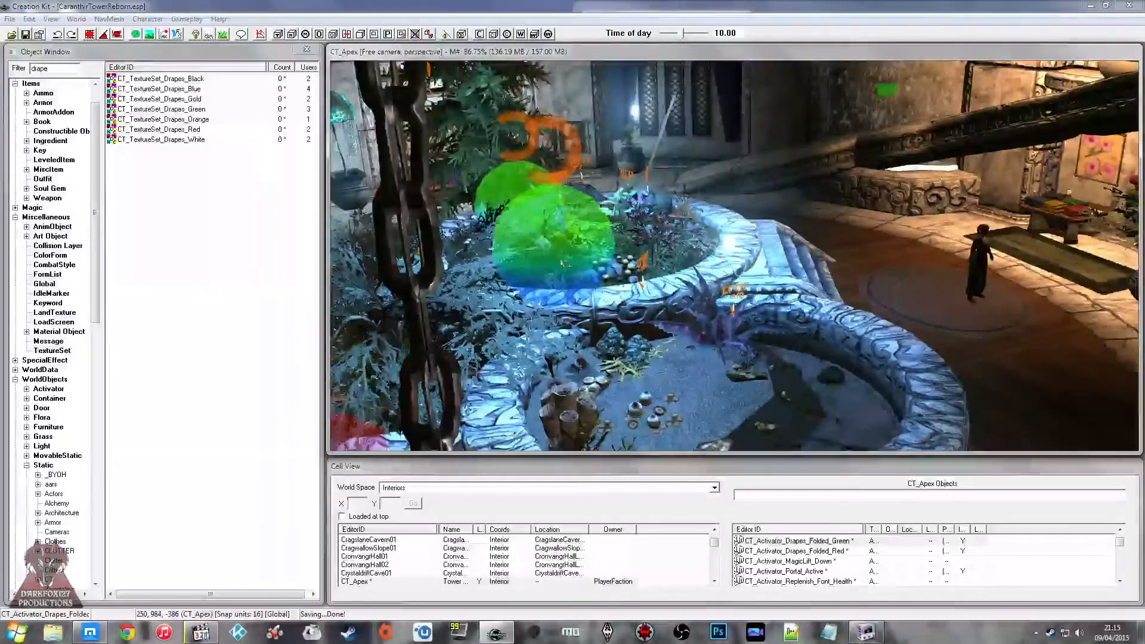
# Step: Switch to the web browser and open the Creation Kit wiki's Scripting Reference in a new tab
pyautogui.rightClick(89, 632)
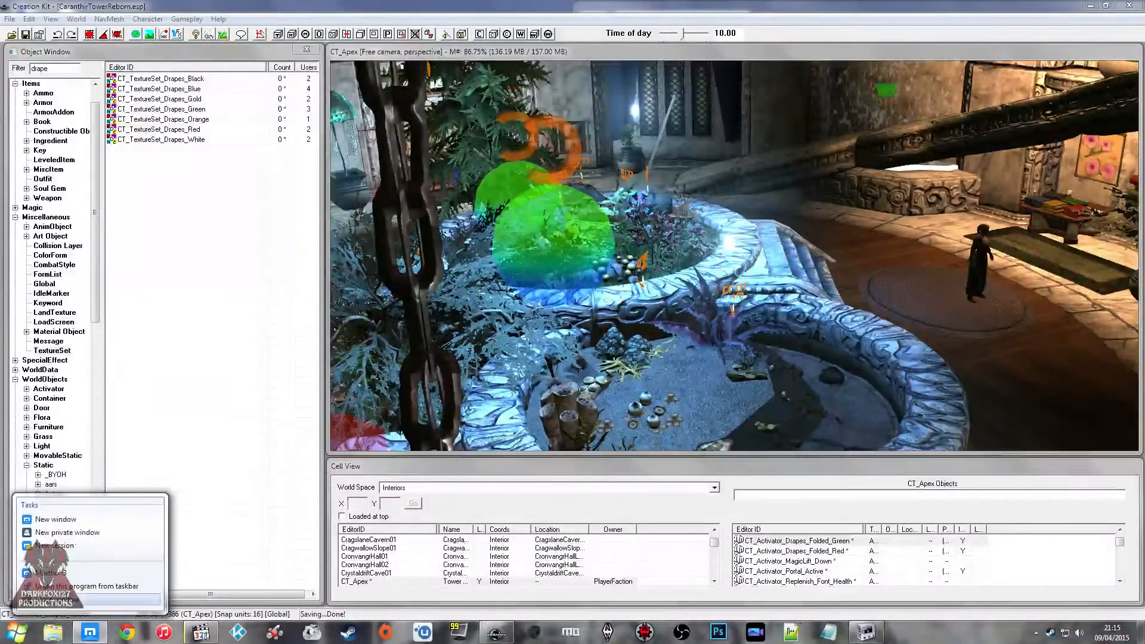
pyautogui.click(89, 599)
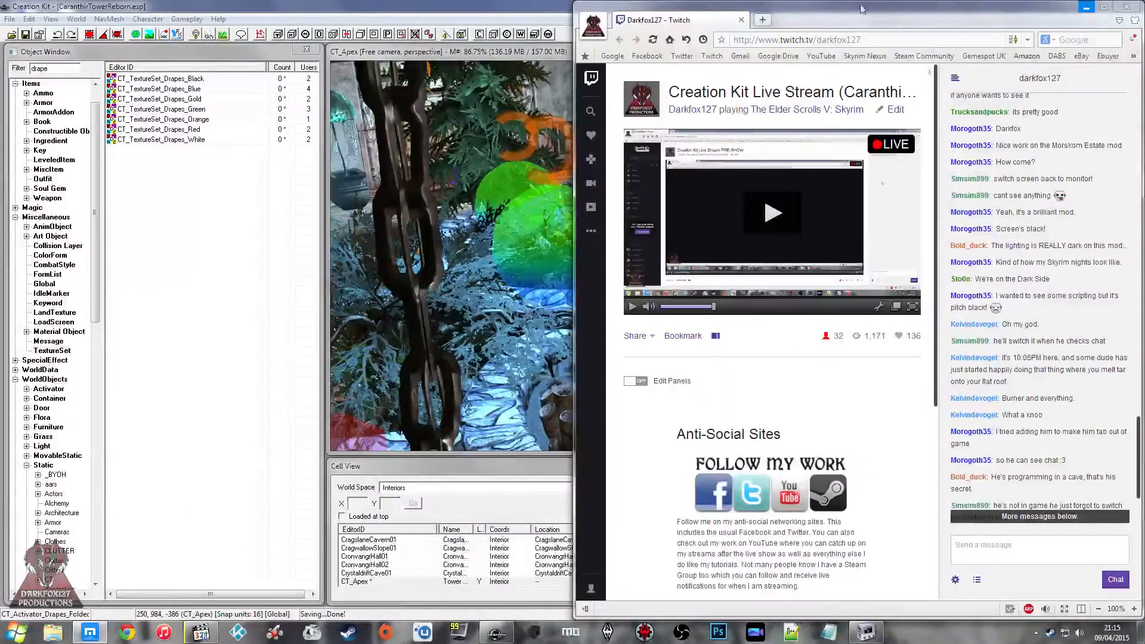
pyautogui.click(763, 21)
pyautogui.click(1132, 56)
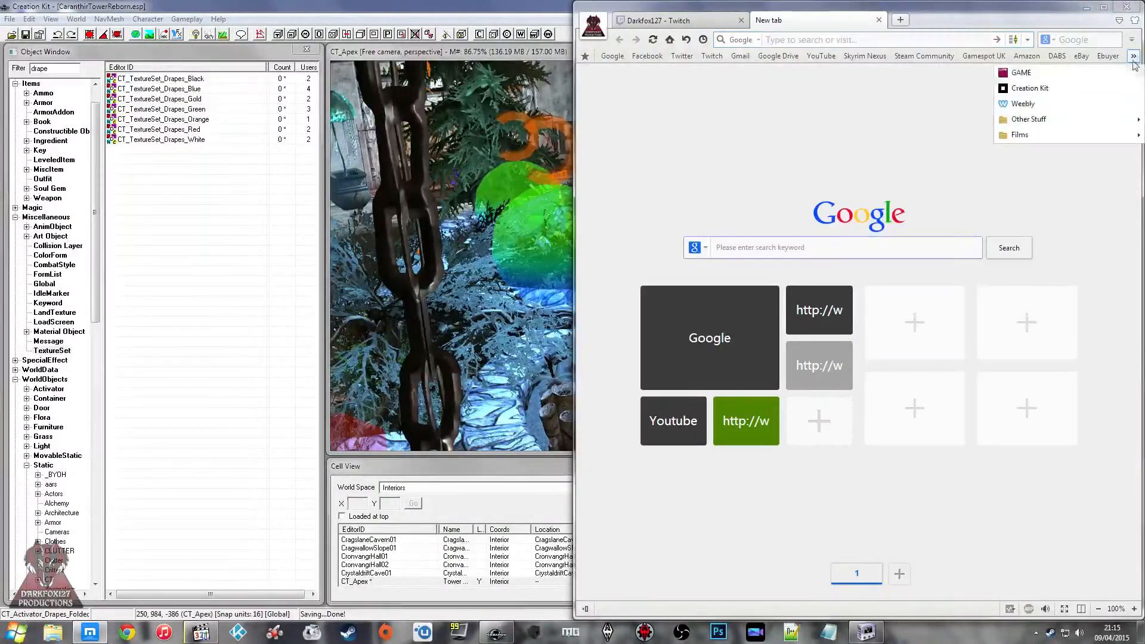
pyautogui.click(1032, 85)
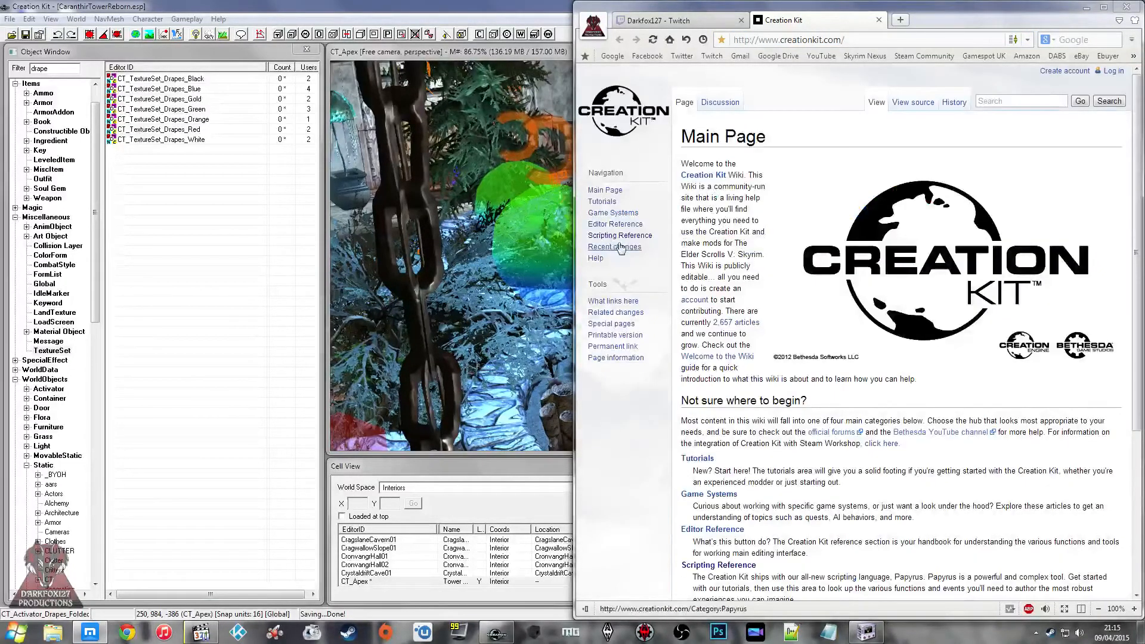
pyautogui.click(620, 236)
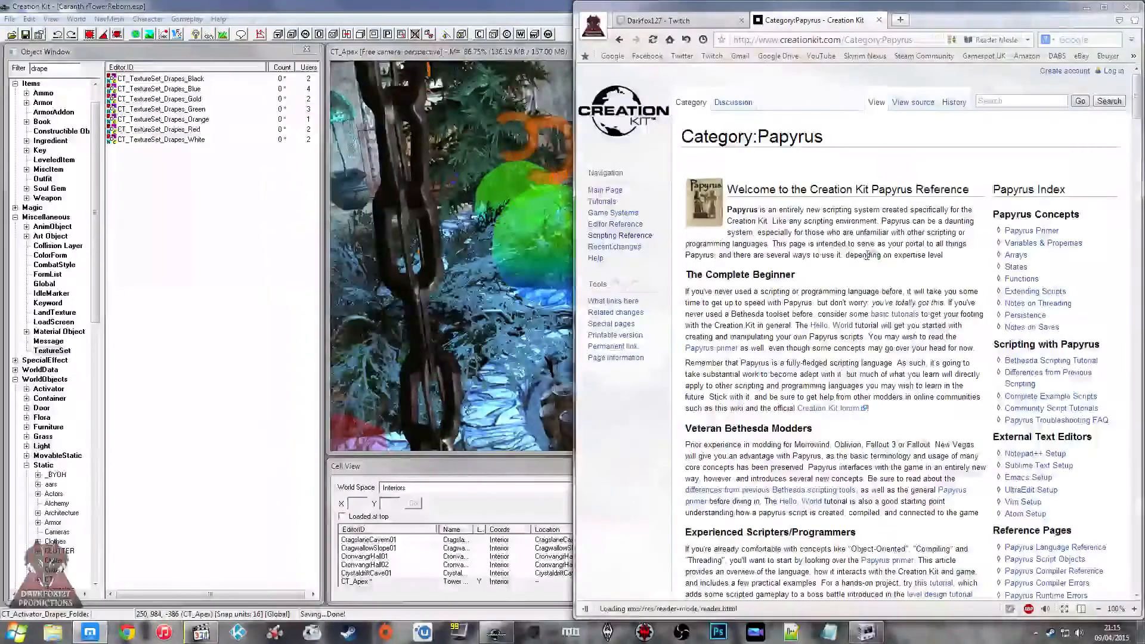
# Step: Search the Papyrus reference page for "oncell" and open the OnCellLoad - ObjectReference page in a separate tab
pyautogui.hotkey('ctrl', 'f')
pyautogui.write('oncell')
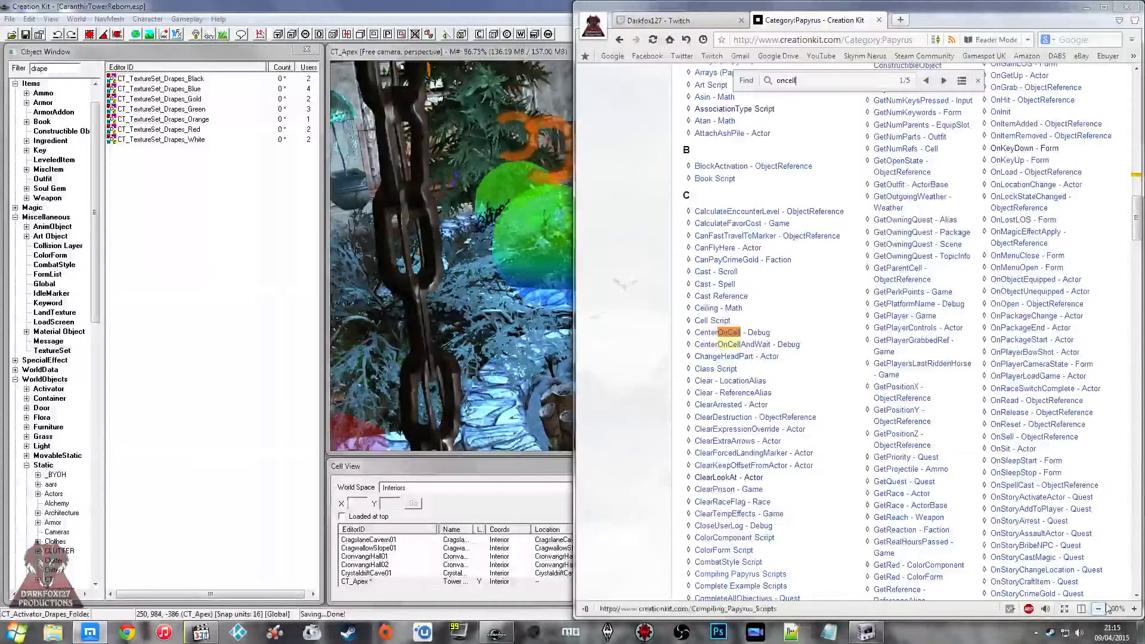
pyautogui.click(944, 81)
pyautogui.click(944, 81)
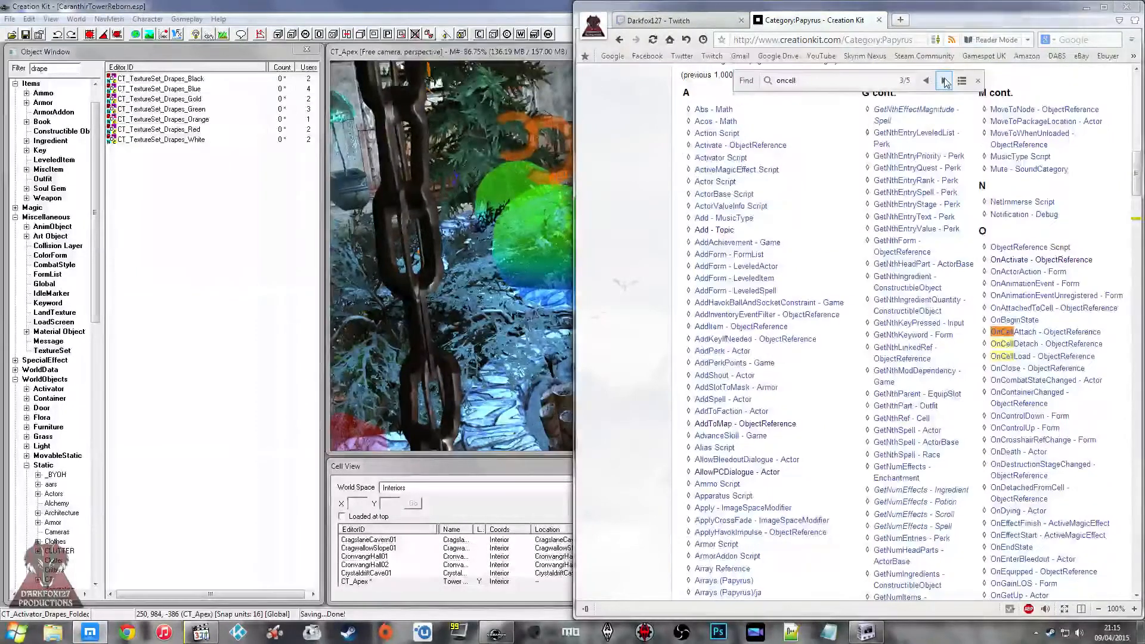
pyautogui.middleClick(1014, 356)
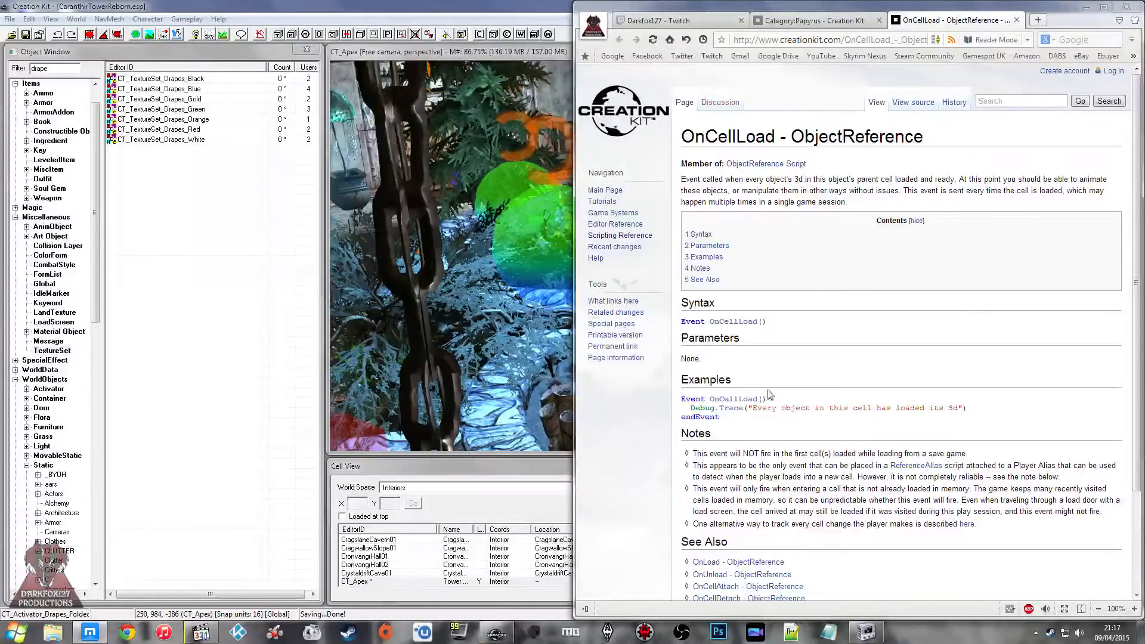
# Step: Switch back to the Creation Kit's CT_Apex cell and start a trigger volume based on a new activator form
pyautogui.click(444, 265)
pyautogui.scroll(-2, 597, 297)
pyautogui.click(716, 274)
pyautogui.moveTo(716, 275)
pyautogui.keyDown('shift'); pyautogui.mouseDown(button='middle')
pyautogui.moveTo(657, 273)
pyautogui.moveTo(647, 287)
pyautogui.moveTo(745, 288)
pyautogui.moveTo(748, 262)
pyautogui.moveTo(720, 254)
pyautogui.mouseUp(button='middle'); pyautogui.keyUp('shift')
pyautogui.scroll(-2, 720, 254)
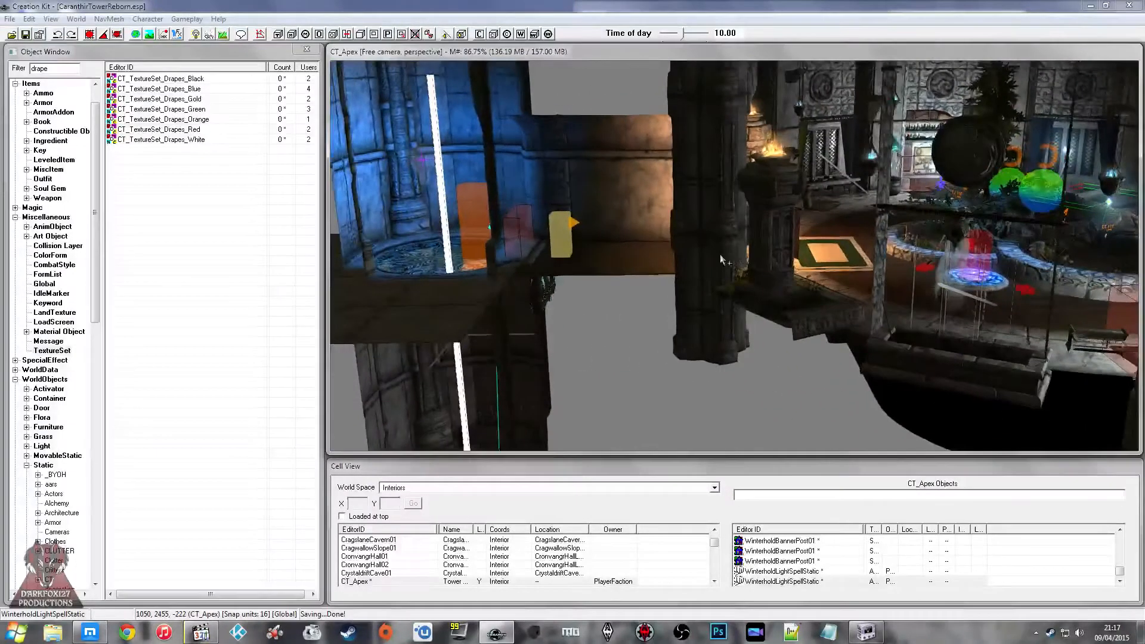
pyautogui.click(766, 223)
pyautogui.keyDown('shift'); pyautogui.moveTo(767, 222); pyautogui.dragTo(772, 154, button='middle'); pyautogui.keyUp('shift')
pyautogui.click(773, 154)
pyautogui.click(918, 173)
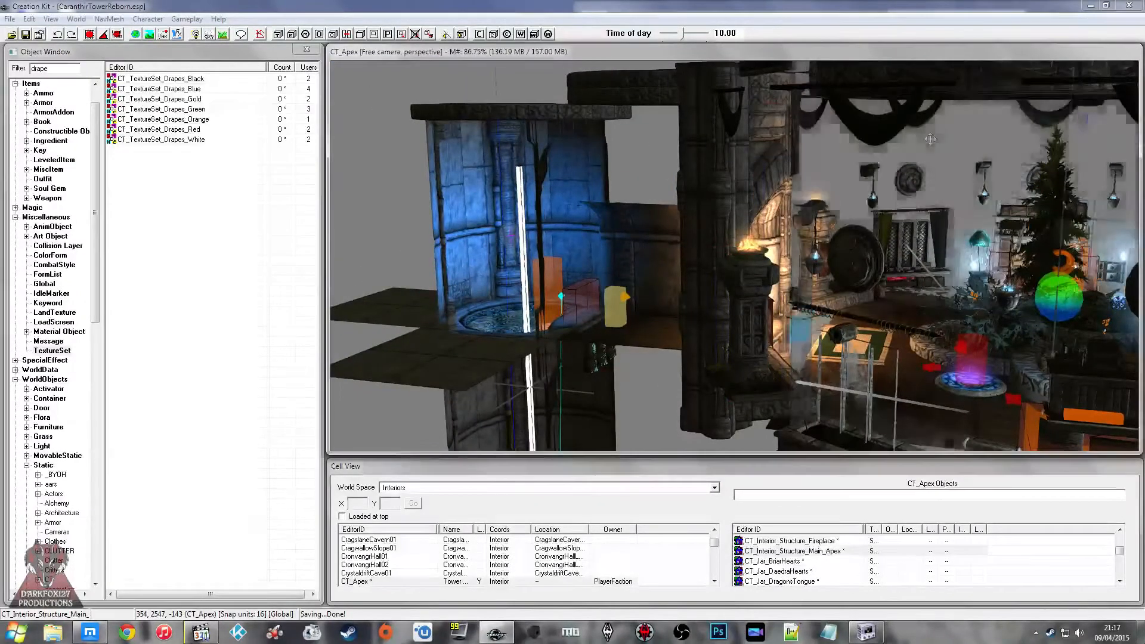
pyautogui.click(281, 34)
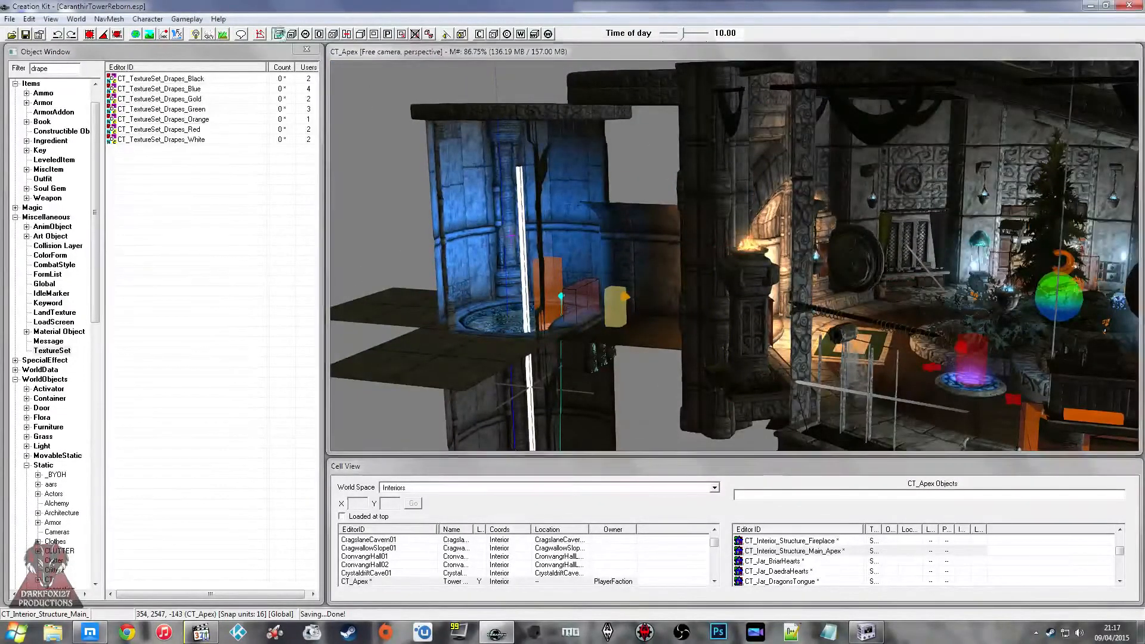
pyautogui.doubleClick(381, 117)
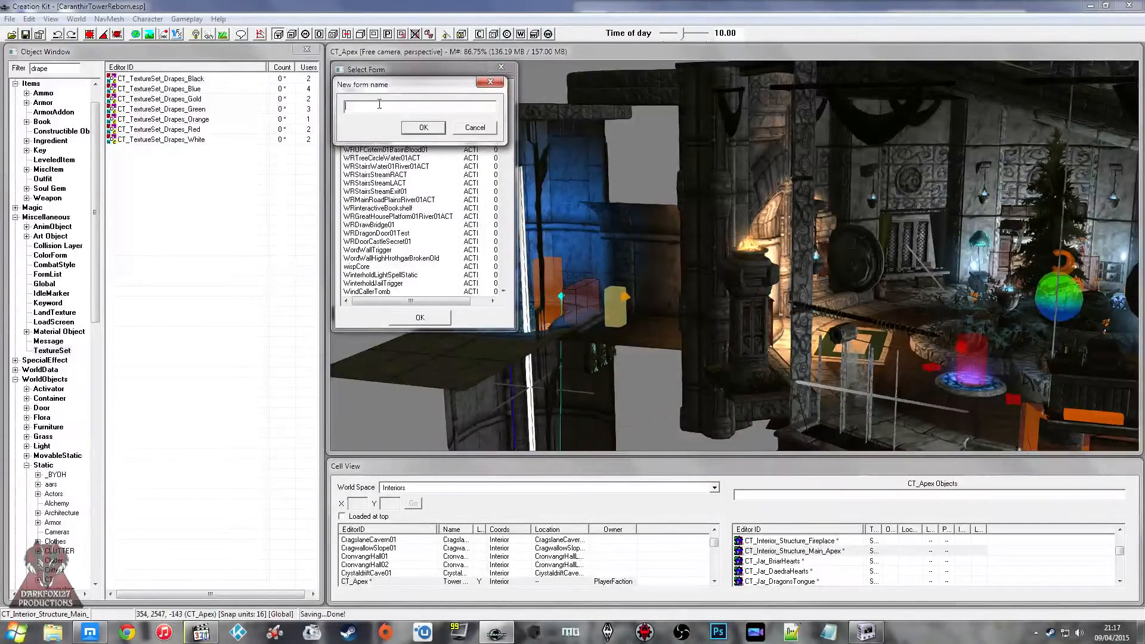
# Step: Name the new activator form CT_Trigger_CellCheck
pyautogui.write('CT_Trigger')
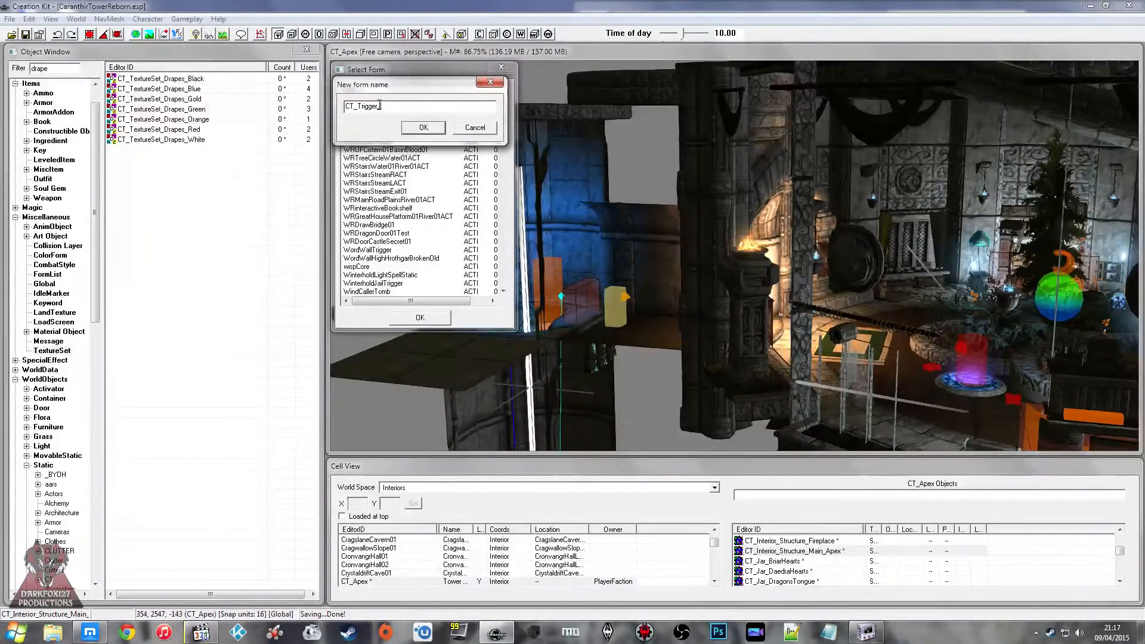
pyautogui.write('_CellCheck_')
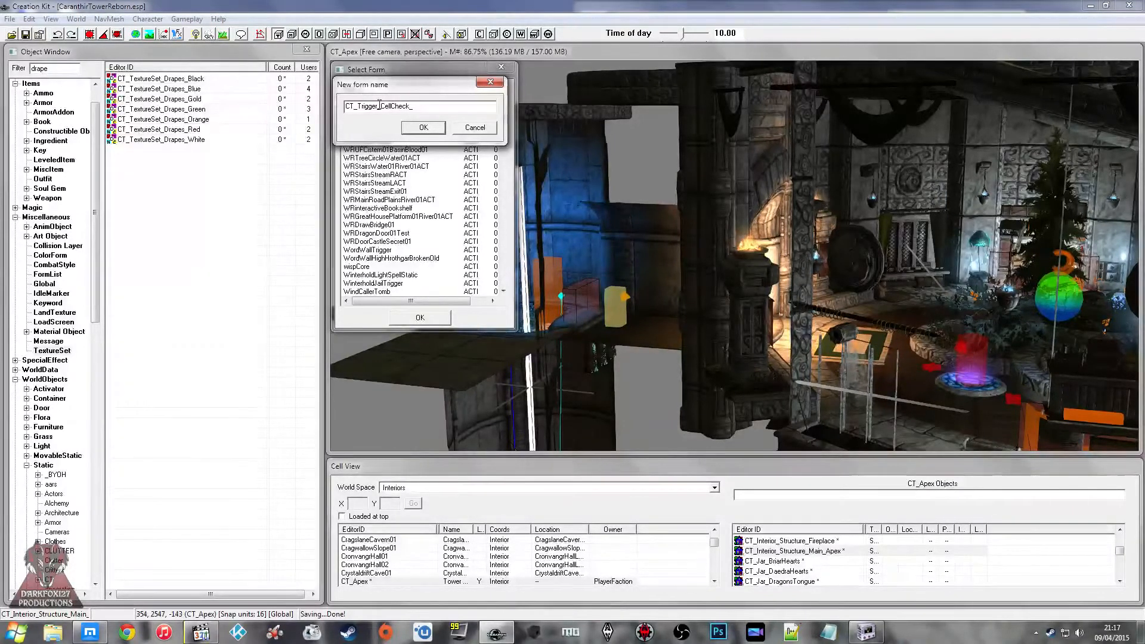
pyautogui.write('A')
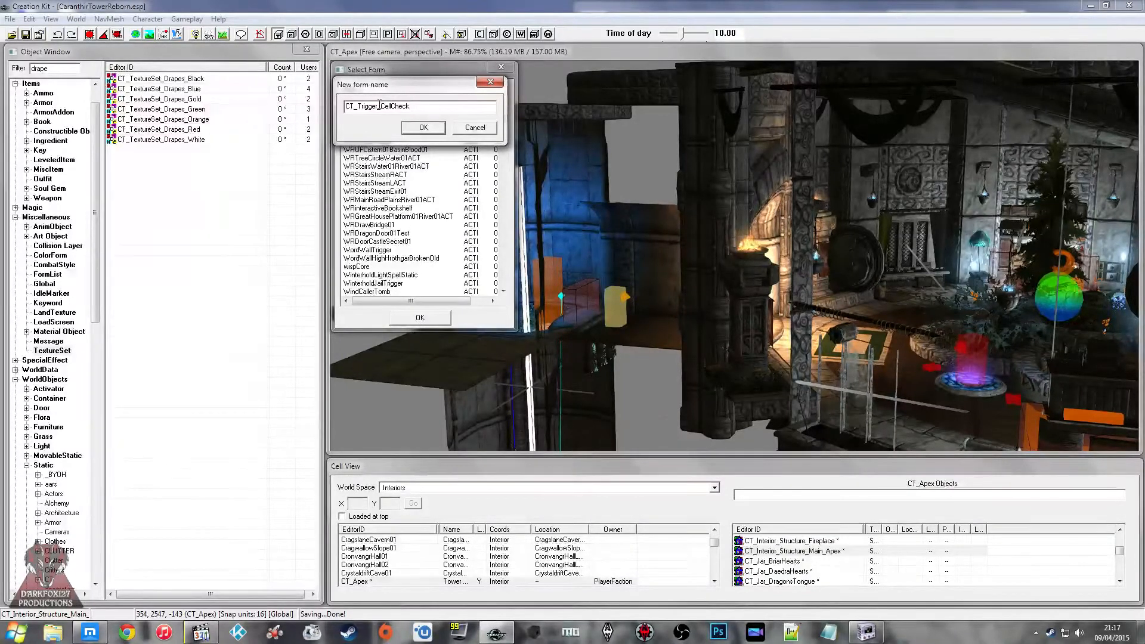
pyautogui.click(424, 127)
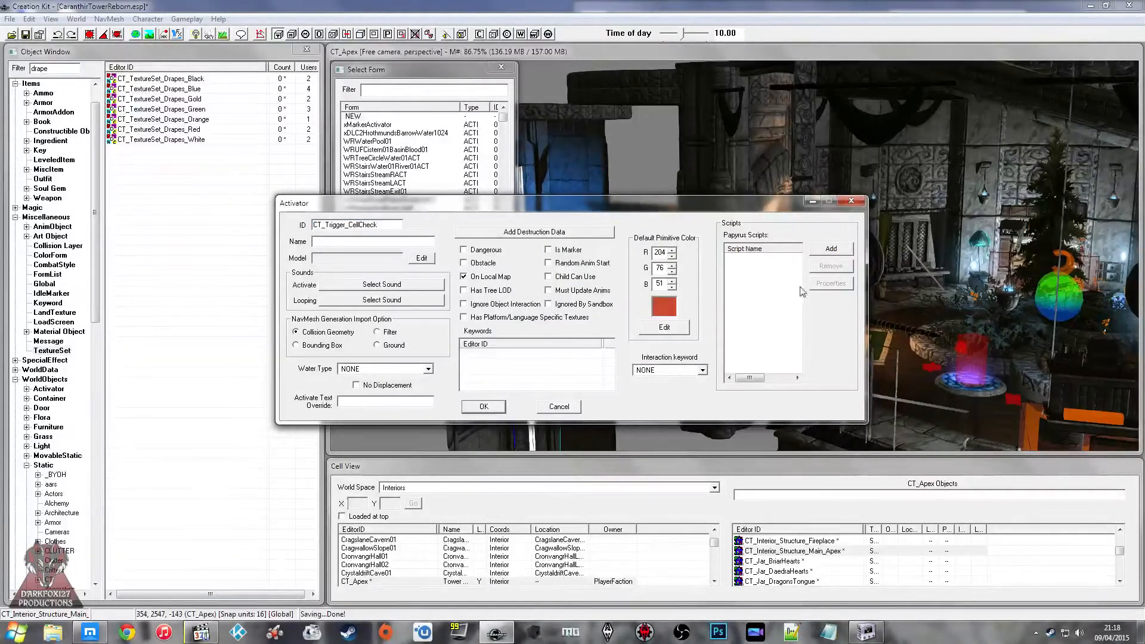
# Step: Add a new script named CT_Script_CellCheck, extending ObjectReference, to the activator
pyautogui.click(830, 248)
pyautogui.doubleClick(327, 255)
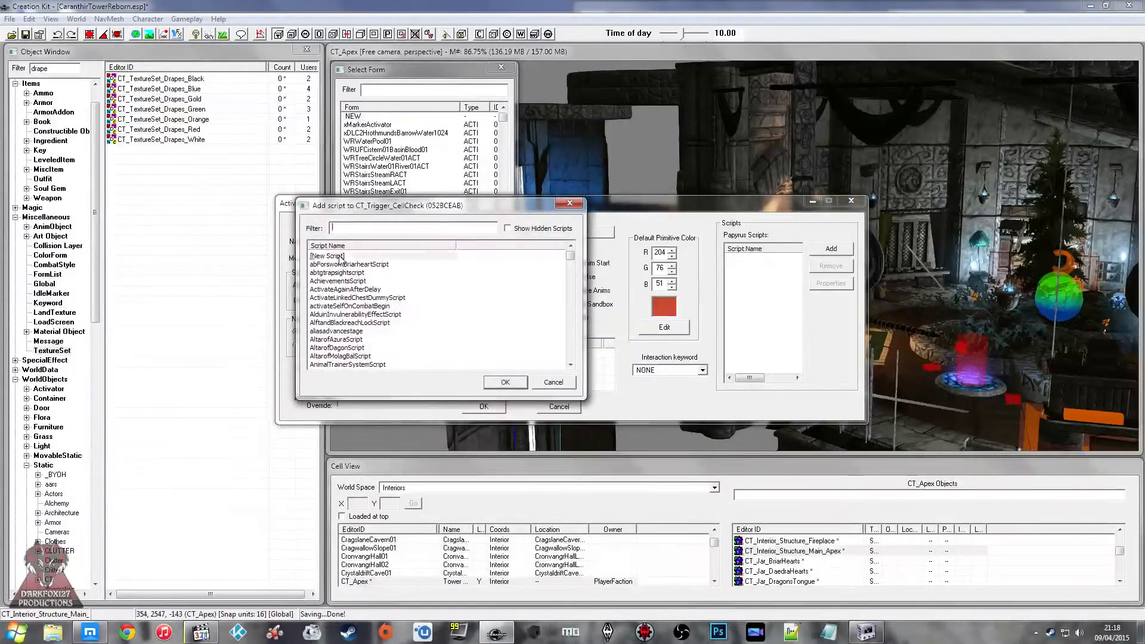
pyautogui.write('CT_Script_CellCheck')
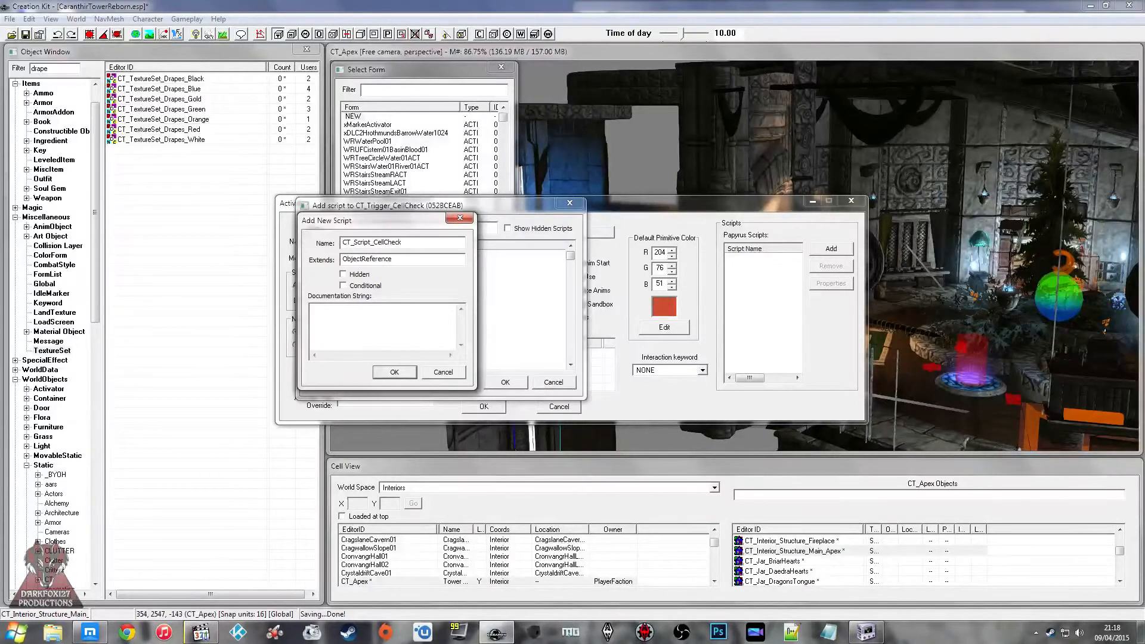
pyautogui.click(396, 323)
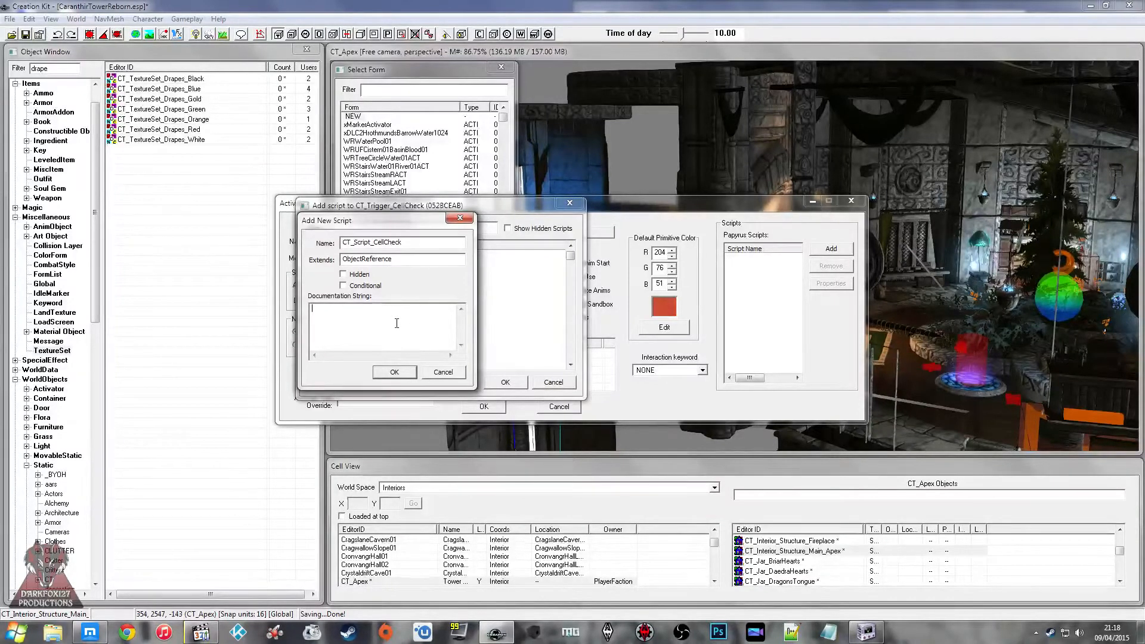
pyautogui.click(394, 372)
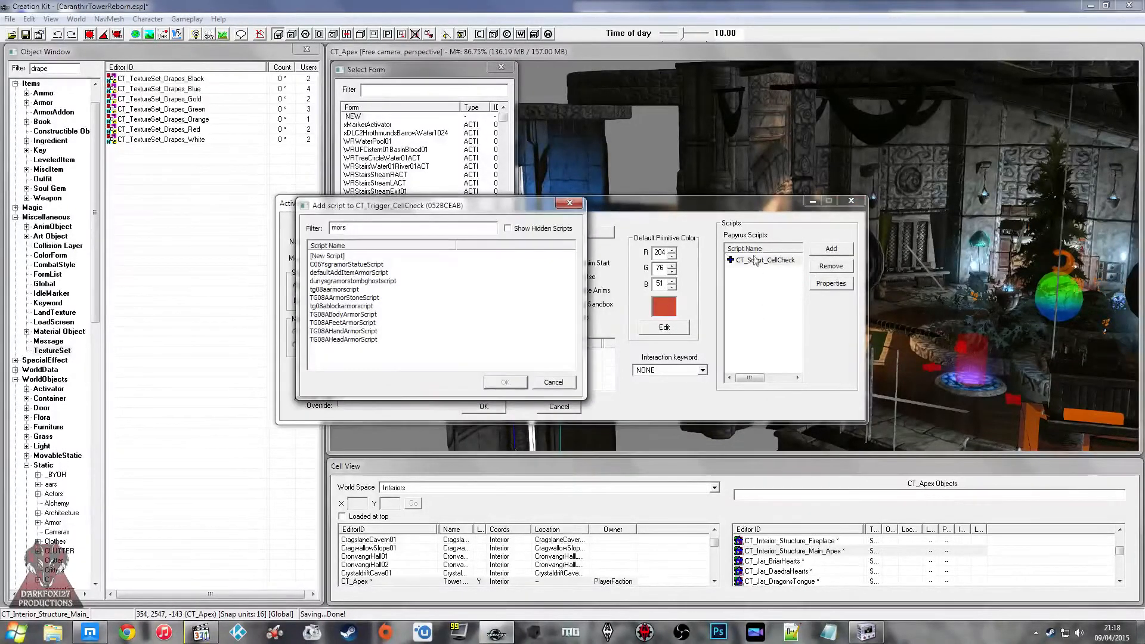
# Step: Search the existing scripts for "mors" and leave the list without adding one
pyautogui.click(344, 323)
pyautogui.click(566, 381)
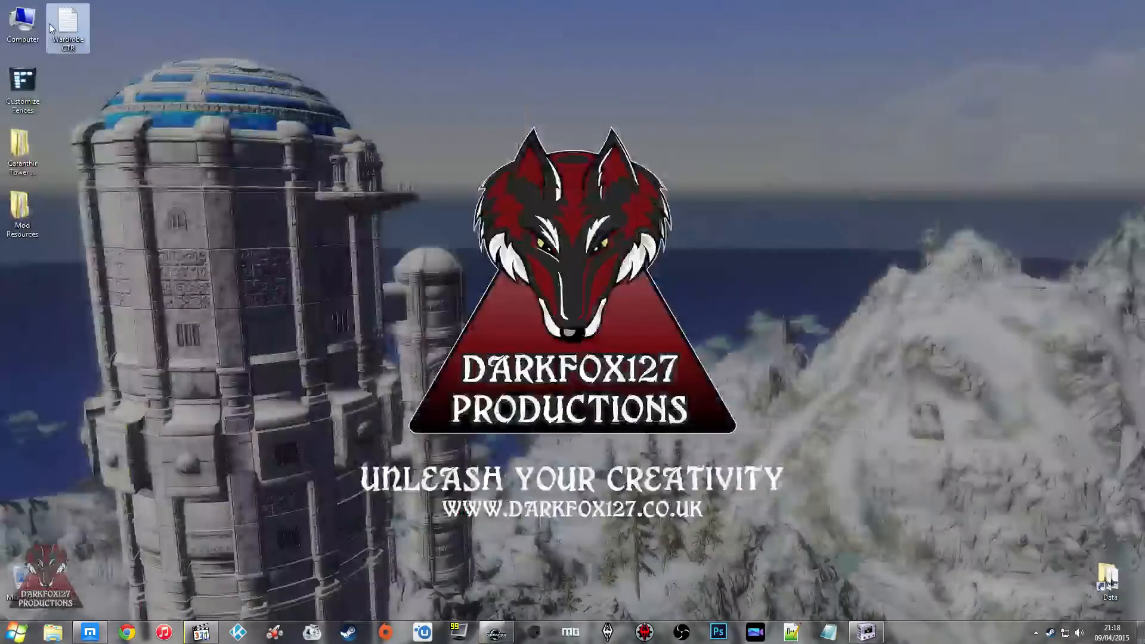
# Step: Switch to Windows Explorer and browse from True Documents through Darkfox127 Productions, Mods and Complete Mods to the Morskom folder
pyautogui.doubleClick(52, 28)
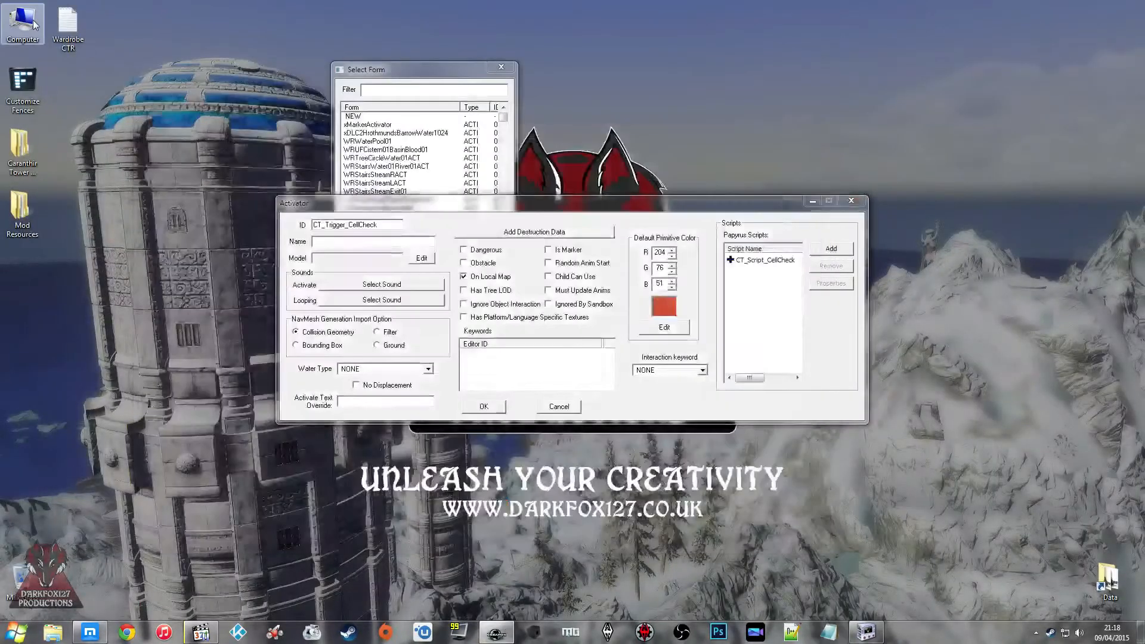
pyautogui.doubleClick(35, 26)
pyautogui.click(148, 232)
pyautogui.click(162, 246)
pyautogui.doubleClick(280, 375)
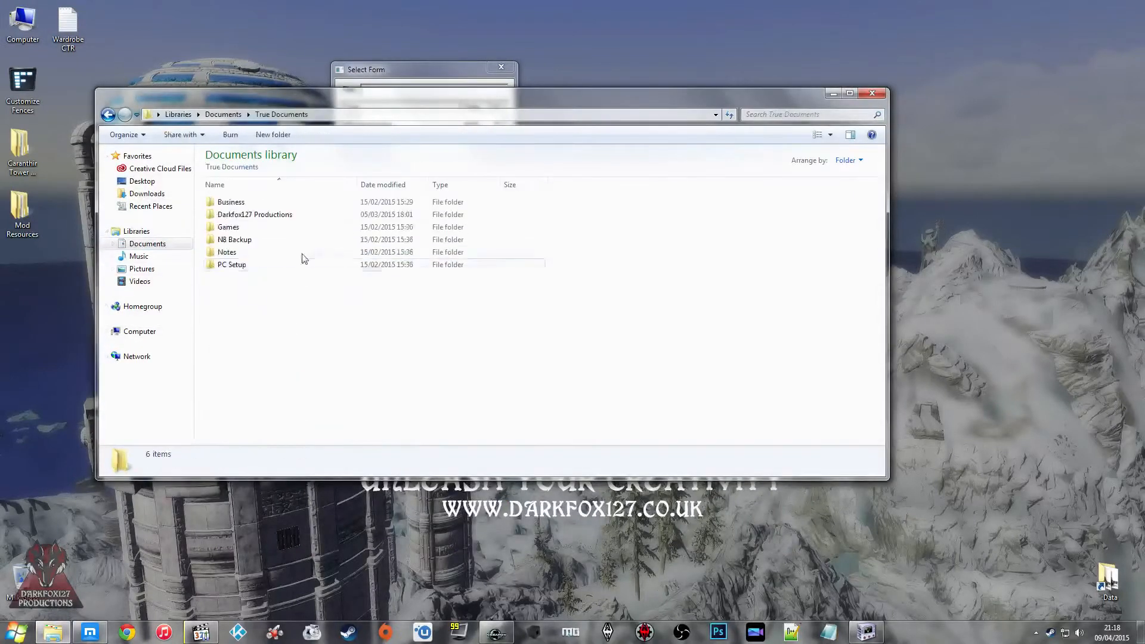
pyautogui.doubleClick(286, 214)
pyautogui.doubleClick(266, 227)
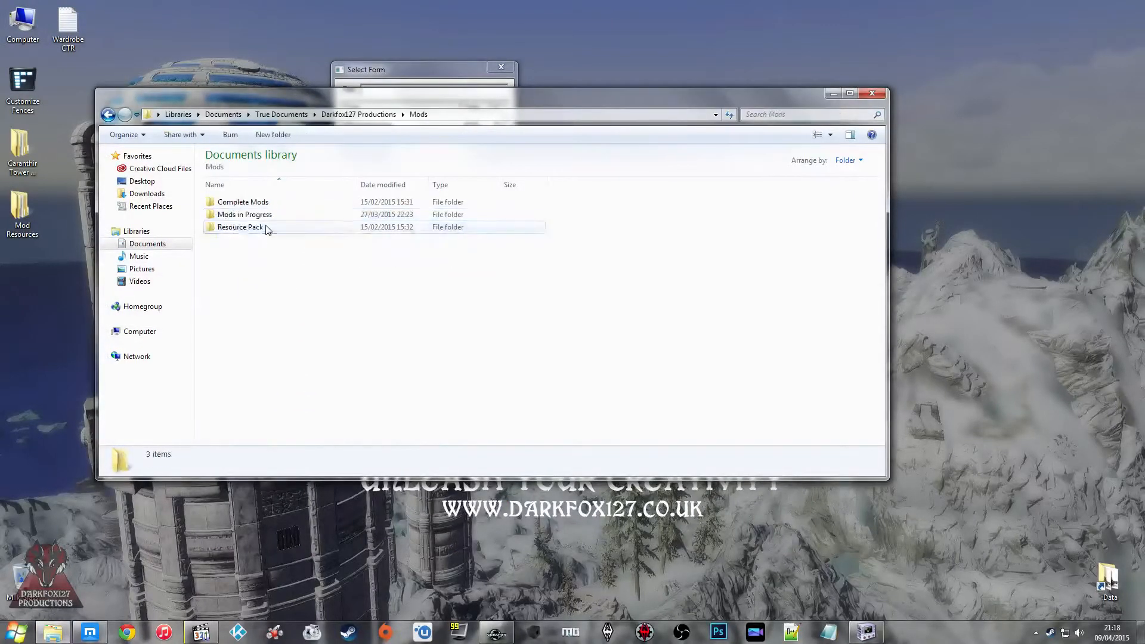
pyautogui.doubleClick(266, 202)
pyautogui.doubleClick(255, 290)
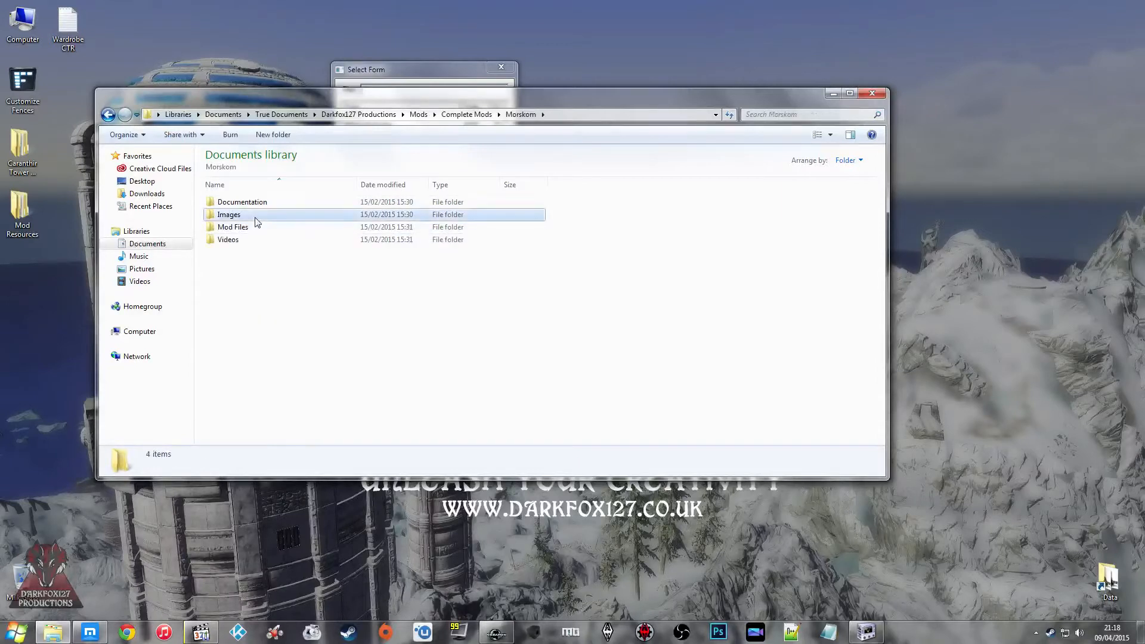
# Step: Open the script Source folder inside Morskom's Mod Files, version 1.3, 1.3 Loose
pyautogui.doubleClick(249, 228)
pyautogui.doubleClick(245, 239)
pyautogui.doubleClick(252, 203)
pyautogui.click(107, 114)
pyautogui.doubleClick(231, 214)
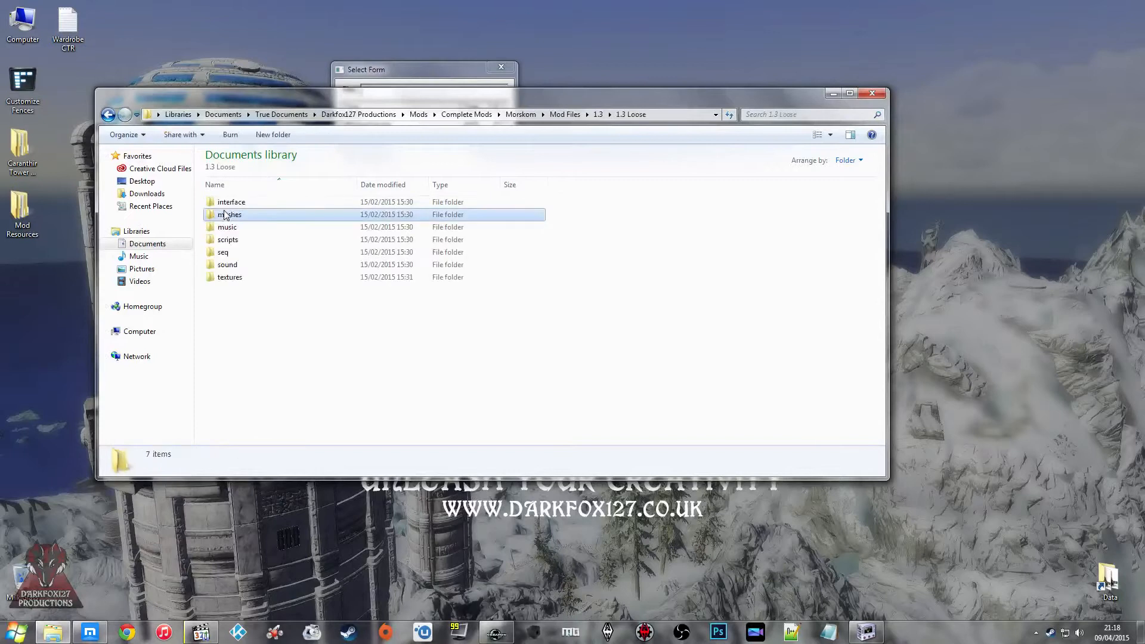
pyautogui.click(238, 240)
pyautogui.doubleClick(239, 239)
pyautogui.doubleClick(230, 202)
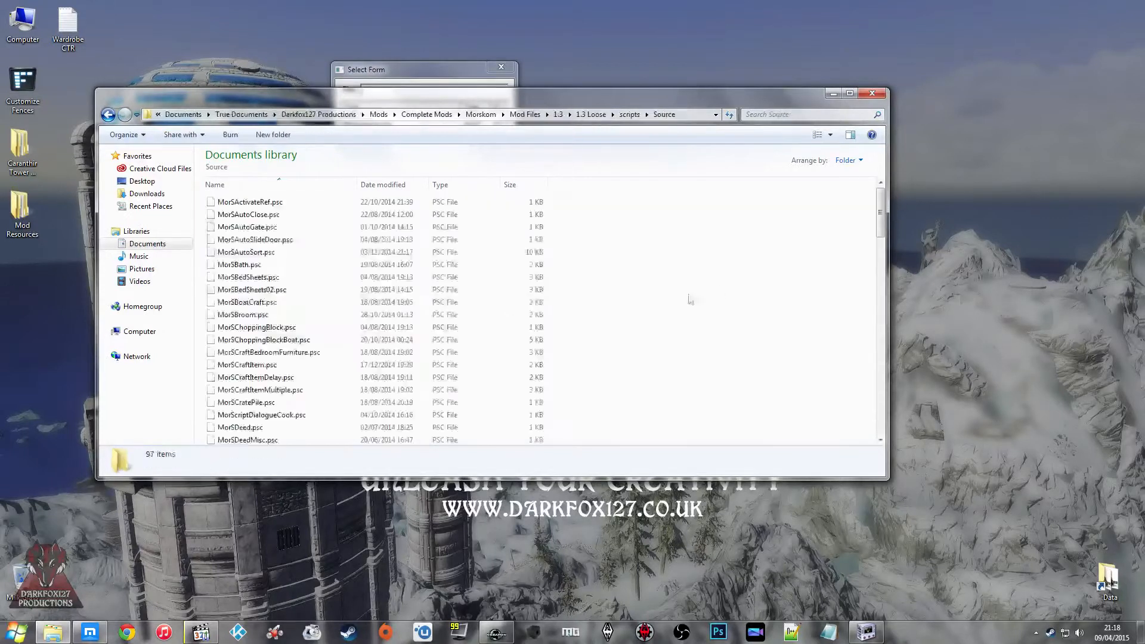
# Step: Jump to the scripts starting with "morso" and look through the remaining Morskom source files for a reusable script
pyautogui.click(394, 281)
pyautogui.write('morso')
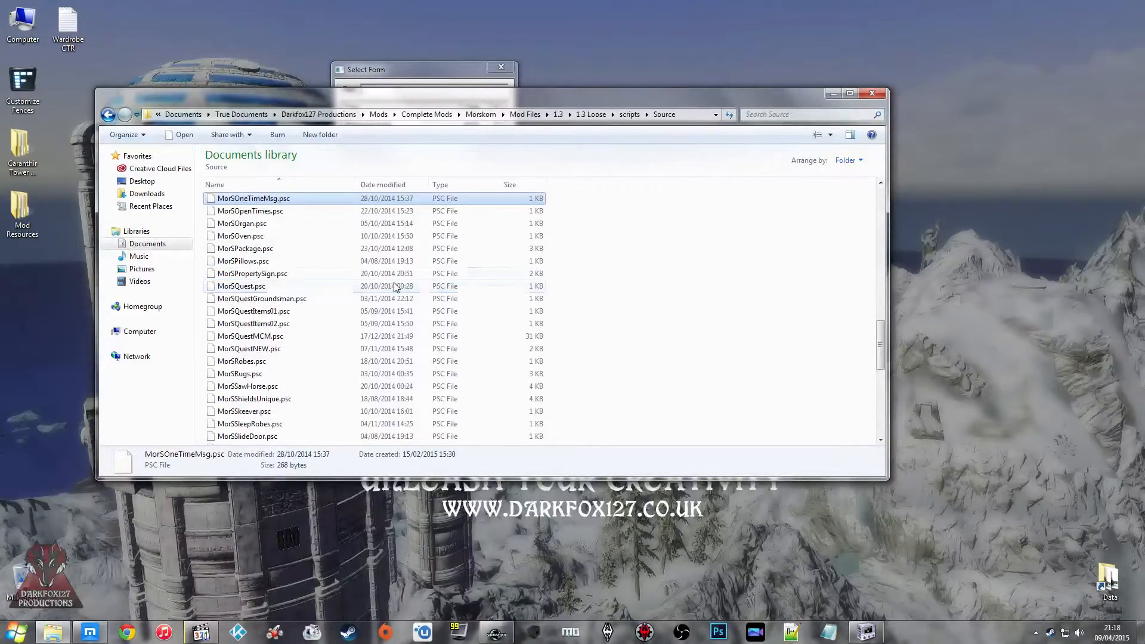
pyautogui.click(384, 251)
pyautogui.scroll(-3, 384, 253)
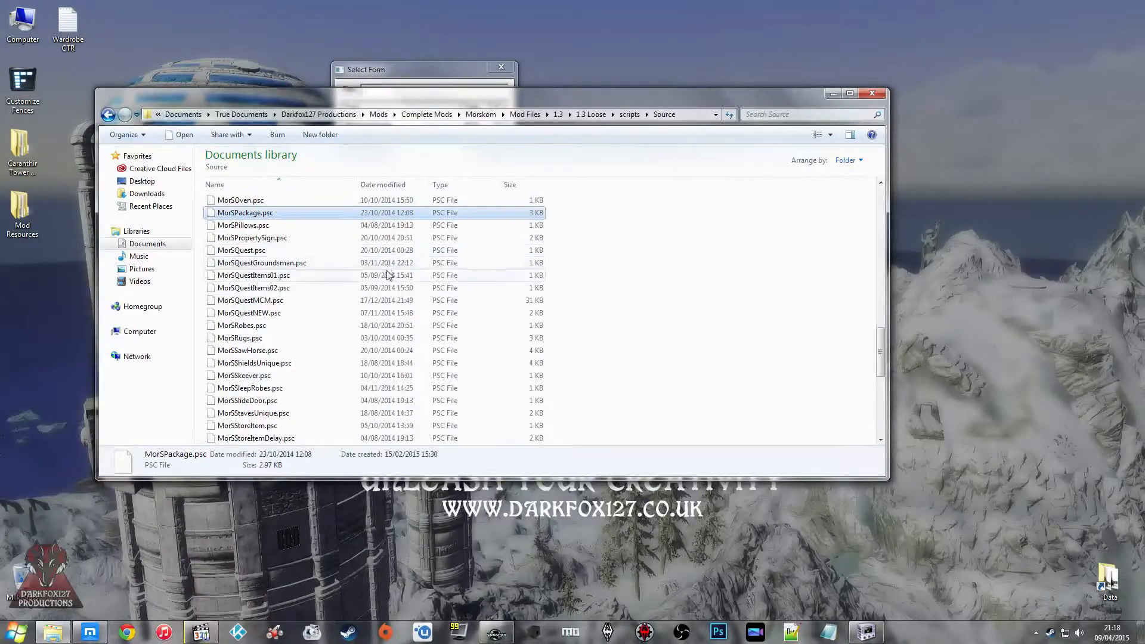
pyautogui.click(327, 288)
pyautogui.scroll(-4, 330, 289)
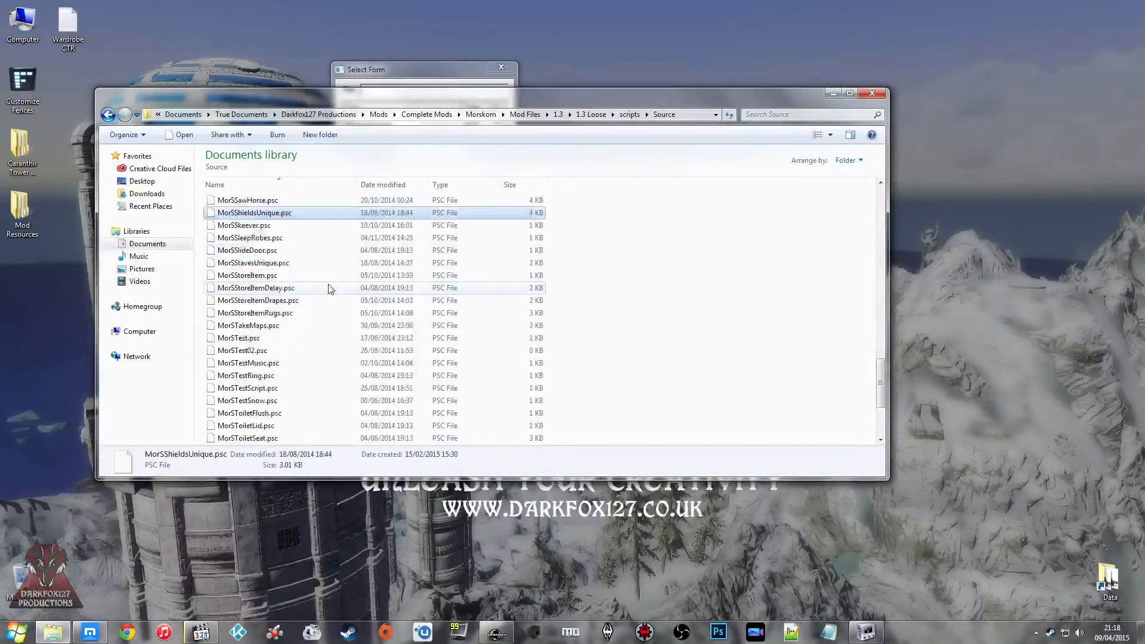
pyautogui.scroll(-1, 329, 289)
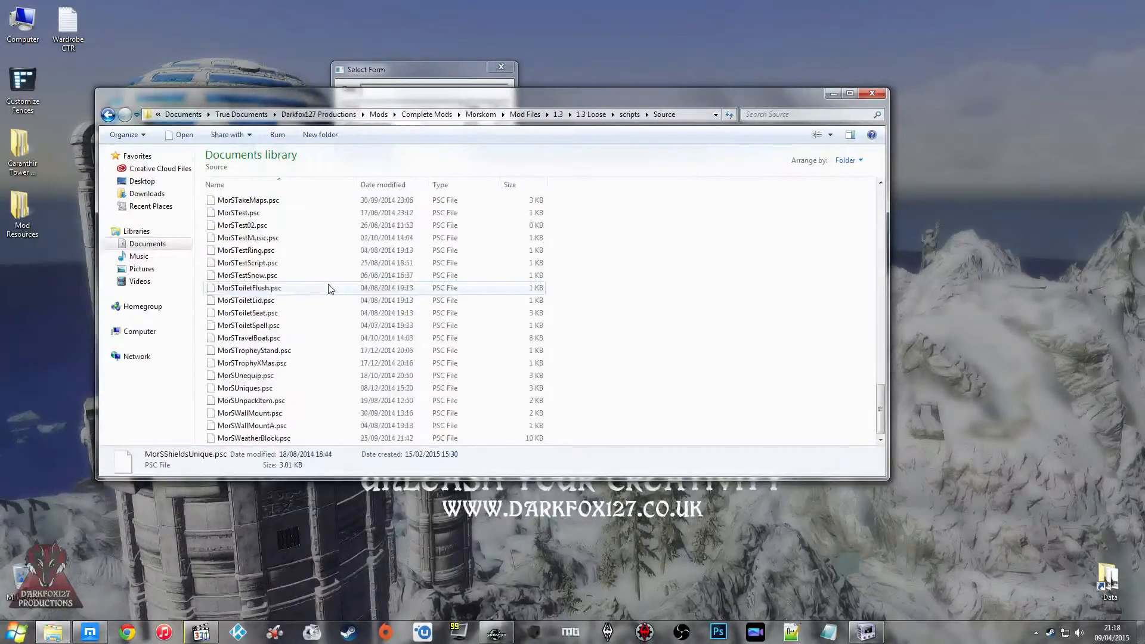
pyautogui.scroll(14, 329, 292)
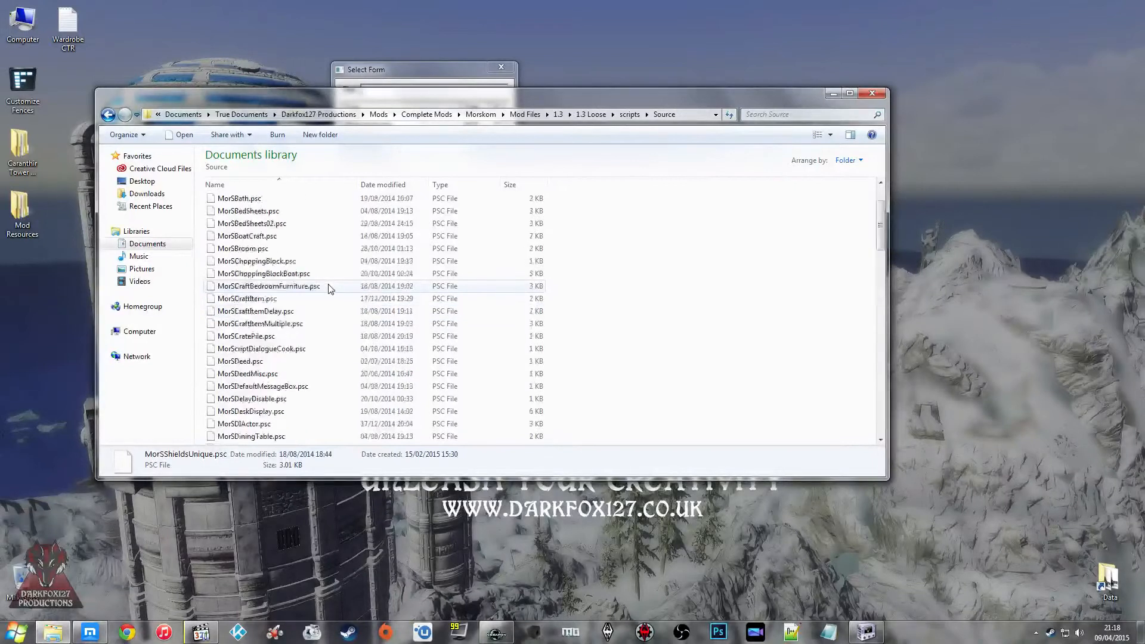
# Step: Look through the Morskom source scripts from the start of the list down to MorSHomeEnter.psc for a suitable reference
pyautogui.click(524, 227)
pyautogui.press('Up')
pyautogui.press('Up')
pyautogui.press('Down')
pyautogui.press('Down')
pyautogui.press('Down')
pyautogui.press('Down')
pyautogui.press('Down')
pyautogui.press('Down')
pyautogui.press('Down')
pyautogui.press('Down')
pyautogui.press('Down')
pyautogui.press('Down')
pyautogui.press('Down')
pyautogui.press('Down')
pyautogui.press('Down')
pyautogui.press('Down')
pyautogui.press('Down')
pyautogui.press('Down')
pyautogui.press('Down')
pyautogui.press('Down')
pyautogui.press('Down')
pyautogui.press('Down')
pyautogui.press('Down')
pyautogui.press('Down')
pyautogui.press('Down')
pyautogui.press('Down')
pyautogui.press('Down')
pyautogui.press('Down')
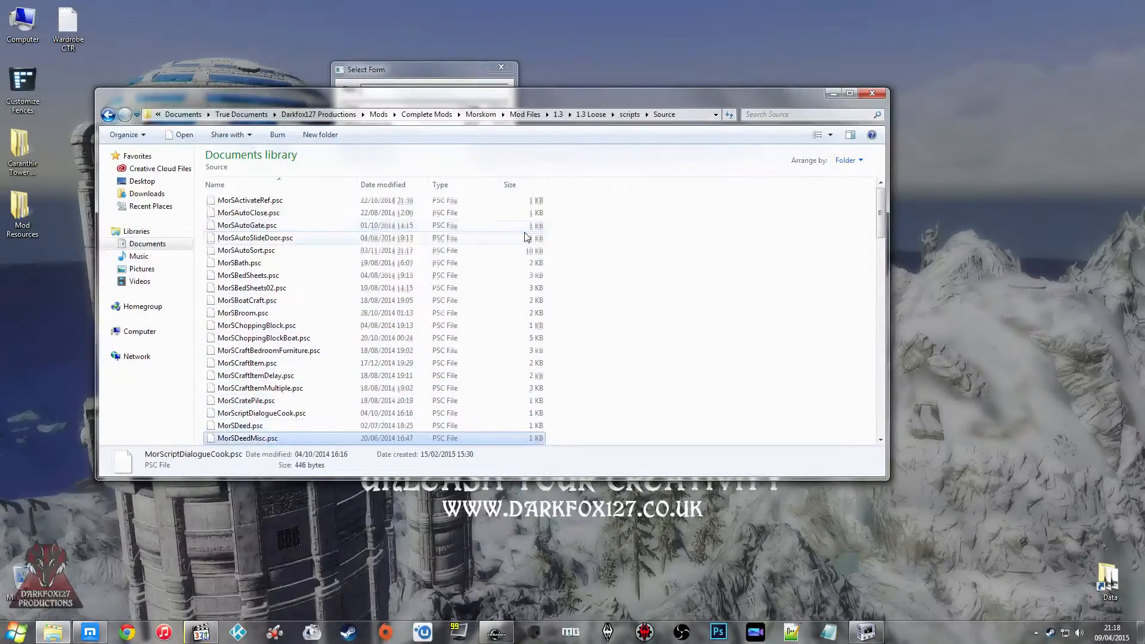
pyautogui.press('Up')
pyautogui.press('Up')
pyautogui.press('Up')
pyautogui.press('Up')
pyautogui.press('Up')
pyautogui.press('Up')
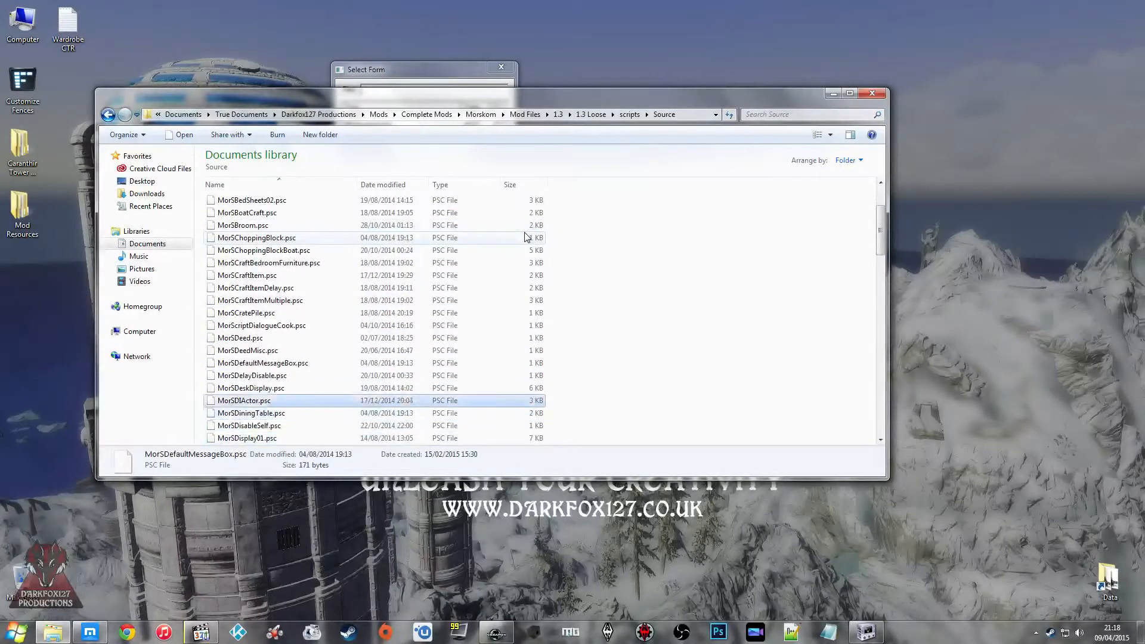
pyautogui.press('Down')
pyautogui.press('Down')
pyautogui.press('Down')
pyautogui.press('Down')
pyautogui.press('Down')
pyautogui.press('Down')
pyautogui.press('Down')
pyautogui.press('Down')
pyautogui.press('Down')
pyautogui.press('Down')
pyautogui.press('Down')
pyautogui.press('Down')
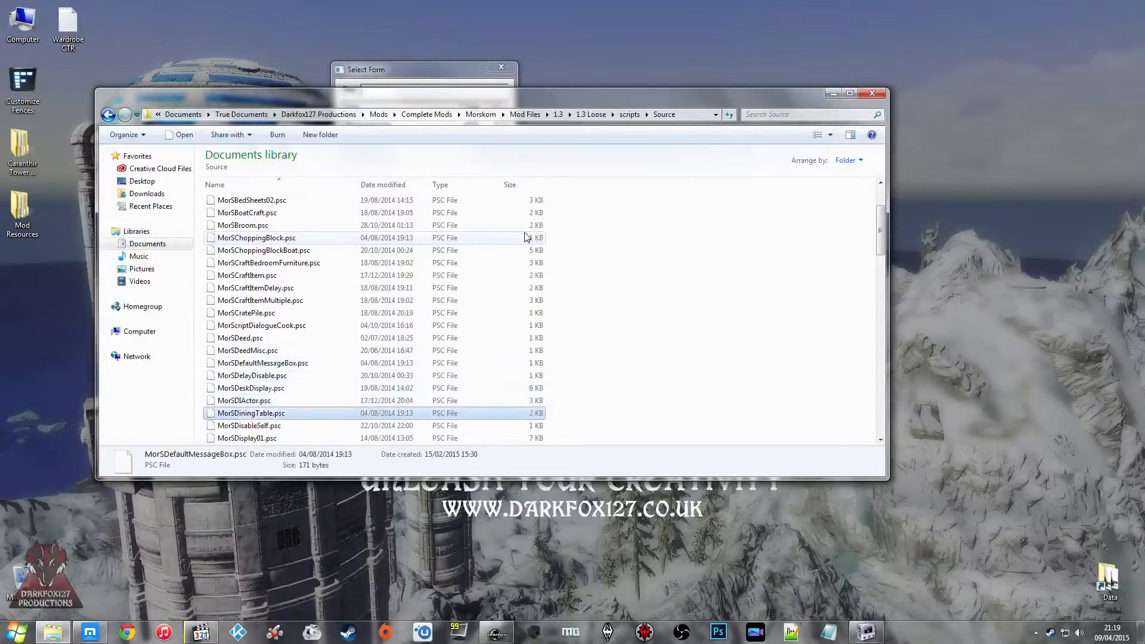
pyautogui.press('Down')
pyautogui.press('Down')
pyautogui.press('Down')
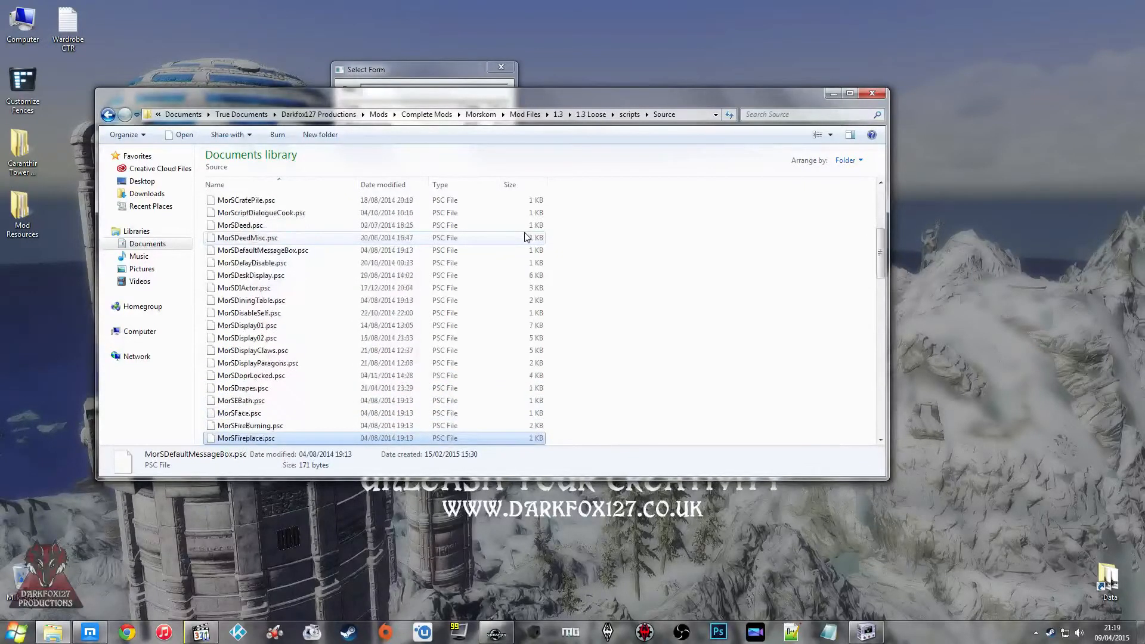
pyautogui.press('Up')
pyautogui.press('Up')
pyautogui.press('Up')
pyautogui.press('Up')
pyautogui.press('Down')
pyautogui.press('Down')
pyautogui.press('Down')
pyautogui.press('Down')
pyautogui.press('Down')
pyautogui.press('Down')
pyautogui.press('Down')
pyautogui.press('Down')
pyautogui.press('Down')
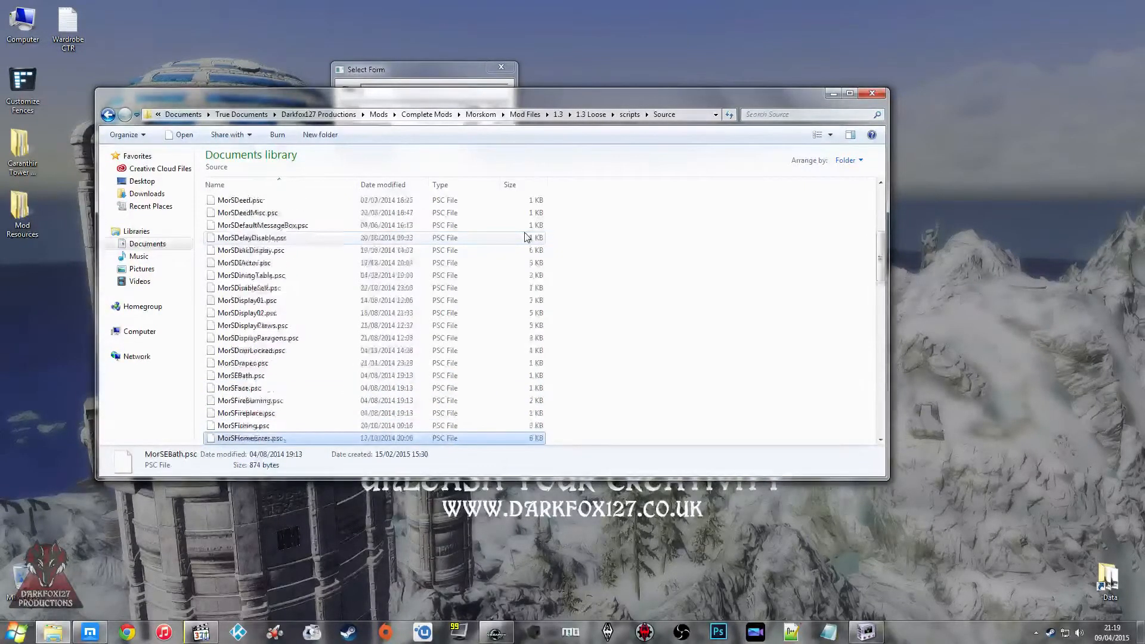
pyautogui.press('Up')
pyautogui.press('Up')
pyautogui.press('Up')
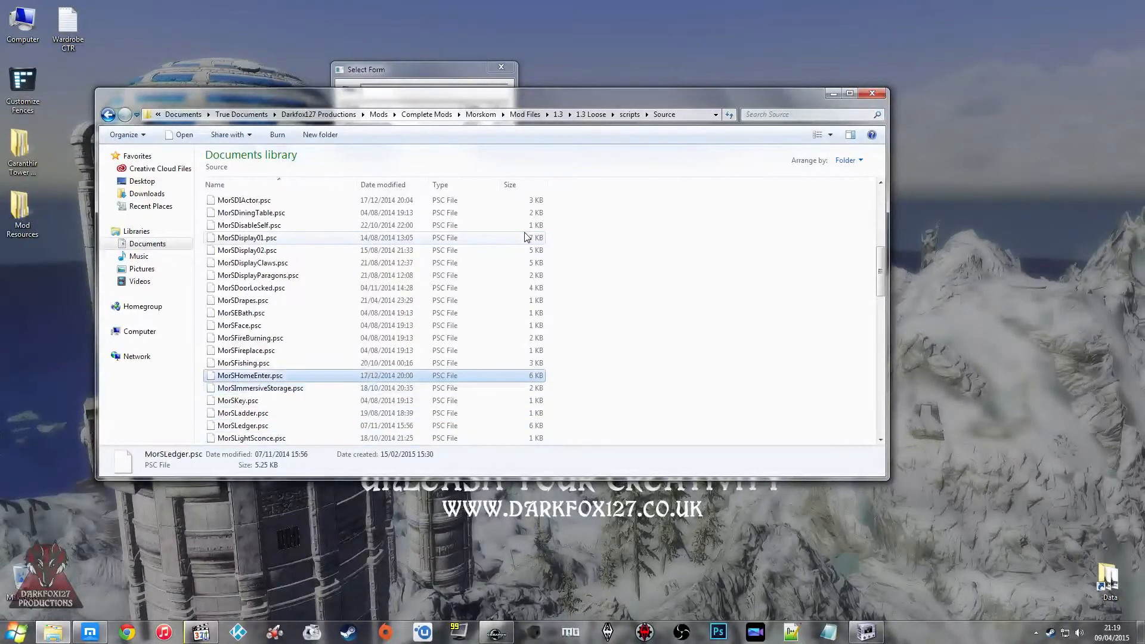
# Step: Open MorSHomeEnter.psc in Notepad++ and dismiss the plugin update notice
pyautogui.rightClick(294, 375)
pyautogui.click(347, 406)
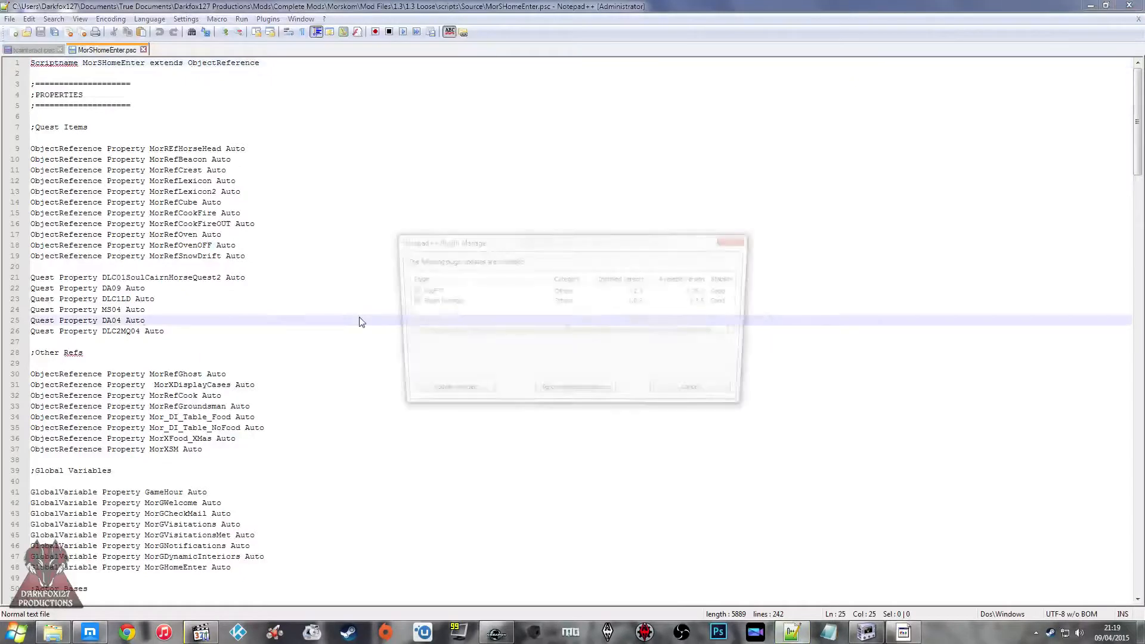
pyautogui.click(738, 240)
pyautogui.click(508, 278)
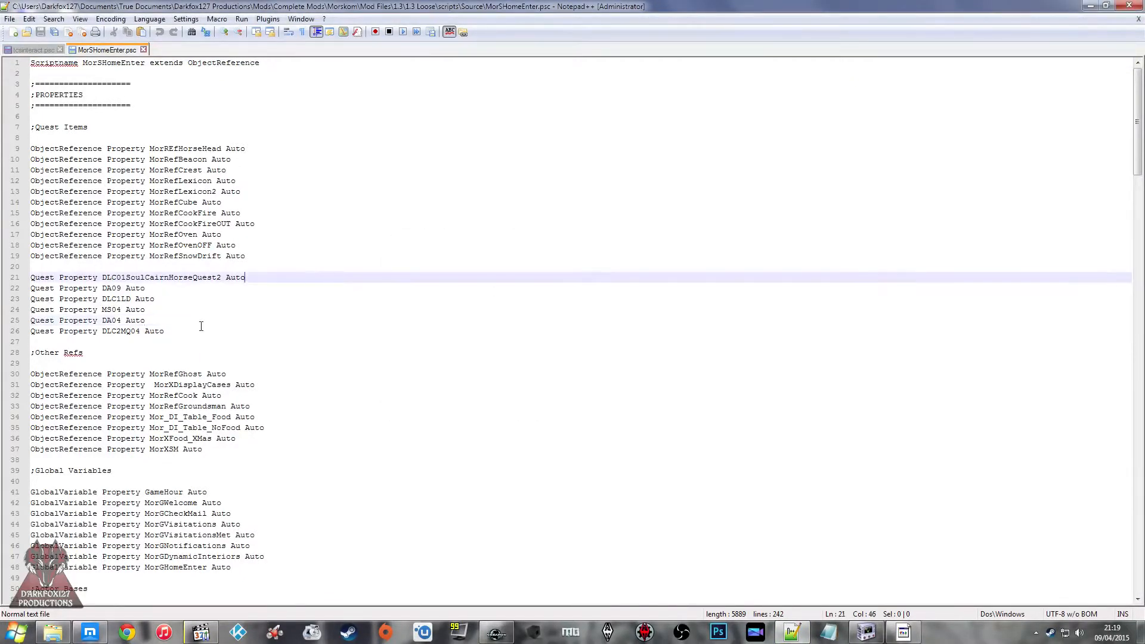
# Step: Search the MorSHomeEnter script for "outfit" and go to its outfit properties
pyautogui.scroll(-20, 225, 319)
pyautogui.scroll(-7, 201, 327)
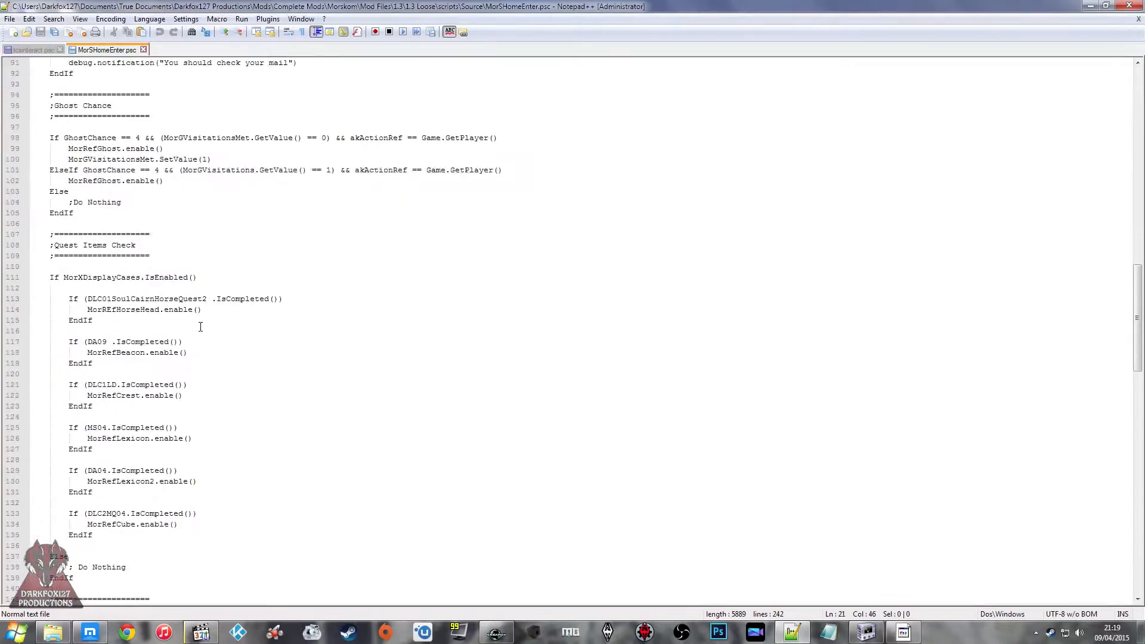
pyautogui.hotkey('ctrl', 'f')
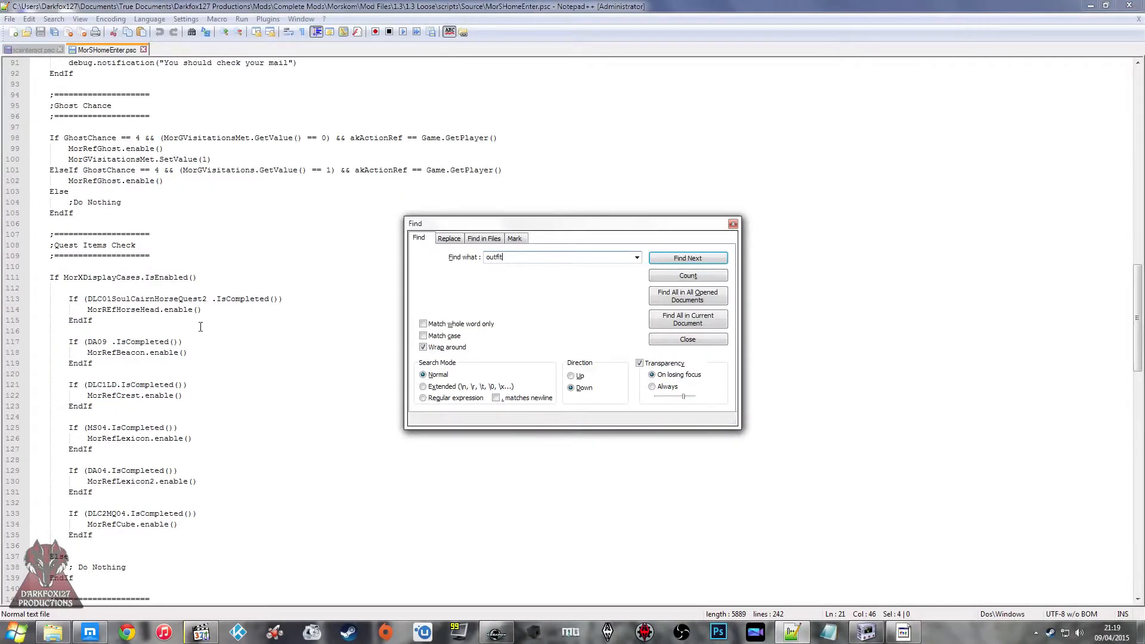
pyautogui.write('outfit')
pyautogui.click(692, 260)
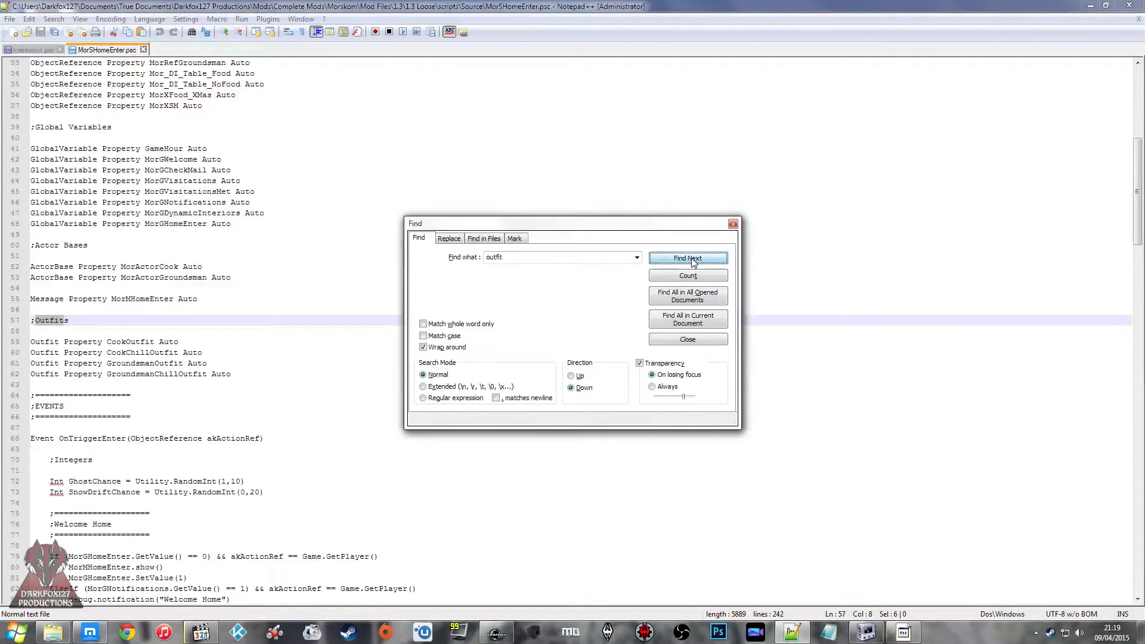
pyautogui.click(733, 224)
pyautogui.click(219, 363)
# Step: Read through the OnTriggerEnter event of MorSHomeEnter, from the random integers to the snow drift and outfit checks
pyautogui.scroll(-10, 235, 351)
pyautogui.click(212, 227)
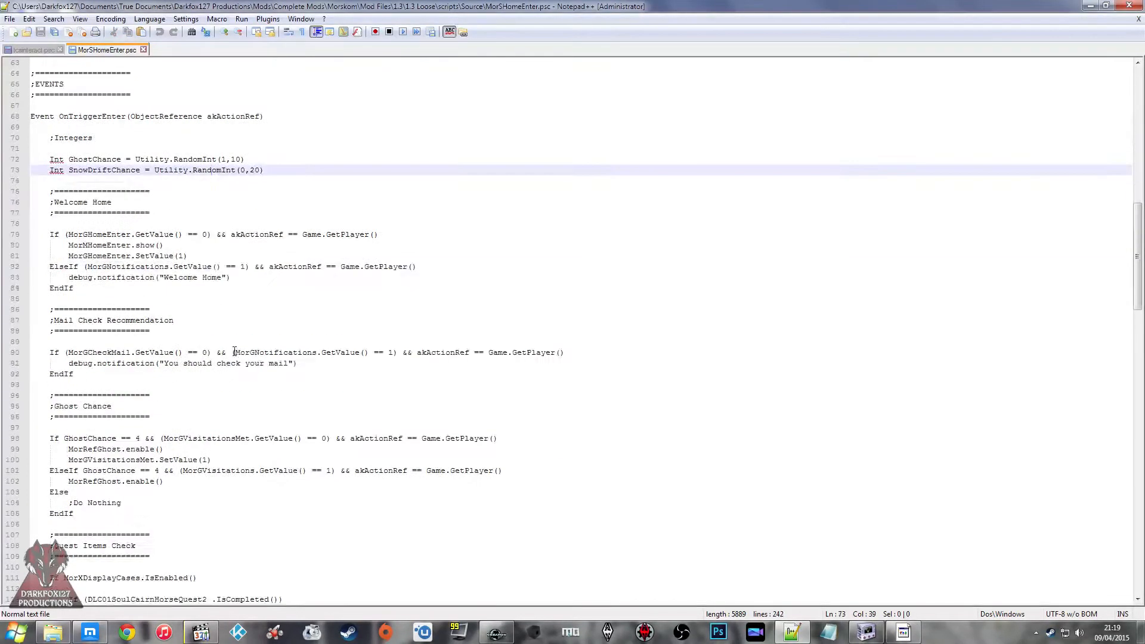
pyautogui.scroll(-5, 234, 351)
pyautogui.scroll(-19, 213, 458)
pyautogui.click(163, 168)
pyautogui.scroll(-7, 163, 168)
pyautogui.click(178, 303)
pyautogui.scroll(-5, 160, 276)
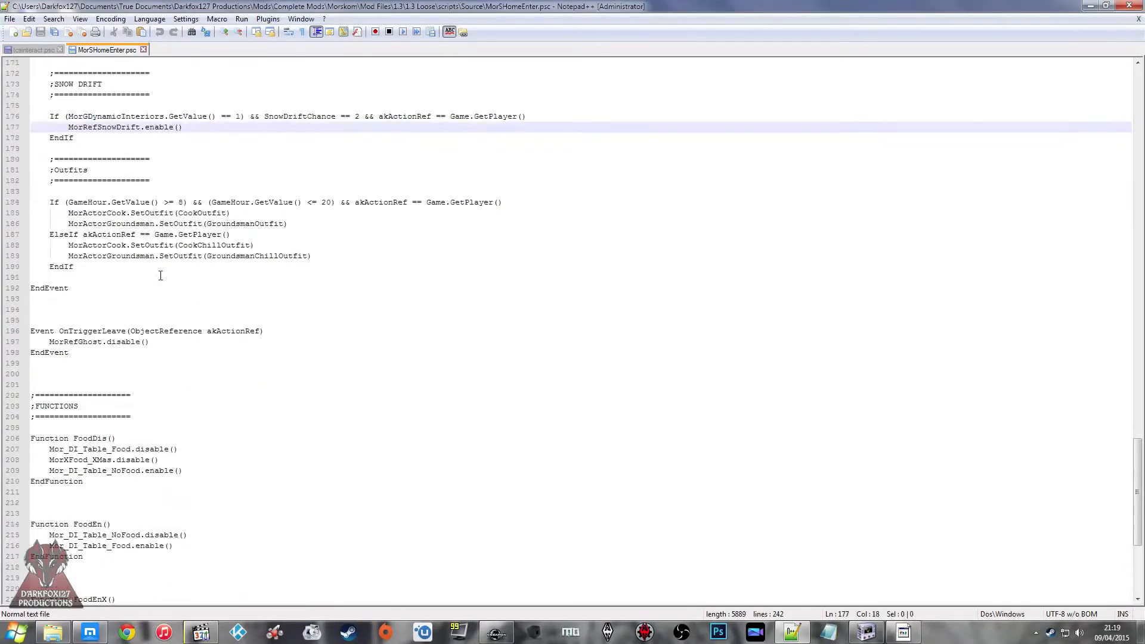
pyautogui.scroll(-5, 139, 289)
pyautogui.scroll(-2, 140, 289)
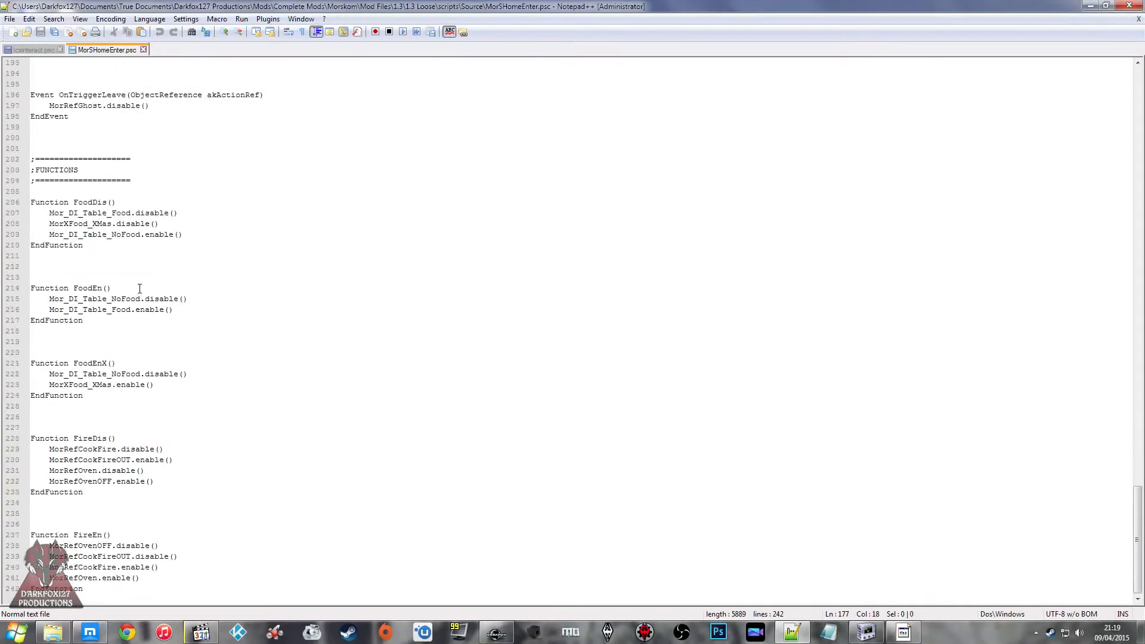
# Step: Examine the food and fire enable and disable functions at the end of the MorSHomeEnter script
pyautogui.click(141, 460)
pyautogui.click(161, 343)
pyautogui.click(158, 535)
pyautogui.click(164, 267)
pyautogui.scroll(6, 184, 349)
pyautogui.scroll(16, 184, 348)
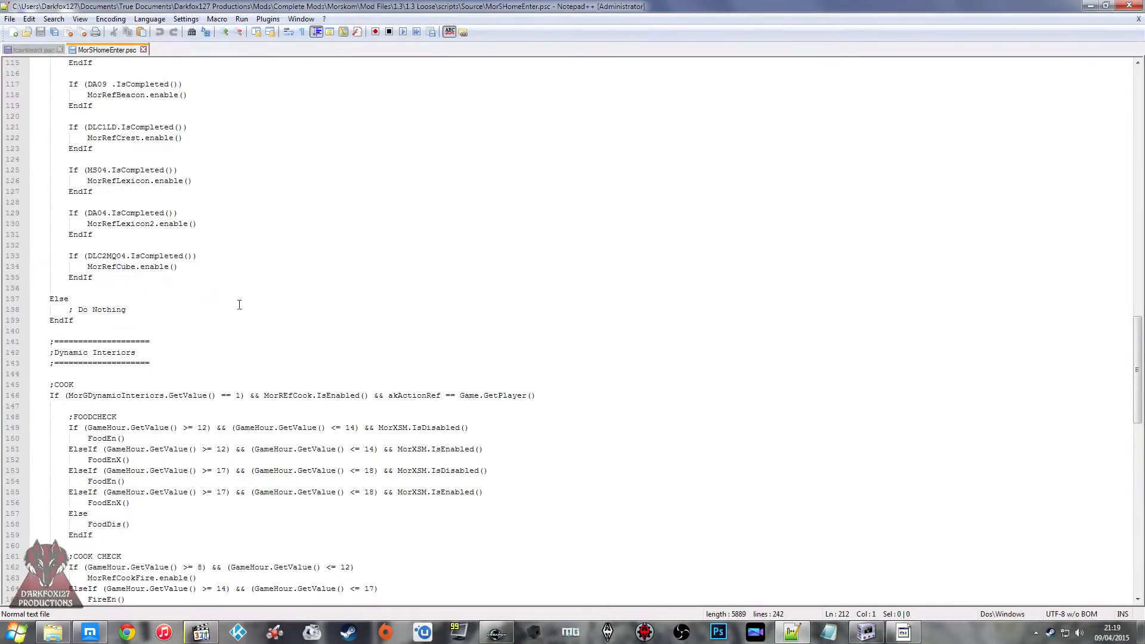
# Step: Examine the Dynamic Interiors section of MorSHomeEnter, focusing on the cook's GameHour conditions and the food functions they call
pyautogui.scroll(-1, 235, 318)
pyautogui.click(232, 329)
pyautogui.click(233, 374)
pyautogui.scroll(-2, 233, 374)
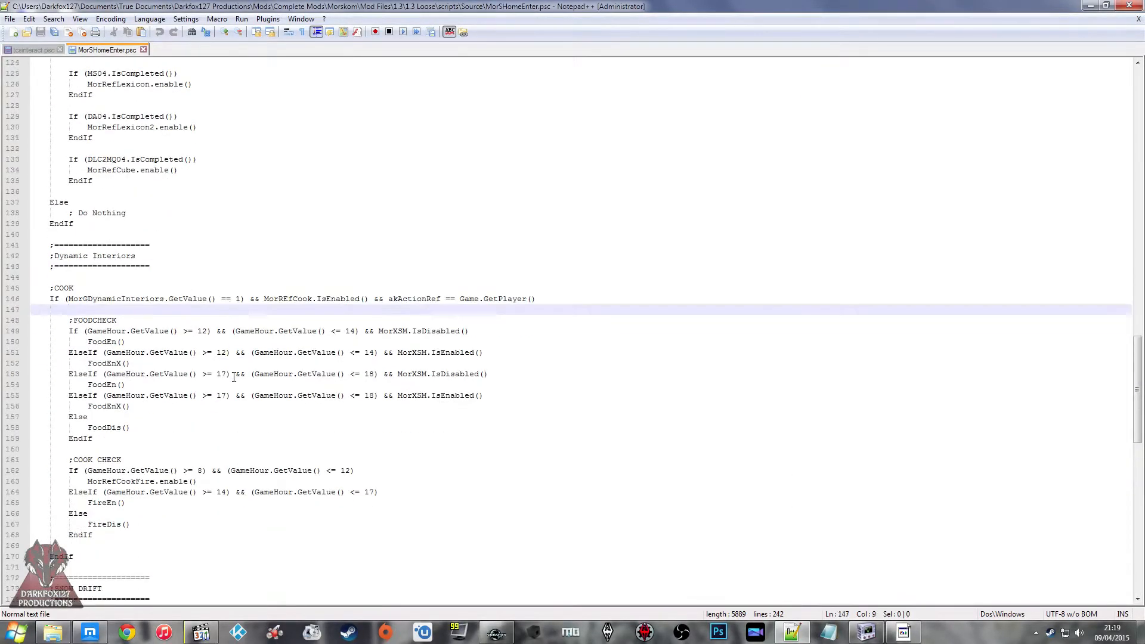
pyautogui.click(248, 373)
pyautogui.click(187, 344)
pyautogui.click(114, 332)
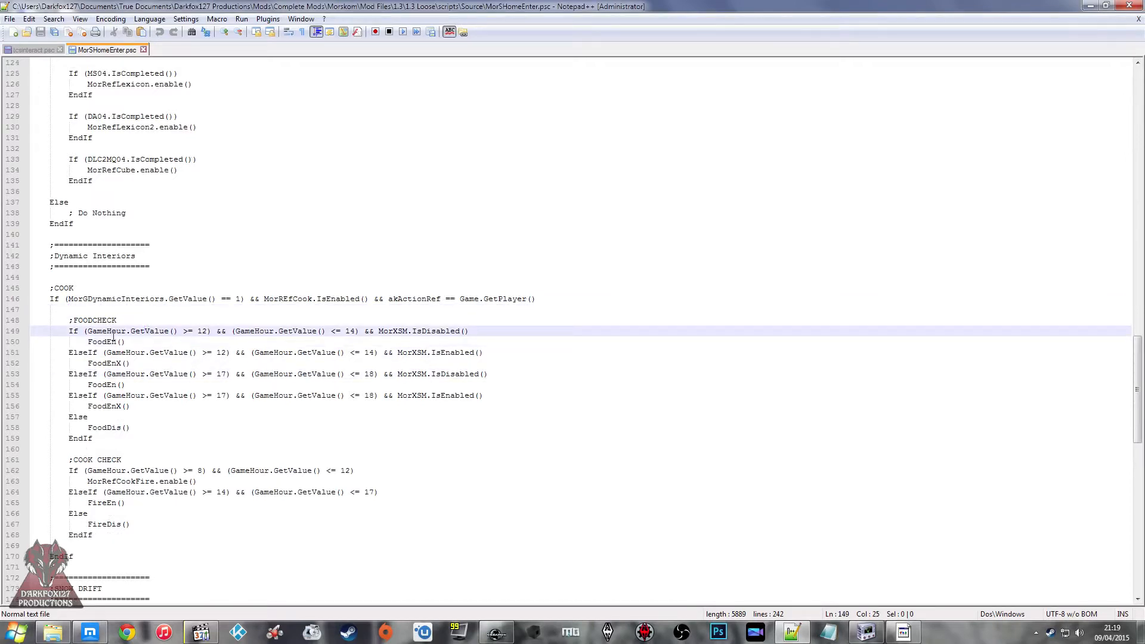
pyautogui.click(385, 352)
pyautogui.click(215, 429)
pyautogui.click(197, 363)
pyautogui.scroll(-1, 334, 431)
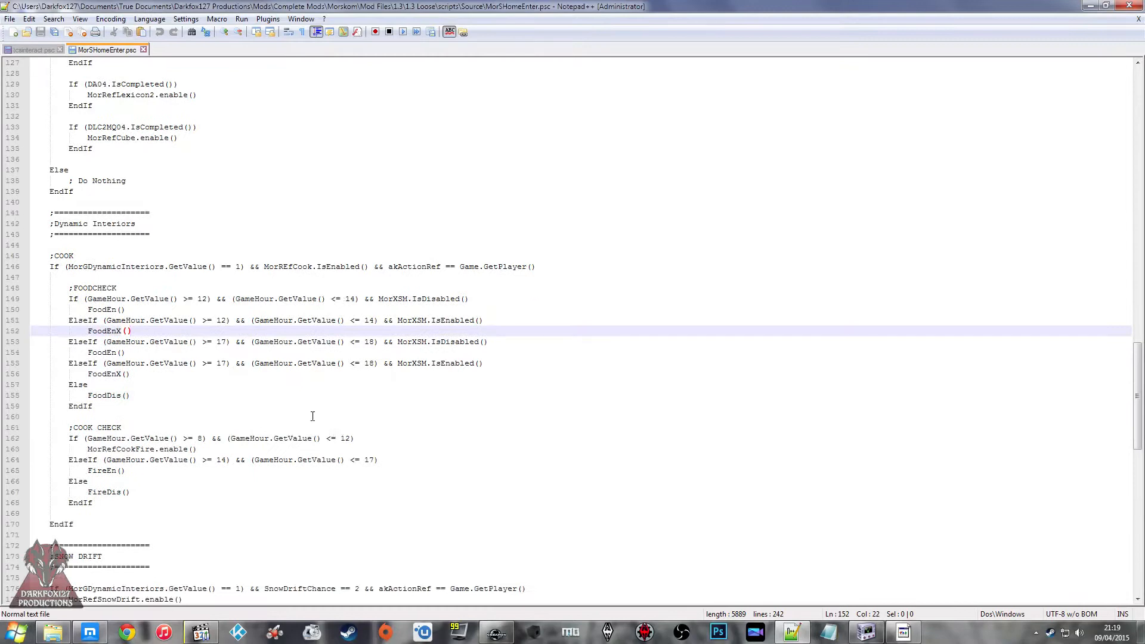
pyautogui.scroll(6, 365, 202)
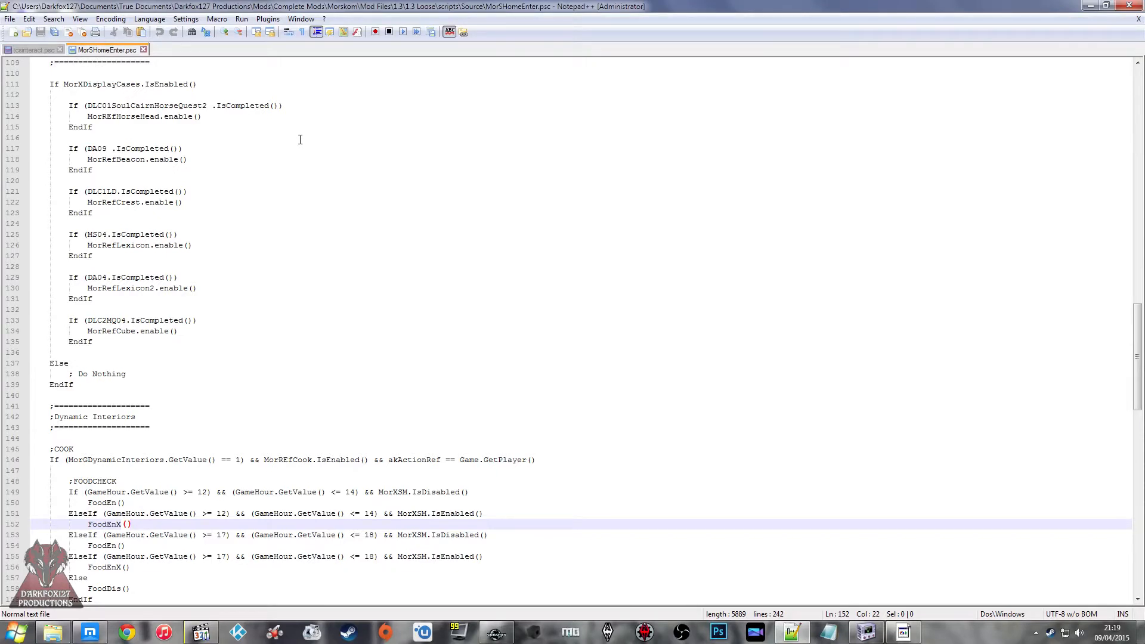
pyautogui.scroll(-4, 300, 139)
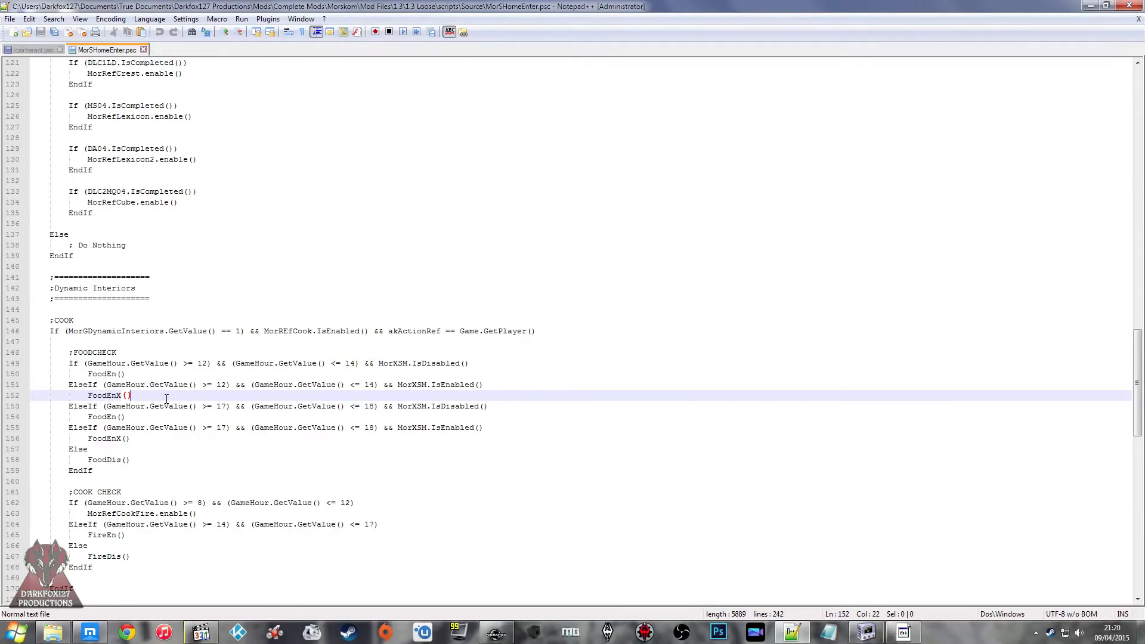
# Step: Close MorSHomeEnter.psc and return to the Morskom Source folder, declining the Notepad++ update
pyautogui.scroll(6, 166, 398)
pyautogui.click(143, 50)
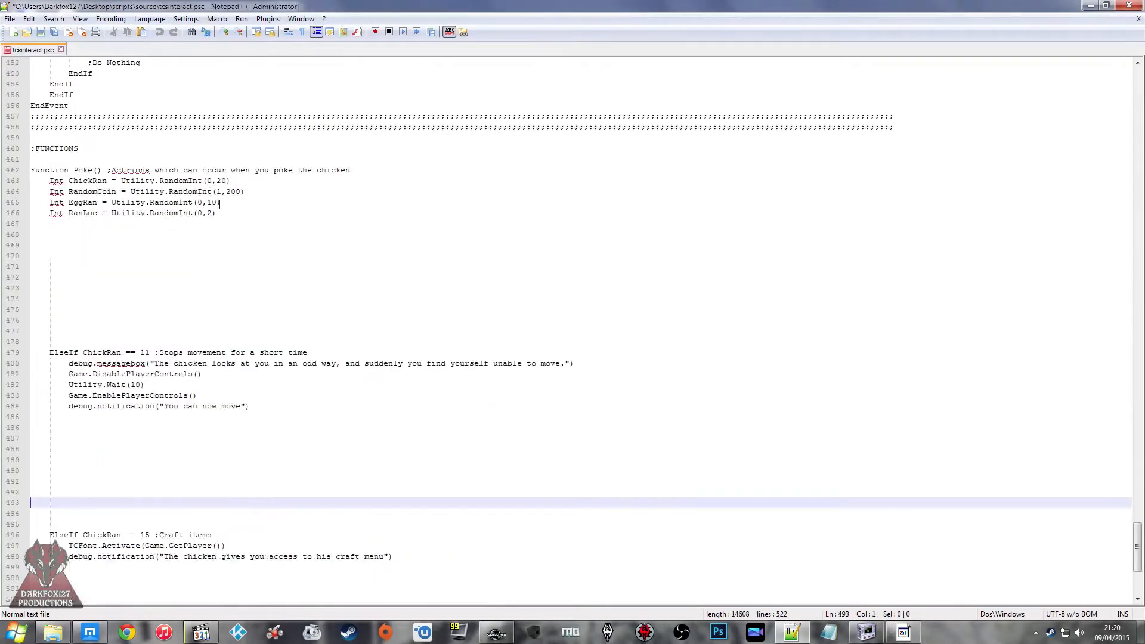
pyautogui.click(506, 389)
pyautogui.scroll(-6, 506, 389)
pyautogui.scroll(13, 506, 389)
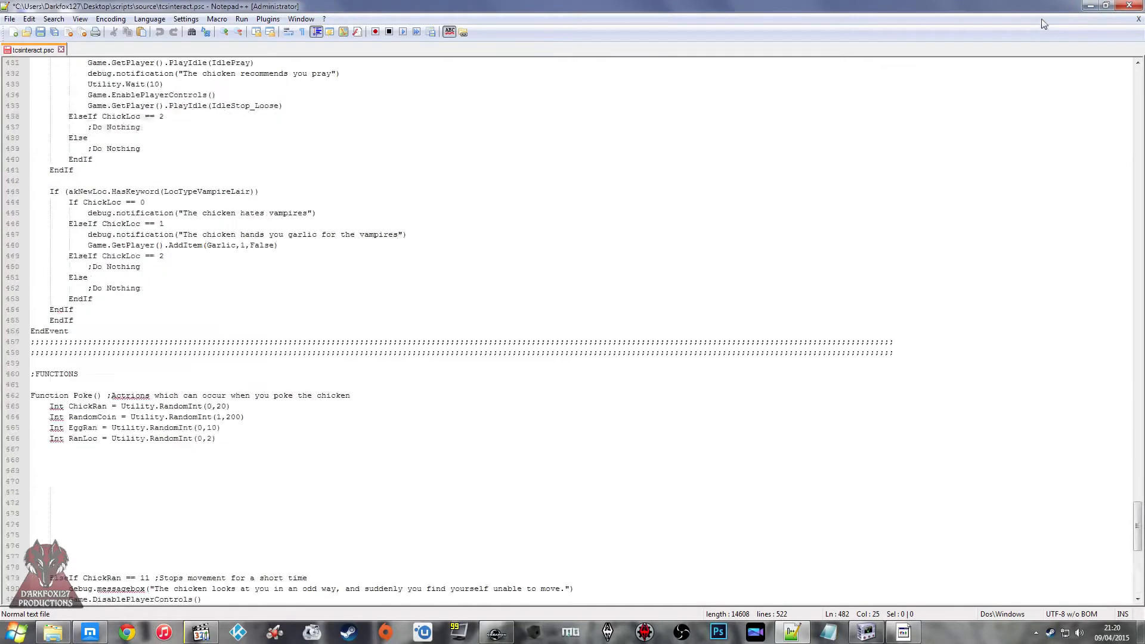
pyautogui.click(1086, 6)
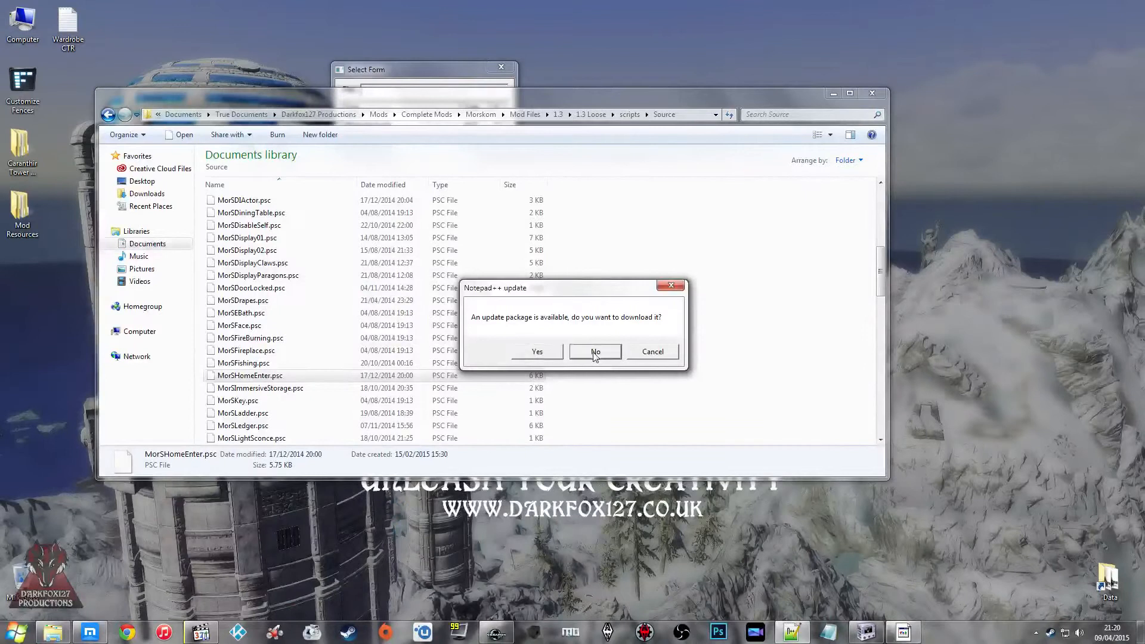
pyautogui.click(590, 352)
# Step: Look through the Morskom Source folder again, from its first scripts down to MorSPackage.psc, for another reference script
pyautogui.click(358, 274)
pyautogui.scroll(2, 358, 314)
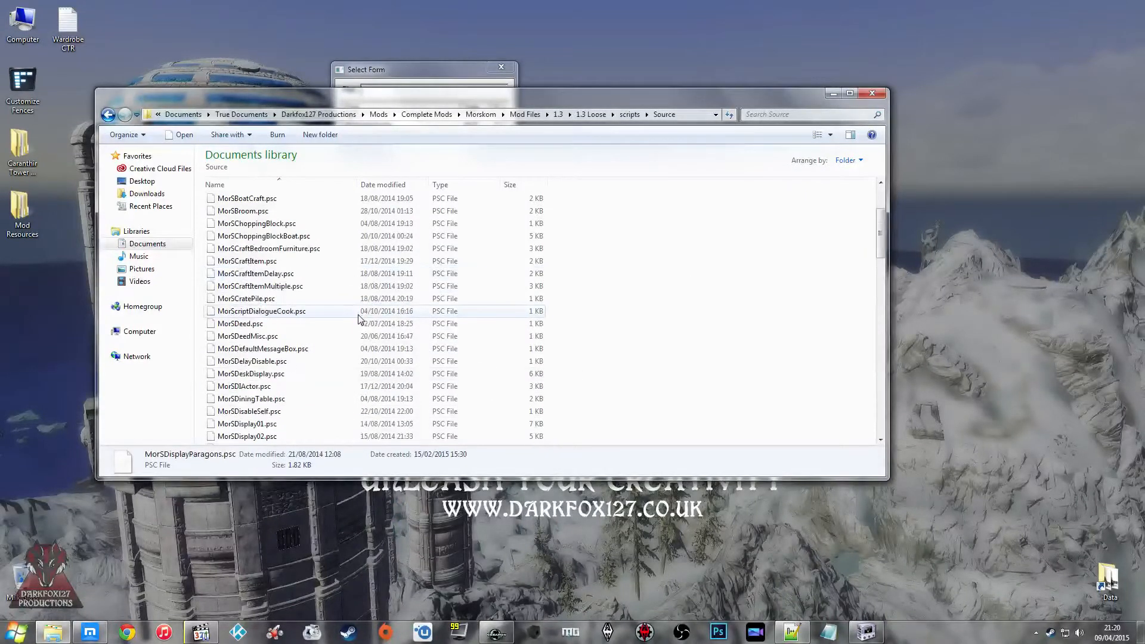
pyautogui.scroll(-5, 359, 318)
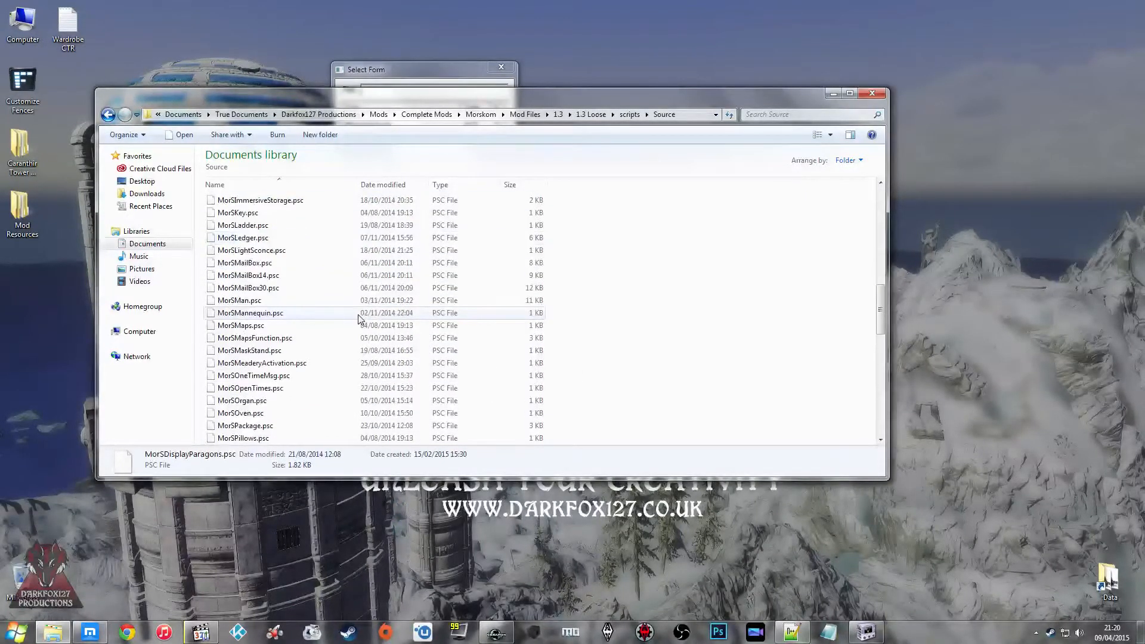
pyautogui.scroll(10, 358, 278)
pyautogui.click(299, 206)
pyautogui.click(292, 241)
pyautogui.press('Up')
pyautogui.press('Up')
pyautogui.press('Down')
pyautogui.press('Down')
pyautogui.press('Down')
pyautogui.press('Down')
pyautogui.press('Down')
pyautogui.press('Down')
pyautogui.press('Down')
pyautogui.press('Up')
pyautogui.press('Up')
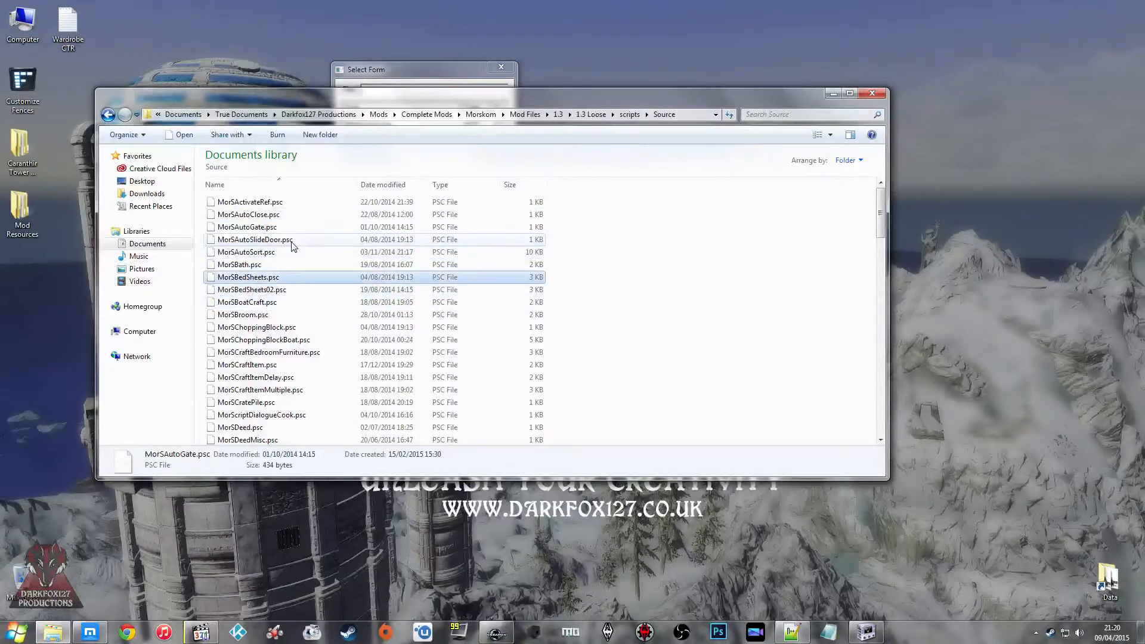
pyautogui.press('Down')
pyautogui.press('Down')
pyautogui.press('Down')
pyautogui.press('Down')
pyautogui.press('Down')
pyautogui.press('Down')
pyautogui.press('Down')
pyautogui.press('Down')
pyautogui.press('Down')
pyautogui.press('Down')
pyautogui.press('Down')
pyautogui.press('Down')
pyautogui.press('Down')
pyautogui.press('Down')
pyautogui.press('Down')
pyautogui.press('Down')
pyautogui.press('Down')
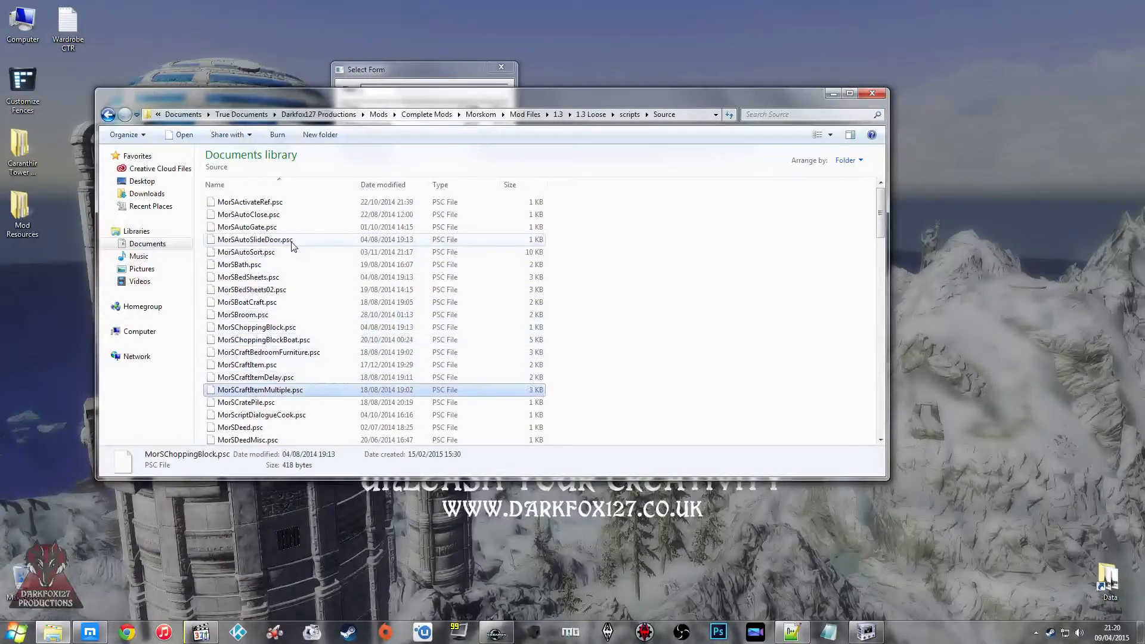
pyautogui.press('Up')
pyautogui.press('Up')
pyautogui.press('Down')
pyautogui.press('Down')
pyautogui.press('Down')
pyautogui.press('Down')
pyautogui.press('Down')
pyautogui.press('Down')
pyautogui.press('Down')
pyautogui.press('Down')
pyautogui.press('Down')
pyautogui.press('Down')
pyautogui.press('Down')
pyautogui.press('Down')
pyautogui.press('Down')
pyautogui.press('Down')
pyautogui.press('Down')
pyautogui.press('Down')
pyautogui.press('Down')
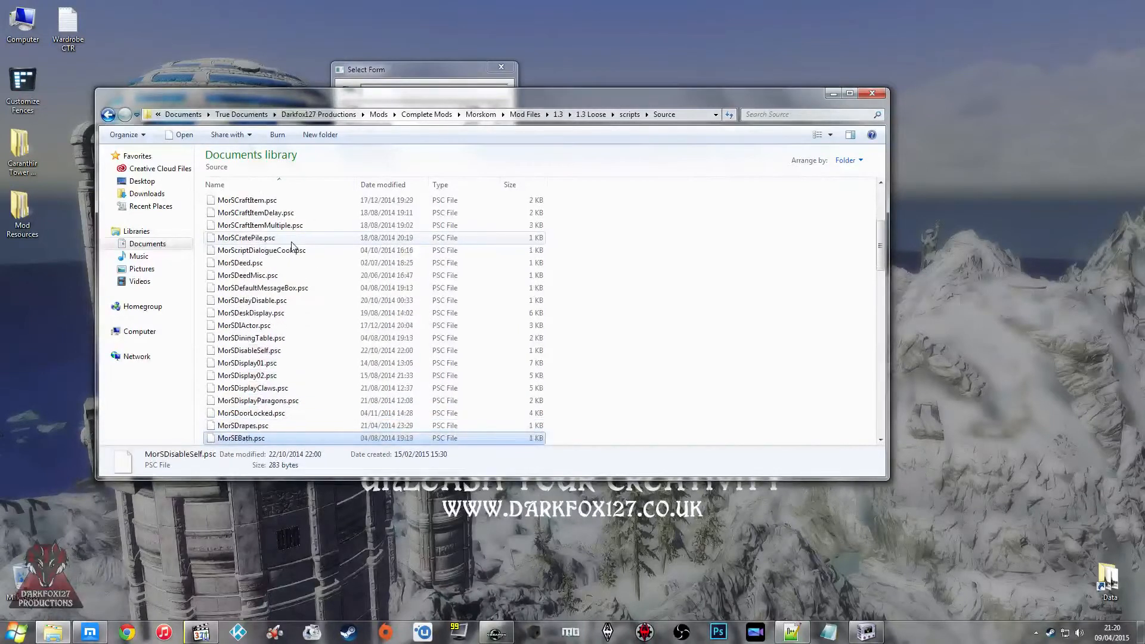
pyautogui.press('Down')
pyautogui.press('Down')
pyautogui.press('Down')
pyautogui.press('Down')
pyautogui.press('Down')
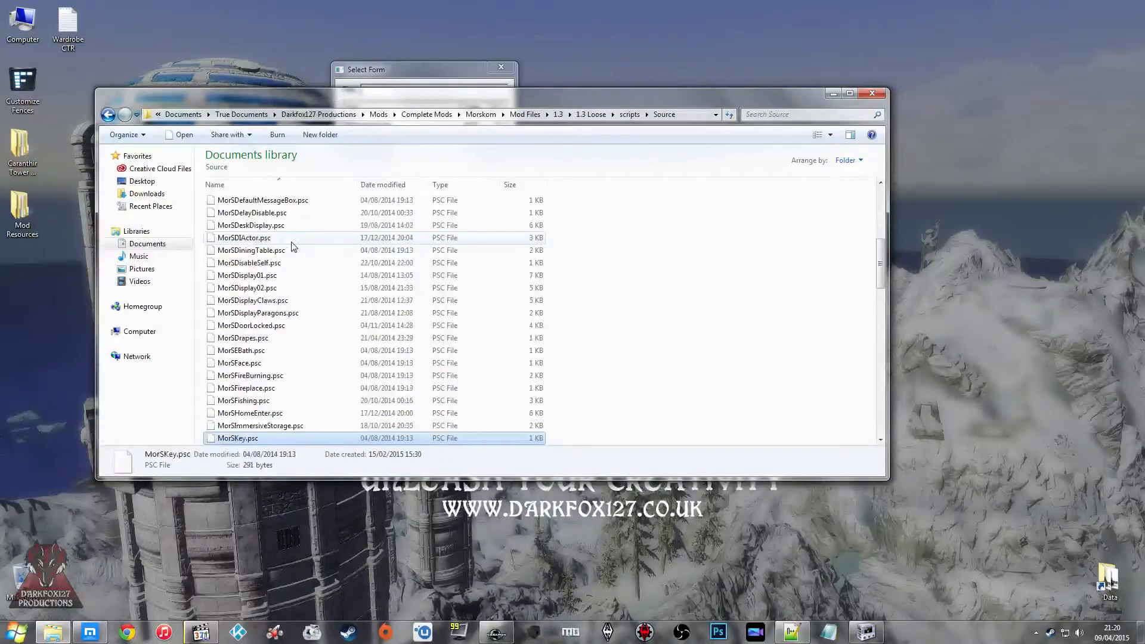
pyautogui.press('Up')
pyautogui.press('Up')
pyautogui.press('Up')
pyautogui.press('Down')
pyautogui.press('Down')
pyautogui.press('Down')
pyautogui.press('Down')
pyautogui.press('Down')
pyautogui.press('Down')
pyautogui.press('Down')
pyautogui.press('Down')
pyautogui.press('Down')
pyautogui.press('Down')
pyautogui.press('Down')
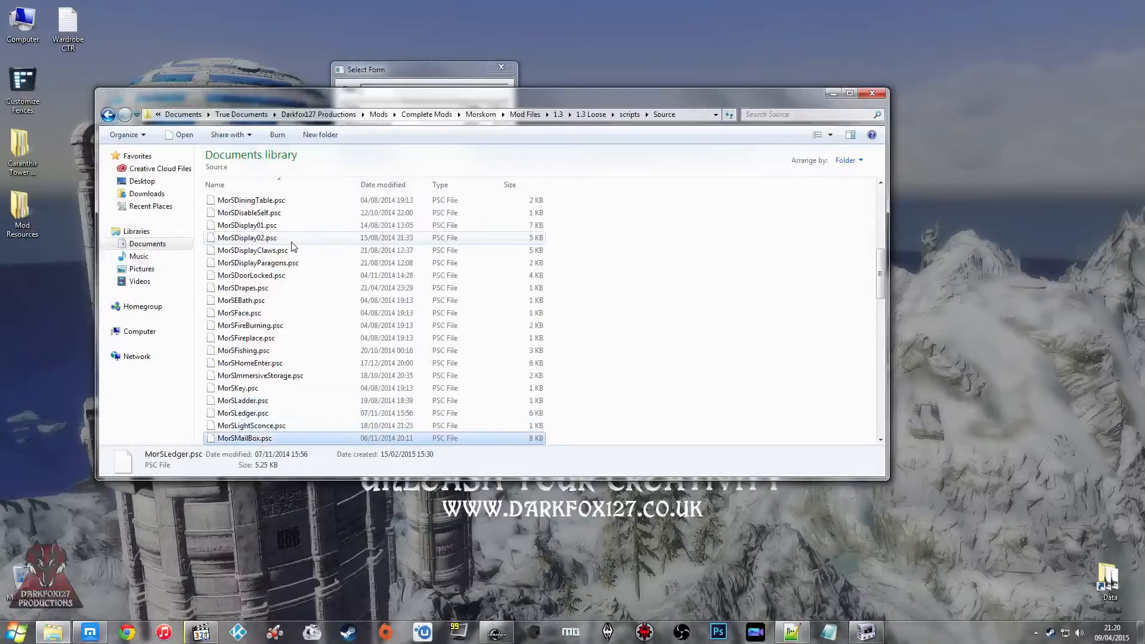
pyautogui.press('Down')
pyautogui.press('Down')
pyautogui.press('Down')
pyautogui.press('Down')
pyautogui.press('Down')
pyautogui.press('Down')
pyautogui.press('Down')
pyautogui.press('Down')
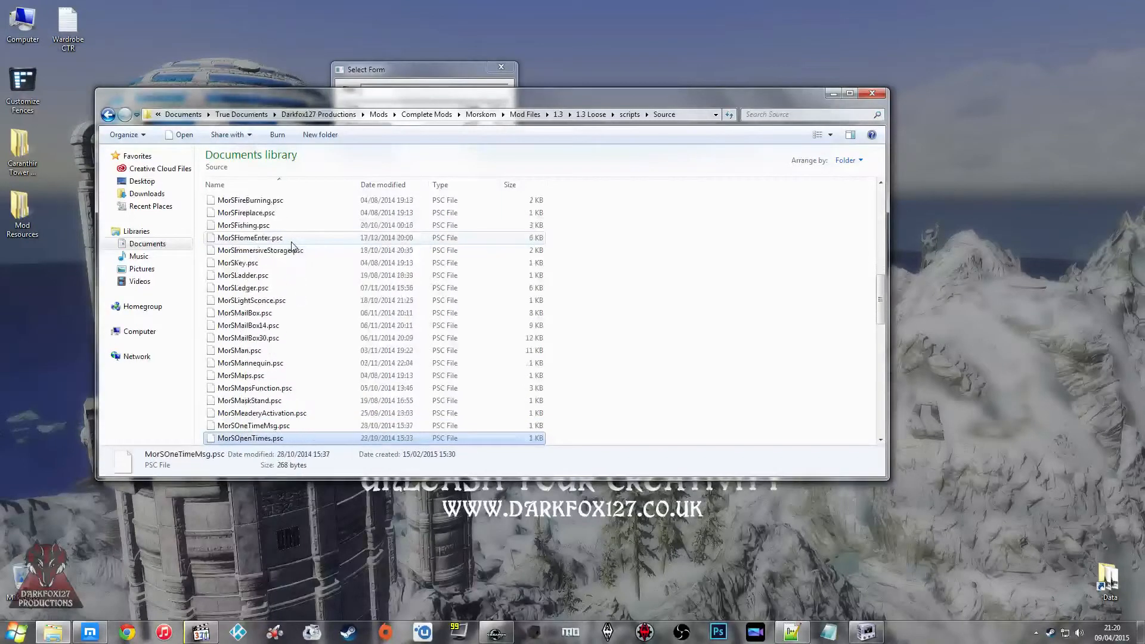
pyautogui.press('Up')
pyautogui.press('Up')
pyautogui.press('Up')
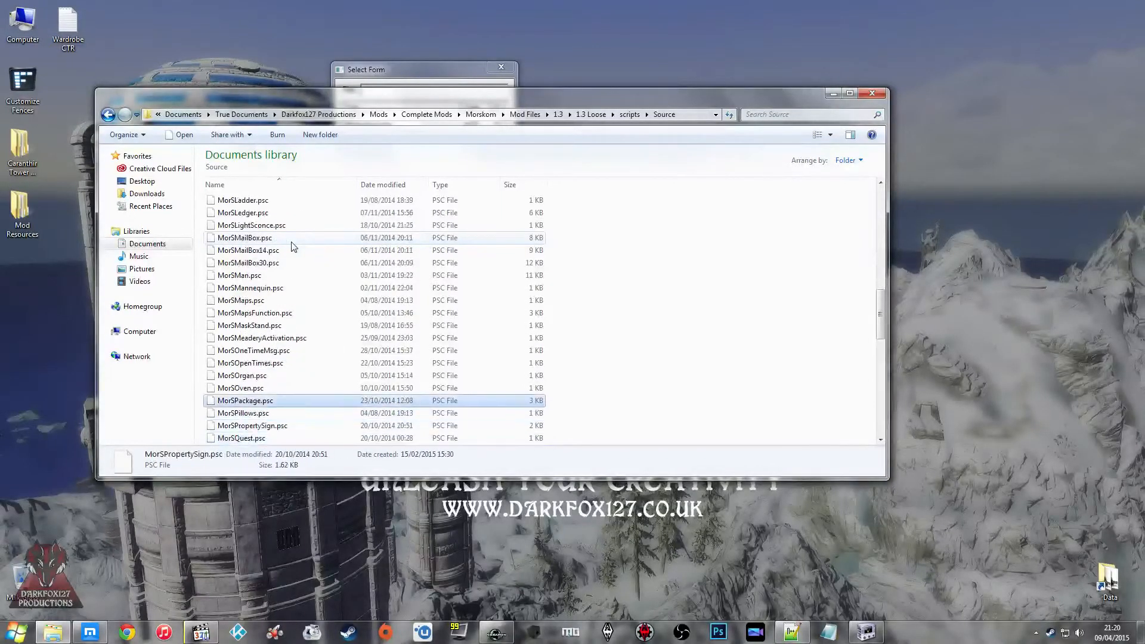
# Step: Open MorSPackage.psc in Notepad++ and examine its package message functions
pyautogui.rightClick(281, 402)
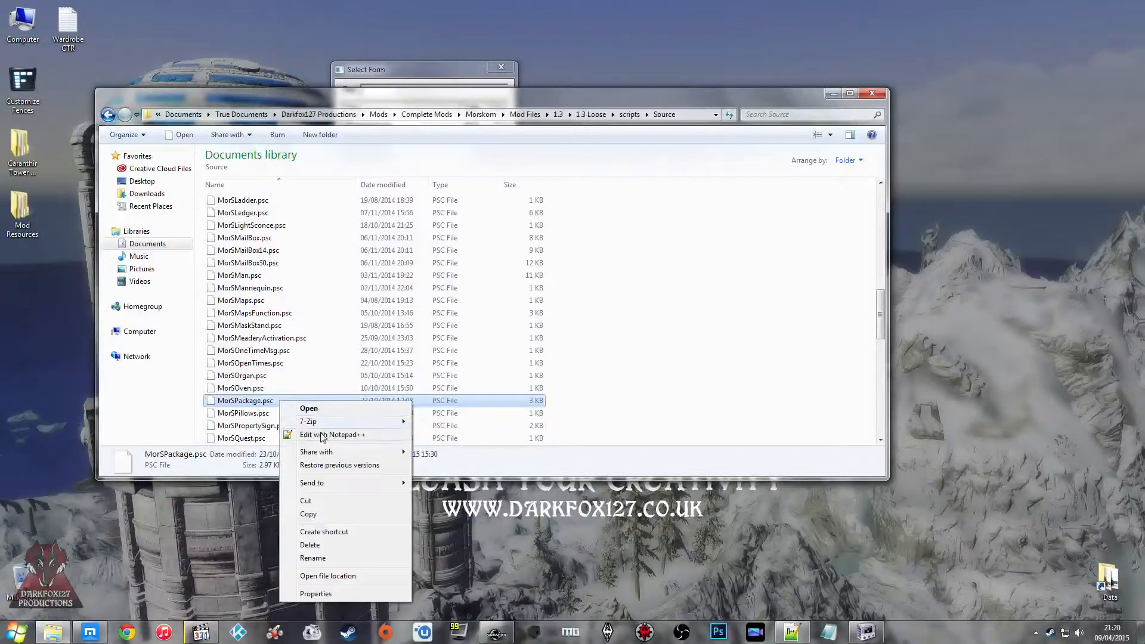
pyautogui.click(323, 435)
pyautogui.scroll(-20, 453, 288)
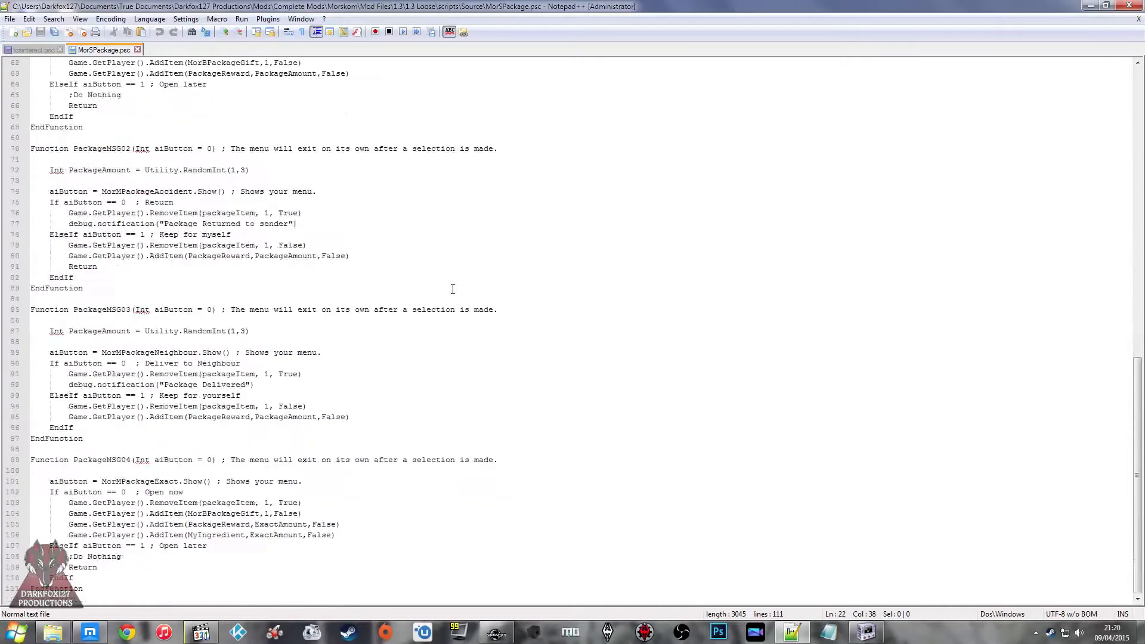
pyautogui.click(236, 305)
pyautogui.click(254, 284)
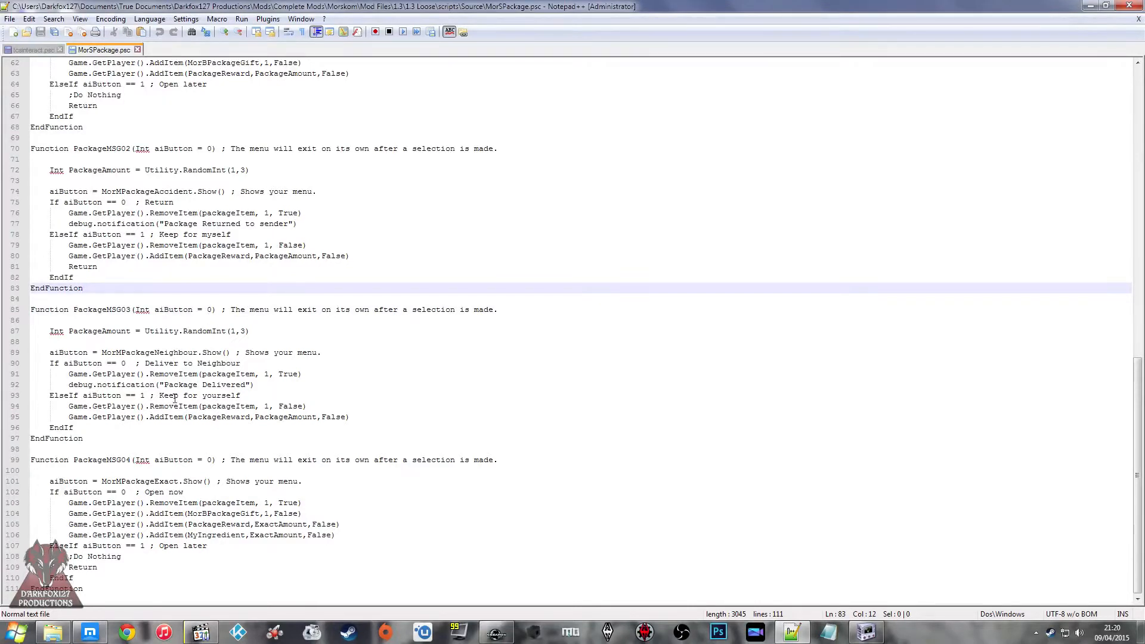
# Step: Close MorSPackage.psc and return to the Morskom Source folder
pyautogui.click(207, 373)
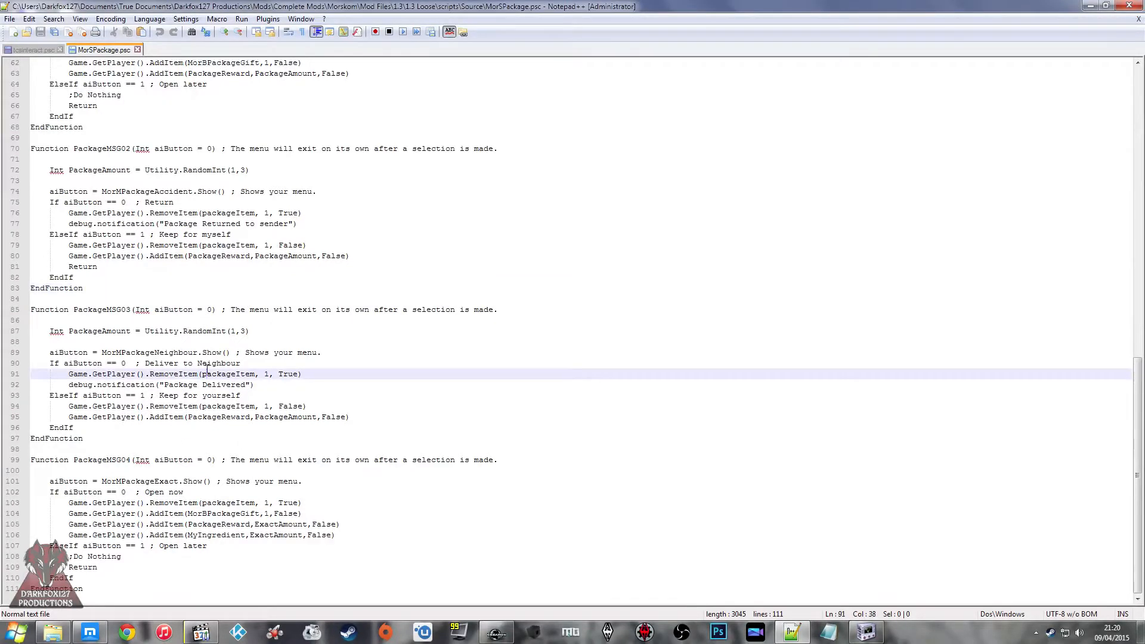
pyautogui.click(137, 50)
pyautogui.click(1089, 7)
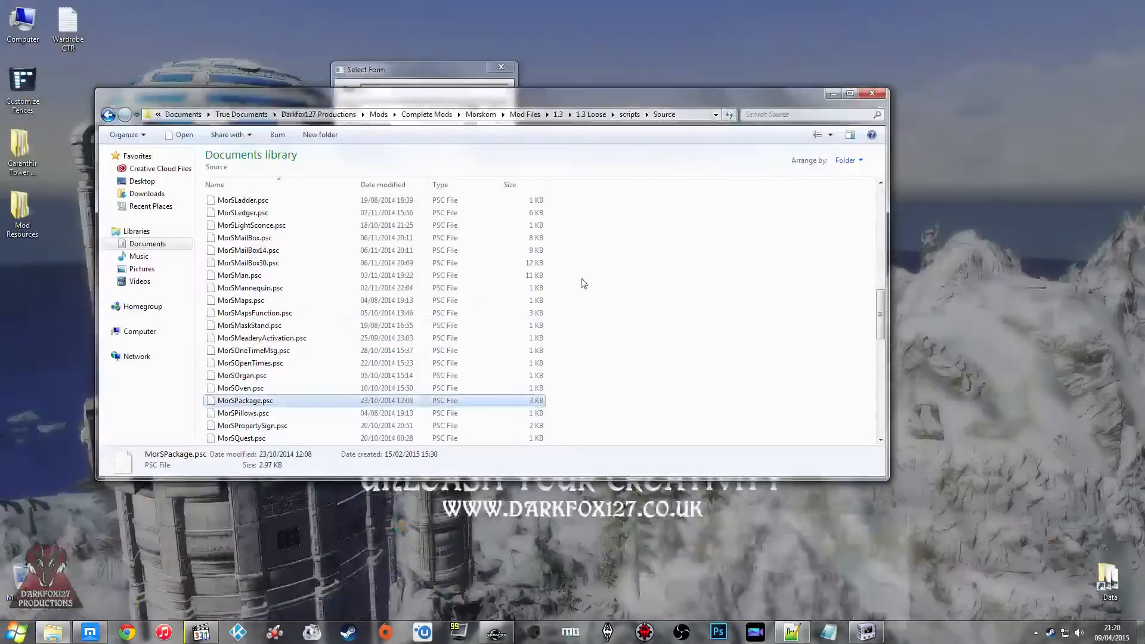
# Step: Look through the Morskom Source folder from MorSPillows.psc down to its last MorS scripts for another reference script
pyautogui.click(261, 376)
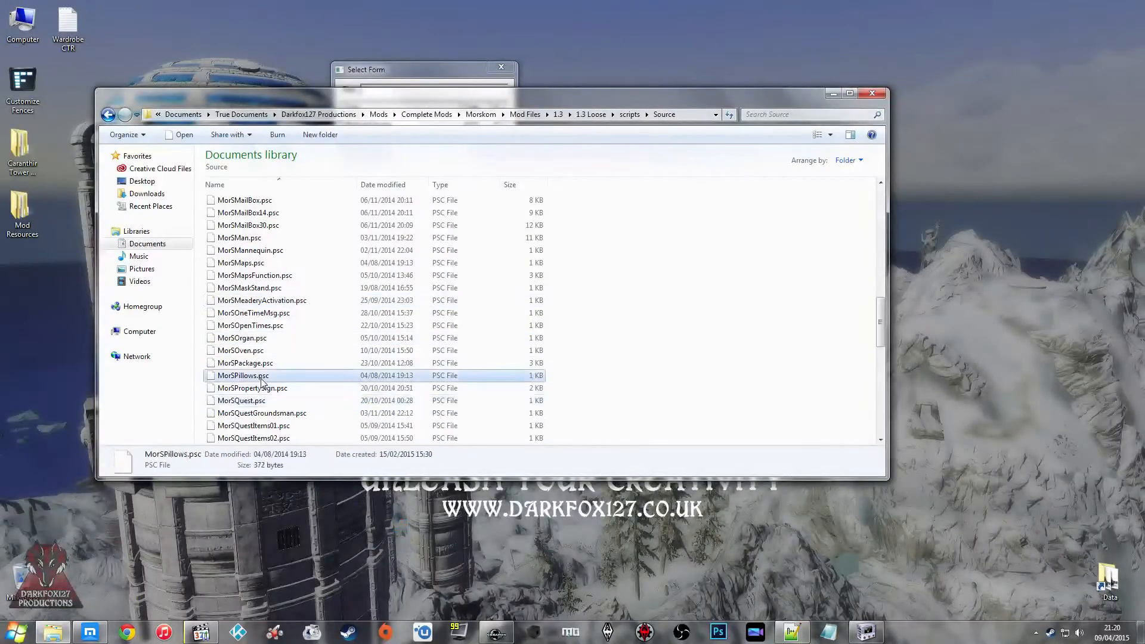
pyautogui.press('Down')
pyautogui.press('Down')
pyautogui.press('Down')
pyautogui.press('Down')
pyautogui.press('Down')
pyautogui.press('Down')
pyautogui.press('Down')
pyautogui.press('Down')
pyautogui.press('Down')
pyautogui.press('Down')
pyautogui.press('Down')
pyautogui.press('Down')
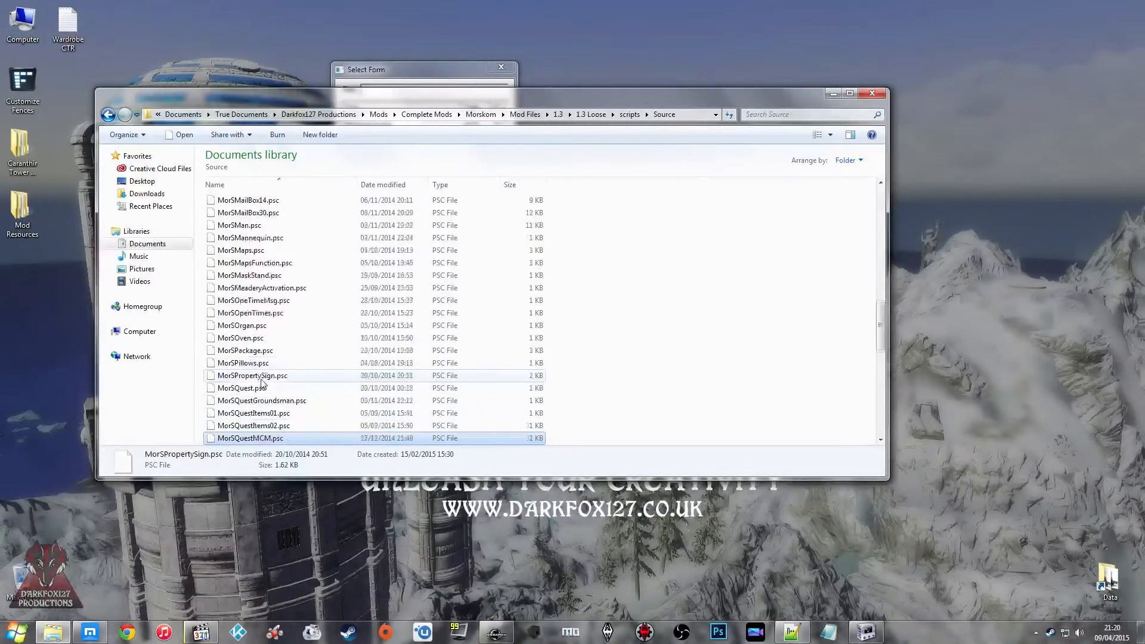
pyautogui.press('Down')
pyautogui.press('Down')
pyautogui.press('Down')
pyautogui.press('Down')
pyautogui.press('Down')
pyautogui.press('Down')
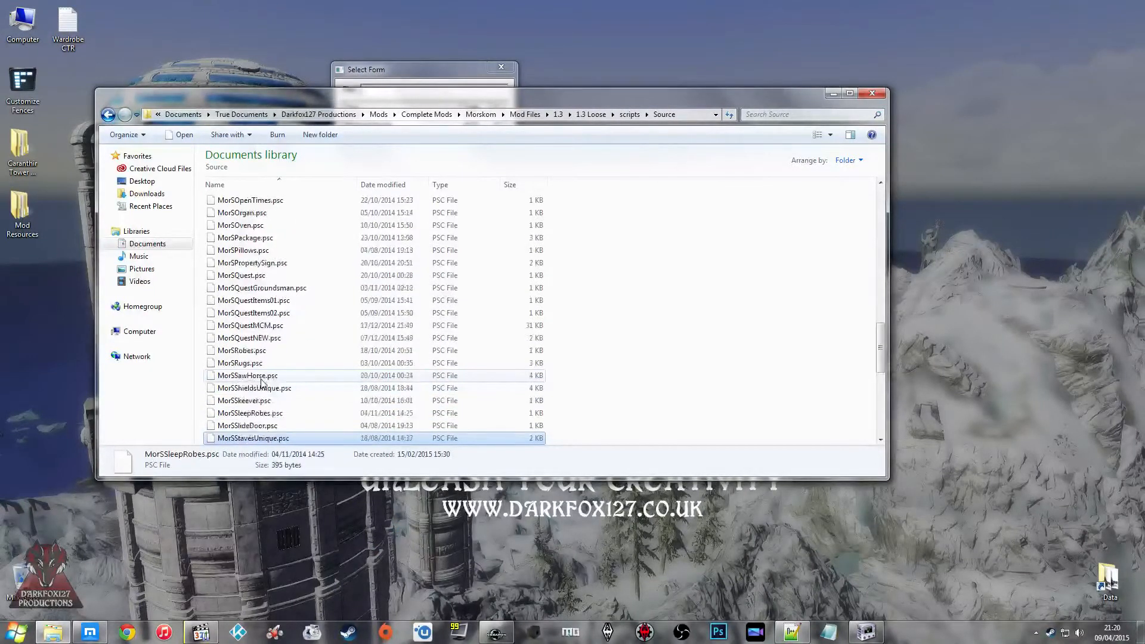
pyautogui.press('Down')
pyautogui.press('Down')
pyautogui.press('Down')
pyautogui.press('Down')
pyautogui.press('Down')
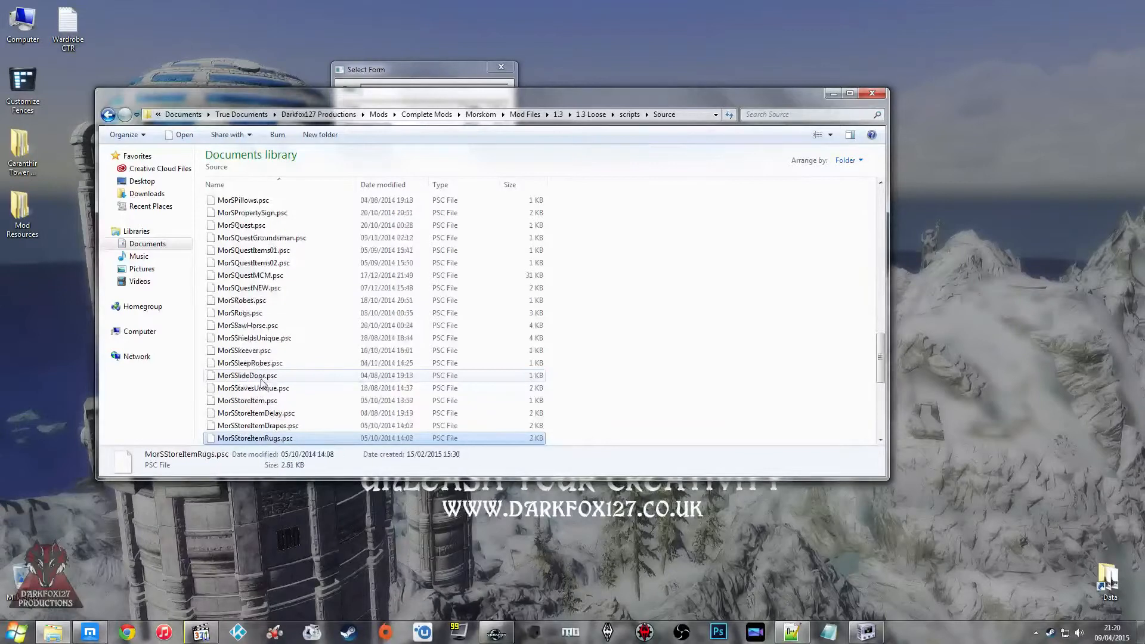
pyautogui.press('Down')
pyautogui.press('Down')
pyautogui.press('Down')
pyautogui.press('Down')
pyautogui.press('Down')
pyautogui.press('Down')
pyautogui.press('Down')
pyautogui.press('Down')
pyautogui.press('Down')
pyautogui.press('Down')
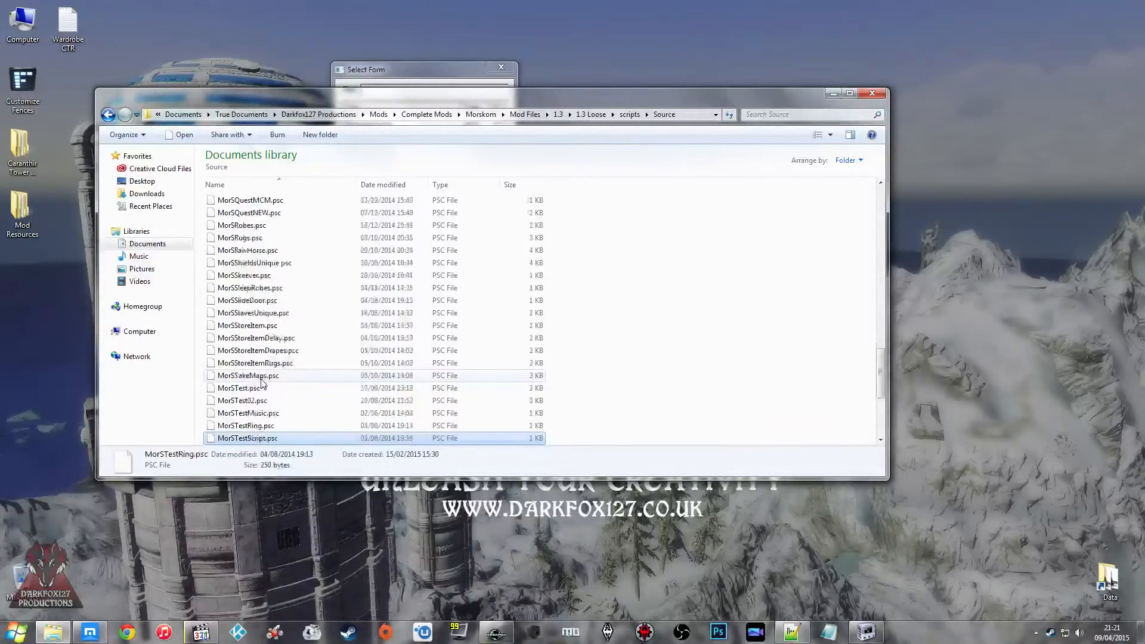
pyautogui.press('Down')
pyautogui.press('Down')
pyautogui.press('Down')
pyautogui.press('Down')
pyautogui.press('Down')
pyautogui.press('Down')
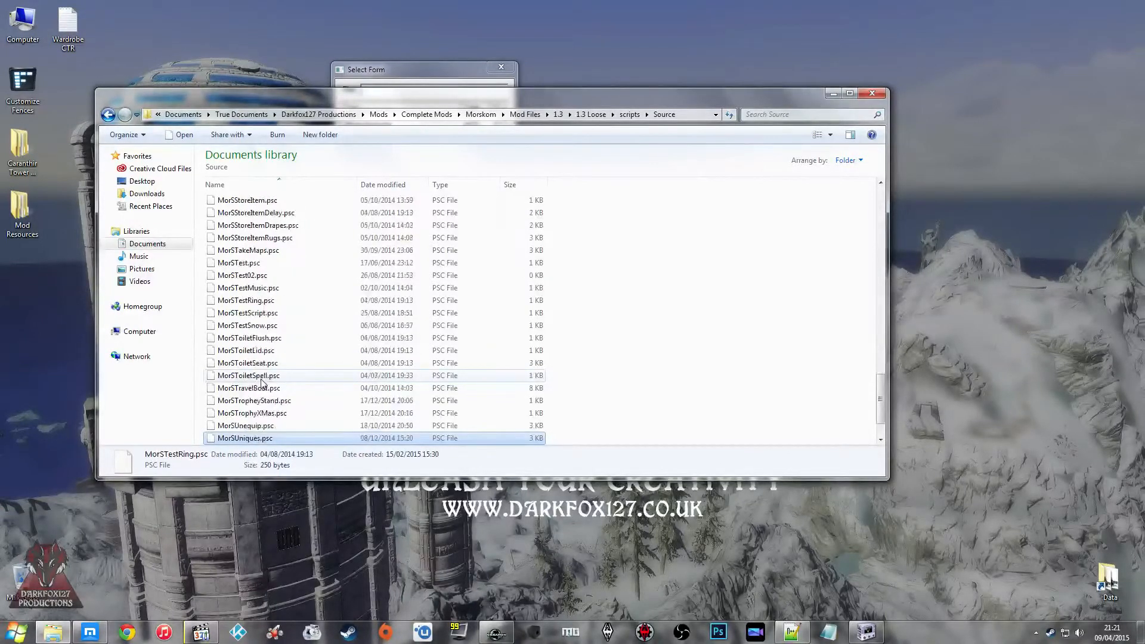
pyautogui.press('Up')
pyautogui.press('Up')
pyautogui.press('Up')
pyautogui.press('Up')
pyautogui.press('Down')
pyautogui.press('Down')
pyautogui.press('Down')
pyautogui.press('Down')
pyautogui.press('Up')
pyautogui.press('Up')
pyautogui.press('Up')
pyautogui.press('Up')
pyautogui.press('Up')
pyautogui.press('Up')
pyautogui.press('Up')
pyautogui.press('Up')
pyautogui.press('Up')
pyautogui.press('Up')
pyautogui.press('Up')
pyautogui.press('Up')
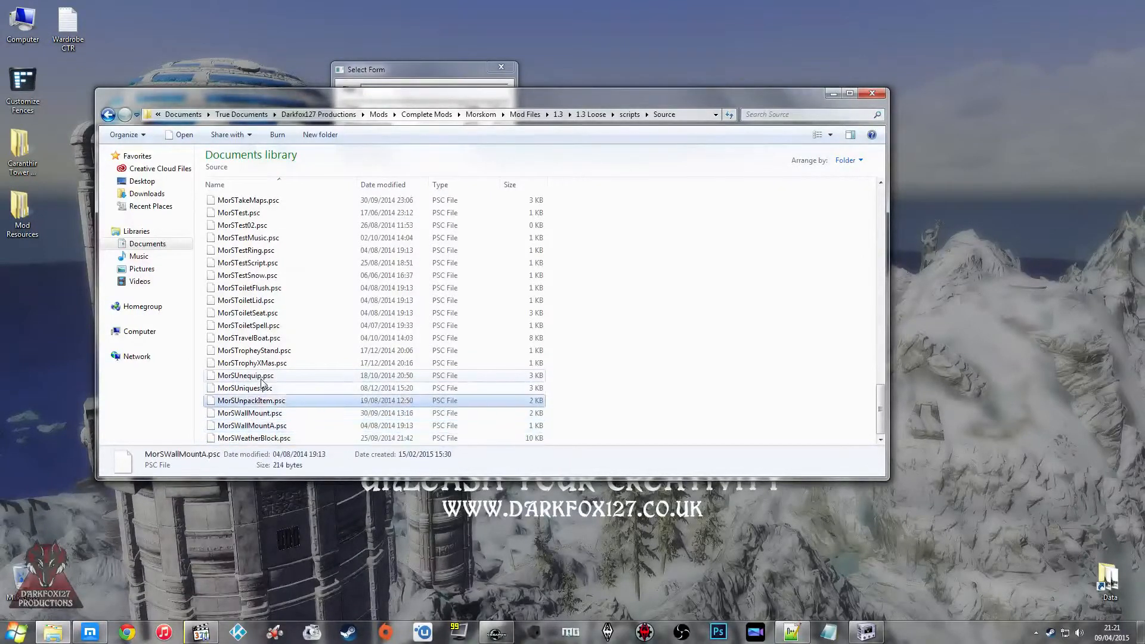
# Step: Look back up through the Source folder from the toilet and test scripts to MorSDIActor.psc
pyautogui.press('Up')
pyautogui.press('Up')
pyautogui.press('Up')
pyautogui.press('Up')
pyautogui.press('Up')
pyautogui.press('Up')
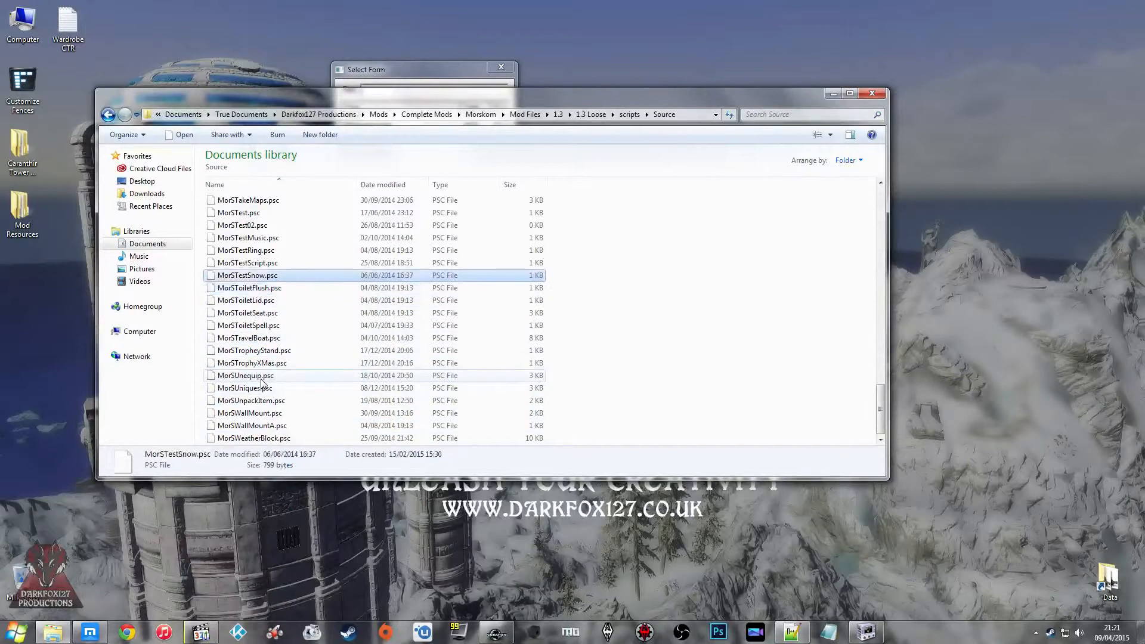
pyautogui.press('Down')
pyautogui.press('Down')
pyautogui.press('Down')
pyautogui.press('Down')
pyautogui.press('Down')
pyautogui.press('Down')
pyautogui.press('Down')
pyautogui.press('Down')
pyautogui.press('Down')
pyautogui.press('Down')
pyautogui.press('Down')
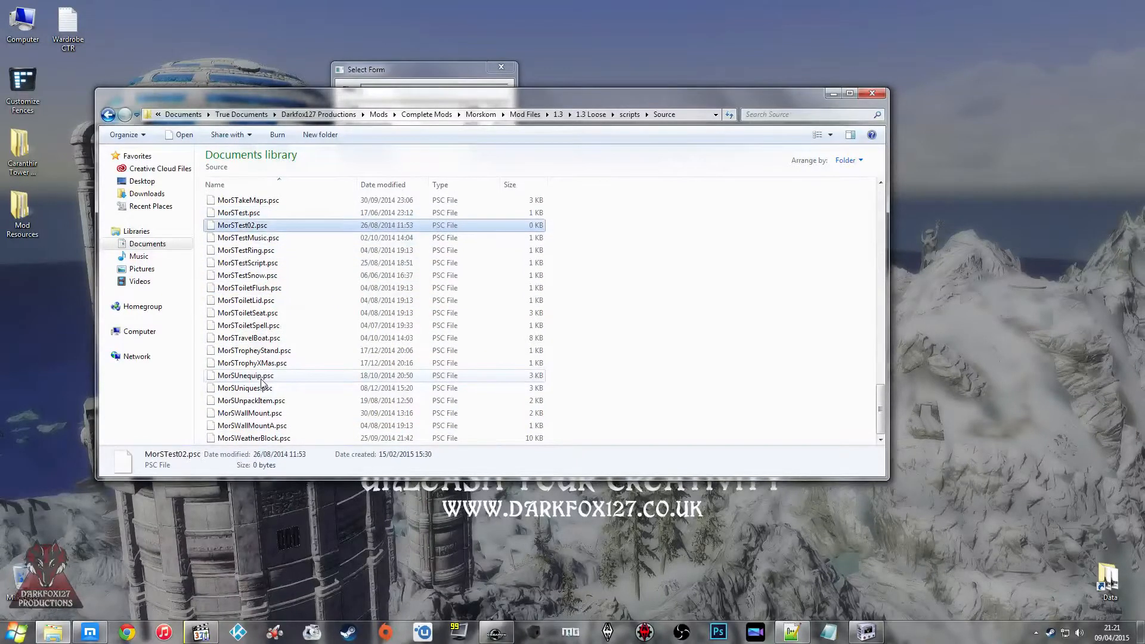
pyautogui.press('Up')
pyautogui.press('Up')
pyautogui.press('Up')
pyautogui.press('Up')
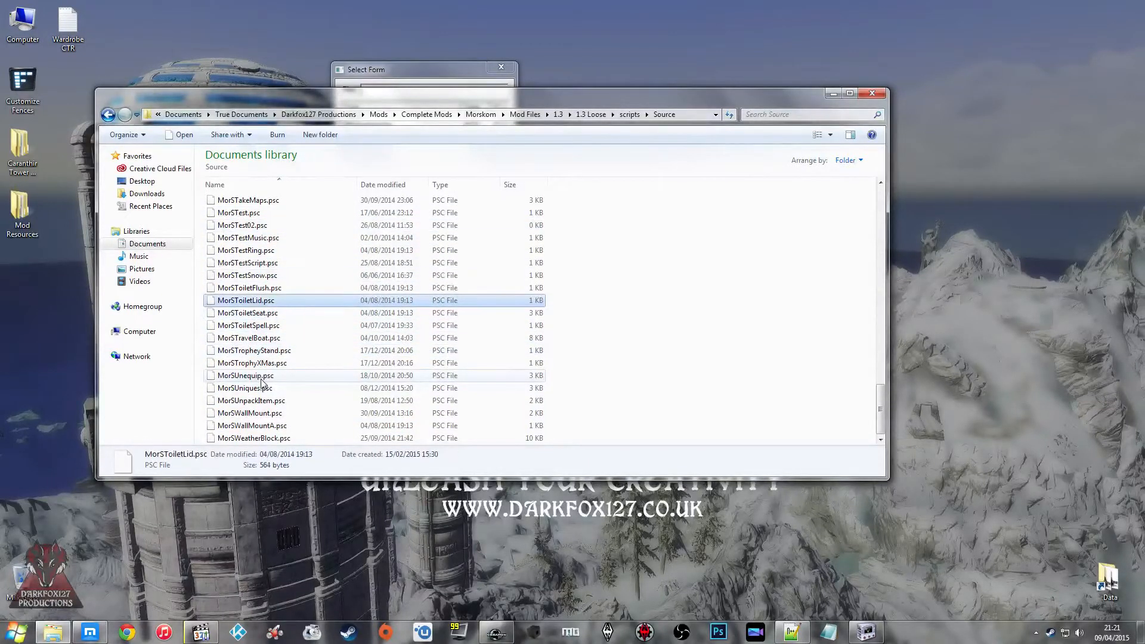
pyautogui.press('Up')
pyautogui.press('Up')
pyautogui.press('Up')
pyautogui.press('Up')
pyautogui.press('Up')
pyautogui.press('Up')
pyautogui.press('Up')
pyautogui.press('Up')
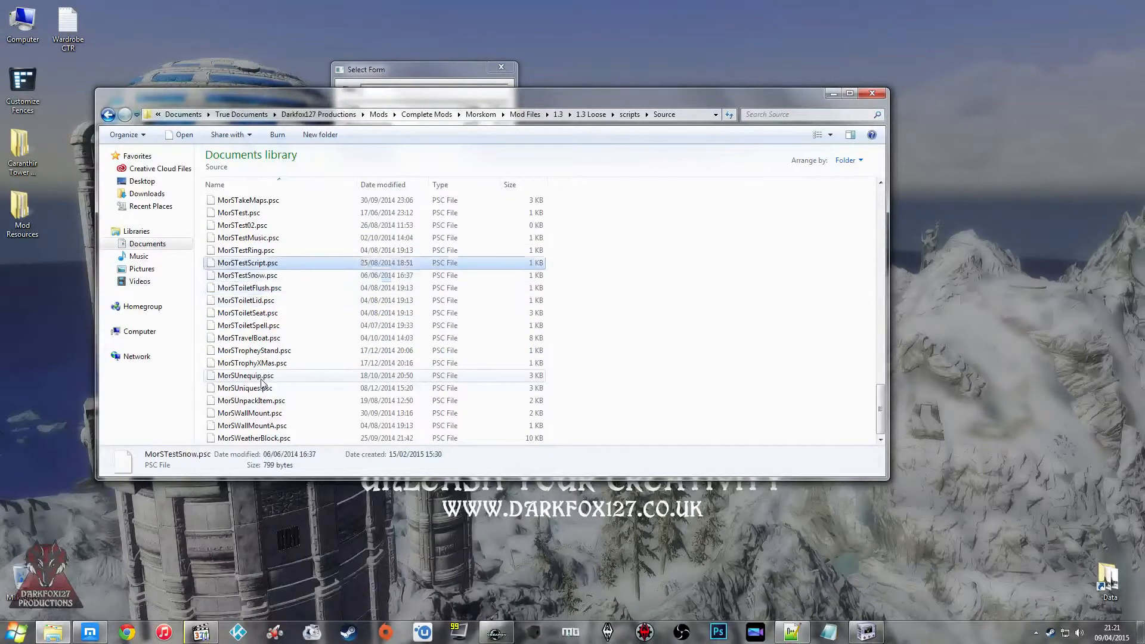
pyautogui.press('Up')
pyautogui.press('Up')
pyautogui.press('Up')
pyautogui.press('Up')
pyautogui.press('Up')
pyautogui.press('Up')
pyautogui.press('Up')
pyautogui.press('Up')
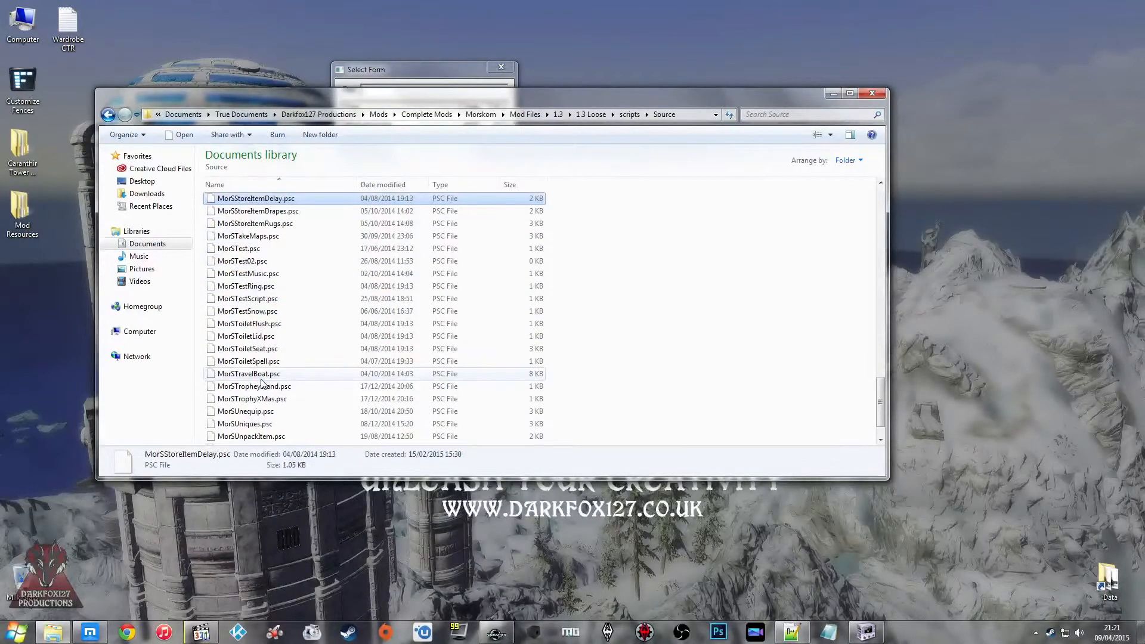
pyautogui.press('Up')
pyautogui.press('Up')
pyautogui.press('Up')
pyautogui.press('Up')
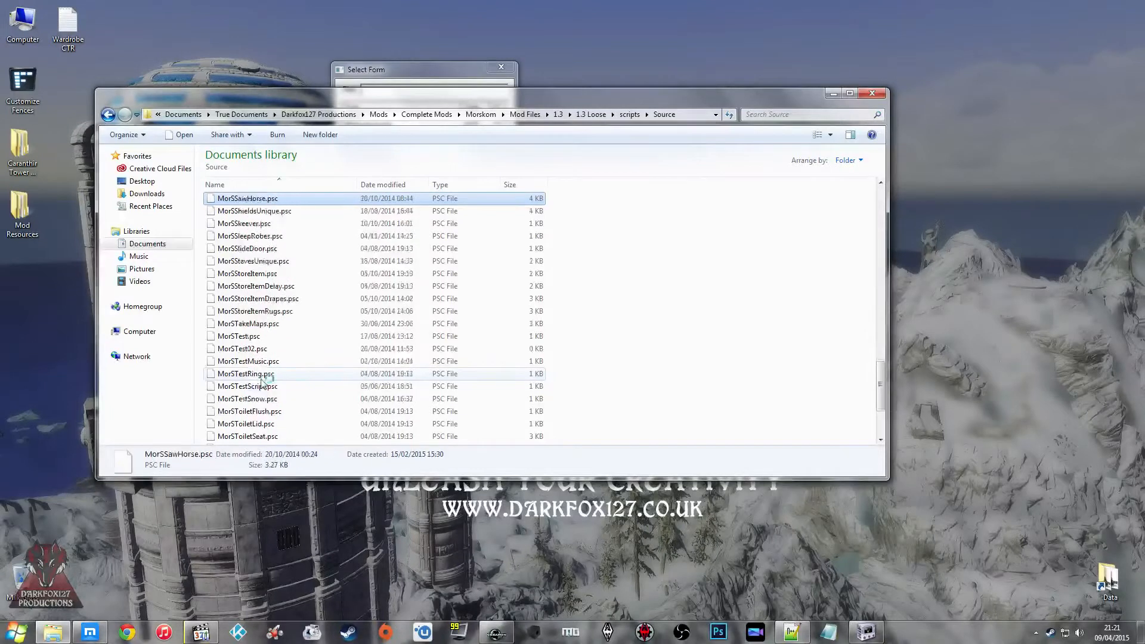
pyautogui.press('Up')
pyautogui.press('Up')
pyautogui.press('Up')
pyautogui.press('Up')
pyautogui.press('Up')
pyautogui.press('Up')
pyautogui.press('Up')
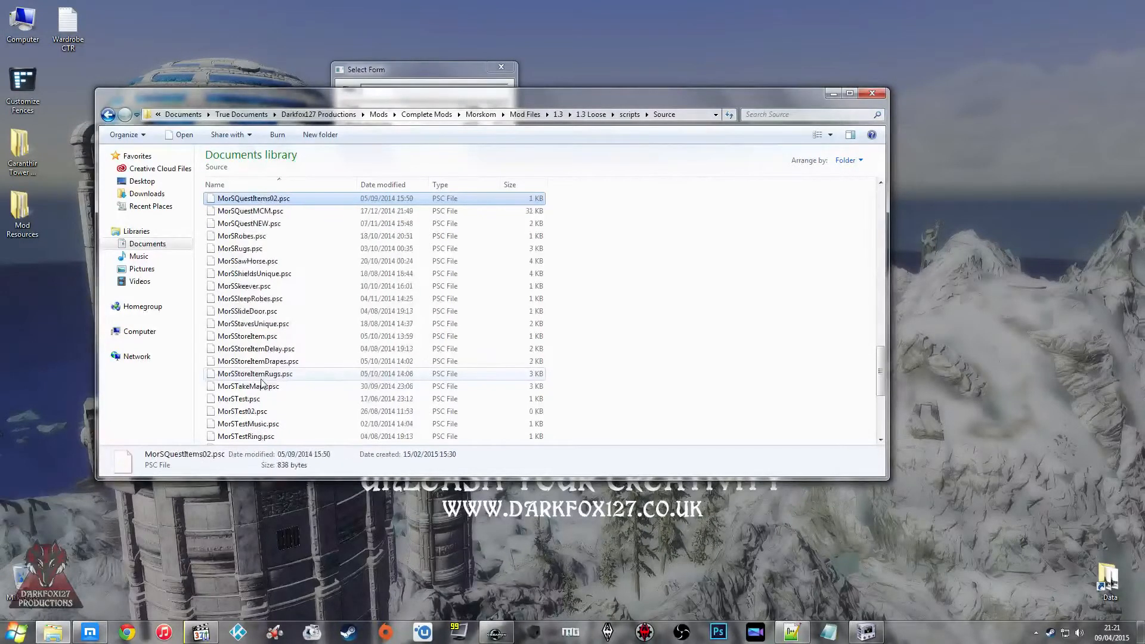
pyautogui.press('Up')
pyautogui.press('Up')
pyautogui.press('Up')
pyautogui.press('Up')
pyautogui.press('Up')
pyautogui.press('Up')
pyautogui.press('Up')
pyautogui.press('Up')
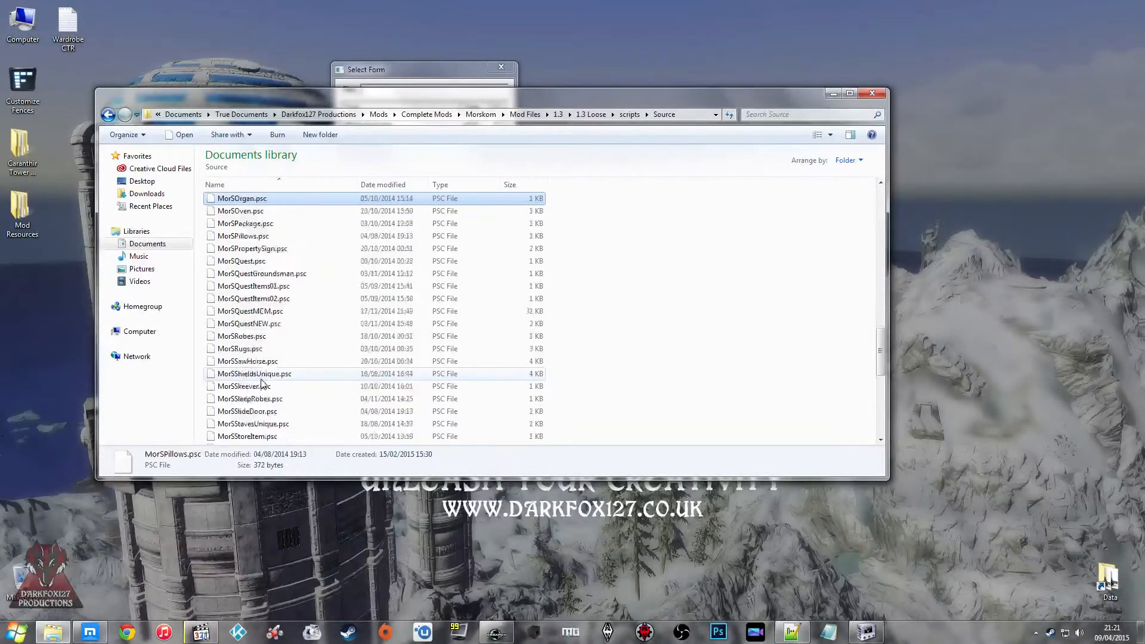
pyautogui.press('Up')
pyautogui.press('Up')
pyautogui.press('Up')
pyautogui.press('Up')
pyautogui.press('Up')
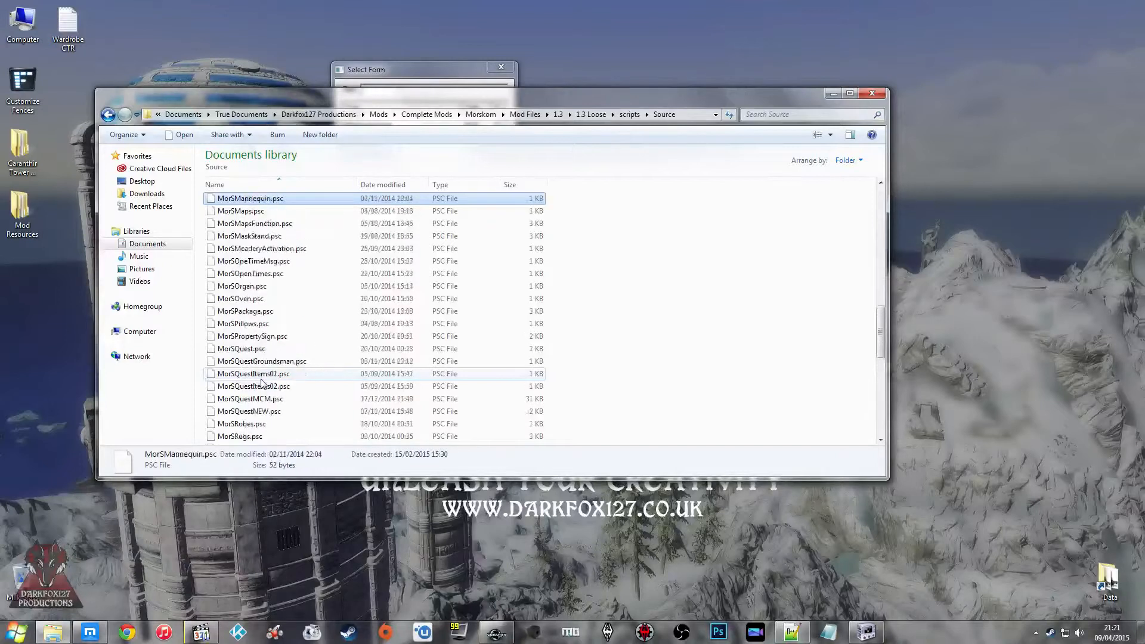
pyautogui.press('Down')
pyautogui.press('Down')
pyautogui.press('Down')
pyautogui.press('Down')
pyautogui.press('Down')
pyautogui.press('Down')
pyautogui.press('Down')
pyautogui.press('Down')
pyautogui.press('Down')
pyautogui.press('Down')
pyautogui.press('Down')
pyautogui.press('Down')
pyautogui.press('Down')
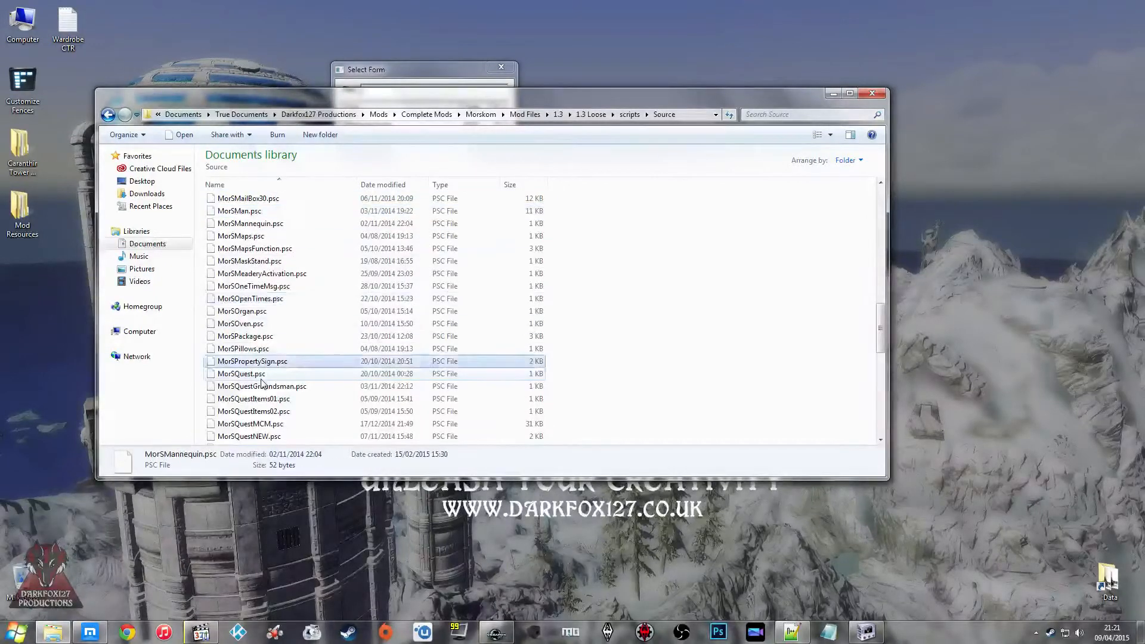
pyautogui.press('Up')
pyautogui.press('Up')
pyautogui.press('Up')
pyautogui.press('Up')
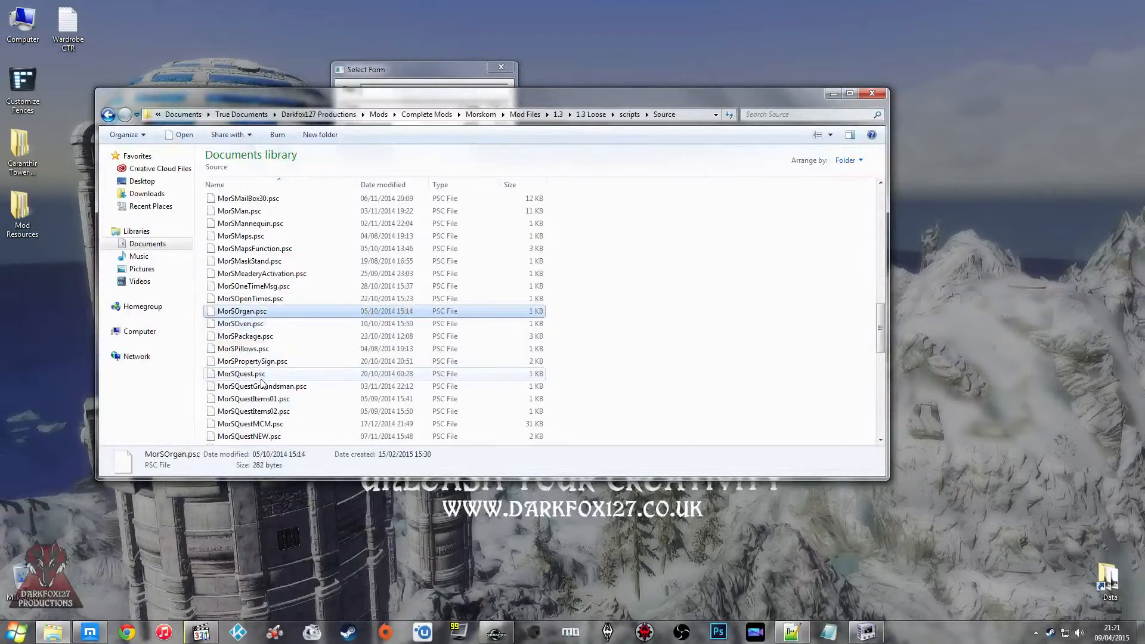
pyautogui.press('Up')
pyautogui.press('Up')
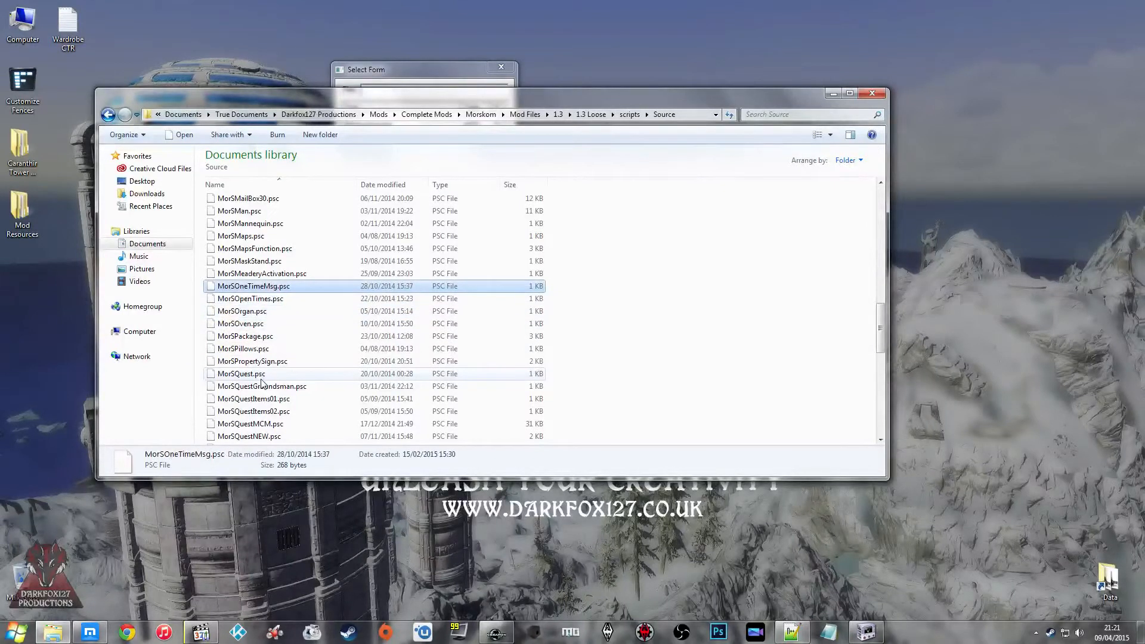
pyautogui.press('Up')
pyautogui.press('Up')
pyautogui.press('Up')
pyautogui.press('Up')
pyautogui.press('Up')
pyautogui.press('Up')
pyautogui.press('Up')
pyautogui.press('Up')
pyautogui.press('Up')
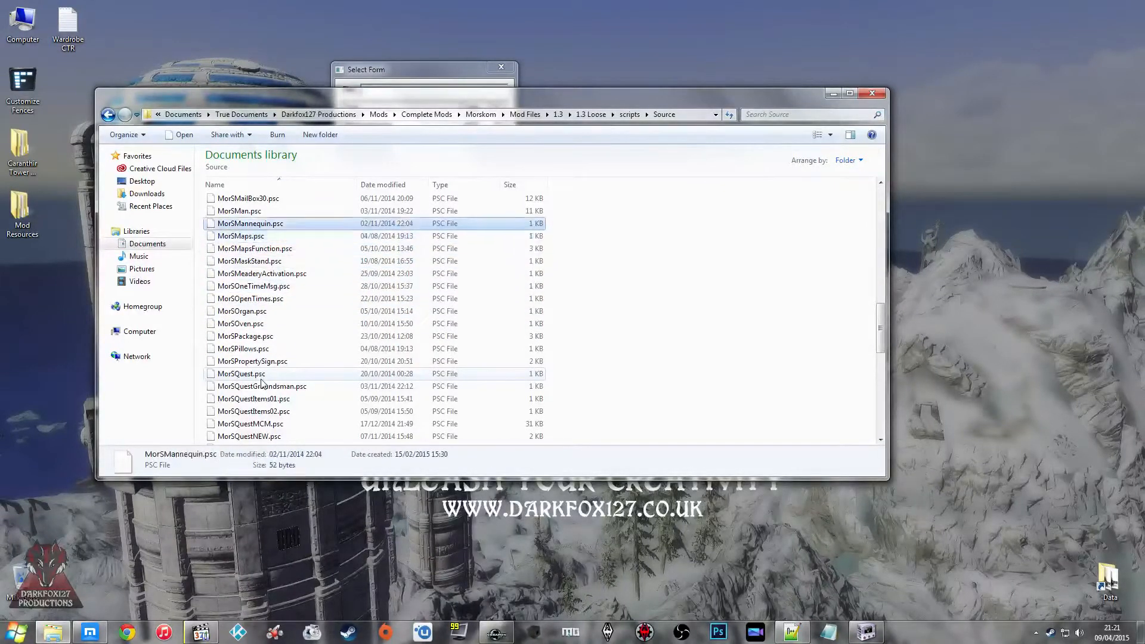
pyautogui.press('Up')
pyautogui.press('Up')
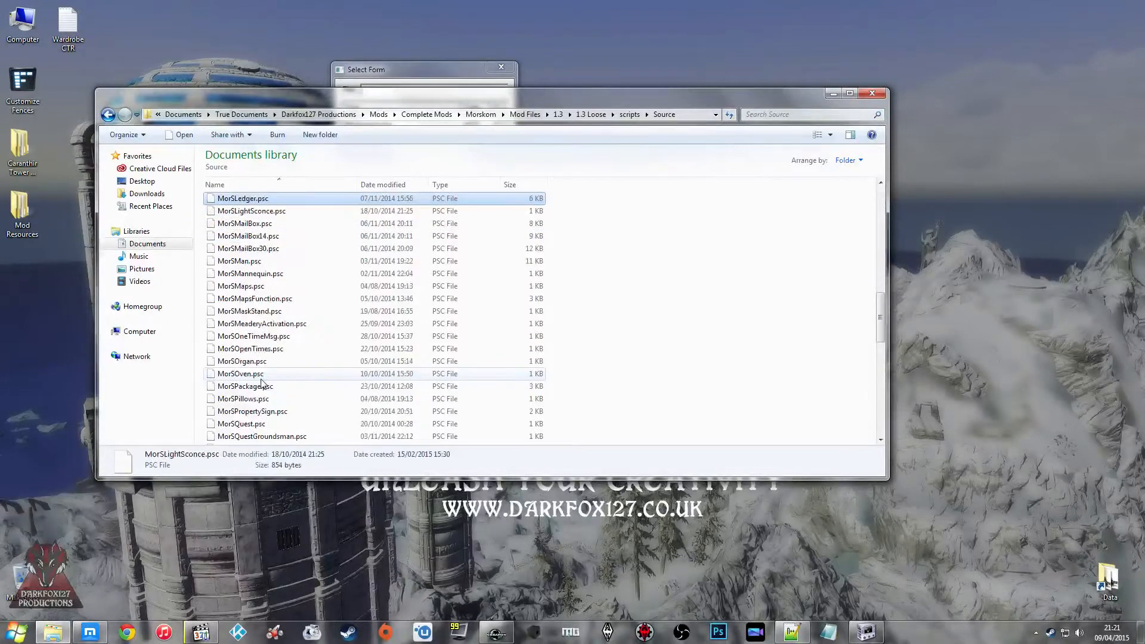
pyautogui.press('Up')
pyautogui.press('Up')
pyautogui.press('Up')
pyautogui.press('Down')
pyautogui.press('Down')
pyautogui.press('Down')
pyautogui.press('Down')
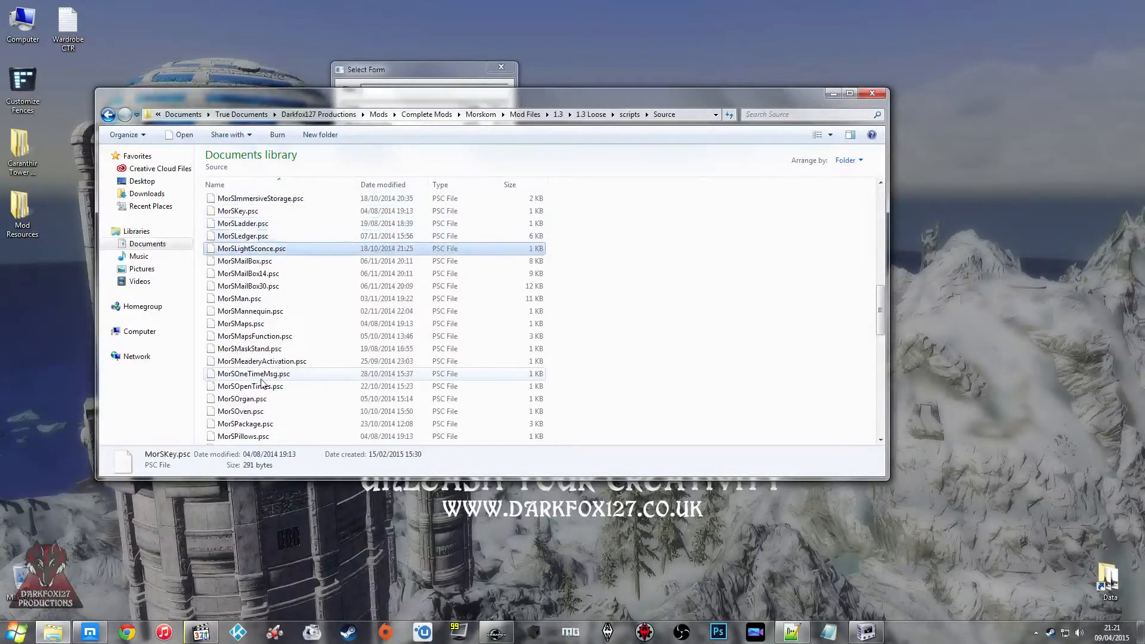
pyautogui.press('Up')
pyautogui.press('Up')
pyautogui.press('Up')
pyautogui.press('Up')
pyautogui.press('Up')
pyautogui.press('Up')
pyautogui.press('Up')
pyautogui.press('Up')
pyautogui.press('Up')
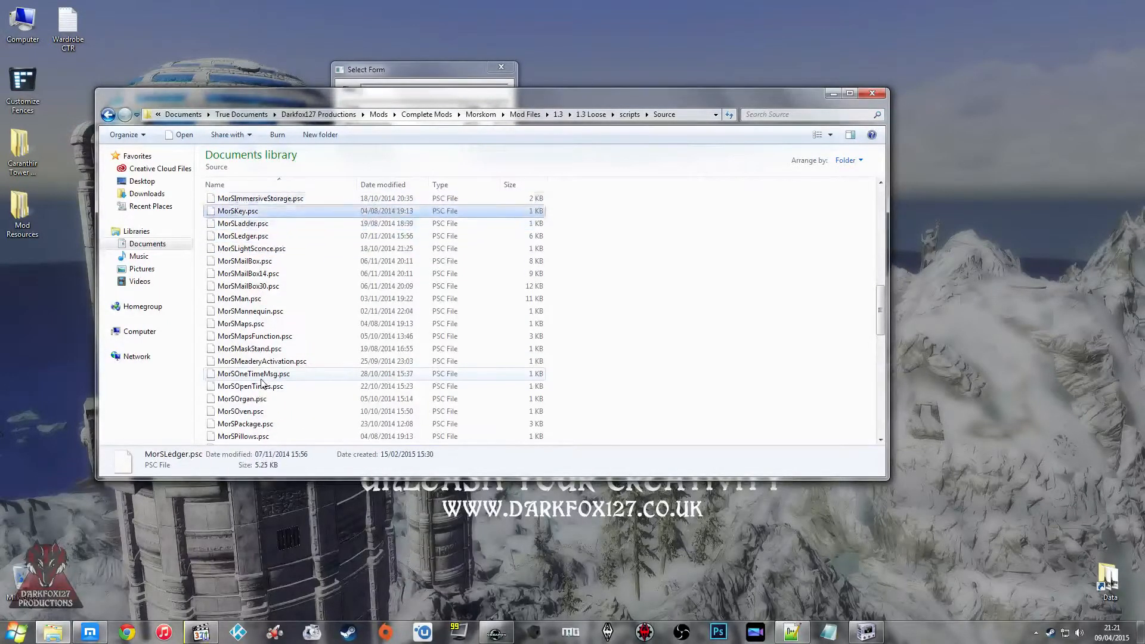
pyautogui.press('Up')
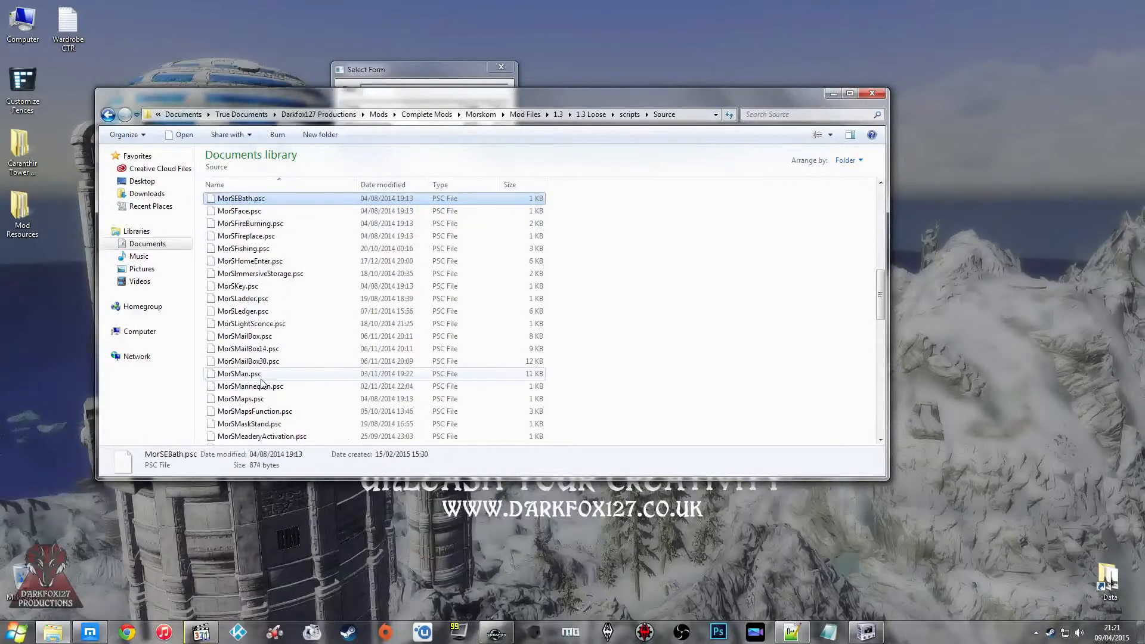
pyautogui.press('Down')
pyautogui.press('Down')
pyautogui.press('Down')
pyautogui.press('Down')
pyautogui.press('Up')
pyautogui.press('Up')
pyautogui.press('Up')
pyautogui.press('Up')
pyautogui.press('Up')
pyautogui.press('Up')
pyautogui.press('Up')
pyautogui.press('Up')
pyautogui.press('Up')
pyautogui.press('Up')
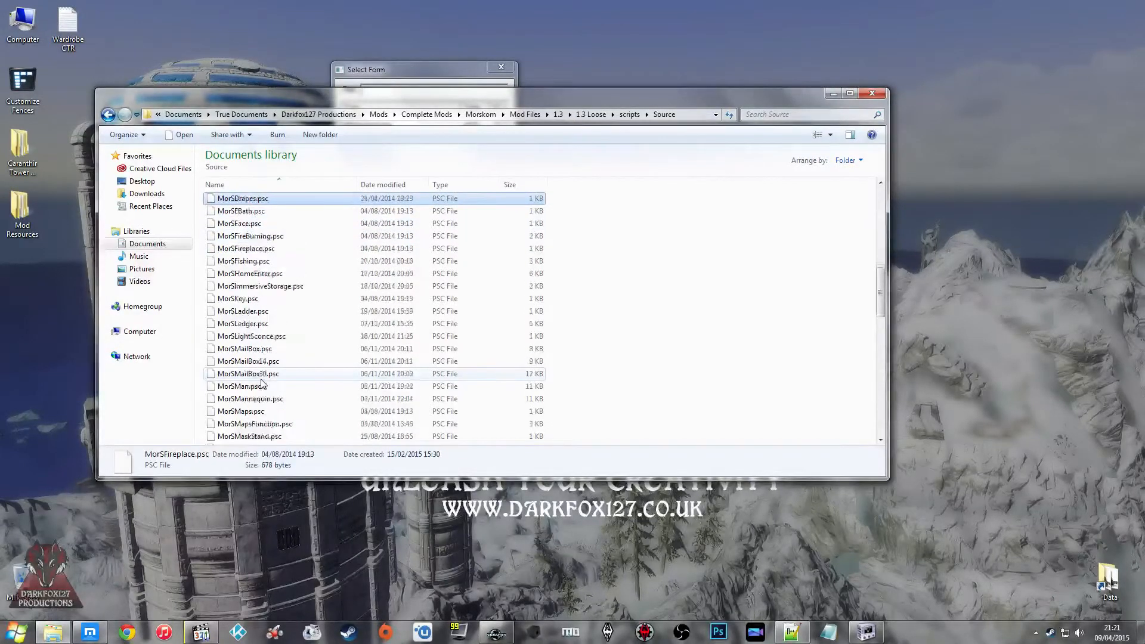
pyautogui.press('Up')
pyautogui.press('Up')
pyautogui.press('Up')
pyautogui.press('Up')
pyautogui.press('Up')
pyautogui.press('Up')
pyautogui.press('Up')
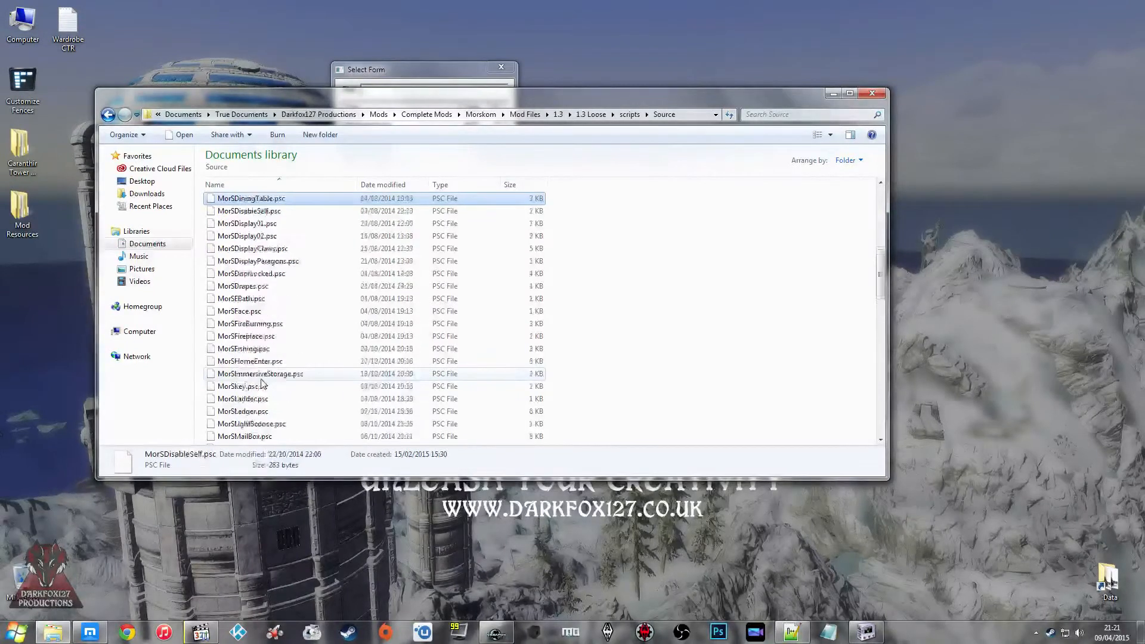
pyautogui.press('Down')
pyautogui.press('Down')
pyautogui.press('Down')
pyautogui.press('Down')
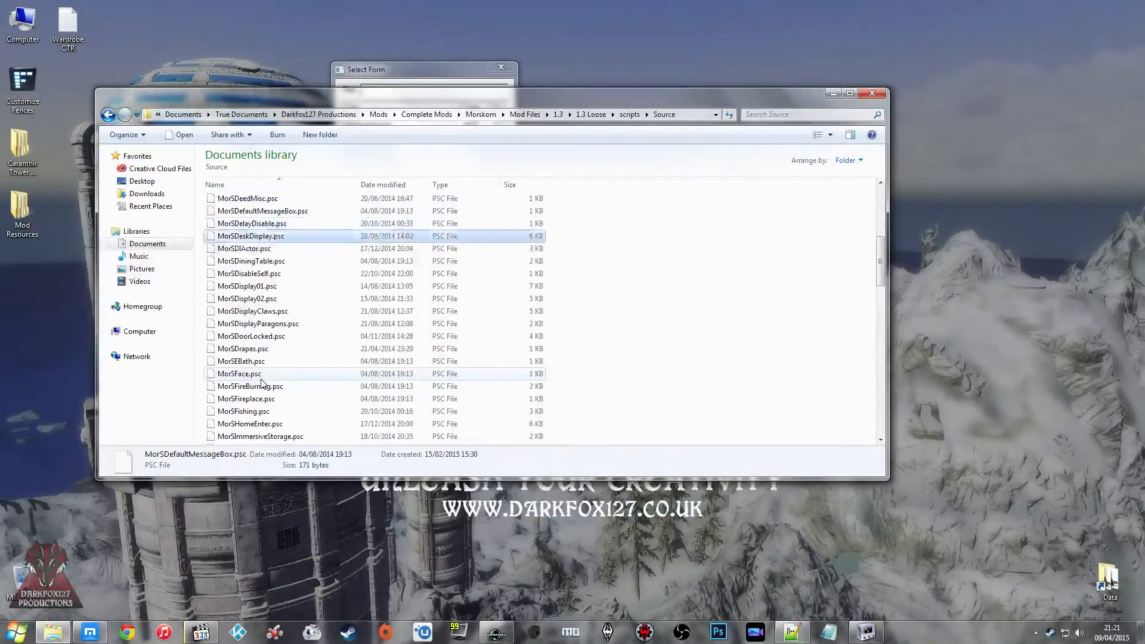
# Step: Open MorSDIActor.psc in Notepad++ and examine the package conditions that set the cook's outfits in its OnPackageStart event
pyautogui.rightClick(251, 254)
pyautogui.click(298, 288)
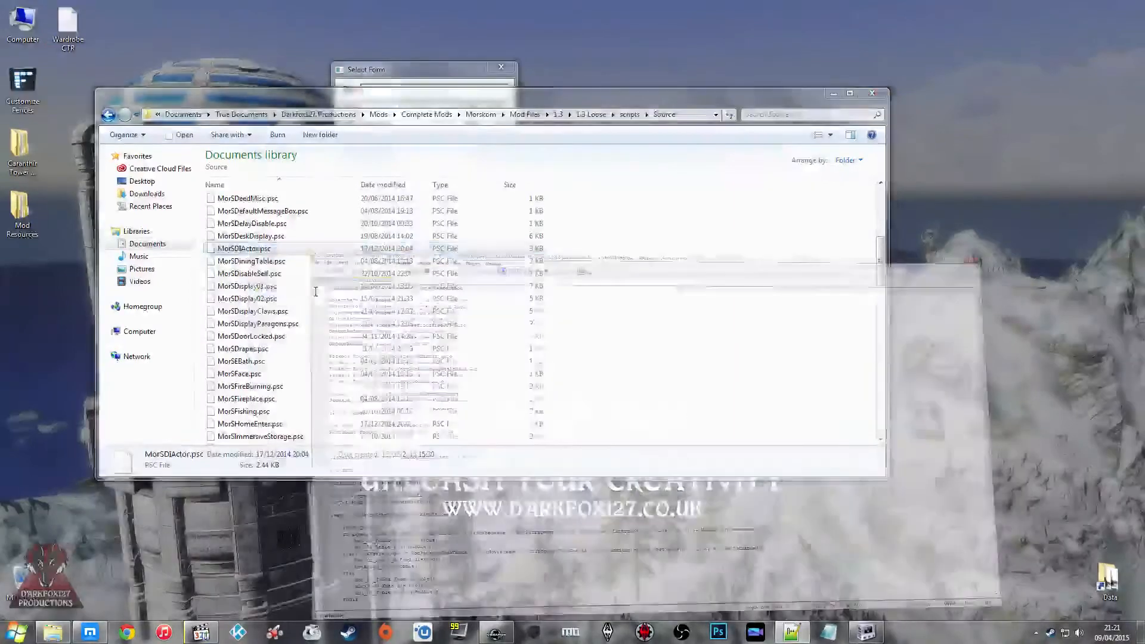
pyautogui.scroll(-6, 298, 288)
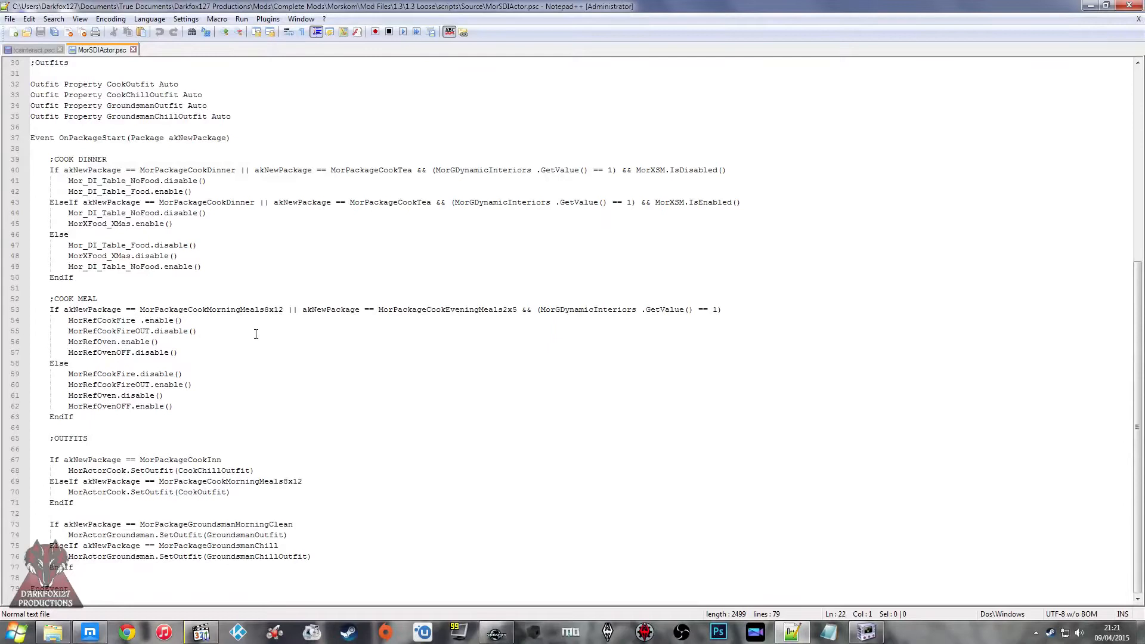
pyautogui.click(282, 470)
pyautogui.moveTo(270, 471); pyautogui.dragTo(70, 474)
pyautogui.click(113, 471)
pyautogui.click(123, 461)
pyautogui.click(219, 505)
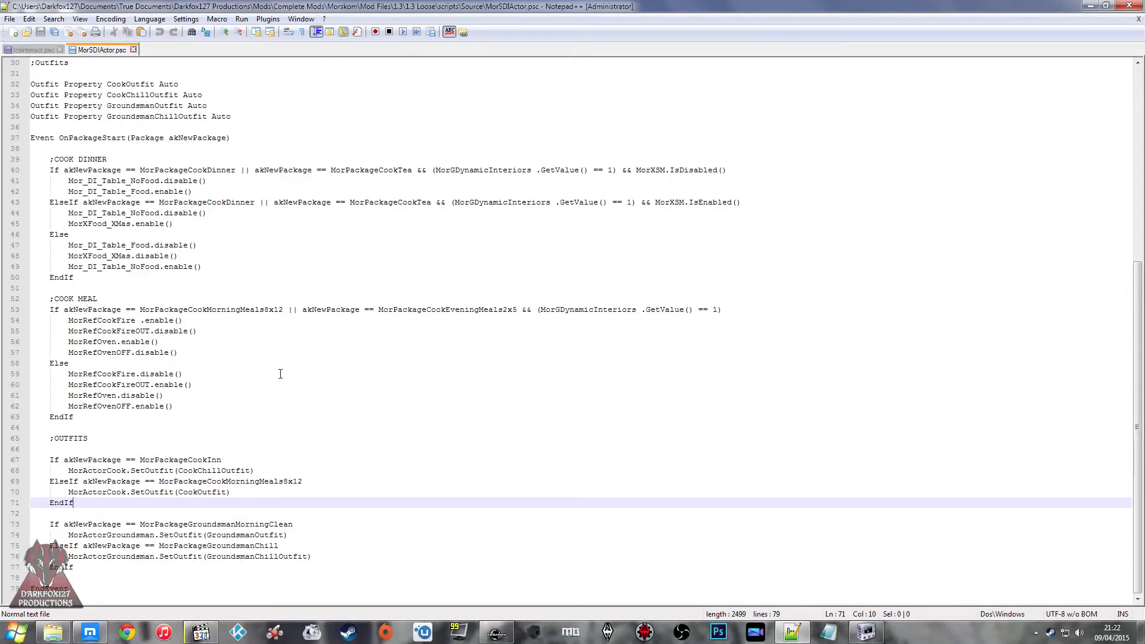
# Step: Examine the Cook Meal section of MorSDIActor.psc and the outfit properties declared above the event
pyautogui.click(206, 416)
pyautogui.scroll(3, 173, 423)
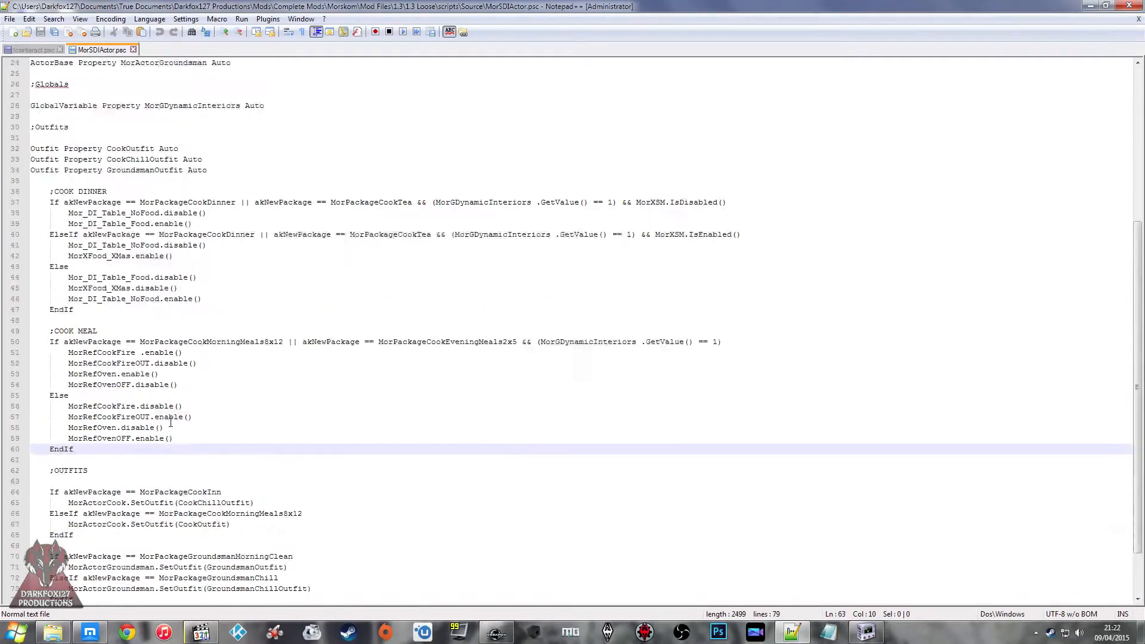
pyautogui.click(155, 203)
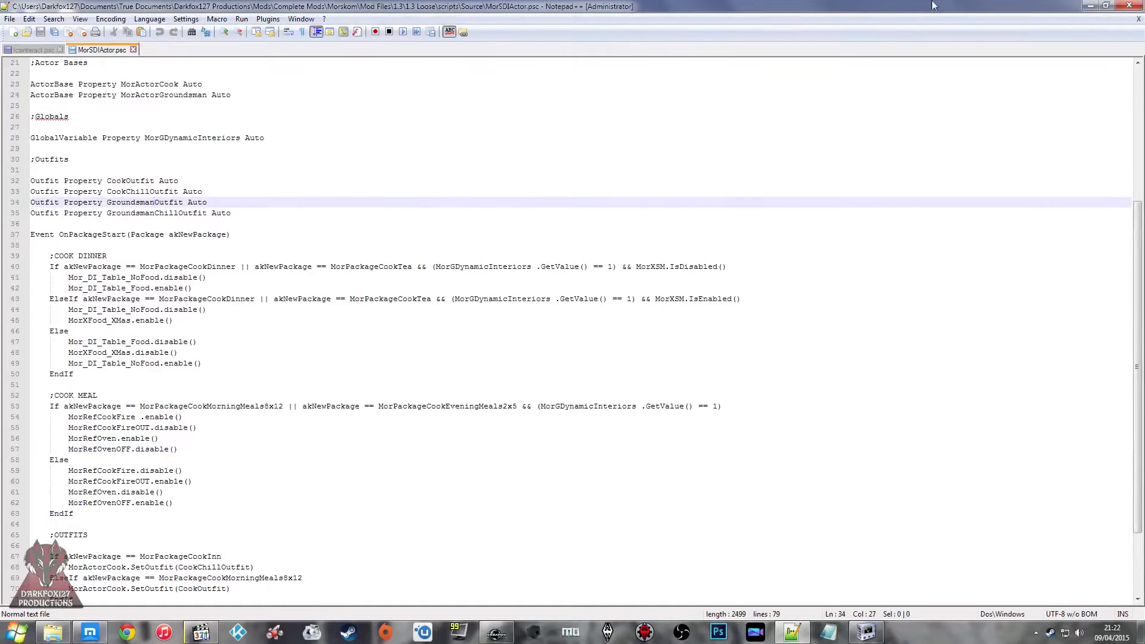
pyautogui.click(510, 447)
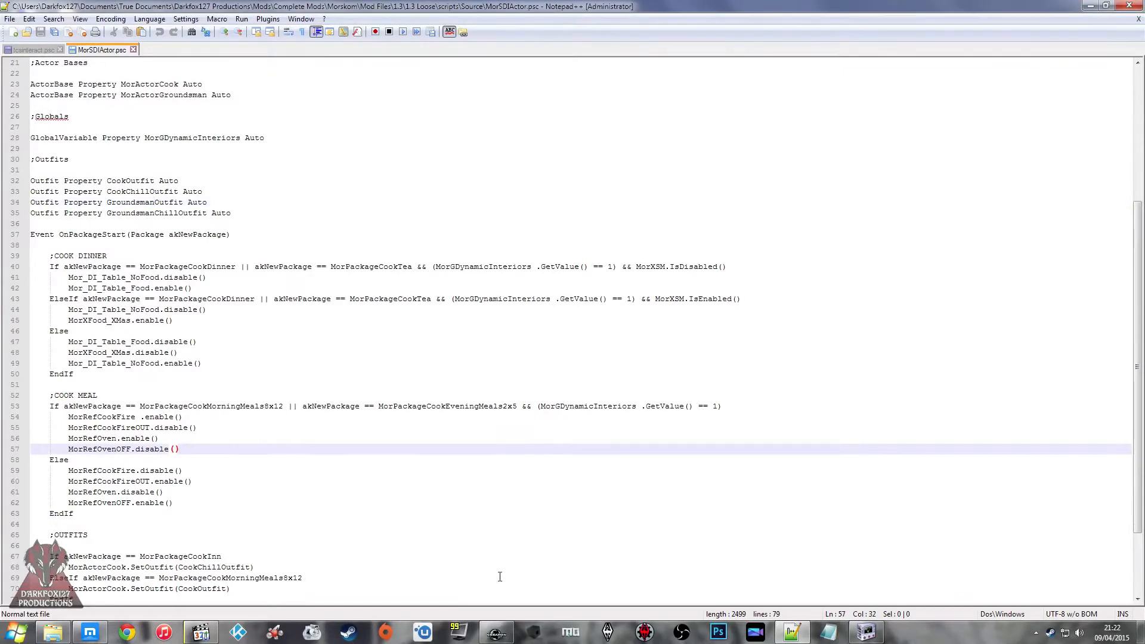
# Step: Examine the Outfits section at the end of MorSDIActor.psc, with its package conditions and SetOutfit calls for the cook and groundsman
pyautogui.click(355, 524)
pyautogui.scroll(-3, 356, 524)
pyautogui.click(241, 310)
pyautogui.click(263, 428)
pyautogui.click(236, 495)
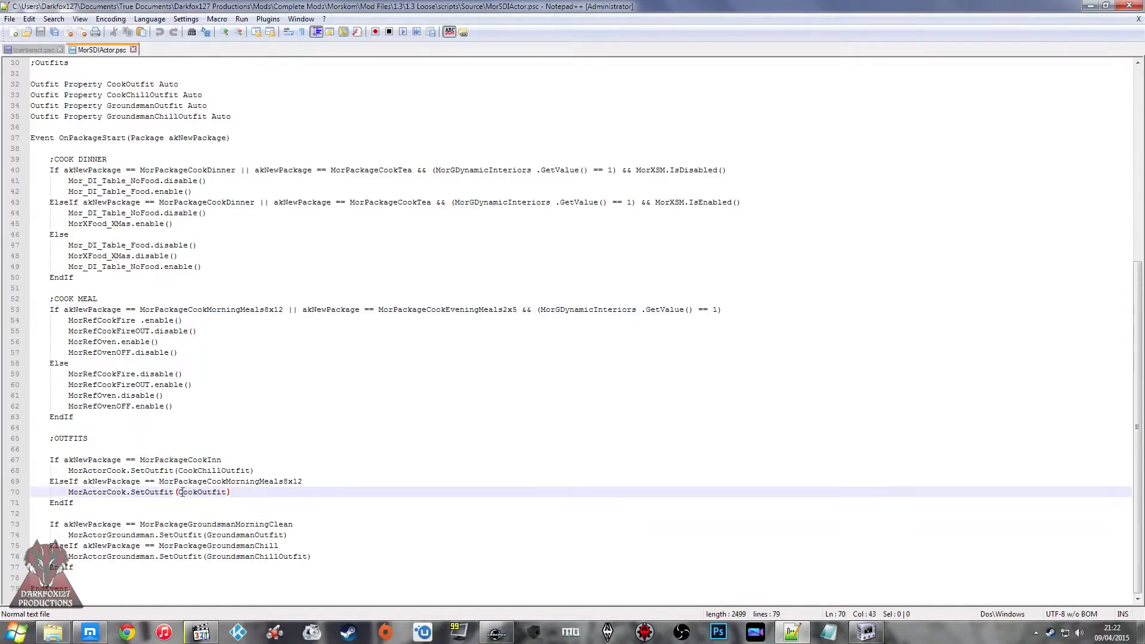
pyautogui.click(257, 525)
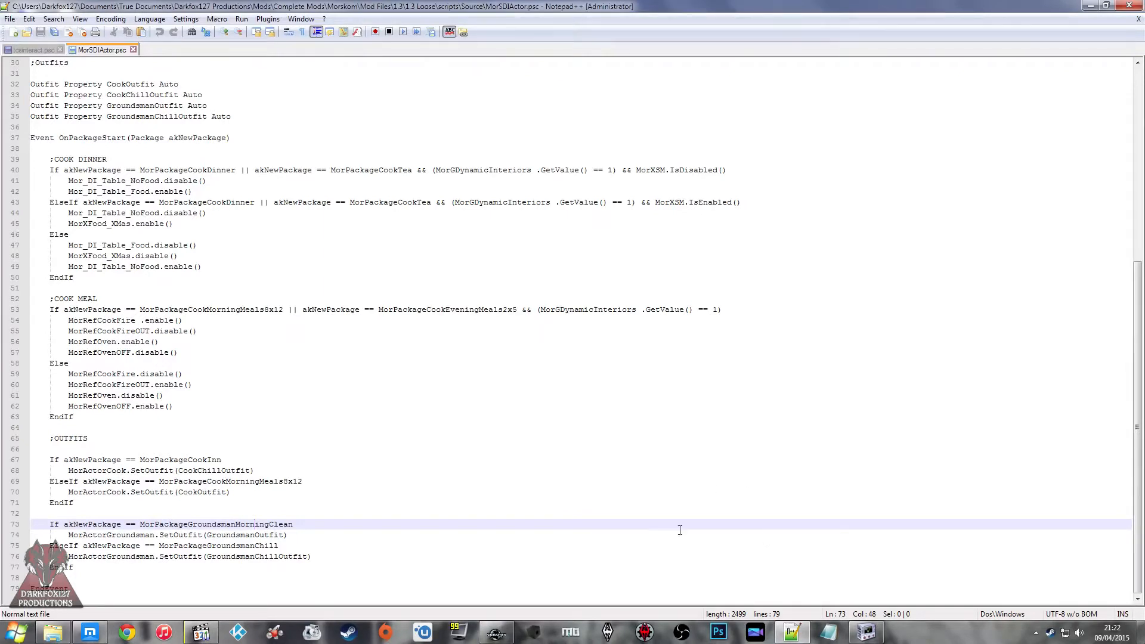
# Step: Switch to the Creation Kit, open the source of CT_Script_CellCheck and begin an "Outfit Property" declaration below the script name
pyautogui.click(507, 633)
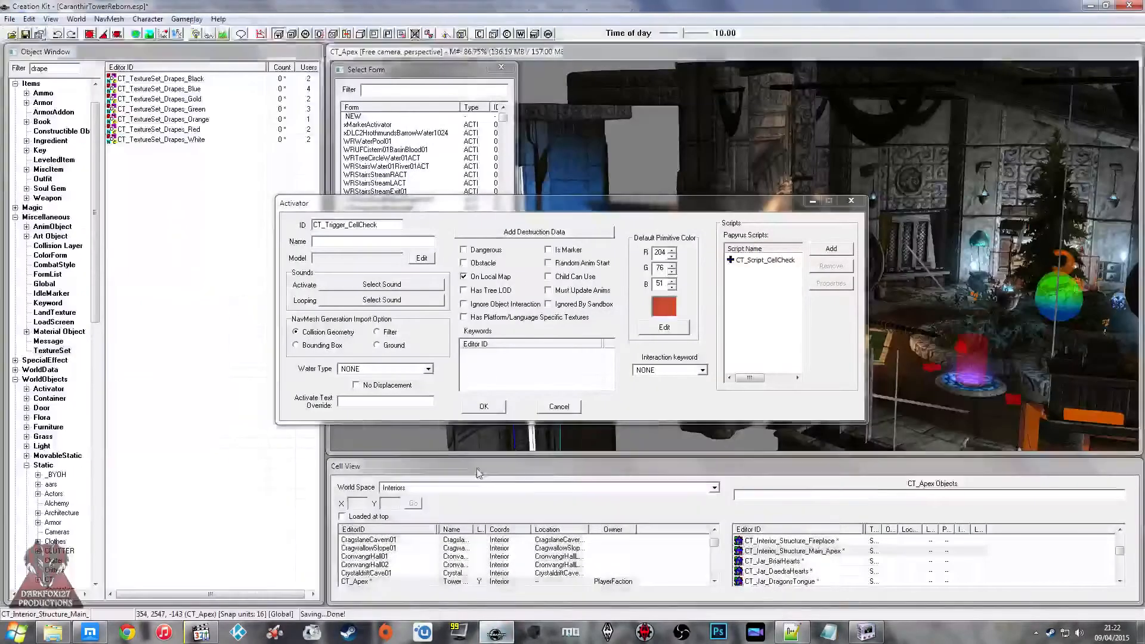
pyautogui.click(763, 260)
pyautogui.rightClick(769, 260)
pyautogui.click(781, 323)
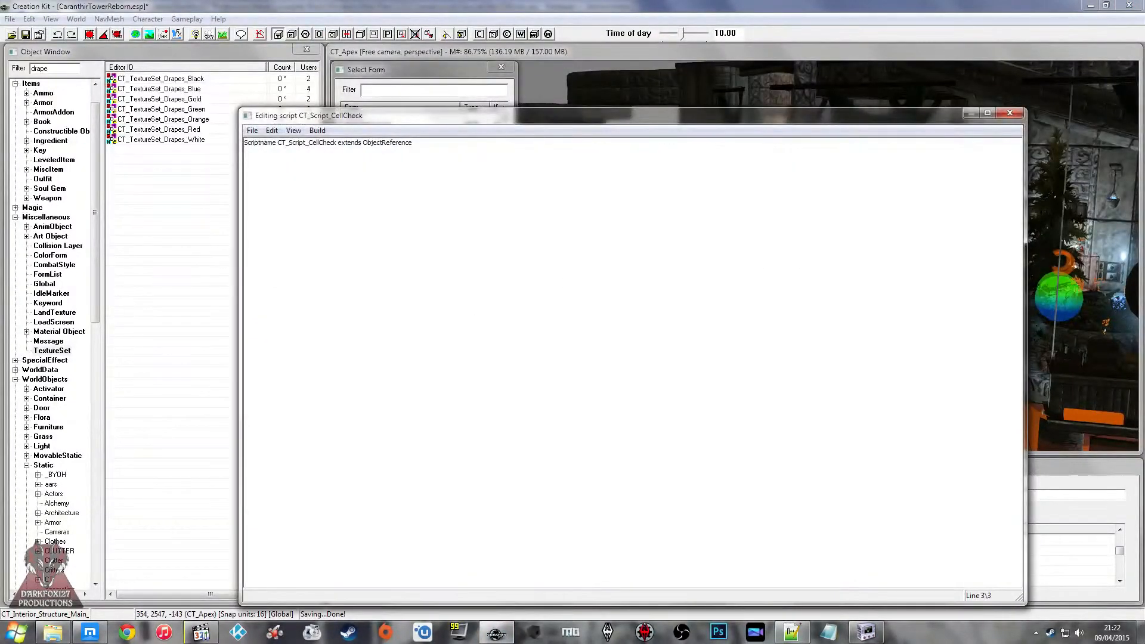
pyautogui.write('Outfit Property')
# Step: List the Outfit forms under Items in the Object Window and filter them by "ct_"
pyautogui.click(95, 84)
pyautogui.click(15, 113)
pyautogui.click(15, 103)
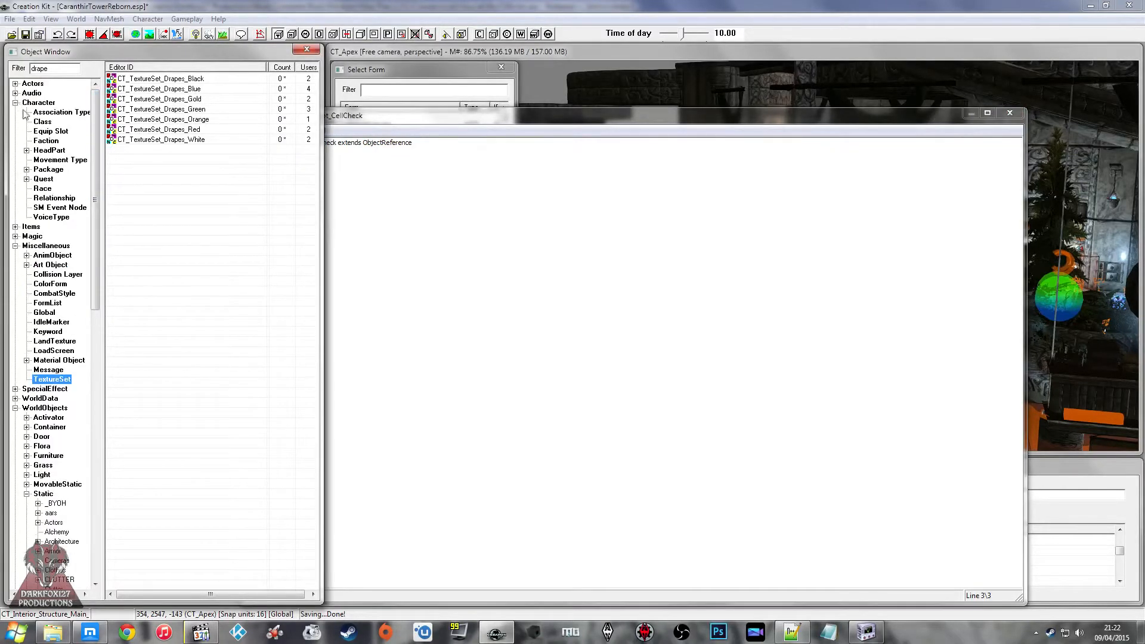
pyautogui.click(43, 179)
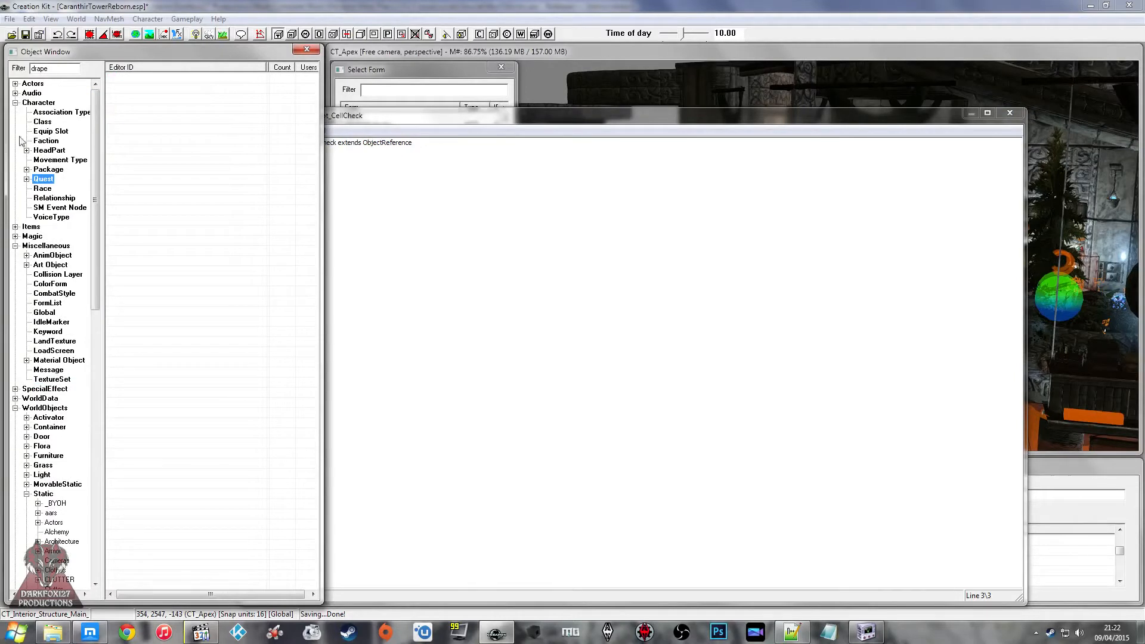
pyautogui.click(15, 103)
pyautogui.click(16, 112)
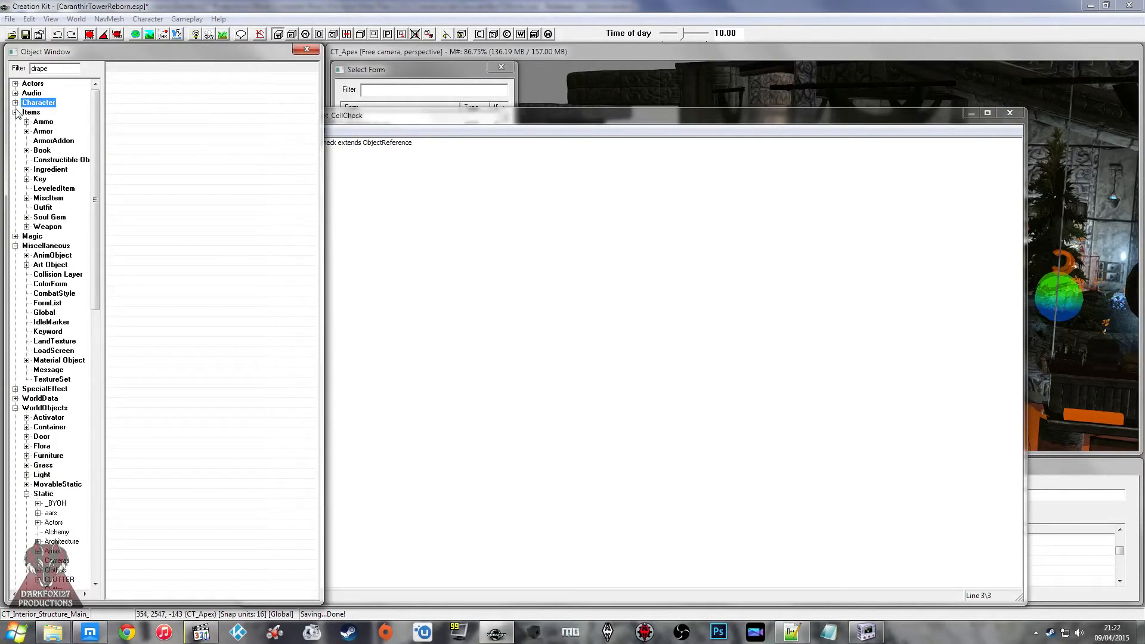
pyautogui.click(43, 208)
pyautogui.moveTo(49, 68); pyautogui.dragTo(8, 68)
pyautogui.write('ct_')
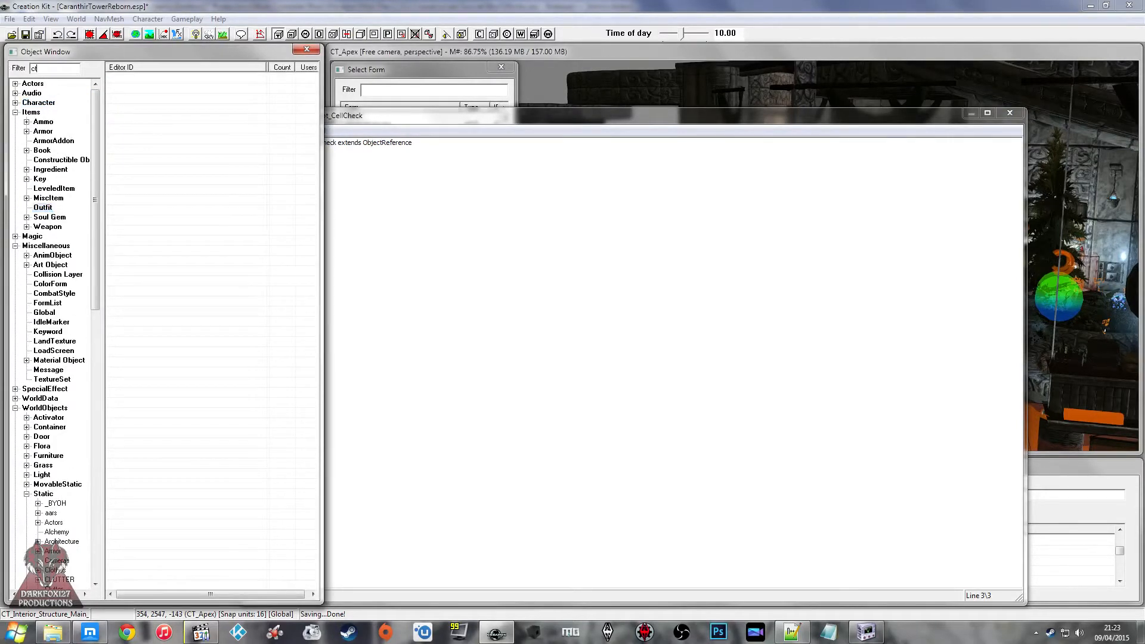
# Step: Copy the ID of the CT_Outfit_Alchemist_Armour outfit from its form and close the form
pyautogui.click(131, 99)
pyautogui.click(156, 88)
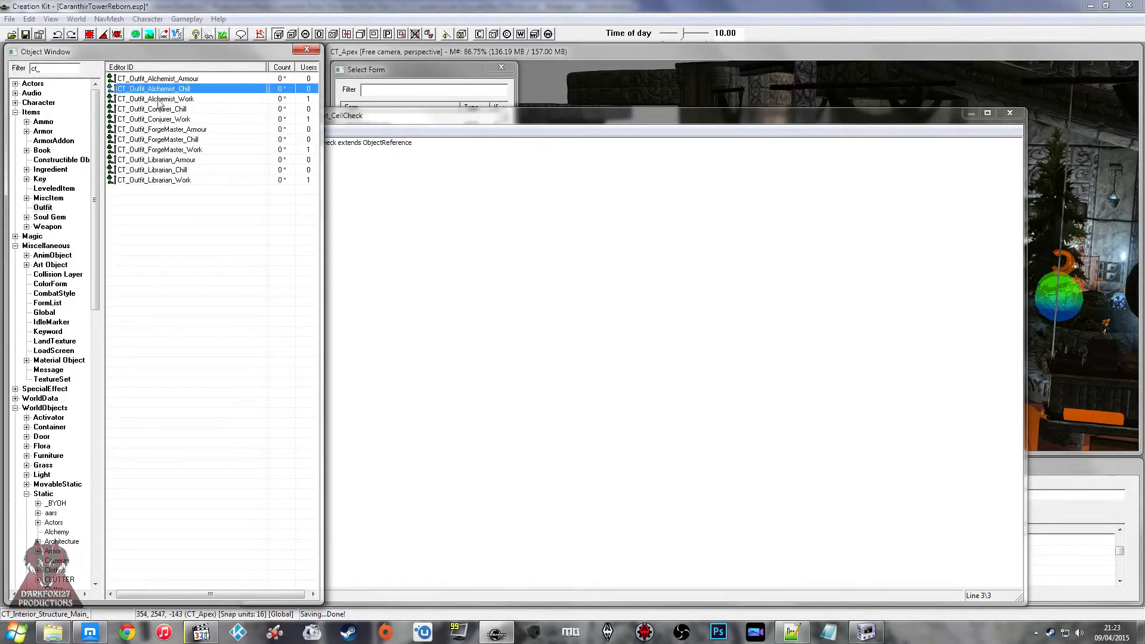
pyautogui.click(194, 78)
pyautogui.doubleClick(191, 79)
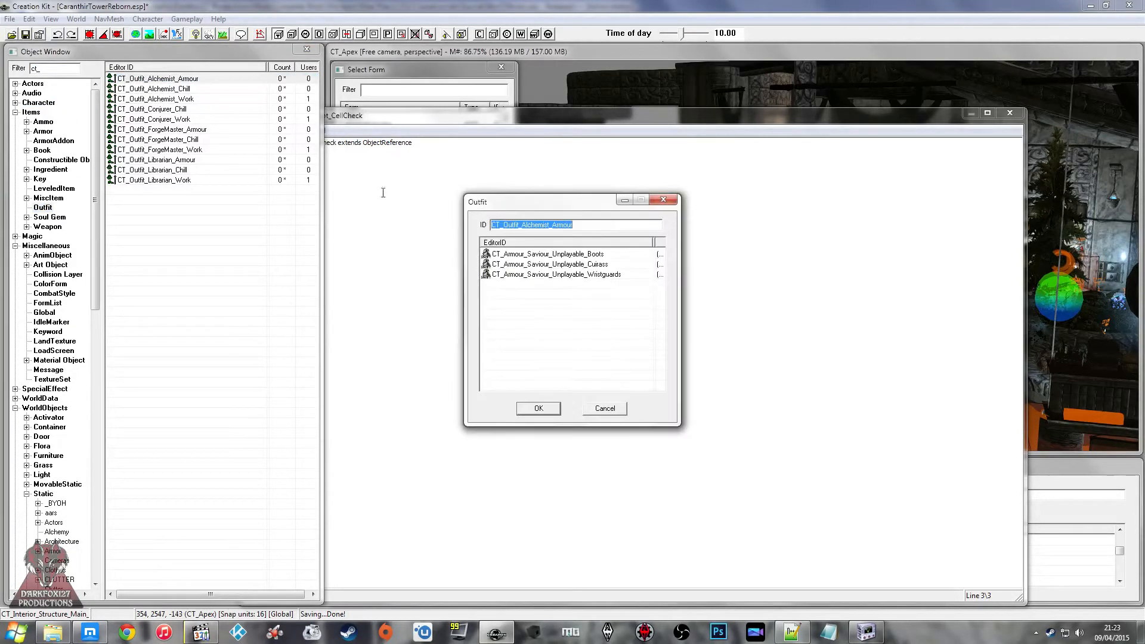
pyautogui.rightClick(583, 225)
pyautogui.click(625, 260)
pyautogui.click(663, 199)
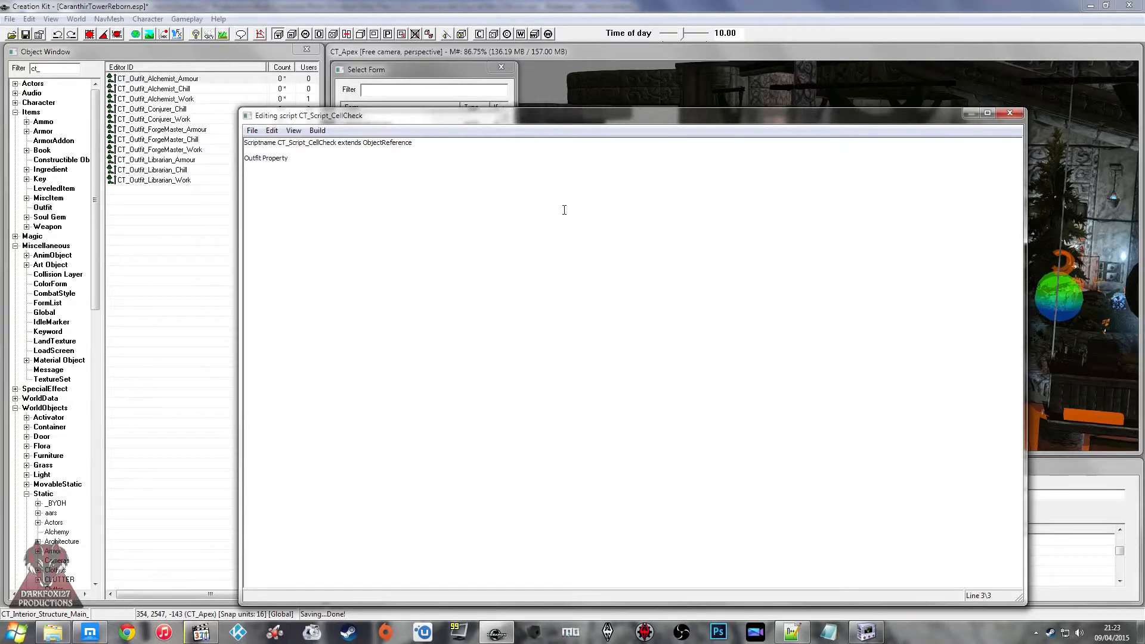
# Step: Complete the declaration as an Auto property named CT_Outfit_Alchemist_Armour and add a copy of the line renamed to CT_Outfit_Alchemist_Chill
pyautogui.hotkey('ctrl', 'v')
pyautogui.write('Auto')
pyautogui.moveTo(394, 157); pyautogui.dragTo(243, 158)
pyautogui.click(245, 190)
pyautogui.hotkey('ctrl', 'v')
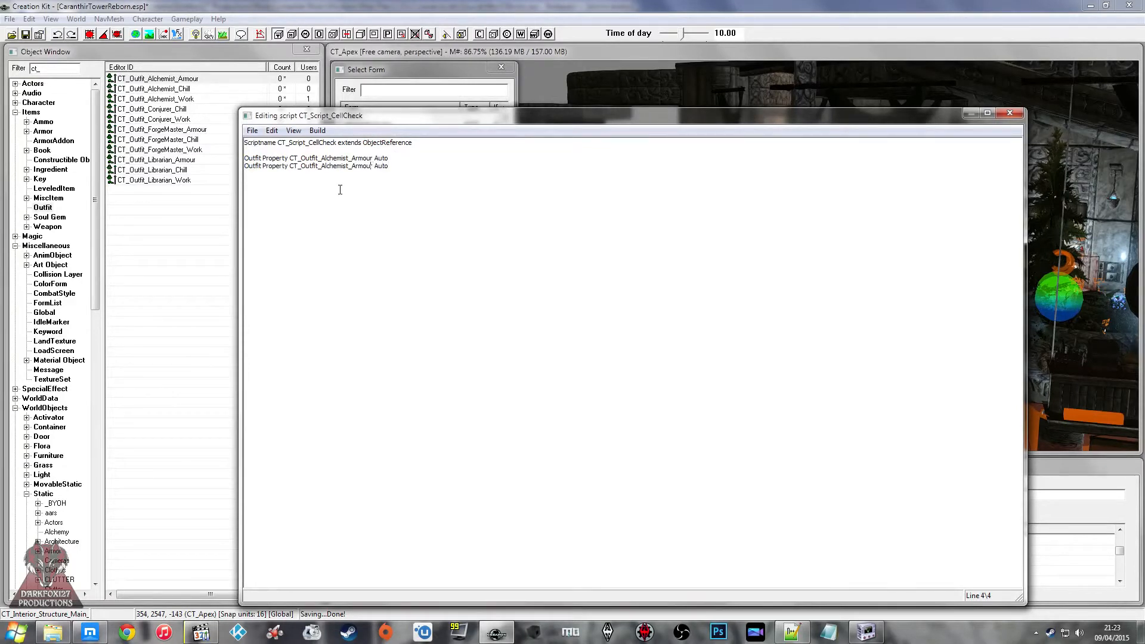
pyautogui.press('BackSpace')
pyautogui.press('BackSpace')
pyautogui.press('BackSpace')
pyautogui.press('BackSpace')
pyautogui.press('BackSpace')
pyautogui.press('BackSpace')
pyautogui.write('Chill')
# Step: Add a third alchemist outfit property named CT_Outfit_Alchemist_Work
pyautogui.hotkey('ctrl', 'v')
pyautogui.press('Left')
pyautogui.press('Left')
pyautogui.press('Left')
pyautogui.press('Left')
pyautogui.press('Left')
pyautogui.press('BackSpace')
pyautogui.press('BackSpace')
pyautogui.press('BackSpace')
pyautogui.press('BackSpace')
pyautogui.press('BackSpace')
pyautogui.press('BackSpace')
pyautogui.write('Work')
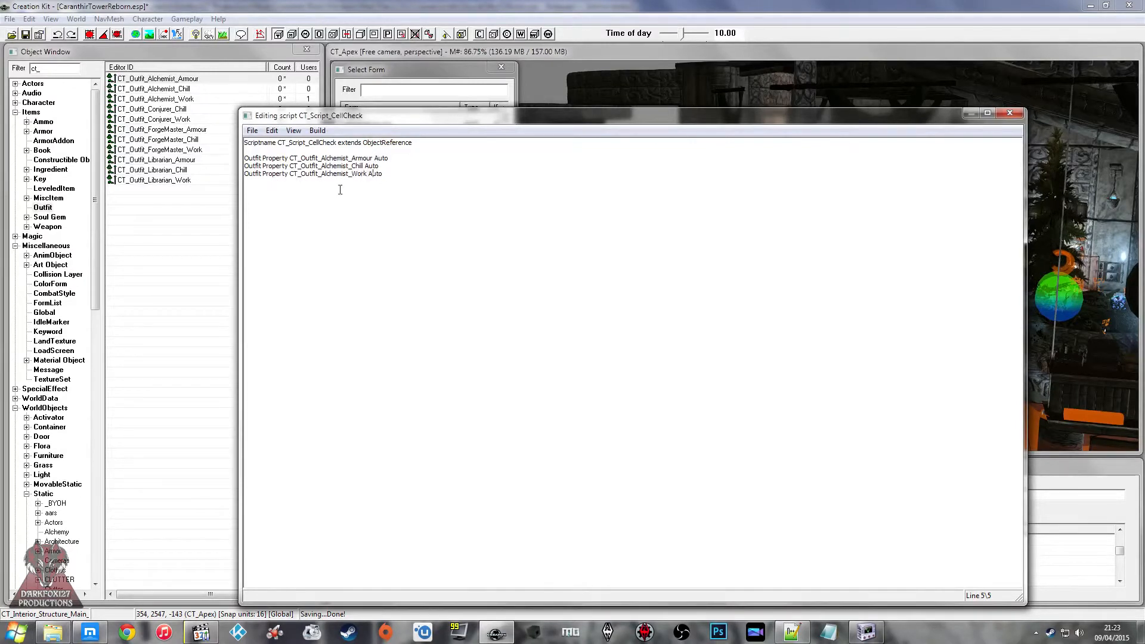
# Step: Add an Auto outfit property named CT_Outfit_Conjurer_Armour below the alchemist properties
pyautogui.hotkey('ctrl', 'v')
pyautogui.press('BackSpace')
pyautogui.press('BackSpace')
pyautogui.press('BackSpace')
pyautogui.press('BackSpace')
pyautogui.press('BackSpace')
pyautogui.press('BackSpace')
pyautogui.press('BackSpace')
pyautogui.press('BackSpace')
pyautogui.press('BackSpace')
pyautogui.press('BackSpace')
pyautogui.press('BackSpace')
pyautogui.press('BackSpace')
pyautogui.press('BackSpace')
pyautogui.press('BackSpace')
pyautogui.press('BackSpace')
pyautogui.press('BackSpace')
pyautogui.write('Conjurer_Armour')
# Step: Duplicate the CT_Outfit_Conjurer_Armour property line twice below itself
pyautogui.moveTo(397, 188); pyautogui.dragTo(224, 191)
pyautogui.click(422, 199)
pyautogui.press('Return')
pyautogui.hotkey('ctrl', 'v')
# Step: Add an outfit property line below the conjurer ones and name it CT_Outfit_ForgeMaster
pyautogui.hotkey('ctrl', 'v')
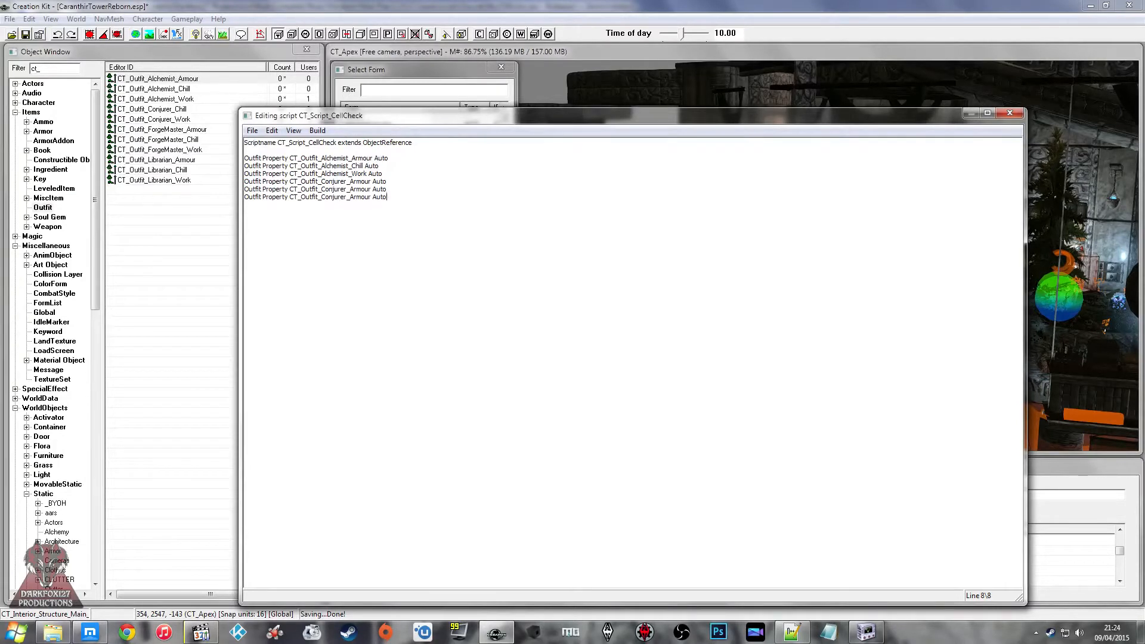
# Step: Rename the two duplicated conjurer properties to CT_Outfit_Conjurer_Chill and CT_Outfit_Conjurer_Work
pyautogui.press('Left')
pyautogui.press('Left')
pyautogui.press('Left')
pyautogui.press('Left')
pyautogui.press('Left')
pyautogui.press('BackSpace')
pyautogui.press('BackSpace')
pyautogui.press('BackSpace')
pyautogui.press('BackSpace')
pyautogui.press('BackSpace')
pyautogui.press('BackSpace')
pyautogui.write('Work')
pyautogui.press('Delete')
pyautogui.press('Delete')
pyautogui.press('Delete')
pyautogui.press('Delete')
pyautogui.press('Delete')
pyautogui.press('BackSpace')
pyautogui.write('Chill')
pyautogui.click(363, 196)
pyautogui.click(422, 199)
pyautogui.press('Return')
# Step: Duplicate the CT_Outfit_ForgeMaster property line so that there are three of them
pyautogui.hotkey('ctrl', 'v')
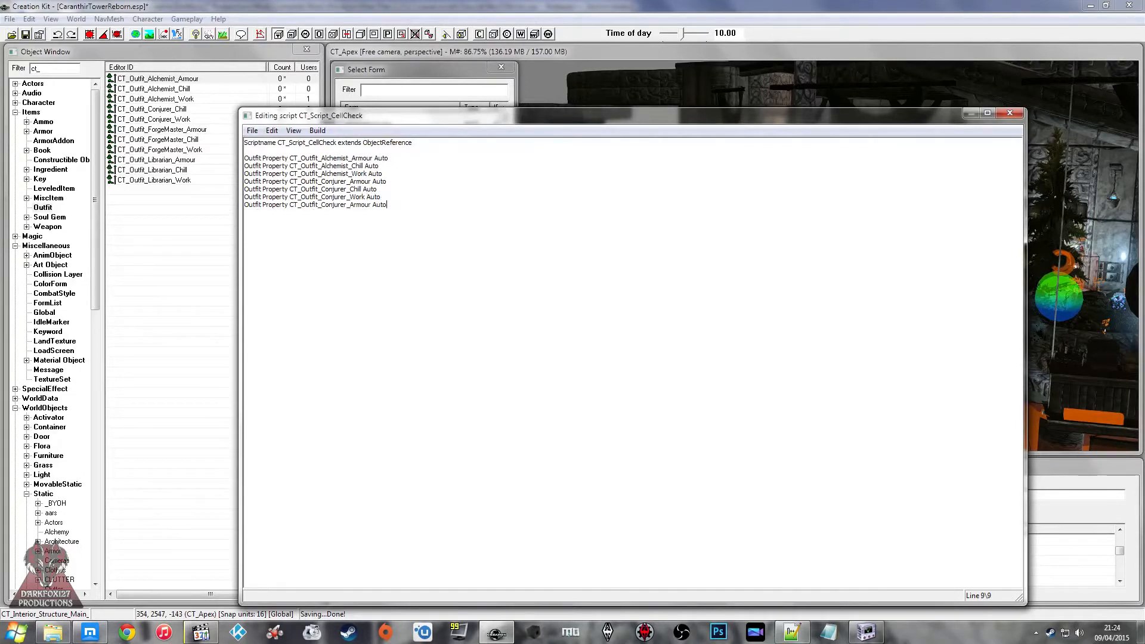
pyautogui.press('BackSpace')
pyautogui.press('BackSpace')
pyautogui.press('BackSpace')
pyautogui.press('BackSpace')
pyautogui.press('BackSpace')
pyautogui.press('BackSpace')
pyautogui.press('BackSpace')
pyautogui.press('BackSpace')
pyautogui.press('BackSpace')
pyautogui.press('BackSpace')
pyautogui.press('BackSpace')
pyautogui.press('BackSpace')
pyautogui.press('BackSpace')
pyautogui.press('BackSpace')
pyautogui.press('BackSpace')
pyautogui.write('ForgeMaste')
pyautogui.write('re')
pyautogui.press('BackSpace')
pyautogui.click(422, 199)
pyautogui.moveTo(421, 205); pyautogui.dragTo(214, 207)
pyautogui.click(421, 222)
pyautogui.press('Return')
pyautogui.hotkey('ctrl', 'v')
pyautogui.press('Return')
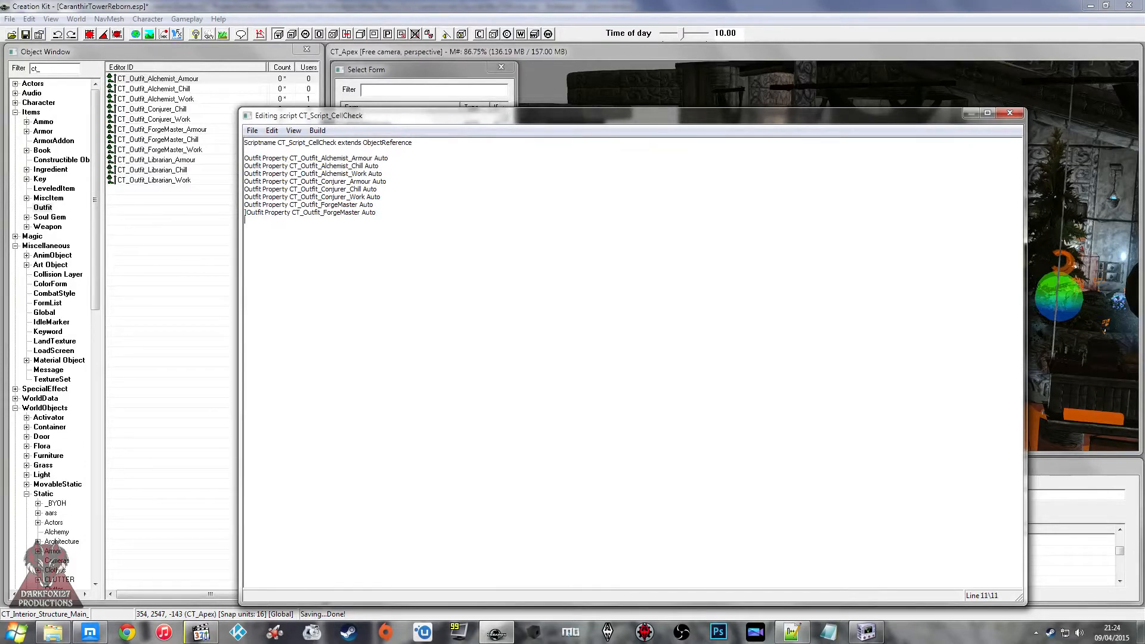
pyautogui.click(422, 222)
# Step: Add an Auto outfit property named CT_Outfit_Librarian_Armour below the forge master properties
pyautogui.hotkey('ctrl', 'v')
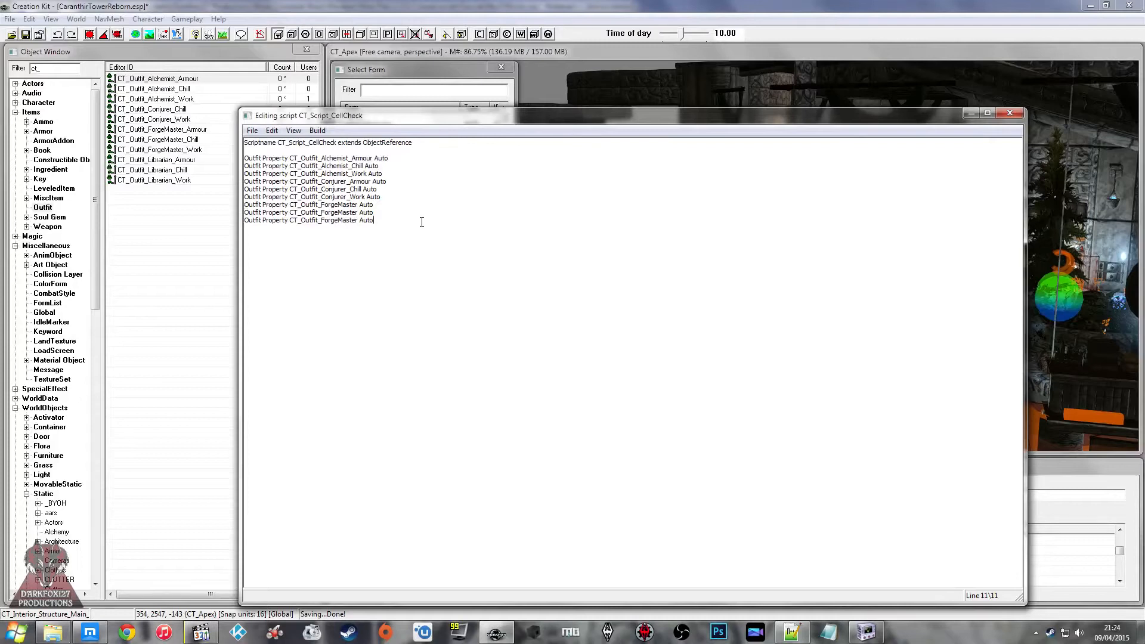
# Step: Append _Armour, _Chill and _Work to the names of the three CT_Outfit_ForgeMaster properties
pyautogui.press('Up')
pyautogui.press('Up')
pyautogui.write('_Armour')
pyautogui.press('Down')
pyautogui.write('_Chill')
pyautogui.press('Left')
pyautogui.press('Left')
pyautogui.press('Left')
pyautogui.write('_Work')
pyautogui.hotkey('ctrl', 'v')
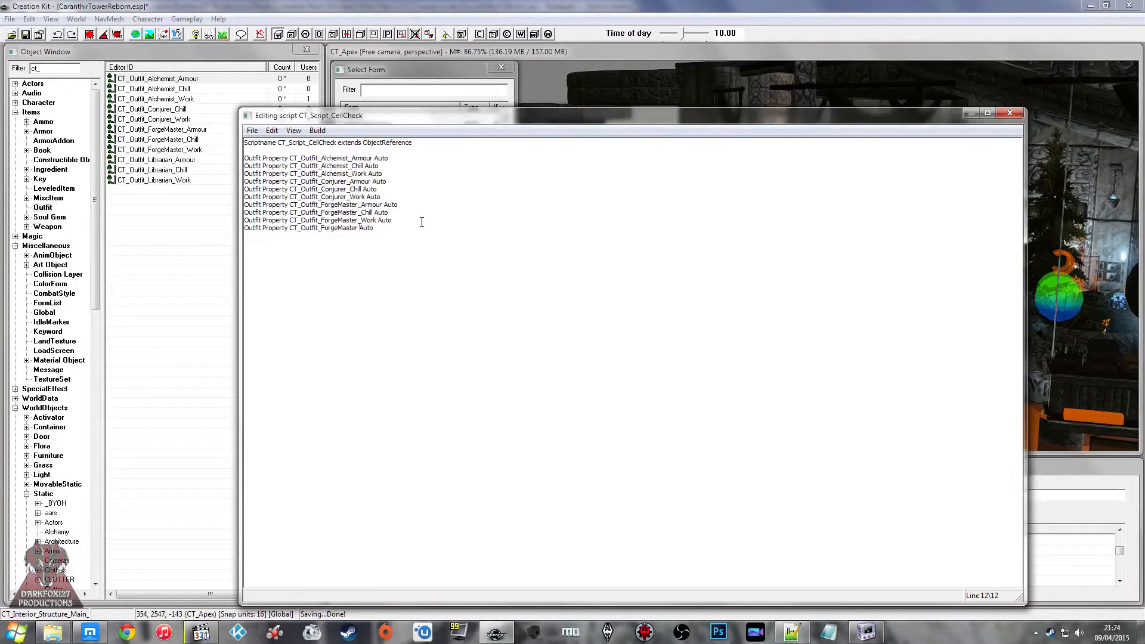
pyautogui.press('BackSpace')
pyautogui.press('BackSpace')
pyautogui.press('BackSpace')
pyautogui.press('BackSpace')
pyautogui.press('BackSpace')
pyautogui.press('BackSpace')
pyautogui.press('BackSpace')
pyautogui.press('BackSpace')
pyautogui.press('BackSpace')
pyautogui.press('BackSpace')
pyautogui.press('BackSpace')
pyautogui.write('Librarian_Armour')
pyautogui.press('Return')
# Step: Duplicate the CT_Outfit_Librarian_Armour property line twice below itself
pyautogui.moveTo(404, 230); pyautogui.dragTo(192, 225)
pyautogui.hotkey('ctrl', 'c')
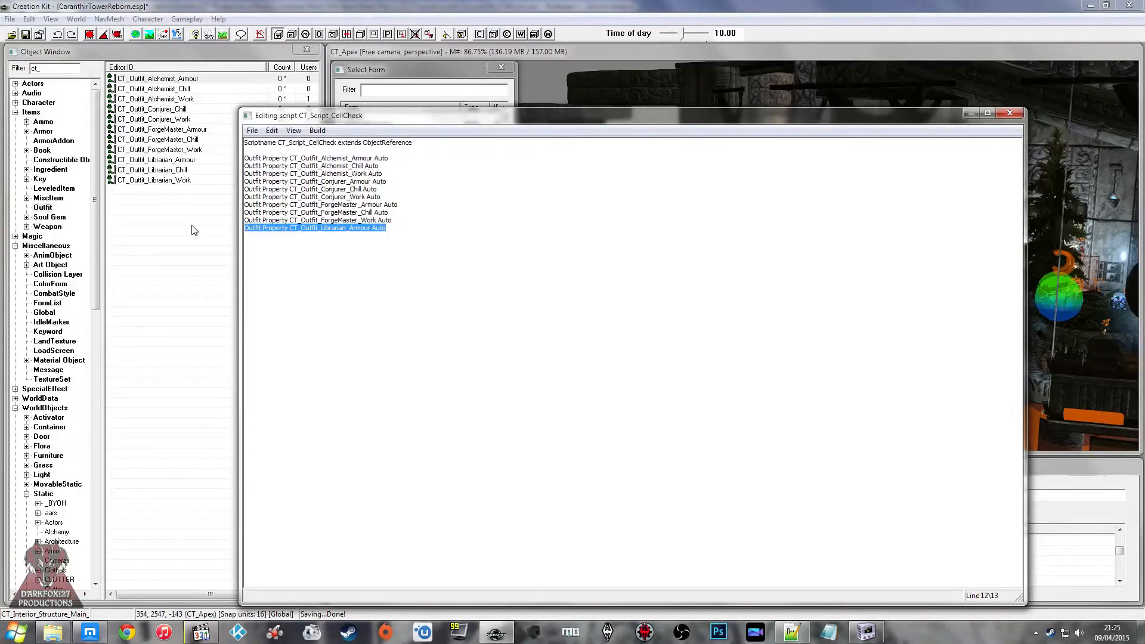
pyautogui.press('Right')
pyautogui.hotkey('ctrl', 'v')
pyautogui.press('Return')
pyautogui.hotkey('ctrl', 'v')
# Step: Rename the two duplicated librarian properties to CT_Outfit_Librarian_Chill and CT_Outfit_Librarian_Work
pyautogui.press('Left')
pyautogui.press('Left')
pyautogui.press('Left')
pyautogui.press('Left')
pyautogui.press('BackSpace')
pyautogui.press('BackSpace')
pyautogui.press('BackSpace')
pyautogui.press('BackSpace')
pyautogui.press('BackSpace')
pyautogui.press('BackSpace')
pyautogui.write('Work')
pyautogui.click(365, 236)
pyautogui.press('BackSpace')
pyautogui.press('BackSpace')
pyautogui.press('BackSpace')
pyautogui.press('BackSpace')
pyautogui.press('BackSpace')
pyautogui.press('BackSpace')
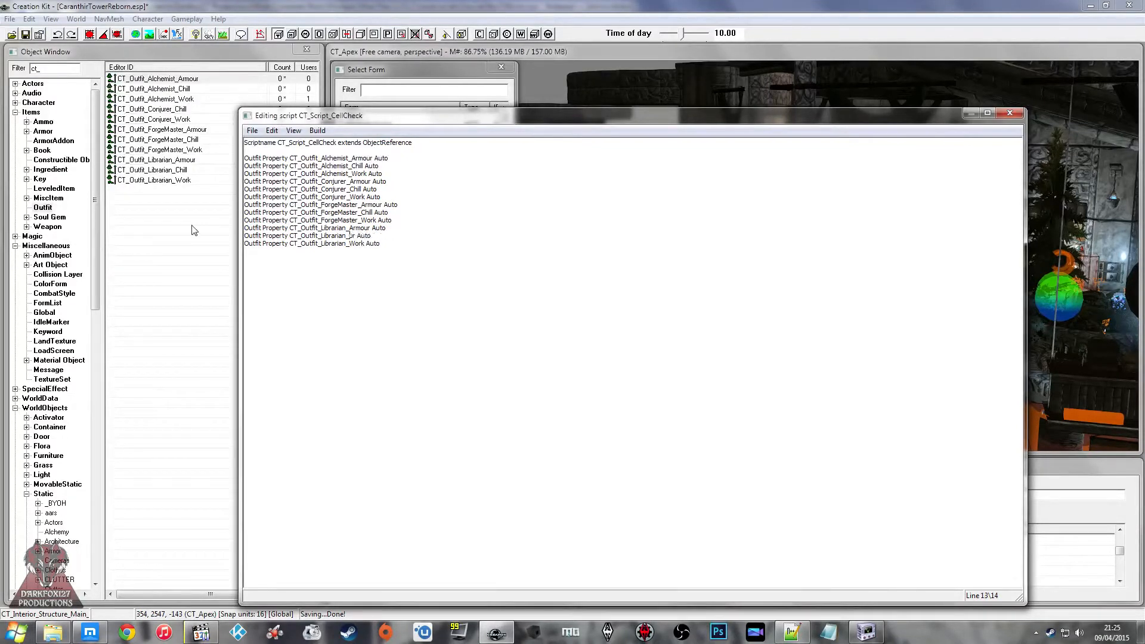
pyautogui.write('Chill')
pyautogui.press('Down')
# Step: Declare "GlobalVariable Property GameHour Auto" below the outfit properties, then save and compile the script
pyautogui.click(525, 332)
pyautogui.press('Return')
pyautogui.press('Return')
pyautogui.write('GlobalVariable Property')
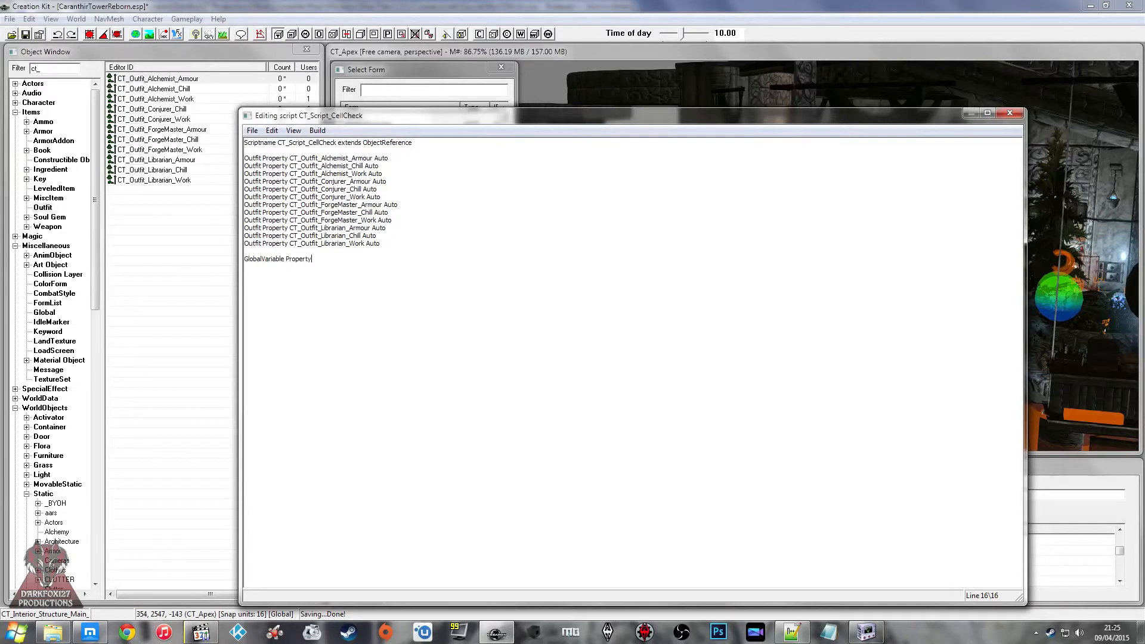
pyautogui.write(' GameHour Auto')
pyautogui.hotkey('ctrl', 's')
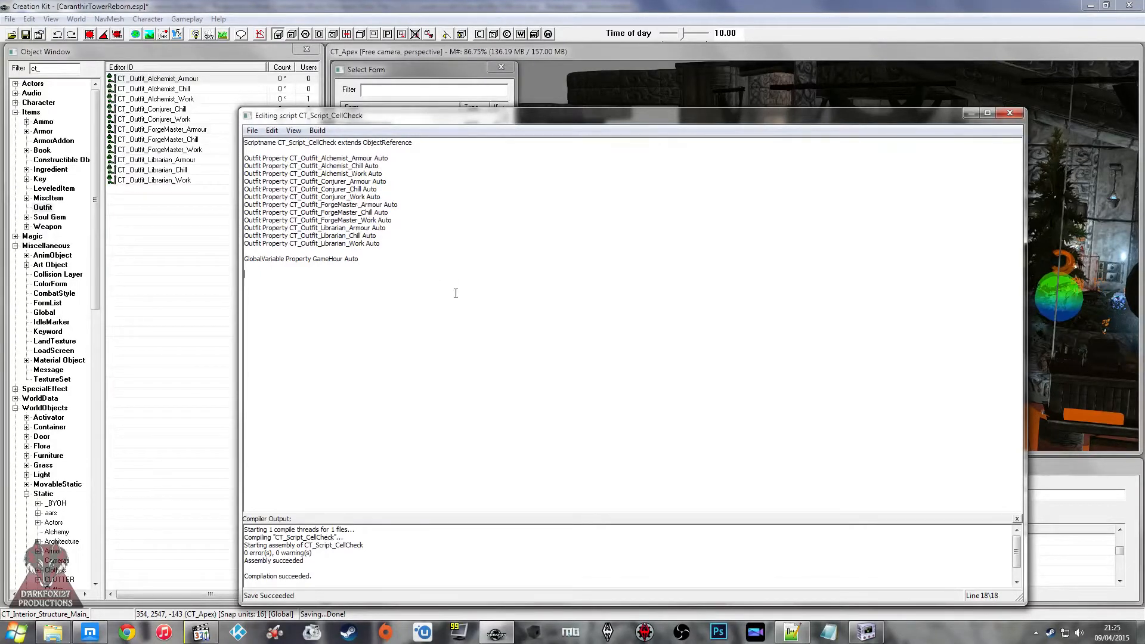
# Step: Switch to the web browser, close the OnCellLoad page and open the OnTriggerEnter - ObjectReference page from the Papyrus category list
pyautogui.click(90, 632)
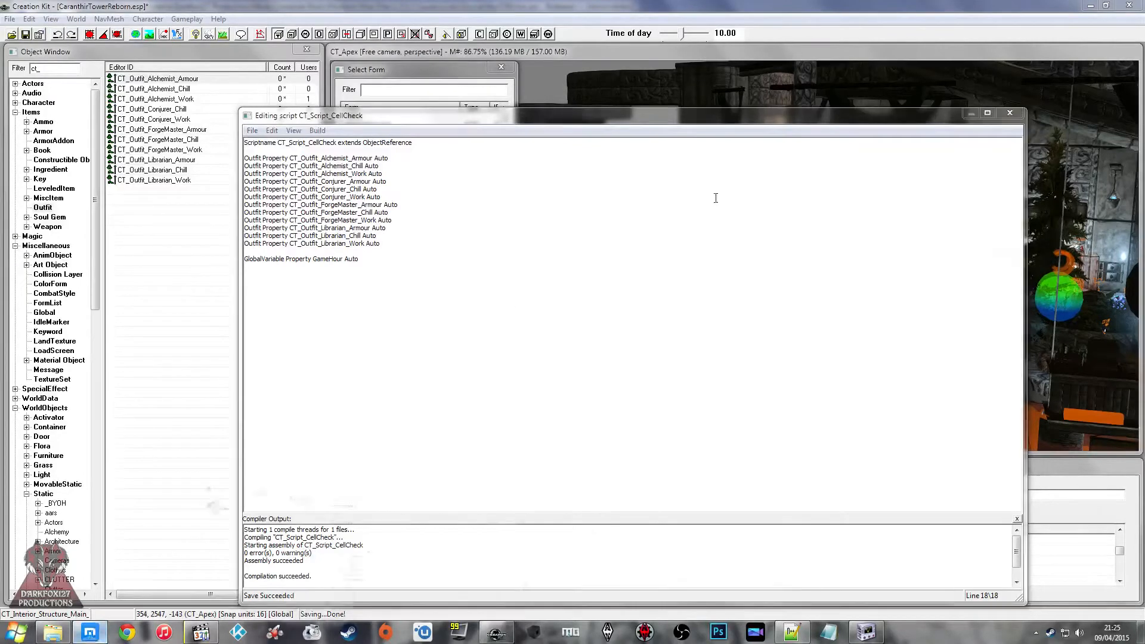
pyautogui.click(869, 22)
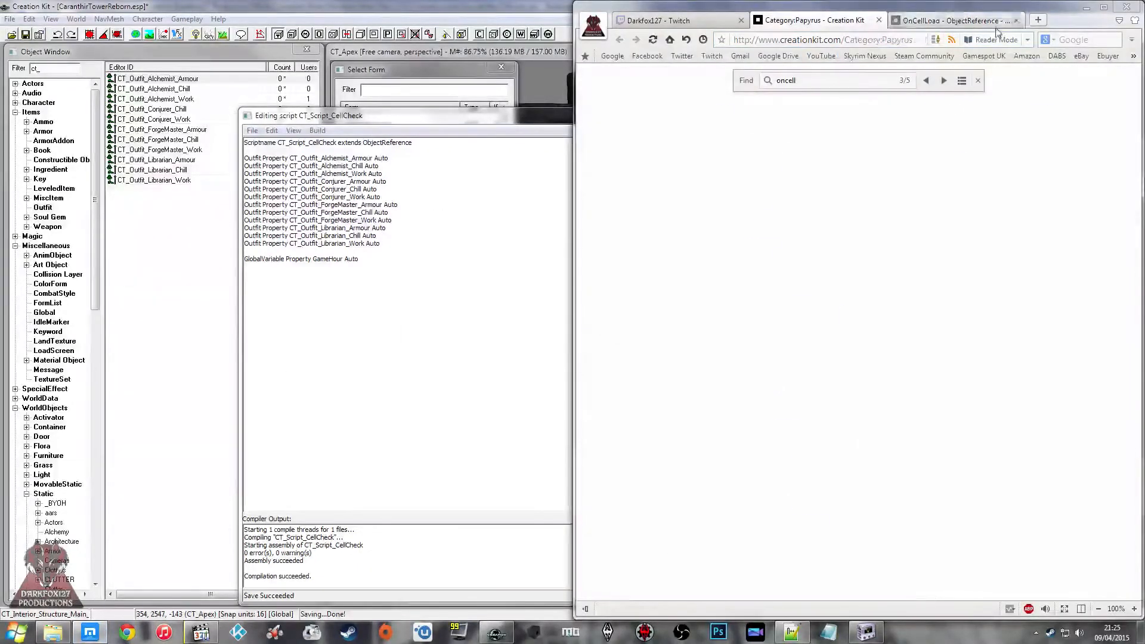
pyautogui.click(1017, 20)
pyautogui.scroll(-15, 950, 197)
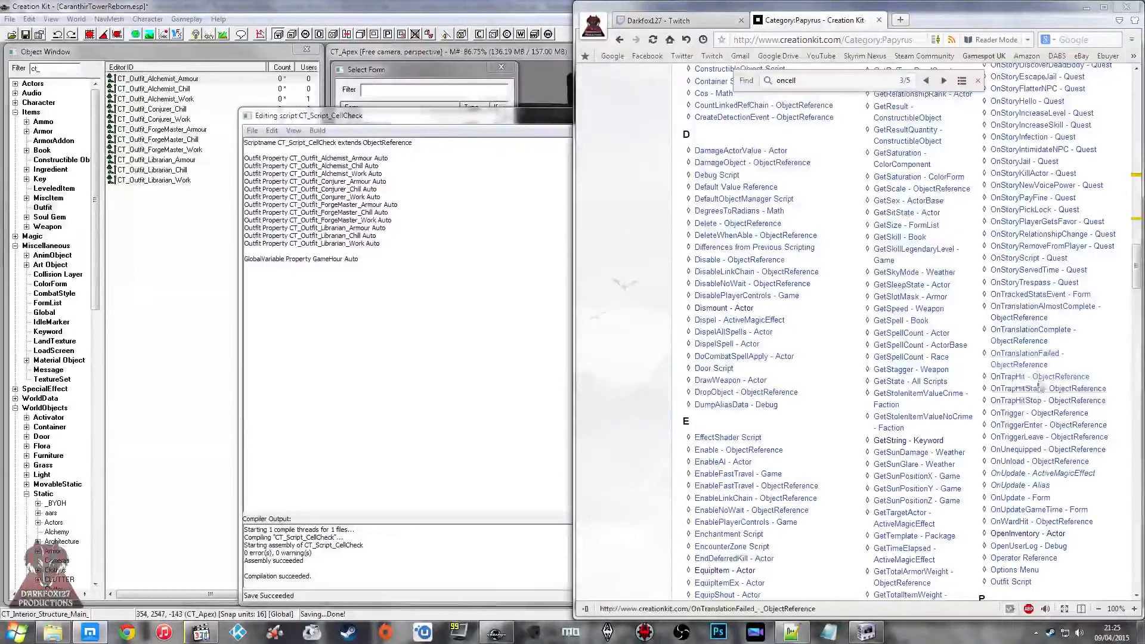
pyautogui.middleClick(1034, 425)
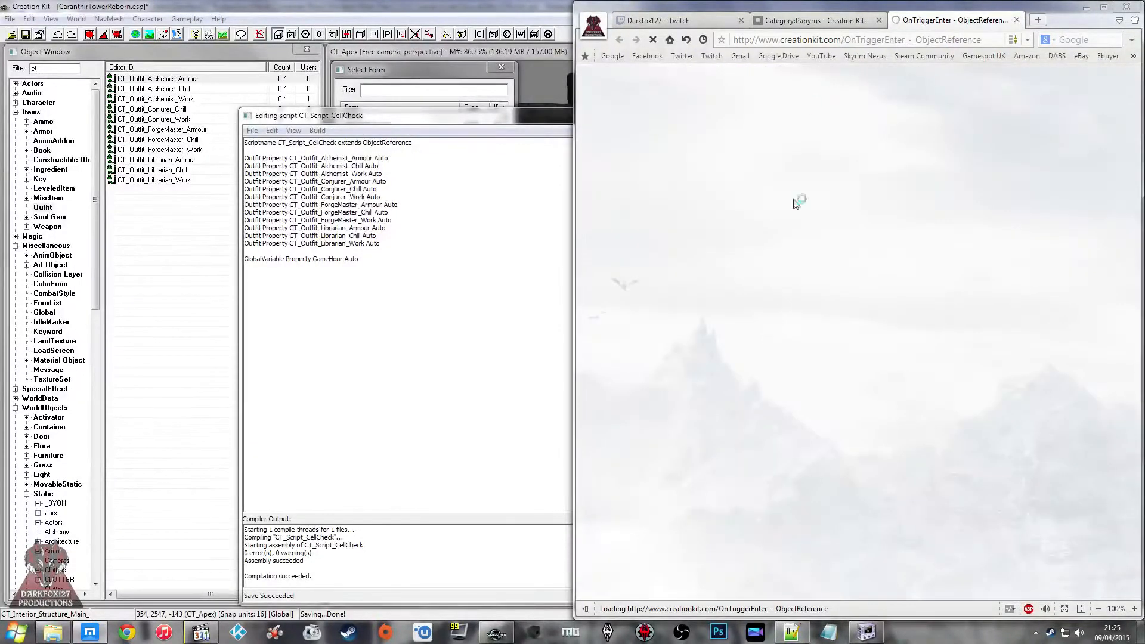
# Step: Read the latest viewer messages in the Twitch stream chat
pyautogui.click(699, 22)
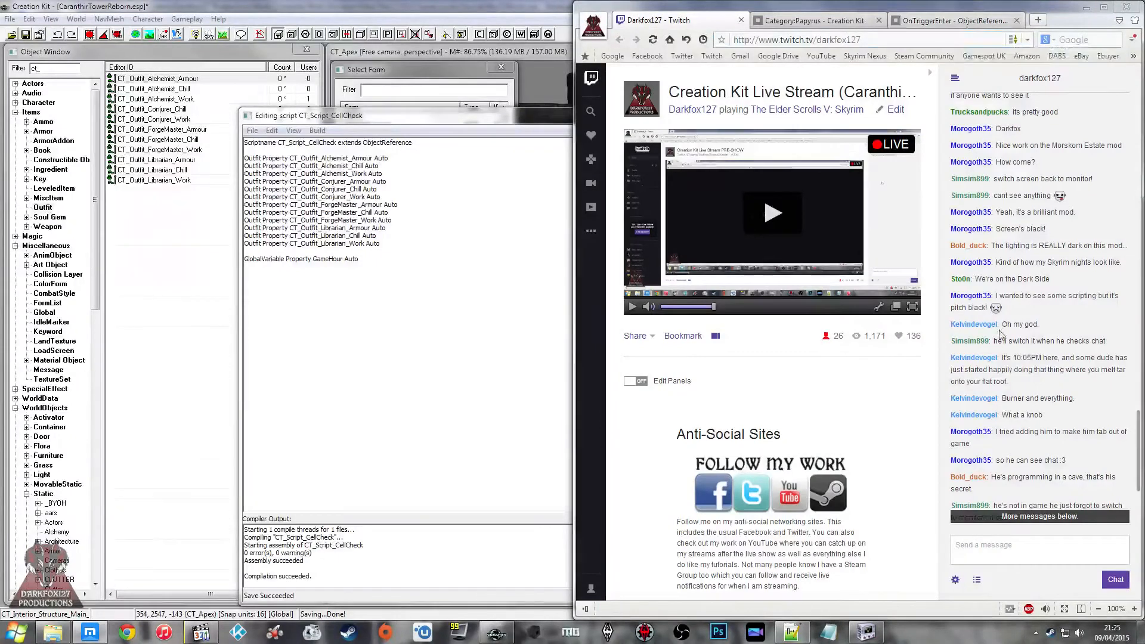
pyautogui.scroll(-5, 1134, 458)
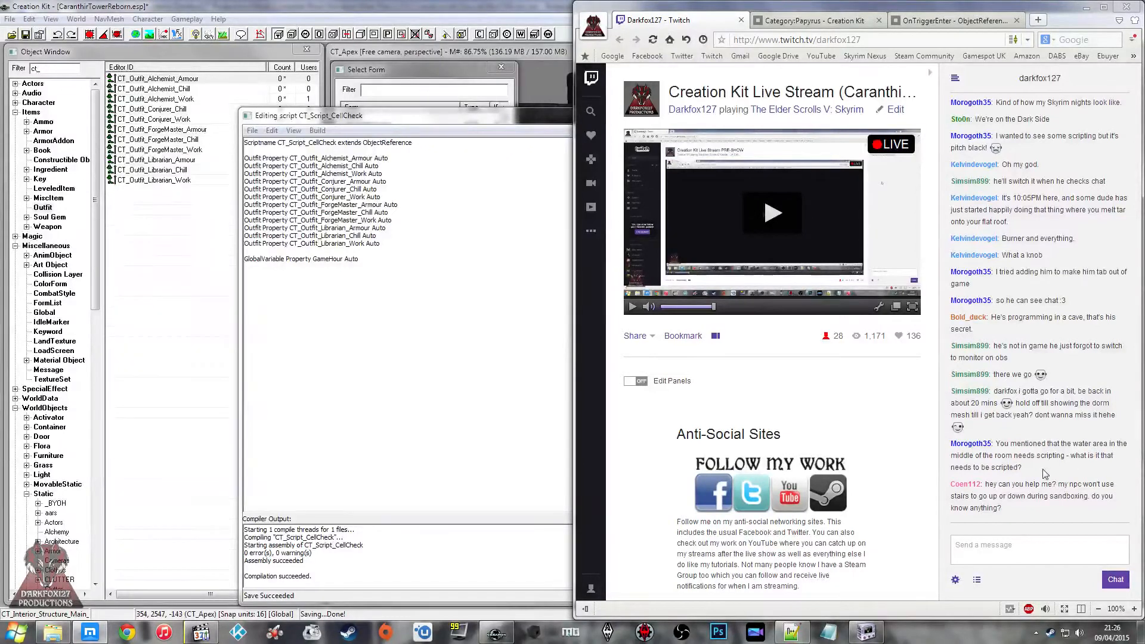
pyautogui.click(1027, 548)
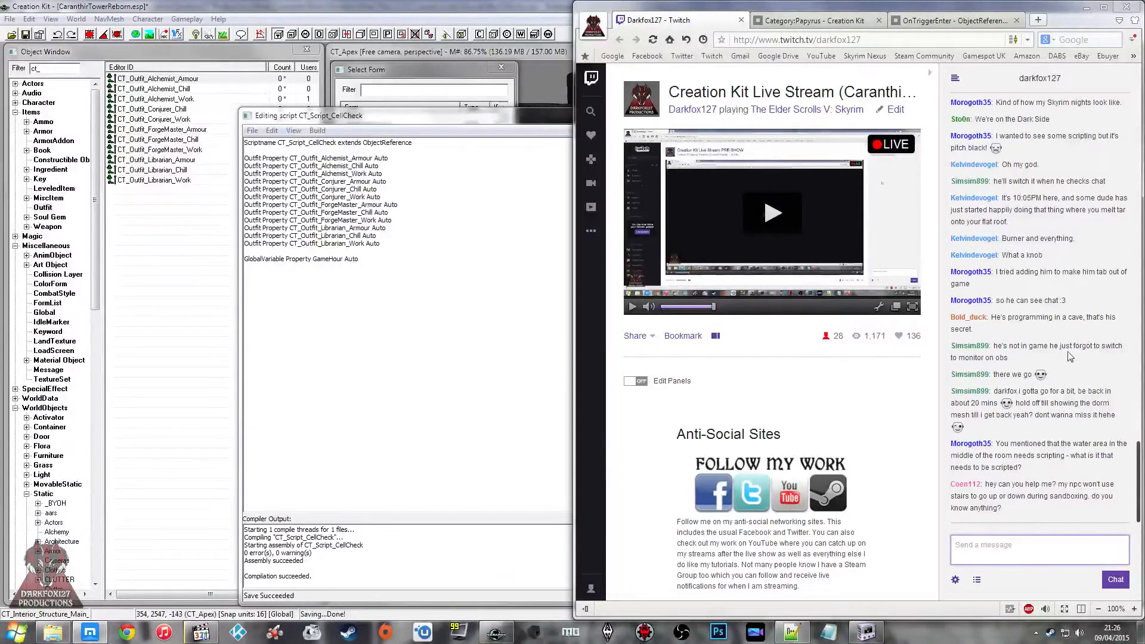
pyautogui.click(547, 307)
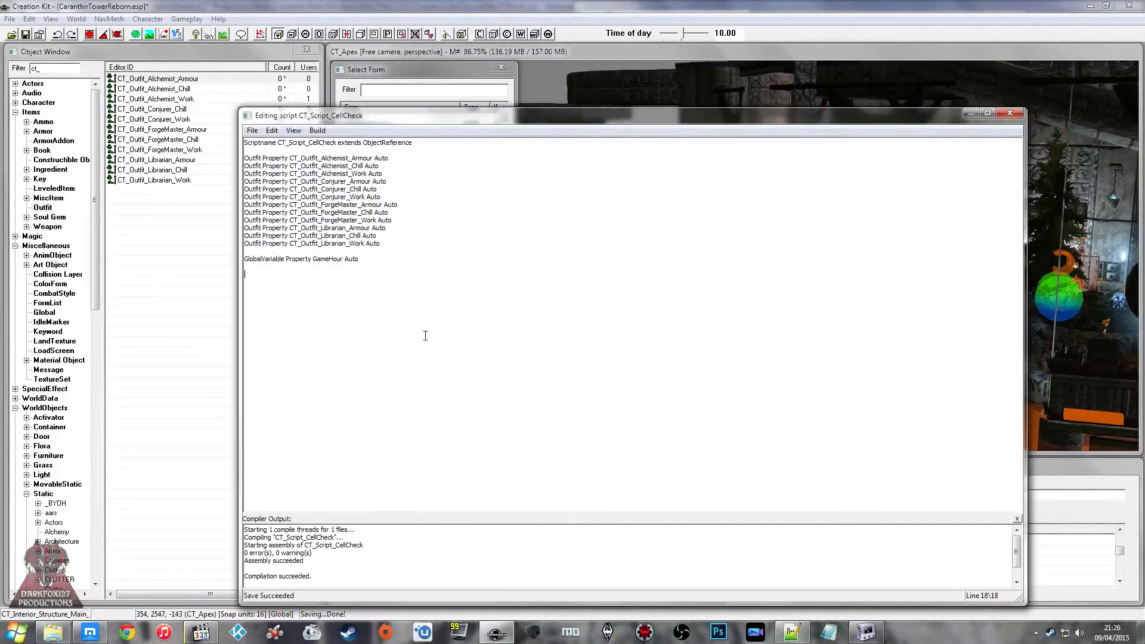
pyautogui.hotkey('ctrl', 'v')
pyautogui.hotkey('ctrl', 'z')
# Step: Copy the line "Event OnTriggerEnter(ObjectReference akActionRef)" from the reference page into the script below GameHour and close the block with EndEvent
pyautogui.click(91, 631)
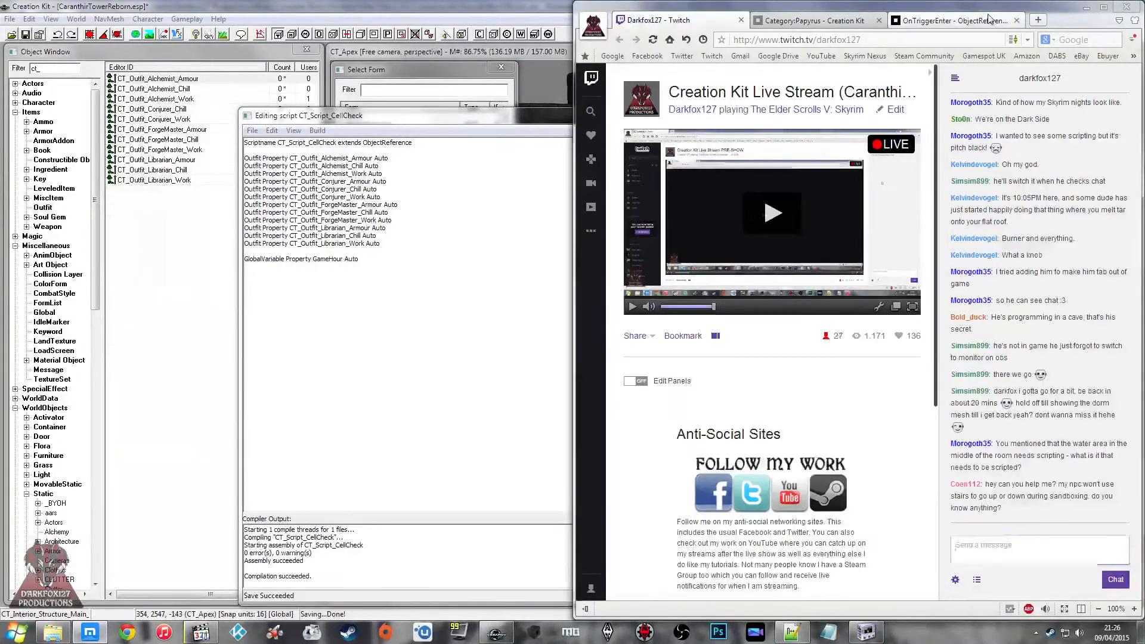
pyautogui.click(988, 19)
pyautogui.moveTo(915, 299); pyautogui.dragTo(690, 292)
pyautogui.hotkey('ctrl', 'c')
pyautogui.click(463, 344)
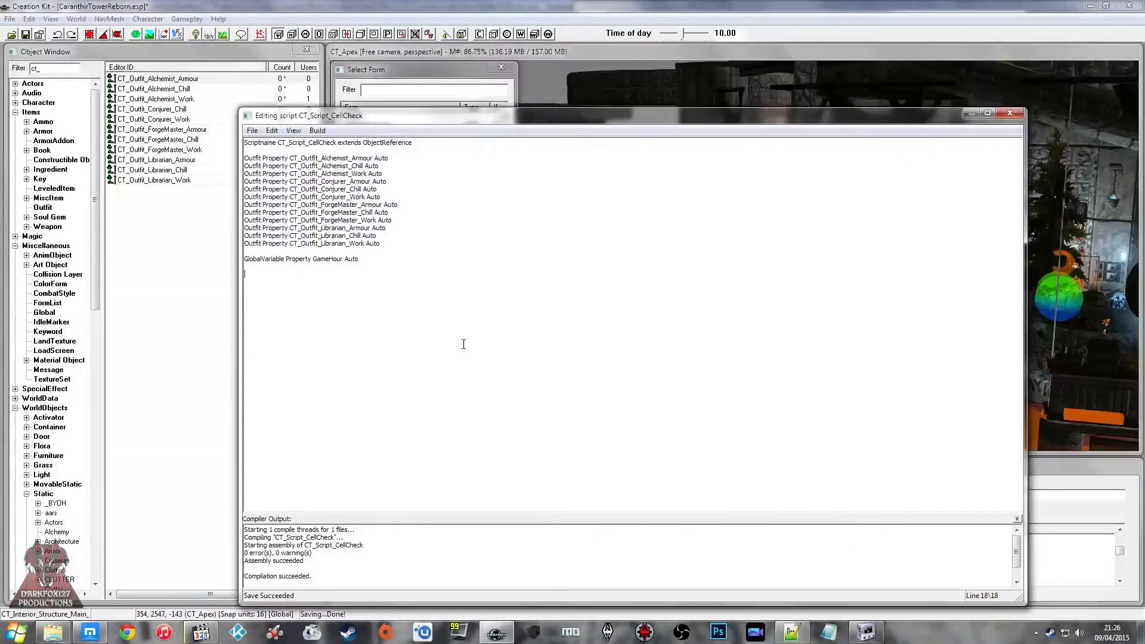
pyautogui.hotkey('ctrl', 'v')
pyautogui.write('EndEvent')
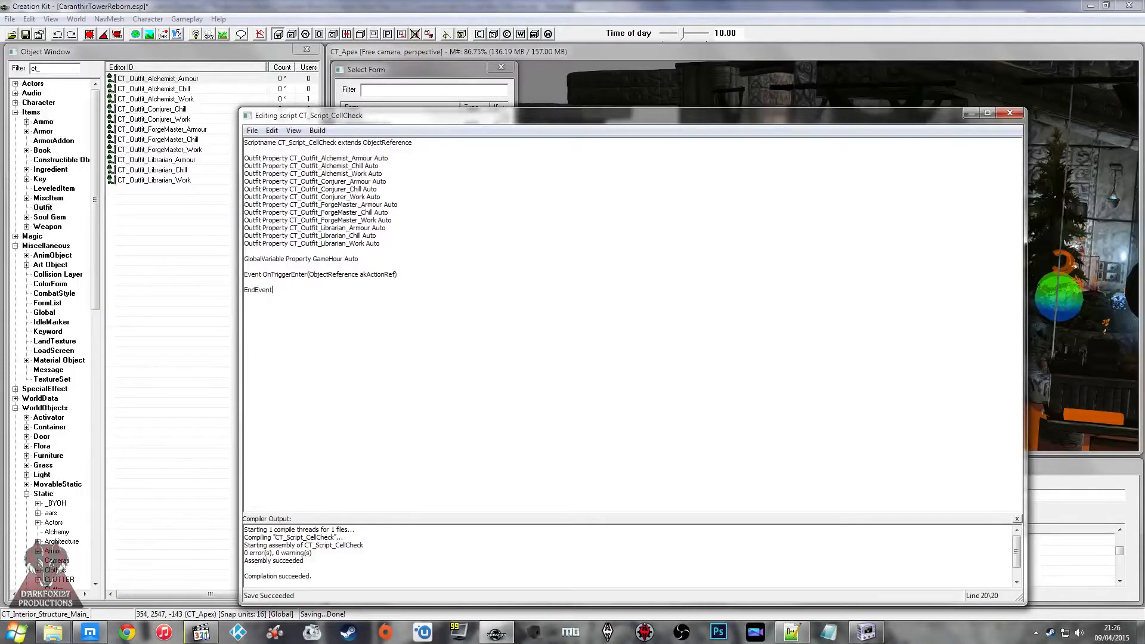
# Step: Space out the OnTriggerEnter event block with blank lines and add an indented ";OUTFITS" comment inside it
pyautogui.press('Up')
pyautogui.press('Return')
pyautogui.press('Return')
pyautogui.press('Up')
pyautogui.press('Up')
pyautogui.press('Return')
pyautogui.press('Return')
pyautogui.press('Down')
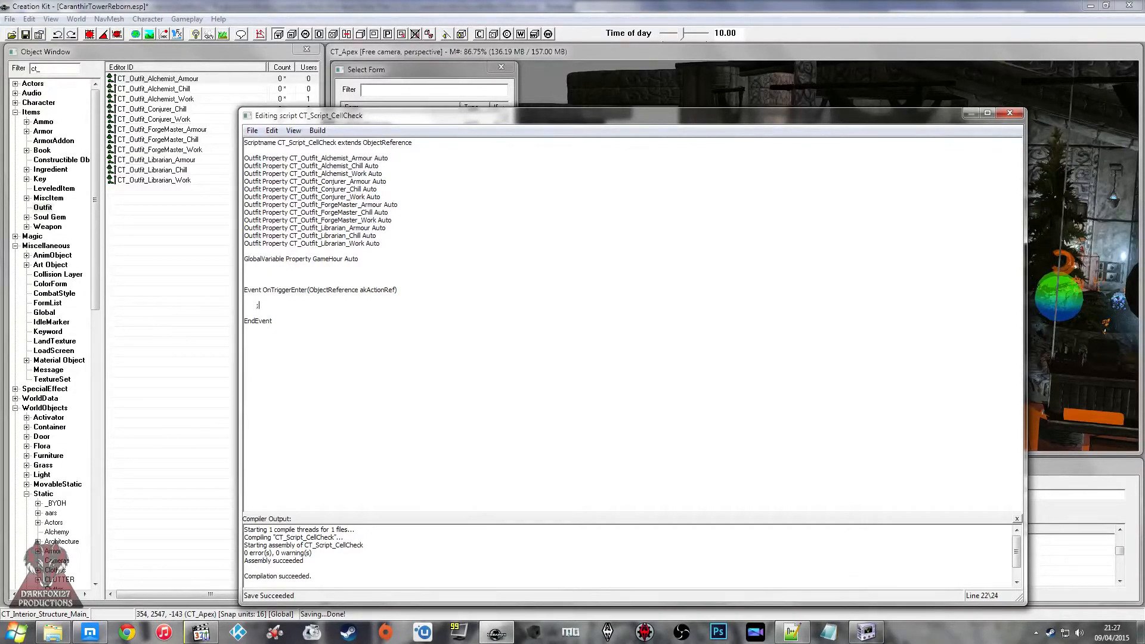
pyautogui.press('Return')
# Step: Switch to Notepad++ and examine the outfit properties and the OUTFITS section in MorSDIActor.psc
pyautogui.click(792, 632)
pyautogui.click(332, 256)
pyautogui.scroll(1, 182, 273)
pyautogui.scroll(2, 181, 273)
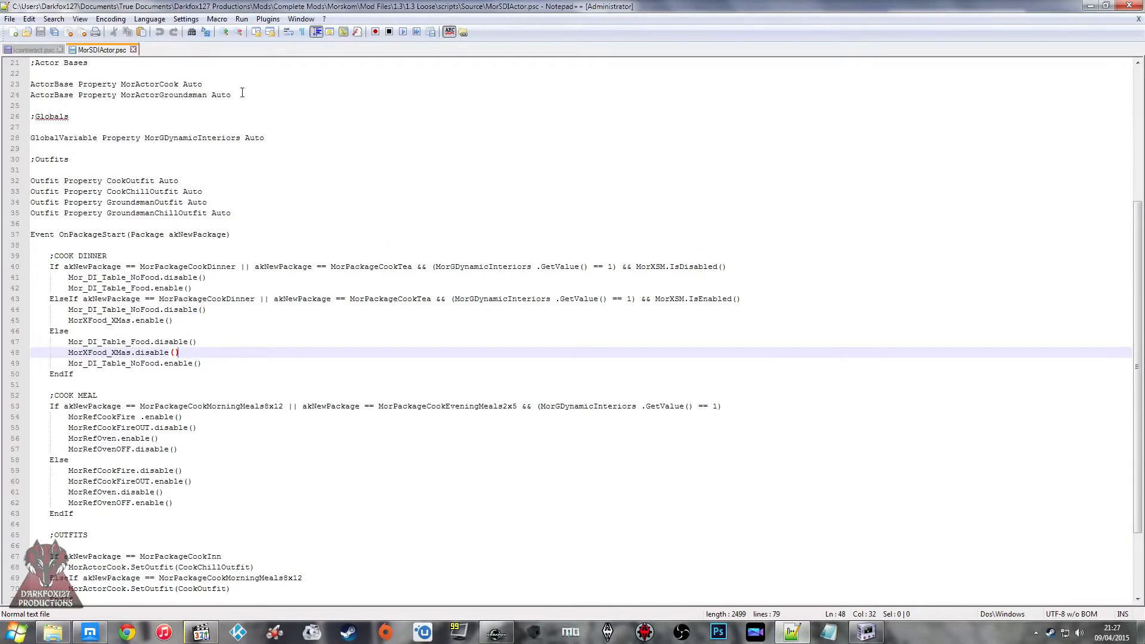
pyautogui.scroll(-3, 153, 177)
pyautogui.click(241, 440)
pyautogui.click(238, 470)
pyautogui.click(233, 460)
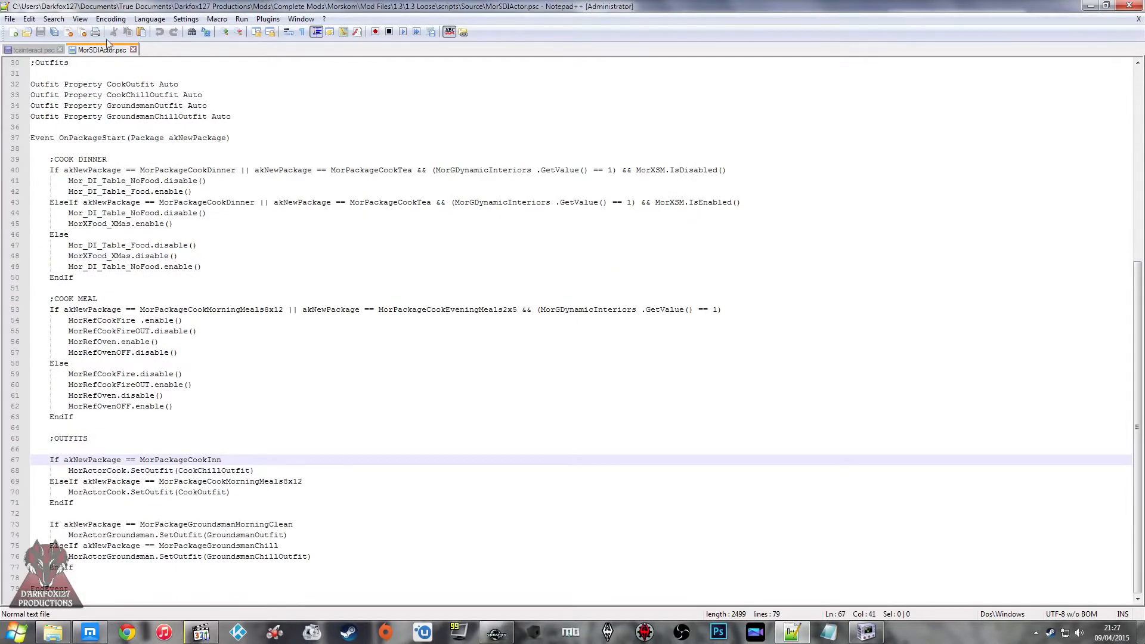
# Step: Close the tcsinteract.psc file without saving its changes
pyautogui.click(30, 49)
pyautogui.click(61, 50)
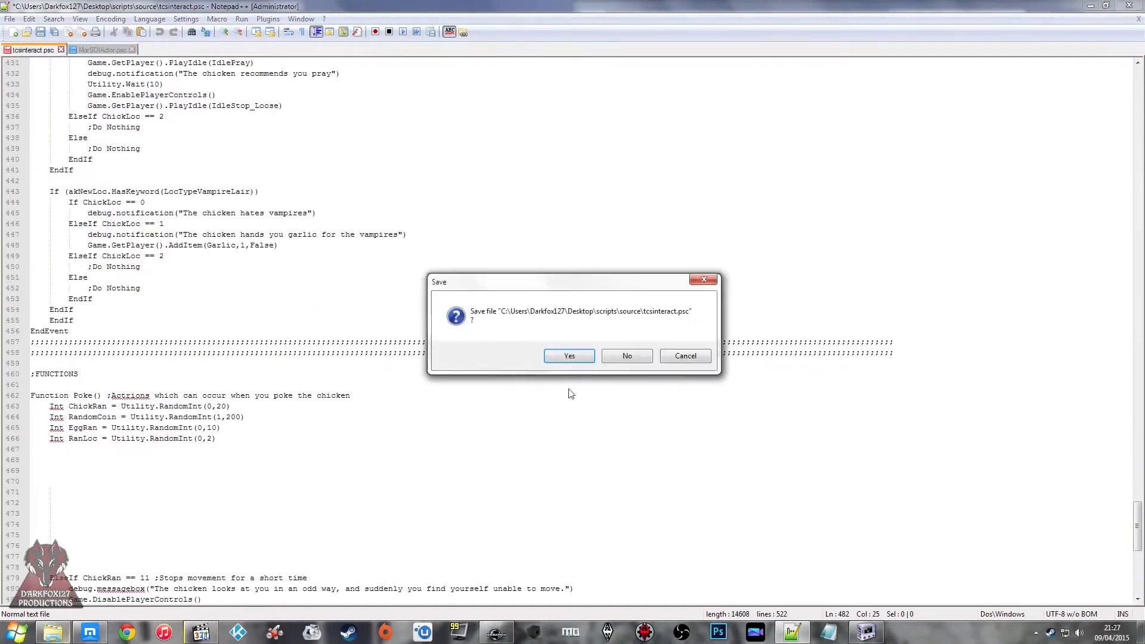
pyautogui.click(626, 355)
# Step: Switch to the file explorer, find MorSHomeEnter.psc in the Morskom scripts Source folder and open it in Notepad++
pyautogui.hotkey('ctrl', 'o')
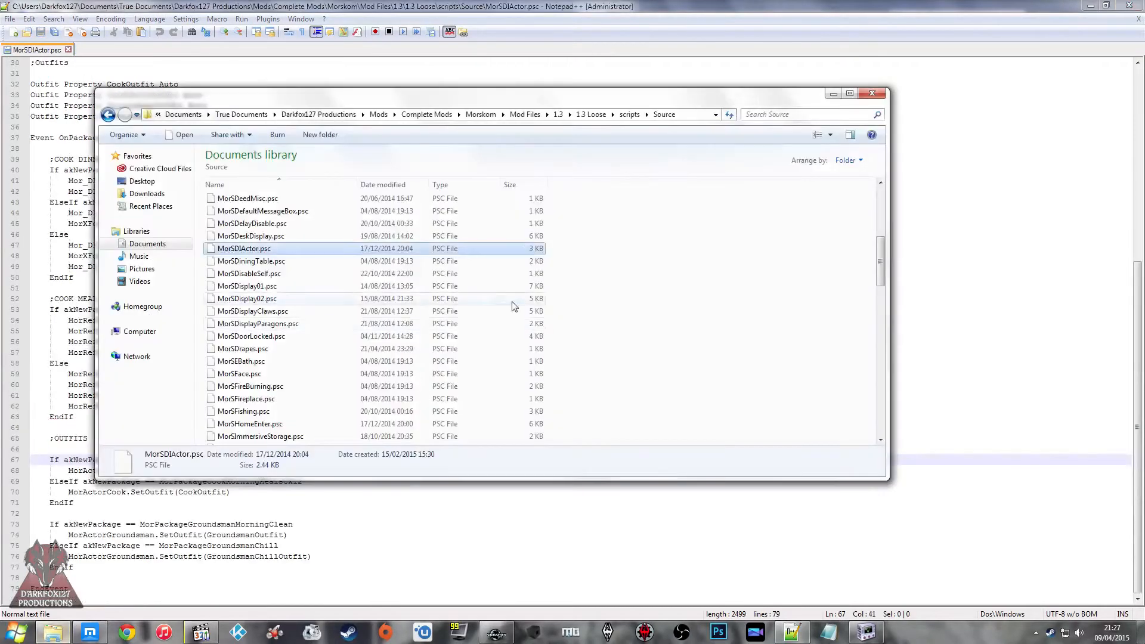
pyautogui.click(367, 259)
pyautogui.click(337, 225)
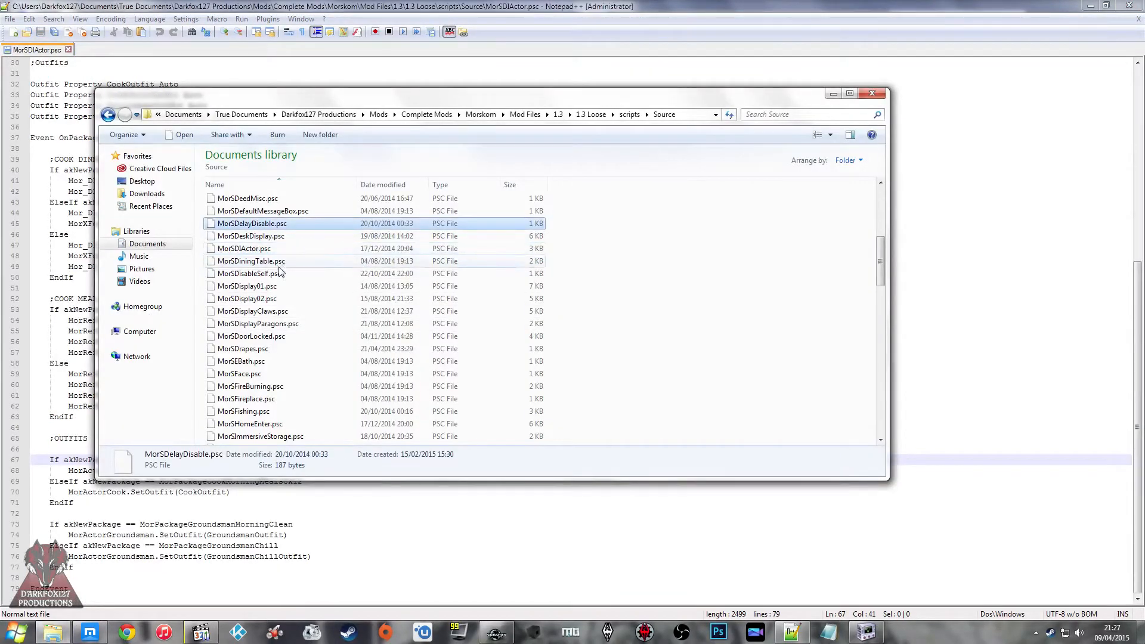
pyautogui.click(286, 248)
pyautogui.click(321, 261)
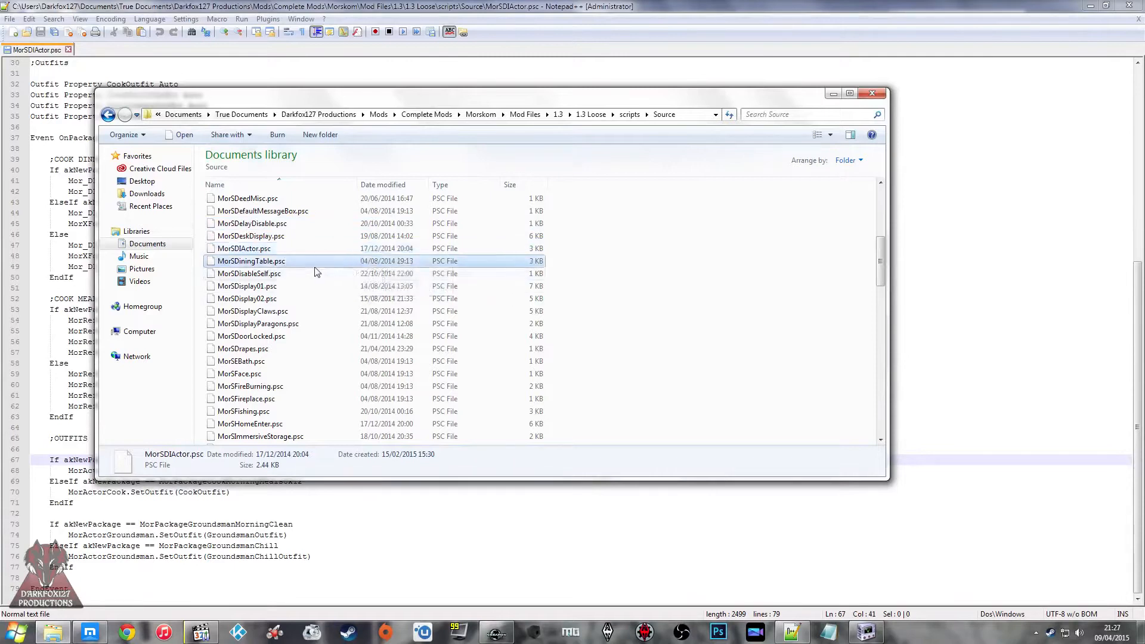
pyautogui.scroll(-18, 319, 266)
pyautogui.click(318, 320)
pyautogui.scroll(8, 320, 324)
pyautogui.click(297, 273)
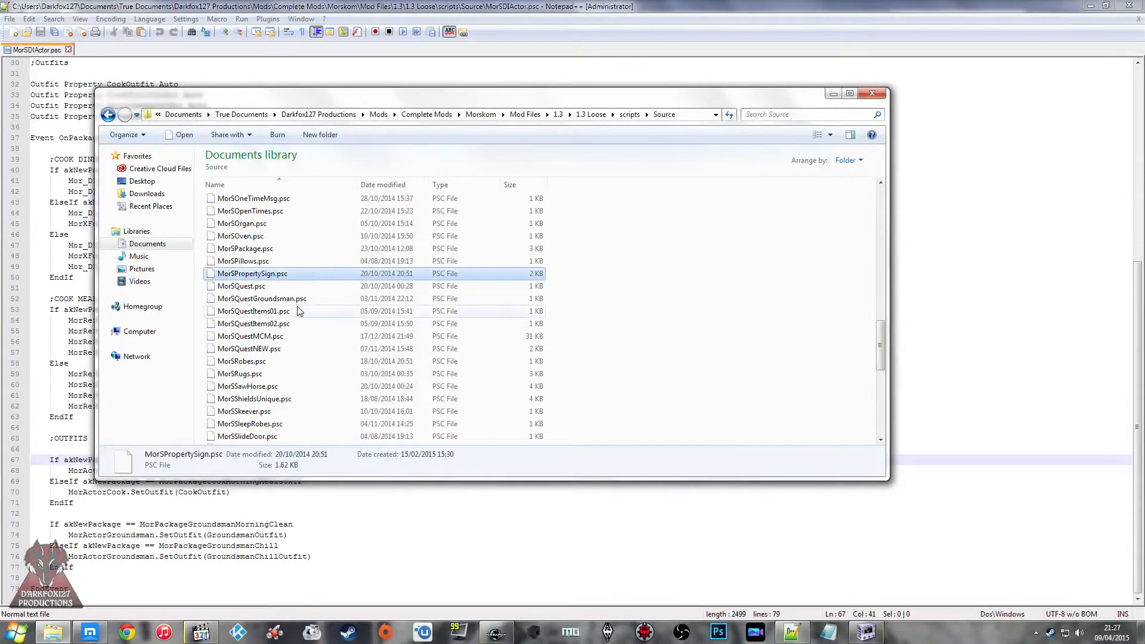
pyautogui.scroll(1, 297, 310)
pyautogui.scroll(4, 296, 307)
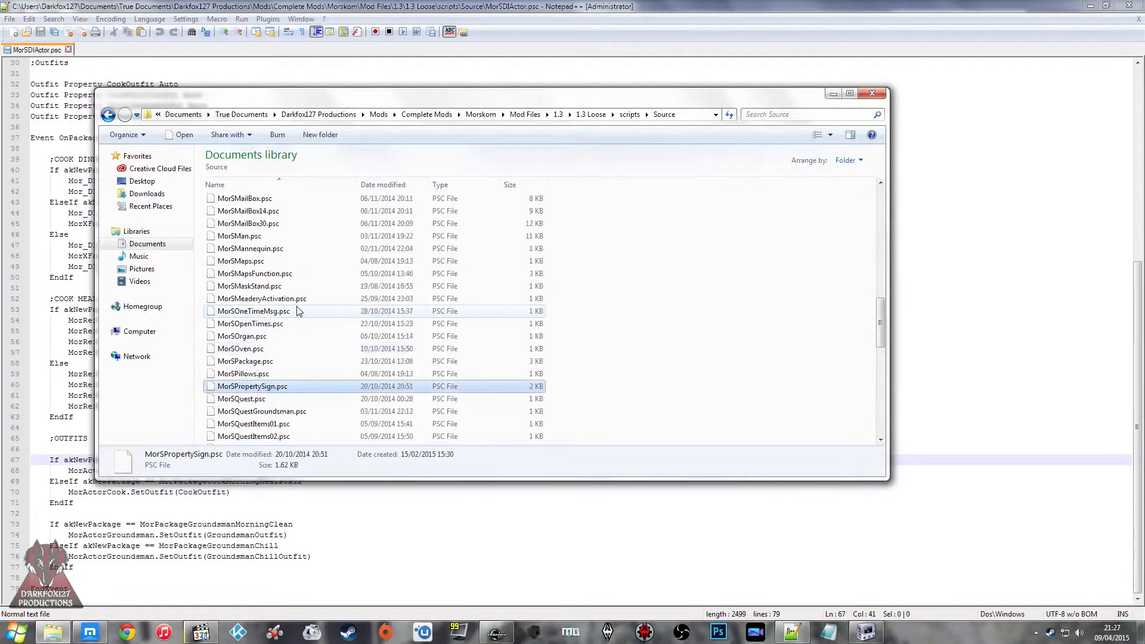
pyautogui.scroll(5, 297, 310)
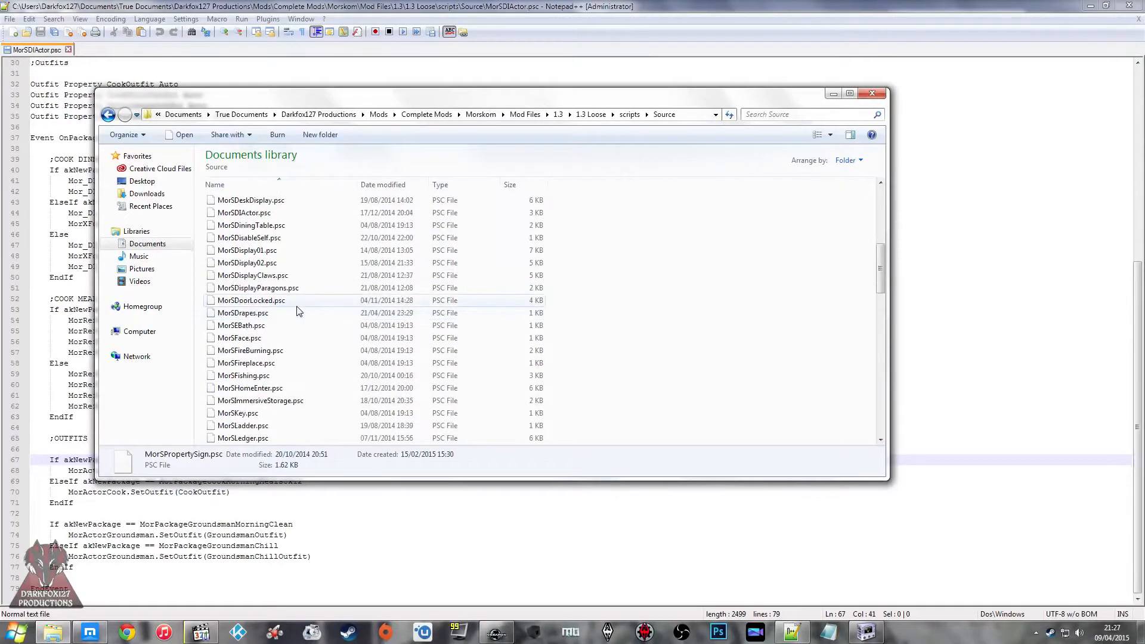
pyautogui.rightClick(280, 388)
pyautogui.click(320, 421)
# Step: Copy the condition "(GameHour.GetValue() >= 17) && (GameHour.GetValue() <= 18) && MorXSM.IsEnabled()" into an If line below ;OUTFITS in the Creation Kit script
pyautogui.scroll(-20, 207, 341)
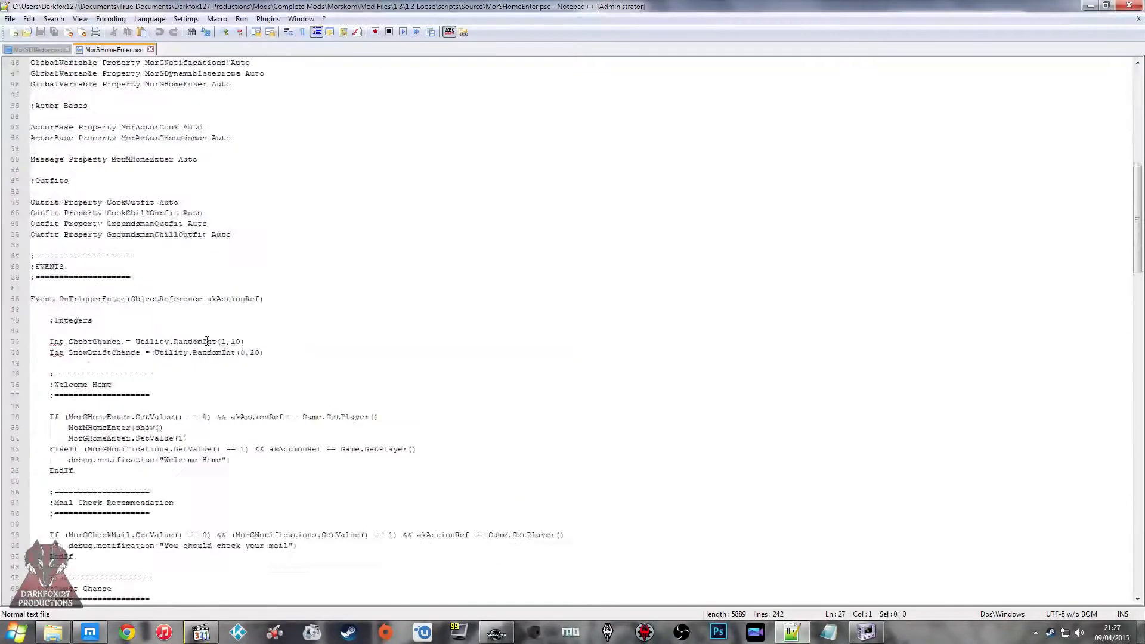
pyautogui.scroll(-14, 207, 341)
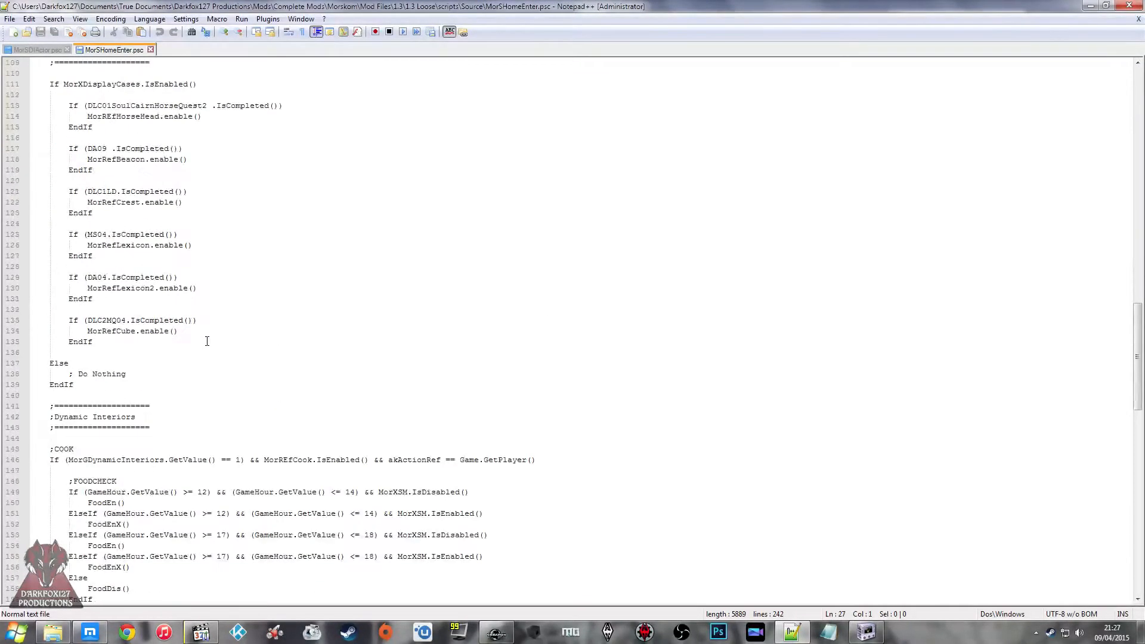
pyautogui.moveTo(504, 362); pyautogui.dragTo(104, 364)
pyautogui.hotkey('ctrl', 'c')
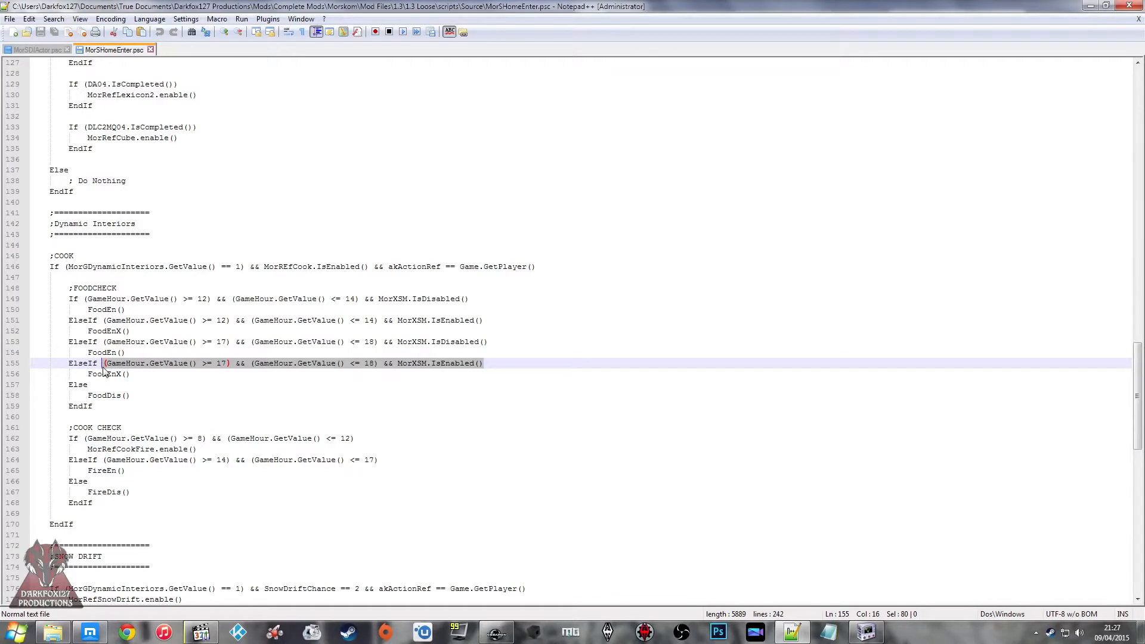
pyautogui.click(496, 632)
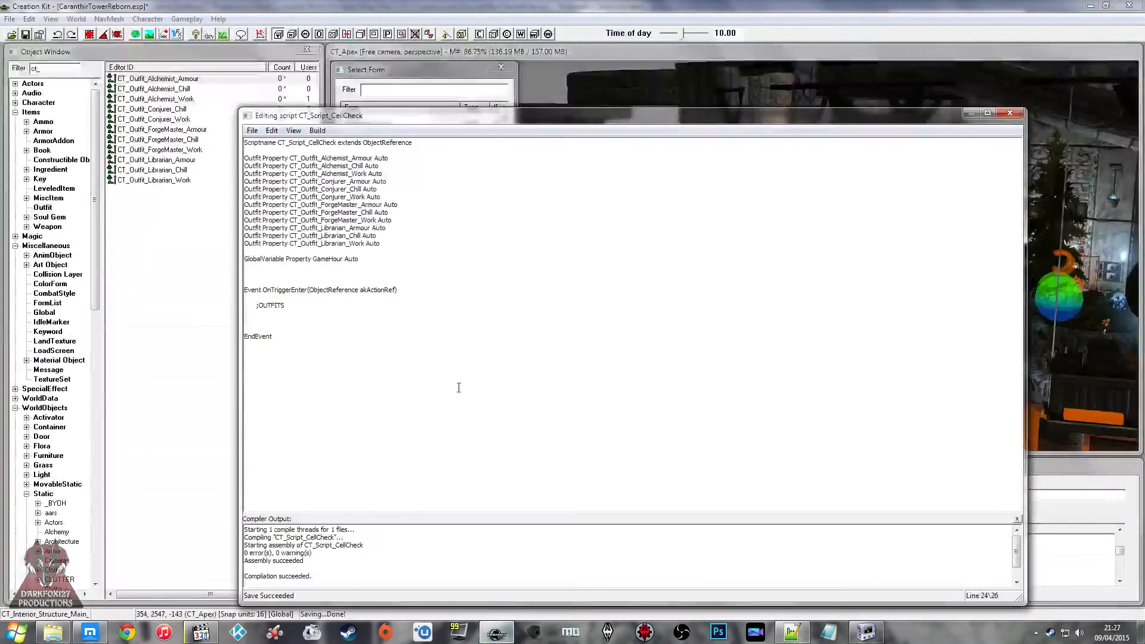
pyautogui.hotkey('ctrl', 'v')
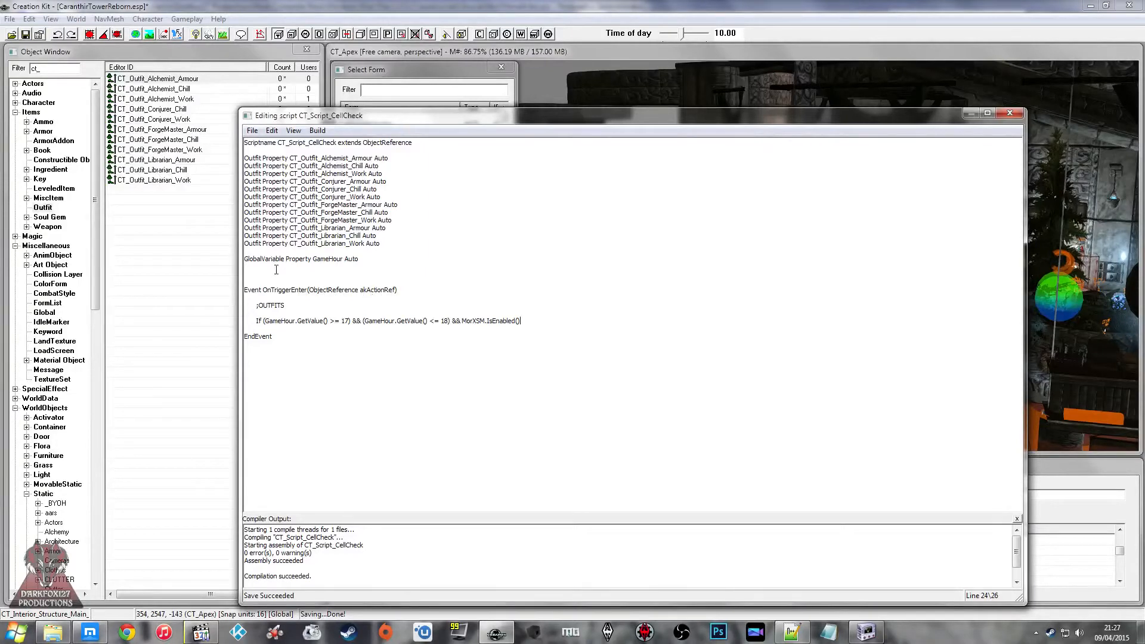
# Step: List the CT_ packages under Character in the Object Window and check the Arkvon work and chill packages
pyautogui.click(15, 102)
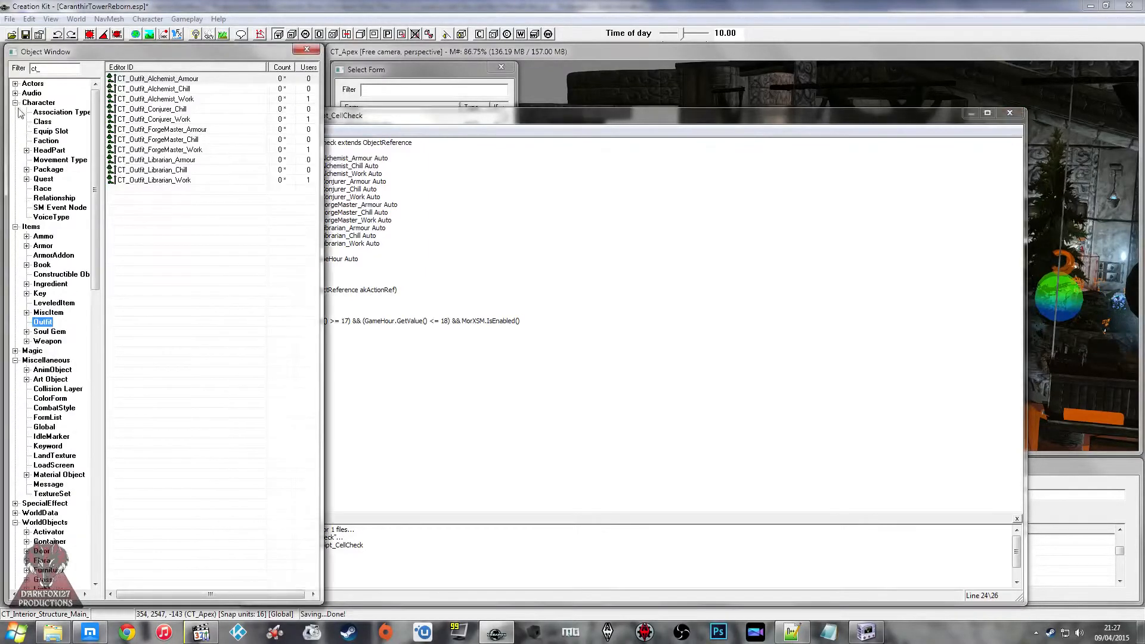
pyautogui.click(51, 187)
pyautogui.click(49, 171)
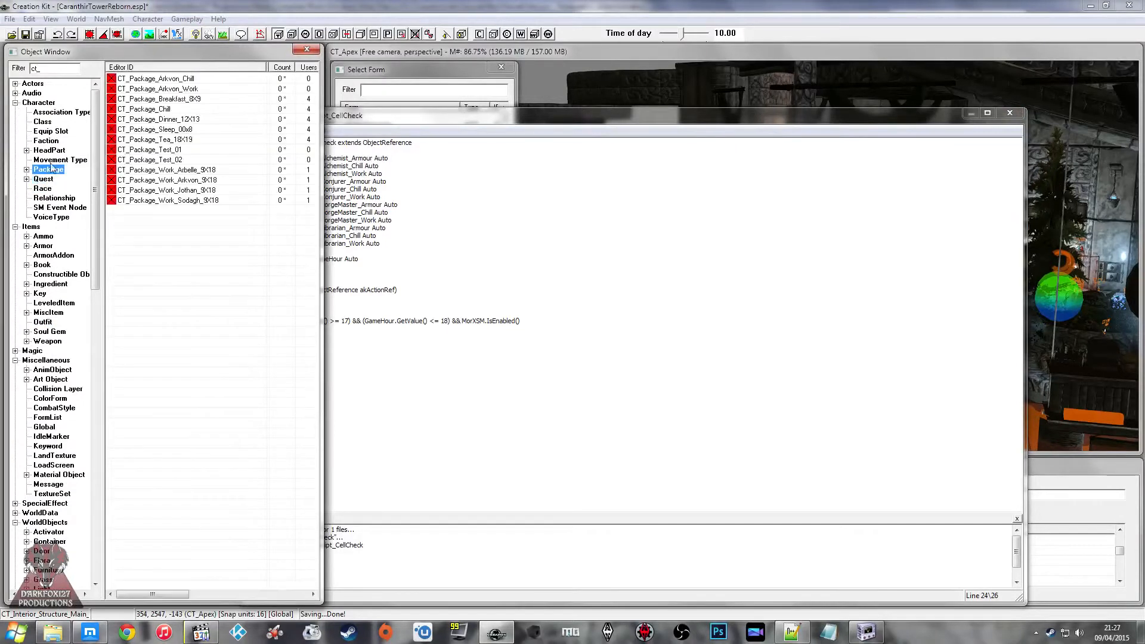
pyautogui.click(180, 88)
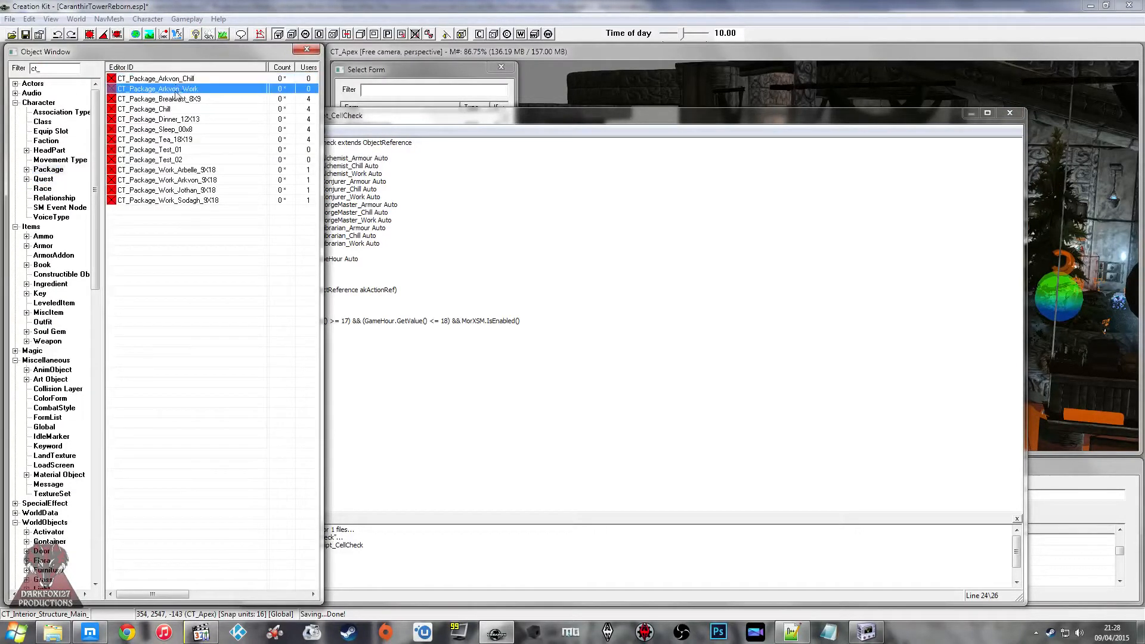
pyautogui.click(179, 79)
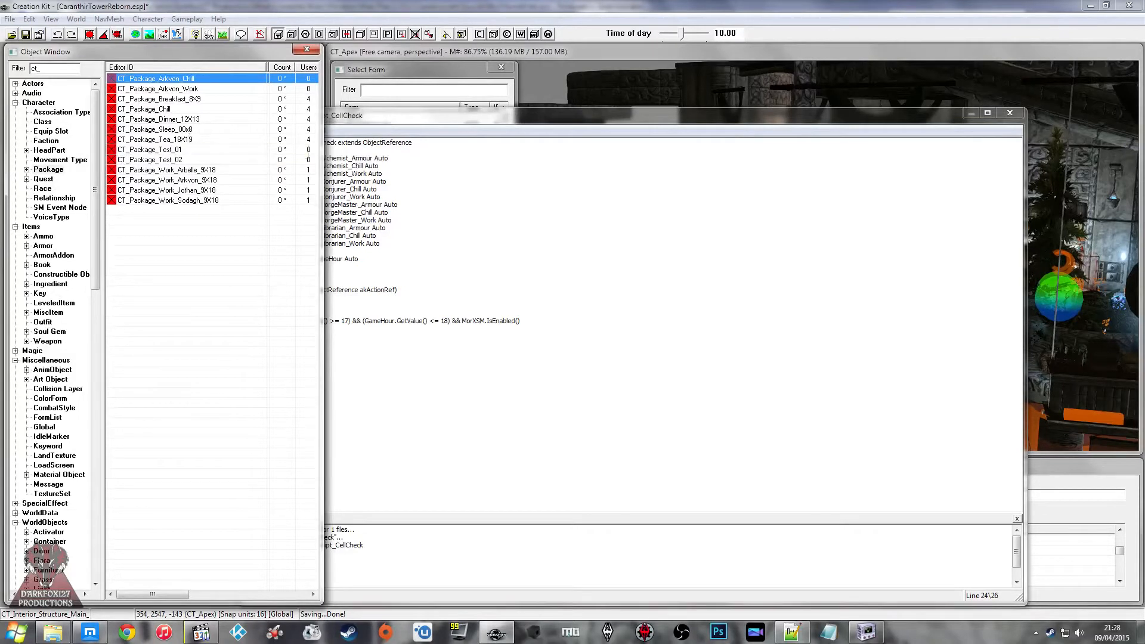
# Step: Switch to the web browser, search the Papyrus category page for "isfollow" and "follow", and return to the script
pyautogui.hotkey('alt', 'Tab')
pyautogui.click(814, 21)
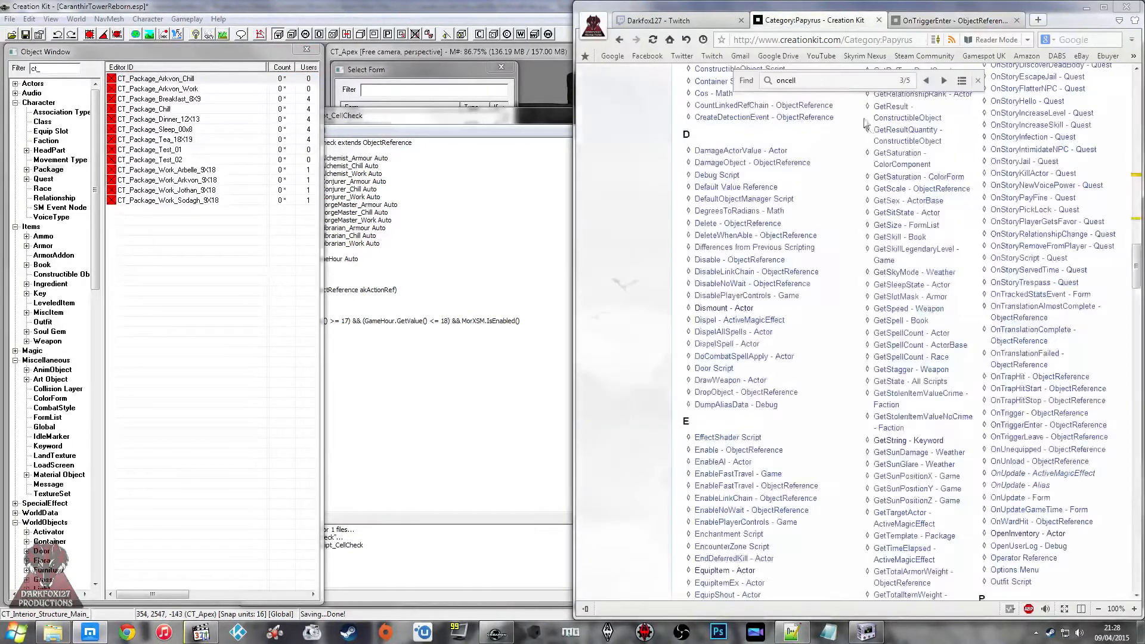
pyautogui.write('isfollow')
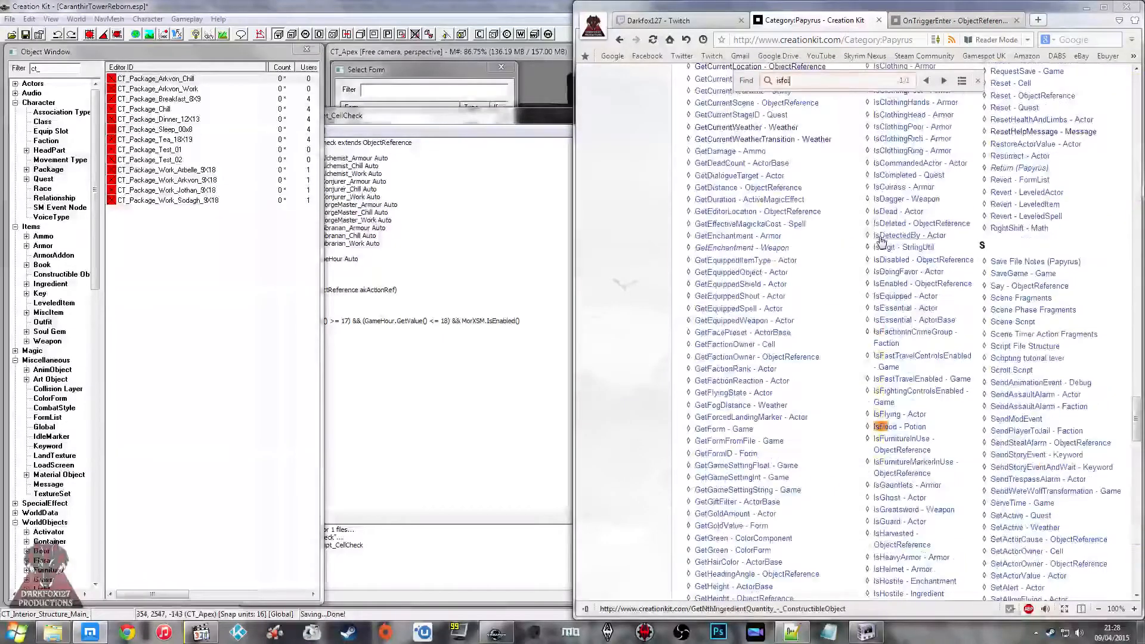
pyautogui.press('BackSpace')
pyautogui.press('BackSpace')
pyautogui.press('BackSpace')
pyautogui.press('BackSpace')
pyautogui.press('BackSpace')
pyautogui.press('BackSpace')
pyautogui.press('BackSpace')
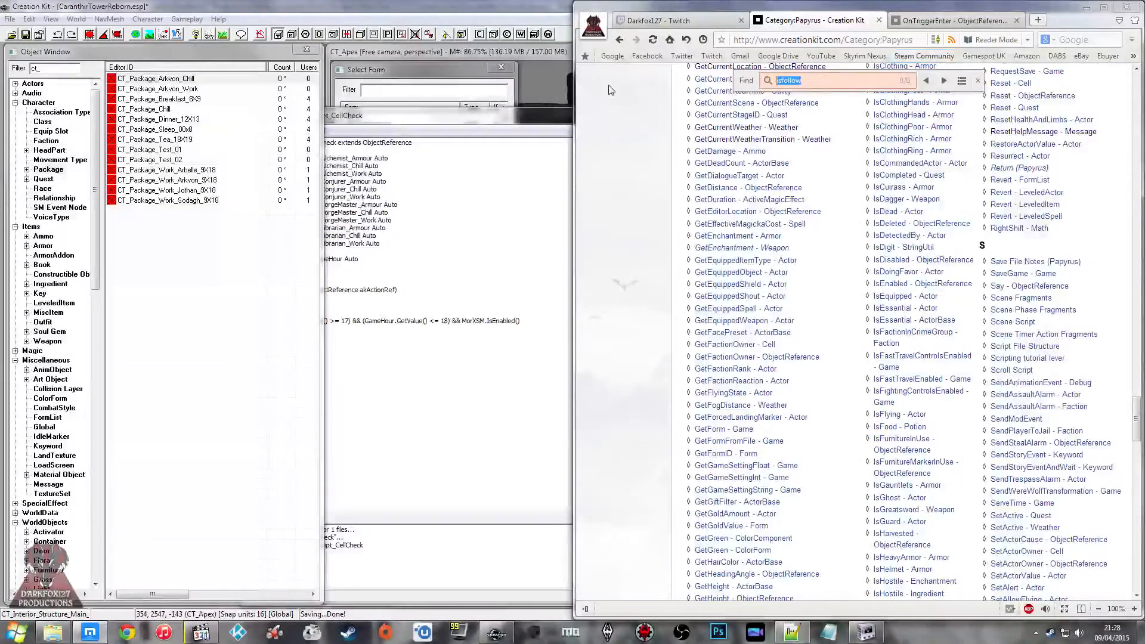
pyautogui.write('follow')
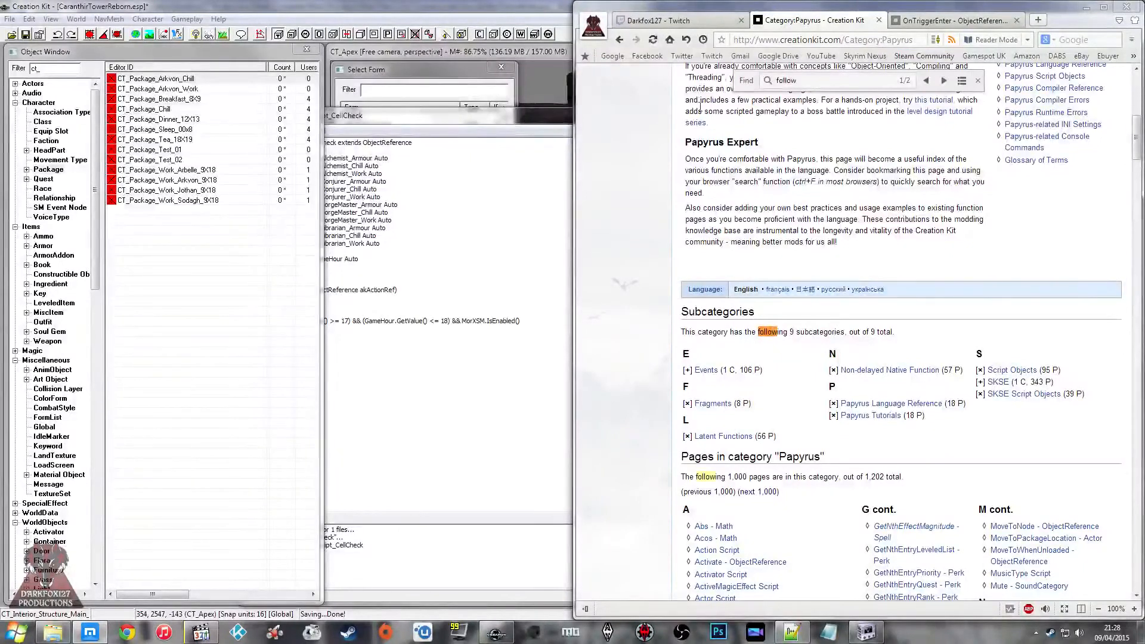
pyautogui.click(940, 82)
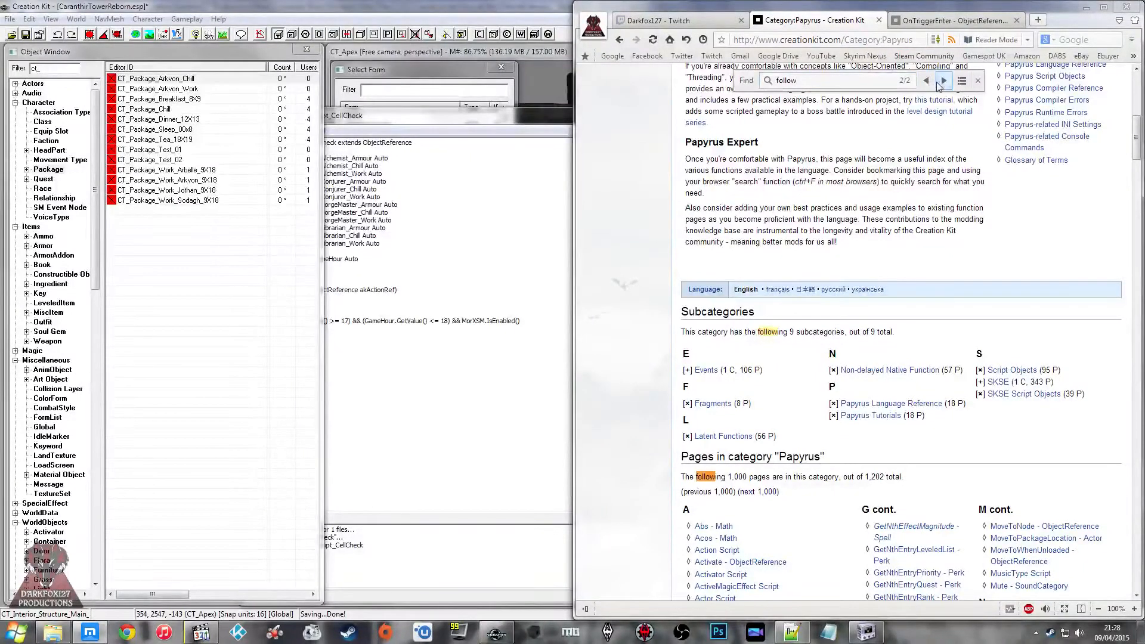
pyautogui.click(977, 80)
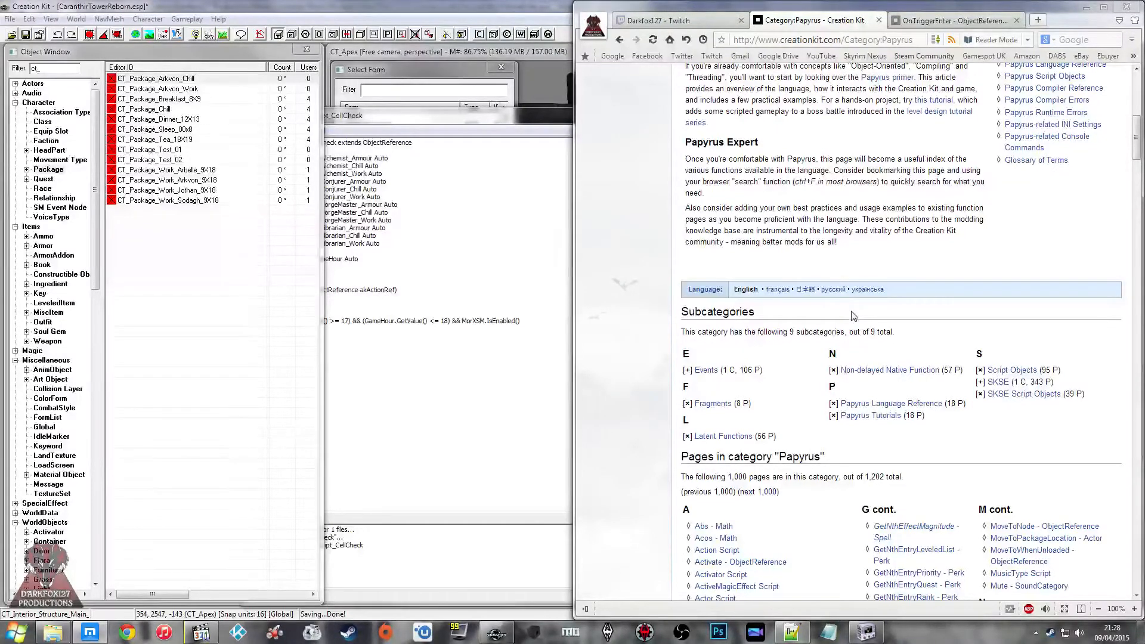
pyautogui.click(466, 357)
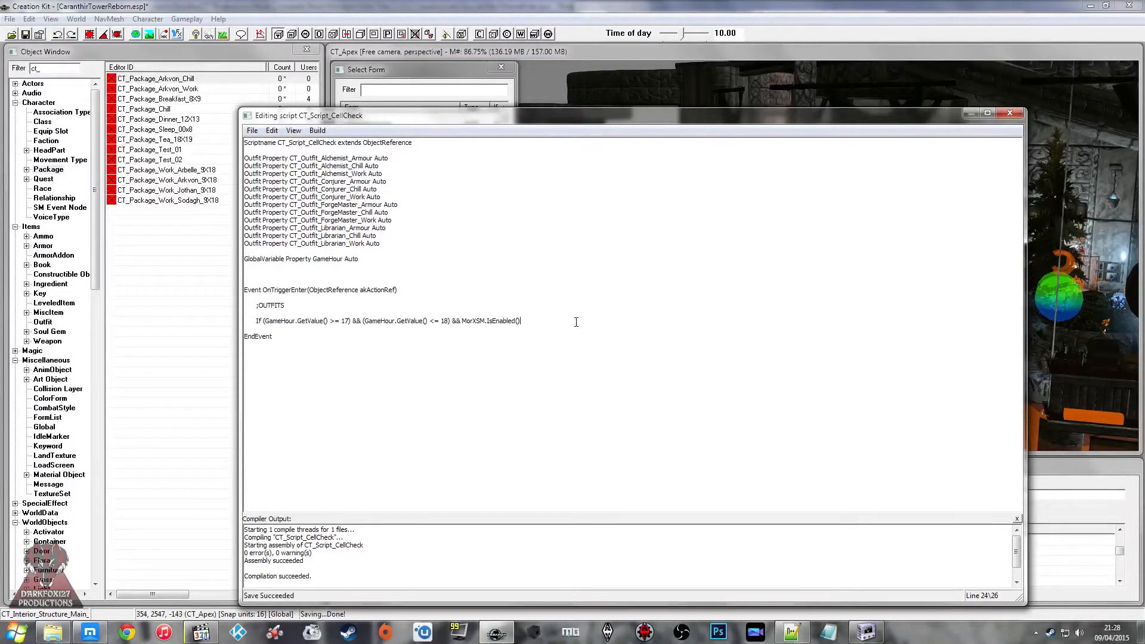
# Step: Duplicate the "GlobalVariable Property GameHour Auto" line in the script
pyautogui.moveTo(523, 322); pyautogui.dragTo(463, 322)
pyautogui.click(468, 326)
pyautogui.click(362, 258)
pyautogui.hotkey('shift', 'Home')
pyautogui.hotkey('ctrl', 'c')
pyautogui.click(369, 252)
pyautogui.hotkey('ctrl', 'v')
pyautogui.press('Return')
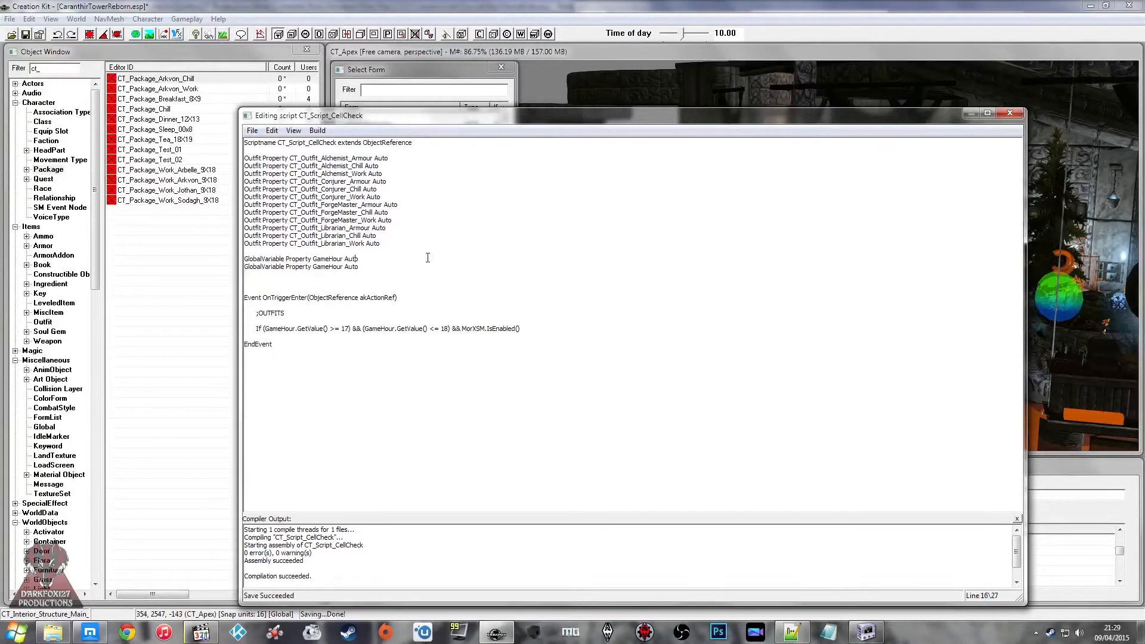
# Step: Rename the property in the duplicated GlobalVariable line to CT_Global_DO
pyautogui.press('BackSpace')
pyautogui.press('BackSpace')
pyautogui.press('BackSpace')
pyautogui.press('BackSpace')
pyautogui.press('BackSpace')
pyautogui.press('BackSpace')
pyautogui.press('BackSpace')
pyautogui.write('CT_')
pyautogui.write('Global_')
pyautogui.write('DI')
pyautogui.click(351, 266)
pyautogui.press('Delete')
pyautogui.write('O')
# Step: Create a new Short global variable with the ID CT_Global_DO
pyautogui.click(44, 426)
pyautogui.rightClick(122, 419)
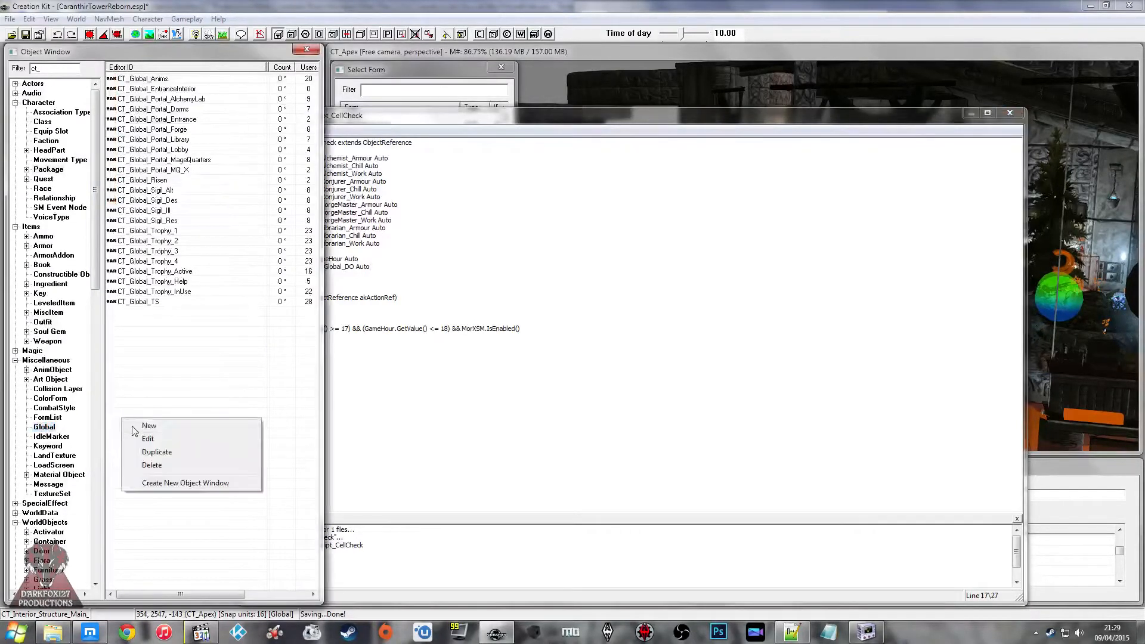
pyautogui.click(133, 427)
pyautogui.write('CT_Global_DO')
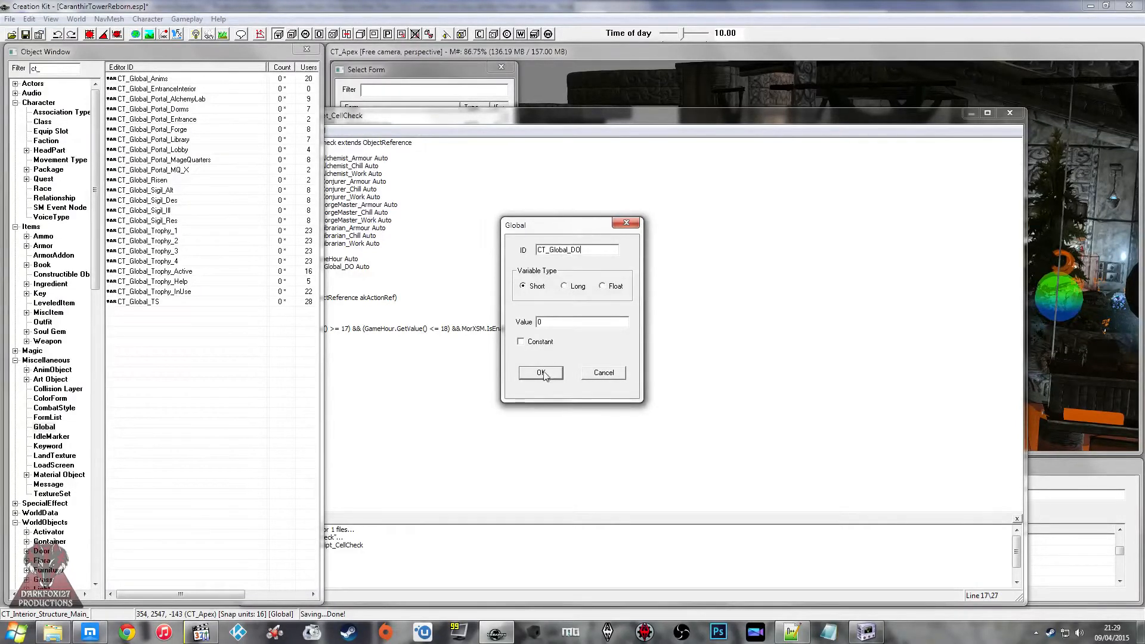
pyautogui.moveTo(563, 323); pyautogui.dragTo(506, 325)
pyautogui.click(543, 374)
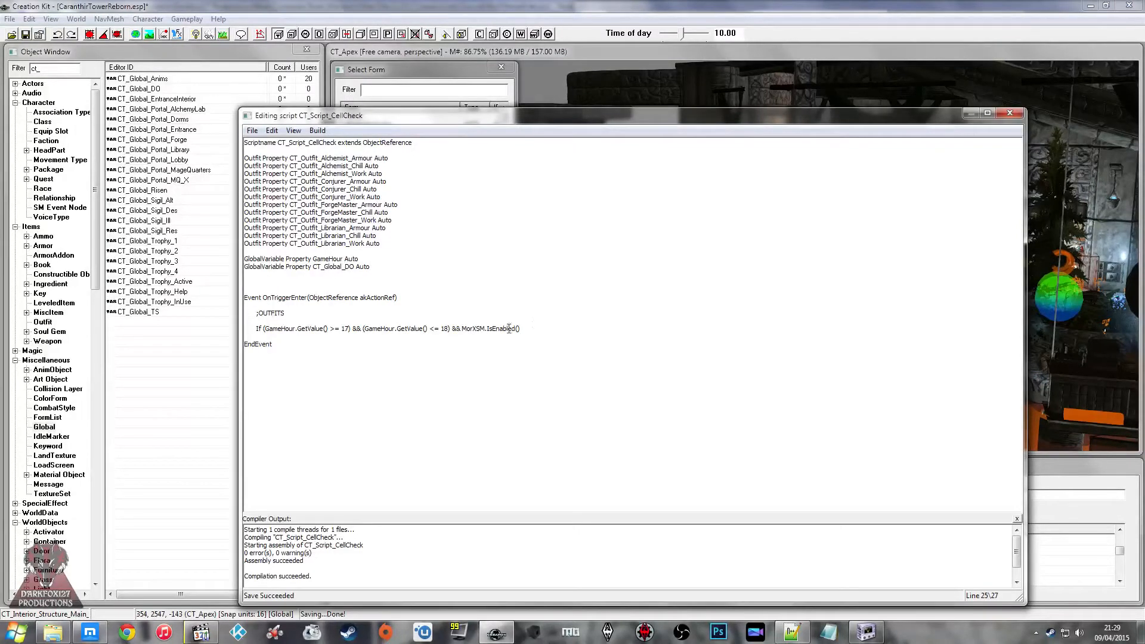
# Step: Replace "MorXSM.IsEnabled()" in the If condition with "(CT_Global_DO.GetValue() == 1)"
pyautogui.moveTo(520, 328); pyautogui.dragTo(463, 329)
pyautogui.write('(CT_Global')
pyautogui.write('D')
pyautogui.write('GetValue() == 1')
# Step: Open CT_Package_Arkvon_Work from the package list, inspect its settings and close it without changes
pyautogui.click(48, 169)
pyautogui.click(173, 140)
pyautogui.click(170, 110)
pyautogui.click(166, 100)
pyautogui.doubleClick(167, 90)
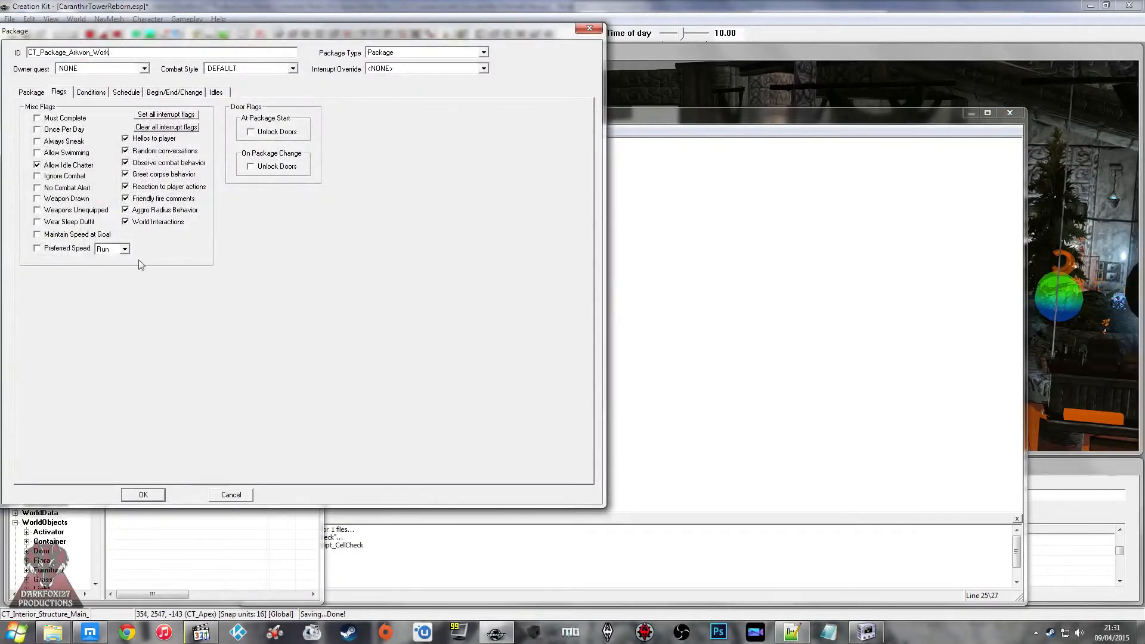
pyautogui.click(231, 494)
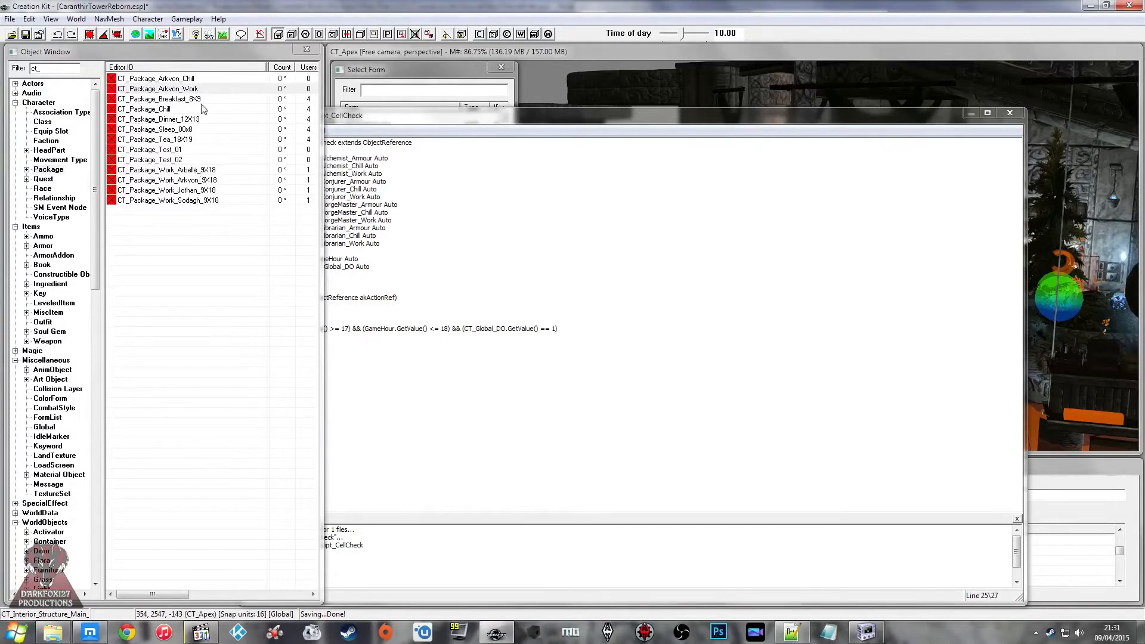
# Step: Delete the unused packages CT_Package_Arkvon_Work and CT_Package_Arkvon_Chill
pyautogui.click(206, 88)
pyautogui.press('Delete')
pyautogui.press('Return')
pyautogui.click(295, 80)
pyautogui.press('Delete')
pyautogui.press('Return')
# Step: Delete the test packages CT_Package_Test_01 and CT_Package_Test_02
pyautogui.click(264, 172)
pyautogui.click(272, 149)
pyautogui.click(255, 160)
pyautogui.click(236, 153)
pyautogui.keyDown('shift'); pyautogui.click(239, 160); pyautogui.keyUp('shift')
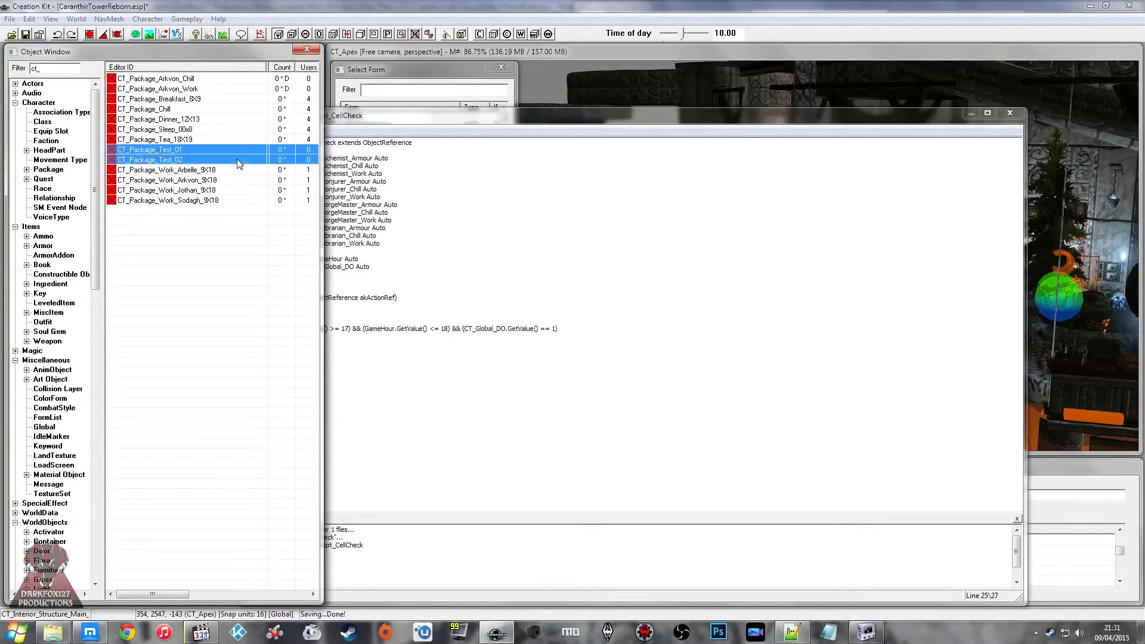
pyautogui.press('Delete')
pyautogui.press('Return')
pyautogui.press('Return')
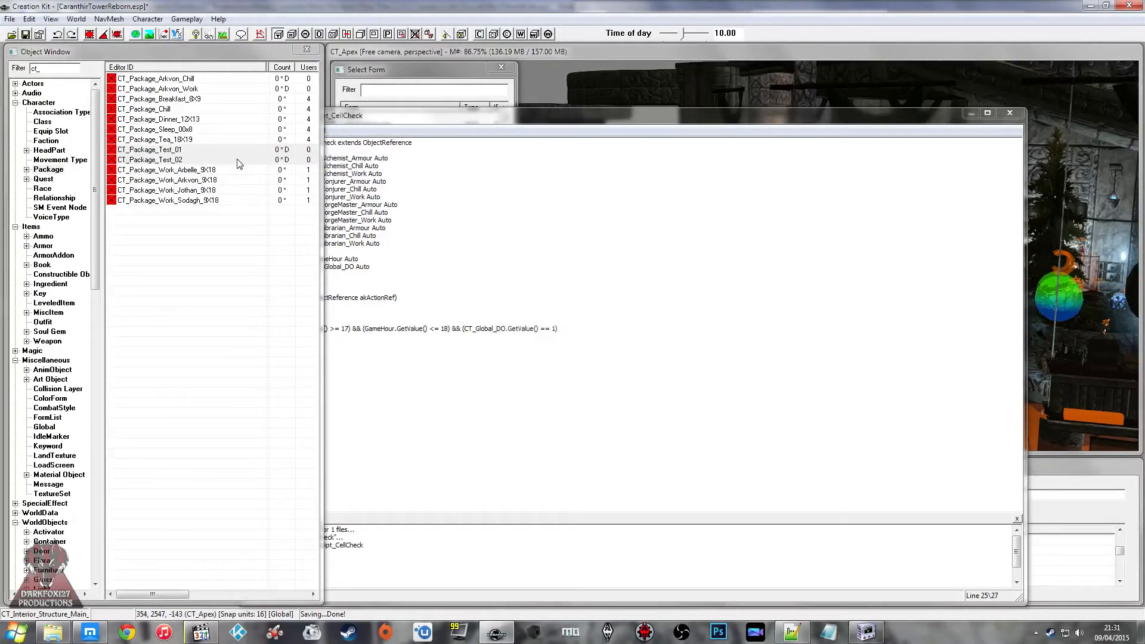
# Step: Go through the remaining meal, sleep and work packages and open CT_Package_Work_Arbelle_9X18 for inspection
pyautogui.click(253, 130)
pyautogui.click(220, 121)
pyautogui.click(219, 112)
pyautogui.click(218, 118)
pyautogui.click(214, 129)
pyautogui.click(214, 139)
pyautogui.click(215, 153)
pyautogui.click(209, 181)
pyautogui.click(207, 171)
pyautogui.click(210, 182)
pyautogui.doubleClick(208, 171)
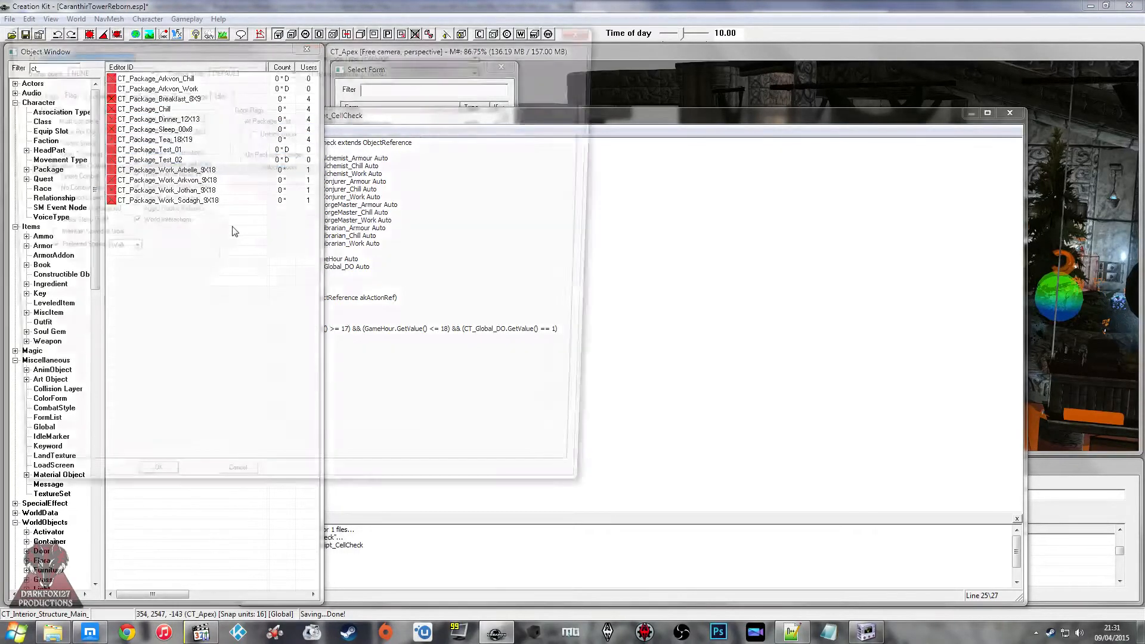
# Step: Close the inspected package, set the If condition's lower GameHour limit to 9 and start an indented line beneath it
pyautogui.click(229, 495)
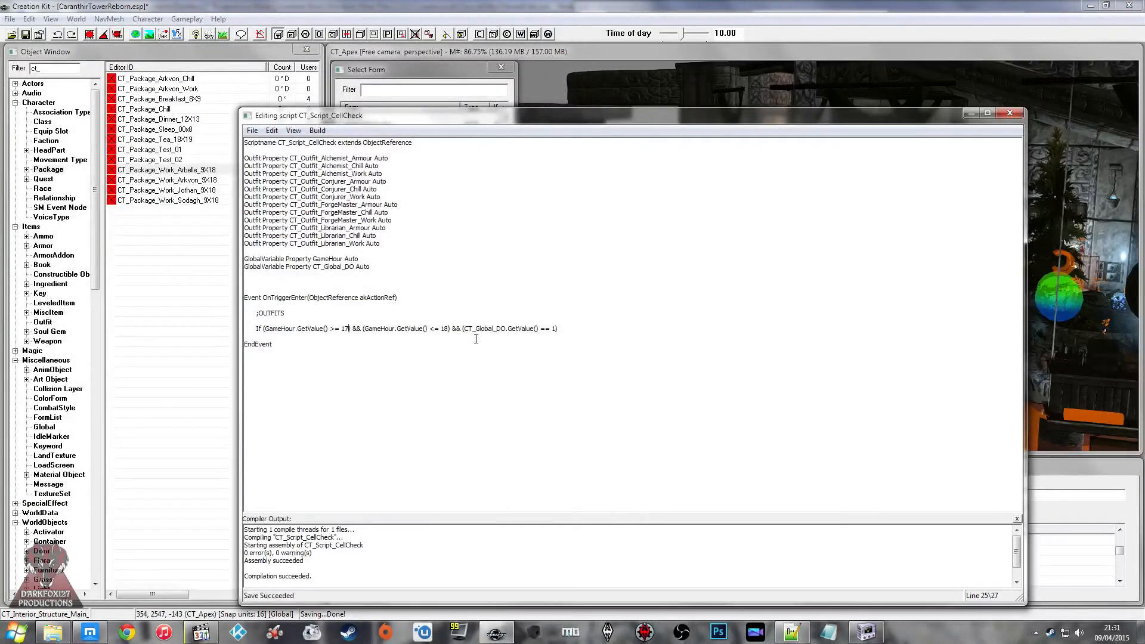
pyautogui.press('BackSpace')
pyautogui.press('BackSpace')
pyautogui.write('9')
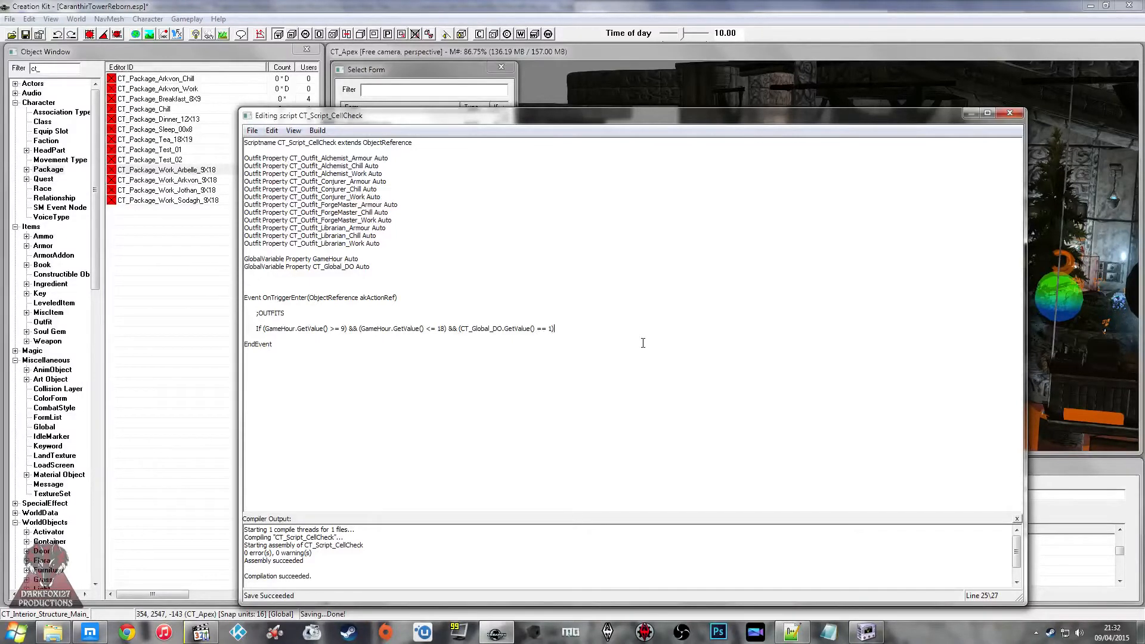
pyautogui.press('Return')
pyautogui.press('Tab')
# Step: Declare an auto ObjectReference property named CT_Ref_Actor_Arkvon above the outfit properties
pyautogui.click(385, 151)
pyautogui.press('Return')
pyautogui.write('Actor')
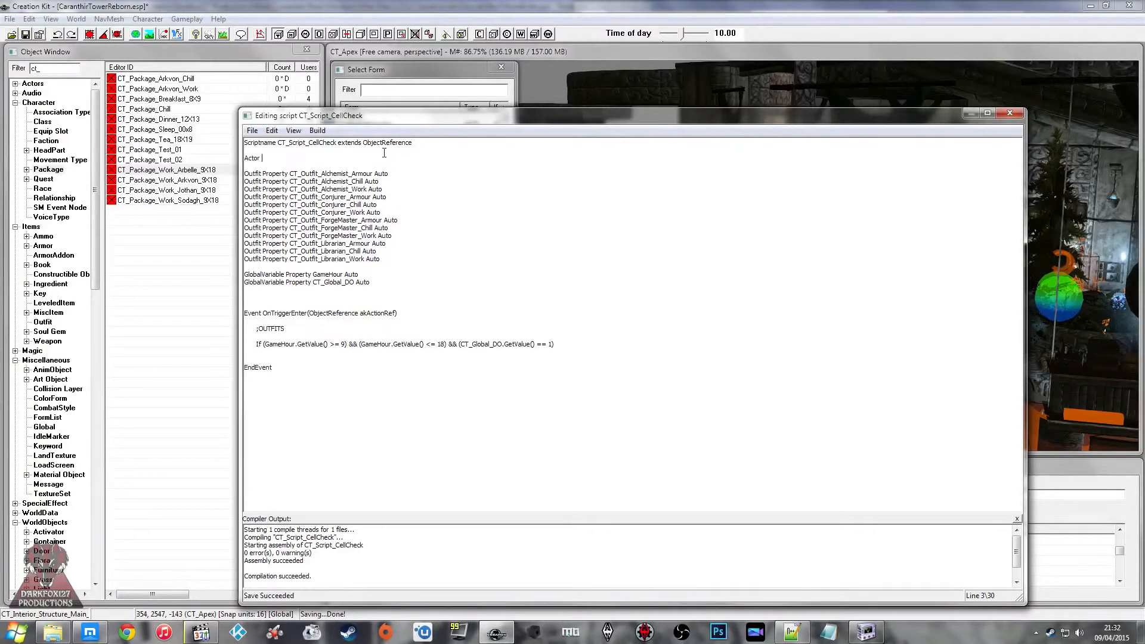
pyautogui.press('BackSpace')
pyautogui.press('BackSpace')
pyautogui.press('BackSpace')
pyautogui.press('BackSpace')
pyautogui.press('BackSpace')
pyautogui.write('ObjectReference Property CT_Ref_Actor_Arkvon Auto')
# Step: Duplicate the CT_Ref_Actor_Arkvon property line and rename the copy CT_Ref_Actor_Arbelle
pyautogui.moveTo(406, 158); pyautogui.dragTo(230, 160)
pyautogui.hotkey('ctrl', 'c')
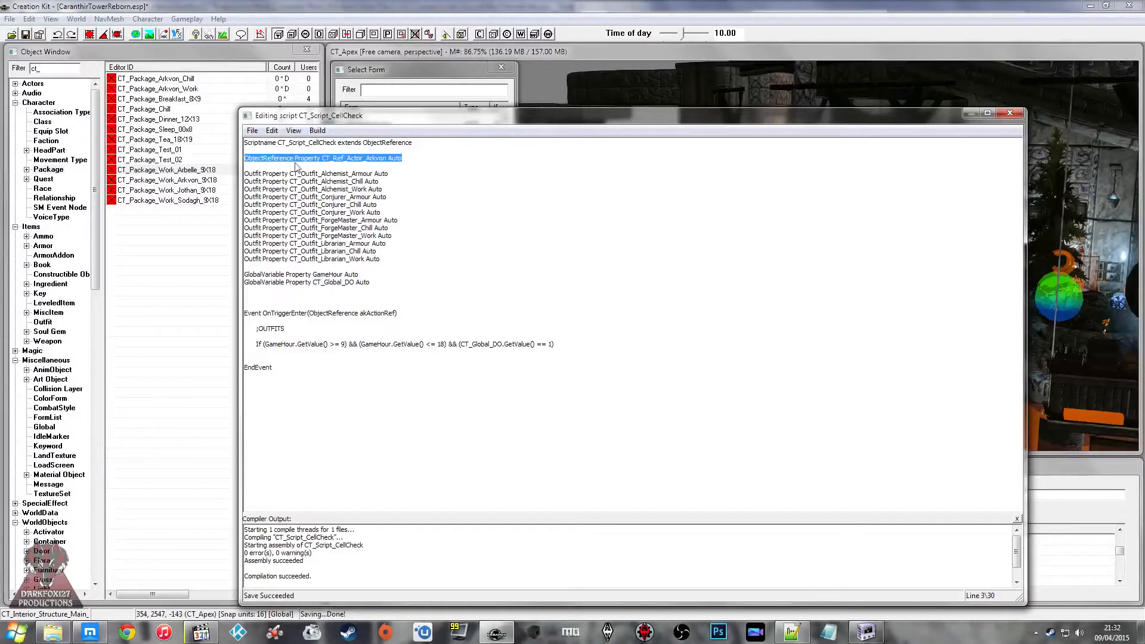
pyautogui.click(424, 152)
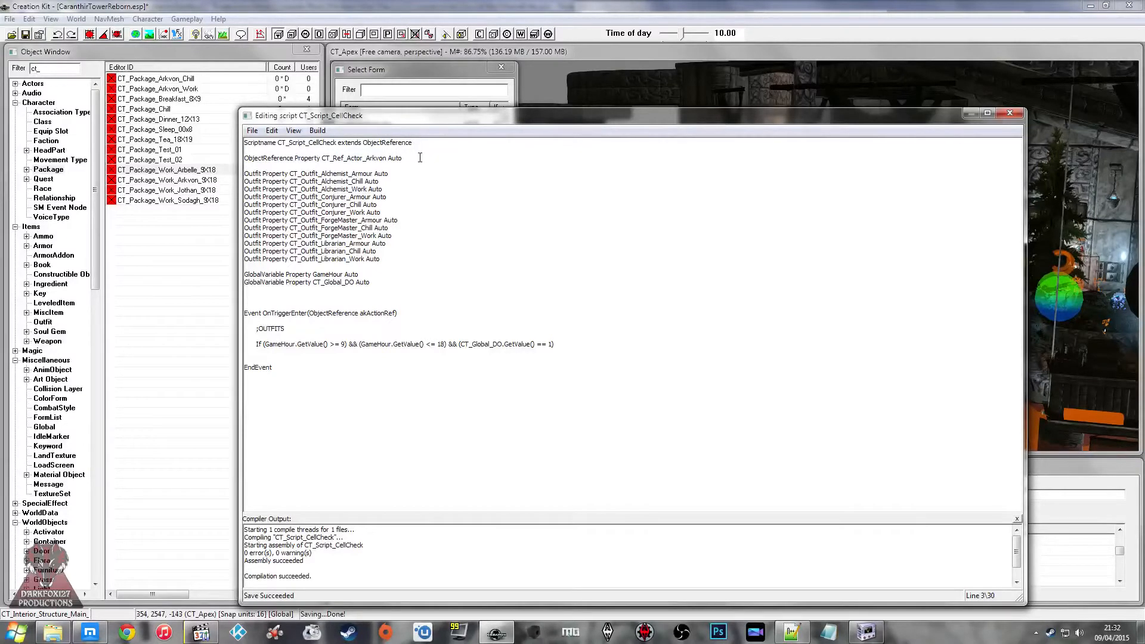
pyautogui.press('Return')
pyautogui.hotkey('ctrl', 'v')
pyautogui.press('BackSpace')
pyautogui.press('BackSpace')
pyautogui.press('BackSpace')
pyautogui.press('BackSpace')
pyautogui.press('BackSpace')
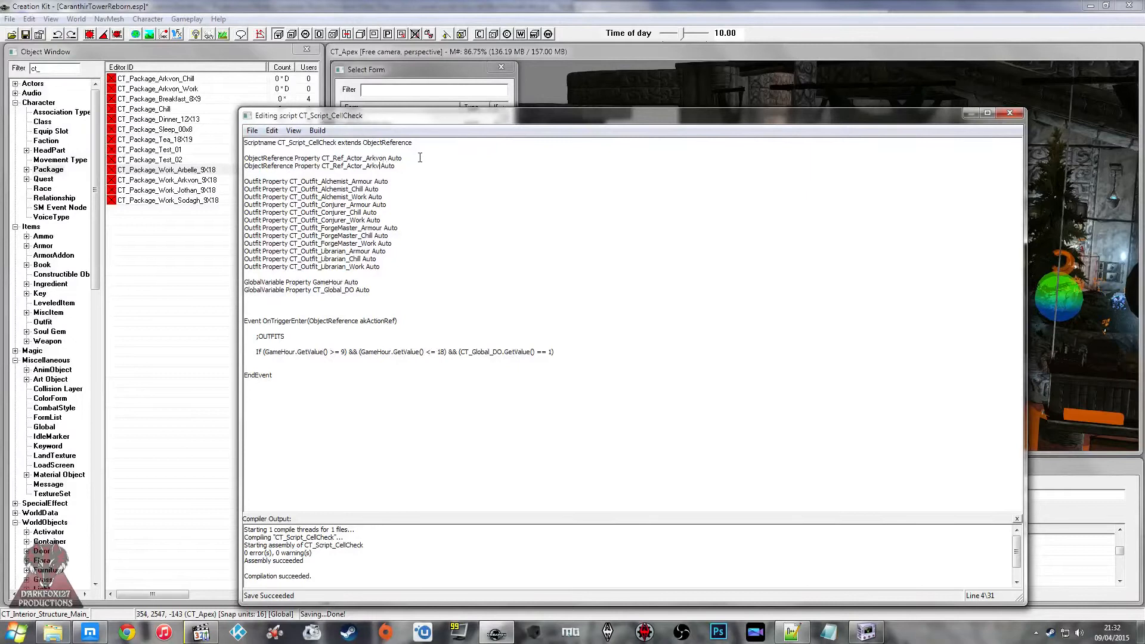
pyautogui.write('rbelle')
# Step: Add another copy of the actor reference property below Arbelle's and name it CT_Ref_Actor_Jothan
pyautogui.press('Down')
pyautogui.press('Return')
pyautogui.hotkey('ctrl', 'v')
pyautogui.press('BackSpace')
pyautogui.press('BackSpace')
pyautogui.press('BackSpace')
pyautogui.press('BackSpace')
pyautogui.press('BackSpace')
pyautogui.press('BackSpace')
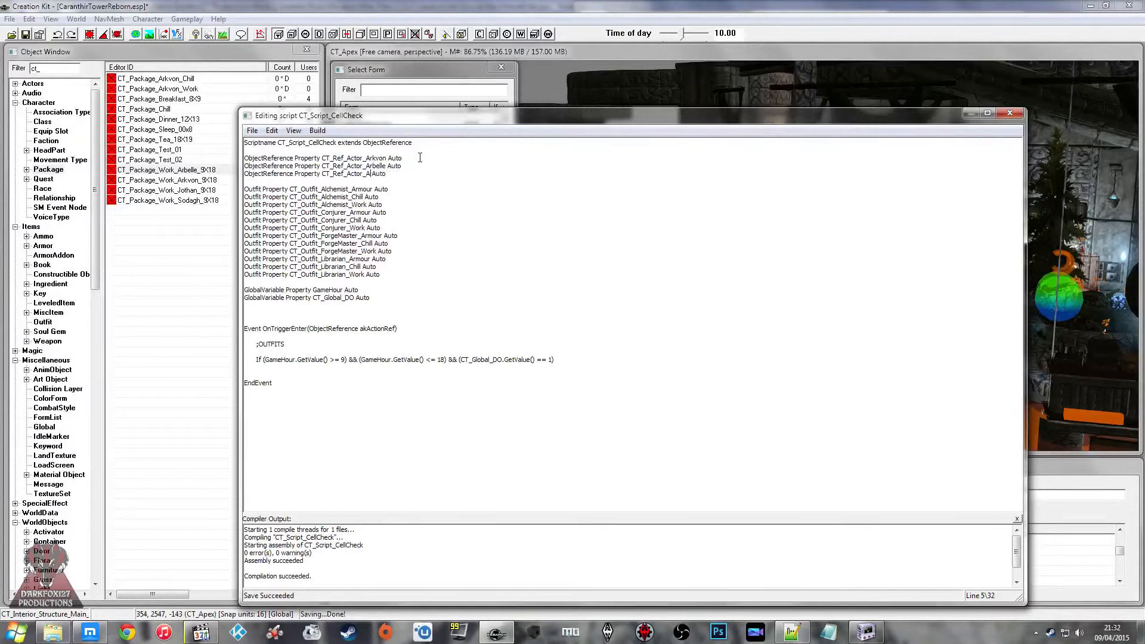
pyautogui.write('Jothan')
# Step: Add a fourth copy of the actor reference property and name it CT_Ref_Actor_Sodagh
pyautogui.press('Return')
pyautogui.hotkey('ctrl', 'v')
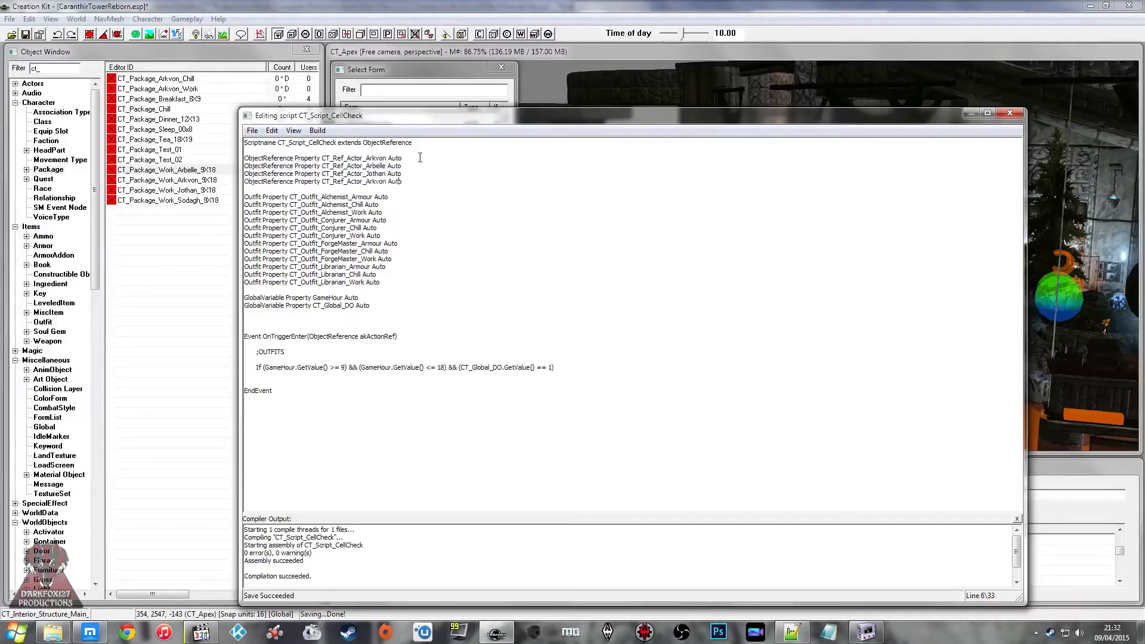
pyautogui.press('BackSpace')
pyautogui.press('BackSpace')
pyautogui.press('BackSpace')
pyautogui.press('BackSpace')
pyautogui.press('BackSpace')
pyautogui.press('BackSpace')
pyautogui.write('Sodagh')
# Step: Insert two blank lines between the Scriptname line and the ObjectReference properties
pyautogui.press('Down')
pyautogui.press('Return')
pyautogui.press('Return')
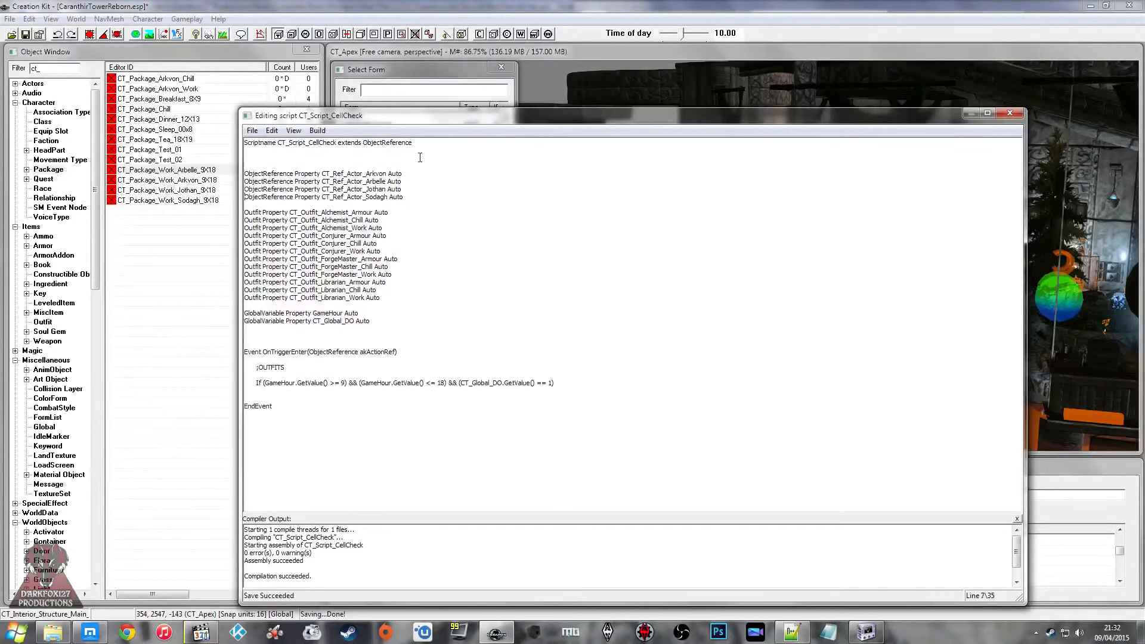
pyautogui.press('Down')
pyautogui.press('Down')
pyautogui.press('Down')
pyautogui.press('Down')
pyautogui.press('Down')
pyautogui.press('Down')
pyautogui.press('Down')
pyautogui.press('Down')
pyautogui.press('Down')
pyautogui.press('Down')
pyautogui.press('Down')
pyautogui.press('Down')
pyautogui.press('Down')
pyautogui.press('Down')
pyautogui.press('Down')
pyautogui.press('Down')
pyautogui.press('Down')
# Step: Copy the CT_Ref_Actor_Arkvon name into the If block and start a SetOutfit call on it
pyautogui.moveTo(323, 173); pyautogui.dragTo(384, 172)
pyautogui.hotkey('ctrl', 'c')
pyautogui.click(283, 390)
pyautogui.hotkey('ctrl', 'v')
pyautogui.write('n.SetOutfit')
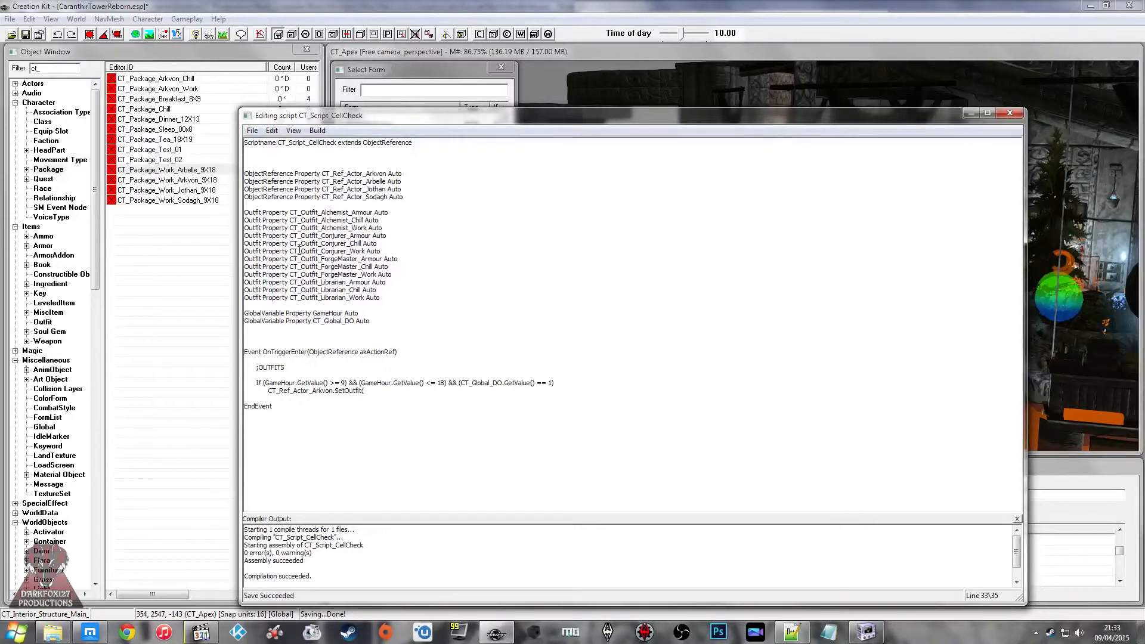
# Step: Complete Arkvon's SetOutfit call with CT_Outfit_Librarian_Work copied from the properties and begin an indented line below it
pyautogui.click(289, 297)
pyautogui.moveTo(290, 297); pyautogui.dragTo(364, 298)
pyautogui.hotkey('ctrl', 'c')
pyautogui.click(384, 391)
pyautogui.hotkey('ctrl', 'v')
pyautogui.press('Return')
pyautogui.press('Tab')
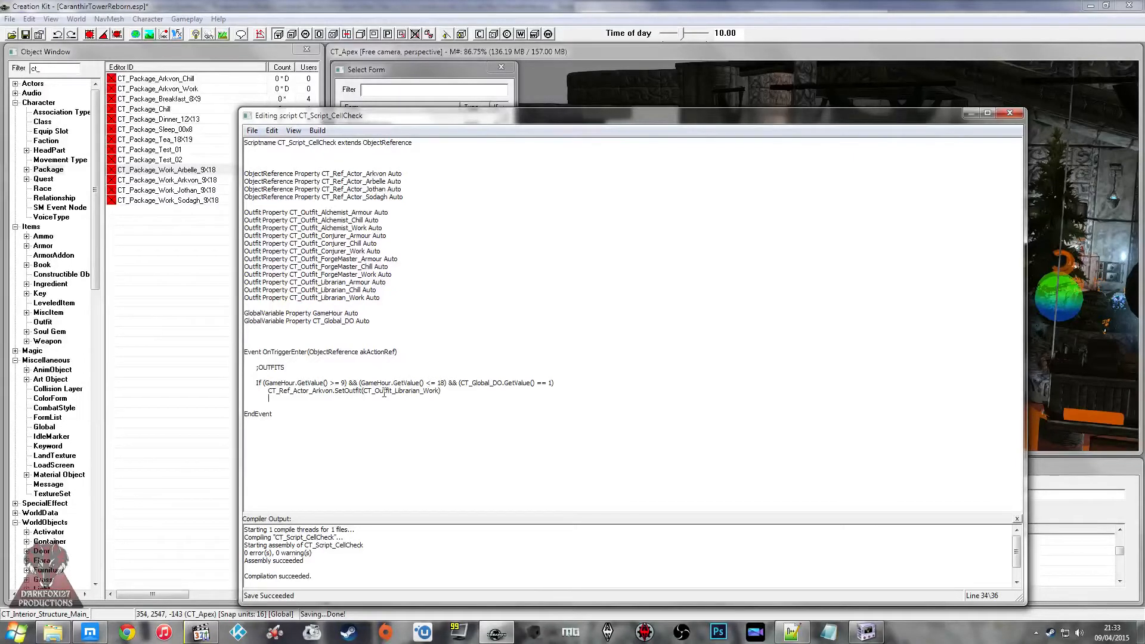
# Step: Write the line CT_Ref_Actor_Arbelle.SetOutfit(CT_Outfit_Alchemist_Work) in the If block
pyautogui.write('CT_Ref_Actor_Arb')
pyautogui.write('elle.SAetOutfit')
pyautogui.press('BackSpace')
pyautogui.press('Right')
pyautogui.press('Right')
pyautogui.press('Right')
pyautogui.write('CT_Outfit_Alchemist_Work')
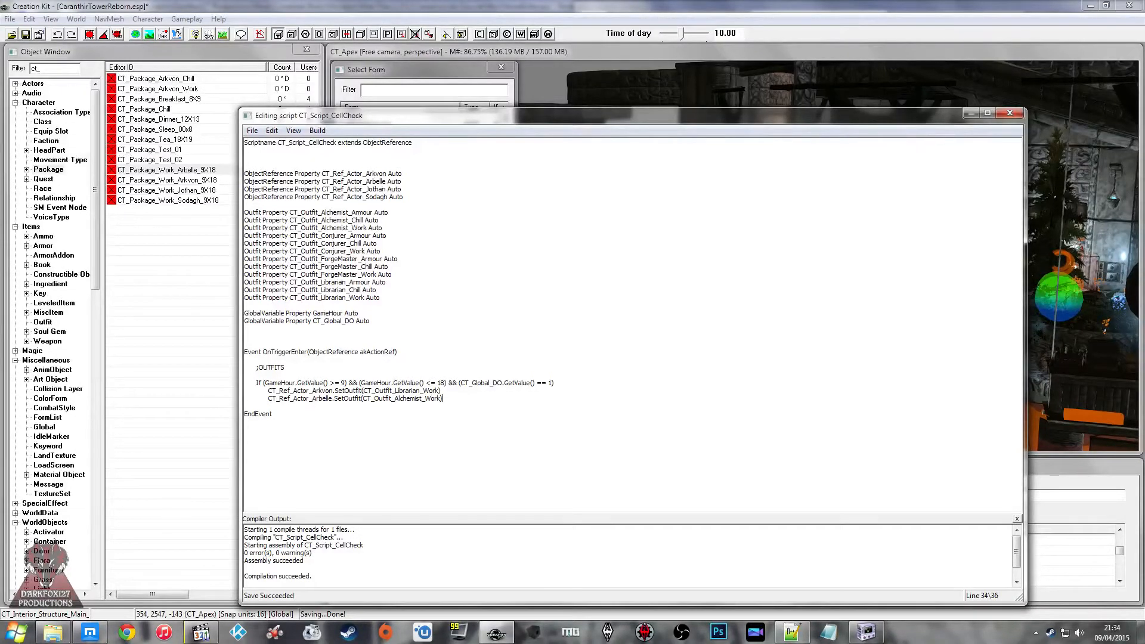
# Step: Write CT_Ref_Actor_Jothan.SetOutfit(CT_Outfit_Conjurer_Work) on the line below Arbelle's call
pyautogui.press('Return')
pyautogui.write('CT_Ref_Actor_')
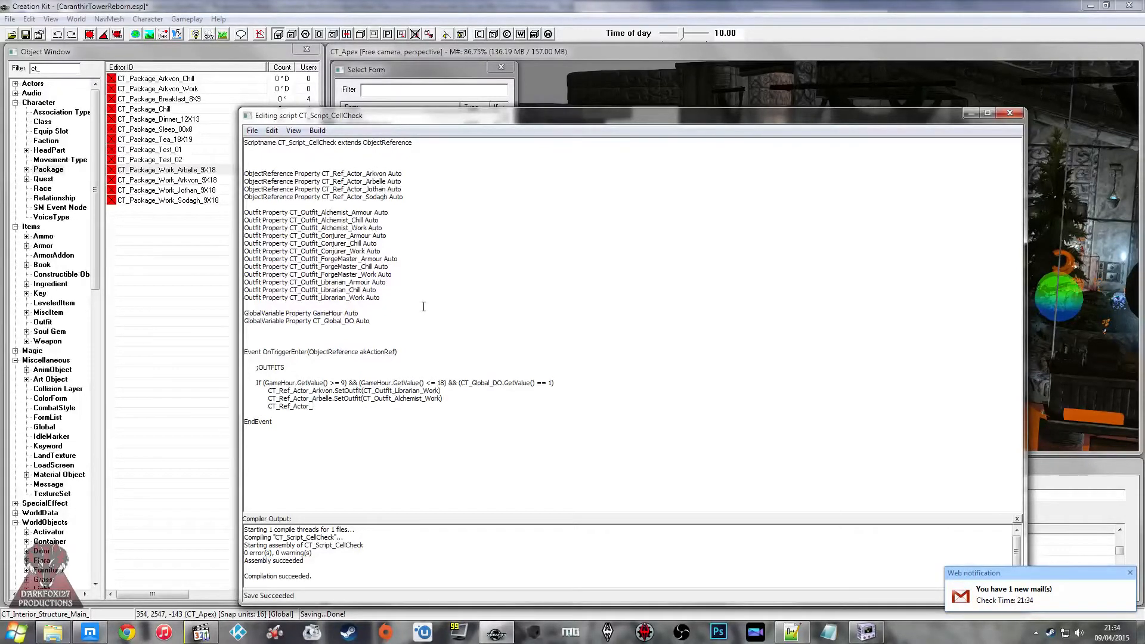
pyautogui.write('Jothan.SetOutfit')
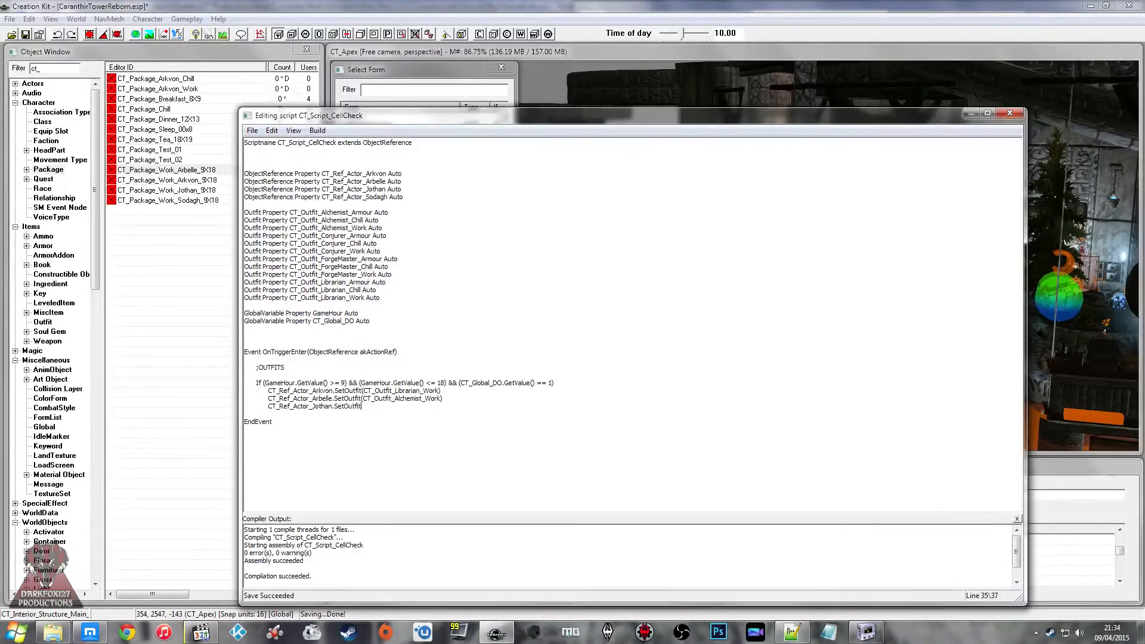
pyautogui.write('(CT_Outfit_Conjurer_Work)')
# Step: Write CT_Ref_Actor_Sodagh.SetOutfit(CT_Outfit_ForgeMaster_Work) as the fourth call in the If block
pyautogui.press('Return')
pyautogui.write('CTR')
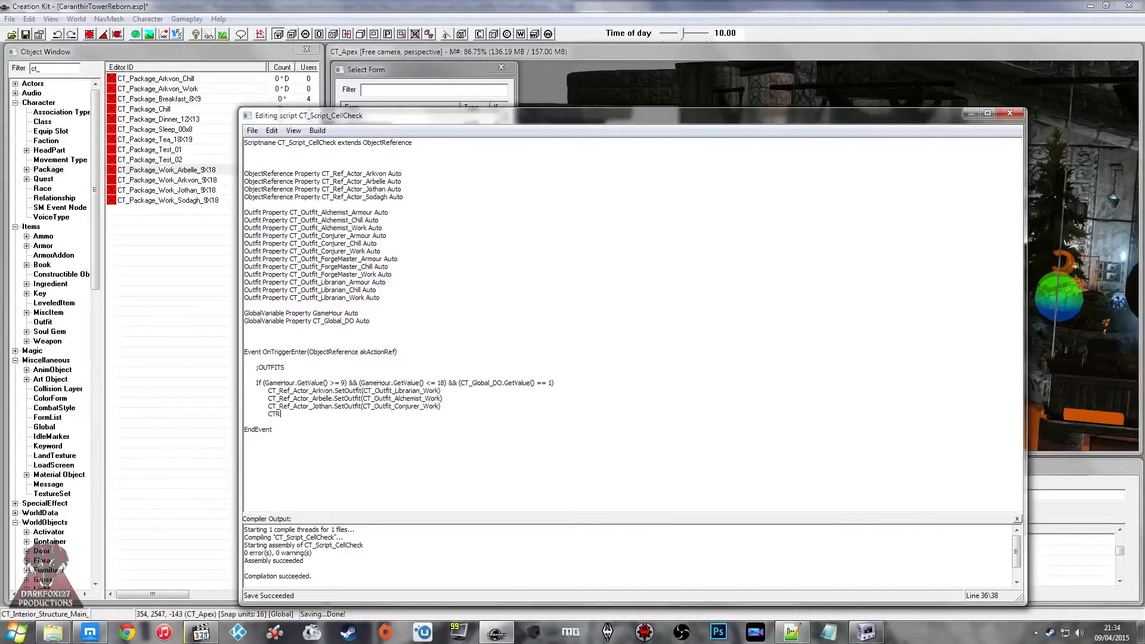
pyautogui.press('BackSpace')
pyautogui.press('BackSpace')
pyautogui.write('_Ref_Actor_Sodaghg.')
pyautogui.press('BackSpace')
pyautogui.write('SetOutfit(CT_Outfit')
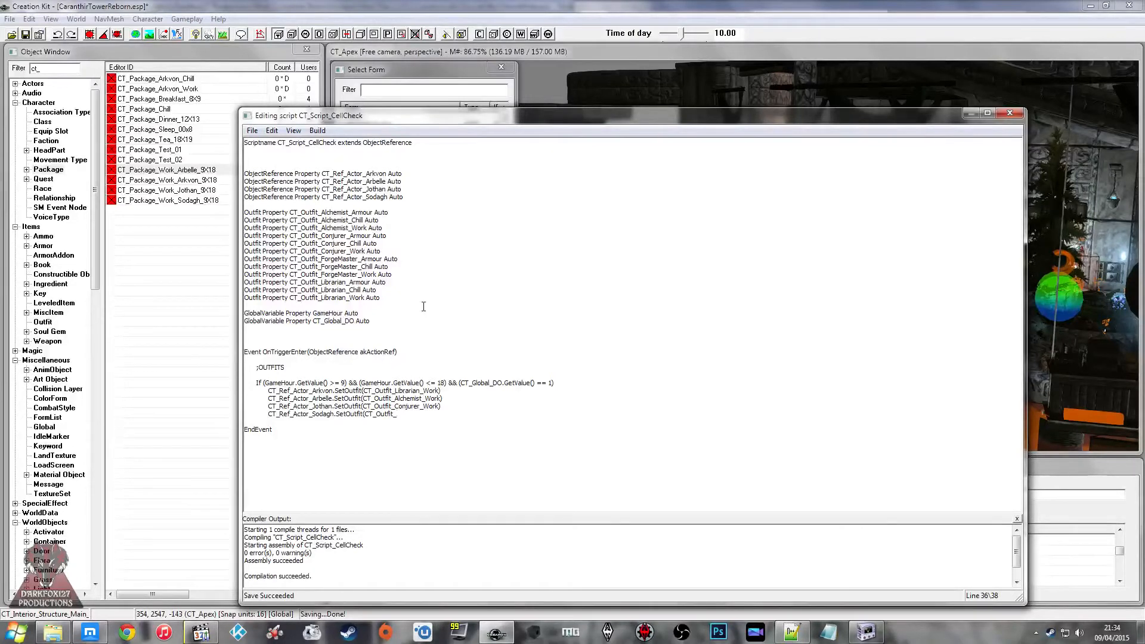
pyautogui.write('_ForgeMaster_Work')
# Step: Add an Else branch containing a copy of the four SetOutfit lines and close the block with EndIf
pyautogui.press('Return')
pyautogui.write('Else')
pyautogui.press('Return')
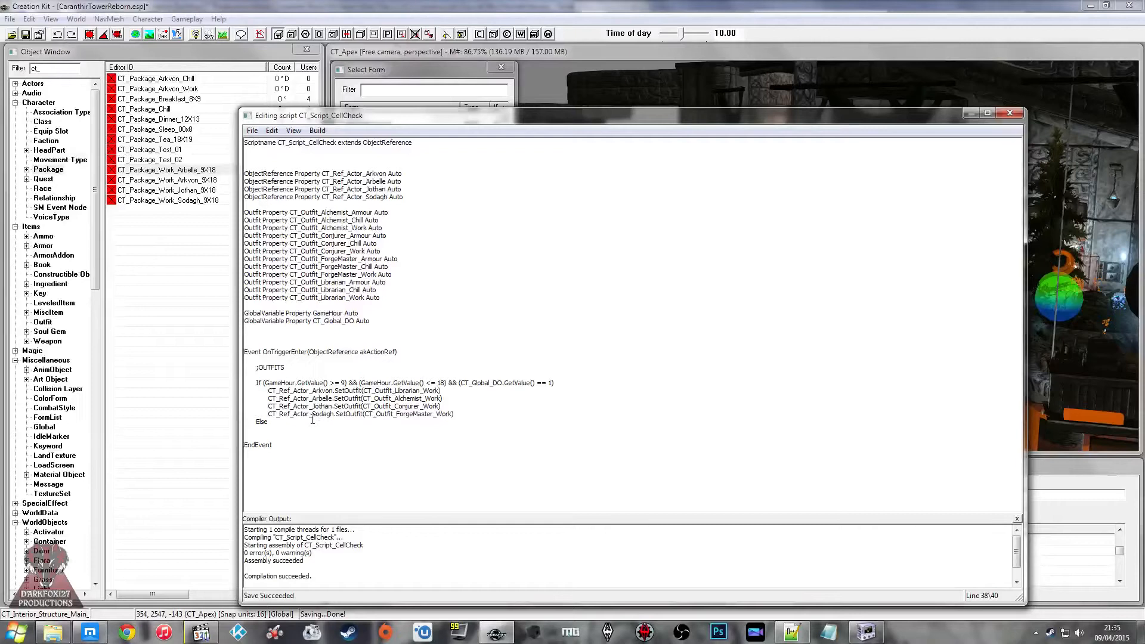
pyautogui.moveTo(465, 413); pyautogui.dragTo(269, 391)
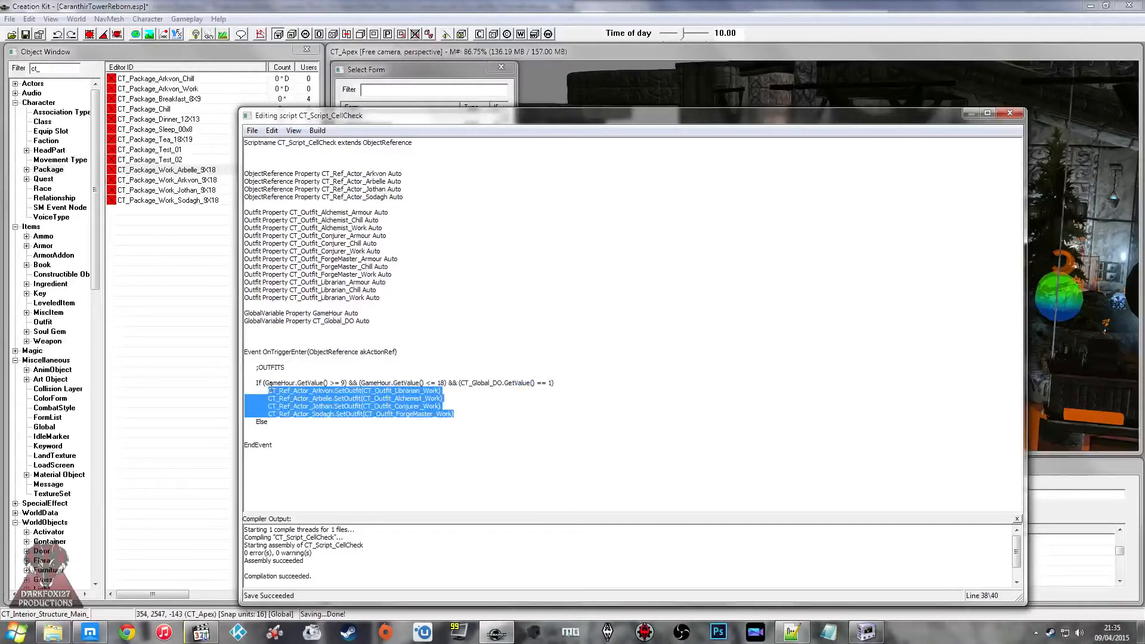
pyautogui.click(339, 429)
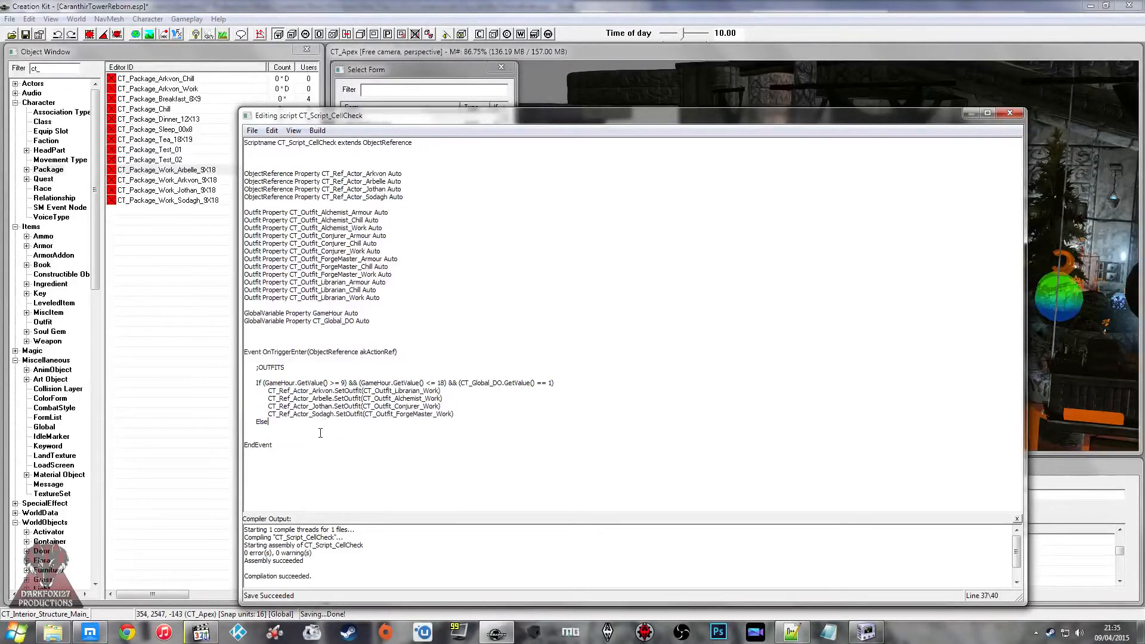
pyautogui.hotkey('ctrl', 'v')
pyautogui.press('Return')
pyautogui.write('EndIdf')
pyautogui.press('BackSpace')
pyautogui.write('f')
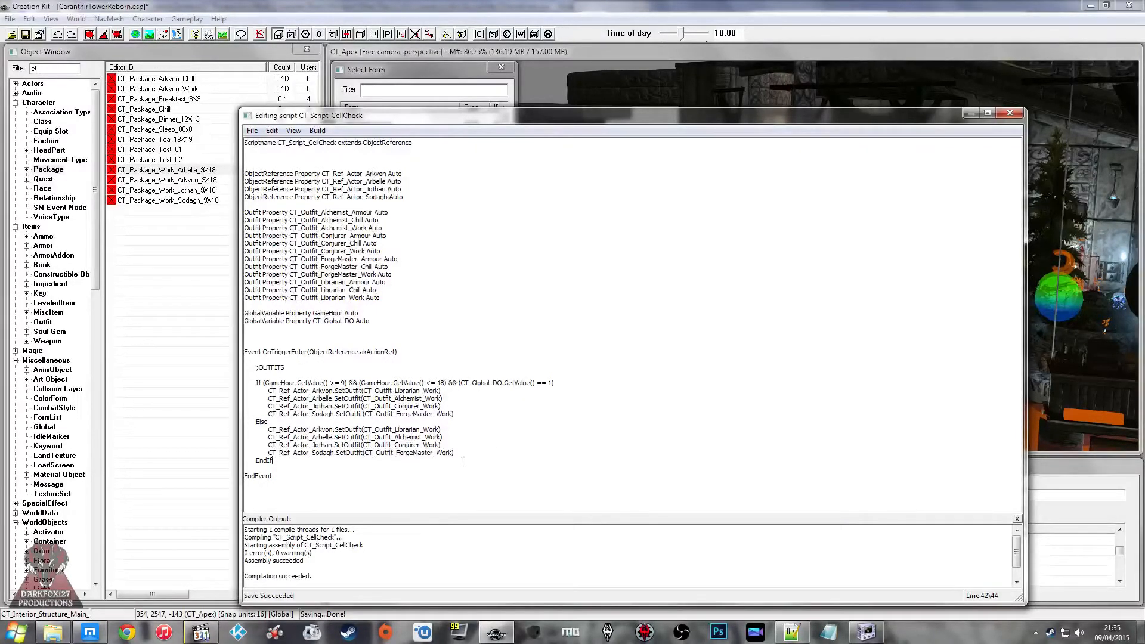
# Step: Change Work to Chill in the four outfit names of the Else branch and try to save the script
pyautogui.press('BackSpace')
pyautogui.press('BackSpace')
pyautogui.press('BackSpace')
pyautogui.press('BackSpace')
pyautogui.press('BackSpace')
pyautogui.write('Chill')
pyautogui.doubleClick(433, 437)
pyautogui.hotkey('ctrl', 'v')
pyautogui.doubleClick(432, 445)
pyautogui.hotkey('ctrl', 'v')
pyautogui.doubleClick(433, 429)
pyautogui.hotkey('ctrl', 'v')
pyautogui.hotkey('ctrl', 's')
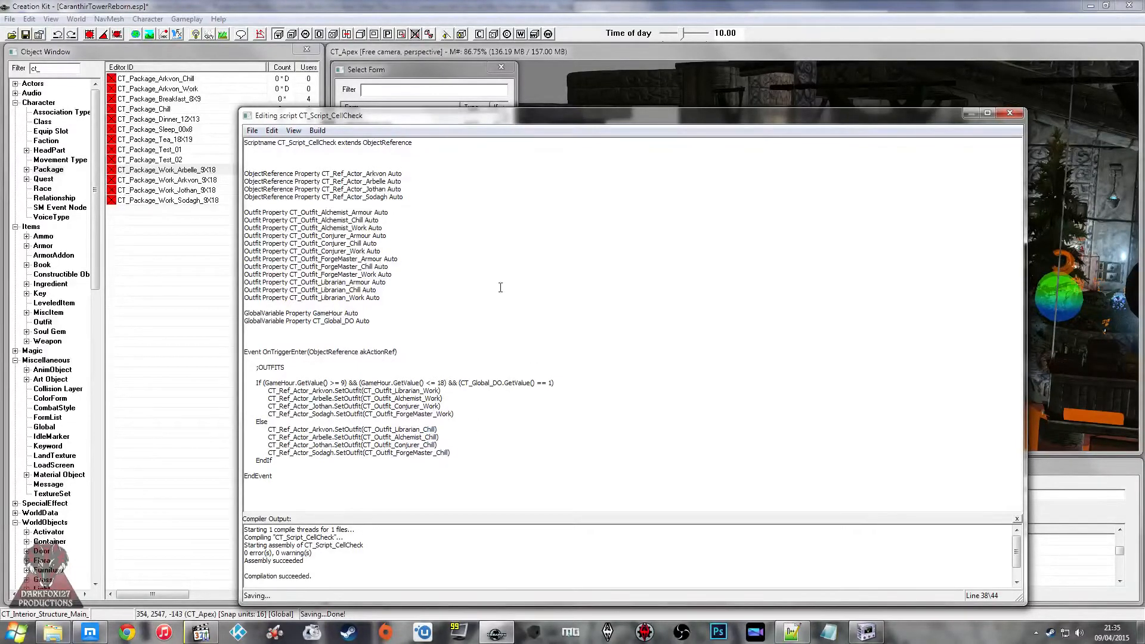
pyautogui.click(649, 356)
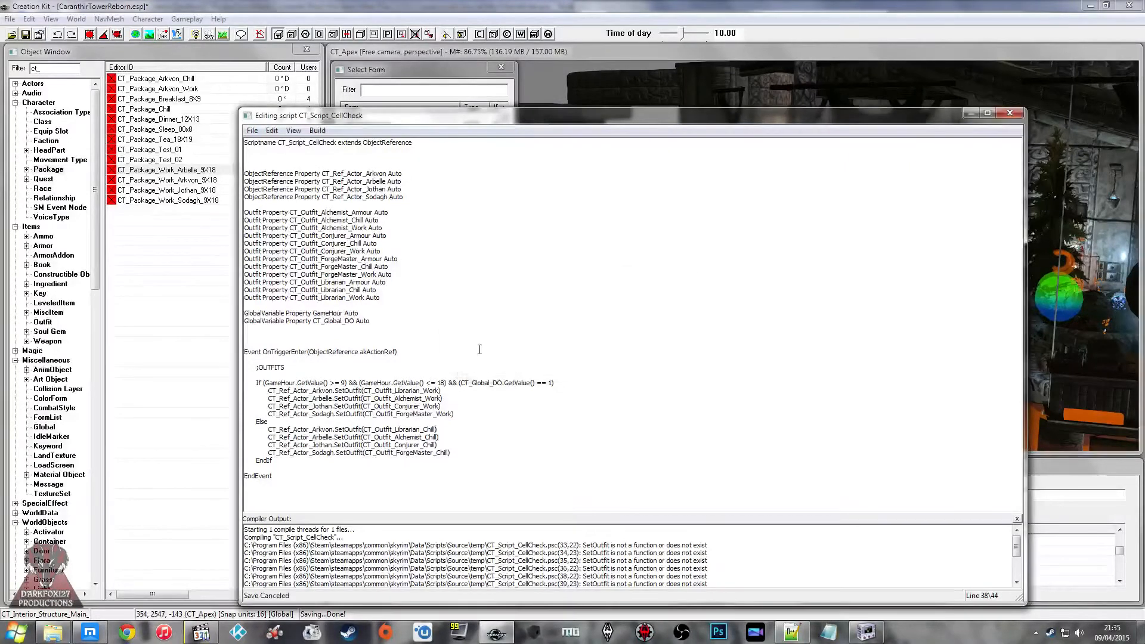
pyautogui.press('Down')
pyautogui.press('Down')
pyautogui.press('Down')
pyautogui.press('Down')
pyautogui.press('Down')
pyautogui.press('Down')
pyautogui.press('Down')
pyautogui.press('Down')
pyautogui.press('Up')
pyautogui.press('Down')
pyautogui.press('Down')
# Step: Switch to Notepad++ and examine how the OUTFITS section of MorSDIActor.psc uses SetOutfit
pyautogui.click(799, 635)
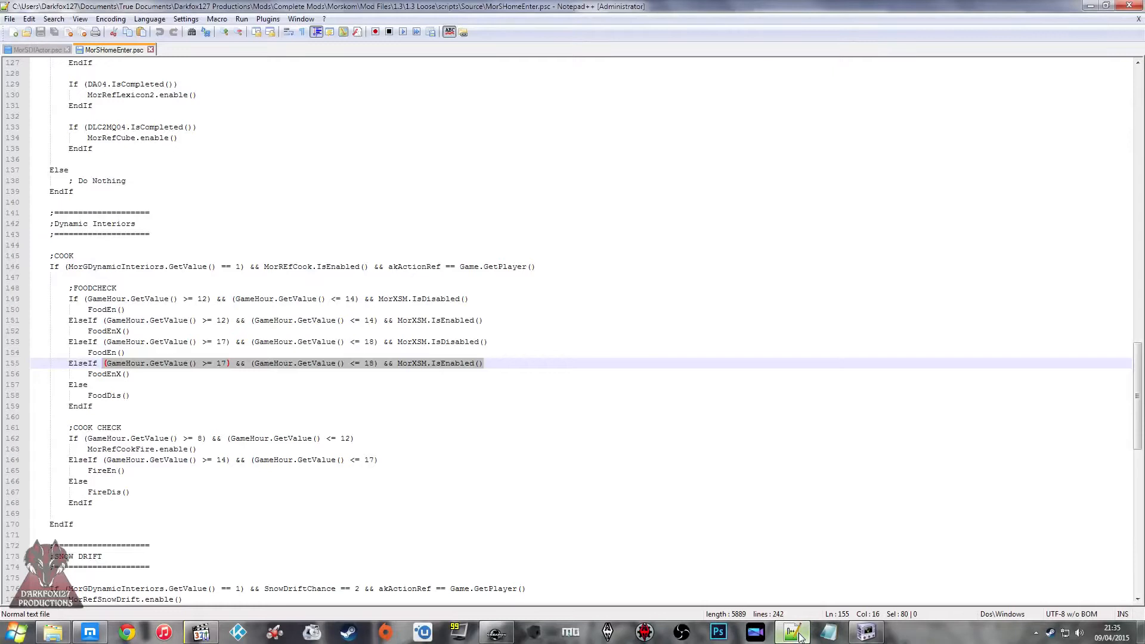
pyautogui.click(35, 49)
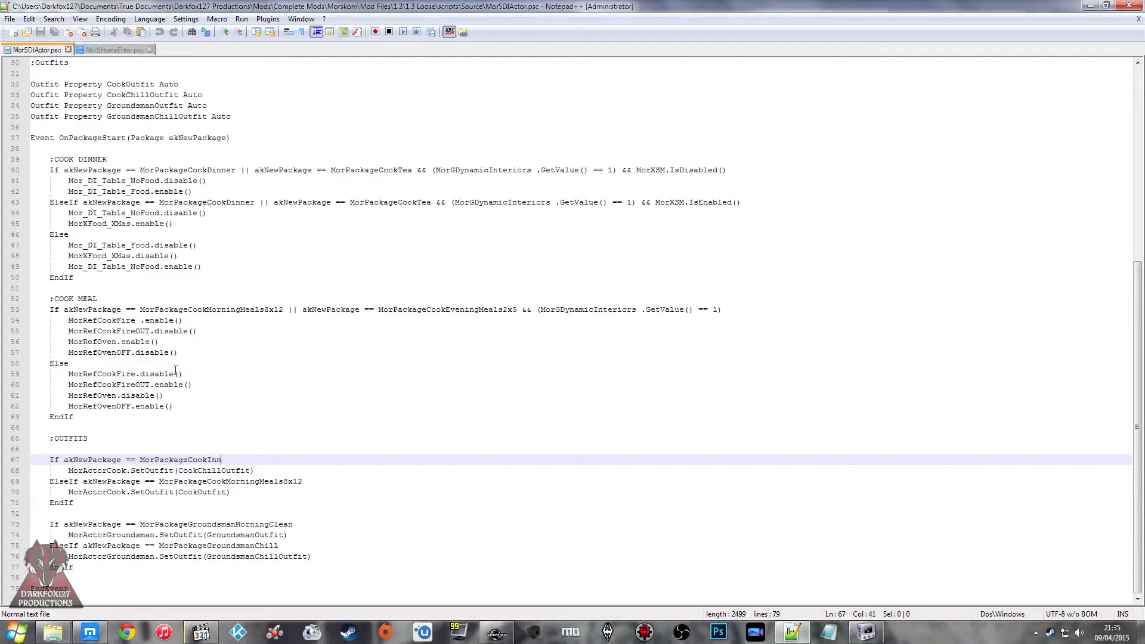
pyautogui.click(254, 474)
pyautogui.click(166, 453)
pyautogui.click(197, 471)
pyautogui.click(156, 459)
pyautogui.click(157, 471)
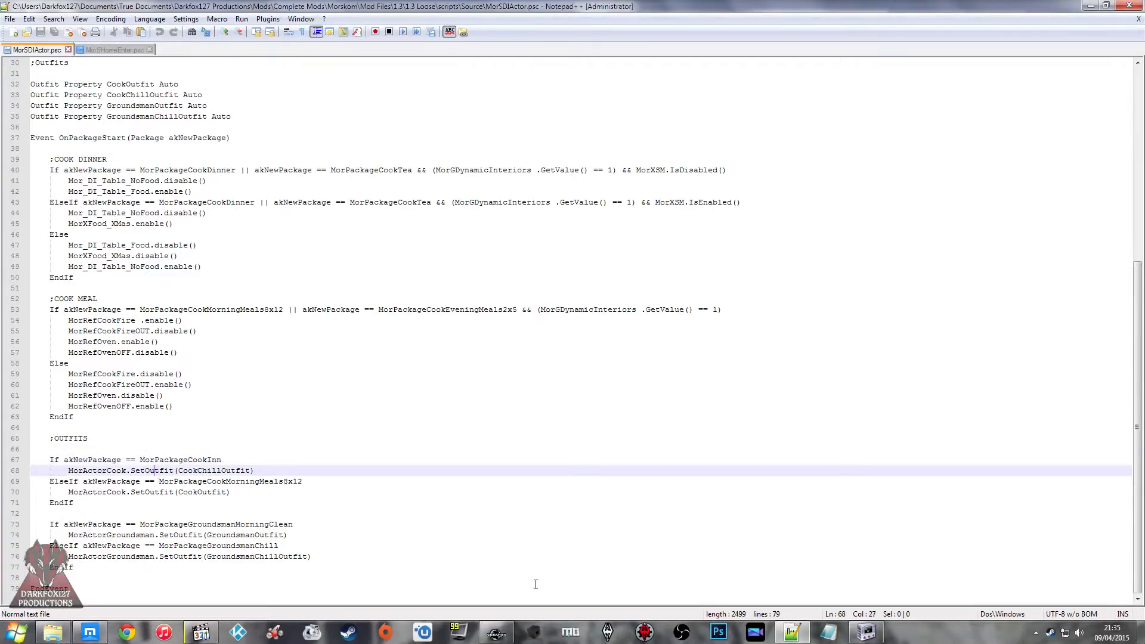
# Step: Switch back to the Creation Kit and list the CT_ actor records in the Object Window
pyautogui.click(496, 632)
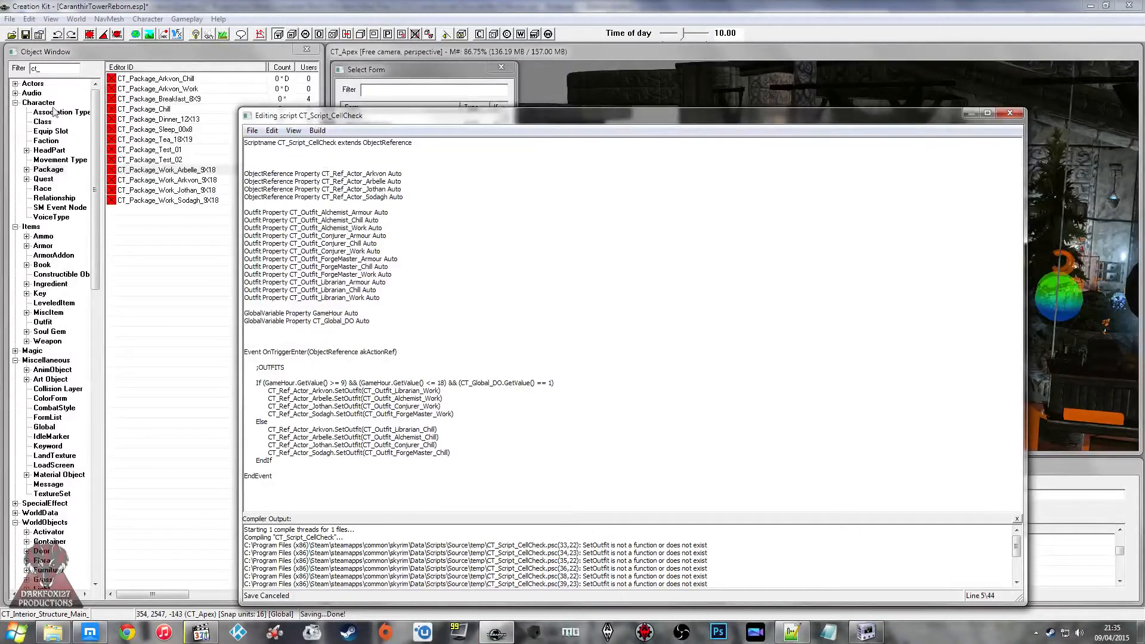
pyautogui.click(15, 84)
pyautogui.click(42, 93)
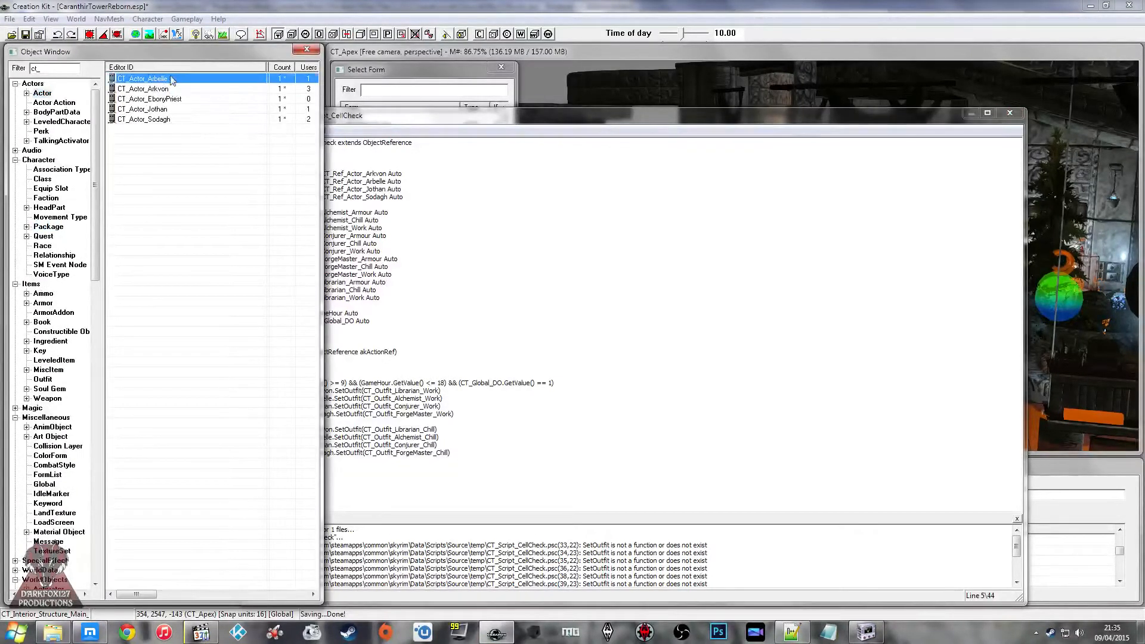
# Step: Remove Ref_ from the actor names in all eight SetOutfit lines so they begin with CT_Actor_
pyautogui.click(547, 209)
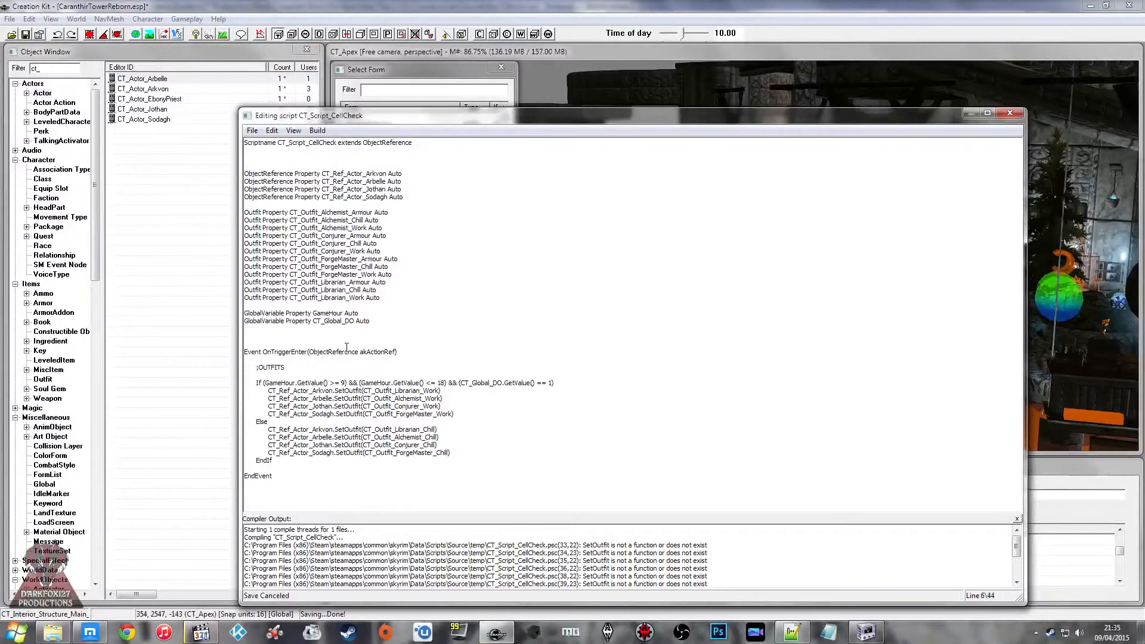
pyautogui.press('BackSpace')
pyautogui.press('BackSpace')
pyautogui.press('BackSpace')
pyautogui.press('BackSpace')
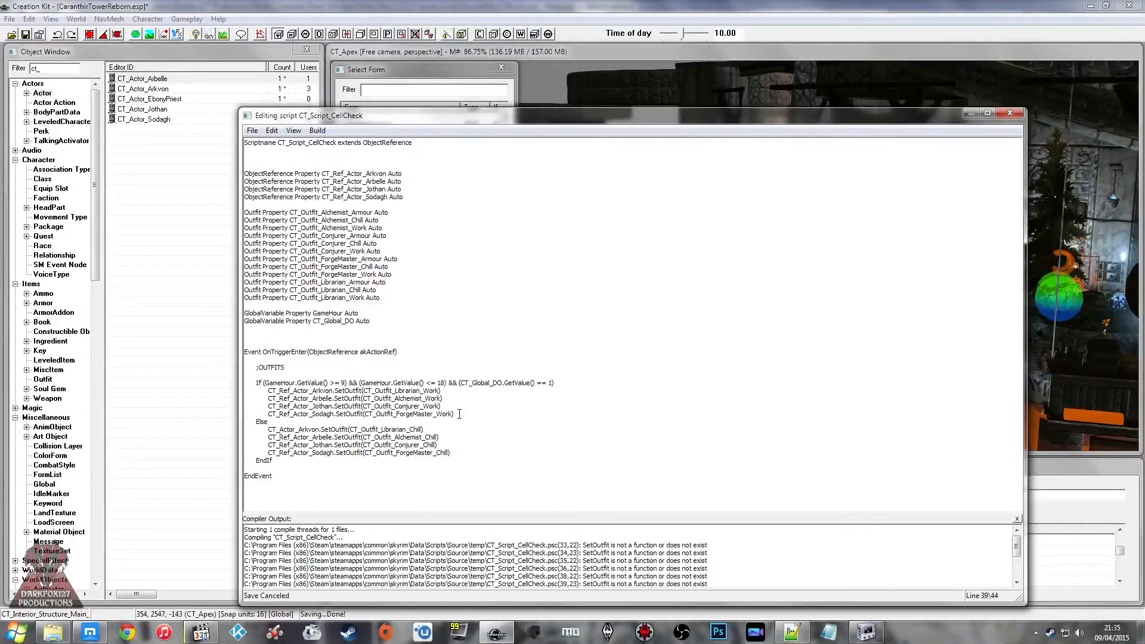
pyautogui.press('BackSpace')
pyautogui.press('BackSpace')
pyautogui.press('BackSpace')
pyautogui.press('BackSpace')
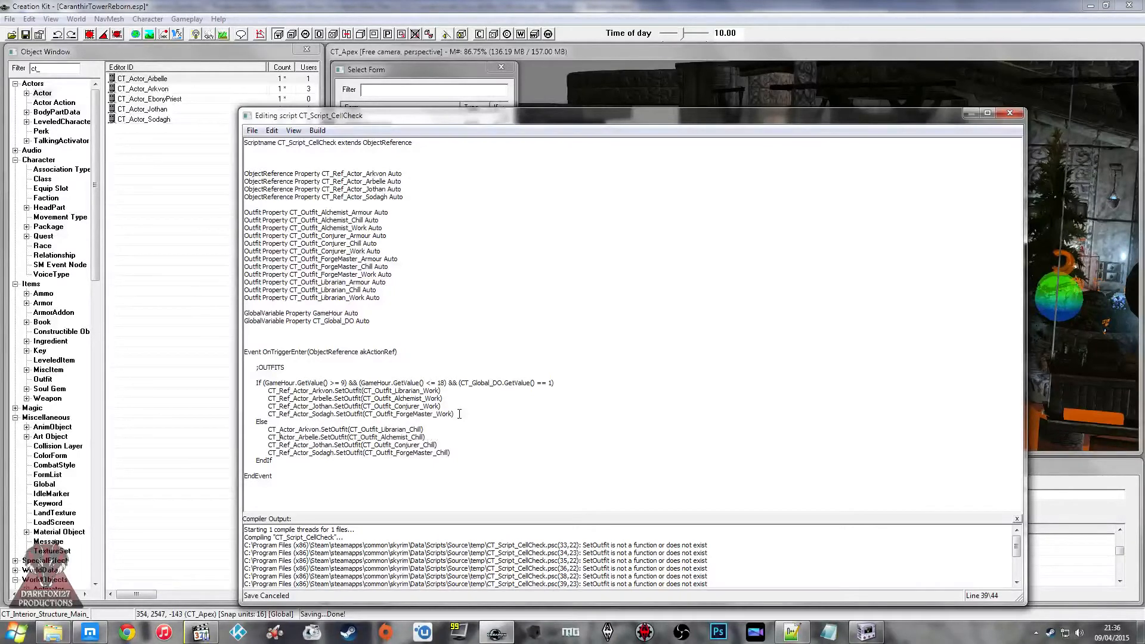
pyautogui.press('Delete')
pyautogui.press('Delete')
pyautogui.press('Delete')
pyautogui.press('Delete')
pyautogui.press('Delete')
pyautogui.press('Delete')
pyautogui.press('Delete')
pyautogui.press('Delete')
pyautogui.press('Delete')
pyautogui.press('Delete')
pyautogui.press('Delete')
pyautogui.press('Delete')
pyautogui.press('Up')
pyautogui.press('Delete')
pyautogui.press('Delete')
pyautogui.press('Delete')
pyautogui.press('Delete')
pyautogui.press('Up')
pyautogui.press('Delete')
pyautogui.press('Delete')
pyautogui.press('Delete')
pyautogui.press('Delete')
pyautogui.press('Up')
# Step: Remove Ref_ from the four ObjectReference property names and try to save the script
pyautogui.press('Delete')
pyautogui.press('Delete')
pyautogui.press('Delete')
pyautogui.press('Delete')
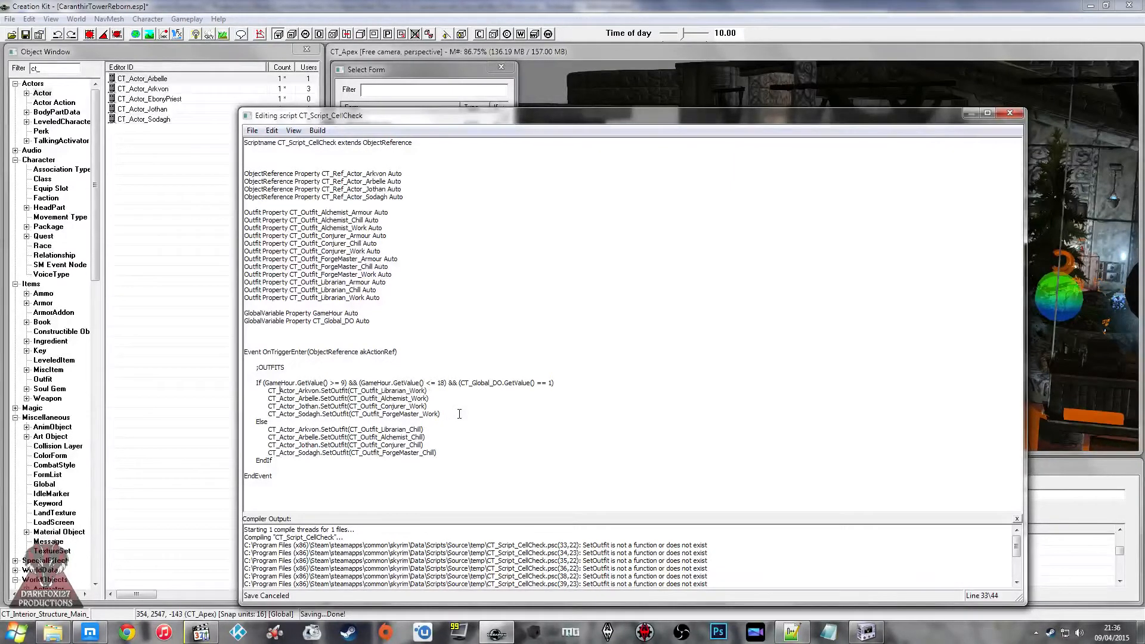
pyautogui.click(318, 197)
pyautogui.press('Delete')
pyautogui.press('Delete')
pyautogui.press('Delete')
pyautogui.press('Delete')
pyautogui.press('Delete')
pyautogui.press('Delete')
pyautogui.press('Delete')
pyautogui.press('Delete')
pyautogui.press('Up')
pyautogui.press('Delete')
pyautogui.press('Delete')
pyautogui.press('Delete')
pyautogui.press('Delete')
pyautogui.press('Up')
pyautogui.press('Delete')
pyautogui.press('Delete')
pyautogui.press('Delete')
pyautogui.press('Delete')
pyautogui.hotkey('ctrl', 's')
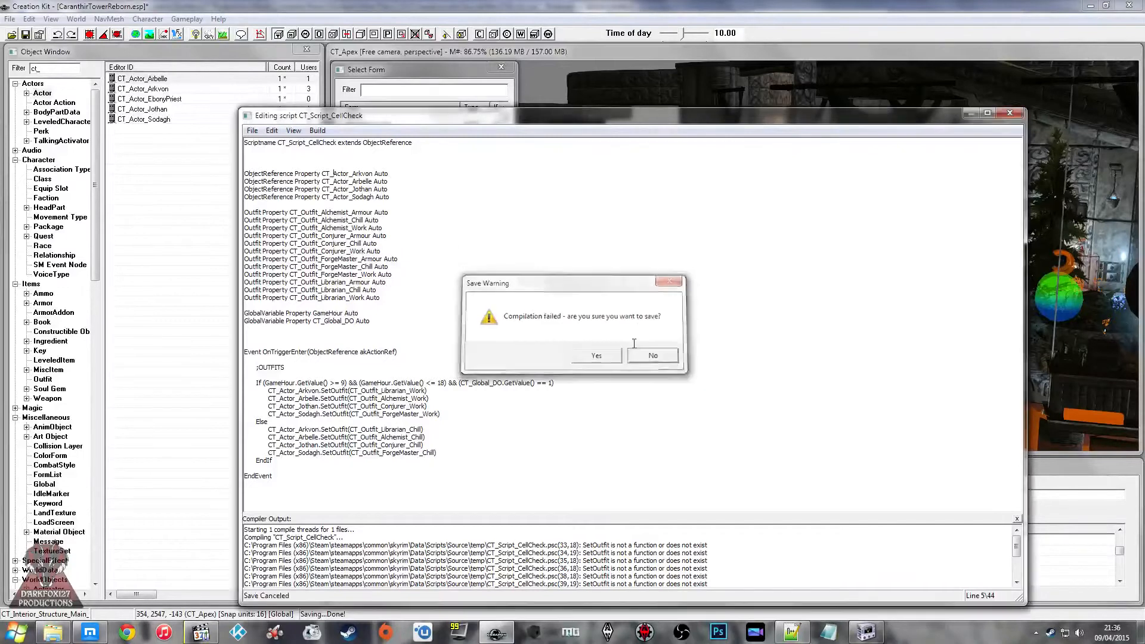
pyautogui.click(636, 359)
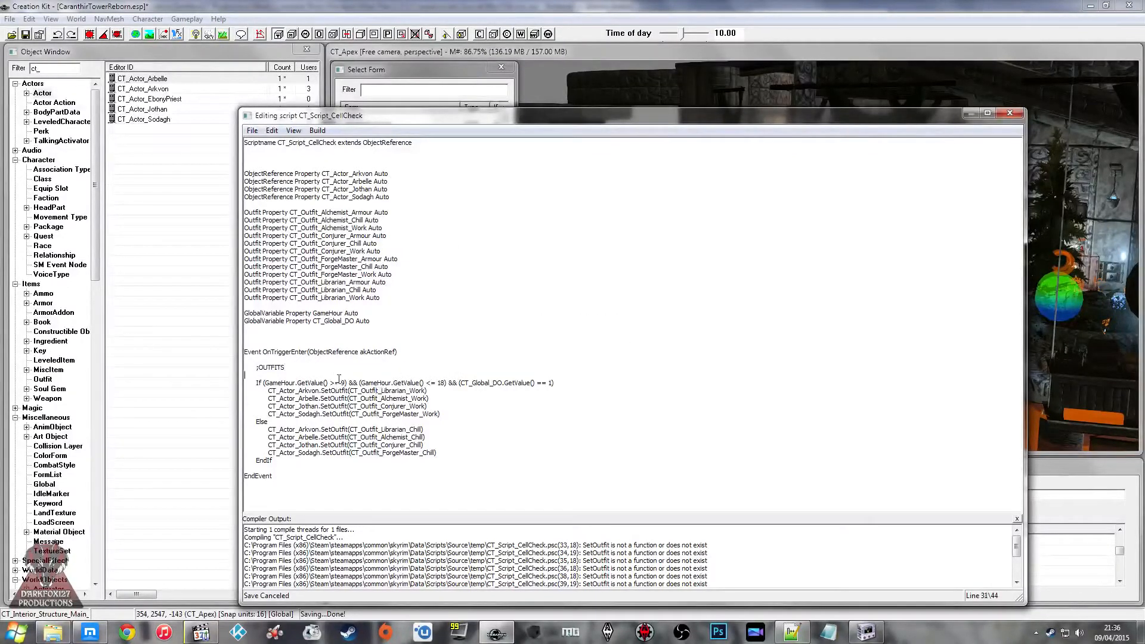
# Step: Change the type of the four CT_Actor_ properties from ObjectReference to Actor and save the script
pyautogui.click(282, 173)
pyautogui.moveTo(292, 173); pyautogui.dragTo(218, 177)
pyautogui.write('Actor')
pyautogui.press('Delete')
pyautogui.doubleClick(249, 172)
pyautogui.hotkey('ctrl', 'c')
pyautogui.click(283, 203)
pyautogui.doubleClick(258, 182)
pyautogui.hotkey('ctrl', 'v')
pyautogui.doubleClick(268, 189)
pyautogui.hotkey('ctrl', 'v')
pyautogui.doubleClick(269, 197)
pyautogui.hotkey('ctrl', 'v')
pyautogui.hotkey('ctrl', 's')
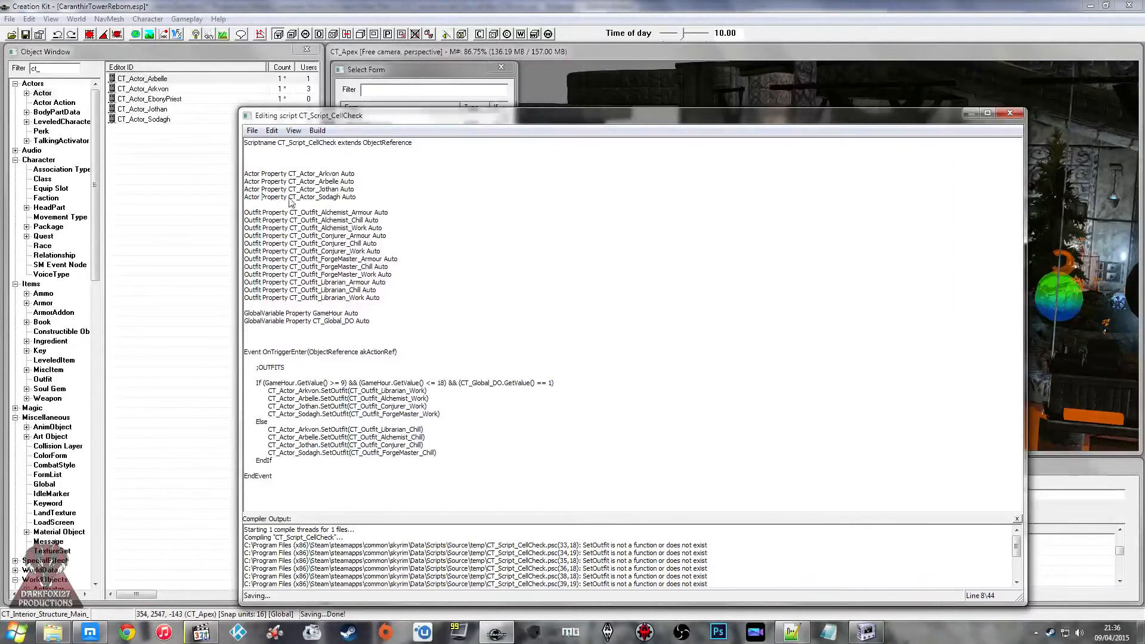
# Step: Close the script editor and auto-fill all properties of CT_Script_CellCheck on CT_Trigger_CellCheck
pyautogui.click(1009, 112)
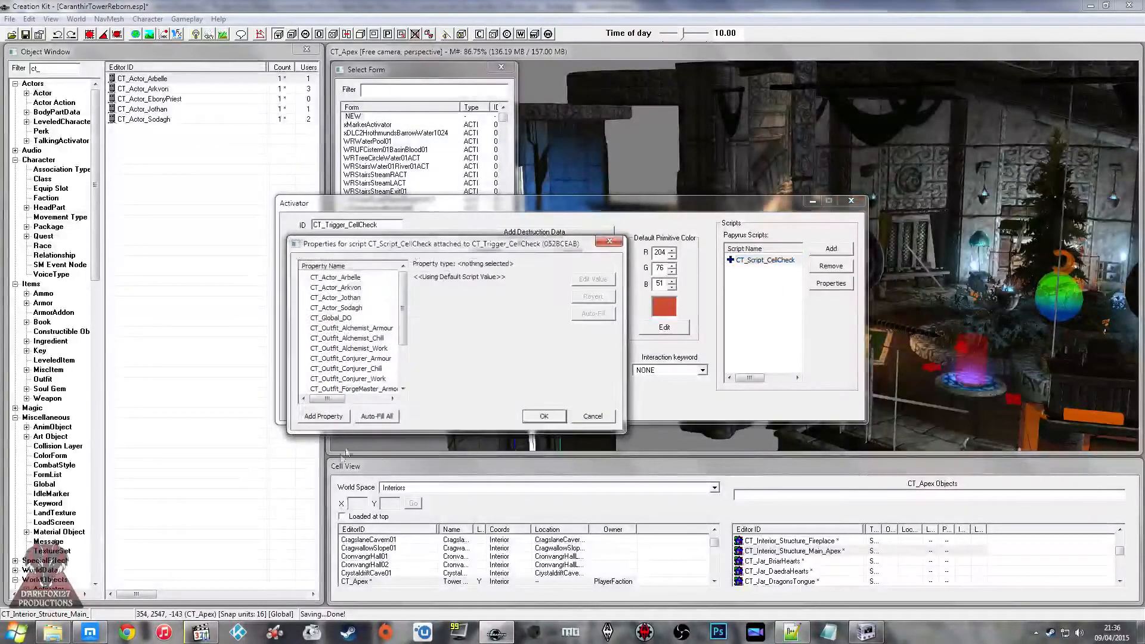
pyautogui.click(386, 418)
pyautogui.click(602, 359)
pyautogui.click(387, 338)
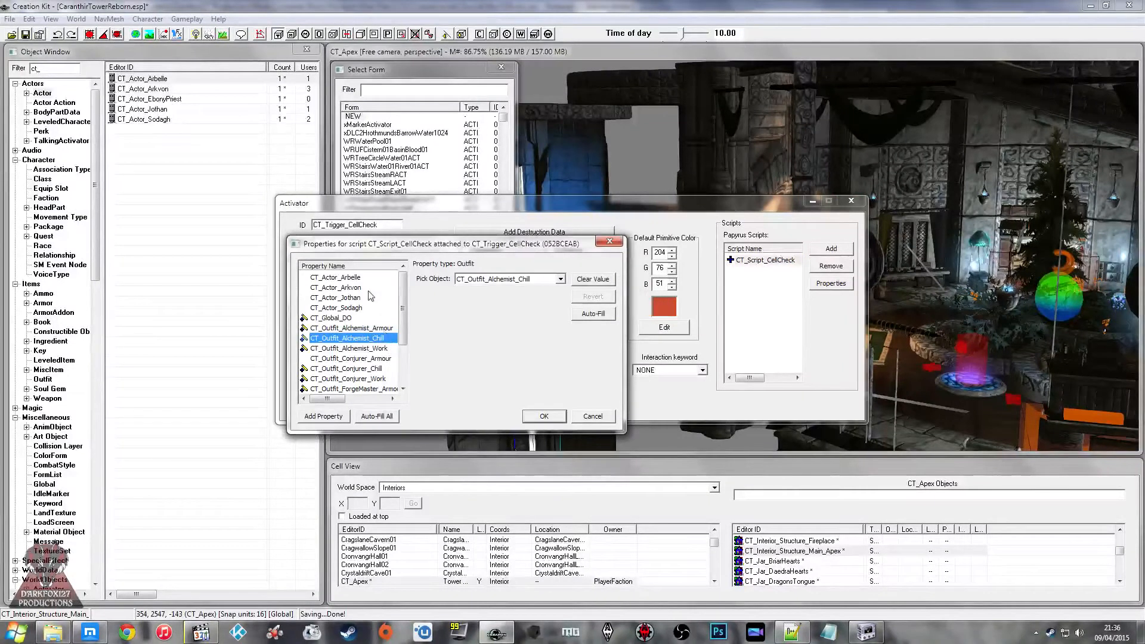
pyautogui.click(335, 278)
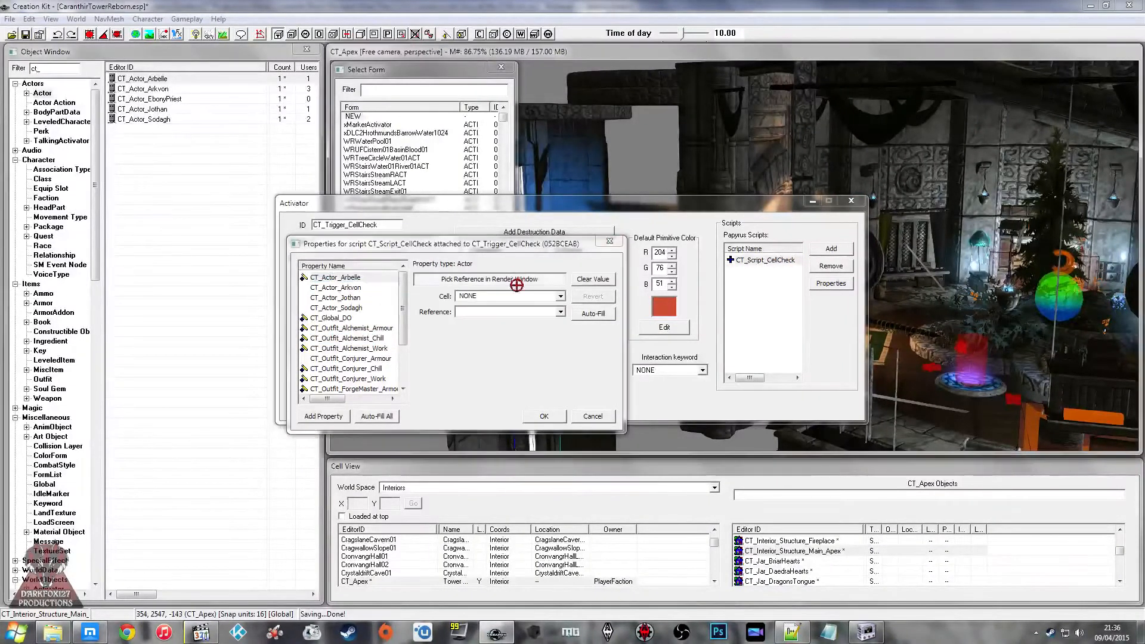
pyautogui.click(346, 288)
pyautogui.click(348, 278)
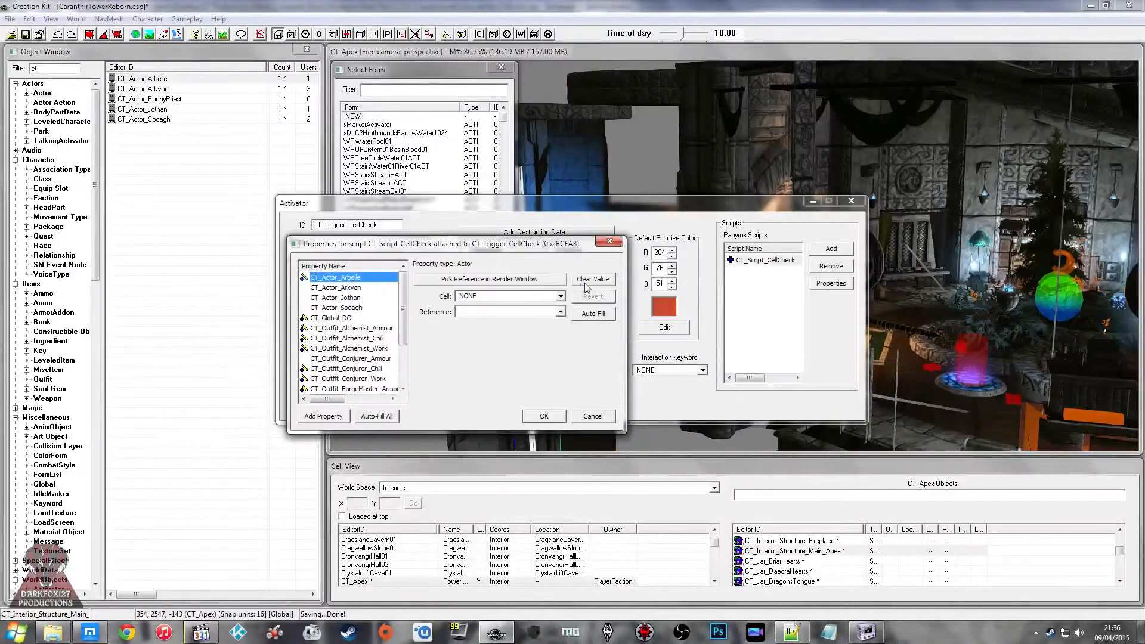
pyautogui.click(590, 282)
pyautogui.click(343, 299)
pyautogui.click(347, 287)
pyautogui.click(352, 275)
pyautogui.click(354, 279)
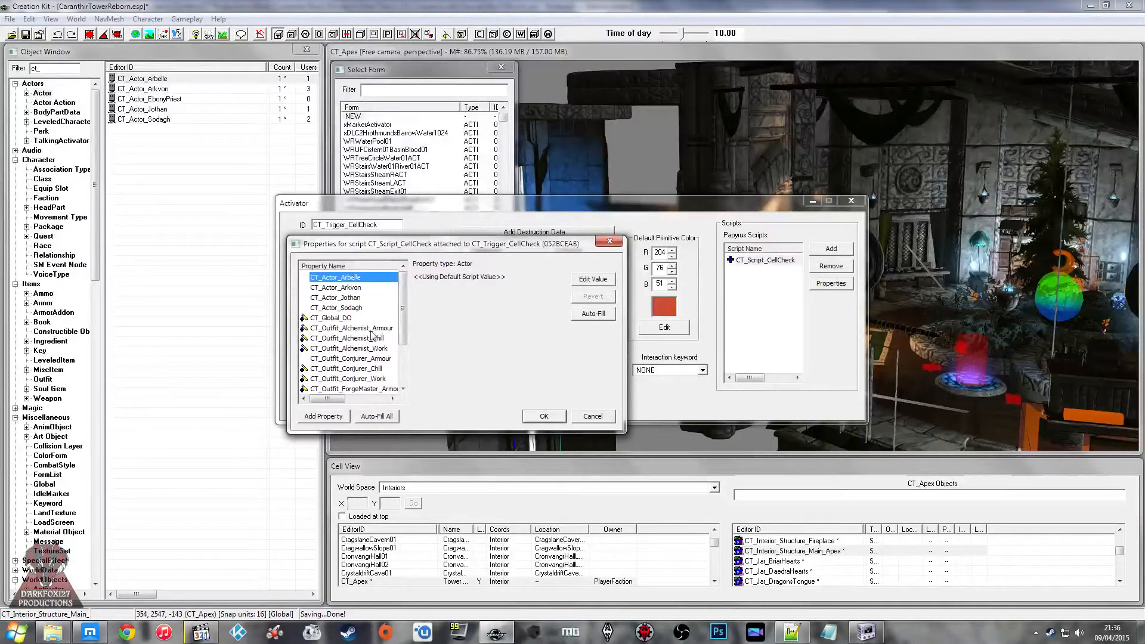
pyautogui.click(365, 297)
pyautogui.click(361, 288)
pyautogui.click(358, 280)
pyautogui.click(360, 287)
pyautogui.click(360, 279)
# Step: Accept the script properties and reopen the source of CT_Script_CellCheck for editing
pyautogui.click(554, 415)
pyautogui.rightClick(766, 260)
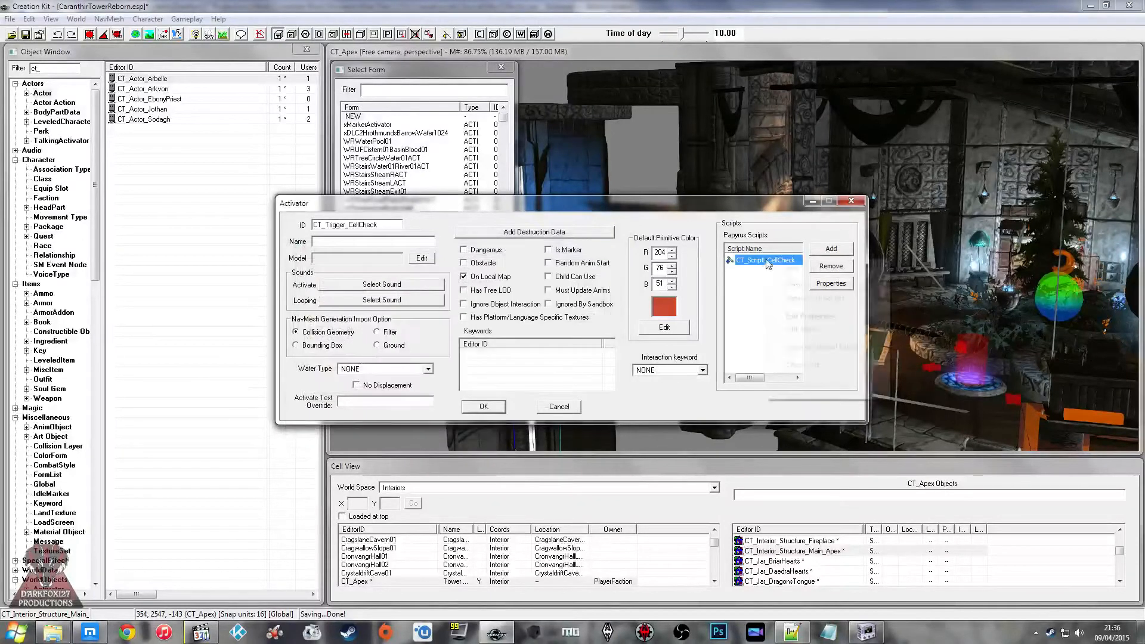
pyautogui.click(805, 332)
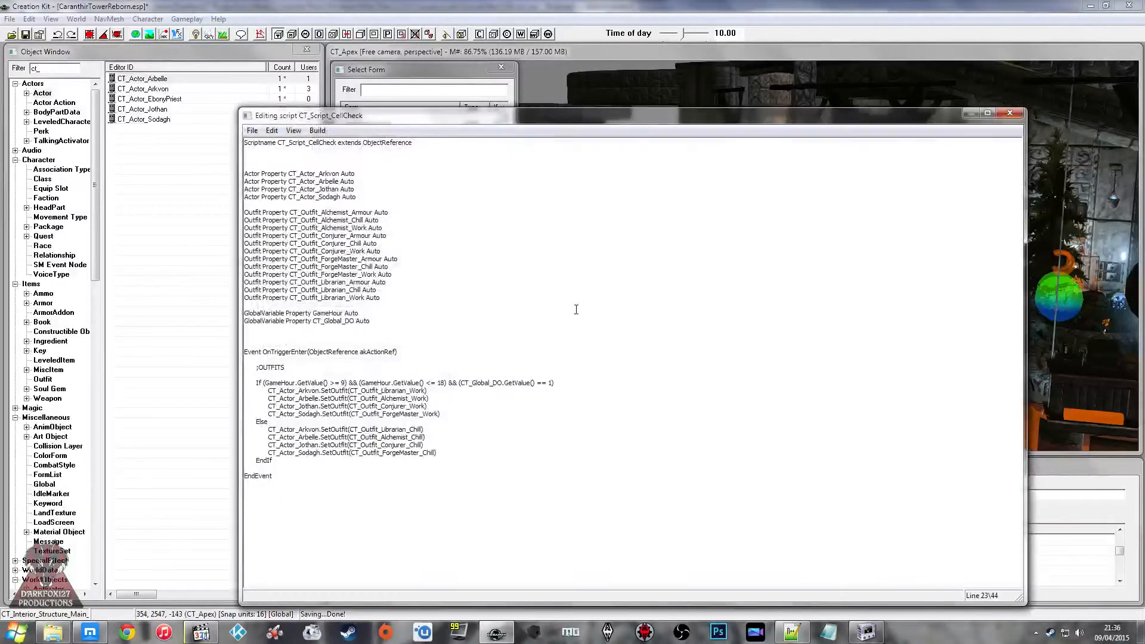
# Step: Insert Ref_ after CT_ in the Arkvon, Arbelle, Jothan and Sodagh Actor property names, making them CT_Ref_Actor_ names
pyautogui.click(302, 198)
pyautogui.write('Ref_')
pyautogui.write('Ref_')
pyautogui.press('BackSpace')
pyautogui.press('BackSpace')
pyautogui.press('BackSpace')
pyautogui.press('BackSpace')
pyautogui.write('Ref_')
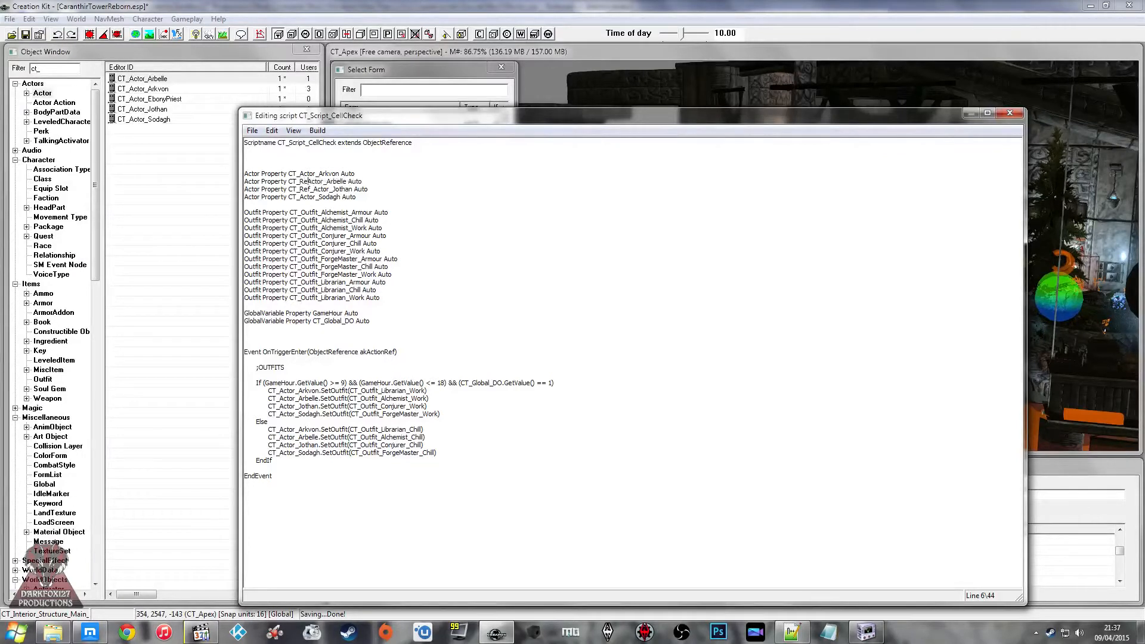
pyautogui.write('Re')
pyautogui.press('BackSpace')
pyautogui.write('ef_Ref_')
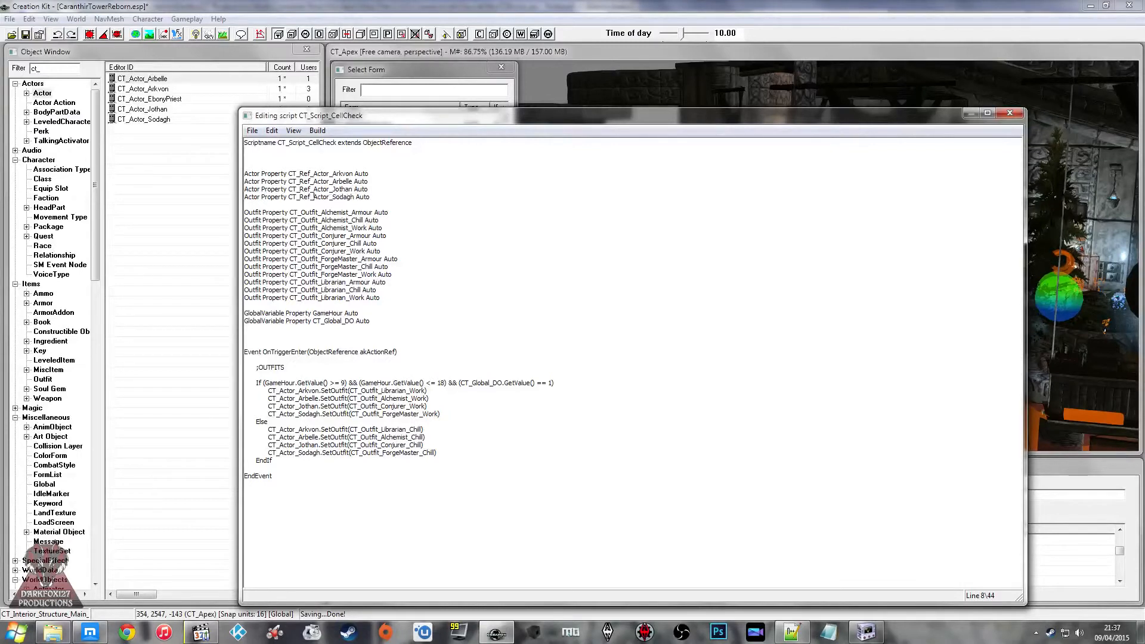
# Step: Rename the actors in the four _Work SetOutfit calls of the If branch to their CT_Ref_Actor_ names
pyautogui.click(295, 392)
pyautogui.click(280, 391)
pyautogui.write('Ref_')
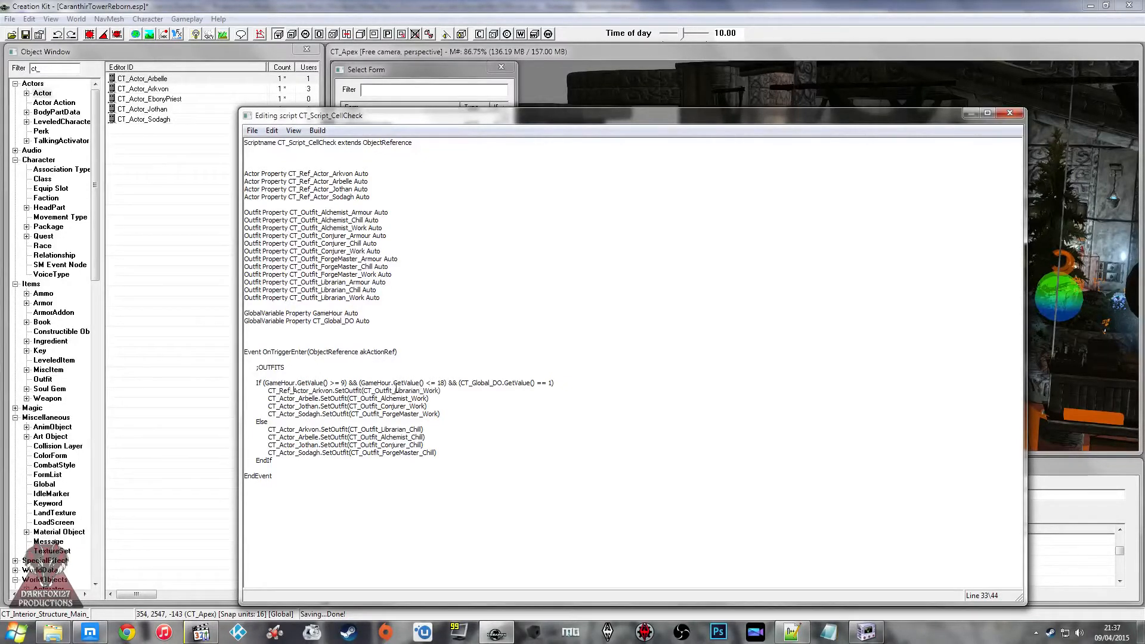
pyautogui.write('Ref_')
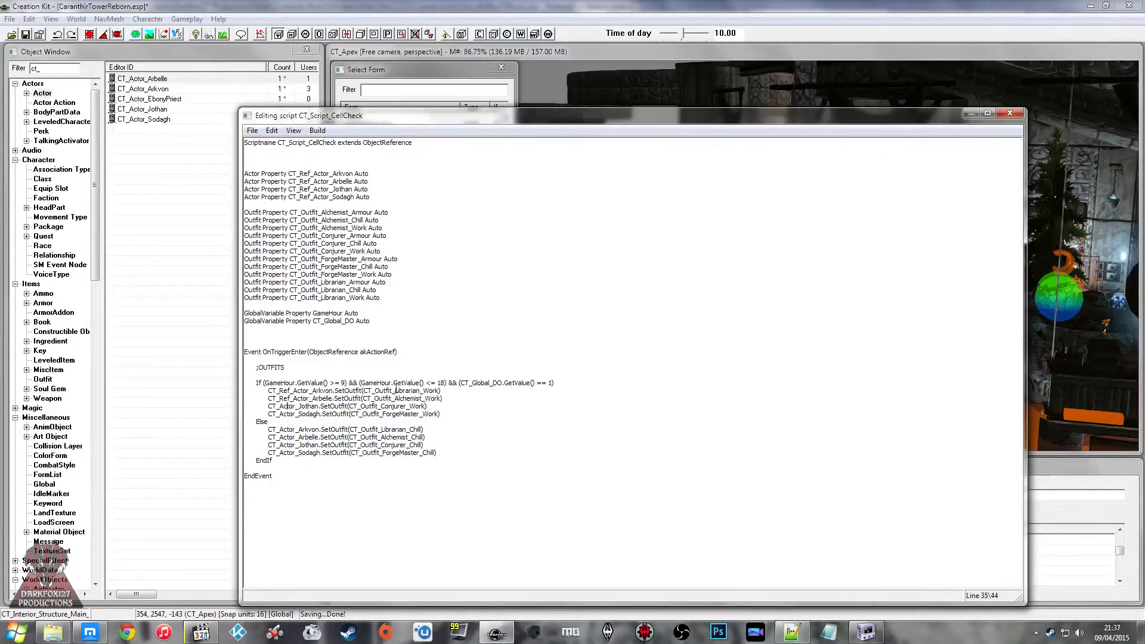
pyautogui.click(279, 406)
pyautogui.write('Ref_')
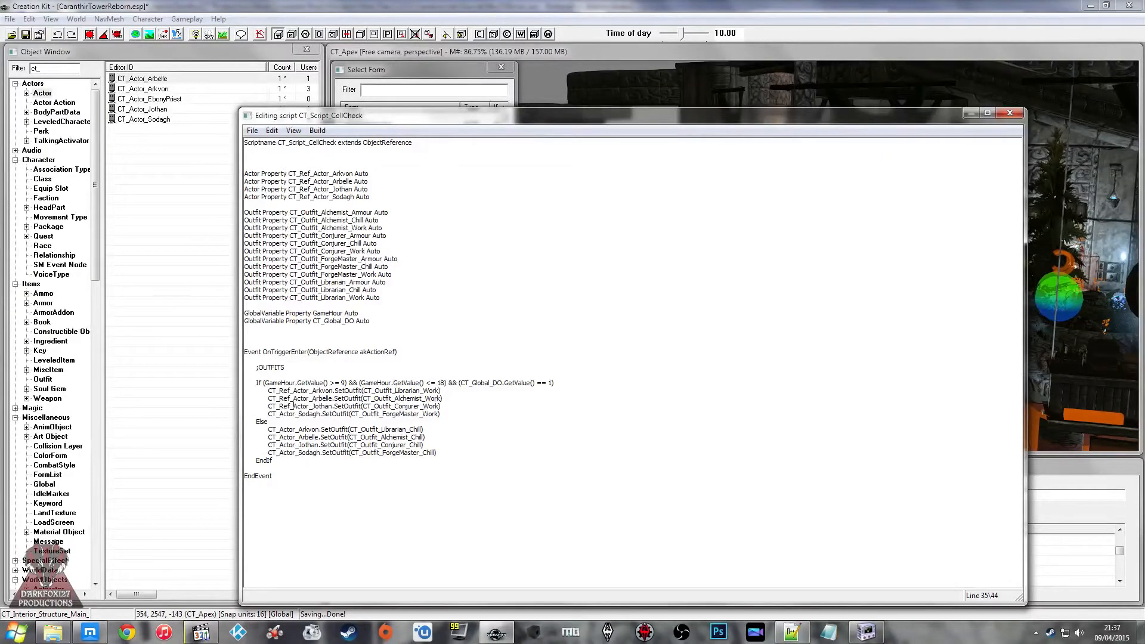
pyautogui.write('Ref_')
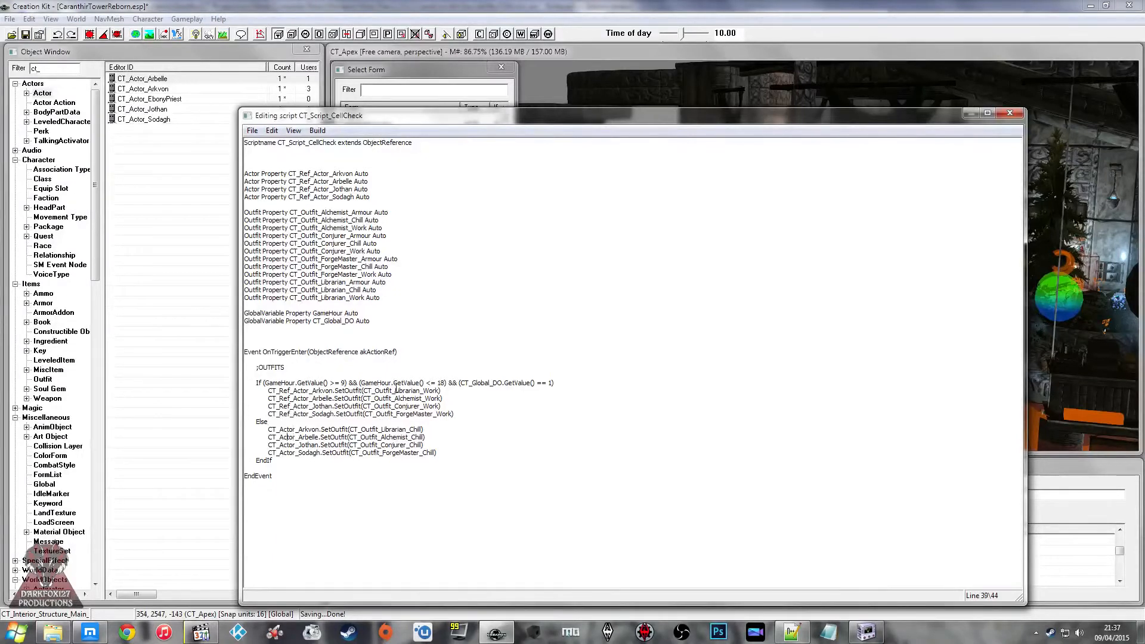
# Step: Rename the actors in the four _Chill SetOutfit calls of the Else branch to CT_Ref_Actor_ names and save the script
pyautogui.click(280, 429)
pyautogui.write('Ref_')
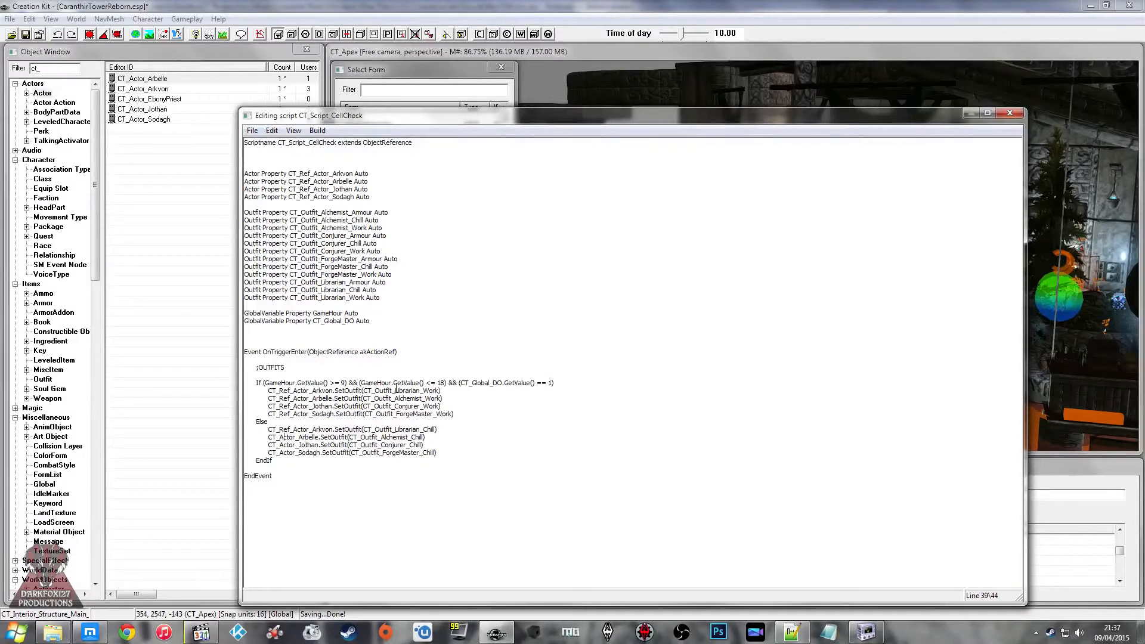
pyautogui.click(280, 437)
pyautogui.write('Ref_')
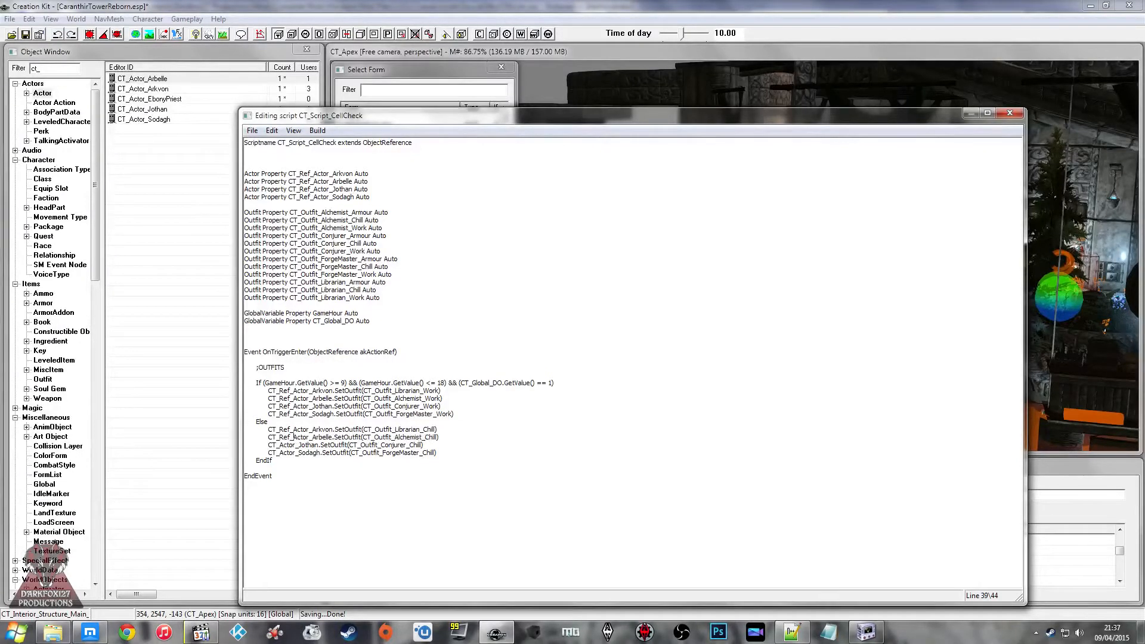
pyautogui.write('Ref_')
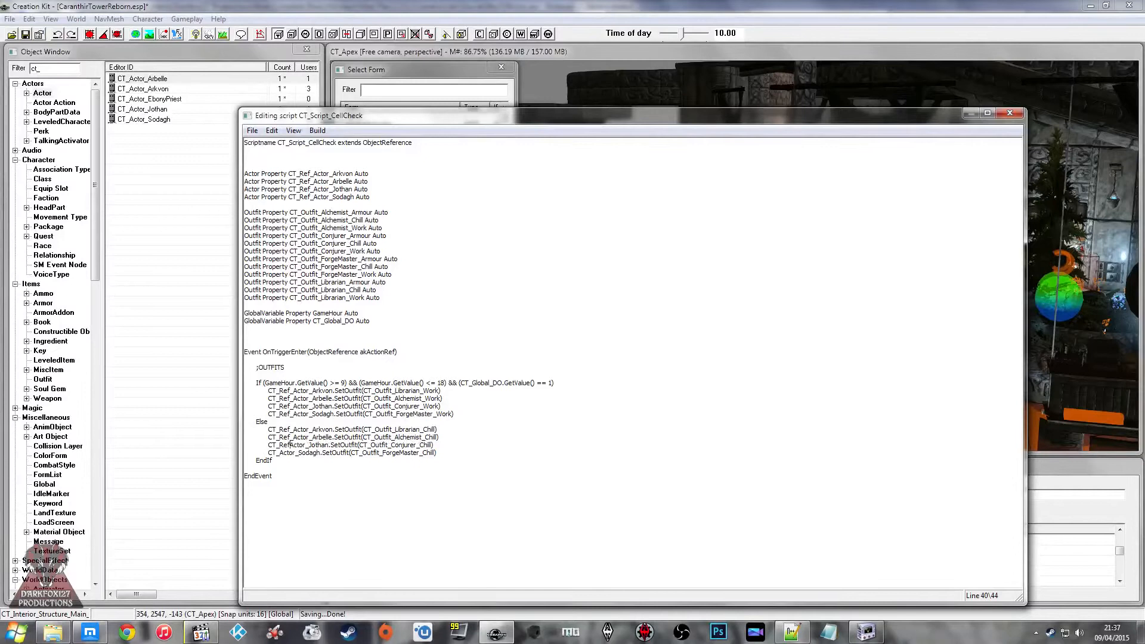
pyautogui.write('Ref_')
pyautogui.hotkey('ctrl', 's')
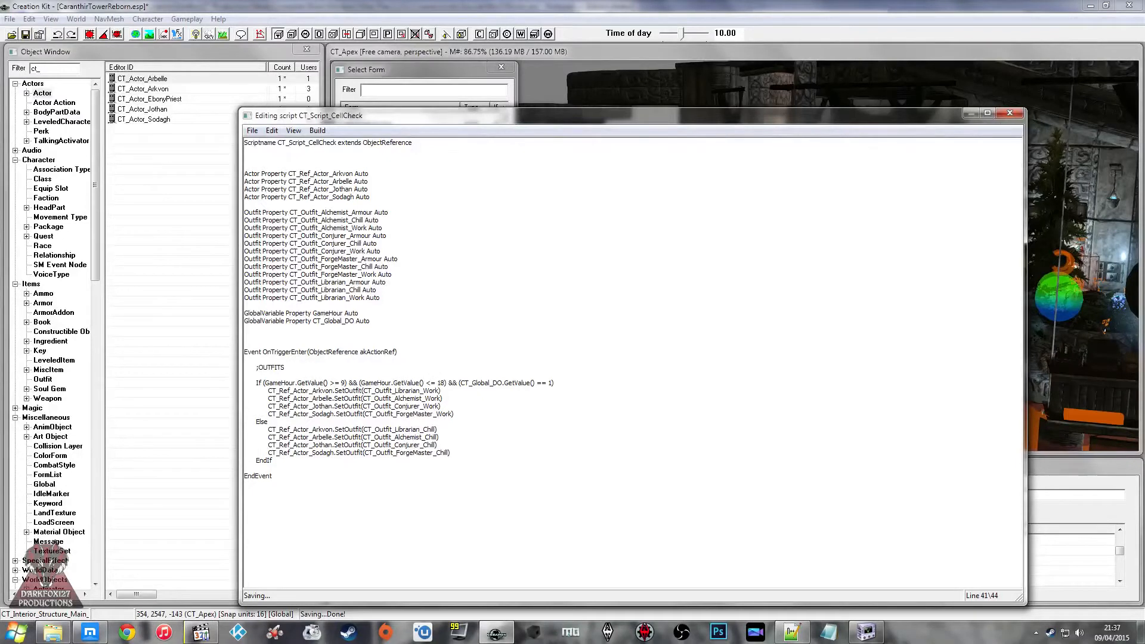
# Step: Close the script editor, then accept the CT_Trigger_CellCheck activator and save the plugin
pyautogui.click(1010, 113)
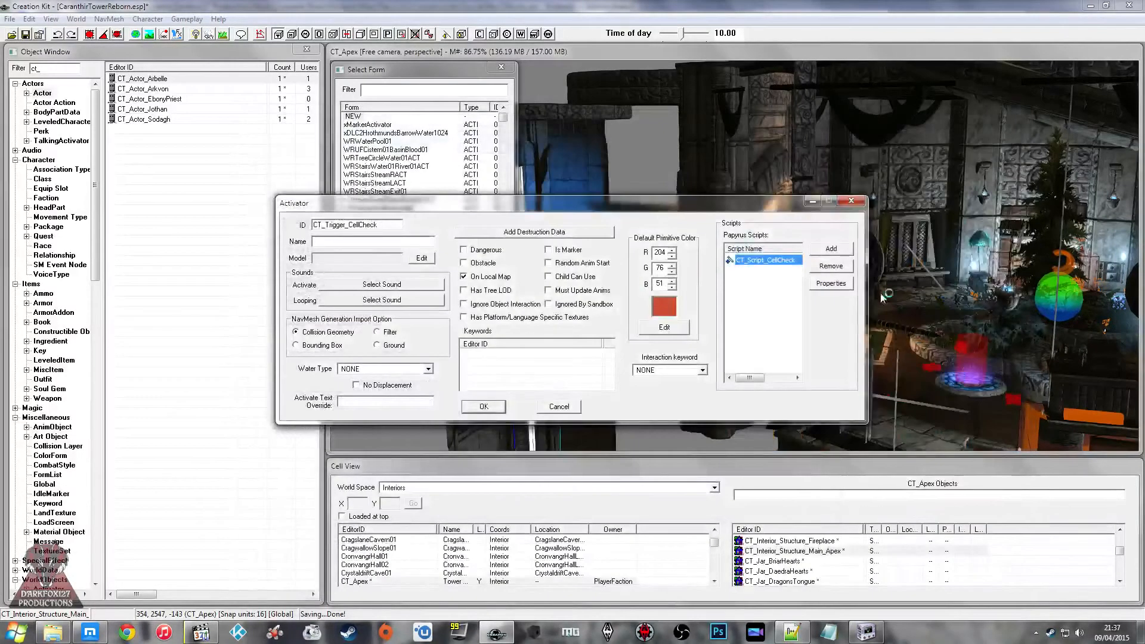
pyautogui.moveTo(607, 210); pyautogui.dragTo(513, 229)
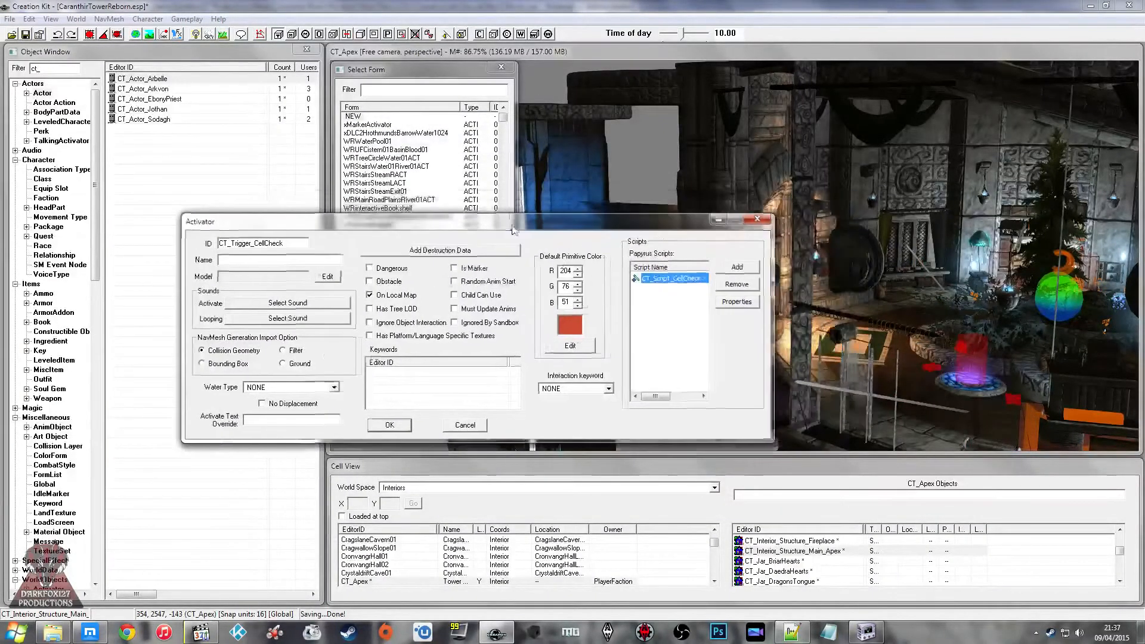
pyautogui.click(391, 425)
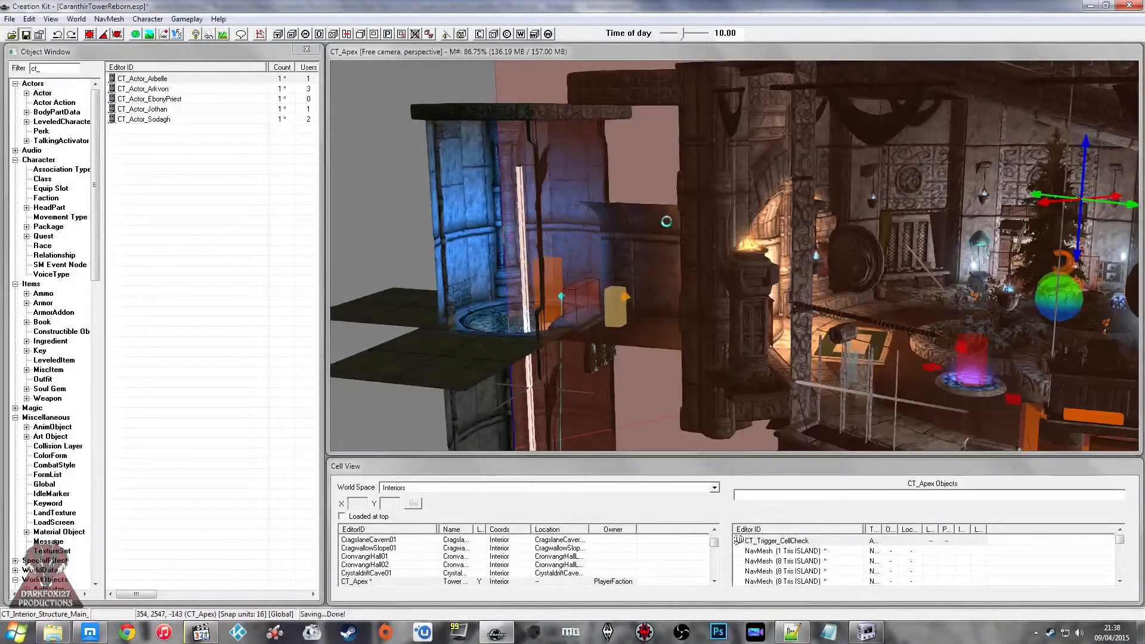
# Step: Set the Reference Editor ID of the placed Arbelle actor in CT_Apex to CT_Ref_Actor_Arbelle, copying the CT_Ref_Actor_ prefix for reuse
pyautogui.moveTo(666, 222); pyautogui.dragTo(649, 223, button='middle')
pyautogui.scroll(4, 649, 222)
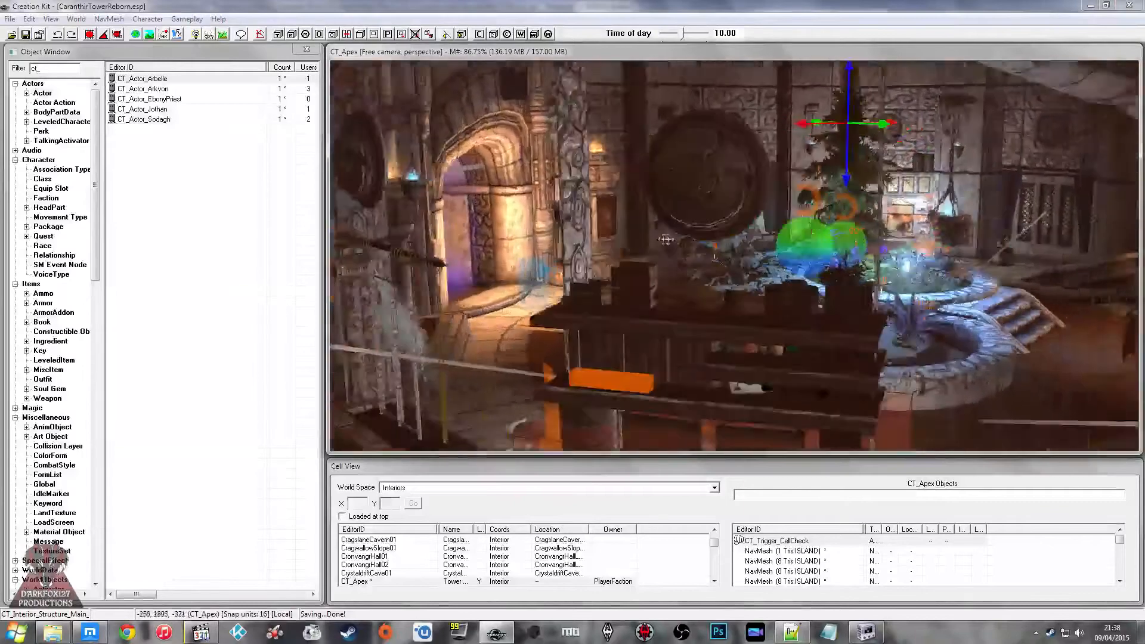
pyautogui.scroll(10, 666, 239)
pyautogui.press('w')
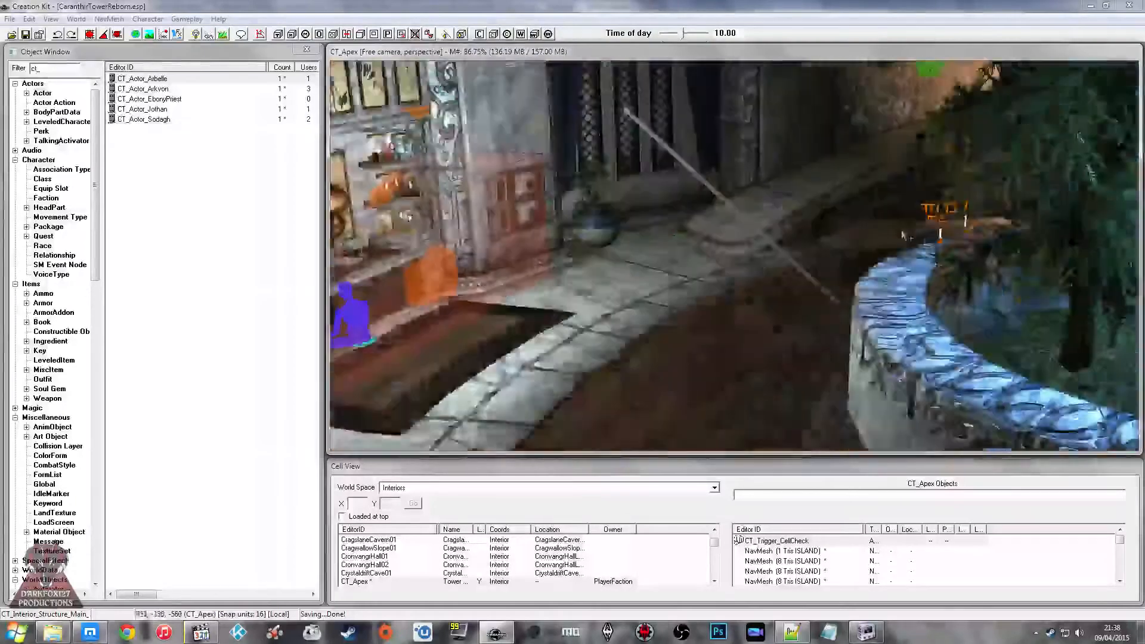
pyautogui.click(693, 314)
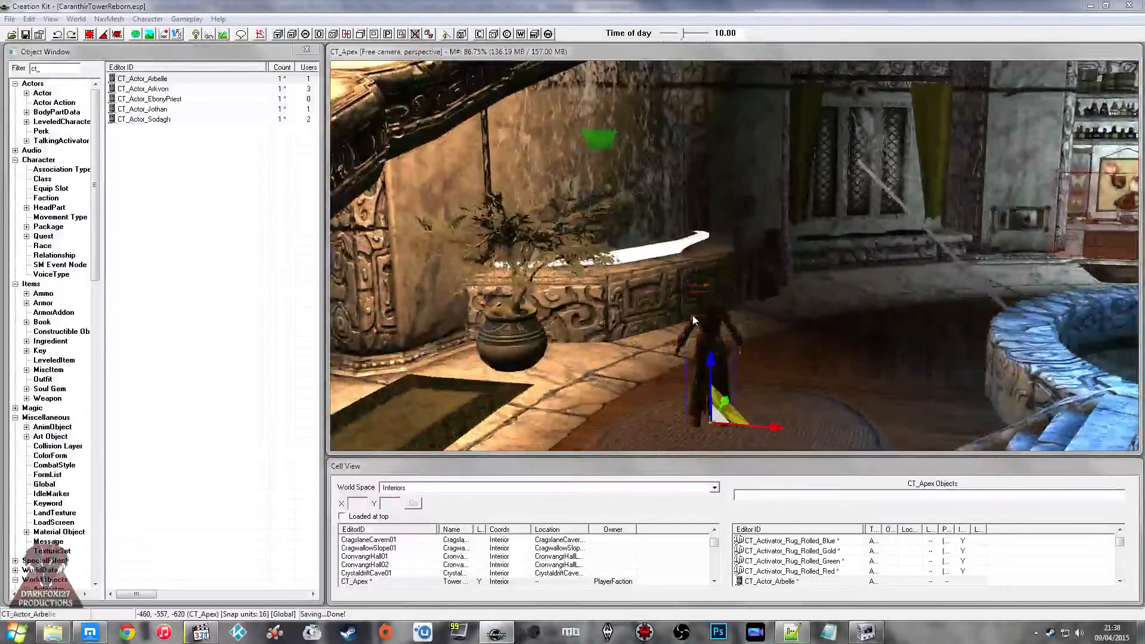
pyautogui.doubleClick(692, 315)
pyautogui.write('CT_Ref_Actor_Arbelle')
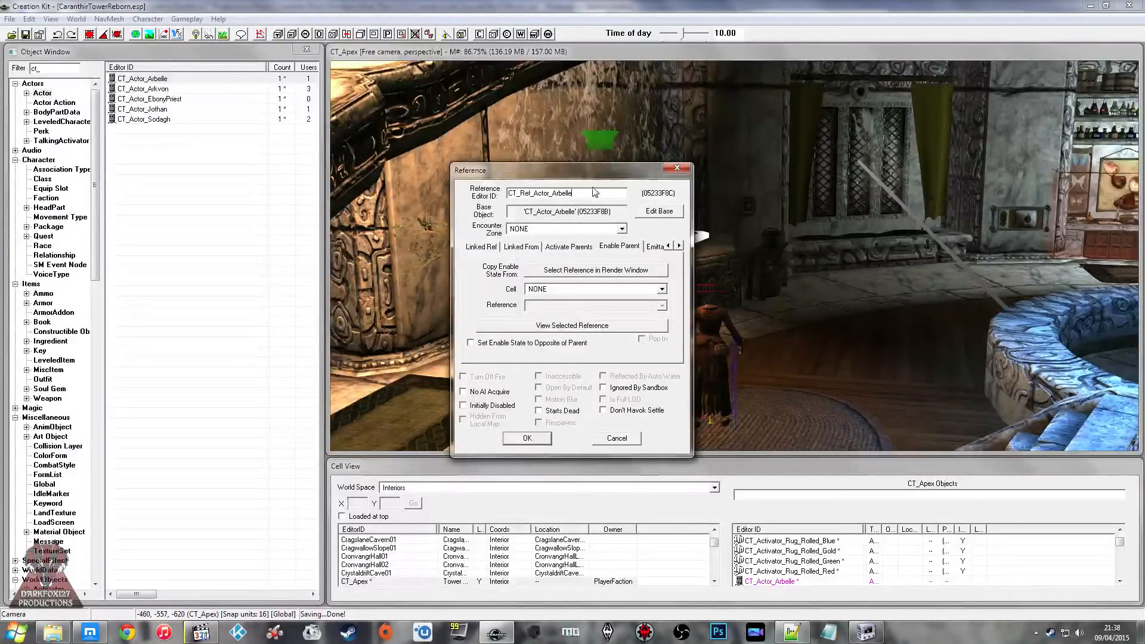
pyautogui.moveTo(553, 195); pyautogui.dragTo(508, 194)
pyautogui.hotkey('ctrl', 'c')
pyautogui.click(563, 194)
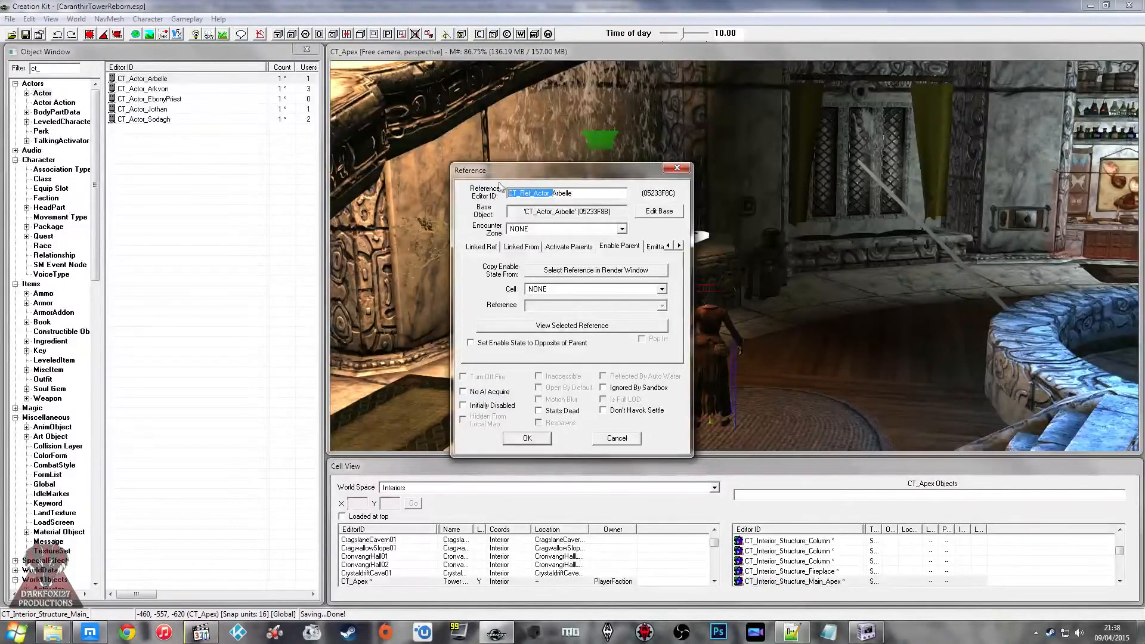
pyautogui.click(525, 438)
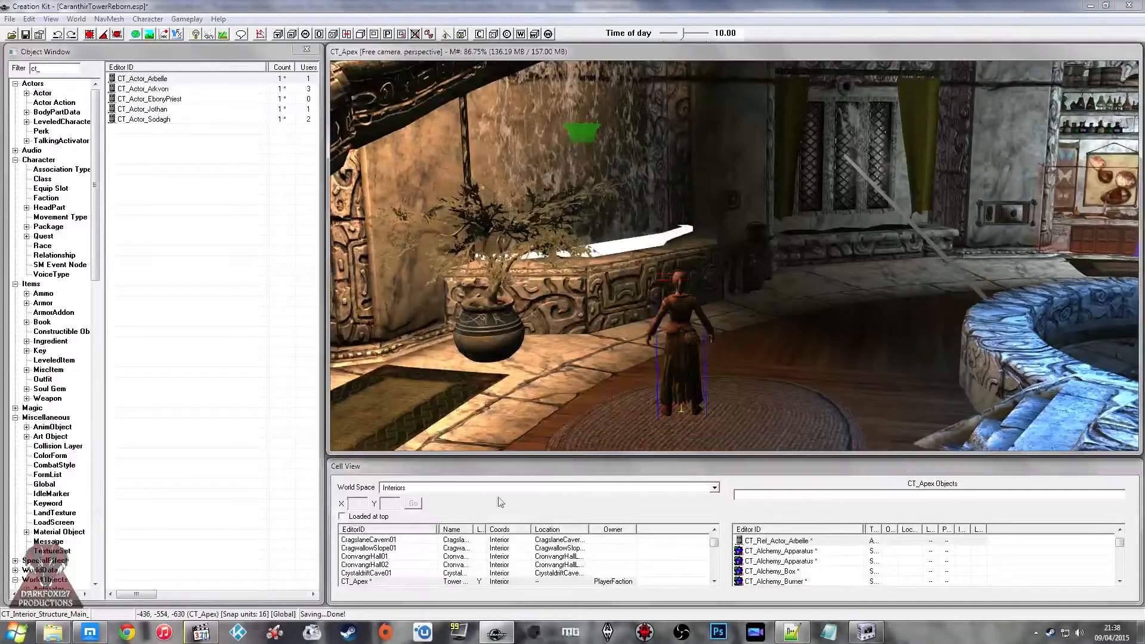
# Step: Load the CT_Forge cell and set the placed Sodagh actor's Reference Editor ID to CT_Ref_Actor_Sodagh
pyautogui.click(390, 587)
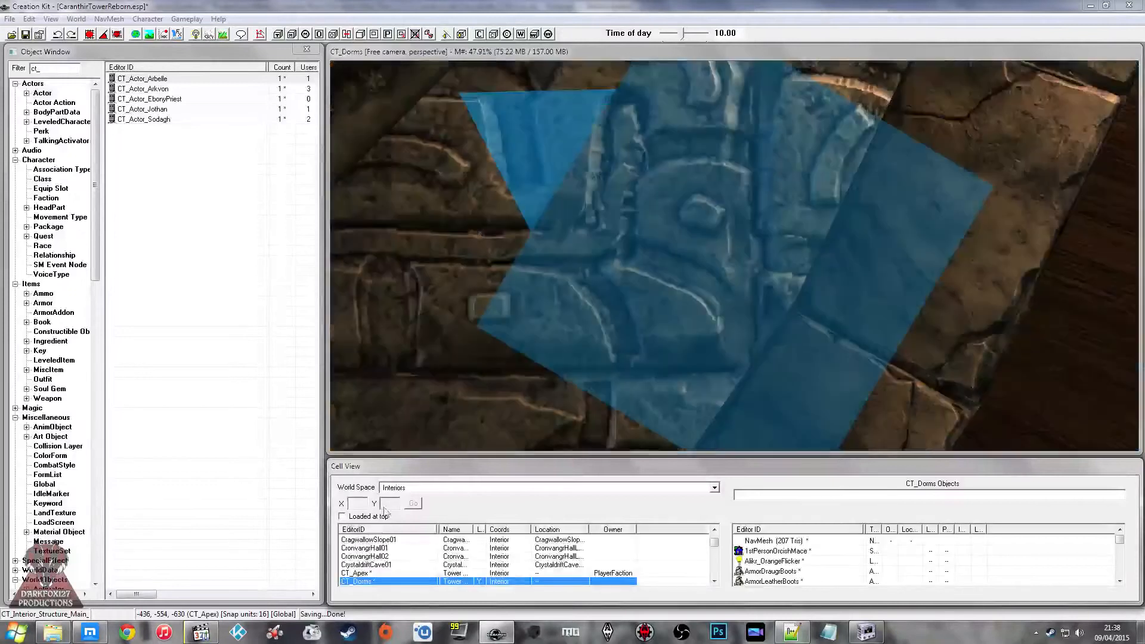
pyautogui.click(375, 565)
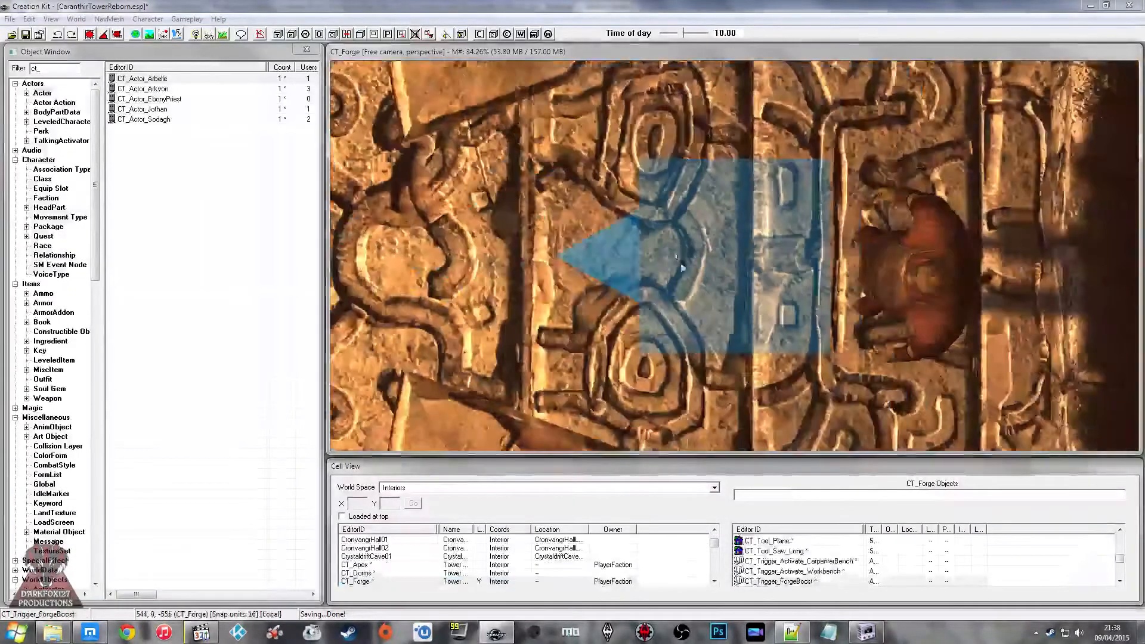
pyautogui.keyDown('shift'); pyautogui.moveTo(681, 267); pyautogui.dragTo(710, 239, button='middle'); pyautogui.keyUp('shift')
pyautogui.keyDown('shift'); pyautogui.moveTo(834, 149); pyautogui.dragTo(805, 240, button='middle'); pyautogui.keyUp('shift')
pyautogui.doubleClick(822, 293)
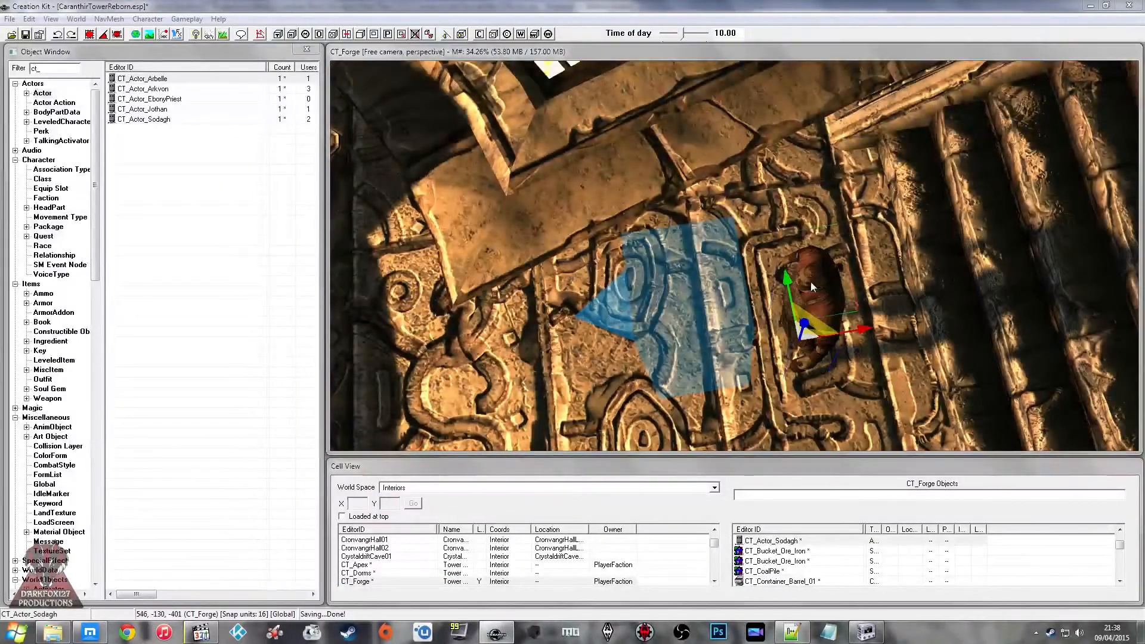
pyautogui.click(576, 193)
pyautogui.write('CT_Ref_Actor_')
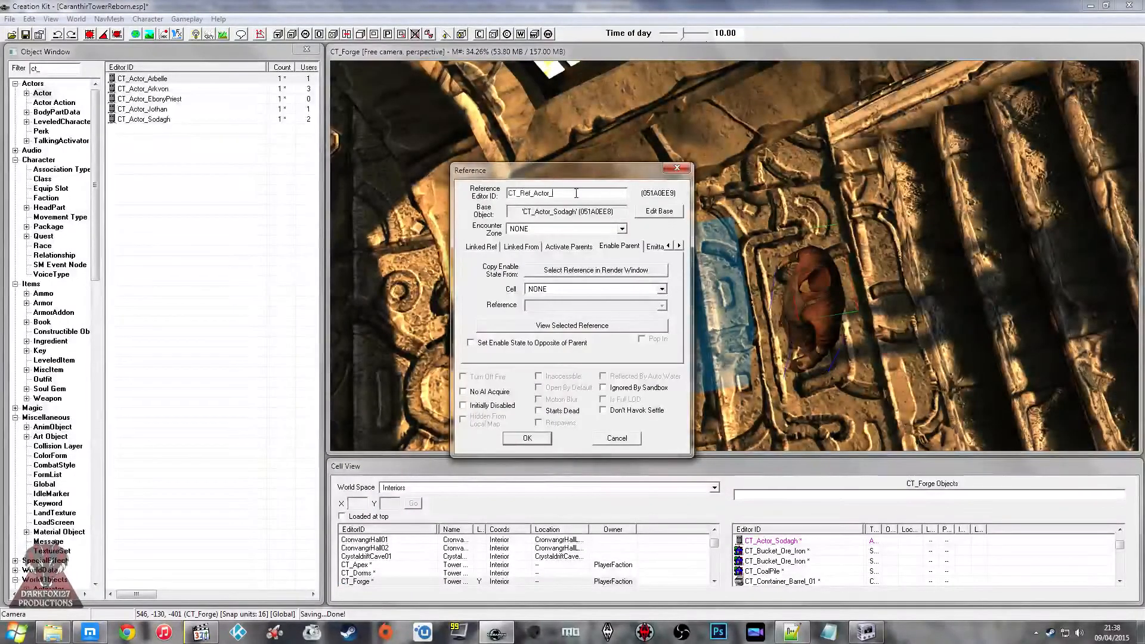
pyautogui.write('Sodagh')
pyautogui.press('Return')
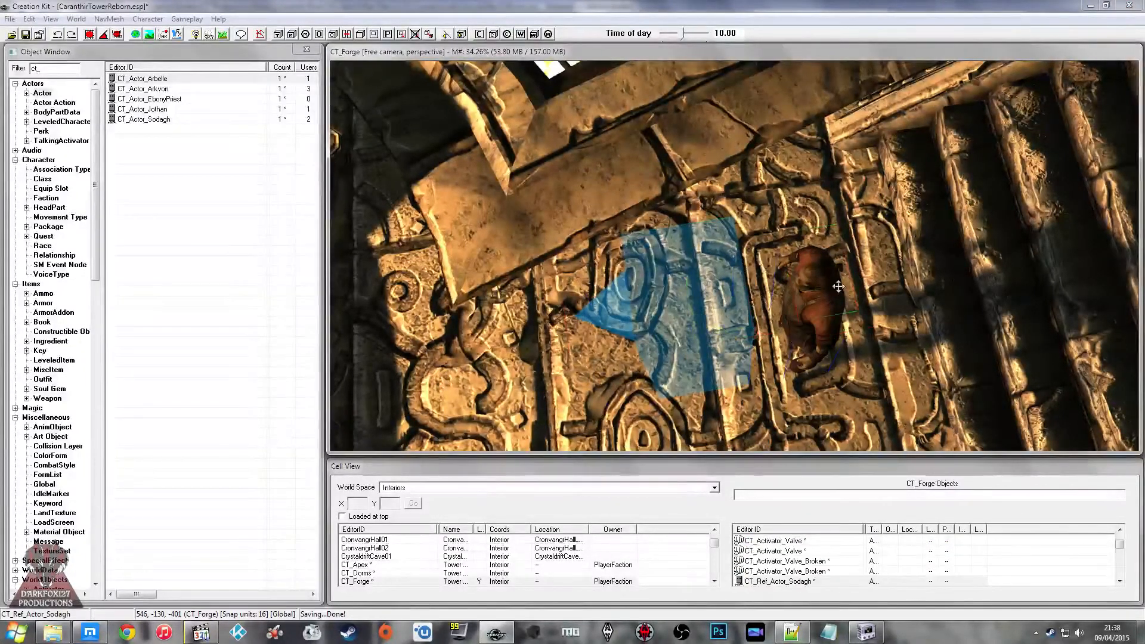
# Step: Load the CT_Library cell and set the placed Arkvon actor's Reference Editor ID to CT_Ref_Actor_Arkvon
pyautogui.scroll(-2, 839, 287)
pyautogui.click(424, 573)
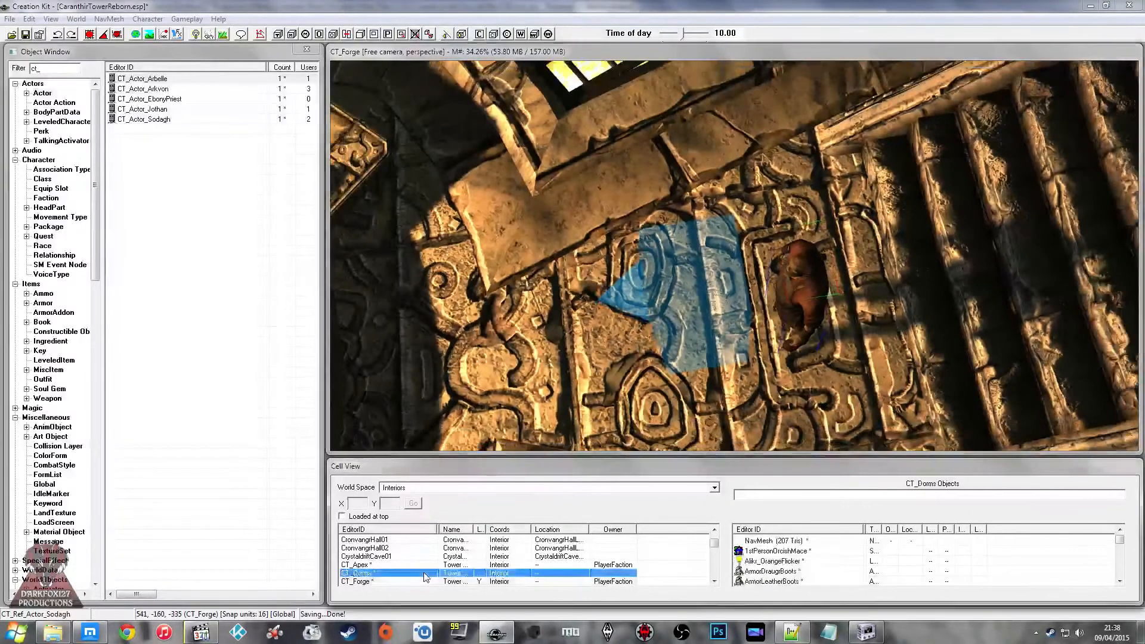
pyautogui.scroll(-1, 424, 573)
pyautogui.doubleClick(389, 563)
pyautogui.click(669, 387)
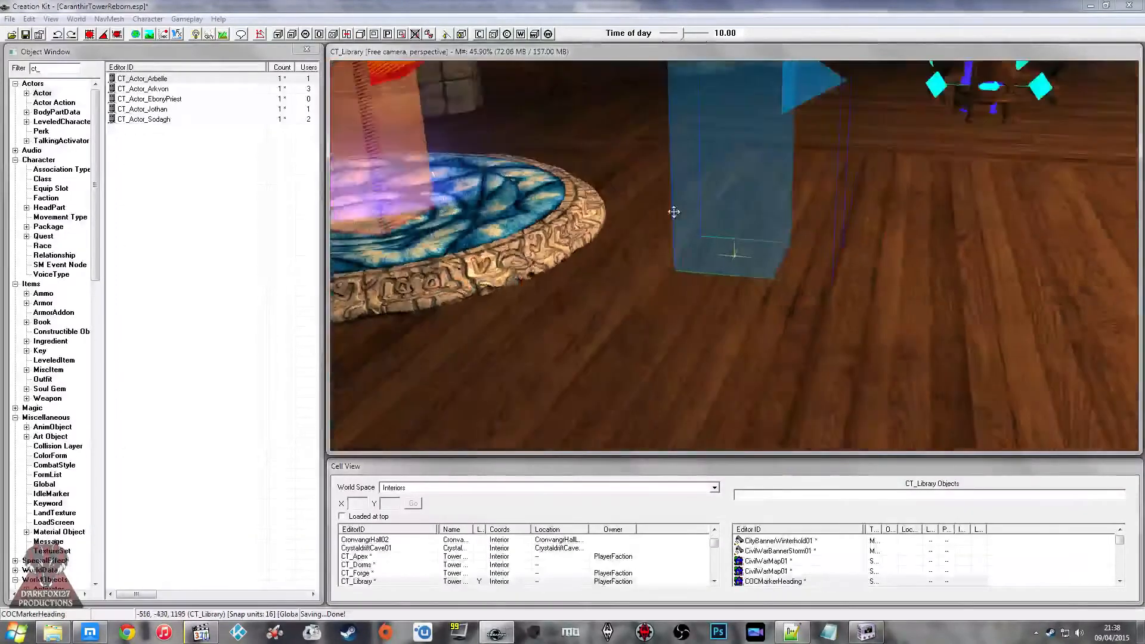
pyautogui.moveTo(674, 213)
pyautogui.mouseDown(button='middle')
pyautogui.moveTo(695, 230)
pyautogui.moveTo(670, 225)
pyautogui.moveTo(879, 242)
pyautogui.mouseUp(button='middle')
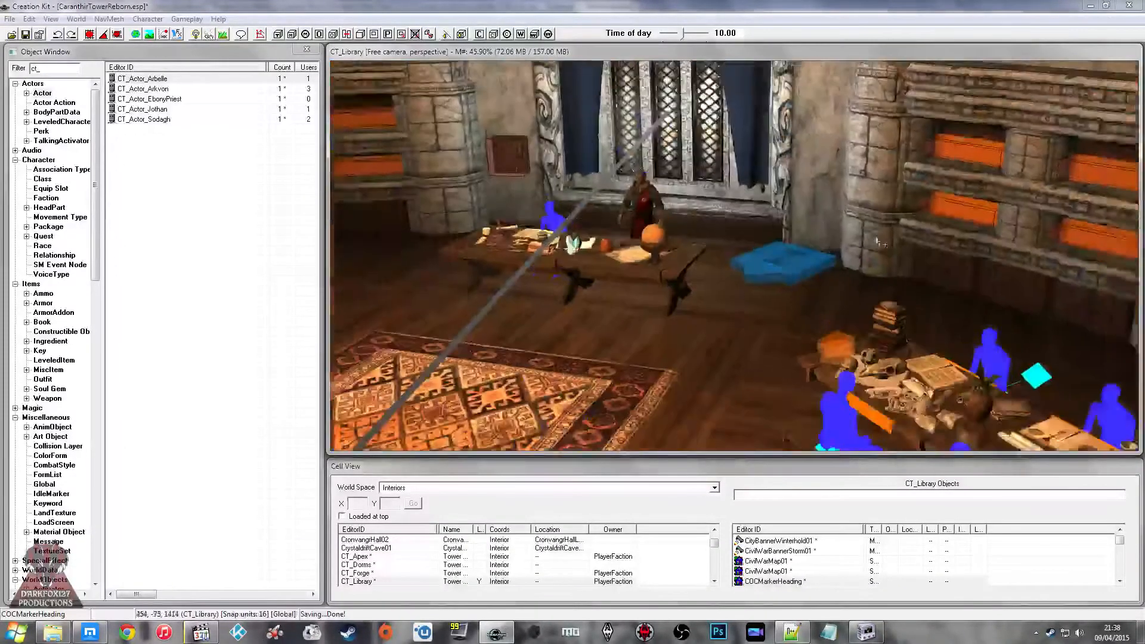
pyautogui.scroll(2, 879, 242)
pyautogui.click(610, 201)
pyautogui.doubleClick(610, 203)
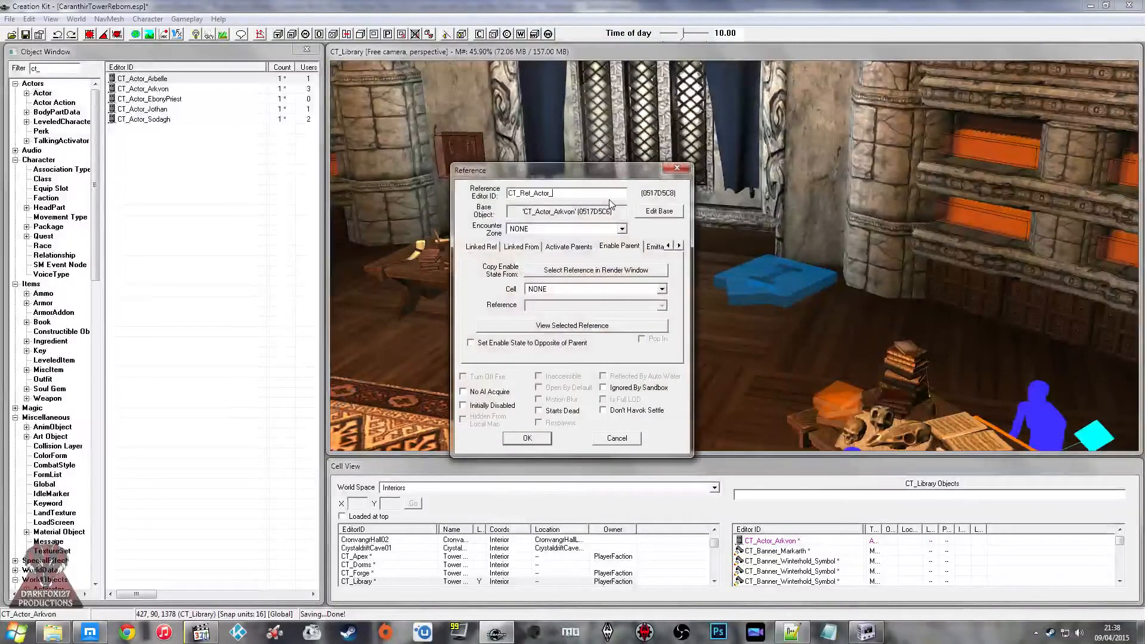
pyautogui.write('CT_Ref_Actor_Arkvon')
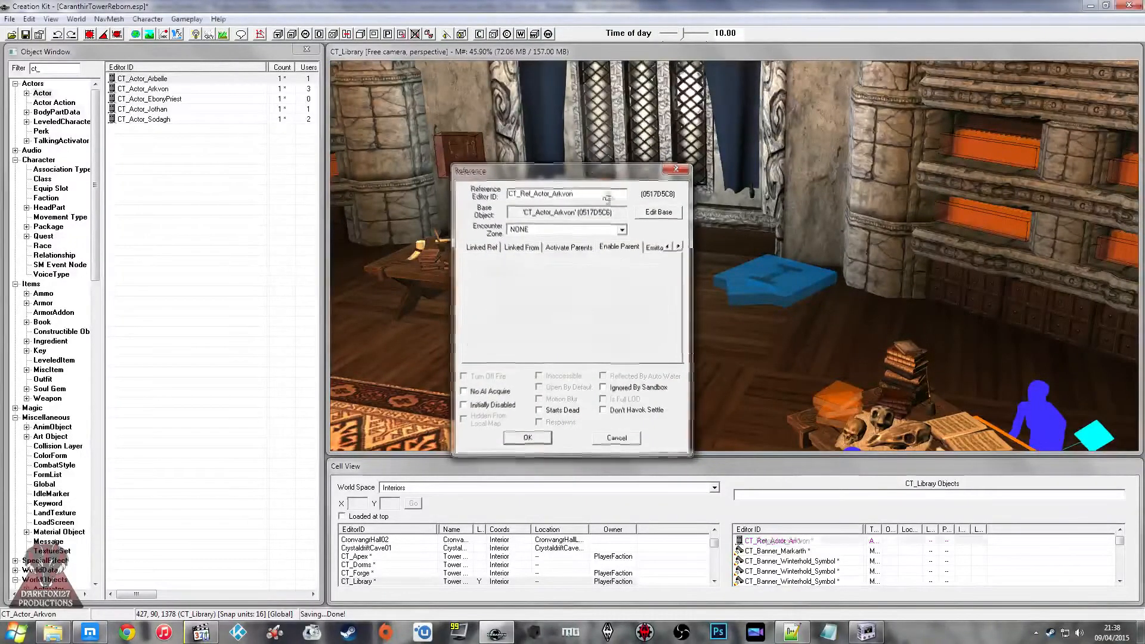
pyautogui.press('Return')
# Step: Load the CT_Lobby cell in the render window
pyautogui.scroll(-1, 369, 573)
pyautogui.click(376, 573)
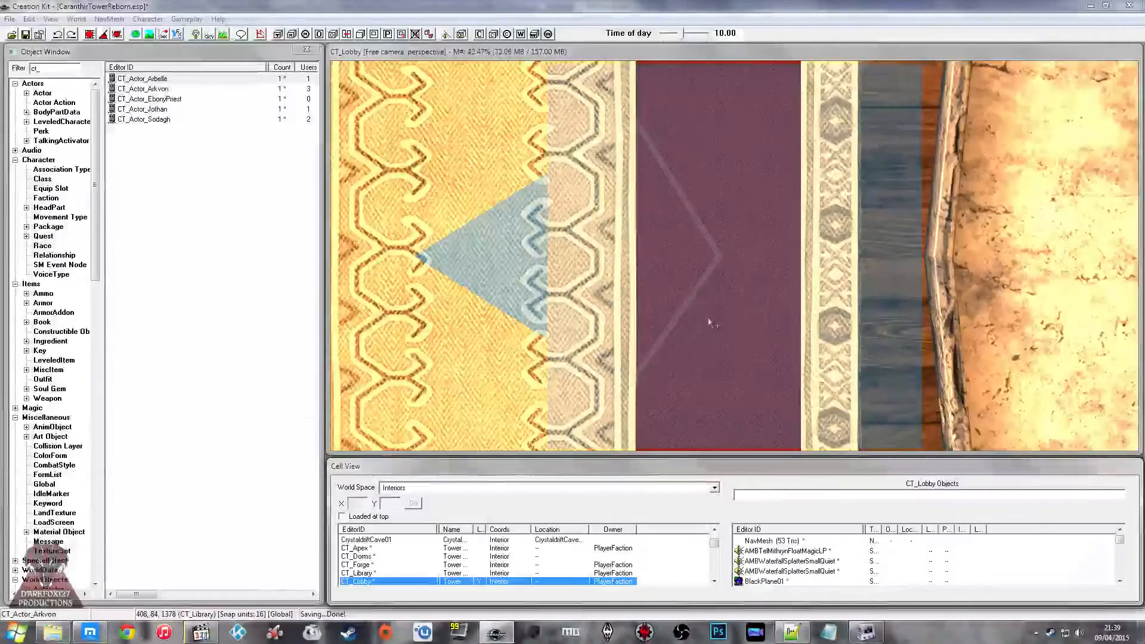
pyautogui.click(707, 317)
pyautogui.keyDown('shift'); pyautogui.moveTo(708, 317); pyautogui.dragTo(685, 300, button='middle'); pyautogui.keyUp('shift')
pyautogui.doubleClick(658, 225)
pyautogui.click(673, 171)
pyautogui.scroll(2, 685, 300)
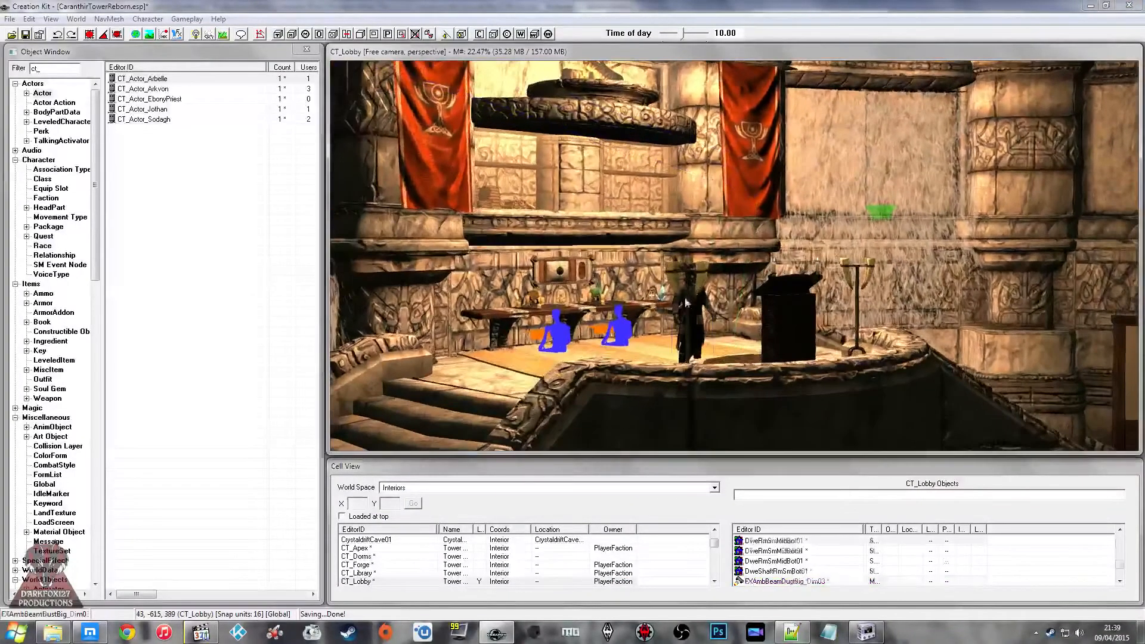
pyautogui.doubleClick(685, 303)
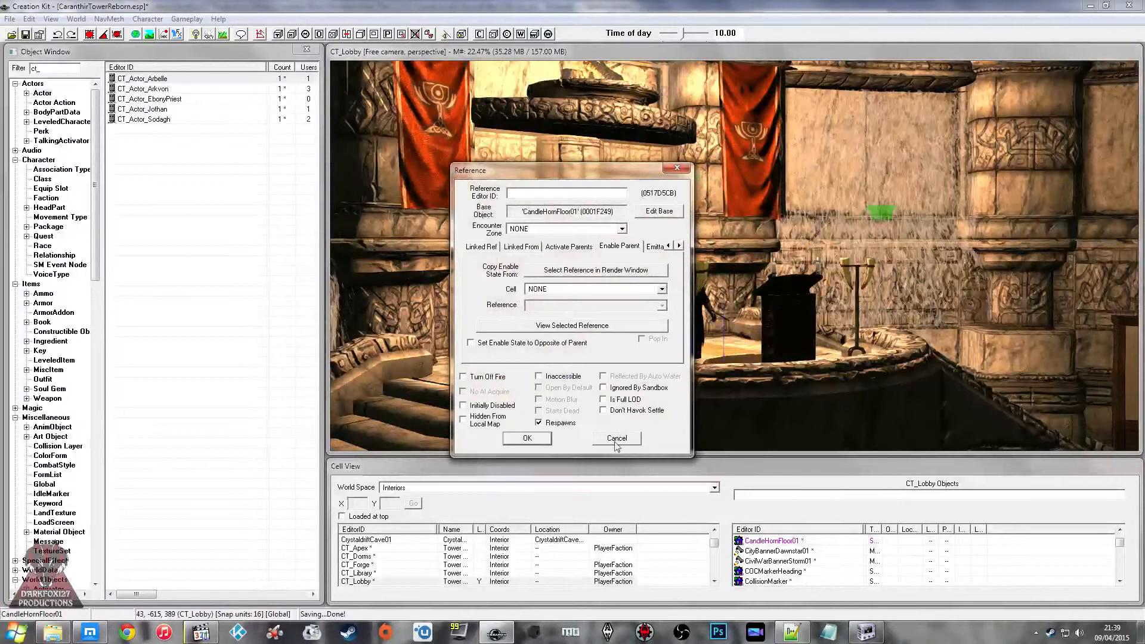
pyautogui.click(617, 438)
# Step: Set the Reference Editor ID of the placed Jothan actor in CT_Lobby to CT_Ref_Actor_Jothan and save the plugin
pyautogui.moveTo(703, 304); pyautogui.dragTo(754, 304, button='middle')
pyautogui.doubleClick(756, 303)
pyautogui.hotkey('ctrl', 'v')
pyautogui.write('Jothan')
pyautogui.press('Return')
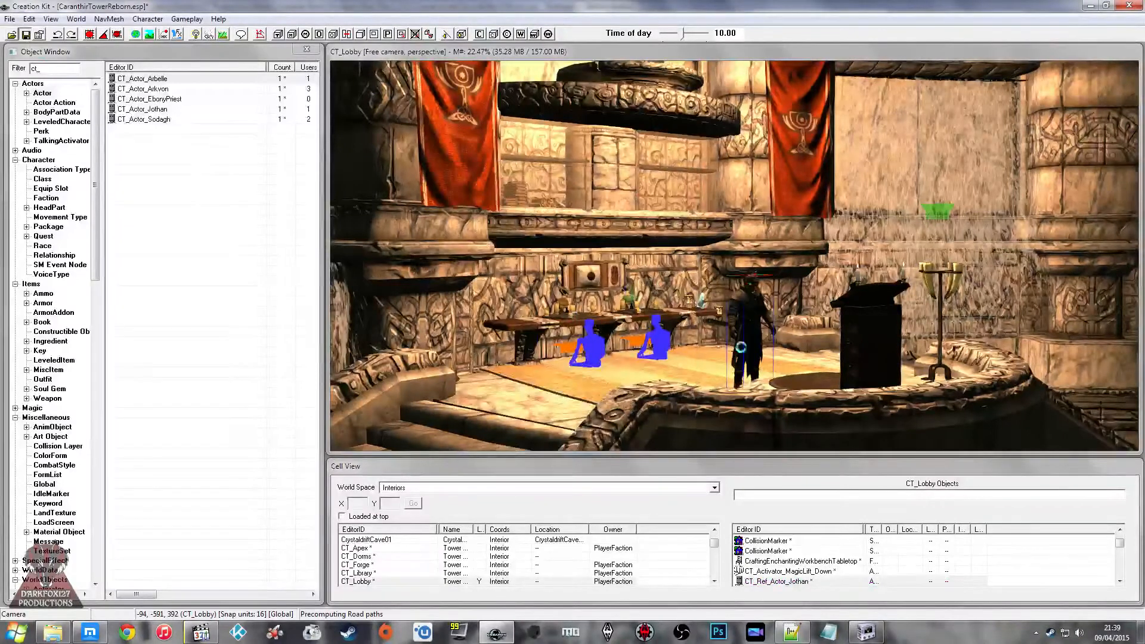
pyautogui.moveTo(709, 320); pyautogui.dragTo(626, 279, button='middle')
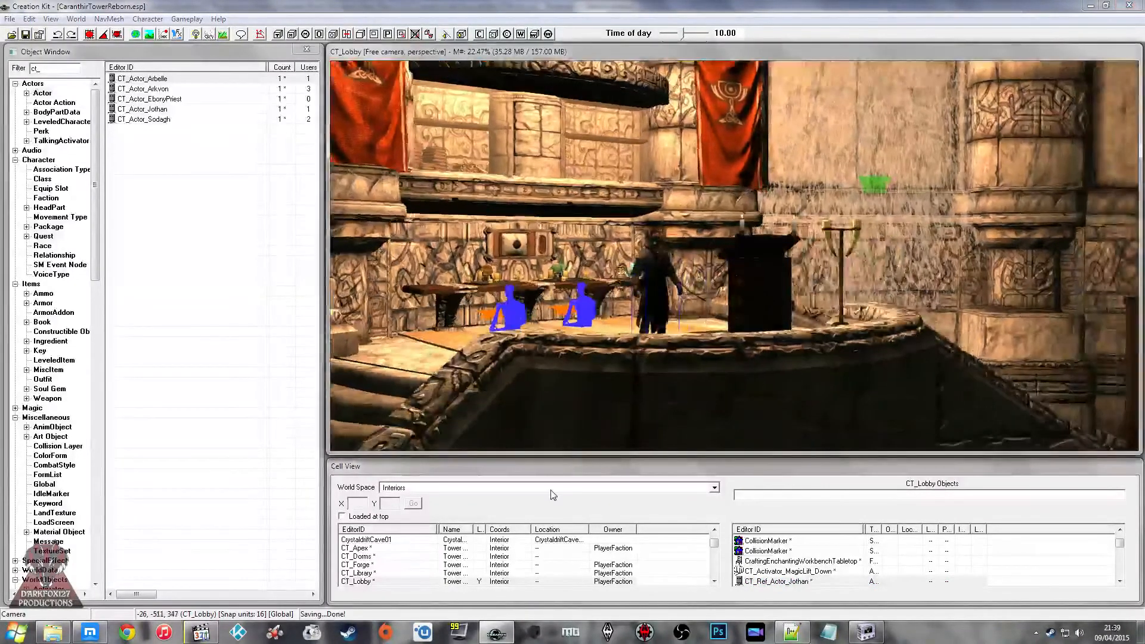
# Step: Switch to the web browser and close the Papyrus category and OnTriggerEnter reference pages, leaving the Twitch page open
pyautogui.click(515, 549)
pyautogui.click(102, 635)
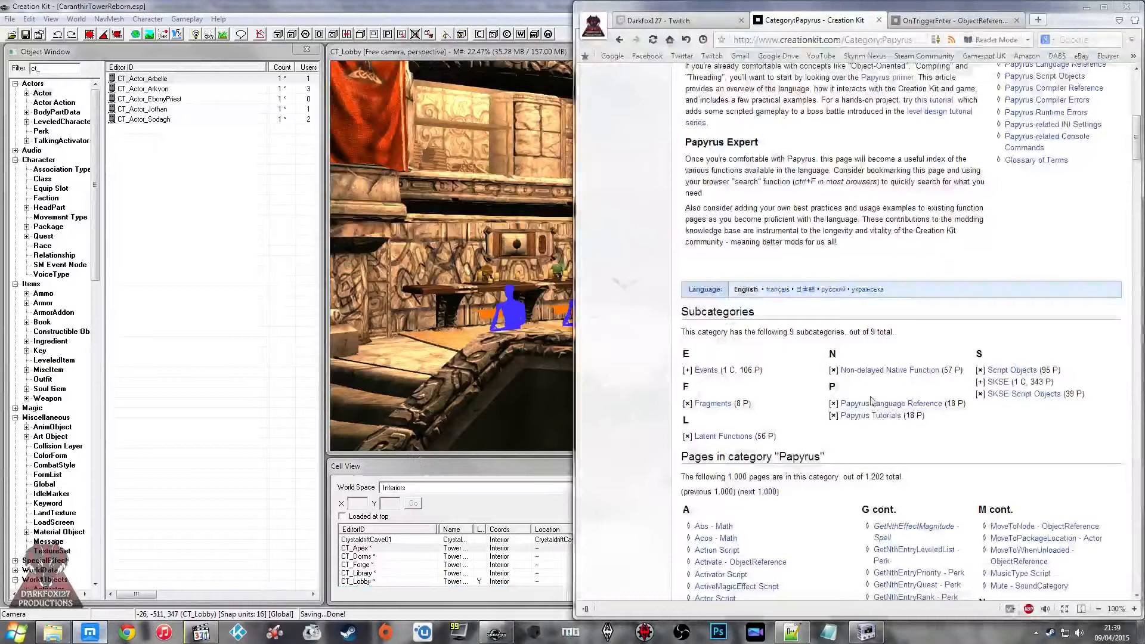
pyautogui.click(878, 21)
pyautogui.click(879, 22)
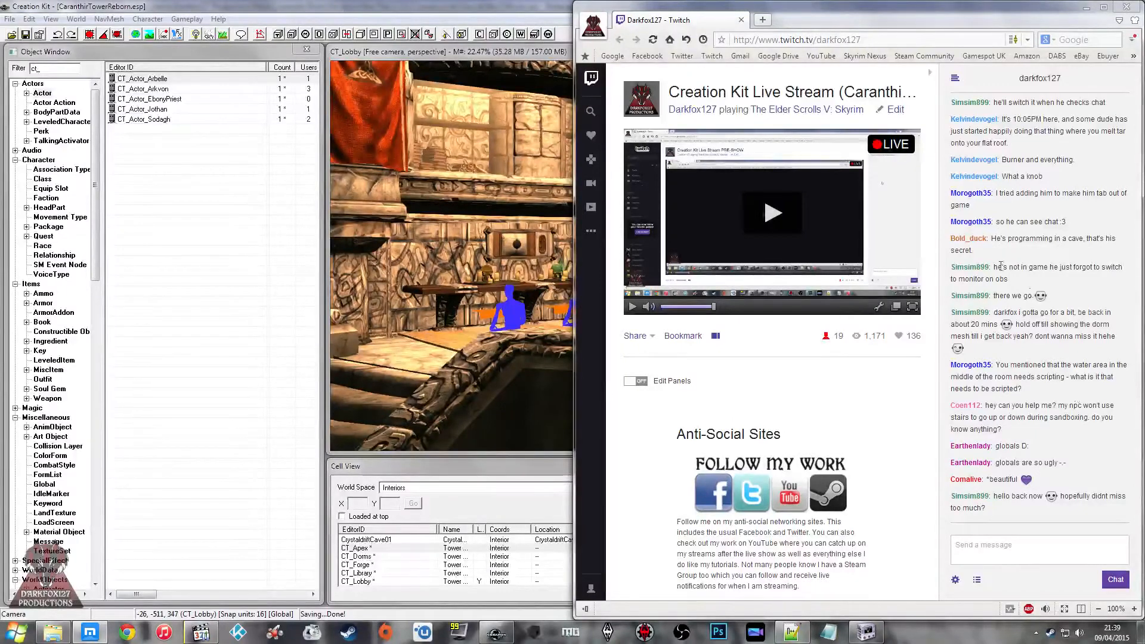
pyautogui.click(547, 266)
pyautogui.click(643, 253)
pyautogui.keyDown('shift'); pyautogui.moveTo(643, 253); pyautogui.dragTo(666, 294, button='middle'); pyautogui.keyUp('shift')
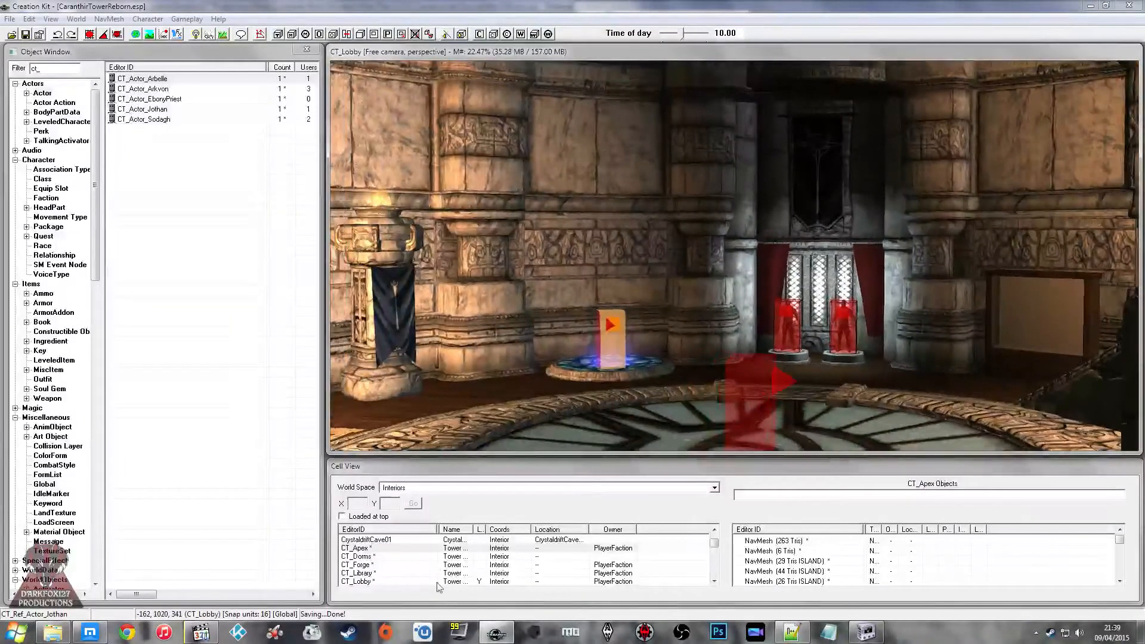
# Step: Load the CT_Apex cell in the render window
pyautogui.moveTo(604, 258); pyautogui.dragTo(604, 256, button='middle')
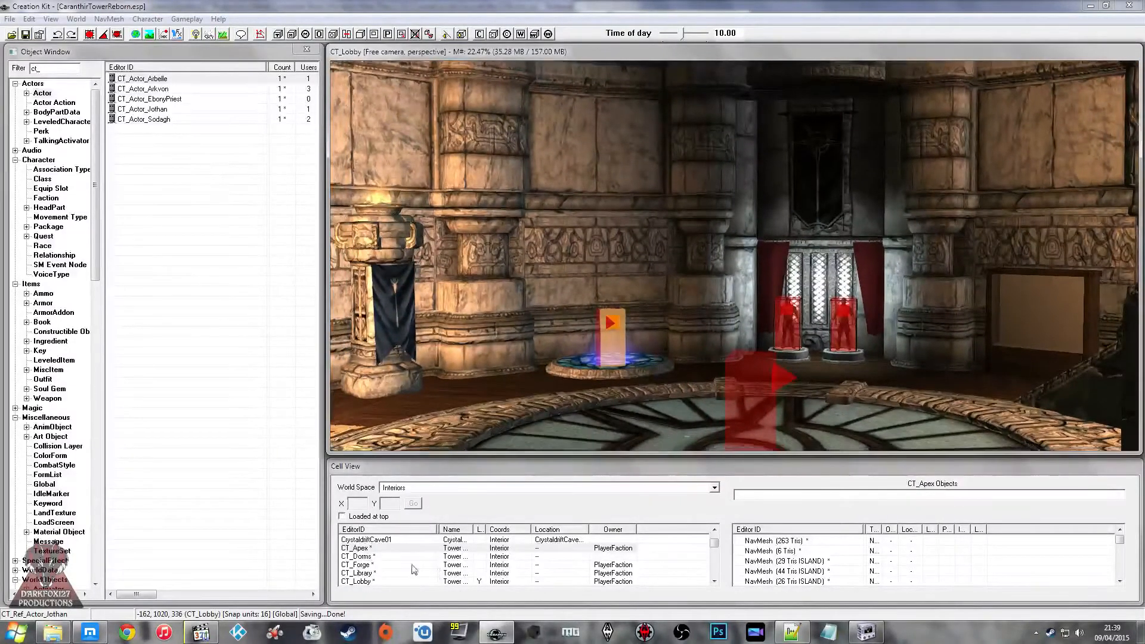
pyautogui.click(382, 556)
pyautogui.scroll(-1, 381, 556)
pyautogui.click(368, 548)
pyautogui.click(369, 556)
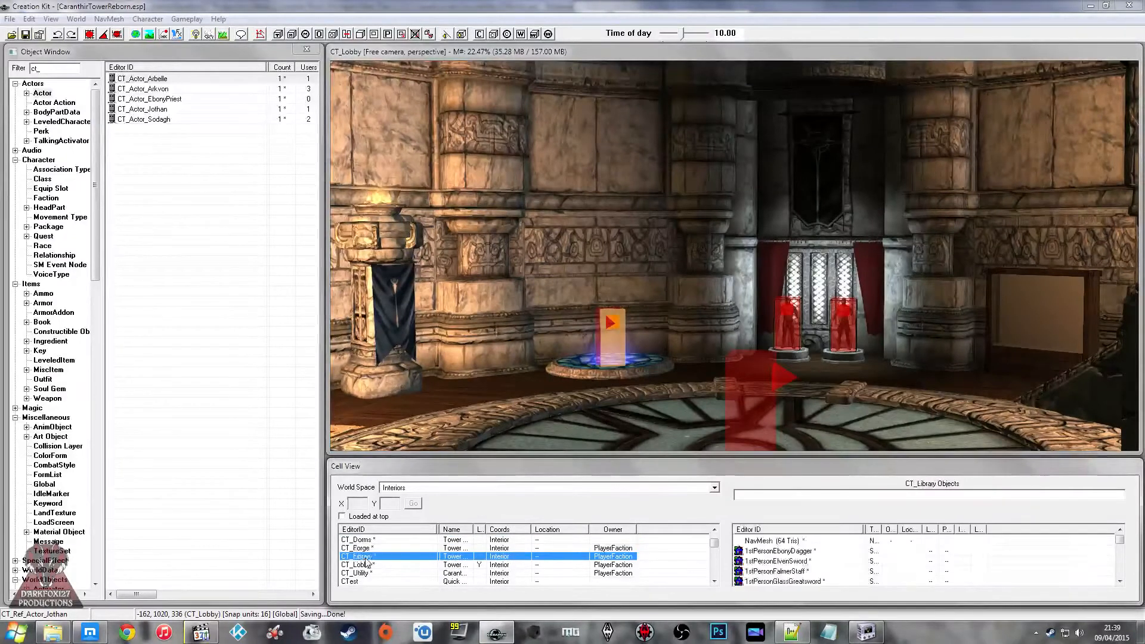
pyautogui.scroll(1, 372, 557)
pyautogui.click(376, 556)
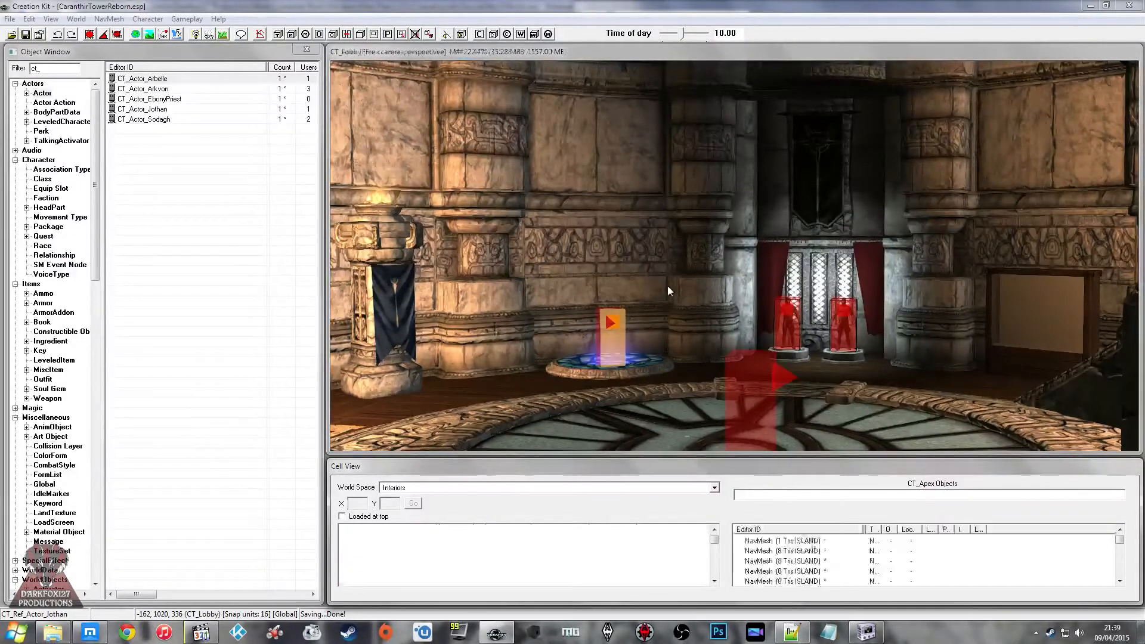
# Step: Open the base activator of the placed CT_Trigger_CellCheck in CT_Apex and auto-fill all properties of CT_Script_CellCheck
pyautogui.scroll(-8, 679, 215)
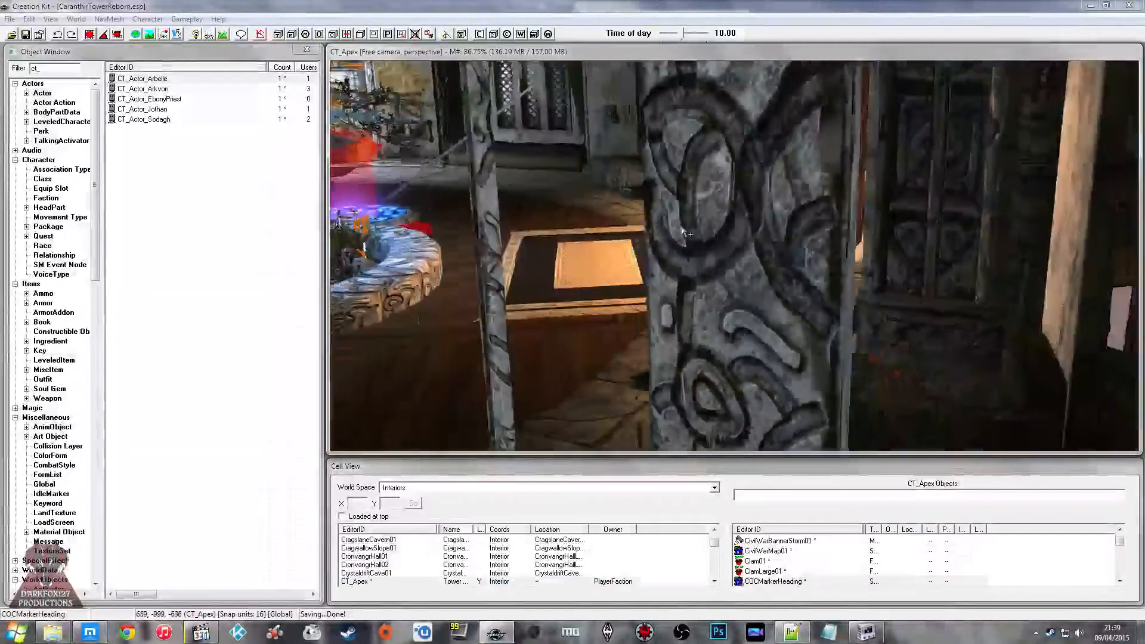
pyautogui.scroll(-3, 766, 228)
pyautogui.keyDown('shift'); pyautogui.moveTo(766, 227); pyautogui.dragTo(764, 177, button='middle'); pyautogui.keyUp('shift')
pyautogui.scroll(-2, 746, 256)
pyautogui.click(833, 242)
pyautogui.keyDown('shift'); pyautogui.moveTo(833, 242); pyautogui.dragTo(827, 183, button='middle'); pyautogui.keyUp('shift')
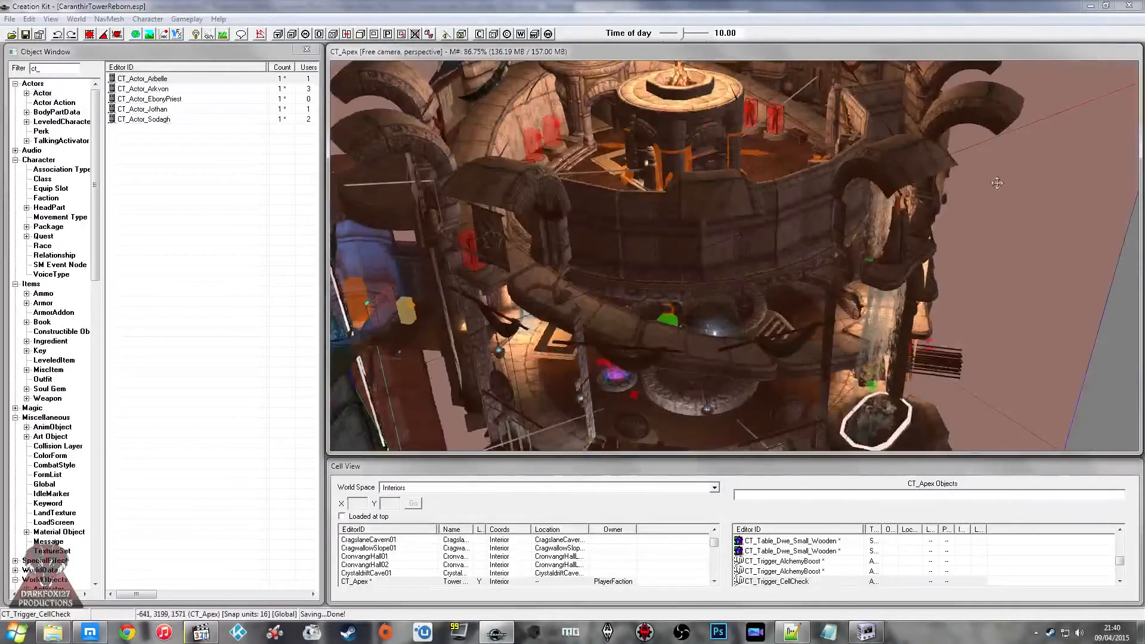
pyautogui.doubleClick(734, 246)
pyautogui.click(660, 212)
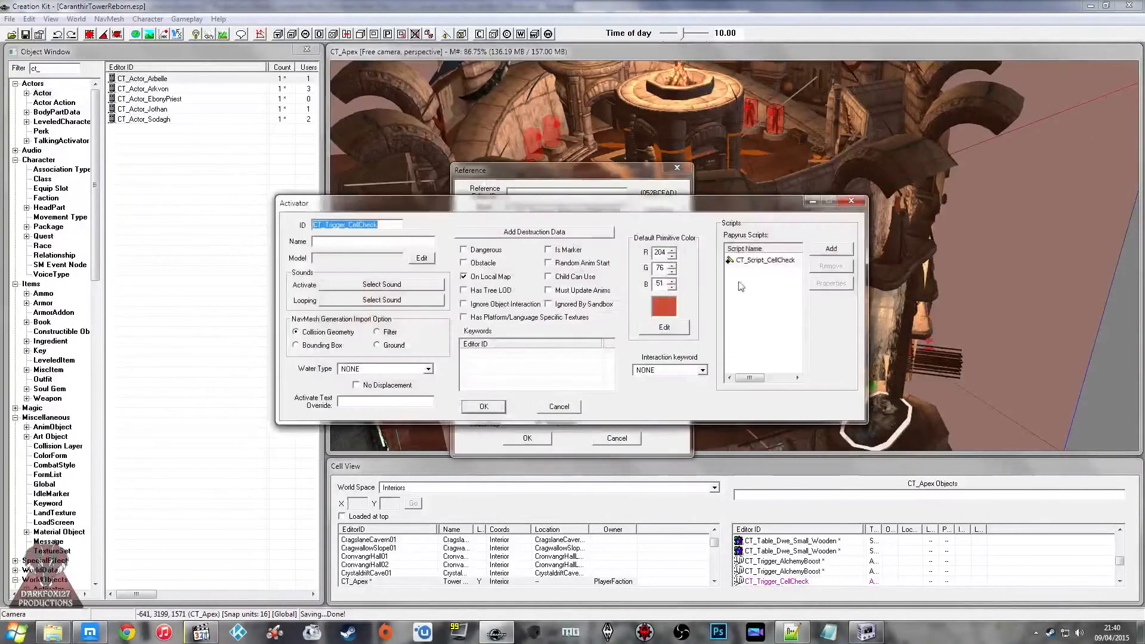
pyautogui.click(390, 417)
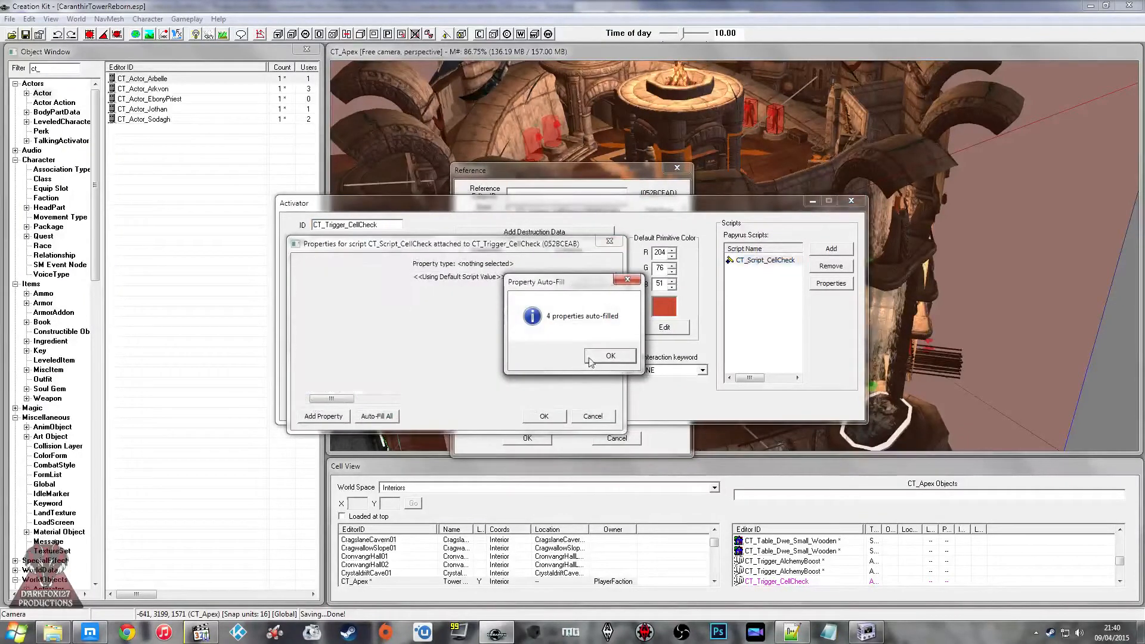
pyautogui.click(590, 358)
# Step: Check the unfilled CT_Outfit_Conjurer_Armour script property against the list of existing CT_ outfits
pyautogui.click(370, 309)
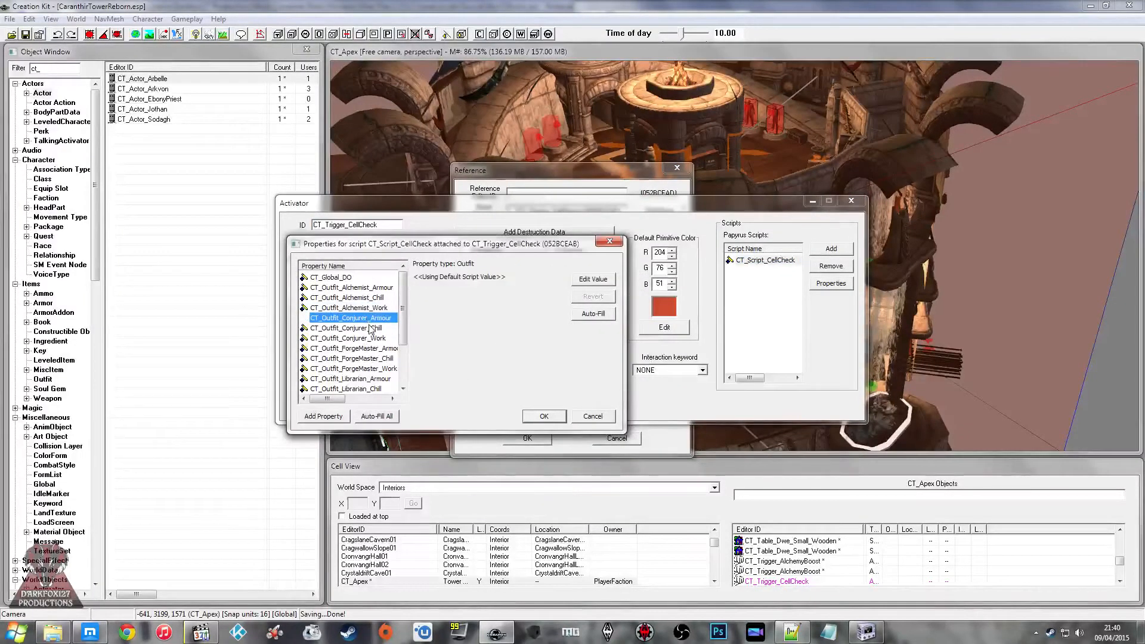
pyautogui.scroll(-1, 356, 324)
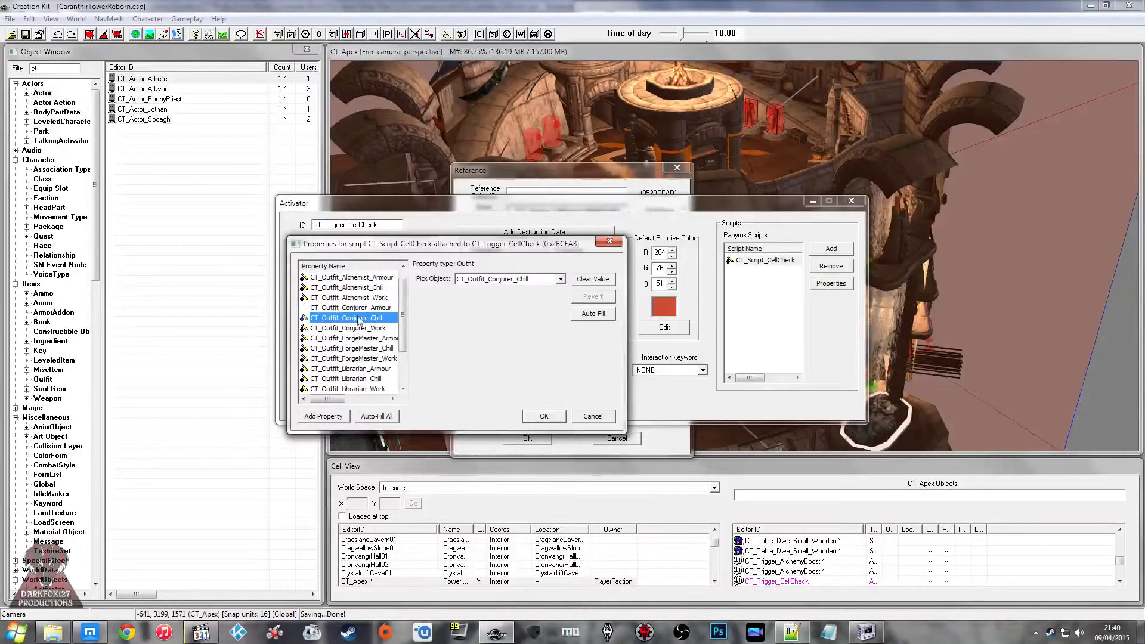
pyautogui.click(332, 310)
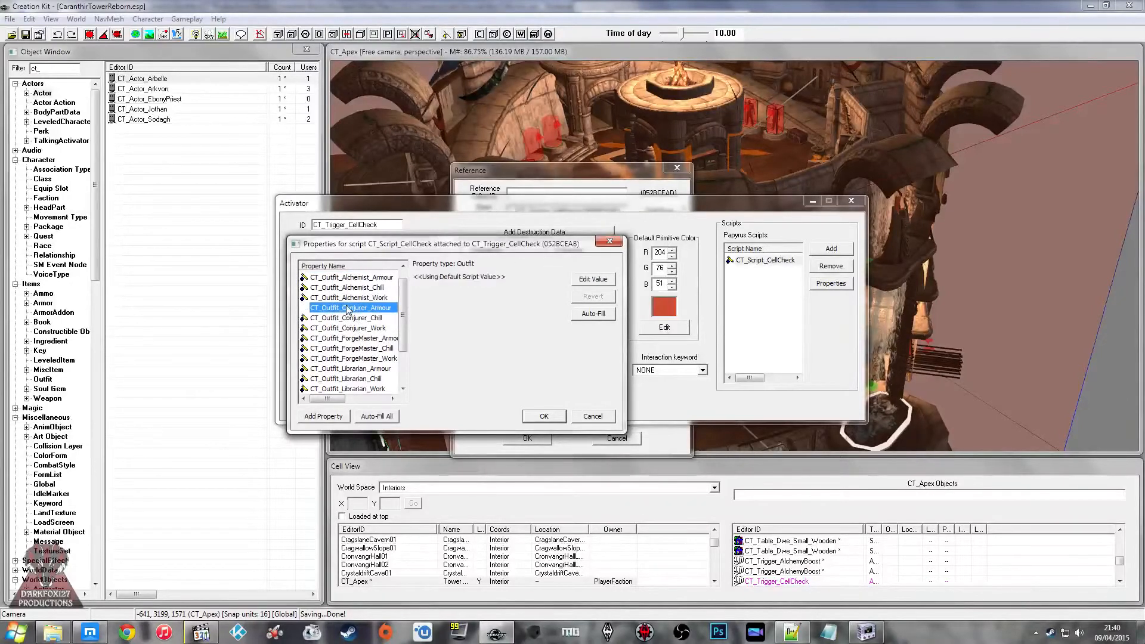
pyautogui.click(127, 164)
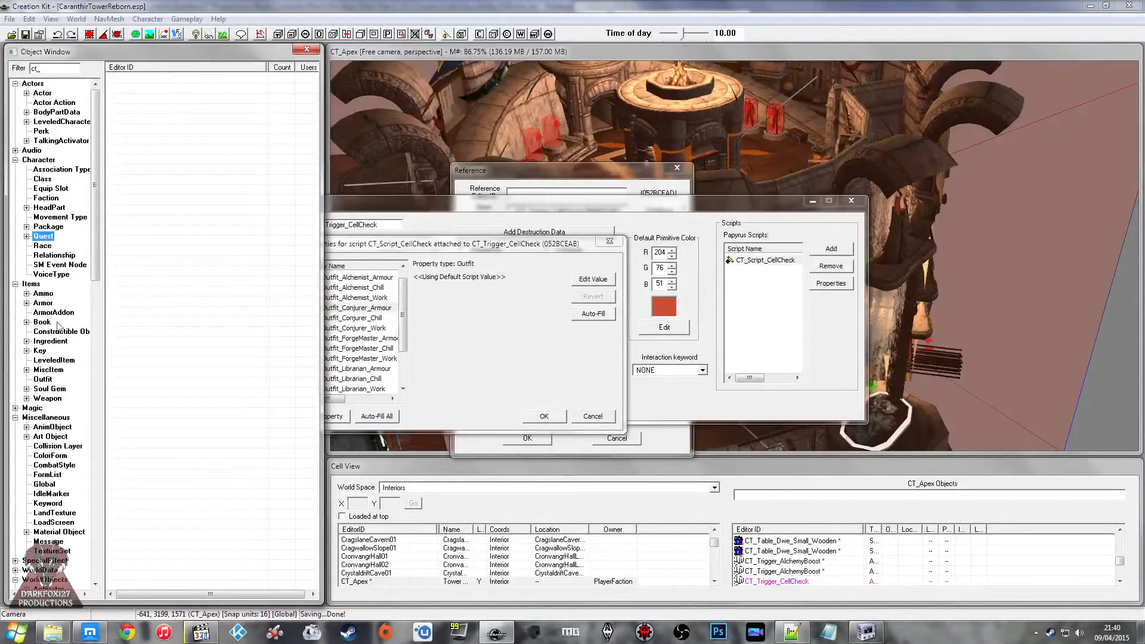
pyautogui.click(43, 302)
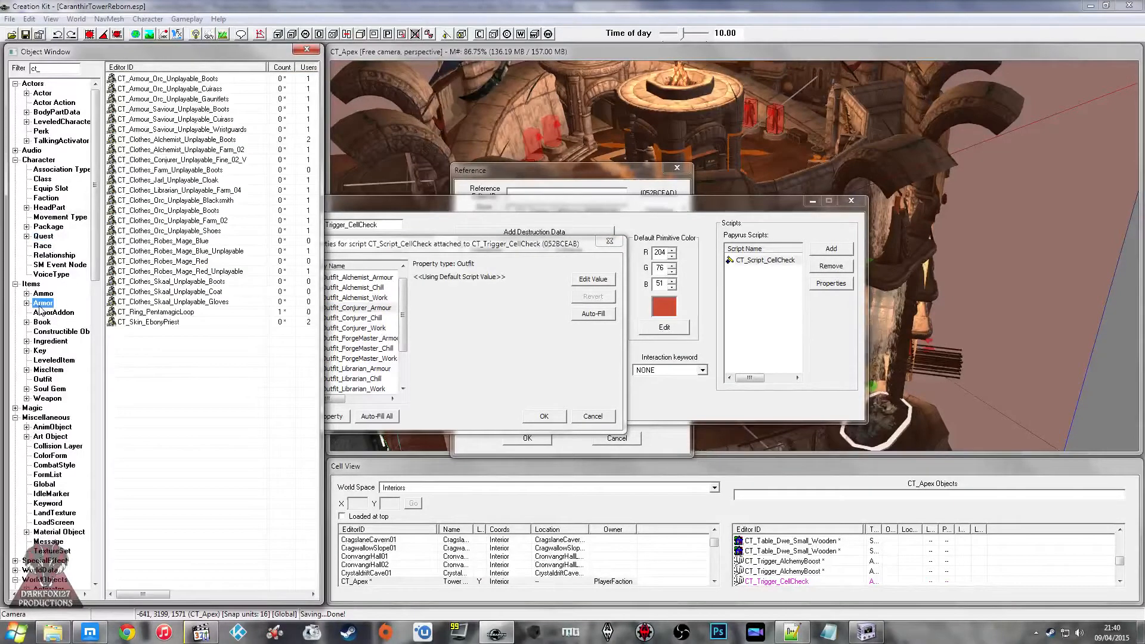
pyautogui.click(42, 237)
pyautogui.click(15, 160)
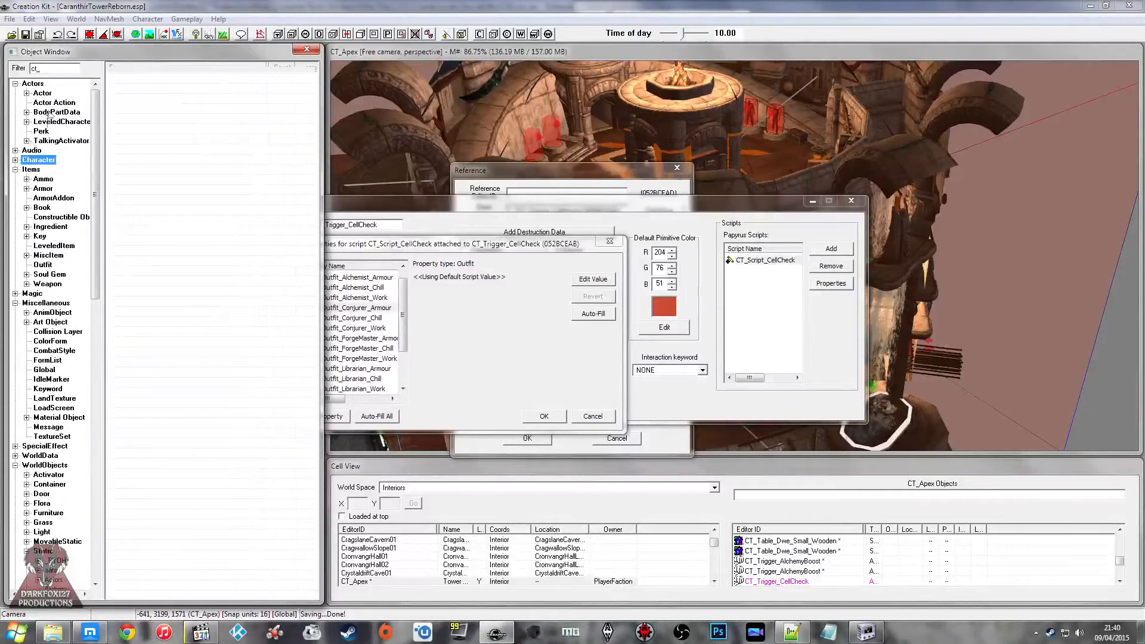
pyautogui.click(15, 83)
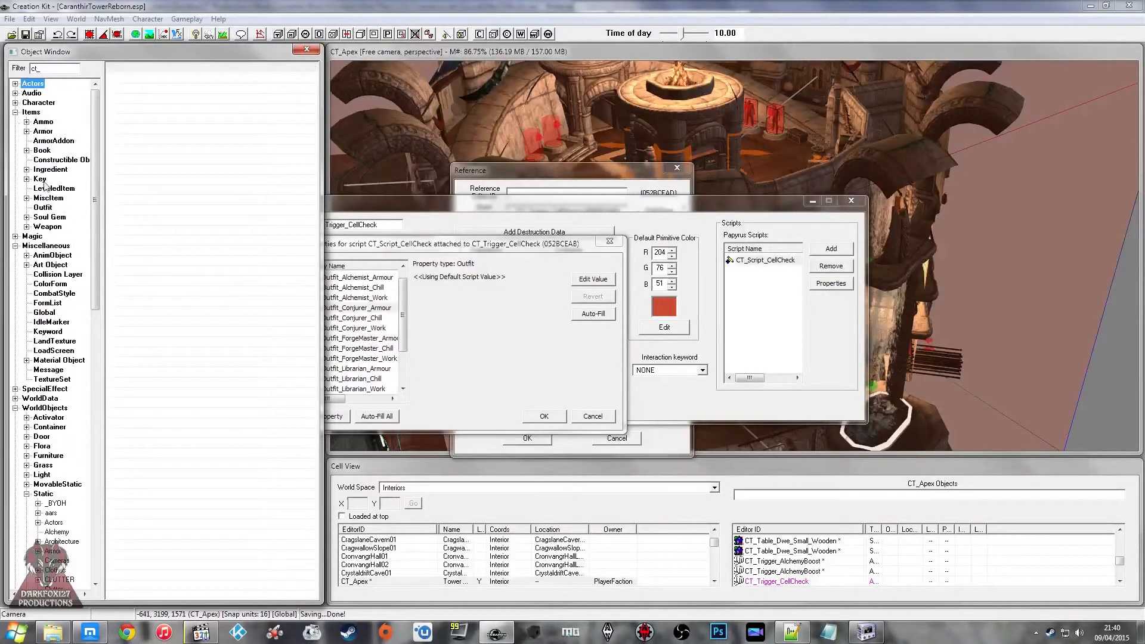
pyautogui.click(42, 207)
# Step: Create a new outfit from CT_Outfit_Conjurer_Chill with the ID CT_Outfit_Conjurer_Armour
pyautogui.click(188, 110)
pyautogui.click(197, 118)
pyautogui.click(194, 108)
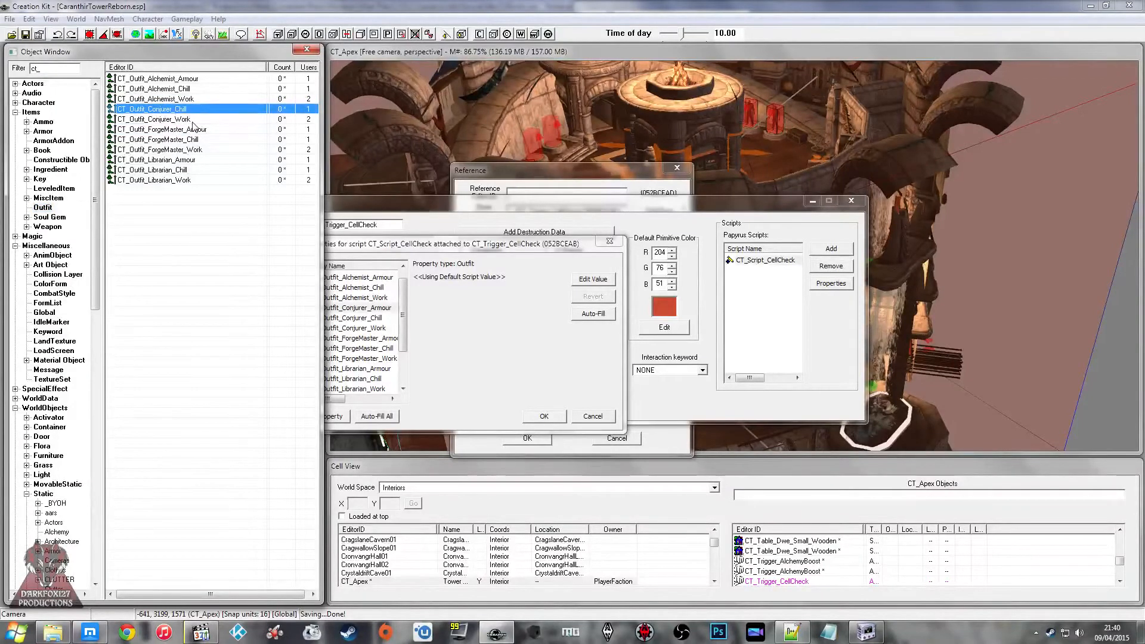
pyautogui.click(195, 99)
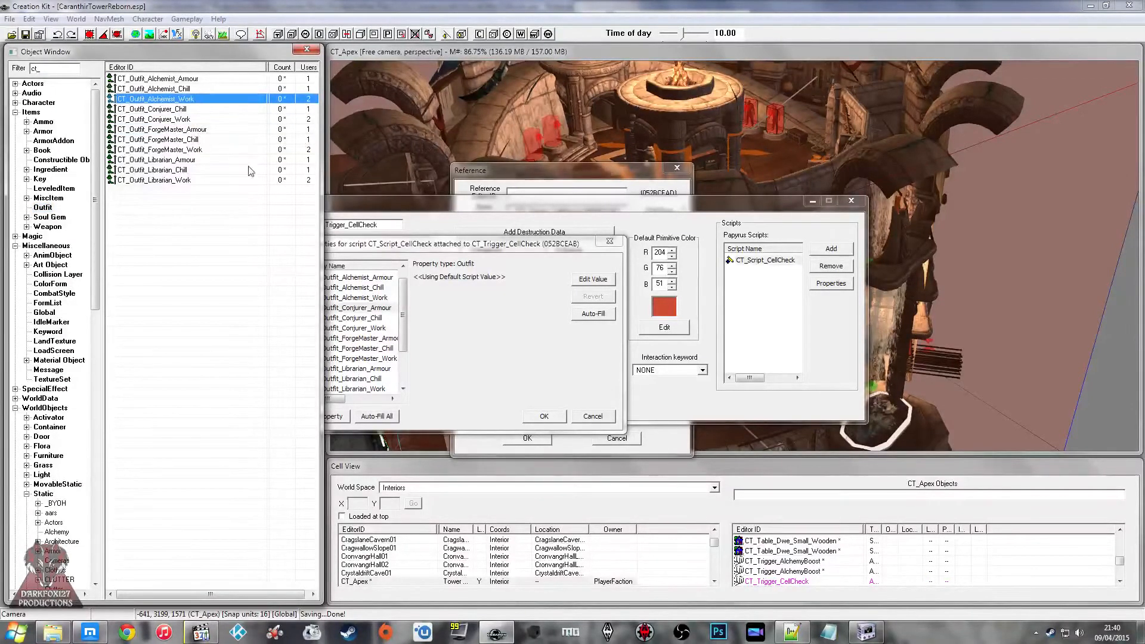
pyautogui.doubleClick(195, 109)
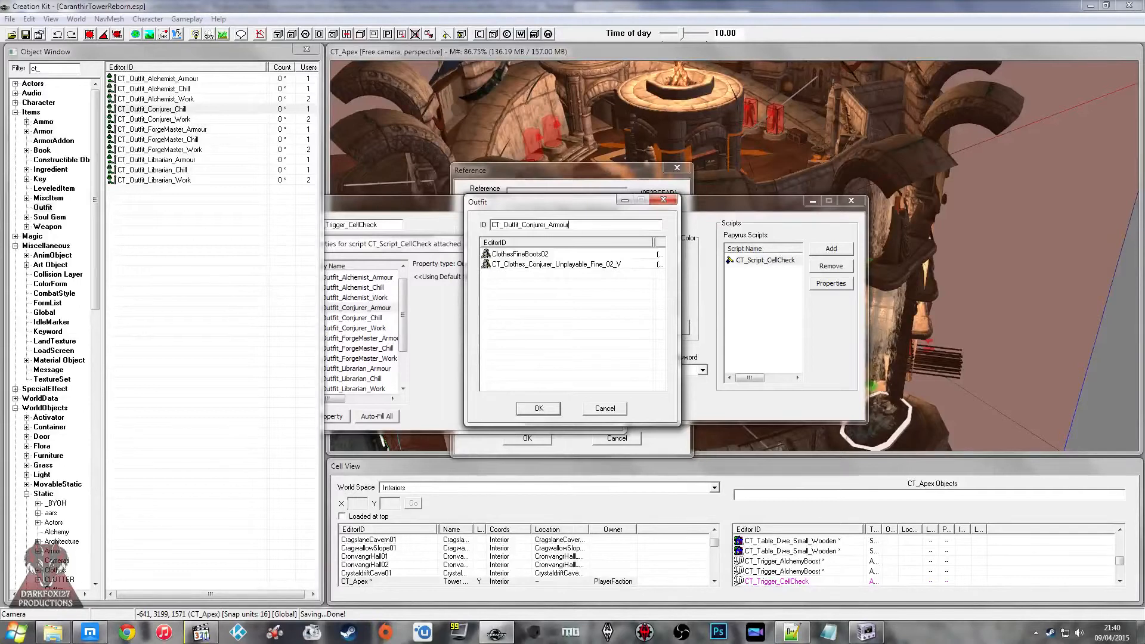
pyautogui.click(537, 409)
pyautogui.click(628, 363)
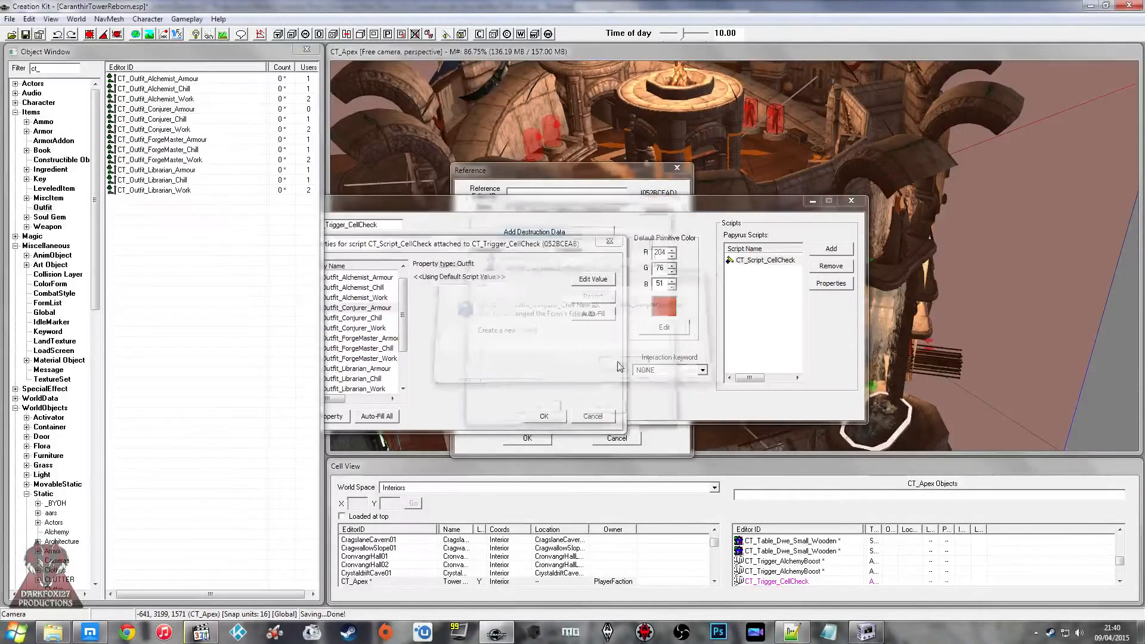
# Step: Load the CT_Dorms cell and examine the armour and clothing hanging in the wardrobe by the double bed
pyautogui.click(382, 584)
pyautogui.scroll(-1, 382, 584)
pyautogui.doubleClick(378, 565)
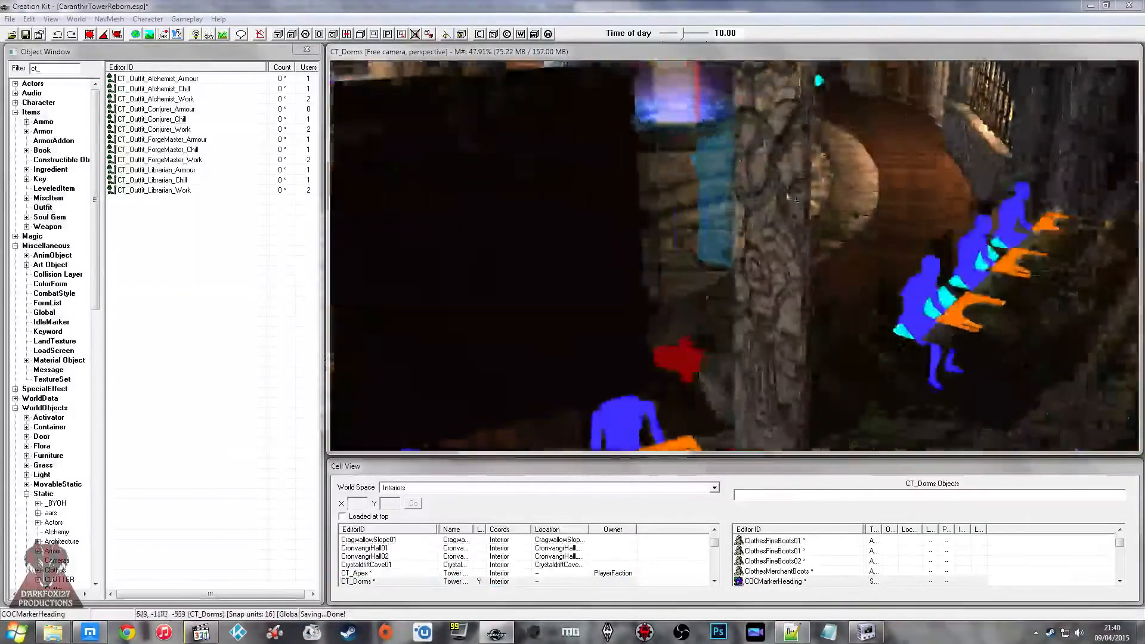
pyautogui.scroll(-5, 796, 200)
pyautogui.keyDown('shift'); pyautogui.moveTo(796, 201); pyautogui.dragTo(734, 184, button='middle'); pyautogui.keyUp('shift')
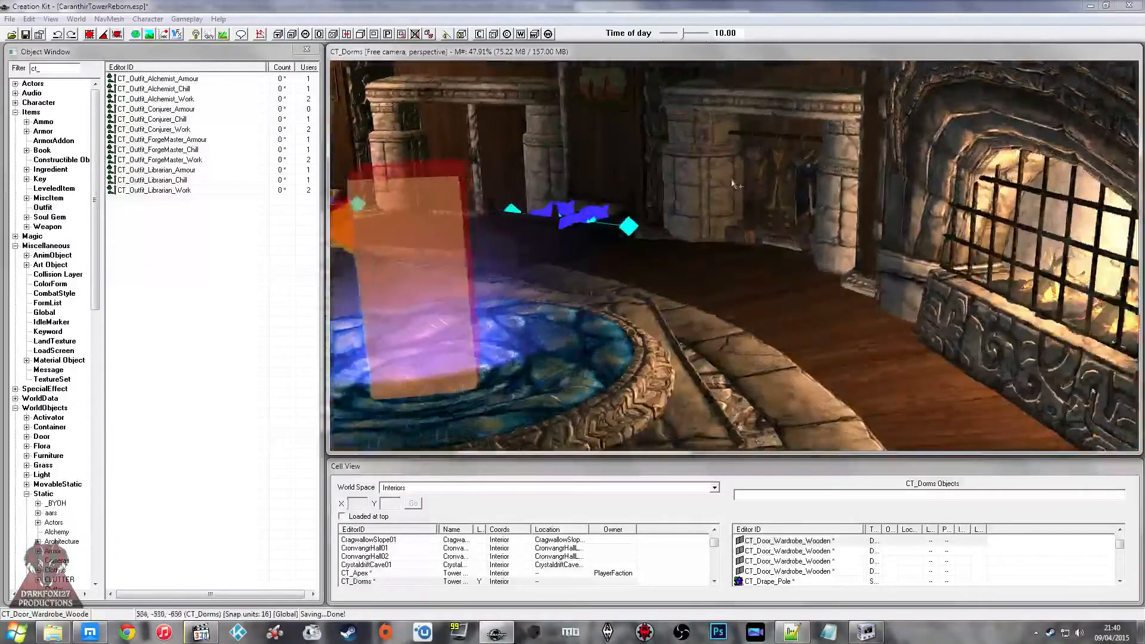
pyautogui.scroll(10, 735, 186)
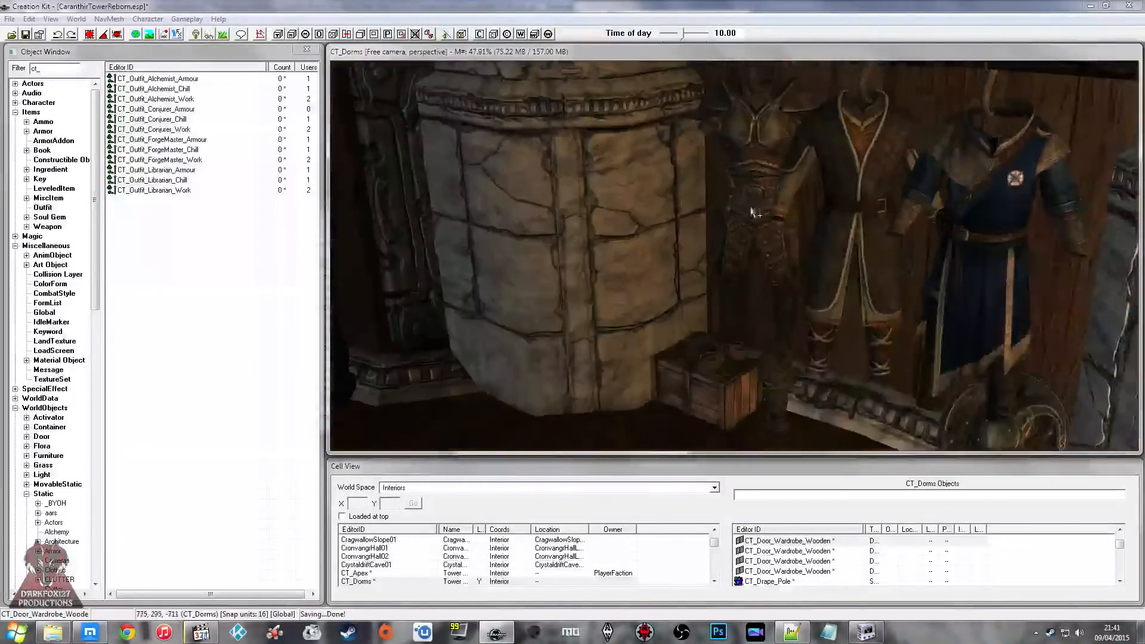
pyautogui.click(752, 210)
pyautogui.scroll(-3, 769, 178)
pyautogui.moveTo(784, 145)
pyautogui.keyDown('shift'); pyautogui.mouseDown(button='middle')
pyautogui.moveTo(823, 138)
pyautogui.moveTo(780, 134)
pyautogui.mouseUp(button='middle'); pyautogui.keyUp('shift')
pyautogui.scroll(-8, 799, 130)
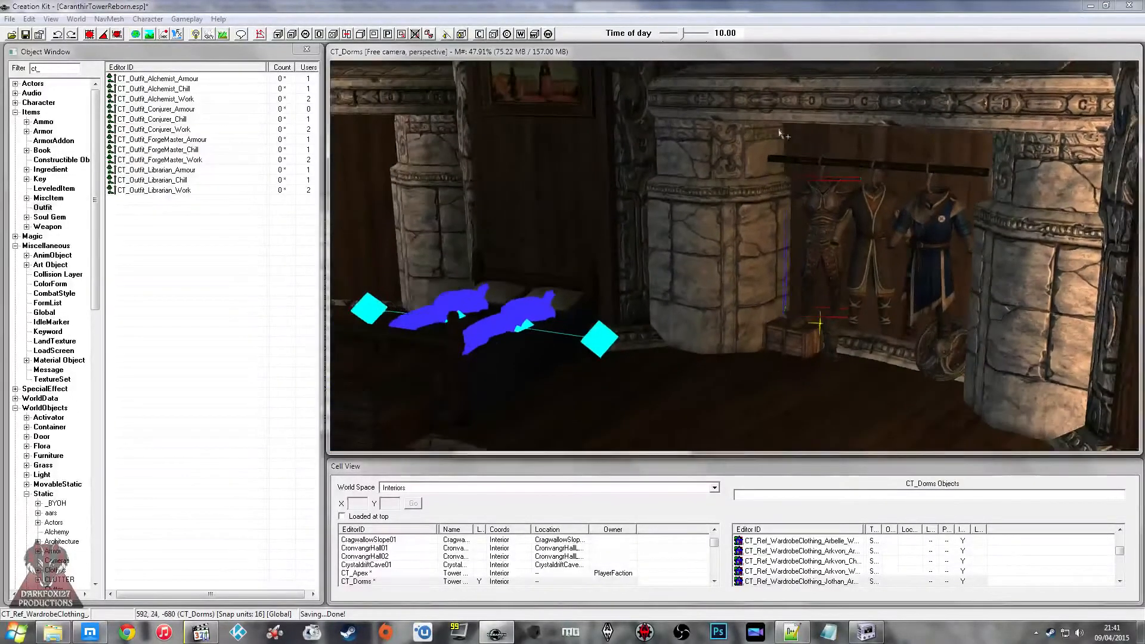
# Step: Look through the CT_ armor records for pieces suited to the conjurer's armour outfit
pyautogui.click(222, 260)
pyautogui.click(43, 130)
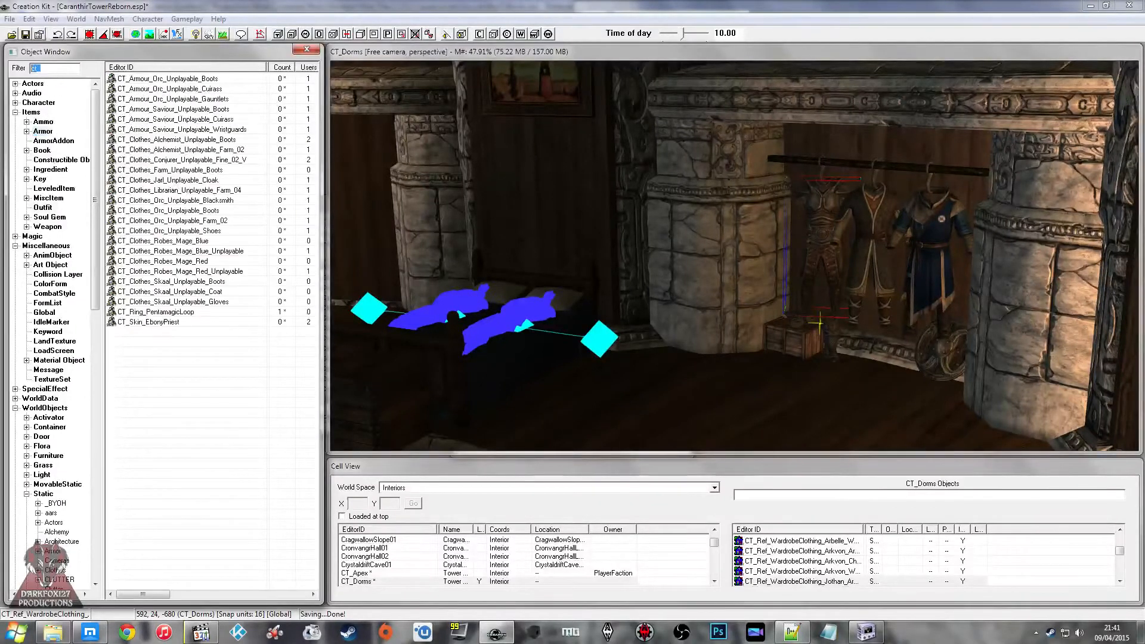
pyautogui.click(185, 190)
pyautogui.click(185, 222)
pyautogui.click(184, 251)
pyautogui.click(186, 272)
pyautogui.click(183, 291)
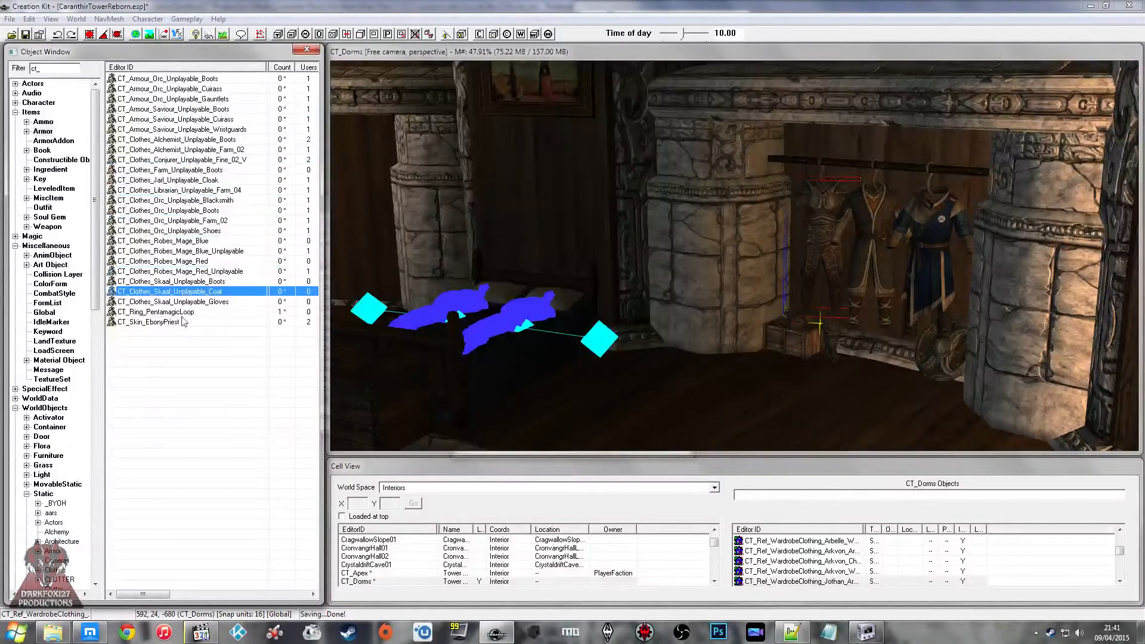
# Step: Review the CT_Script_CellCheck properties, accept the CT_Trigger_CellCheck activator and reference settings, and save the plugin
pyautogui.moveTo(457, 199); pyautogui.dragTo(469, 185, button='middle')
pyautogui.click(26, 34)
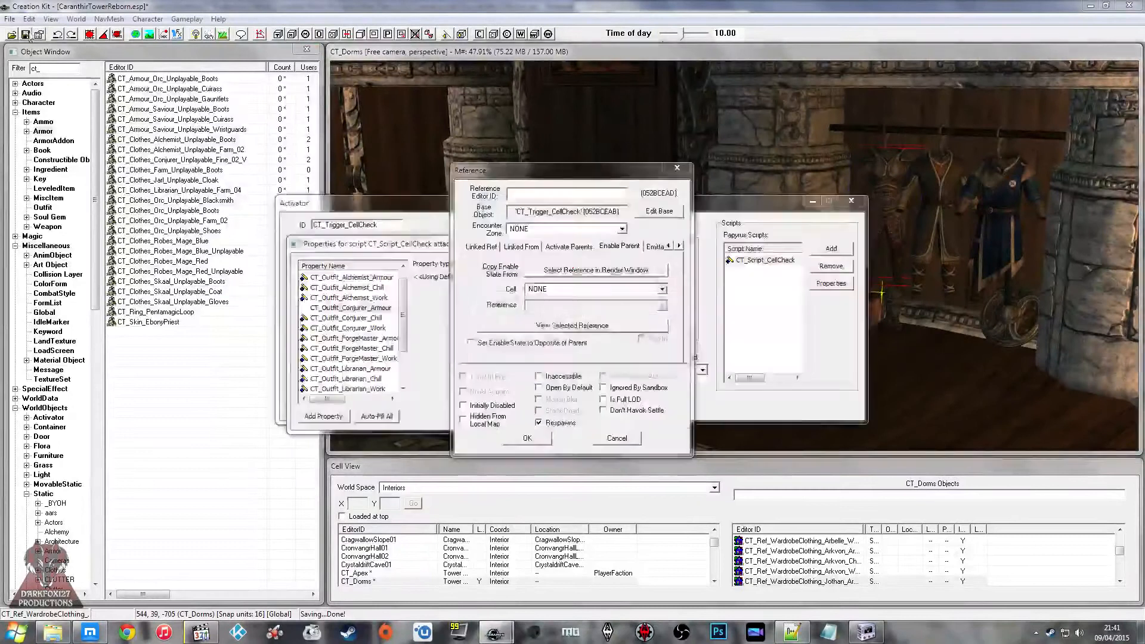
pyautogui.click(654, 357)
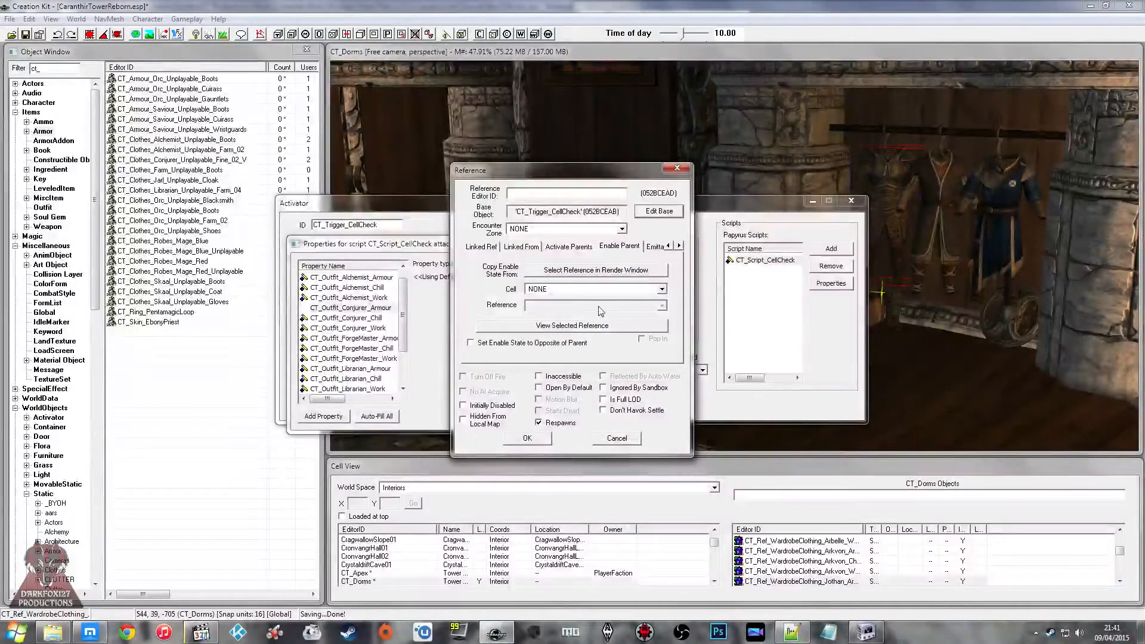
pyautogui.click(749, 288)
pyautogui.click(382, 338)
pyautogui.scroll(-2, 386, 355)
pyautogui.click(544, 419)
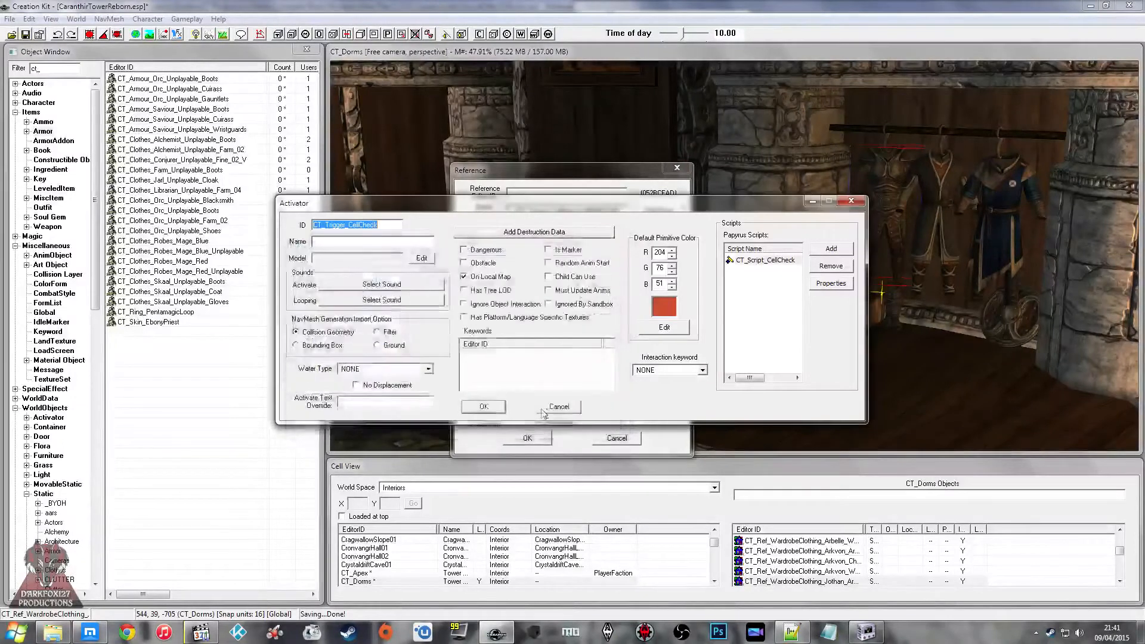
pyautogui.click(484, 407)
pyautogui.click(527, 438)
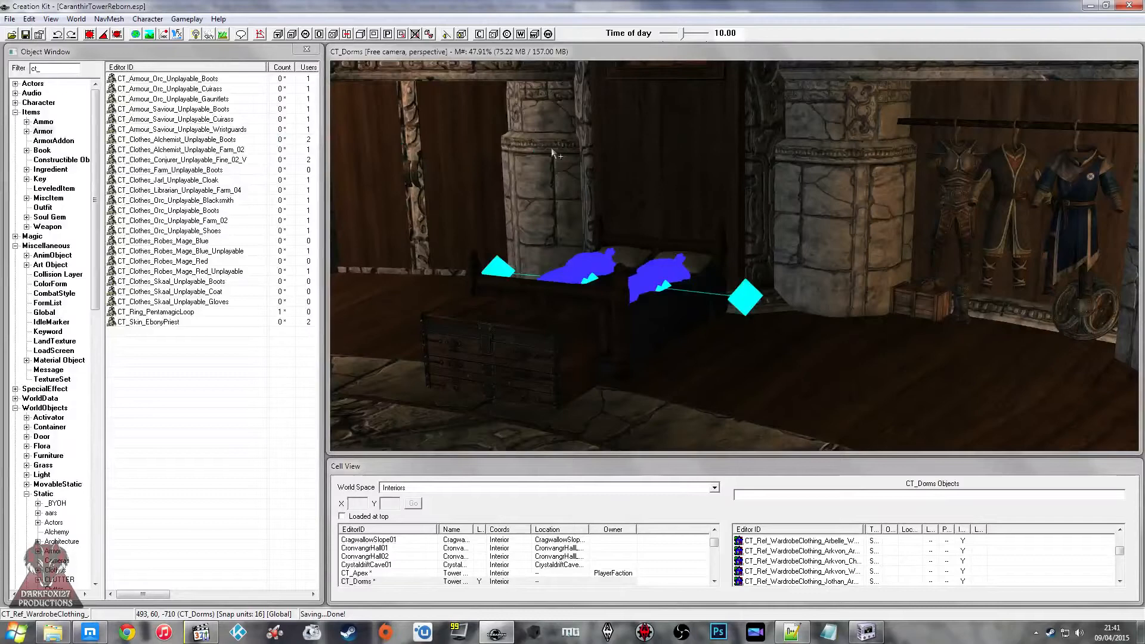
# Step: Examine the CT_Dorms interior from outside and above its main structure
pyautogui.keyDown('shift'); pyautogui.moveTo(630, 211); pyautogui.dragTo(695, 215, button='middle'); pyautogui.keyUp('shift')
pyautogui.click(631, 277)
pyautogui.keyDown('shift'); pyautogui.moveTo(631, 276); pyautogui.dragTo(696, 235, button='middle'); pyautogui.keyUp('shift')
pyautogui.click(693, 220)
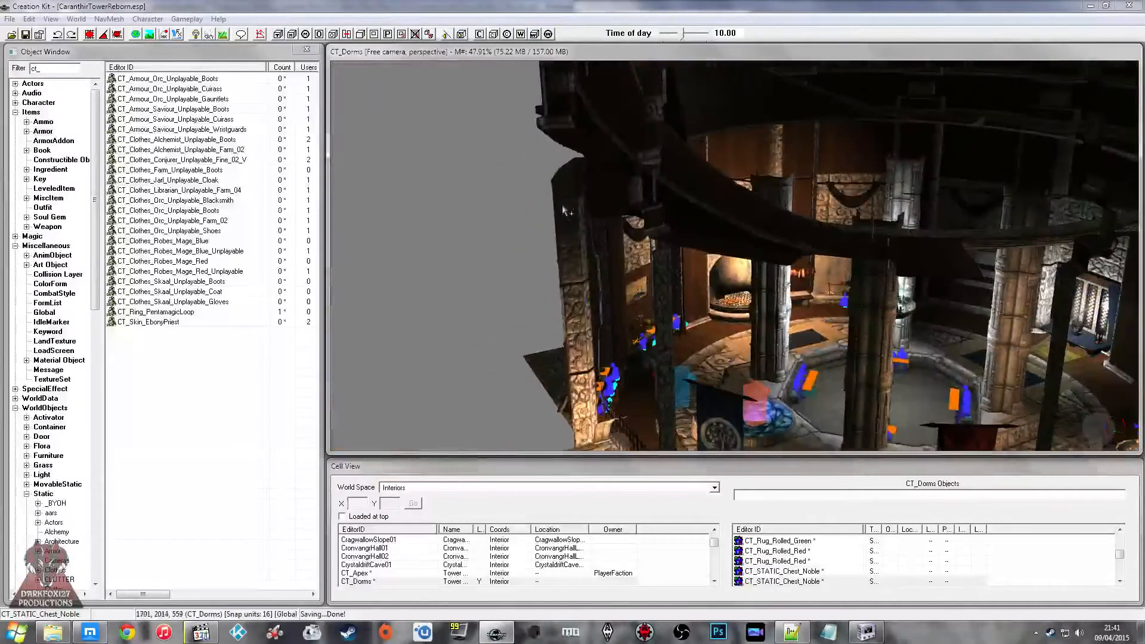
pyautogui.click(564, 200)
pyautogui.press('1')
pyautogui.keyDown('shift'); pyautogui.moveTo(565, 200); pyautogui.dragTo(513, 197, button='middle'); pyautogui.keyUp('shift')
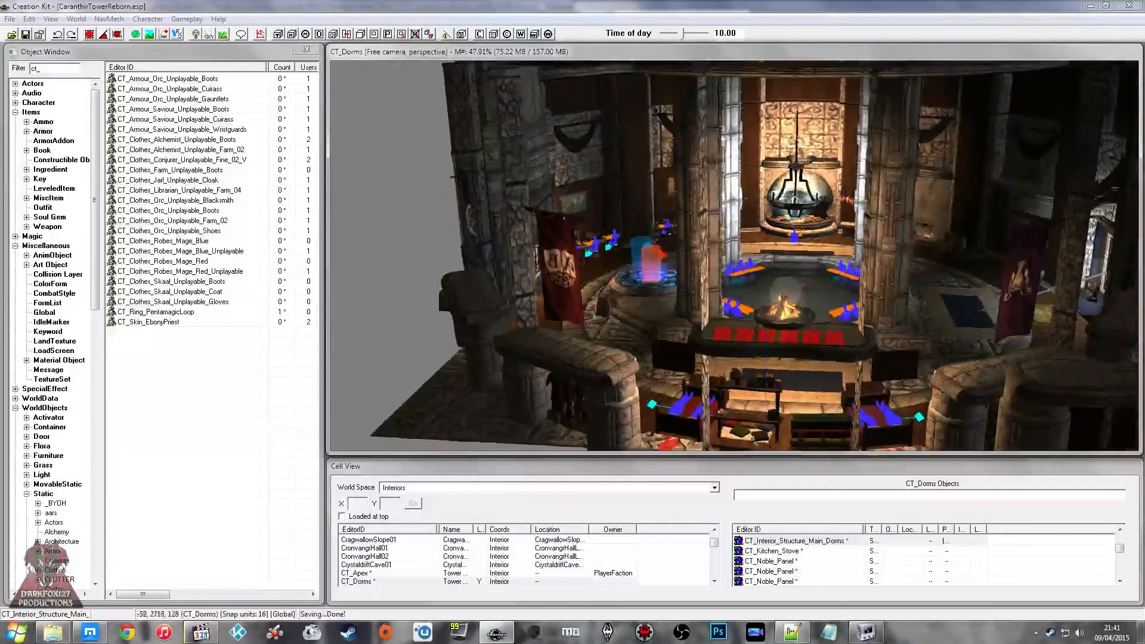
pyautogui.keyDown('shift'); pyautogui.moveTo(749, 213); pyautogui.dragTo(569, 211, button='middle'); pyautogui.keyUp('shift')
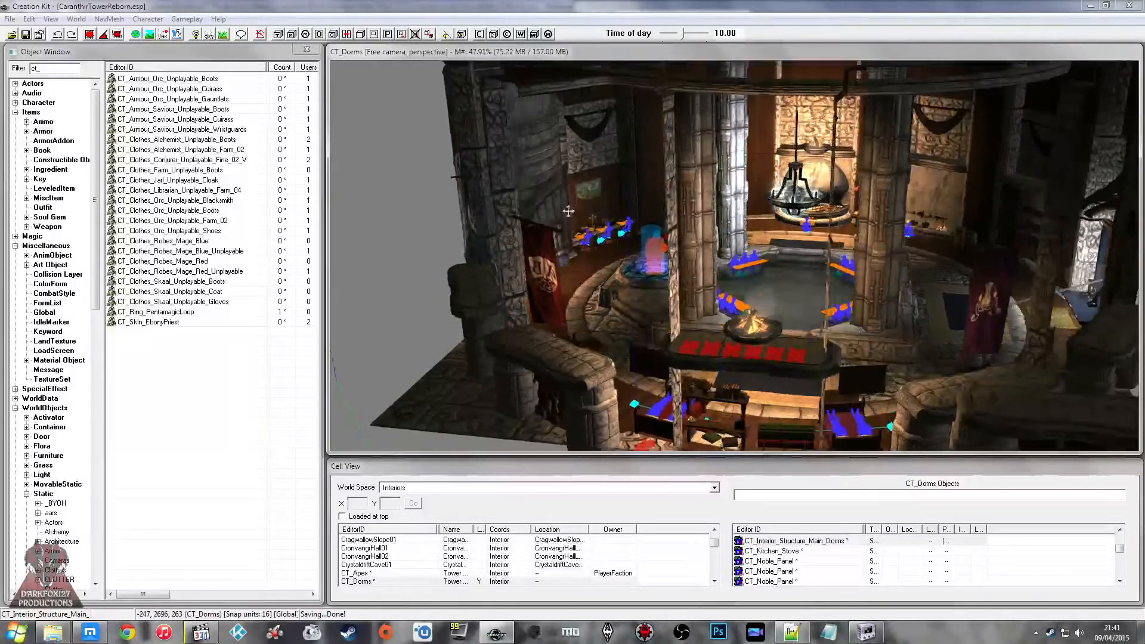
# Step: Browse the Inventory folder's model files from the base static CT_Interior_Structure_Main_Dorms and cancel the model selection
pyautogui.doubleClick(487, 155)
pyautogui.click(626, 216)
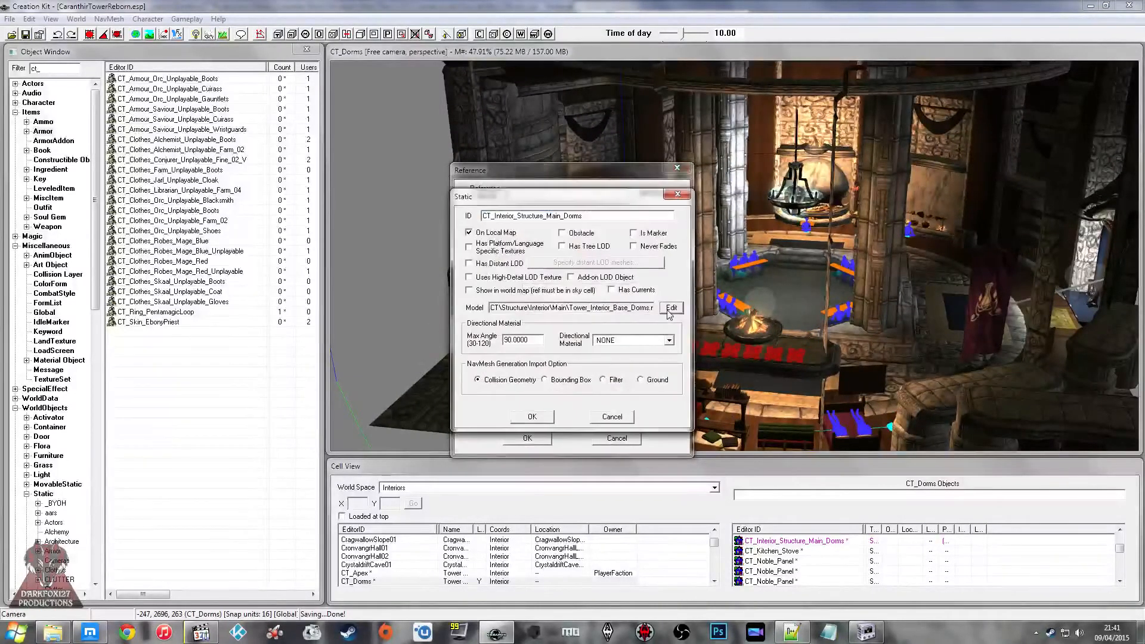
pyautogui.click(669, 309)
pyautogui.click(532, 224)
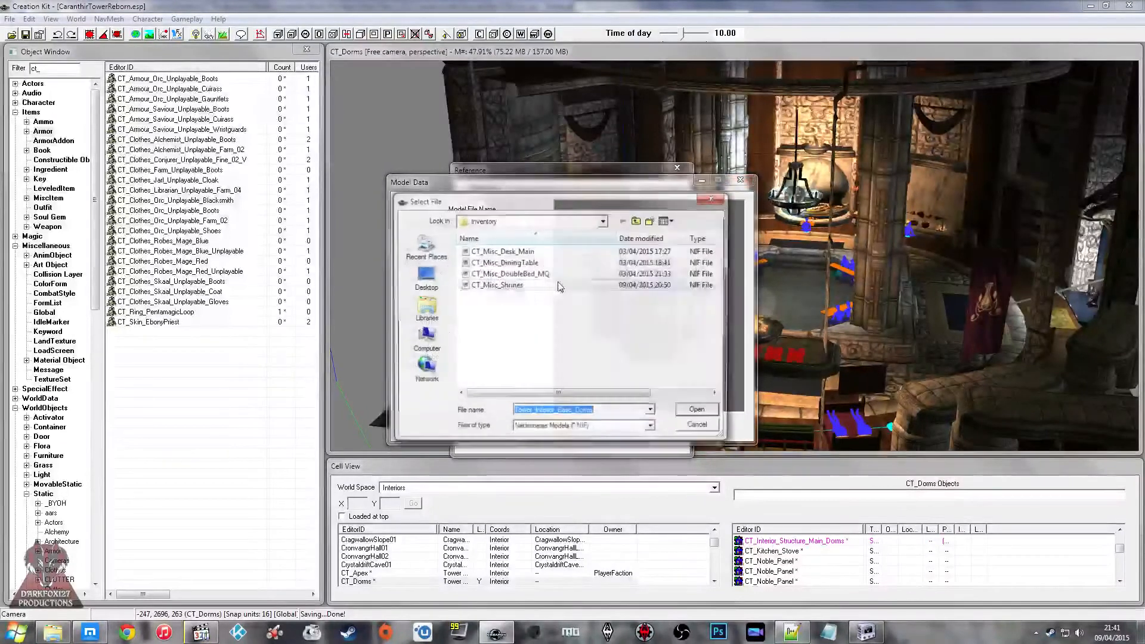
pyautogui.click(513, 273)
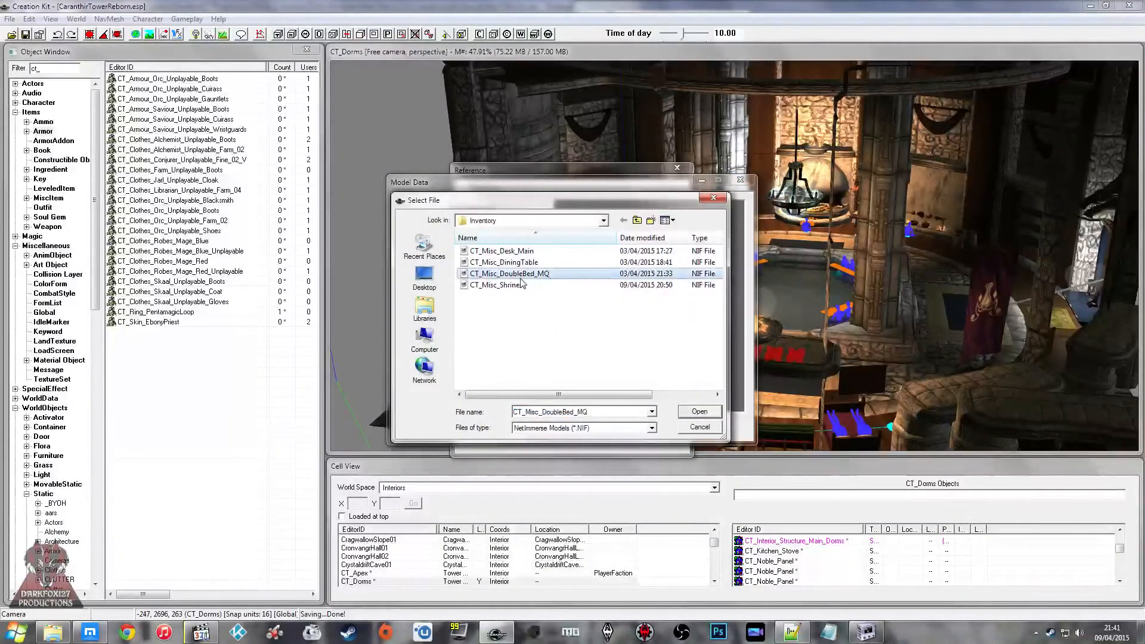
pyautogui.click(700, 427)
pyautogui.click(577, 427)
pyautogui.click(612, 416)
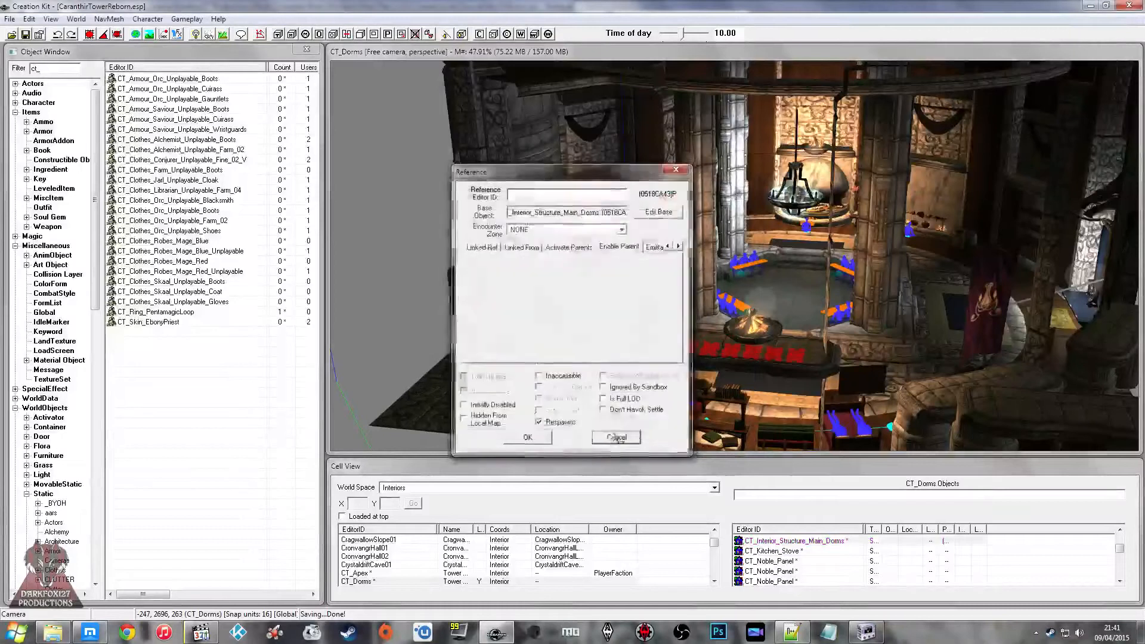
# Step: Close the reference settings, then reopen the CT_Interior_Structure_Main_Dorms reference's base static and check its model path
pyautogui.click(617, 437)
pyautogui.click(489, 287)
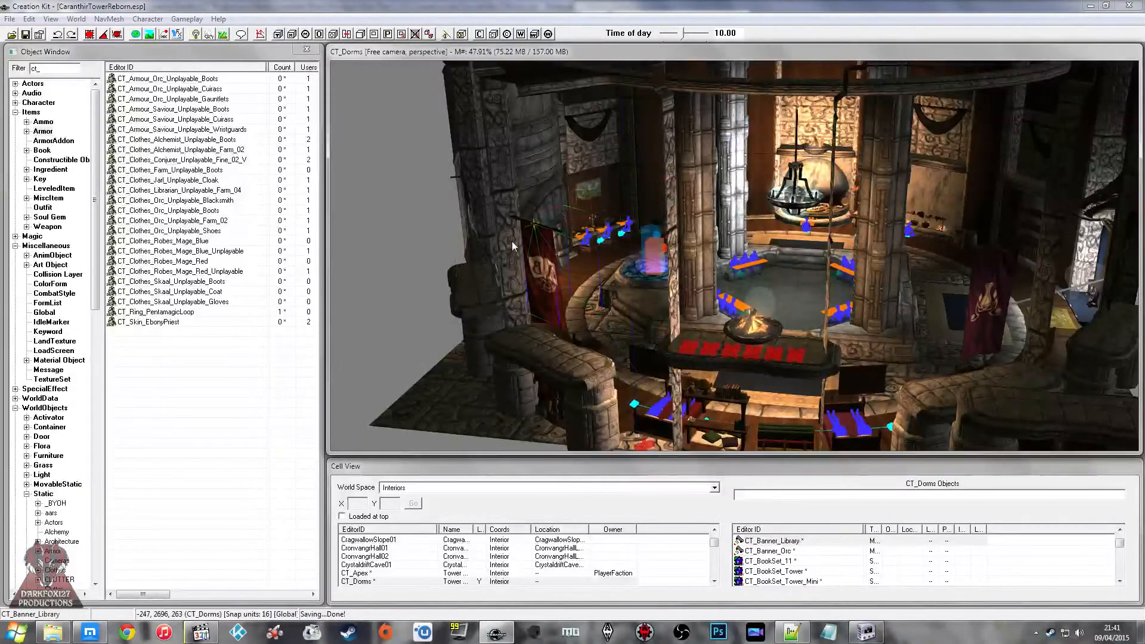
pyautogui.doubleClick(506, 239)
pyautogui.click(653, 179)
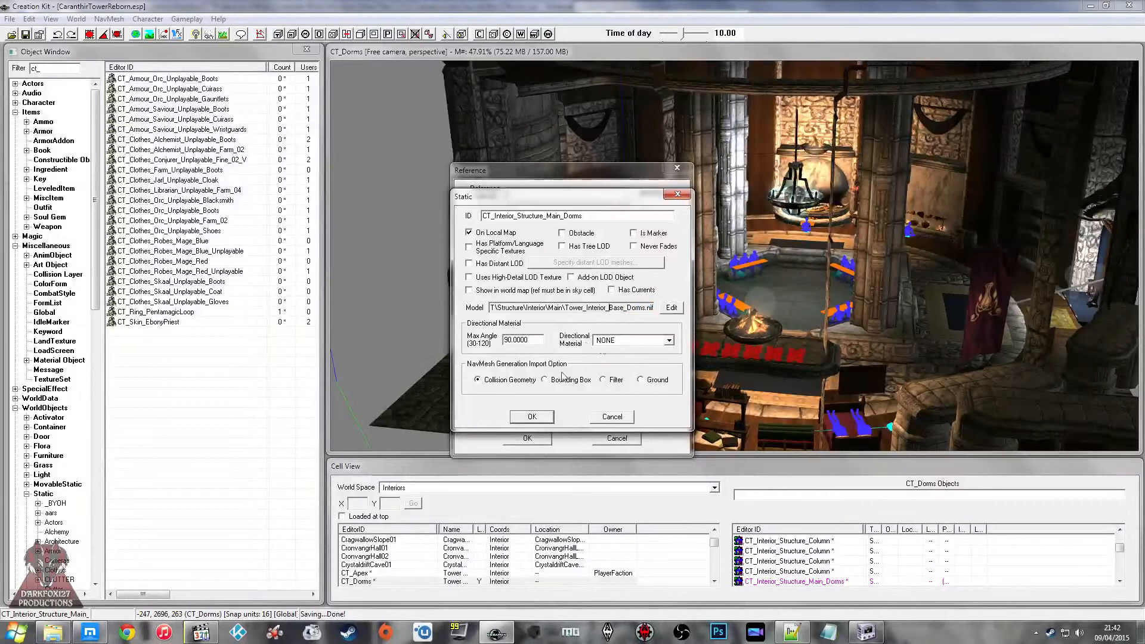
# Step: Open the Tower_Interior_Base_Dorms_NEW mesh from the Downloads folder in NifSkope
pyautogui.click(61, 635)
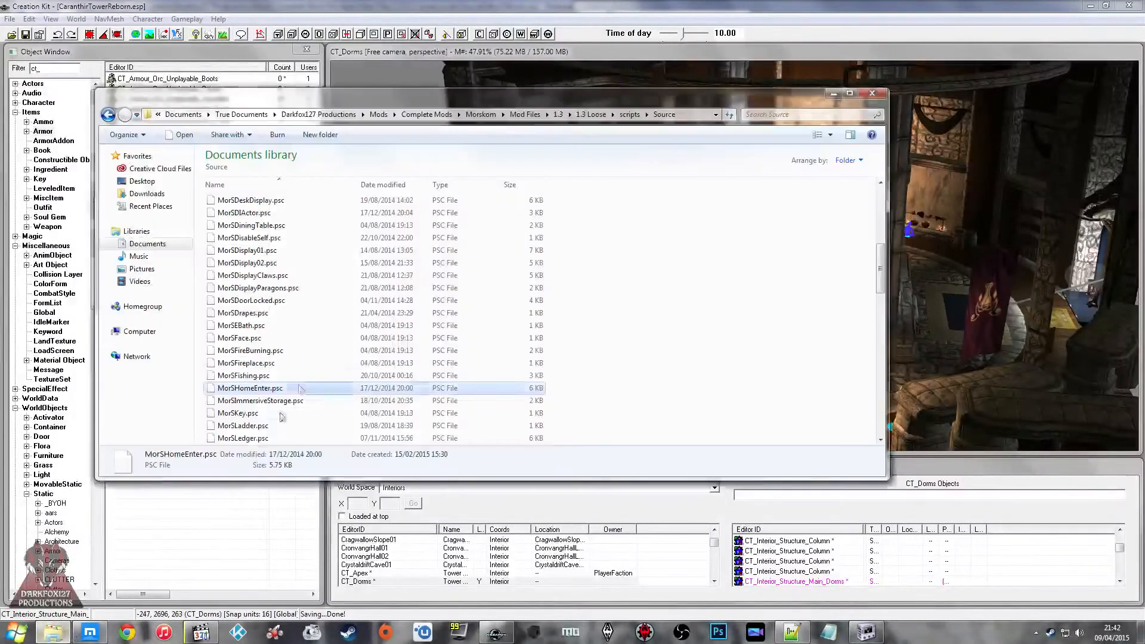
pyautogui.click(148, 195)
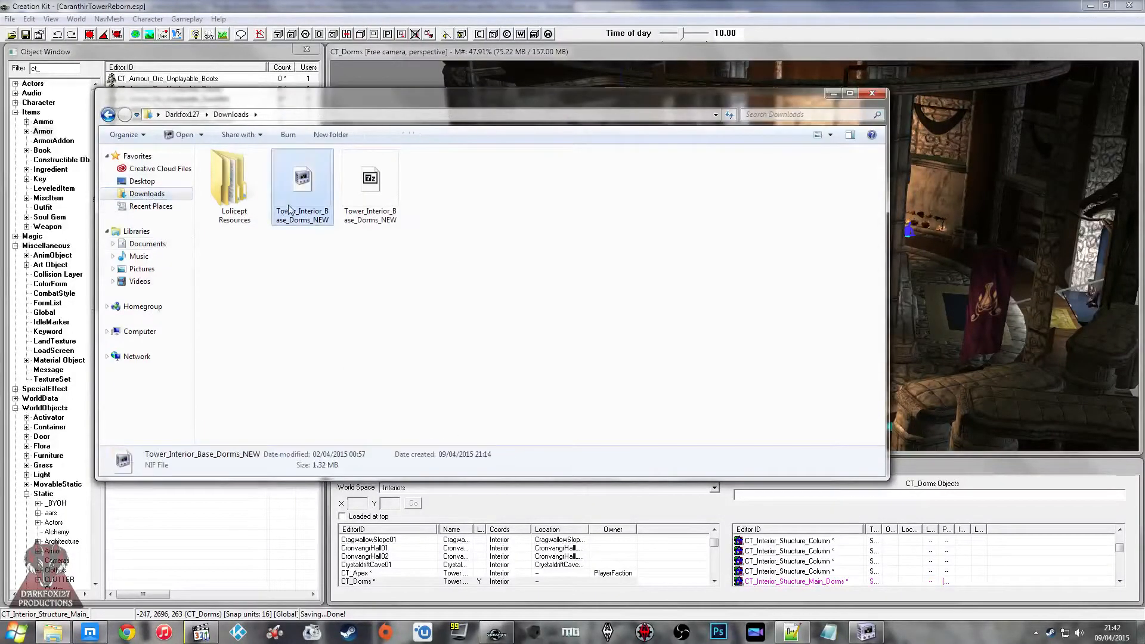
pyautogui.click(309, 199)
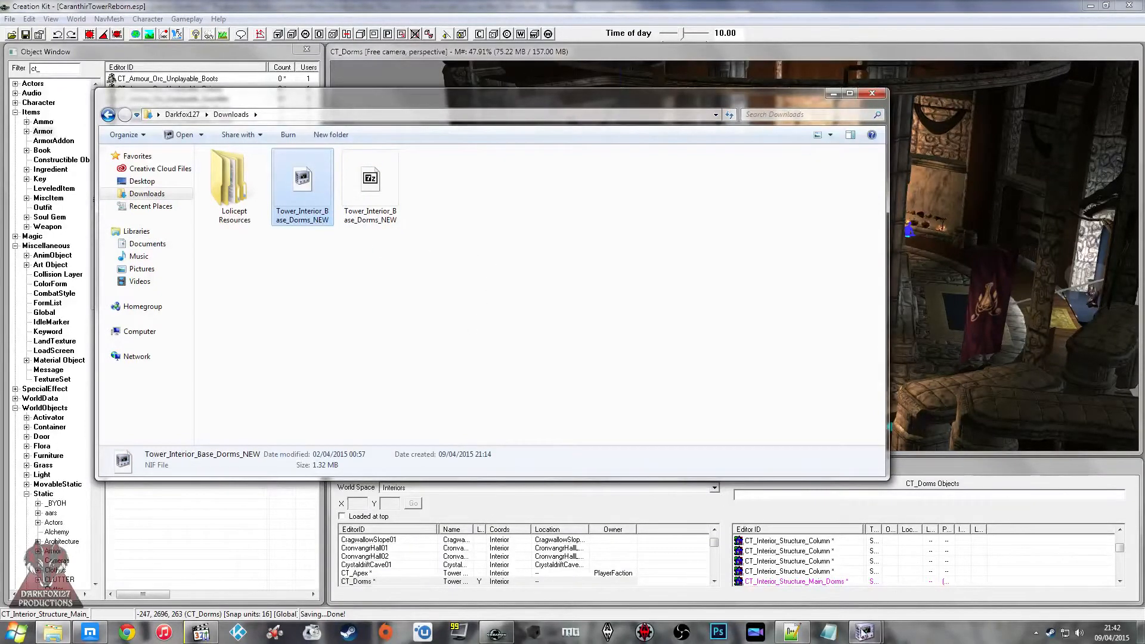
pyautogui.click(864, 633)
pyautogui.click(853, 569)
pyautogui.click(553, 7)
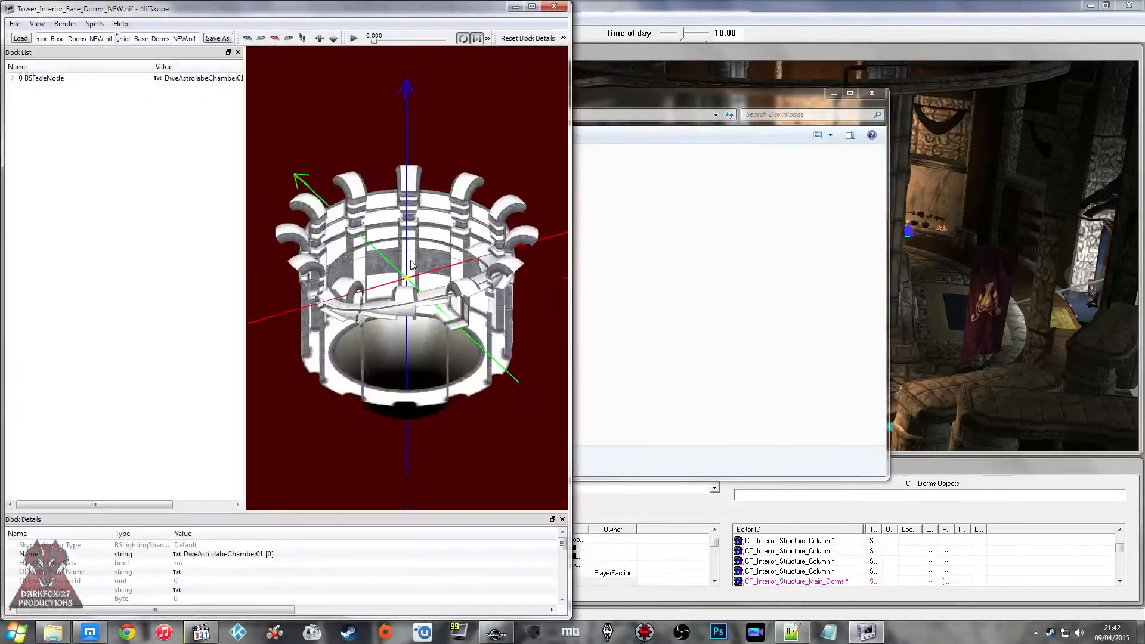
# Step: Examine the new dorms mesh from several angles and inspect the NiTriShape blocks under its BSFadeNode
pyautogui.scroll(5, 411, 265)
pyautogui.scroll(-3, 422, 258)
pyautogui.moveTo(395, 284); pyautogui.dragTo(430, 279)
pyautogui.scroll(-3, 434, 254)
pyautogui.scroll(6, 398, 248)
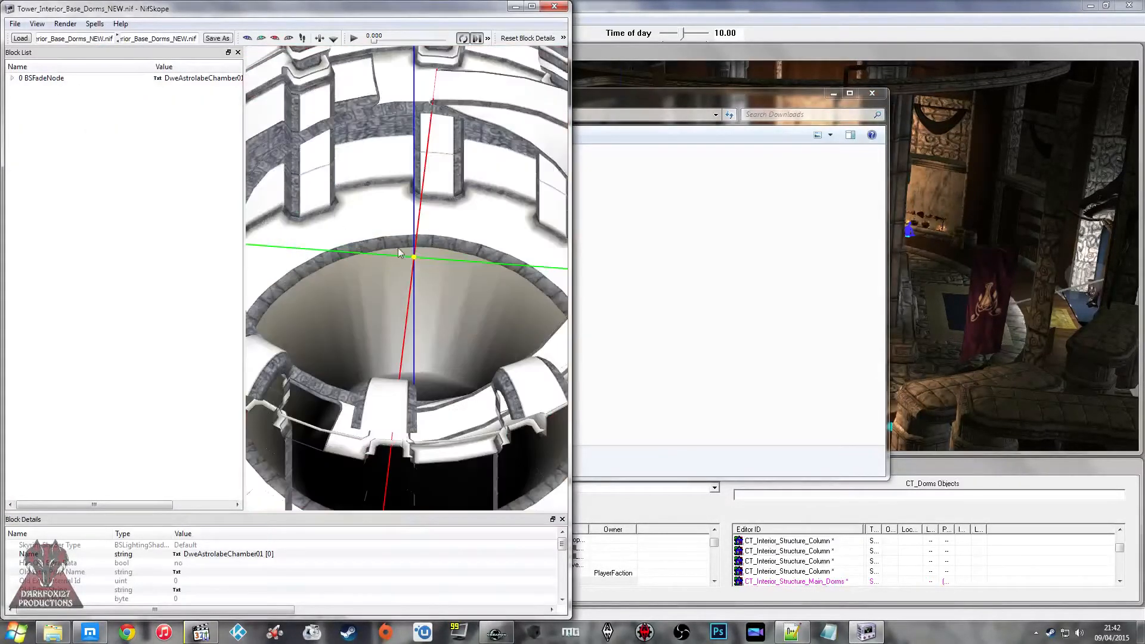
pyautogui.scroll(-3, 398, 227)
pyautogui.scroll(-4, 398, 220)
pyautogui.moveTo(398, 220); pyautogui.dragTo(438, 190)
pyautogui.click(11, 78)
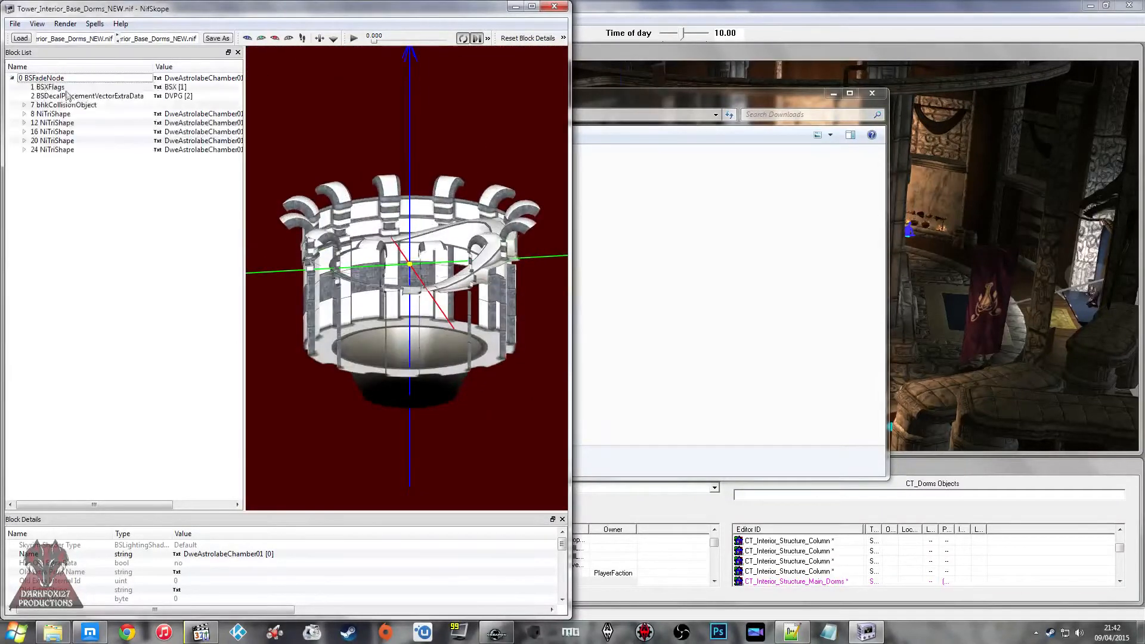
pyautogui.click(67, 122)
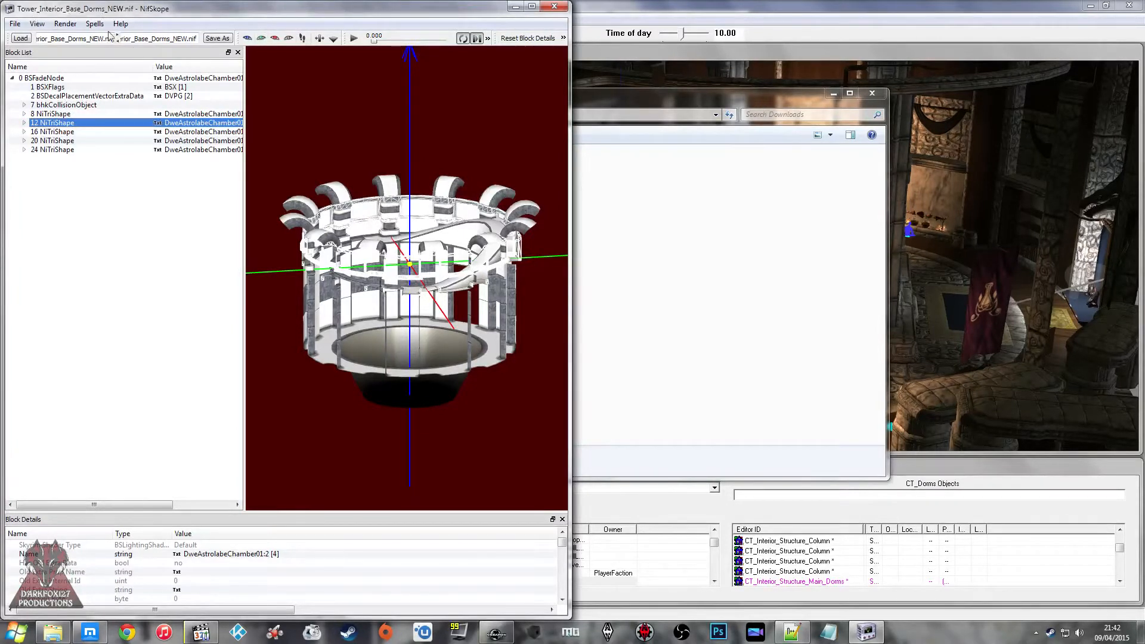
# Step: Close NifSkope, copy the Tower_Interior_Base_Dorms_NEW file from Downloads and close the folder window
pyautogui.click(543, 8)
pyautogui.rightClick(310, 215)
pyautogui.click(331, 328)
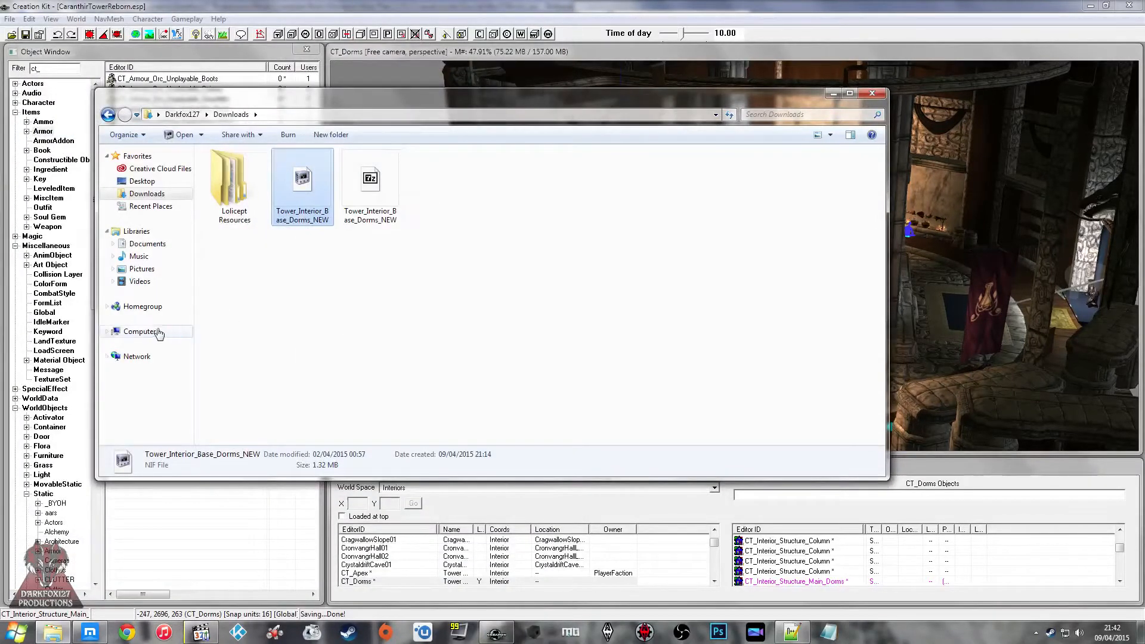
pyautogui.click(140, 332)
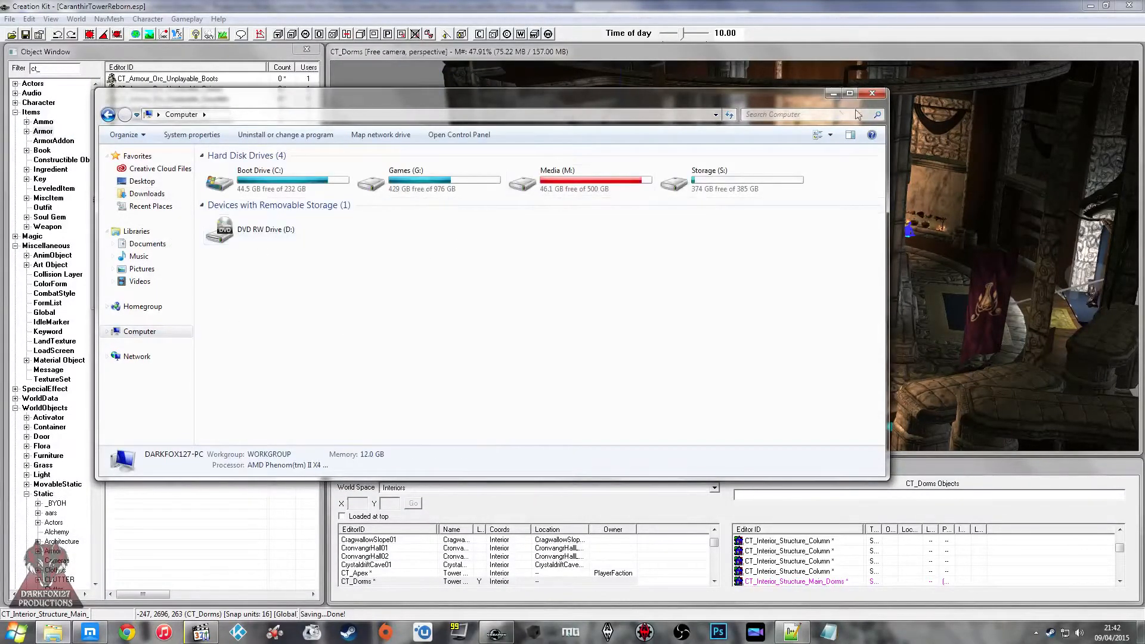
pyautogui.click(871, 94)
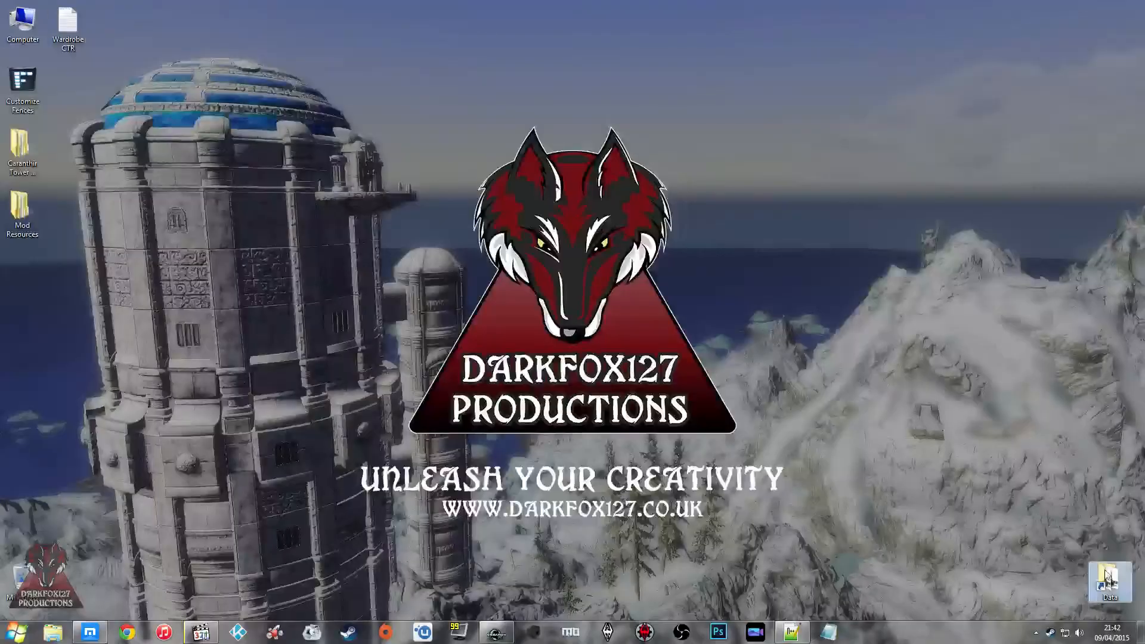
# Step: Open the Meshes\CT\Structure\Interior\Main folder inside Skyrim's Data folder
pyautogui.doubleClick(1107, 578)
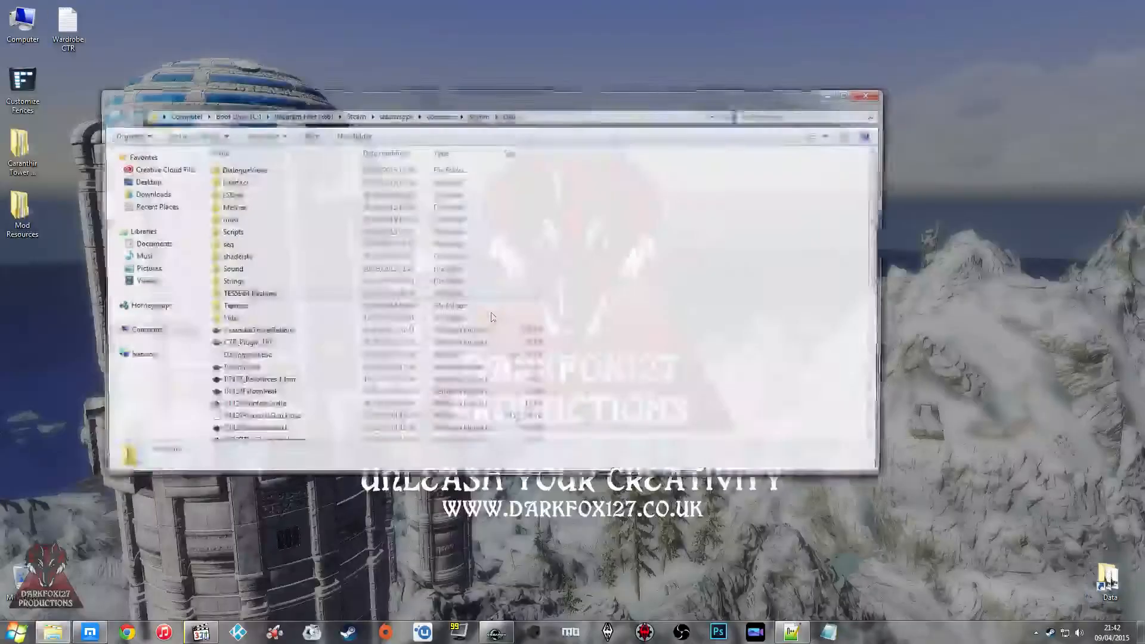
pyautogui.click(232, 206)
pyautogui.doubleClick(231, 207)
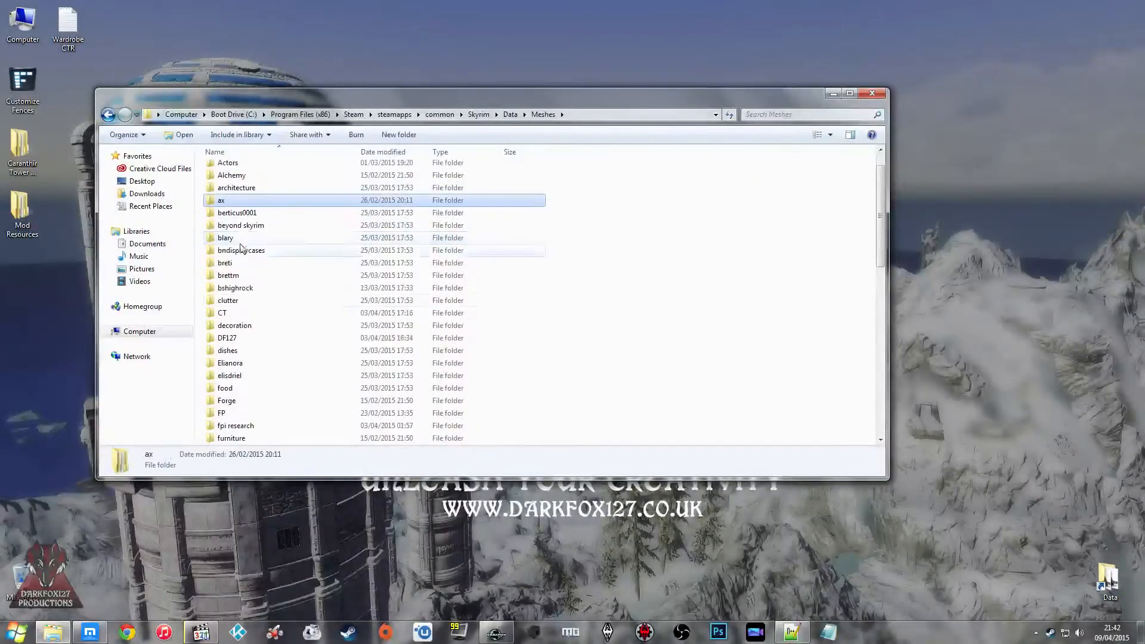
pyautogui.doubleClick(237, 314)
pyautogui.click(250, 209)
pyautogui.click(249, 296)
pyautogui.click(253, 232)
pyautogui.click(255, 222)
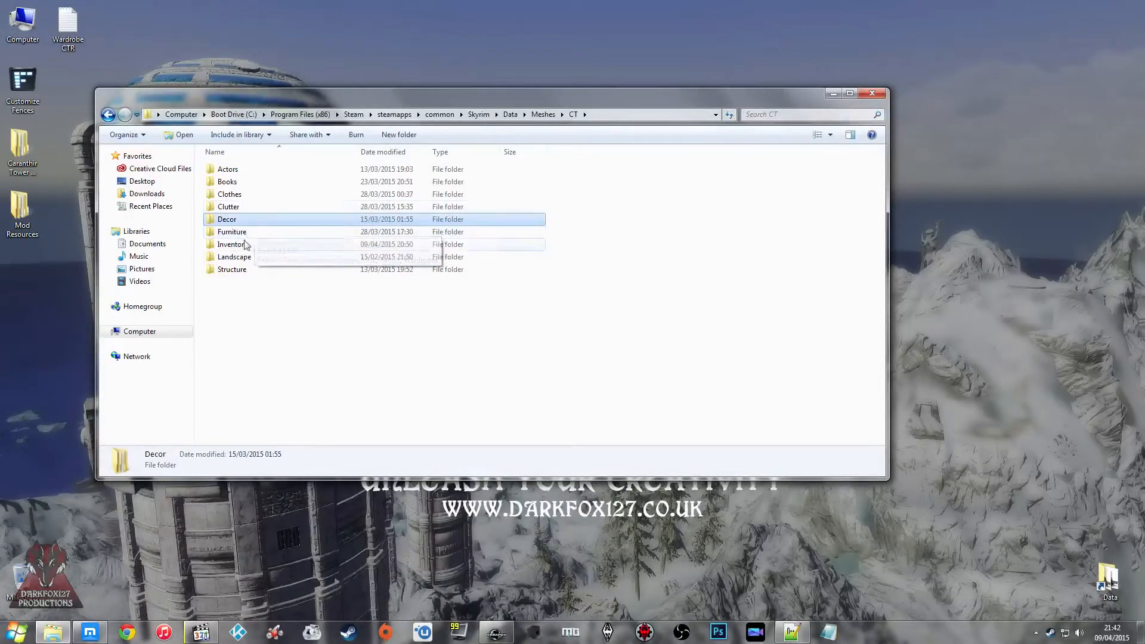
pyautogui.doubleClick(234, 269)
pyautogui.doubleClick(245, 182)
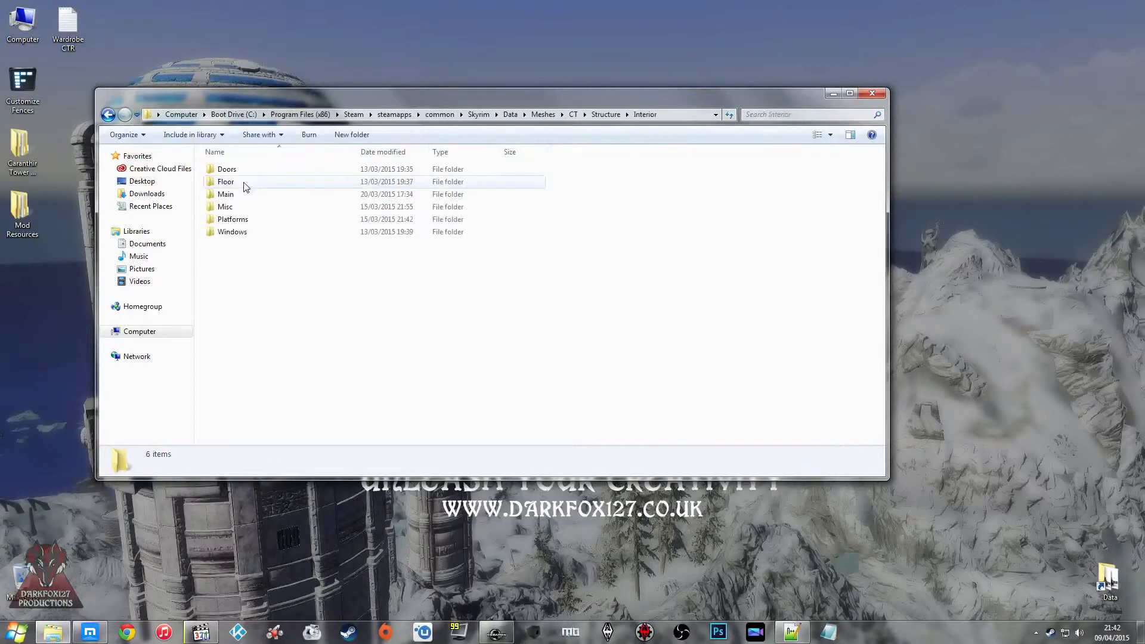
pyautogui.doubleClick(243, 195)
# Step: Paste the copied Tower_Interior_Base_Dorms_NEW mesh into the Main folder
pyautogui.rightClick(263, 236)
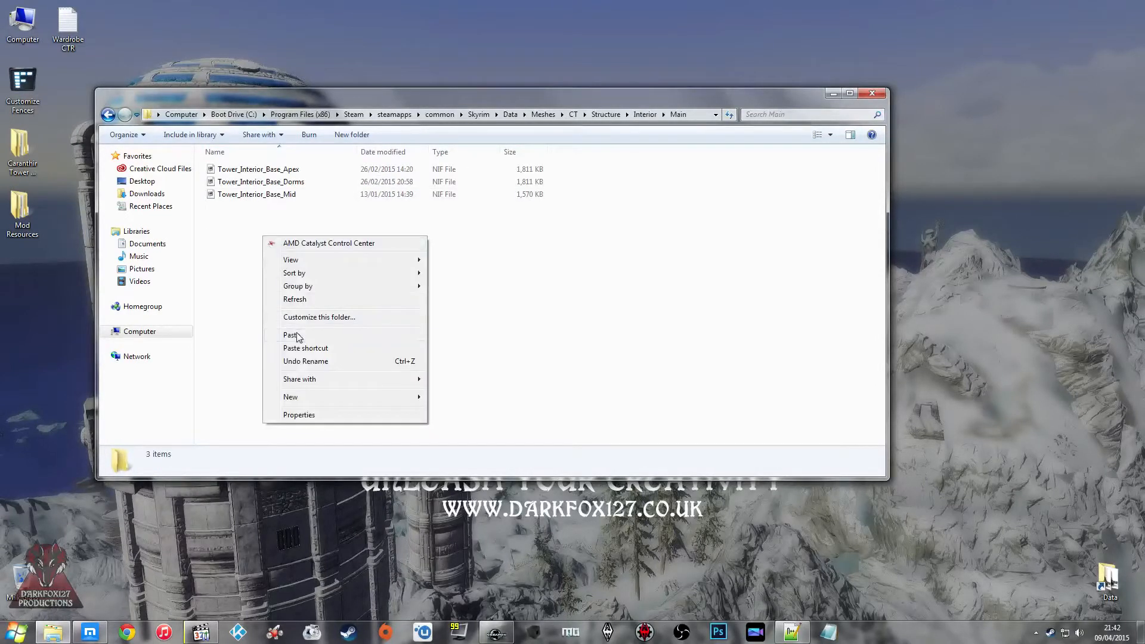
pyautogui.click(293, 334)
pyautogui.click(292, 208)
pyautogui.click(289, 232)
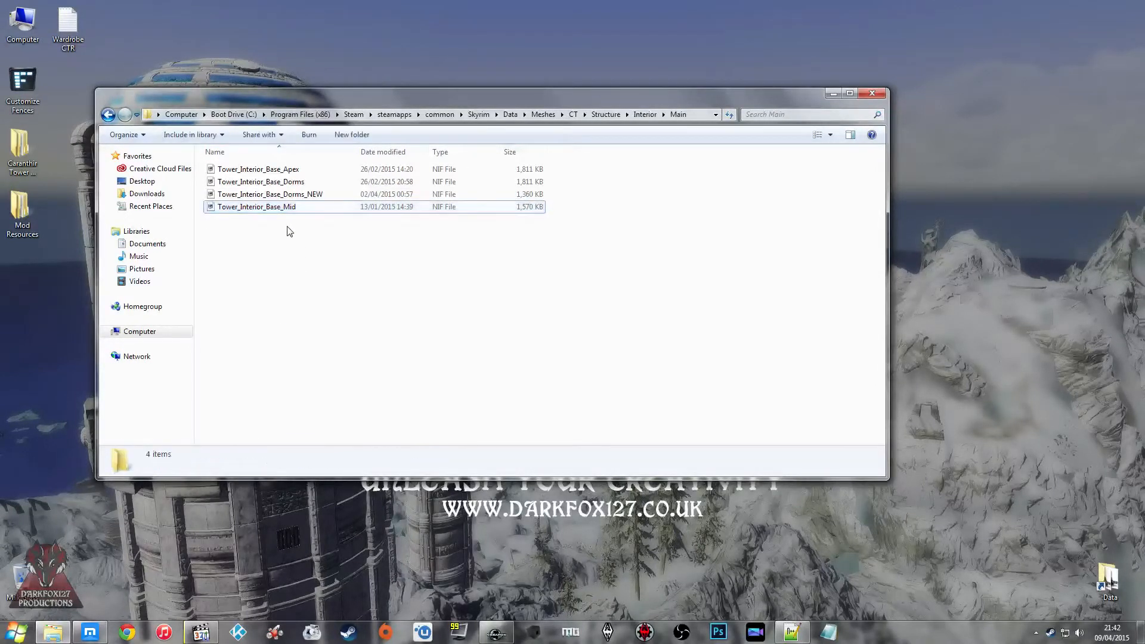
# Step: Permanently delete the old Tower_Interior_Base_Dorms mesh from the Main folder
pyautogui.click(298, 198)
pyautogui.click(300, 183)
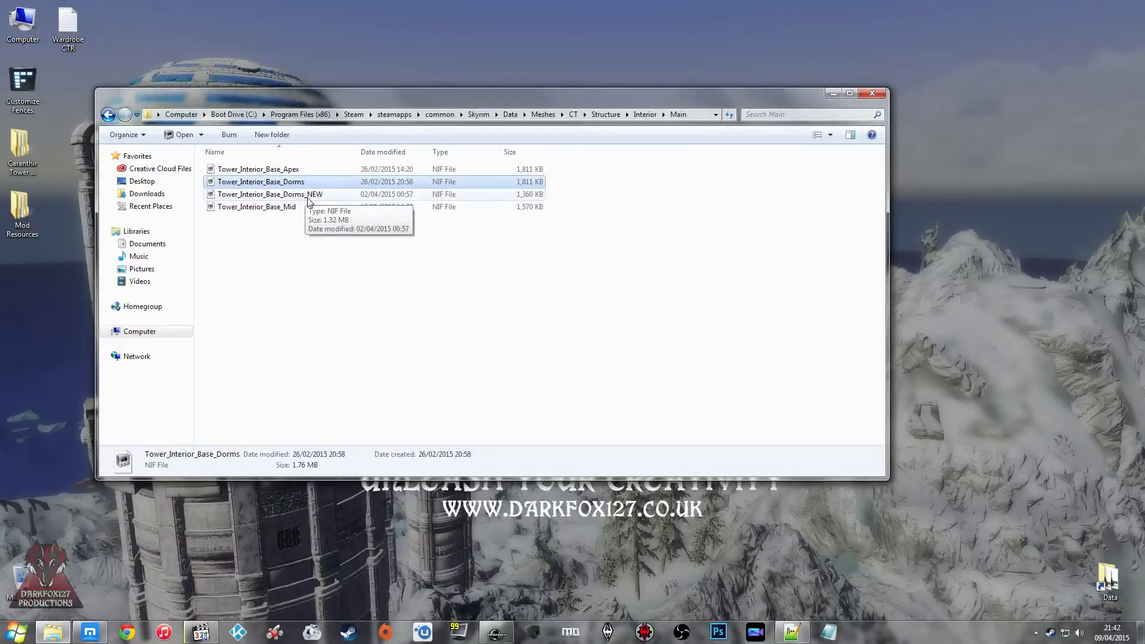
pyautogui.hotkey('shift', 'Delete')
pyautogui.press('Return')
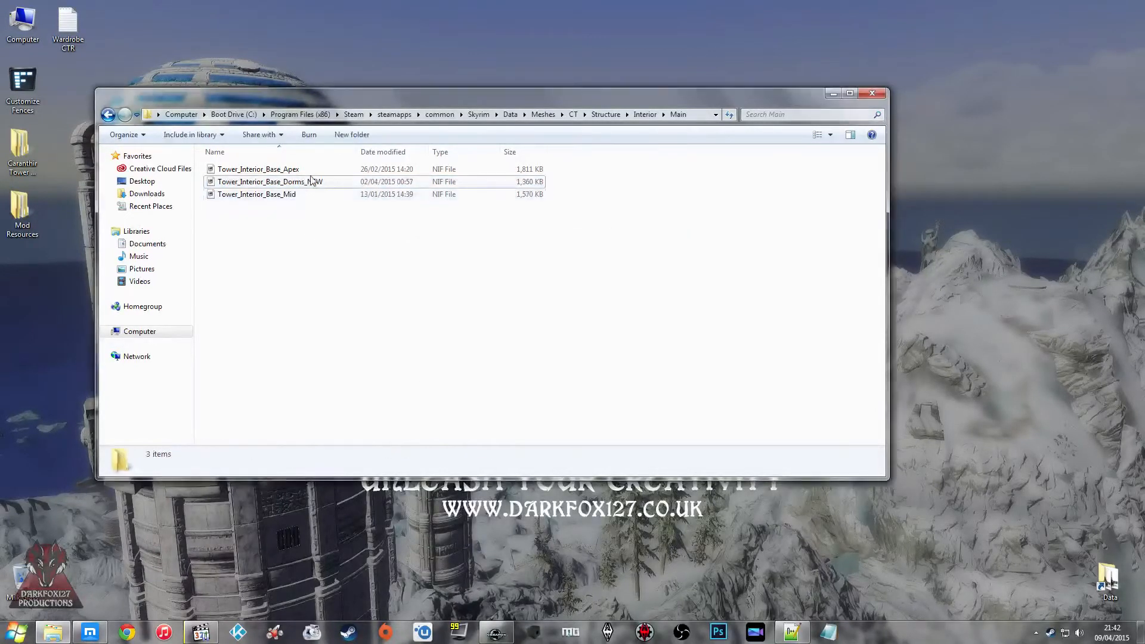
# Step: Rename the Tower_Interior_Base_Dorms_NEW mesh as Tower_Interior_Base_Dorms
pyautogui.rightClick(311, 180)
pyautogui.click(344, 328)
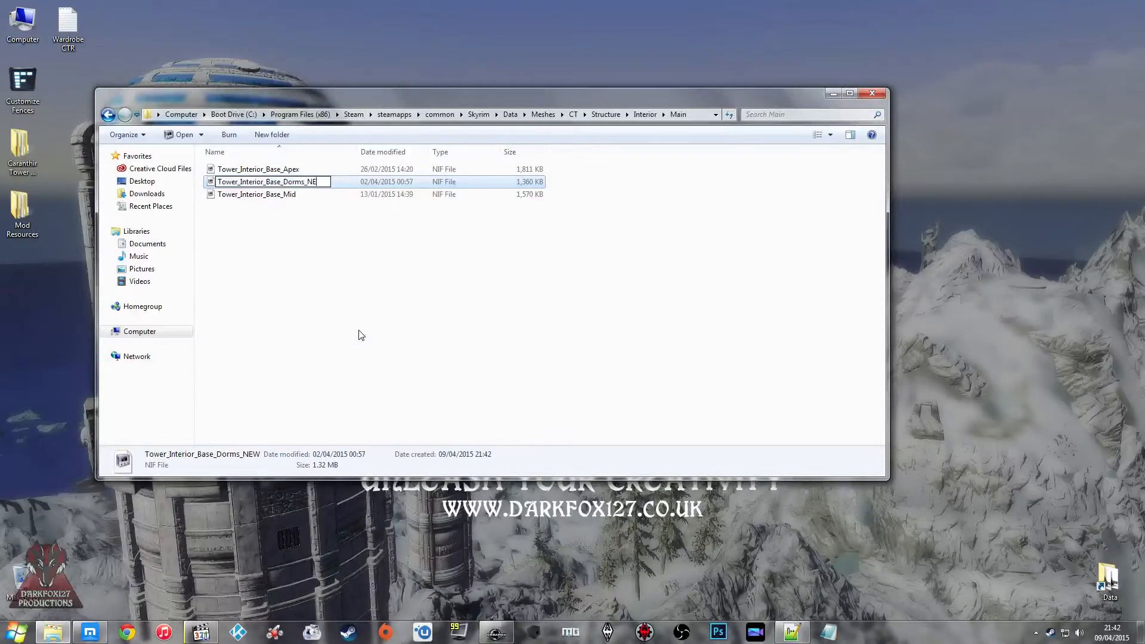
pyautogui.click(361, 335)
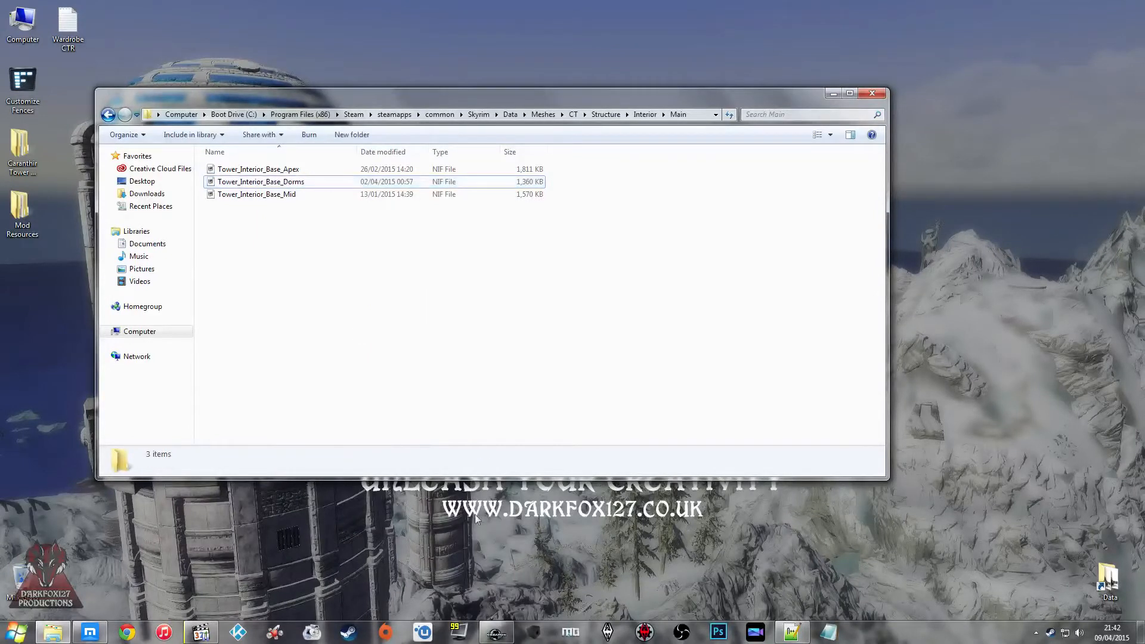
# Step: Switch to the Creation Kit, close the main dorms structure's static and reference settings, and minimise the folder window
pyautogui.click(505, 631)
pyautogui.press('Return')
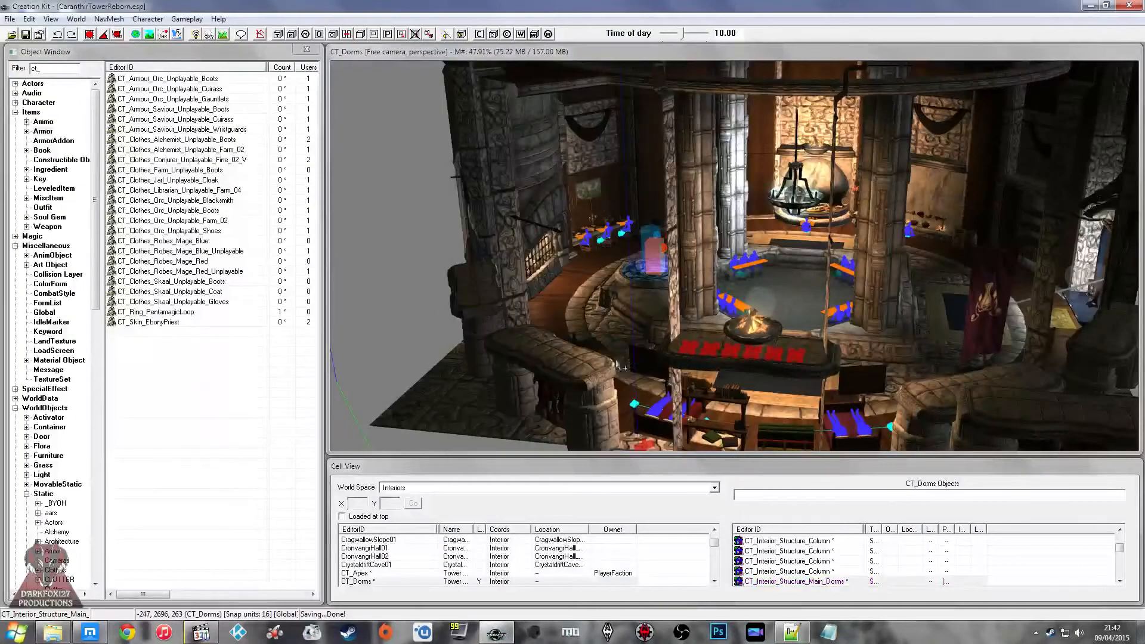
pyautogui.moveTo(615, 361); pyautogui.dragTo(615, 353, button='middle')
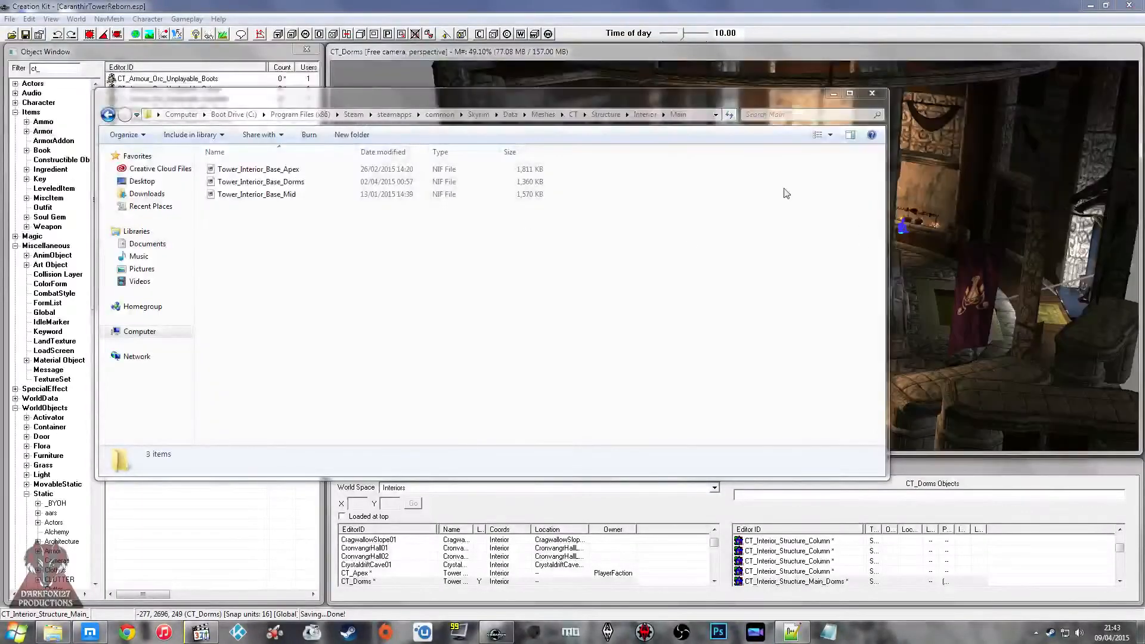
pyautogui.click(834, 94)
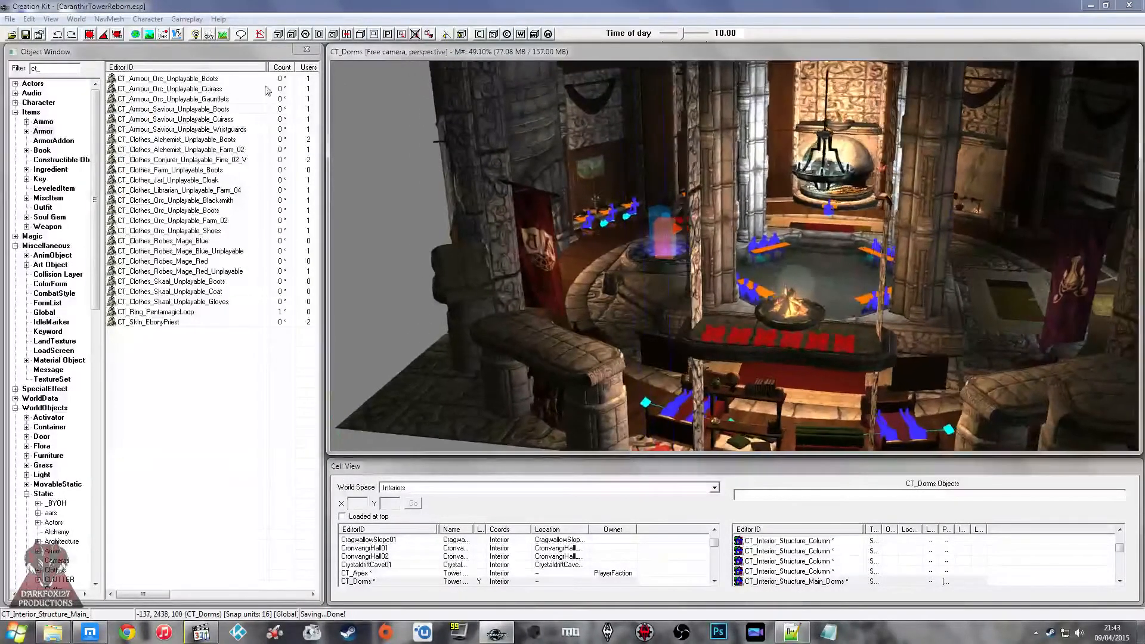
# Step: Filter the static objects by "tower" and preview the CT_Structure_Interior tower pieces
pyautogui.doubleClick(61, 70)
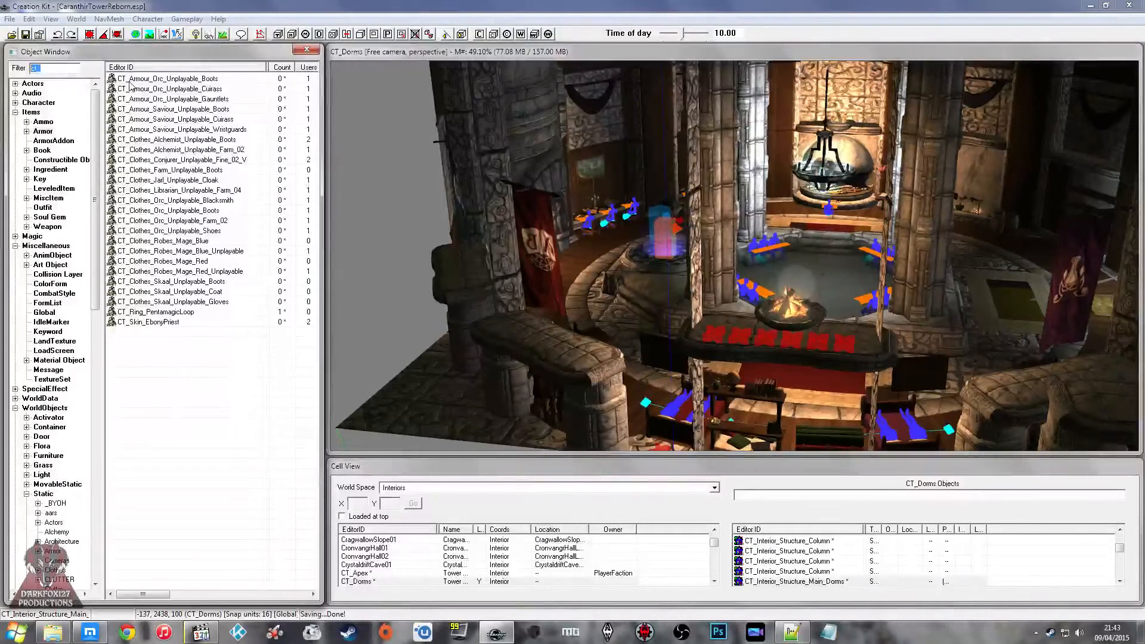
pyautogui.write('t')
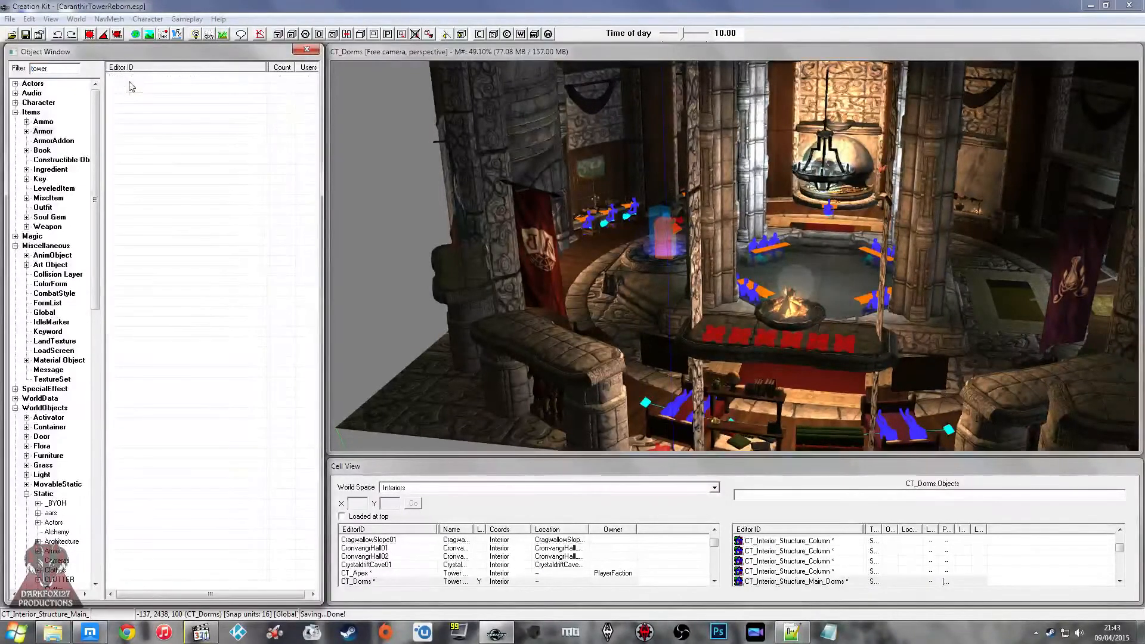
pyautogui.rightClick(183, 231)
pyautogui.click(181, 222)
pyautogui.write('ct')
pyautogui.scroll(-12, 181, 223)
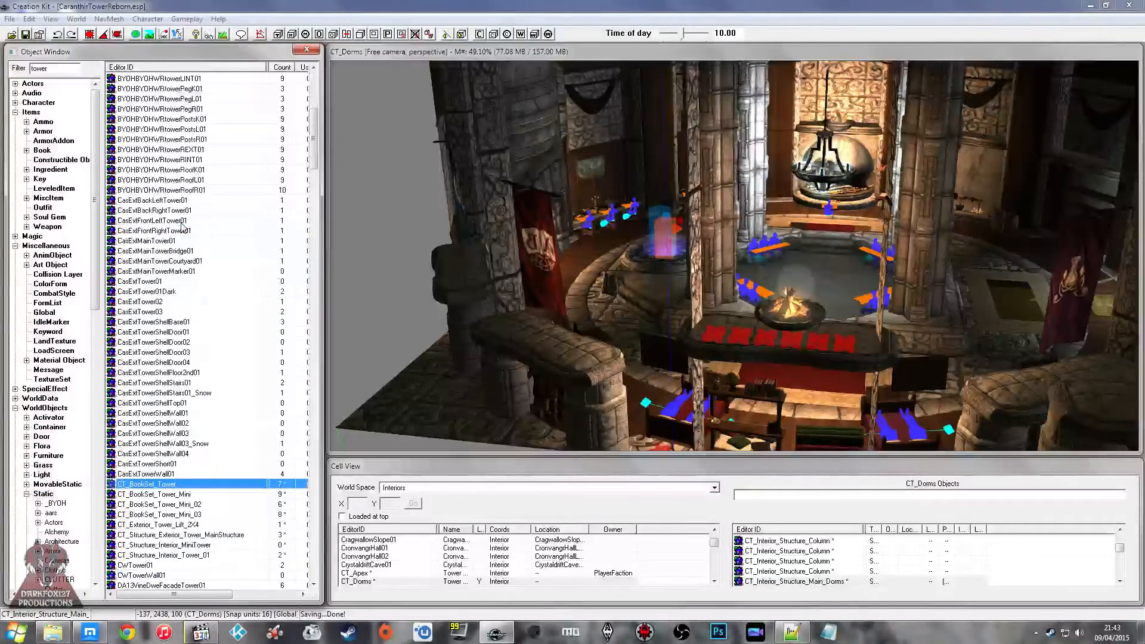
pyautogui.rightClick(185, 272)
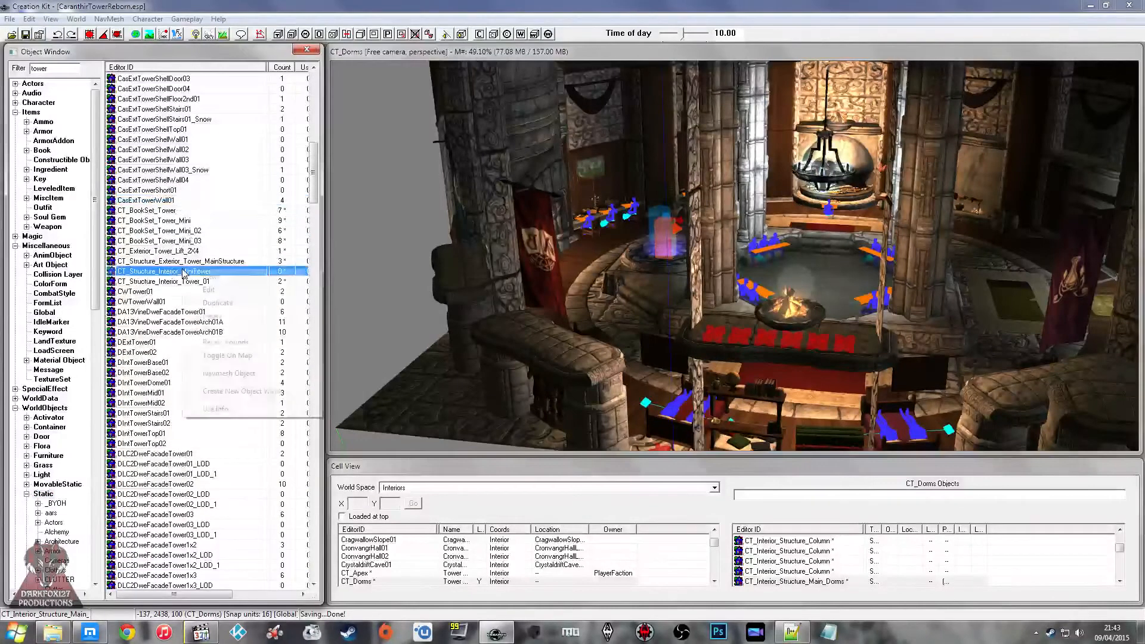
pyautogui.click(225, 331)
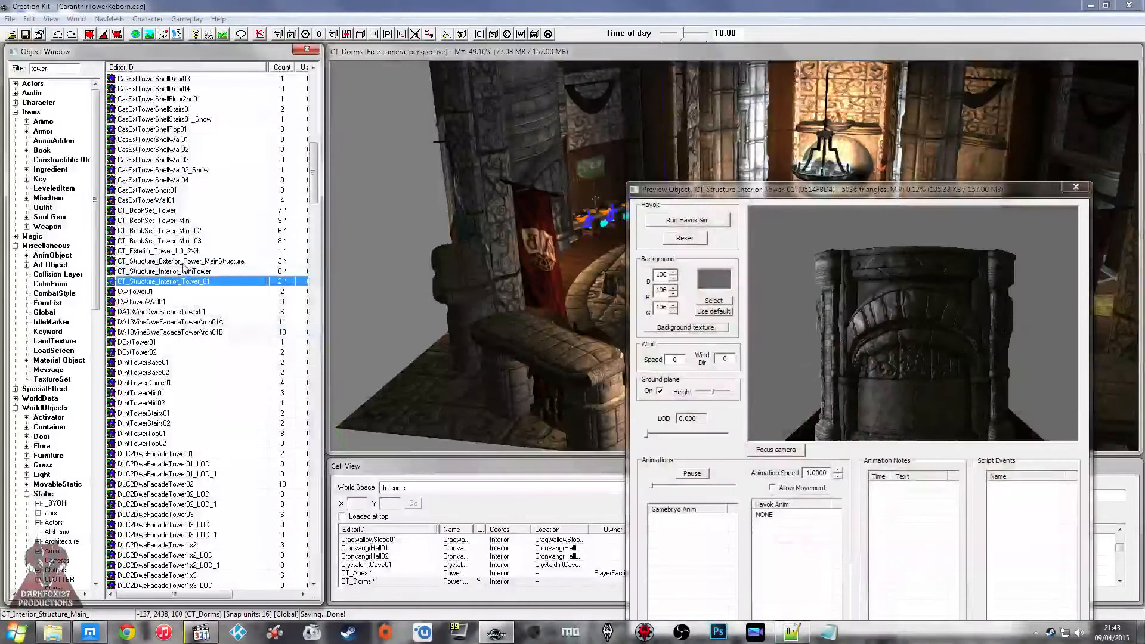
# Step: Preview CT_Structure_Interior_Tower_01 without the ground plane and compare it with CT_Exterior_Tower_Lift_2X4
pyautogui.click(184, 282)
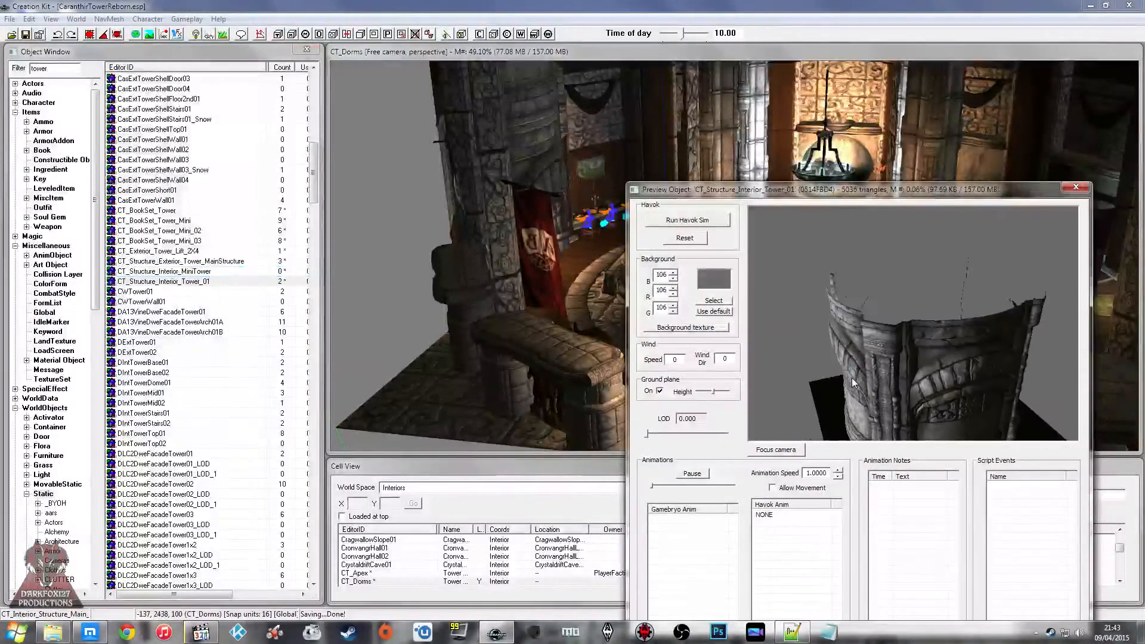
pyautogui.click(660, 391)
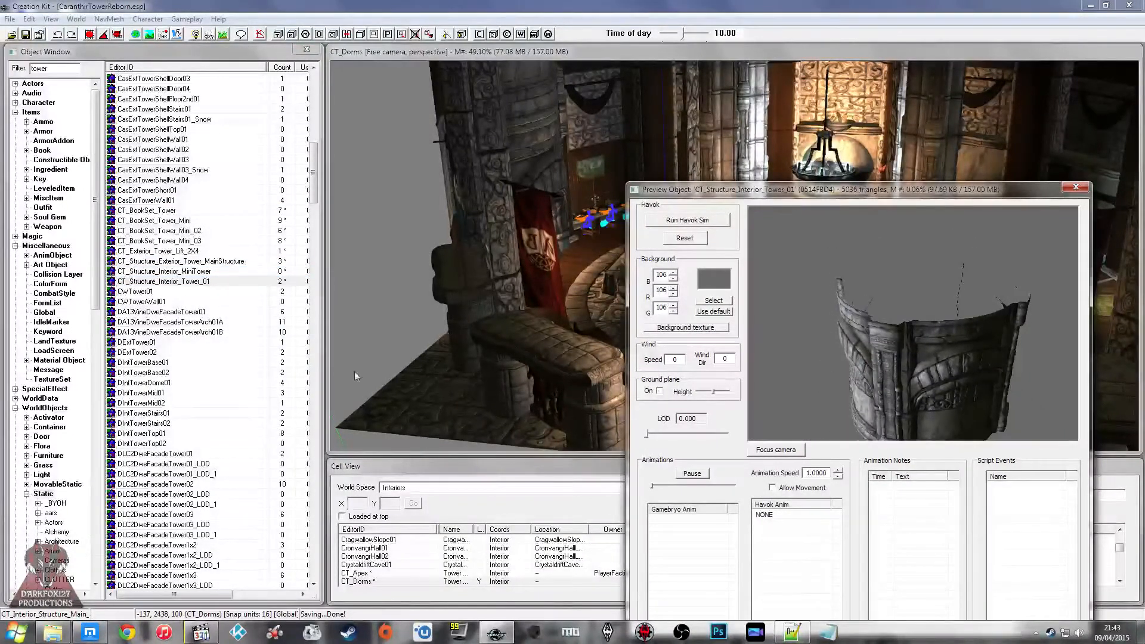
pyautogui.click(169, 251)
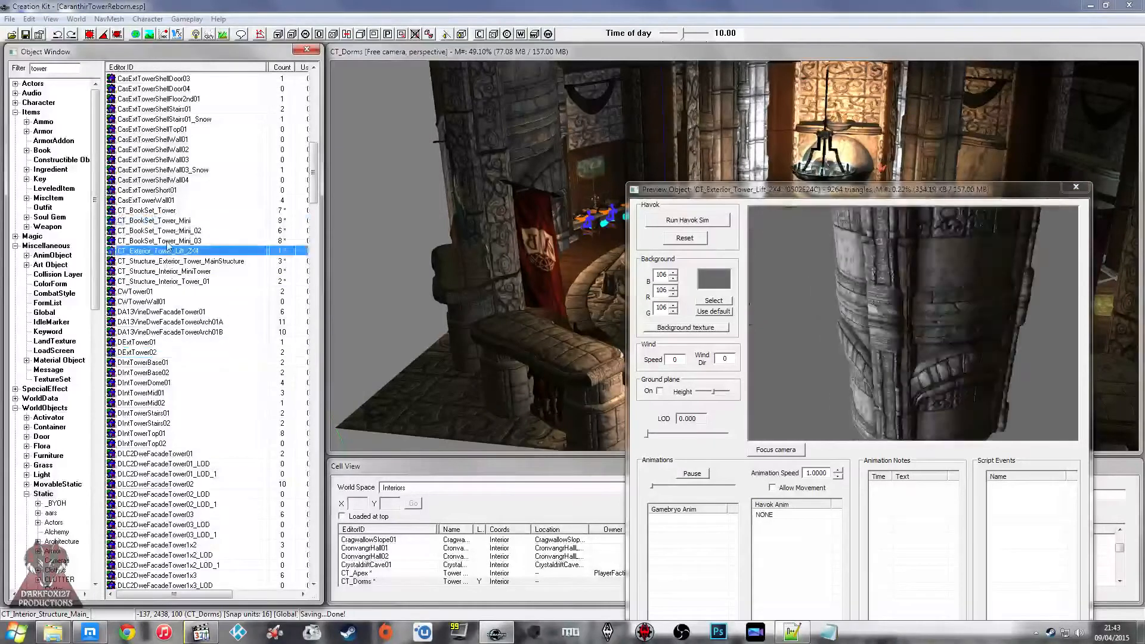
pyautogui.click(168, 282)
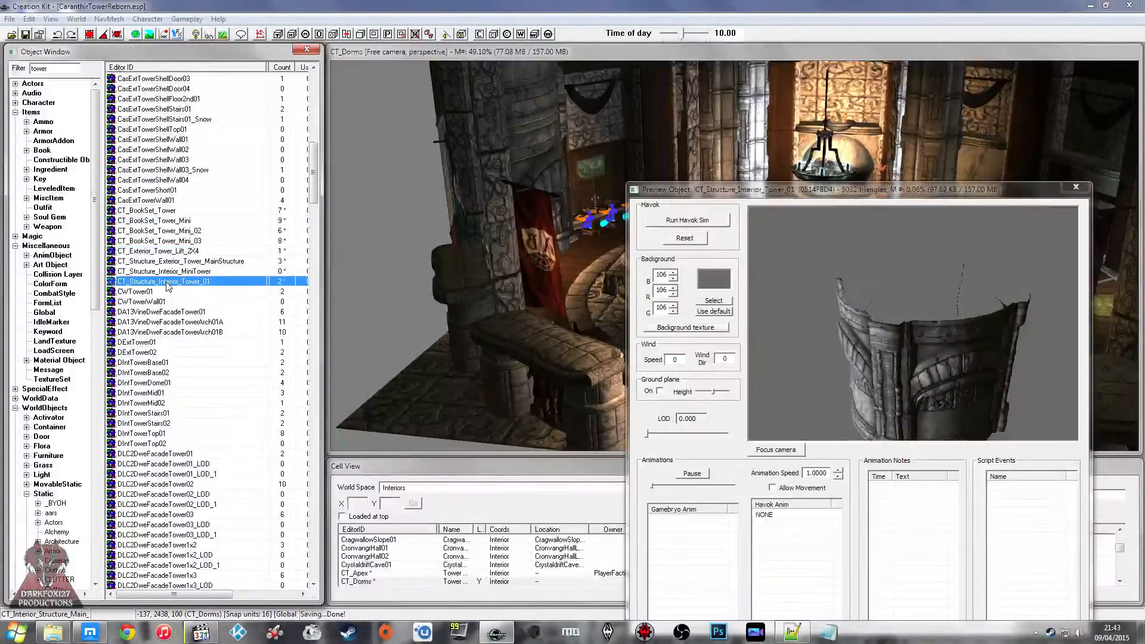
# Step: Filter the static objects by "base" and preview CT_Structure_Interior_Lift_Base
pyautogui.click(58, 69)
pyautogui.write('base')
pyautogui.click(189, 160)
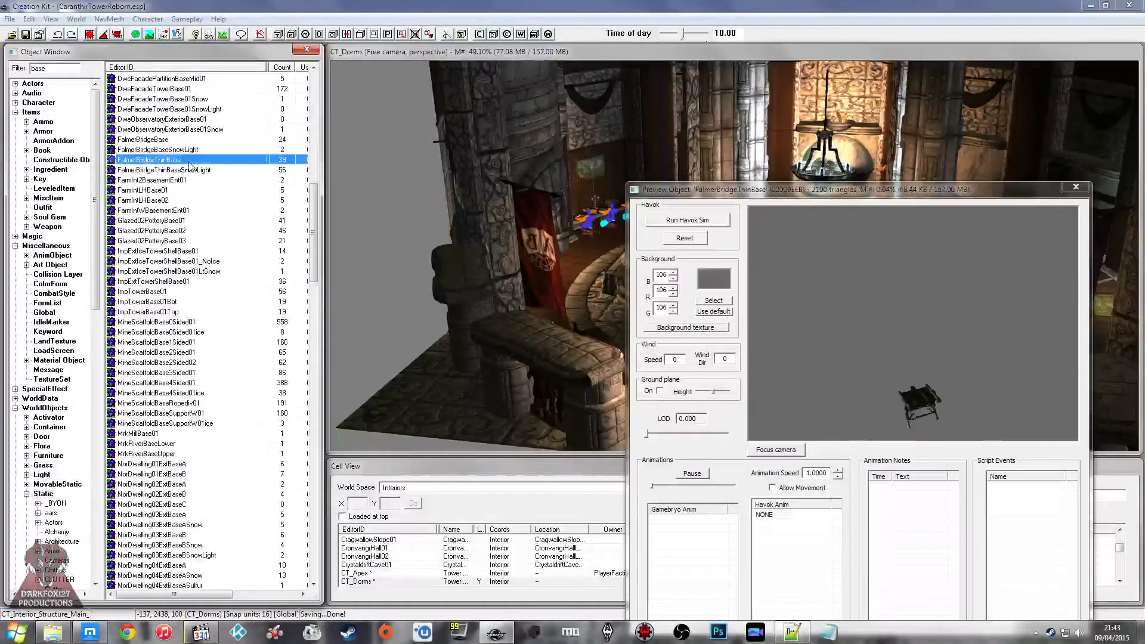
pyautogui.write('ct')
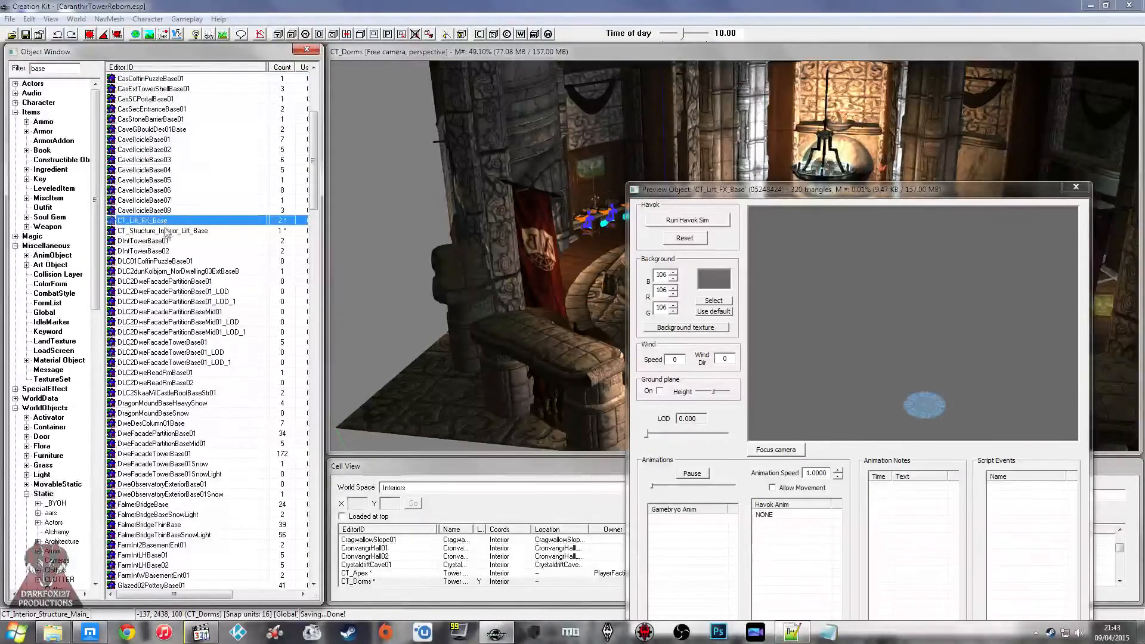
pyautogui.click(166, 232)
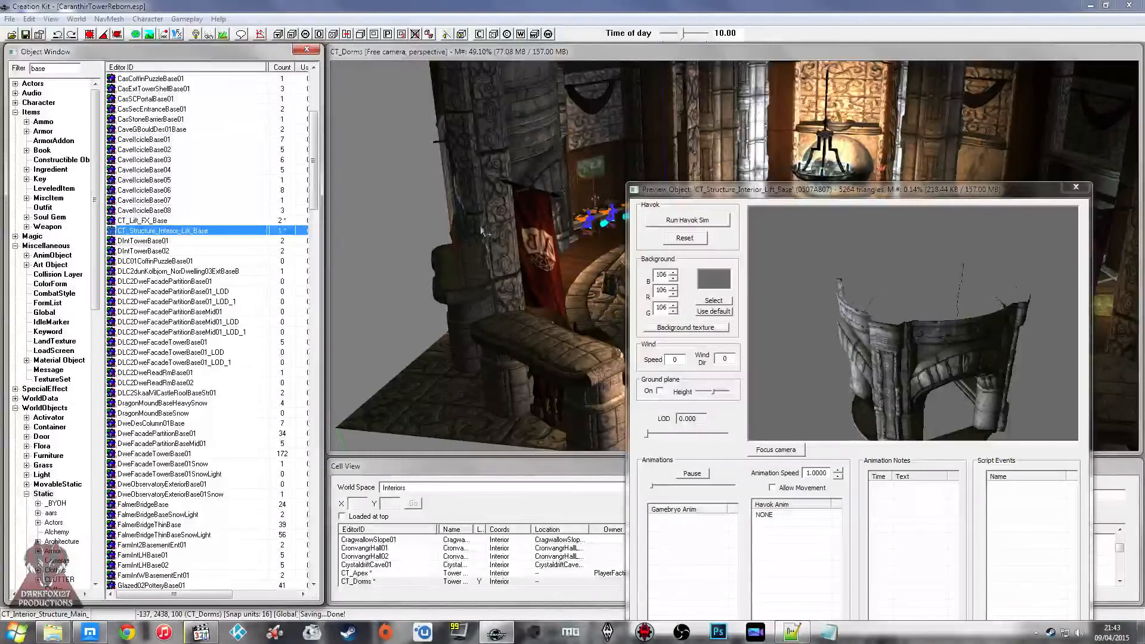
# Step: Open the main dorms structure's reference settings, filter the static objects by "dorms" and preview CT_Interior_Structure_Main_Dorms from inside
pyautogui.doubleClick(528, 242)
pyautogui.click(676, 169)
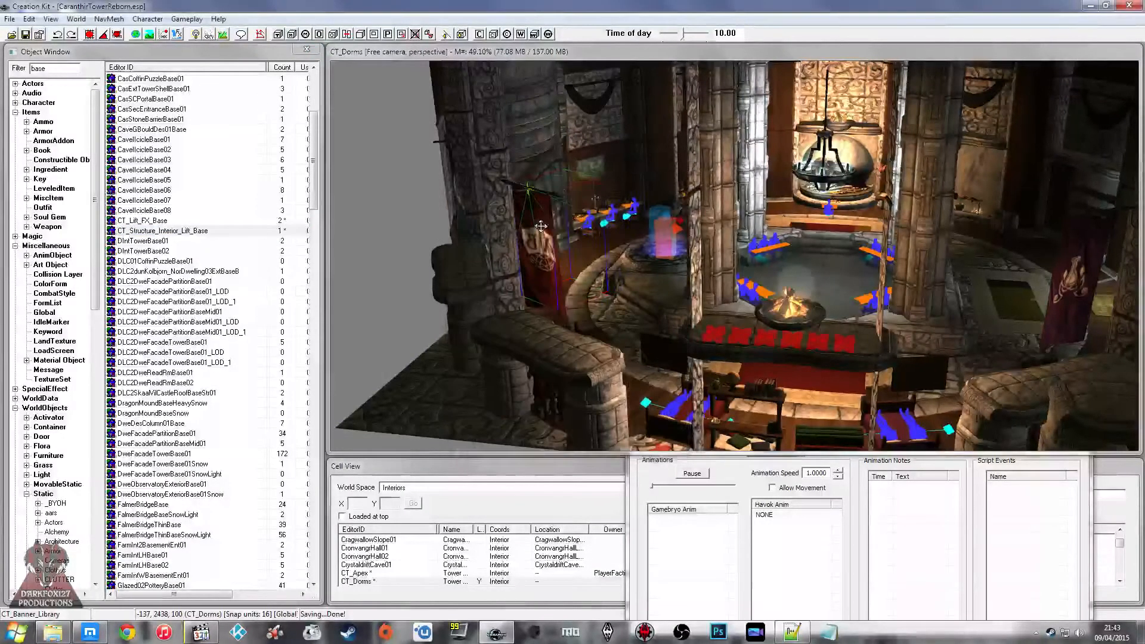
pyautogui.doubleClick(652, 213)
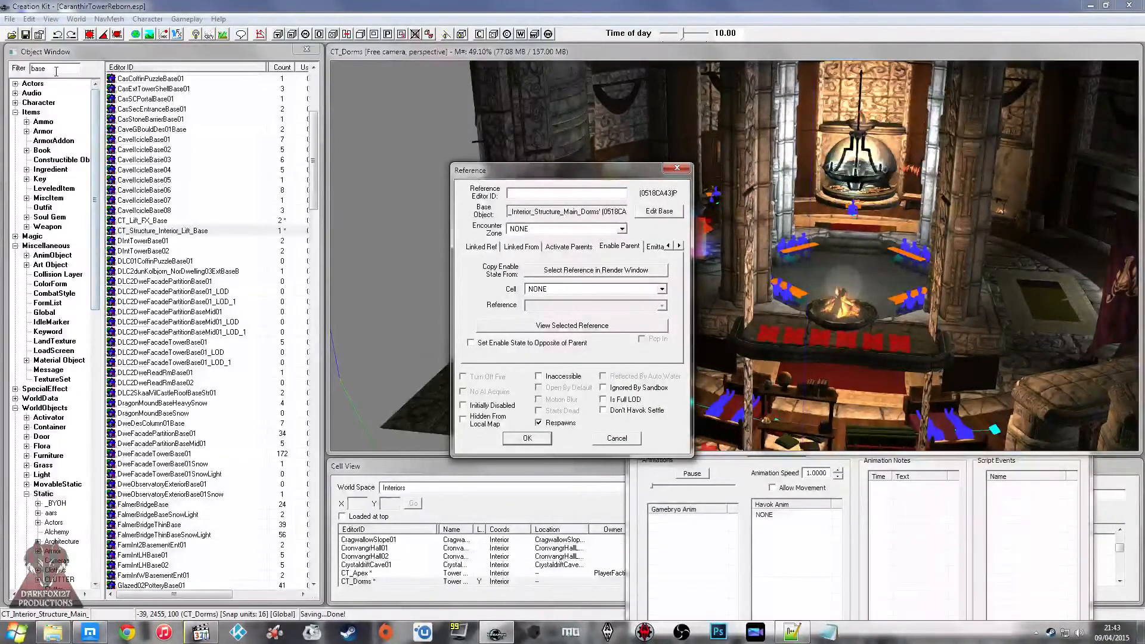
pyautogui.moveTo(56, 71); pyautogui.dragTo(3, 78)
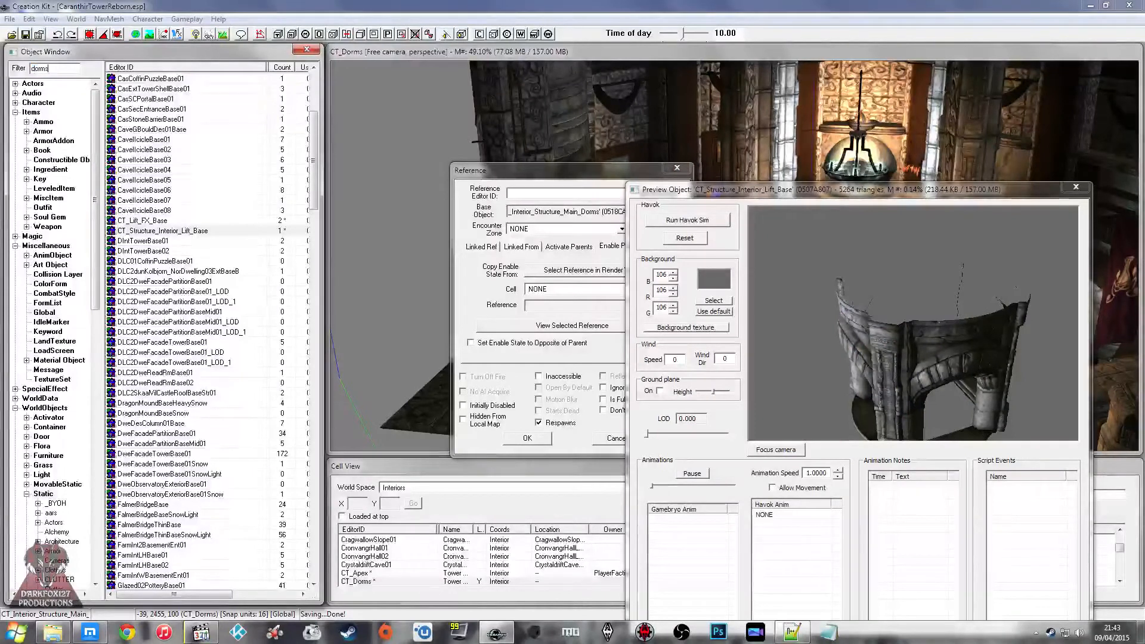
pyautogui.click(173, 79)
pyautogui.rightClick(181, 78)
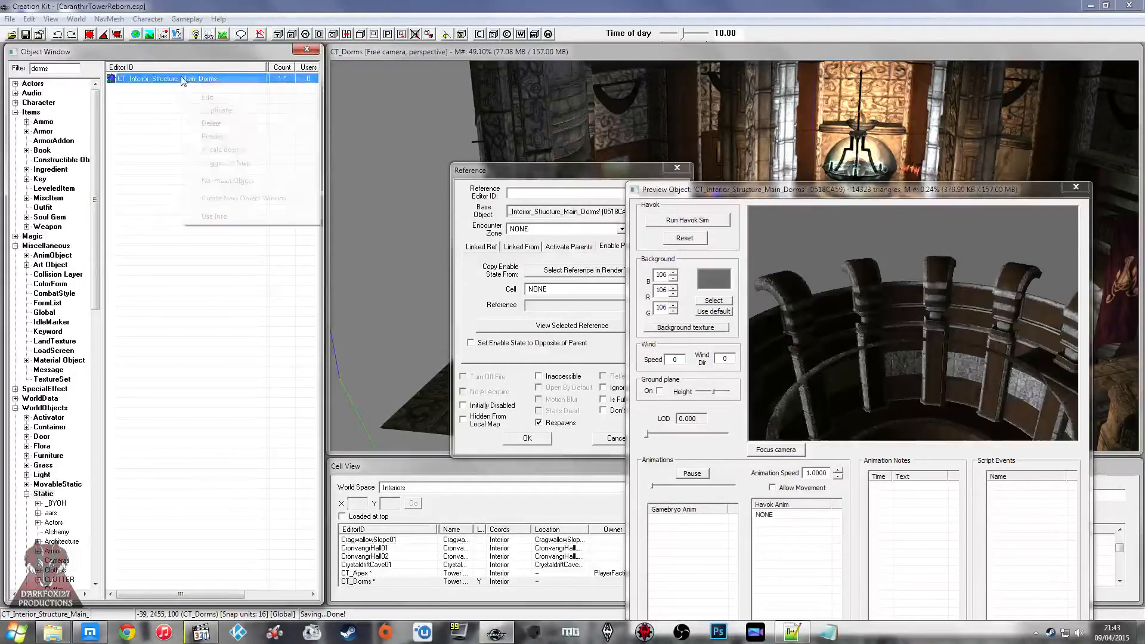
pyautogui.click(238, 137)
pyautogui.moveTo(854, 311); pyautogui.dragTo(864, 270)
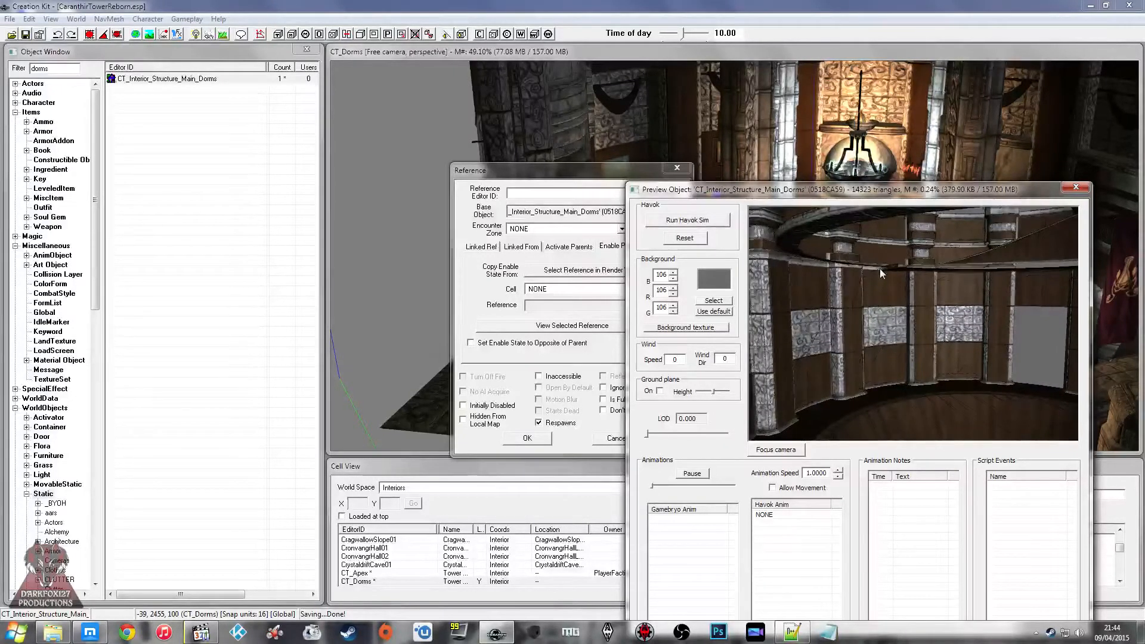
# Step: Close the preview and reference windows of the main dorms structure and examine the dorms around the glowing floor portal
pyautogui.click(1068, 189)
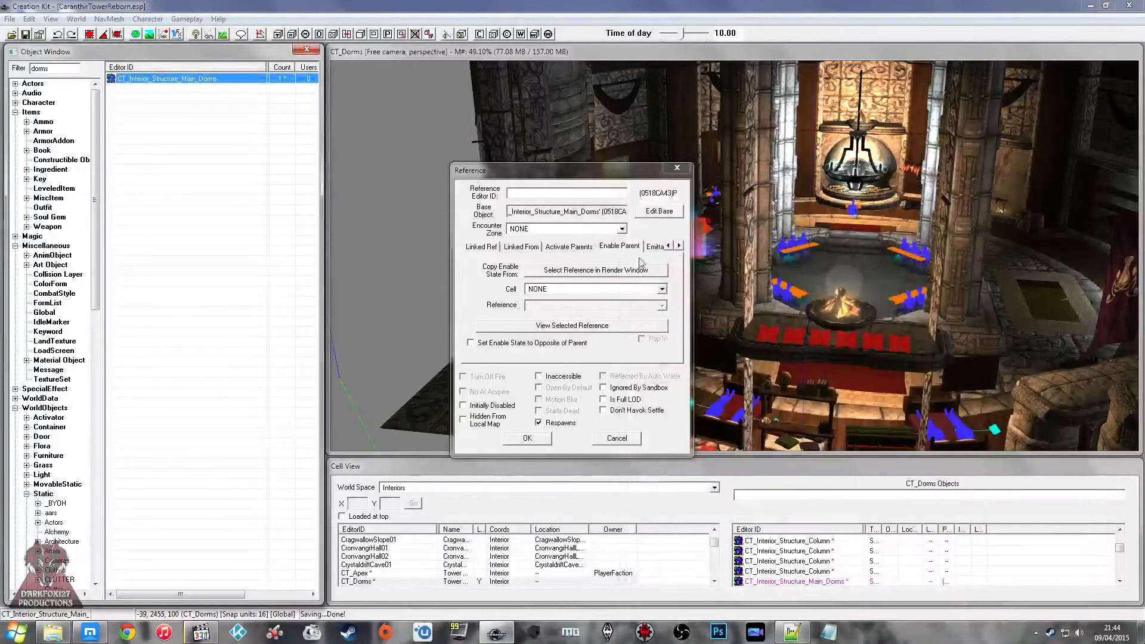
pyautogui.click(292, 461)
pyautogui.keyDown('shift'); pyautogui.moveTo(525, 345); pyautogui.dragTo(709, 300, button='middle'); pyautogui.keyUp('shift')
pyautogui.keyDown('shift'); pyautogui.moveTo(682, 245); pyautogui.dragTo(789, 259, button='middle'); pyautogui.keyUp('shift')
pyautogui.scroll(3, 691, 239)
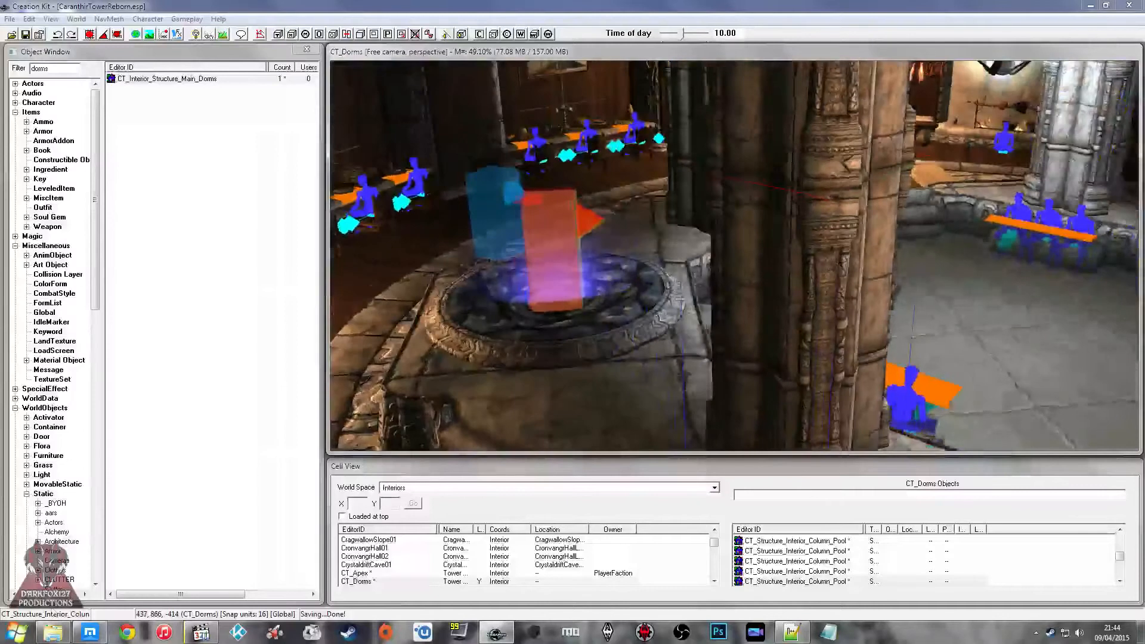
# Step: Switch to the browser to check the live stream chat, and return to the Creation Kit
pyautogui.click(90, 633)
pyautogui.click(1006, 542)
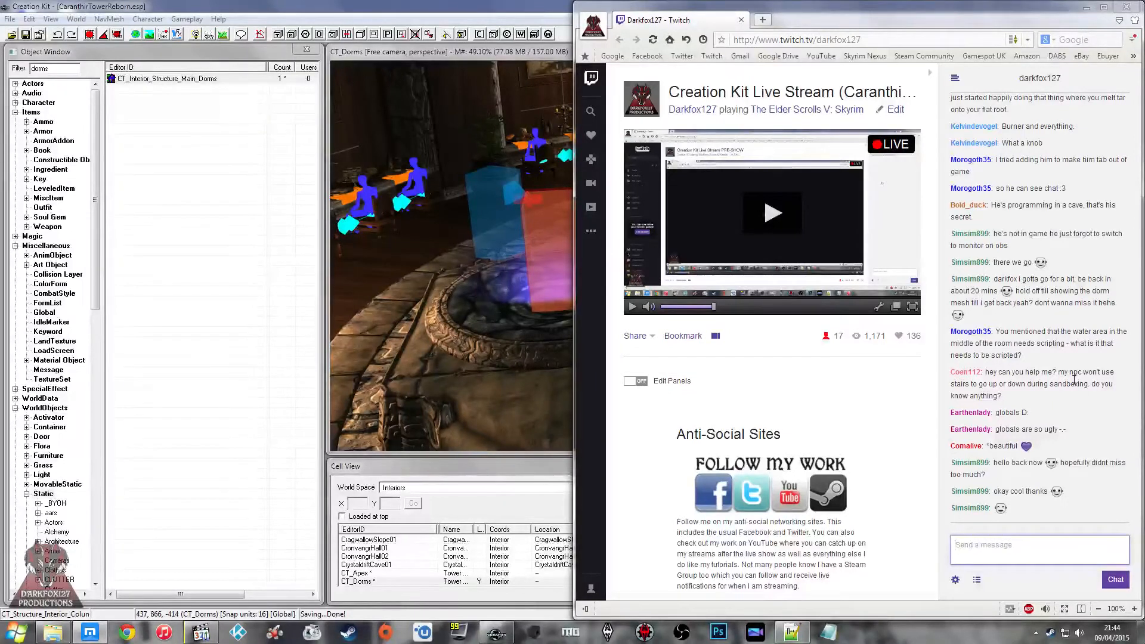
pyautogui.click(408, 356)
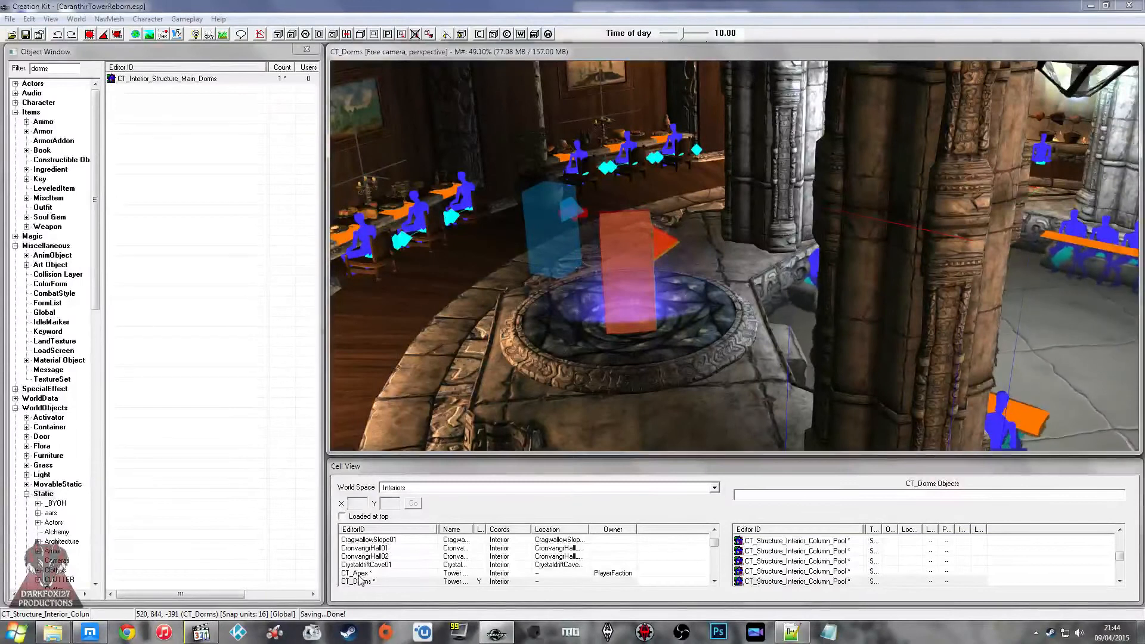
# Step: Load the CT_Forge interior cell in the render window
pyautogui.click(377, 572)
pyautogui.scroll(-1, 378, 572)
pyautogui.click(370, 564)
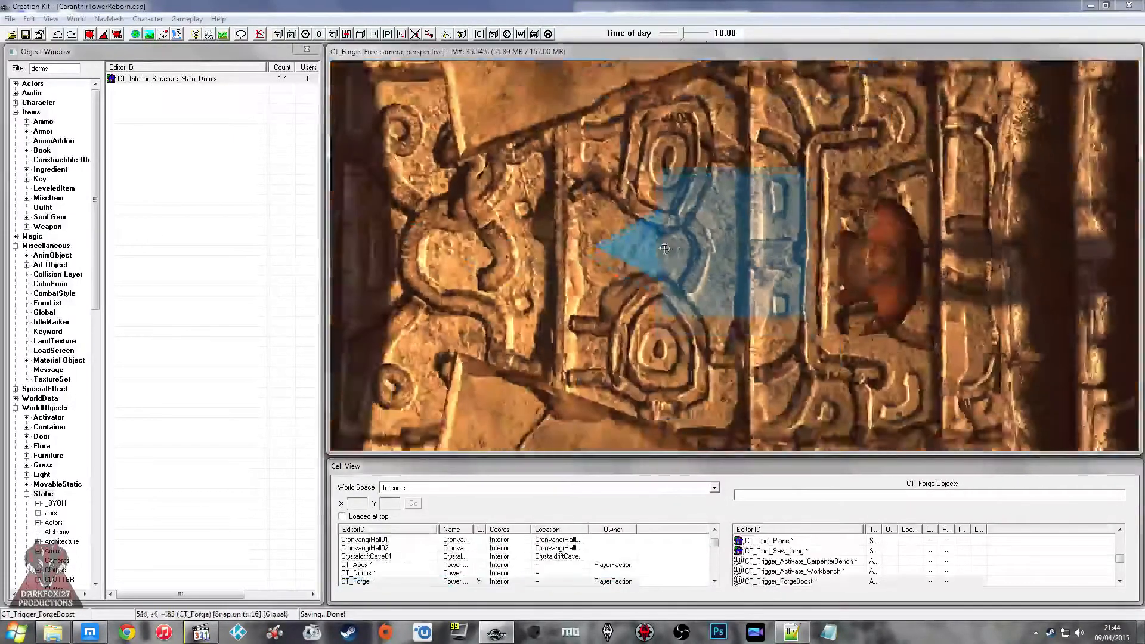
# Step: Examine the forge interior from several angles, including the magic fire pillars around the mystic well
pyautogui.keyDown('shift'); pyautogui.moveTo(664, 249); pyautogui.dragTo(738, 223, button='middle'); pyautogui.keyUp('shift')
pyautogui.click(702, 211)
pyautogui.press('m')
pyautogui.press('m')
pyautogui.click(743, 152)
pyautogui.keyDown('shift'); pyautogui.moveTo(743, 152); pyautogui.dragTo(742, 237, button='middle'); pyautogui.keyUp('shift')
pyautogui.click(685, 171)
pyautogui.click(745, 186)
pyautogui.keyDown('shift'); pyautogui.moveTo(650, 245); pyautogui.dragTo(582, 234, button='middle'); pyautogui.keyUp('shift')
pyautogui.click(650, 185)
pyautogui.click(612, 294)
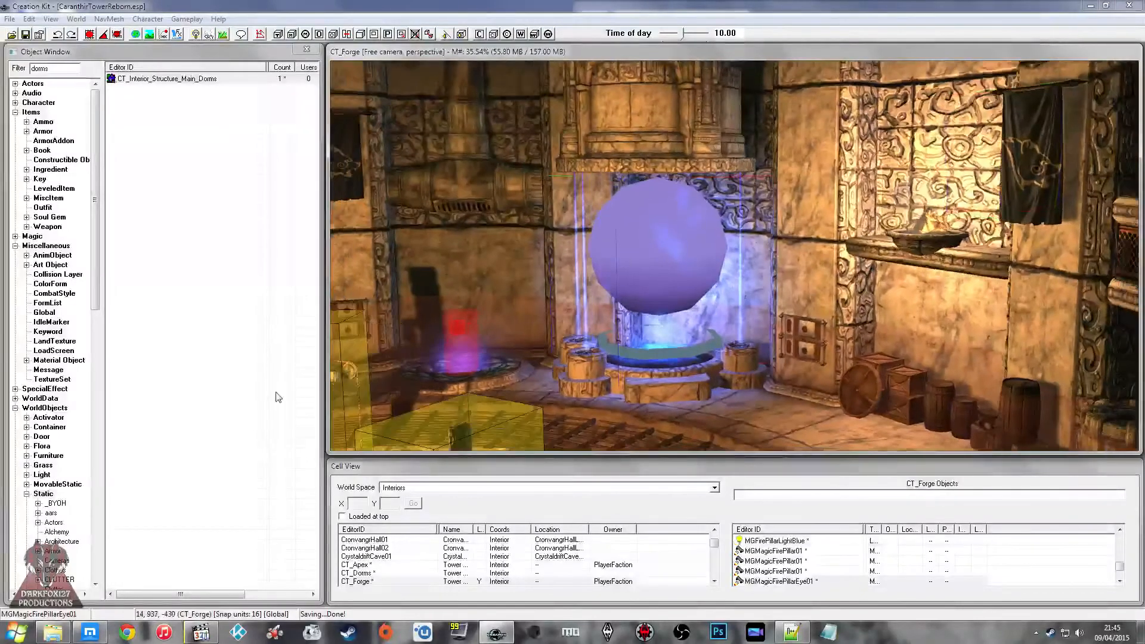
# Step: Check the stream chat again, and open the model data of the CT_Interior_Structure_Main_Forge static
pyautogui.click(90, 631)
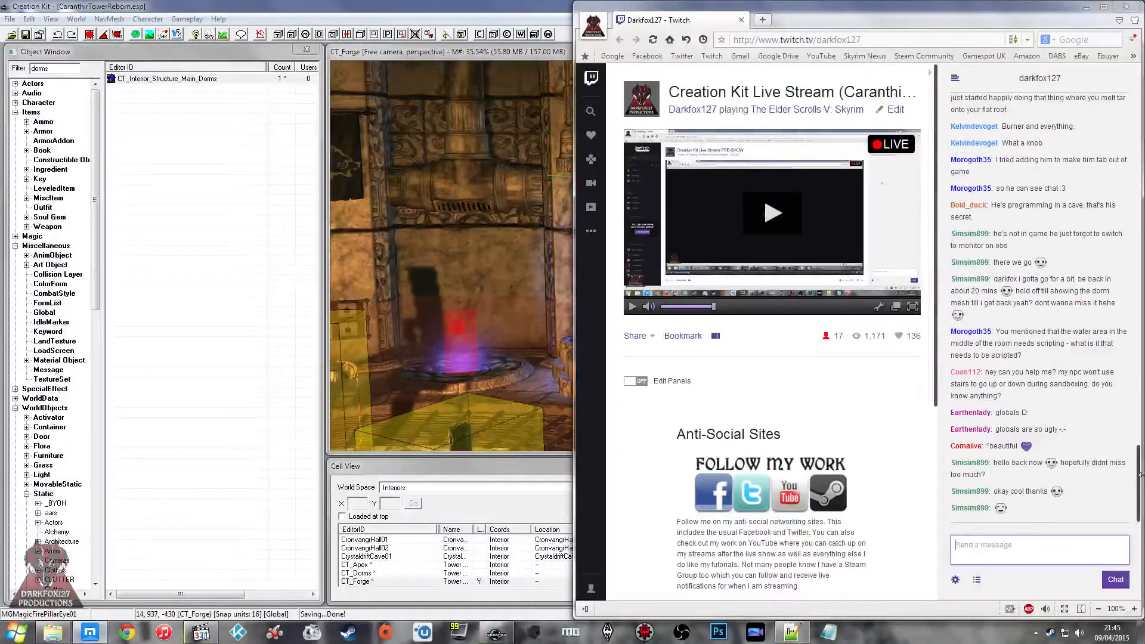
pyautogui.moveTo(450, 324); pyautogui.dragTo(689, 209, button='middle')
pyautogui.click(651, 232)
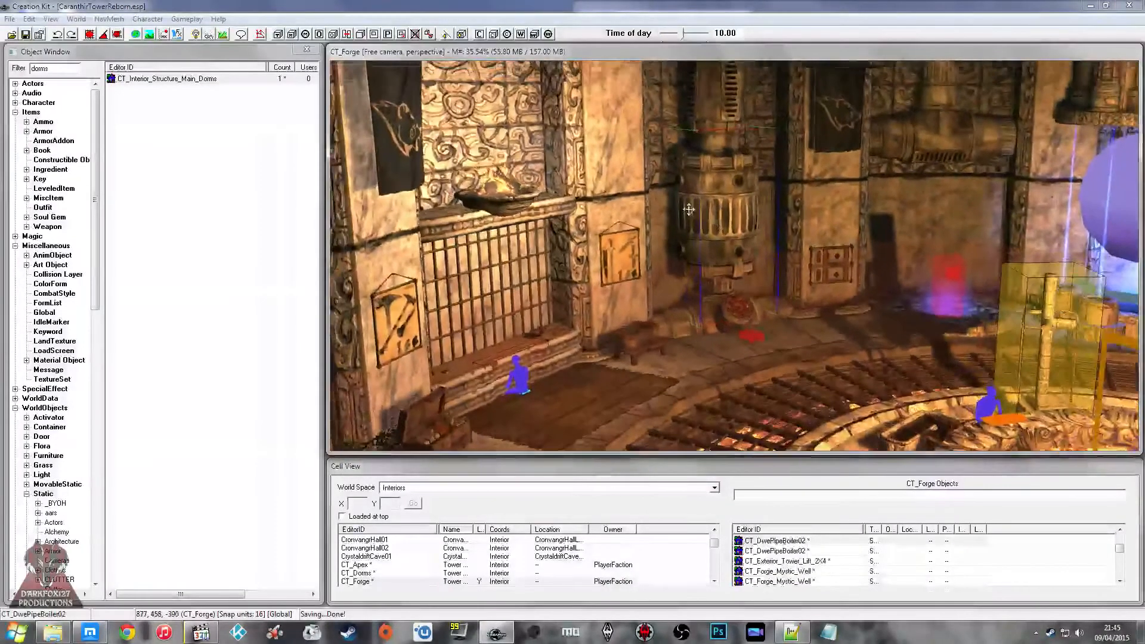
pyautogui.click(605, 160)
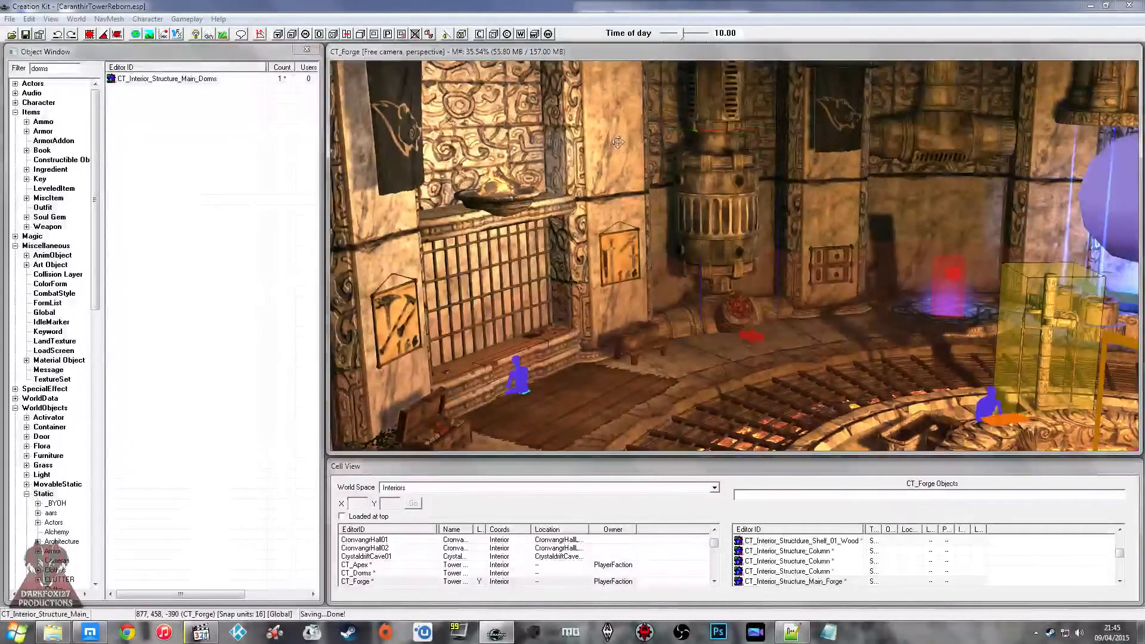
pyautogui.doubleClick(610, 141)
pyautogui.click(639, 181)
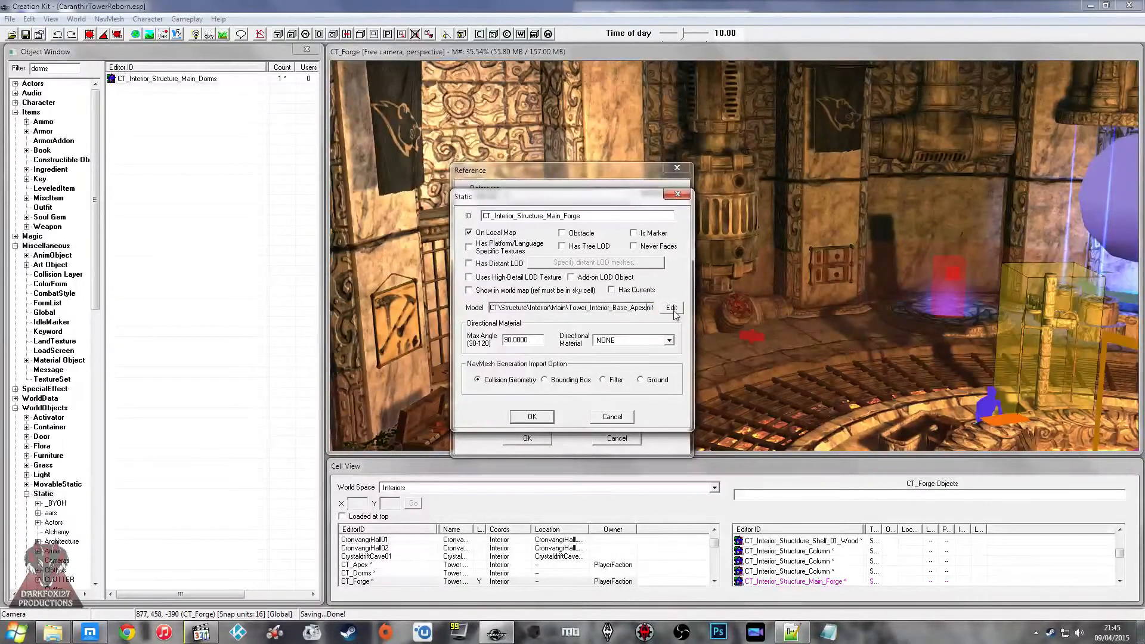
pyautogui.click(672, 309)
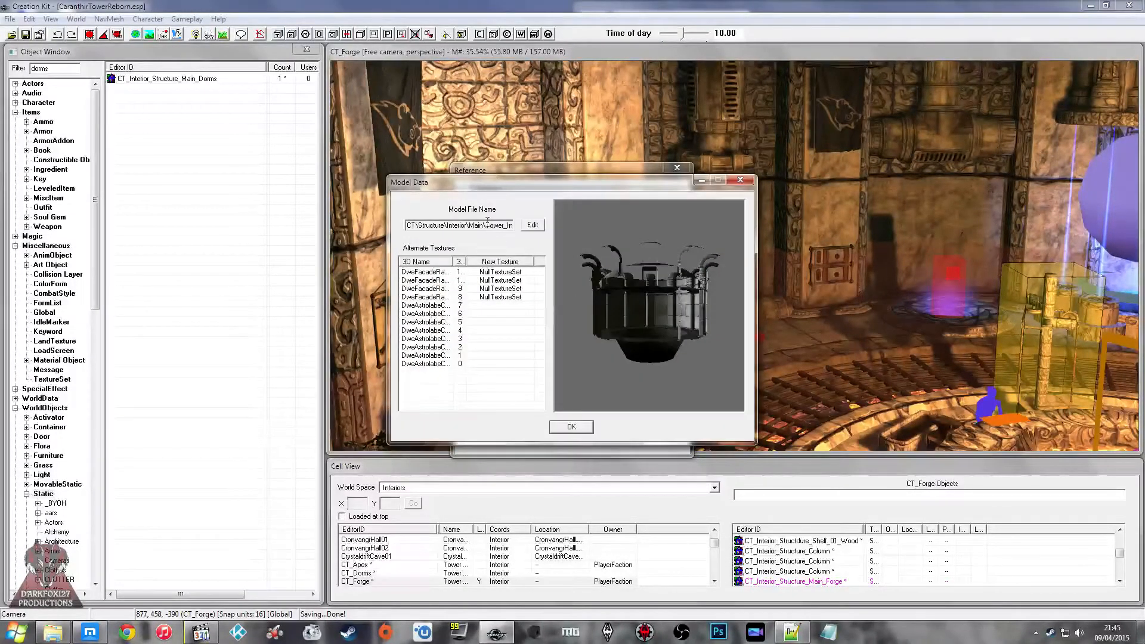
# Step: Bring up the Structure\Interior\Main mesh folder and compare the Apex, Dorms and Mid tower base meshes
pyautogui.click(55, 630)
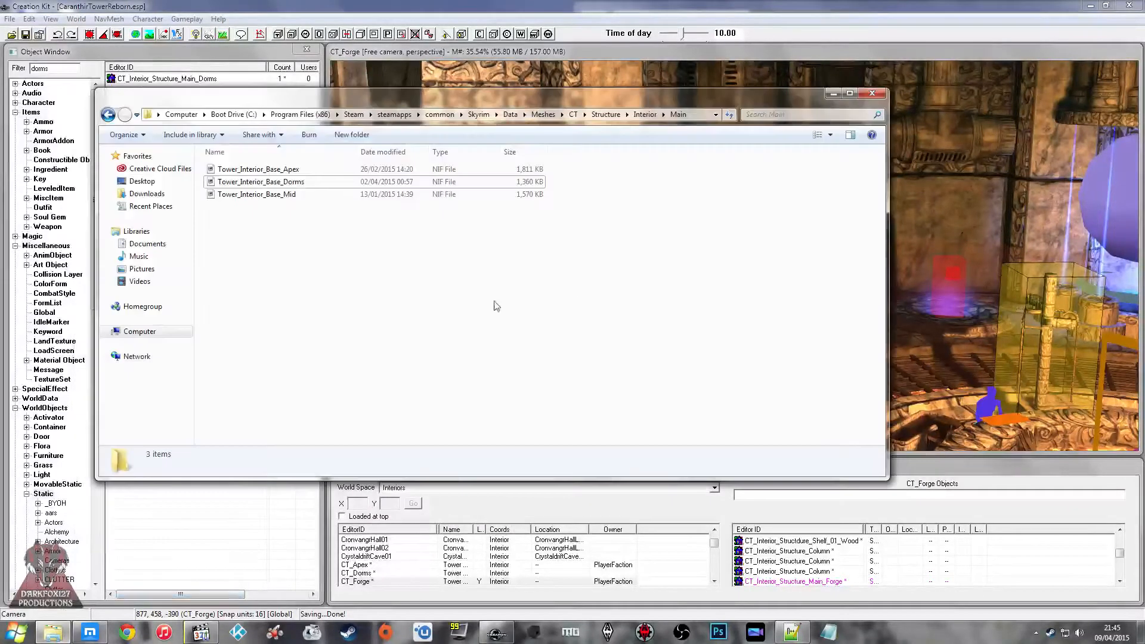
pyautogui.click(310, 182)
pyautogui.click(290, 172)
pyautogui.click(283, 181)
pyautogui.click(285, 173)
pyautogui.click(284, 181)
pyautogui.click(283, 172)
pyautogui.click(282, 184)
pyautogui.click(279, 197)
pyautogui.click(294, 196)
pyautogui.click(293, 172)
pyautogui.click(288, 184)
# Step: Open Tower_Interior_Base_Mid in NifSkope, inspect the mesh from several angles, and close it
pyautogui.doubleClick(285, 195)
pyautogui.moveTo(338, 200); pyautogui.dragTo(383, 217)
pyautogui.scroll(8, 370, 241)
pyautogui.moveTo(383, 218); pyautogui.dragTo(394, 272, button='middle')
pyautogui.scroll(-5, 403, 210)
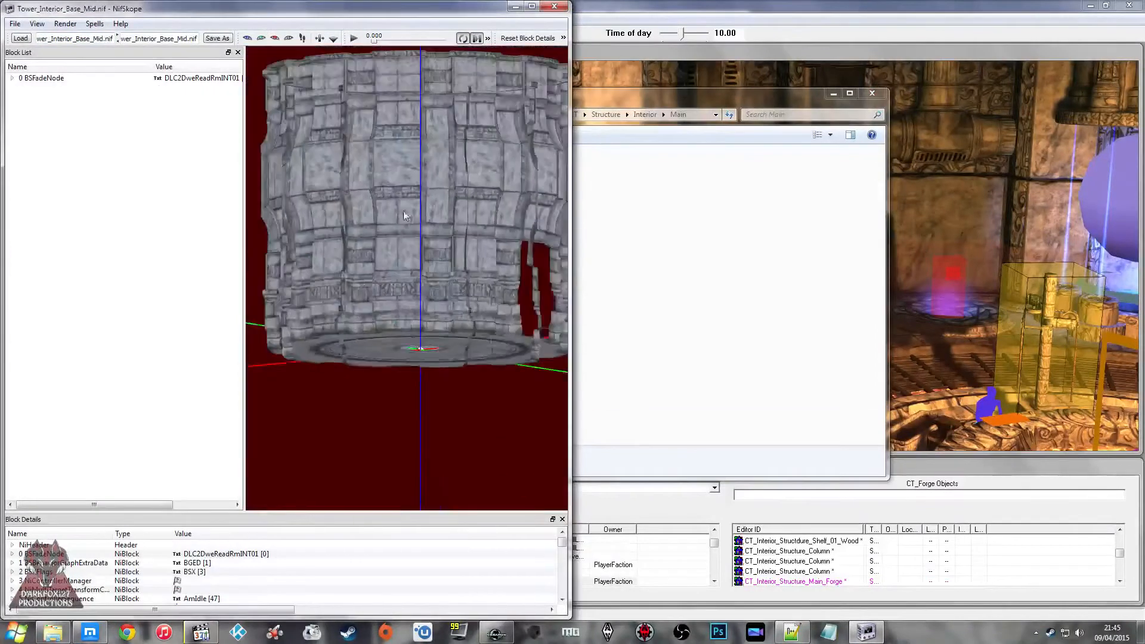
pyautogui.click(554, 6)
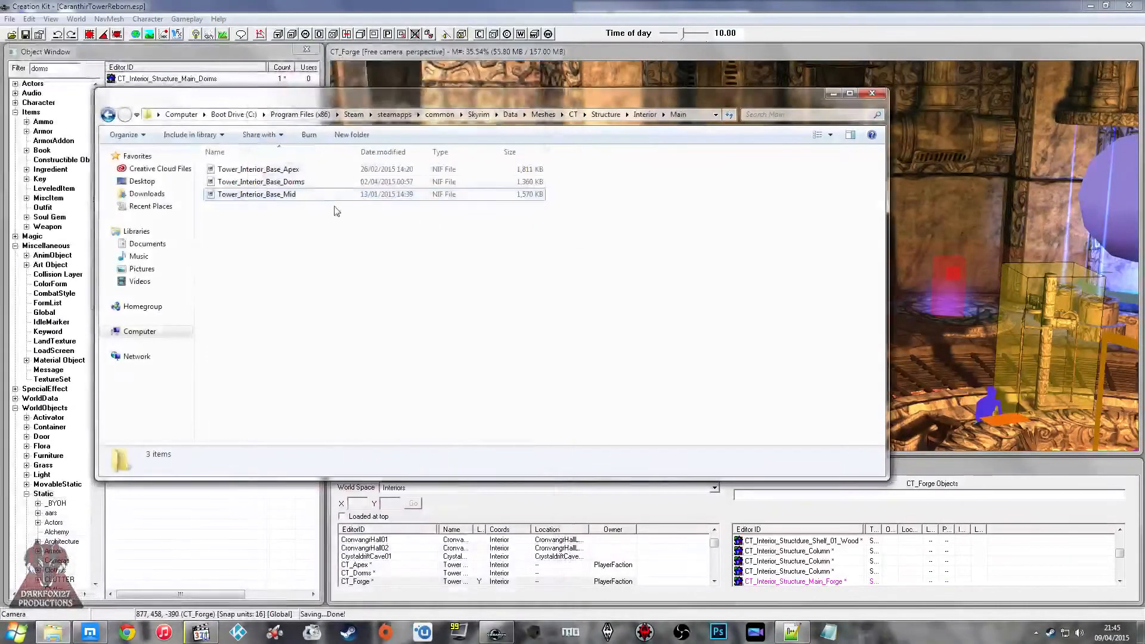
# Step: Close the mesh folder and the main forge structure's model data, static and reference windows
pyautogui.click(305, 230)
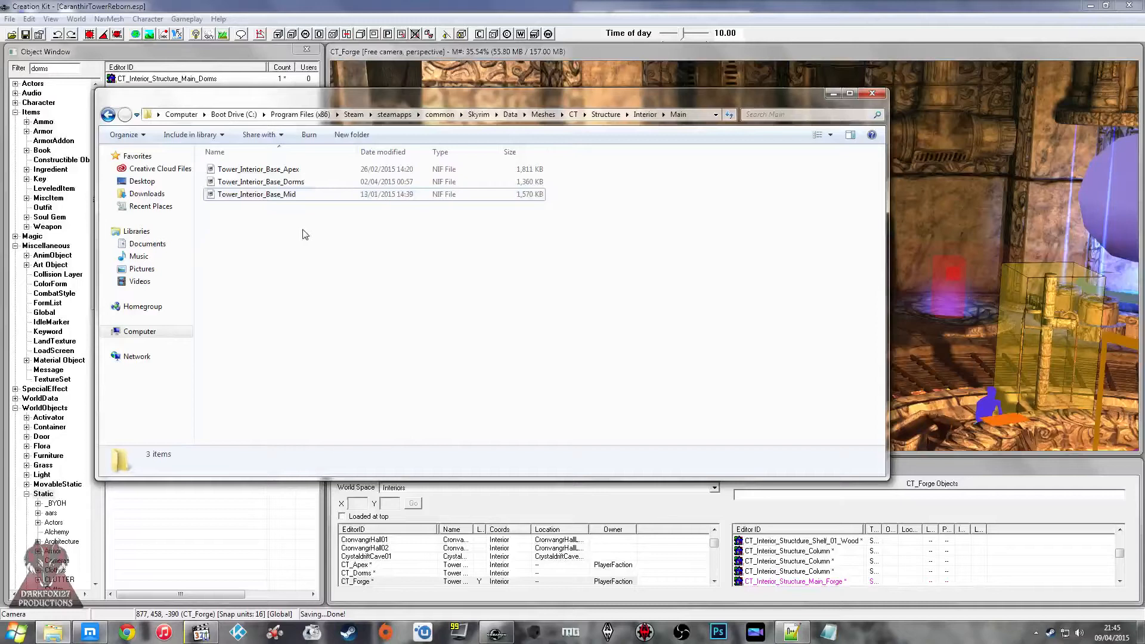
pyautogui.press('Up')
pyautogui.press('Up')
pyautogui.press('Down')
pyautogui.press('Down')
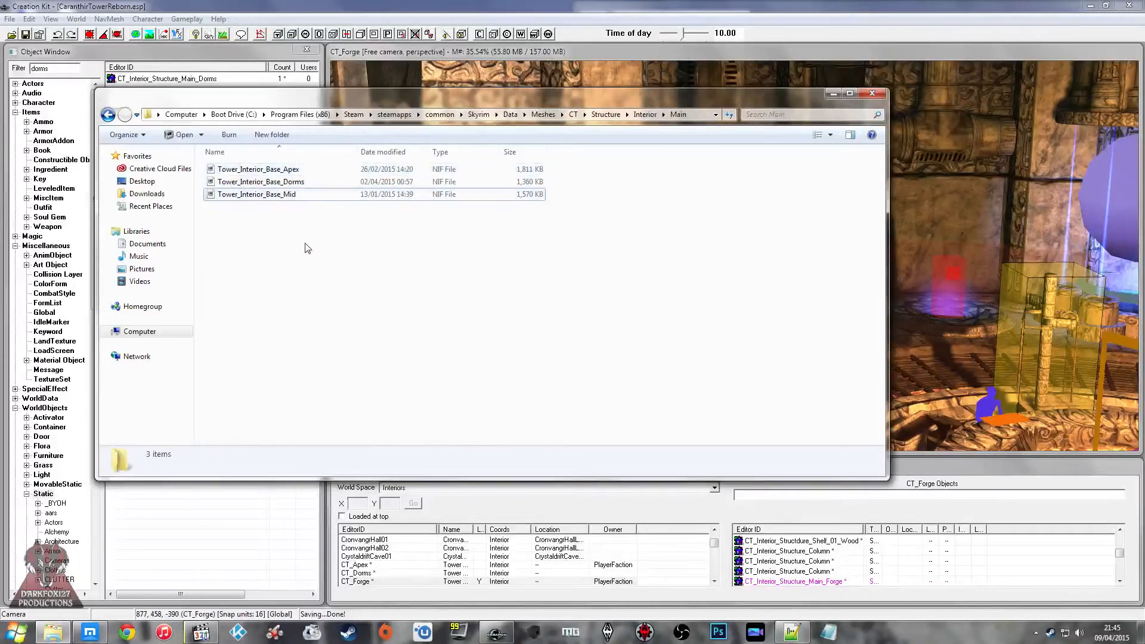
pyautogui.click(872, 93)
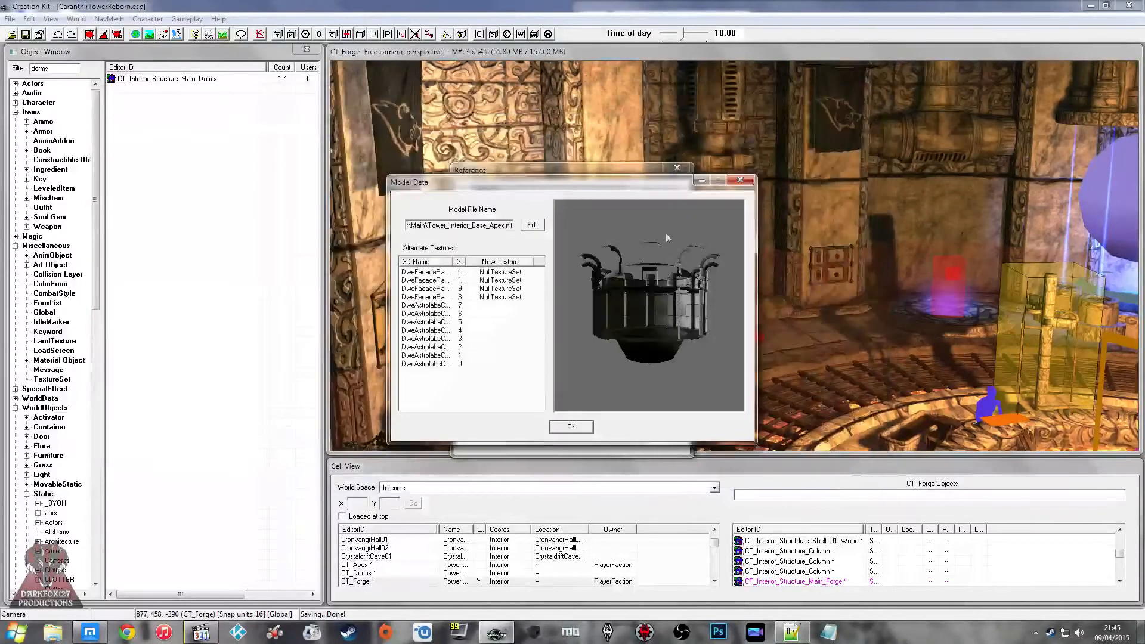
pyautogui.click(740, 180)
pyautogui.moveTo(653, 199); pyautogui.dragTo(688, 232)
pyautogui.click(712, 228)
pyautogui.click(677, 168)
pyautogui.moveTo(671, 209); pyautogui.dragTo(671, 196, button='middle')
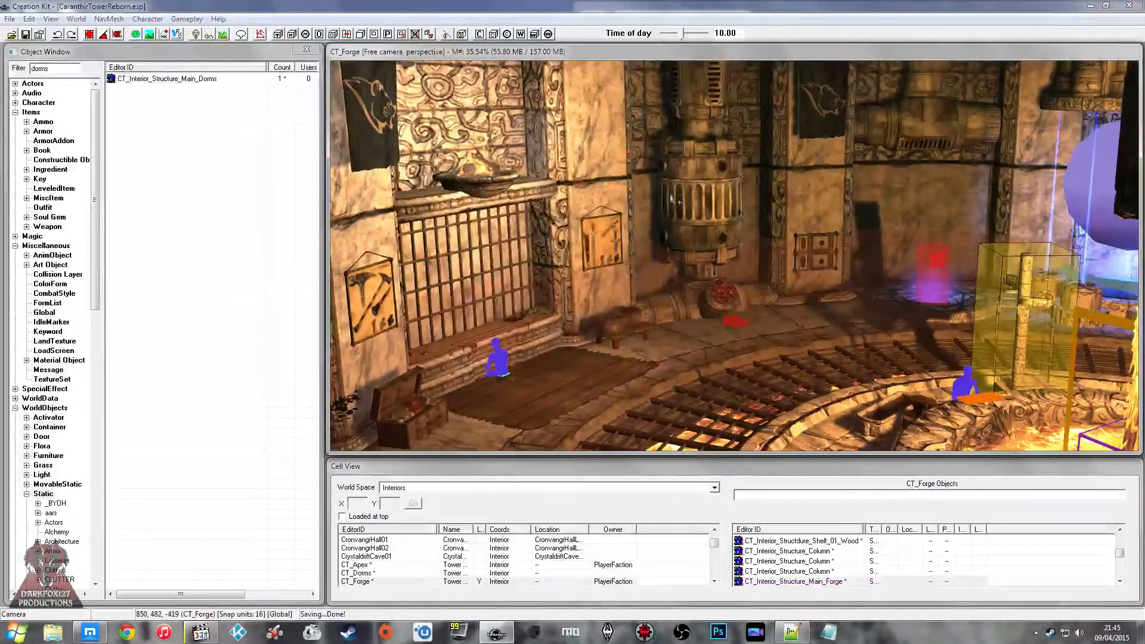
# Step: Load the CT_Apex cell briefly, and return to the CT_Dorms cell
pyautogui.click(363, 564)
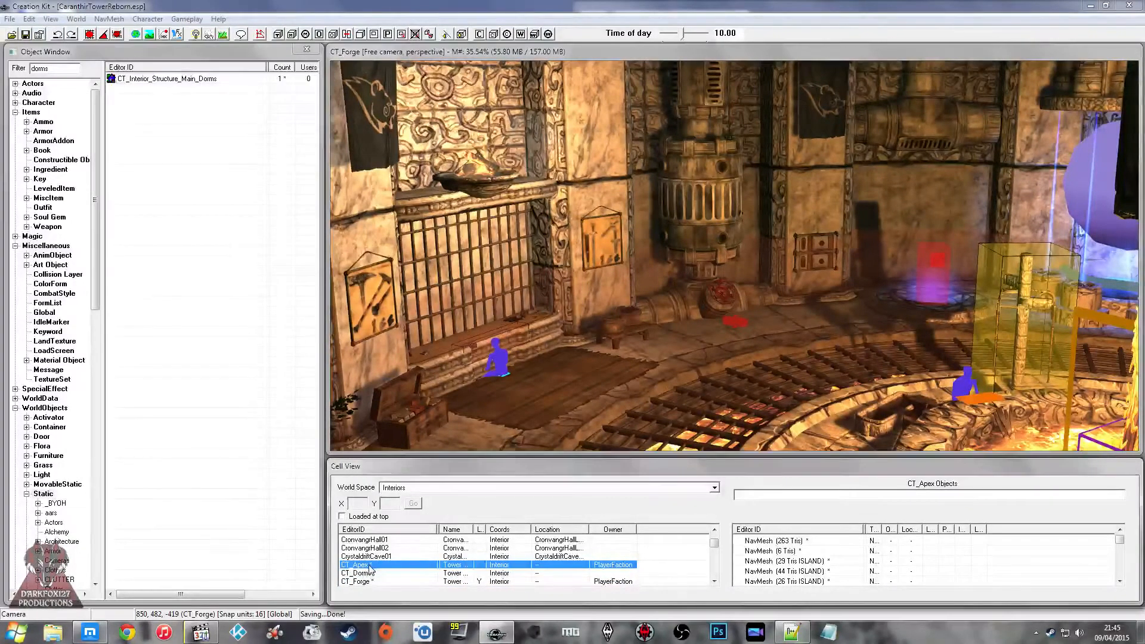
pyautogui.doubleClick(369, 565)
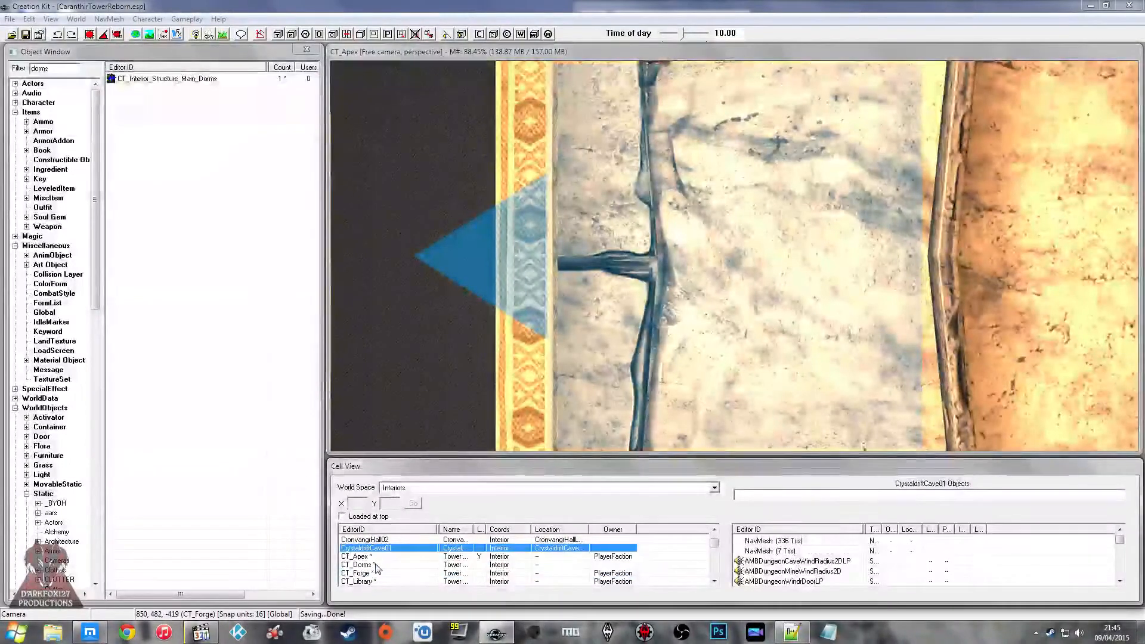
pyautogui.doubleClick(376, 567)
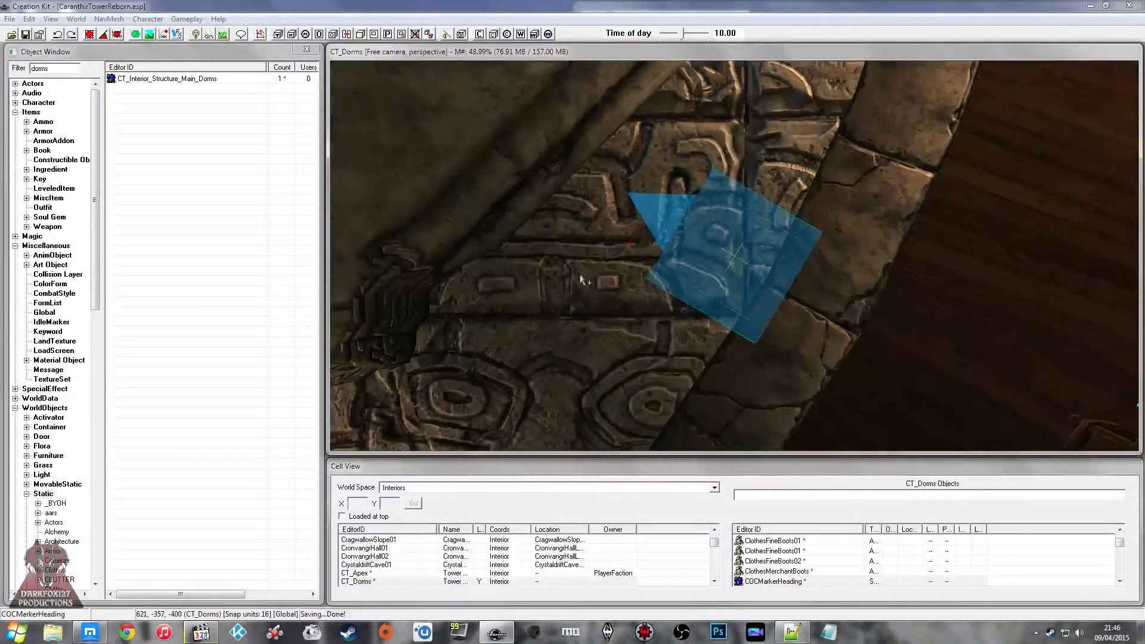
# Step: Inspect the model data of the CT_Structure_Interior_Floor_Design piece at the dorms' heading marker, and close its settings
pyautogui.doubleClick(581, 279)
pyautogui.click(602, 255)
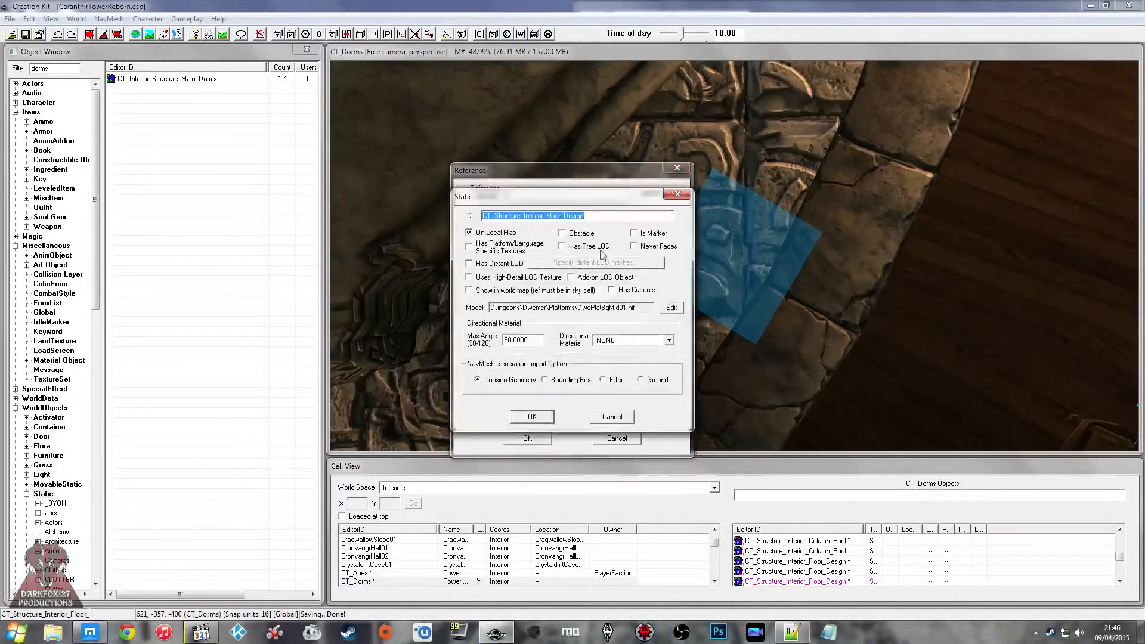
pyautogui.click(670, 308)
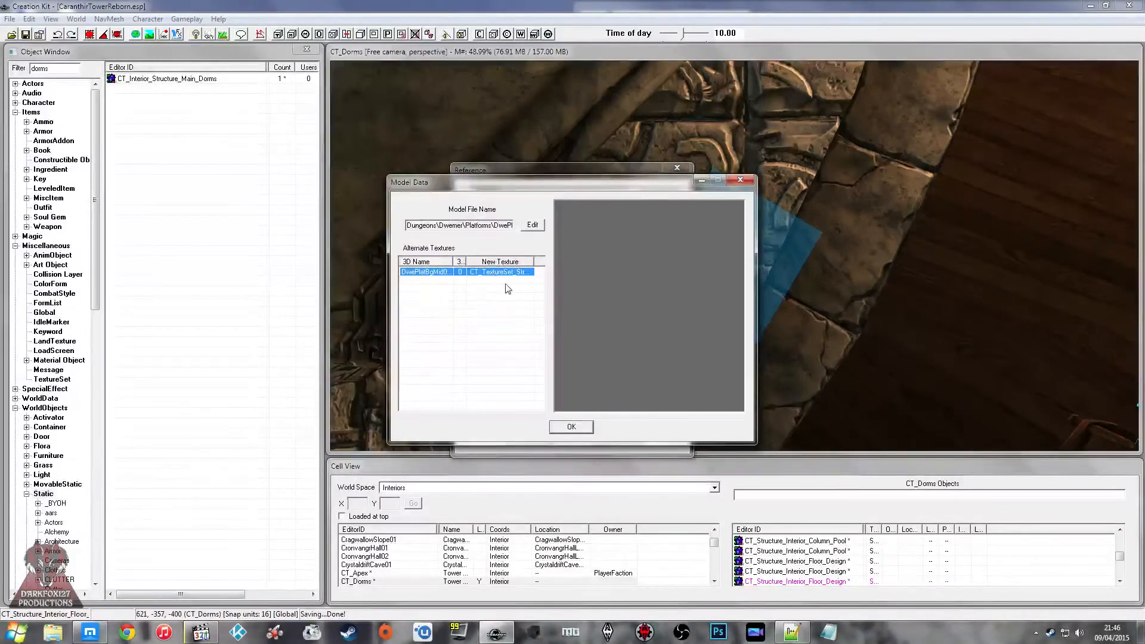
pyautogui.moveTo(570, 267); pyautogui.dragTo(585, 291)
pyautogui.click(746, 179)
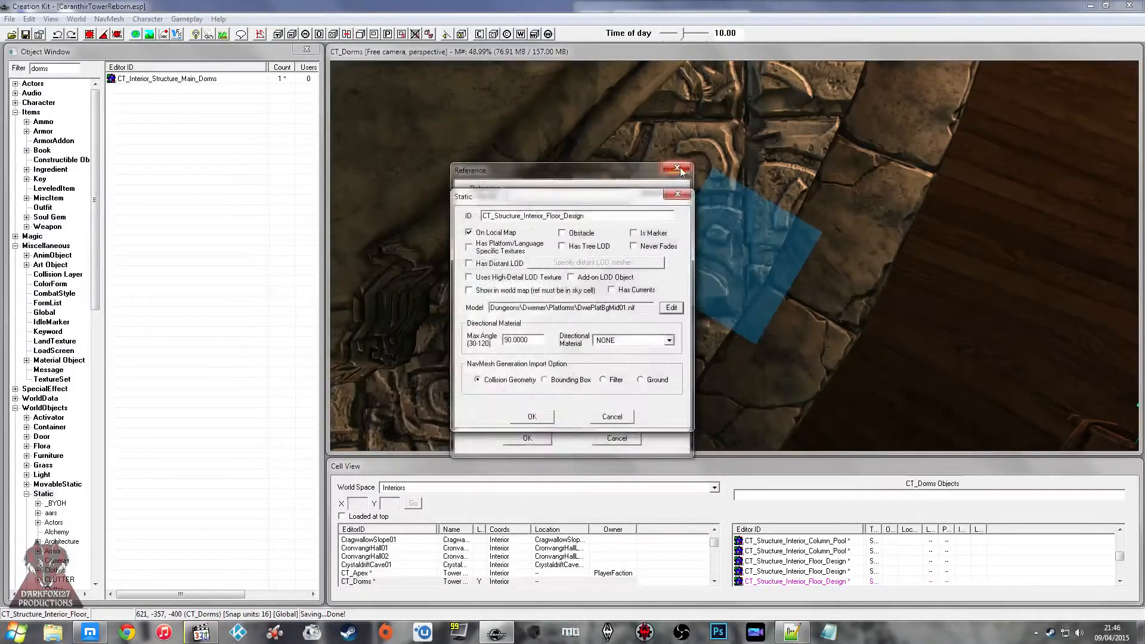
pyautogui.click(677, 168)
pyautogui.click(678, 194)
# Step: Delete the floor design piece under the heading marker, try deleting the main dorms structure, and undo that last deletion
pyautogui.scroll(-3, 725, 223)
pyautogui.scroll(-1, 725, 223)
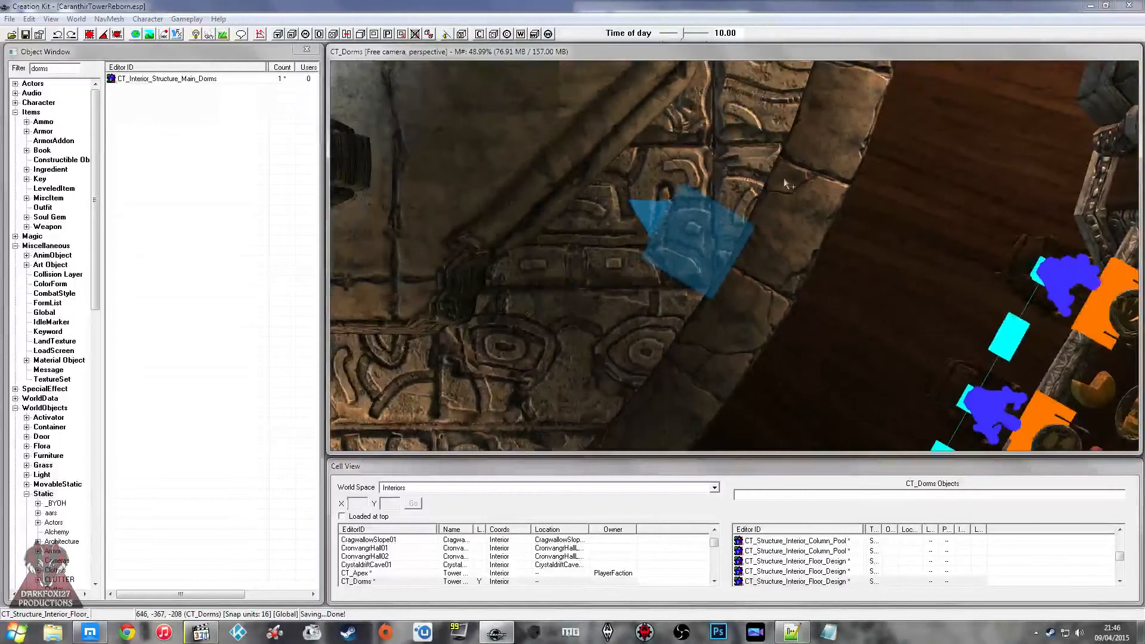
pyautogui.press('Delete')
pyautogui.click(781, 176)
pyautogui.press('Delete')
pyautogui.hotkey('ctrl', 'z')
# Step: Inspect the model data of the CT_Interior_Structure_Main_Dorms piece, and close its model, static and reference windows
pyautogui.doubleClick(798, 177)
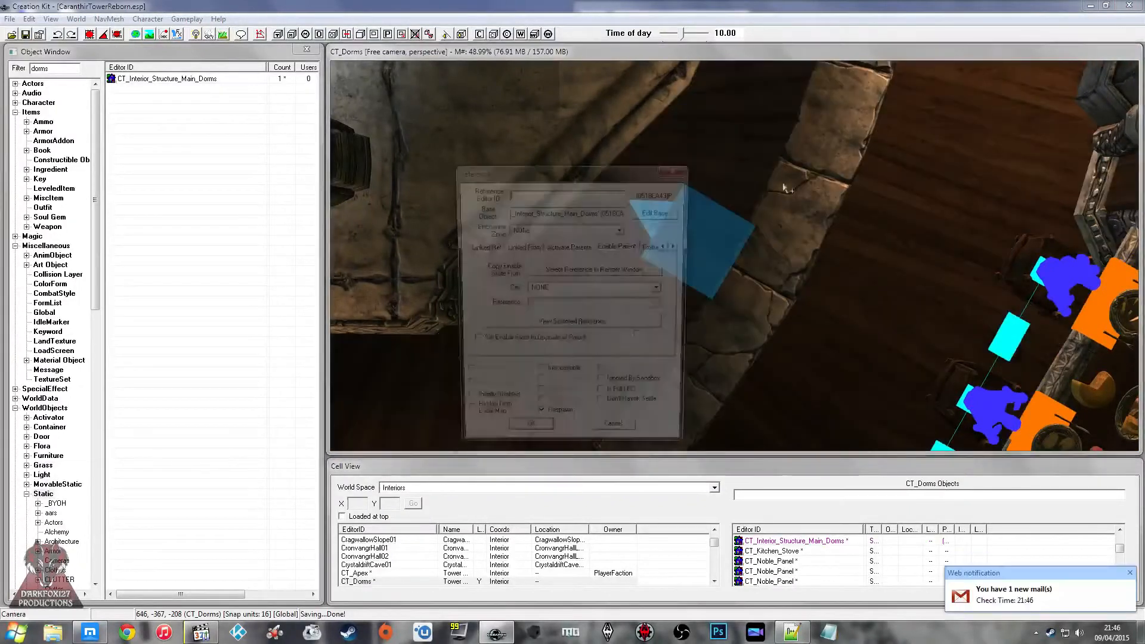
pyautogui.click(655, 202)
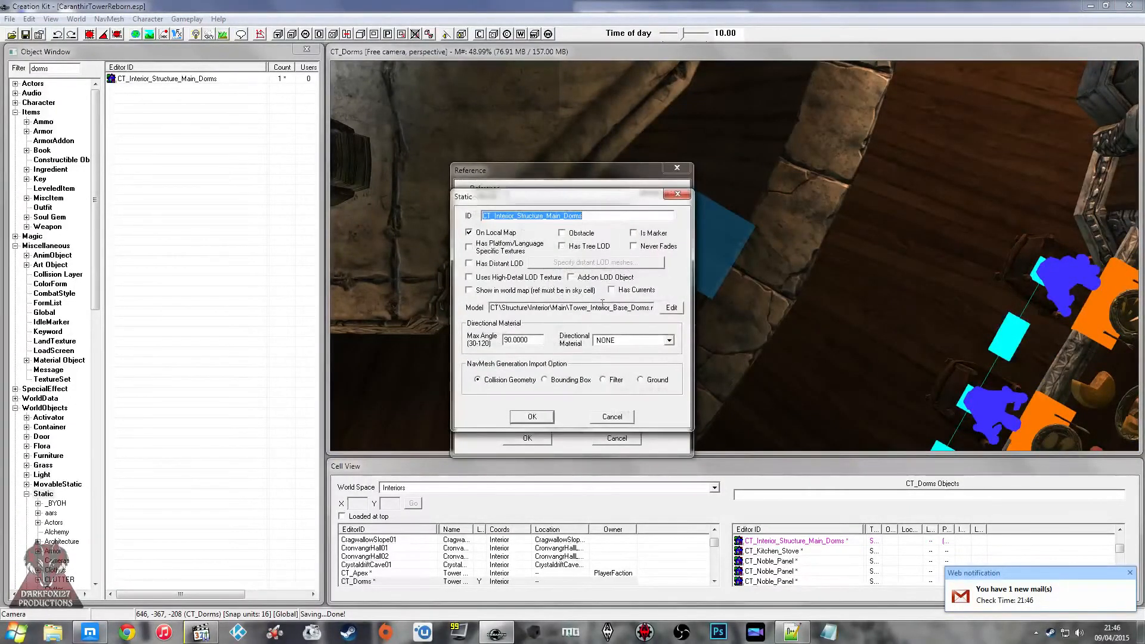
pyautogui.click(672, 308)
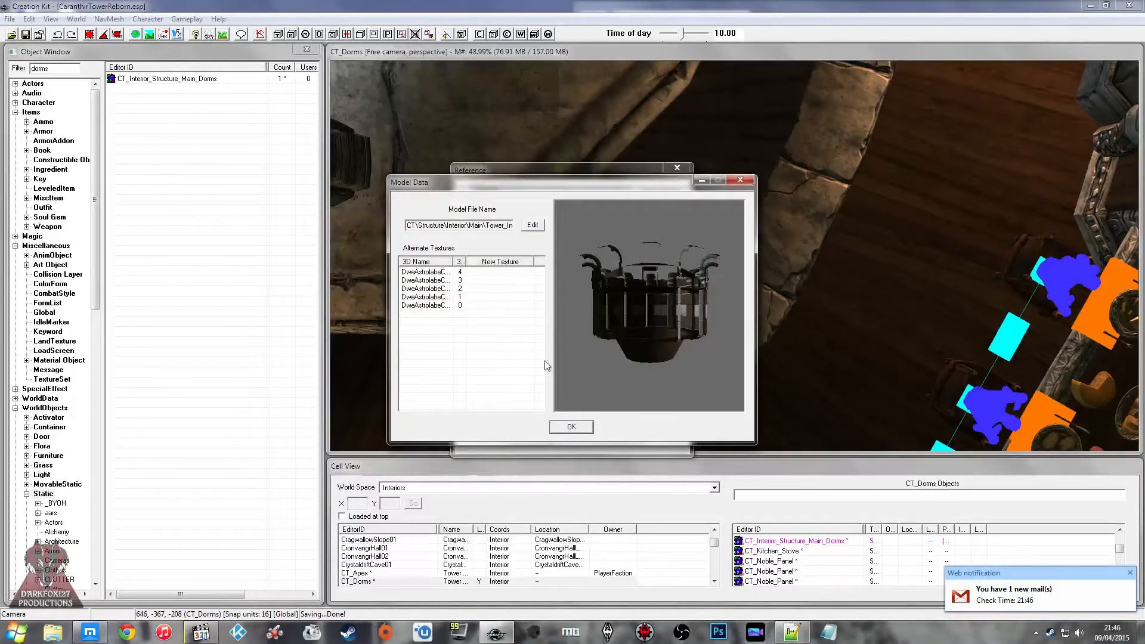
pyautogui.click(561, 423)
pyautogui.click(613, 418)
pyautogui.click(616, 437)
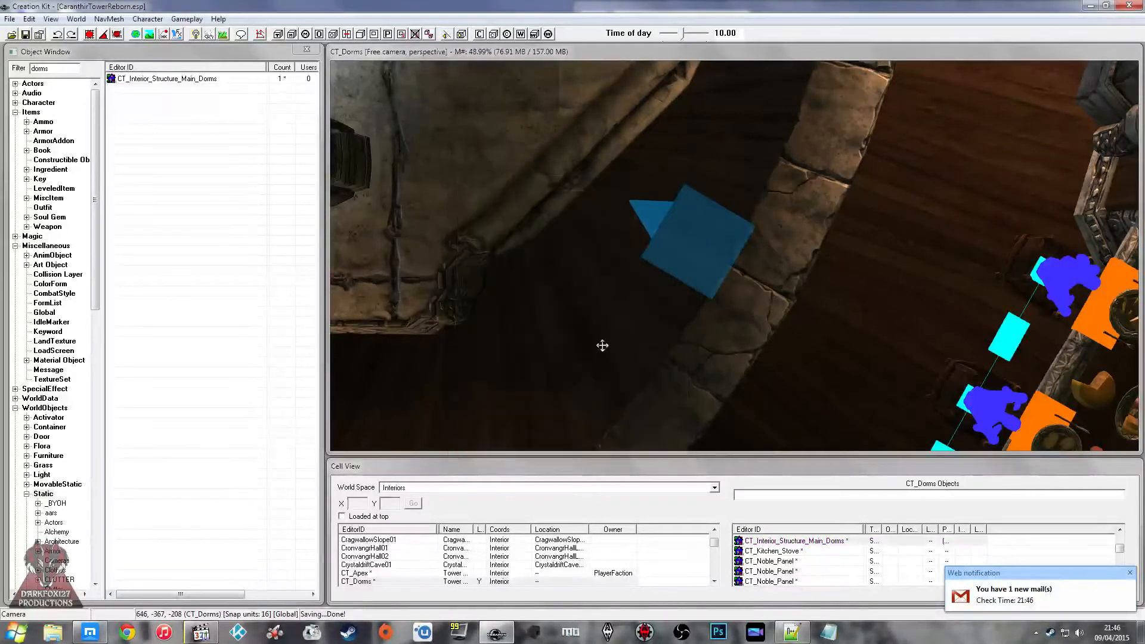
pyautogui.moveTo(685, 290); pyautogui.dragTo(772, 279, button='middle')
pyautogui.click(782, 272)
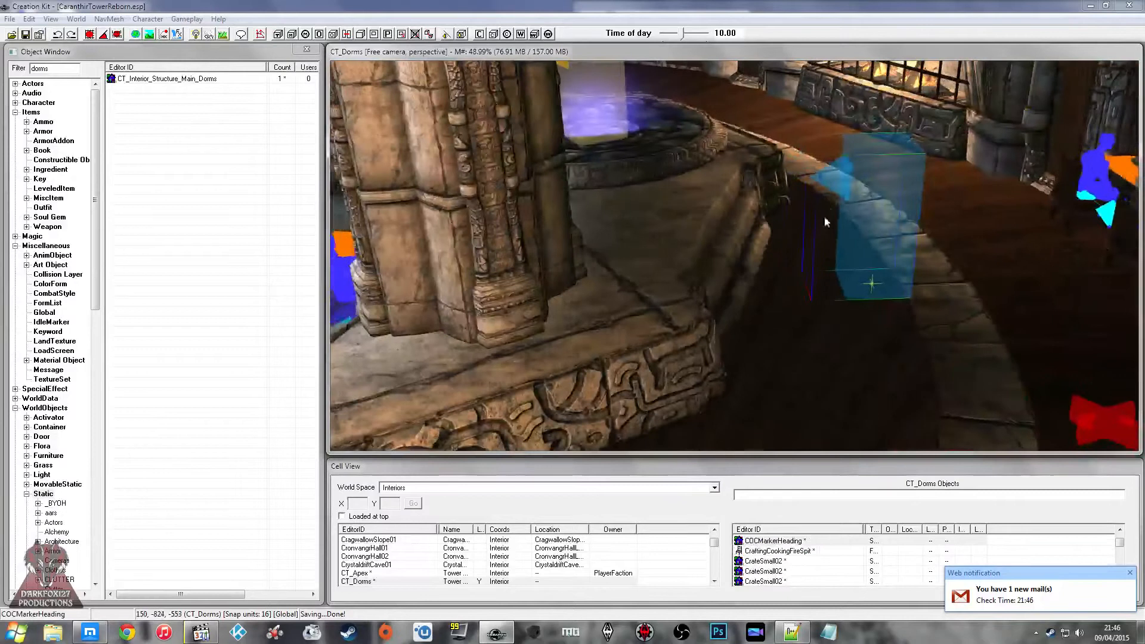
# Step: Switch to Gmail in the browser, open the new Twitch follower e-mail under Updates, delete it and close the Gmail tab
pyautogui.click(965, 574)
pyautogui.click(679, 20)
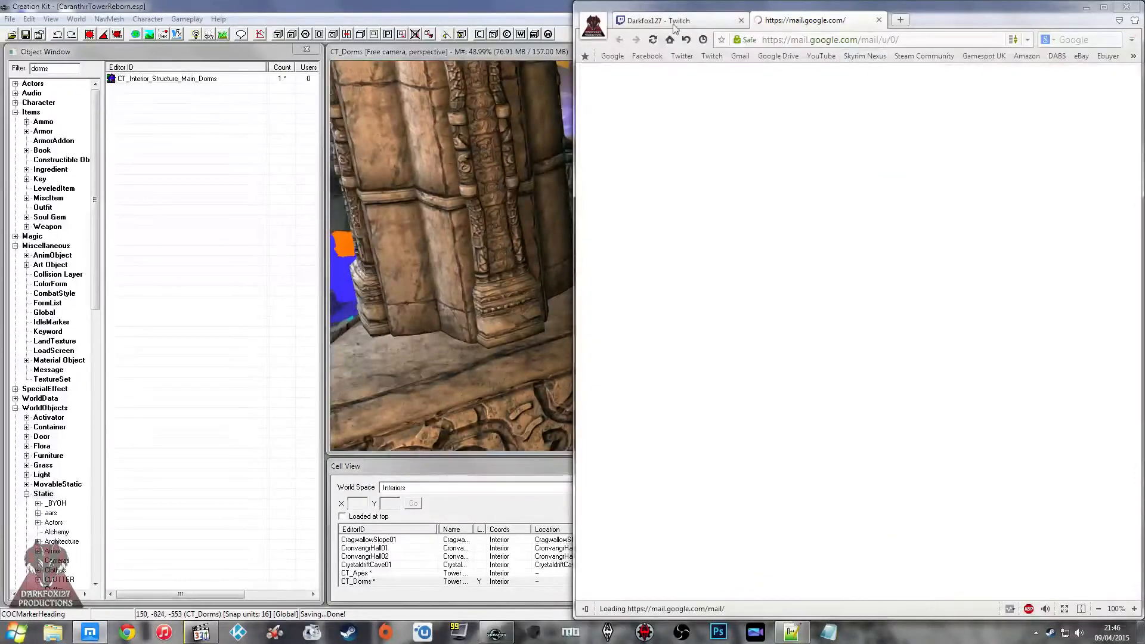
pyautogui.click(803, 23)
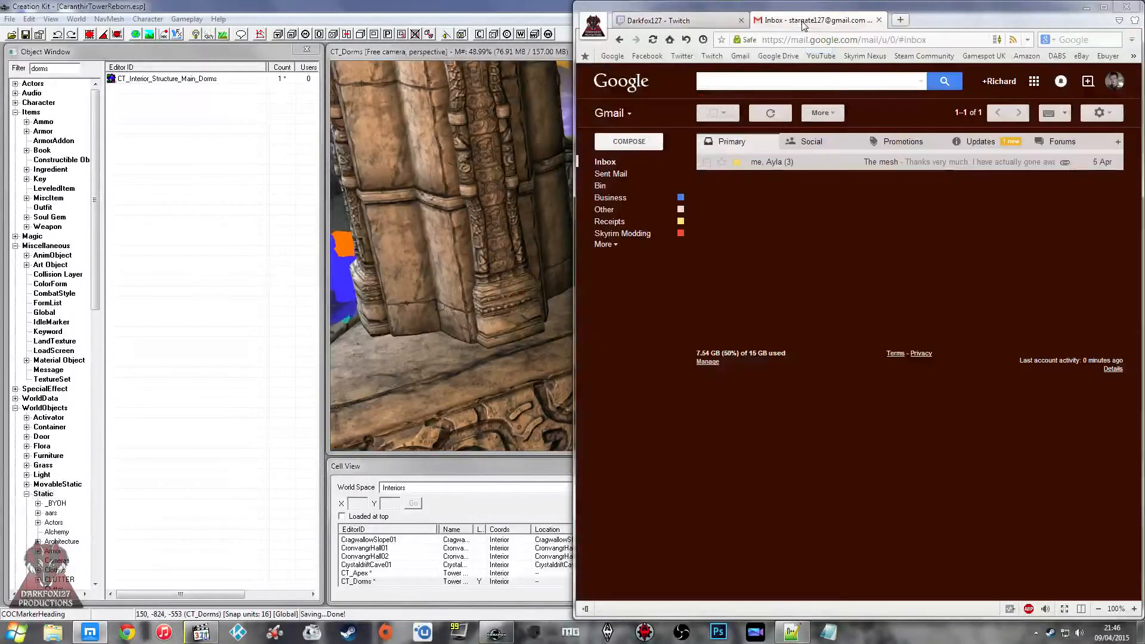
pyautogui.click(954, 143)
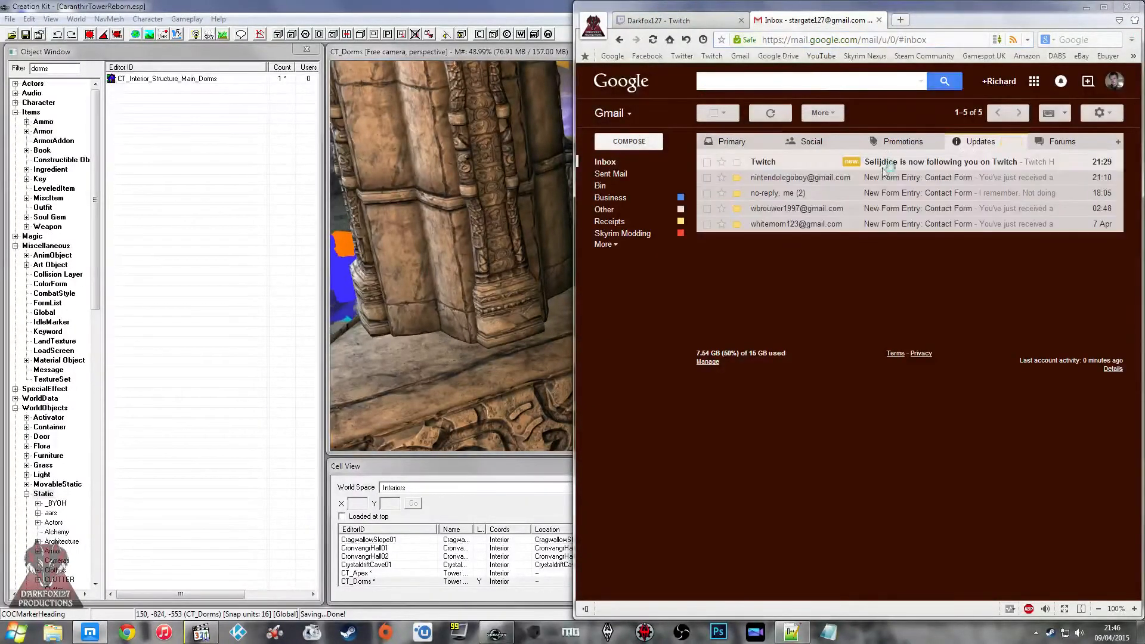
pyautogui.click(863, 162)
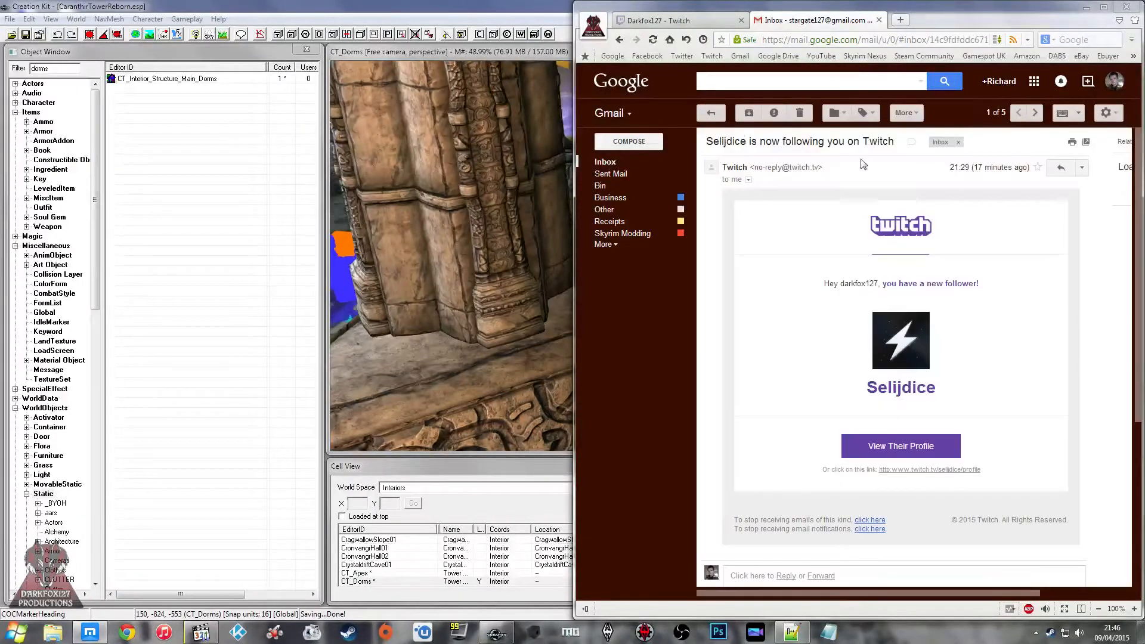
pyautogui.click(800, 114)
pyautogui.click(879, 20)
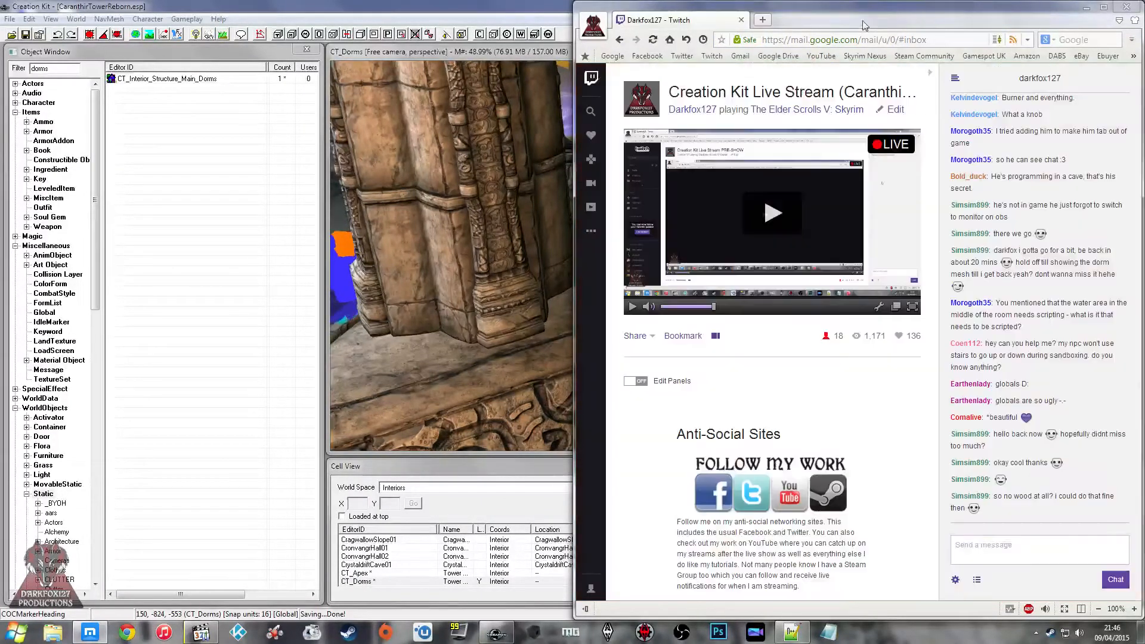
# Step: Return to the Creation Kit and examine the CT_Dorms interior around the heading marker, pillars and central pool
pyautogui.click(364, 241)
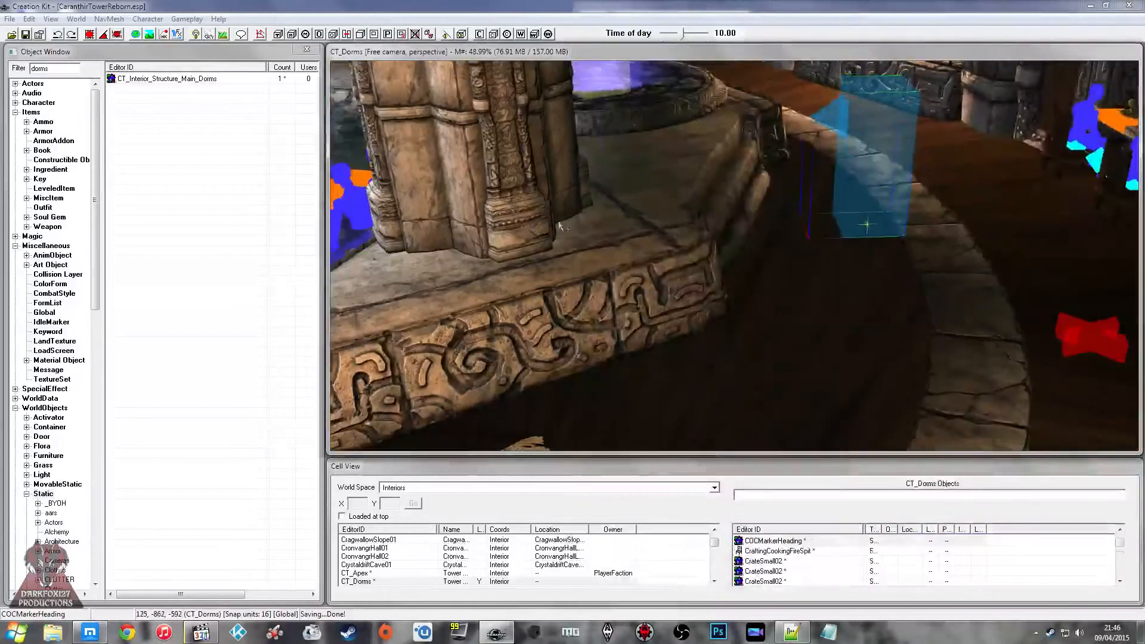
pyautogui.click(486, 179)
pyautogui.moveTo(580, 225); pyautogui.dragTo(631, 216, button='middle')
pyautogui.scroll(2, 572, 227)
pyautogui.click(554, 231)
pyautogui.scroll(-3, 532, 235)
pyautogui.scroll(-3, 570, 225)
pyautogui.scroll(-4, 621, 217)
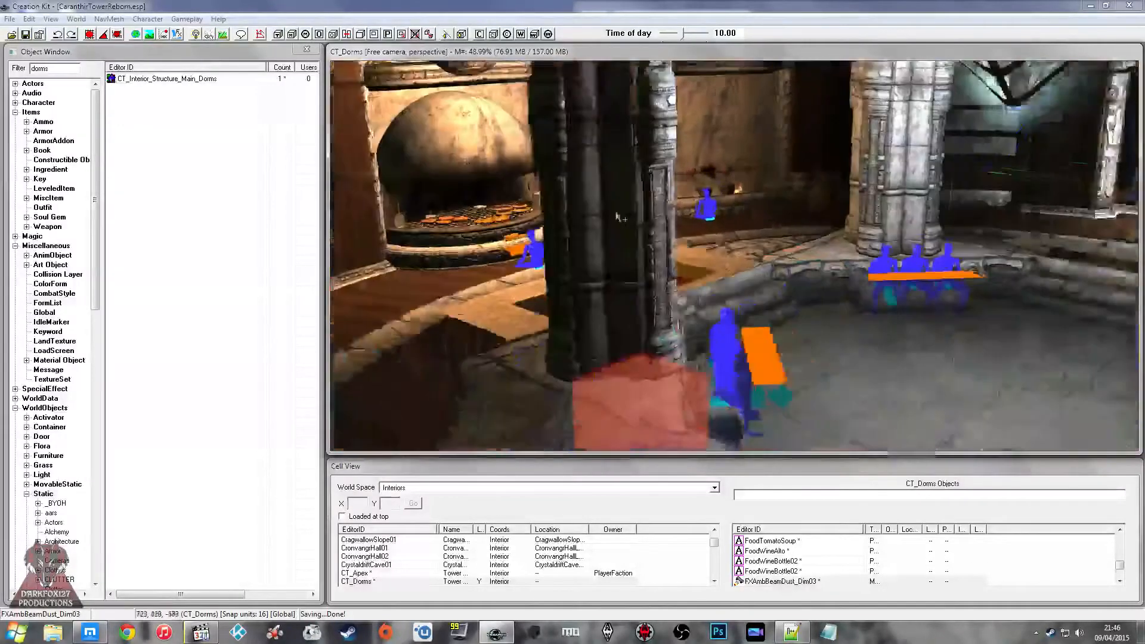
# Step: Create a CT_Trigger_CellCheck trigger volume around the main dorms structure in the CT_Dorms cell
pyautogui.click(576, 148)
pyautogui.scroll(-4, 575, 148)
pyautogui.moveTo(576, 148); pyautogui.dragTo(559, 207, button='middle')
pyautogui.click(557, 206)
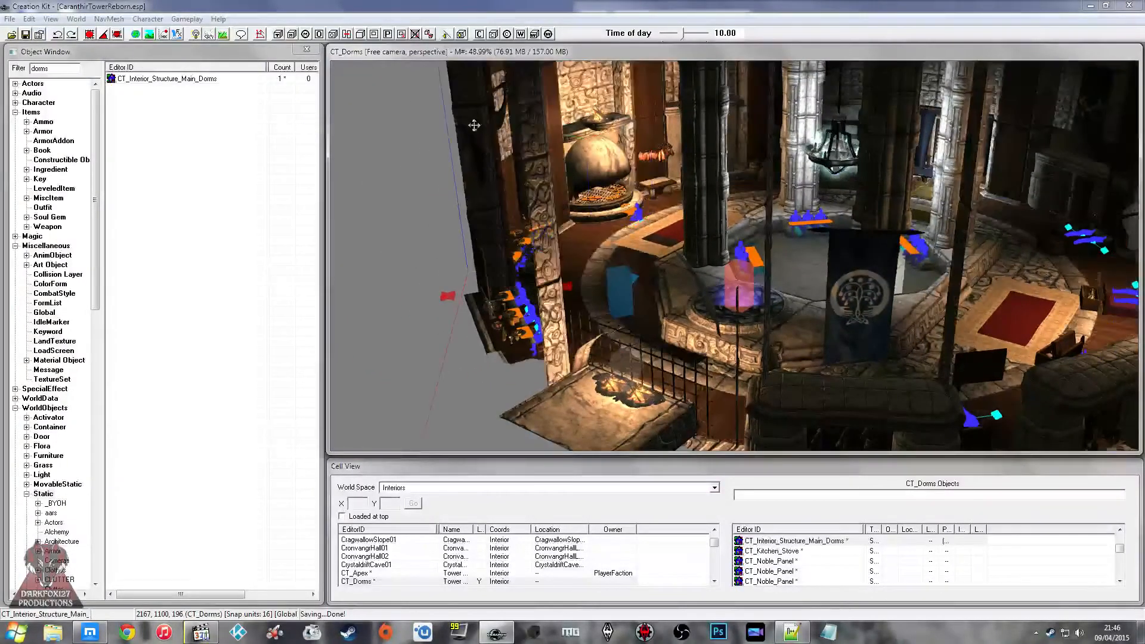
pyautogui.click(279, 35)
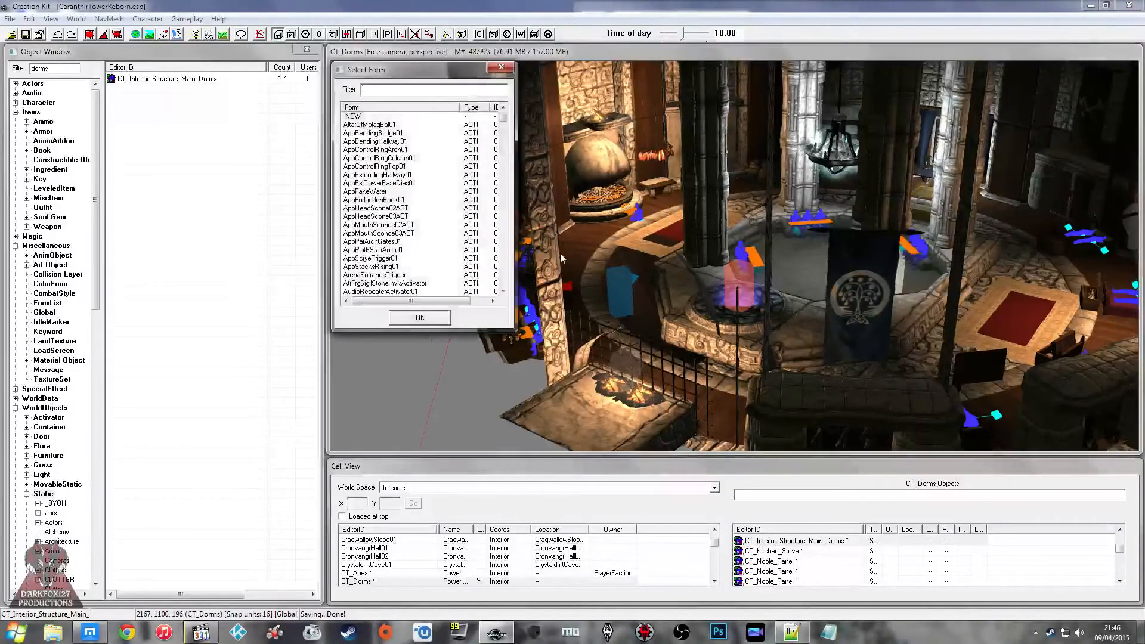
pyautogui.write('ct_t')
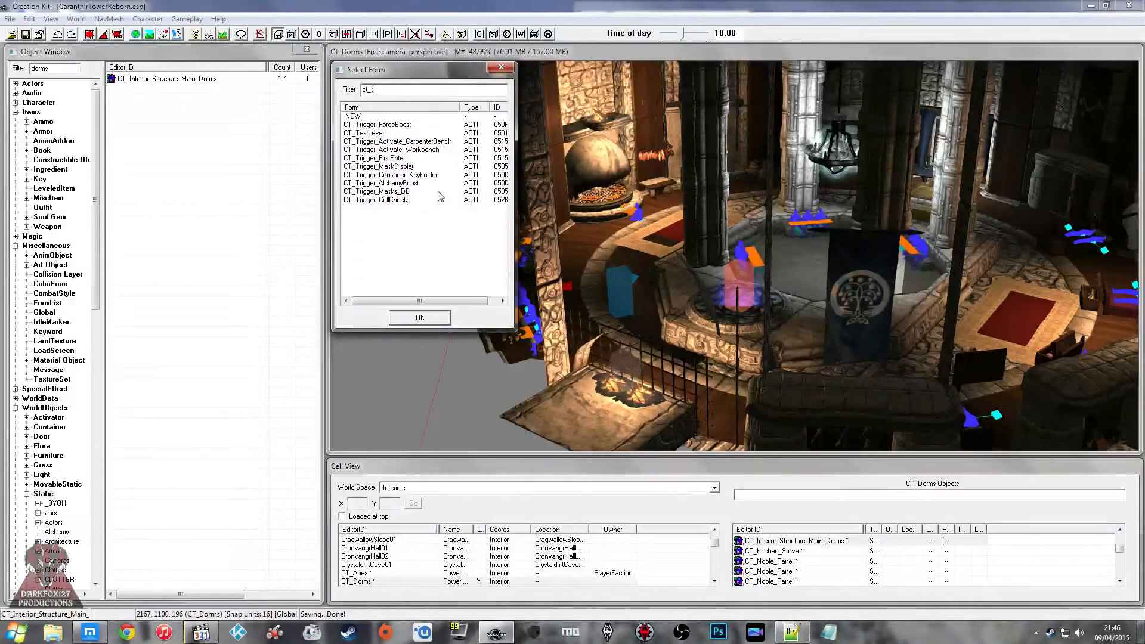
pyautogui.click(394, 183)
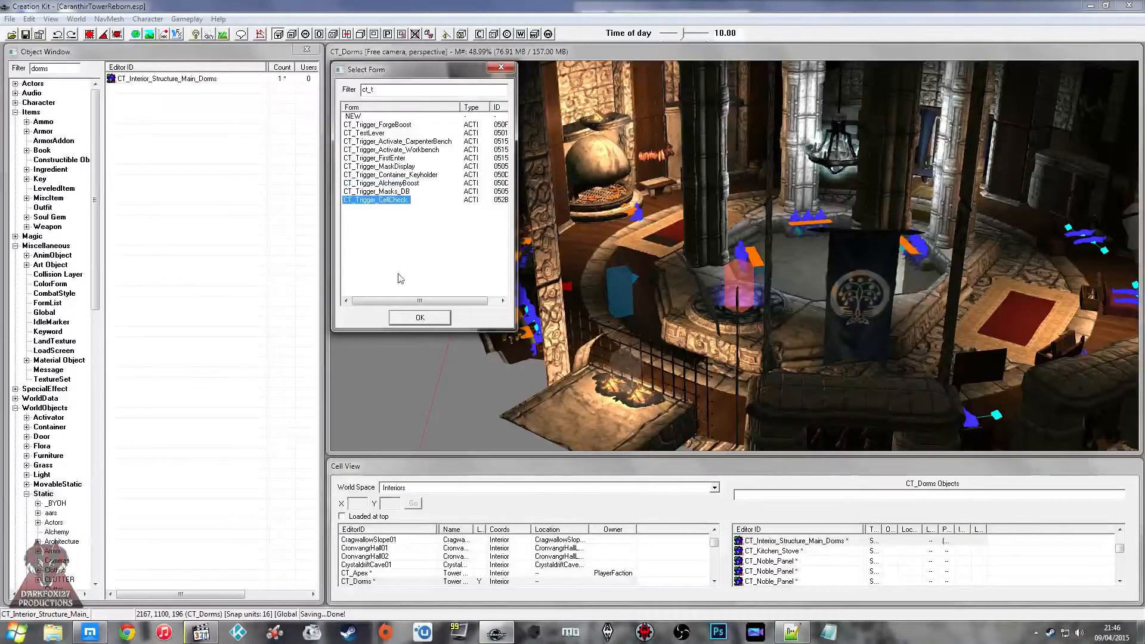
pyautogui.click(419, 317)
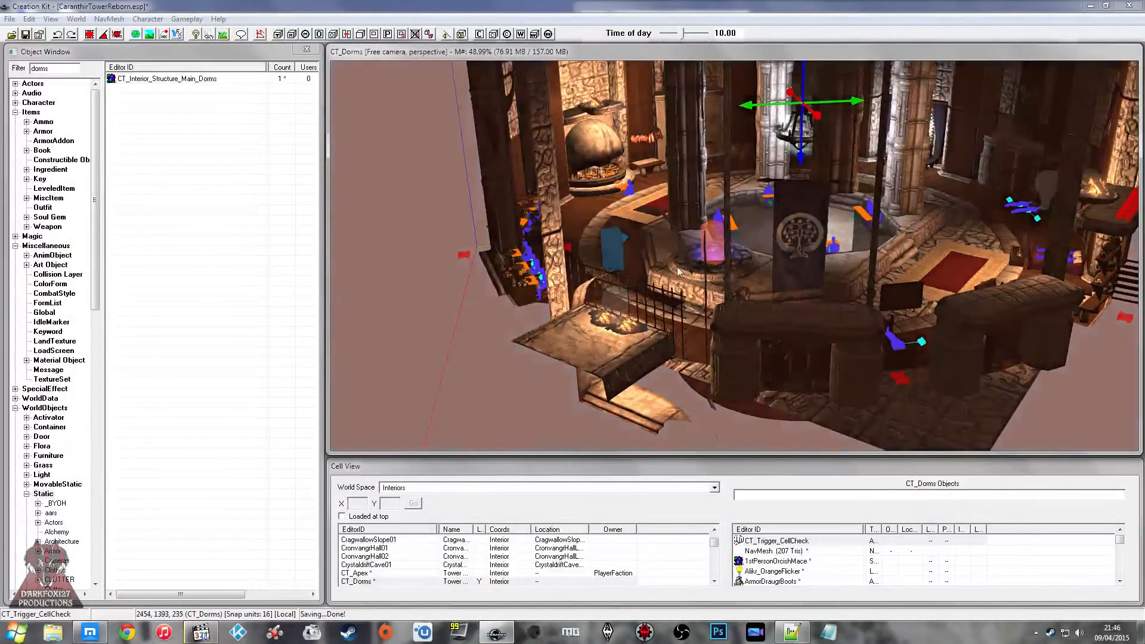
# Step: Check the CT_Script_CellCheck script on the new dorms trigger's reference, and cancel out of its settings
pyautogui.click(668, 246)
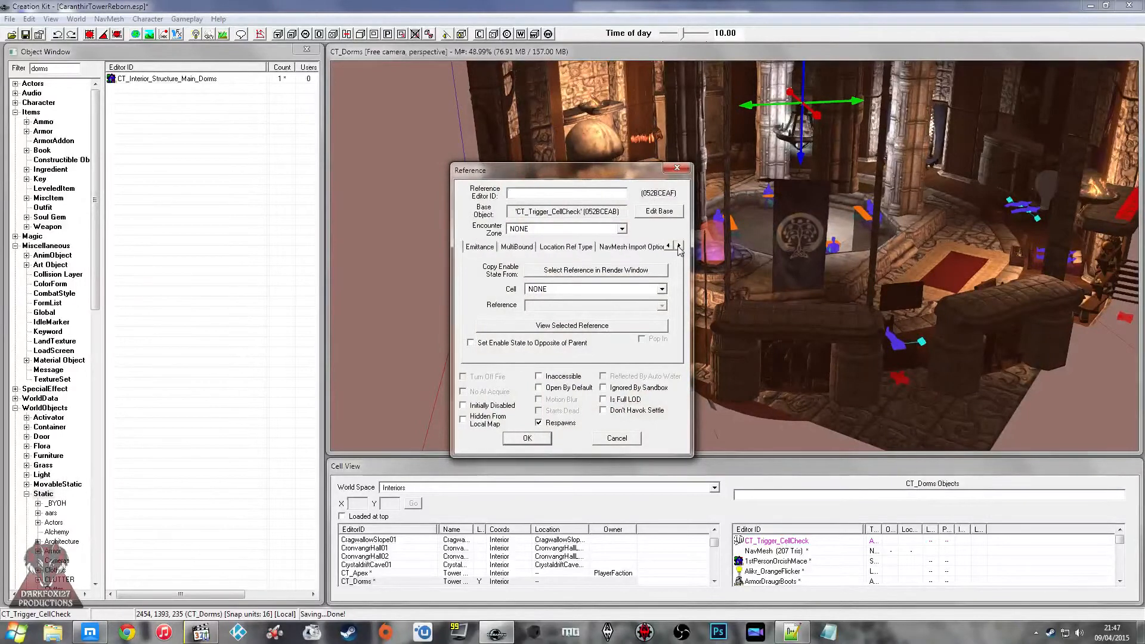
pyautogui.click(638, 249)
pyautogui.click(512, 277)
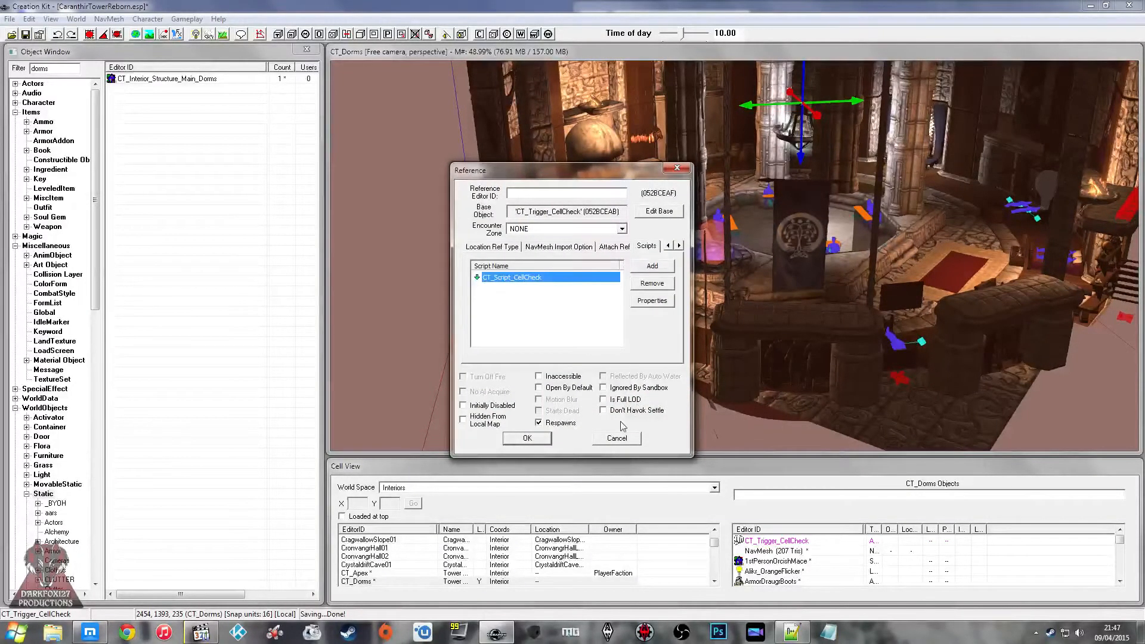
pyautogui.click(616, 438)
# Step: Load the CT_Forge cell into the render window
pyautogui.keyDown('shift'); pyautogui.moveTo(705, 373); pyautogui.dragTo(680, 299, button='middle'); pyautogui.keyUp('shift')
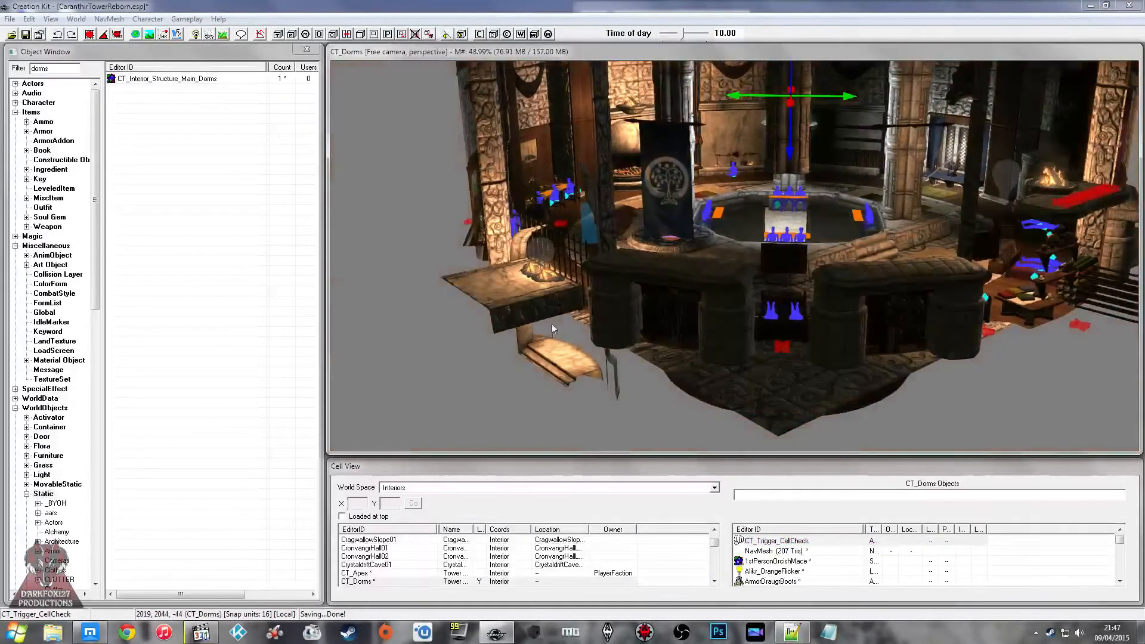
pyautogui.click(356, 573)
pyautogui.scroll(-1, 366, 576)
pyautogui.doubleClick(356, 565)
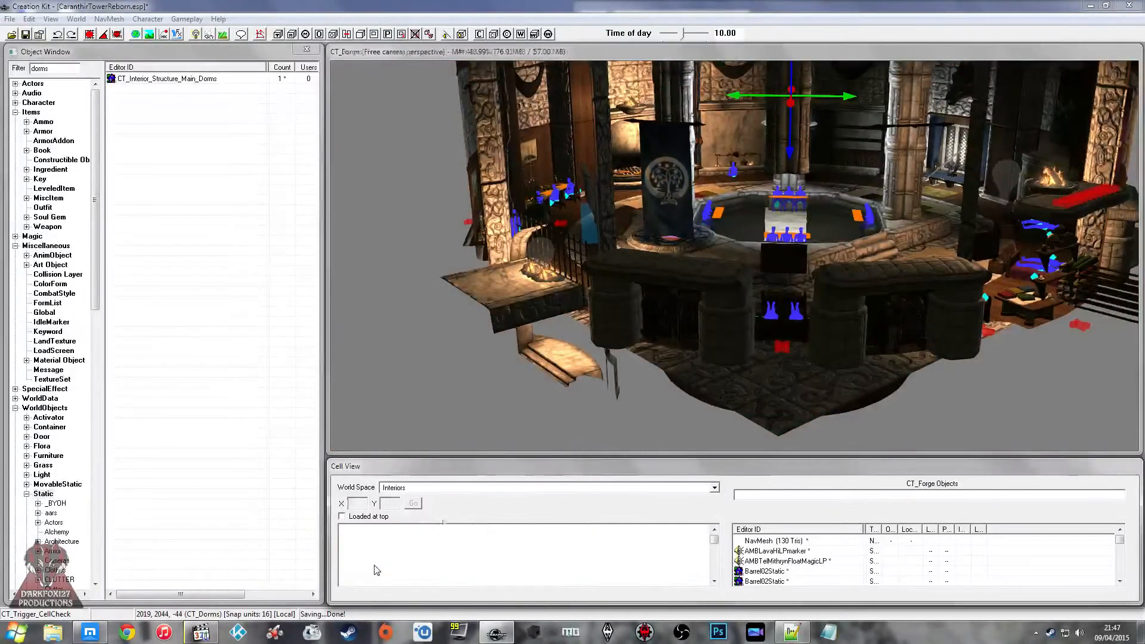
pyautogui.scroll(-4, 715, 291)
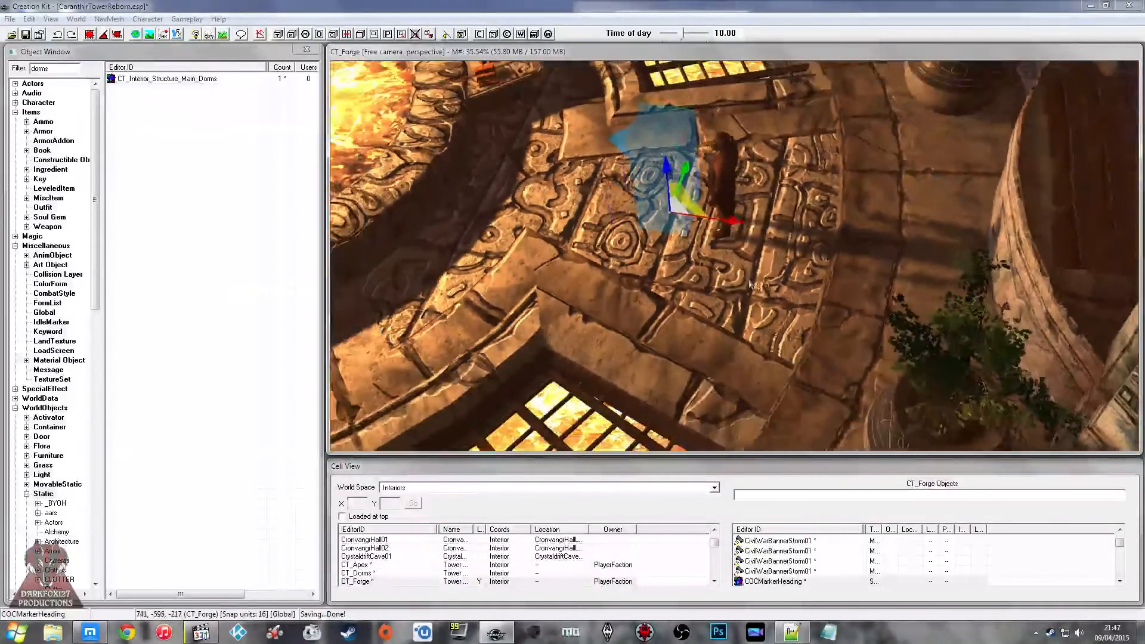
# Step: Hide the CT_Structure_Interior_Forge_Main_02 floor piece around the forge's heading marker
pyautogui.click(743, 243)
pyautogui.click(744, 244)
pyautogui.press('1')
pyautogui.press('1')
pyautogui.press('1')
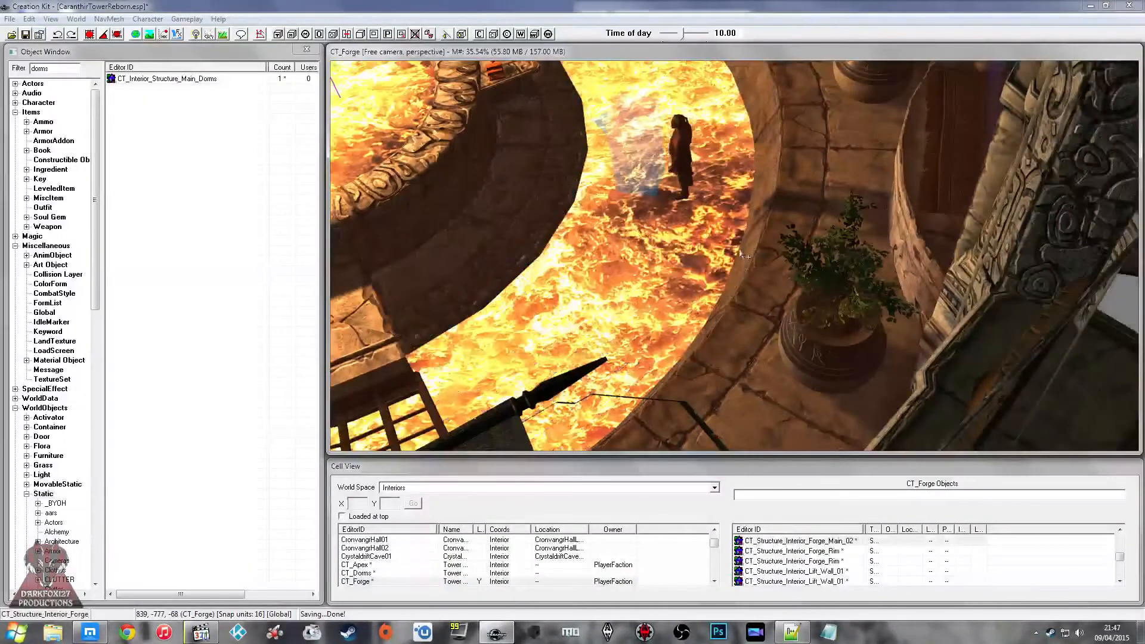
pyautogui.scroll(-6, 743, 243)
pyautogui.keyDown('shift'); pyautogui.moveTo(743, 243); pyautogui.dragTo(806, 231, button='middle'); pyautogui.keyUp('shift')
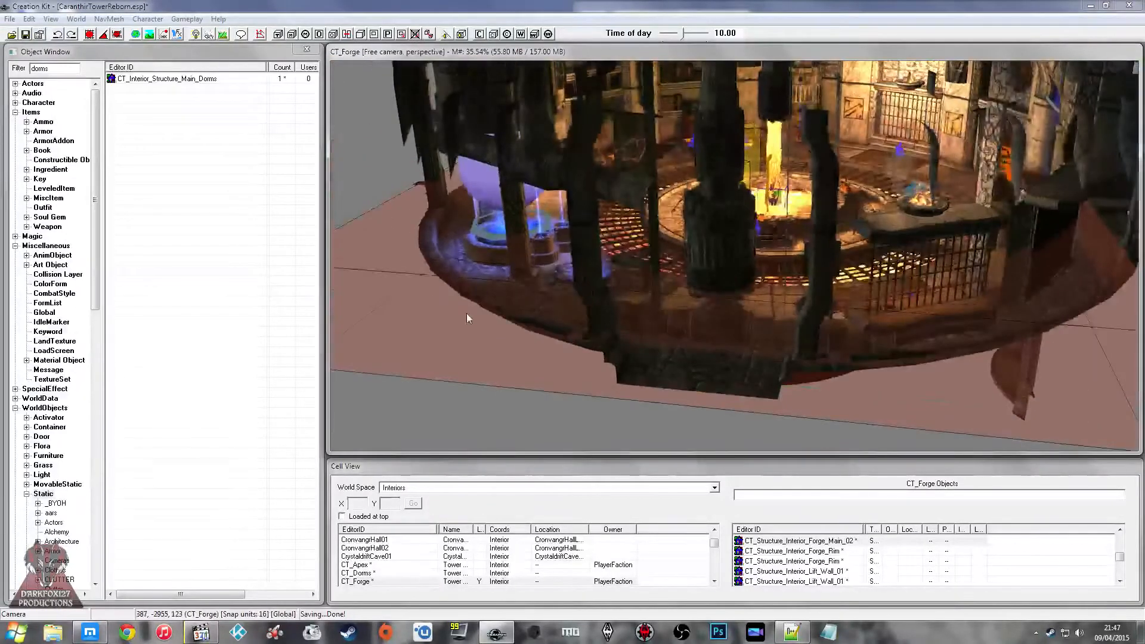
# Step: Toggle the visibility of the outer pieces at the forge's edge, including the CT_Exterior_Tower_Lift_2X4 piece
pyautogui.keyDown('shift'); pyautogui.moveTo(467, 313); pyautogui.dragTo(490, 309, button='middle'); pyautogui.keyUp('shift')
pyautogui.click(606, 138)
pyautogui.press('1')
pyautogui.press('1')
pyautogui.moveTo(605, 139); pyautogui.dragTo(635, 191, button='middle')
pyautogui.press('1')
pyautogui.click(618, 171)
pyautogui.press('1')
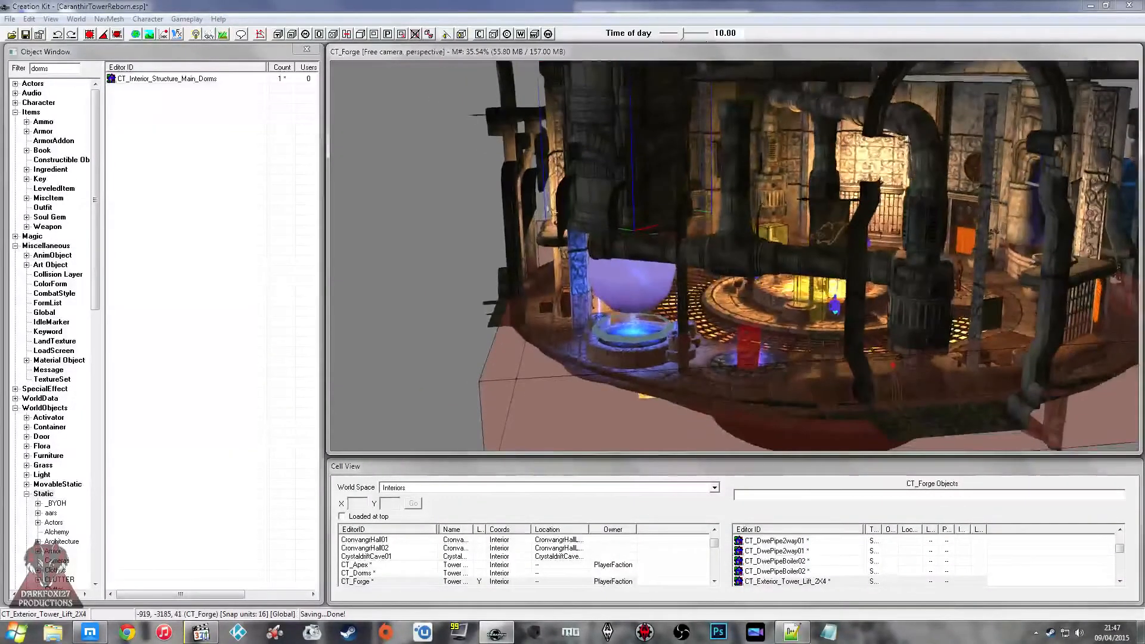
# Step: Select the CT_Interior_Structure_Main_Forge piece and start creating a trigger volume around it
pyautogui.click(558, 155)
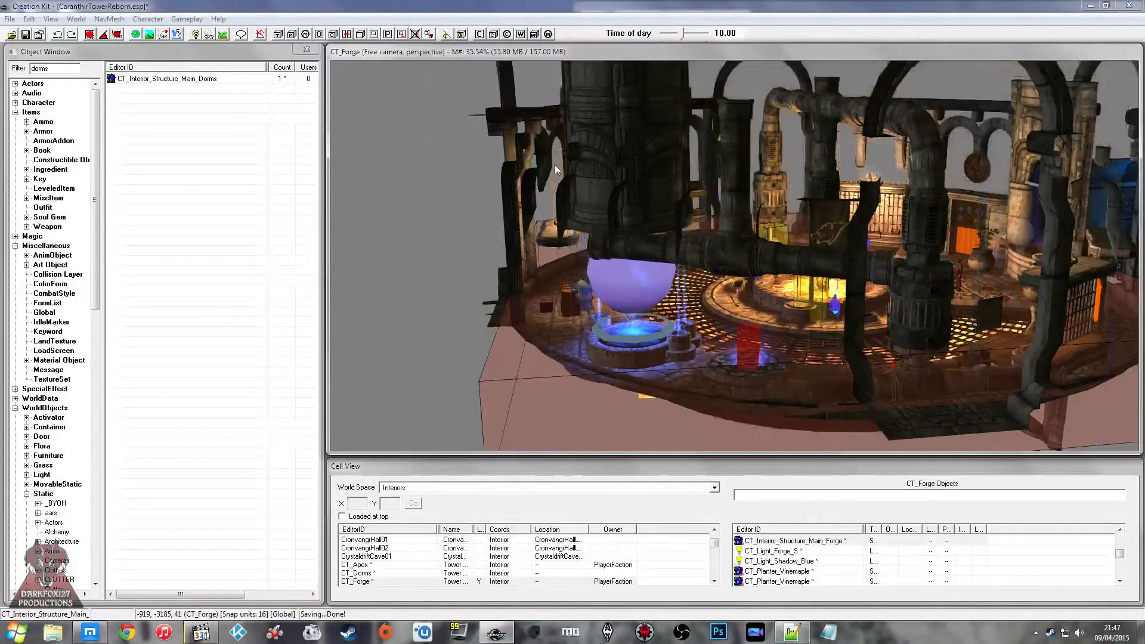
pyautogui.keyDown('shift'); pyautogui.moveTo(559, 152); pyautogui.dragTo(562, 165, button='middle'); pyautogui.keyUp('shift')
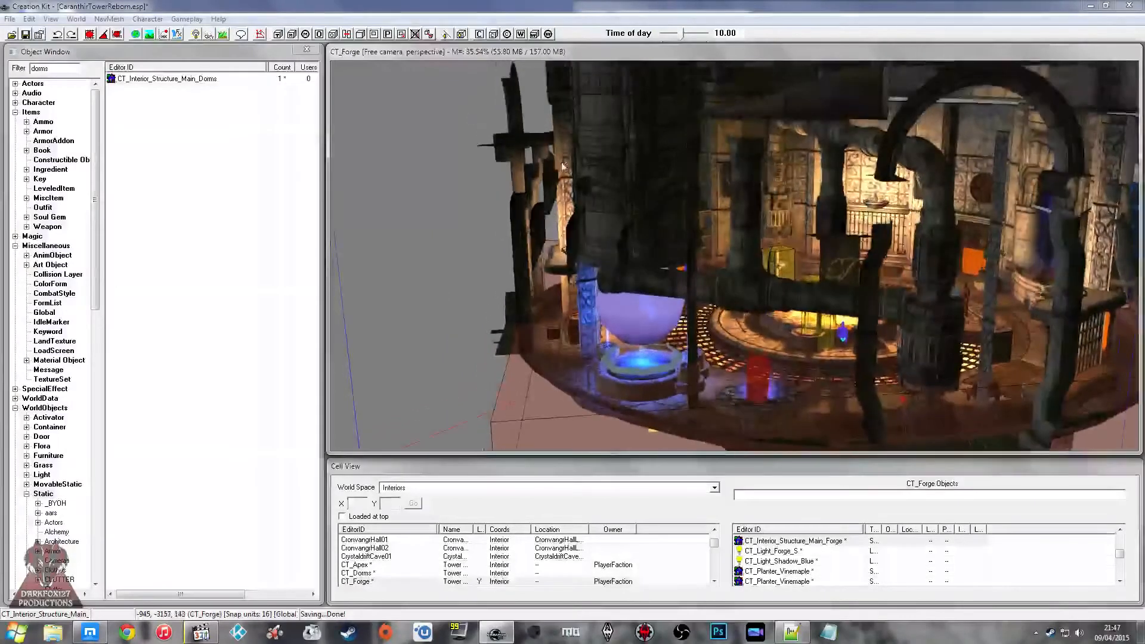
pyautogui.click(277, 34)
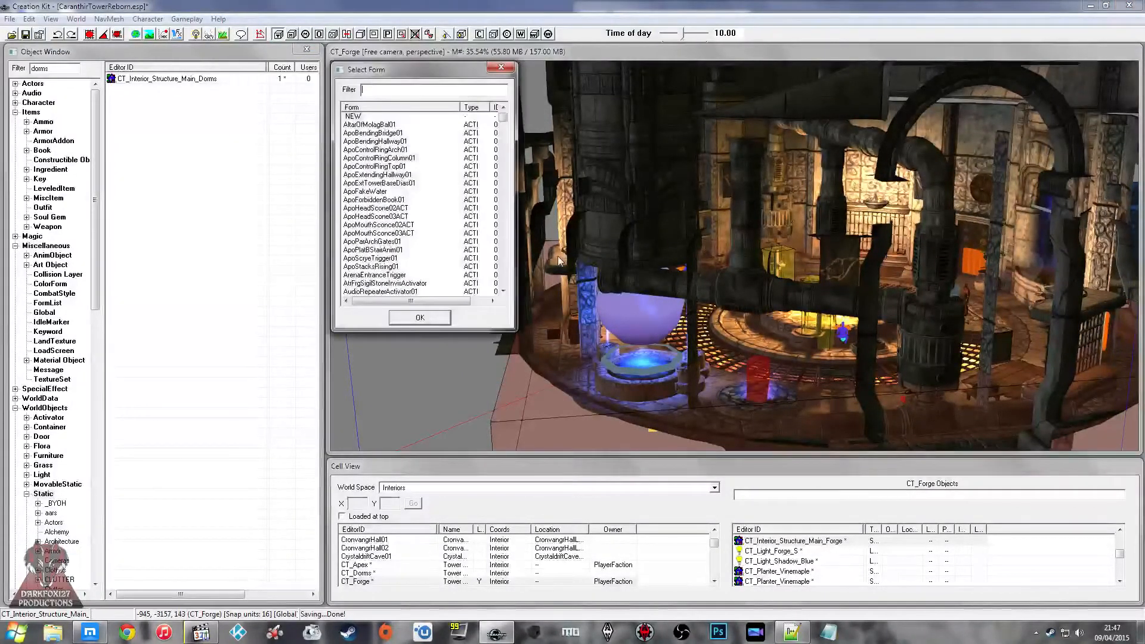
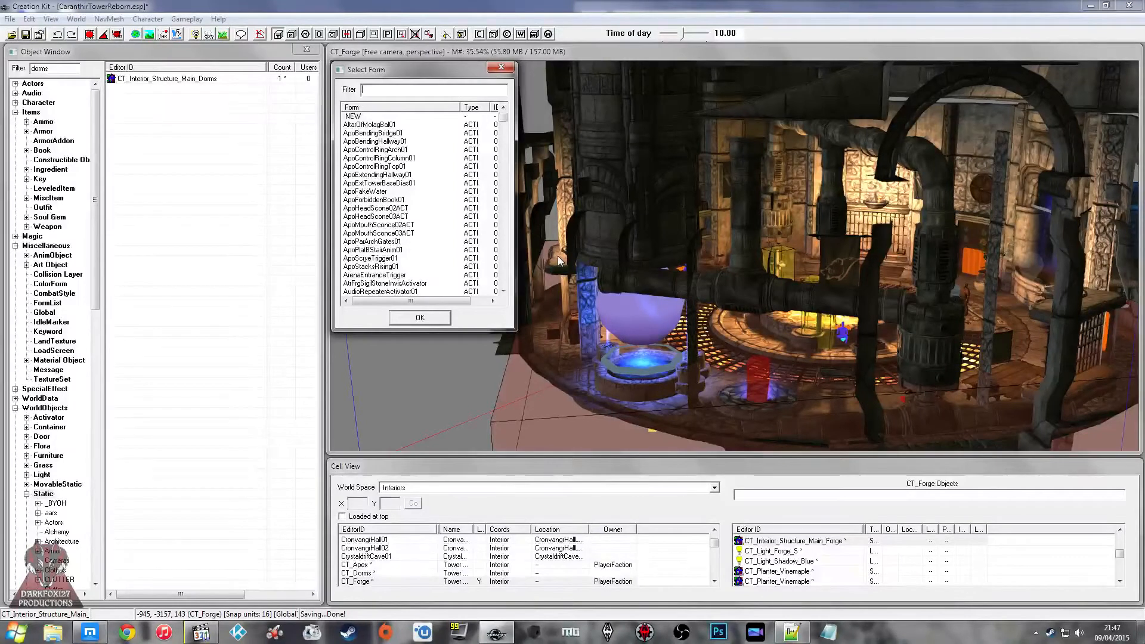
# Step: Assign the CT_Trigger_CellCheck form to the trigger volume around the forge structure
pyautogui.write('_t')
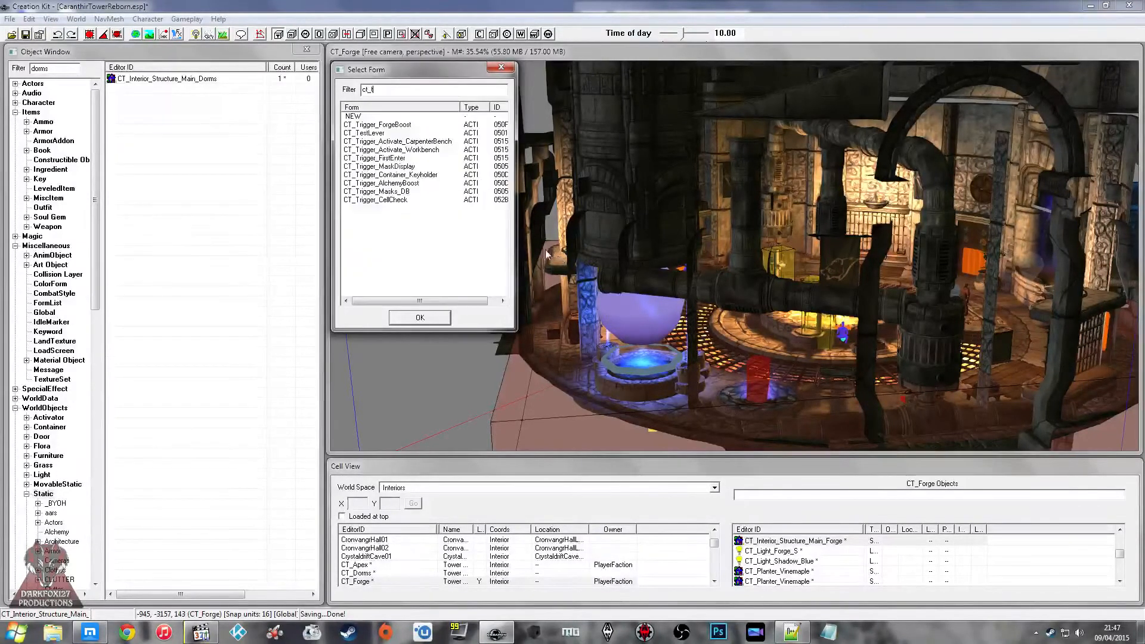
pyautogui.click(382, 184)
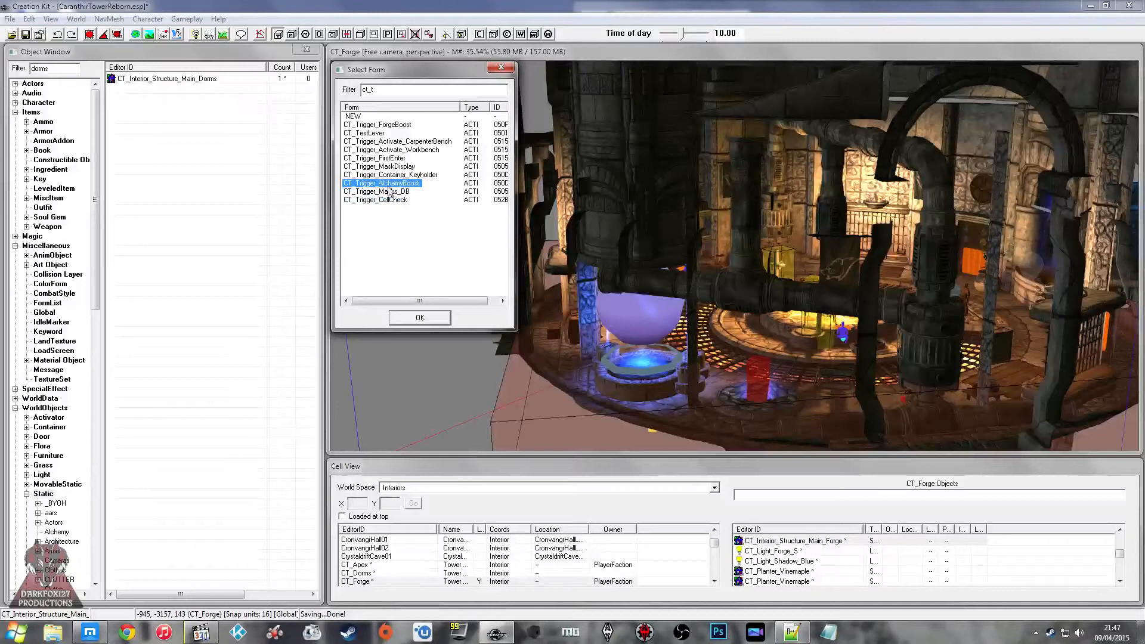
pyautogui.click(419, 317)
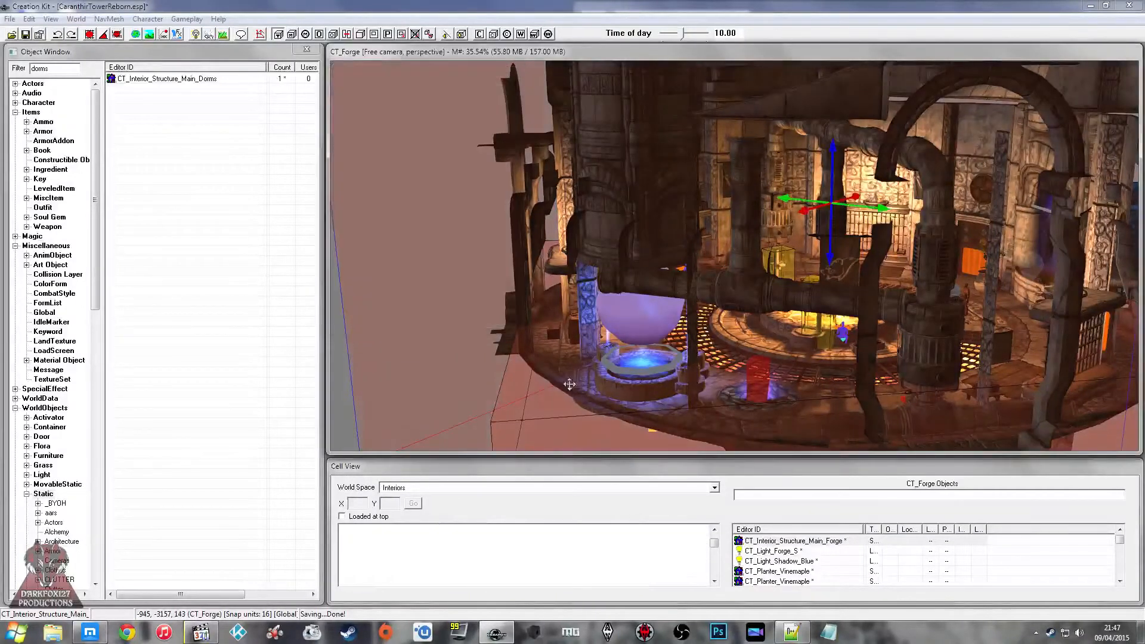
pyautogui.moveTo(695, 313); pyautogui.dragTo(630, 302, button='middle')
# Step: Load the CT_Library cell into the render window and select its CT_Structure_Interior_Central piece
pyautogui.click(371, 572)
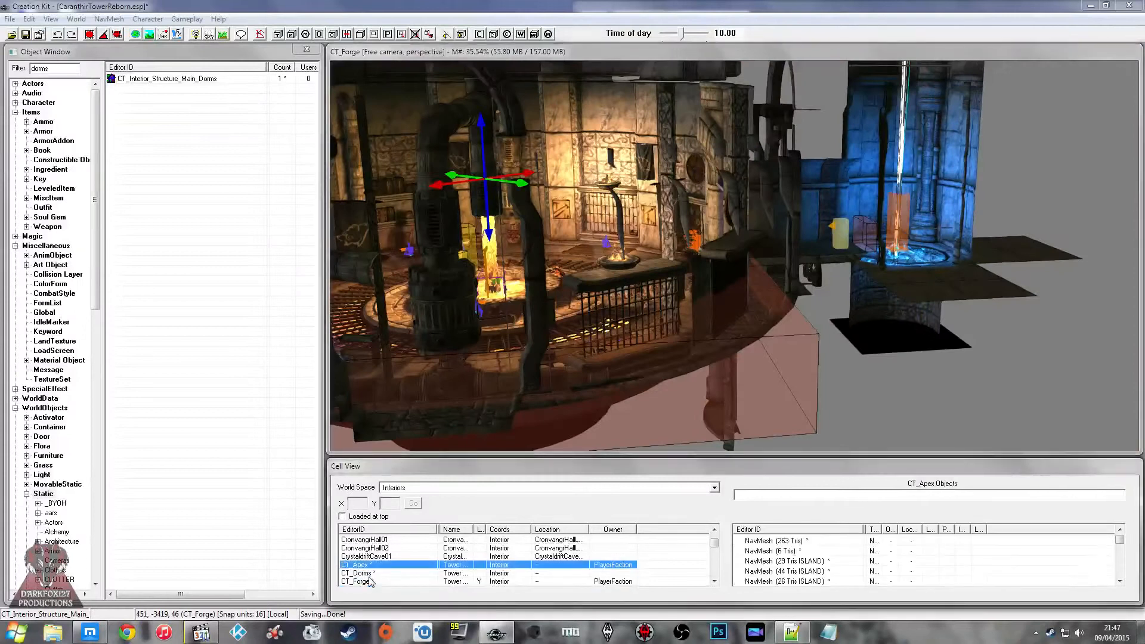
pyautogui.scroll(-1, 371, 570)
pyautogui.click(372, 565)
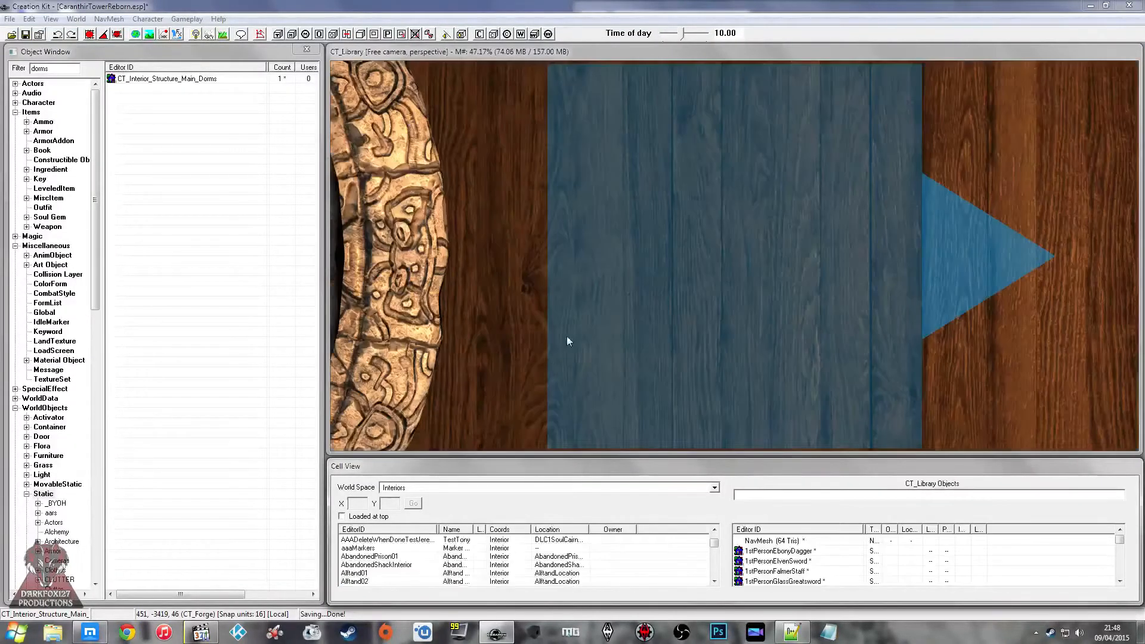
pyautogui.click(566, 336)
pyautogui.scroll(-4, 567, 336)
pyautogui.moveTo(611, 311)
pyautogui.keyDown('shift'); pyautogui.mouseDown(button='middle')
pyautogui.moveTo(611, 286)
pyautogui.moveTo(671, 306)
pyautogui.moveTo(698, 287)
pyautogui.moveTo(666, 268)
pyautogui.moveTo(646, 145)
pyautogui.mouseUp(button='middle'); pyautogui.keyUp('shift')
pyautogui.scroll(-4, 671, 305)
pyautogui.click(592, 93)
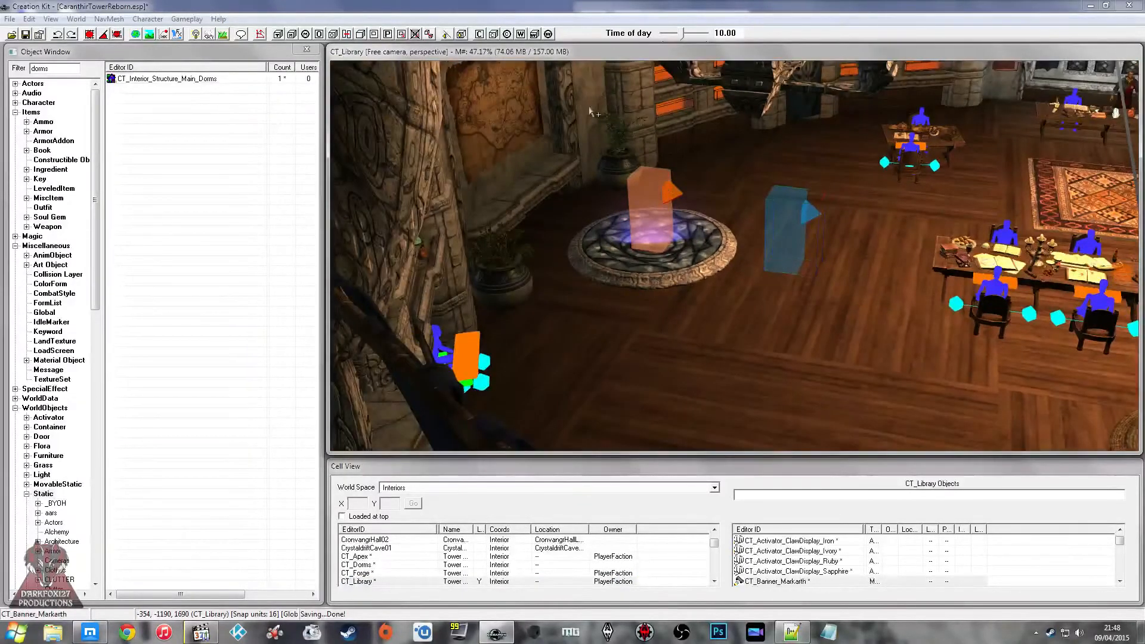
pyautogui.click(589, 99)
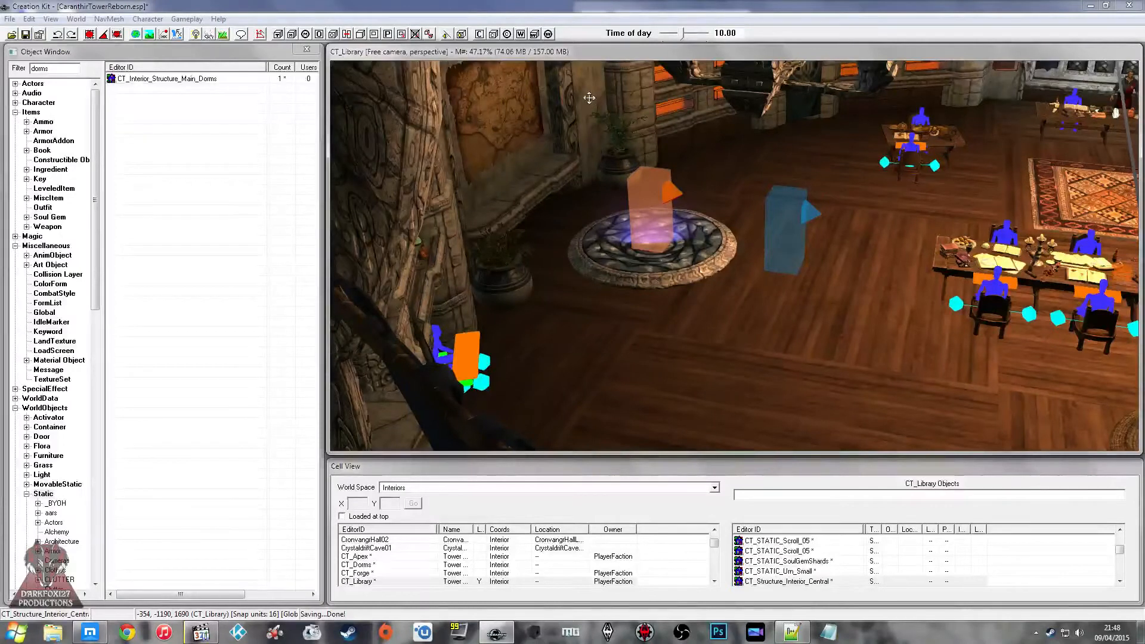
# Step: Create a trigger volume around the library's central structure using the CT_Trigger_CellCheck form
pyautogui.click(277, 34)
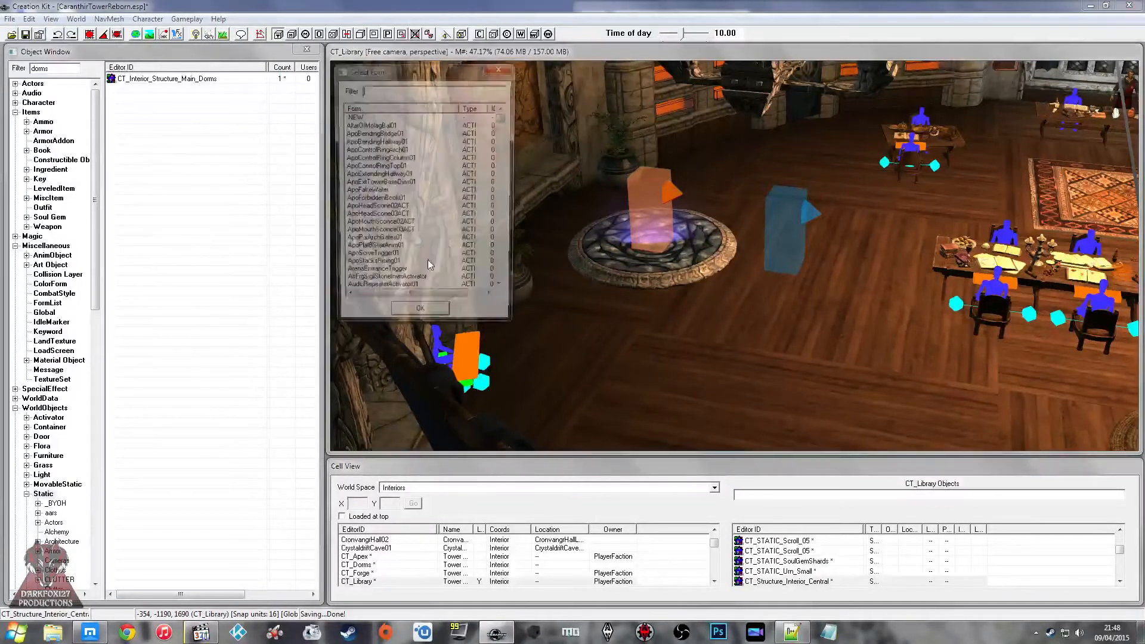
pyautogui.write('ct_')
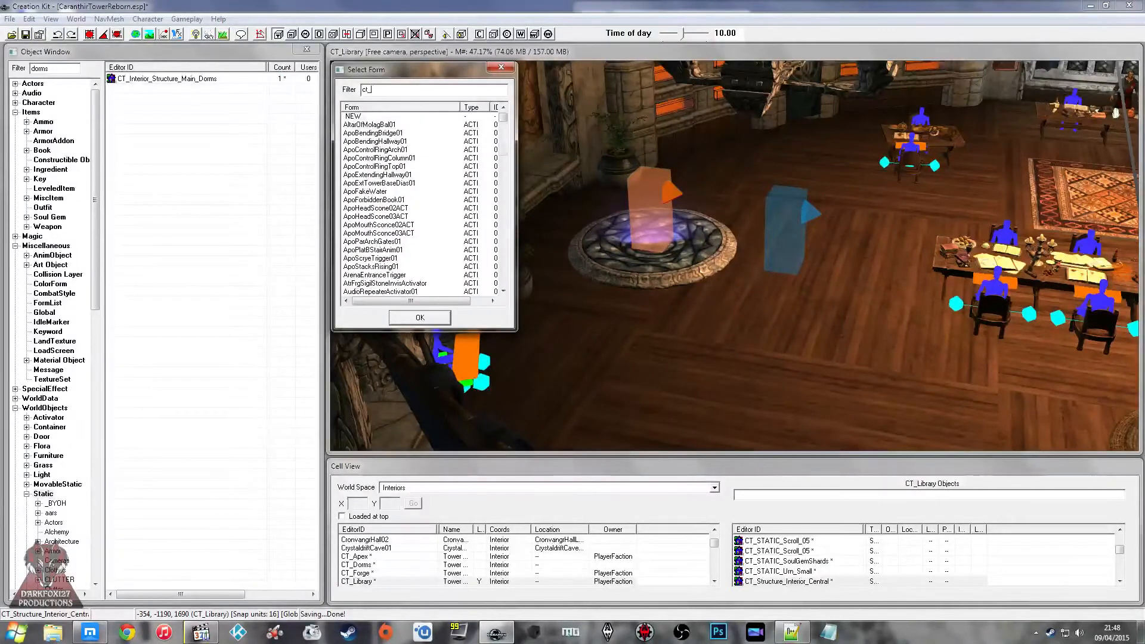
pyautogui.write('t')
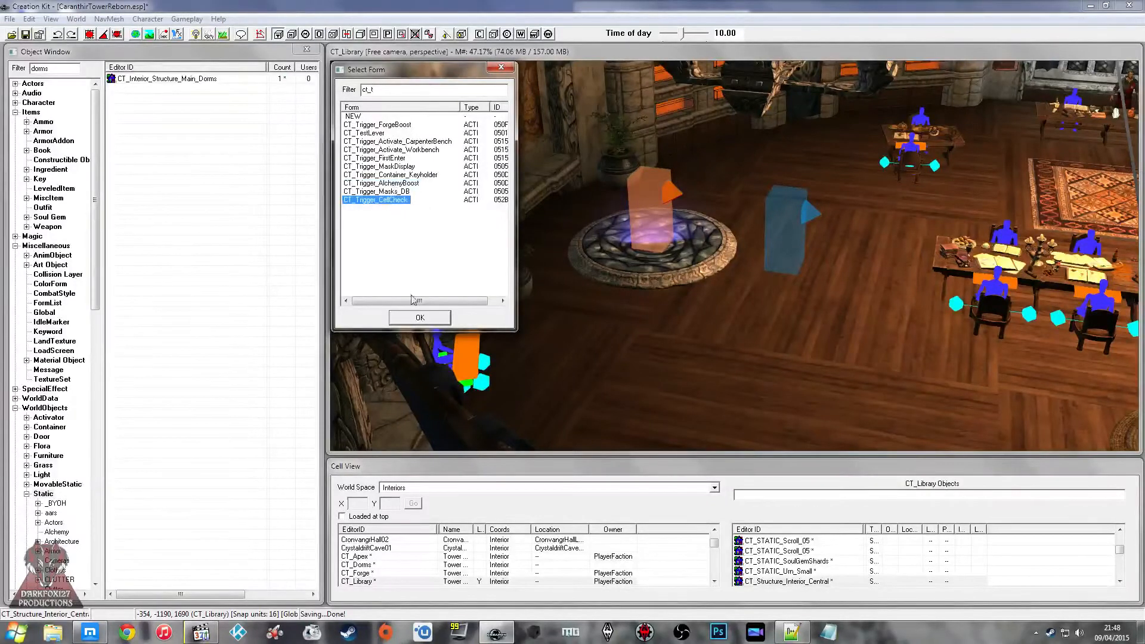
pyautogui.click(407, 316)
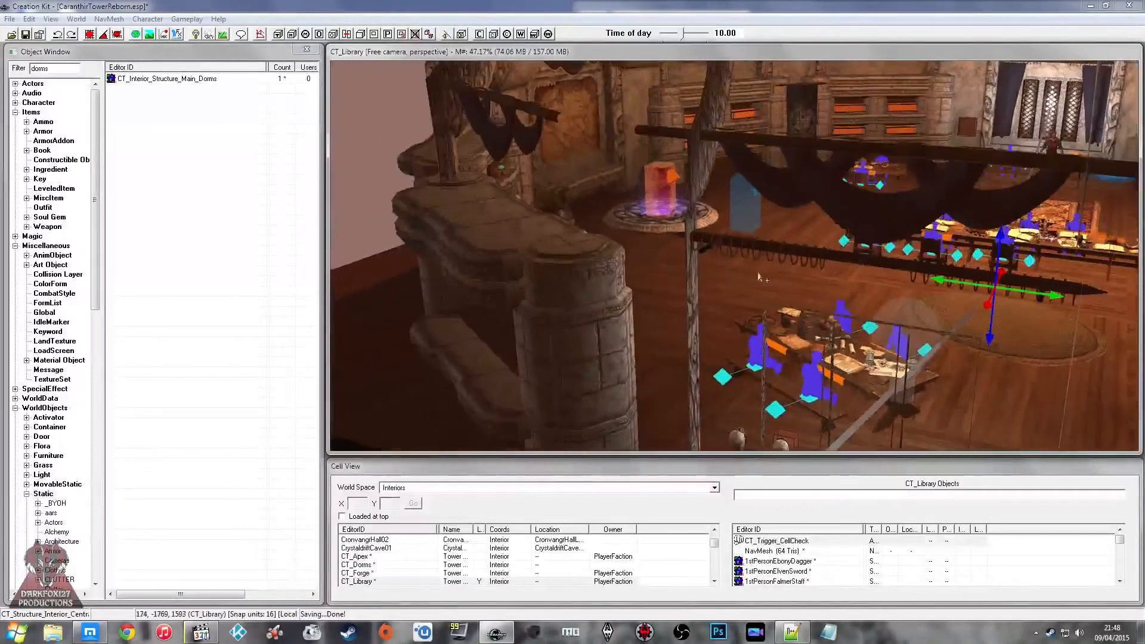
pyautogui.moveTo(758, 273); pyautogui.dragTo(662, 259, button='middle')
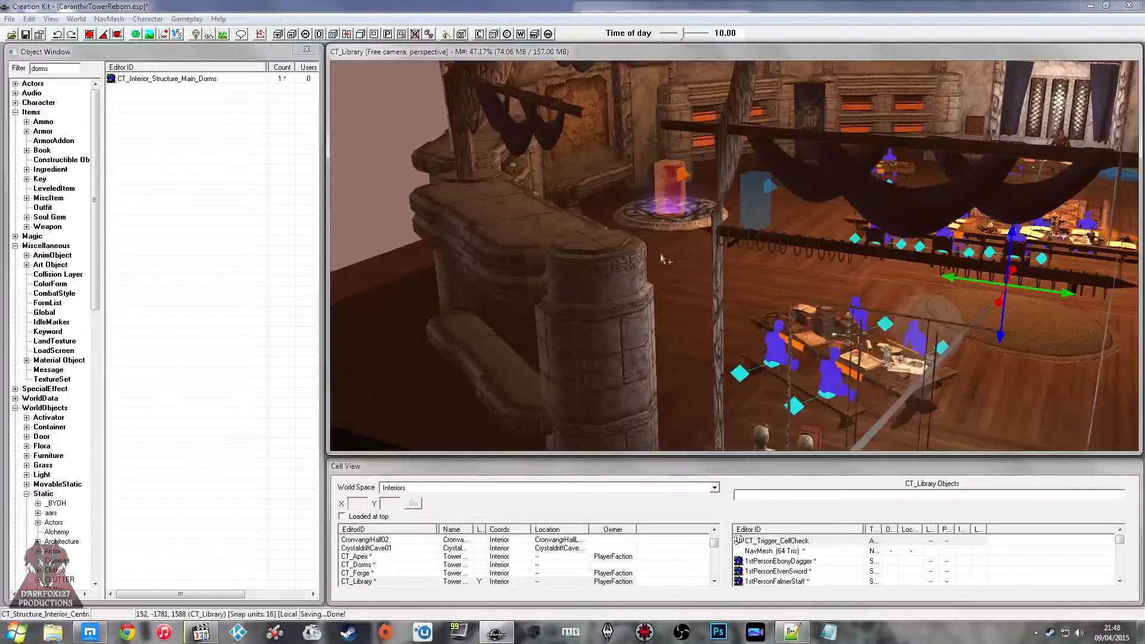
# Step: Load the CT_Lobby cell into the render window and select its CT_Structure_Interior_Central piece
pyautogui.click(372, 572)
pyautogui.scroll(-1, 372, 575)
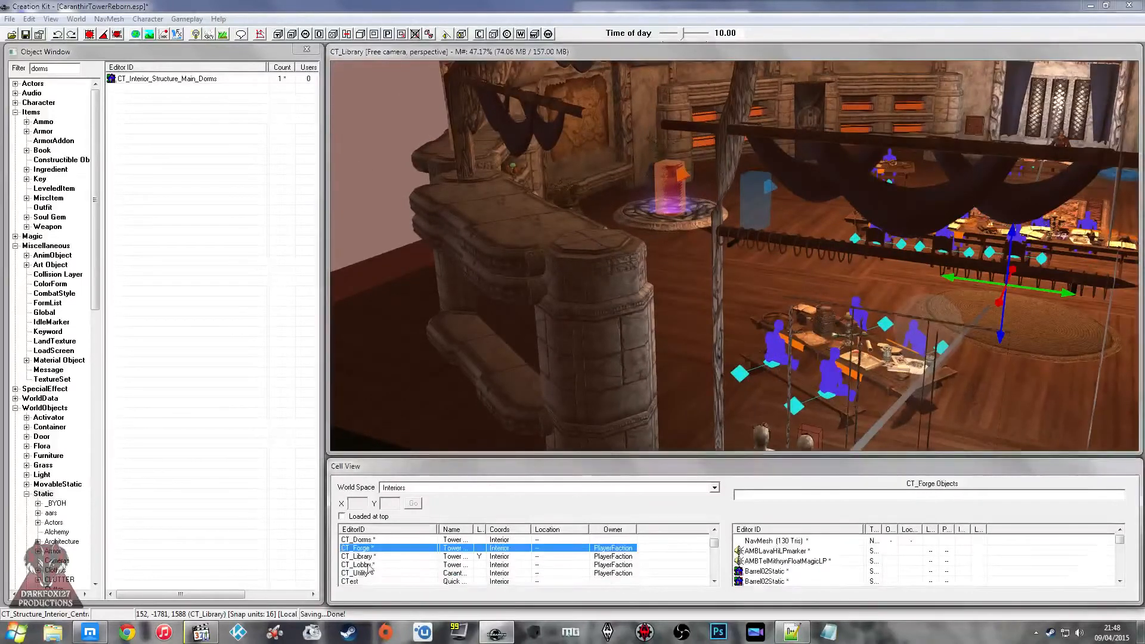
pyautogui.click(366, 565)
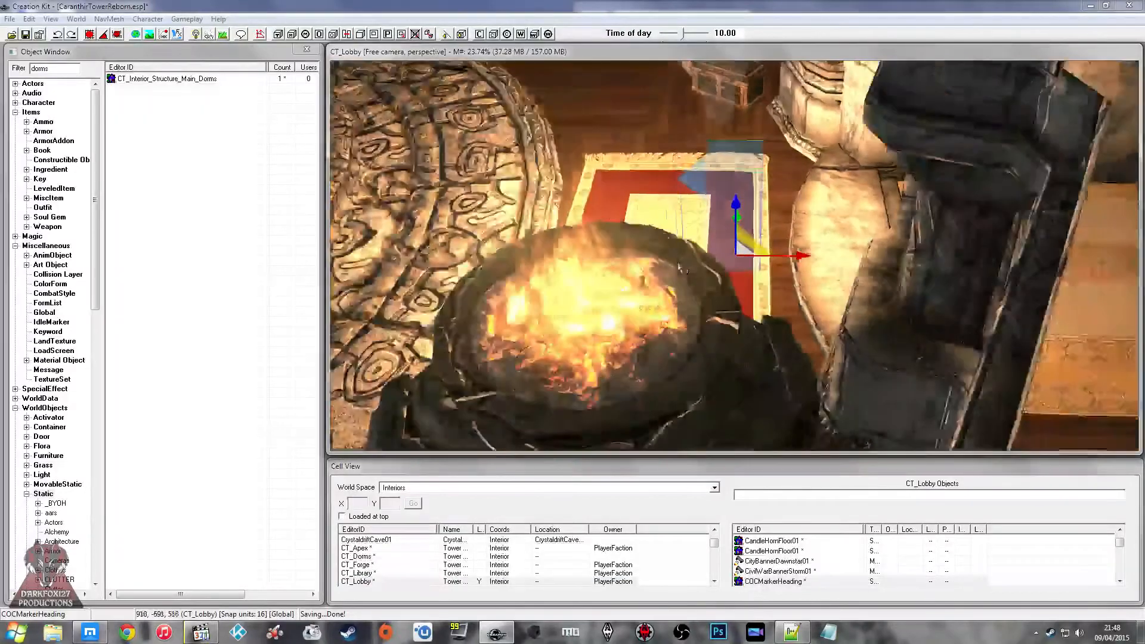
pyautogui.scroll(-2, 680, 269)
pyautogui.keyDown('shift'); pyautogui.moveTo(692, 268); pyautogui.dragTo(769, 237, button='middle'); pyautogui.keyUp('shift')
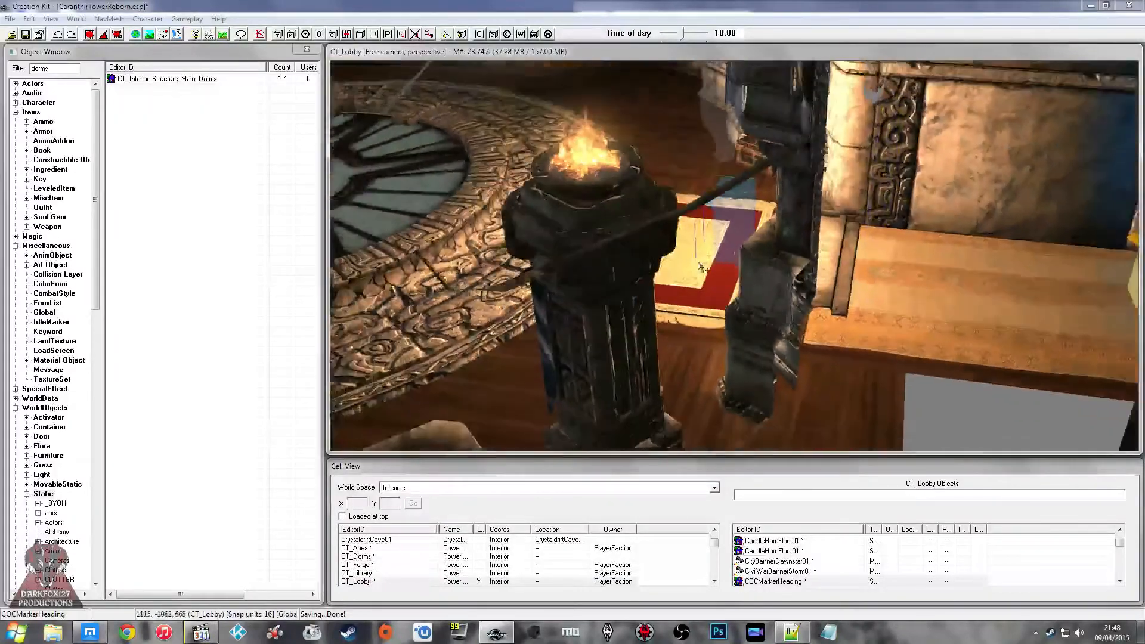
pyautogui.click(793, 266)
pyautogui.keyDown('shift'); pyautogui.moveTo(369, 164); pyautogui.dragTo(535, 217, button='middle'); pyautogui.keyUp('shift')
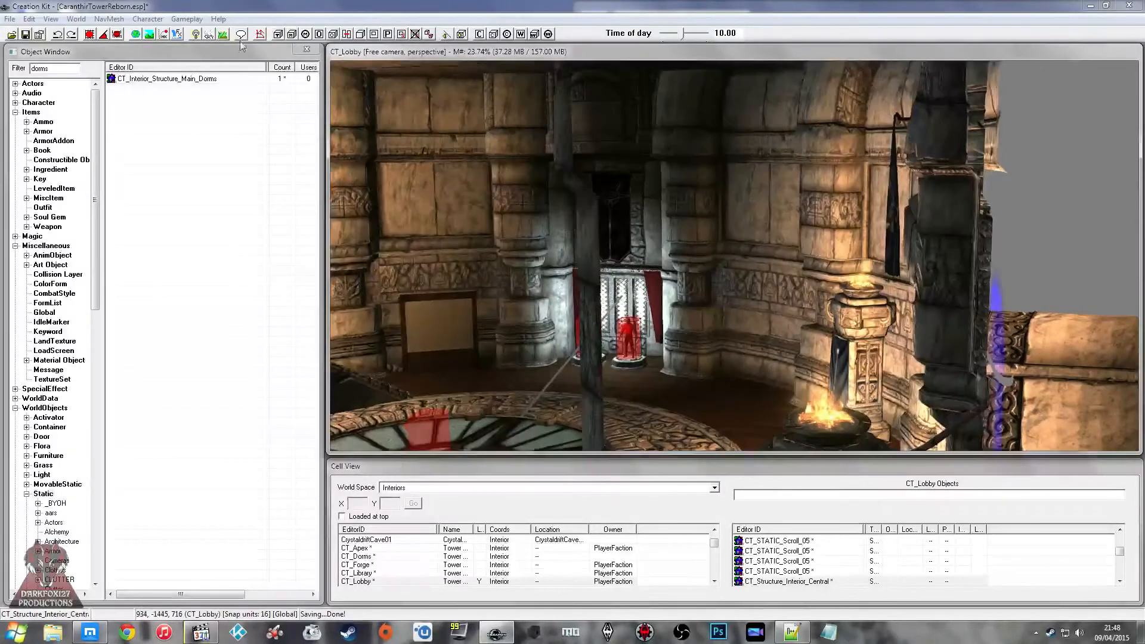
# Step: Create a CT_Trigger_CellCheck trigger volume around the lobby's central structure and save the plugin
pyautogui.click(277, 37)
pyautogui.write('ct_')
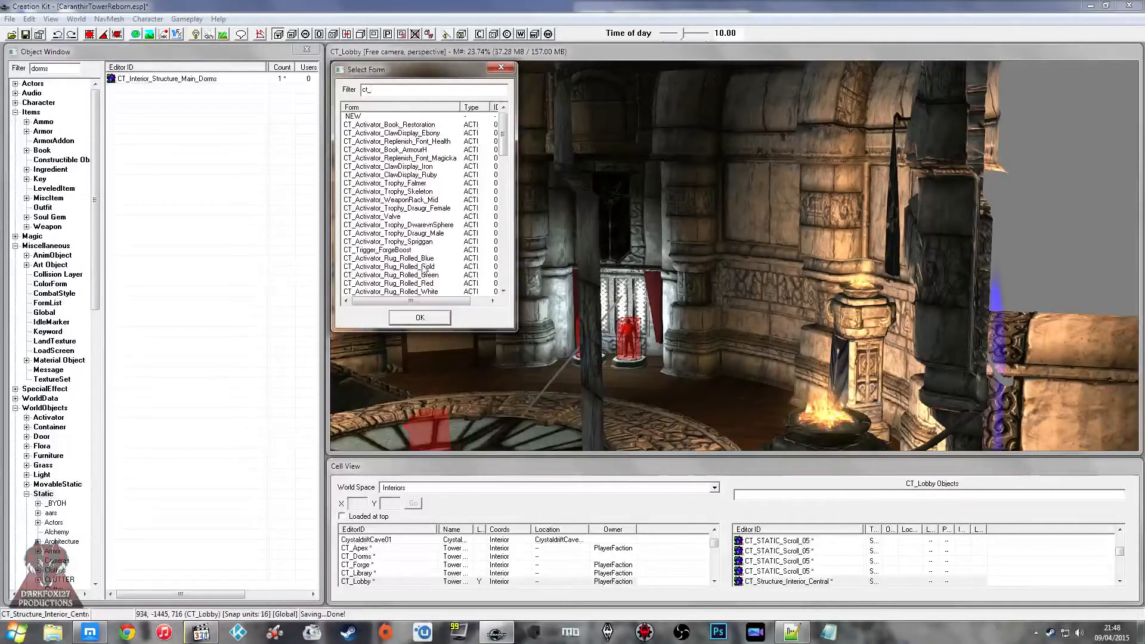
pyautogui.write('t')
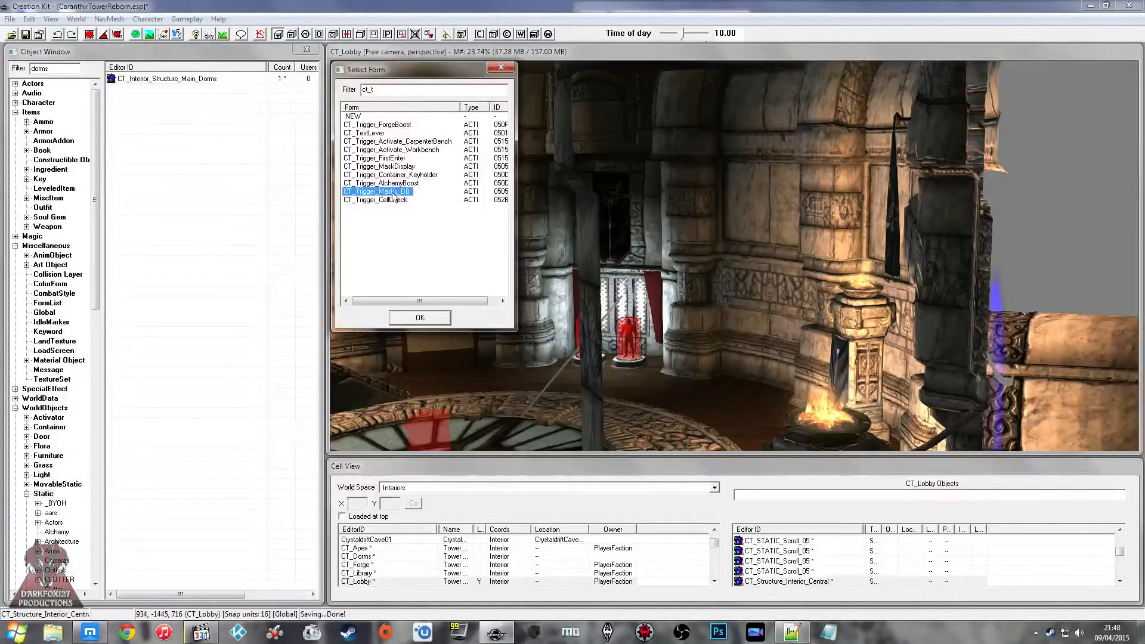
pyautogui.click(419, 317)
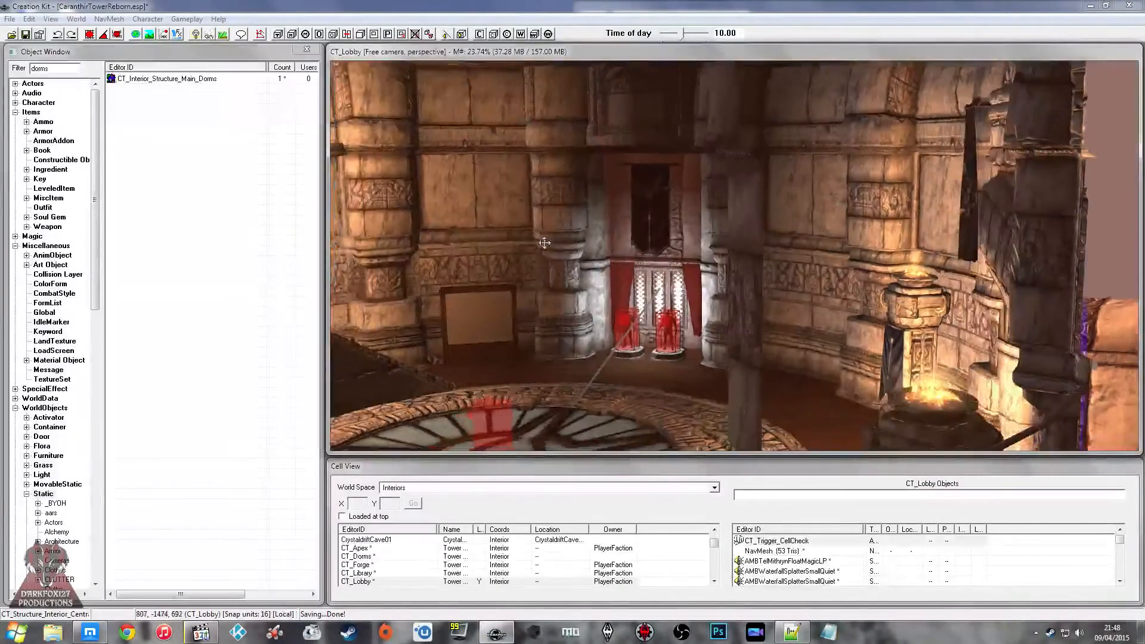
pyautogui.click(25, 34)
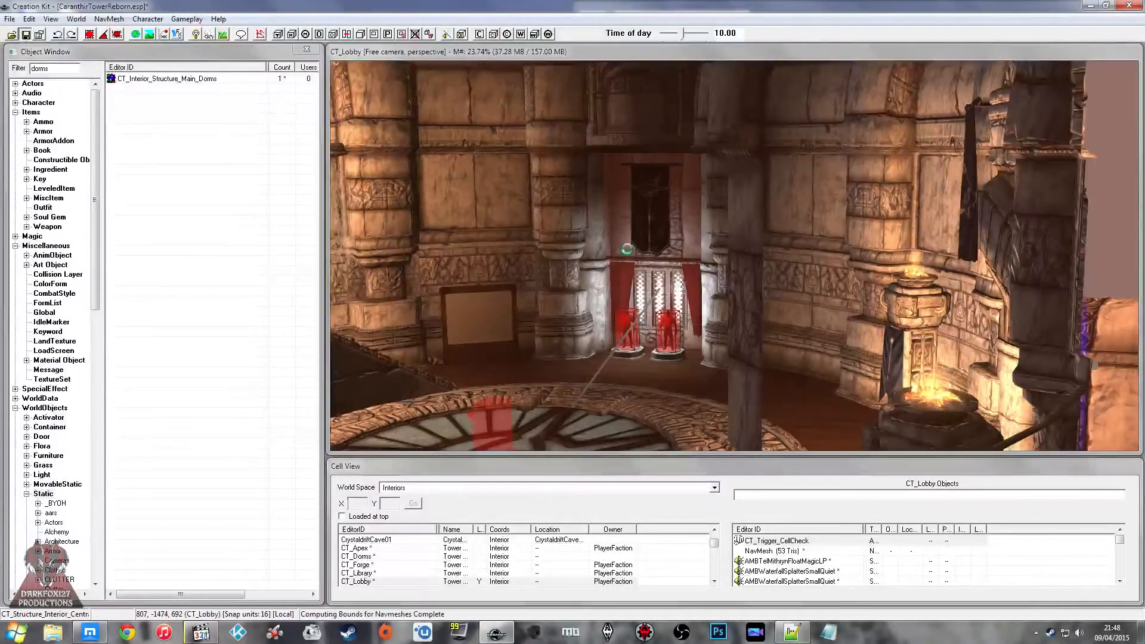
# Step: Examine the lobby from the heading marker on the round floor to the CT_Ref_Actor_Jothan NPC and his outfit
pyautogui.scroll(-2, 611, 266)
pyautogui.keyDown('shift'); pyautogui.moveTo(610, 266); pyautogui.dragTo(736, 244, button='middle'); pyautogui.keyUp('shift')
pyautogui.scroll(3, 695, 256)
pyautogui.click(775, 254)
pyautogui.scroll(1, 776, 254)
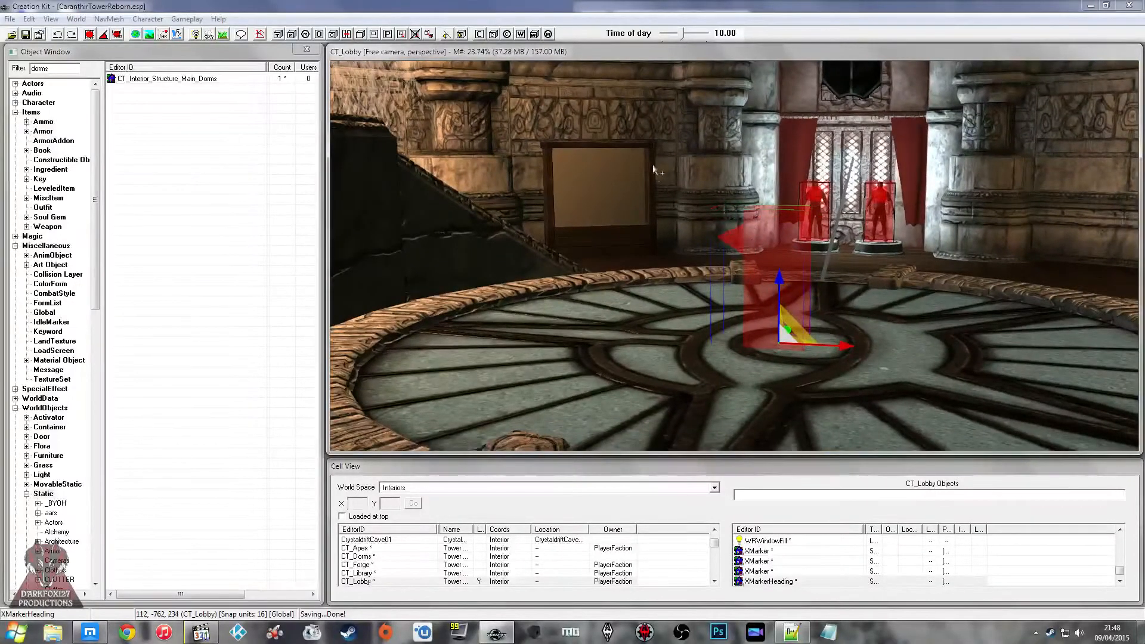
pyautogui.moveTo(613, 186); pyautogui.dragTo(670, 213, button='middle')
pyautogui.press('e')
pyautogui.click(693, 213)
pyautogui.moveTo(594, 206); pyautogui.dragTo(626, 232, button='middle')
pyautogui.scroll(3, 671, 254)
pyautogui.click(620, 234)
pyautogui.scroll(3, 724, 241)
pyautogui.scroll(2, 628, 227)
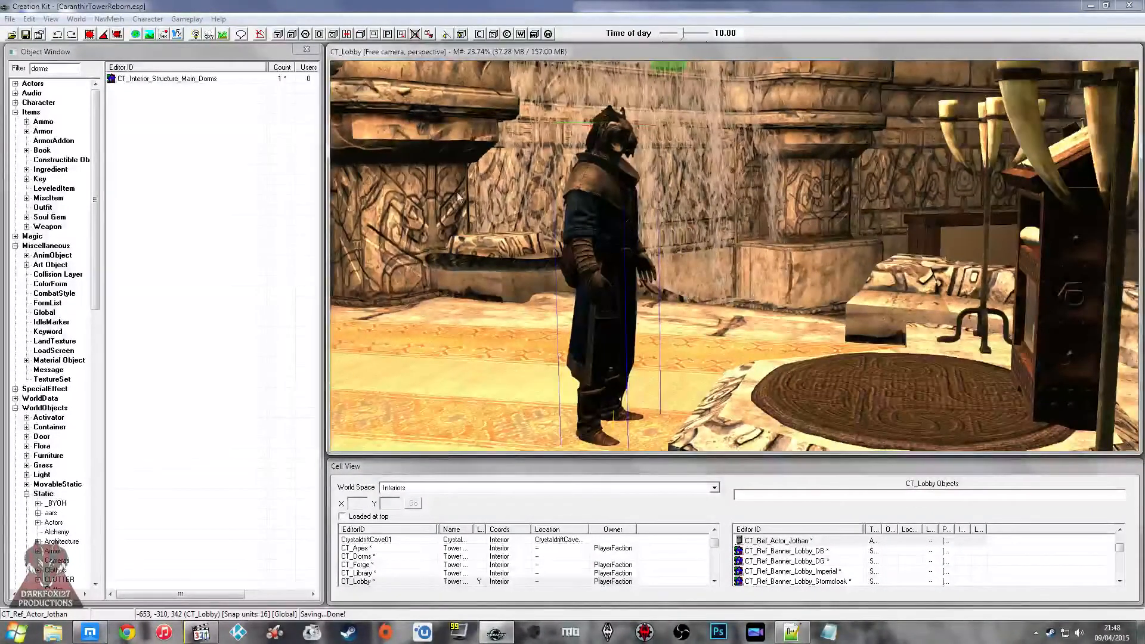
# Step: List all Armor forms in the object list without the "doms" name filter and save the plugin
pyautogui.click(237, 130)
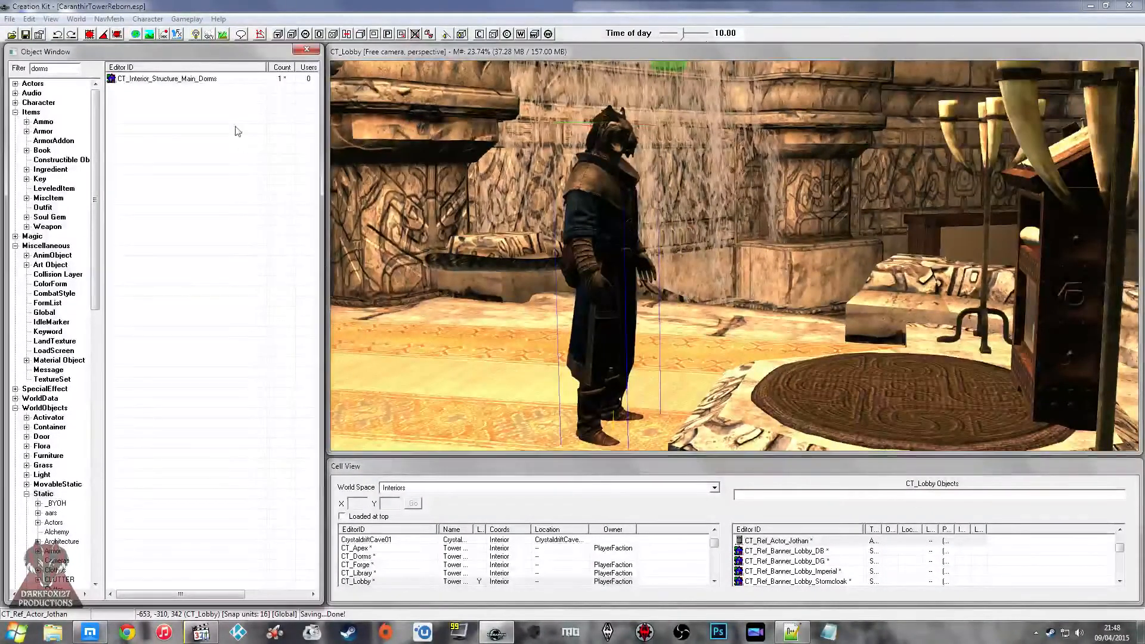
pyautogui.click(42, 130)
pyautogui.doubleClick(45, 69)
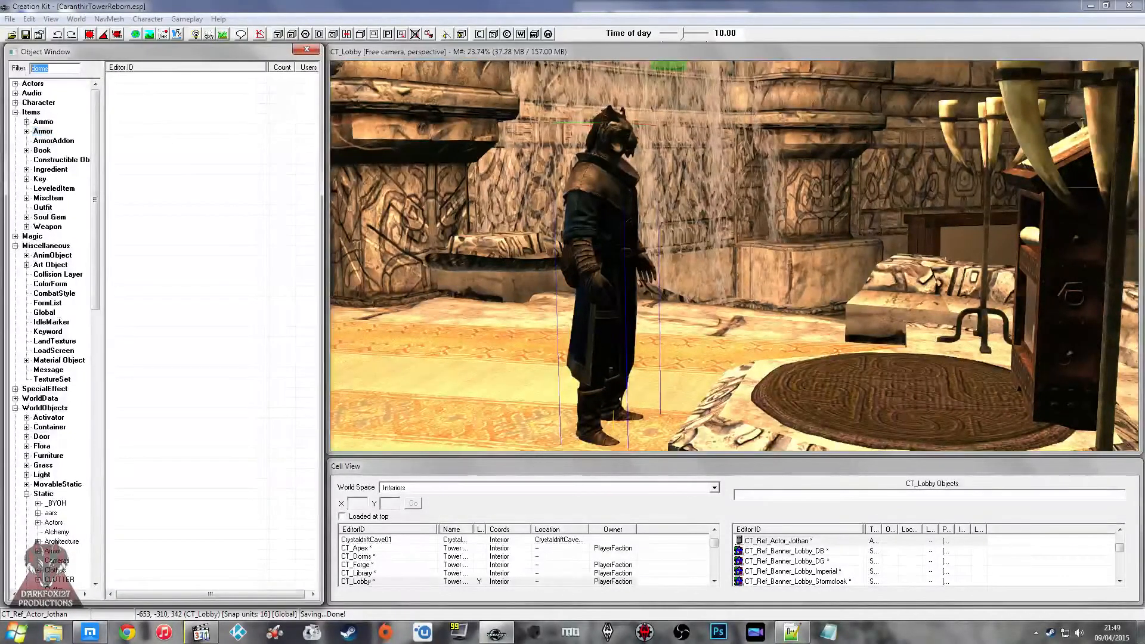
pyautogui.press('BackSpace')
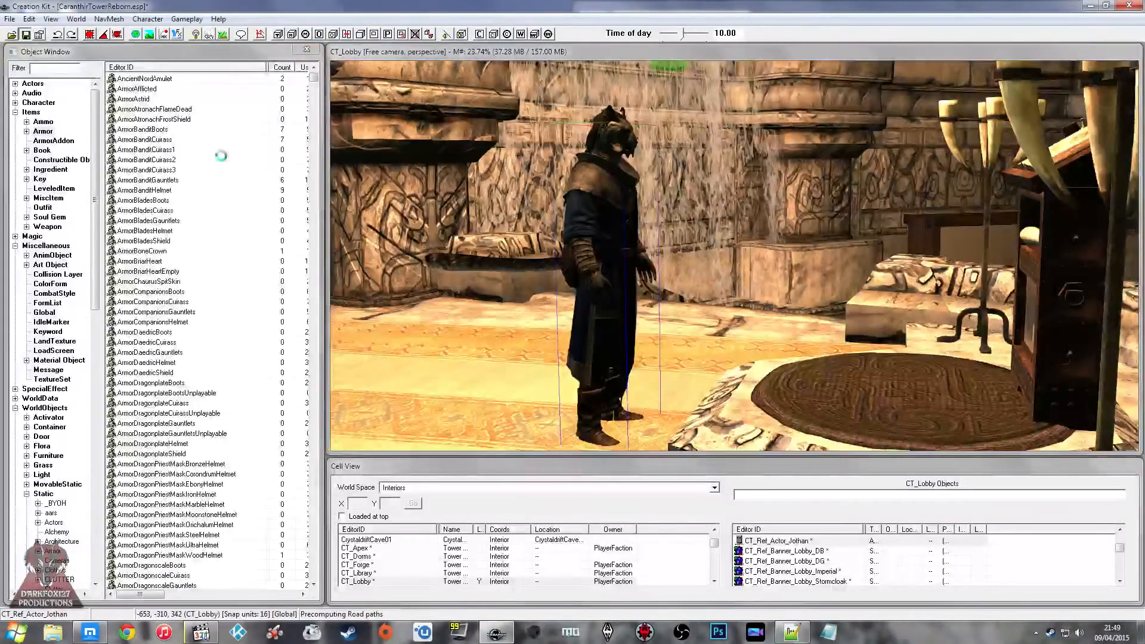
# Step: Examine the lobby around the archway, rug, Magnus banners, teleport pad and entrance hall
pyautogui.keyDown('shift'); pyautogui.moveTo(569, 250); pyautogui.dragTo(888, 266, button='middle'); pyautogui.keyUp('shift')
pyautogui.click(816, 264)
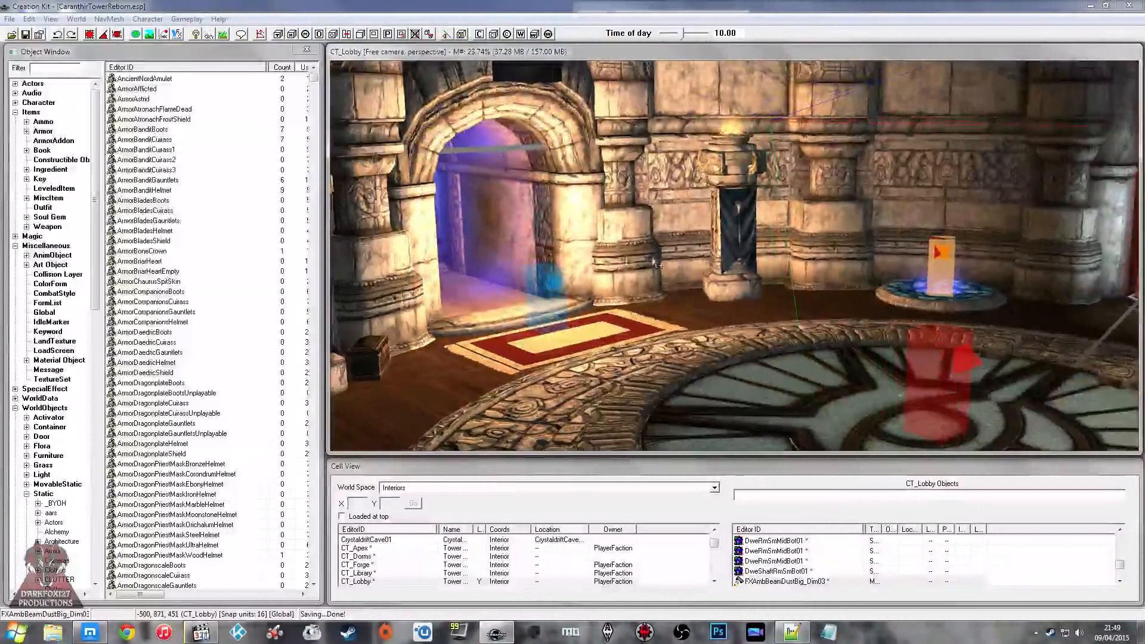
pyautogui.click(753, 219)
pyautogui.keyDown('shift'); pyautogui.moveTo(753, 219); pyautogui.dragTo(649, 232, button='middle'); pyautogui.keyUp('shift')
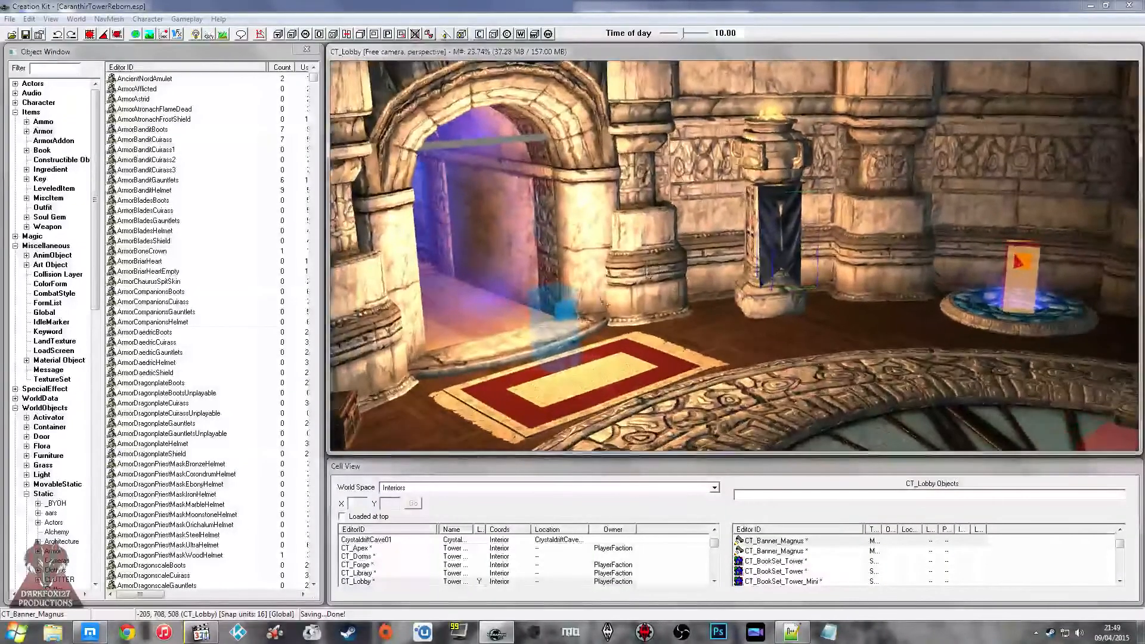
pyautogui.click(577, 310)
pyautogui.moveTo(583, 282); pyautogui.dragTo(731, 284, button='middle')
pyautogui.scroll(2, 617, 278)
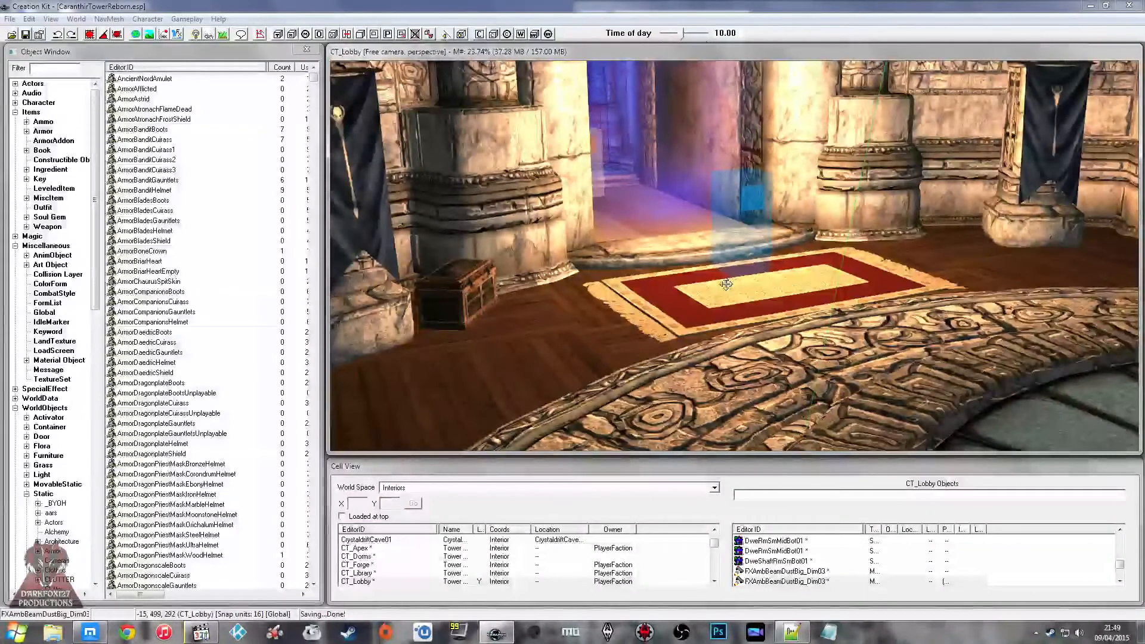
pyautogui.click(728, 285)
pyautogui.keyDown('shift'); pyautogui.moveTo(729, 285); pyautogui.dragTo(647, 287, button='middle'); pyautogui.keyUp('shift')
pyautogui.click(694, 277)
pyautogui.click(656, 270)
pyautogui.click(540, 245)
pyautogui.keyDown('shift'); pyautogui.moveTo(540, 246); pyautogui.dragTo(542, 248, button='middle'); pyautogui.keyUp('shift')
pyautogui.click(759, 208)
pyautogui.keyDown('shift'); pyautogui.moveTo(759, 208); pyautogui.dragTo(692, 208, button='middle'); pyautogui.keyUp('shift')
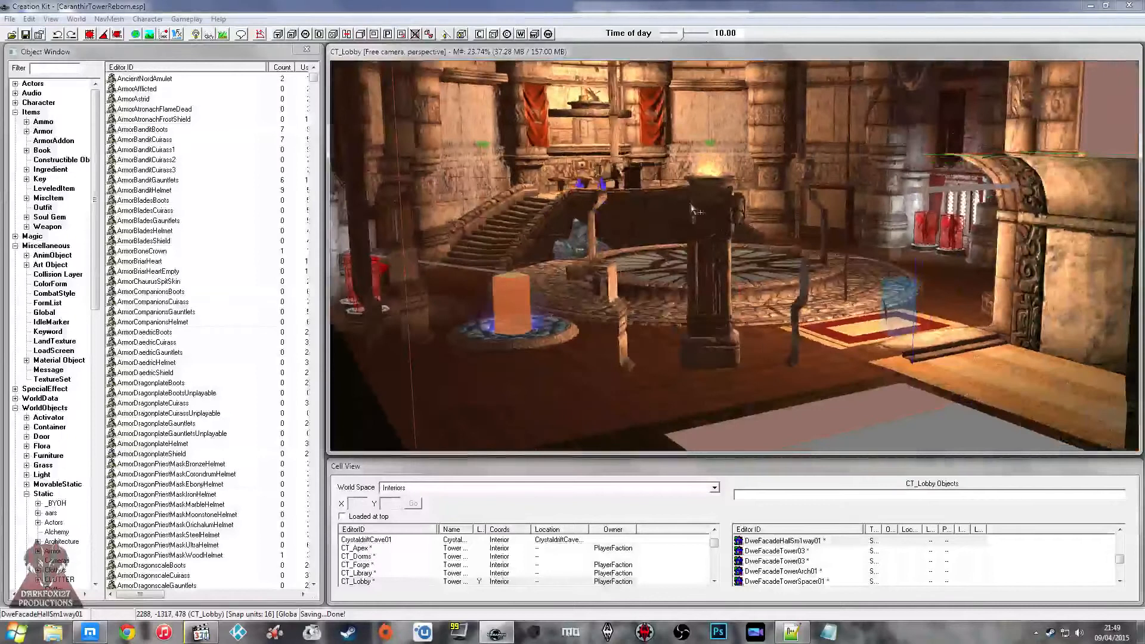
# Step: Save the plugin and bring the NPC on the raised platform above the lobby stairs into view
pyautogui.click(26, 35)
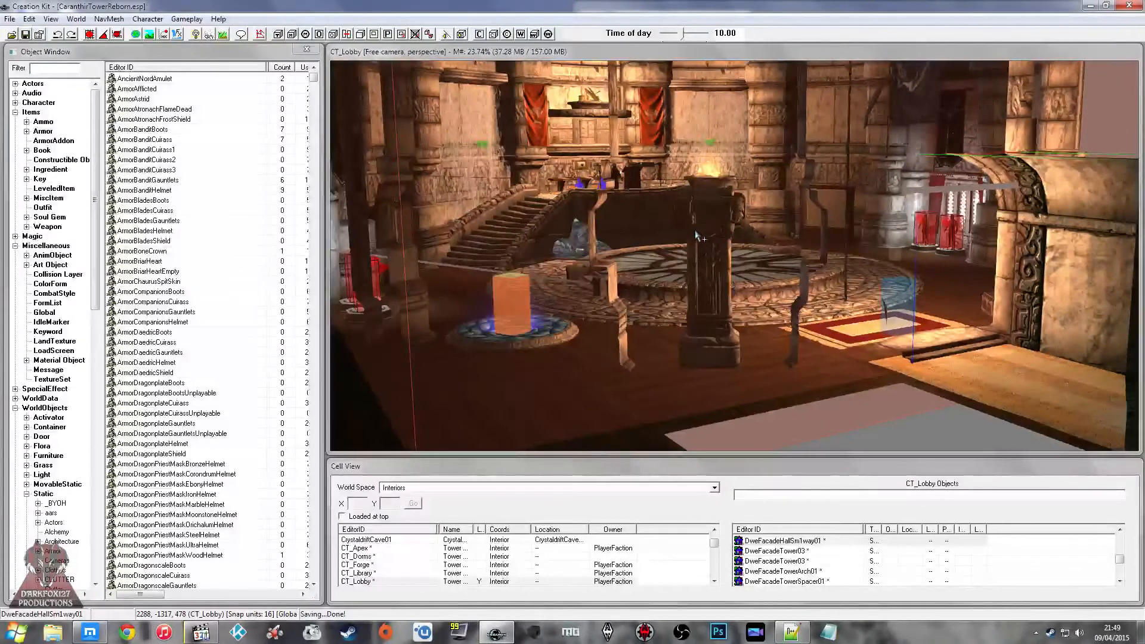
pyautogui.moveTo(693, 232); pyautogui.dragTo(704, 169, button='middle')
pyautogui.scroll(4, 737, 233)
pyautogui.click(846, 198)
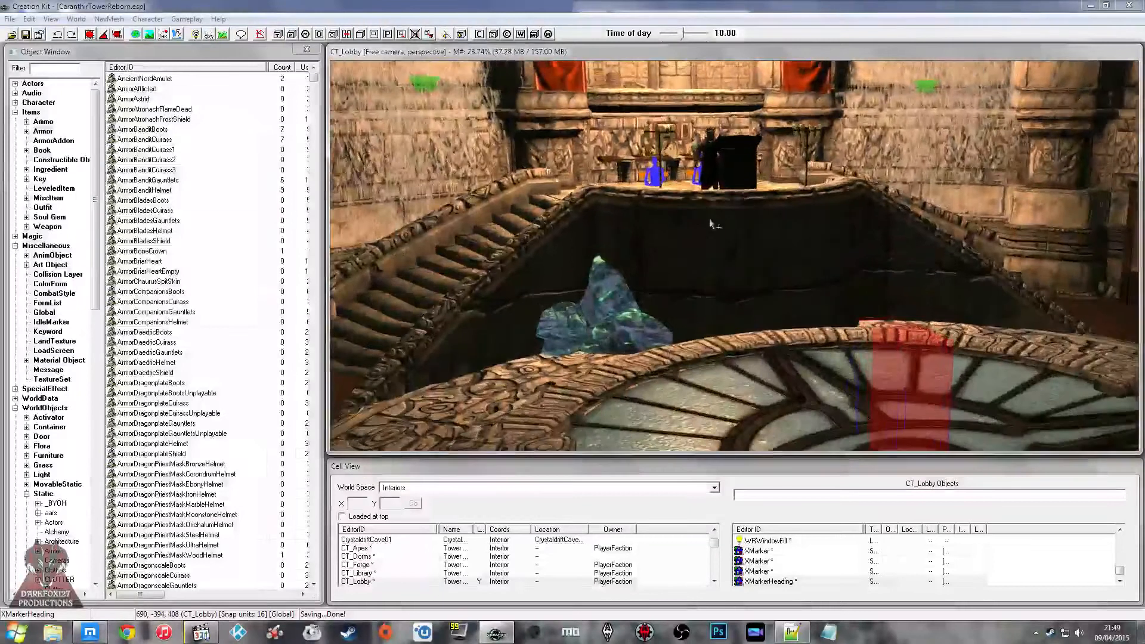
pyautogui.click(708, 150)
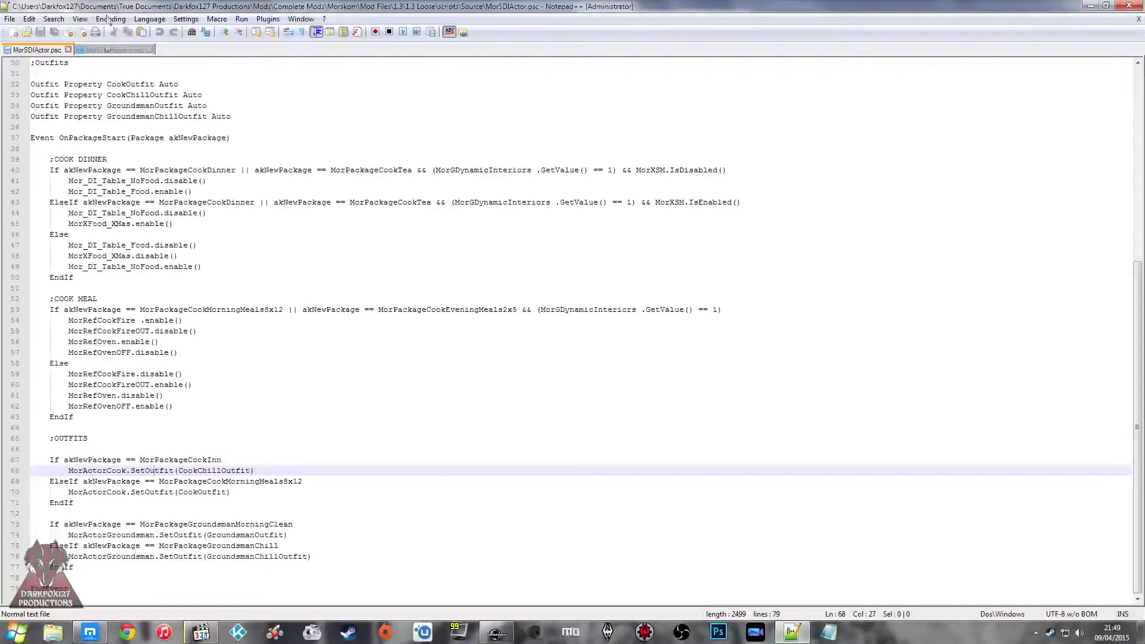
# Step: In Notepad++, review the triggers and outfit properties in MorSHomeEnter.psc, and return to the MorSDIActor.psc script
pyautogui.click(113, 50)
pyautogui.click(197, 176)
pyautogui.scroll(4, 198, 175)
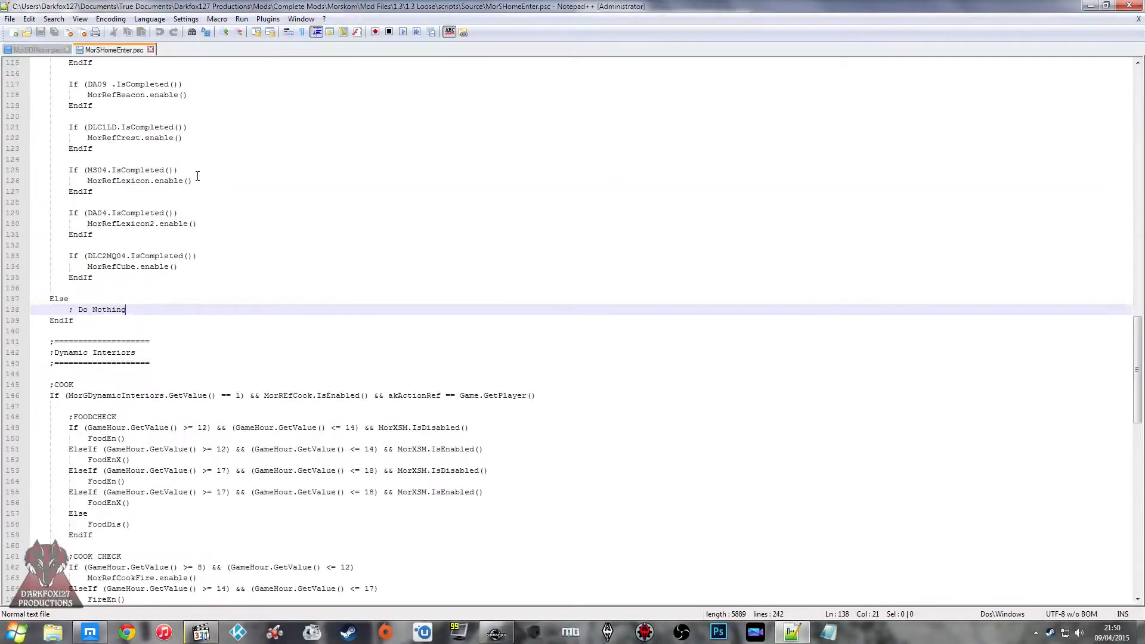
pyautogui.scroll(13, 198, 176)
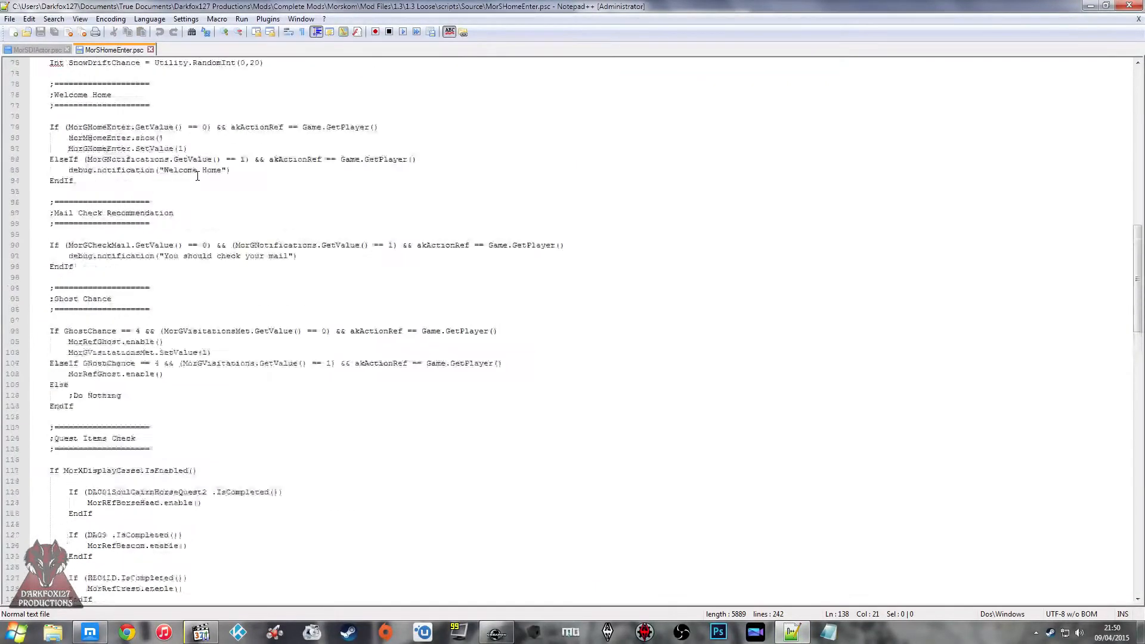
pyautogui.scroll(13, 197, 176)
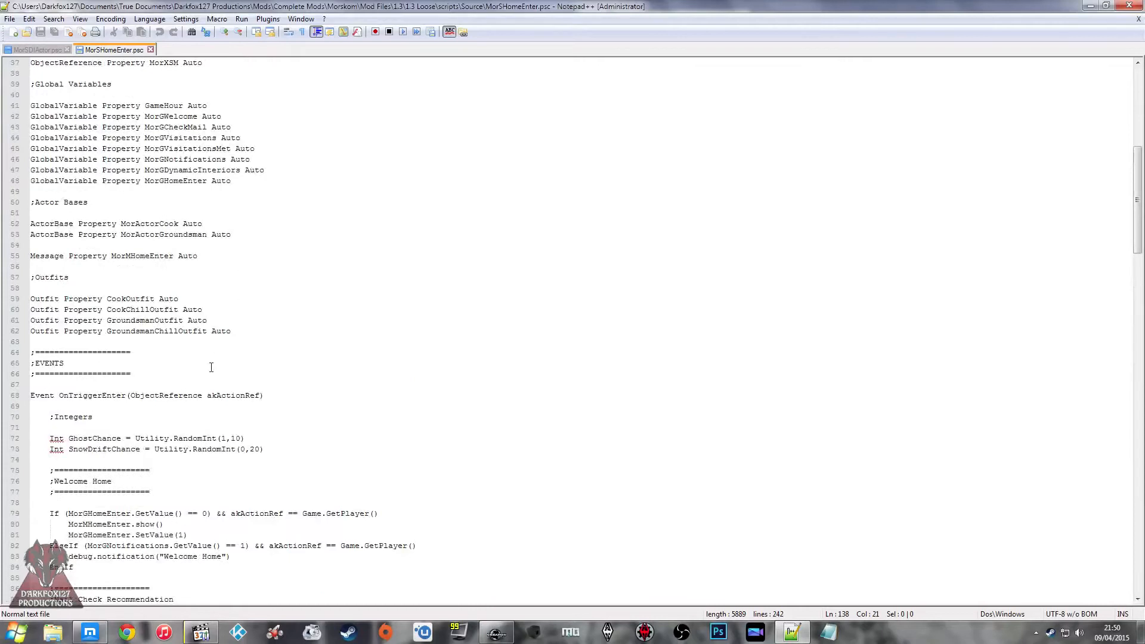
pyautogui.scroll(10, 211, 367)
pyautogui.click(37, 50)
pyautogui.click(205, 222)
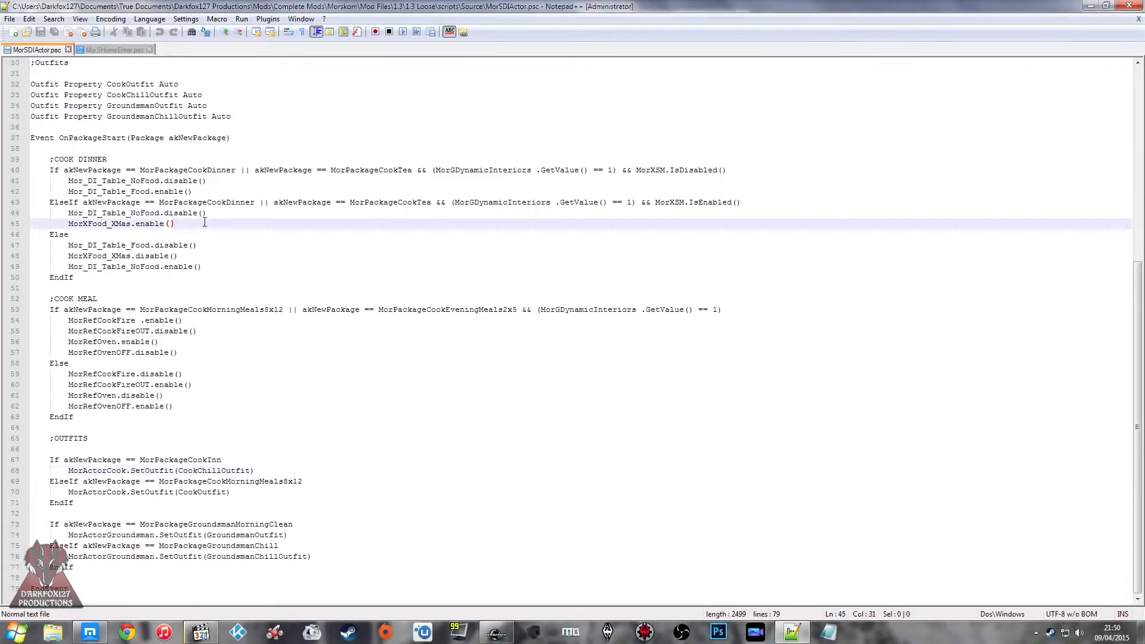
# Step: Copy the OnPackageStart event line from MorSDIActor.psc and switch to the Creation Kit
pyautogui.scroll(3, 204, 222)
pyautogui.moveTo(244, 235); pyautogui.dragTo(15, 236)
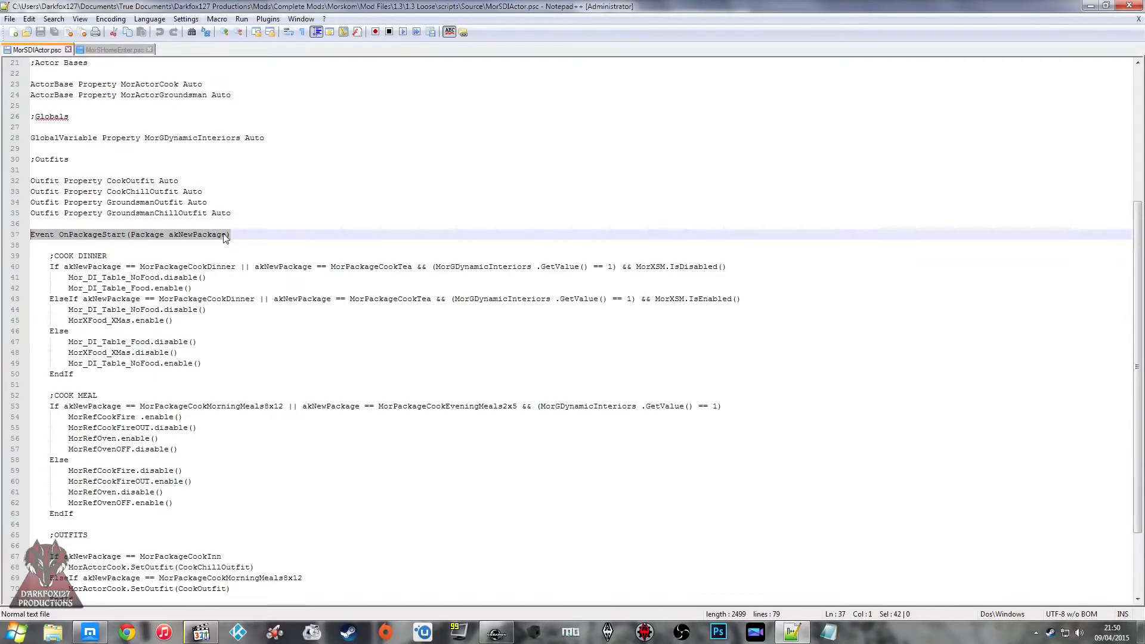
pyautogui.click(498, 630)
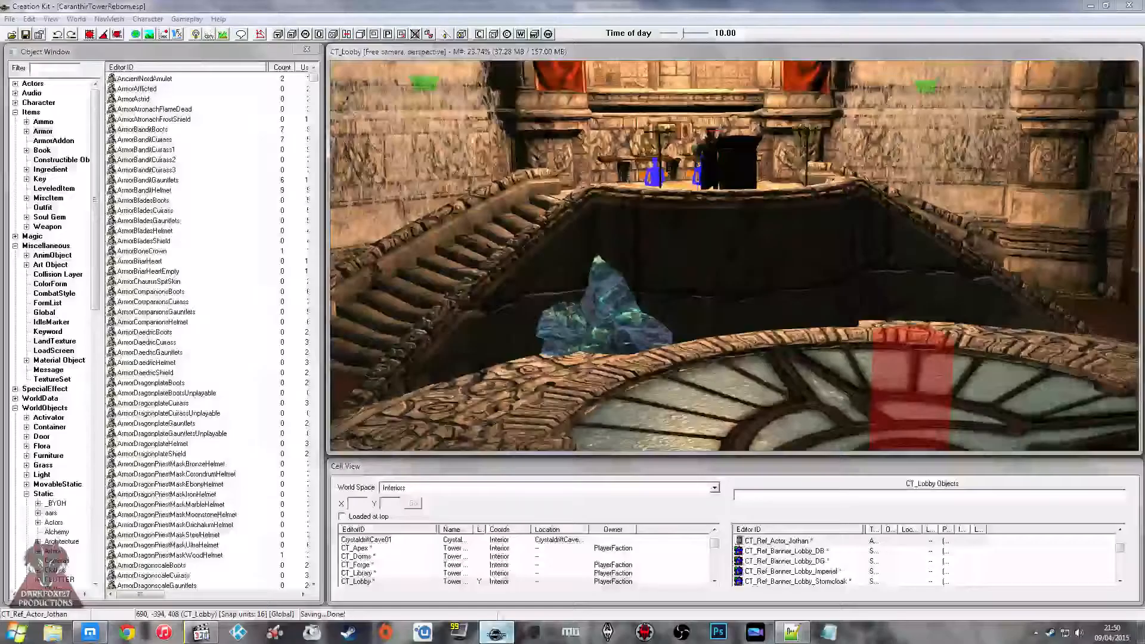
pyautogui.click(192, 202)
pyautogui.click(187, 151)
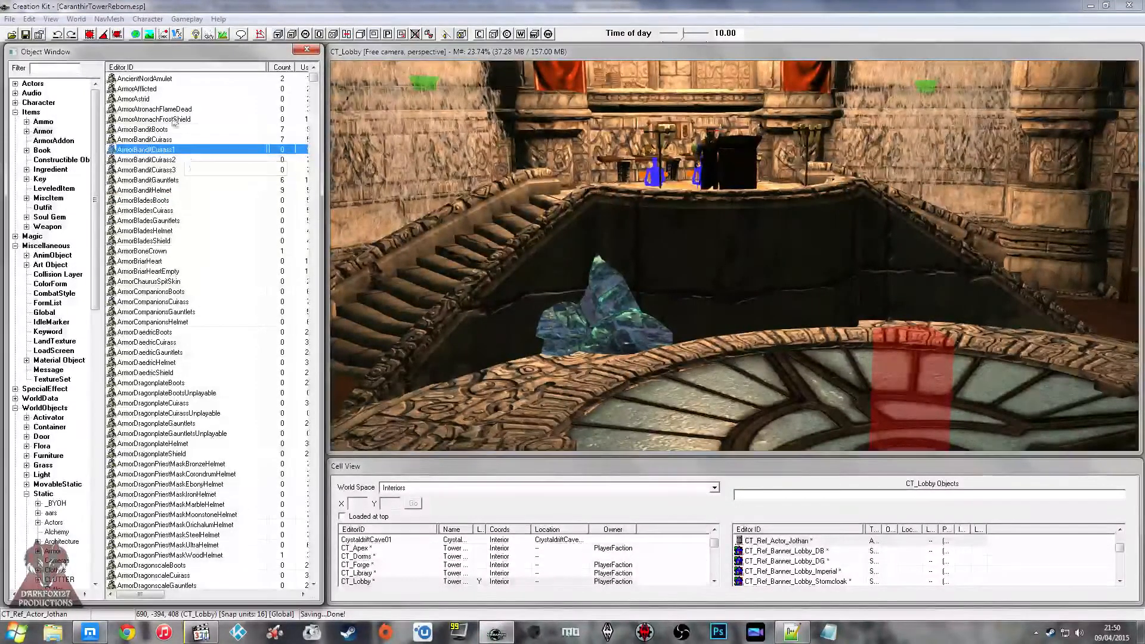
pyautogui.click(226, 130)
pyautogui.click(201, 150)
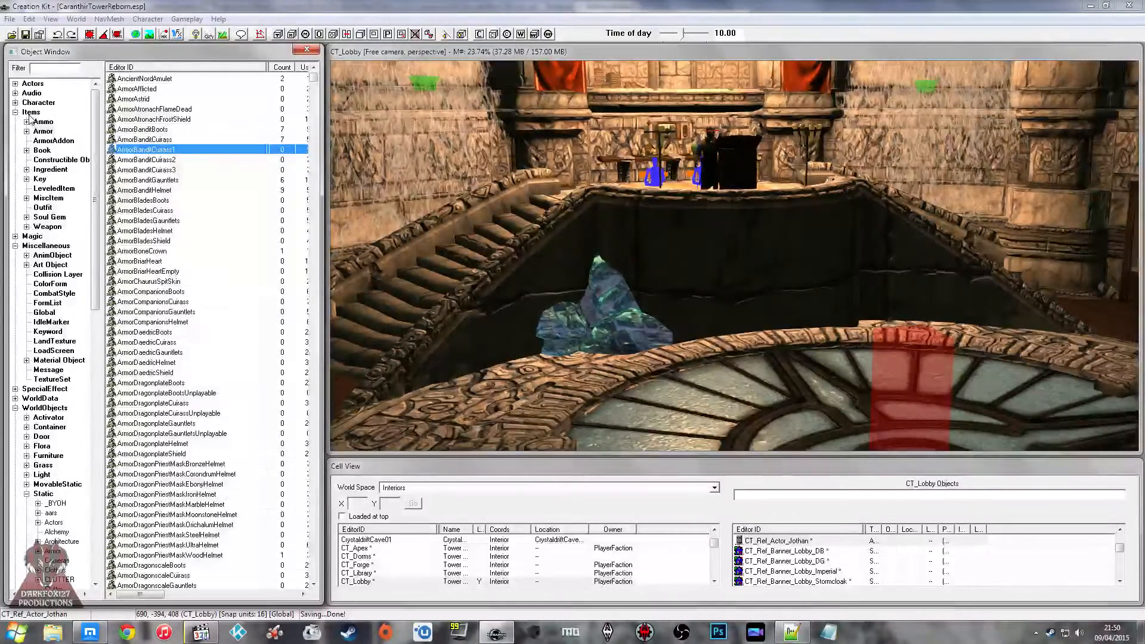
# Step: List the Actor forms filtered by "ct_a" and open CT_Actor_Arbelle for editing
pyautogui.click(16, 84)
pyautogui.click(38, 93)
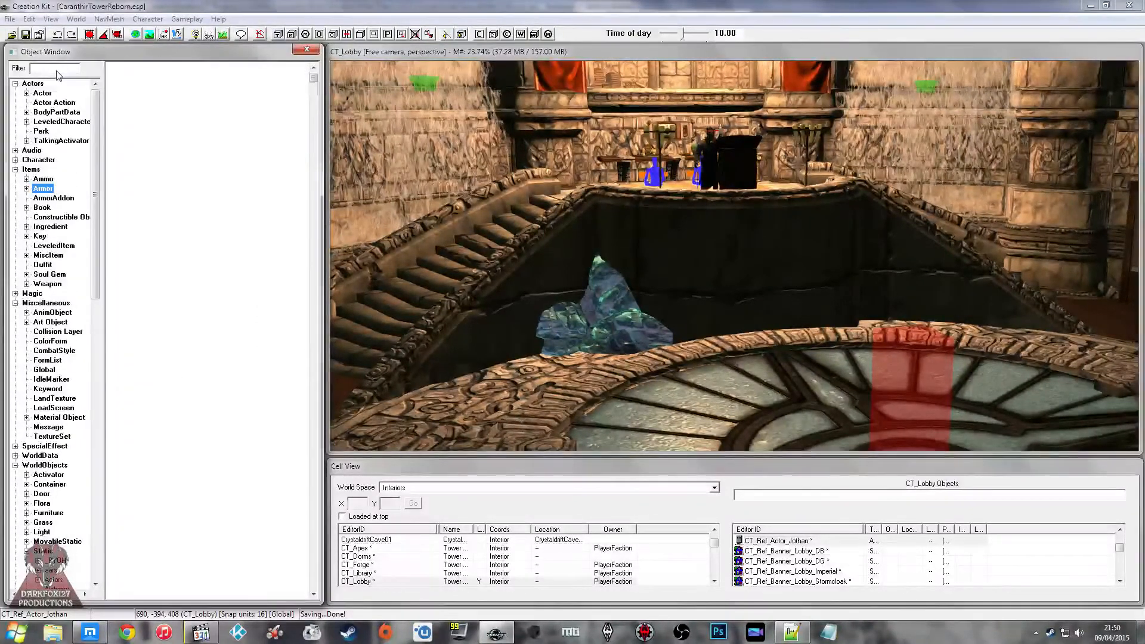
pyautogui.click(57, 69)
pyautogui.write('ct_a')
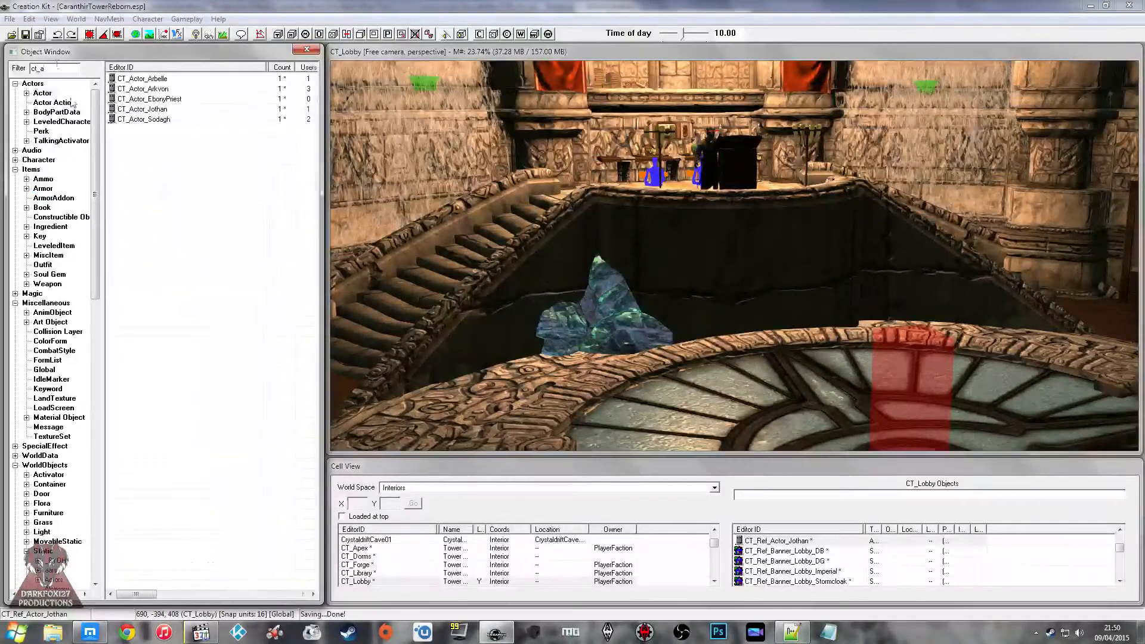
pyautogui.click(119, 109)
pyautogui.doubleClick(158, 79)
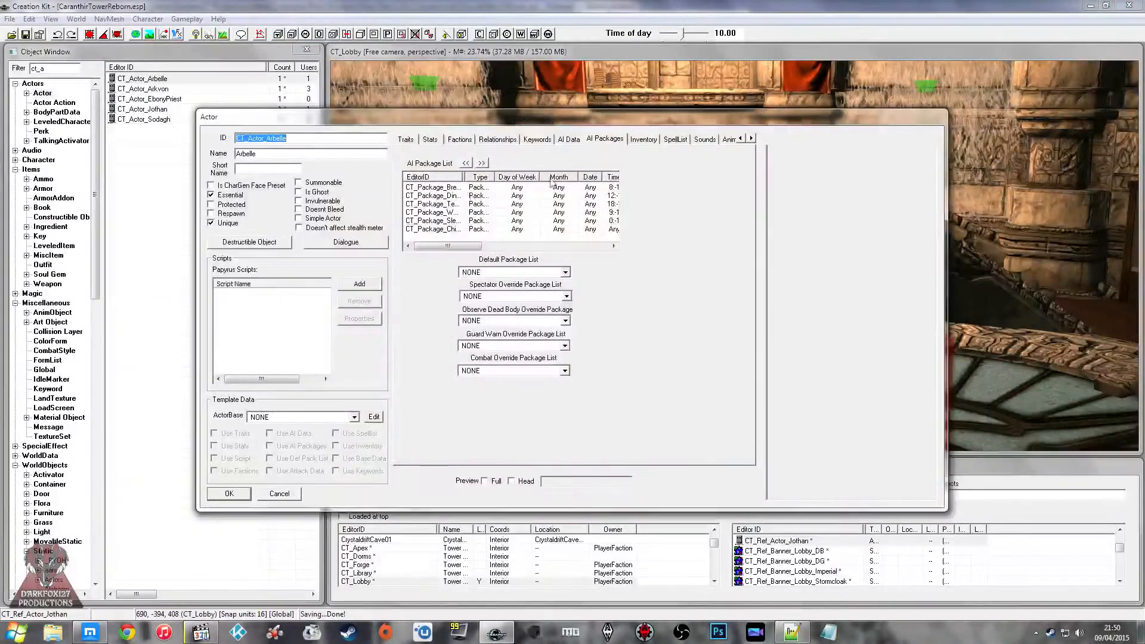
# Step: Widen the EditorID column of Arbelle's AI package list and review the packages by their full names
pyautogui.click(460, 195)
pyautogui.moveTo(459, 176); pyautogui.dragTo(535, 176)
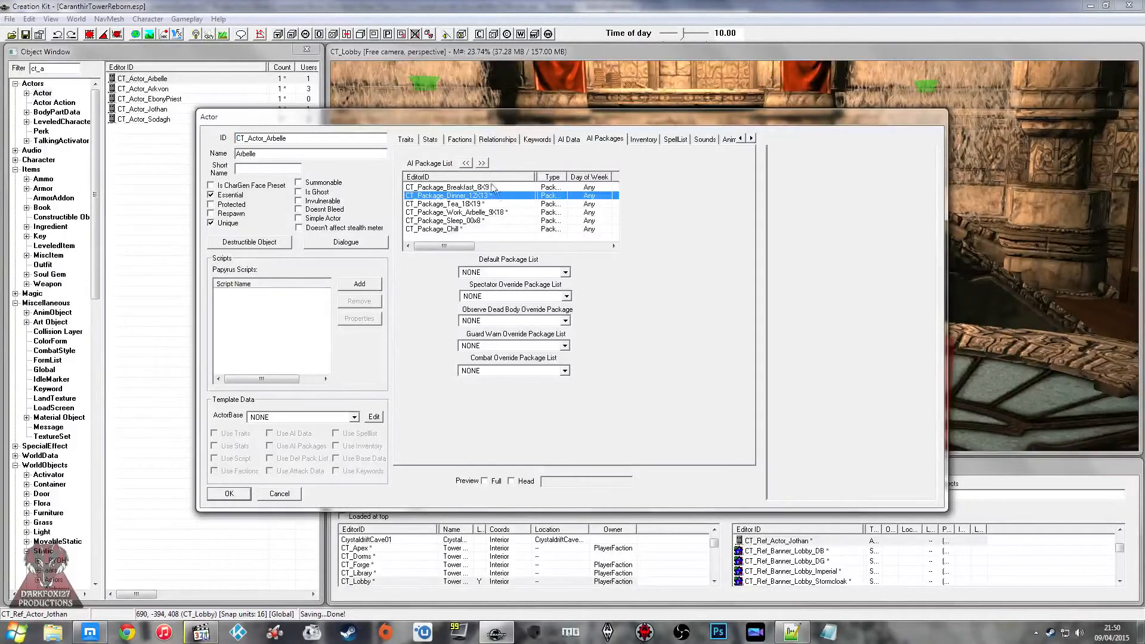
pyautogui.click(484, 207)
pyautogui.click(482, 220)
pyautogui.click(482, 229)
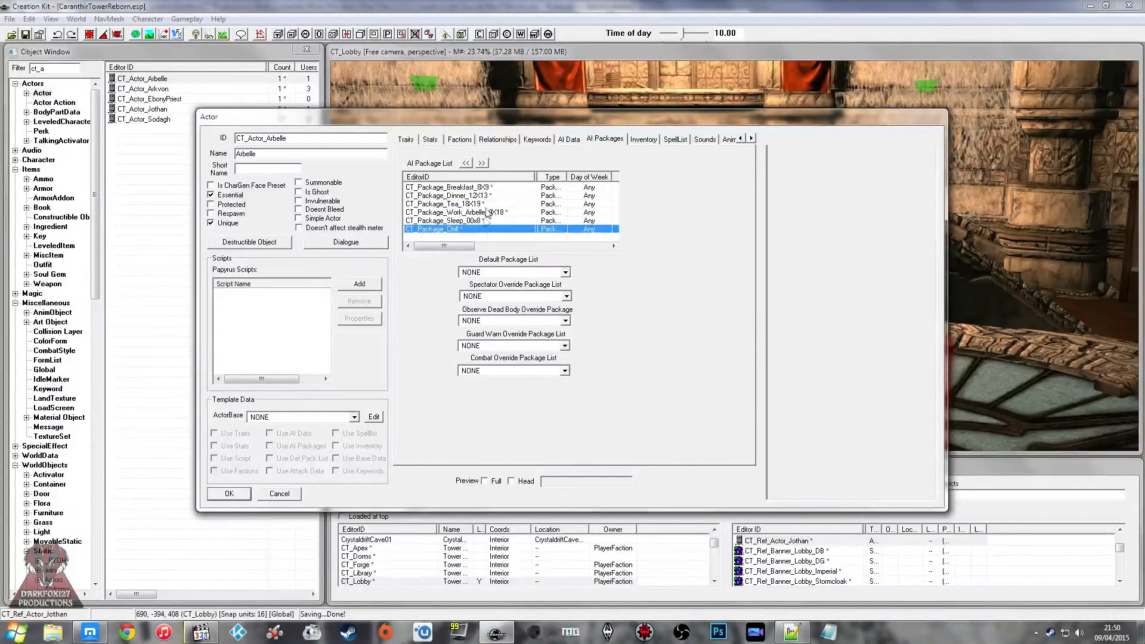
# Step: Open the CT_Package_Work_Arbelle_9X18 package and attach a new script named CT_Script_OutfitChange to it
pyautogui.doubleClick(482, 211)
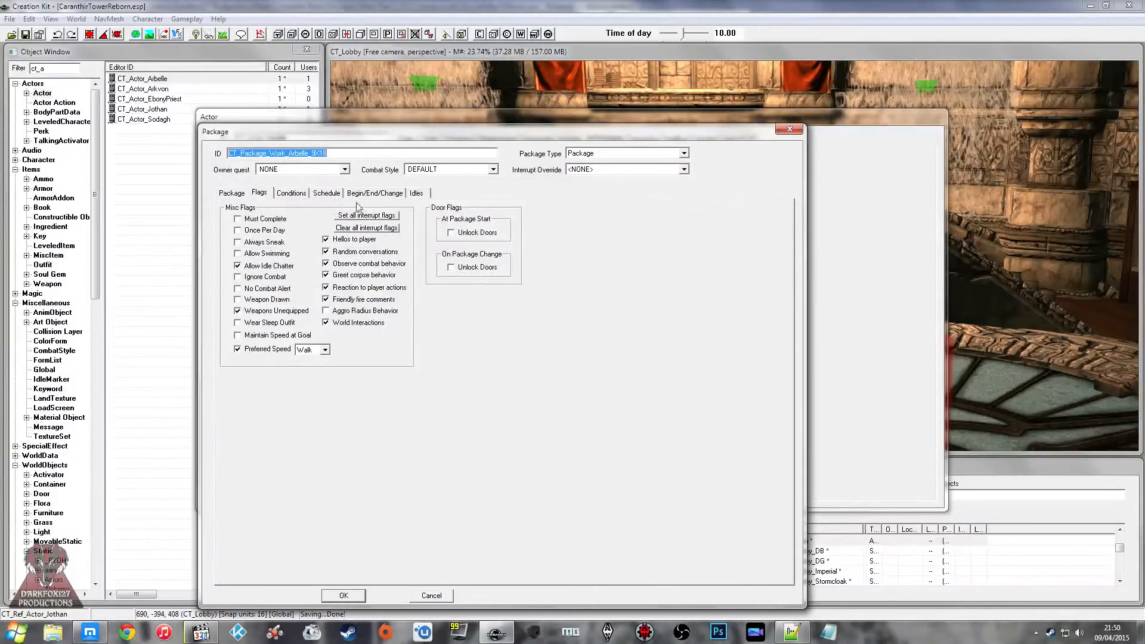
pyautogui.click(244, 195)
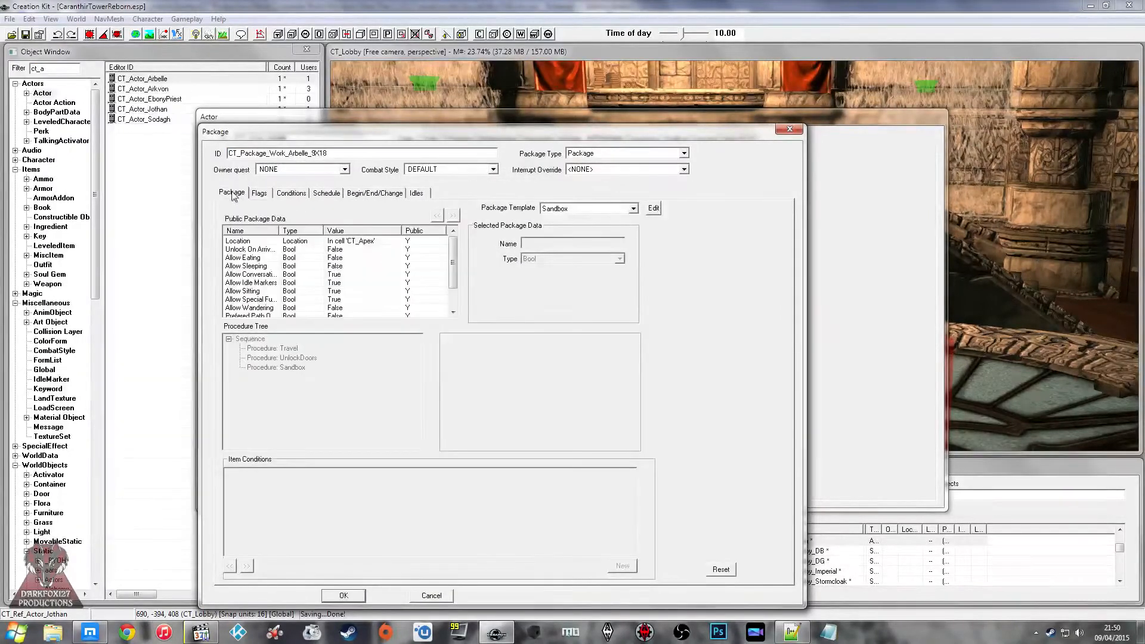
pyautogui.click(375, 193)
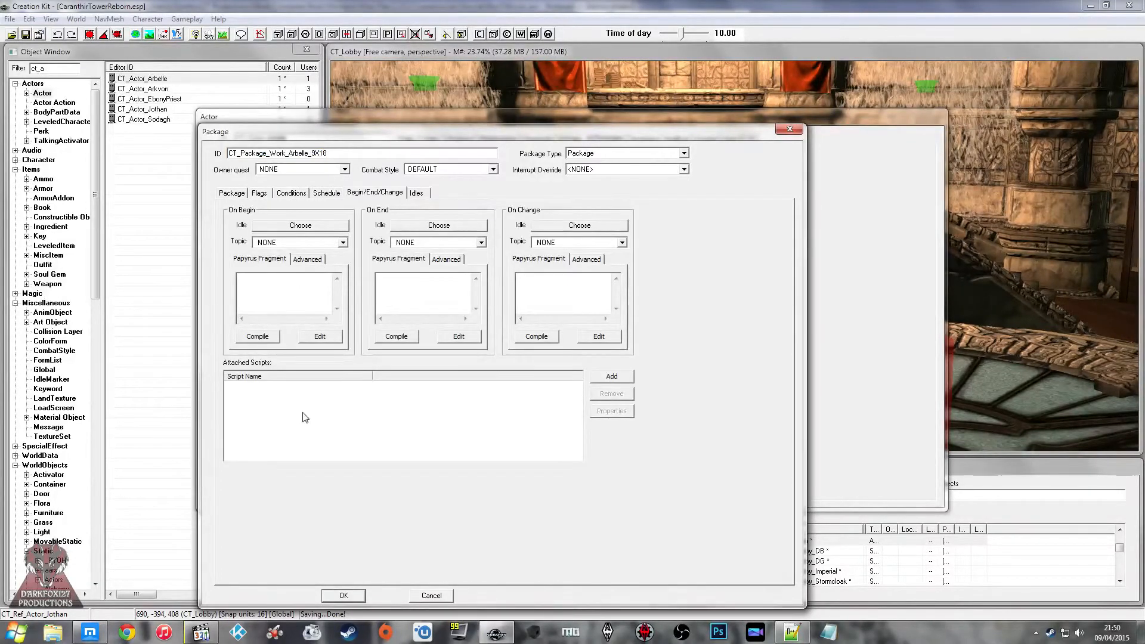
pyautogui.click(611, 377)
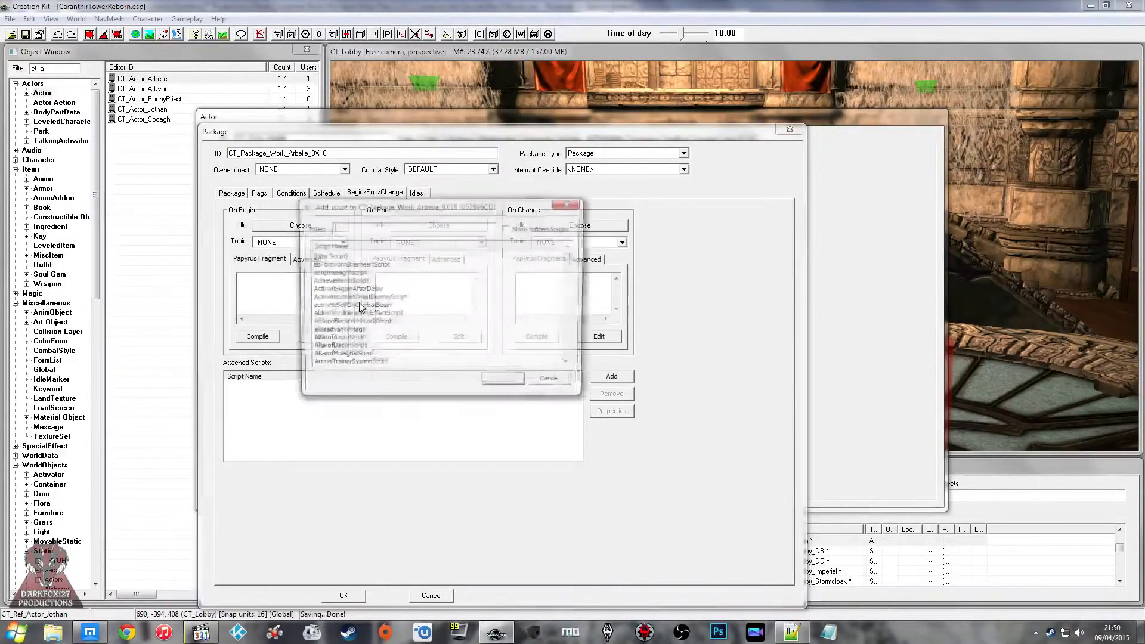
pyautogui.doubleClick(329, 256)
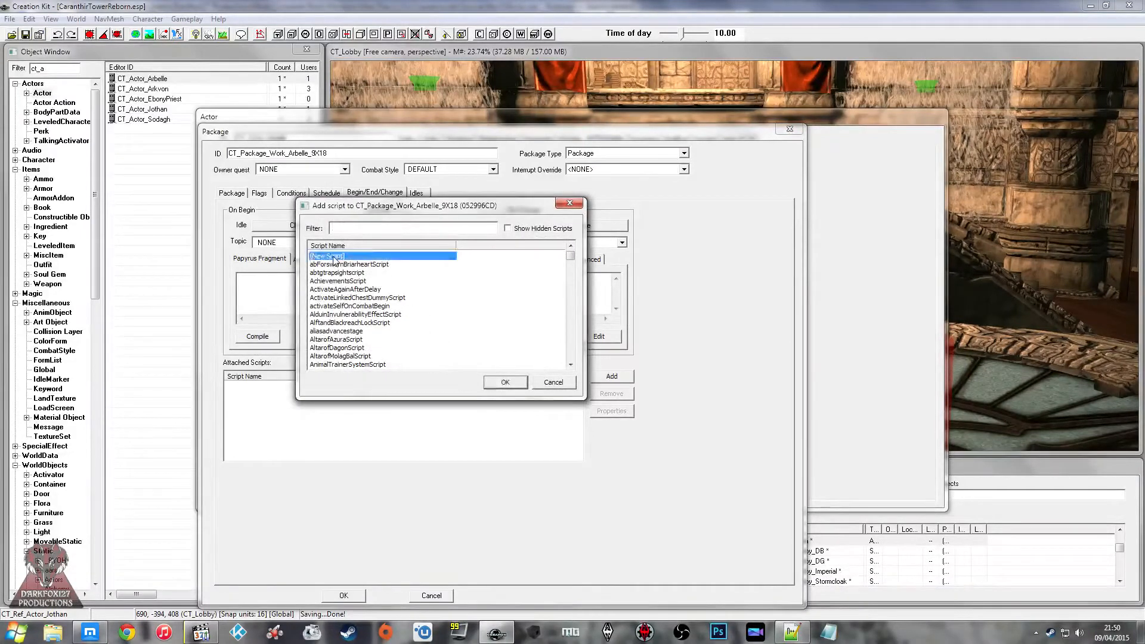
pyautogui.write('CT_Script_OutfitChange')
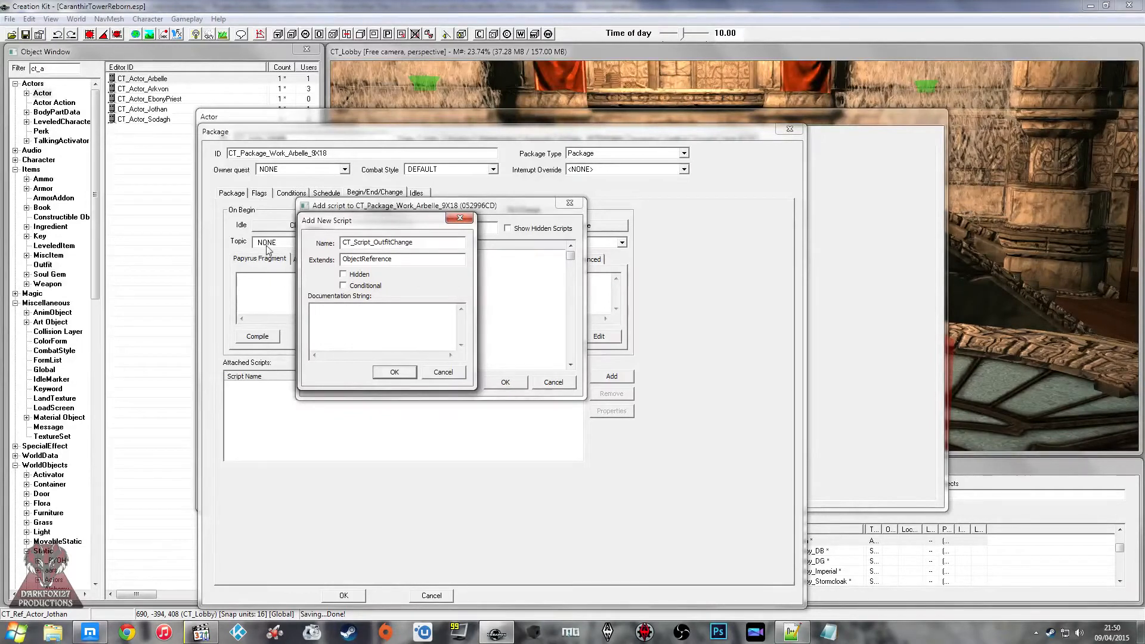
pyautogui.click(395, 373)
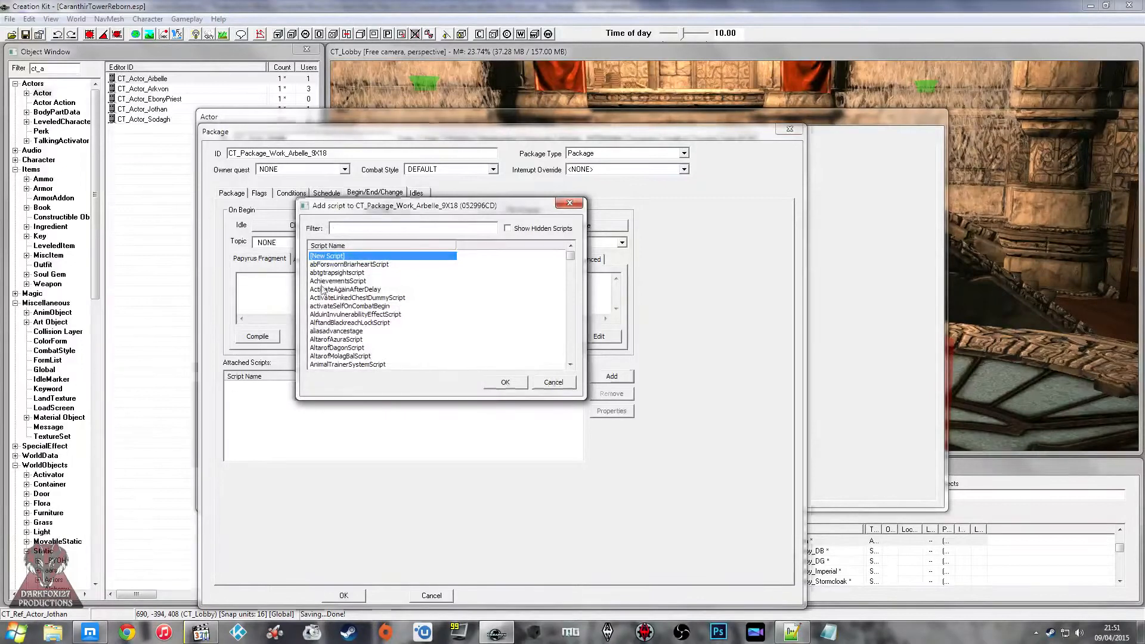
# Step: Open the source of CT_Script_OutfitChange and add the copied OnPackageStart(Package akNewPackage) event, closed with EndEvent
pyautogui.rightClick(252, 395)
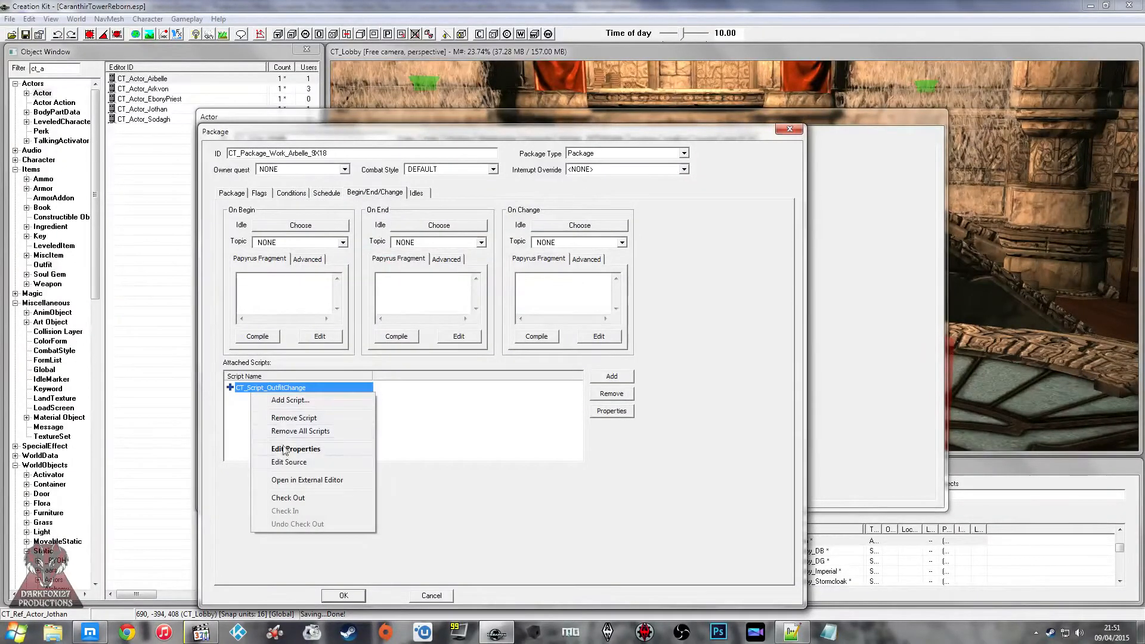
pyautogui.click(286, 463)
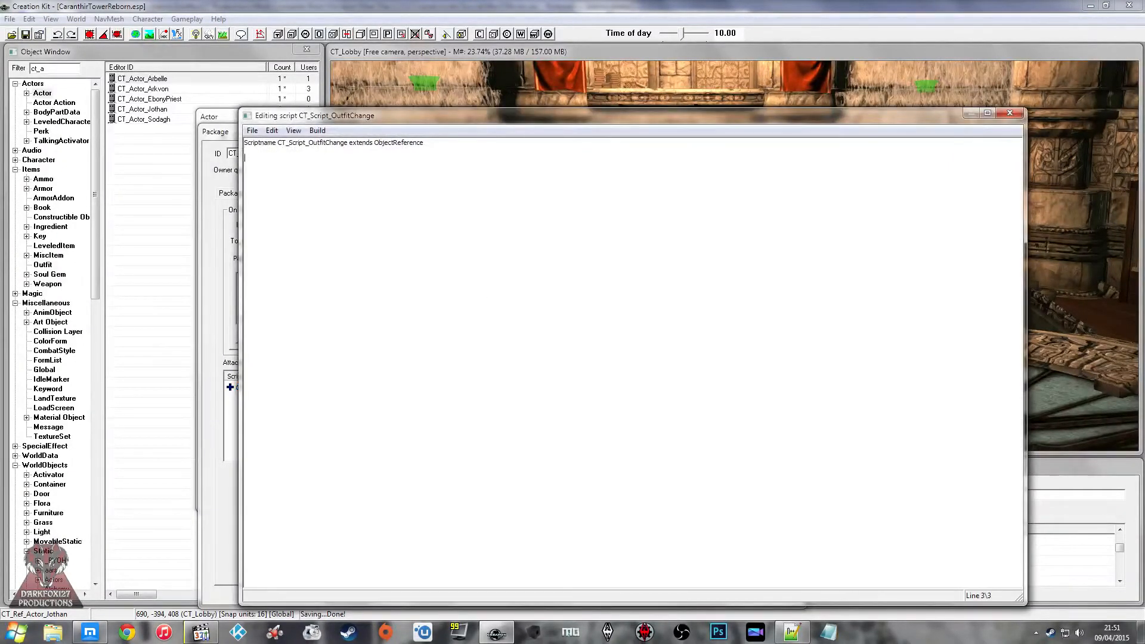
pyautogui.write('Event OnPackageStart(Package akNewPackage)')
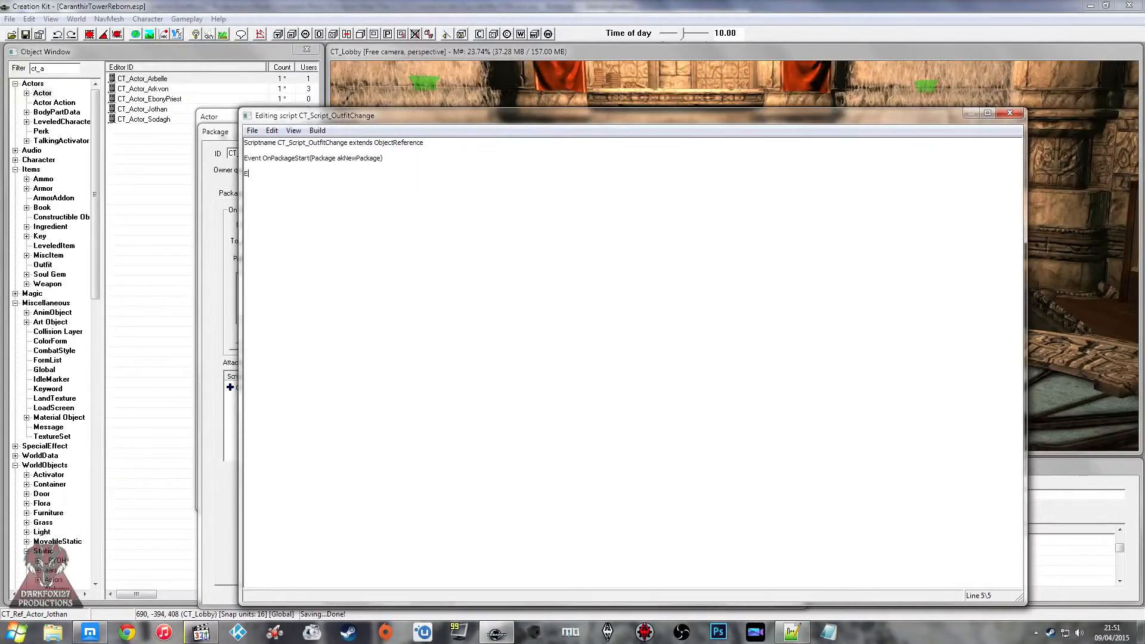
pyautogui.press('Return')
pyautogui.press('Return')
# Step: Inside the event, write the condition "If akNewPackage == WorkPackage" with the call Self.SetOutfit(WorkOutfit) beneath it
pyautogui.moveTo(485, 121); pyautogui.dragTo(665, 134)
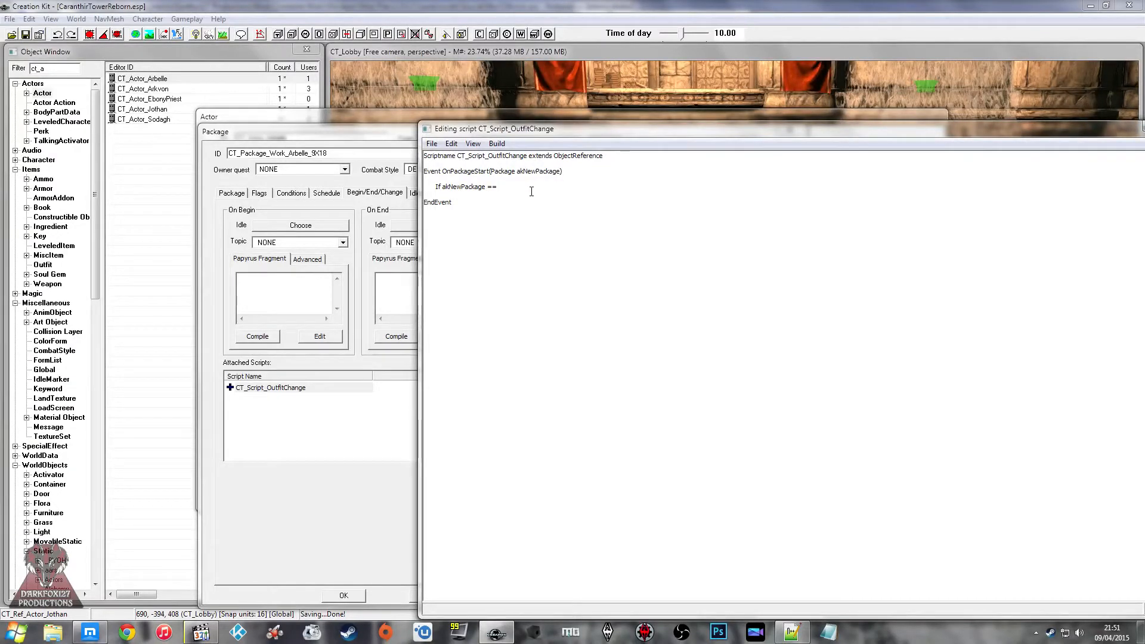
pyautogui.write('CT_Package')
pyautogui.press('BackSpace')
pyautogui.press('BackSpace')
pyautogui.press('BackSpace')
pyautogui.press('BackSpace')
pyautogui.press('BackSpace')
pyautogui.press('BackSpace')
pyautogui.write('orkPackage')
pyautogui.press('Return')
pyautogui.write('Self.SetOutfit(')
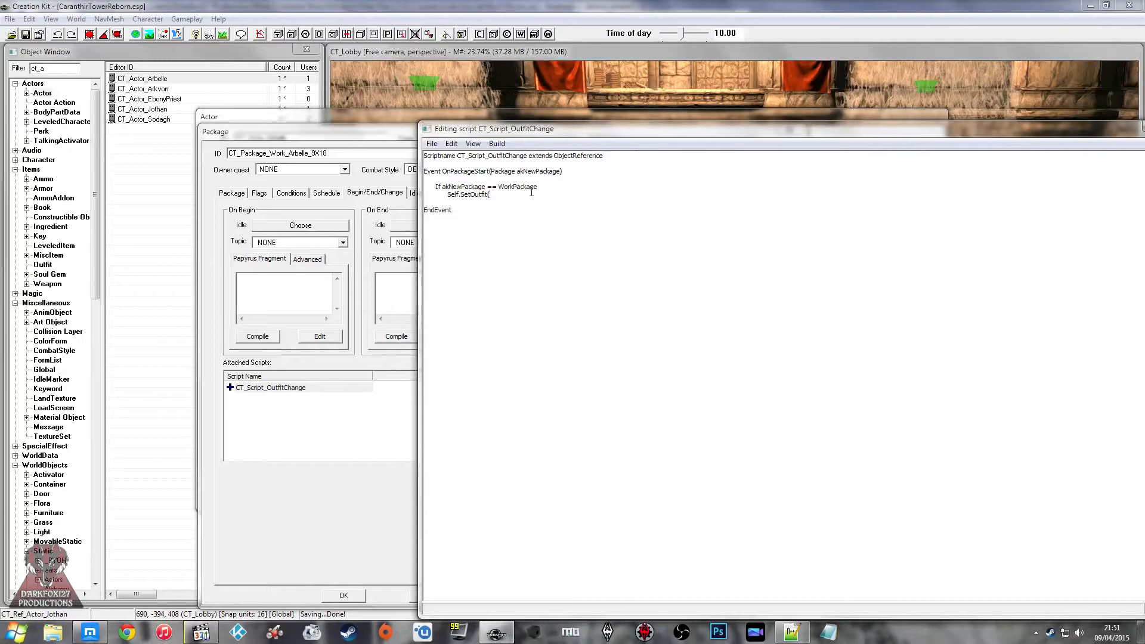
pyautogui.write('kO')
pyautogui.press('BackSpace')
pyautogui.press('BackSpace')
pyautogui.write('it)')
pyautogui.press('Return')
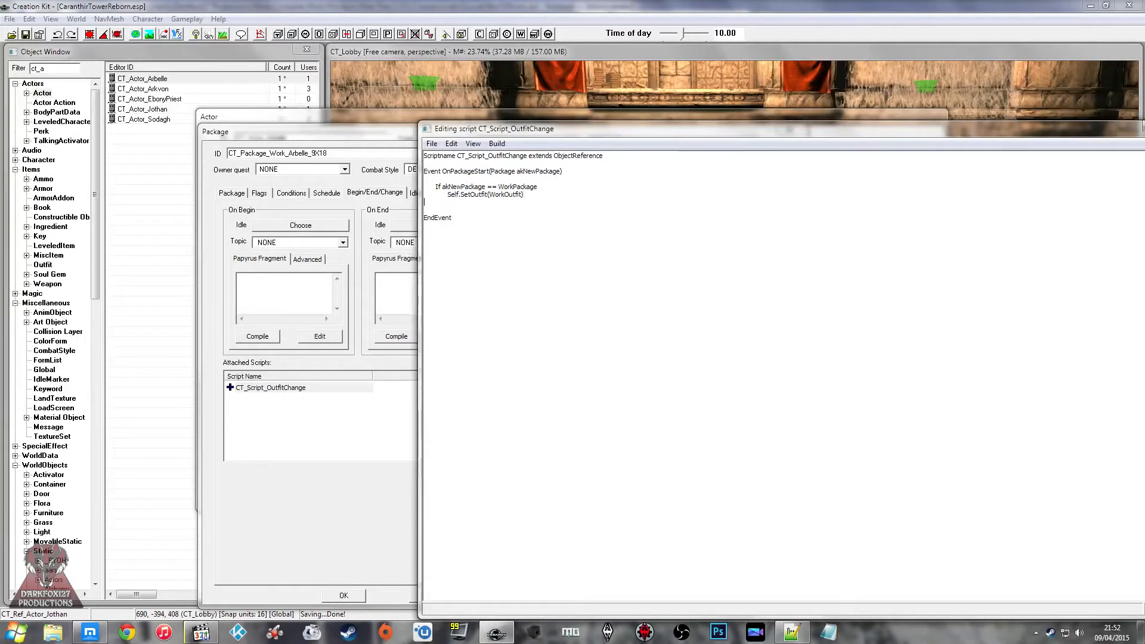
# Step: Add an Else branch that calls Self.SetOutfit(ChillOutfit) and close the condition with EndIf
pyautogui.write('Else')
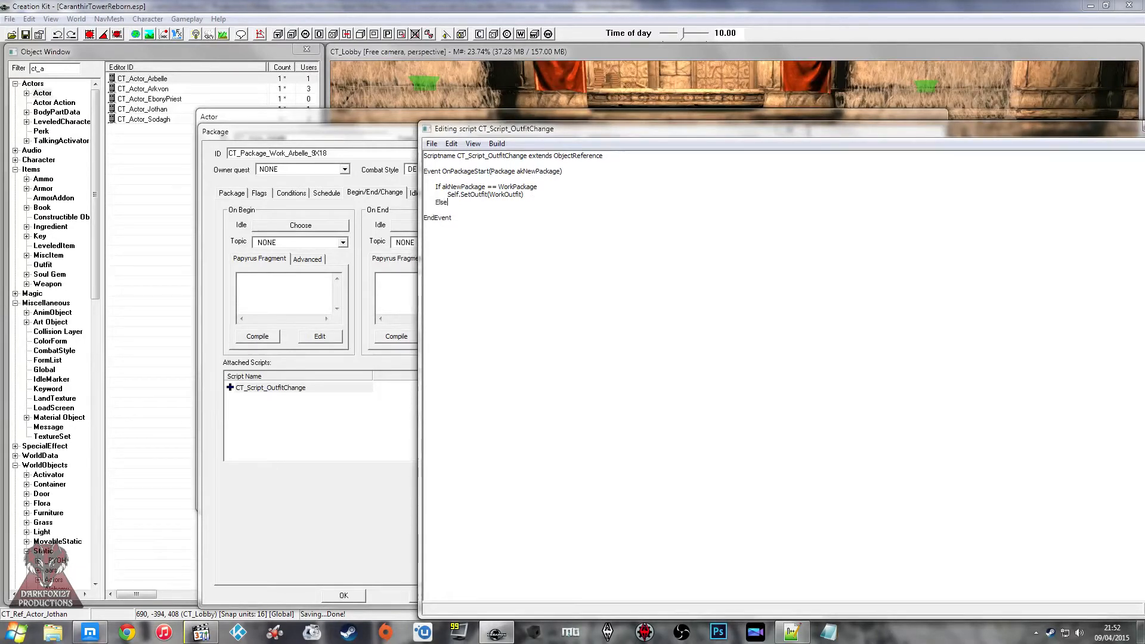
pyautogui.press('Return')
pyautogui.write('Self.SetOutfit(Chil')
pyautogui.write('lOutfit)')
pyautogui.press('Return')
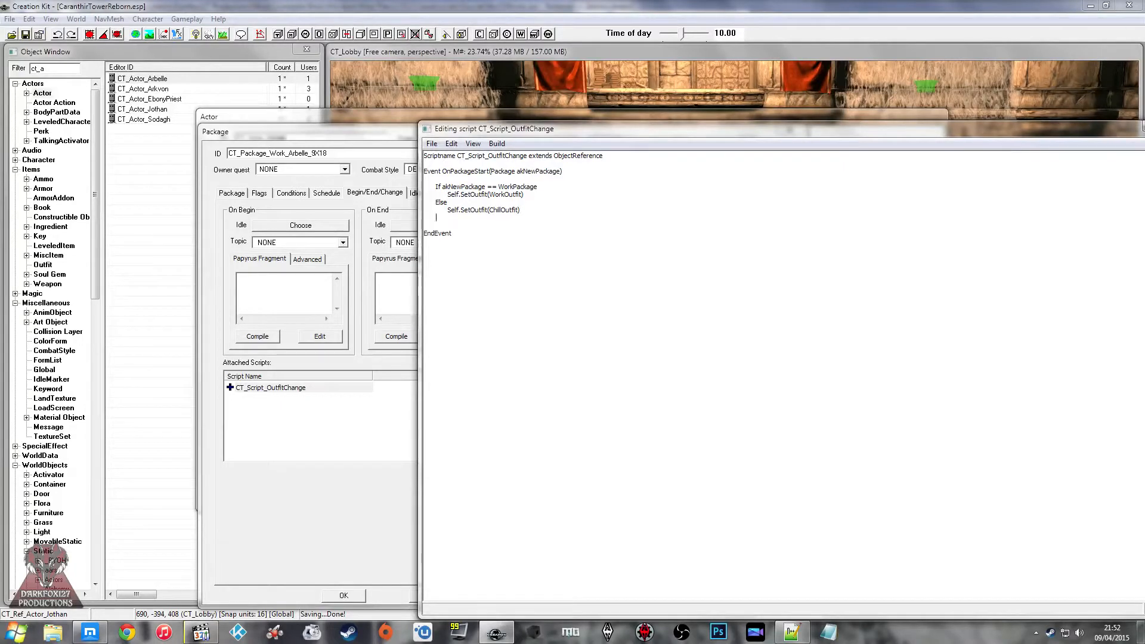
pyautogui.write('EndIf')
# Step: Declare "Package Property WorkPackage Auto" between the Scriptname line and the OnPackageStart event
pyautogui.press('Up')
pyautogui.press('Up')
pyautogui.press('Up')
pyautogui.press('Up')
pyautogui.press('Up')
pyautogui.press('Return')
pyautogui.press('Return')
pyautogui.press('Up')
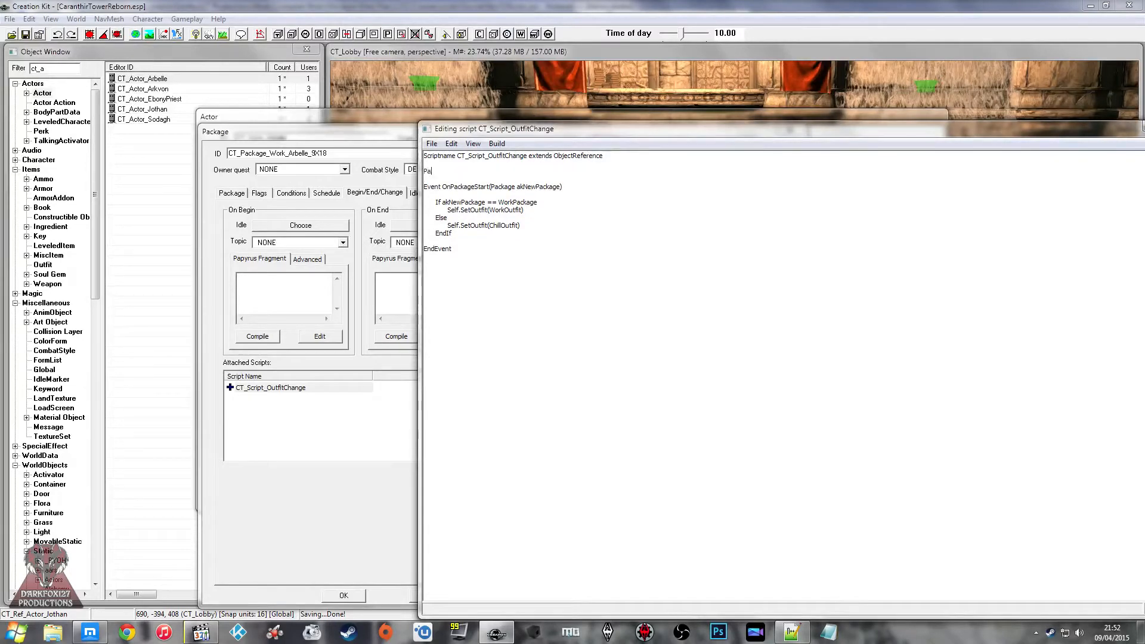
pyautogui.write('Package Property WorkPackage Auto')
pyautogui.press('Return')
# Step: Declare "Outfit Property WorkOutfit Auto" below the package property
pyautogui.write('Outfit Propert')
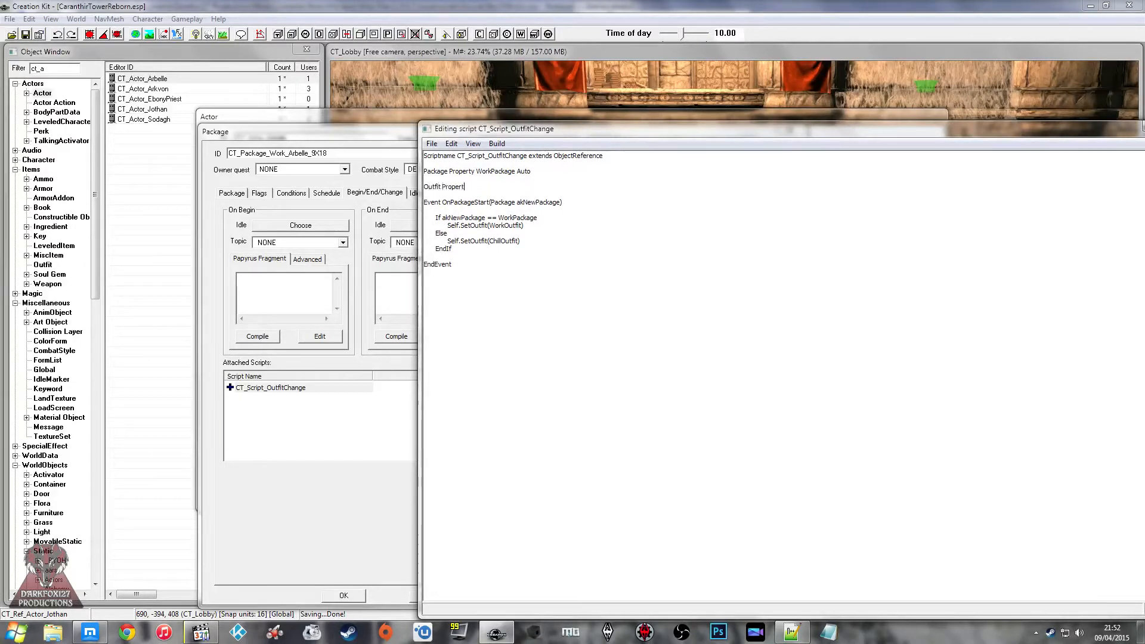
pyautogui.write('y WorkOutfit')
pyautogui.hotkey('ctrl', 'Left')
pyautogui.hotkey('ctrl', 'Left')
pyautogui.press('BackSpace')
pyautogui.write('t')
pyautogui.press('BackSpace')
pyautogui.write('k')
# Step: Declare "Outfit Property ChillOutfit Auto" under the WorkOutfit property and try to save the script
pyautogui.press('Return')
pyautogui.write('Outfit')
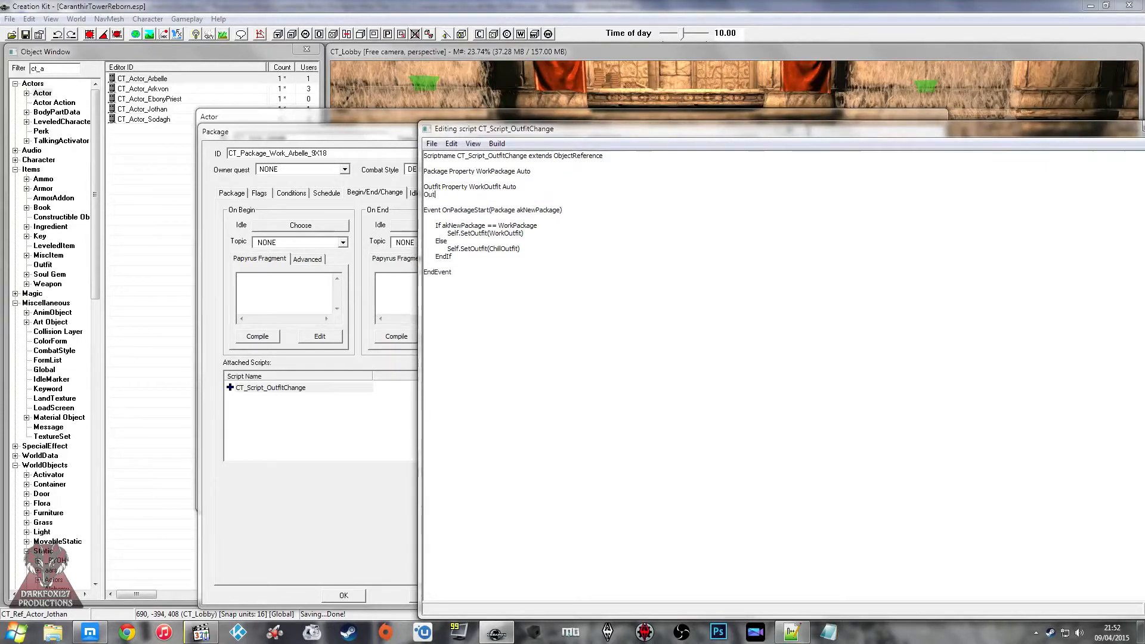
pyautogui.write(' Property ChillOutfit Autop')
pyautogui.press('BackSpace')
pyautogui.hotkey('ctrl', 's')
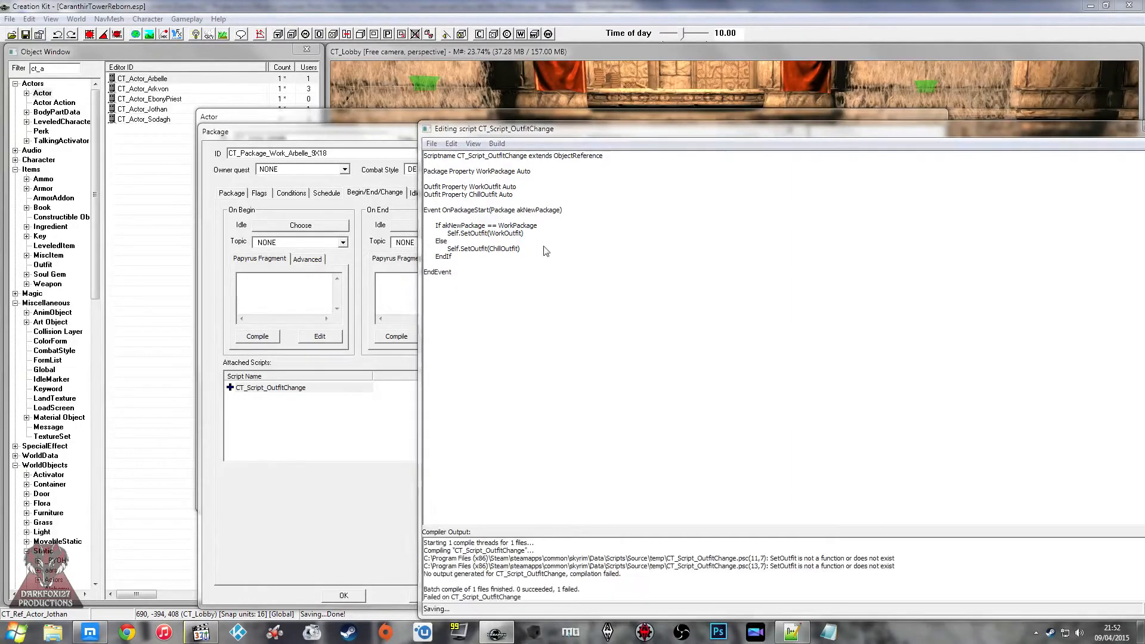
pyautogui.click(650, 356)
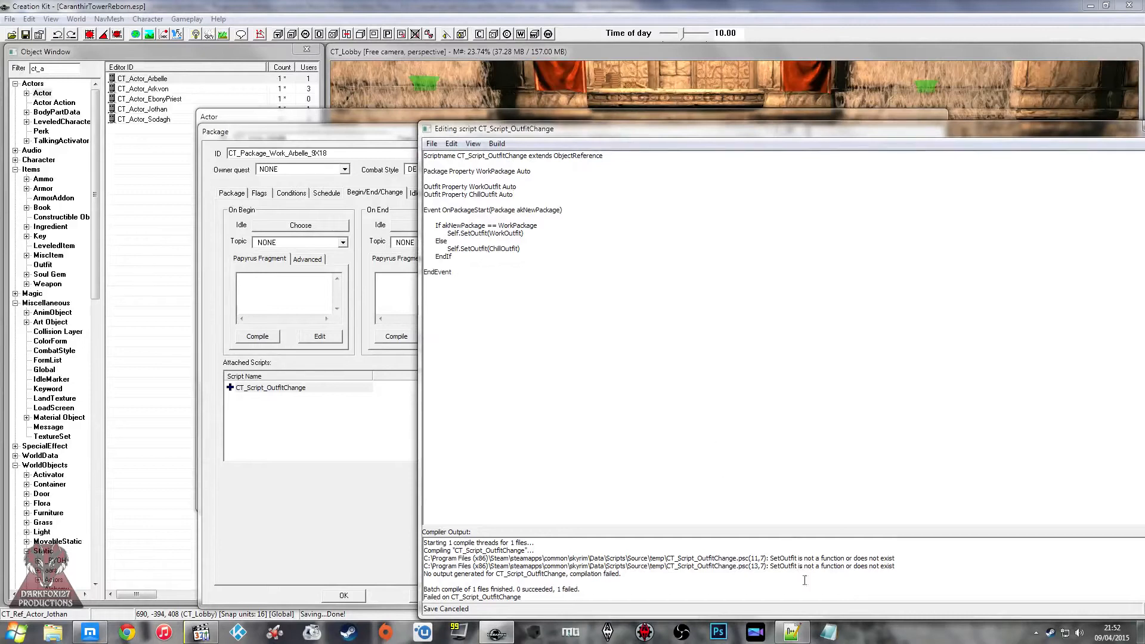
# Step: Replace Self with TargetActor in both SetOutfit calls
pyautogui.doubleClick(454, 233)
pyautogui.write('OutfitActor')
pyautogui.doubleClick(462, 233)
pyautogui.write('TargetActor')
pyautogui.doubleClick(452, 249)
pyautogui.write('TargetActor')
# Step: Declare "ObjectReference Property TargetActor Auto" below the outfit properties and try to save the script
pyautogui.click(514, 195)
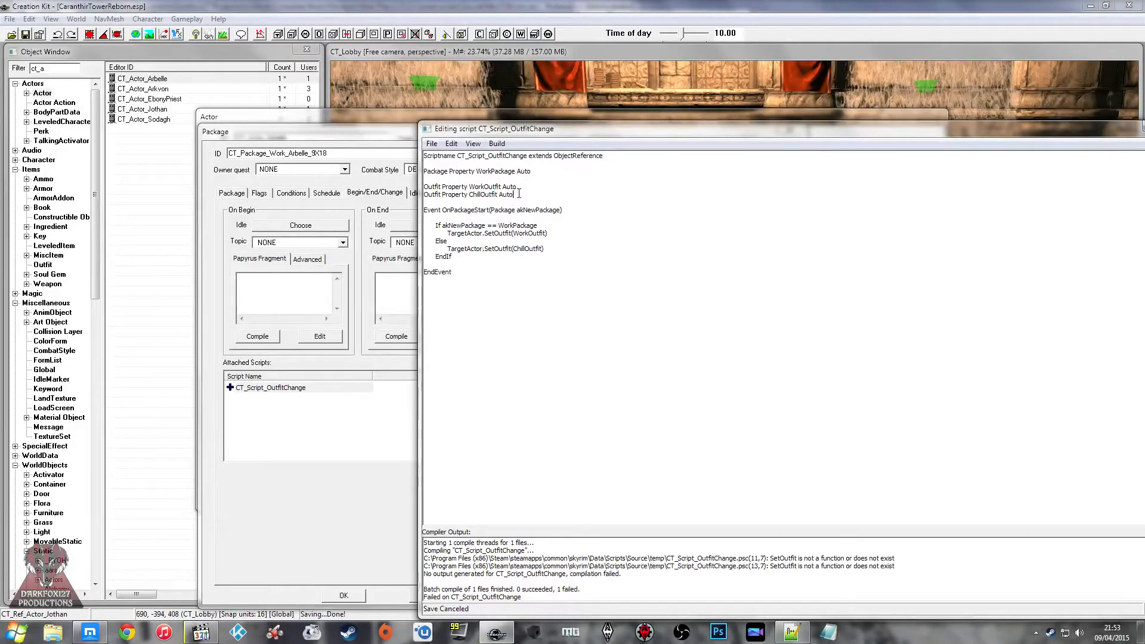
pyautogui.press('Return')
pyautogui.press('Return')
pyautogui.write('ObjectRef')
pyautogui.press('BackSpace')
pyautogui.press('BackSpace')
pyautogui.press('BackSpace')
pyautogui.press('BackSpace')
pyautogui.press('BackSpace')
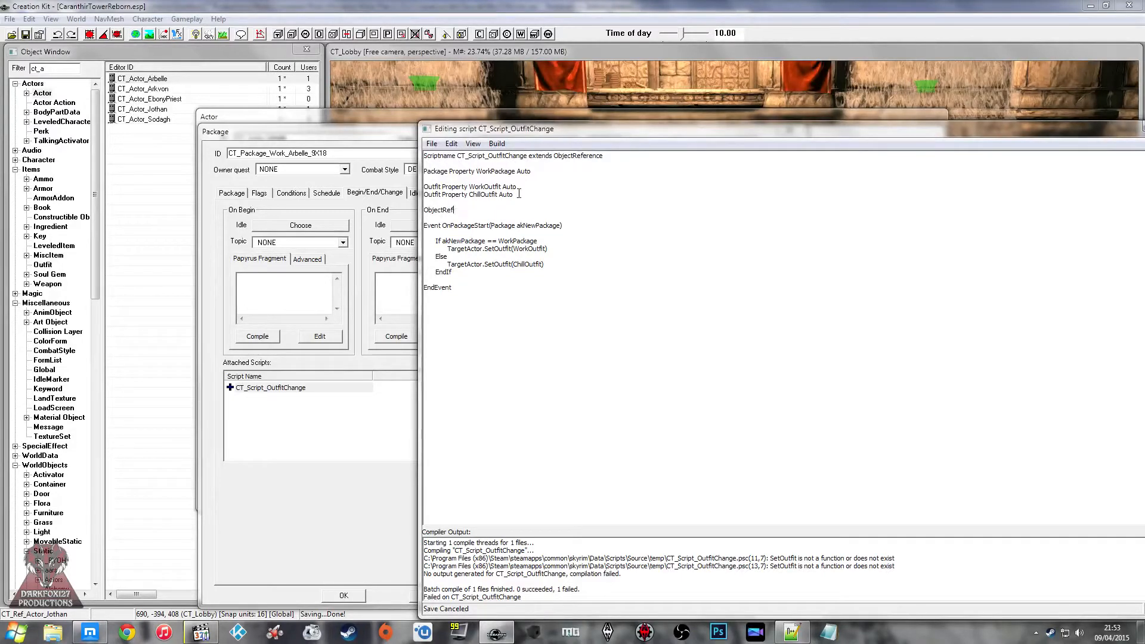
pyautogui.write('erence Pro')
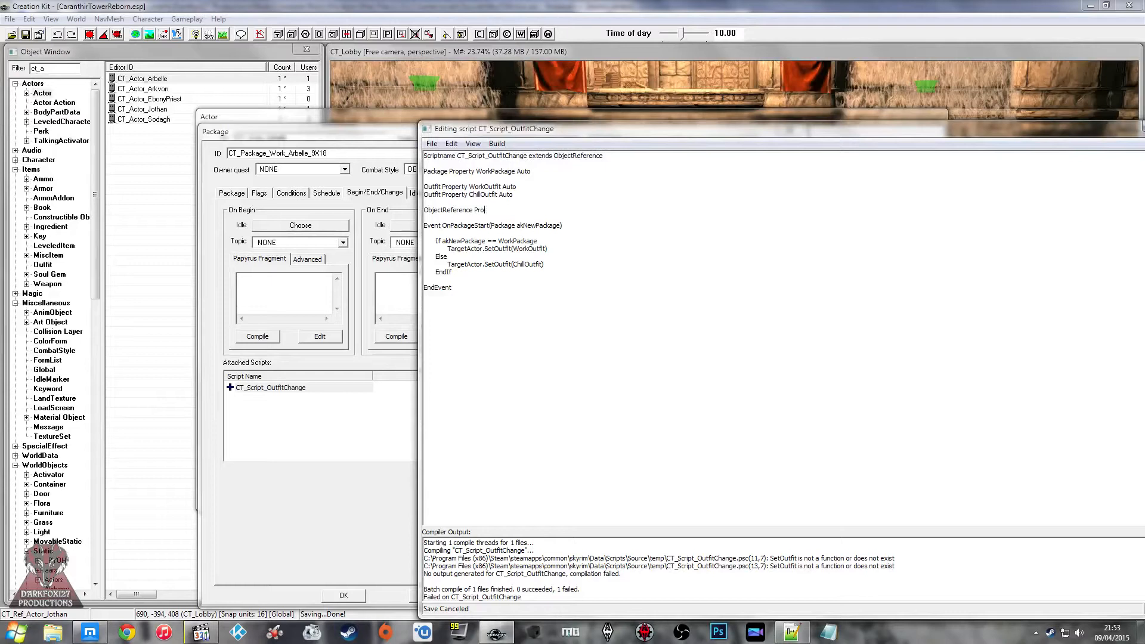
pyautogui.write('perty TargetActor Auto')
pyautogui.hotkey('ctrl', 's')
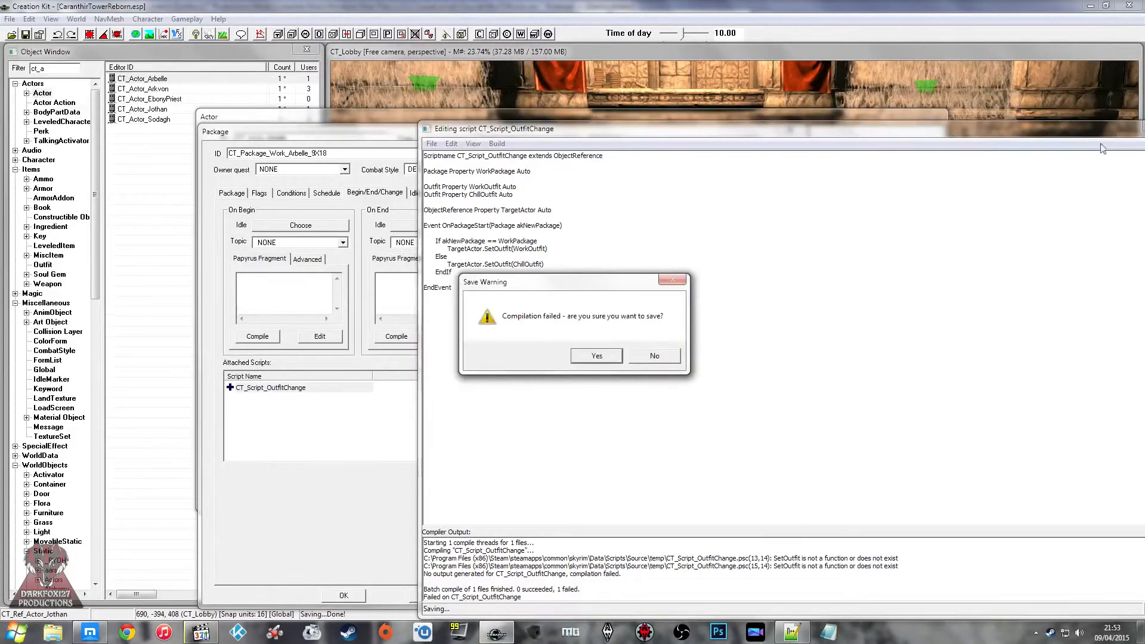
pyautogui.click(662, 355)
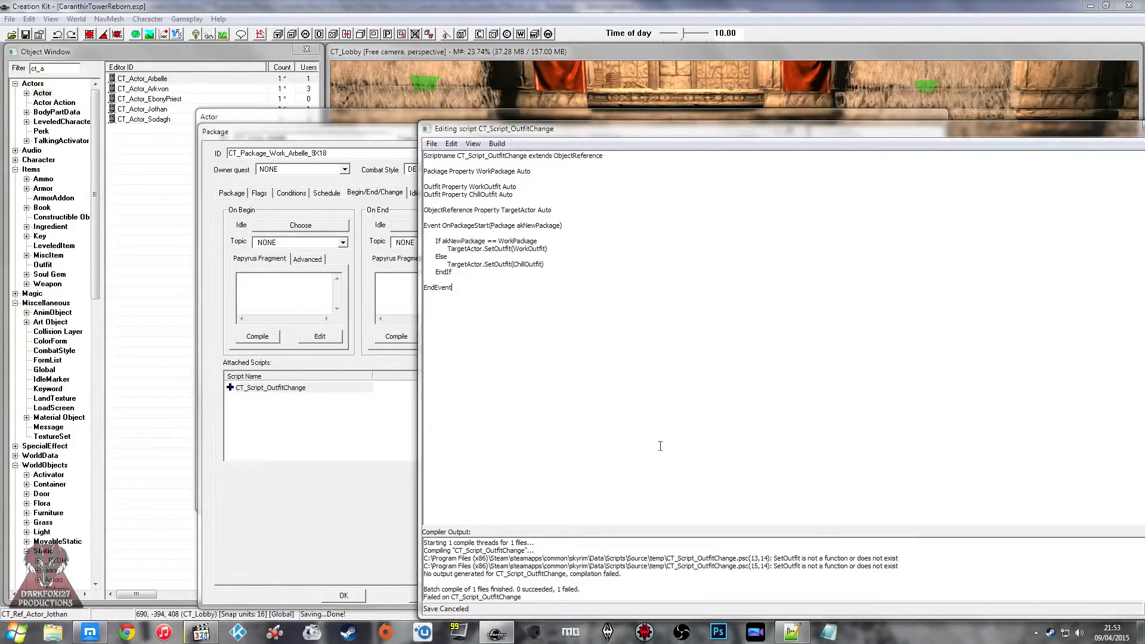
# Step: Change the type of the TargetActor property to Actor and save the script
pyautogui.doubleClick(432, 208)
pyautogui.write('Actor')
pyautogui.hotkey('ctrl', 's')
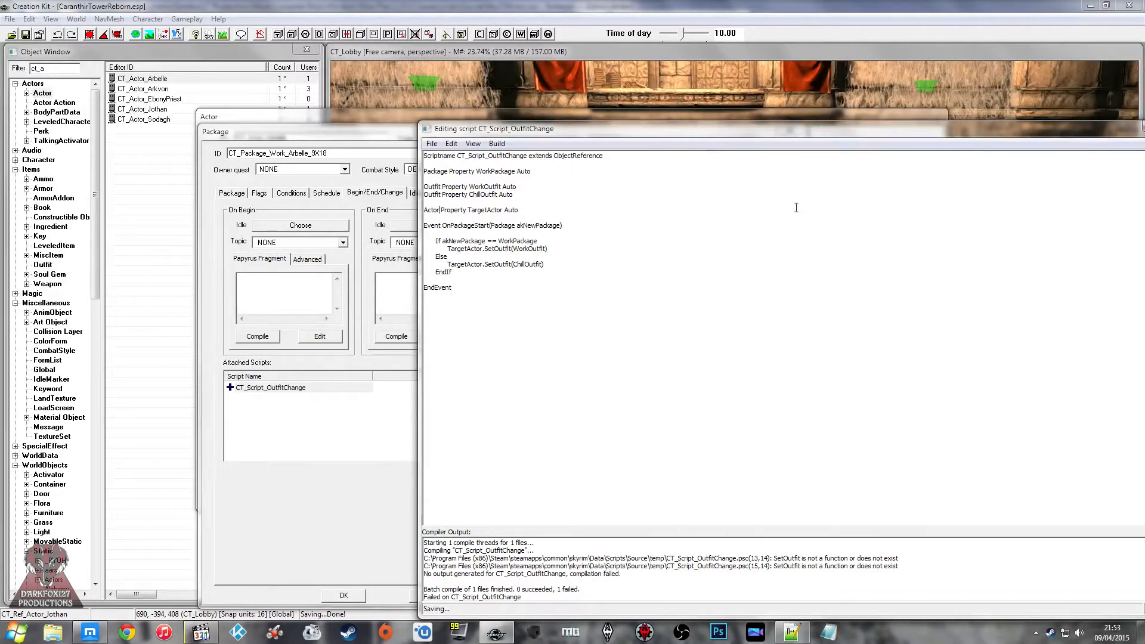
# Step: Close the script editor and review the properties of CT_Script_OutfitChange attached to the Arbelle work package
pyautogui.click(595, 249)
pyautogui.moveTo(1097, 135); pyautogui.dragTo(890, 136)
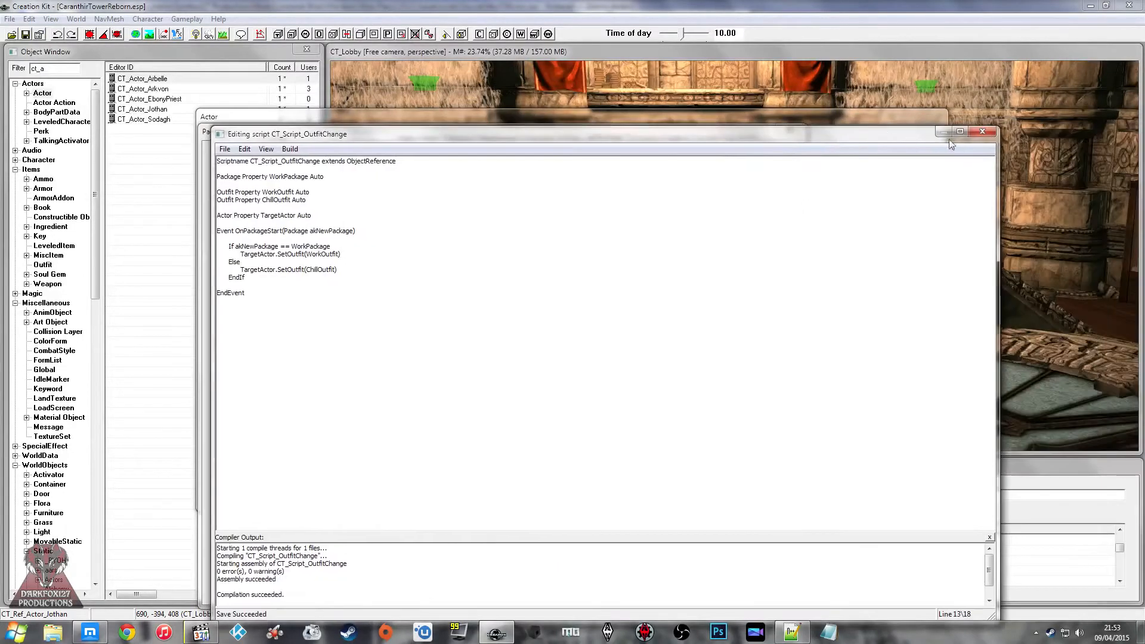
pyautogui.click(983, 128)
pyautogui.doubleClick(290, 391)
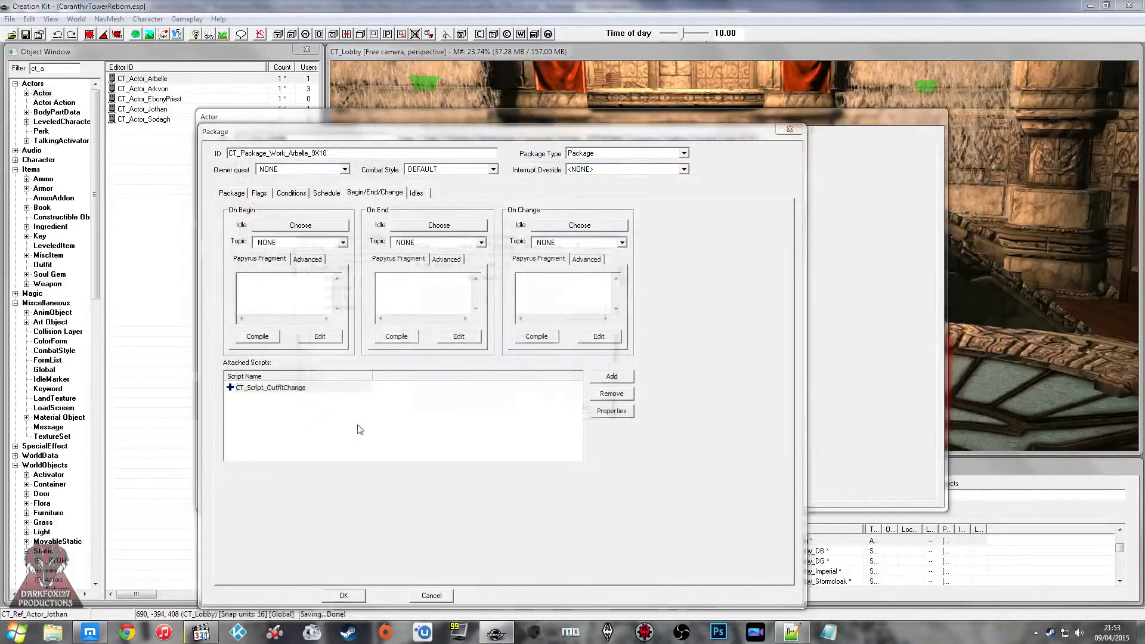
pyautogui.click(390, 416)
pyautogui.click(610, 356)
pyautogui.click(543, 416)
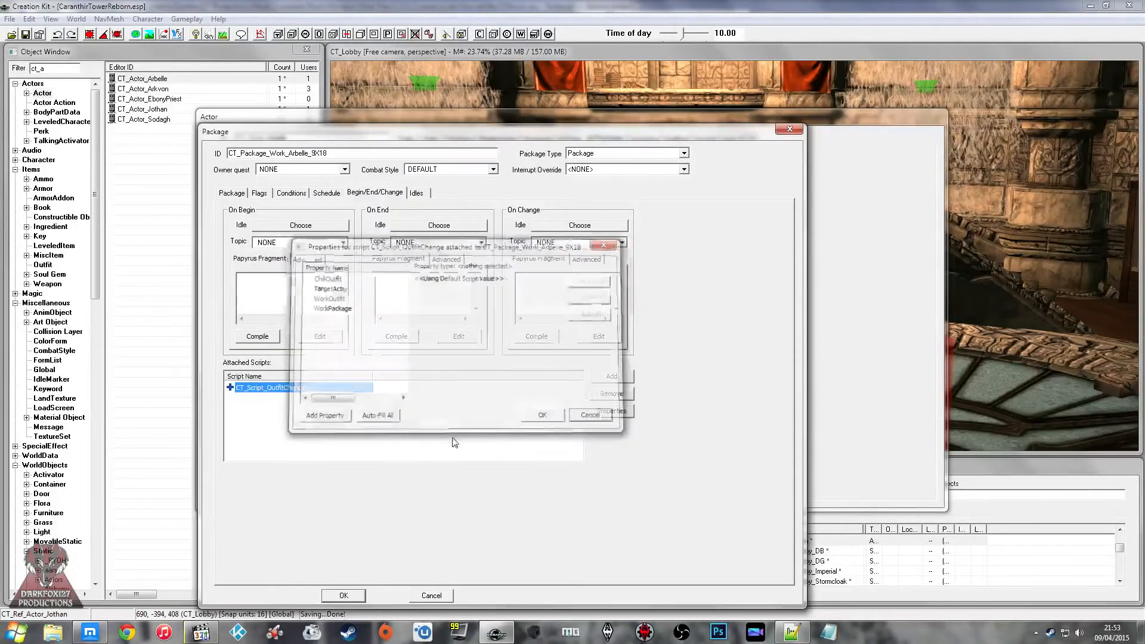
# Step: Switch to Notepad++ and examine how MorSDIActor.psc declares its properties and calls SetOutfit in the OUTFITS section
pyautogui.click(791, 632)
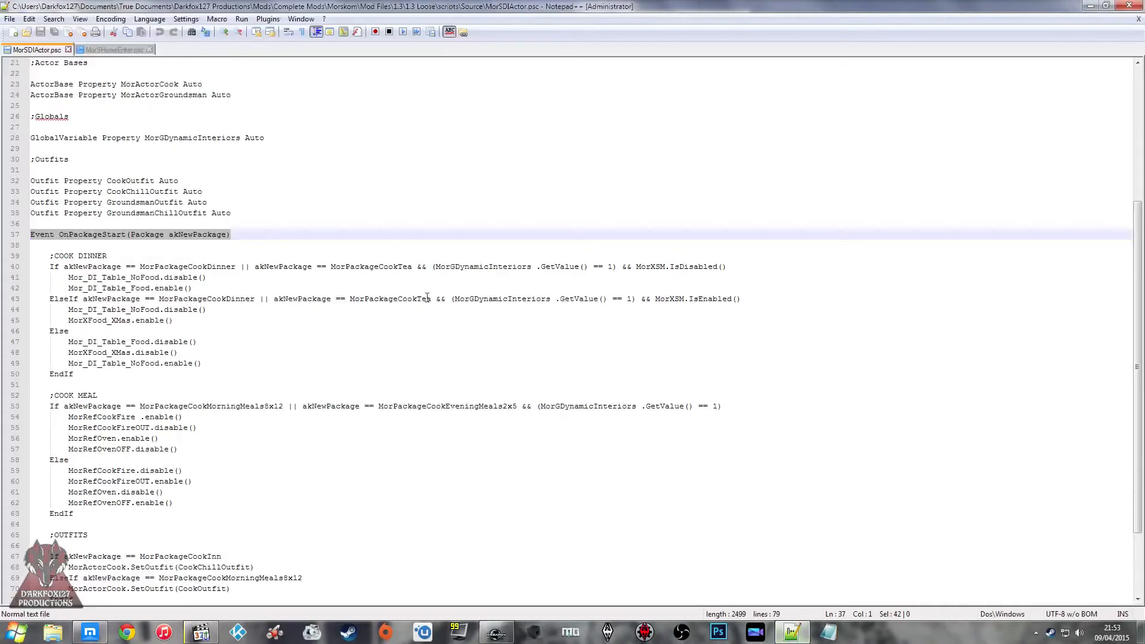
pyautogui.click(298, 160)
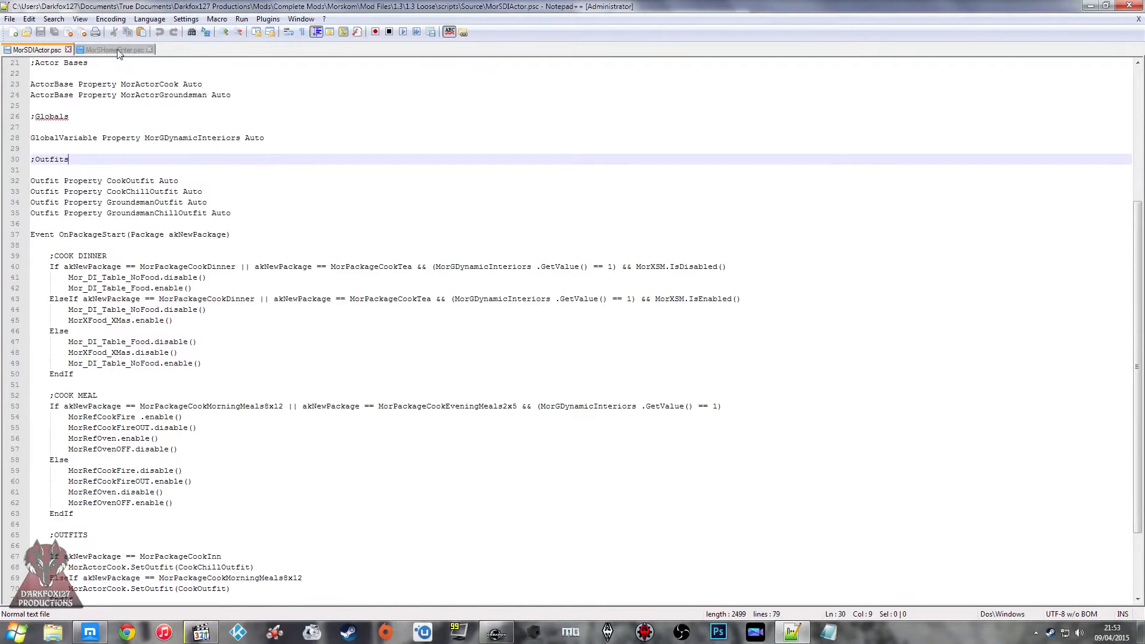
pyautogui.click(170, 202)
pyautogui.scroll(-3, 170, 204)
pyautogui.click(173, 470)
pyautogui.click(141, 491)
pyautogui.click(131, 472)
pyautogui.click(144, 461)
pyautogui.click(135, 472)
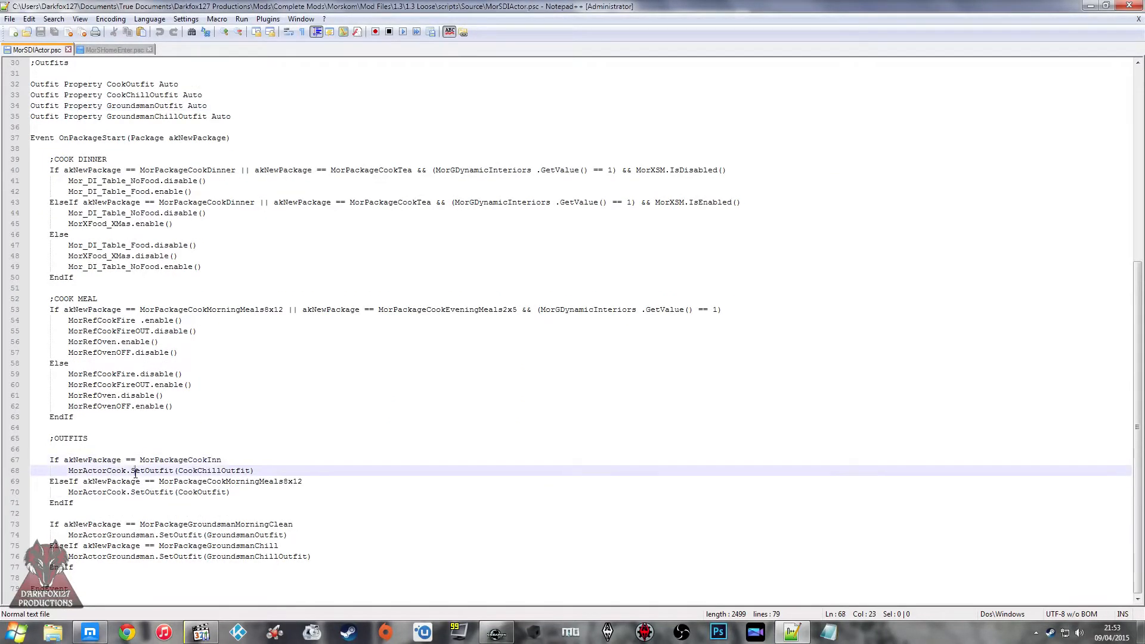
pyautogui.scroll(10, 185, 315)
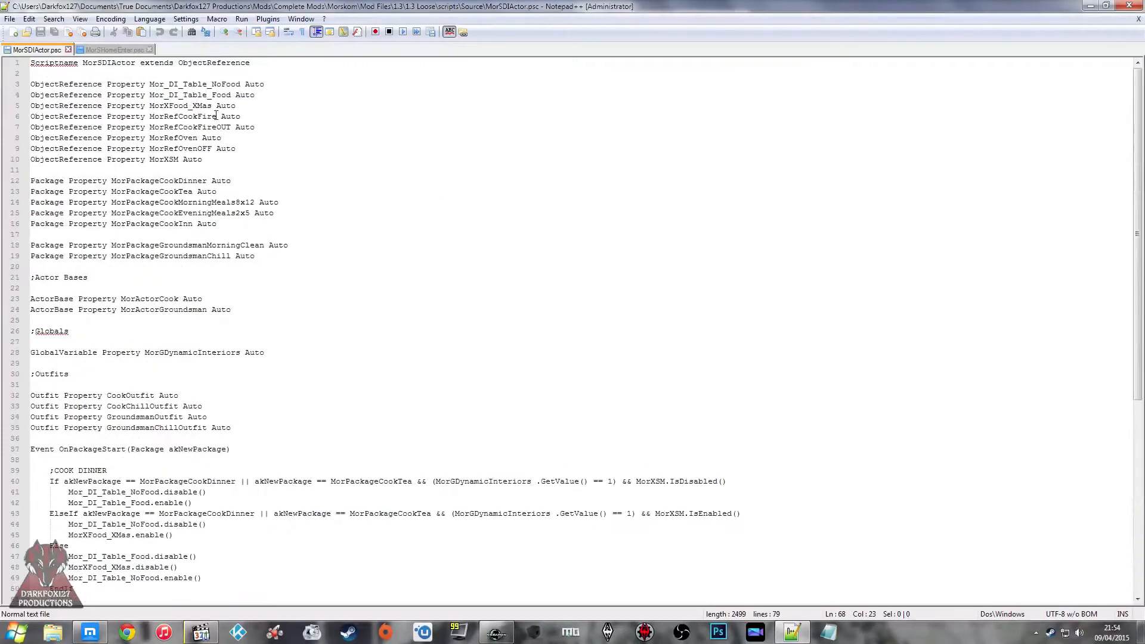
pyautogui.click(136, 95)
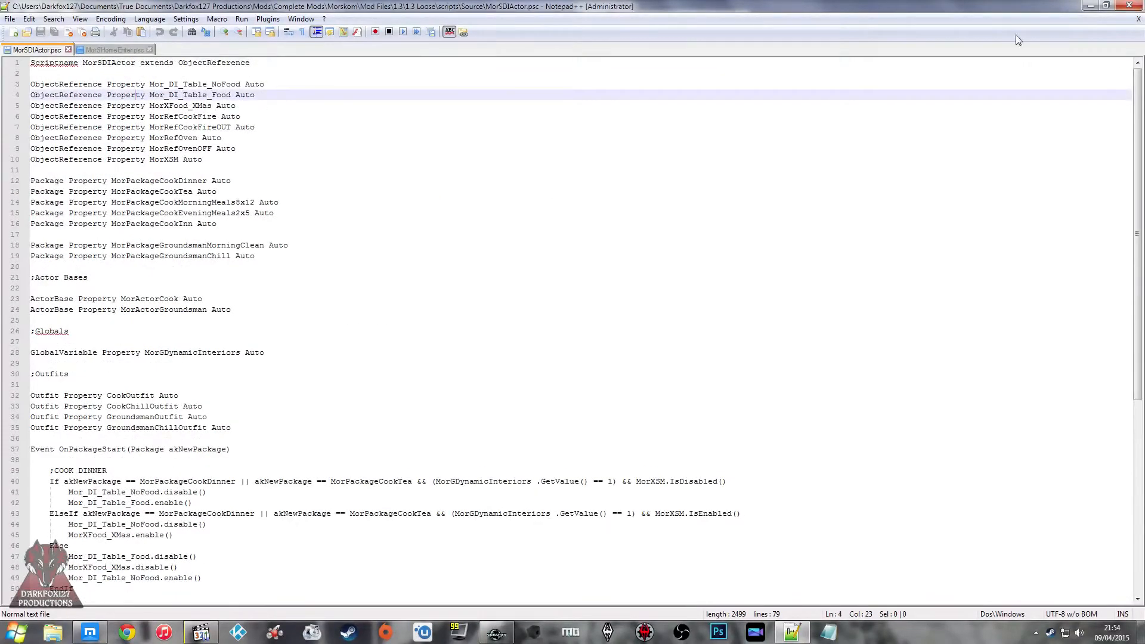
pyautogui.click(1090, 6)
# Step: Remove CT_Script_OutfitChange from Arbelle's work package and accept the package changes
pyautogui.click(295, 388)
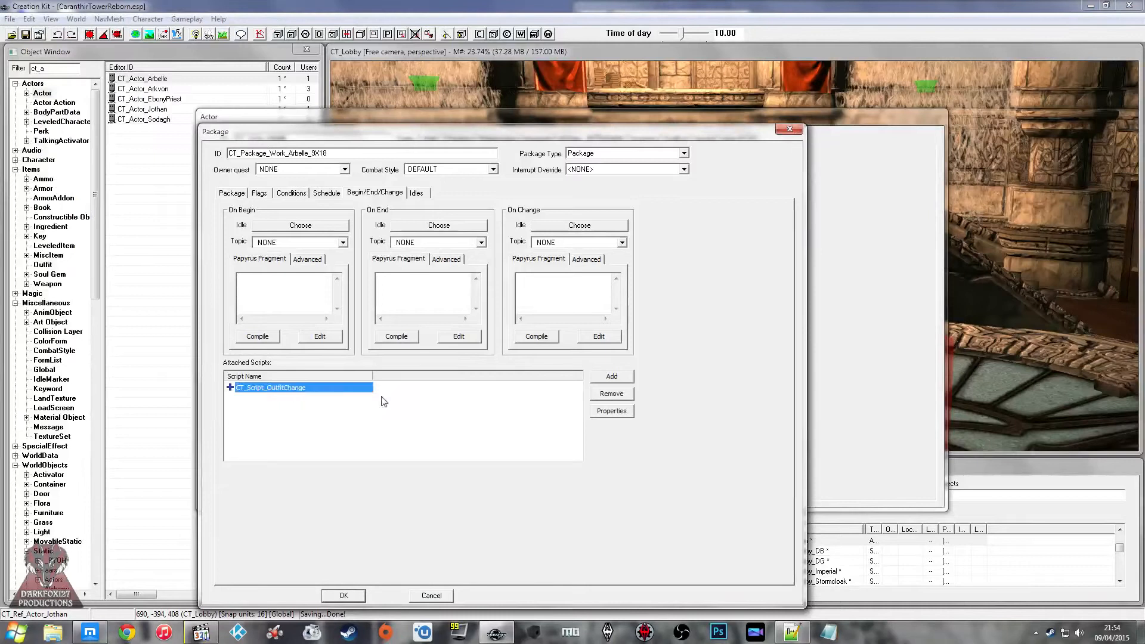
pyautogui.click(596, 394)
pyautogui.click(344, 595)
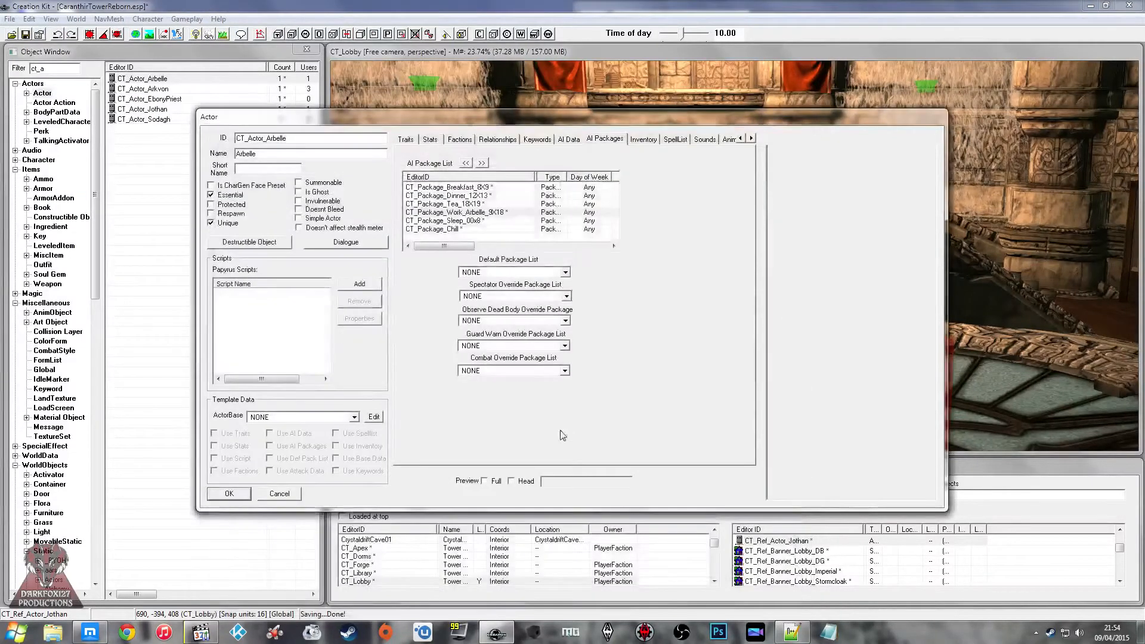
# Step: Attach the existing CT_Script_OutfitChange script to the CT_Actor_Arbelle actor, filtering the script list by "outfit"
pyautogui.click(359, 285)
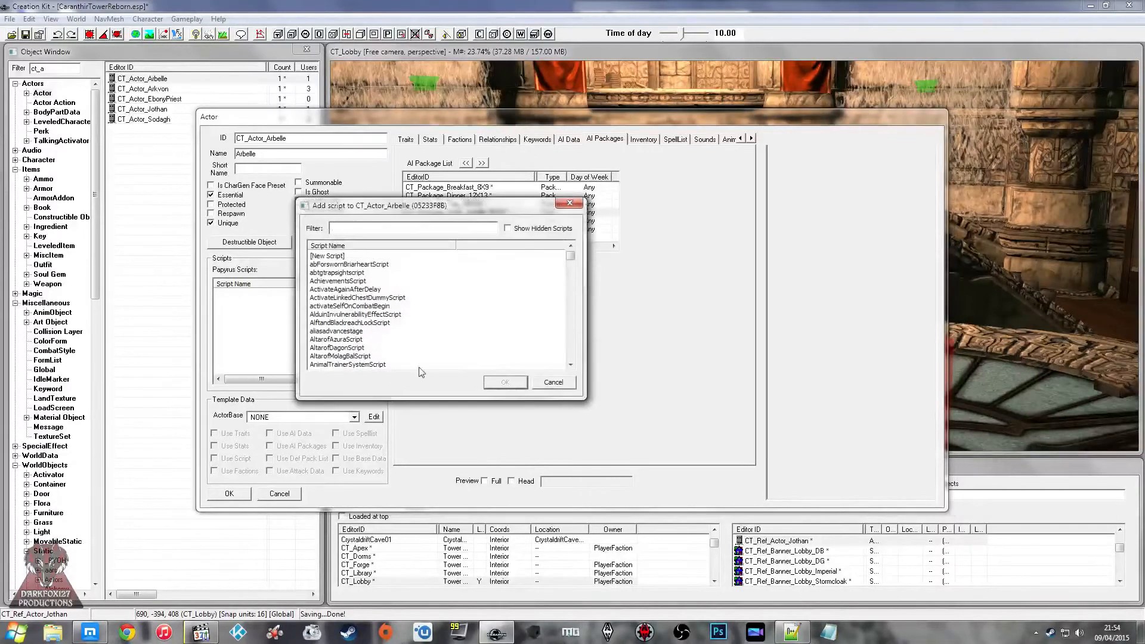
pyautogui.doubleClick(325, 257)
pyautogui.click(444, 373)
pyautogui.write('outfit')
pyautogui.click(341, 274)
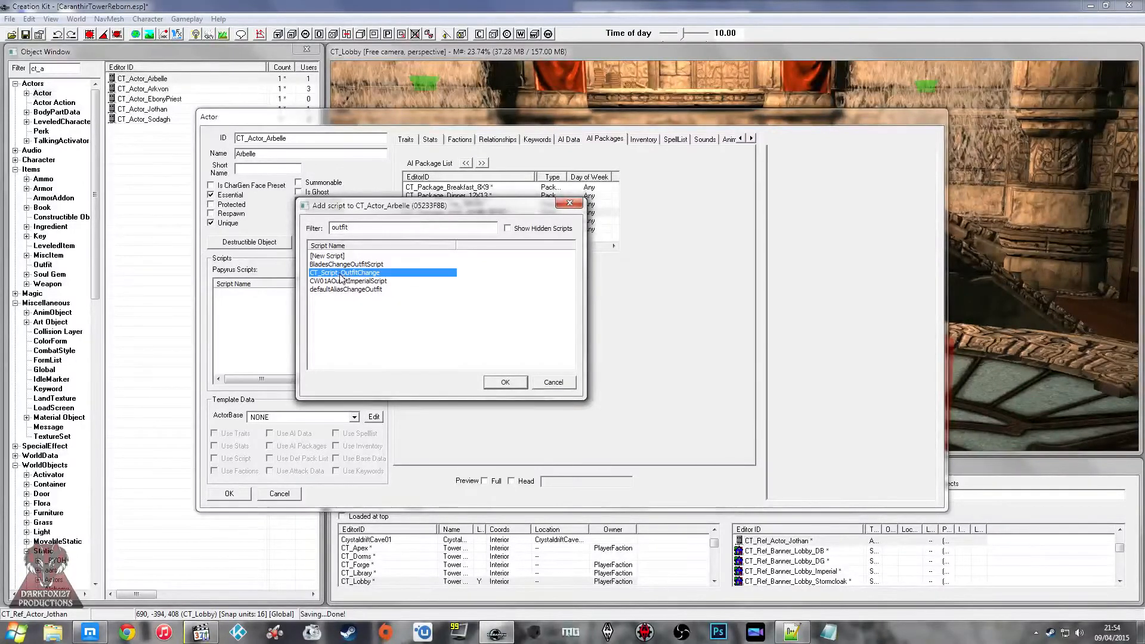
pyautogui.doubleClick(340, 273)
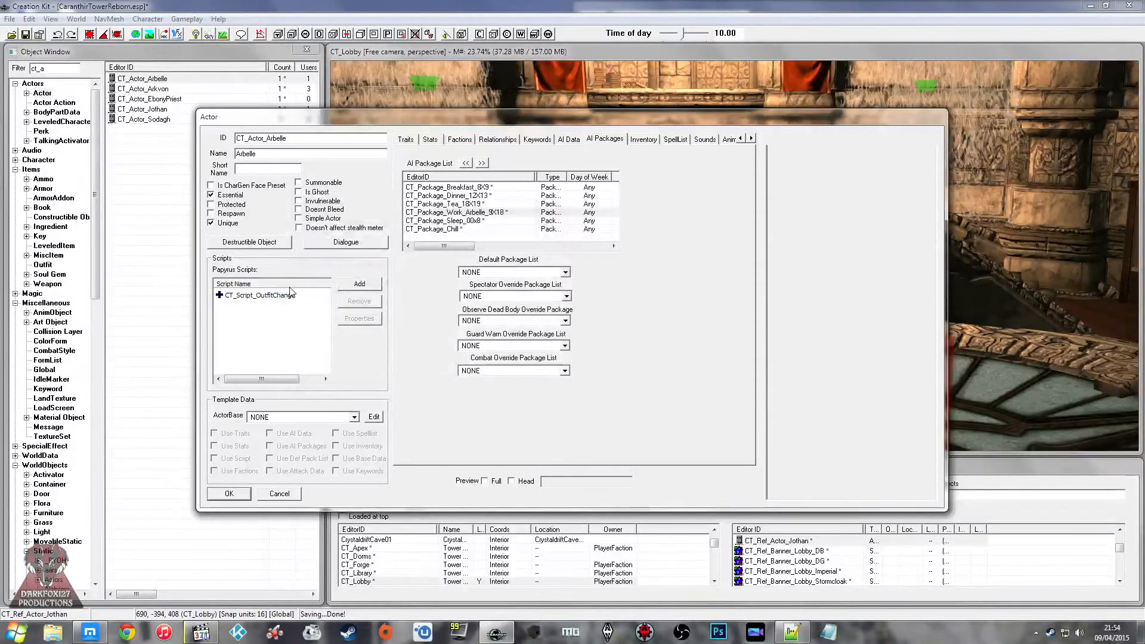
# Step: In the properties of Arbelle's outfit script, set ChillOutfit to CT_Outfit_Alchemist_Chill
pyautogui.doubleClick(288, 292)
pyautogui.doubleClick(349, 278)
pyautogui.write('ct')
pyautogui.scroll(1, 523, 282)
pyautogui.click(523, 282)
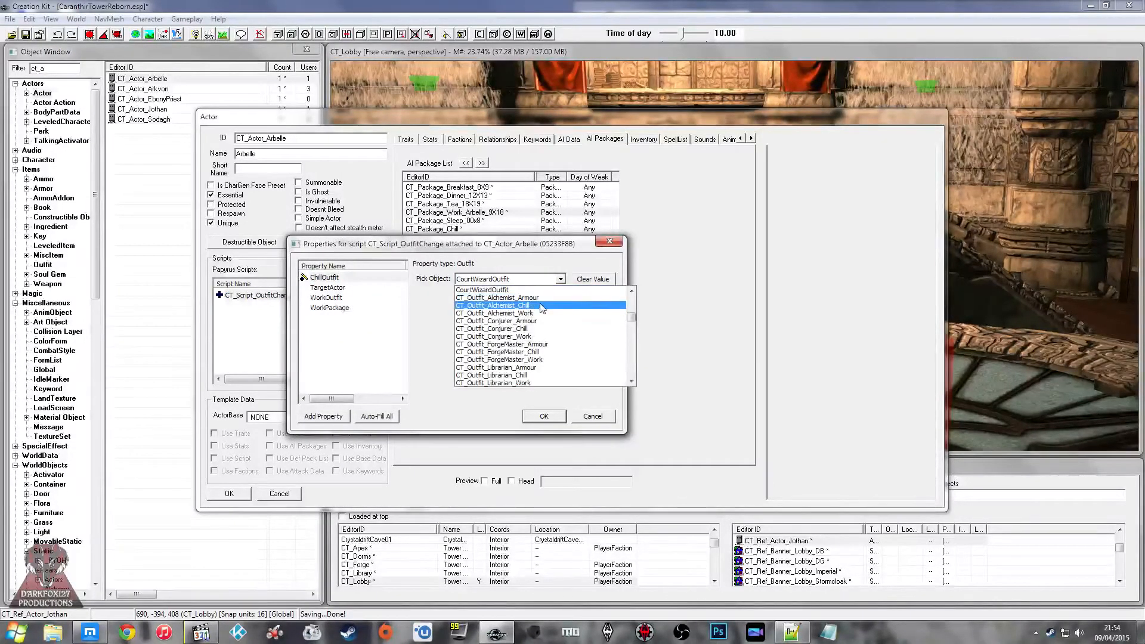
pyautogui.click(524, 321)
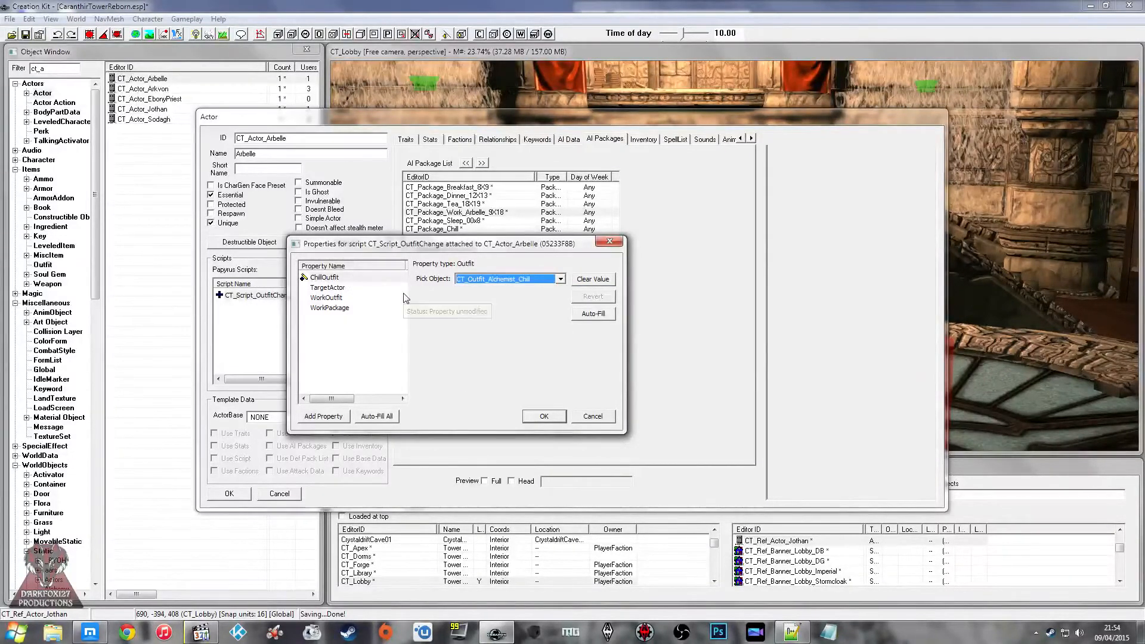
# Step: Assign TargetActor an actor reference from the CT_Apex cell, looking it up by "ct_ref_ac"
pyautogui.click(345, 288)
pyautogui.click(582, 279)
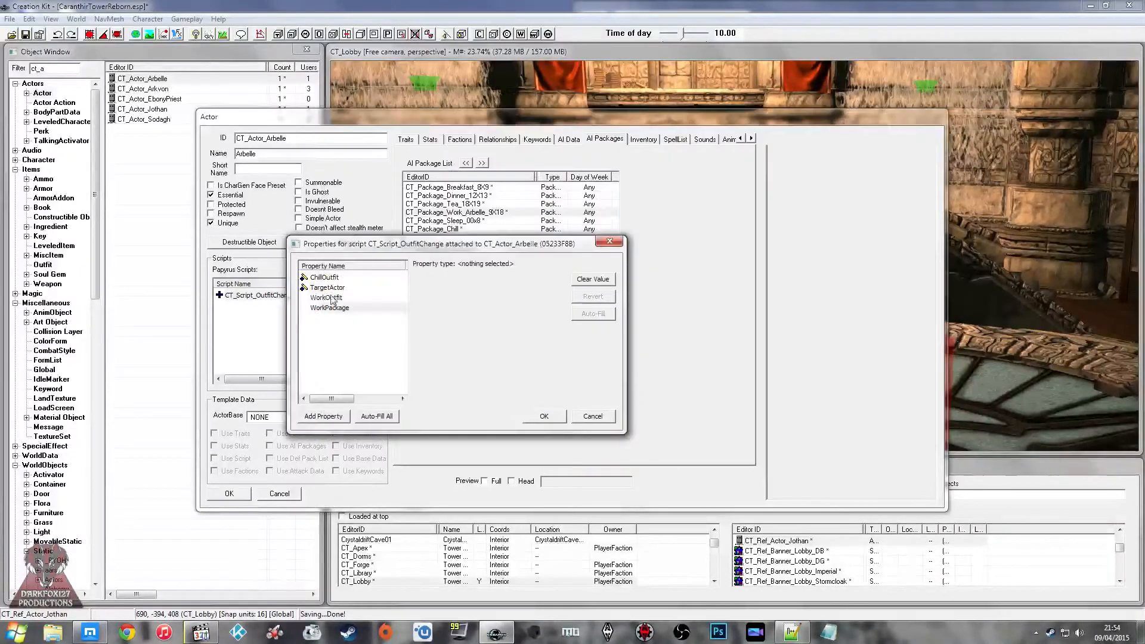
pyautogui.click(327, 287)
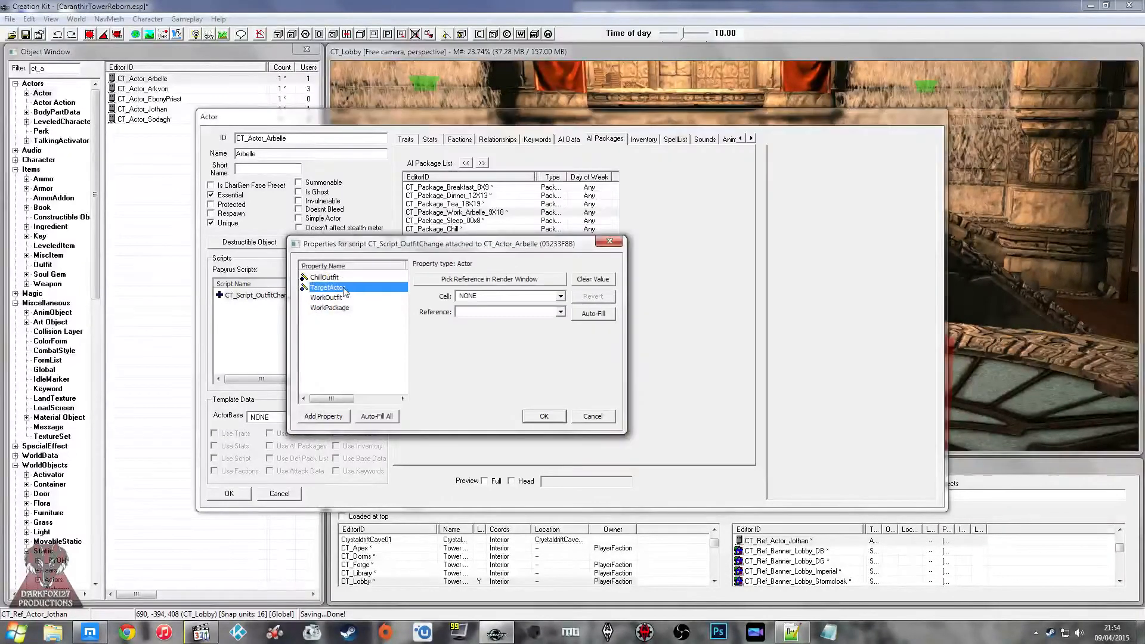
pyautogui.click(560, 296)
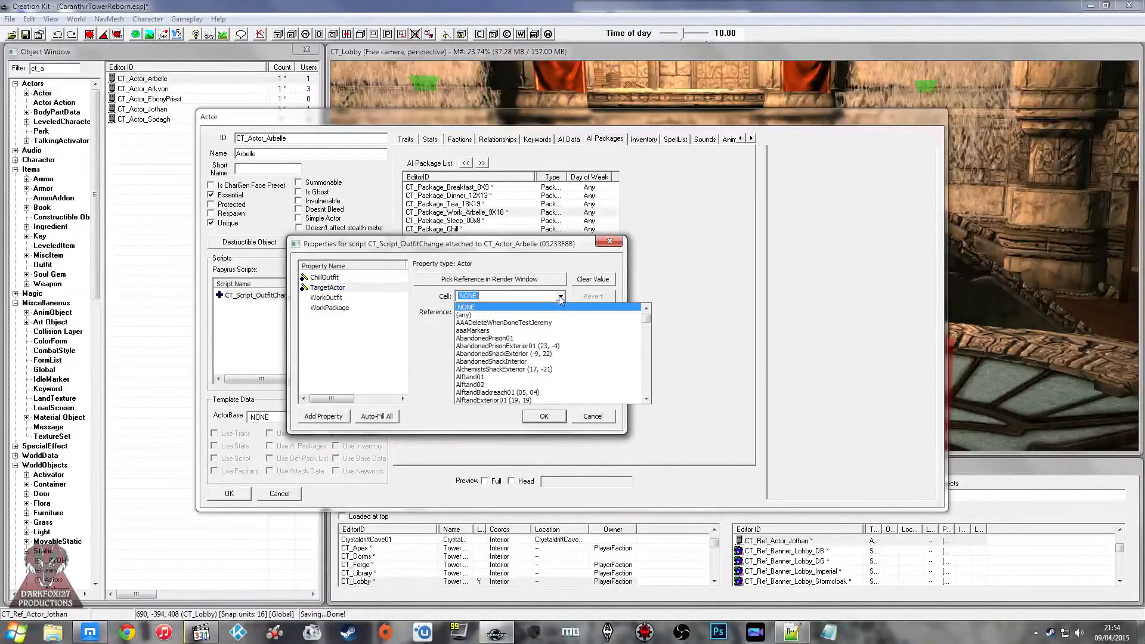
pyautogui.write('ct')
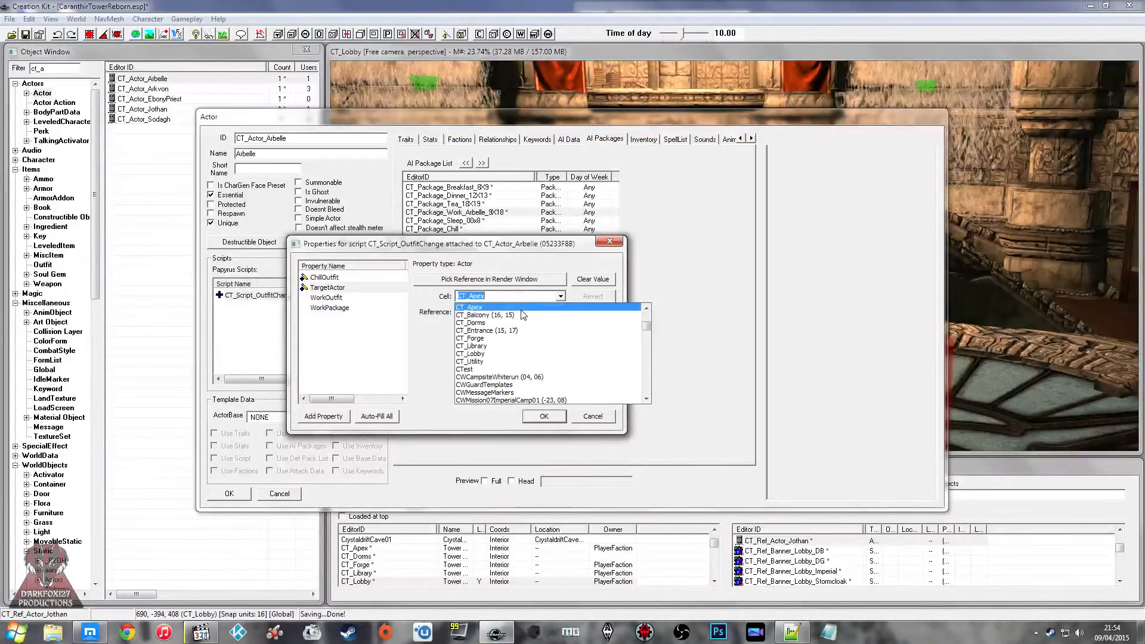
pyautogui.click(507, 308)
pyautogui.write('ct_ref_ac')
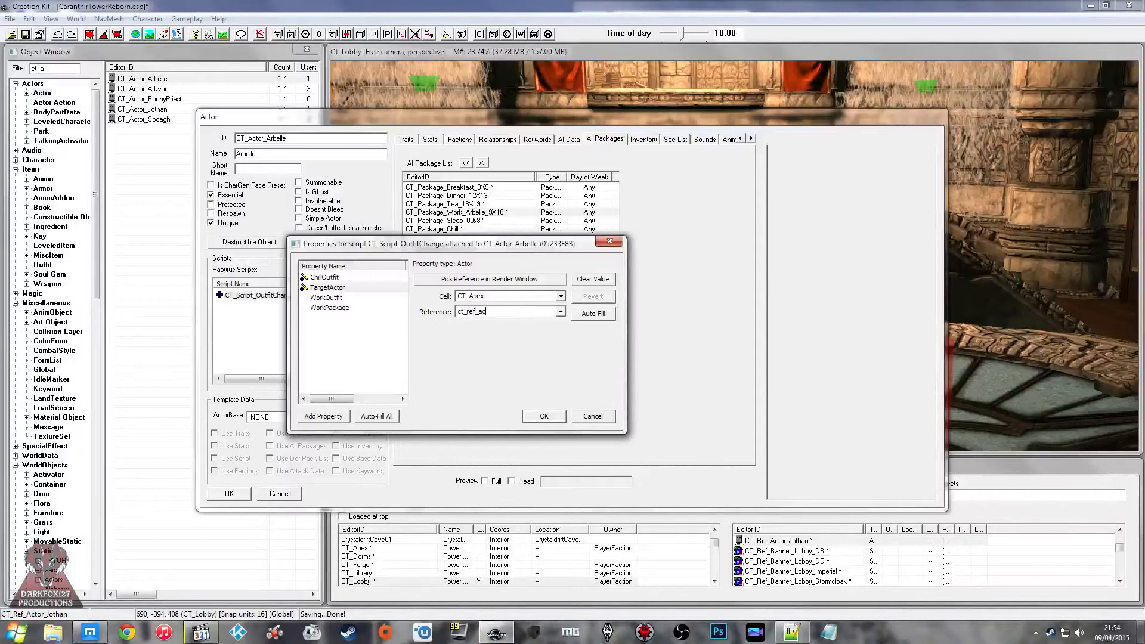
pyautogui.press('Down')
# Step: Set the WorkOutfit property of Arbelle's outfit script to CT_Outfit_Alchemist_Work
pyautogui.click(336, 297)
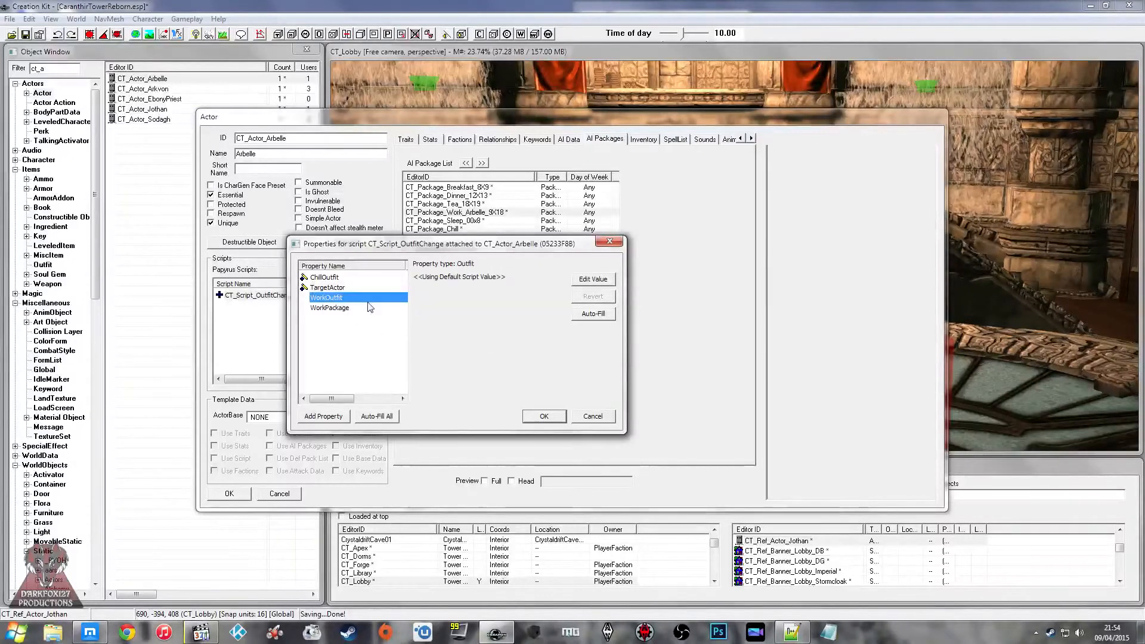
pyautogui.write('ct_')
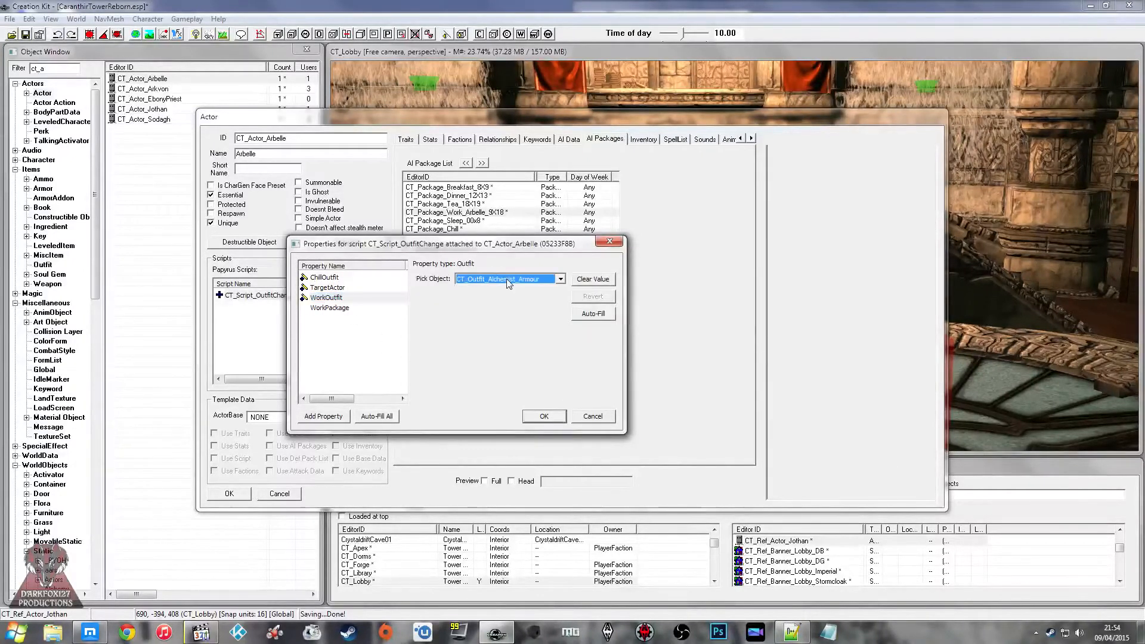
pyautogui.click(507, 283)
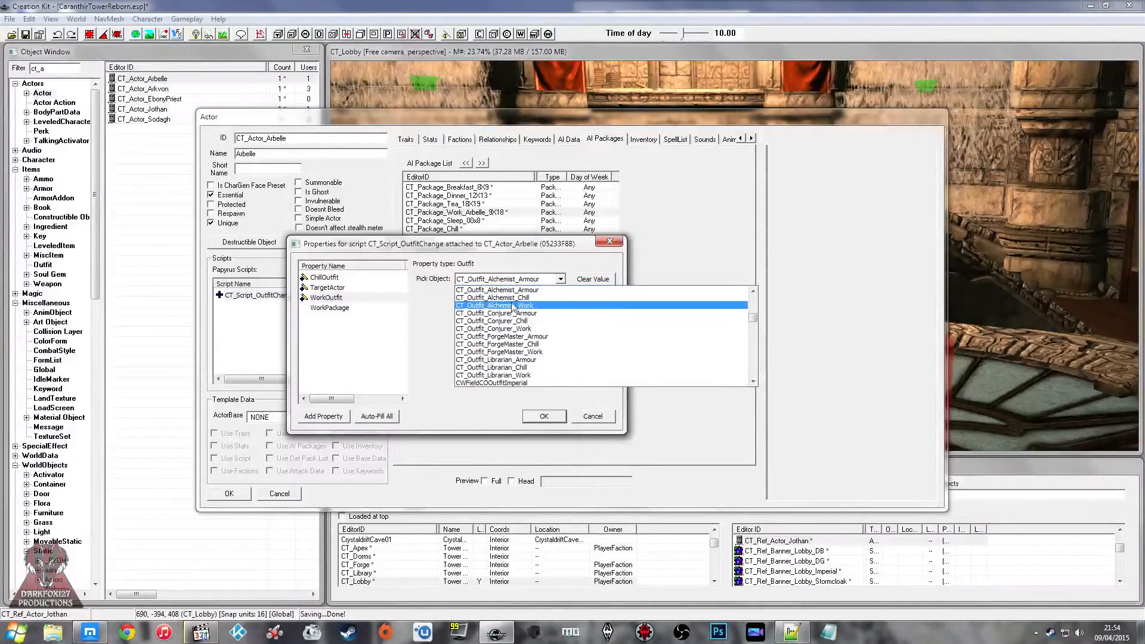
pyautogui.click(513, 305)
# Step: Set the WorkPackage property to CT_Package_Work_Arbelle_9X18, then accept the script properties and Arbelle's actor changes
pyautogui.click(346, 309)
pyautogui.click(346, 309)
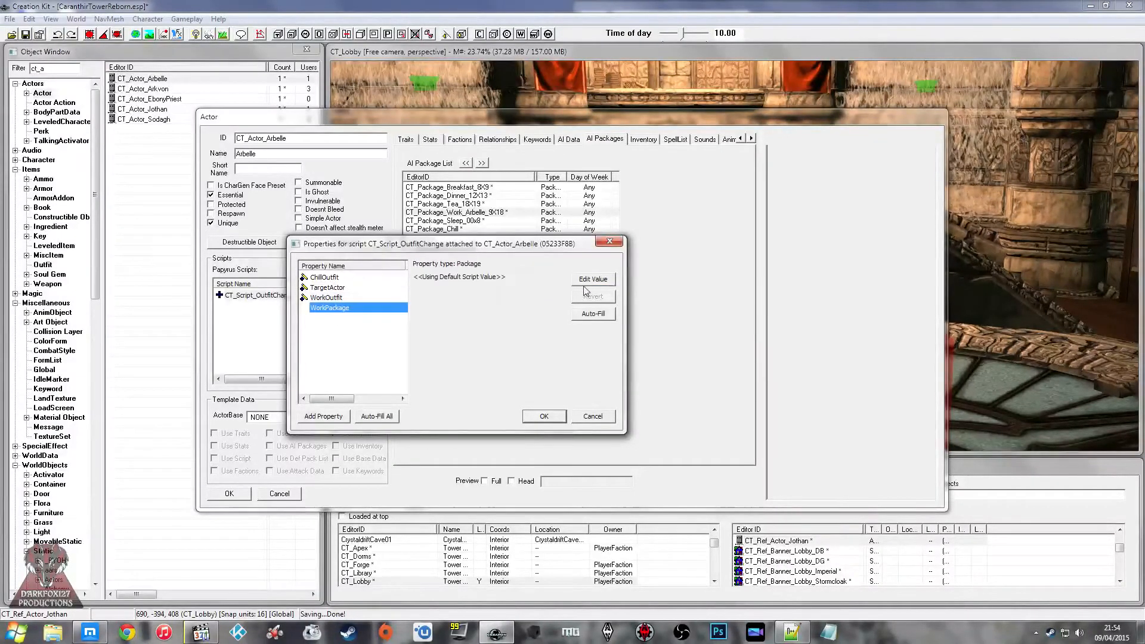
pyautogui.write('ct_')
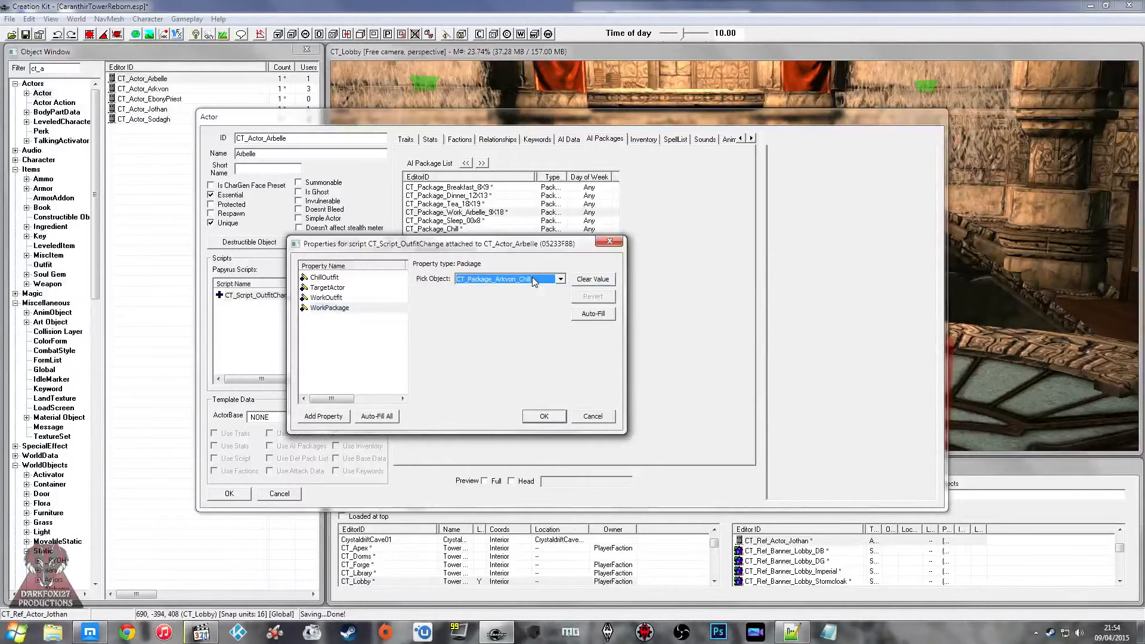
pyautogui.click(543, 280)
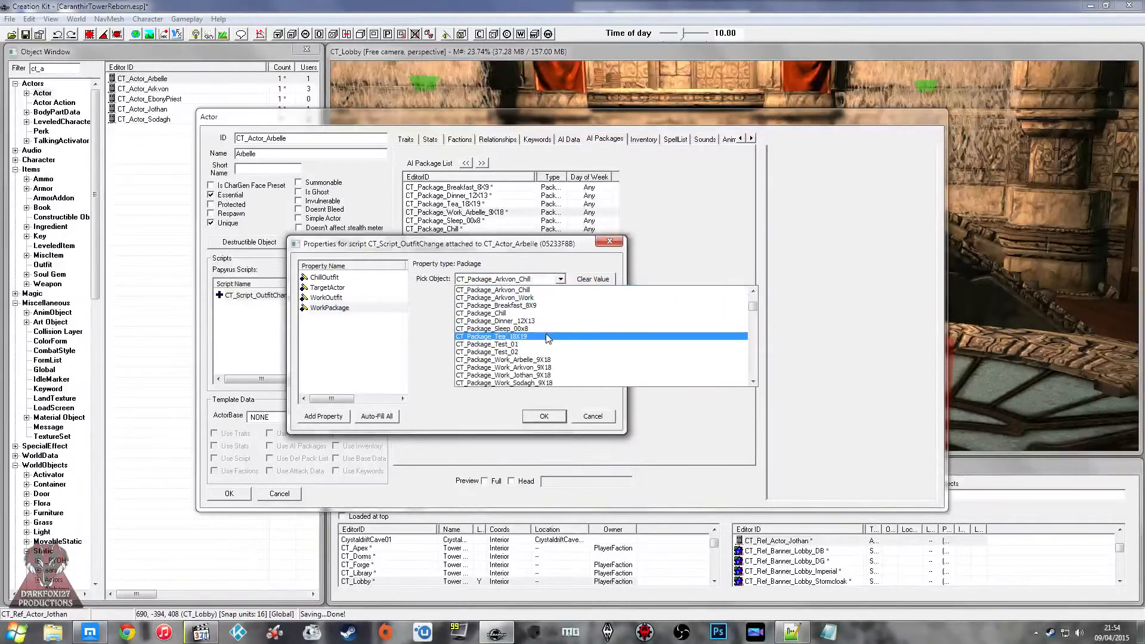
pyautogui.scroll(2, 560, 299)
pyautogui.scroll(-3, 559, 298)
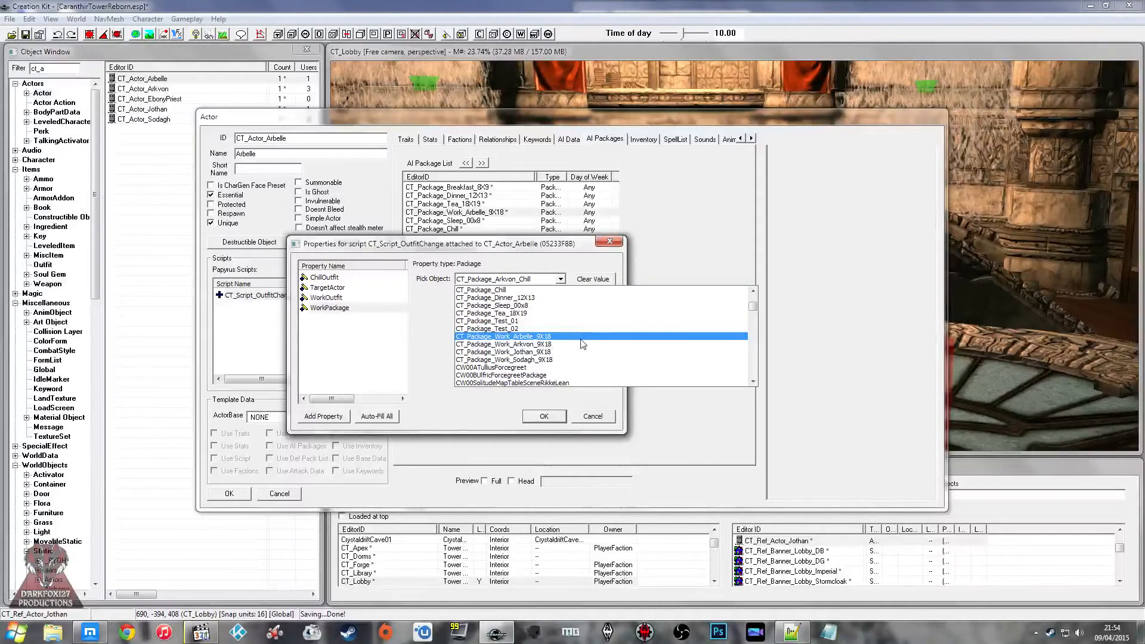
pyautogui.click(581, 337)
pyautogui.click(351, 298)
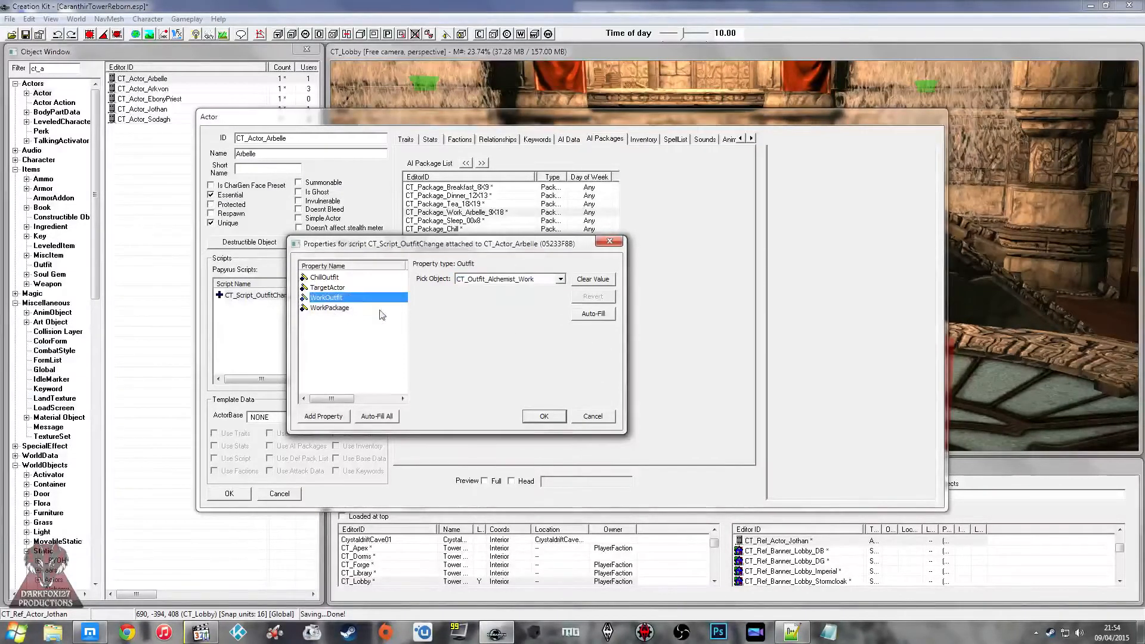
pyautogui.click(544, 417)
pyautogui.click(229, 493)
# Step: Open the CT_Actor_Arkvon actor and attach CT_Script_OutfitChange, filtering the script list by "outfit"
pyautogui.doubleClick(175, 90)
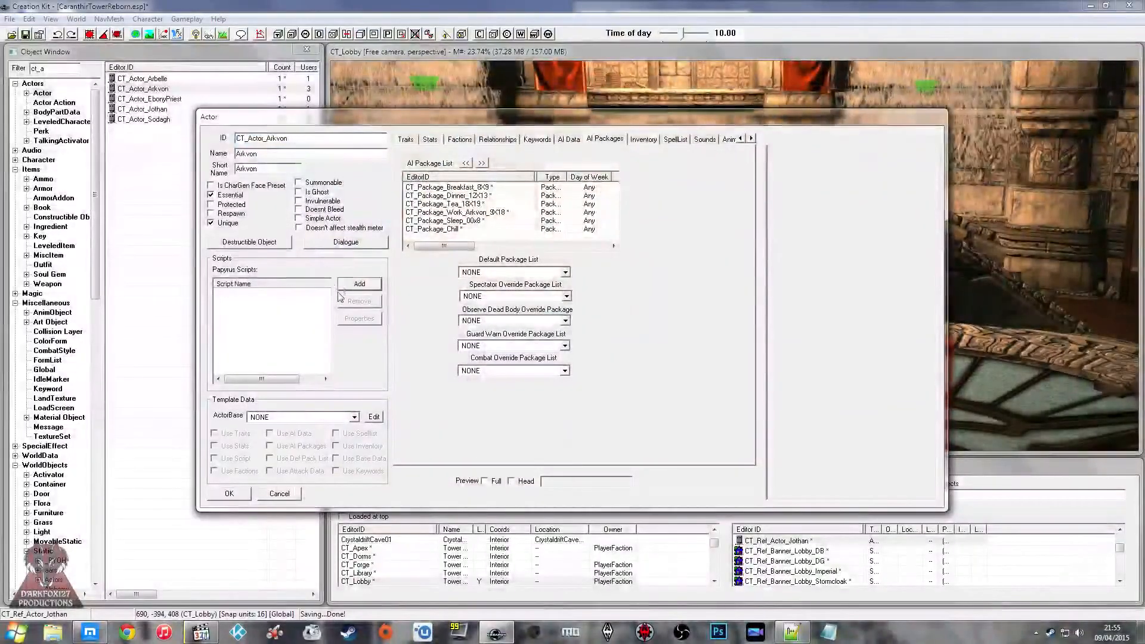
pyautogui.click(353, 284)
pyautogui.click(365, 230)
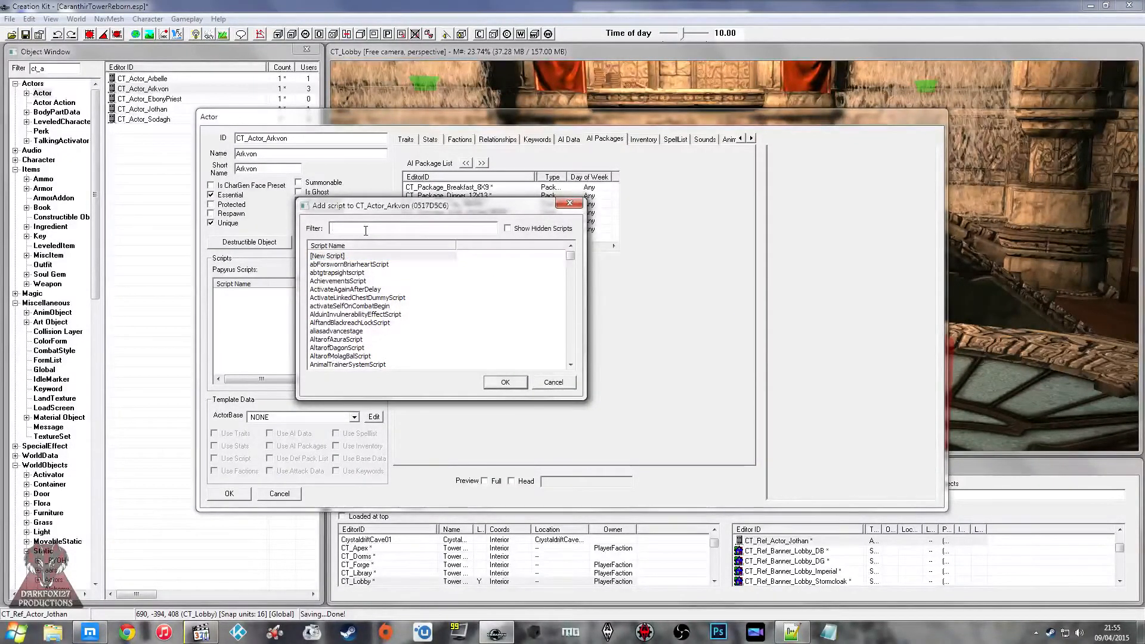
pyautogui.write('outfit')
pyautogui.doubleClick(382, 273)
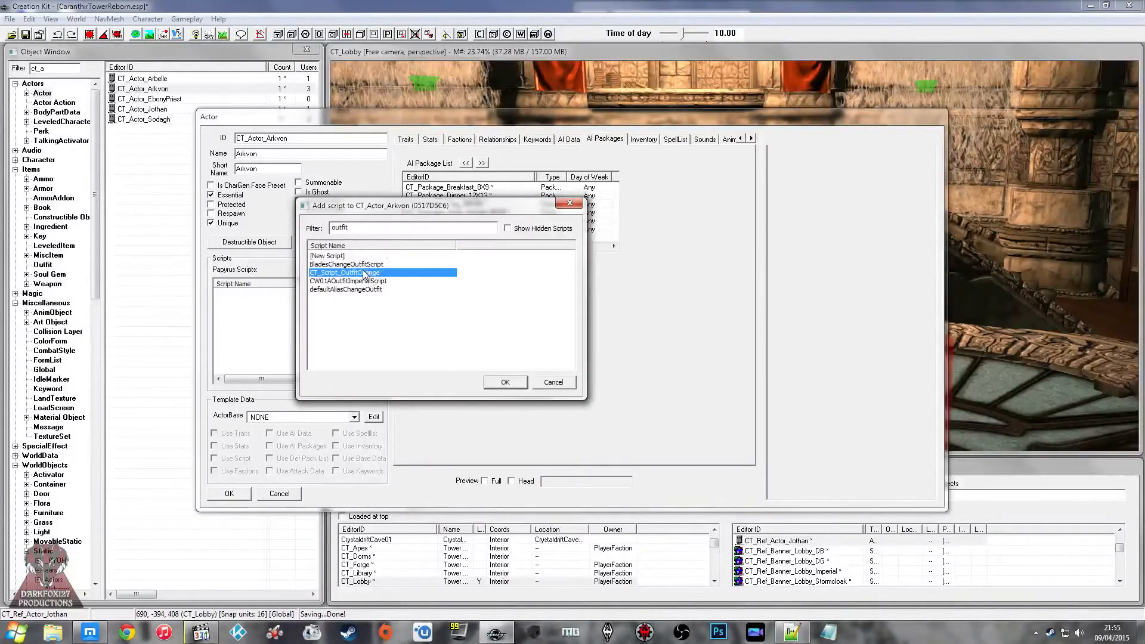
# Step: In the properties of Arkvon's outfit script, set ChillOutfit to CT_Outfit_Librarian_Chill
pyautogui.doubleClick(274, 295)
pyautogui.click(327, 297)
pyautogui.click(325, 277)
pyautogui.click(582, 279)
pyautogui.click(544, 278)
pyautogui.click(545, 279)
pyautogui.write('ct')
pyautogui.click(545, 277)
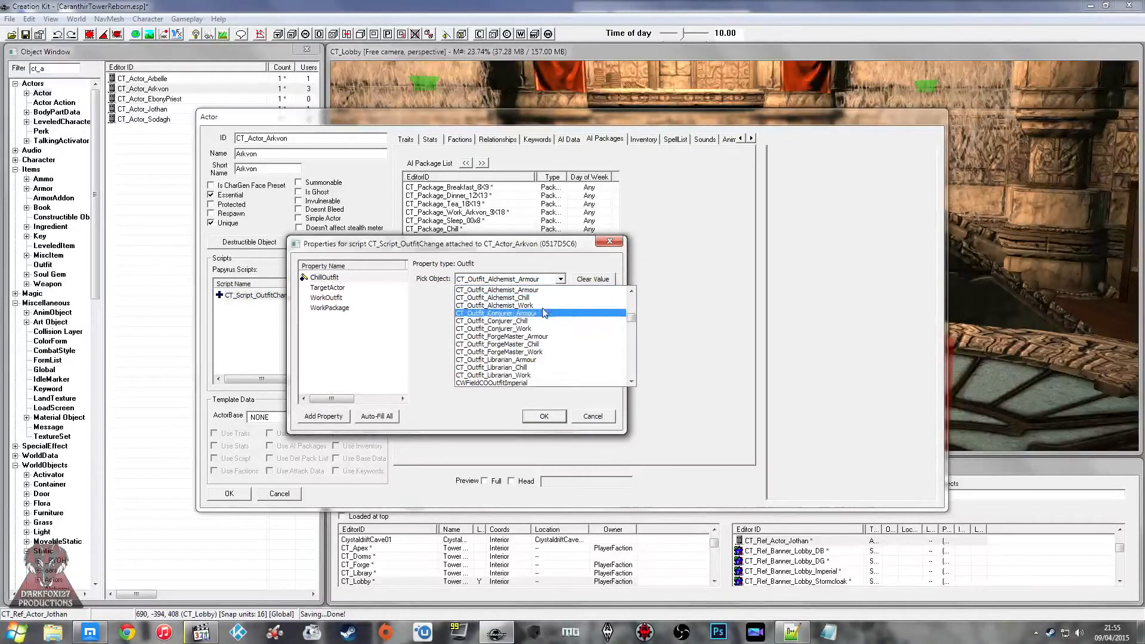
pyautogui.click(547, 375)
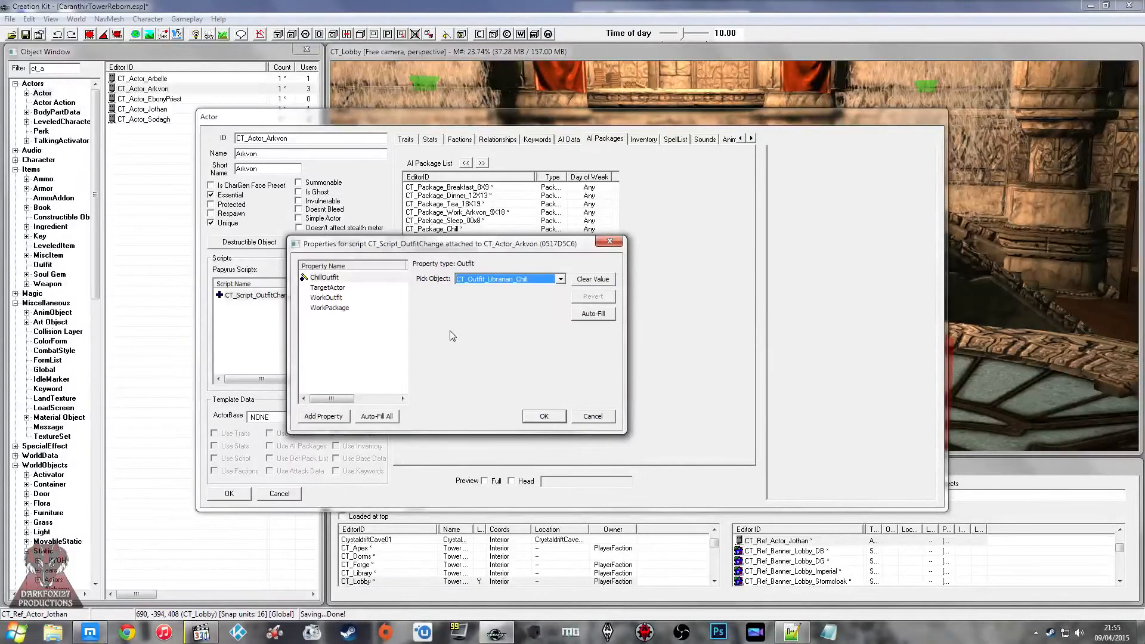
# Step: Set the WorkOutfit property of Arkvon's outfit script, picking from the CT_Outfit entries
pyautogui.click(327, 296)
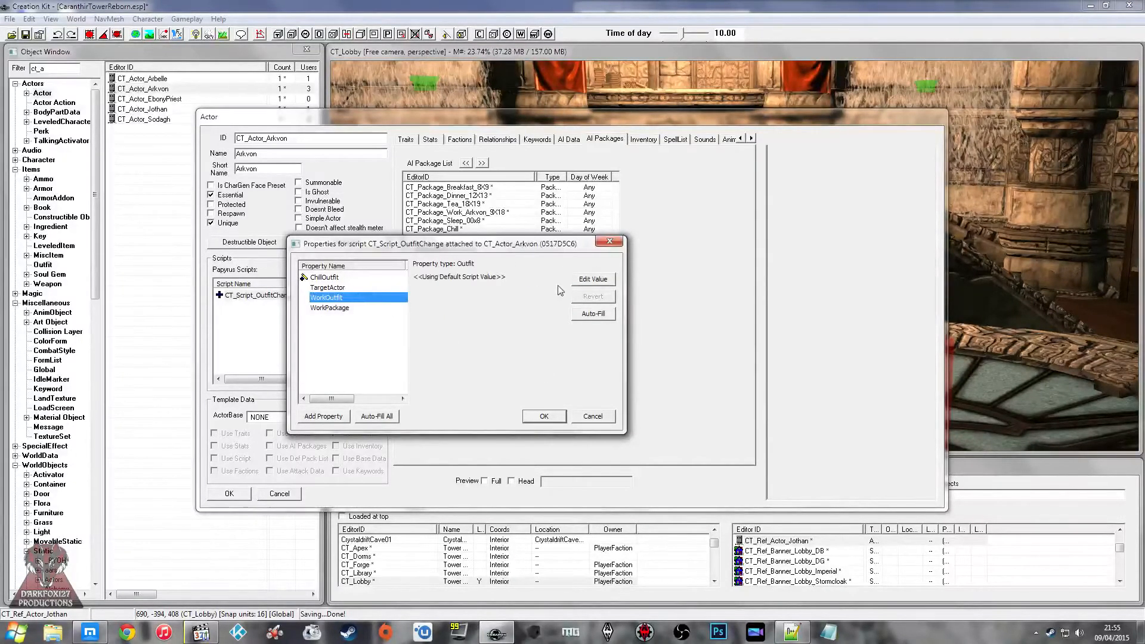
pyautogui.click(579, 281)
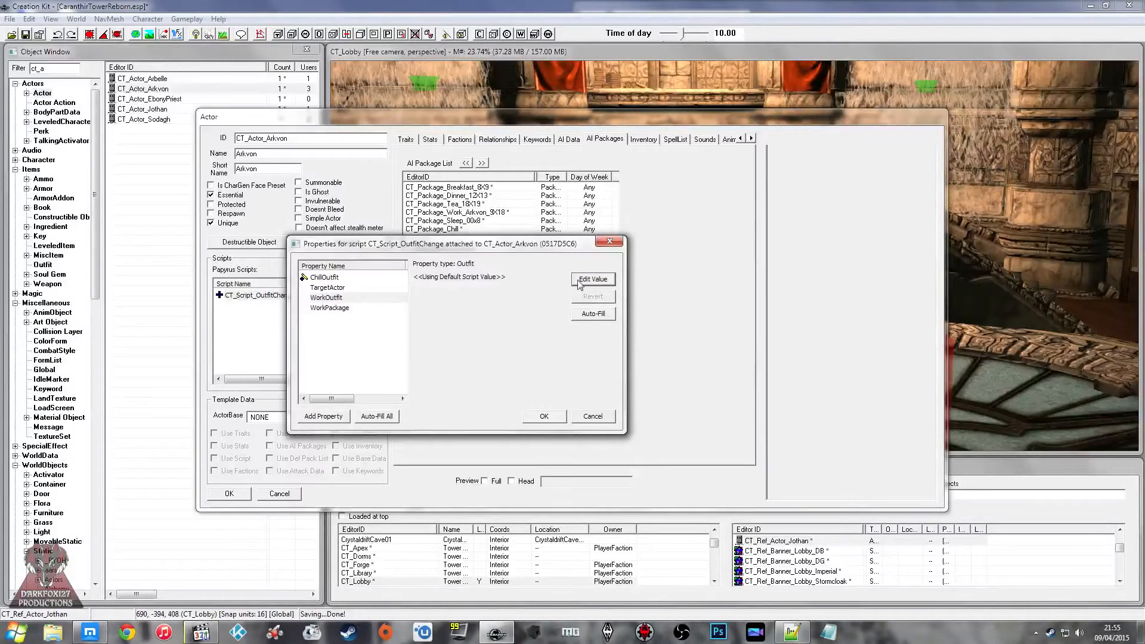
pyautogui.click(532, 281)
pyautogui.write('ct')
pyautogui.click(532, 281)
pyautogui.click(529, 281)
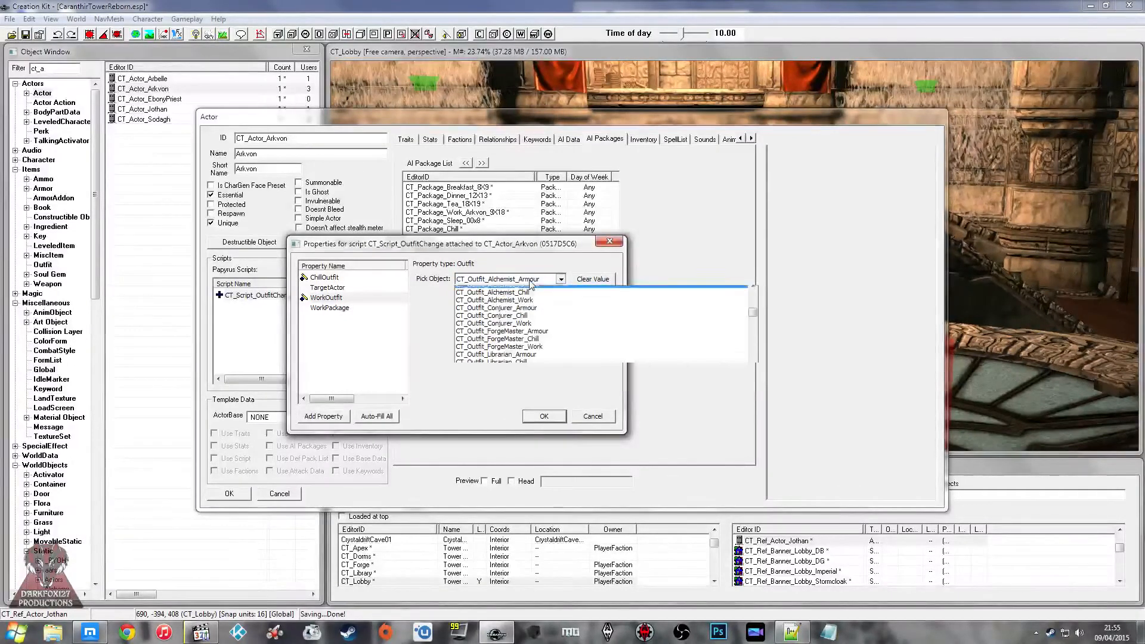
pyautogui.click(350, 350)
# Step: Set the TargetActor property to Arkvon's actor reference in the CT_Library cell, finding it by "ct_ref_act"
pyautogui.click(331, 287)
pyautogui.click(505, 296)
pyautogui.write('ct')
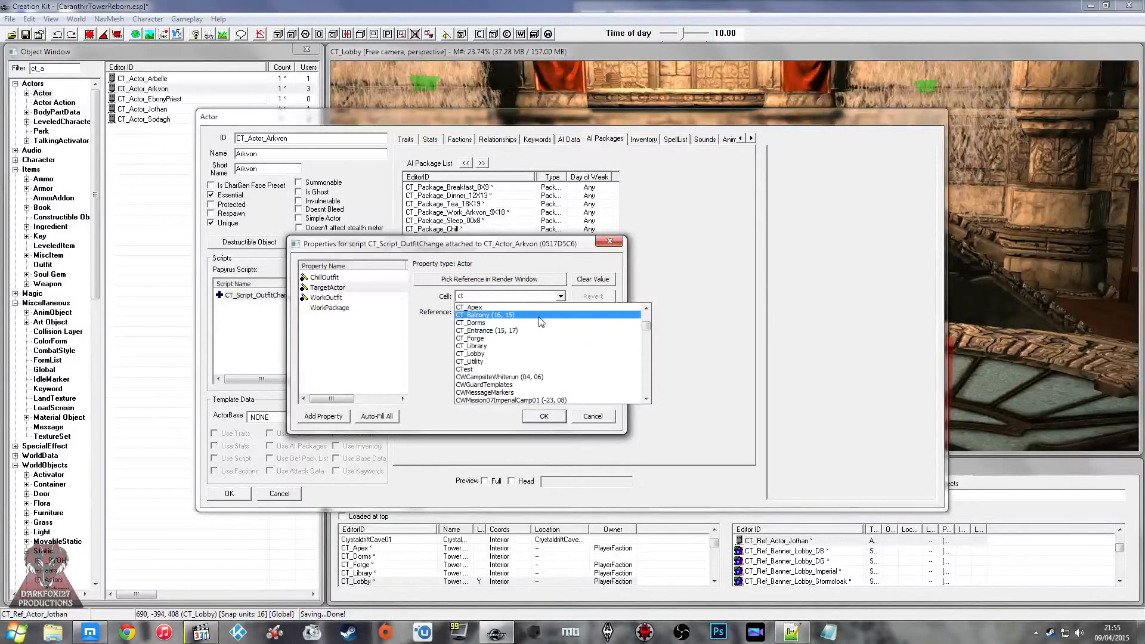
pyautogui.click(529, 346)
pyautogui.click(518, 313)
pyautogui.write('ct_ref_ac')
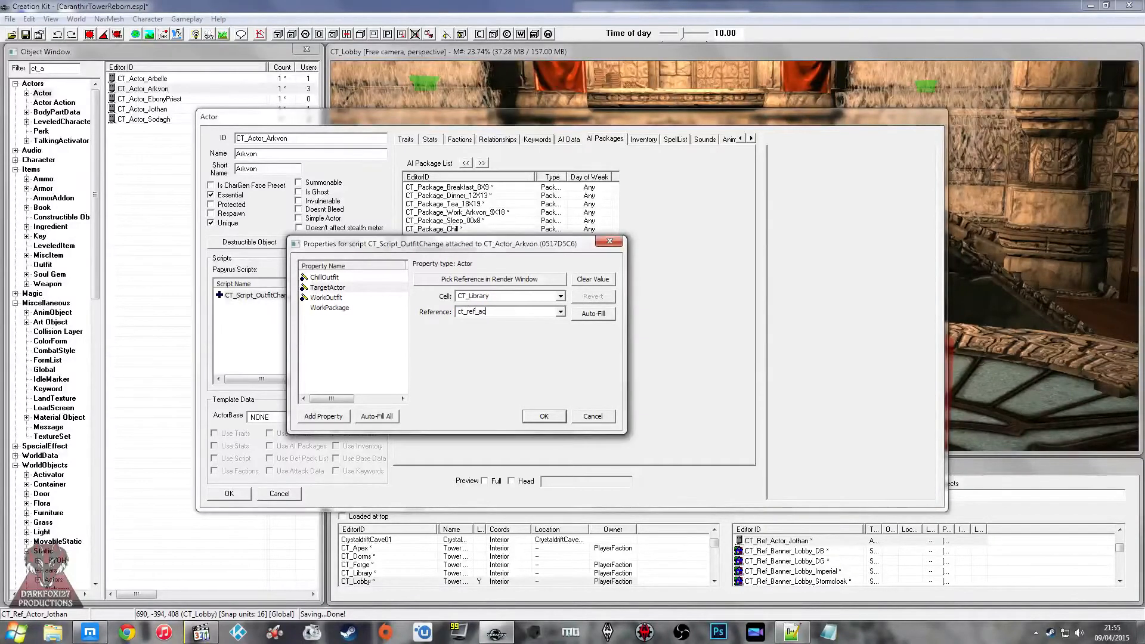
pyautogui.write('t')
# Step: Set the WorkPackage property to CT_Package_Work_Arkvon_9X18, then accept the script properties of Arkvon
pyautogui.click(330, 307)
pyautogui.click(593, 279)
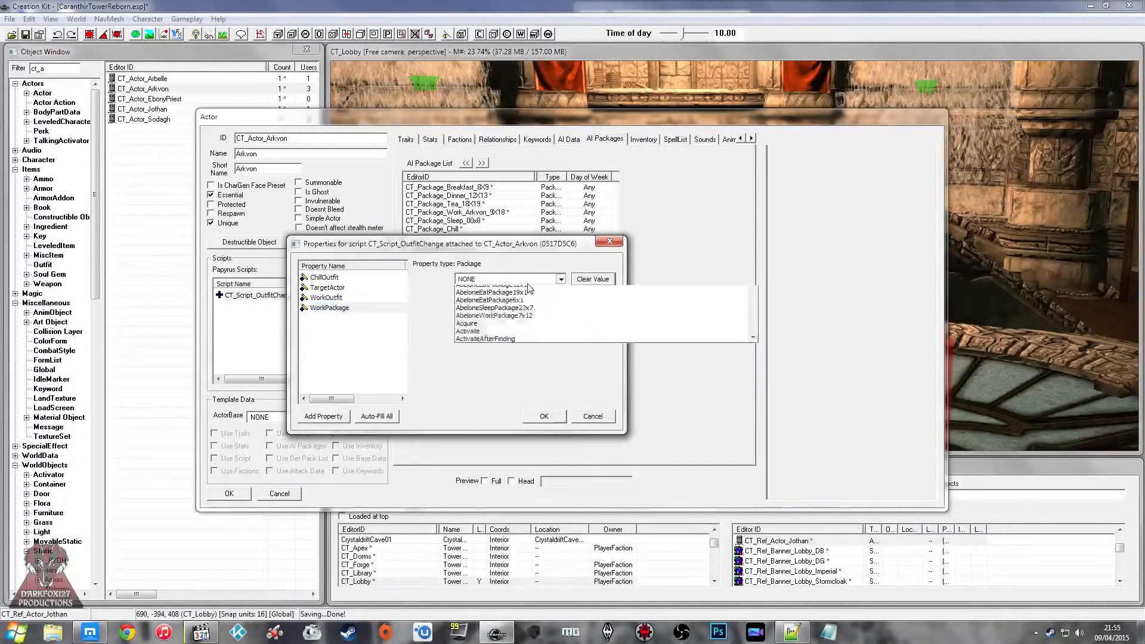
pyautogui.click(561, 280)
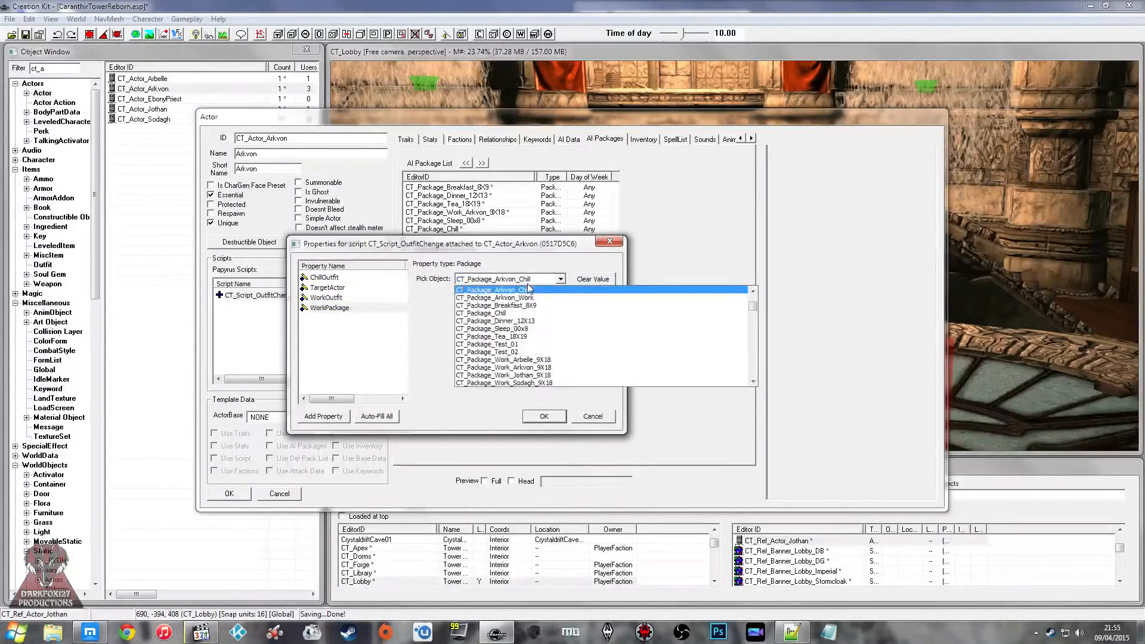
pyautogui.click(568, 375)
pyautogui.click(394, 357)
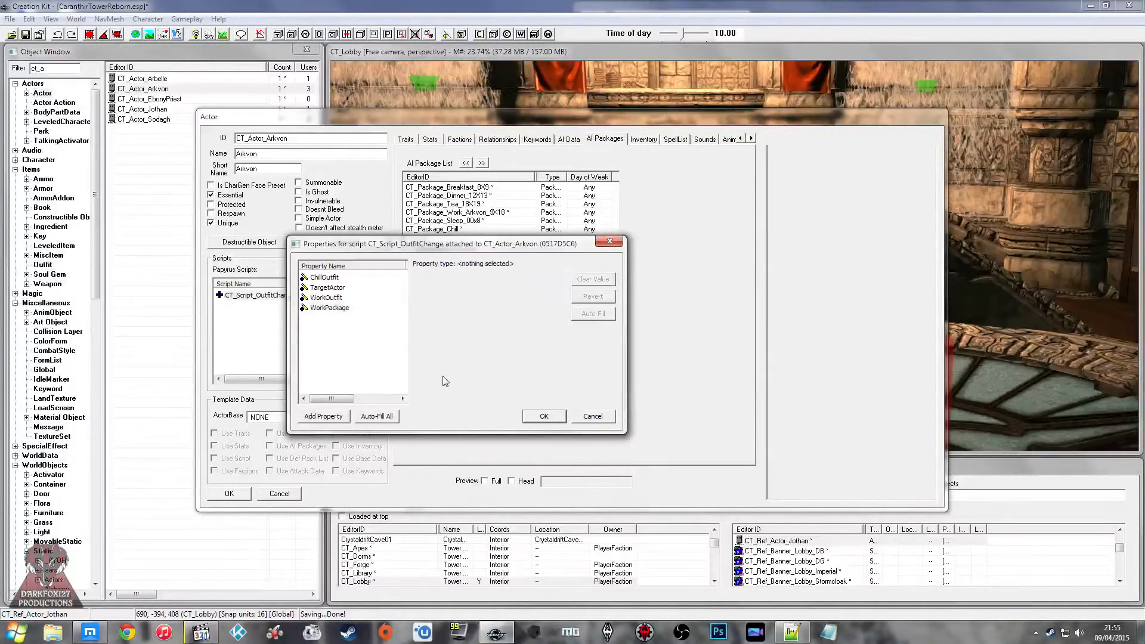
pyautogui.click(554, 417)
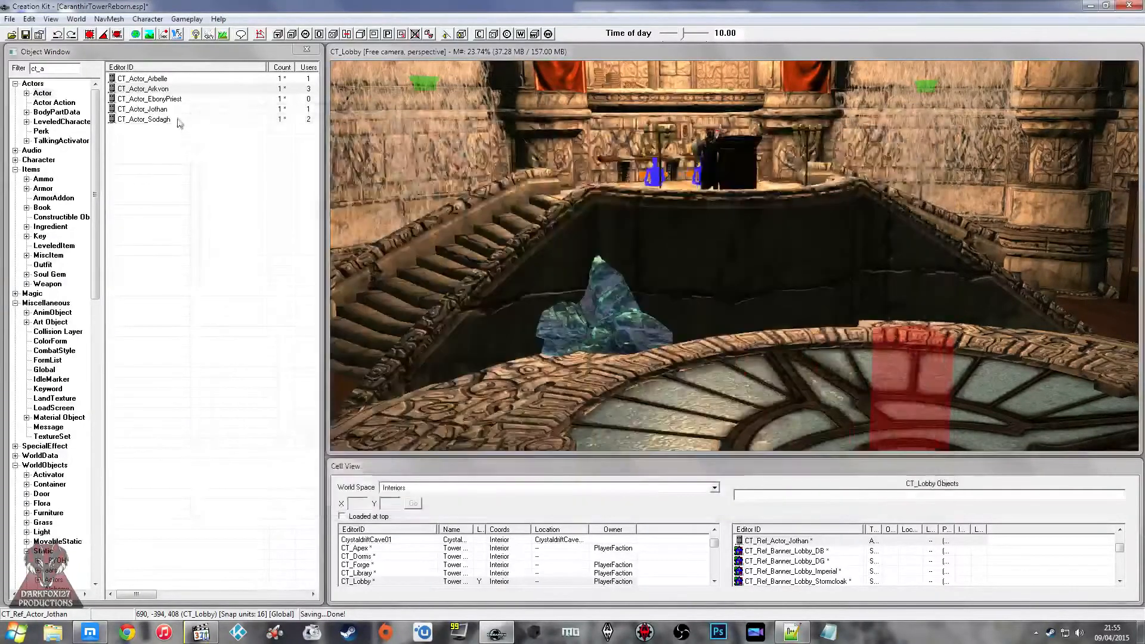
# Step: Open the CT_Actor_Jothan actor for editing
pyautogui.doubleClick(178, 111)
# Step: Check the Twitch stream chat in the browser and return to Jothan's actor window in the Creation Kit
pyautogui.click(91, 632)
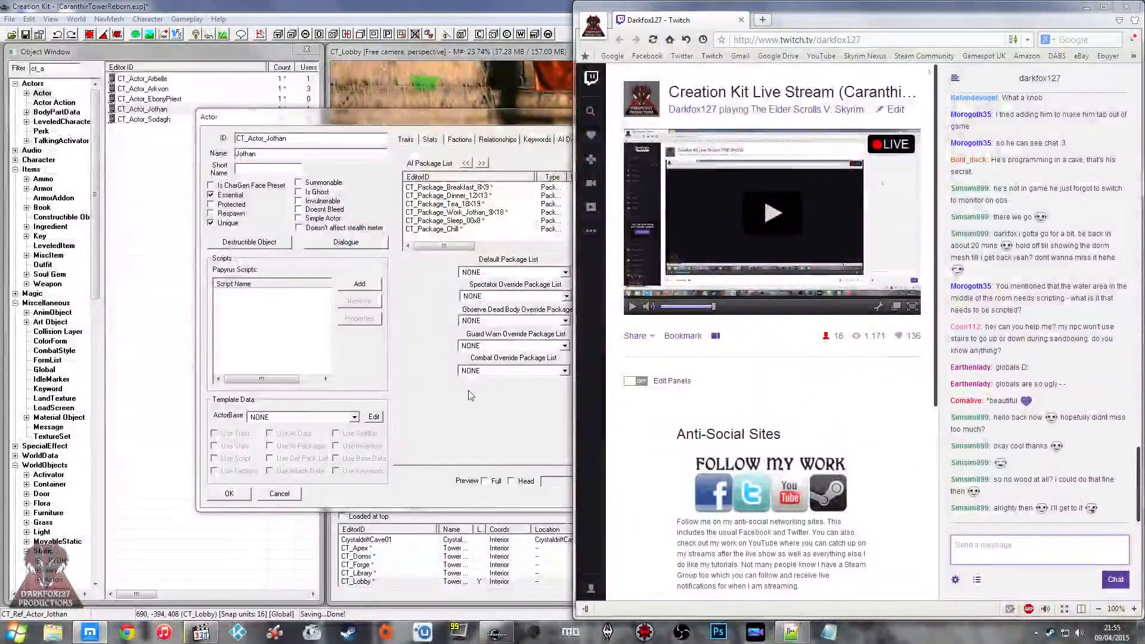
pyautogui.click(455, 397)
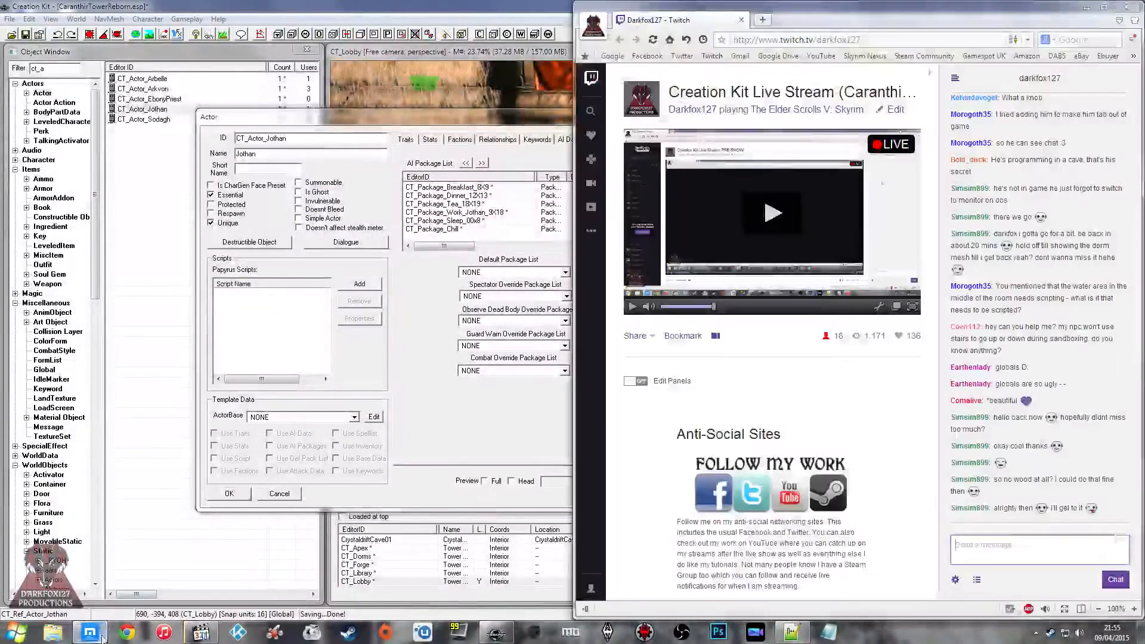
pyautogui.click(90, 632)
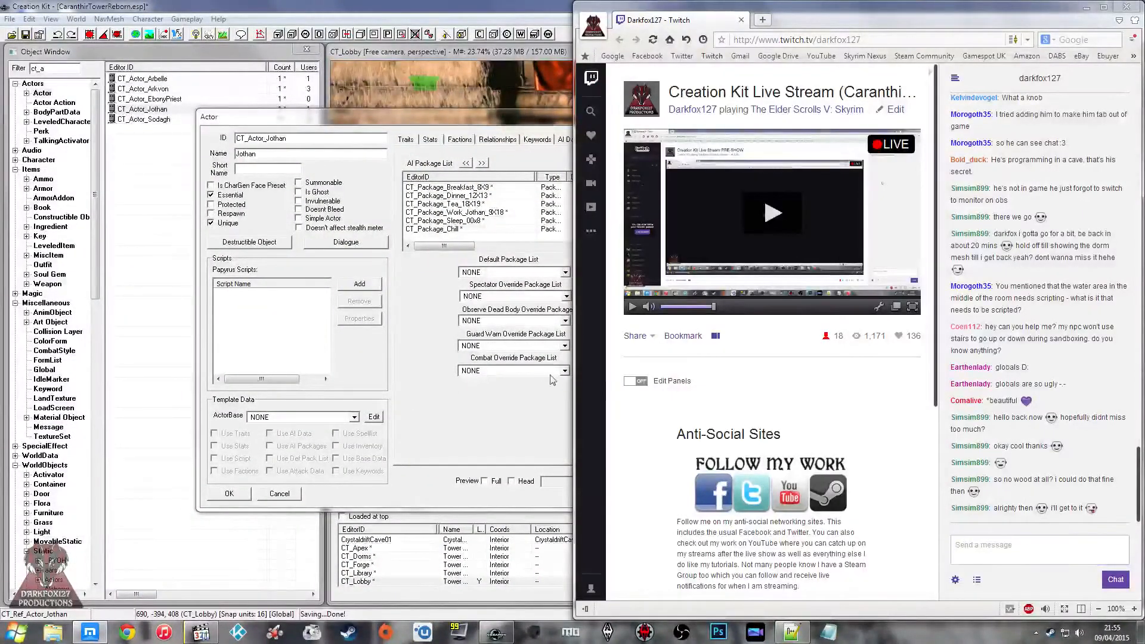
pyautogui.click(463, 335)
pyautogui.click(456, 229)
pyautogui.click(454, 235)
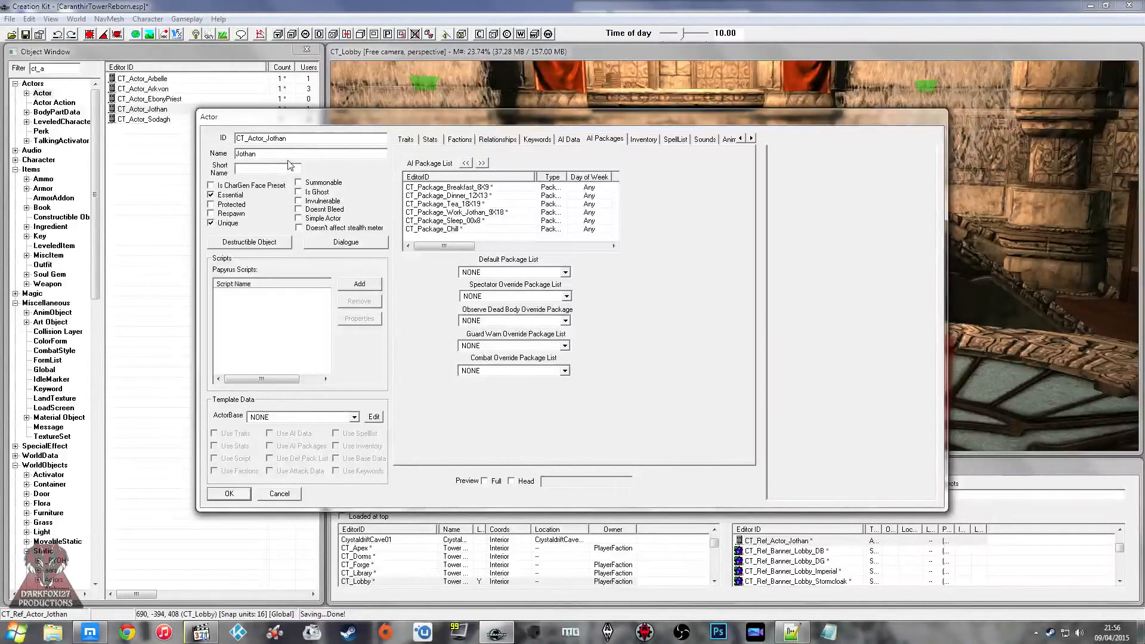
# Step: Attach the CT_Script_OutfitChange script to the CT_Actor_Jothan actor
pyautogui.click(361, 287)
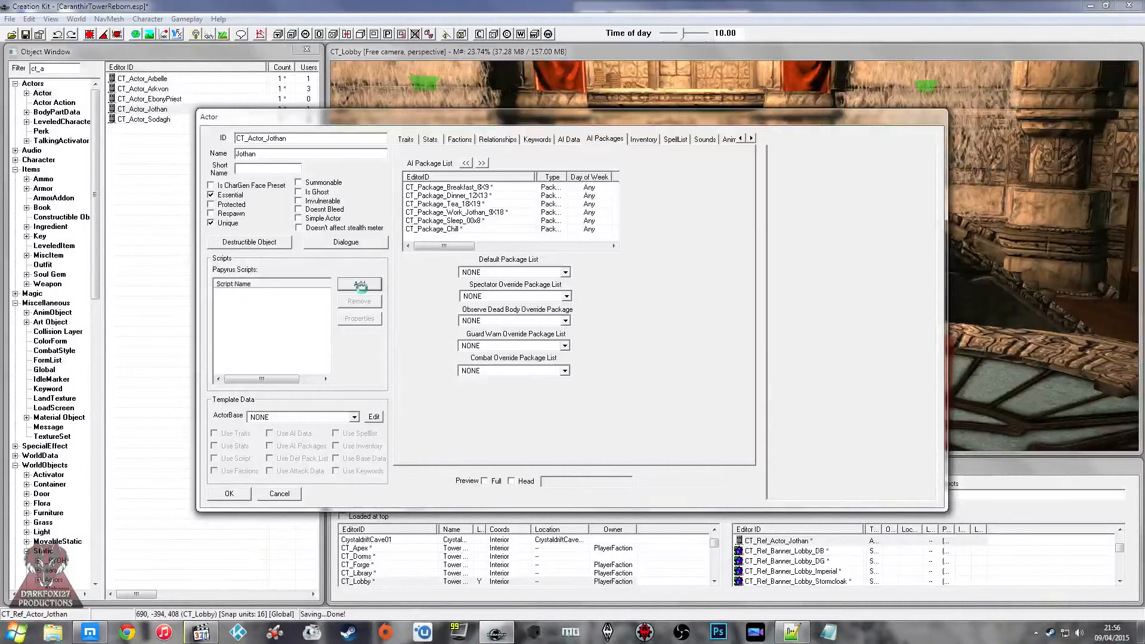
pyautogui.click(349, 274)
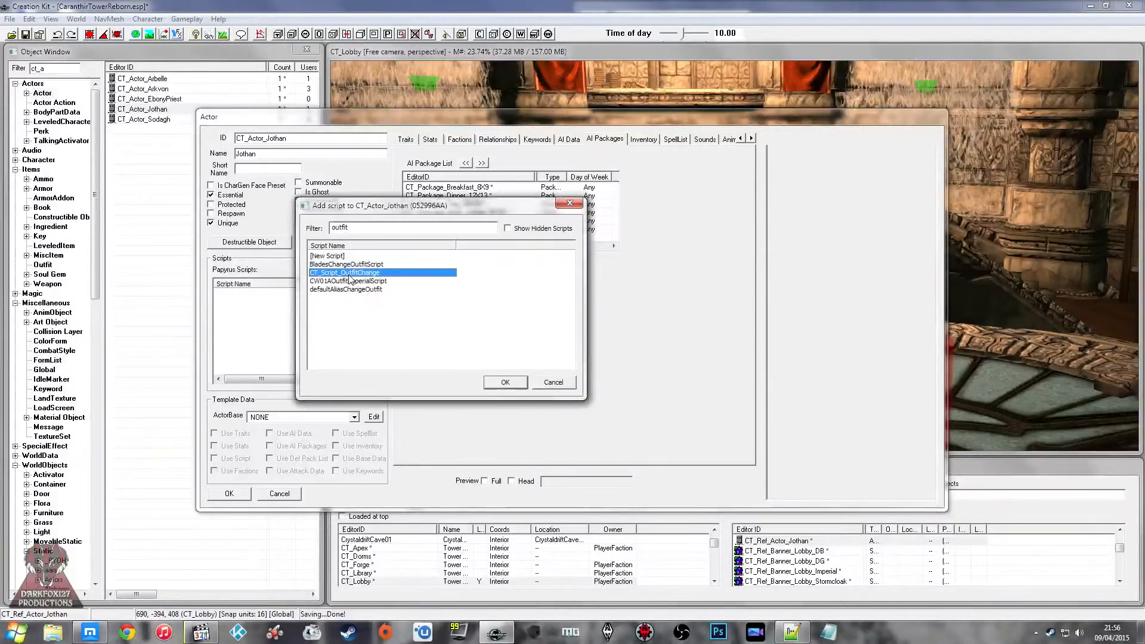
pyautogui.click(505, 382)
# Step: Try auto-filling all properties of Jothan's outfit script, and set ChillOutfit to CT_Outfit_Conjurer_Chill
pyautogui.click(272, 296)
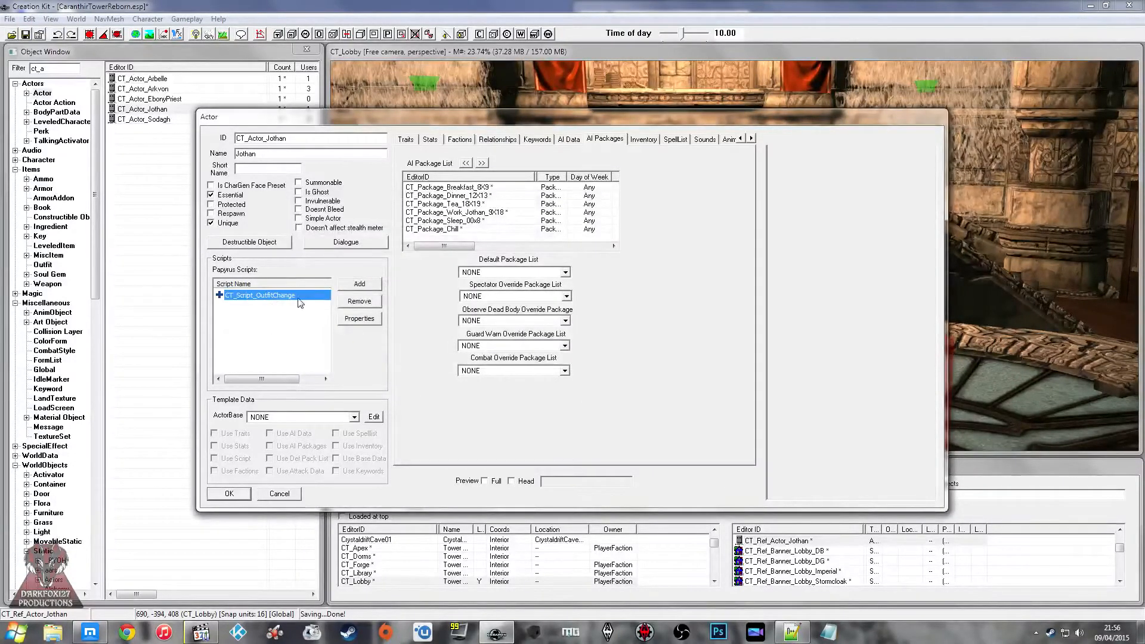
pyautogui.click(359, 318)
pyautogui.click(396, 416)
pyautogui.click(613, 358)
pyautogui.click(324, 277)
pyautogui.click(517, 279)
pyautogui.click(517, 280)
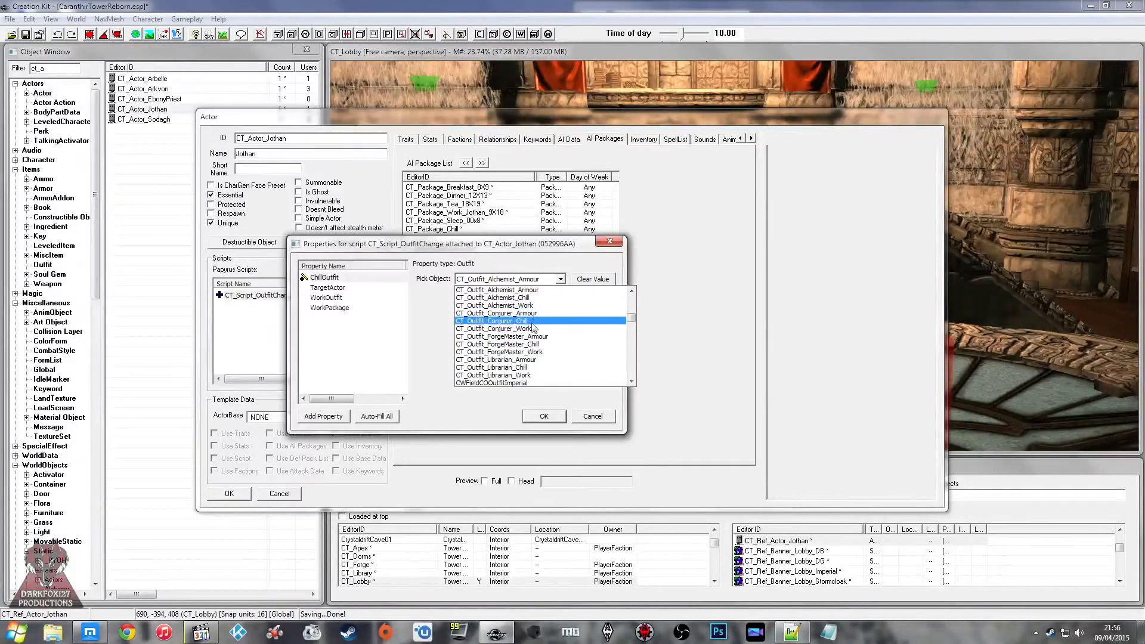
pyautogui.click(532, 322)
# Step: Set the WorkOutfit property of Jothan's outfit script to CT_Outfit_Conjurer_Work
pyautogui.click(327, 298)
pyautogui.click(582, 279)
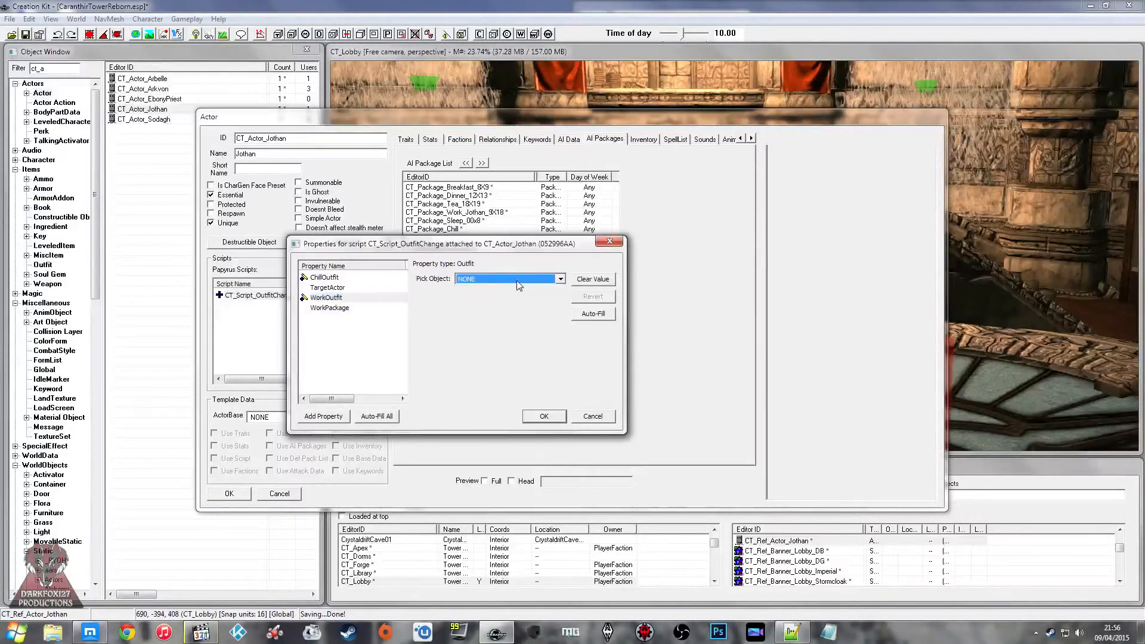
pyautogui.click(517, 285)
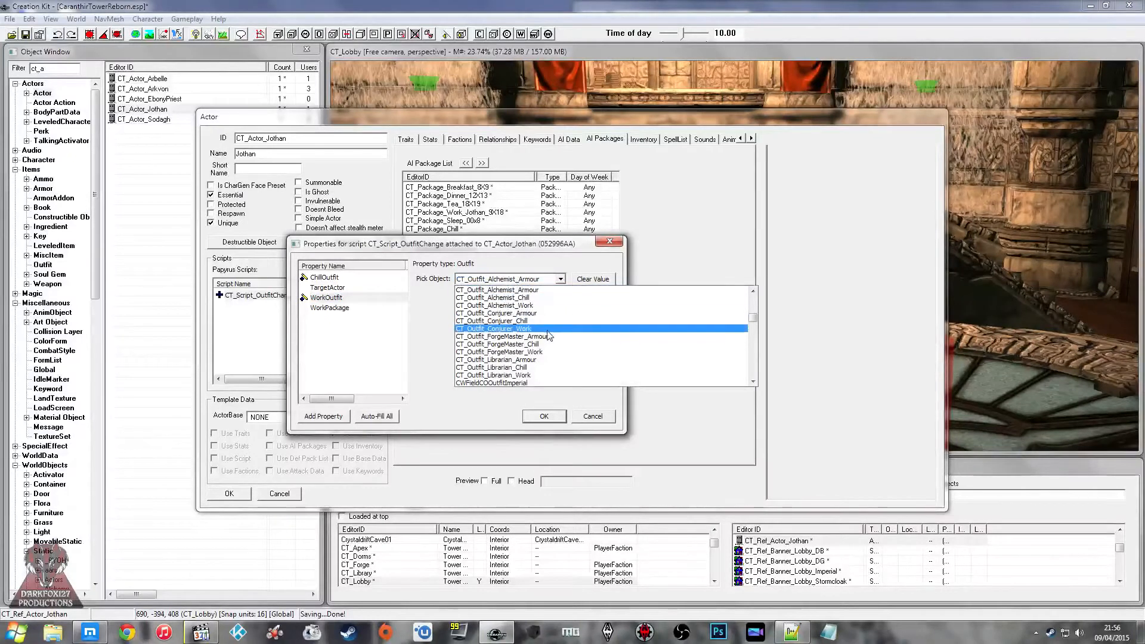
pyautogui.click(510, 327)
# Step: Set the WorkPackage property of Jothan's outfit script to CT_Package_Work_Jothan_9X18
pyautogui.click(329, 308)
pyautogui.click(582, 279)
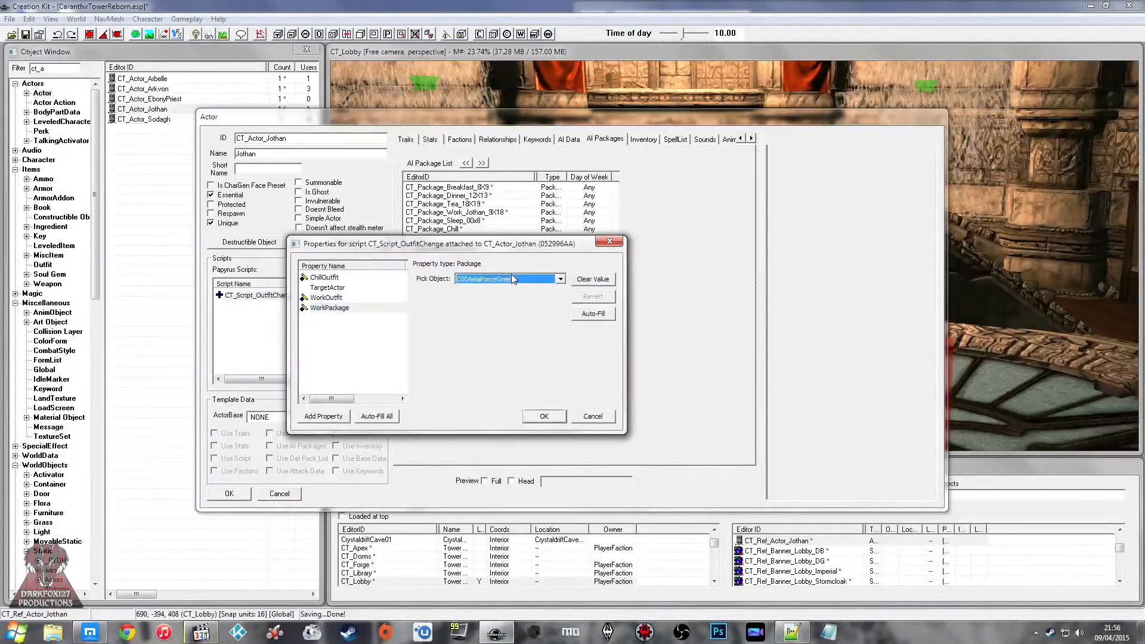
pyautogui.click(511, 279)
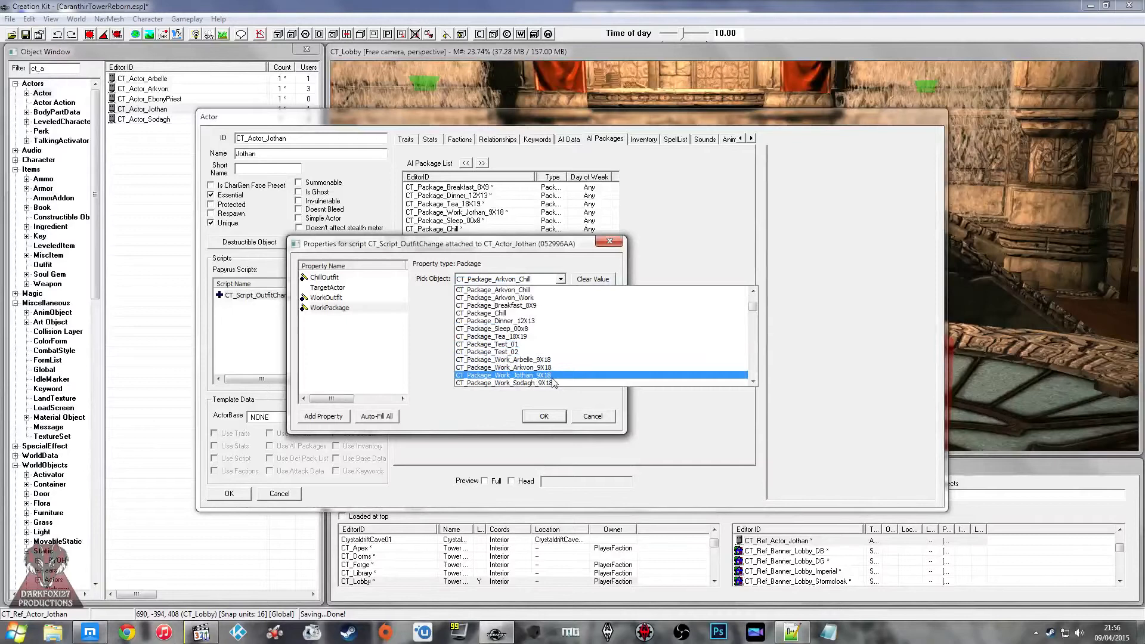
pyautogui.click(507, 384)
# Step: Set TargetActor to Jothan's actor reference in the CT_Lobby cell, then accept the script properties and Jothan's actor changes
pyautogui.click(328, 287)
pyautogui.click(592, 279)
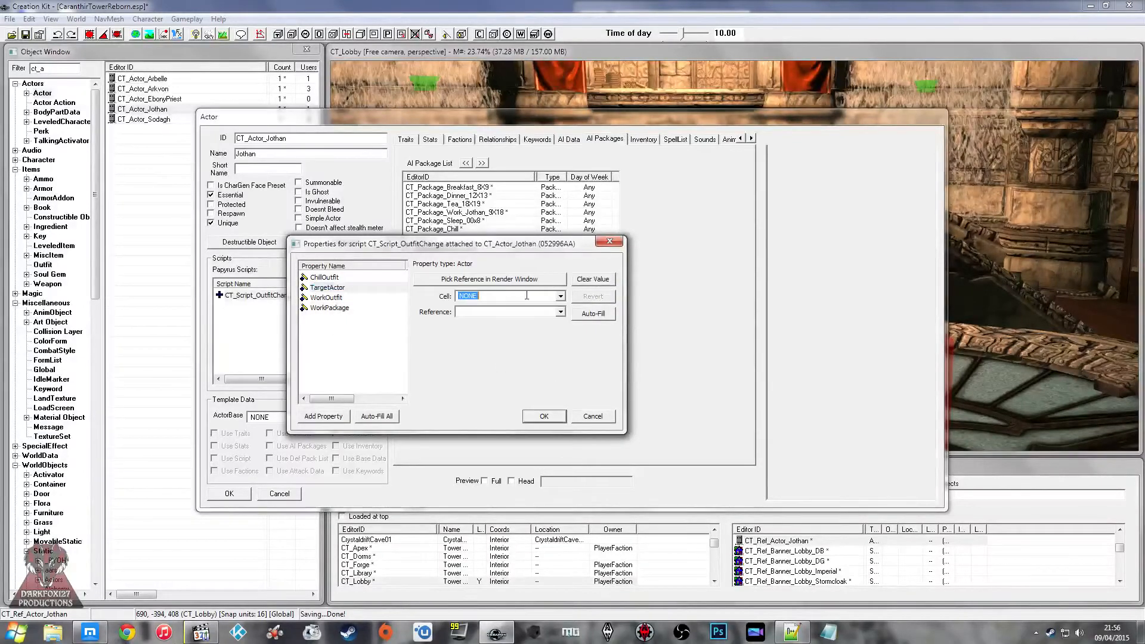
pyautogui.click(560, 296)
pyautogui.write('ct')
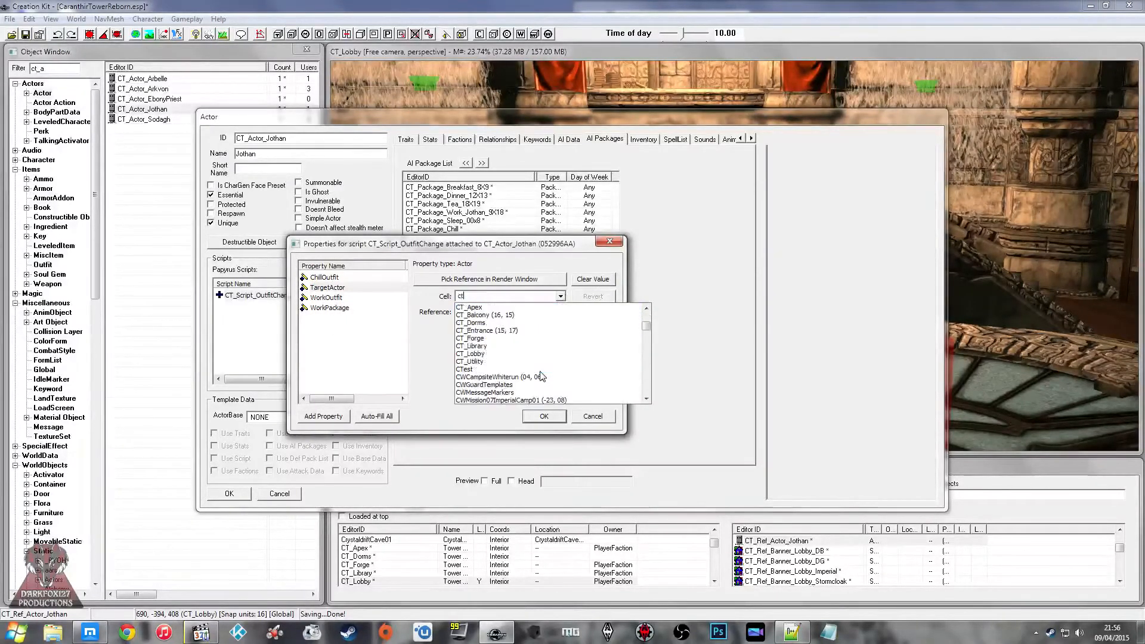
pyautogui.click(536, 354)
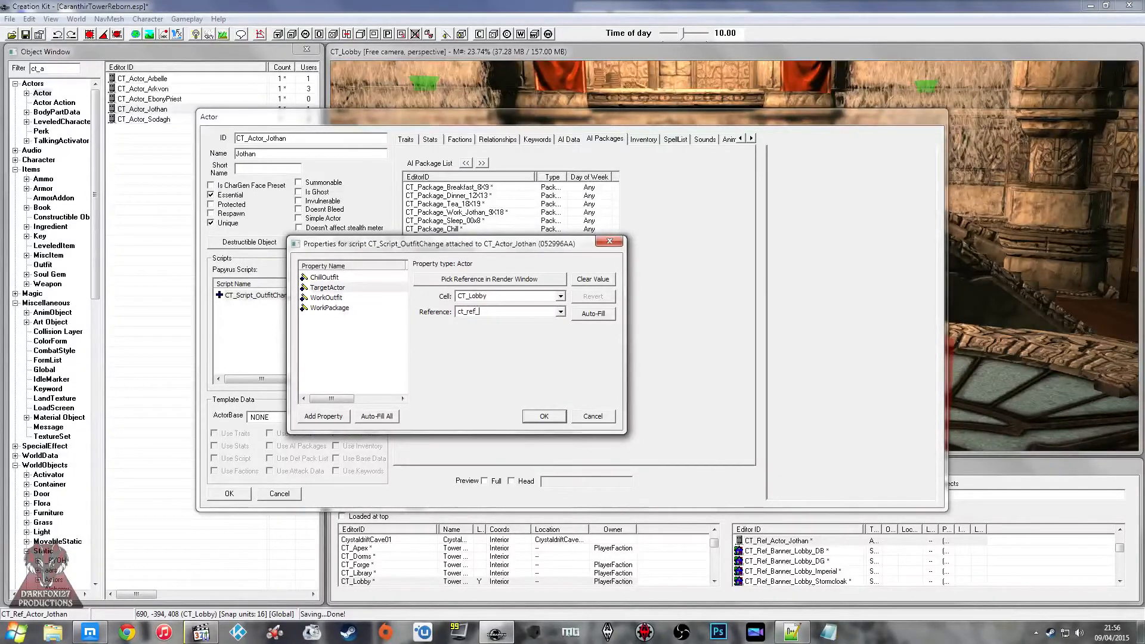
pyautogui.doubleClick(560, 312)
pyautogui.click(377, 326)
pyautogui.click(358, 298)
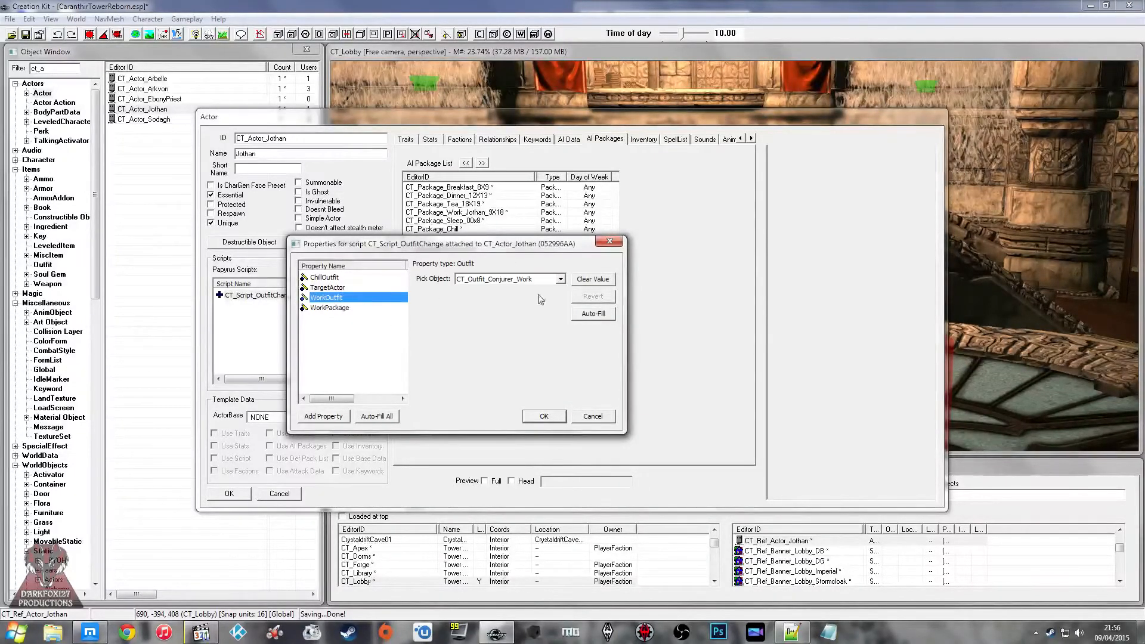
pyautogui.click(549, 417)
pyautogui.click(231, 494)
# Step: Open the CT_Actor_Sodagh actor and attach CT_Script_OutfitChange to it
pyautogui.doubleClick(154, 123)
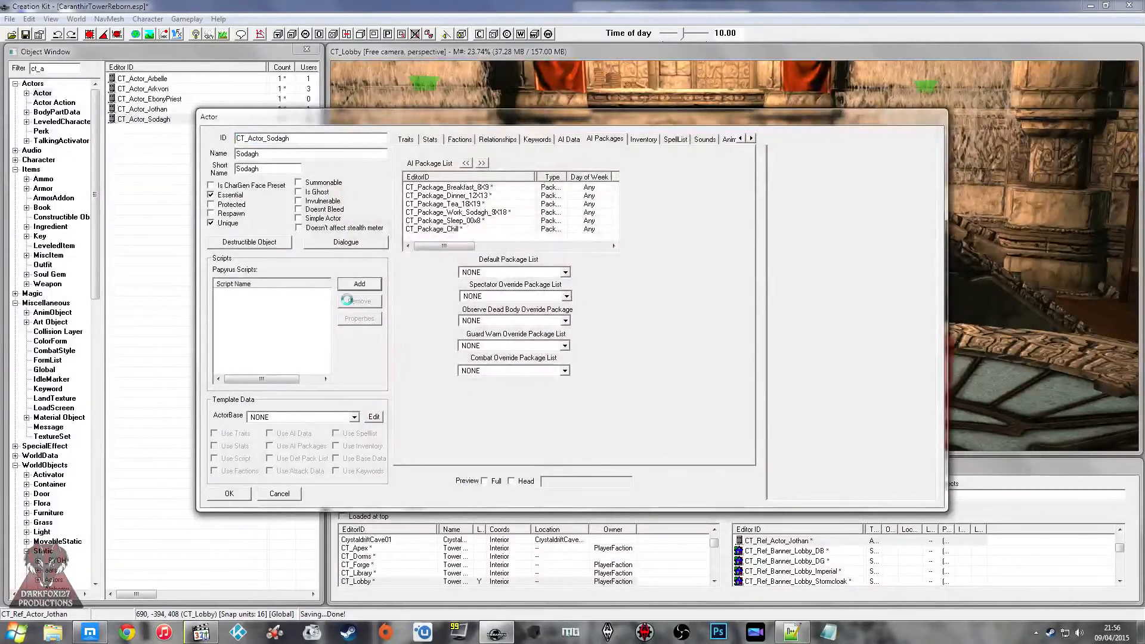
pyautogui.click(352, 285)
pyautogui.click(345, 272)
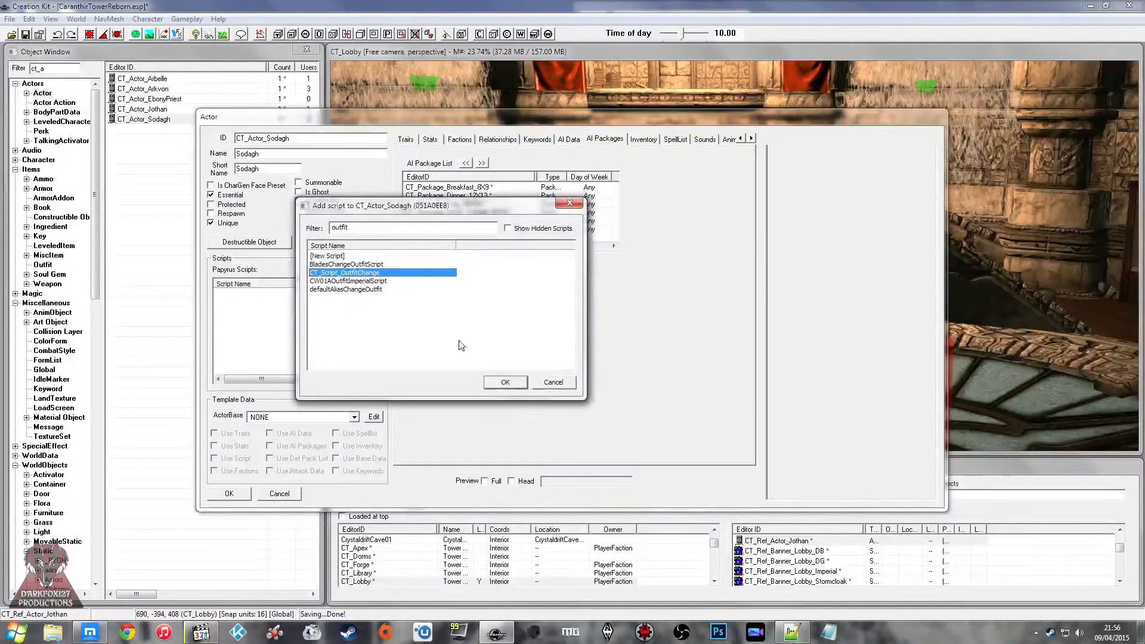
pyautogui.click(500, 381)
# Step: In the properties of Sodagh's outfit script, set WorkPackage to CT_Package_Work_Sodagh_9X18
pyautogui.click(302, 296)
pyautogui.click(374, 319)
pyautogui.click(337, 297)
pyautogui.click(387, 308)
pyautogui.click(579, 276)
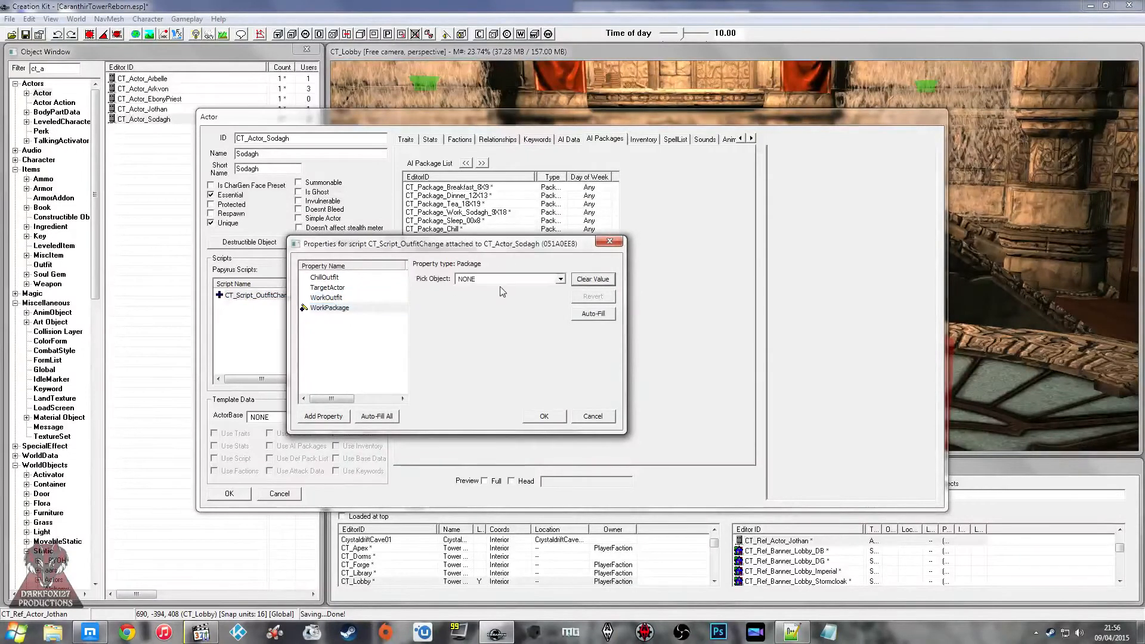
pyautogui.doubleClick(505, 277)
pyautogui.write('ct')
pyautogui.click(505, 280)
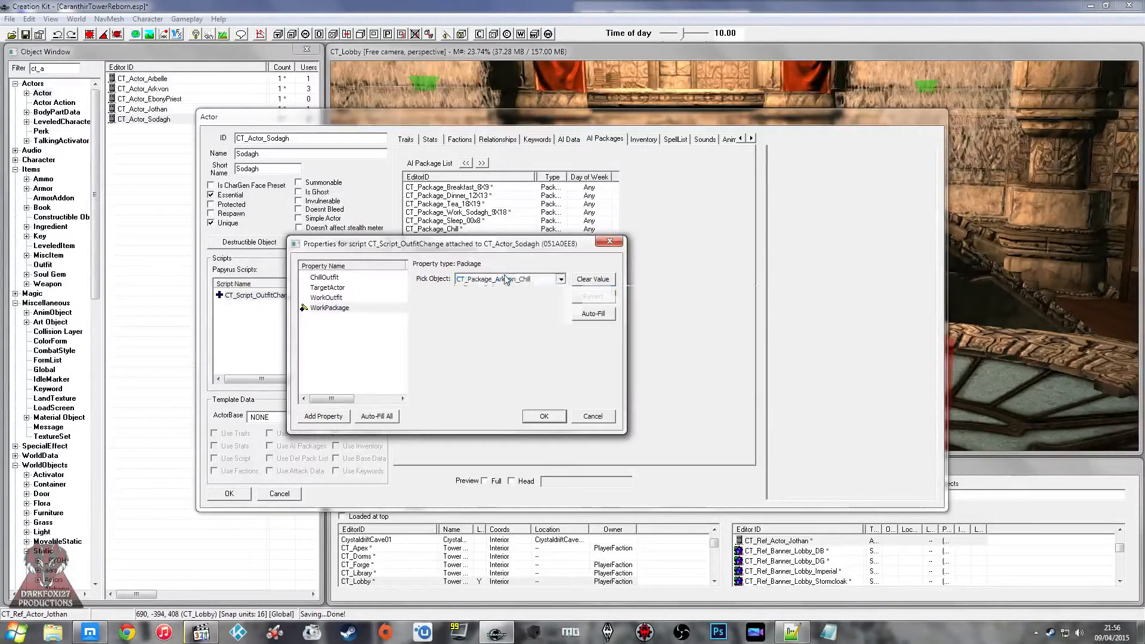
pyautogui.click(539, 375)
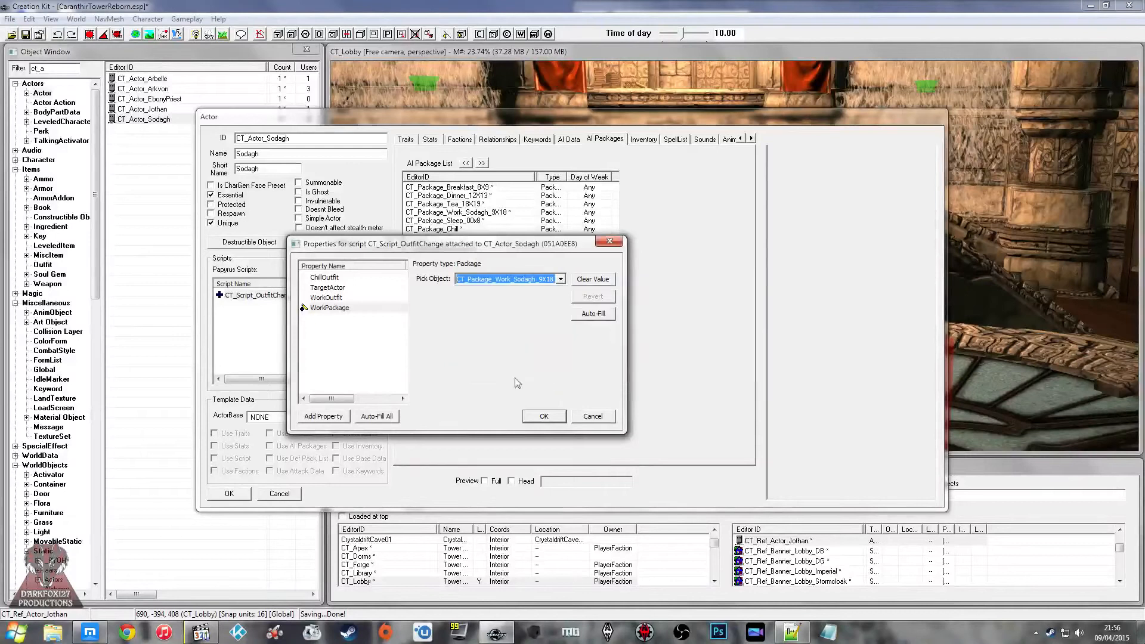
# Step: Set the WorkOutfit property of Sodagh's outfit script to CT_Outfit_ForgeMaster_Work
pyautogui.click(356, 295)
pyautogui.doubleClick(500, 279)
pyautogui.write('ct')
pyautogui.click(508, 281)
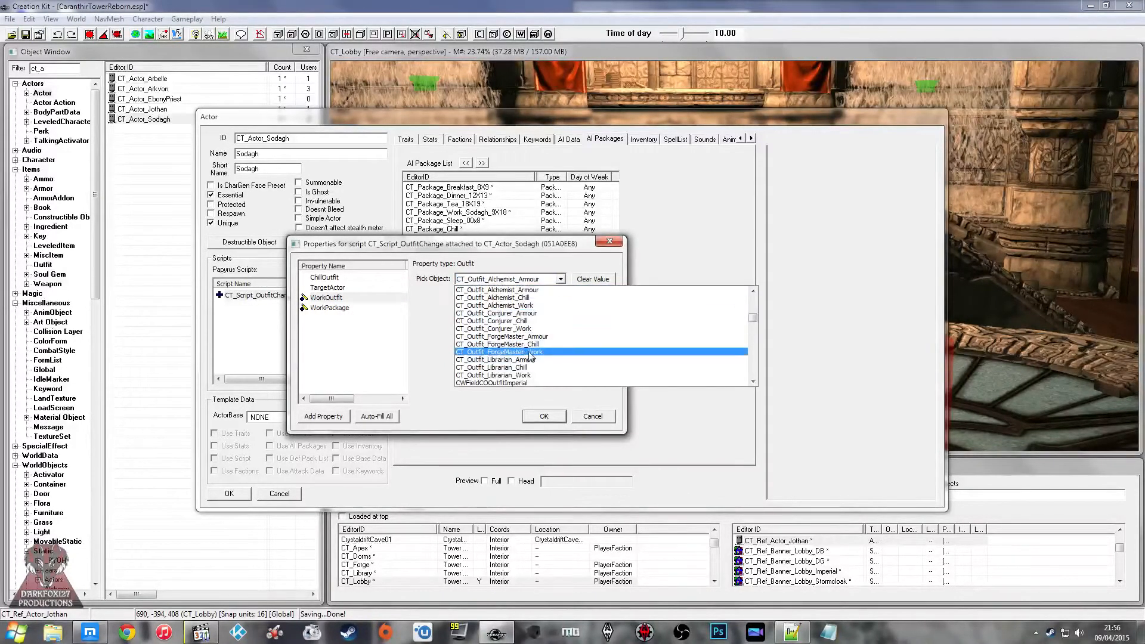
pyautogui.click(526, 360)
# Step: Set the ChillOutfit property of Sodagh's outfit script to CT_Outfit_ForgeMaster_Chill
pyautogui.click(372, 279)
pyautogui.click(592, 279)
pyautogui.click(520, 278)
pyautogui.write('ct')
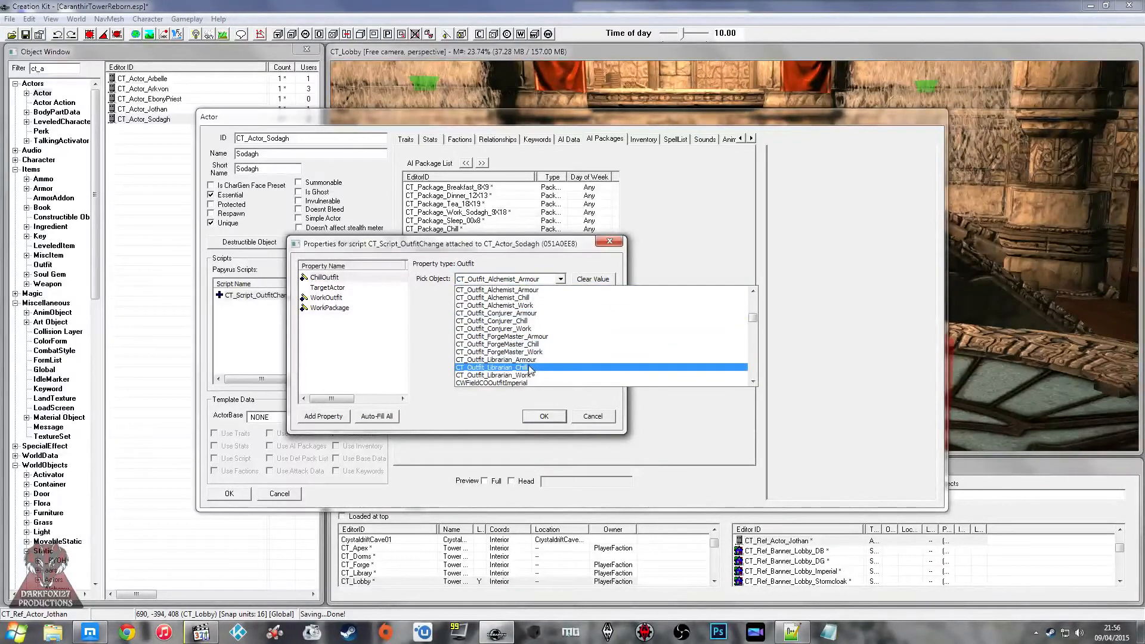
pyautogui.click(542, 345)
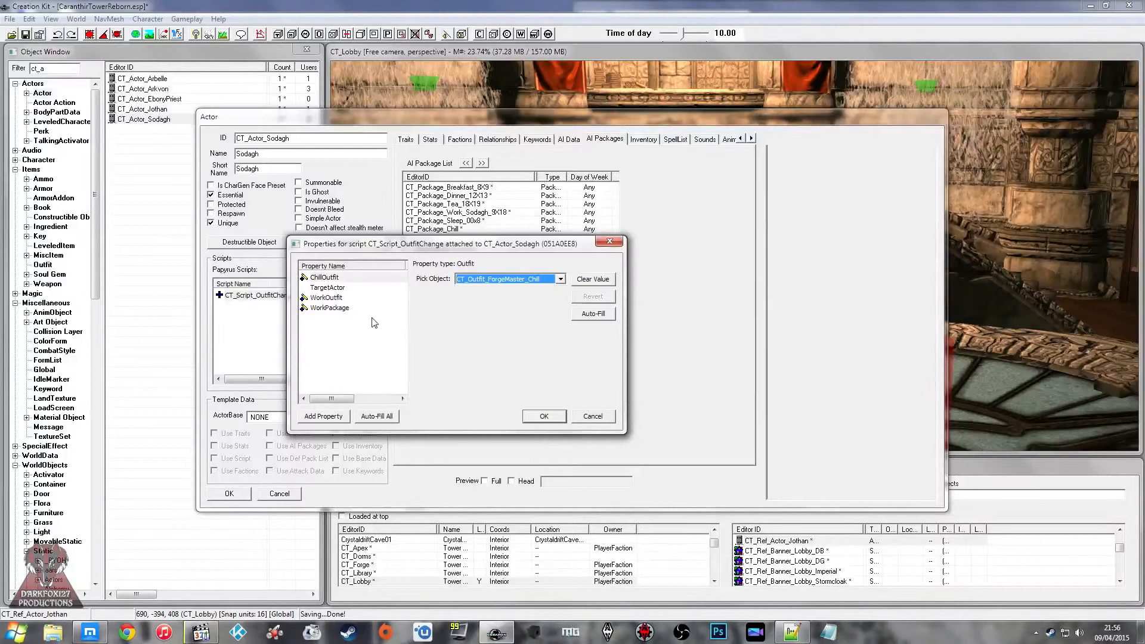
# Step: Set the TargetActor property to Sodagh's reference in the CT_Forge cell, looking it up with ct_ref_a, and accept the script properties
pyautogui.click(357, 289)
pyautogui.click(592, 279)
pyautogui.click(515, 294)
pyautogui.write('ct')
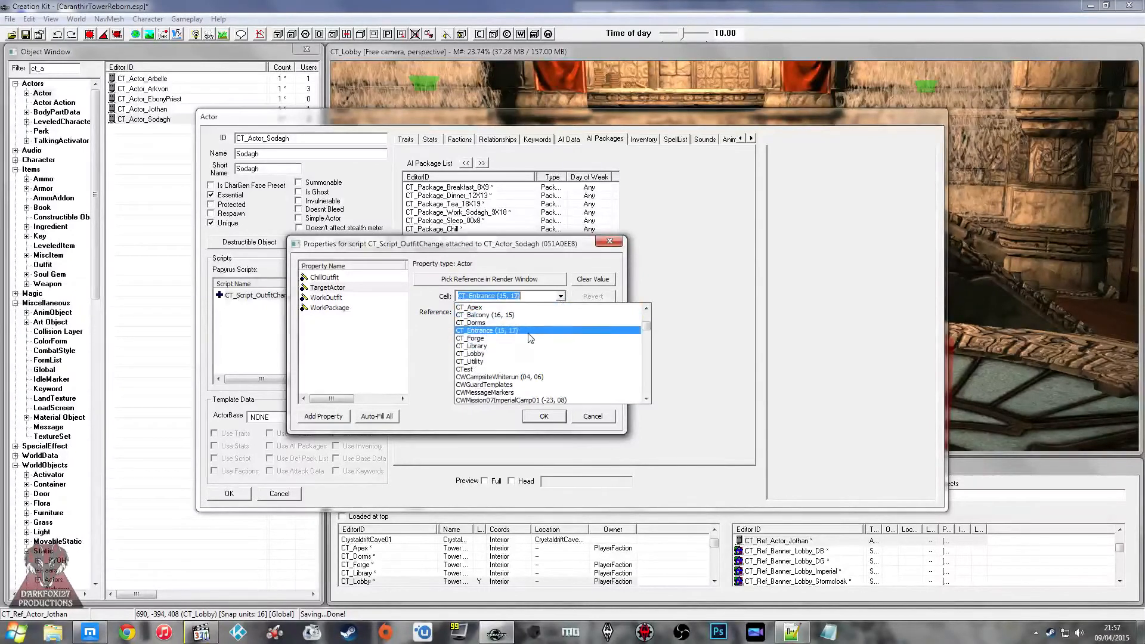
pyautogui.click(527, 338)
pyautogui.click(537, 313)
pyautogui.write('ct_rref_a')
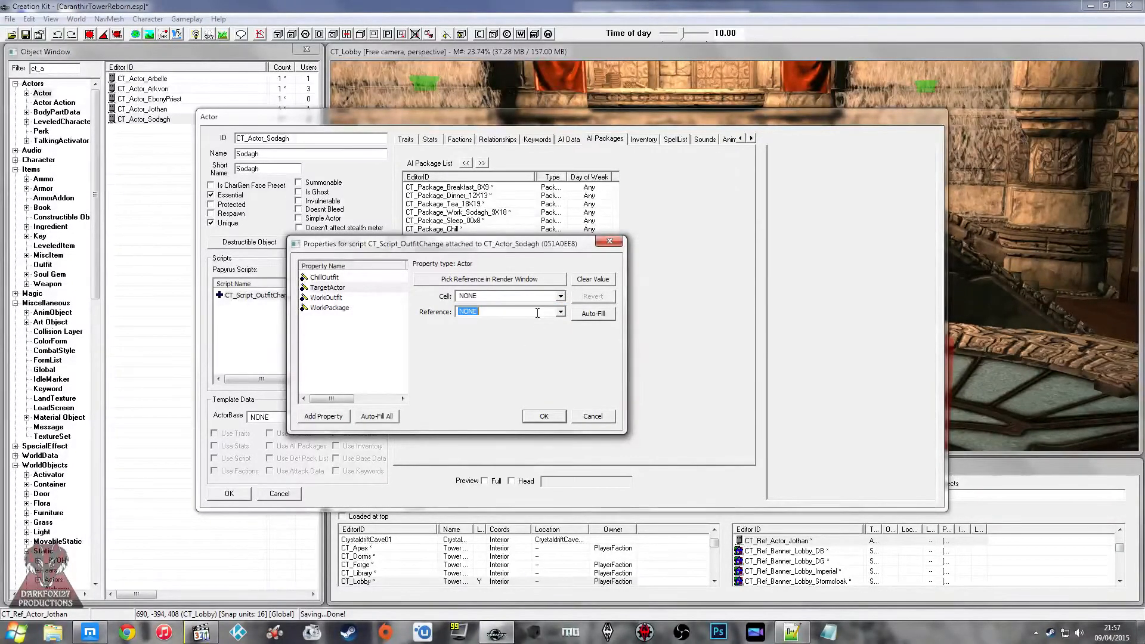
pyautogui.click(559, 296)
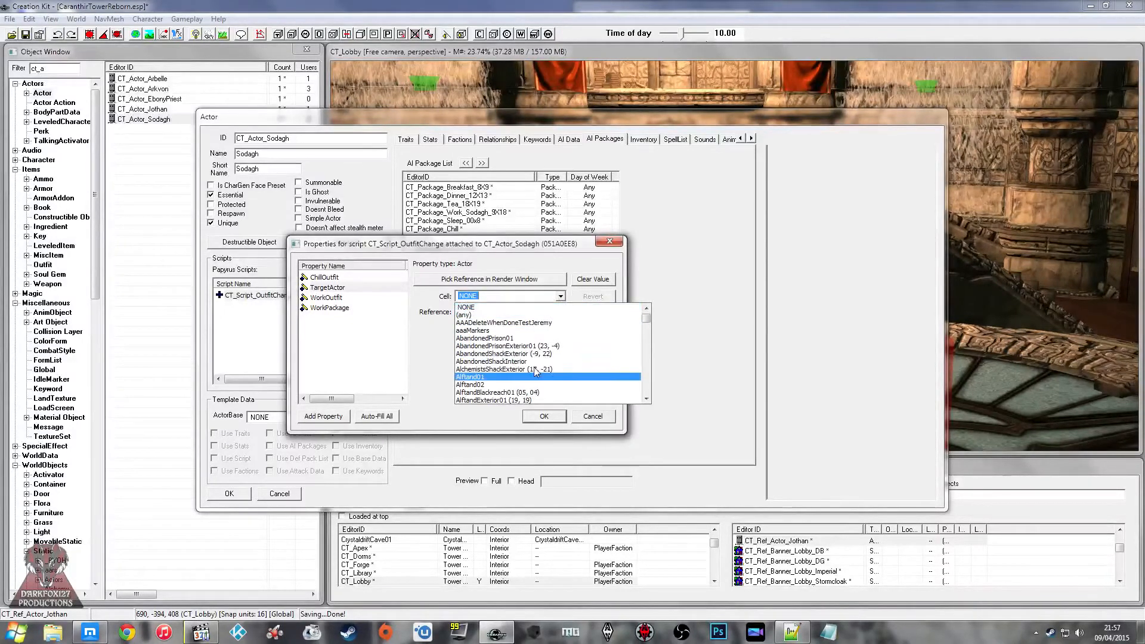
pyautogui.write('ct')
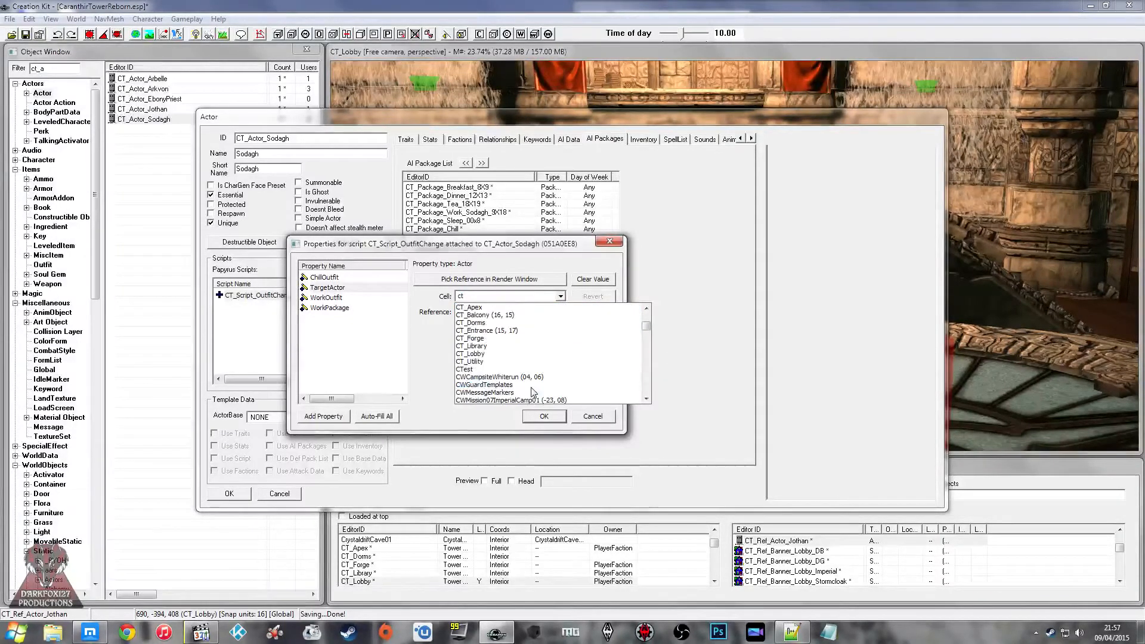
pyautogui.click(509, 338)
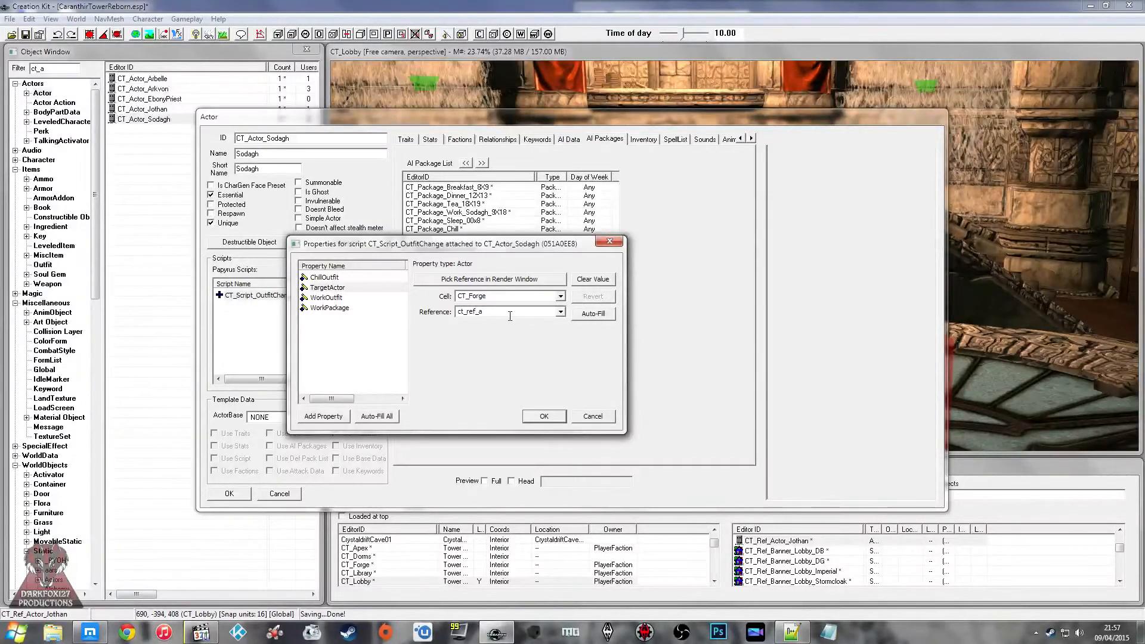
pyautogui.click(352, 298)
pyautogui.click(524, 419)
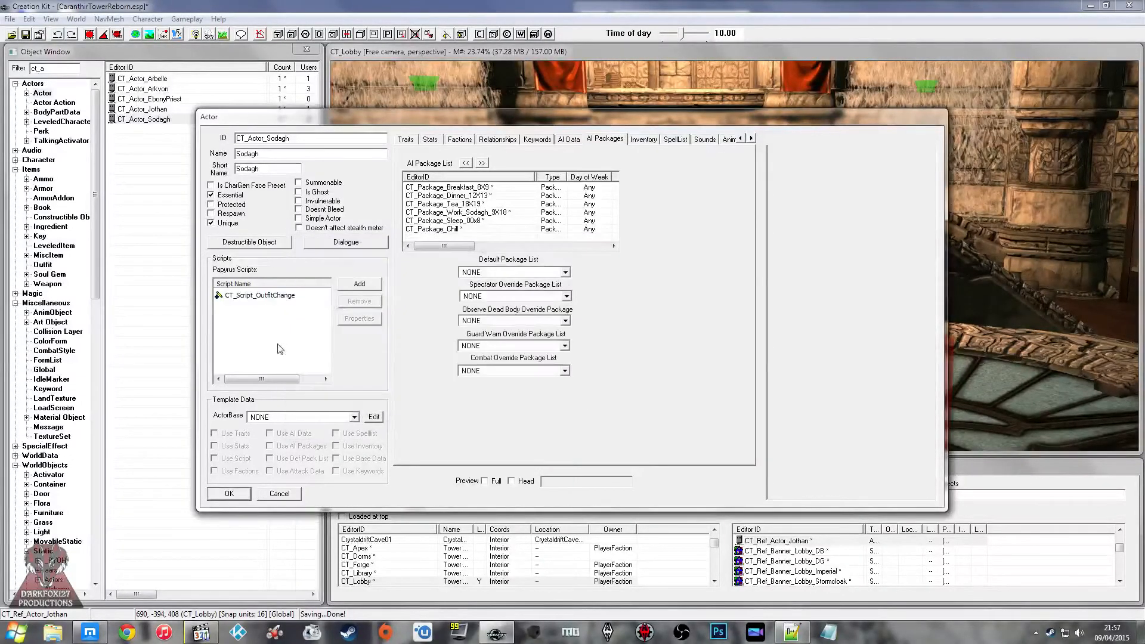
# Step: Open the source of CT_Script_OutfitChange to review its package and outfit logic and close it
pyautogui.rightClick(292, 297)
pyautogui.click(322, 363)
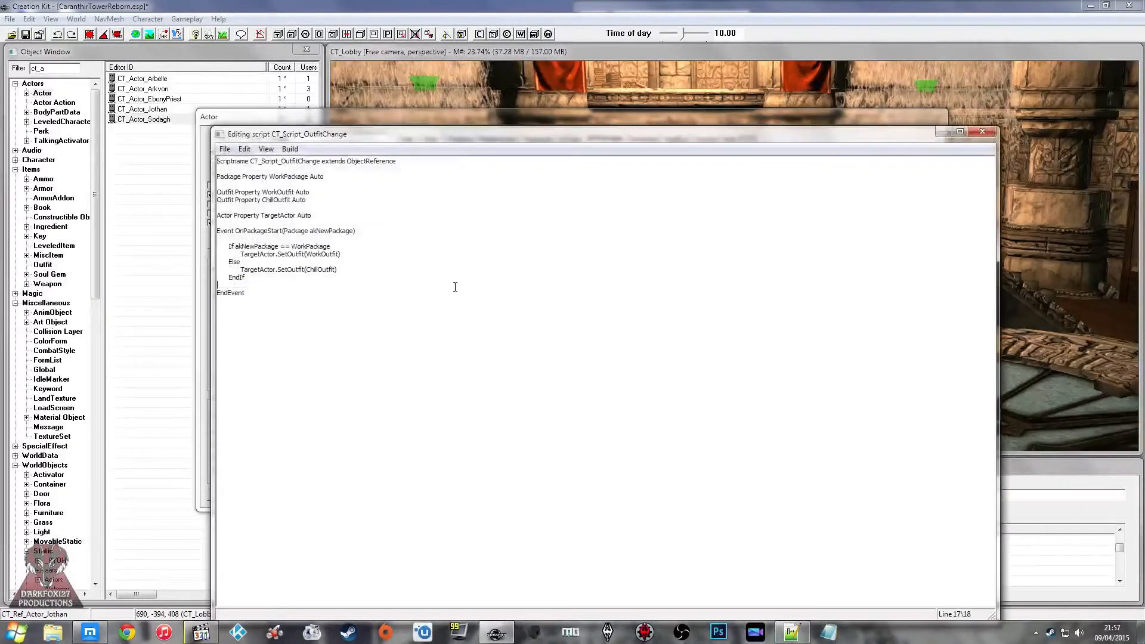
pyautogui.click(981, 131)
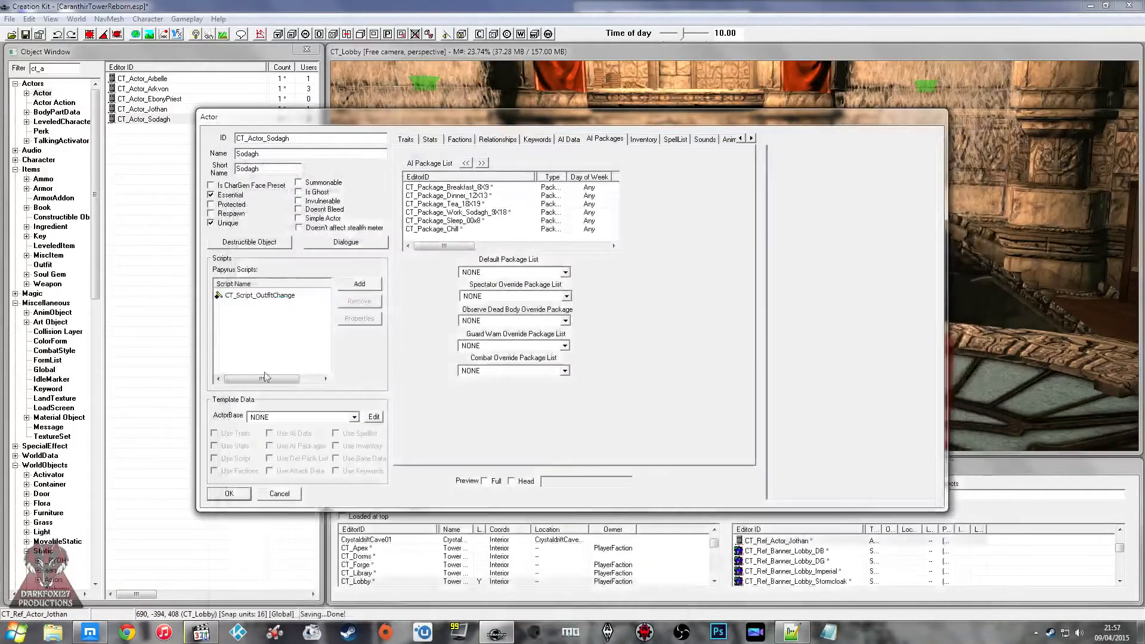
# Step: Save the CaranthirTowerReborn plugin
pyautogui.click(26, 34)
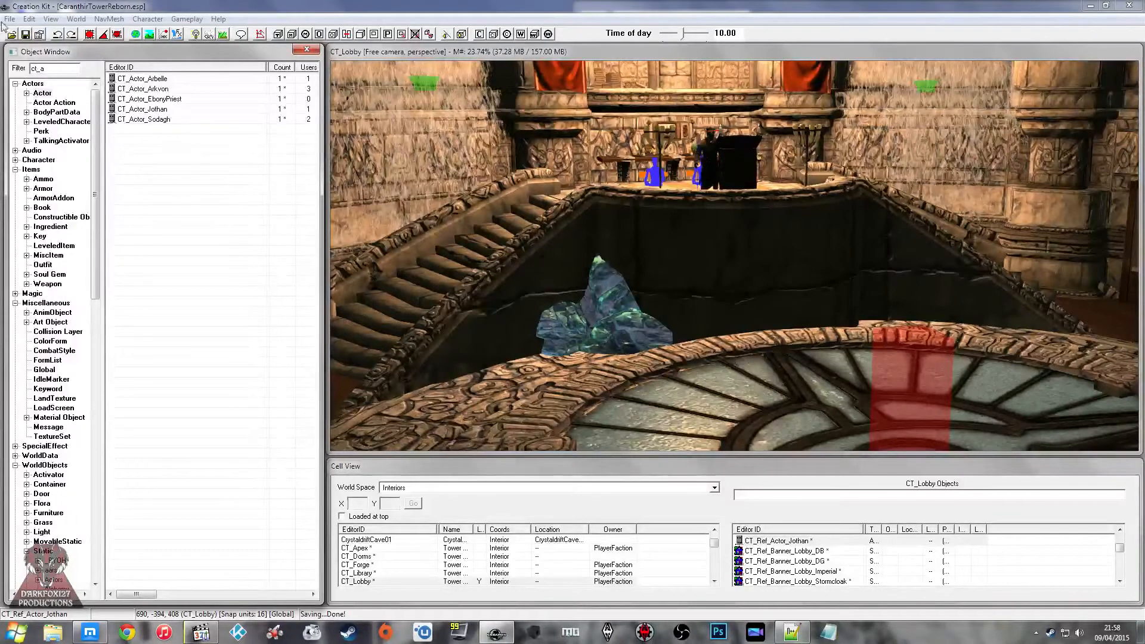
pyautogui.click(26, 34)
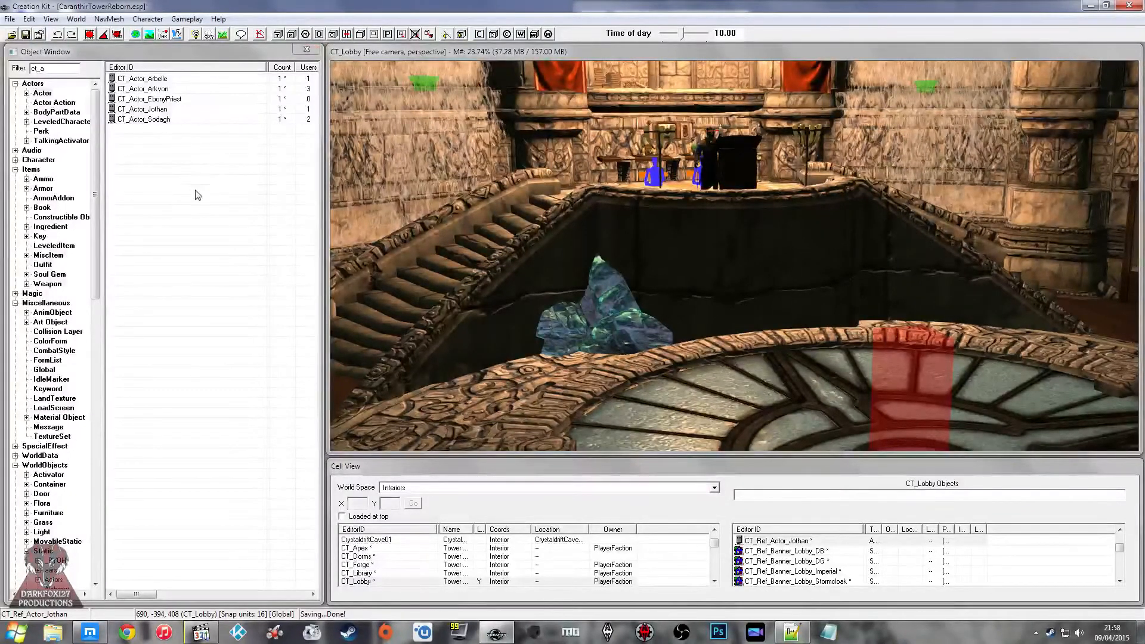
pyautogui.click(195, 190)
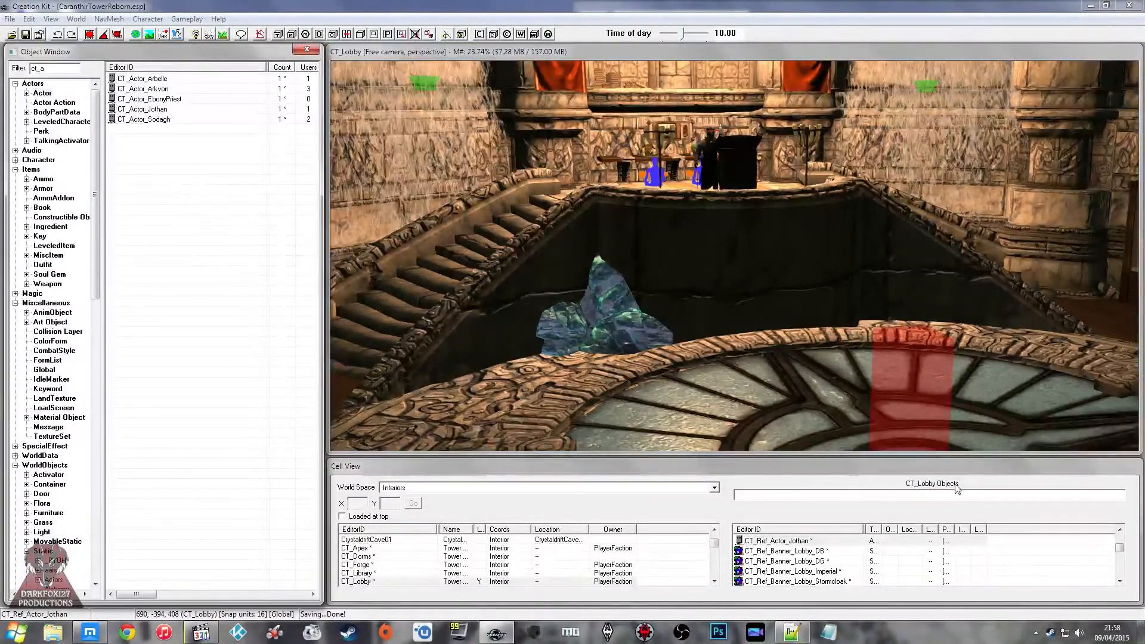
pyautogui.moveTo(737, 291)
pyautogui.mouseDown(button='middle')
pyautogui.moveTo(703, 237)
pyautogui.moveTo(808, 236)
pyautogui.mouseUp(button='middle')
pyautogui.click(808, 235)
pyautogui.moveTo(668, 205); pyautogui.dragTo(691, 226, button='middle')
pyautogui.click(751, 203)
pyautogui.moveTo(753, 205); pyautogui.dragTo(682, 207, button='middle')
# Step: Switch to Gmail, open the Forge Mesh e-mail and save its attachment Tower_Interior_Base_Forge_NEW.nif to the Downloads folder
pyautogui.click(991, 588)
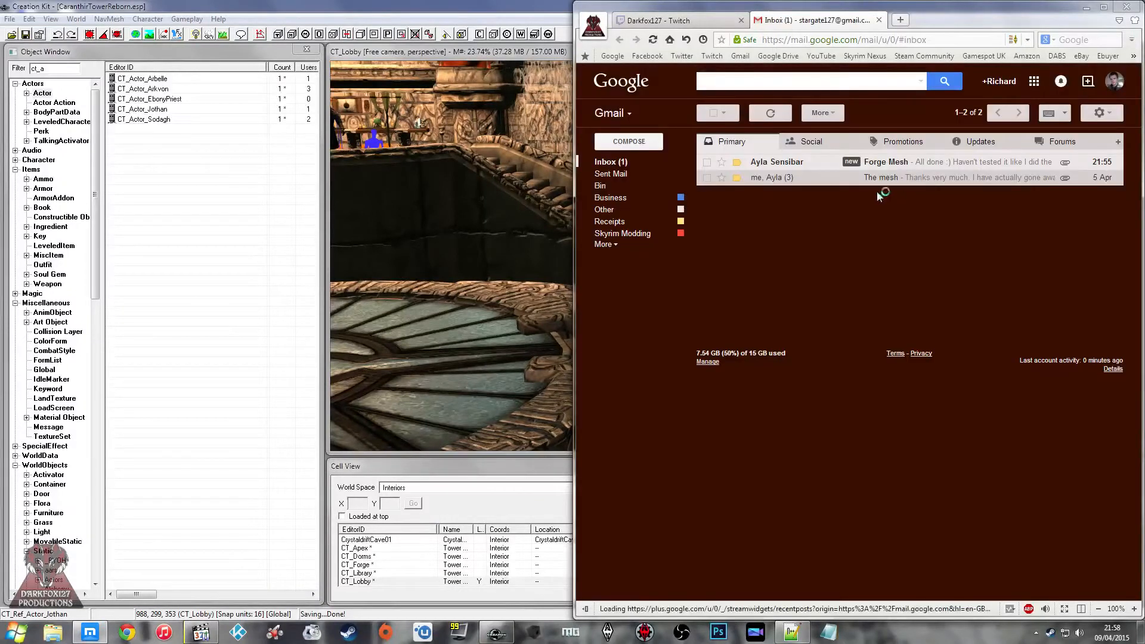
pyautogui.click(902, 162)
pyautogui.click(752, 275)
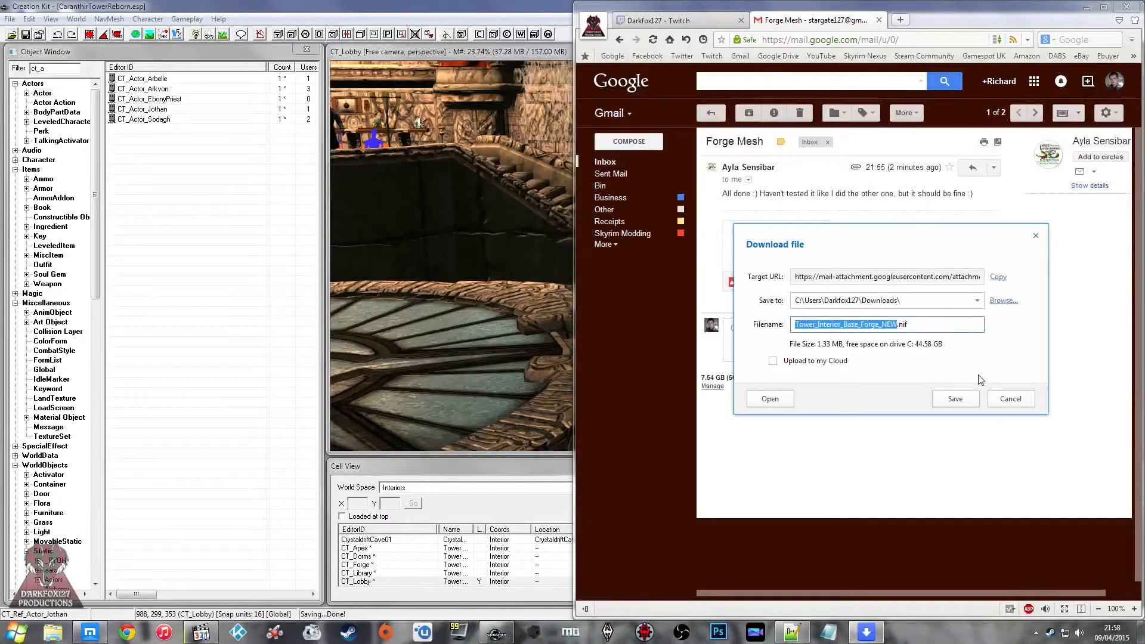
pyautogui.click(955, 398)
pyautogui.click(878, 20)
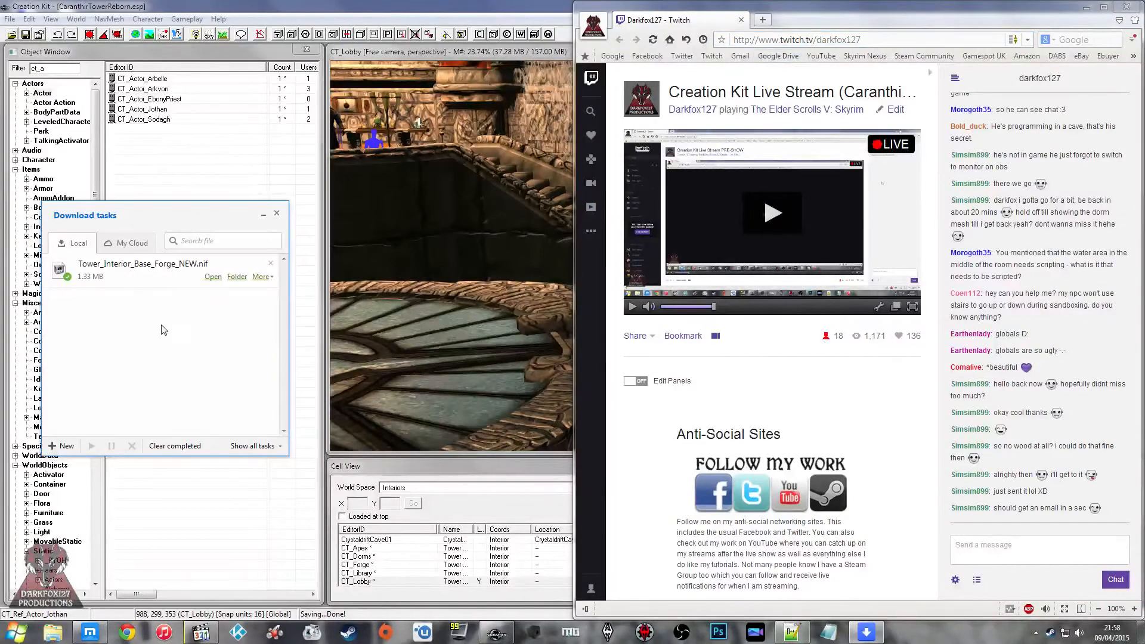
# Step: Dismiss the download list and open the Downloads folder in Windows Explorer
pyautogui.rightClick(160, 287)
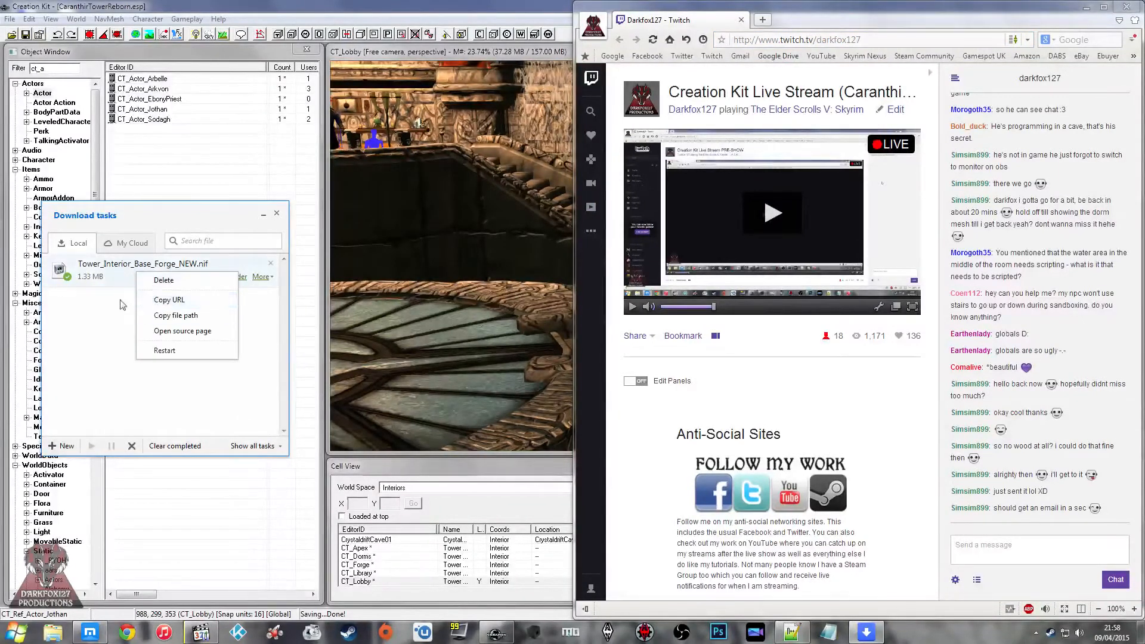
pyautogui.click(276, 214)
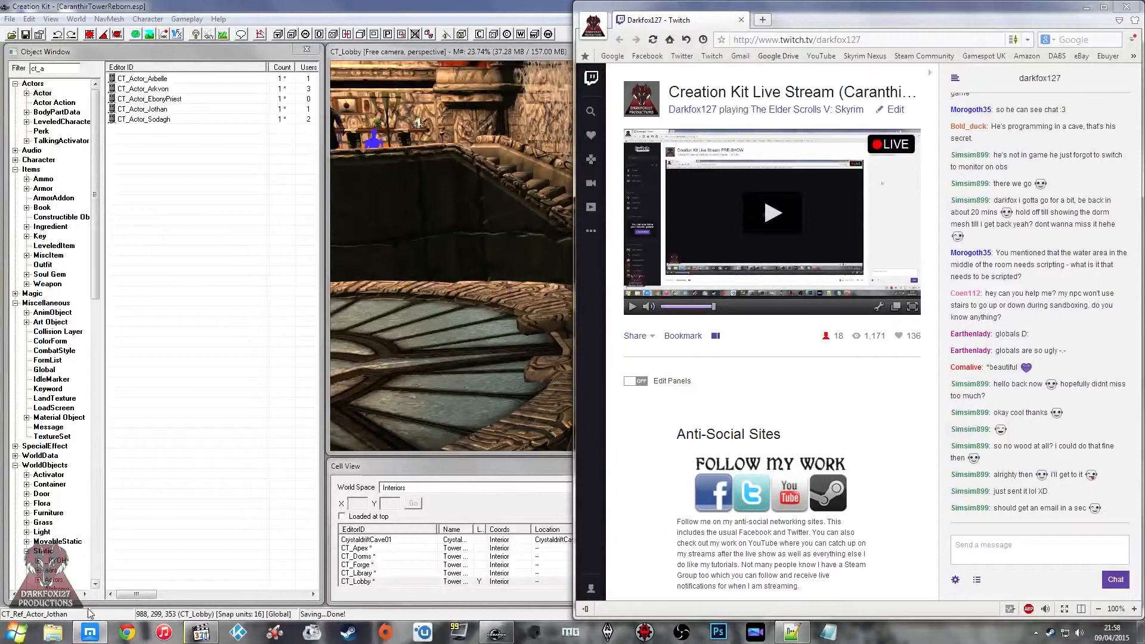
pyautogui.click(54, 632)
pyautogui.click(142, 181)
pyautogui.click(147, 193)
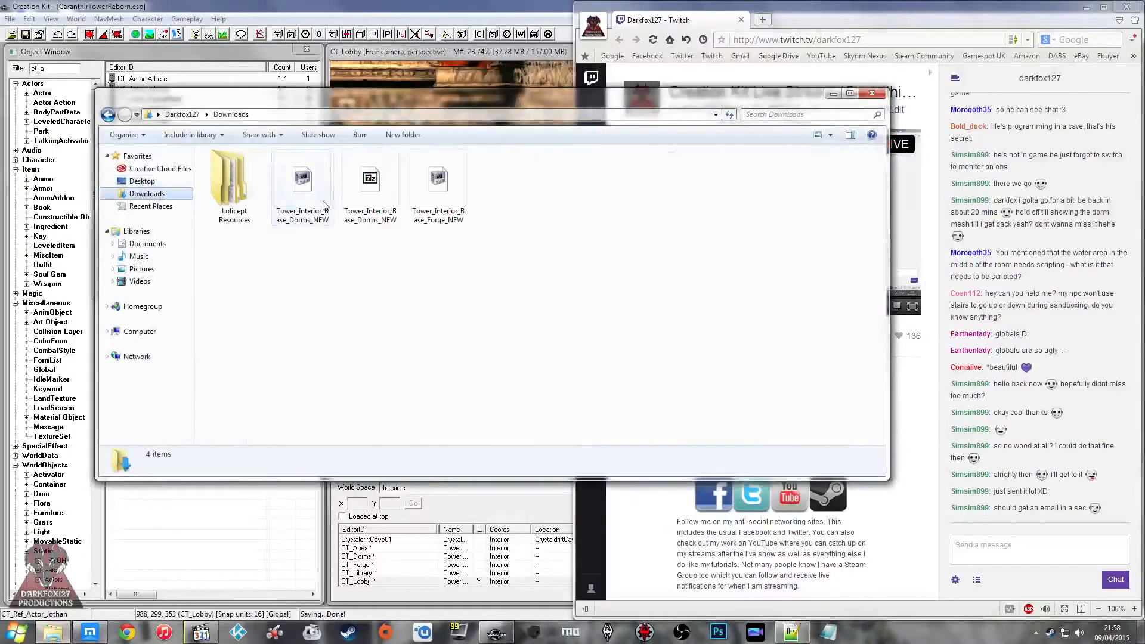
# Step: Try to extract Tower_Interior_Base_Forge_NEW in place with 7-Zip
pyautogui.rightClick(446, 196)
pyautogui.click(405, 221)
pyautogui.click(262, 220)
pyautogui.click(299, 255)
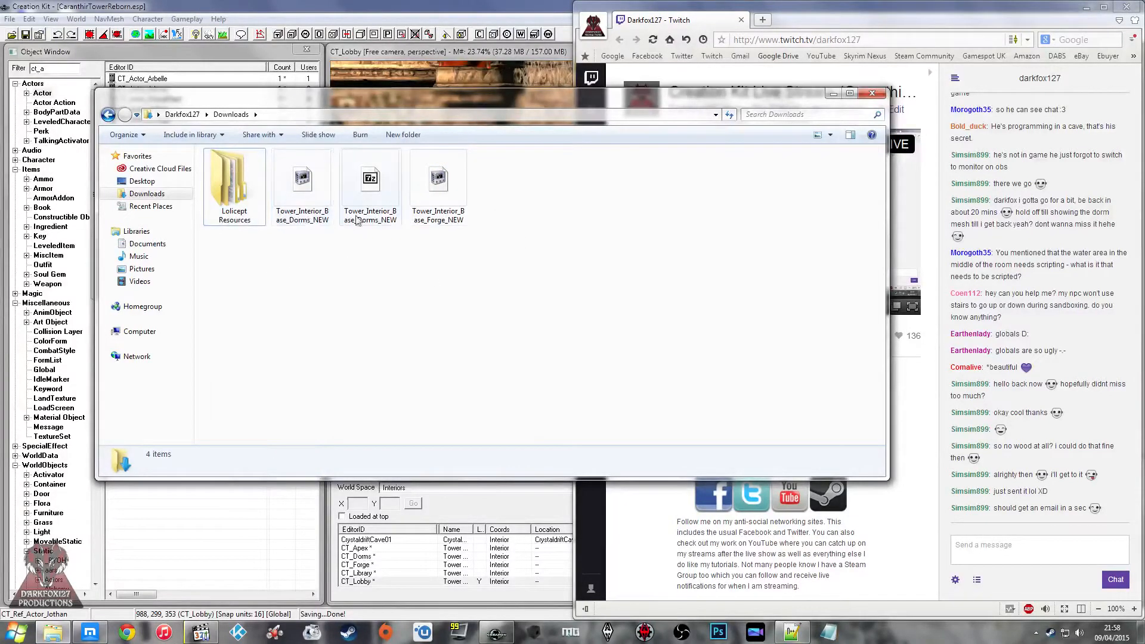
pyautogui.rightClick(451, 207)
pyautogui.moveTo(548, 230)
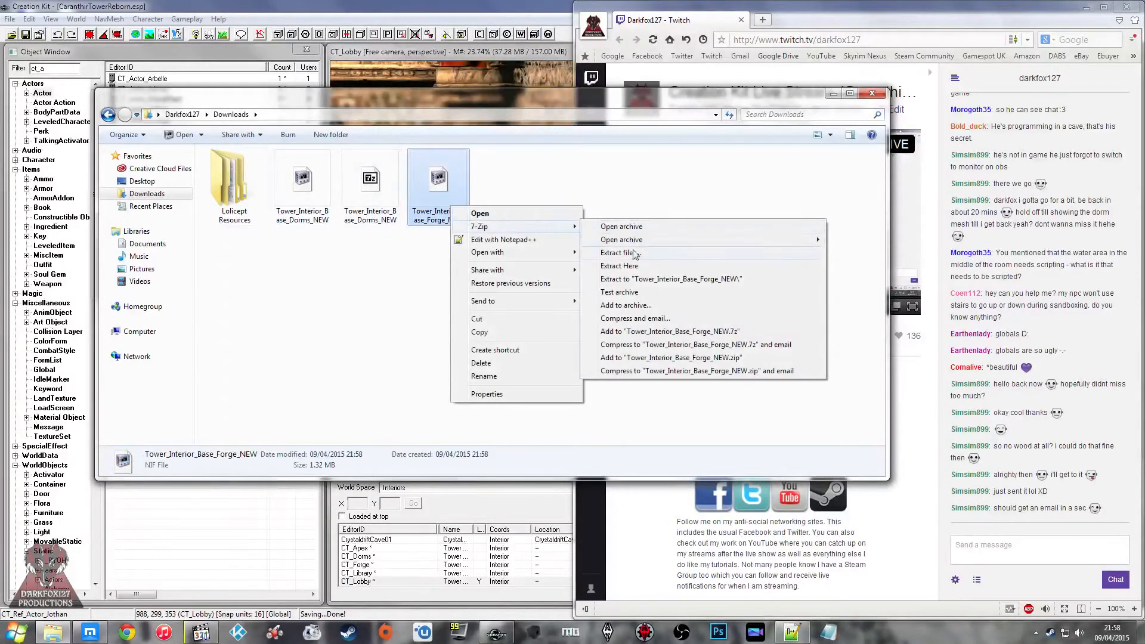
pyautogui.click(619, 265)
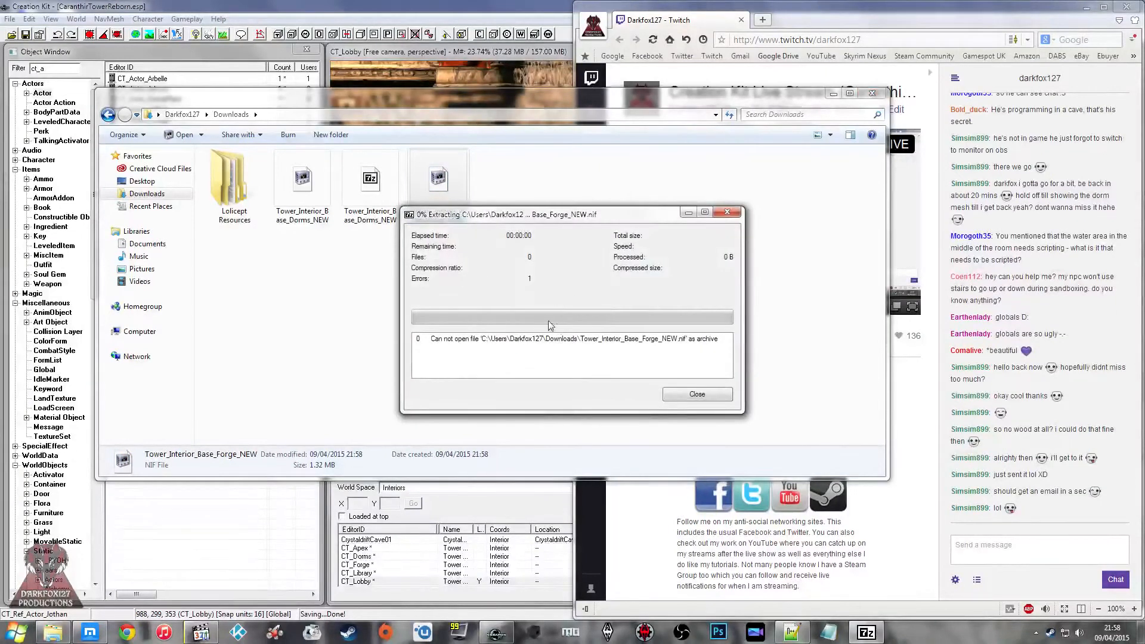
pyautogui.click(687, 394)
pyautogui.click(539, 349)
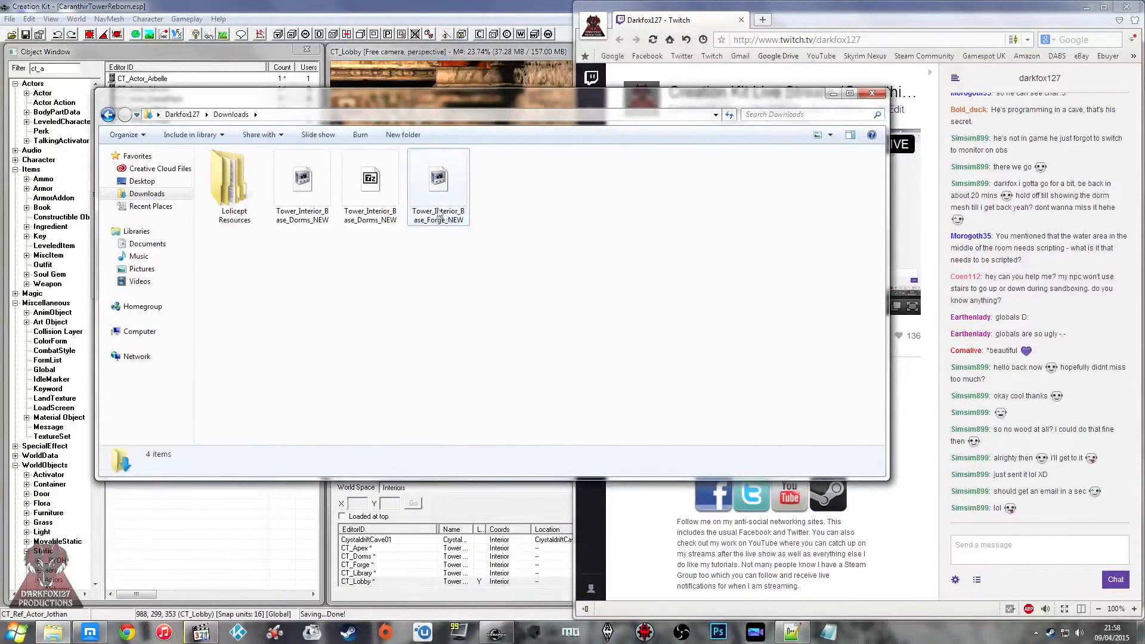
# Step: Open Tower_Interior_Base_Forge_NEW in NifSkope and examine the tower mesh
pyautogui.rightClick(438, 188)
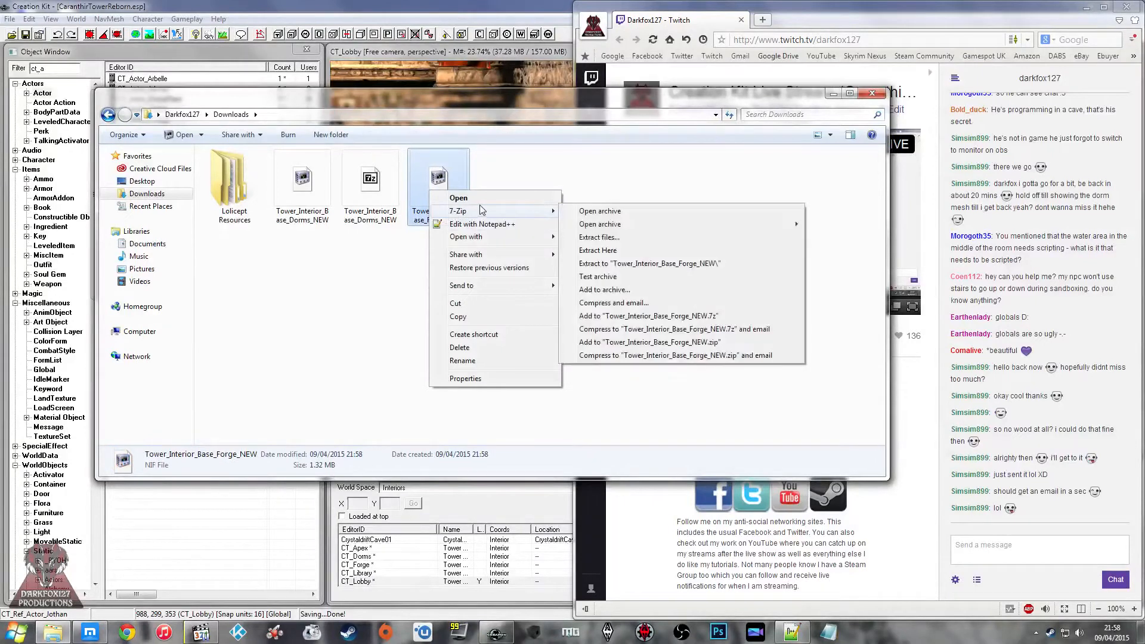
pyautogui.click(348, 261)
pyautogui.doubleClick(458, 191)
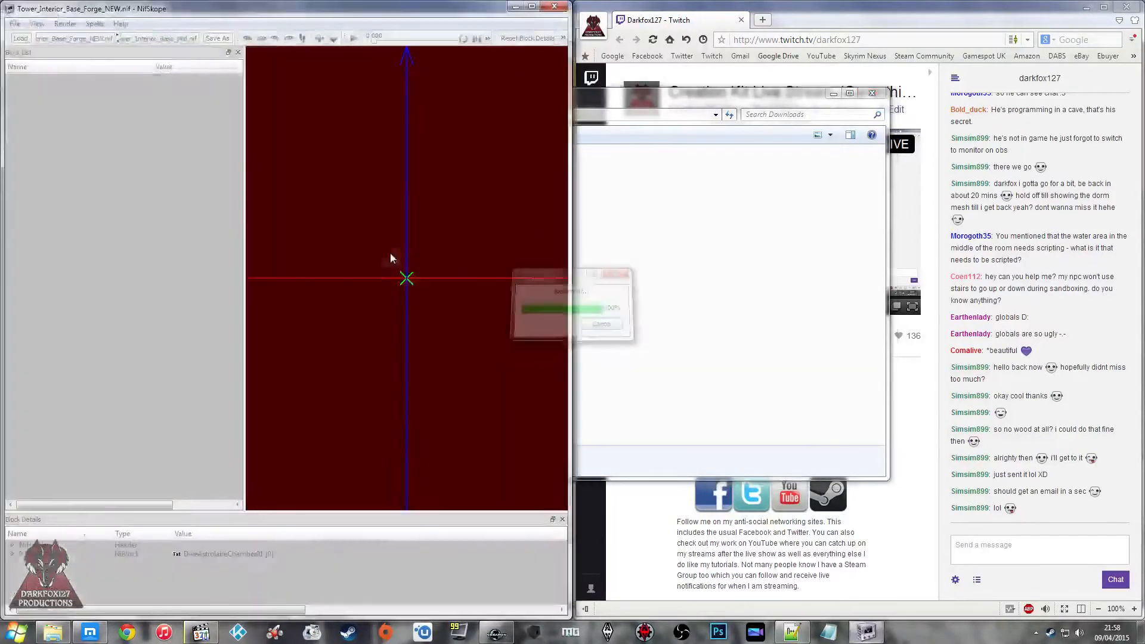
pyautogui.scroll(-3, 410, 224)
pyautogui.moveTo(411, 183); pyautogui.dragTo(384, 238)
pyautogui.scroll(2, 415, 216)
# Step: Select the untextured white shape and expand the texture list of its BSShaderTextureSet down to the ct_floor_wooden.dds entry
pyautogui.click(376, 249)
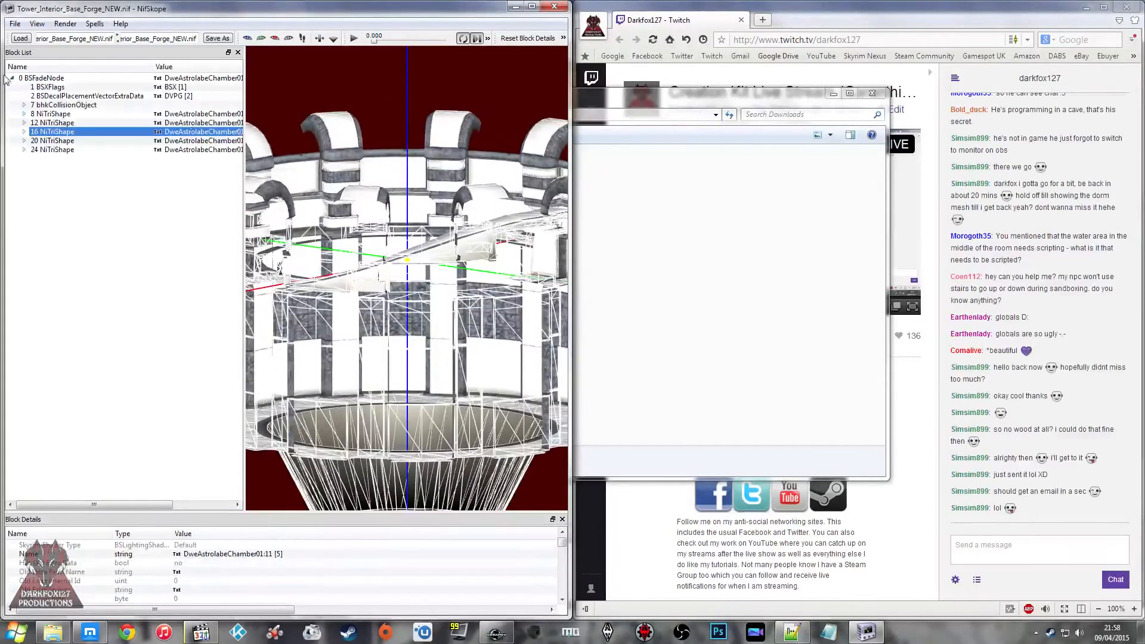
pyautogui.click(20, 133)
pyautogui.doubleClick(55, 152)
pyautogui.click(67, 159)
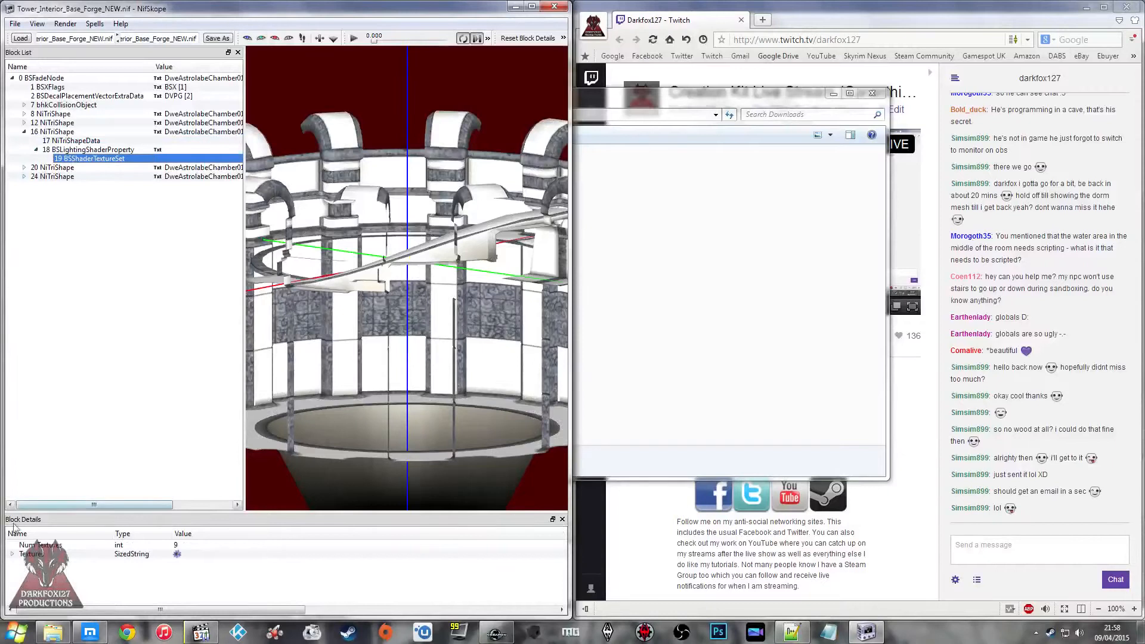
pyautogui.click(12, 554)
pyautogui.click(246, 590)
pyautogui.click(257, 565)
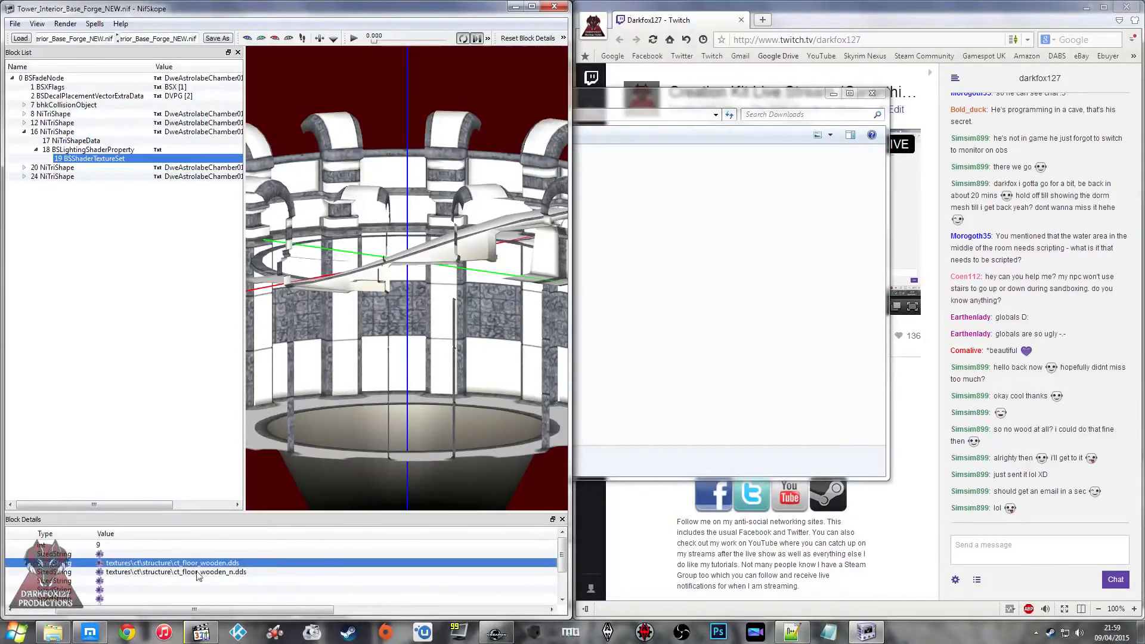
# Step: Replace the shape's ct_floor_wooden.dds texture with dwestonefloor04 from the Textures\dungeons\dwemerruins folder
pyautogui.click(100, 564)
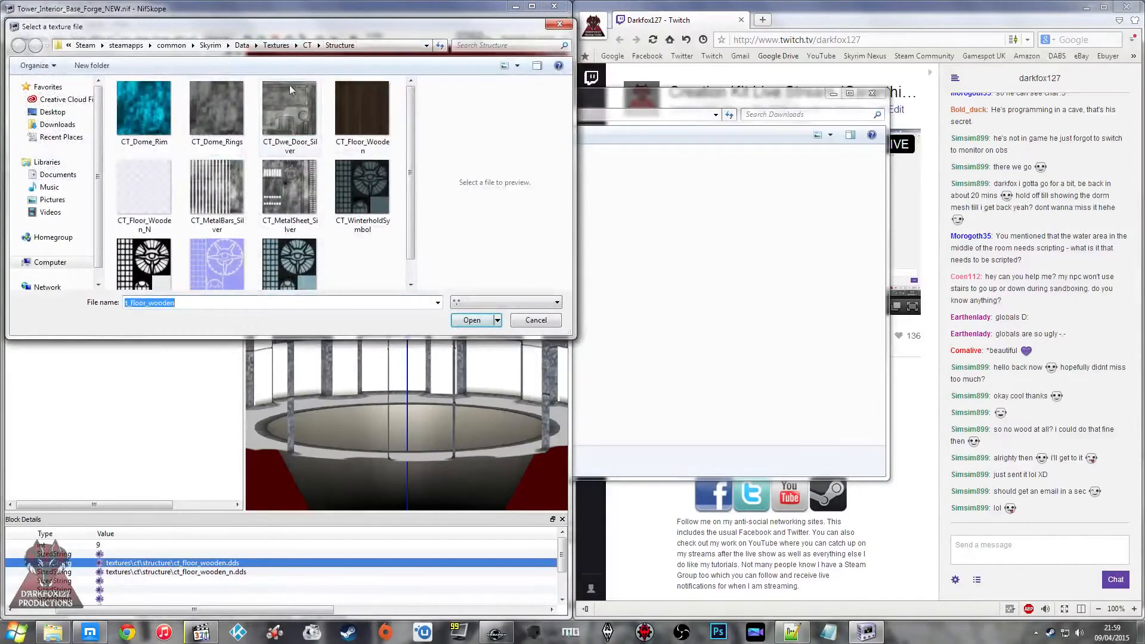
pyautogui.click(278, 46)
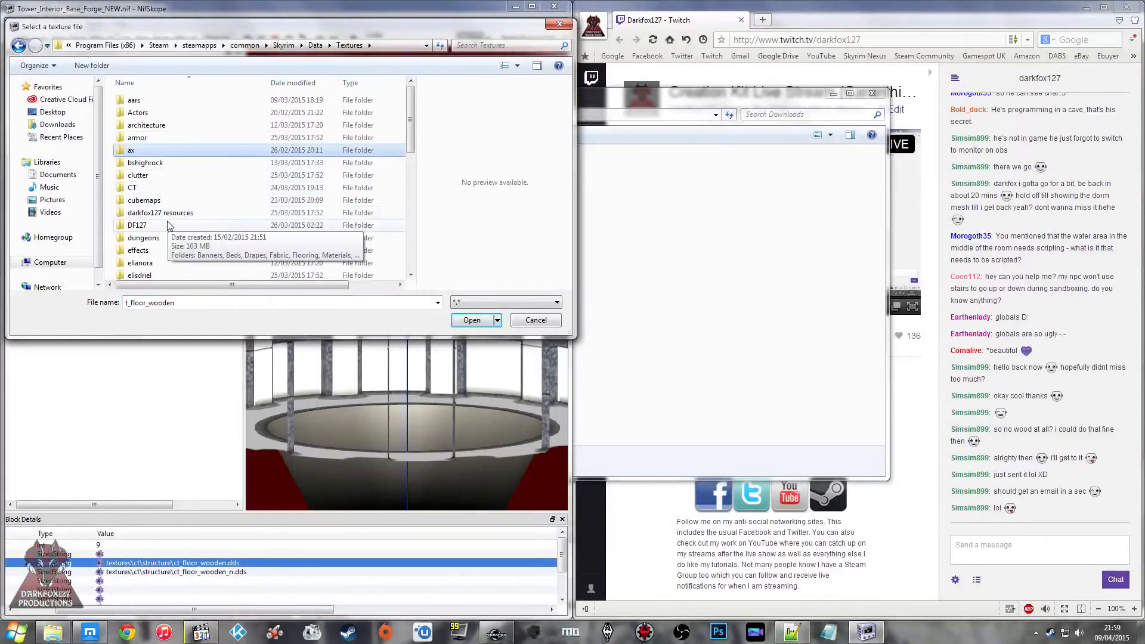
pyautogui.doubleClick(161, 239)
pyautogui.doubleClick(148, 101)
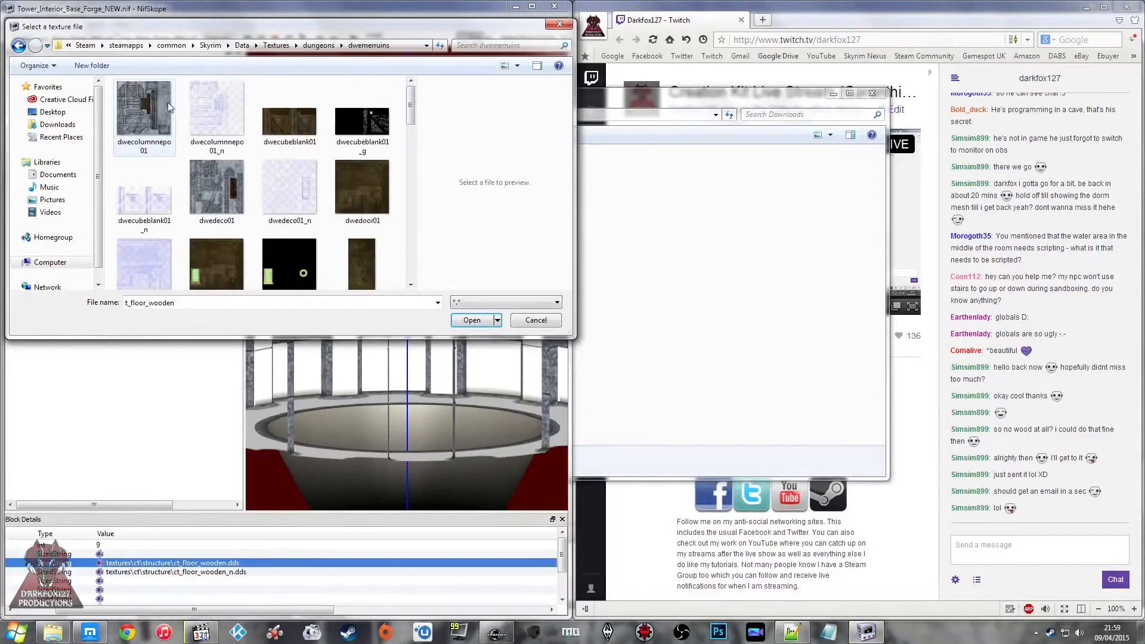
pyautogui.click(167, 102)
pyautogui.scroll(-5, 283, 132)
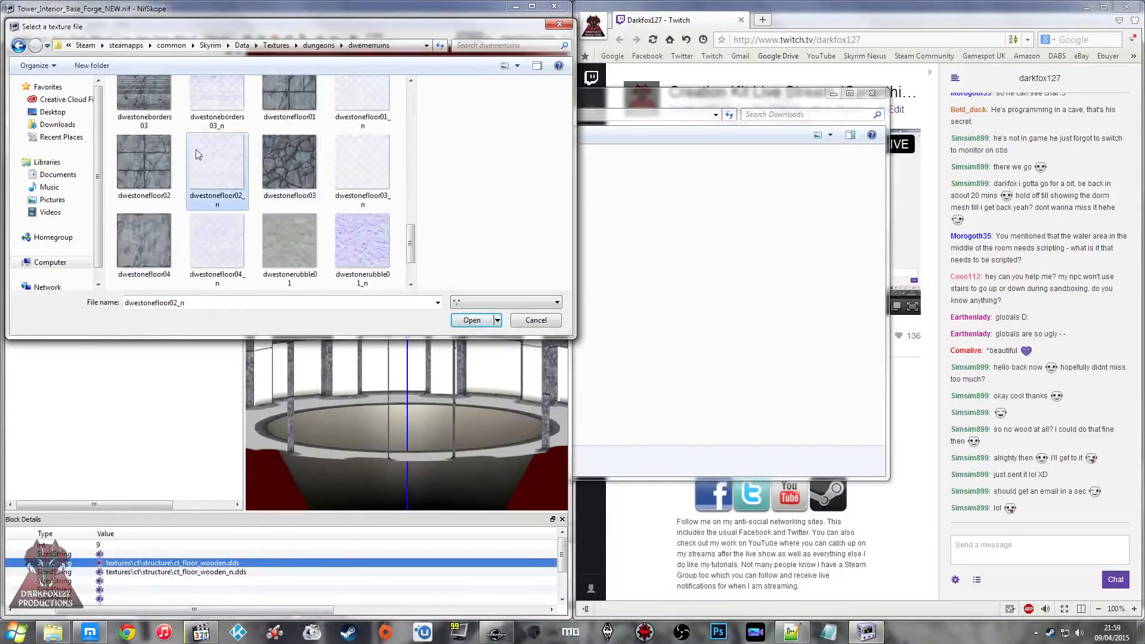
pyautogui.click(162, 253)
pyautogui.click(471, 320)
pyautogui.moveTo(406, 310); pyautogui.dragTo(258, 297)
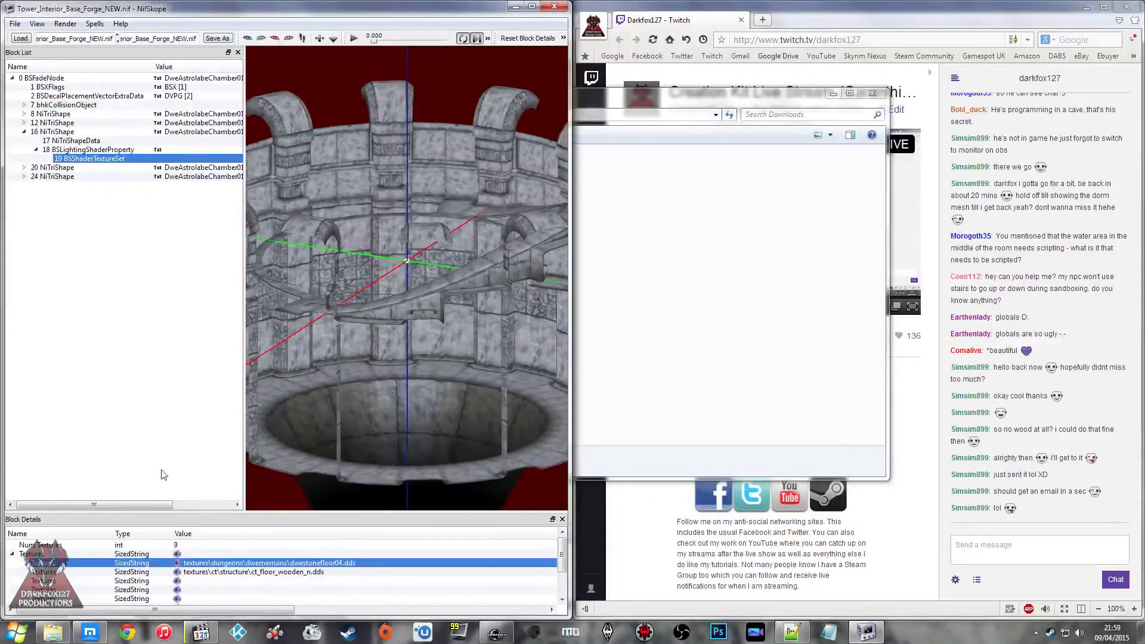
# Step: Replace the shape's ct_floor_wooden_n.dds normal map with dwestonefloor04_n from the Textures\dungeons\dwemerruins folder
pyautogui.click(177, 571)
pyautogui.click(239, 194)
pyautogui.scroll(-1, 239, 194)
pyautogui.click(242, 44)
pyautogui.click(343, 45)
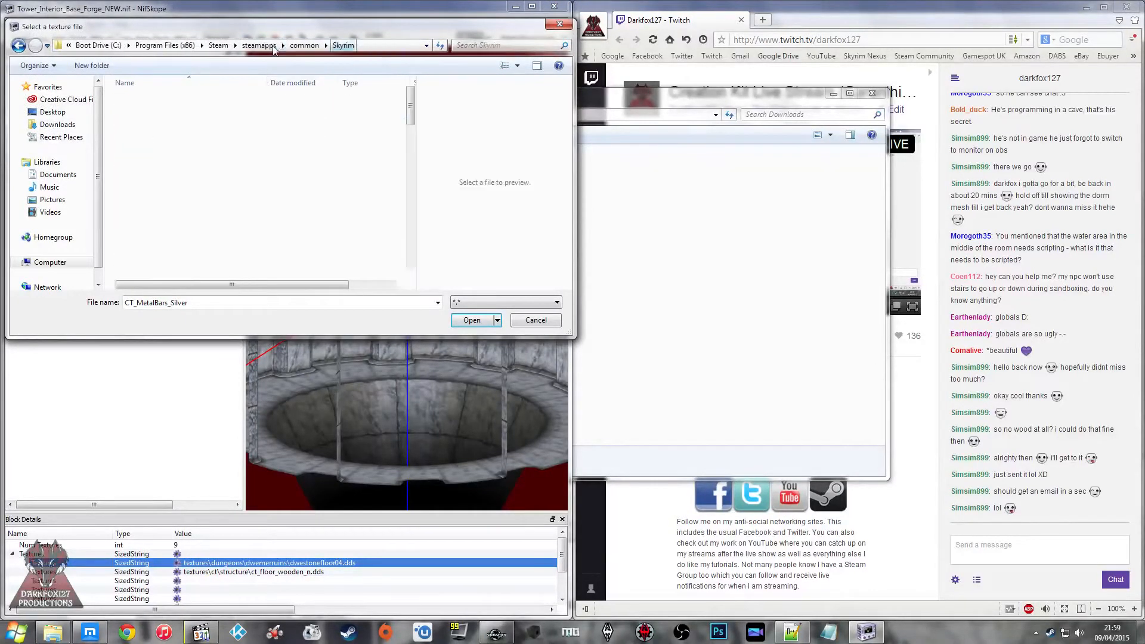
pyautogui.doubleClick(172, 121)
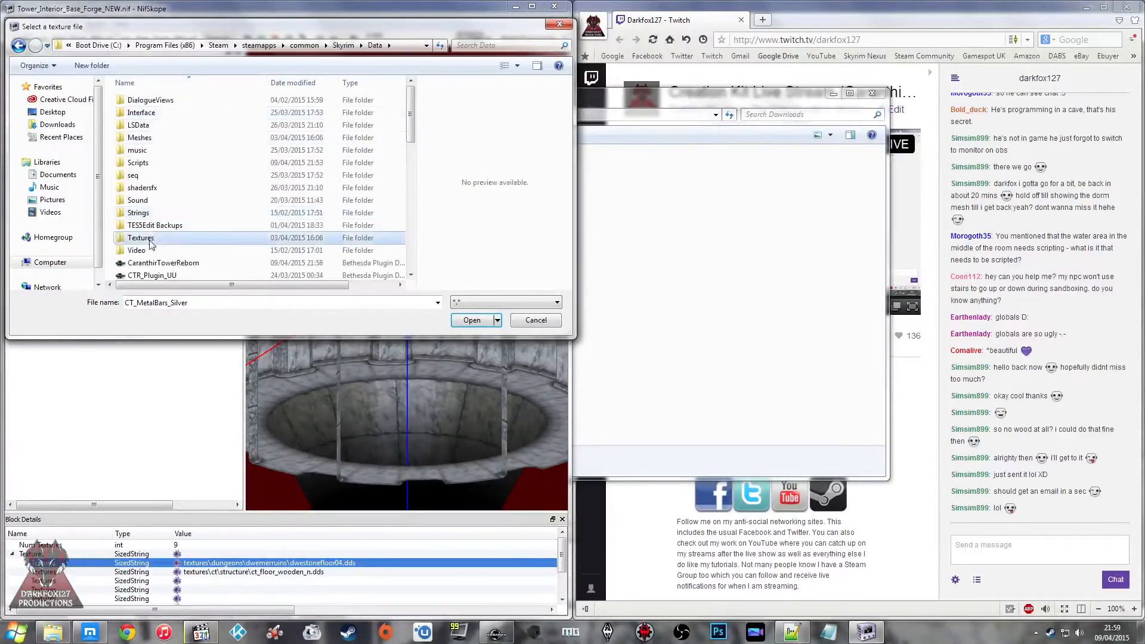
pyautogui.doubleClick(146, 238)
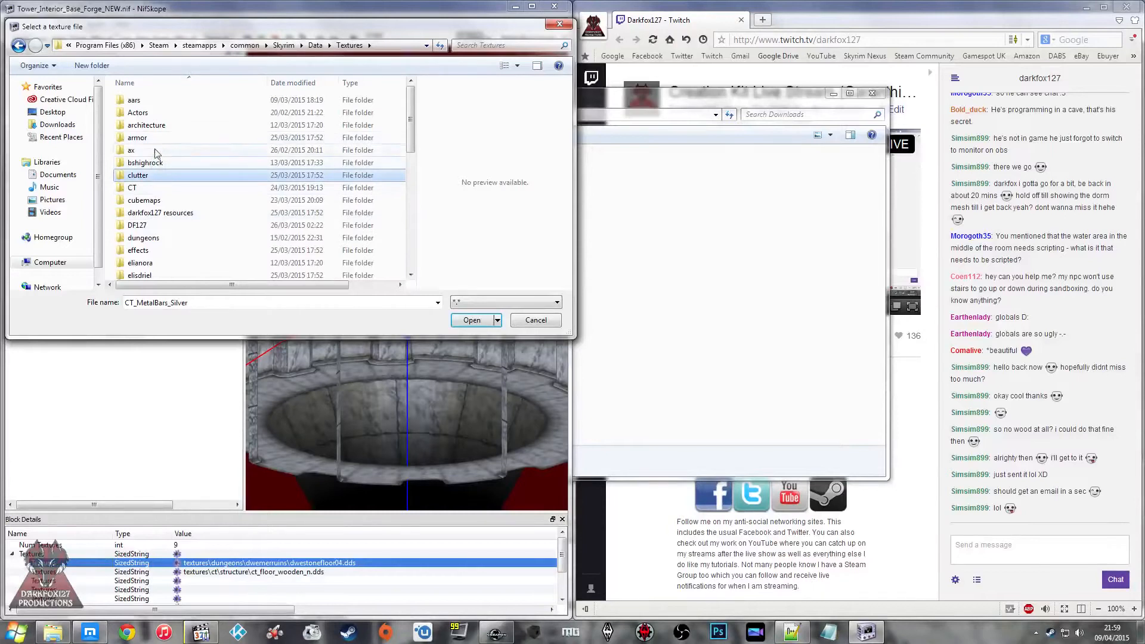
pyautogui.doubleClick(143, 237)
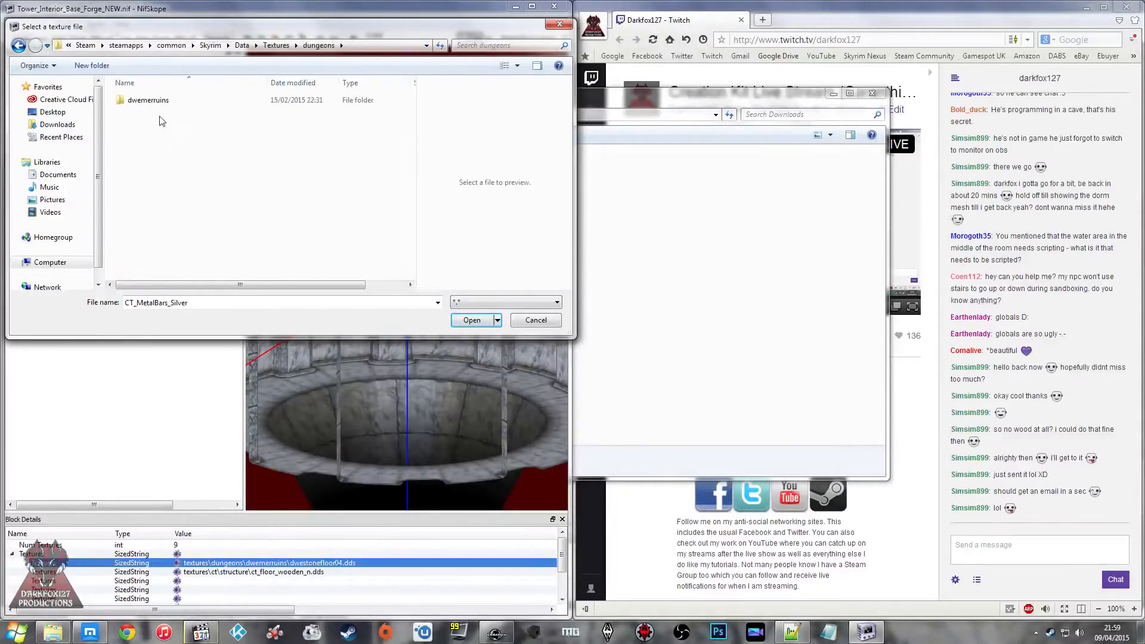
pyautogui.doubleClick(146, 99)
pyautogui.scroll(-3, 155, 166)
pyautogui.scroll(-5, 155, 167)
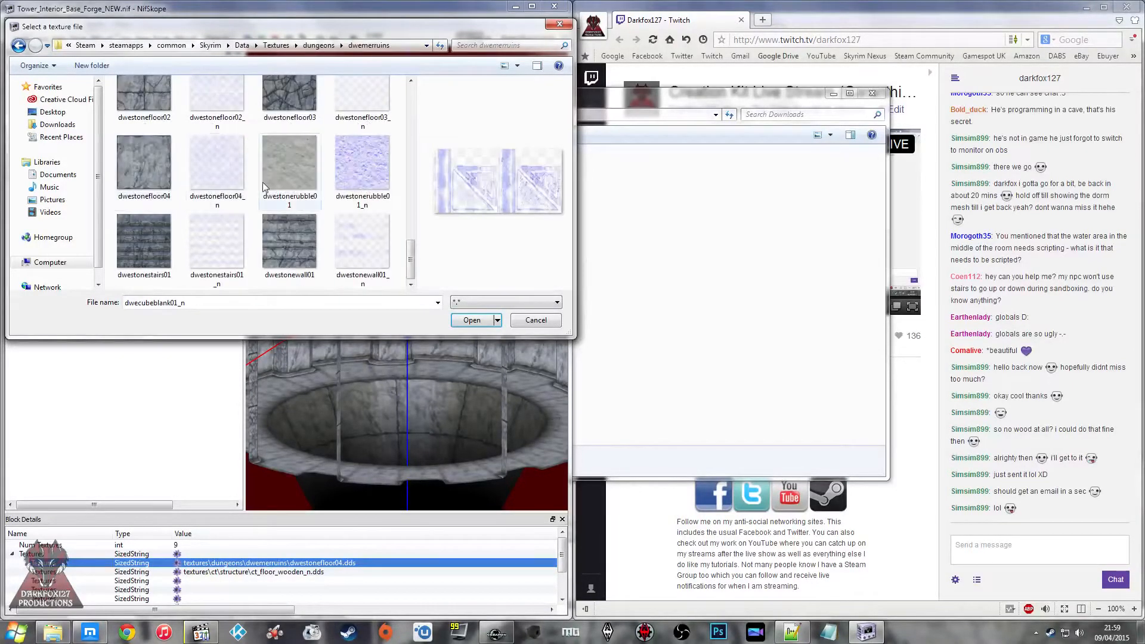
pyautogui.click(472, 321)
pyautogui.moveTo(431, 310); pyautogui.dragTo(383, 269)
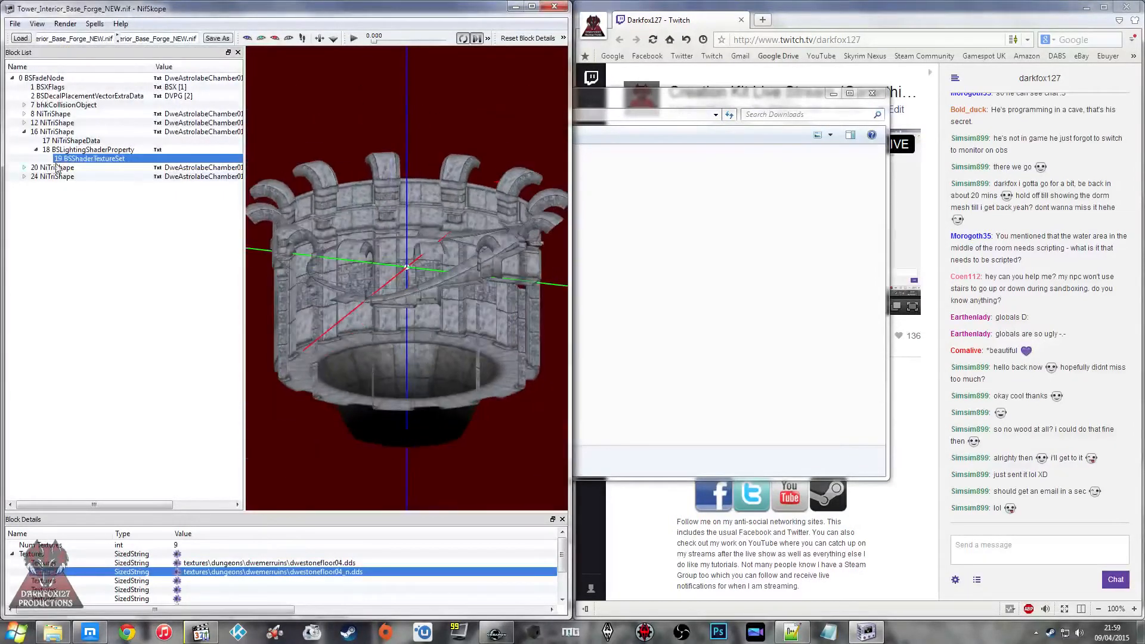
# Step: Expand the last two NiTriShape blocks, 20 and 24, and check the texture paths in their BSShaderTextureSets
pyautogui.click(24, 168)
pyautogui.doubleClick(39, 185)
pyautogui.click(67, 194)
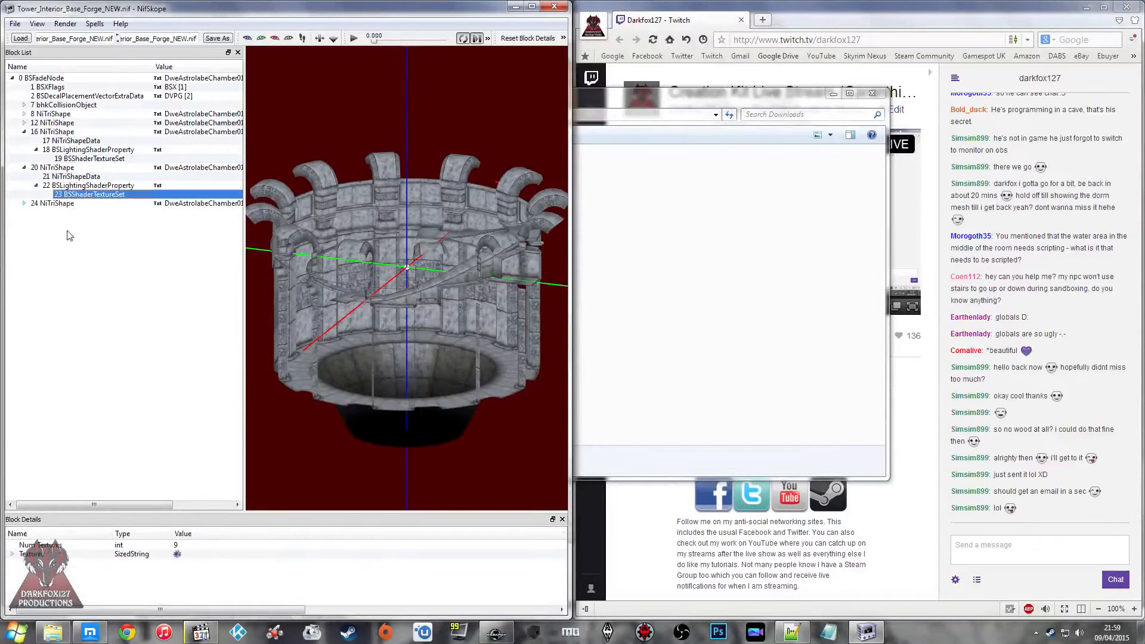
pyautogui.click(13, 554)
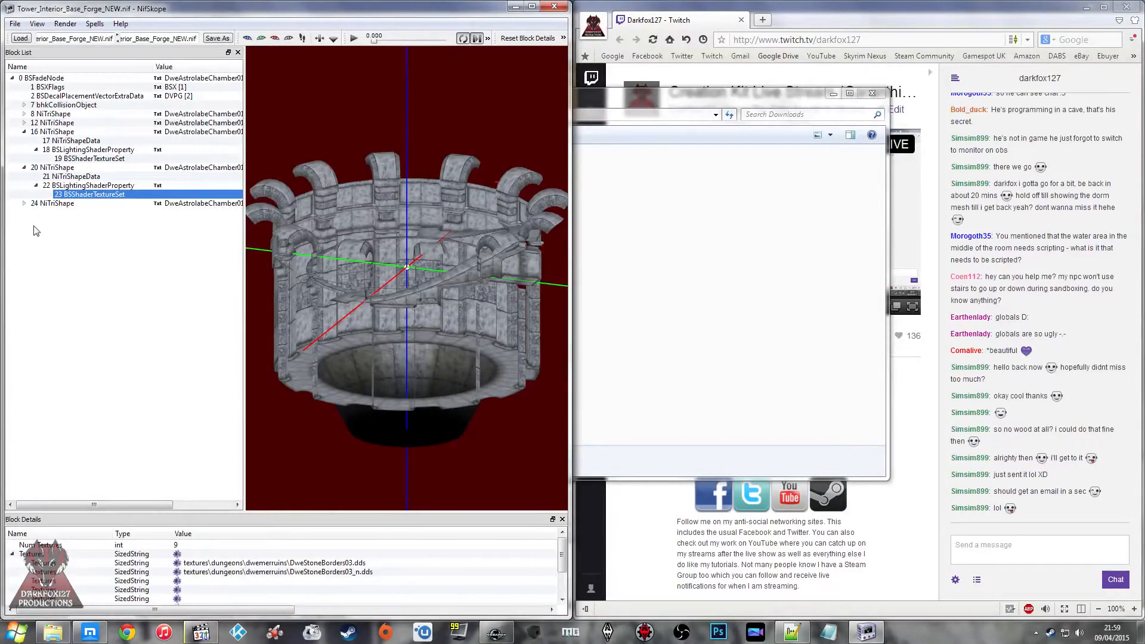
pyautogui.click(25, 203)
pyautogui.doubleClick(69, 221)
pyautogui.click(72, 230)
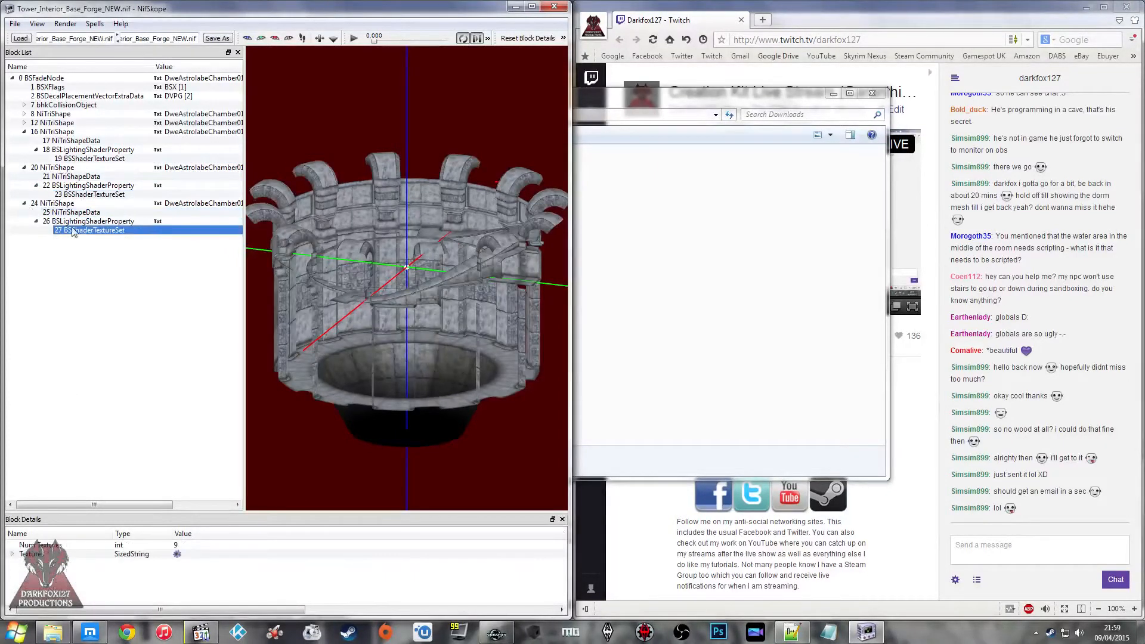
pyautogui.click(12, 554)
pyautogui.click(244, 563)
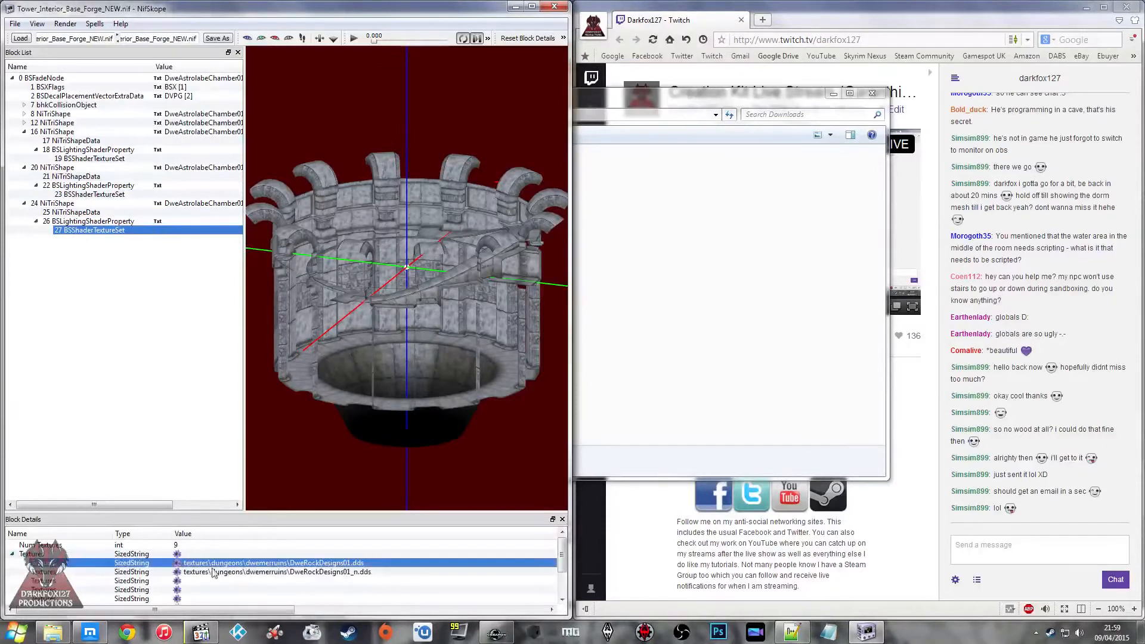
# Step: Check the texture paths in the BSShaderTextureSets of NiTriShape blocks 12 and 8
pyautogui.click(25, 123)
pyautogui.click(56, 130)
pyautogui.click(36, 141)
pyautogui.click(66, 149)
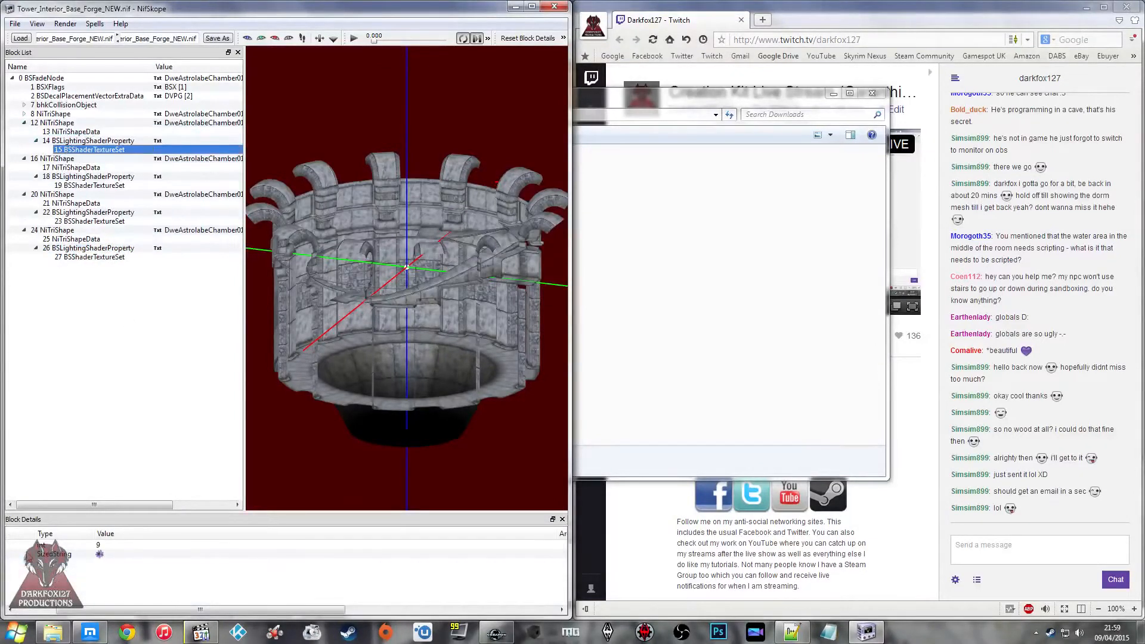
pyautogui.moveTo(83, 613); pyautogui.dragTo(29, 613)
pyautogui.click(12, 553)
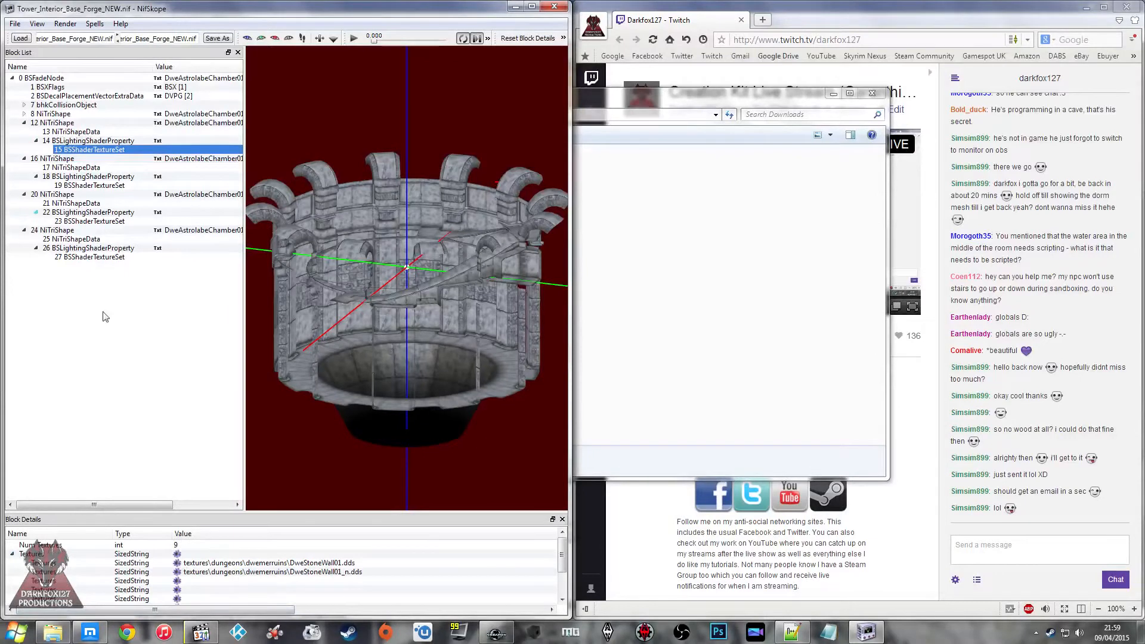
pyautogui.click(25, 113)
pyautogui.click(57, 123)
pyautogui.click(35, 131)
pyautogui.click(77, 141)
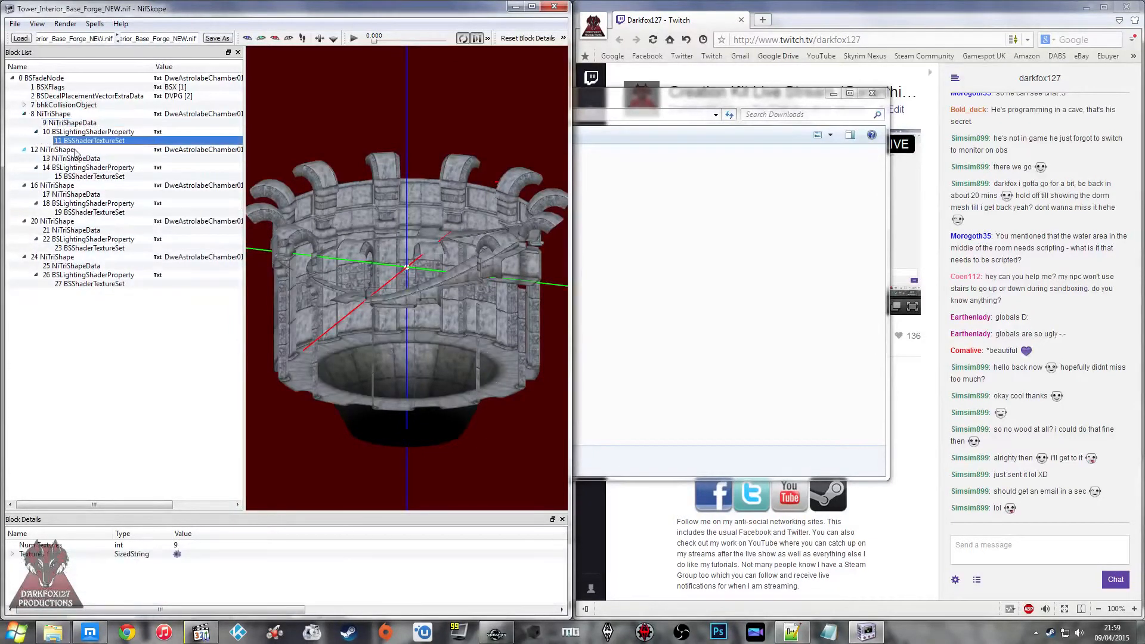
pyautogui.click(12, 553)
pyautogui.click(197, 572)
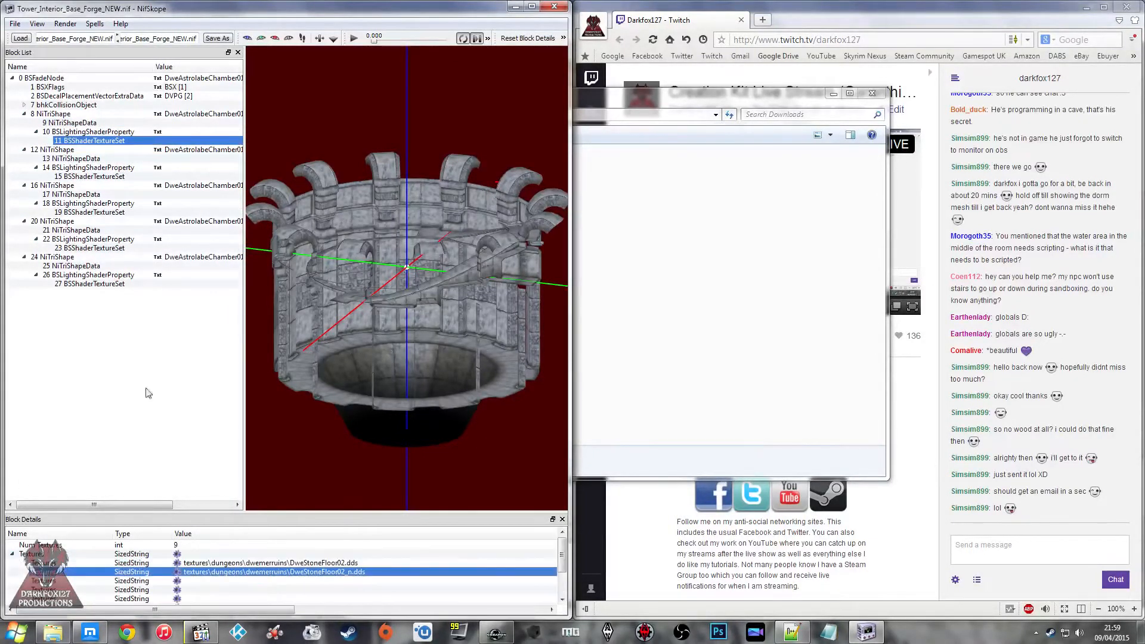
# Step: Save the mesh in Downloads as Tower_Interior_Base_Forge and close NifSkope
pyautogui.click(215, 37)
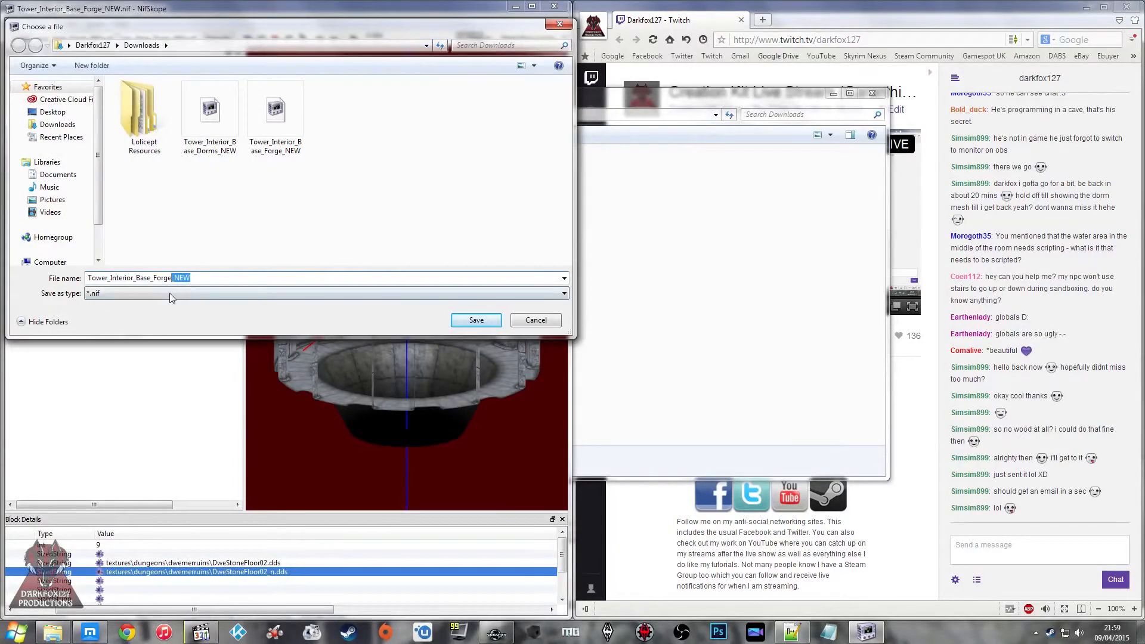
pyautogui.press('BackSpace')
pyautogui.press('Return')
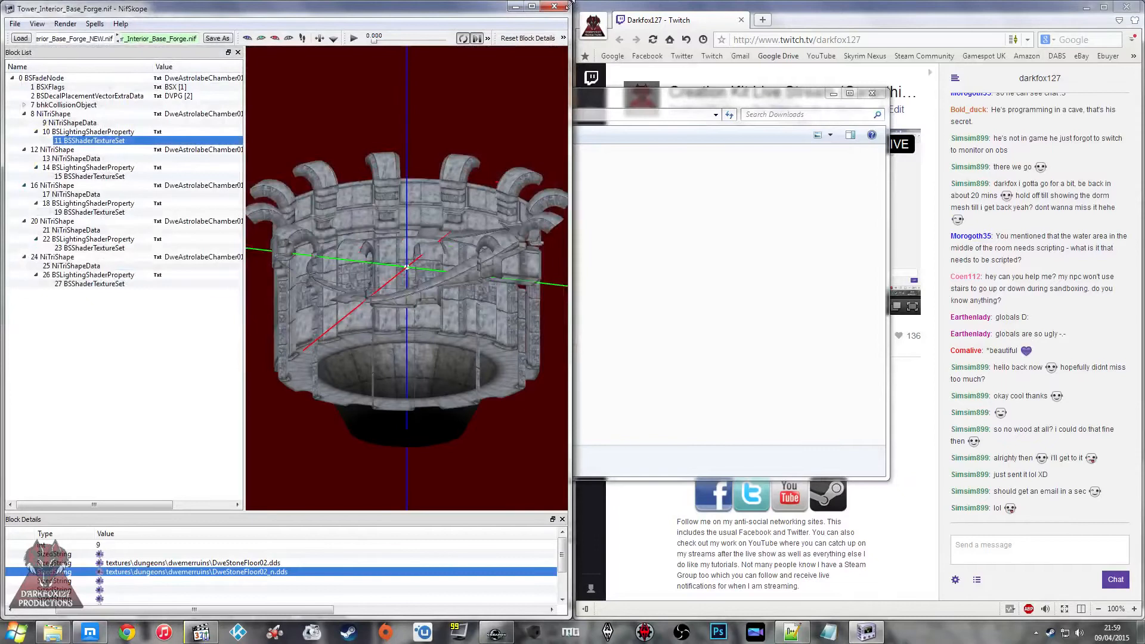
pyautogui.click(554, 6)
# Step: Paste the saved Tower_Interior_Base_Forge mesh from Downloads into Skyrim's Data\Meshes\CT\Structure\Interior\Main folder
pyautogui.click(437, 185)
pyautogui.rightClick(434, 202)
pyautogui.click(460, 310)
pyautogui.press('super+d')
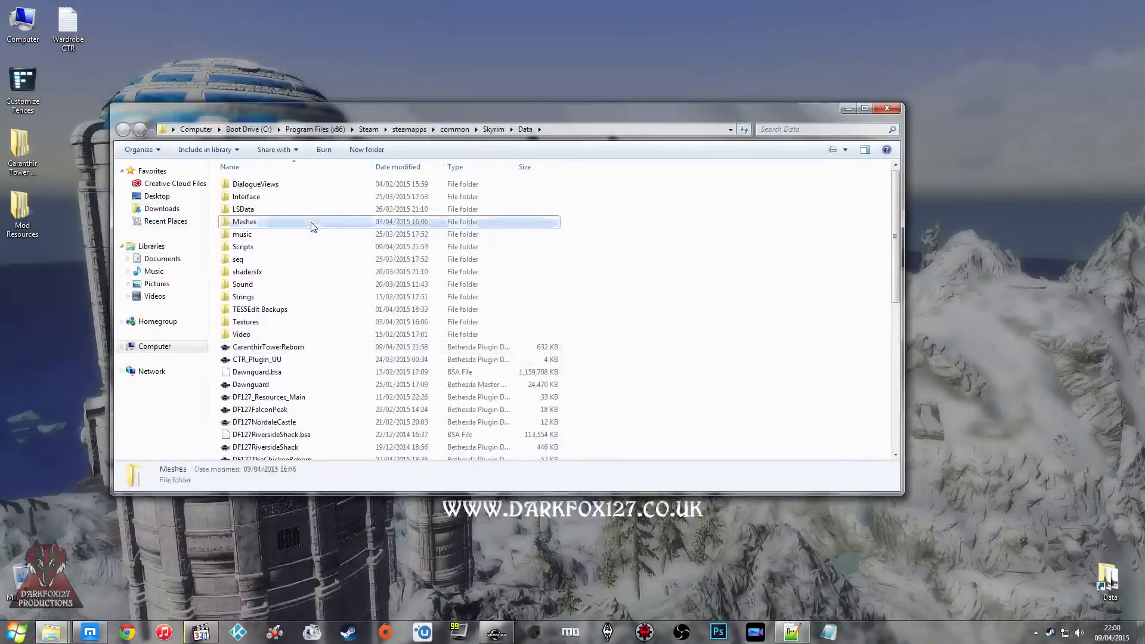
pyautogui.doubleClick(304, 222)
pyautogui.doubleClick(255, 360)
pyautogui.doubleClick(251, 284)
pyautogui.doubleClick(255, 198)
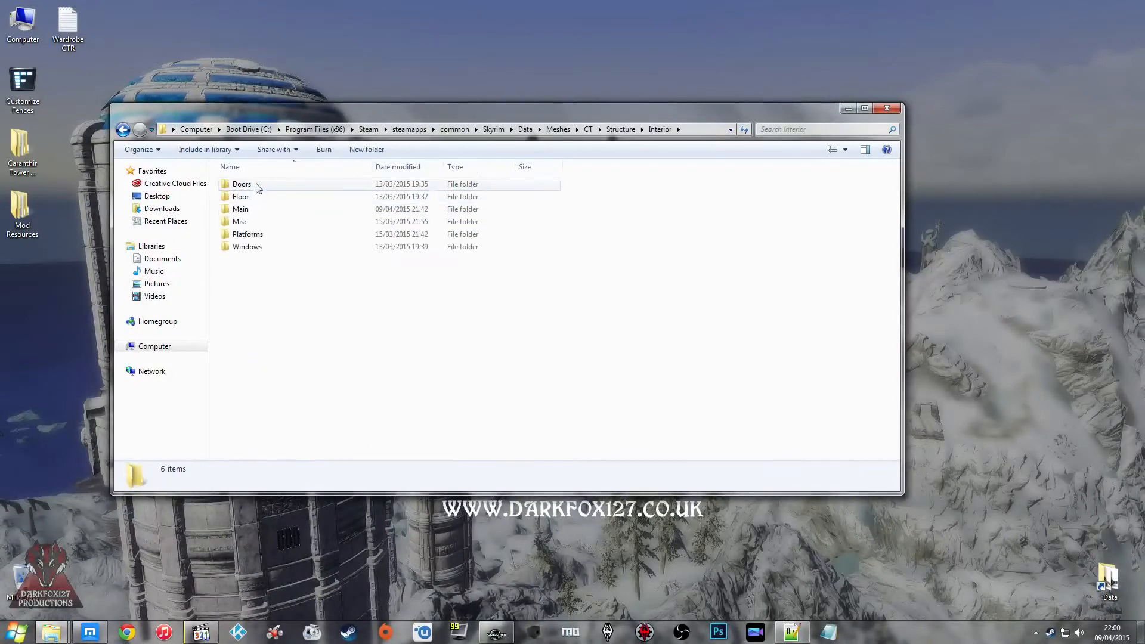
pyautogui.doubleClick(254, 211)
pyautogui.rightClick(274, 252)
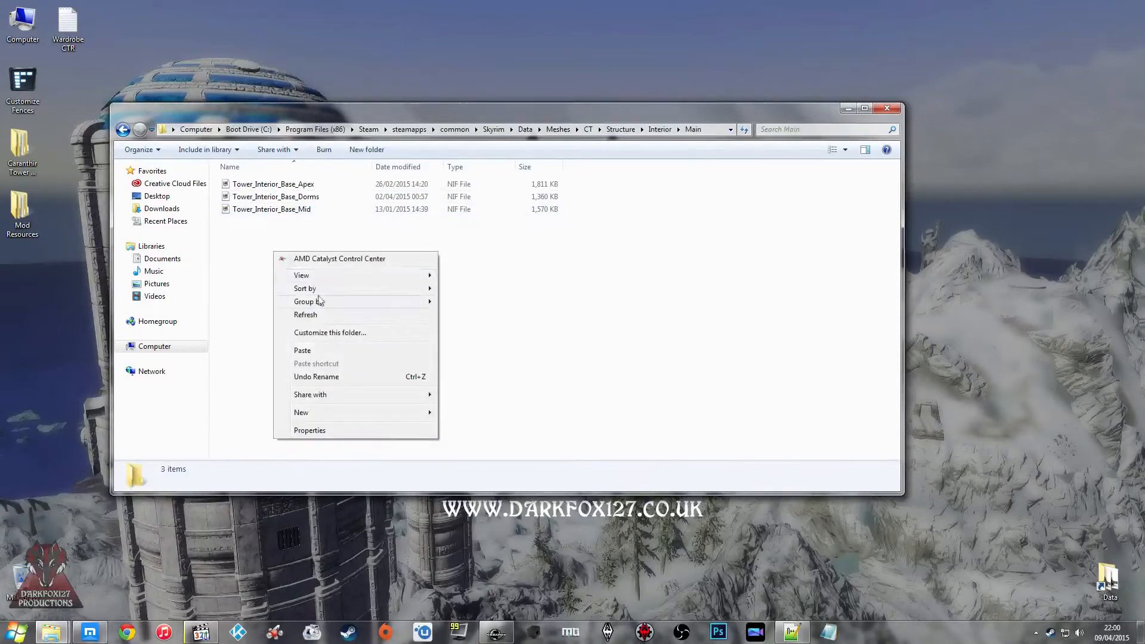
pyautogui.click(321, 352)
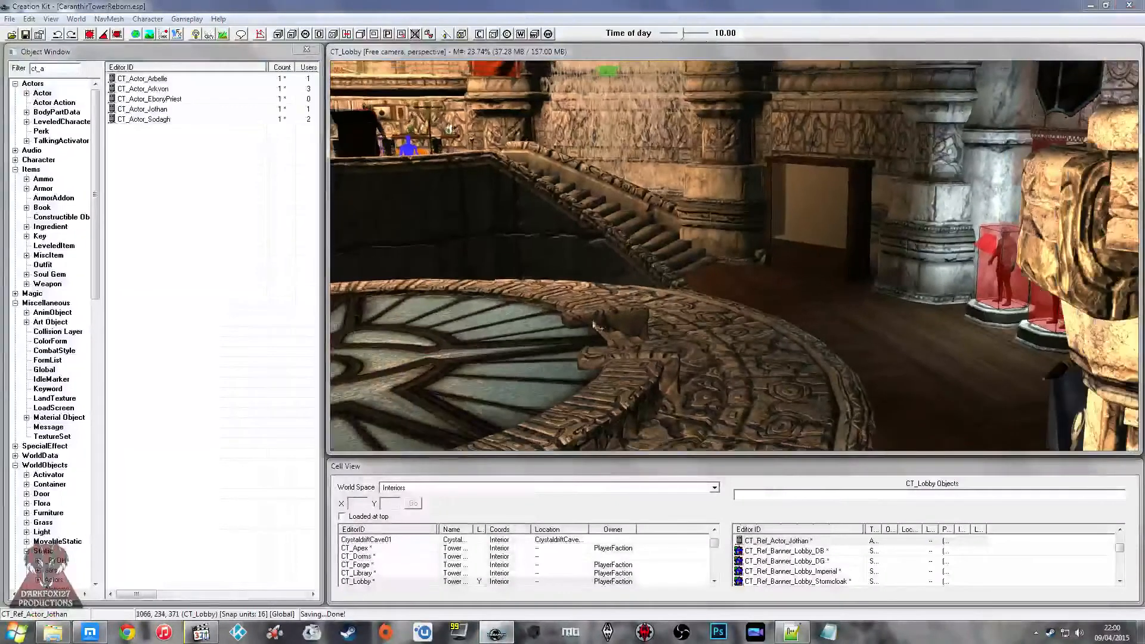
# Step: In the Creation Kit, load the CT_Forge cell and open the base object of its main forge structure for editing
pyautogui.doubleClick(364, 565)
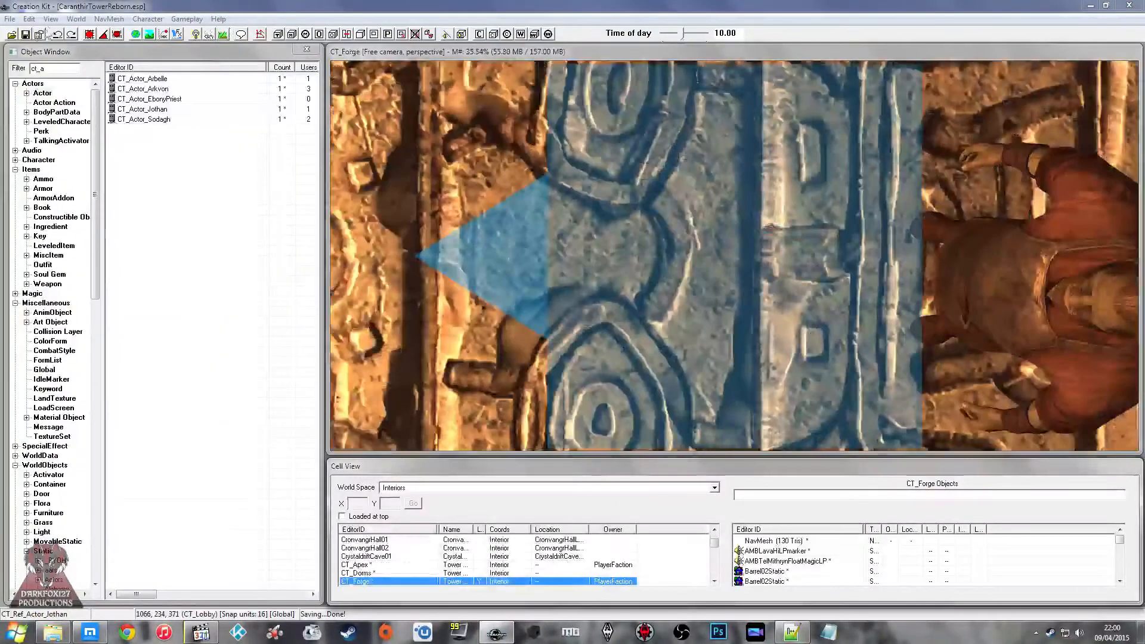
pyautogui.click(28, 32)
pyautogui.click(650, 211)
pyautogui.scroll(-6, 650, 211)
pyautogui.moveTo(650, 211)
pyautogui.keyDown('shift'); pyautogui.mouseDown(button='middle')
pyautogui.moveTo(659, 185)
pyautogui.moveTo(671, 214)
pyautogui.mouseUp(button='middle'); pyautogui.keyUp('shift')
pyautogui.click(767, 199)
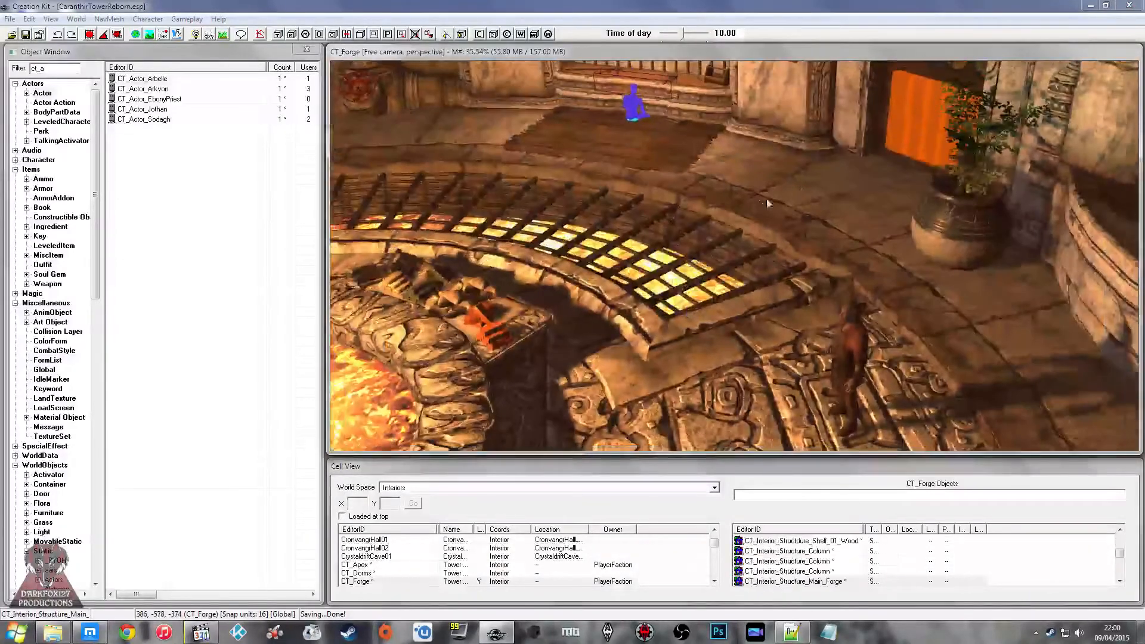
pyautogui.doubleClick(780, 186)
pyautogui.click(658, 205)
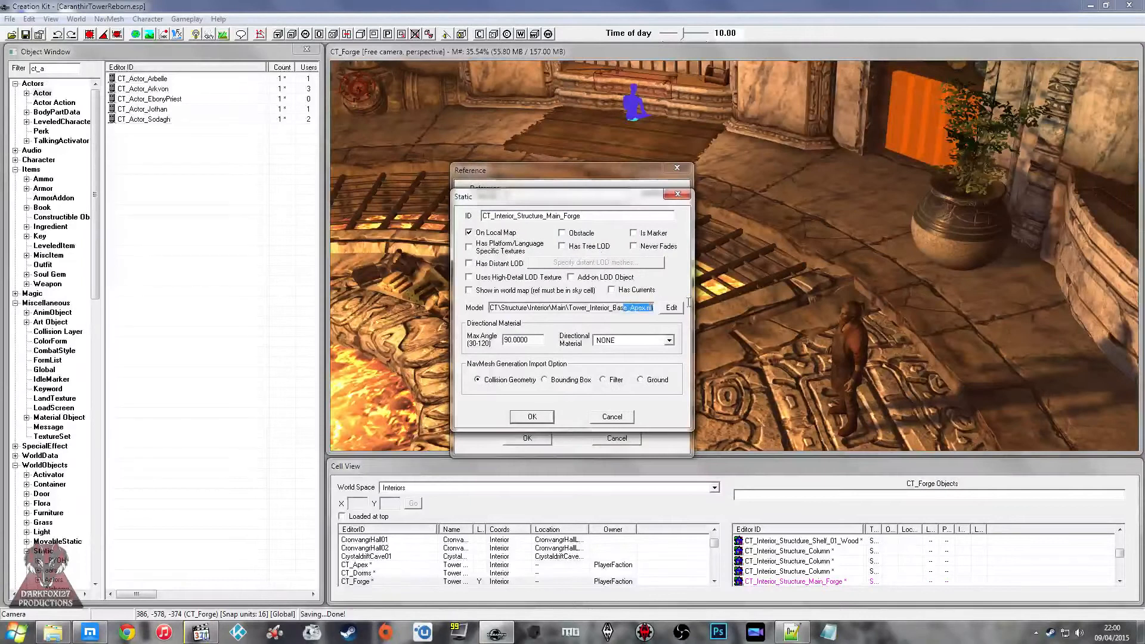
# Step: Set the model of CT_Interior_Structure_Main_Forge to Tower_Interior_Base_Forge from Meshes\CT\Structure\Interior\Main and accept the changes
pyautogui.click(673, 307)
pyautogui.click(534, 225)
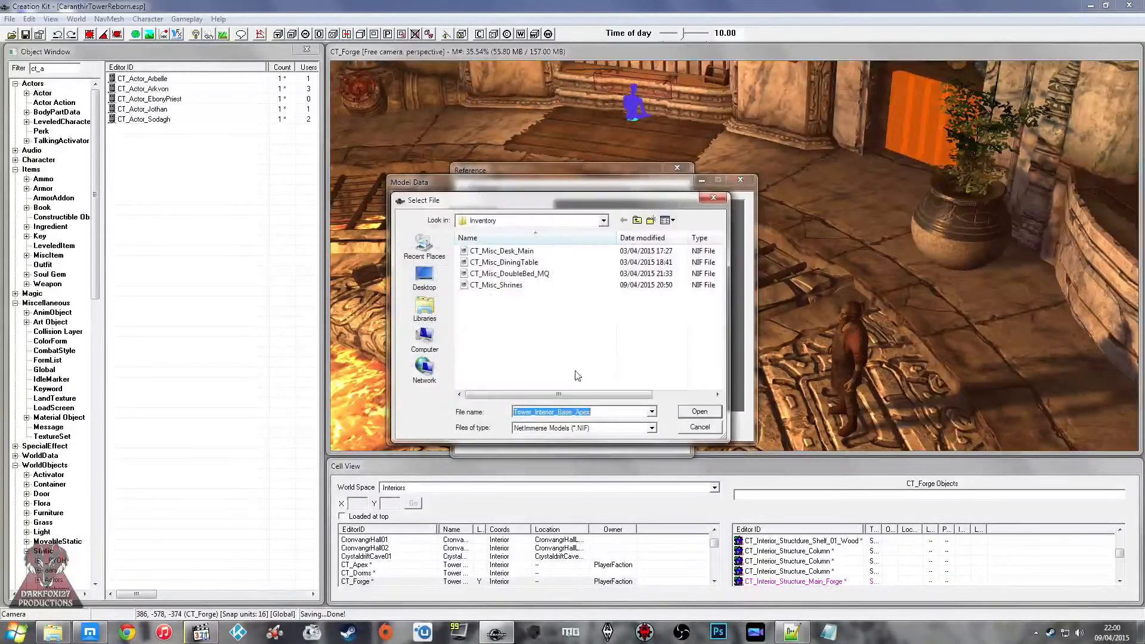
pyautogui.click(525, 251)
pyautogui.click(525, 220)
pyautogui.click(546, 308)
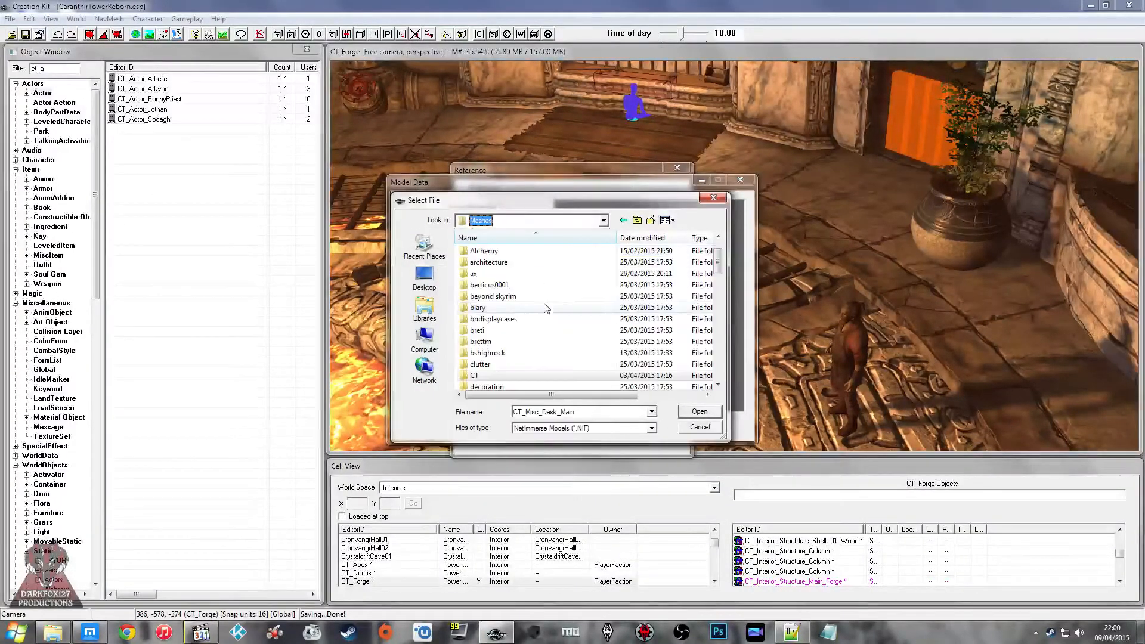
pyautogui.doubleClick(474, 375)
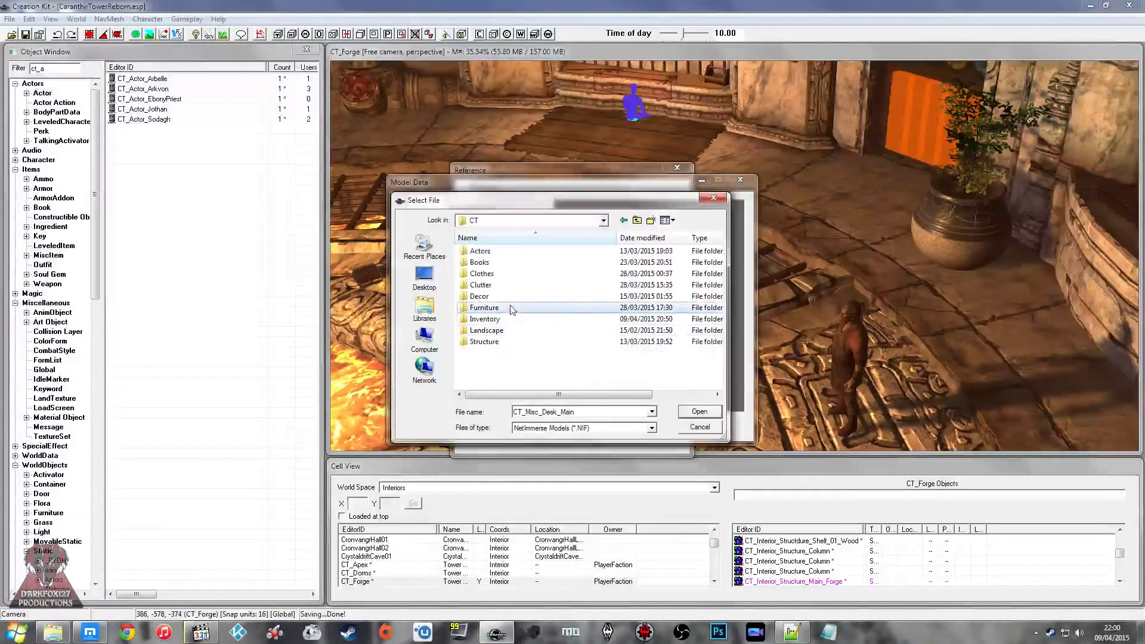
pyautogui.doubleClick(484, 341)
pyautogui.doubleClick(497, 263)
pyautogui.doubleClick(493, 274)
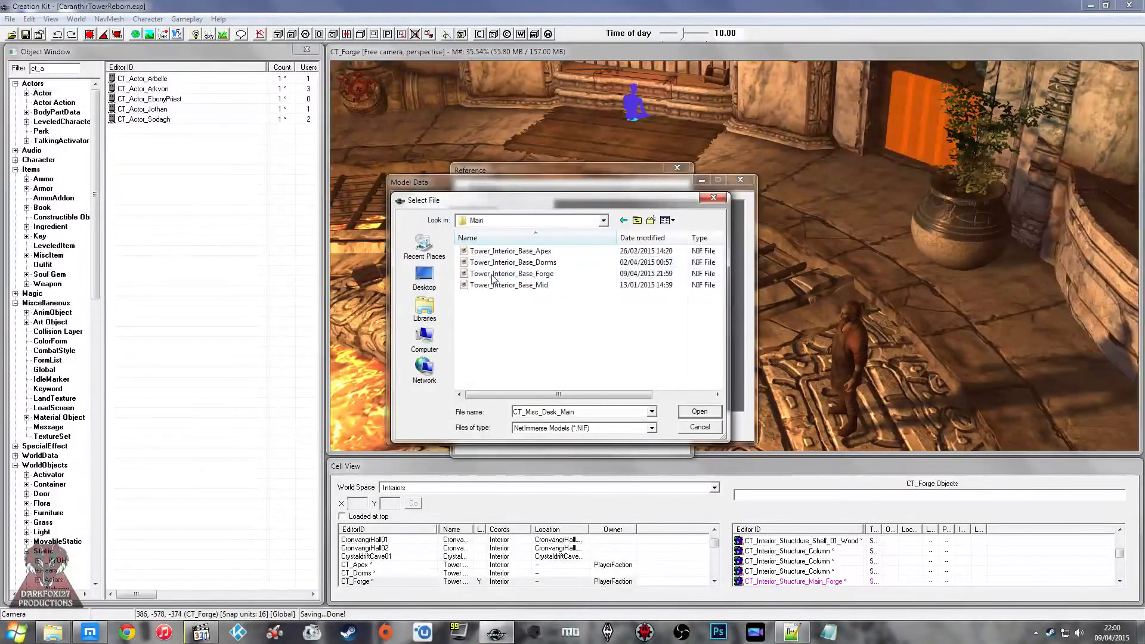
pyautogui.click(506, 275)
pyautogui.click(697, 411)
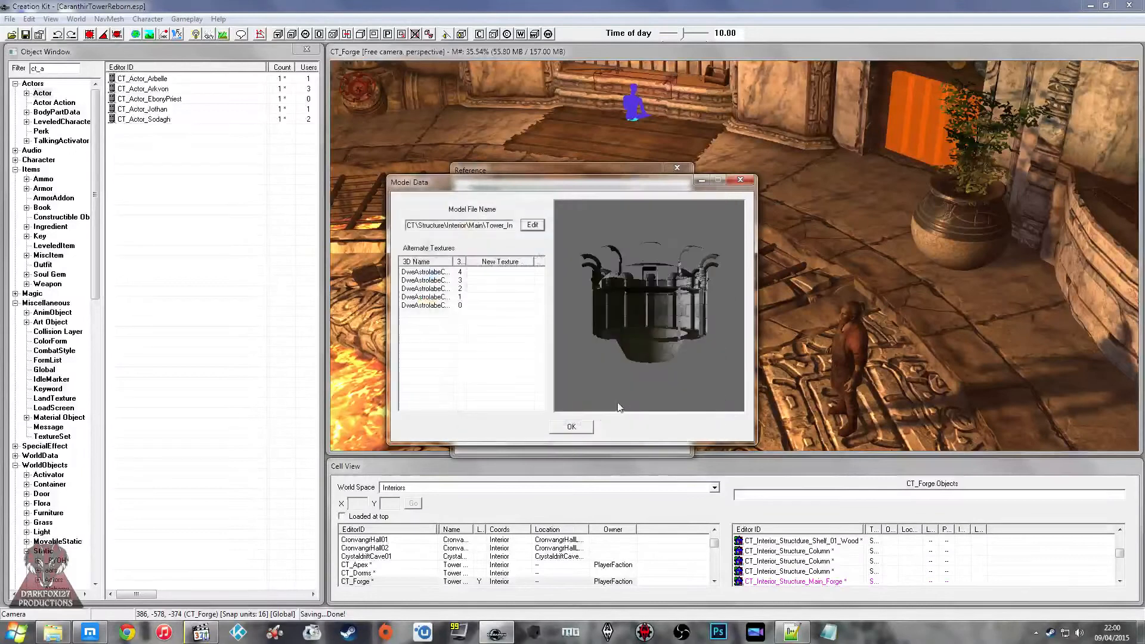
pyautogui.click(571, 427)
pyautogui.click(532, 417)
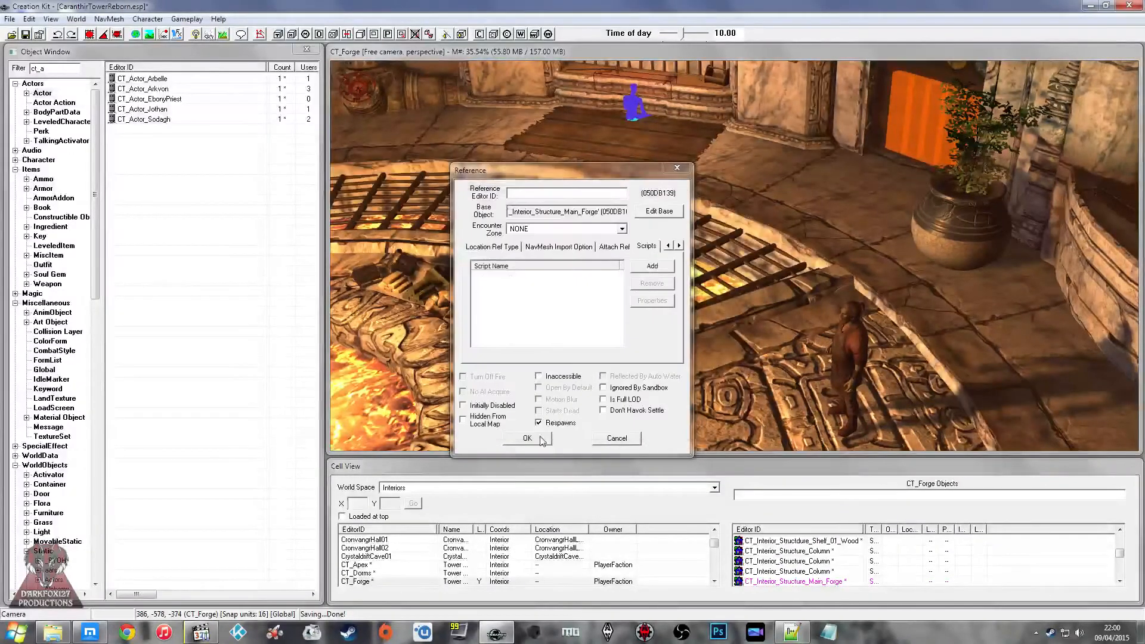
pyautogui.click(527, 438)
# Step: Filter the static objects by "forge" and preview CT_Interior_Structure_Main_Forge
pyautogui.keyDown('shift'); pyautogui.moveTo(648, 339); pyautogui.dragTo(625, 332, button='middle'); pyautogui.keyUp('shift')
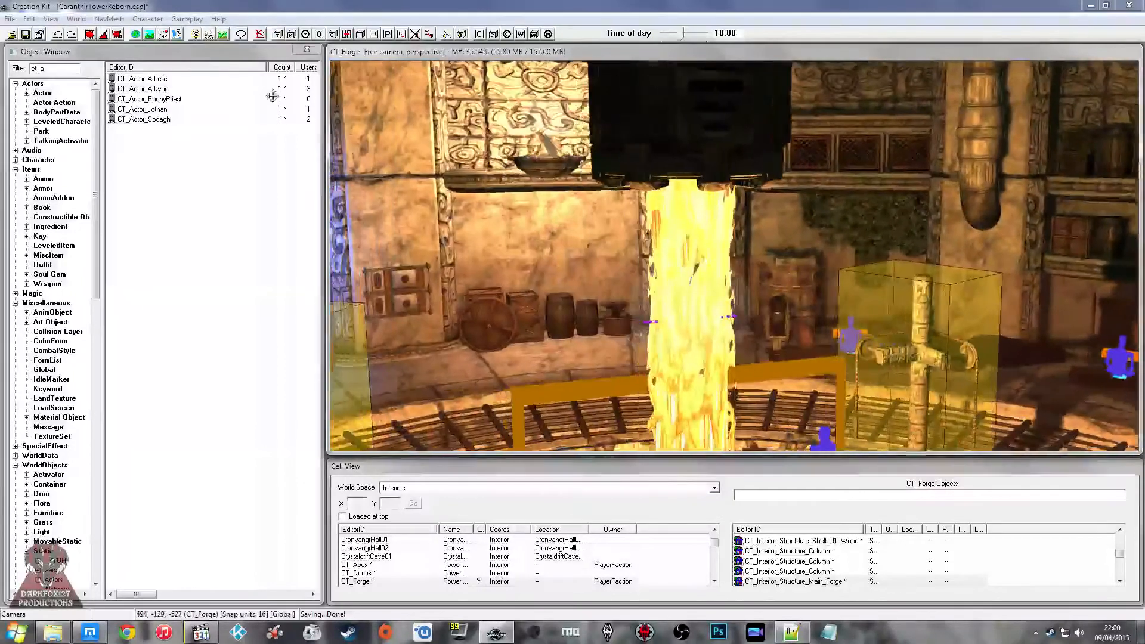
pyautogui.click(192, 153)
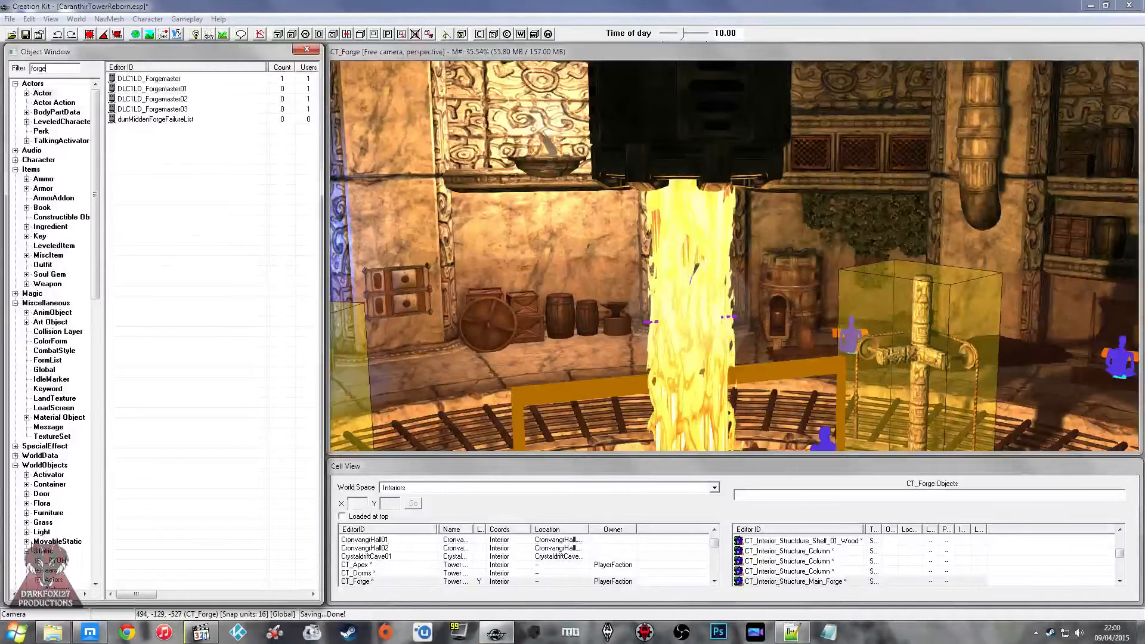
pyautogui.rightClick(159, 109)
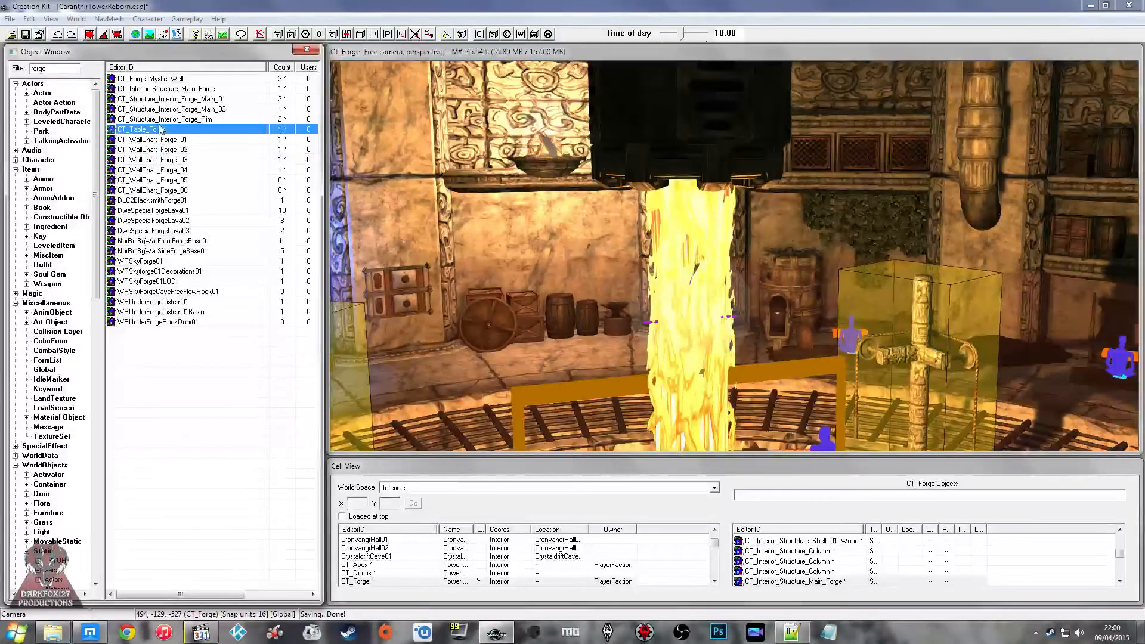
pyautogui.click(190, 179)
pyautogui.click(172, 89)
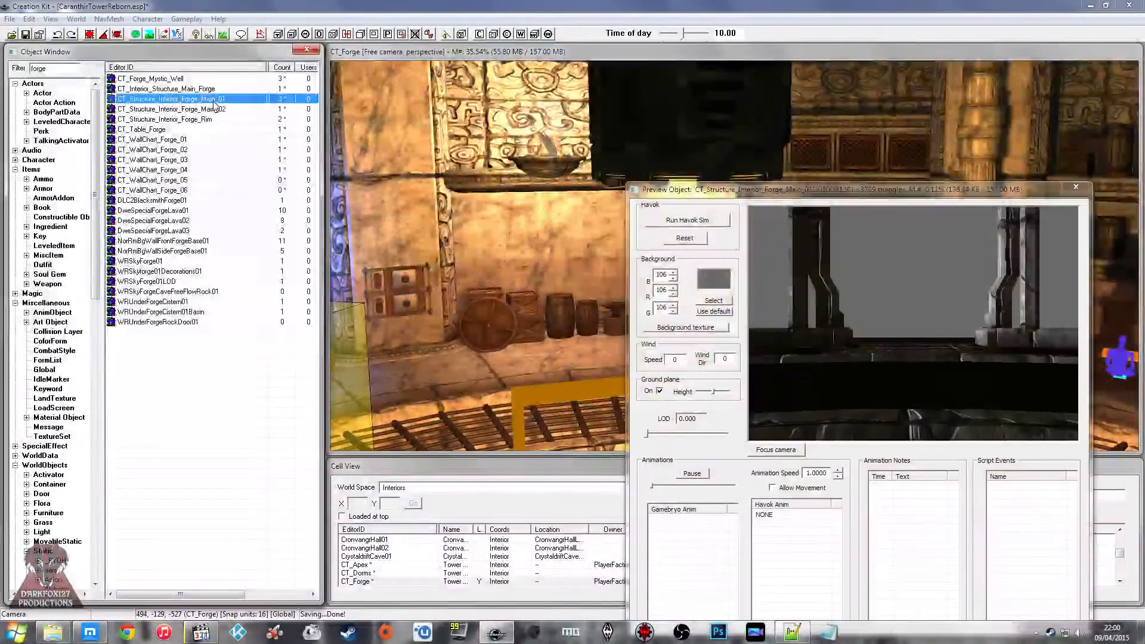
# Step: Turn off the preview's ground plane and examine the inside of the forge structure mesh
pyautogui.scroll(-3, 906, 281)
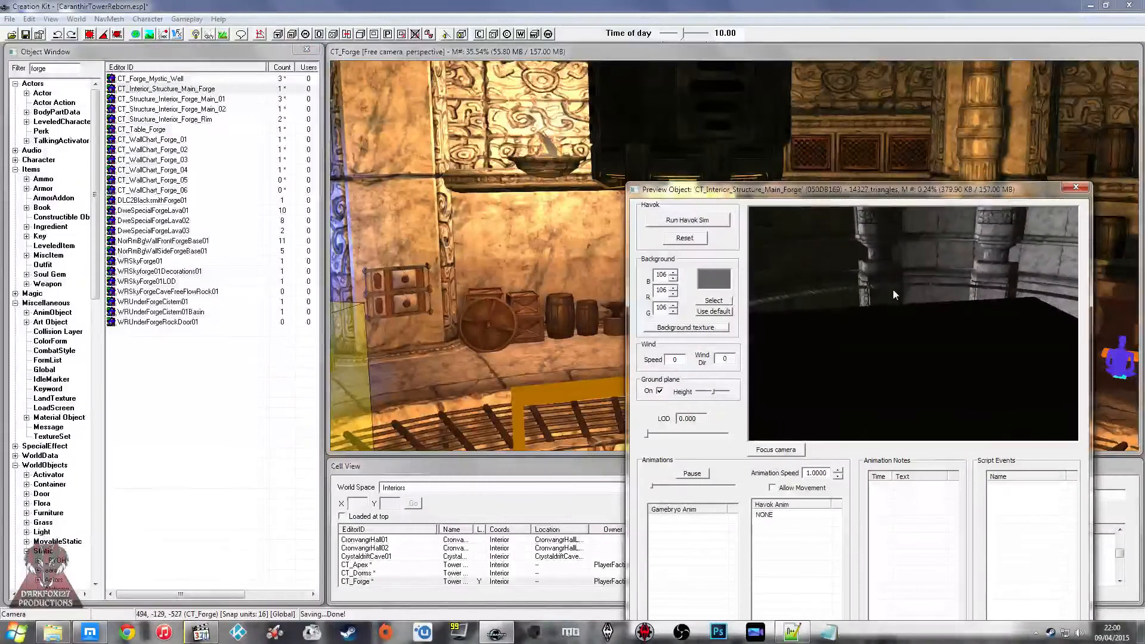
pyautogui.click(660, 391)
pyautogui.moveTo(902, 314); pyautogui.dragTo(899, 360, button='middle')
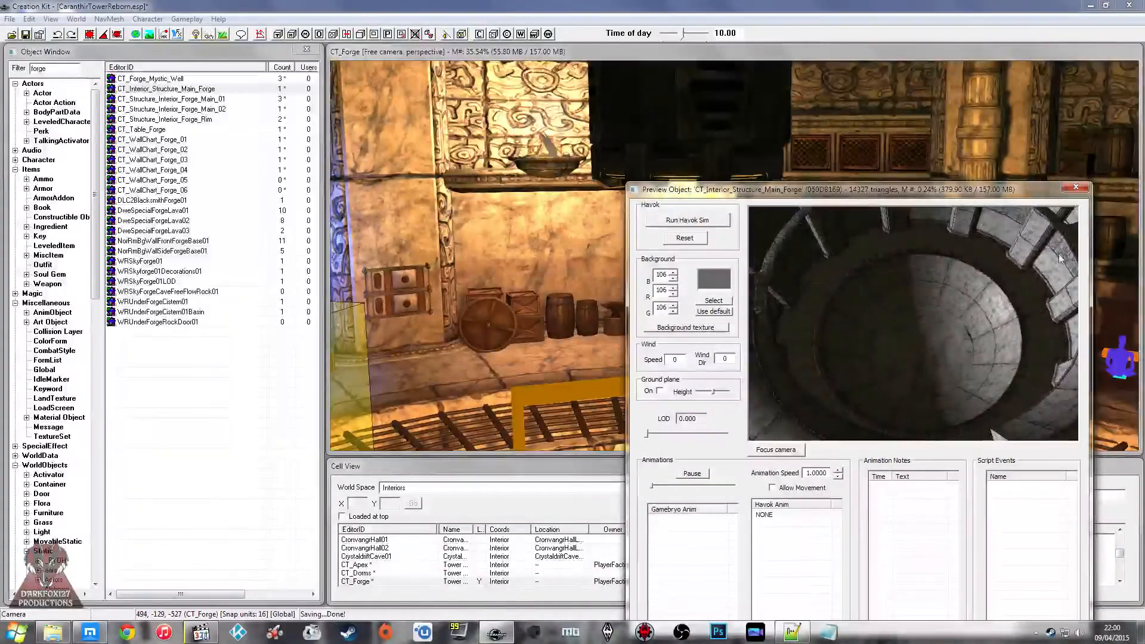
# Step: Close the object preview and look over the molten metal stream and the surrounding forge room
pyautogui.click(1076, 187)
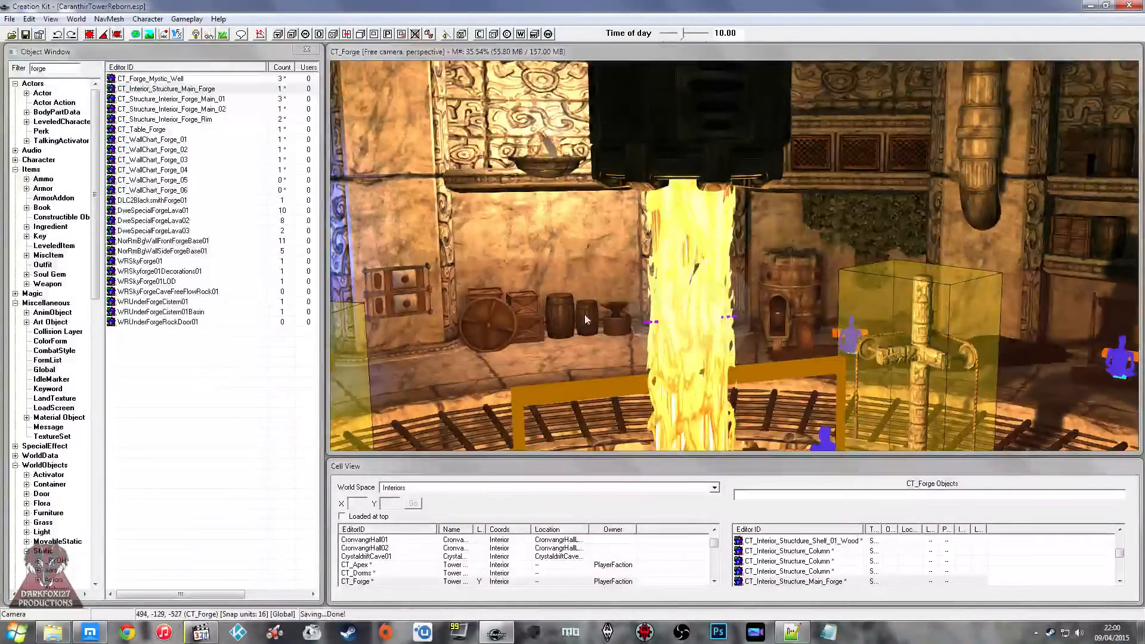
pyautogui.click(657, 294)
pyautogui.keyDown('shift'); pyautogui.moveTo(657, 294); pyautogui.dragTo(647, 247, button='middle'); pyautogui.keyUp('shift')
pyautogui.click(644, 255)
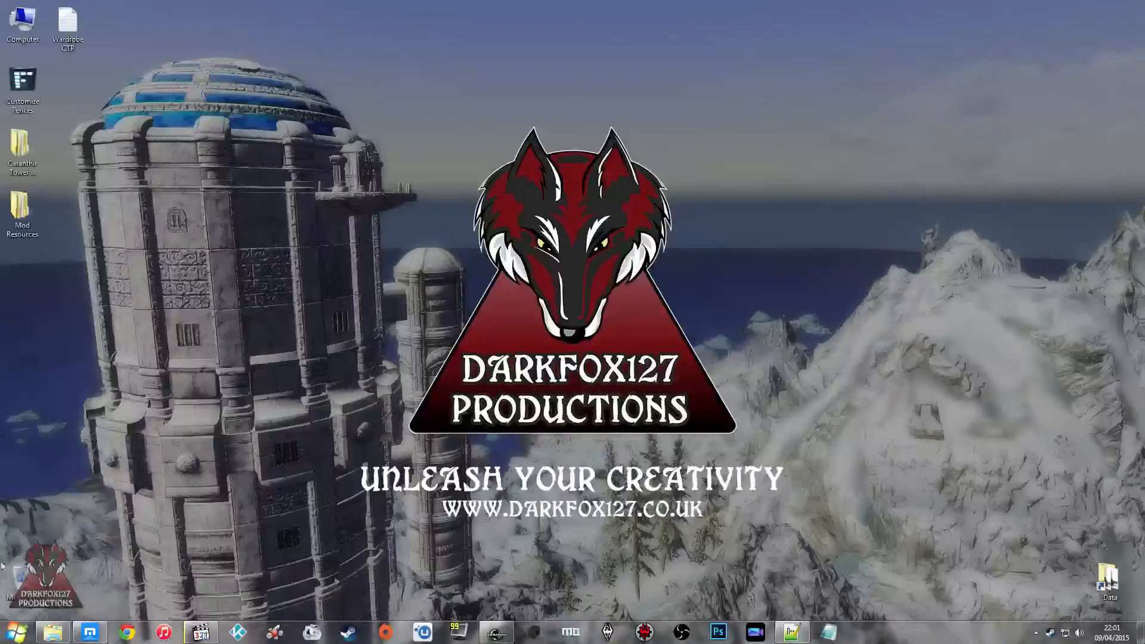
# Step: Delete the three downloaded Tower_Interior_Base Dorms and Forge files from the Downloads folder and close it
pyautogui.click(52, 634)
pyautogui.click(366, 192)
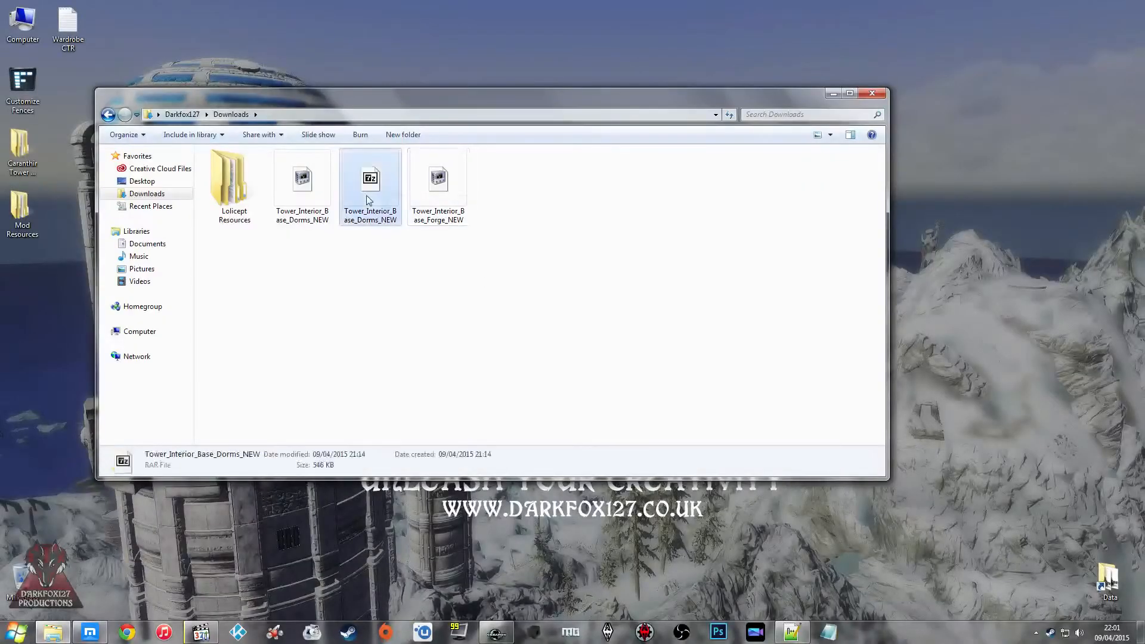
pyautogui.moveTo(545, 277); pyautogui.dragTo(268, 173)
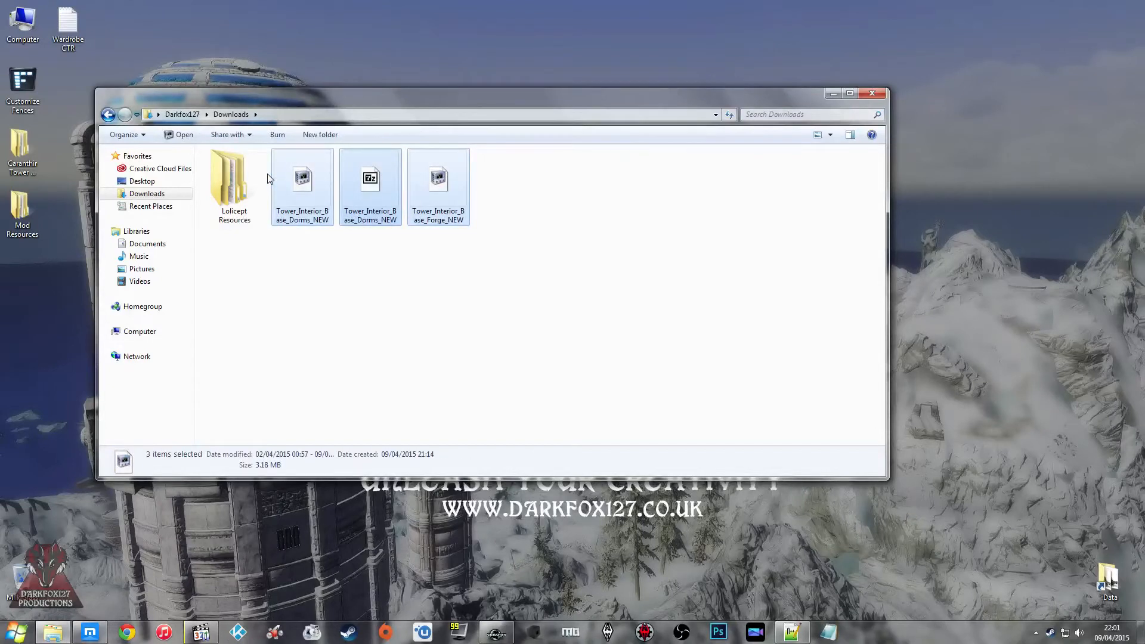
pyautogui.press('Delete')
pyautogui.click(872, 94)
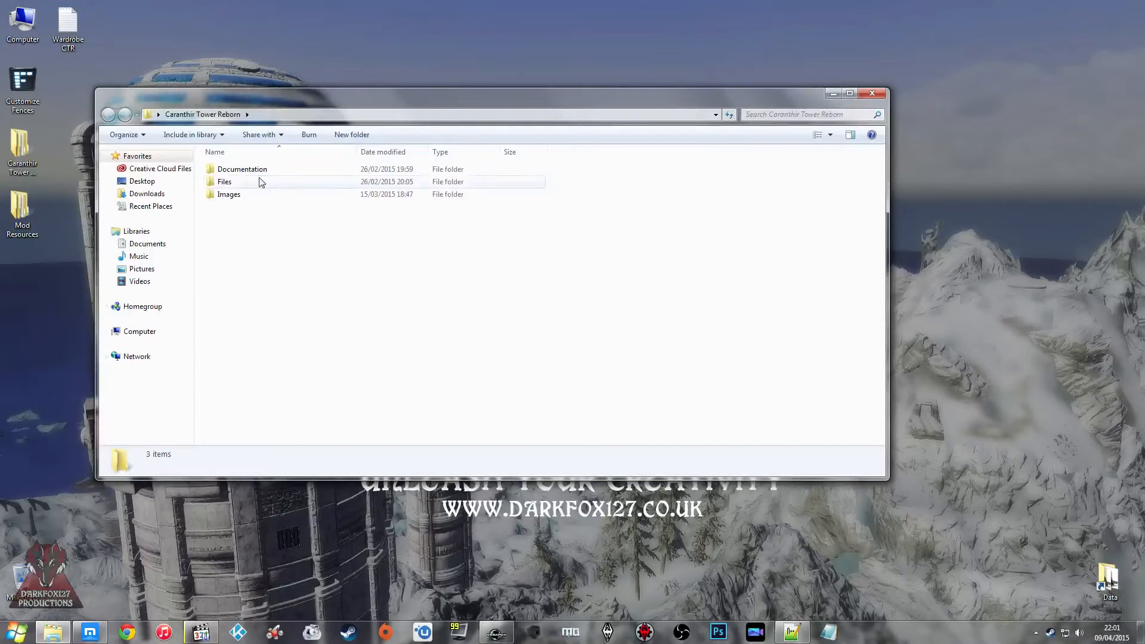
# Step: In the desktop Caranthir Tower Reborn folder, open Files\Data\Meshes\CT\Structure\Interior\Main
pyautogui.doubleClick(245, 182)
pyautogui.doubleClick(229, 170)
pyautogui.doubleClick(241, 182)
pyautogui.doubleClick(222, 220)
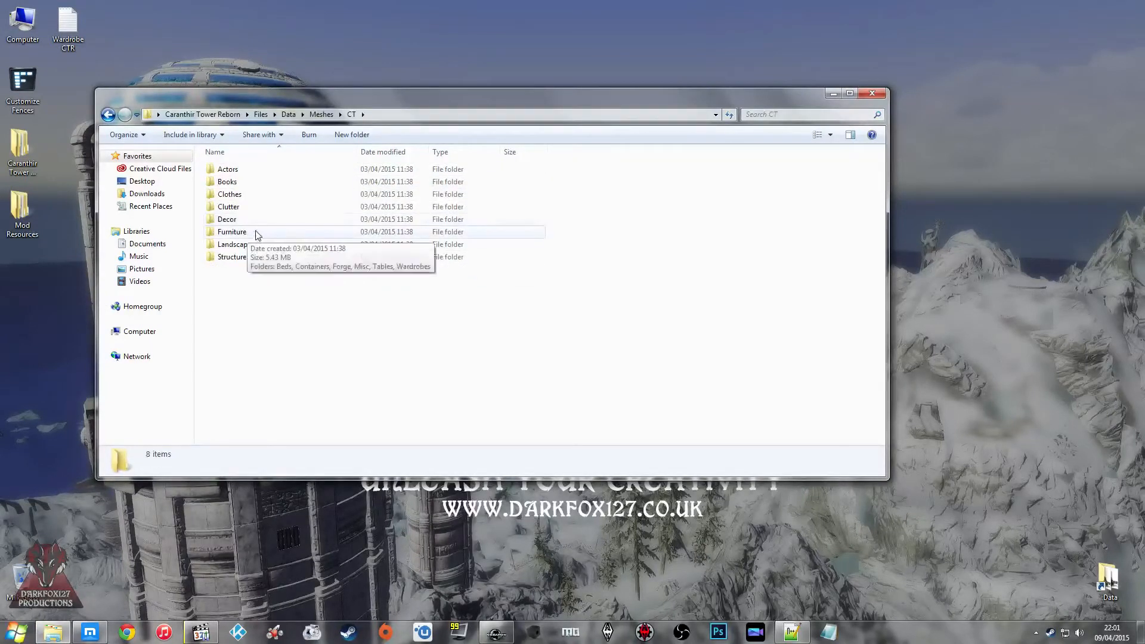
pyautogui.click(239, 245)
pyautogui.doubleClick(247, 248)
pyautogui.click(108, 114)
pyautogui.doubleClick(242, 258)
pyautogui.doubleClick(246, 183)
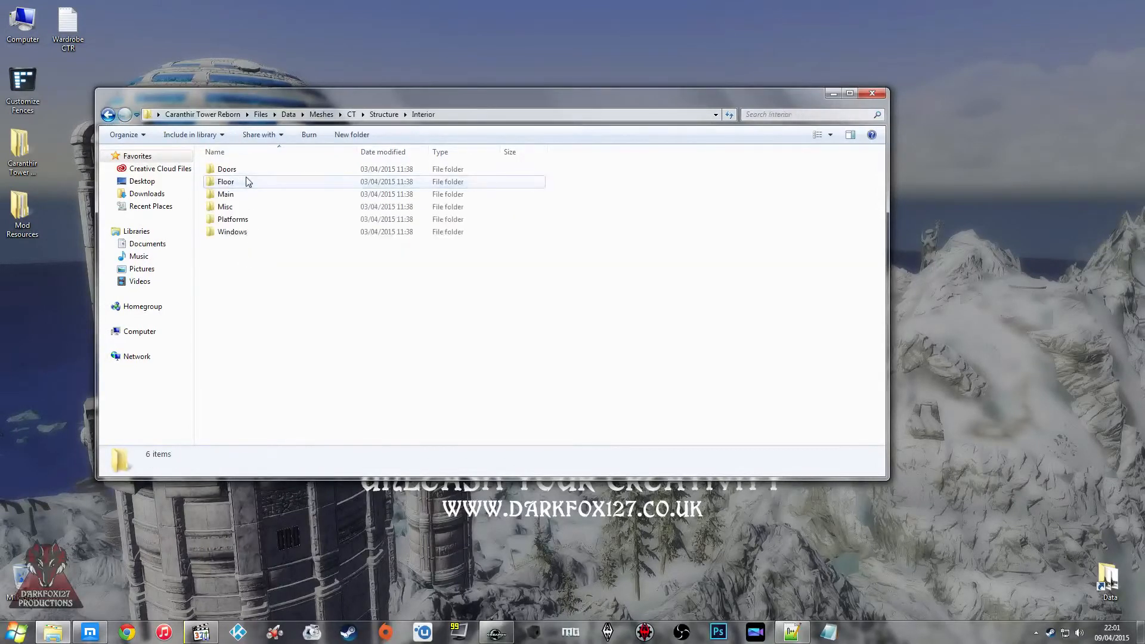
pyautogui.doubleClick(245, 195)
pyautogui.click(244, 195)
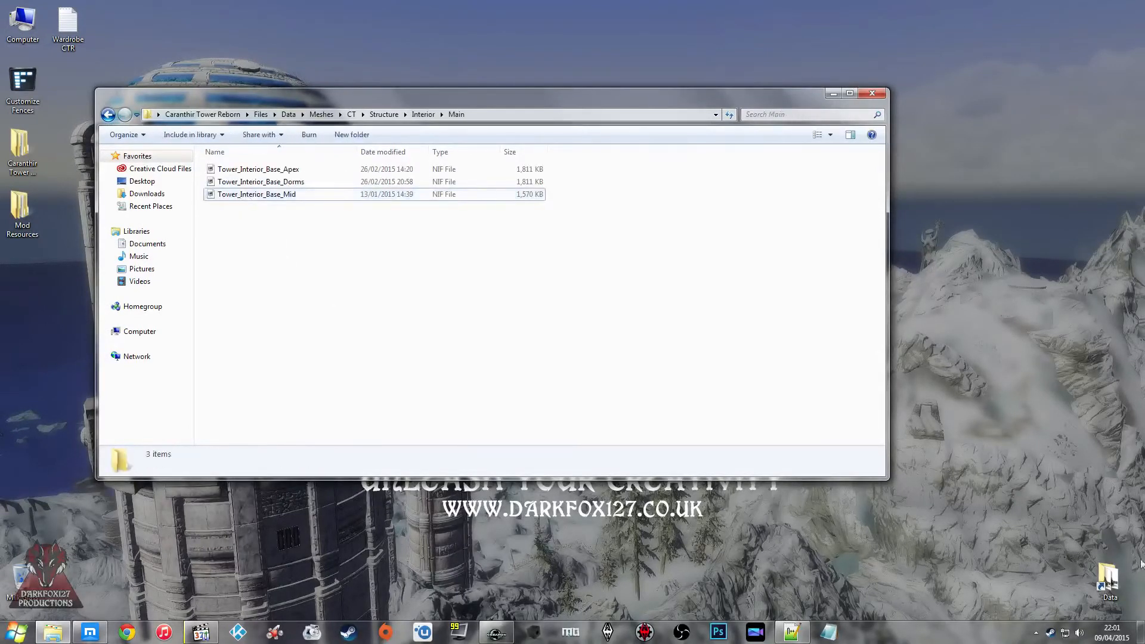
# Step: Open Skyrim's Data\Meshes\CT\Structure\Interior\Main folder in a second window
pyautogui.doubleClick(1102, 581)
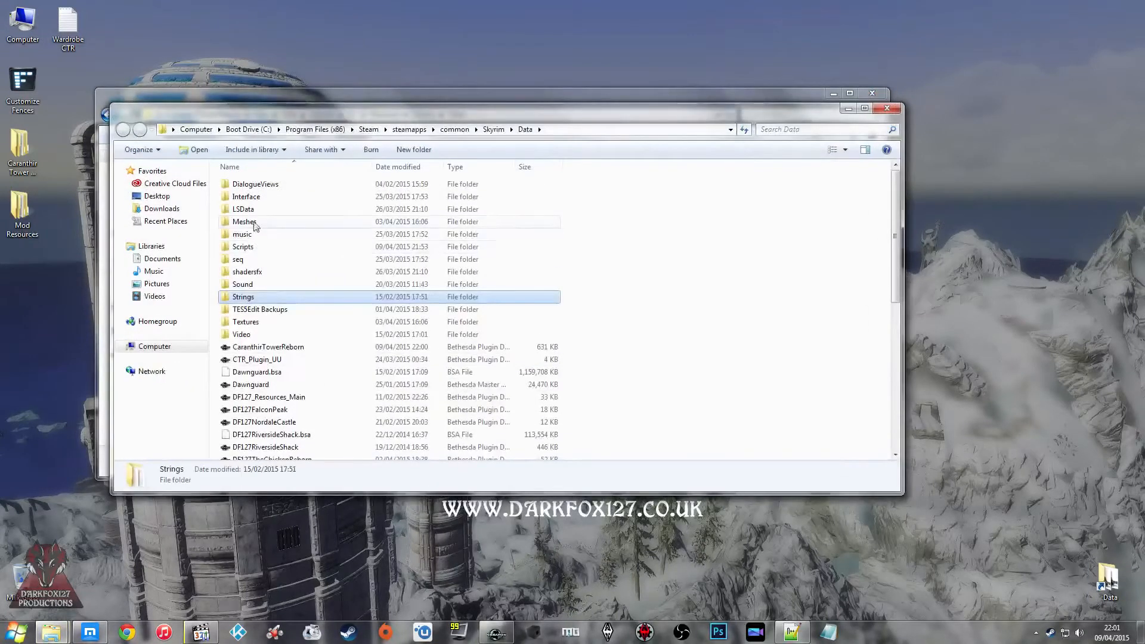
pyautogui.doubleClick(271, 297)
pyautogui.doubleClick(245, 359)
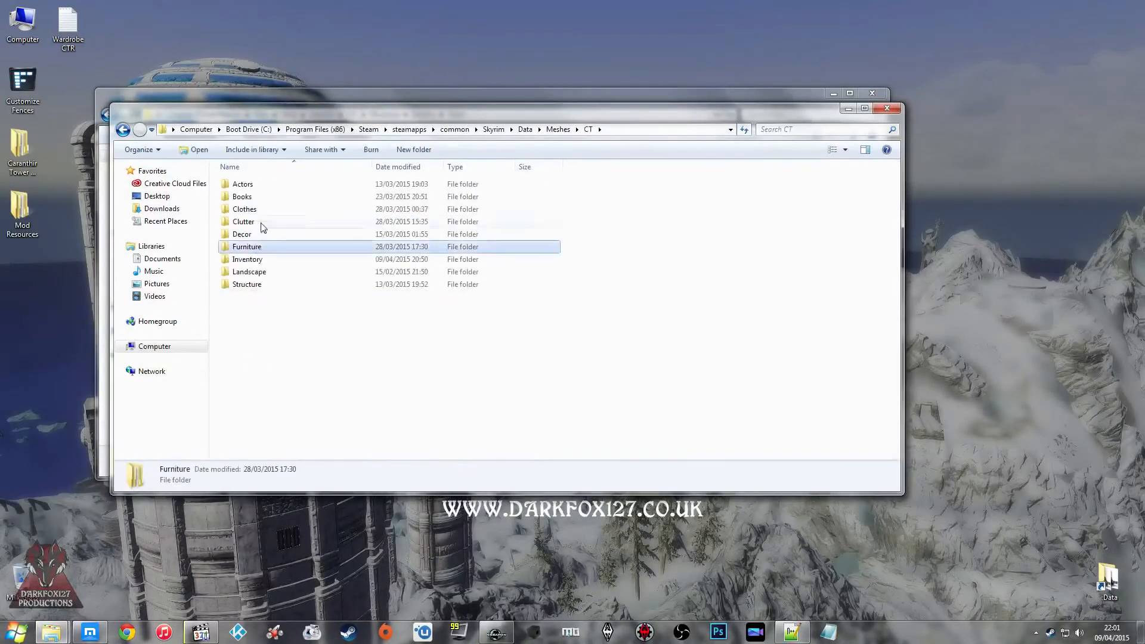
pyautogui.doubleClick(246, 283)
pyautogui.doubleClick(256, 197)
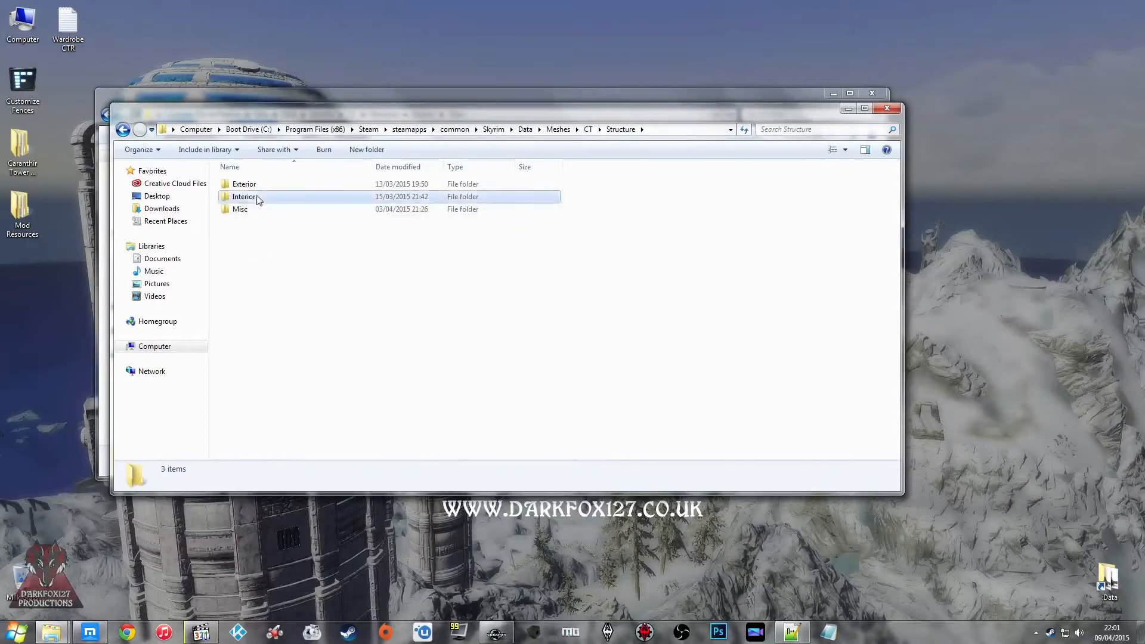
pyautogui.doubleClick(242, 208)
pyautogui.click(296, 196)
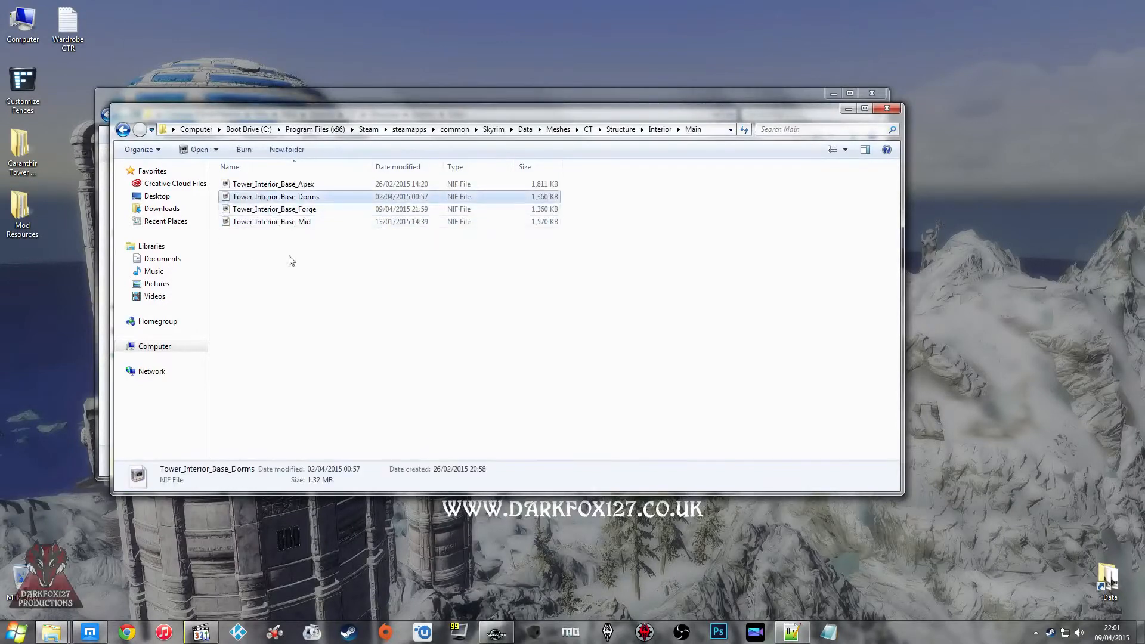
# Step: Copy the four Tower_Interior_Base meshes into the Caranthir Tower Reborn project's Main folder, replacing the existing files, and close the folder windows
pyautogui.moveTo(291, 287); pyautogui.dragTo(297, 191)
pyautogui.rightClick(296, 214)
pyautogui.click(345, 298)
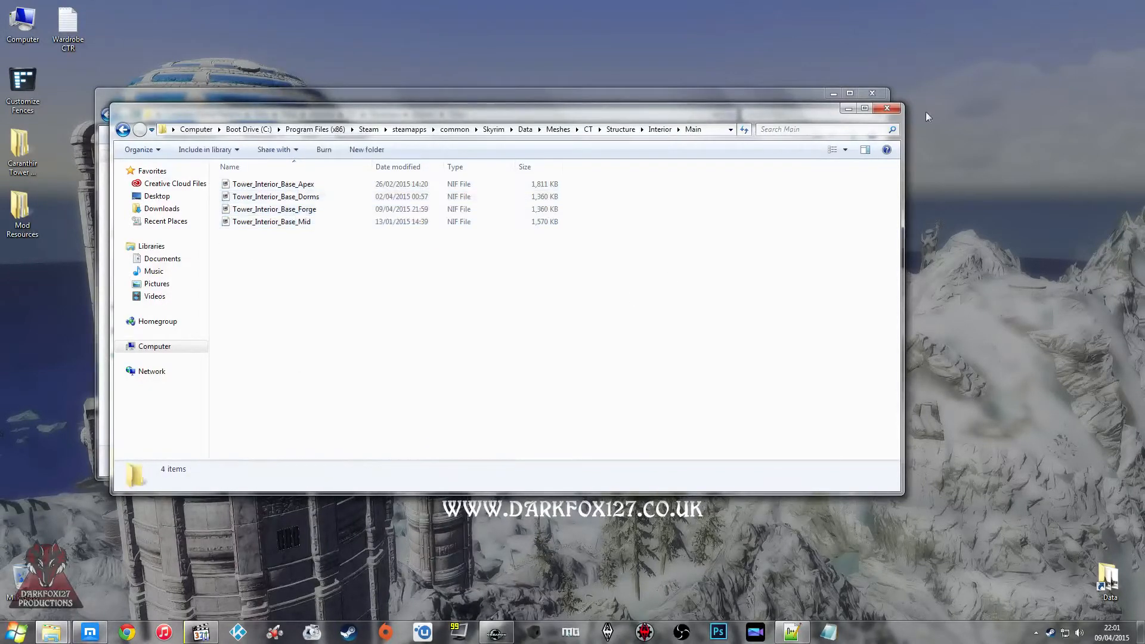
pyautogui.rightClick(590, 295)
pyautogui.click(648, 394)
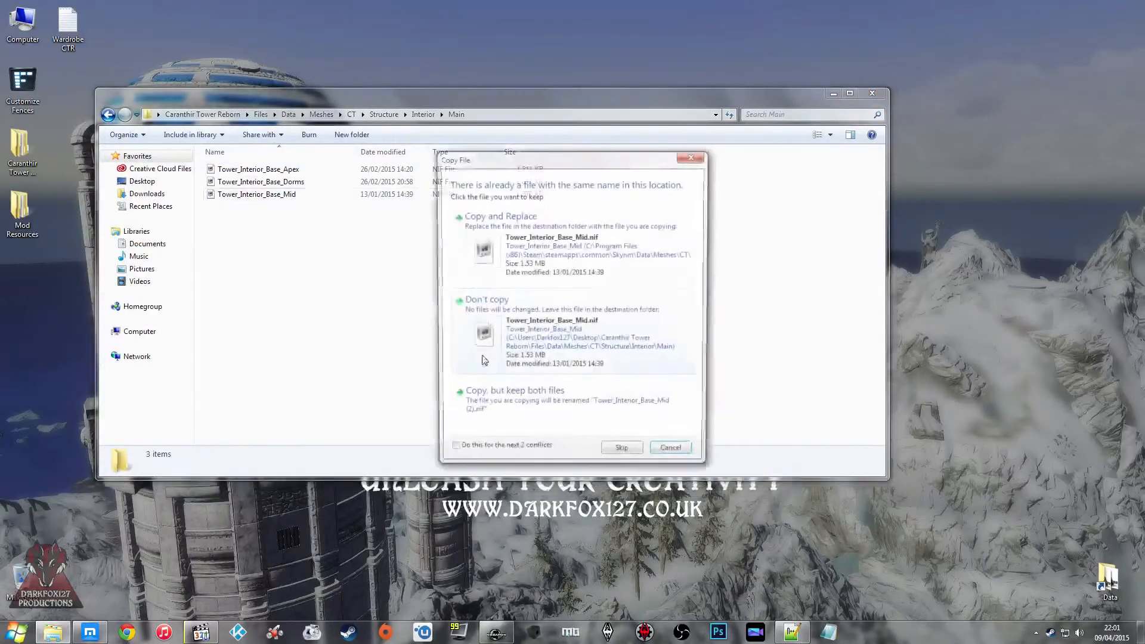
pyautogui.click(518, 220)
pyautogui.click(858, 93)
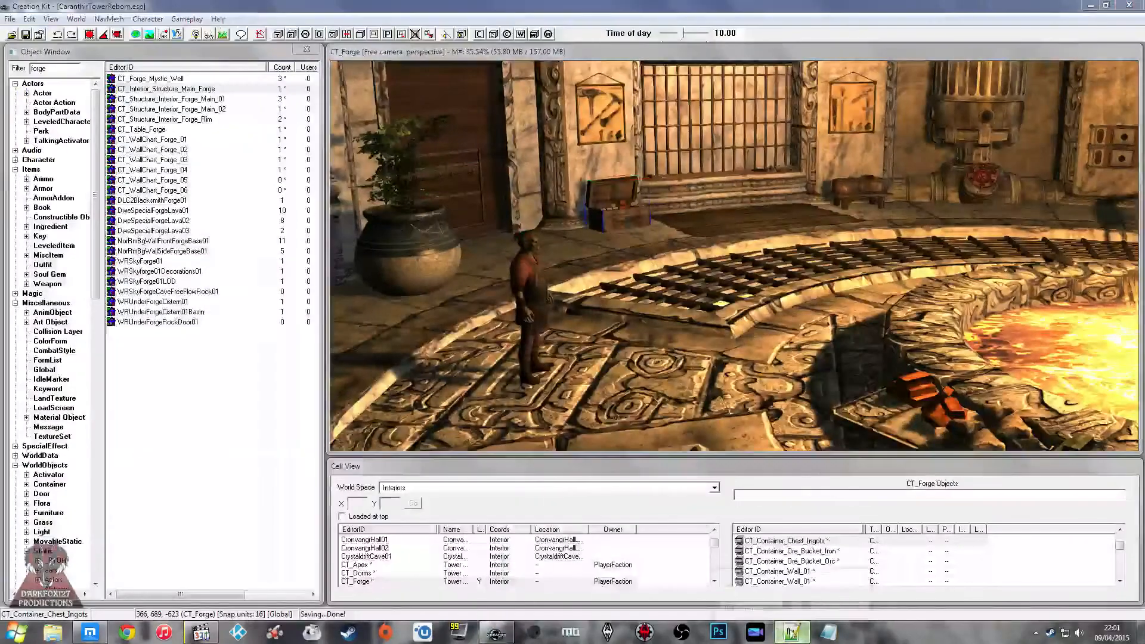
# Step: Close the leftover background program and save the CaranthirTowerReborn.esp plugin
pyautogui.click(792, 631)
pyautogui.click(759, 601)
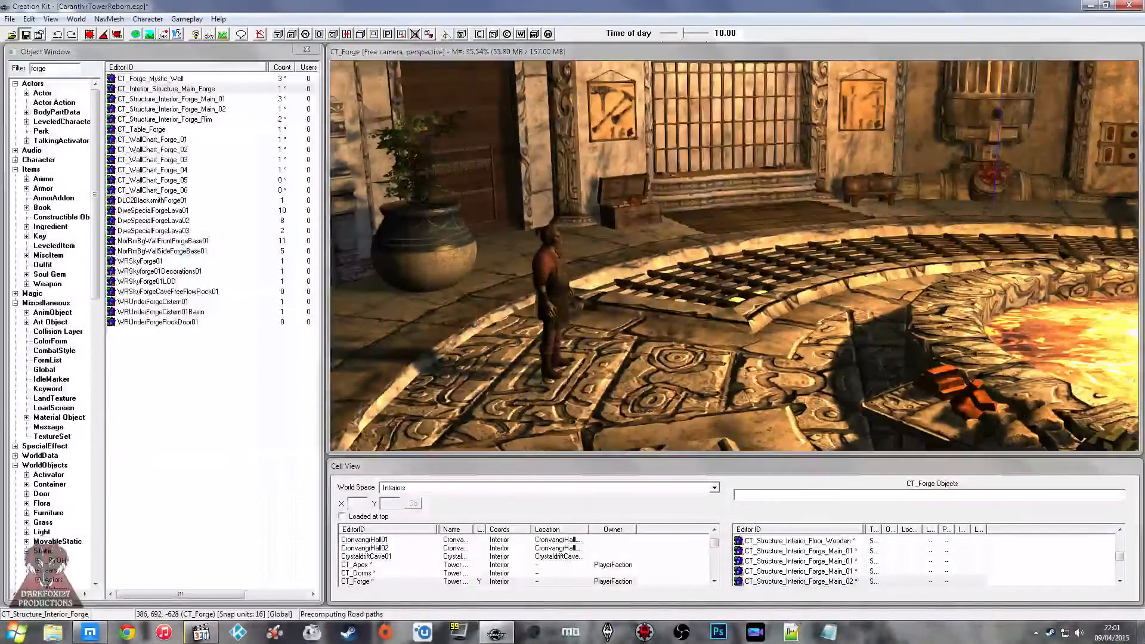
# Step: Check the Twitch stream chat and examine the blacksmith character in the CT_Forge cell
pyautogui.click(91, 634)
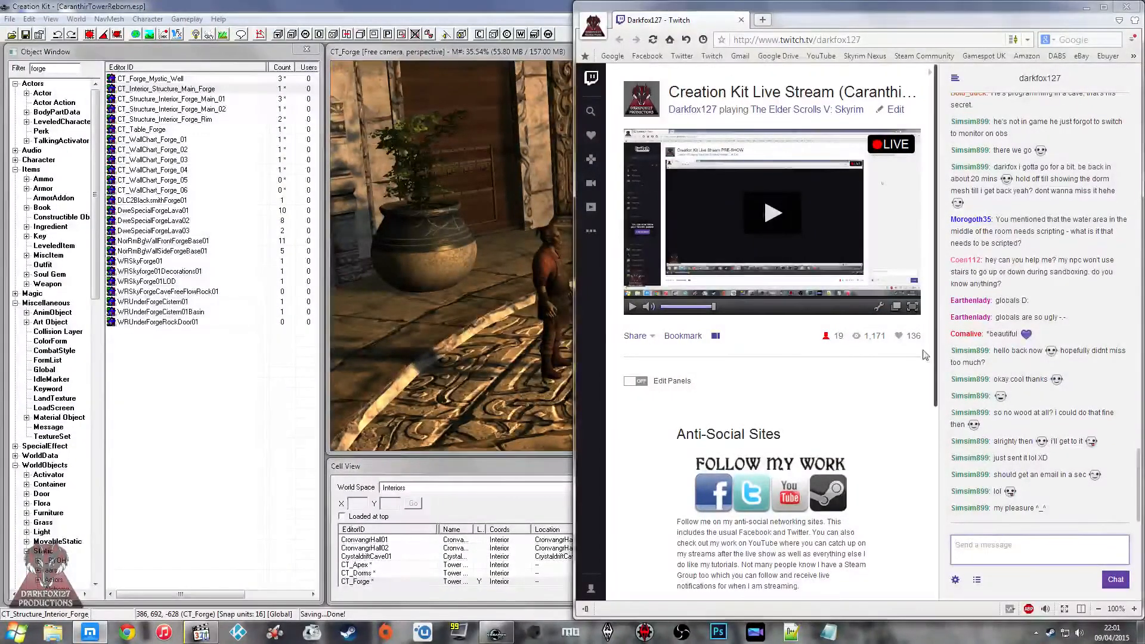
pyautogui.click(552, 245)
pyautogui.click(571, 239)
pyautogui.scroll(3, 577, 234)
pyautogui.keyDown('shift'); pyautogui.moveTo(577, 233); pyautogui.dragTo(621, 244, button='middle'); pyautogui.keyUp('shift')
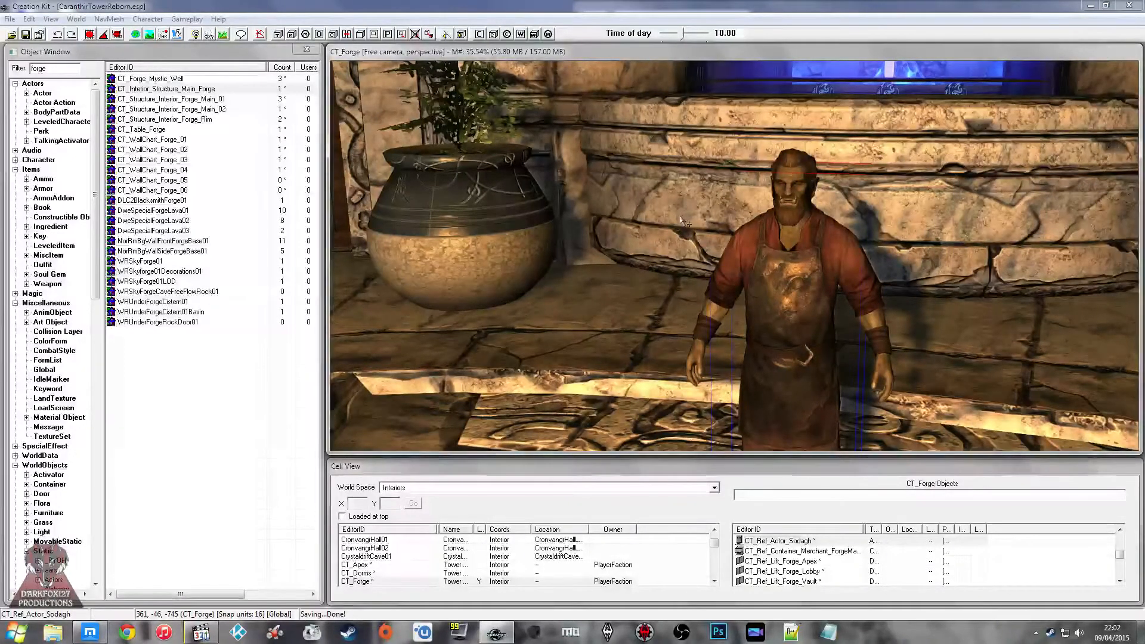
pyautogui.hotkey('alt', 'Tab')
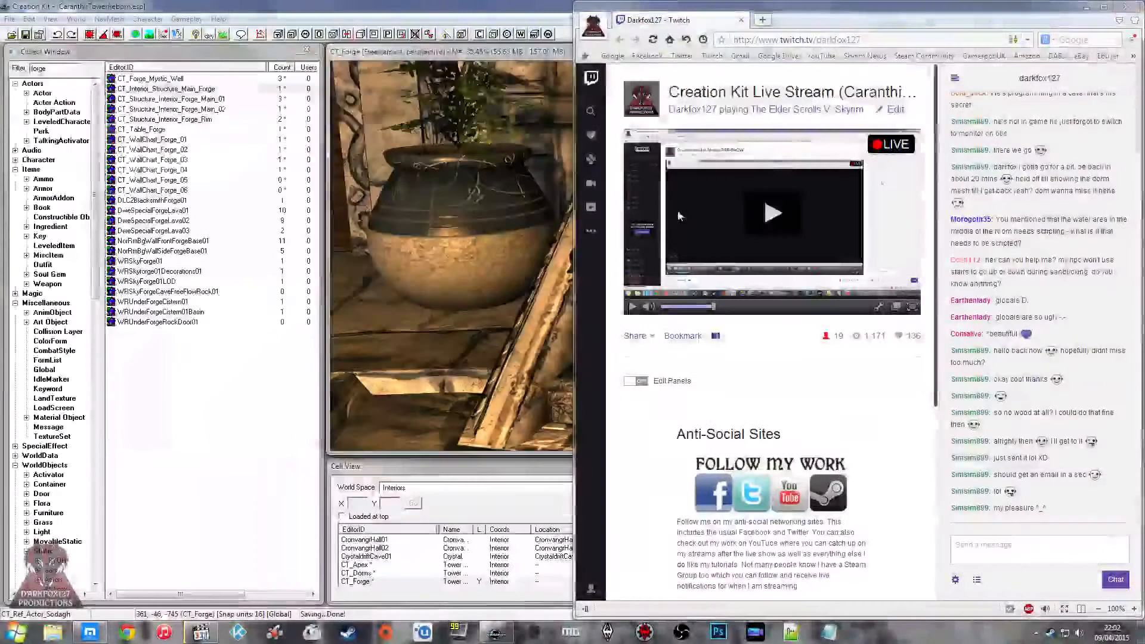
# Step: Minimise the stream page and inspect the forge room from the potted plant around to the blue wells and floor grating
pyautogui.moveTo(569, 223); pyautogui.dragTo(508, 204, button='middle')
pyautogui.rightClick(508, 204)
pyautogui.click(500, 219)
pyautogui.scroll(-3, 500, 219)
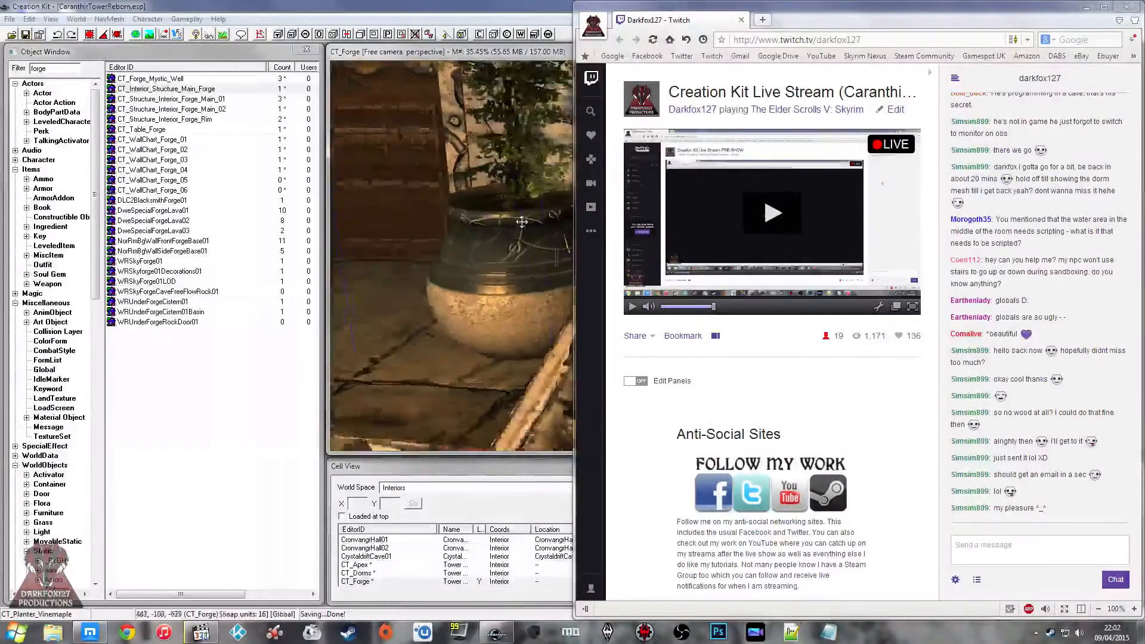
pyautogui.click(1086, 7)
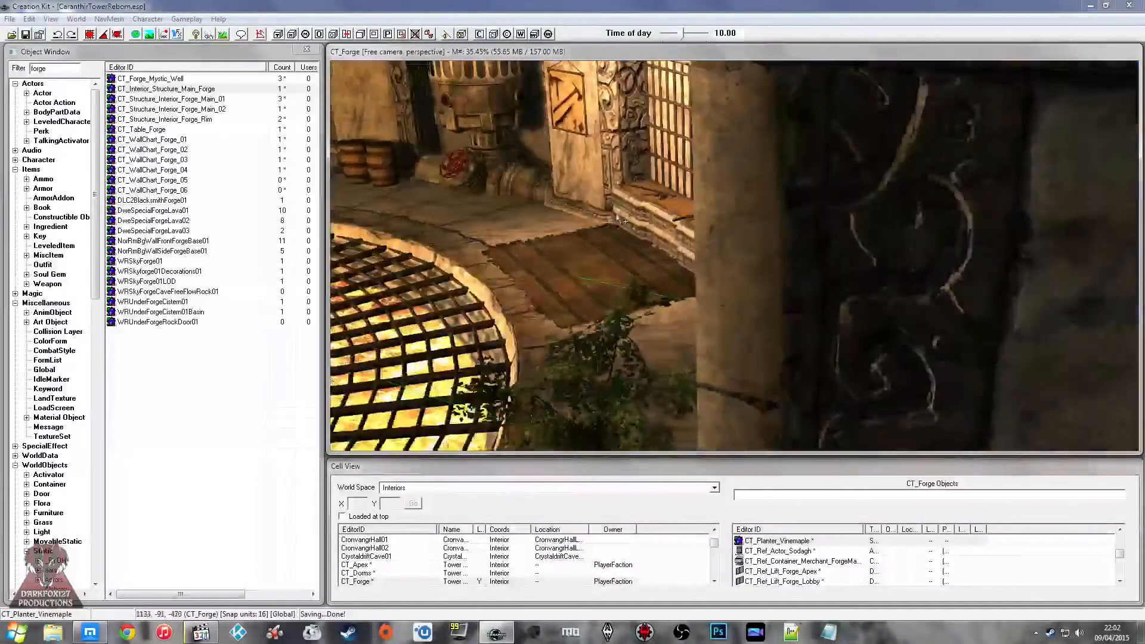
pyautogui.moveTo(618, 219); pyautogui.dragTo(639, 211, button='middle')
pyautogui.click(619, 198)
pyautogui.moveTo(635, 203); pyautogui.dragTo(819, 190, button='middle')
pyautogui.click(712, 185)
# Step: Look up the CT_Dorms cell among the interiors and view the forge floor grating once more
pyautogui.click(380, 564)
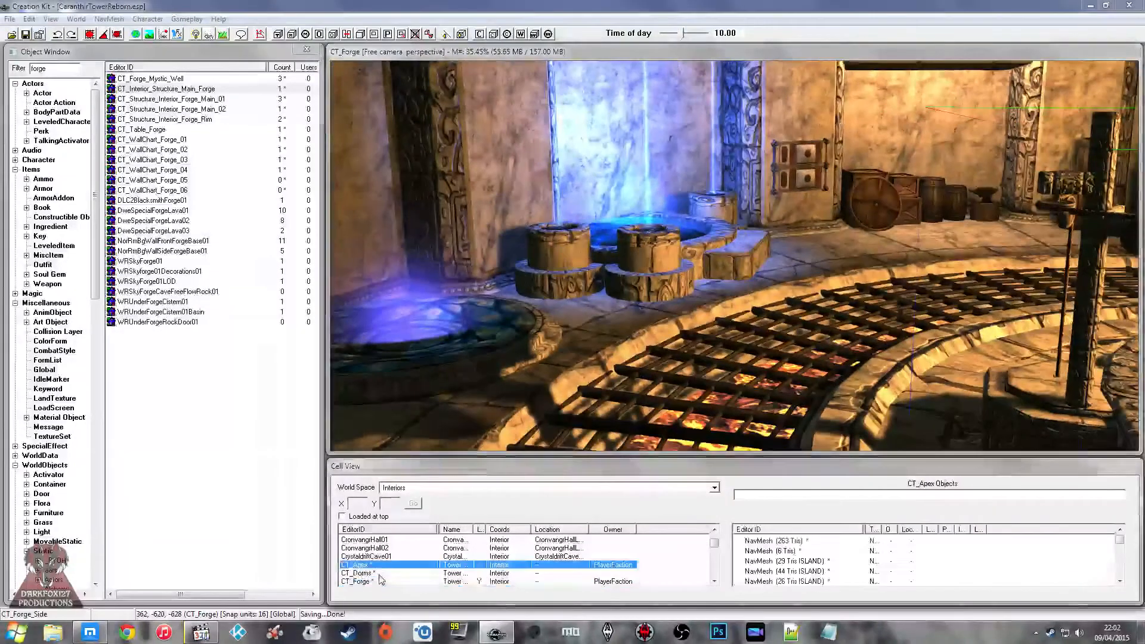
pyautogui.click(379, 573)
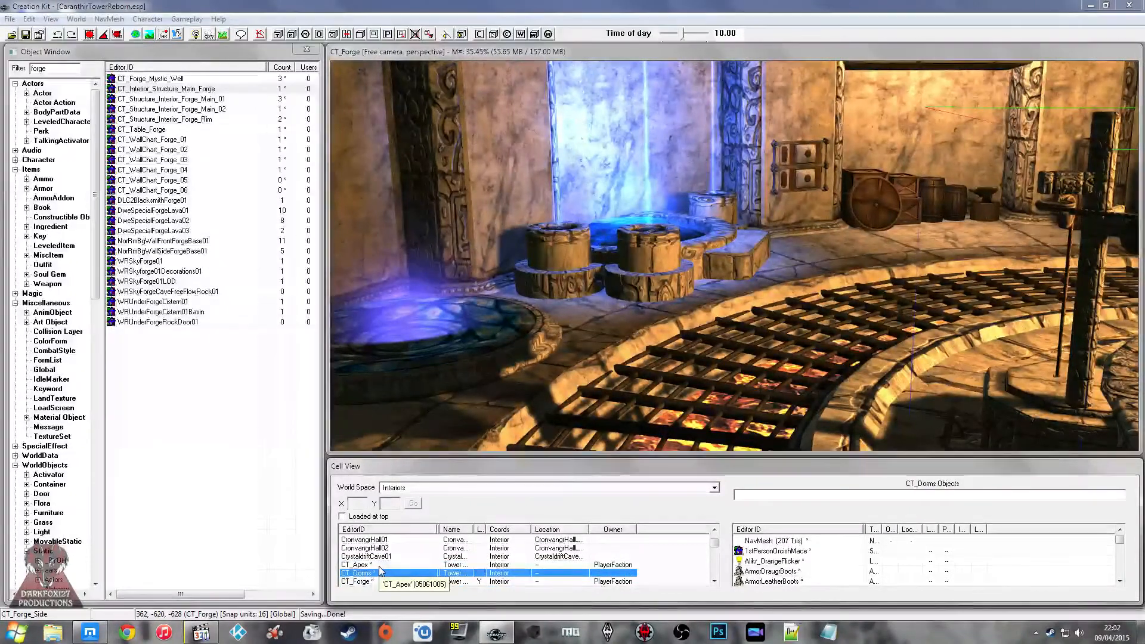
pyautogui.click(22, 43)
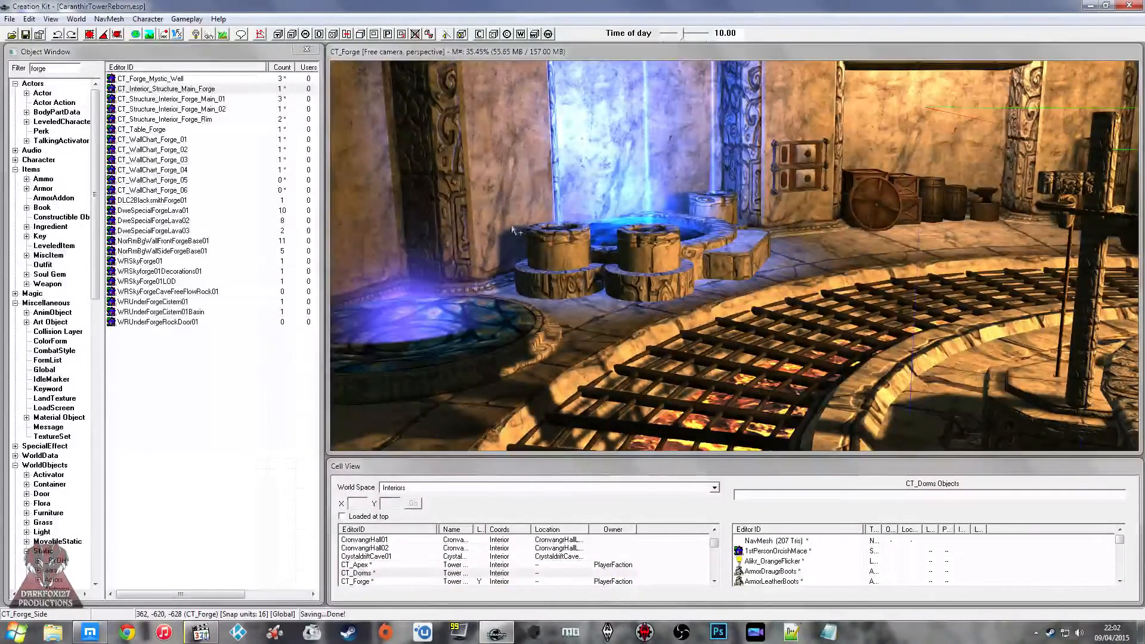
pyautogui.moveTo(663, 234); pyautogui.dragTo(654, 225, button='middle')
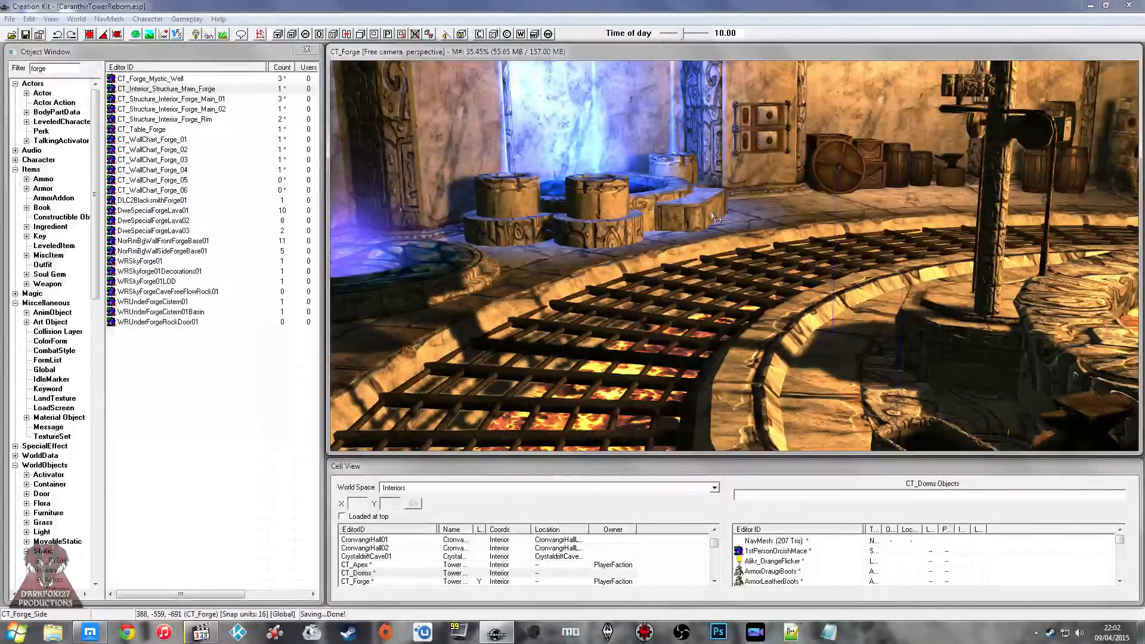
# Step: Launch Skyrim and run the console command coc ct_dorms from the main menu
pyautogui.click(609, 633)
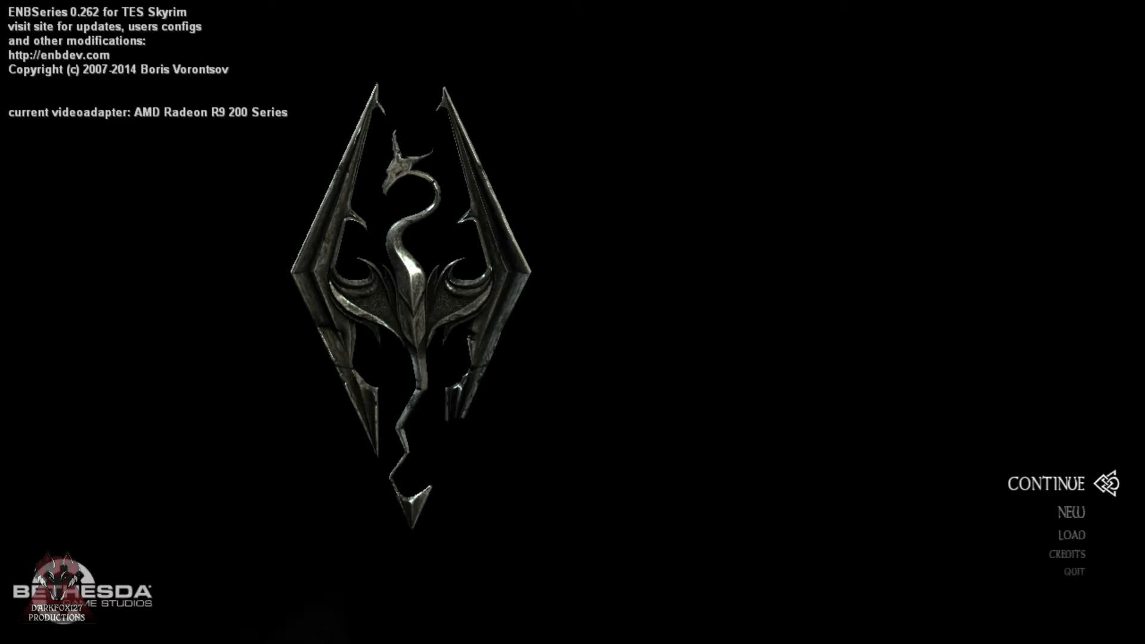
pyautogui.press('`')
pyautogui.write('coc ct_dorms')
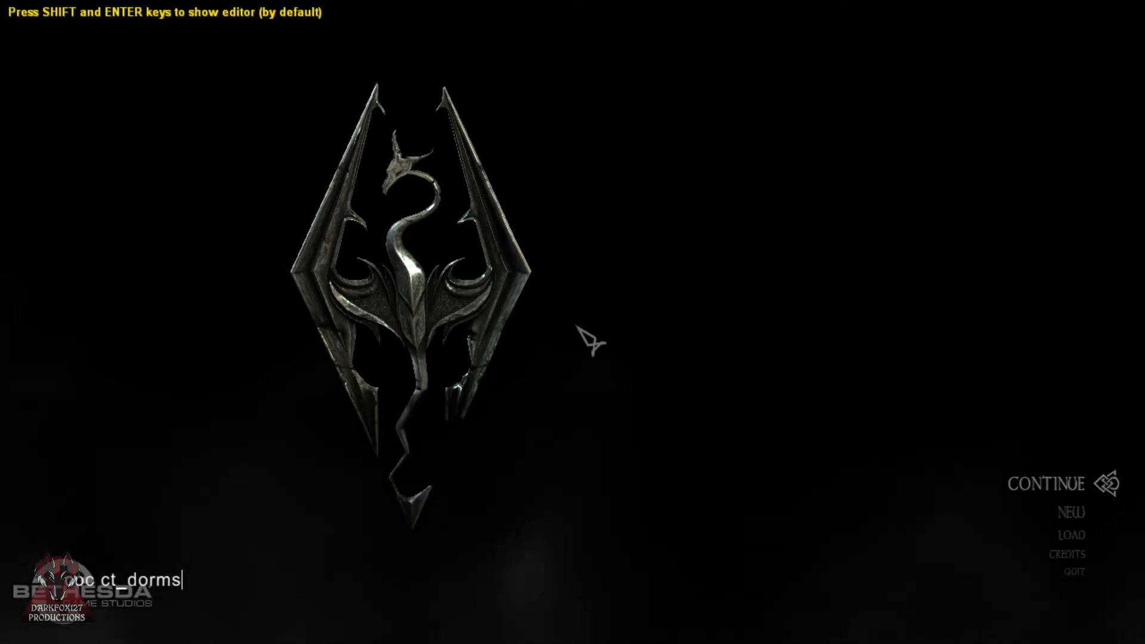
pyautogui.press('Return')
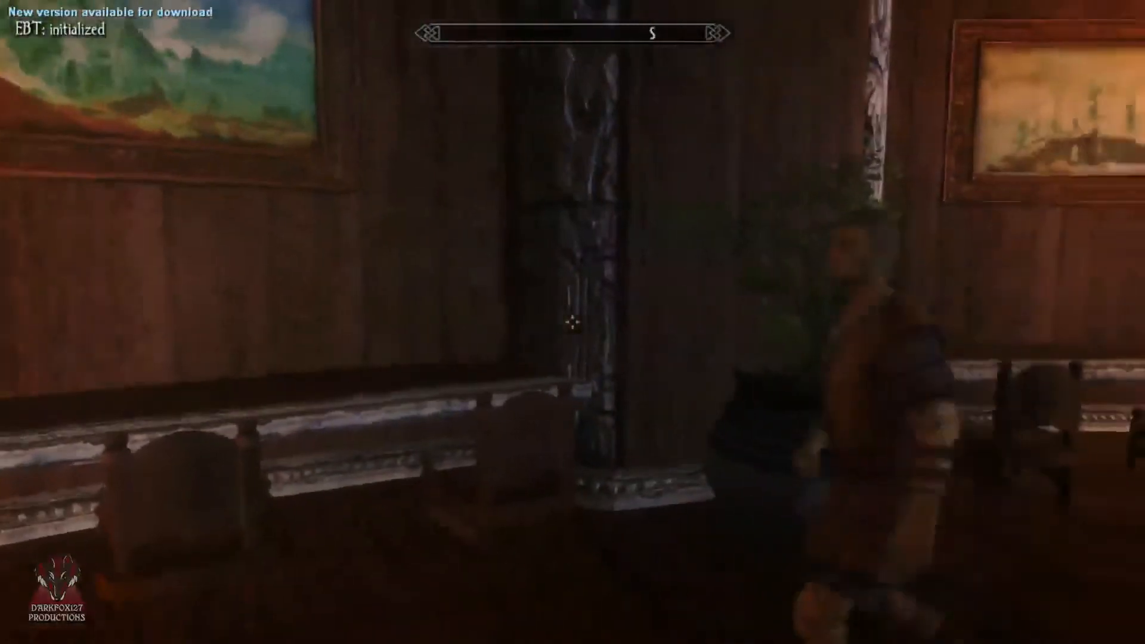
# Step: Walk around the dorms interior in the game and examine the wood-panelled walls, fireplace and seating areas
pyautogui.press('a')
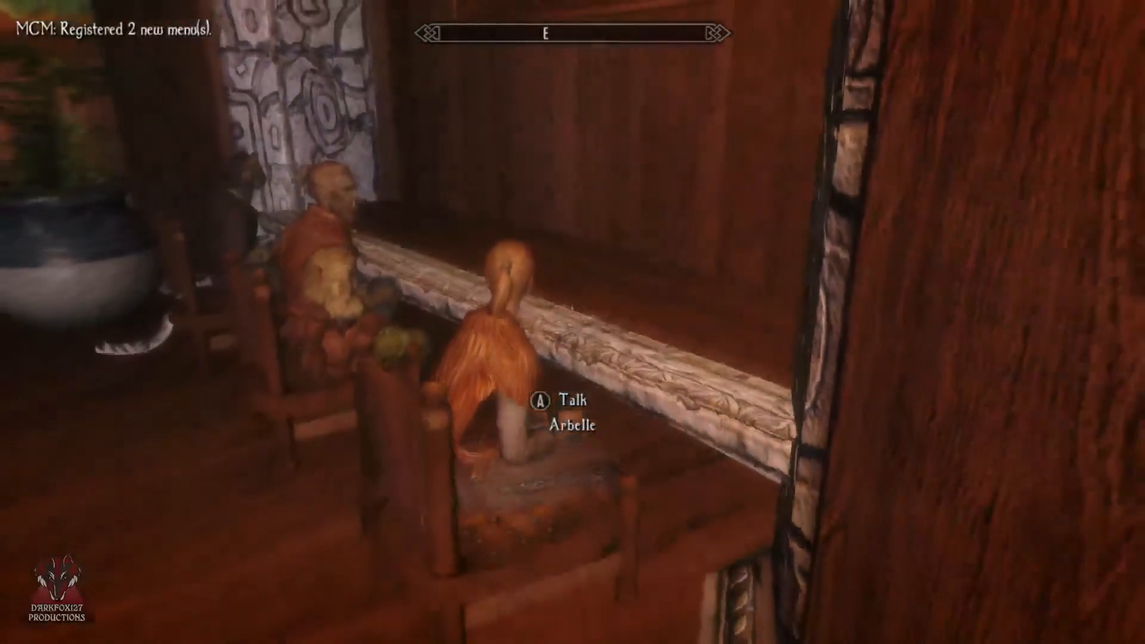
pyautogui.press('Tab')
pyautogui.press('Right')
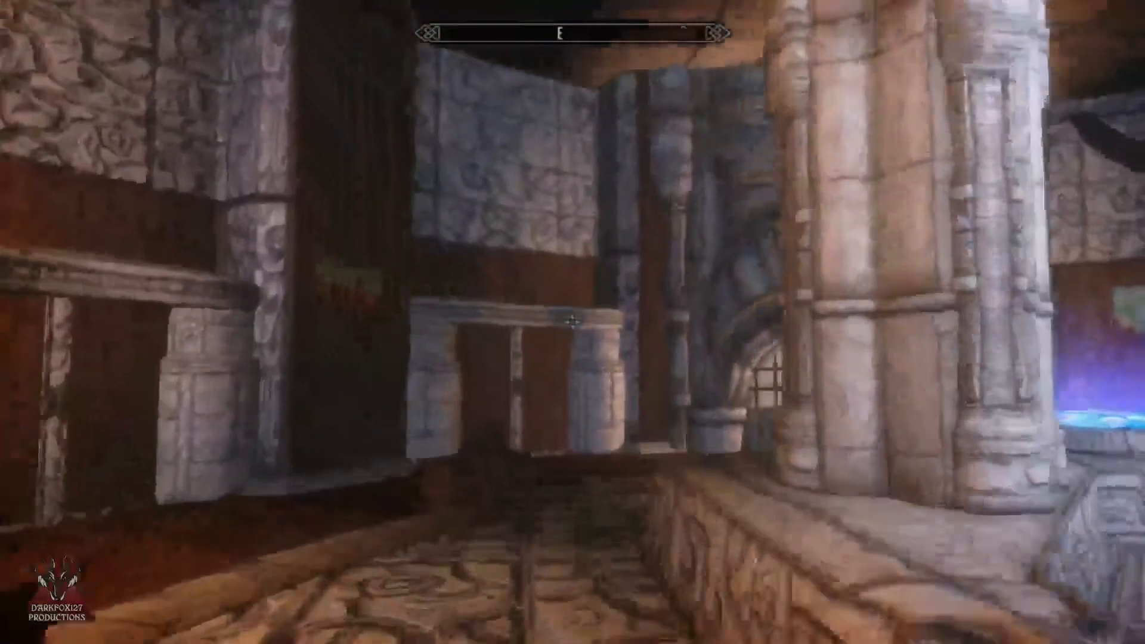
pyautogui.press('w')
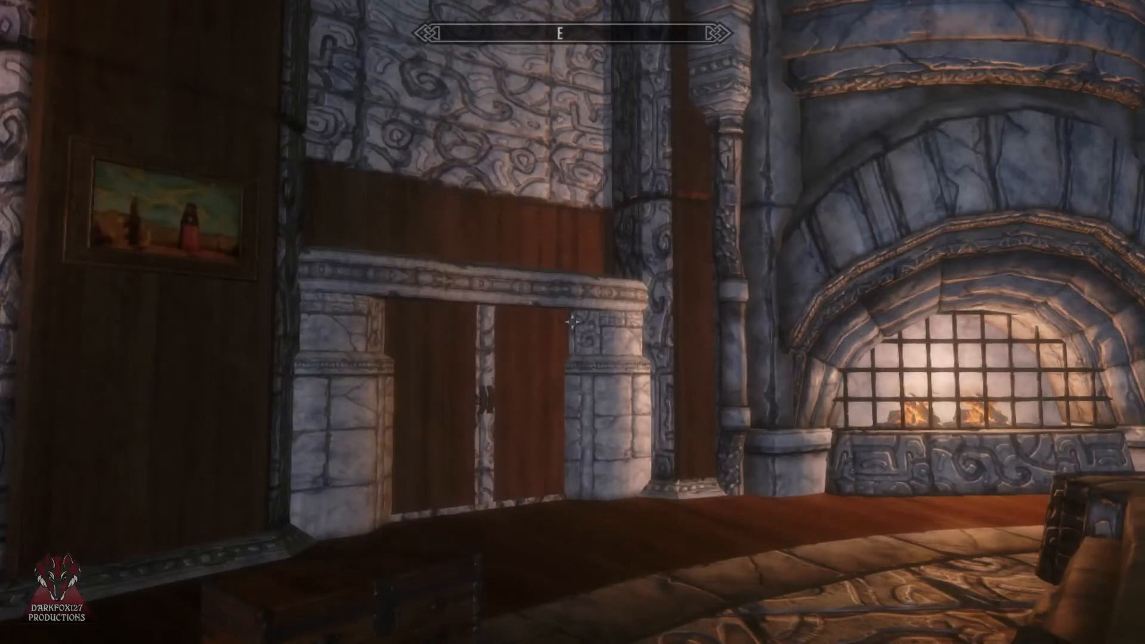
pyautogui.press('w')
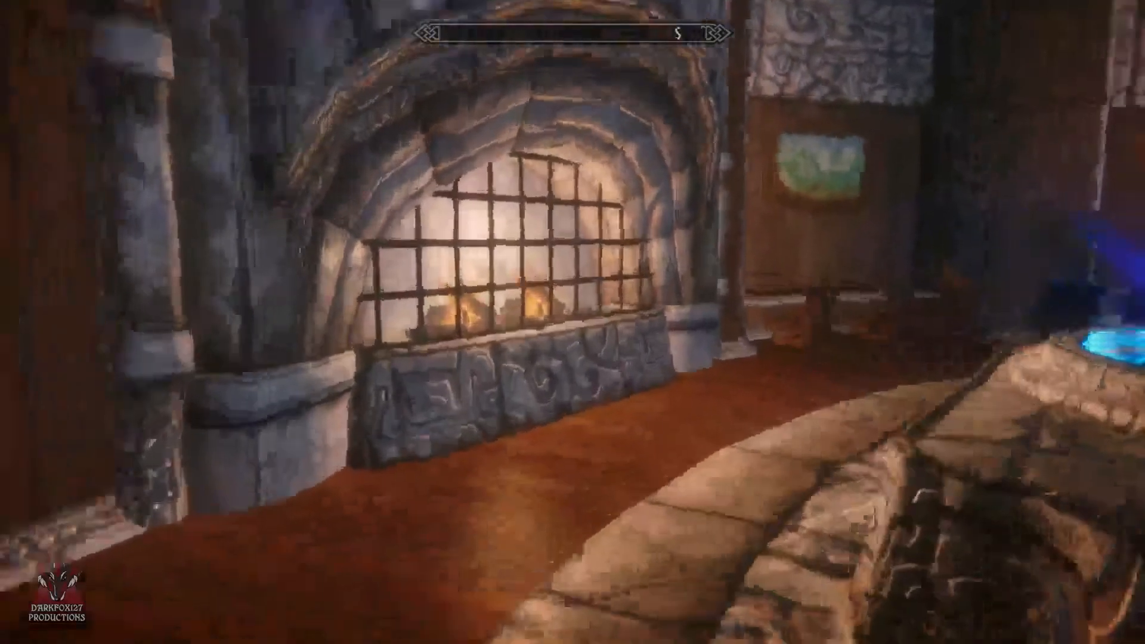
pyautogui.press('w')
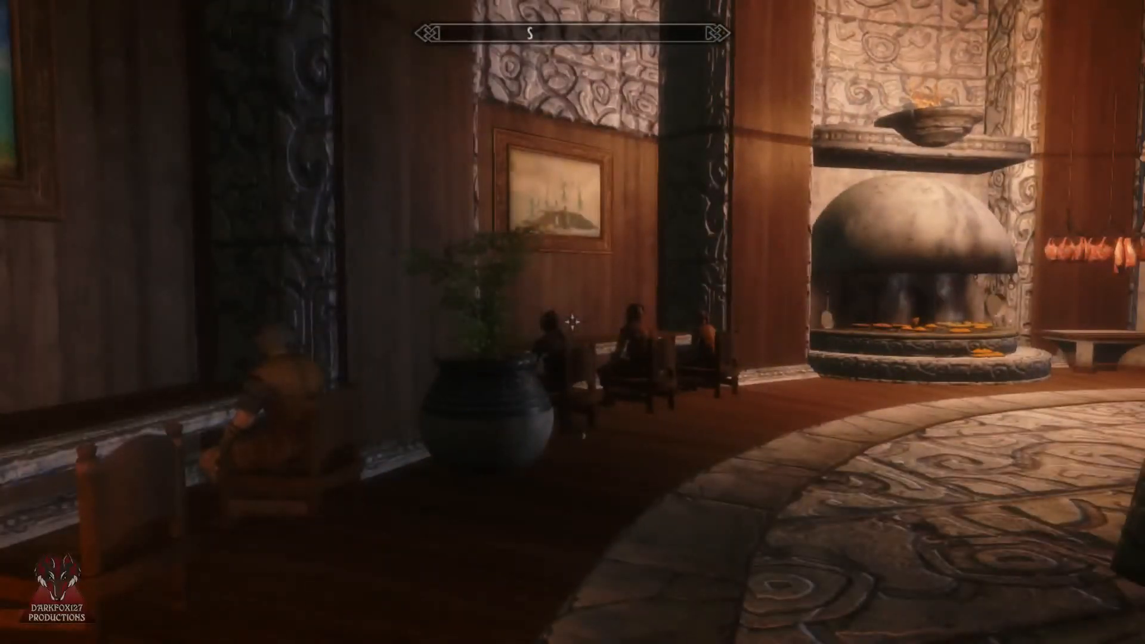
pyautogui.press('w')
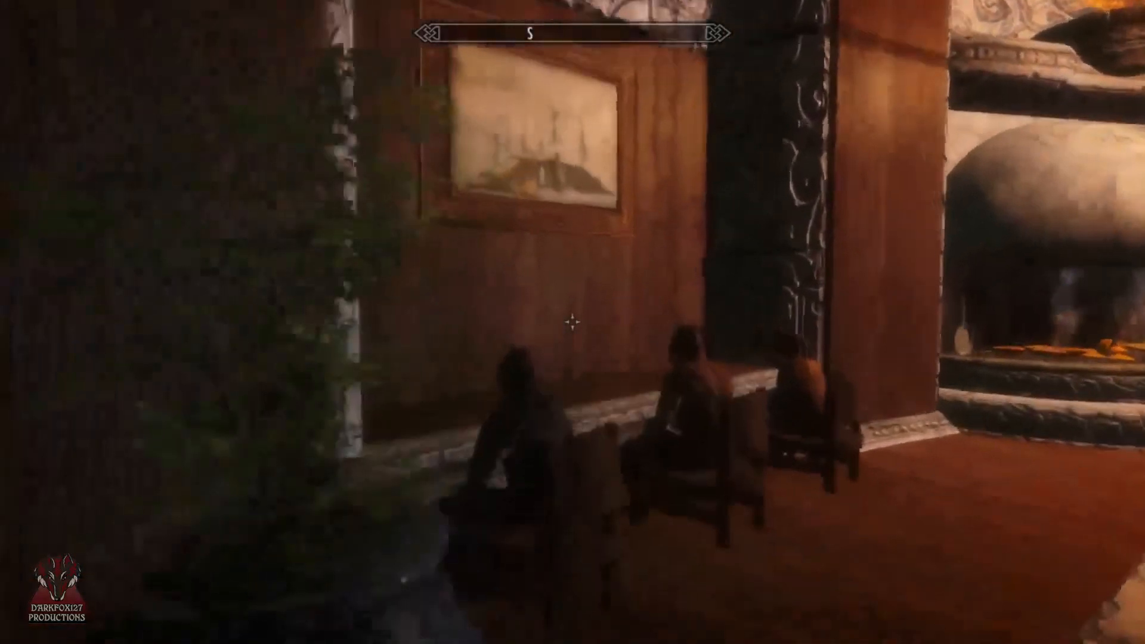
pyautogui.press('w')
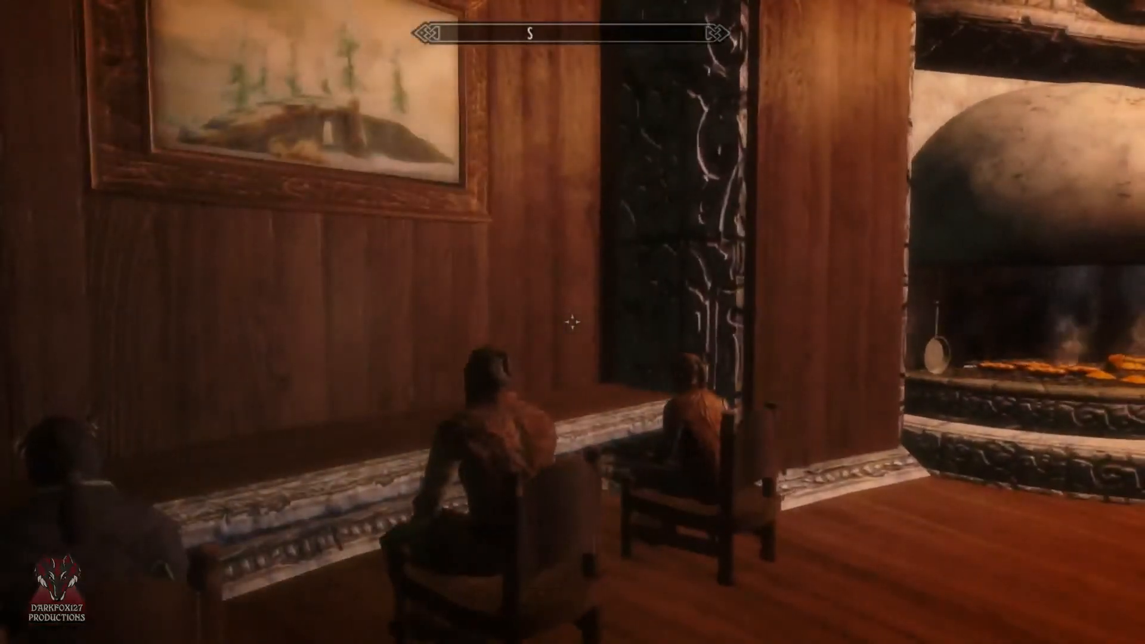
# Step: Examine the occupied chairs along the wall desks, the carved pillars and the central platform of the dorms
pyautogui.press('w')
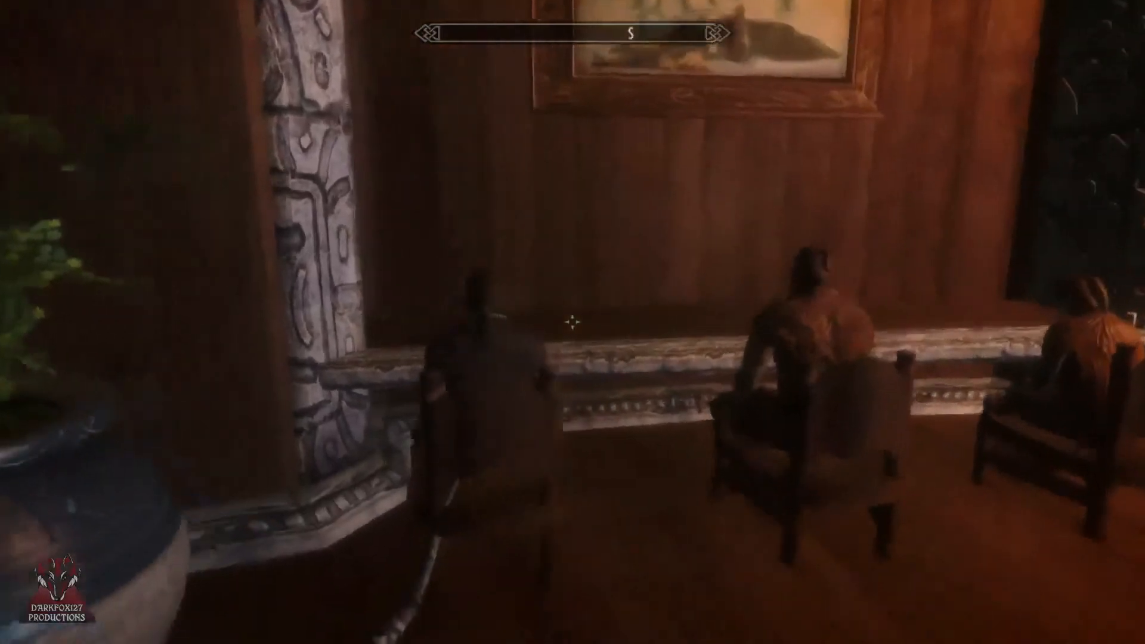
pyautogui.press('w')
pyautogui.press('d')
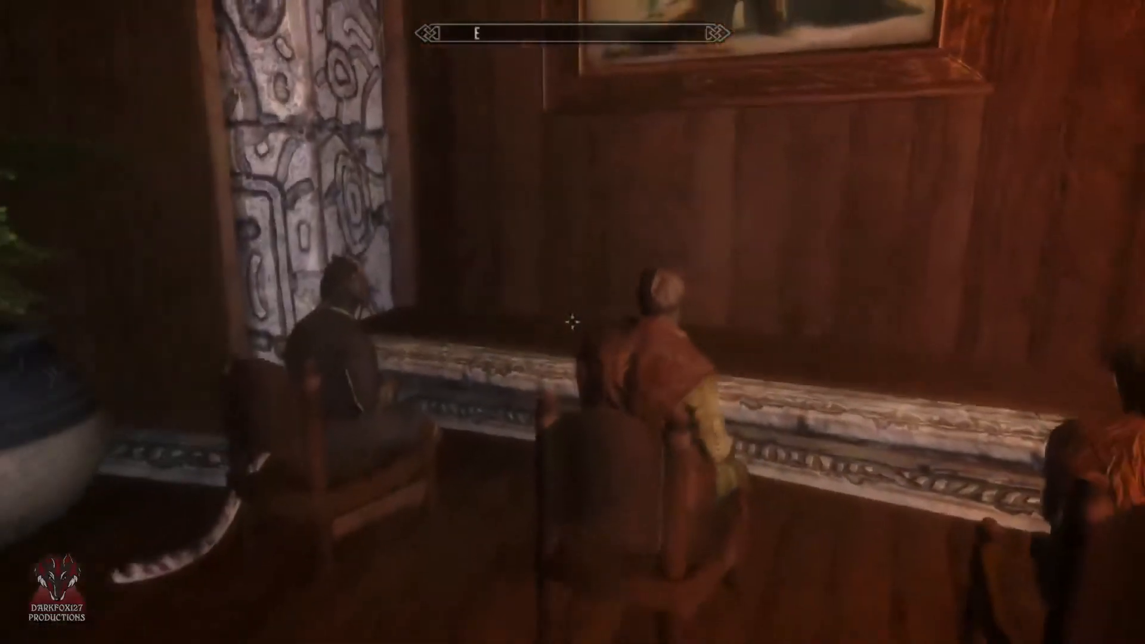
pyautogui.press('s')
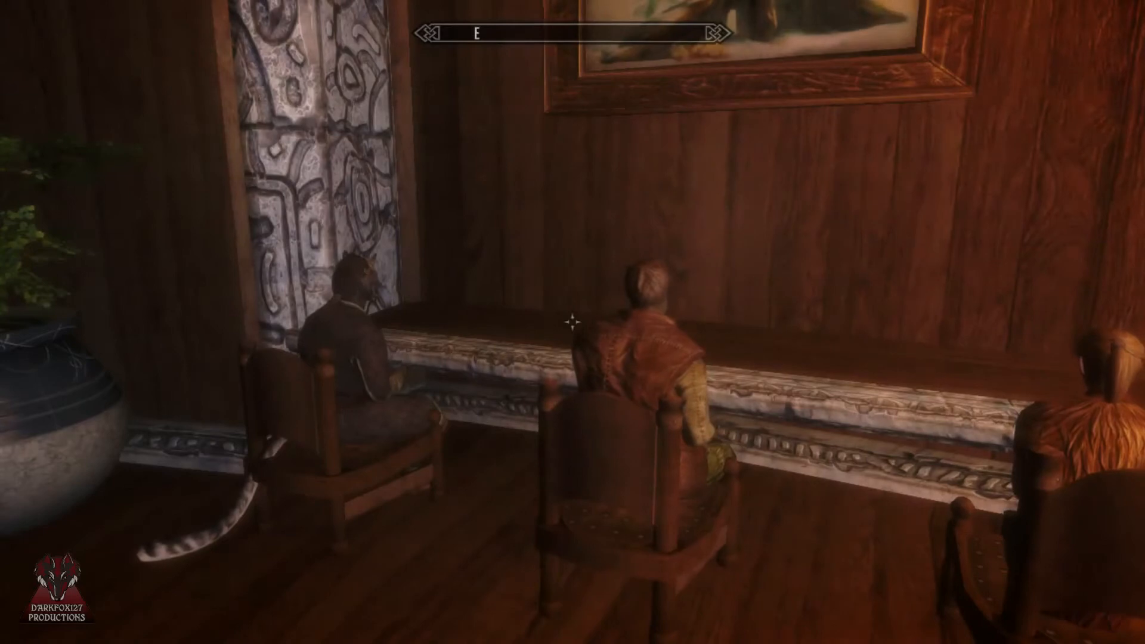
pyautogui.press('a')
pyautogui.press('d')
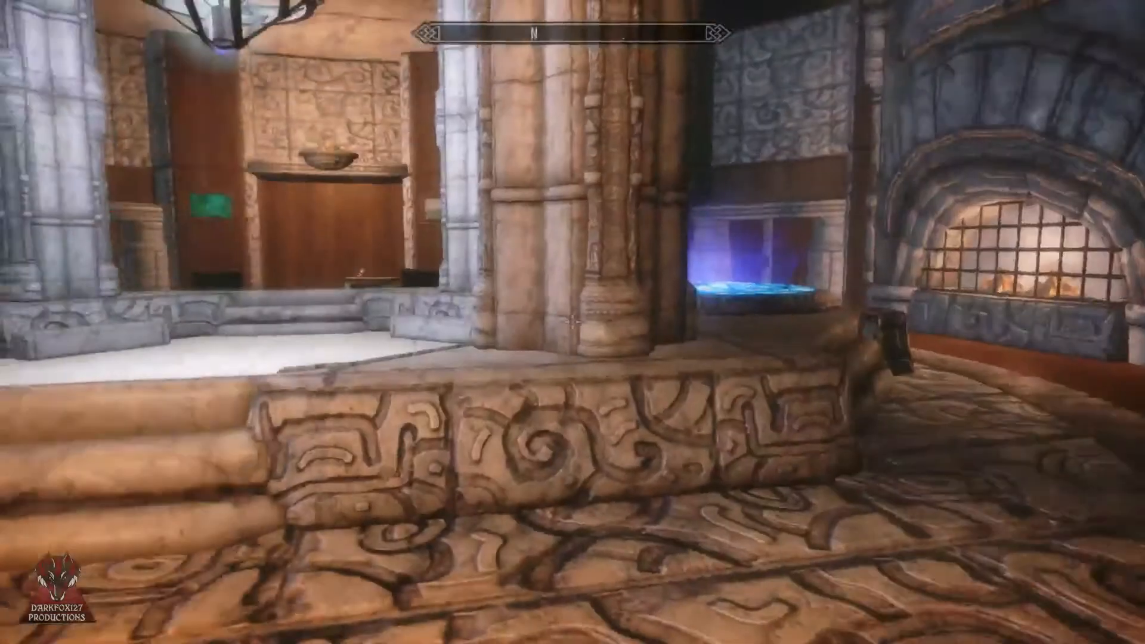
pyautogui.press('w')
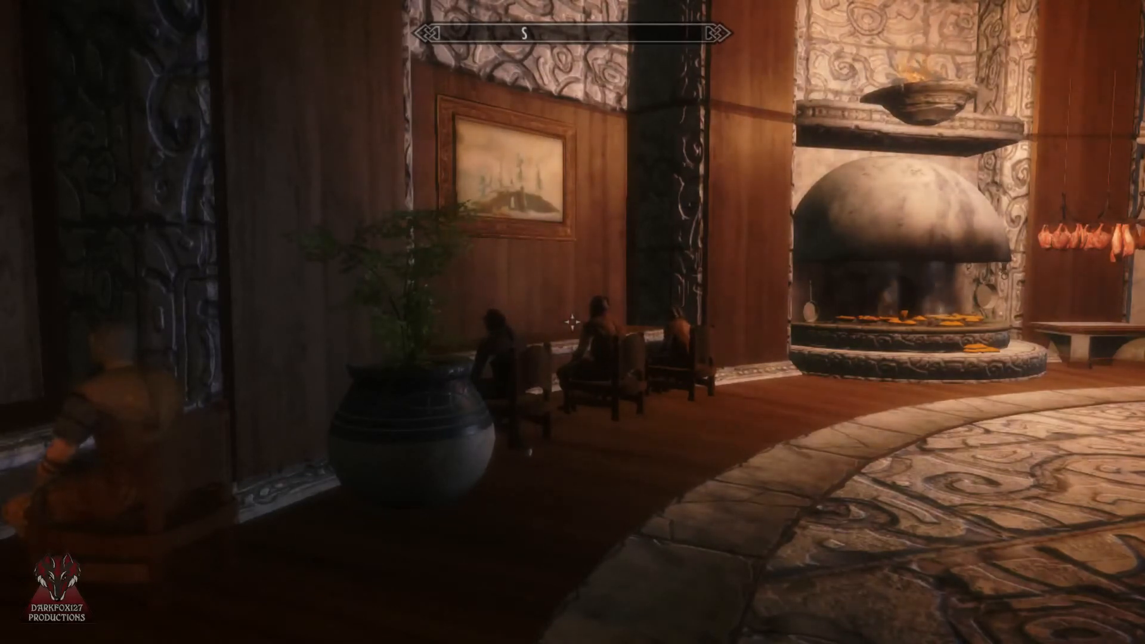
pyautogui.press('s')
pyautogui.press('a')
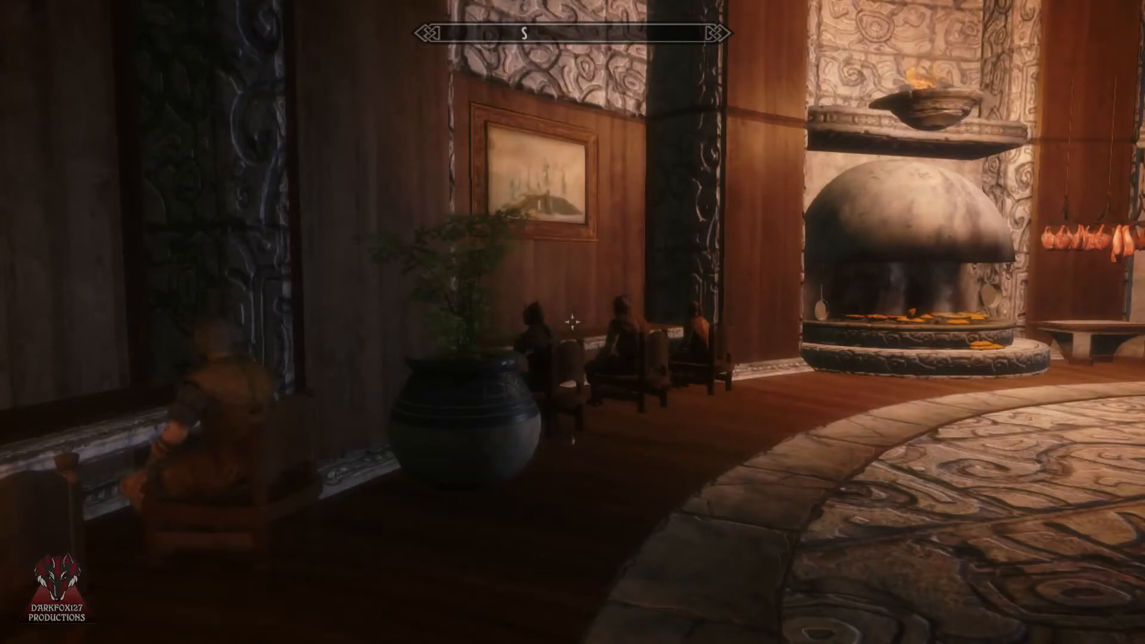
# Step: Check the in-game time in the wait dialog without passing any time
pyautogui.press('t')
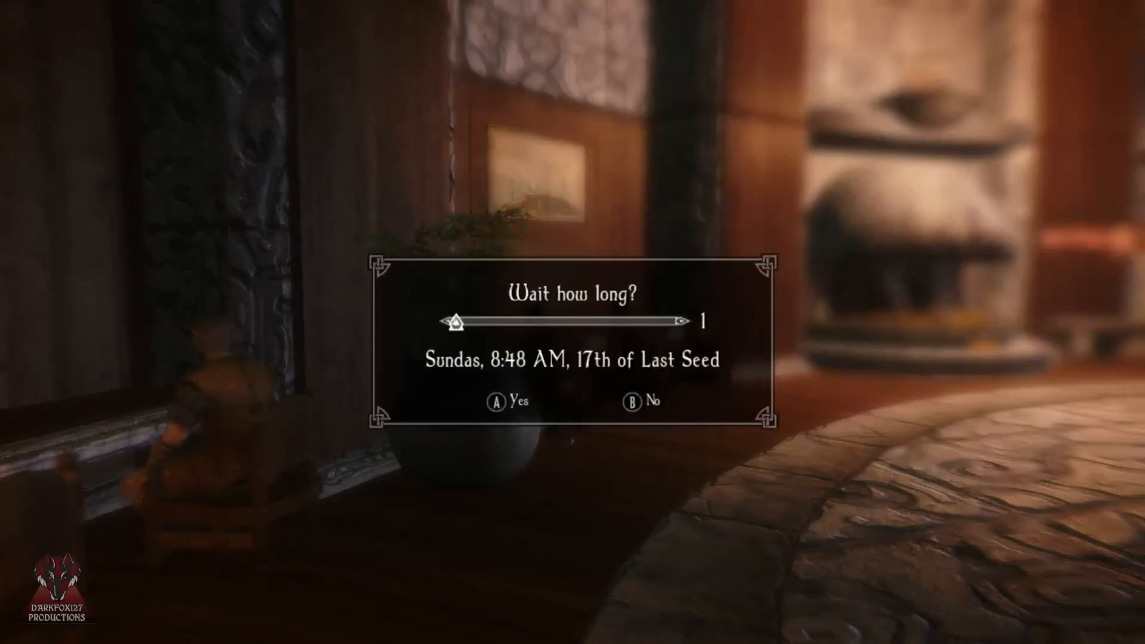
pyautogui.press('Escape')
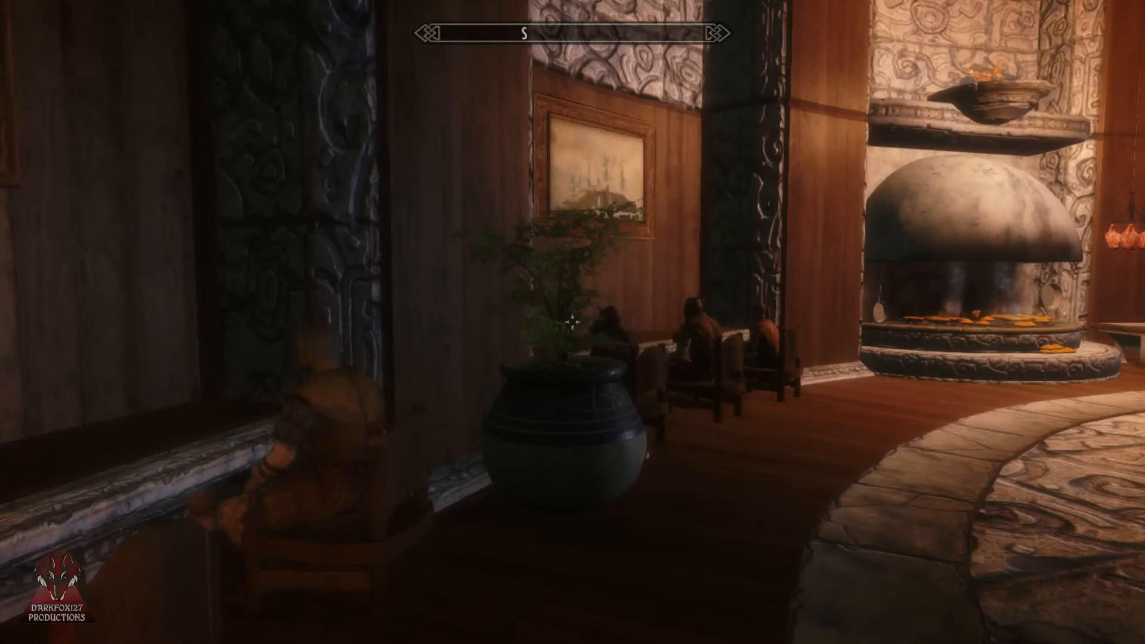
pyautogui.press('t')
pyautogui.press('Escape')
pyautogui.press('Tab')
pyautogui.press('Tab')
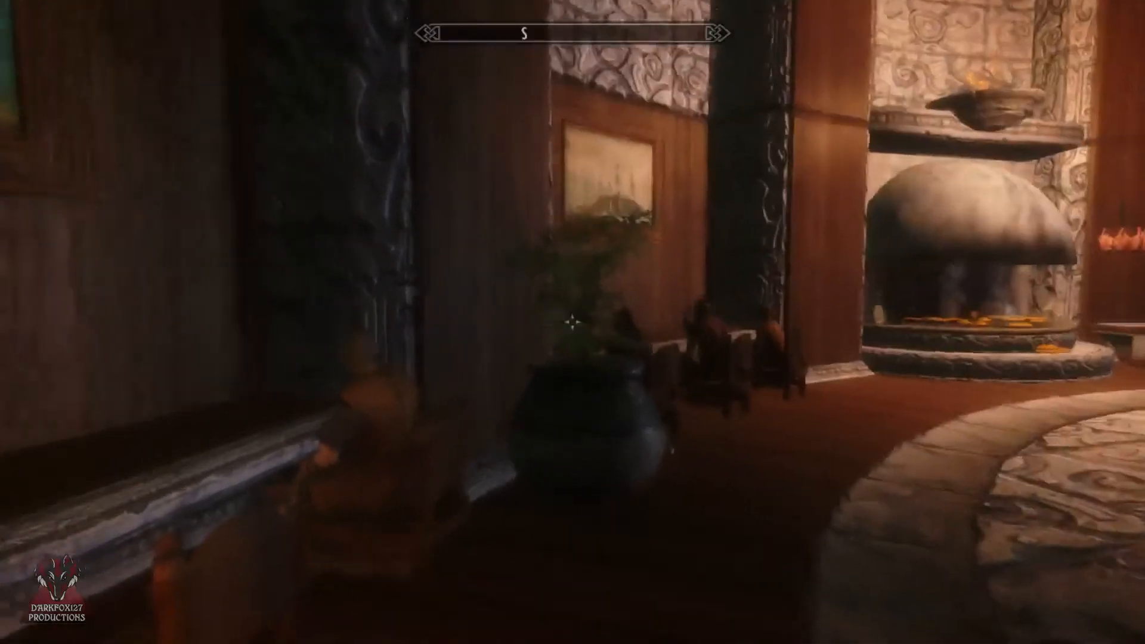
# Step: Return to the chairs at the wall desk beneath the framed painting and observe the characters there
pyautogui.press('w')
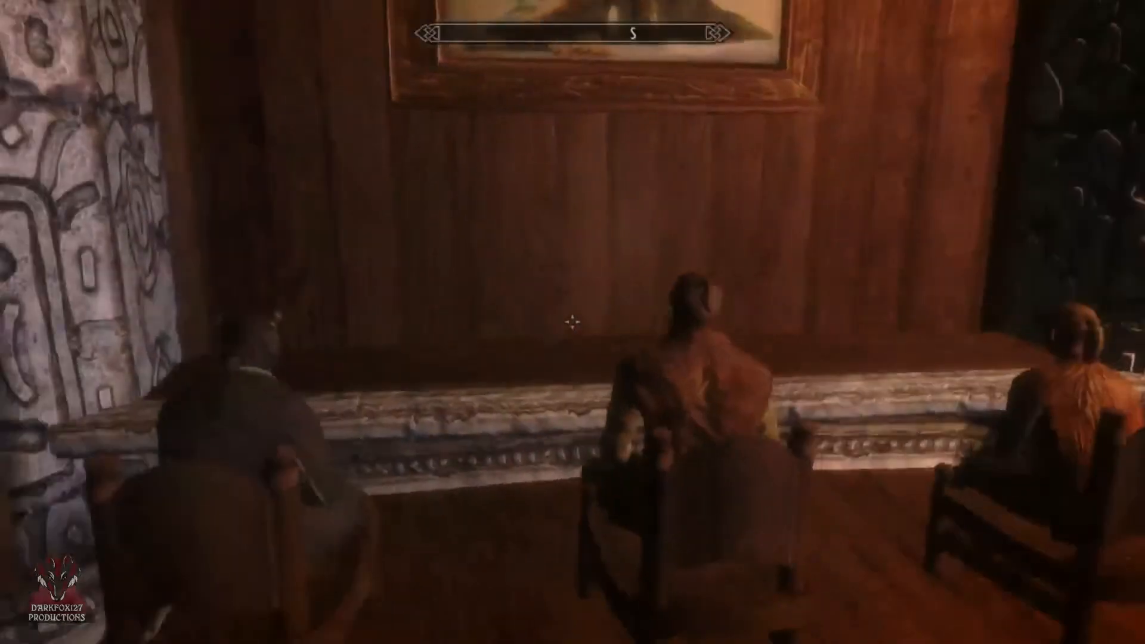
pyautogui.press('w')
pyautogui.press('space')
pyautogui.press('s')
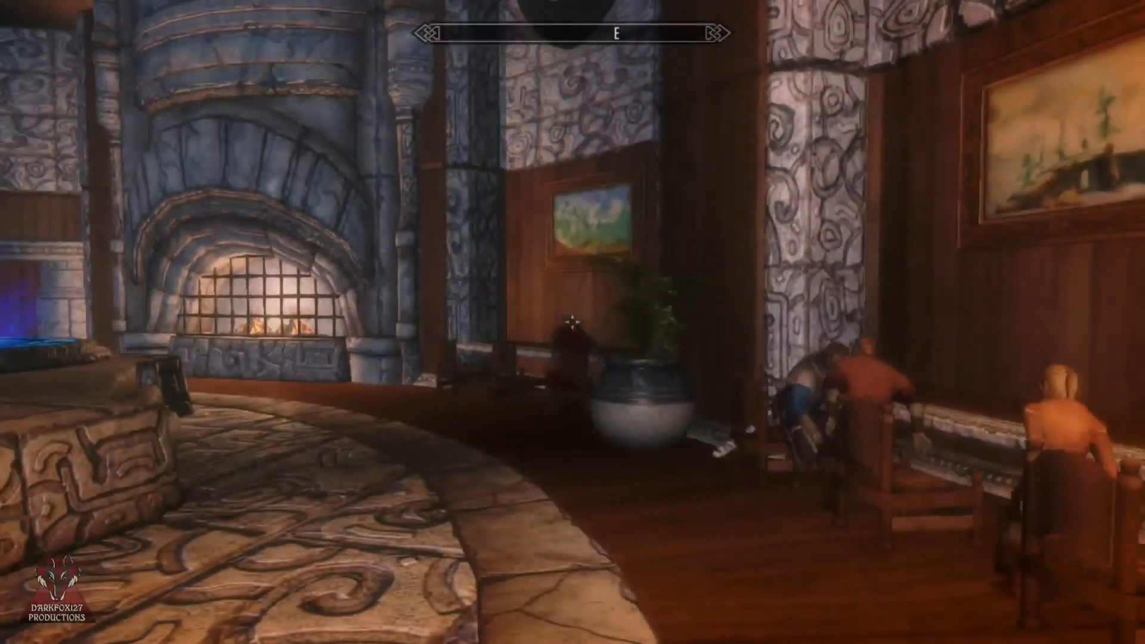
pyautogui.press('a')
pyautogui.press('d')
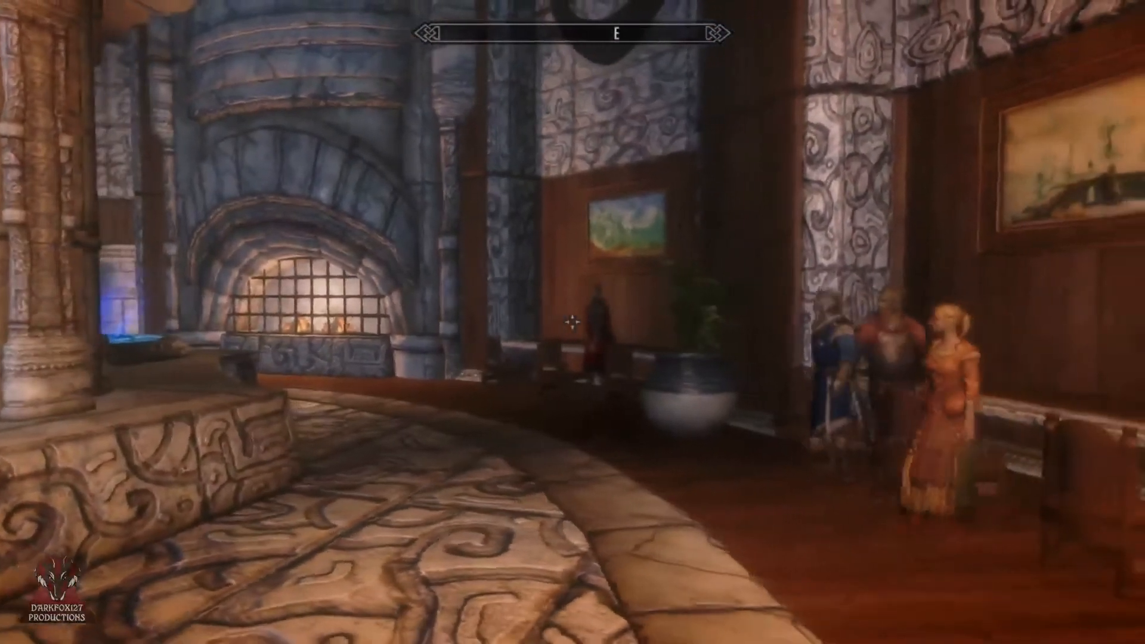
pyautogui.press('w')
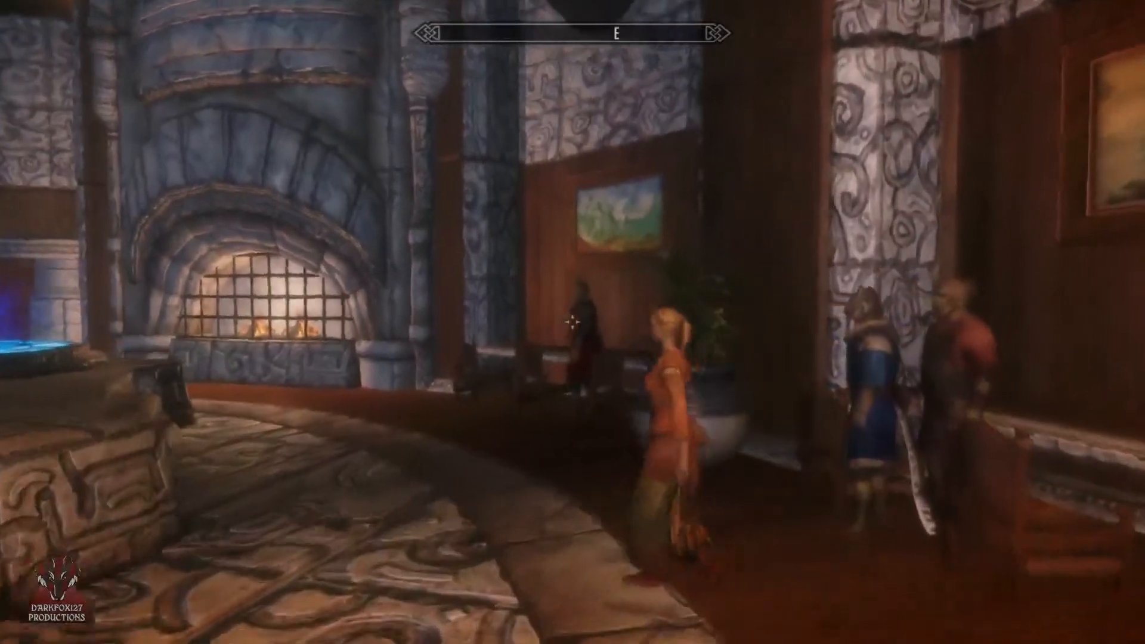
pyautogui.press('d')
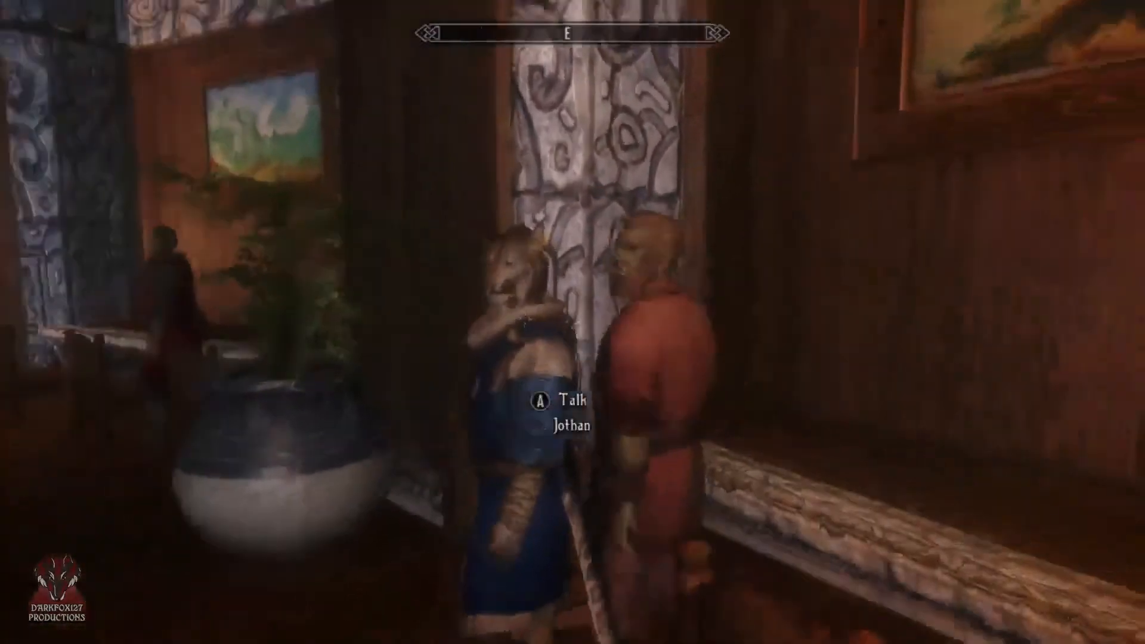
# Step: Check the in-game date and time in the character menu, and return to the game
pyautogui.press('Tab')
pyautogui.press('Right')
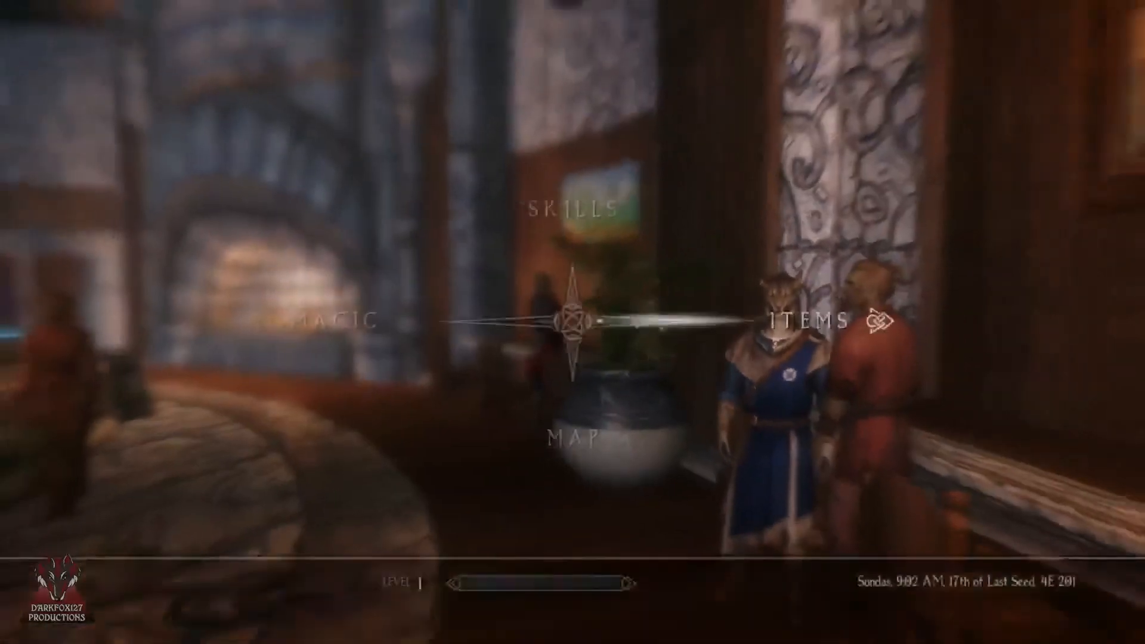
pyautogui.press('Right')
pyautogui.press('Down')
pyautogui.press('Down')
pyautogui.press('Tab')
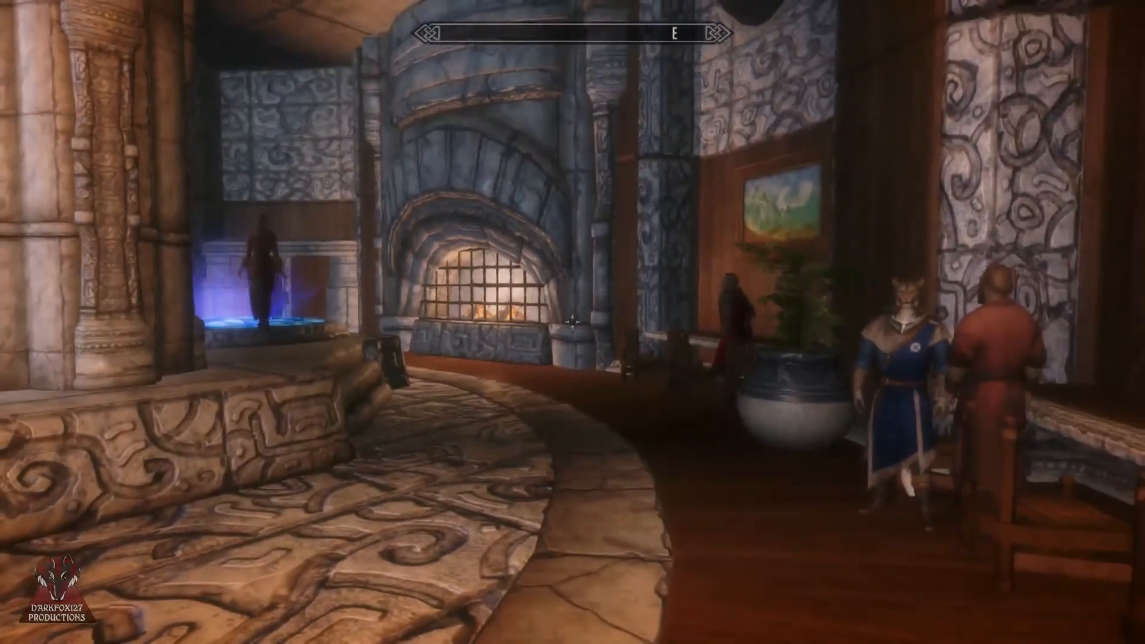
# Step: Walk past the central pillars to the glowing blue portal and use it to travel to the Library
pyautogui.press('w')
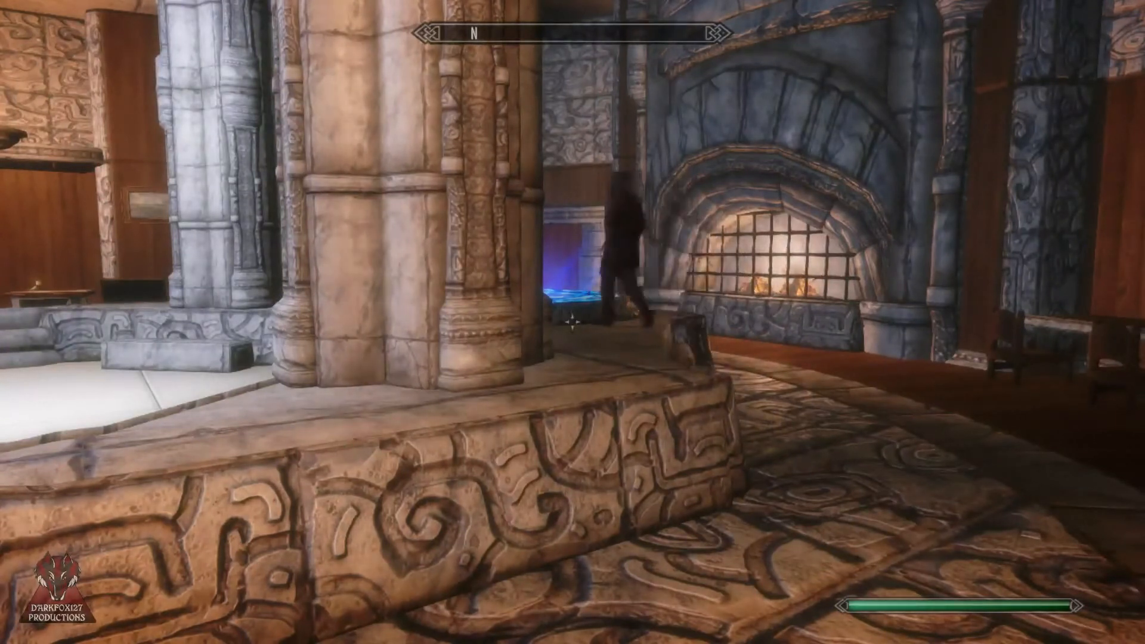
pyautogui.press('w')
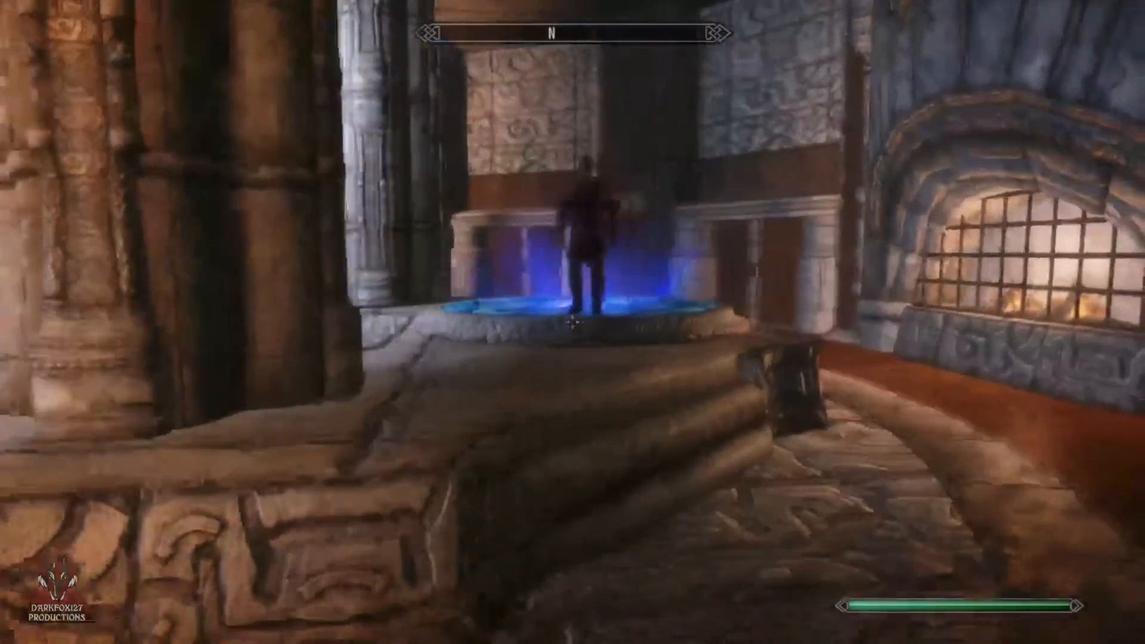
pyautogui.press('d')
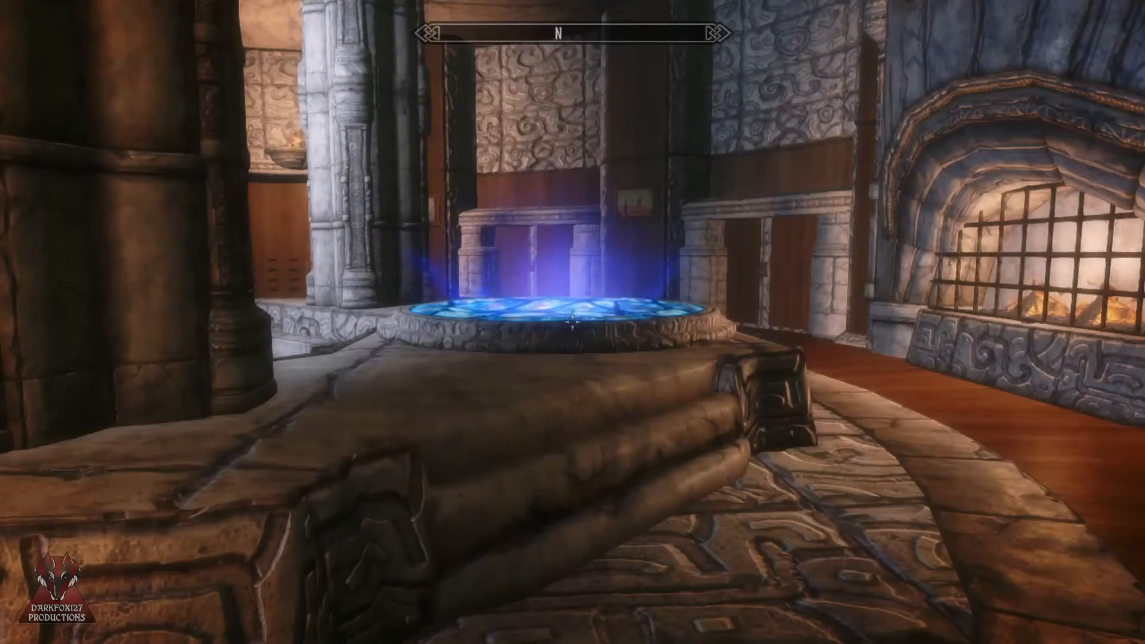
pyautogui.press('w')
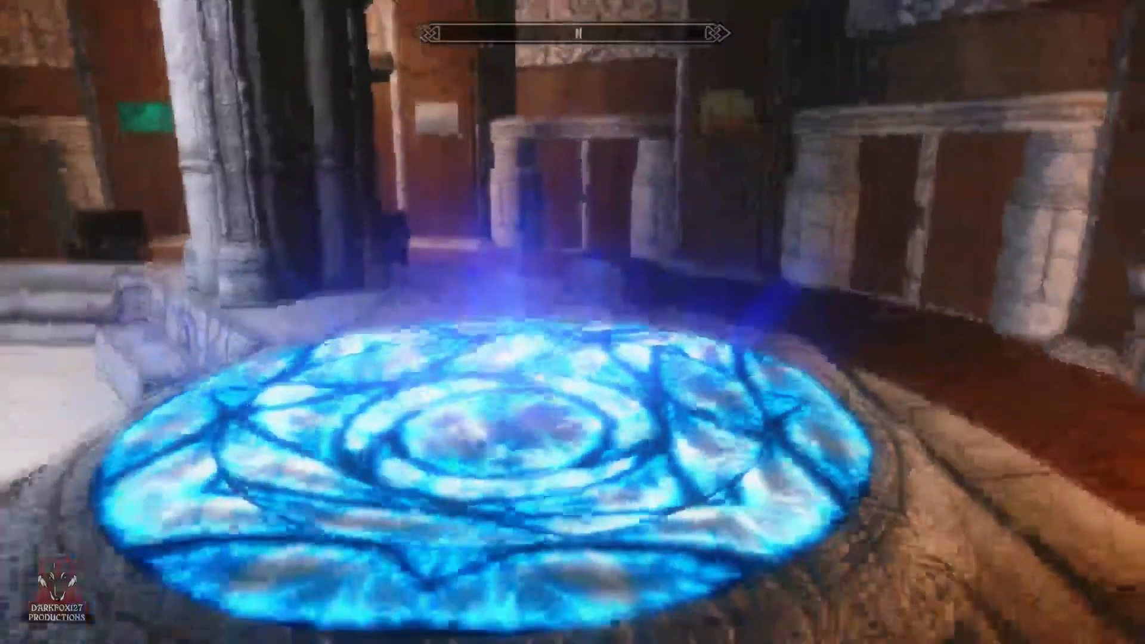
pyautogui.press('w')
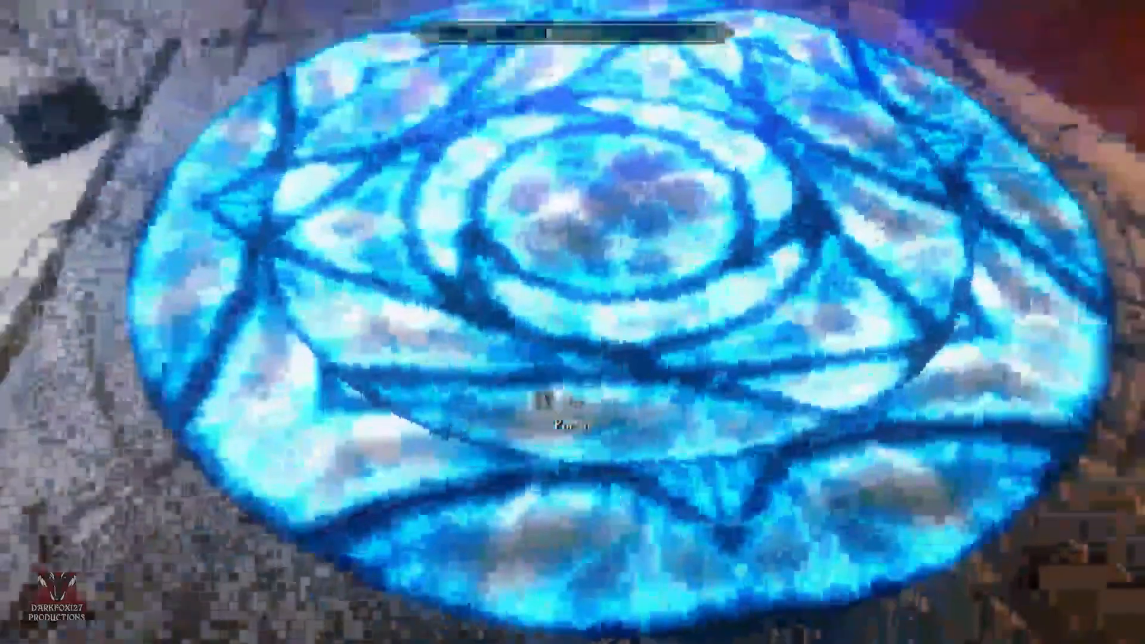
pyautogui.press('e')
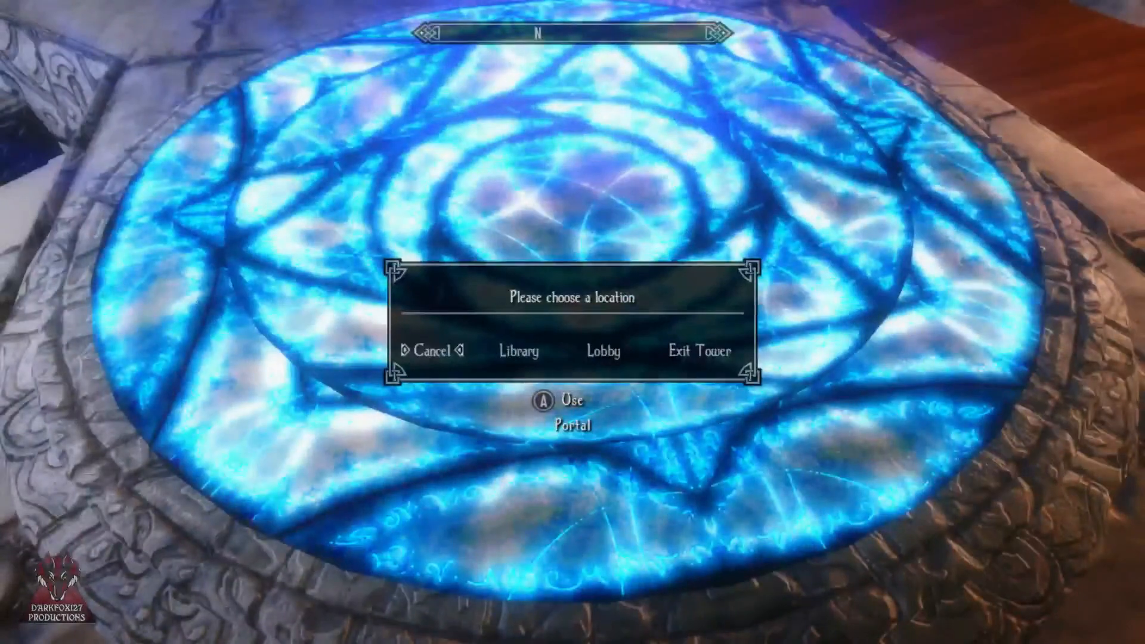
pyautogui.press('Right')
pyautogui.press('e')
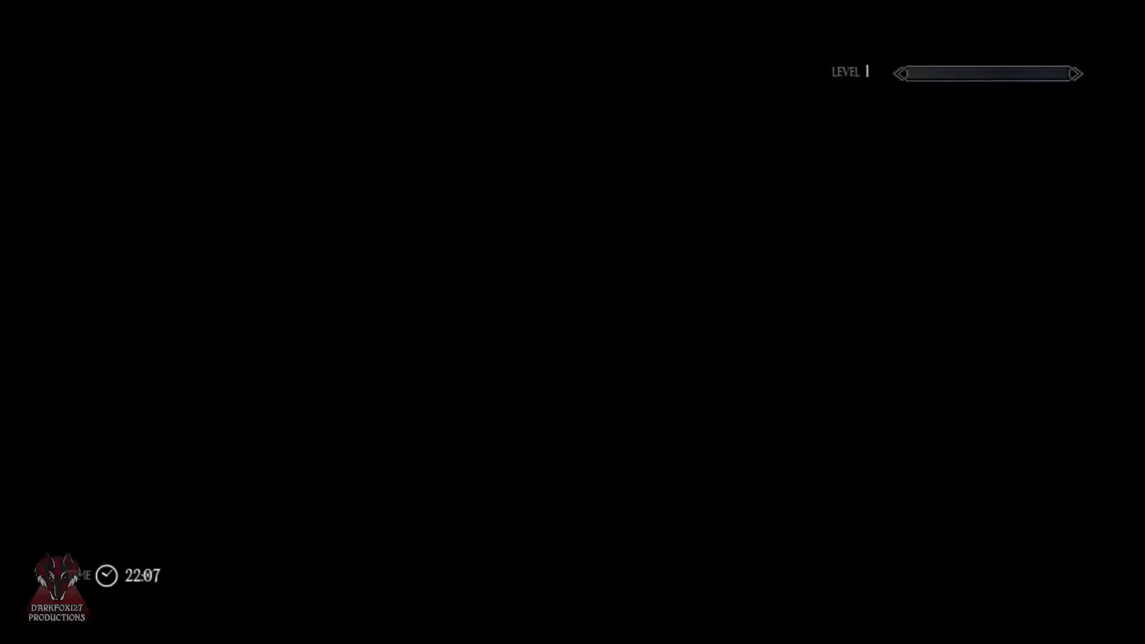
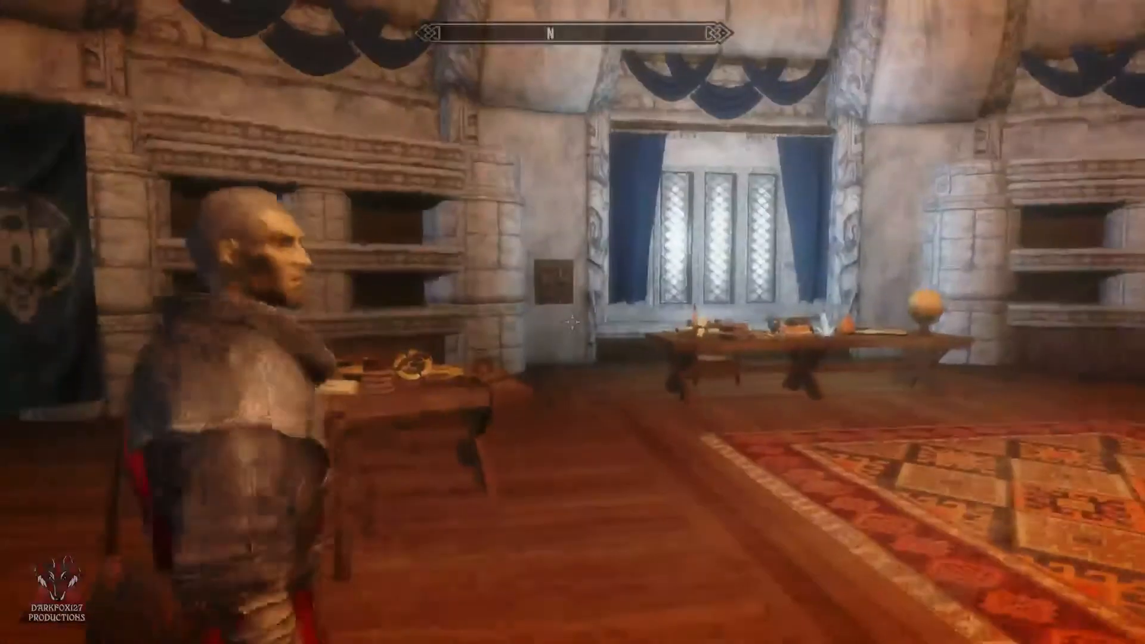
# Step: Look through the skill constellations around Destruction, and return to the game
pyautogui.press('Tab')
pyautogui.press('w')
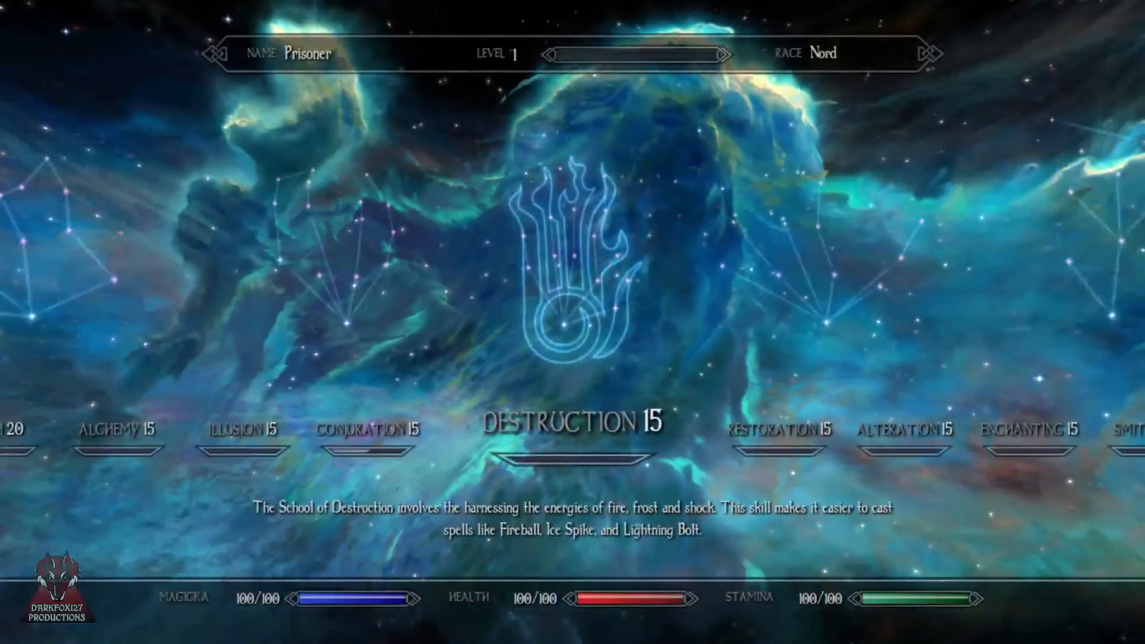
pyautogui.press('d')
pyautogui.press('a')
pyautogui.press('Tab')
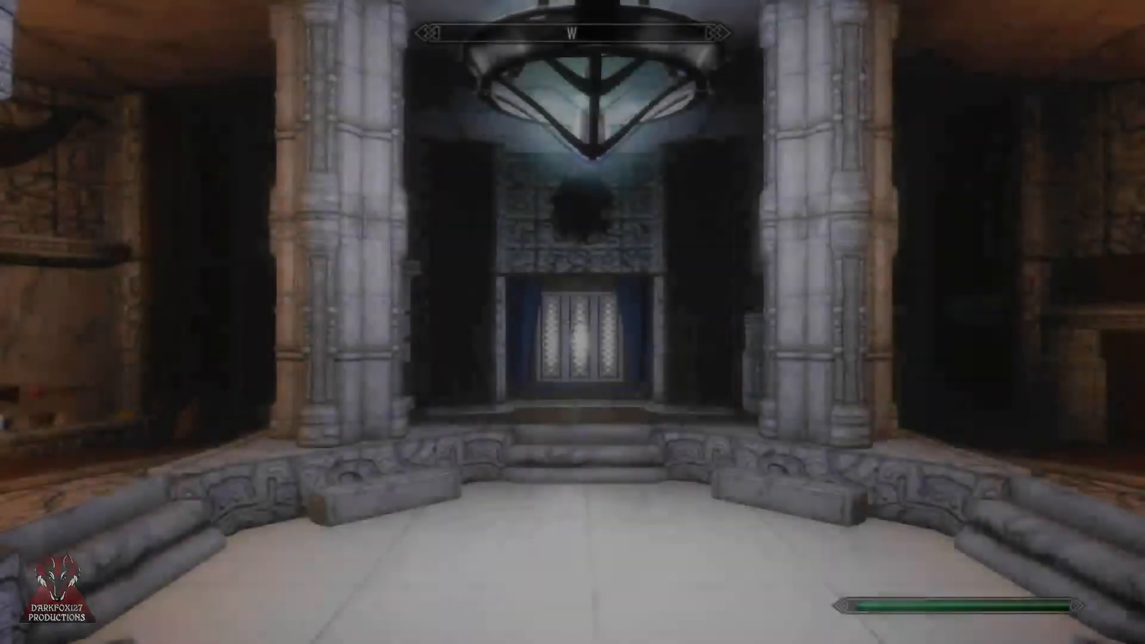
# Step: Walk through the tower interior, leave the game, and bring the Creation Kit to the front
pyautogui.press('w')
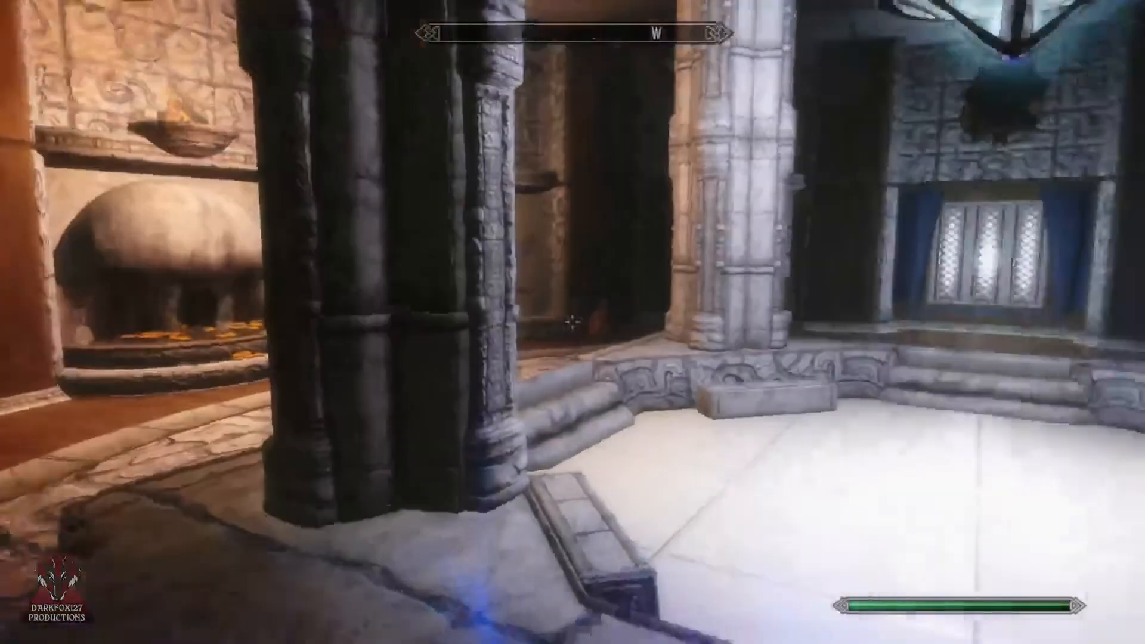
pyautogui.press('j')
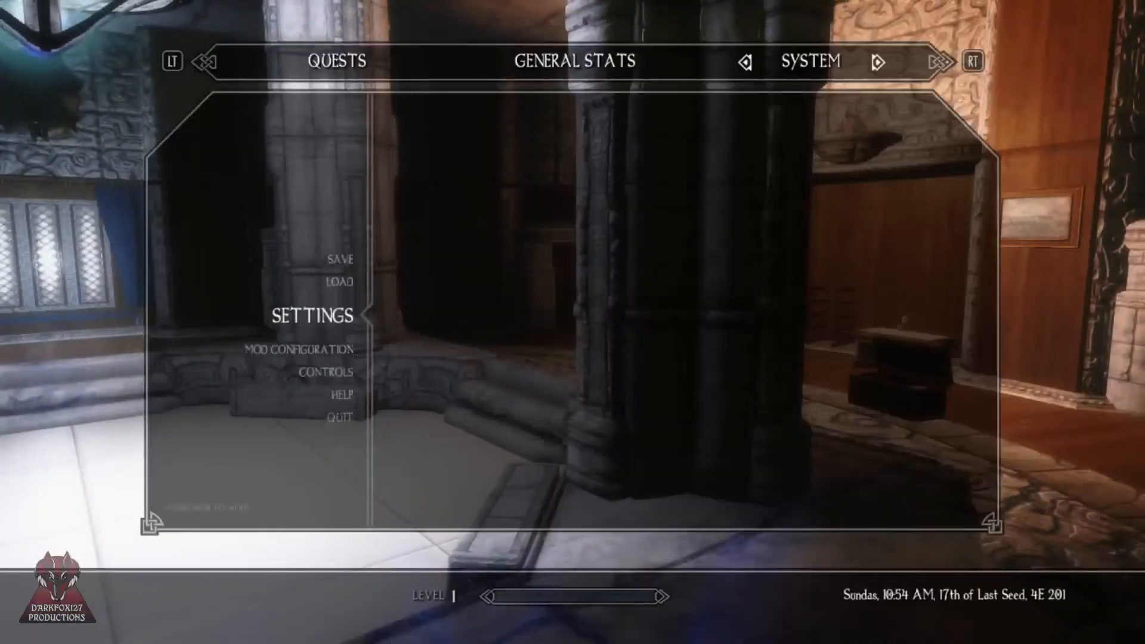
pyautogui.press('Return')
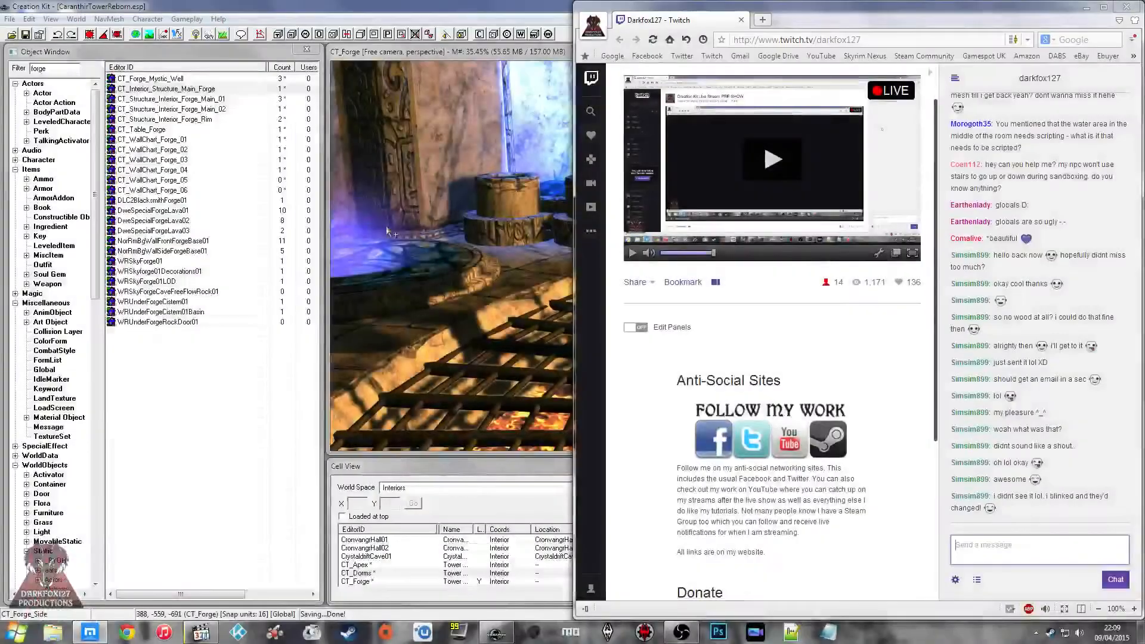
pyautogui.click(256, 404)
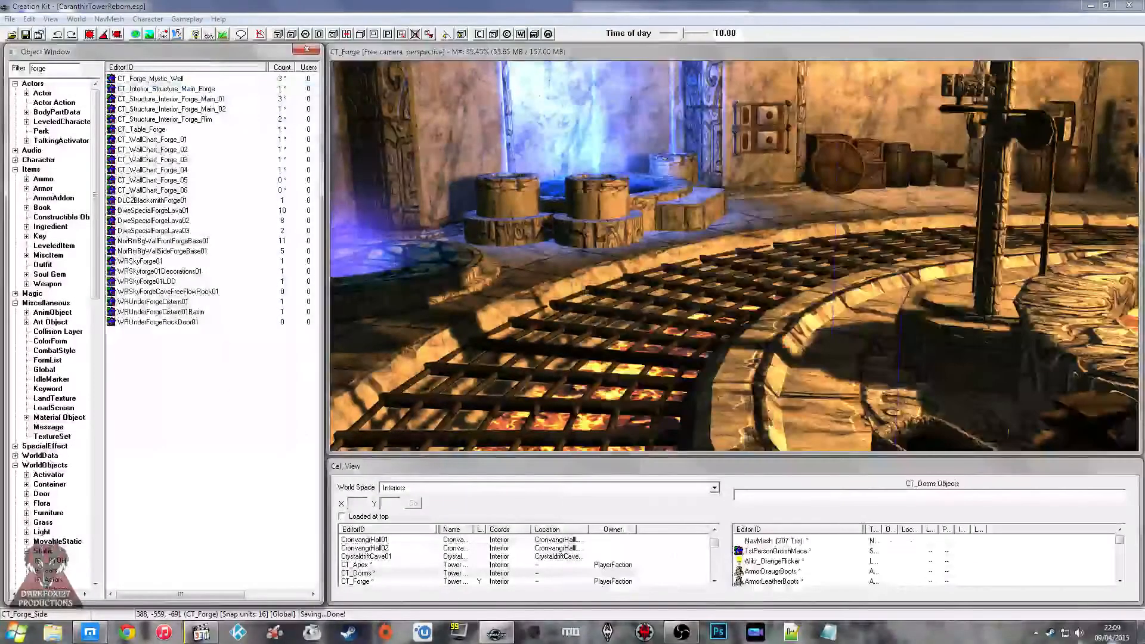
pyautogui.click(1035, 632)
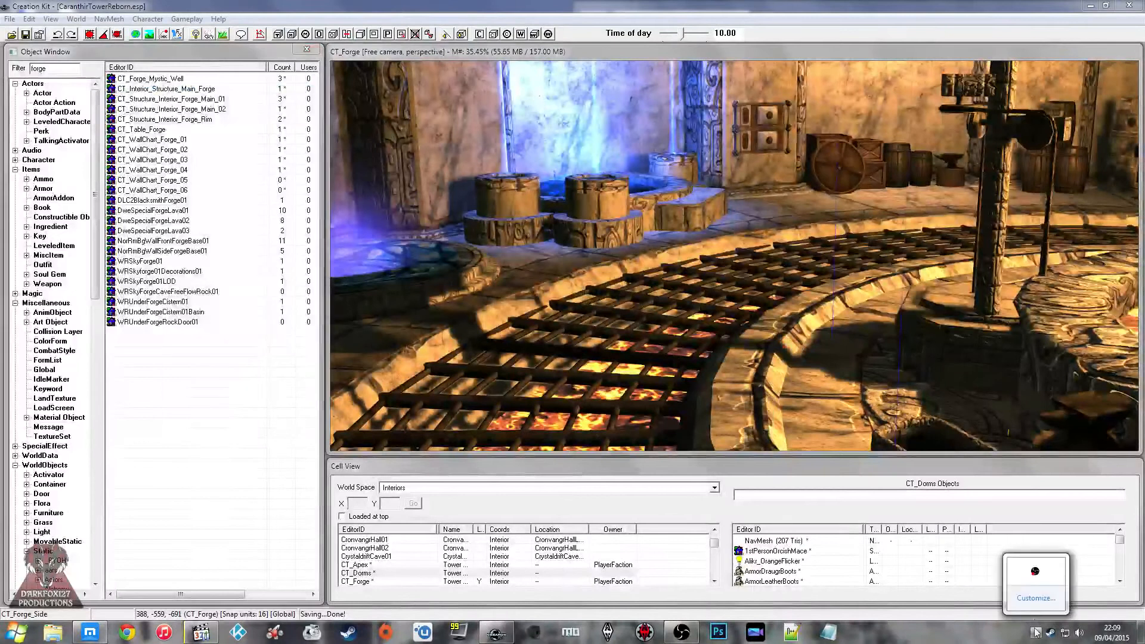
pyautogui.click(1035, 571)
pyautogui.click(268, 418)
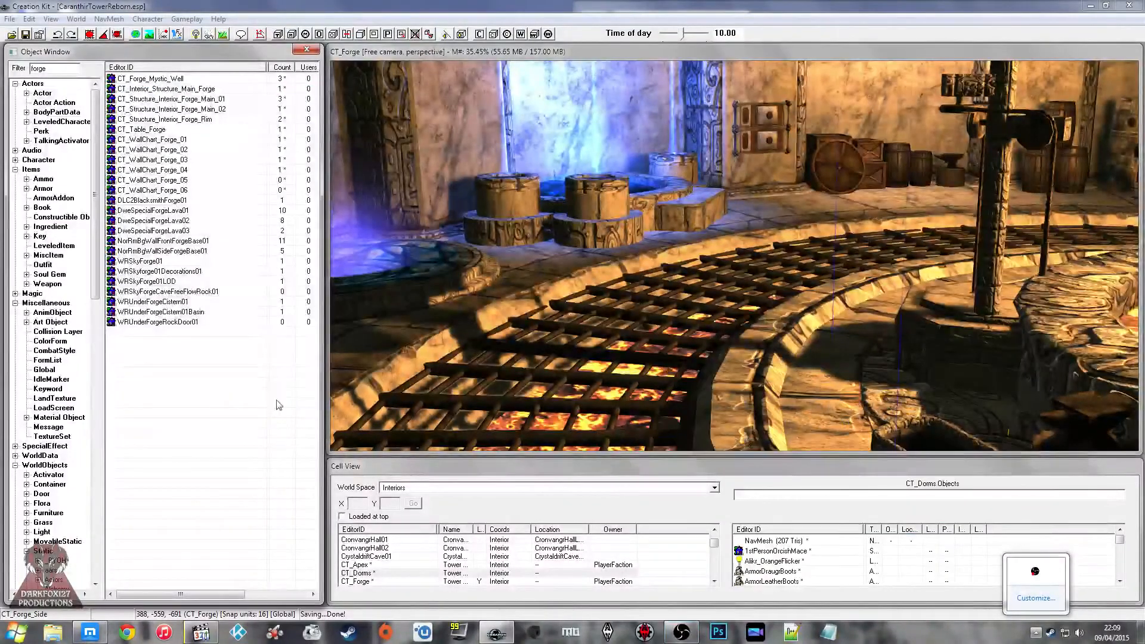
pyautogui.click(788, 418)
# Step: Display the forge cell's navmesh around the lava pool, and hide it again
pyautogui.moveTo(666, 312); pyautogui.dragTo(618, 277, button='middle')
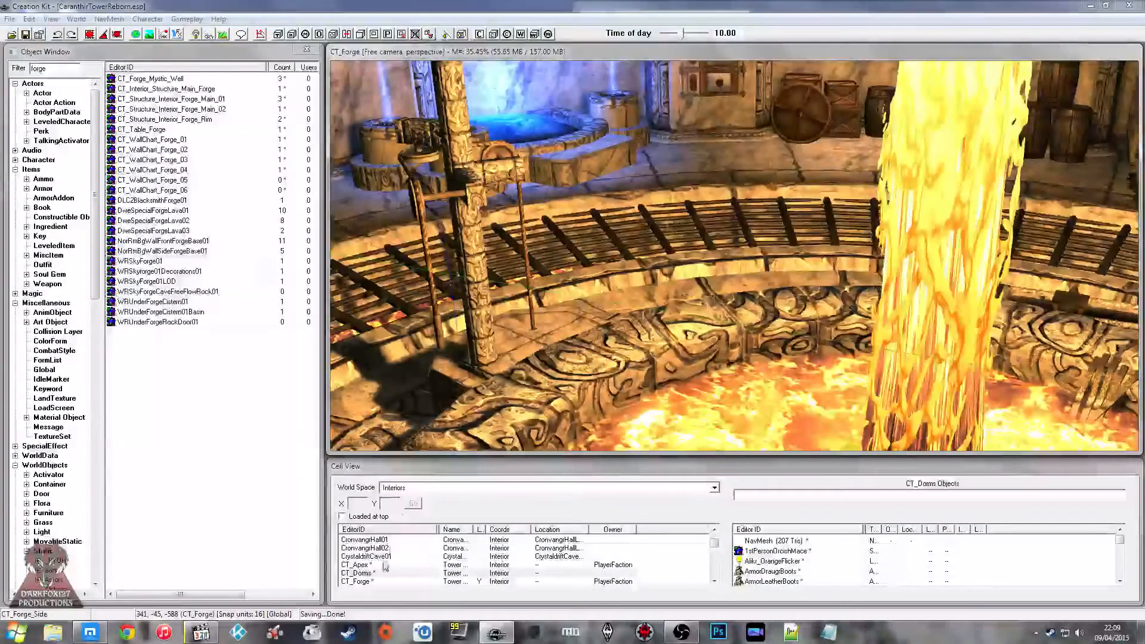
pyautogui.click(260, 35)
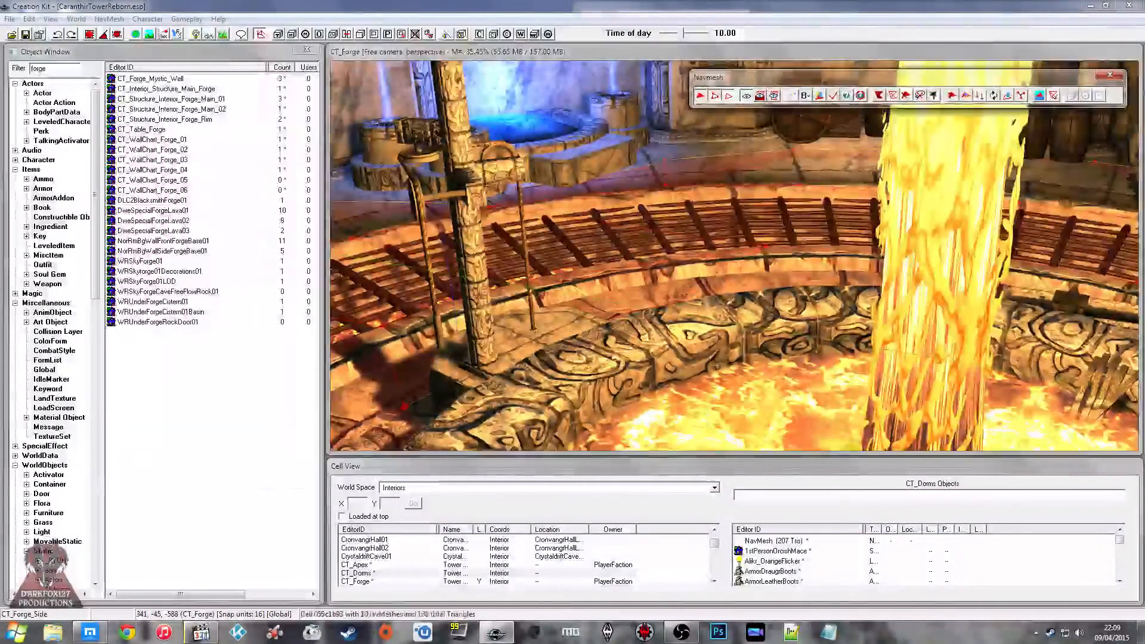
pyautogui.click(1110, 76)
# Step: Load the CT_Dorms interior cell for editing
pyautogui.click(390, 564)
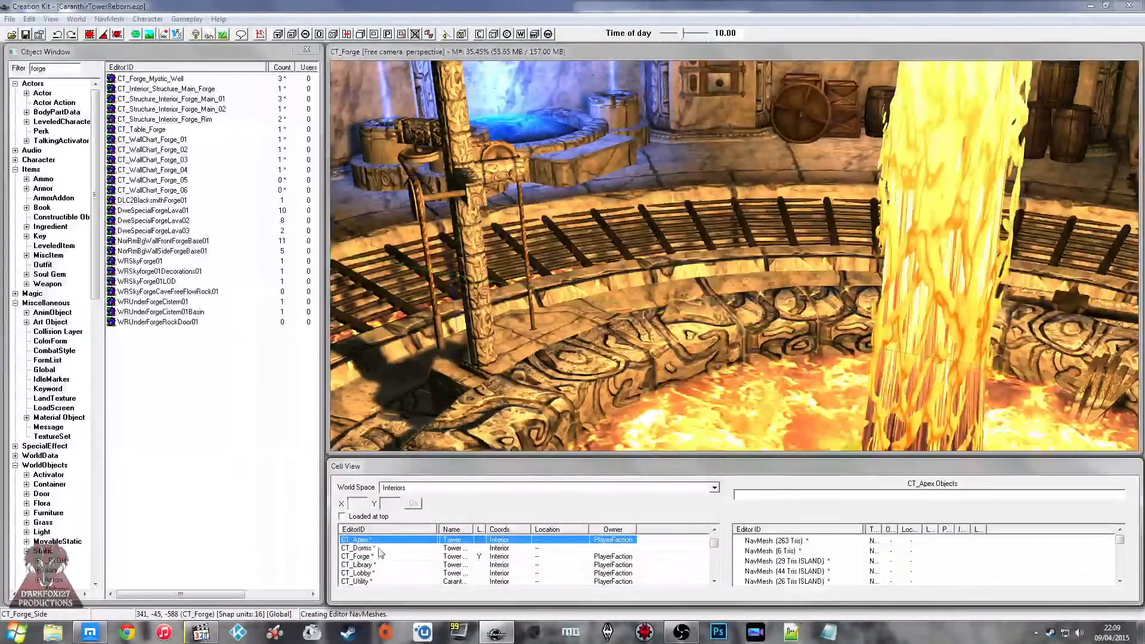
pyautogui.click(361, 548)
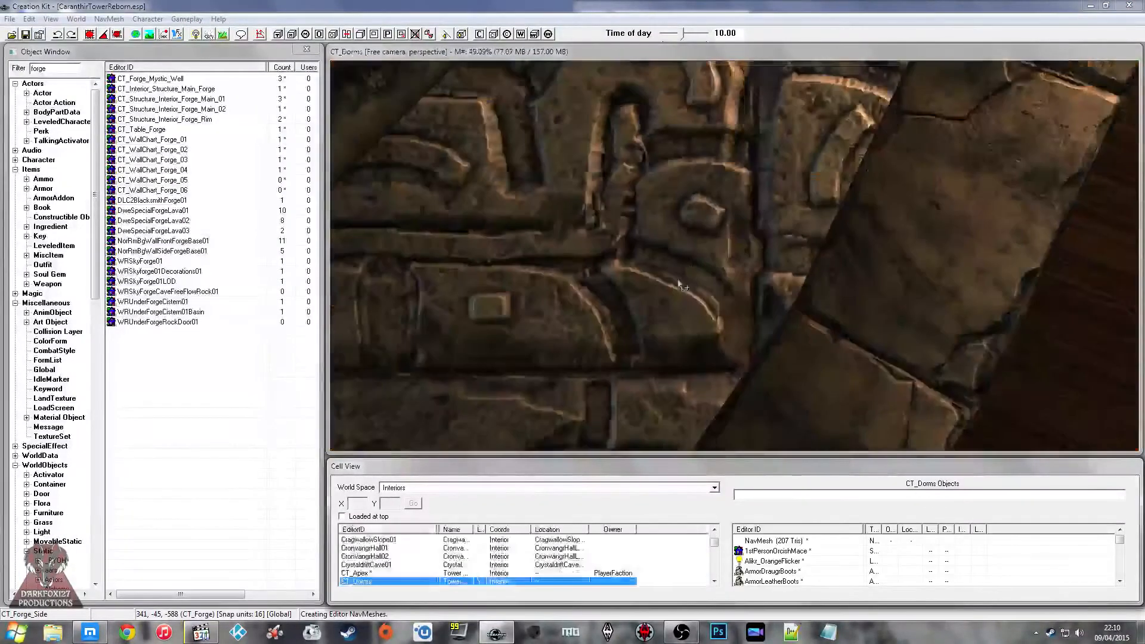
pyautogui.click(689, 261)
pyautogui.scroll(-5, 688, 262)
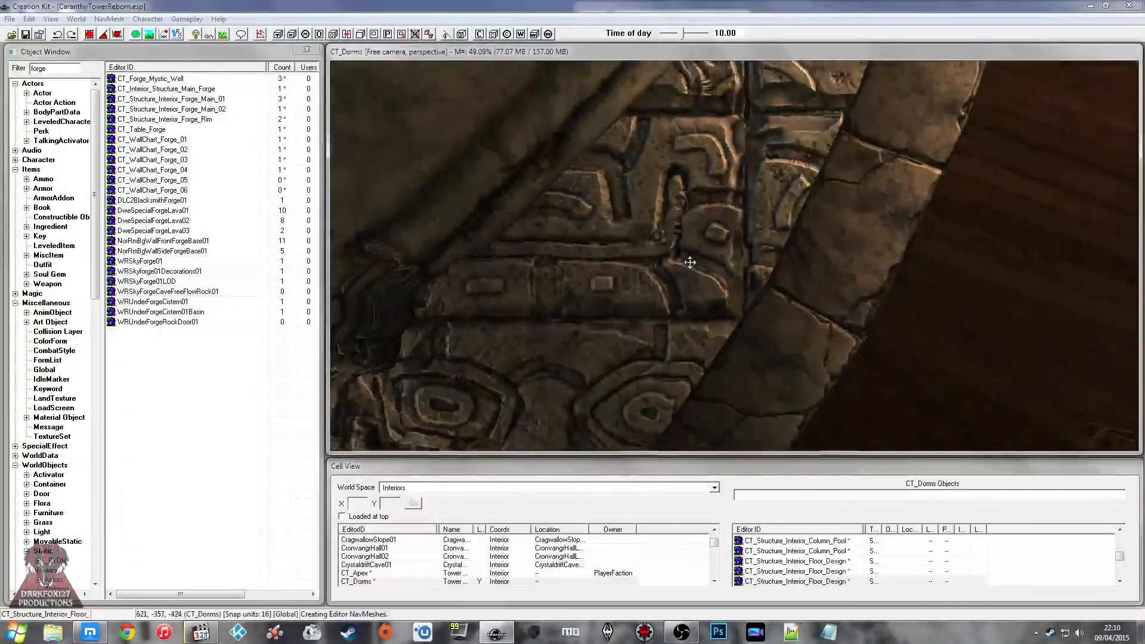
# Step: Enter navmesh editing for the dormitory so the navmesh displays over its floor
pyautogui.keyDown('shift'); pyautogui.moveTo(711, 203); pyautogui.dragTo(623, 184, button='middle'); pyautogui.keyUp('shift')
pyautogui.scroll(4, 752, 187)
pyautogui.click(731, 168)
pyautogui.click(728, 193)
pyautogui.click(260, 35)
# Step: Select the first navmesh triangles on the carved stone walkway between the pillar and the beds
pyautogui.keyDown('shift'); pyautogui.moveTo(506, 152); pyautogui.dragTo(666, 268, button='middle'); pyautogui.keyUp('shift')
pyautogui.keyDown('shift'); pyautogui.moveTo(569, 258); pyautogui.dragTo(713, 300, button='middle'); pyautogui.keyUp('shift')
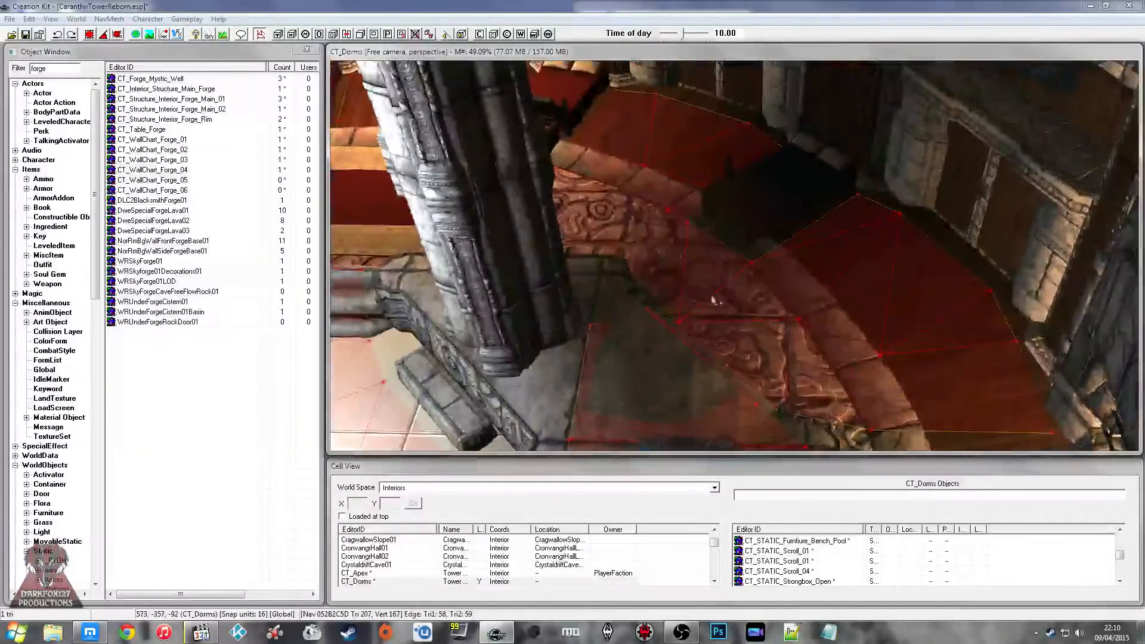
pyautogui.keyDown('shift'); pyautogui.moveTo(673, 261); pyautogui.dragTo(721, 296, button='middle'); pyautogui.keyUp('shift')
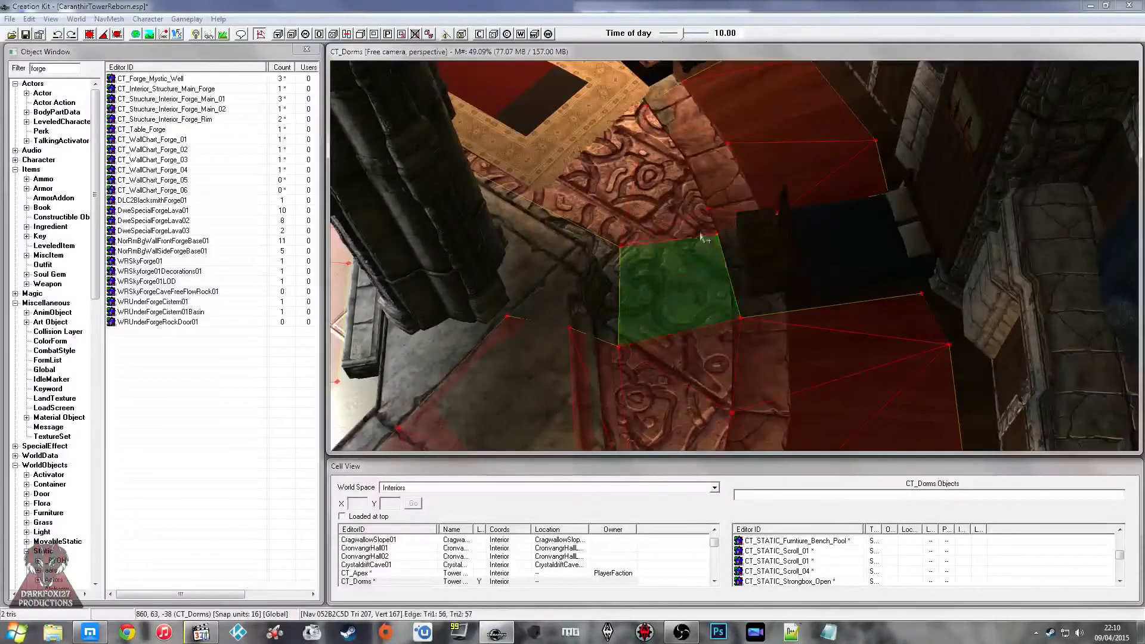
pyautogui.keyDown('ctrl'); pyautogui.click(689, 170); pyautogui.keyUp('ctrl')
pyautogui.keyDown('shift'); pyautogui.moveTo(689, 171); pyautogui.dragTo(686, 224, button='middle'); pyautogui.keyUp('shift')
pyautogui.click(197, 34)
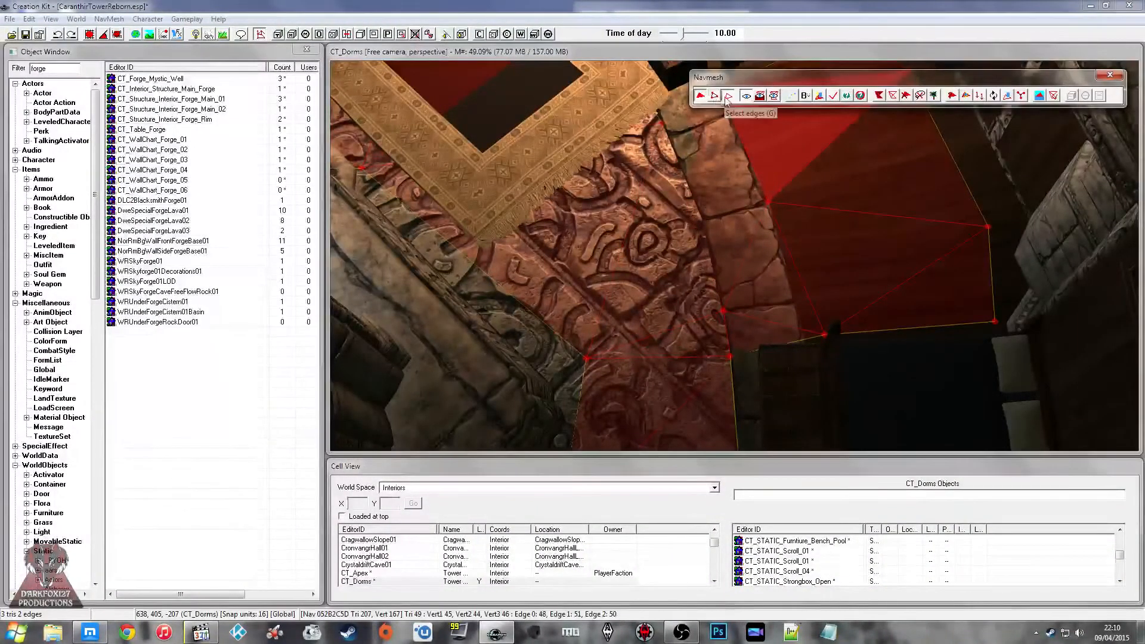
# Step: Add the navmesh triangles on the carved floor and stone border beside the patterned rug to the selection
pyautogui.click(668, 262)
pyautogui.keyDown('ctrl'); pyautogui.click(602, 229); pyautogui.keyUp('ctrl')
pyautogui.keyDown('ctrl'); pyautogui.click(706, 347); pyautogui.keyUp('ctrl')
pyautogui.keyDown('ctrl'); pyautogui.click(750, 278); pyautogui.keyUp('ctrl')
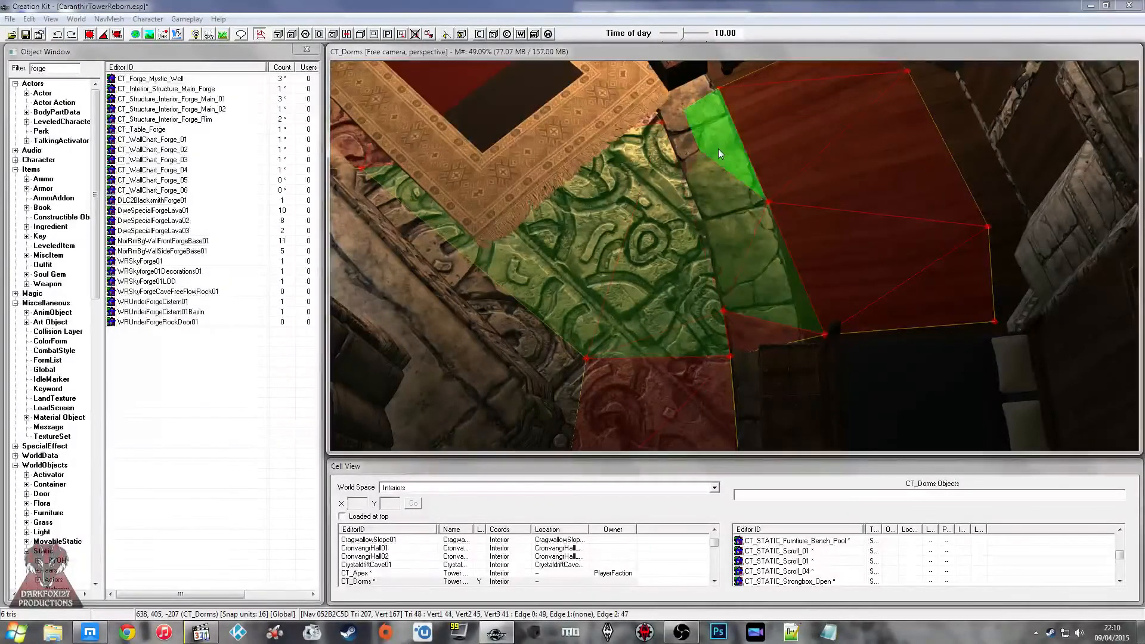
pyautogui.keyDown('ctrl'); pyautogui.click(754, 335); pyautogui.keyUp('ctrl')
pyautogui.keyDown('ctrl'); pyautogui.click(632, 371); pyautogui.keyUp('ctrl')
# Step: Extend the navmesh selection along the carved walkway past the foot of the blue bed toward the portal
pyautogui.moveTo(618, 360); pyautogui.dragTo(620, 325, button='middle')
pyautogui.keyDown('ctrl'); pyautogui.click(682, 302); pyautogui.keyUp('ctrl')
pyautogui.keyDown('ctrl'); pyautogui.click(654, 365); pyautogui.keyUp('ctrl')
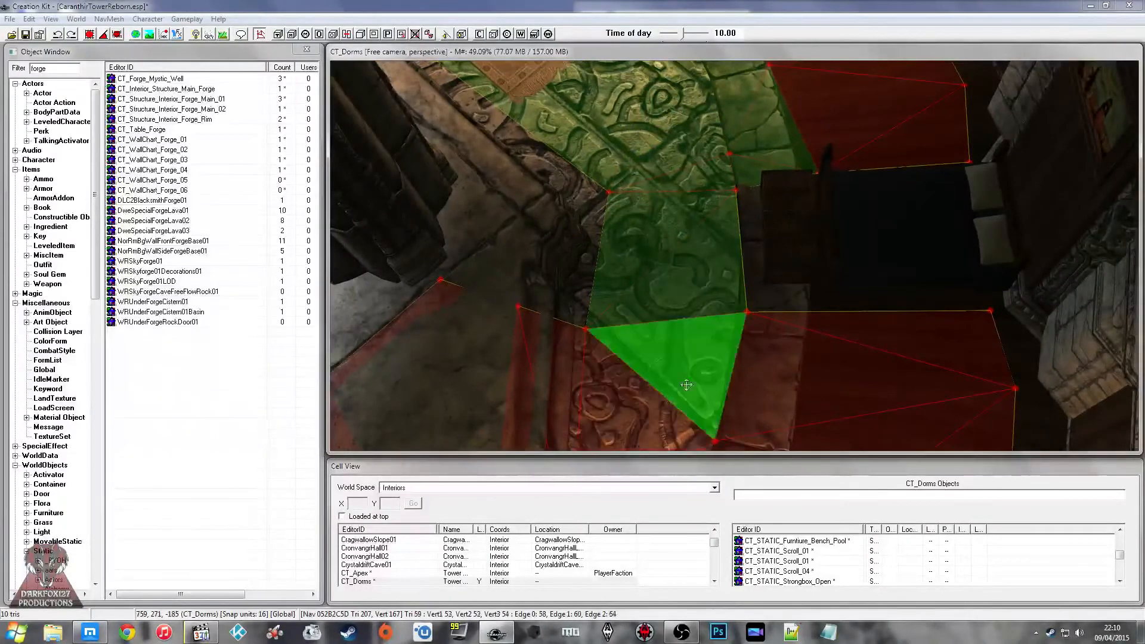
pyautogui.keyDown('ctrl'); pyautogui.click(781, 357); pyautogui.keyUp('ctrl')
pyautogui.moveTo(723, 384); pyautogui.dragTo(760, 194, button='middle')
pyautogui.keyDown('ctrl'); pyautogui.click(735, 211); pyautogui.keyUp('ctrl')
pyautogui.keyDown('ctrl'); pyautogui.click(766, 248); pyautogui.keyUp('ctrl')
pyautogui.keyDown('ctrl'); pyautogui.click(854, 265); pyautogui.keyUp('ctrl')
# Step: Add the triangles on the stone border and wooden floor beside the portal to the navmesh selection
pyautogui.moveTo(817, 288); pyautogui.dragTo(801, 241, button='middle')
pyautogui.keyDown('ctrl'); pyautogui.click(793, 240); pyautogui.keyUp('ctrl')
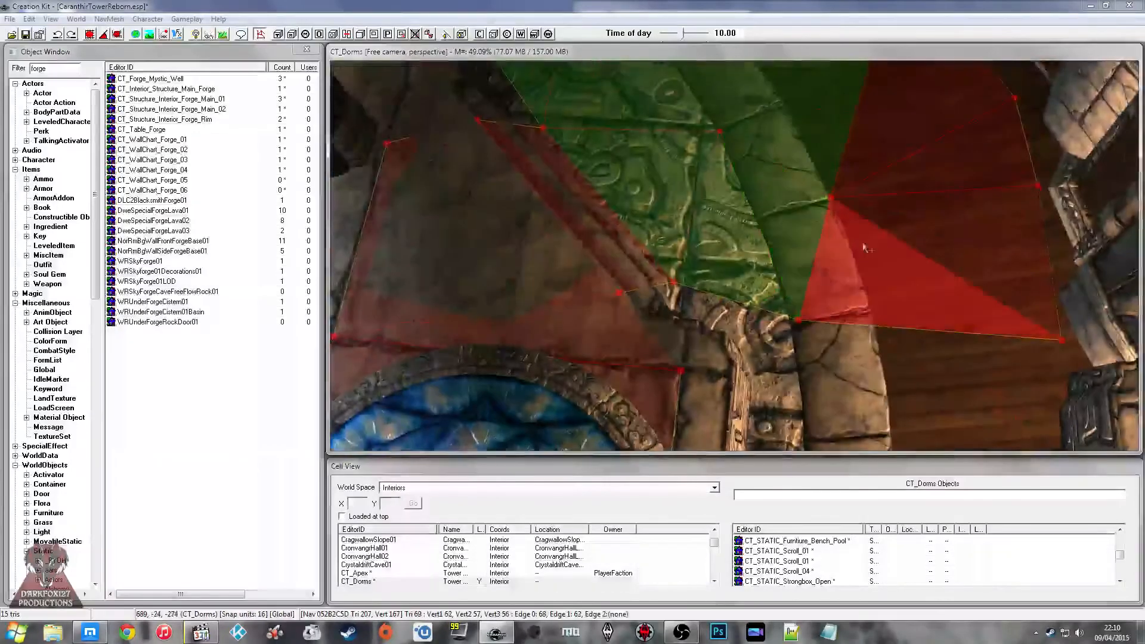
pyautogui.keyDown('ctrl'); pyautogui.click(864, 246); pyautogui.keyUp('ctrl')
pyautogui.keyDown('ctrl'); pyautogui.click(913, 218); pyautogui.keyUp('ctrl')
pyautogui.keyDown('ctrl'); pyautogui.click(872, 153); pyautogui.keyUp('ctrl')
pyautogui.keyDown('ctrl'); pyautogui.click(944, 161); pyautogui.keyUp('ctrl')
# Step: Extend the navmesh selection to the triangles along the rug by the red bed, and display the navmesh tools
pyautogui.moveTo(883, 361); pyautogui.dragTo(571, 316, button='middle')
pyautogui.scroll(-3, 843, 232)
pyautogui.keyDown('ctrl'); pyautogui.click(659, 220); pyautogui.keyUp('ctrl')
pyautogui.keyDown('ctrl'); pyautogui.click(759, 322); pyautogui.keyUp('ctrl')
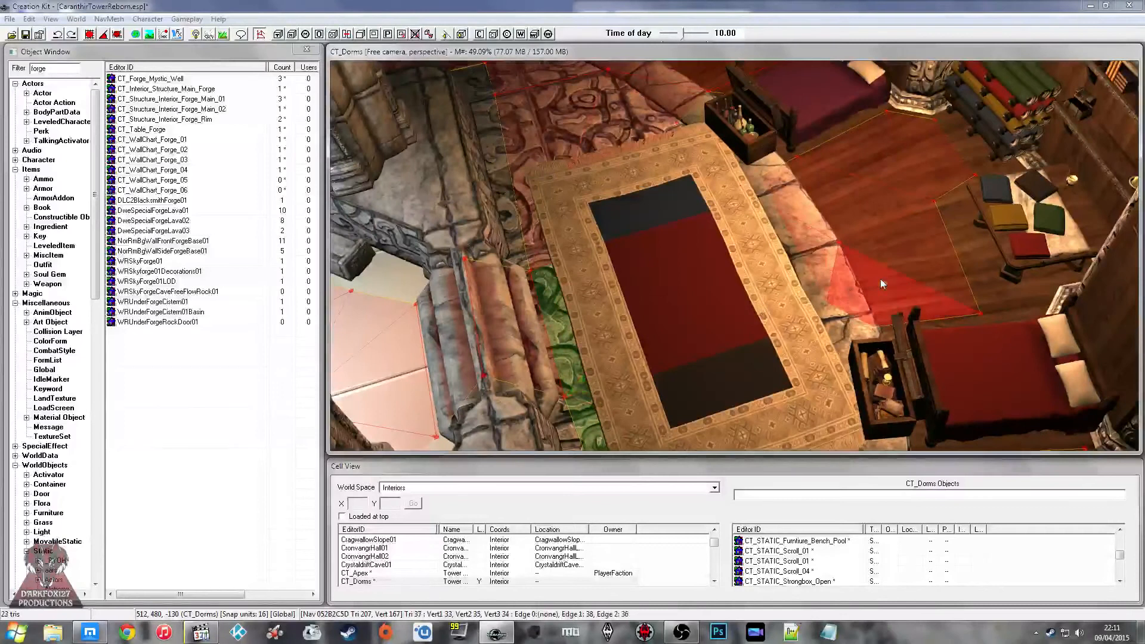
pyautogui.press('Delete')
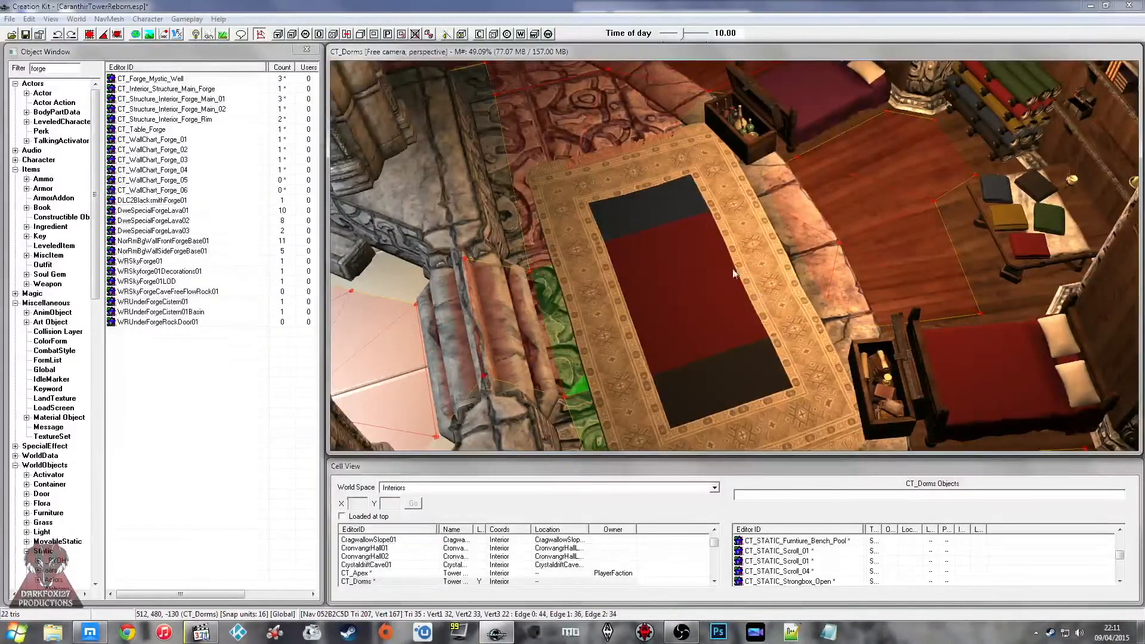
pyautogui.click(259, 35)
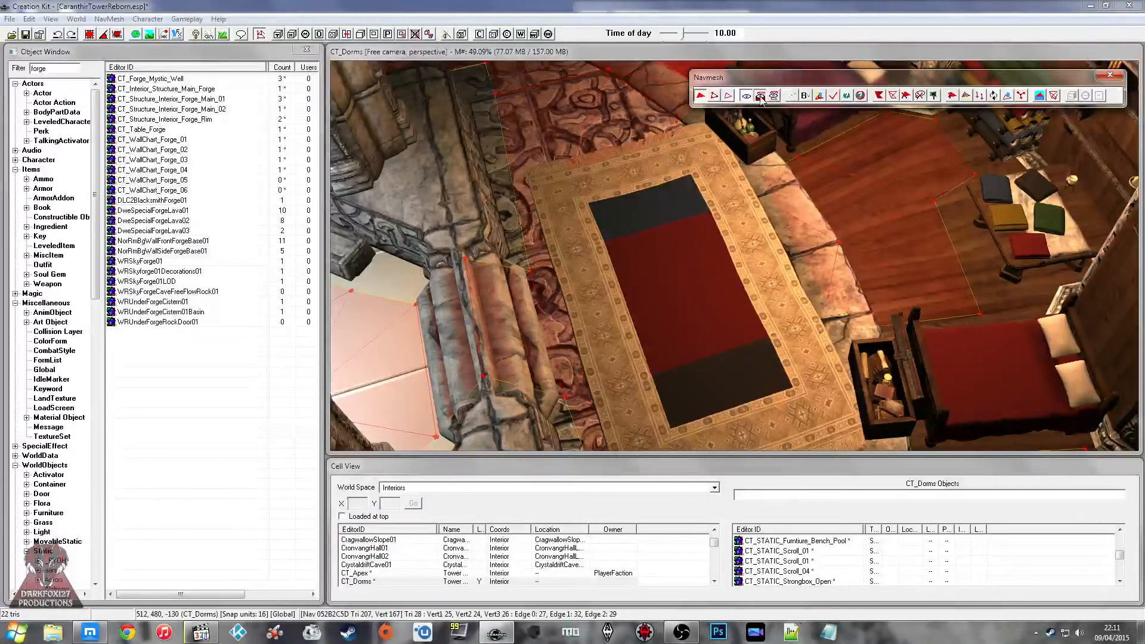
# Step: Restart the navmesh selection with a triangle crossing the rug, and turn on bright lighting in the cell
pyautogui.click(672, 243)
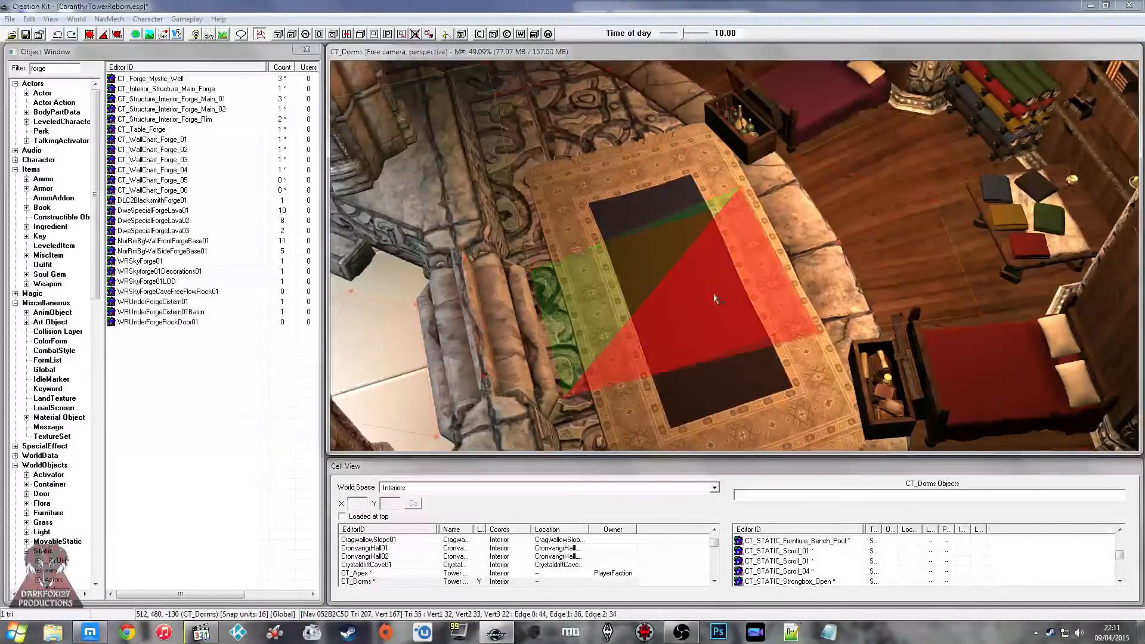
pyautogui.scroll(5, 607, 189)
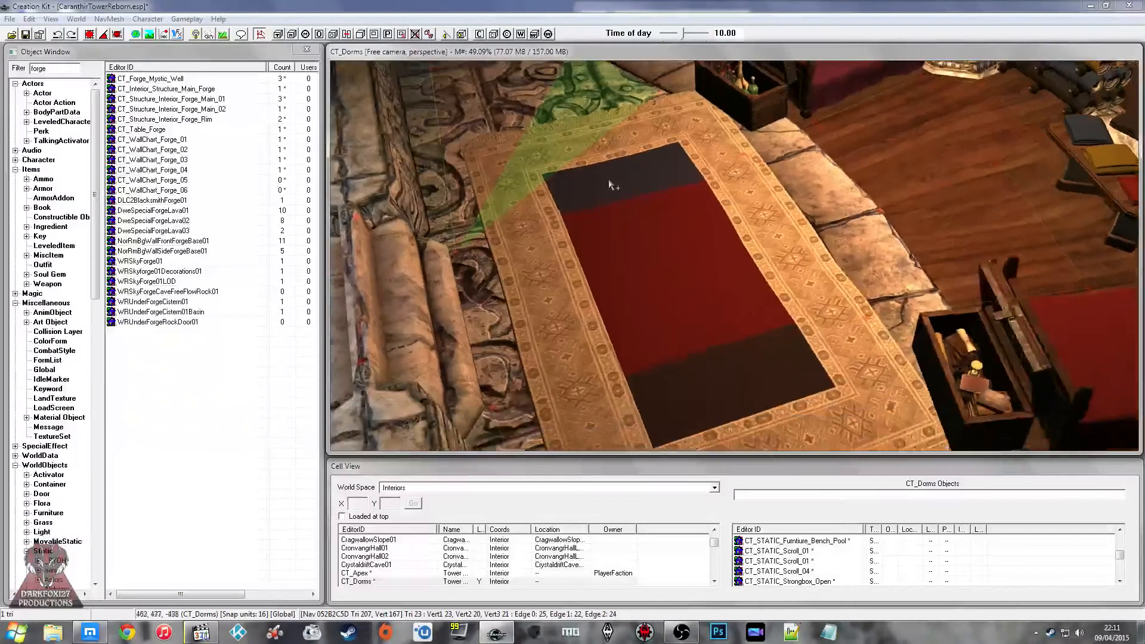
pyautogui.scroll(2, 608, 185)
pyautogui.keyDown('shift'); pyautogui.moveTo(608, 185); pyautogui.dragTo(510, 132, button='middle'); pyautogui.keyUp('shift')
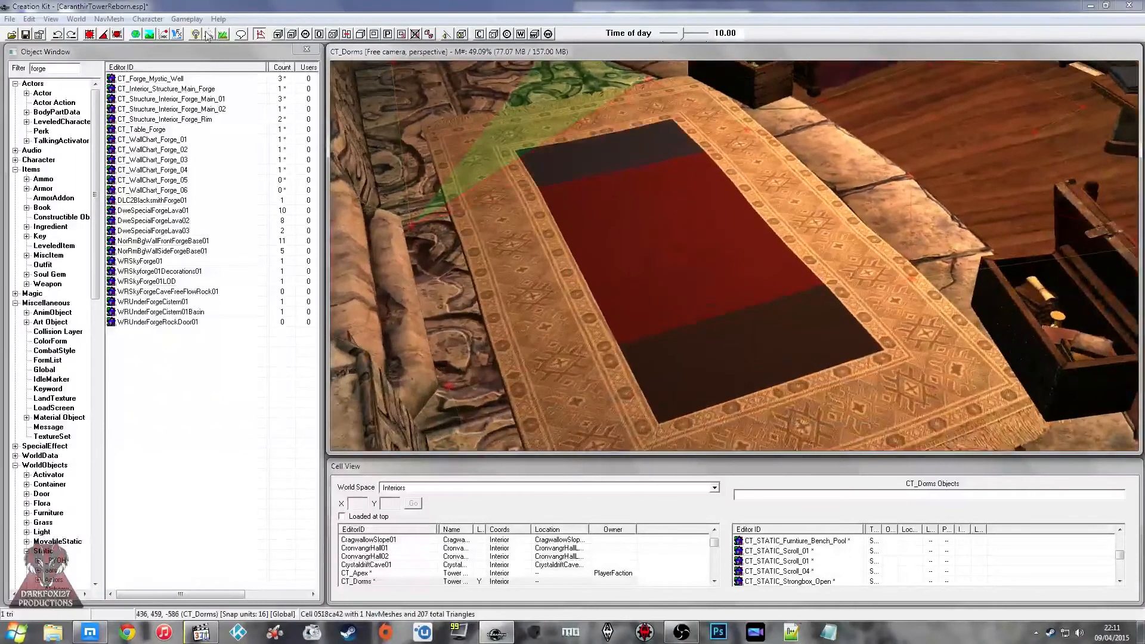
pyautogui.click(197, 35)
# Step: Select the navmesh triangles covering the rug and the carved floor just beyond its end
pyautogui.keyDown('shift'); pyautogui.moveTo(576, 210); pyautogui.dragTo(596, 262, button='middle'); pyautogui.keyUp('shift')
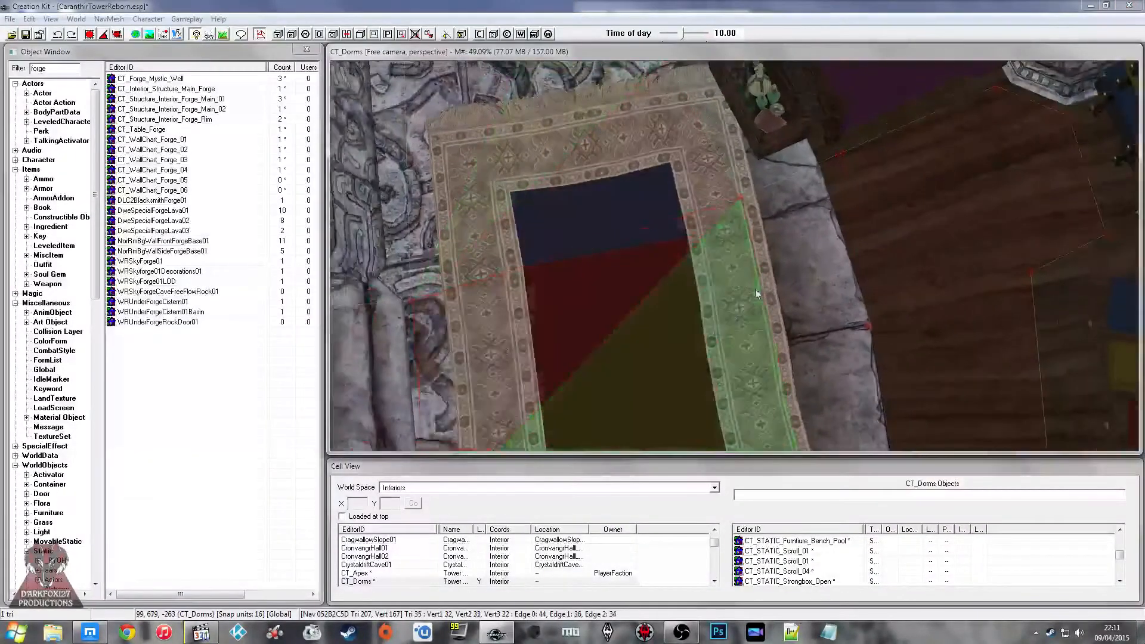
pyautogui.keyDown('shift'); pyautogui.moveTo(614, 213); pyautogui.dragTo(695, 221, button='middle'); pyautogui.keyUp('shift')
pyautogui.press('q')
pyautogui.click(688, 225)
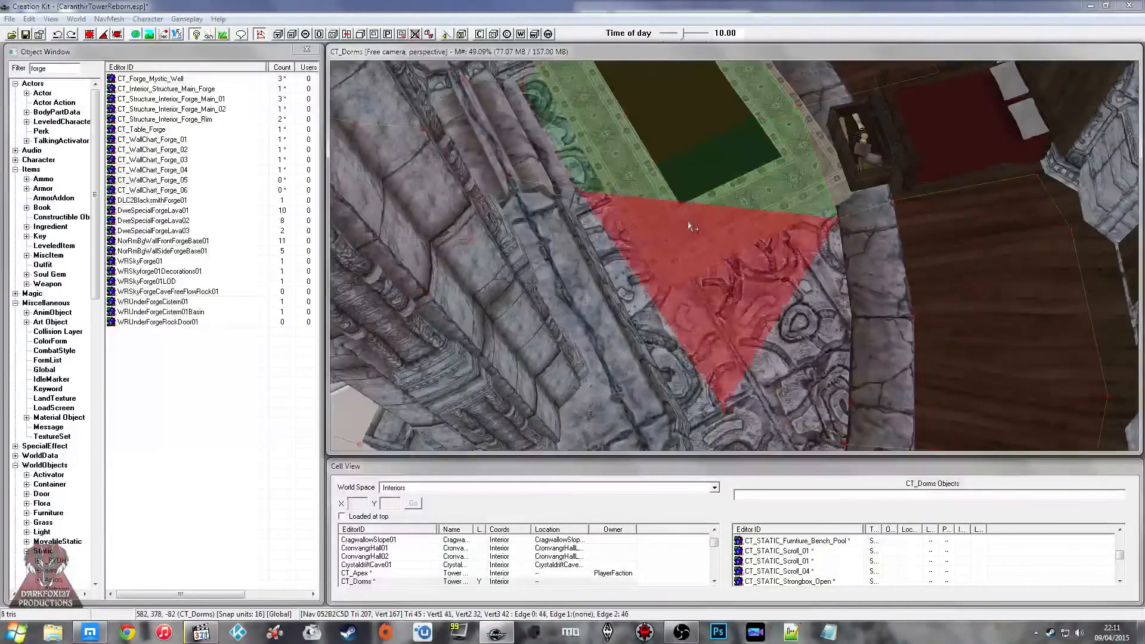
pyautogui.press('q')
# Step: Add the carved walkway triangles alongside the blue bed to the navmesh selection
pyautogui.click(856, 308)
pyautogui.keyDown('ctrl'); pyautogui.click(824, 312); pyautogui.keyUp('ctrl')
pyautogui.moveTo(814, 328); pyautogui.dragTo(745, 256, button='middle')
pyautogui.keyDown('ctrl'); pyautogui.click(746, 256); pyautogui.keyUp('ctrl')
pyautogui.keyDown('ctrl'); pyautogui.click(837, 290); pyautogui.keyUp('ctrl')
pyautogui.moveTo(769, 364); pyautogui.dragTo(756, 253, button='middle')
pyautogui.keyDown('ctrl'); pyautogui.click(756, 255); pyautogui.keyUp('ctrl')
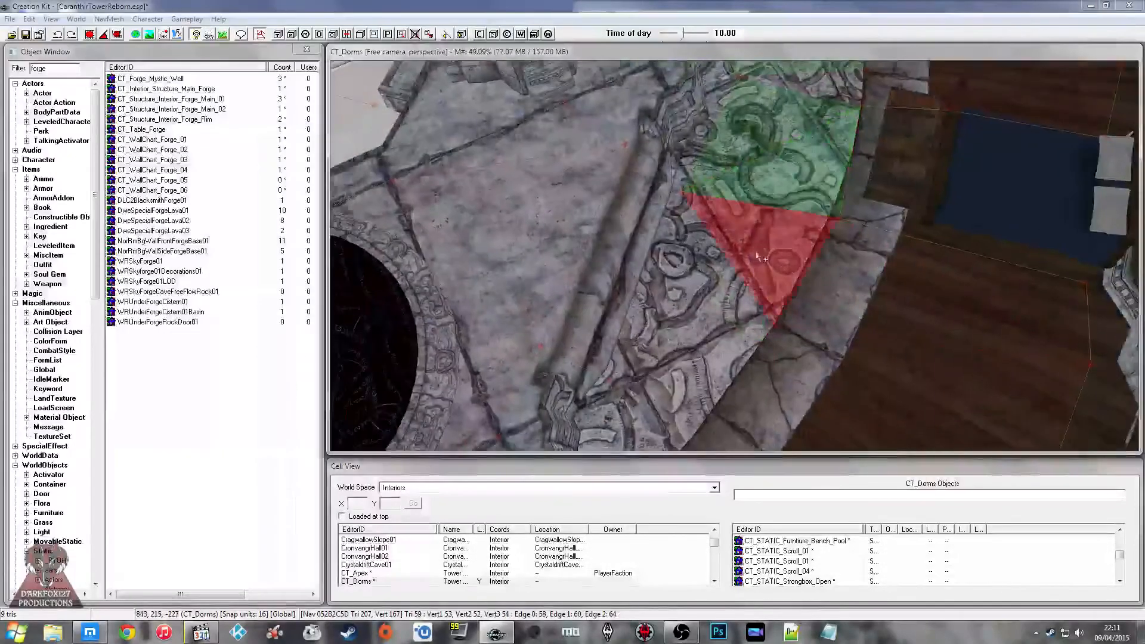
# Step: Continue the navmesh selection over the carved floor and stone border near the round portal
pyautogui.keyDown('ctrl'); pyautogui.click(711, 287); pyautogui.keyUp('ctrl')
pyautogui.keyDown('ctrl'); pyautogui.click(762, 359); pyautogui.keyUp('ctrl')
pyautogui.press('q')
pyautogui.click(791, 375)
pyautogui.press('q')
pyautogui.click(674, 375)
pyautogui.press('q')
pyautogui.keyDown('shift'); pyautogui.moveTo(673, 375); pyautogui.dragTo(753, 313, button='middle'); pyautogui.keyUp('shift')
# Step: Work back along the carved walkway toward the rug, filling in triangles for the navmesh selection
pyautogui.click(718, 252)
pyautogui.keyDown('shift'); pyautogui.moveTo(718, 252); pyautogui.dragTo(722, 255, button='middle'); pyautogui.keyUp('shift')
pyautogui.keyDown('ctrl'); pyautogui.click(855, 295); pyautogui.keyUp('ctrl')
pyautogui.keyDown('ctrl'); pyautogui.click(719, 358); pyautogui.keyUp('ctrl')
pyautogui.keyDown('ctrl'); pyautogui.click(652, 338); pyautogui.keyUp('ctrl')
pyautogui.keyDown('ctrl'); pyautogui.click(666, 299); pyautogui.keyUp('ctrl')
pyautogui.keyDown('ctrl'); pyautogui.click(617, 260); pyautogui.keyUp('ctrl')
pyautogui.keyDown('shift'); pyautogui.moveTo(616, 260); pyautogui.dragTo(715, 293, button='middle'); pyautogui.keyUp('shift')
pyautogui.keyDown('ctrl'); pyautogui.click(719, 291); pyautogui.keyUp('ctrl')
pyautogui.keyDown('ctrl'); pyautogui.click(739, 233); pyautogui.keyUp('ctrl')
# Step: Add the triangles crossing the fringed end of the rug beside the red bed to the navmesh selection
pyautogui.keyDown('ctrl'); pyautogui.click(655, 221); pyautogui.keyUp('ctrl')
pyautogui.keyDown('shift'); pyautogui.moveTo(655, 221); pyautogui.dragTo(661, 293, button='middle'); pyautogui.keyUp('shift')
pyautogui.moveTo(703, 382); pyautogui.dragTo(704, 418, button='middle')
pyautogui.keyDown('ctrl'); pyautogui.click(793, 324); pyautogui.keyUp('ctrl')
pyautogui.keyDown('ctrl'); pyautogui.click(664, 347); pyautogui.keyUp('ctrl')
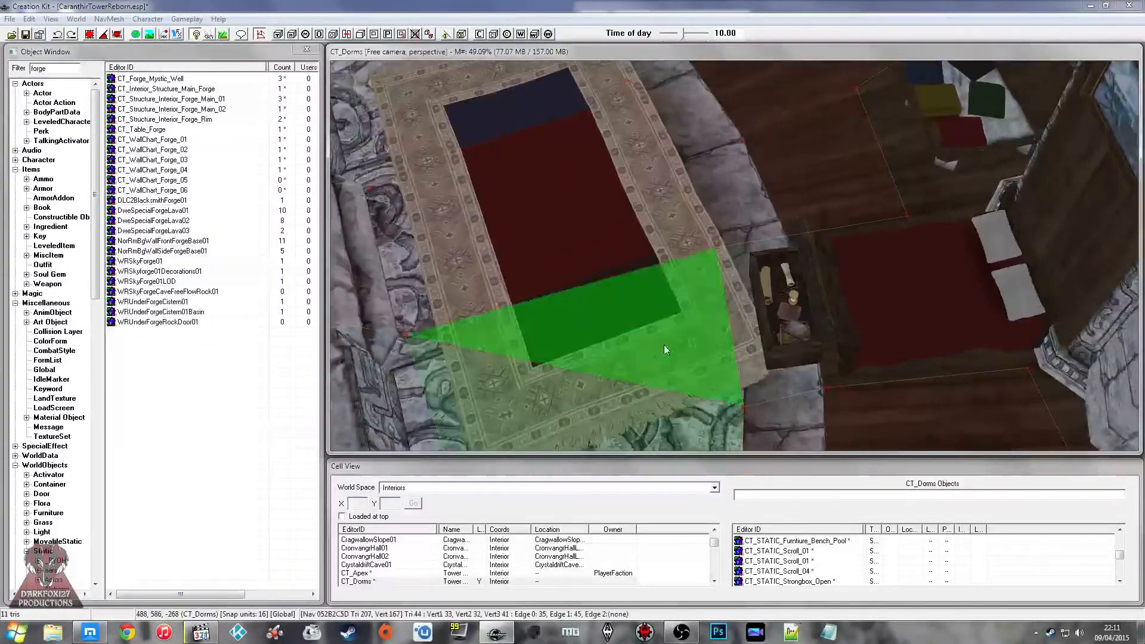
pyautogui.keyDown('ctrl'); pyautogui.click(583, 248); pyautogui.keyUp('ctrl')
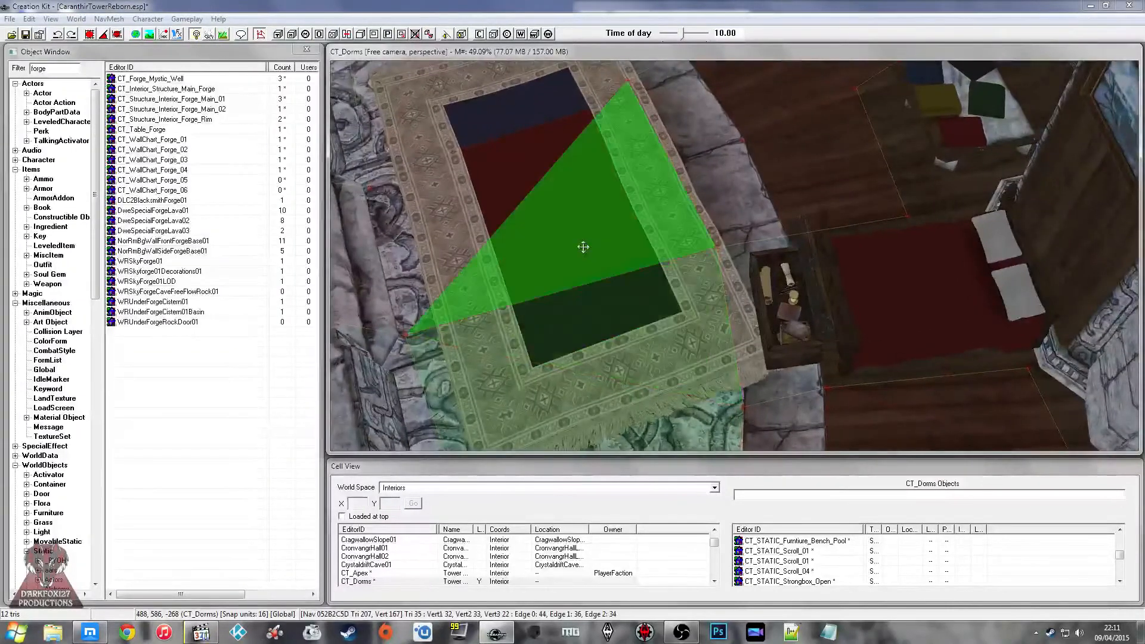
pyautogui.moveTo(583, 247); pyautogui.dragTo(724, 322, button='middle')
# Step: Extend the navmesh selection beyond the rug along the carved walkway to the chest by the green bed
pyautogui.keyDown('ctrl'); pyautogui.click(631, 239); pyautogui.keyUp('ctrl')
pyautogui.keyDown('ctrl'); pyautogui.click(526, 189); pyautogui.keyUp('ctrl')
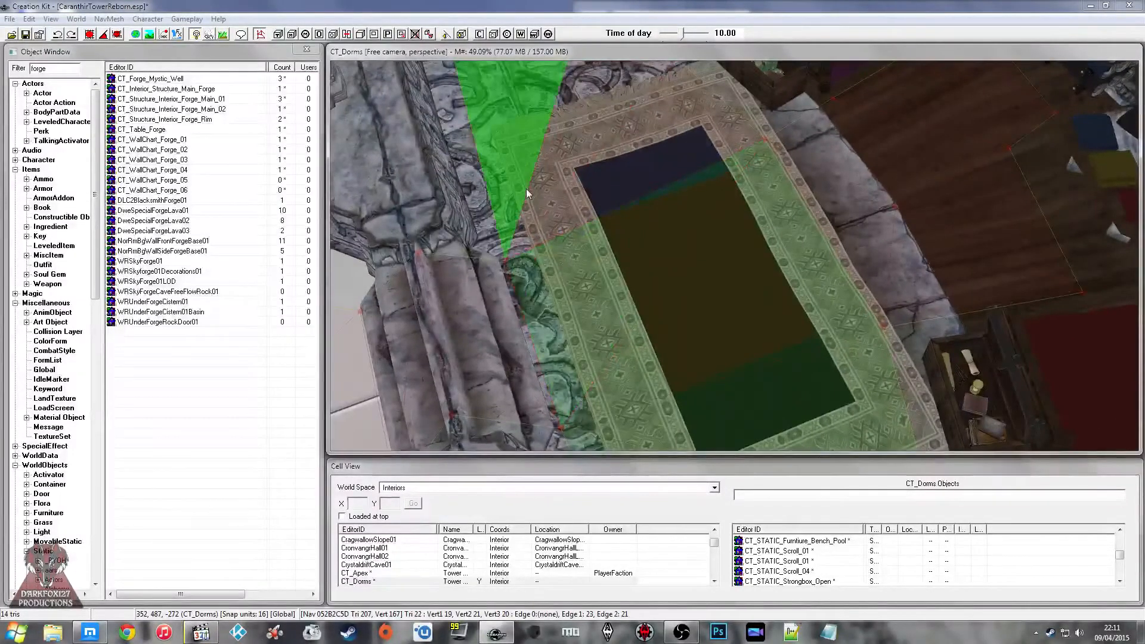
pyautogui.keyDown('ctrl'); pyautogui.click(579, 180); pyautogui.keyUp('ctrl')
pyautogui.moveTo(580, 181); pyautogui.dragTo(641, 316, button='middle')
pyautogui.keyDown('ctrl'); pyautogui.click(663, 241); pyautogui.keyUp('ctrl')
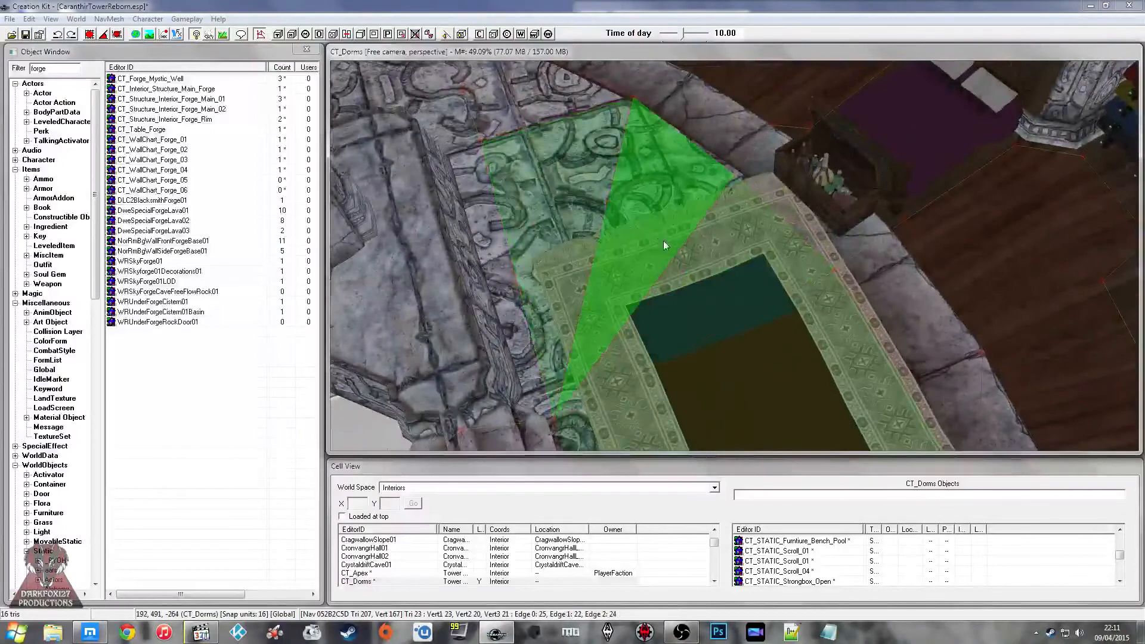
pyautogui.keyDown('shift'); pyautogui.moveTo(663, 241); pyautogui.dragTo(688, 205, button='middle'); pyautogui.keyUp('shift')
pyautogui.keyDown('ctrl'); pyautogui.click(687, 206); pyautogui.keyUp('ctrl')
pyautogui.moveTo(554, 203); pyautogui.dragTo(622, 262, button='middle')
pyautogui.keyDown('ctrl'); pyautogui.click(668, 263); pyautogui.keyUp('ctrl')
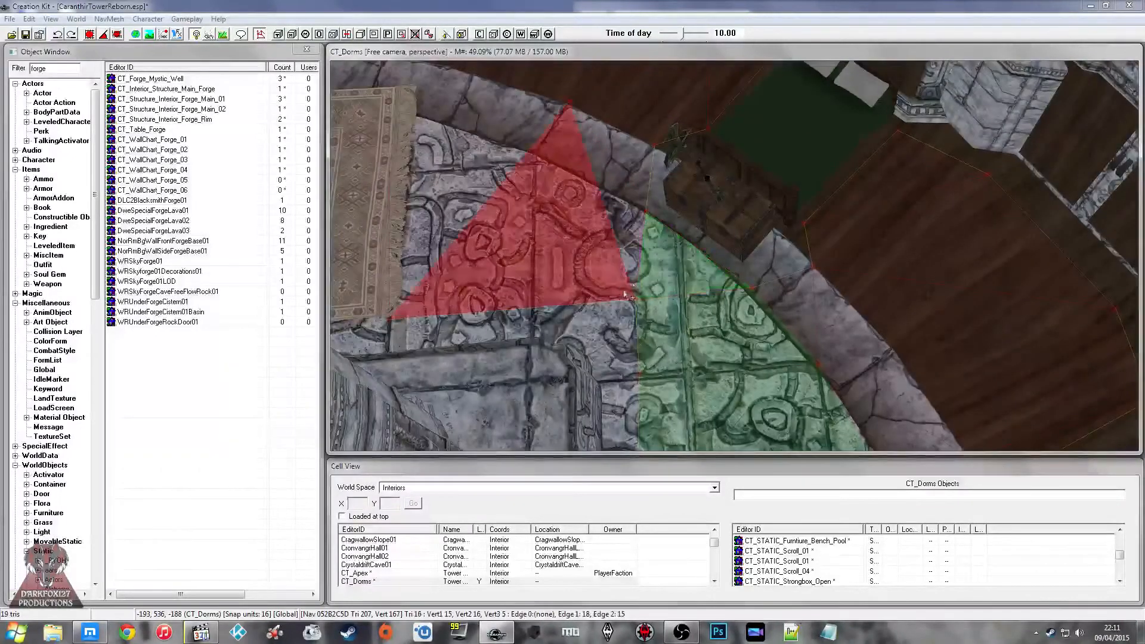
# Step: Add the carved floor triangles between the green bed's chest and the next rug to the navmesh selection
pyautogui.keyDown('ctrl'); pyautogui.click(604, 276); pyautogui.keyUp('ctrl')
pyautogui.keyDown('ctrl'); pyautogui.click(634, 234); pyautogui.keyUp('ctrl')
pyautogui.keyDown('ctrl'); pyautogui.click(633, 167); pyautogui.keyUp('ctrl')
pyautogui.keyDown('shift'); pyautogui.moveTo(677, 246); pyautogui.dragTo(597, 321, button='middle'); pyautogui.keyUp('shift')
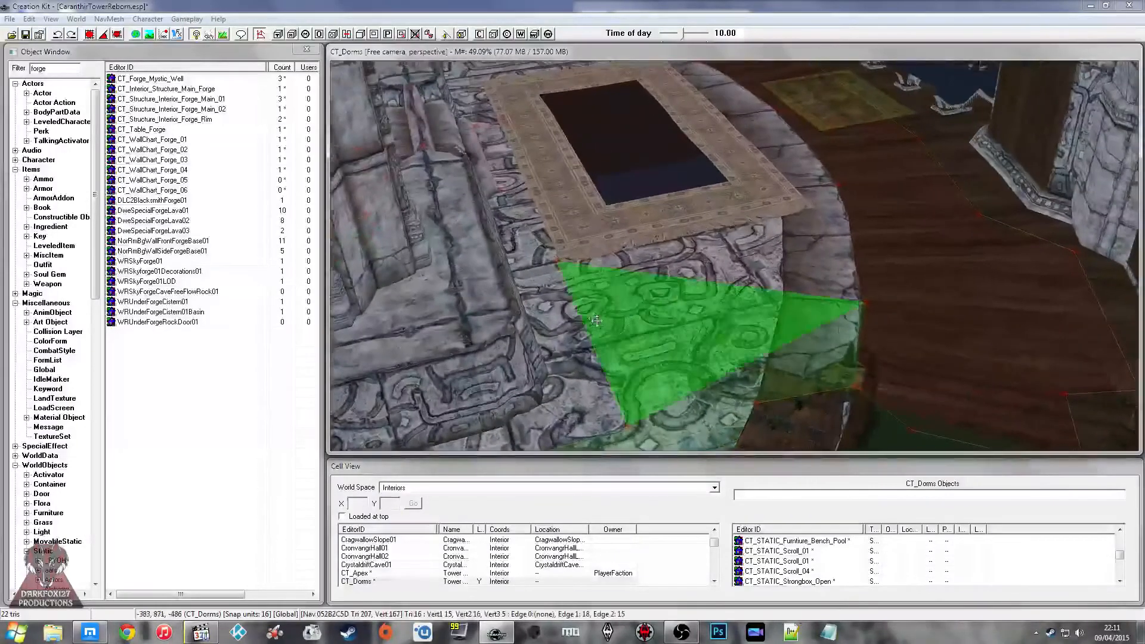
# Step: Select the navmesh triangles covering the dark-centred rug and the adjoining stone border
pyautogui.keyDown('ctrl'); pyautogui.click(660, 241); pyautogui.keyUp('ctrl')
pyautogui.keyDown('ctrl'); pyautogui.click(656, 224); pyautogui.keyUp('ctrl')
pyautogui.moveTo(657, 224); pyautogui.dragTo(660, 251, button='middle')
pyautogui.keyDown('ctrl'); pyautogui.click(705, 210); pyautogui.keyUp('ctrl')
pyautogui.moveTo(705, 209); pyautogui.dragTo(698, 220, button='middle')
pyautogui.keyDown('ctrl'); pyautogui.click(603, 238); pyautogui.keyUp('ctrl')
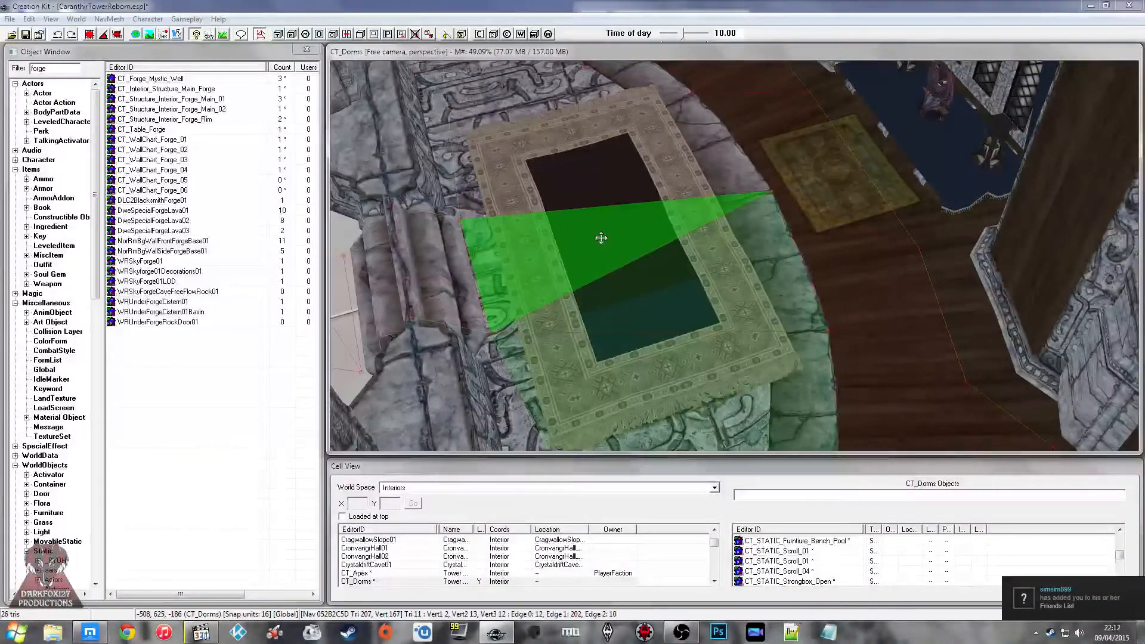
# Step: Continue the navmesh selection around the curved walkway to the carved floor and border near the barrels
pyautogui.keyDown('ctrl'); pyautogui.click(603, 198); pyautogui.keyUp('ctrl')
pyautogui.keyDown('ctrl'); pyautogui.click(608, 191); pyautogui.keyUp('ctrl')
pyautogui.keyDown('shift'); pyautogui.moveTo(691, 271); pyautogui.dragTo(903, 238, button='middle'); pyautogui.keyUp('shift')
pyautogui.keyDown('ctrl'); pyautogui.click(840, 206); pyautogui.keyUp('ctrl')
pyautogui.keyDown('ctrl'); pyautogui.click(816, 255); pyautogui.keyUp('ctrl')
pyautogui.keyDown('ctrl'); pyautogui.click(727, 206); pyautogui.keyUp('ctrl')
pyautogui.moveTo(726, 205); pyautogui.dragTo(682, 89, button='middle')
pyautogui.keyDown('ctrl'); pyautogui.click(621, 199); pyautogui.keyUp('ctrl')
pyautogui.keyDown('ctrl'); pyautogui.click(611, 239); pyautogui.keyUp('ctrl')
pyautogui.keyDown('ctrl'); pyautogui.click(725, 295); pyautogui.keyUp('ctrl')
pyautogui.keyDown('ctrl'); pyautogui.click(549, 309); pyautogui.keyUp('ctrl')
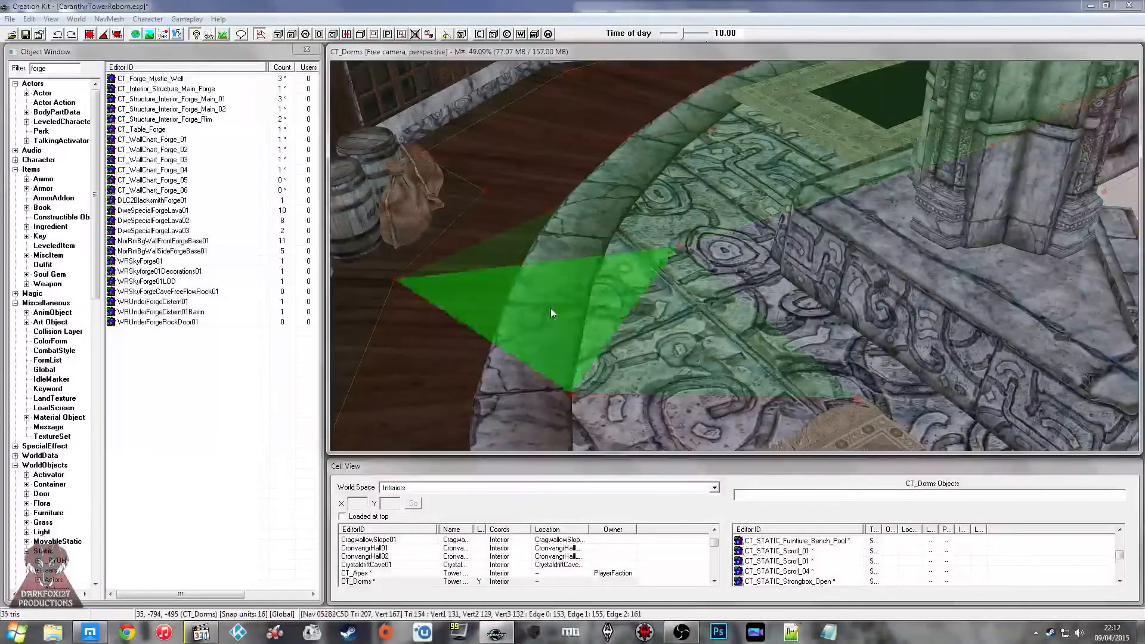
# Step: Add the triangles on the wooden floor between the barrels' side and the round oven to the selection
pyautogui.moveTo(550, 309); pyautogui.dragTo(555, 293, button='middle')
pyautogui.scroll(-2, 556, 294)
pyautogui.moveTo(587, 348); pyautogui.dragTo(588, 334, button='middle')
pyautogui.click(457, 247)
pyautogui.press('a')
pyautogui.moveTo(456, 247); pyautogui.dragTo(541, 262, button='middle')
pyautogui.keyDown('ctrl'); pyautogui.click(577, 163); pyautogui.keyUp('ctrl')
pyautogui.press('a')
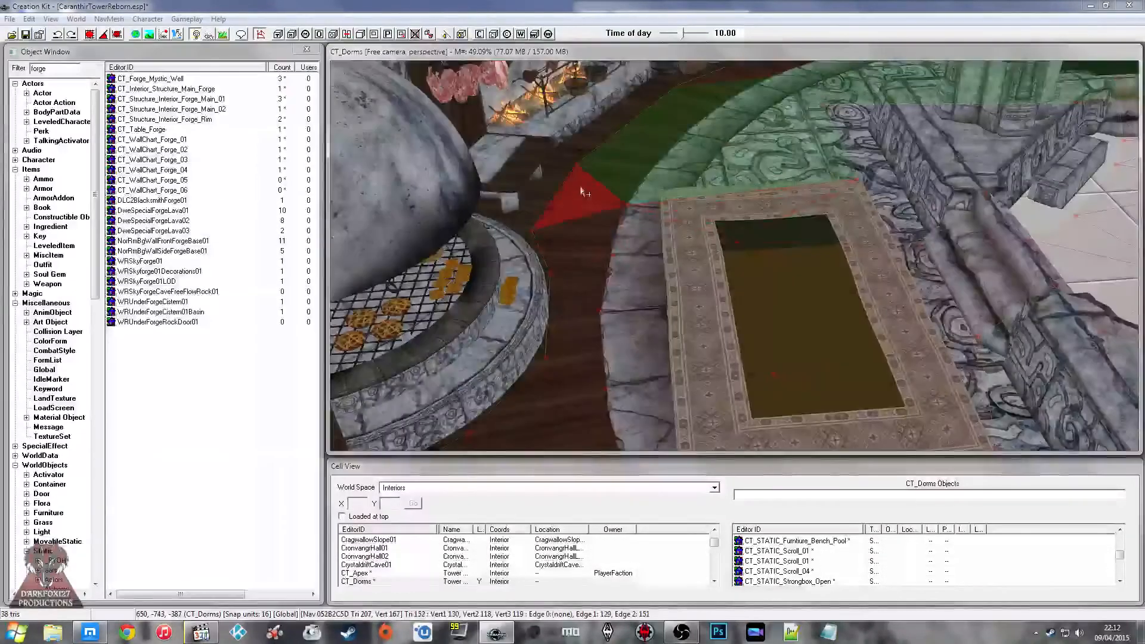
# Step: Select the navmesh triangles over the upper part of the rug and the stone border beside the oven
pyautogui.keyDown('ctrl'); pyautogui.click(737, 241); pyautogui.keyUp('ctrl')
pyautogui.press('a')
pyautogui.keyDown('ctrl'); pyautogui.click(612, 253); pyautogui.keyUp('ctrl')
pyautogui.press('a')
pyautogui.keyDown('ctrl'); pyautogui.click(920, 245); pyautogui.keyUp('ctrl')
pyautogui.press('a')
pyautogui.keyDown('ctrl'); pyautogui.click(805, 280); pyautogui.keyUp('ctrl')
pyautogui.keyDown('ctrl'); pyautogui.click(834, 263); pyautogui.keyUp('ctrl')
pyautogui.keyDown('ctrl'); pyautogui.click(703, 281); pyautogui.keyUp('ctrl')
pyautogui.keyDown('ctrl'); pyautogui.click(666, 271); pyautogui.keyUp('ctrl')
# Step: Add the triangles over the wooden floor beside the oven, the stone border and the lower part of the rug to the navmesh selection
pyautogui.keyDown('ctrl'); pyautogui.click(563, 318); pyautogui.keyUp('ctrl')
pyautogui.keyDown('ctrl'); pyautogui.click(614, 343); pyautogui.keyUp('ctrl')
pyautogui.keyDown('ctrl'); pyautogui.click(888, 372); pyautogui.keyUp('ctrl')
pyautogui.keyDown('ctrl'); pyautogui.click(621, 360); pyautogui.keyUp('ctrl')
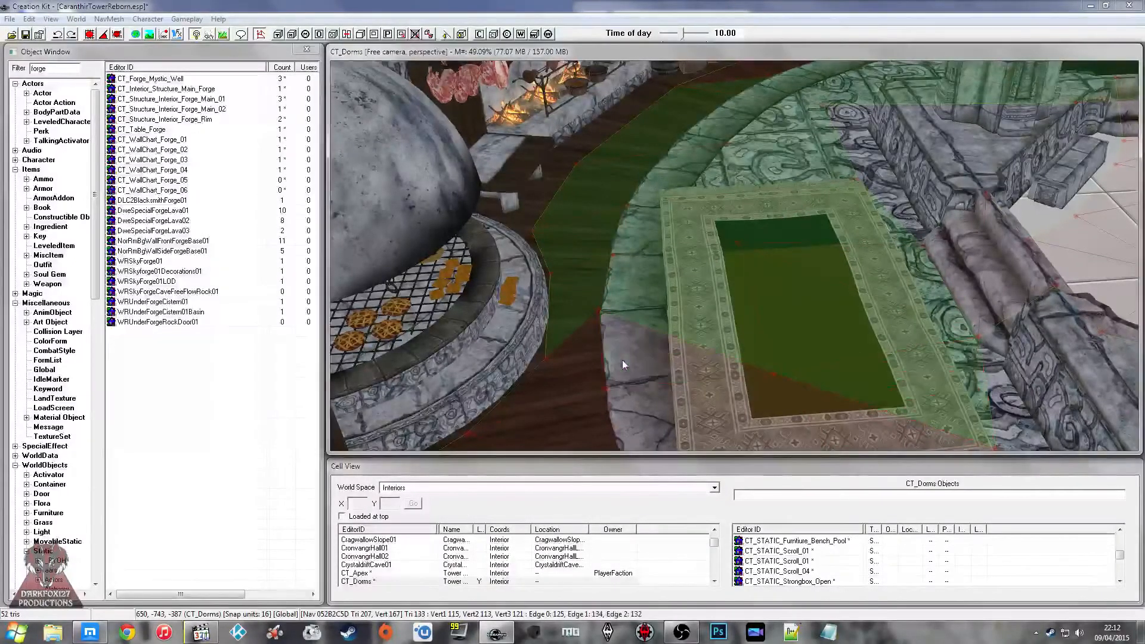
pyautogui.keyDown('ctrl'); pyautogui.click(586, 361); pyautogui.keyUp('ctrl')
pyautogui.keyDown('ctrl'); pyautogui.click(639, 365); pyautogui.keyUp('ctrl')
pyautogui.keyDown('ctrl'); pyautogui.click(750, 416); pyautogui.keyUp('ctrl')
# Step: Add the triangles over the near end of the rug and the carved floor directly beyond it to the navmesh selection
pyautogui.keyDown('shift'); pyautogui.moveTo(752, 414); pyautogui.dragTo(686, 316, button='middle'); pyautogui.keyUp('shift')
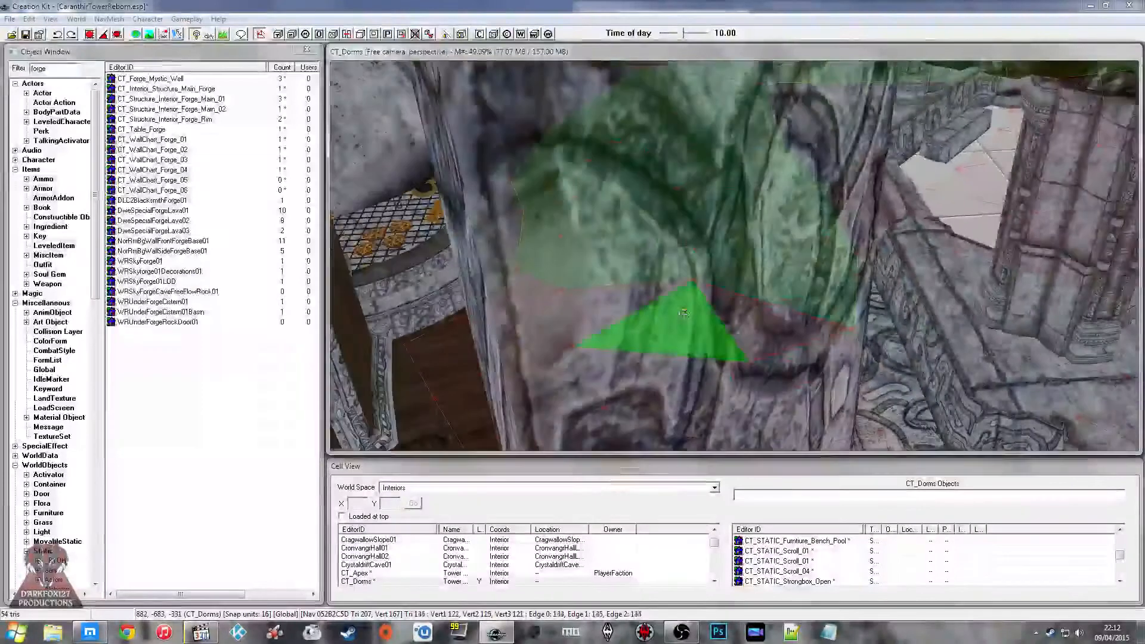
pyautogui.keyDown('ctrl'); pyautogui.click(626, 309); pyautogui.keyUp('ctrl')
pyautogui.keyDown('ctrl'); pyautogui.click(766, 327); pyautogui.keyUp('ctrl')
pyautogui.keyDown('shift'); pyautogui.moveTo(766, 327); pyautogui.dragTo(674, 318, button='middle'); pyautogui.keyUp('shift')
pyautogui.keyDown('ctrl'); pyautogui.click(655, 273); pyautogui.keyUp('ctrl')
pyautogui.keyDown('ctrl'); pyautogui.click(773, 335); pyautogui.keyUp('ctrl')
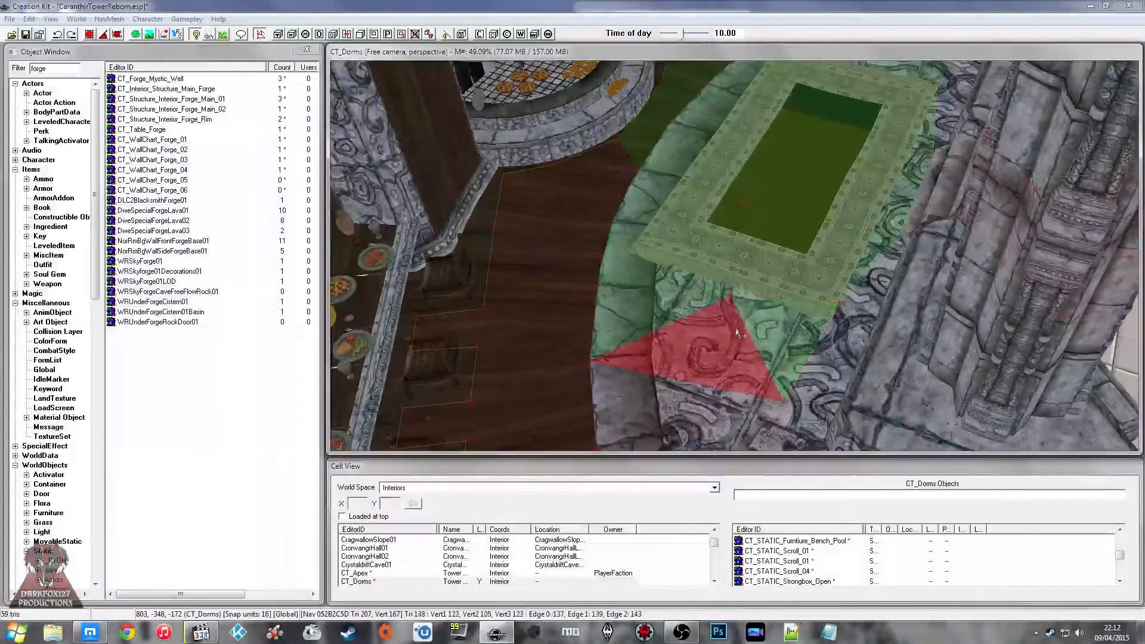
pyautogui.keyDown('ctrl'); pyautogui.click(730, 338); pyautogui.keyUp('ctrl')
pyautogui.keyDown('ctrl'); pyautogui.click(653, 385); pyautogui.keyUp('ctrl')
# Step: Extend the navmesh selection along the carved floor and stone border opposite the chairs and the potted plant
pyautogui.moveTo(649, 376); pyautogui.dragTo(630, 161, button='middle')
pyautogui.keyDown('ctrl'); pyautogui.click(659, 223); pyautogui.keyUp('ctrl')
pyautogui.keyDown('ctrl'); pyautogui.click(718, 235); pyautogui.keyUp('ctrl')
pyautogui.keyDown('ctrl'); pyautogui.click(742, 274); pyautogui.keyUp('ctrl')
pyautogui.keyDown('ctrl'); pyautogui.click(731, 312); pyautogui.keyUp('ctrl')
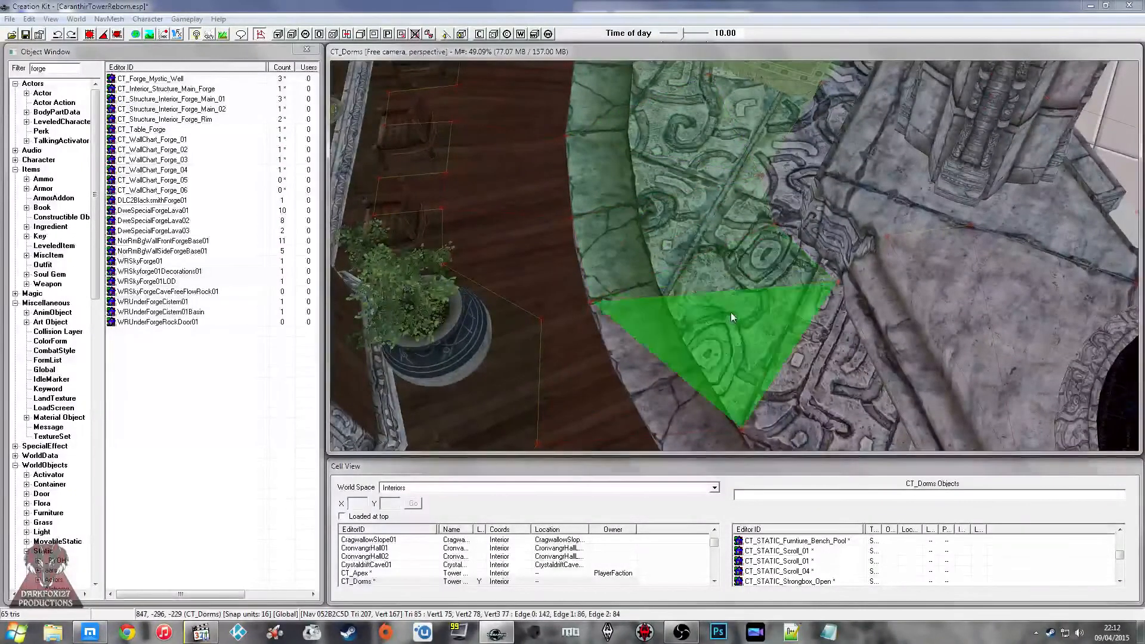
pyautogui.keyDown('ctrl'); pyautogui.click(576, 358); pyautogui.keyUp('ctrl')
# Step: Complete the walkway selection with the carved floor, border and wooden floor triangles up to the navmesh edge near the round portal
pyautogui.moveTo(683, 384); pyautogui.dragTo(646, 222, button='middle')
pyautogui.keyDown('ctrl'); pyautogui.click(790, 266); pyautogui.keyUp('ctrl')
pyautogui.keyDown('ctrl'); pyautogui.click(718, 346); pyautogui.keyUp('ctrl')
pyautogui.keyDown('ctrl'); pyautogui.click(648, 285); pyautogui.keyUp('ctrl')
pyautogui.keyDown('ctrl'); pyautogui.click(591, 266); pyautogui.keyUp('ctrl')
pyautogui.moveTo(638, 352); pyautogui.dragTo(560, 299, button='middle')
pyautogui.keyDown('ctrl'); pyautogui.click(662, 280); pyautogui.keyUp('ctrl')
pyautogui.keyDown('ctrl'); pyautogui.click(760, 265); pyautogui.keyUp('ctrl')
pyautogui.keyDown('ctrl'); pyautogui.click(643, 333); pyautogui.keyUp('ctrl')
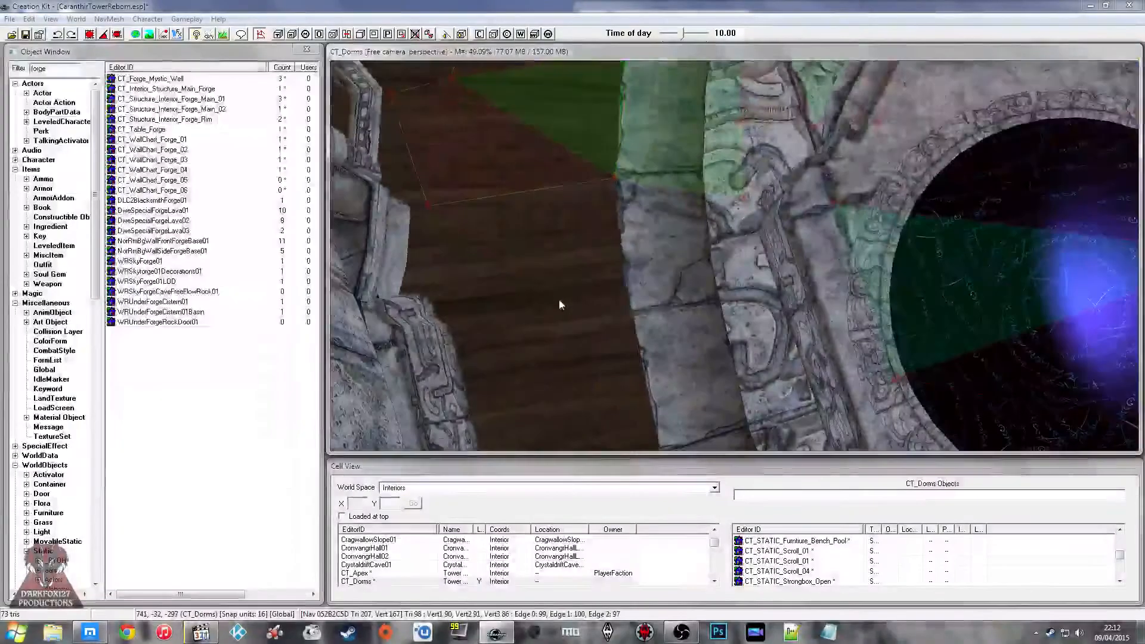
pyautogui.keyDown('ctrl'); pyautogui.click(478, 134); pyautogui.keyUp('ctrl')
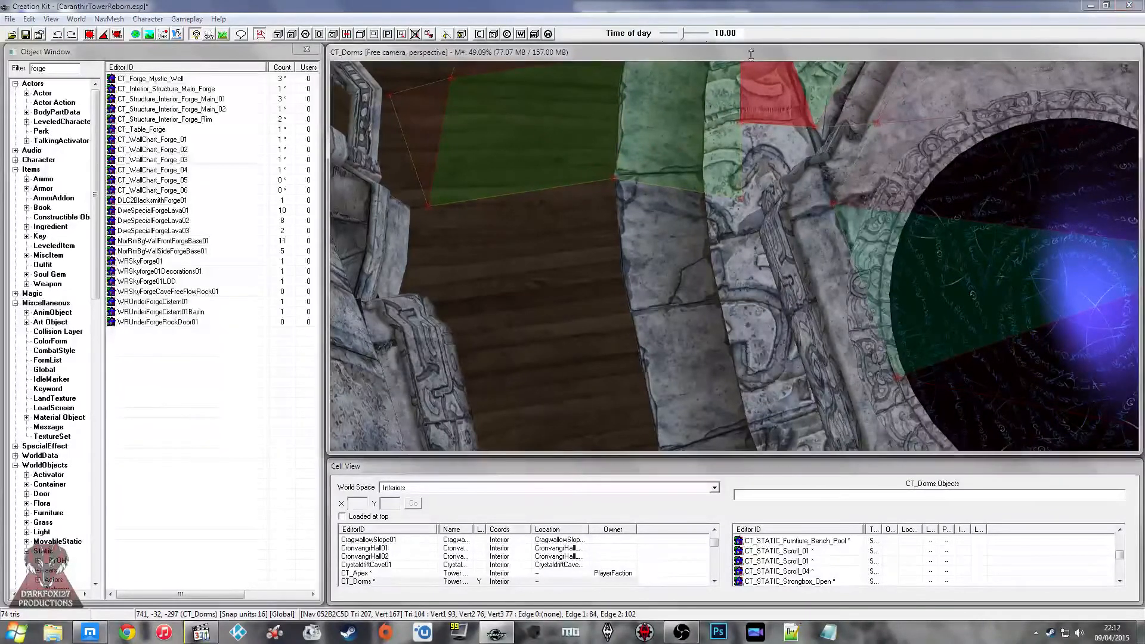
# Step: Shrink the render window from above to uncover the Navmesh toolbar and try an inverse flood fill on the selected triangles
pyautogui.moveTo(749, 120)
pyautogui.mouseDown()
pyautogui.moveTo(749, 132)
pyautogui.moveTo(752, 116)
pyautogui.mouseUp()
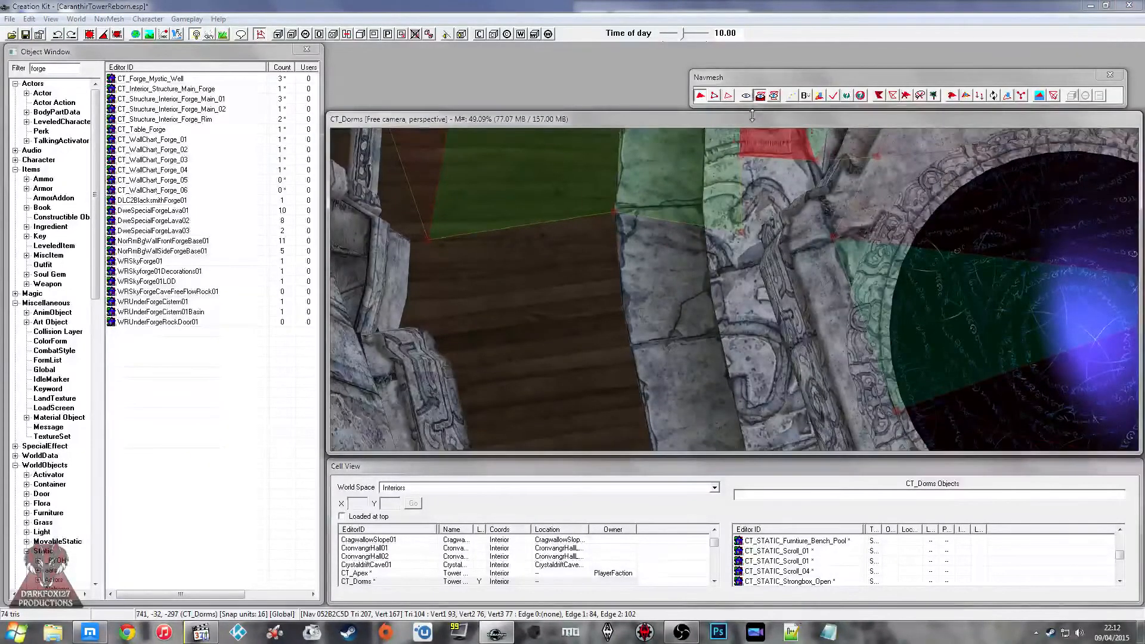
pyautogui.moveTo(868, 99); pyautogui.dragTo(869, 116)
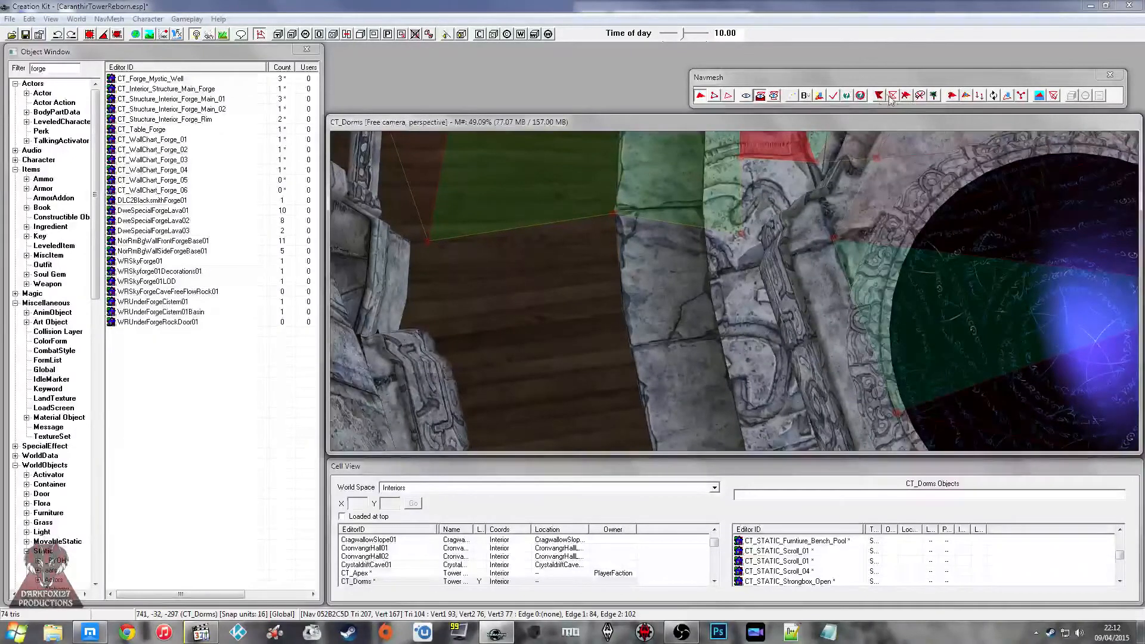
pyautogui.click(891, 96)
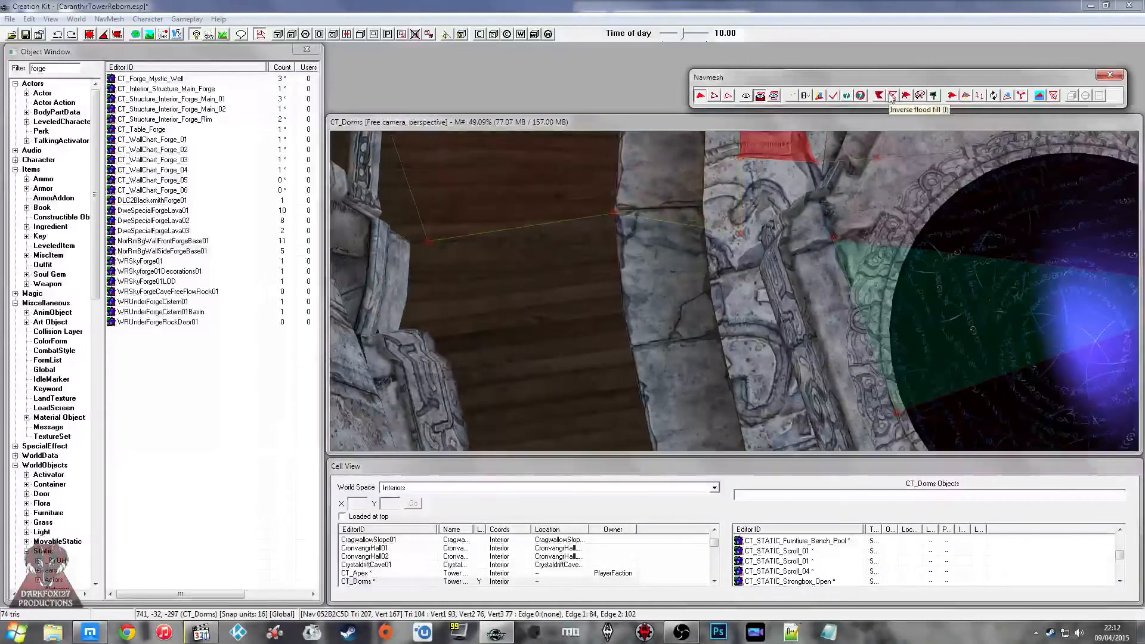
pyautogui.click(741, 173)
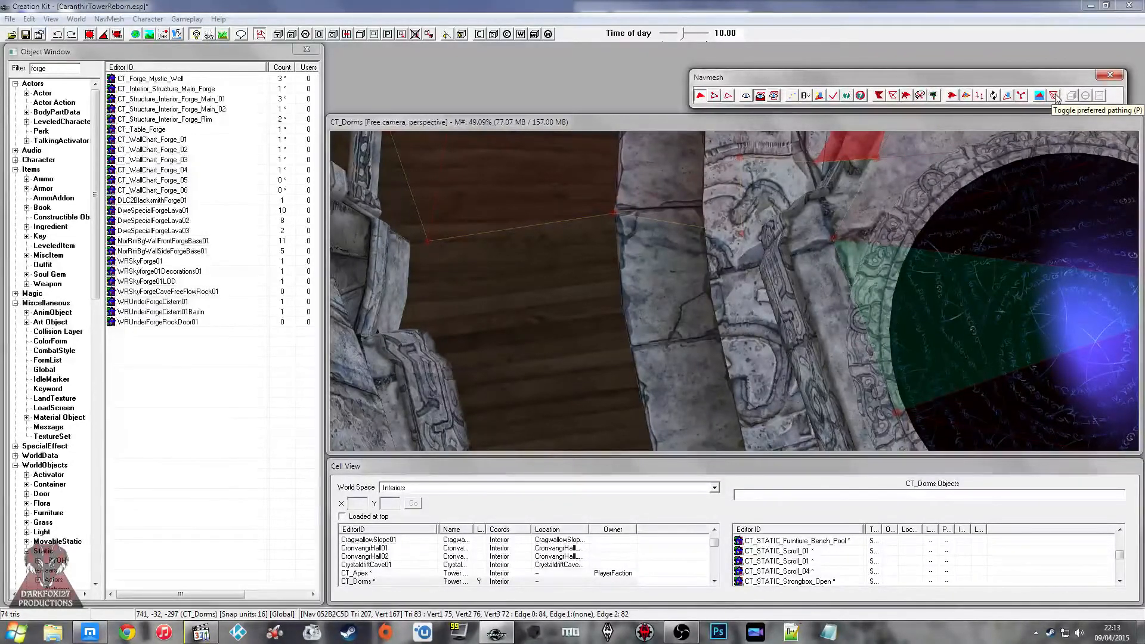
pyautogui.moveTo(702, 206); pyautogui.dragTo(730, 304, button='middle')
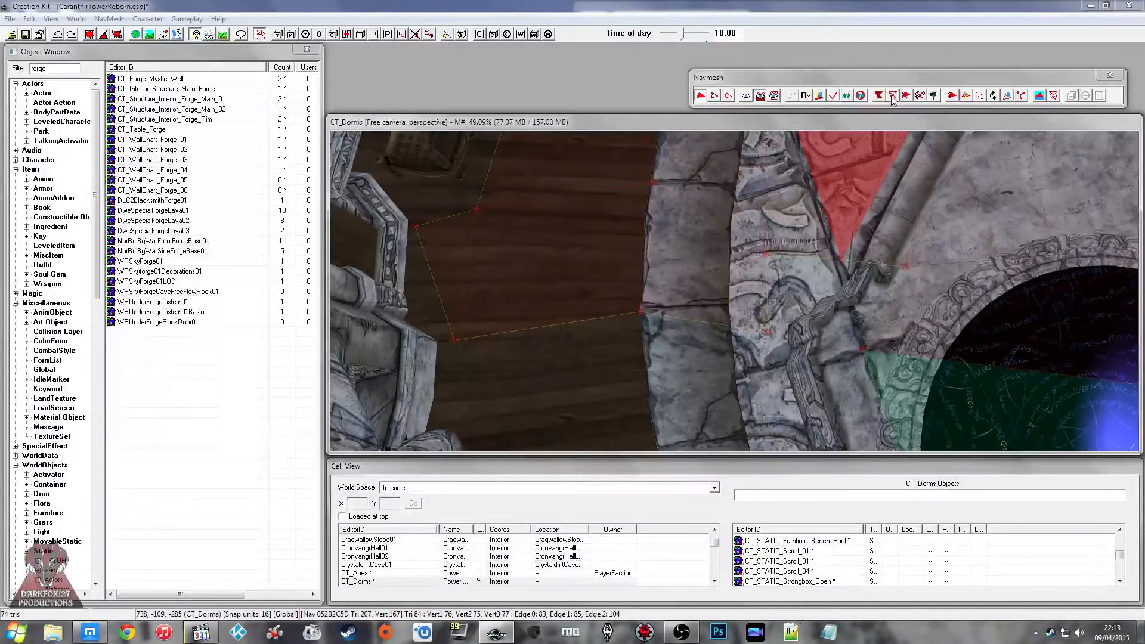
pyautogui.click(895, 75)
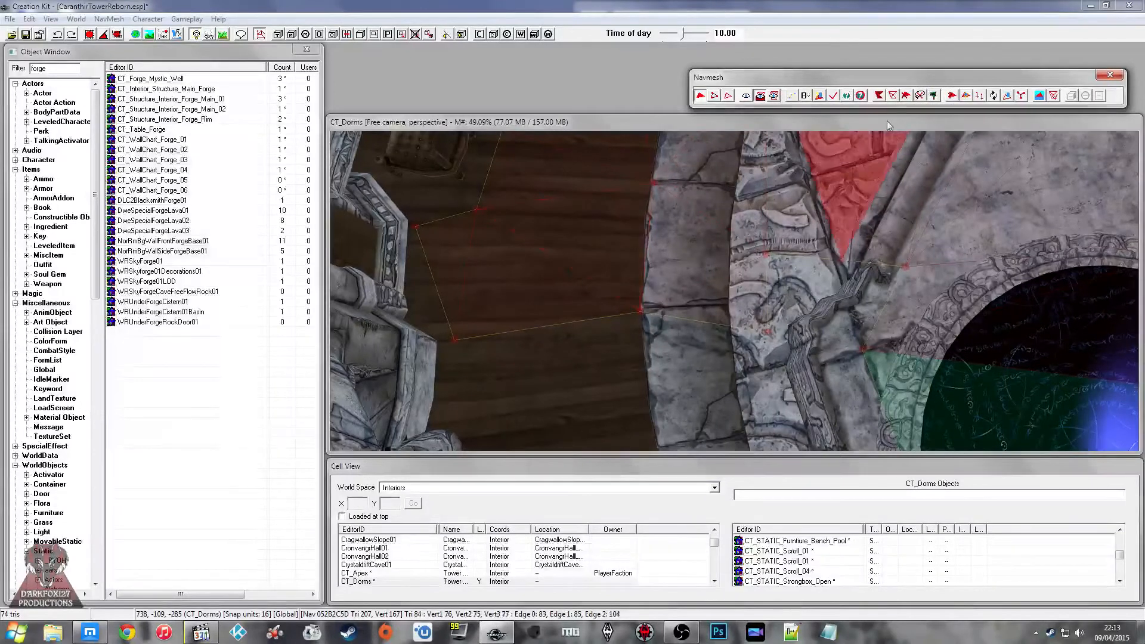
# Step: Select a single triangle on the stone border, try a flood fill from it, and clear the filled selection
pyautogui.moveTo(664, 236); pyautogui.dragTo(673, 210, button='middle')
pyautogui.scroll(5, 646, 289)
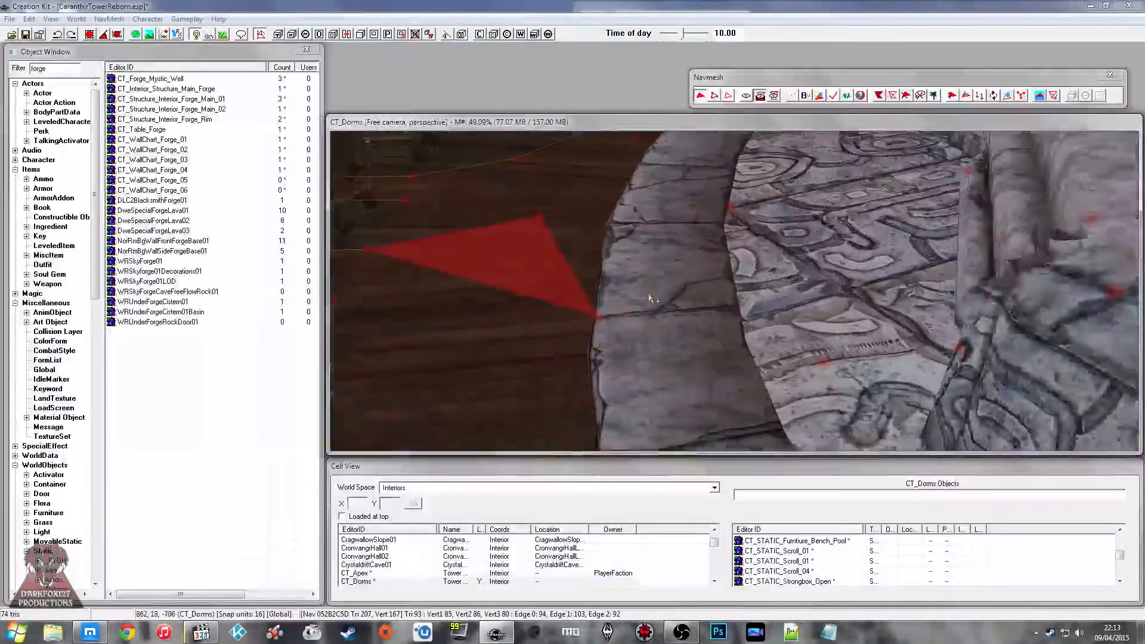
pyautogui.click(646, 375)
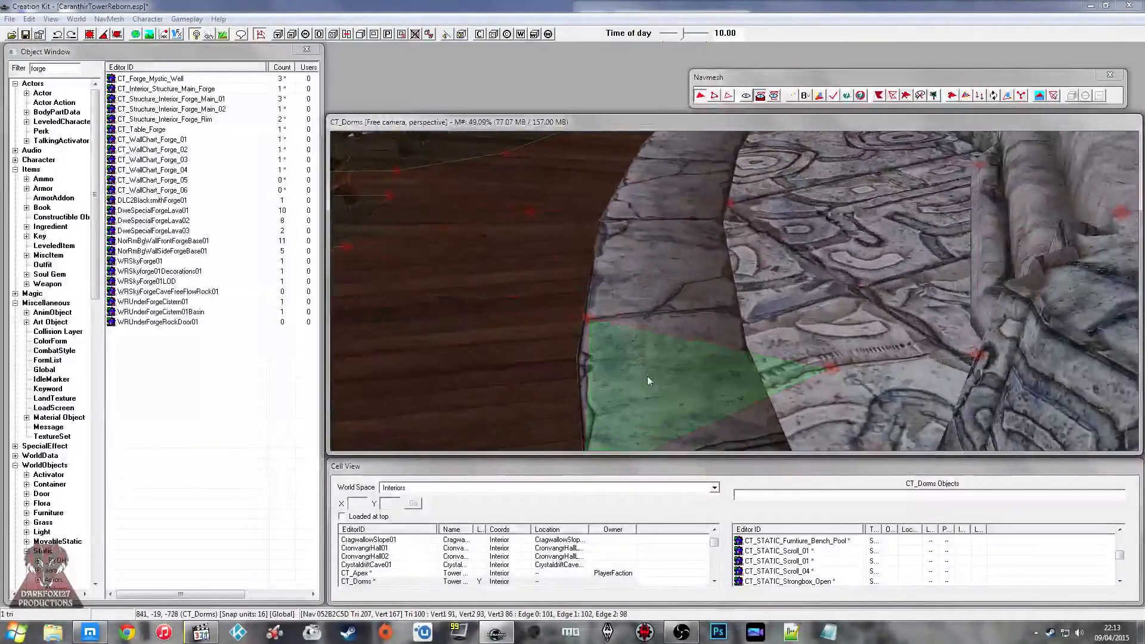
pyautogui.click(891, 96)
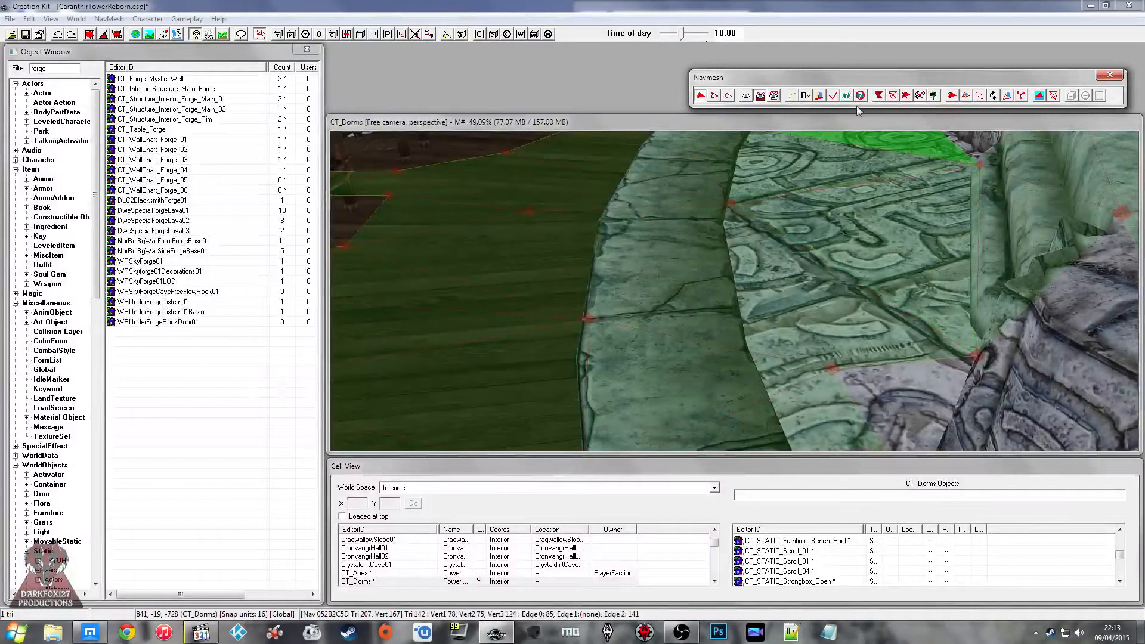
pyautogui.press('Delete')
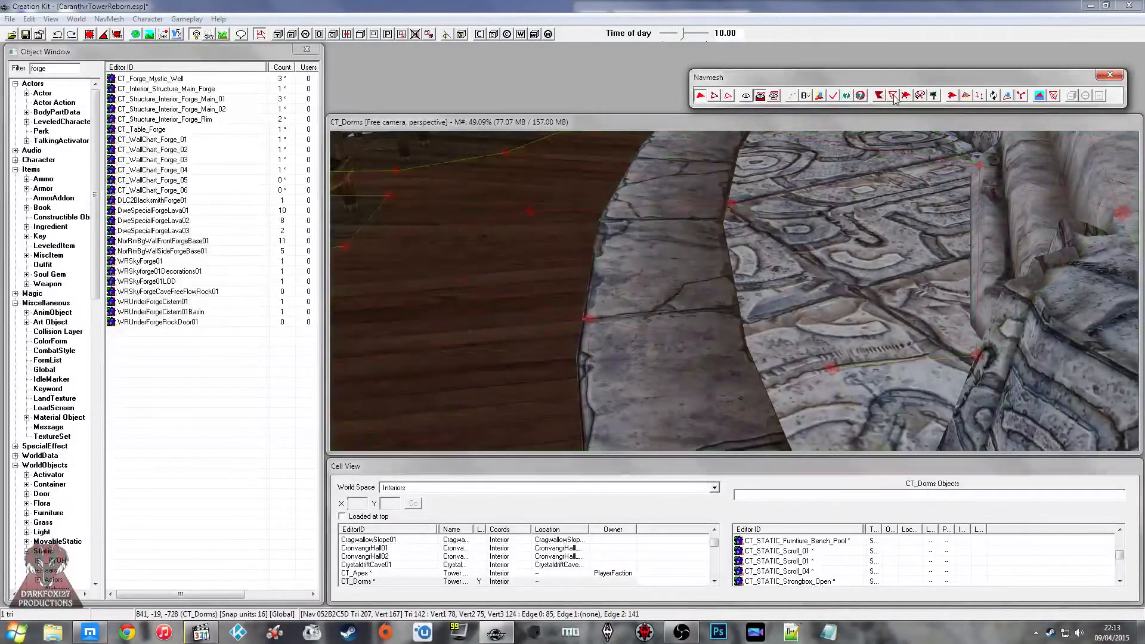
# Step: Restart the navmesh selection with the triangles over the carved floor, stone border and wooden floor at the walkway's end near the portal
pyautogui.click(800, 177)
pyautogui.scroll(-3, 799, 184)
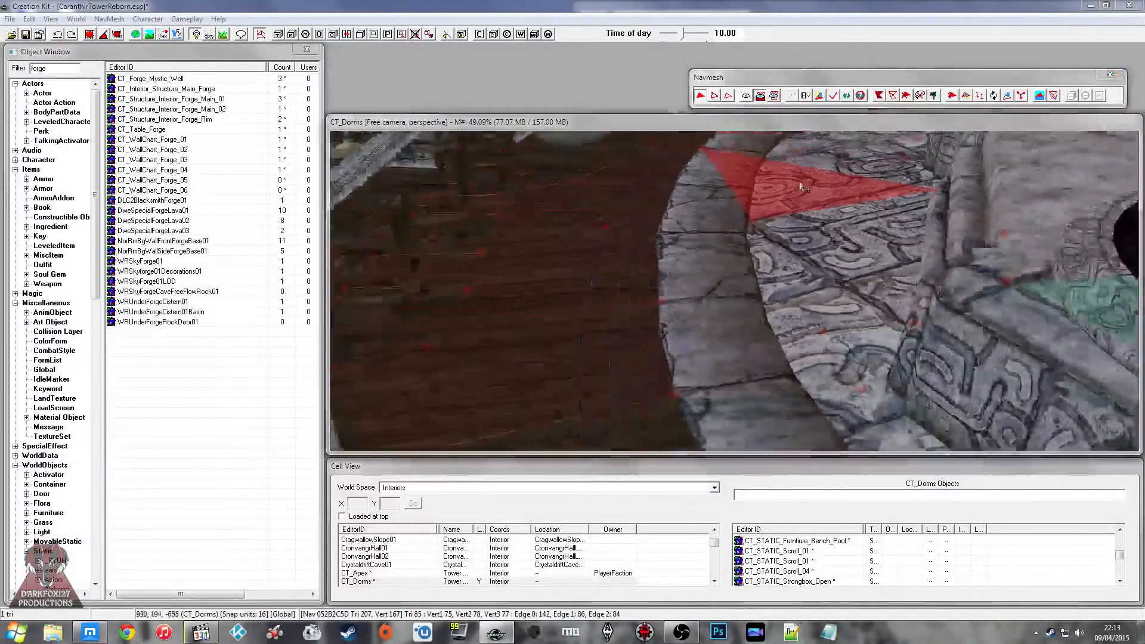
pyautogui.click(752, 213)
pyautogui.click(701, 346)
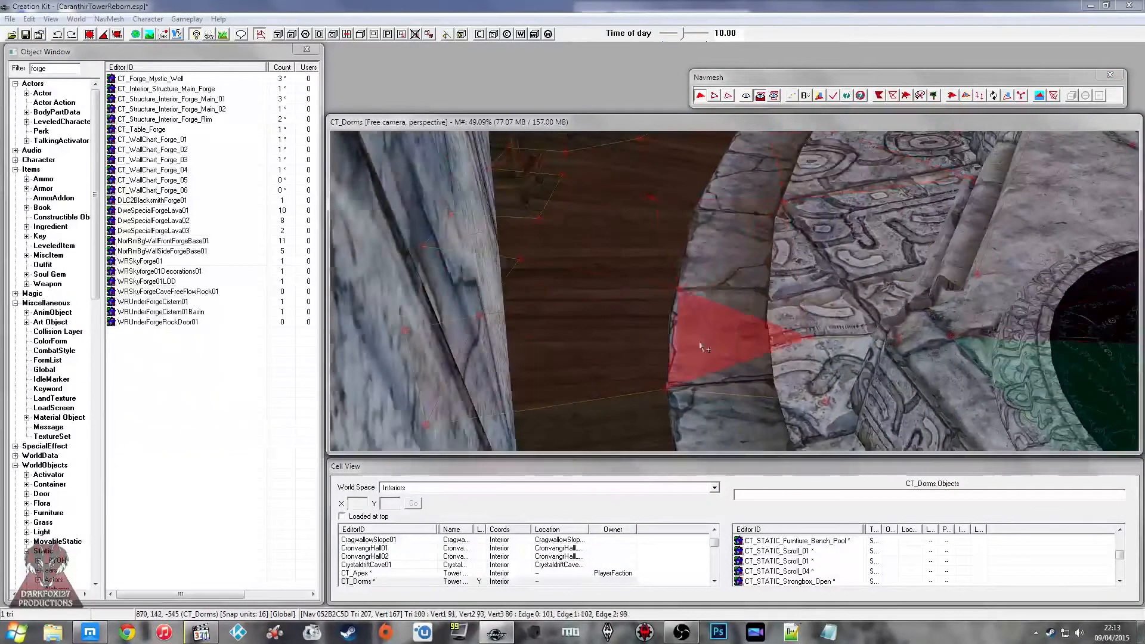
pyautogui.keyDown('ctrl'); pyautogui.click(700, 347); pyautogui.keyUp('ctrl')
pyautogui.keyDown('shift'); pyautogui.moveTo(701, 347); pyautogui.dragTo(706, 382, button='middle'); pyautogui.keyUp('shift')
pyautogui.keyDown('ctrl'); pyautogui.click(708, 381); pyautogui.keyUp('ctrl')
pyautogui.keyDown('ctrl'); pyautogui.click(597, 353); pyautogui.keyUp('ctrl')
pyautogui.keyDown('ctrl'); pyautogui.click(563, 391); pyautogui.keyUp('ctrl')
# Step: Add the wooden floor triangles there and continue across the stone border onto the carved floor opposite the chairs
pyautogui.keyDown('ctrl'); pyautogui.click(568, 272); pyautogui.keyUp('ctrl')
pyautogui.keyDown('ctrl'); pyautogui.click(570, 231); pyautogui.keyUp('ctrl')
pyautogui.keyDown('ctrl'); pyautogui.click(576, 194); pyautogui.keyUp('ctrl')
pyautogui.keyDown('ctrl'); pyautogui.click(645, 210); pyautogui.keyUp('ctrl')
pyautogui.keyDown('ctrl'); pyautogui.click(715, 234); pyautogui.keyUp('ctrl')
pyautogui.keyDown('ctrl'); pyautogui.click(772, 236); pyautogui.keyUp('ctrl')
pyautogui.moveTo(776, 233); pyautogui.dragTo(826, 309, button='middle')
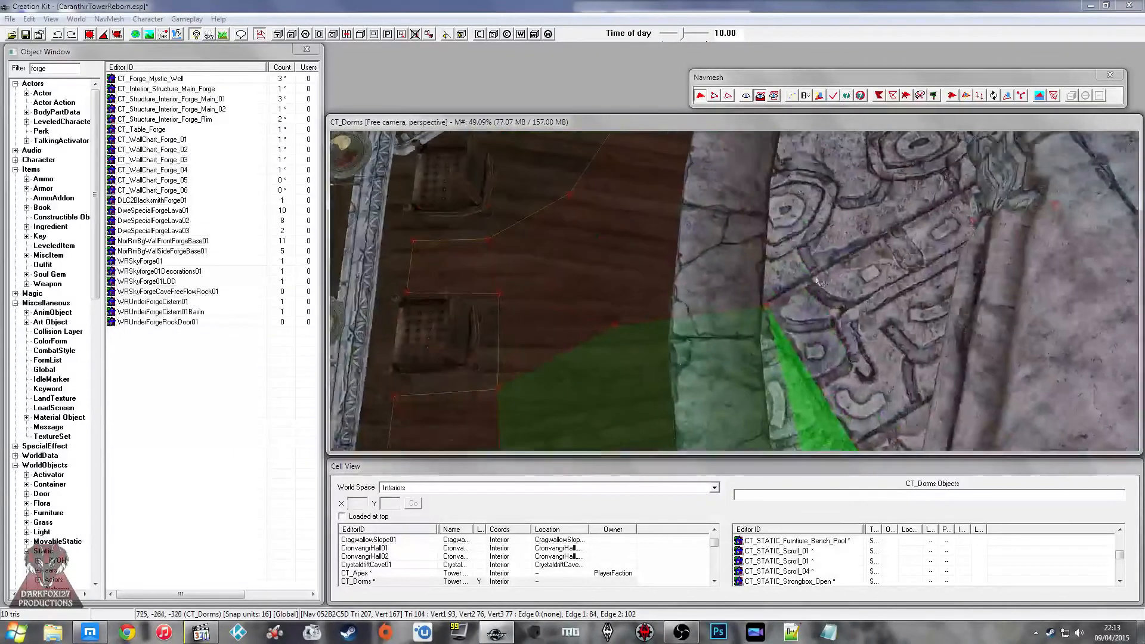
pyautogui.keyDown('ctrl'); pyautogui.click(844, 335); pyautogui.keyUp('ctrl')
pyautogui.keyDown('ctrl'); pyautogui.click(846, 279); pyautogui.keyUp('ctrl')
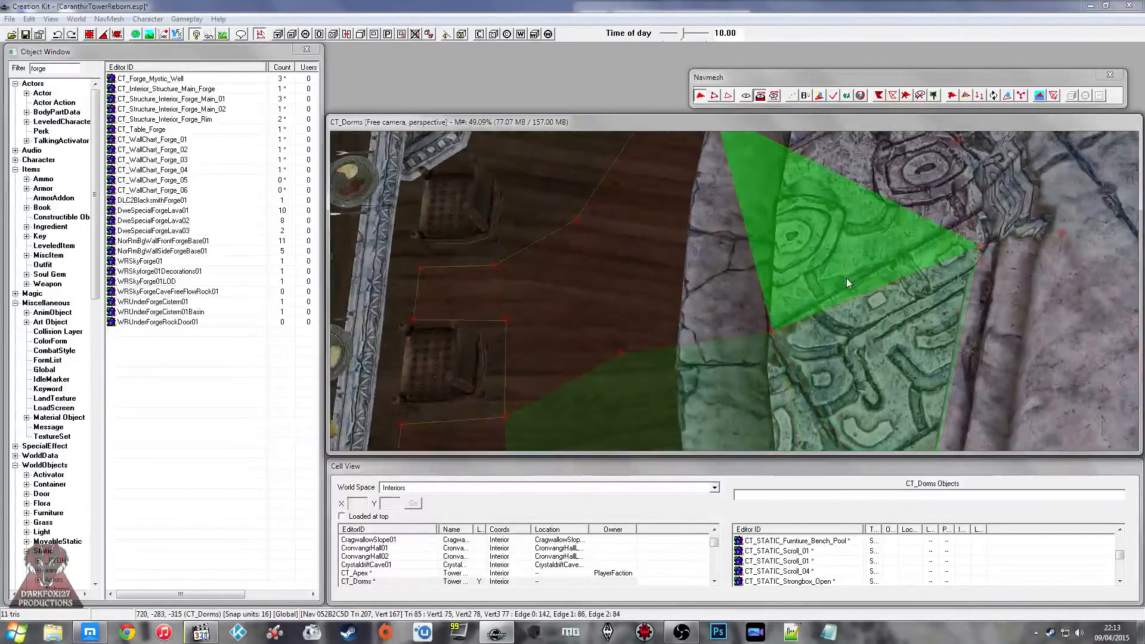
# Step: Extend the selection across the stone border and wooden floor beside the chairs and back onto the carved floor
pyautogui.keyDown('ctrl'); pyautogui.click(710, 254); pyautogui.keyUp('ctrl')
pyautogui.keyDown('ctrl'); pyautogui.click(650, 297); pyautogui.keyUp('ctrl')
pyautogui.moveTo(702, 271); pyautogui.dragTo(683, 319, button='middle')
pyautogui.keyDown('ctrl'); pyautogui.click(597, 361); pyautogui.keyUp('ctrl')
pyautogui.keyDown('ctrl'); pyautogui.click(620, 331); pyautogui.keyUp('ctrl')
pyautogui.keyDown('ctrl'); pyautogui.click(663, 316); pyautogui.keyUp('ctrl')
pyautogui.keyDown('ctrl'); pyautogui.click(767, 375); pyautogui.keyUp('ctrl')
pyautogui.keyDown('ctrl'); pyautogui.click(771, 403); pyautogui.keyUp('ctrl')
# Step: Add the triangles over the carved floor and stone border just before the fringed rug to the selection
pyautogui.moveTo(777, 371); pyautogui.dragTo(867, 367, button='middle')
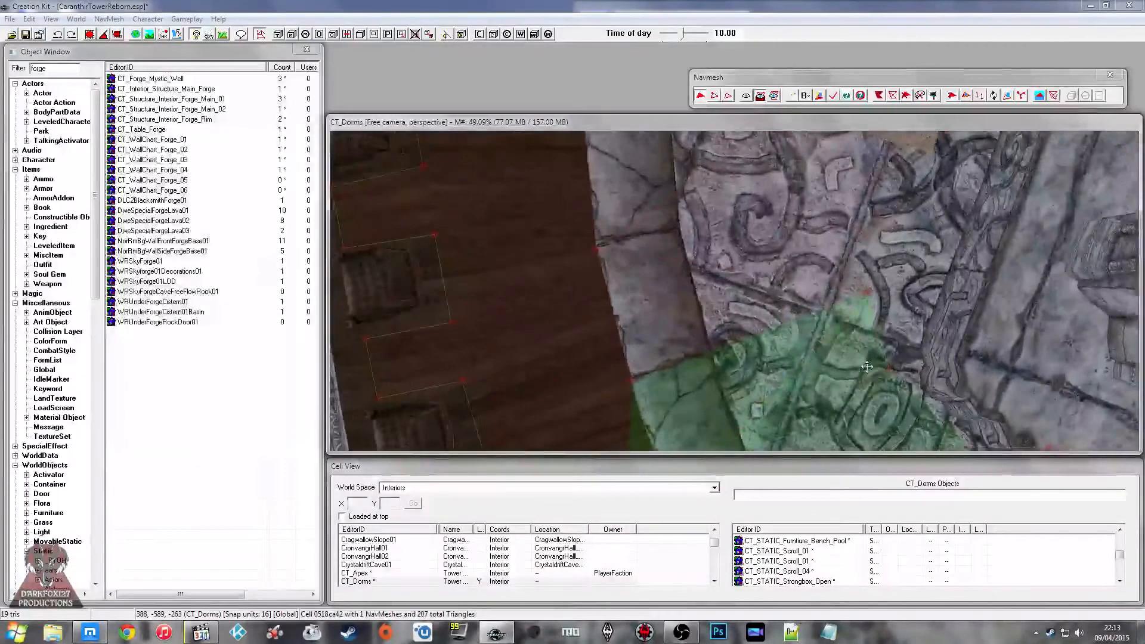
pyautogui.keyDown('ctrl'); pyautogui.click(770, 262); pyautogui.keyUp('ctrl')
pyautogui.keyDown('ctrl'); pyautogui.click(694, 304); pyautogui.keyUp('ctrl')
pyautogui.keyDown('ctrl'); pyautogui.click(587, 309); pyautogui.keyUp('ctrl')
pyautogui.moveTo(583, 235); pyautogui.dragTo(602, 357, button='middle')
pyautogui.keyDown('ctrl'); pyautogui.click(647, 289); pyautogui.keyUp('ctrl')
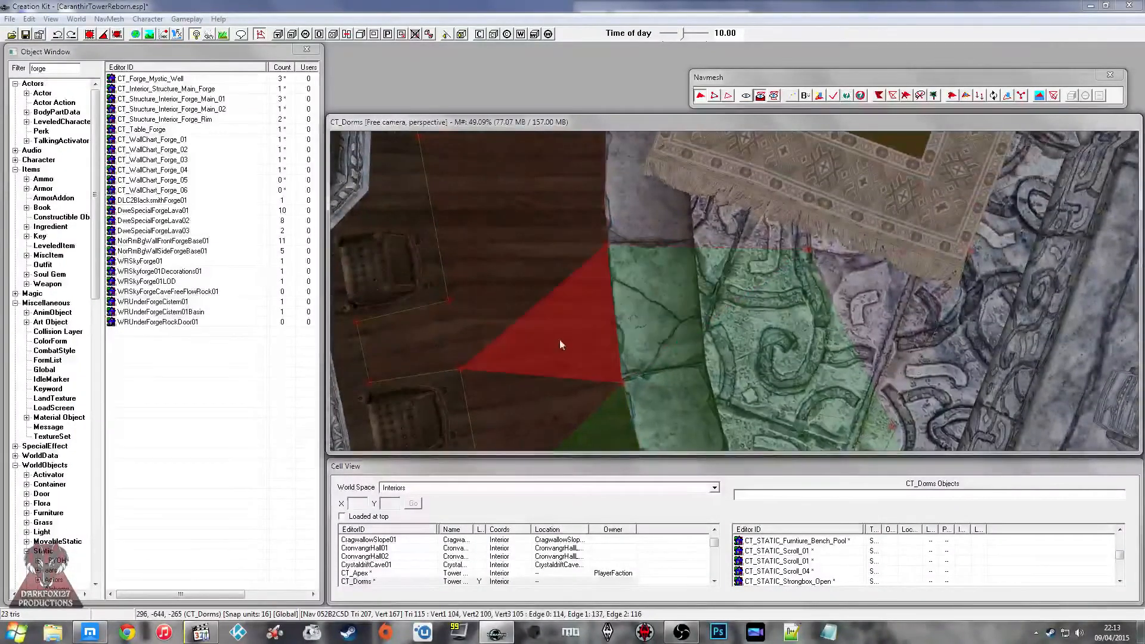
# Step: Add the wooden floor triangles beside the chairs and the triangles reaching onto the near end of the rug
pyautogui.keyDown('ctrl'); pyautogui.click(548, 385); pyautogui.keyUp('ctrl')
pyautogui.keyDown('ctrl'); pyautogui.click(536, 331); pyautogui.keyUp('ctrl')
pyautogui.keyDown('ctrl'); pyautogui.click(523, 304); pyautogui.keyUp('ctrl')
pyautogui.keyDown('ctrl'); pyautogui.click(510, 237); pyautogui.keyUp('ctrl')
pyautogui.keyDown('ctrl'); pyautogui.click(557, 184); pyautogui.keyUp('ctrl')
pyautogui.keyDown('ctrl'); pyautogui.click(684, 213); pyautogui.keyUp('ctrl')
pyautogui.keyDown('ctrl'); pyautogui.click(754, 182); pyautogui.keyUp('ctrl')
# Step: Select the navmesh triangles over the dark-centred rug and the adjoining border and wooden floor beside the oven
pyautogui.moveTo(807, 196)
pyautogui.mouseDown(button='middle')
pyautogui.moveTo(818, 228)
pyautogui.moveTo(816, 213)
pyautogui.mouseUp(button='middle')
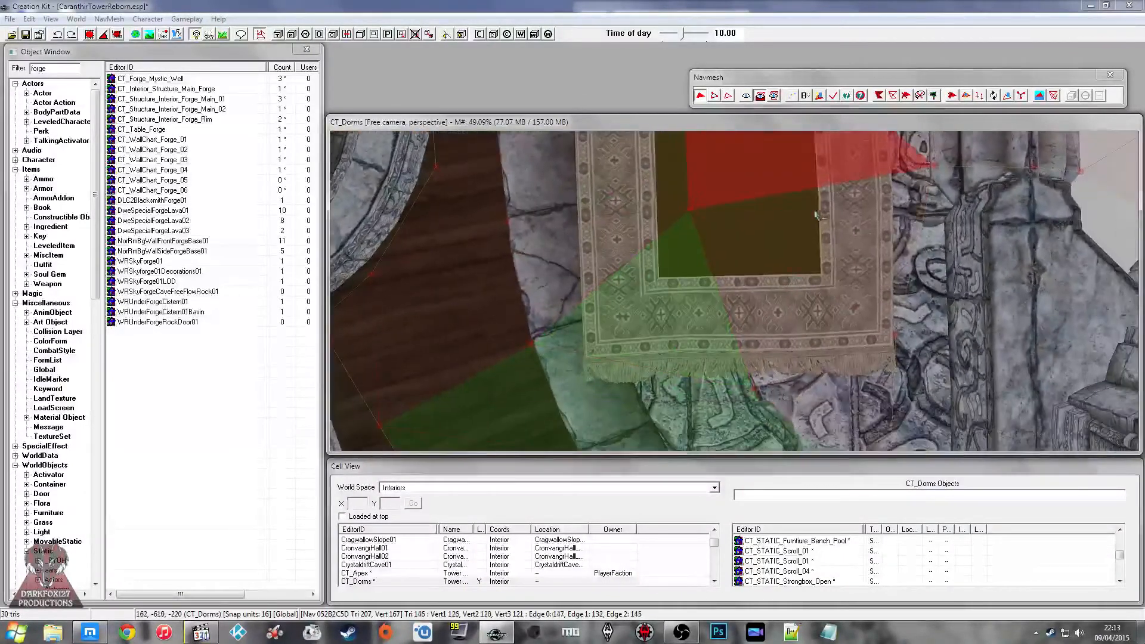
pyautogui.keyDown('ctrl'); pyautogui.click(792, 309); pyautogui.keyUp('ctrl')
pyautogui.keyDown('ctrl'); pyautogui.click(831, 251); pyautogui.keyUp('ctrl')
pyautogui.moveTo(831, 252); pyautogui.dragTo(650, 287, button='middle')
pyautogui.keyDown('ctrl'); pyautogui.click(811, 254); pyautogui.keyUp('ctrl')
pyautogui.keyDown('ctrl'); pyautogui.click(650, 287); pyautogui.keyUp('ctrl')
pyautogui.keyDown('ctrl'); pyautogui.click(602, 306); pyautogui.keyUp('ctrl')
pyautogui.keyDown('ctrl'); pyautogui.click(596, 341); pyautogui.keyUp('ctrl')
pyautogui.keyDown('ctrl'); pyautogui.click(615, 255); pyautogui.keyUp('ctrl')
# Step: Extend the navmesh selection around the curved walkway past the round oven
pyautogui.moveTo(662, 221); pyautogui.dragTo(675, 266, button='middle')
pyautogui.keyDown('ctrl'); pyautogui.click(805, 282); pyautogui.keyUp('ctrl')
pyautogui.keyDown('ctrl'); pyautogui.click(772, 231); pyautogui.keyUp('ctrl')
pyautogui.keyDown('ctrl'); pyautogui.click(691, 190); pyautogui.keyUp('ctrl')
pyautogui.moveTo(676, 179); pyautogui.dragTo(657, 226, button='middle')
pyautogui.keyDown('ctrl'); pyautogui.click(547, 359); pyautogui.keyUp('ctrl')
pyautogui.keyDown('ctrl'); pyautogui.click(546, 387); pyautogui.keyUp('ctrl')
pyautogui.moveTo(675, 266); pyautogui.dragTo(663, 313, button='middle')
pyautogui.keyDown('ctrl'); pyautogui.click(605, 357); pyautogui.keyUp('ctrl')
pyautogui.keyDown('ctrl'); pyautogui.click(699, 290); pyautogui.keyUp('ctrl')
pyautogui.moveTo(788, 258); pyautogui.dragTo(782, 290, button='middle')
# Step: Continue selecting the walkway's navmesh triangles from the oven side around the curve towards the beds
pyautogui.keyDown('ctrl'); pyautogui.click(644, 302); pyautogui.keyUp('ctrl')
pyautogui.keyDown('ctrl'); pyautogui.click(725, 248); pyautogui.keyUp('ctrl')
pyautogui.keyDown('ctrl'); pyautogui.click(667, 239); pyautogui.keyUp('ctrl')
pyautogui.keyDown('ctrl'); pyautogui.click(837, 238); pyautogui.keyUp('ctrl')
pyautogui.moveTo(838, 239); pyautogui.dragTo(799, 271, button='middle')
pyautogui.keyDown('ctrl'); pyautogui.click(745, 295); pyautogui.keyUp('ctrl')
pyautogui.moveTo(745, 295); pyautogui.dragTo(805, 331, button='middle')
pyautogui.keyDown('ctrl'); pyautogui.click(623, 309); pyautogui.keyUp('ctrl')
pyautogui.moveTo(623, 309); pyautogui.dragTo(662, 269, button='middle')
pyautogui.keyDown('ctrl'); pyautogui.click(632, 253); pyautogui.keyUp('ctrl')
pyautogui.keyDown('ctrl'); pyautogui.click(703, 172); pyautogui.keyUp('ctrl')
# Step: Add the triangles over the next rug and the carved floor leading up to the green bed to the selection
pyautogui.moveTo(702, 172); pyautogui.dragTo(755, 308, button='middle')
pyautogui.keyDown('ctrl'); pyautogui.click(754, 308); pyautogui.keyUp('ctrl')
pyautogui.keyDown('ctrl'); pyautogui.click(763, 238); pyautogui.keyUp('ctrl')
pyautogui.keyDown('ctrl'); pyautogui.click(811, 184); pyautogui.keyUp('ctrl')
pyautogui.moveTo(811, 185); pyautogui.dragTo(757, 260, button='middle')
pyautogui.keyDown('ctrl'); pyautogui.click(739, 251); pyautogui.keyUp('ctrl')
pyautogui.keyDown('ctrl'); pyautogui.click(669, 267); pyautogui.keyUp('ctrl')
pyautogui.moveTo(669, 267); pyautogui.dragTo(663, 255, button='middle')
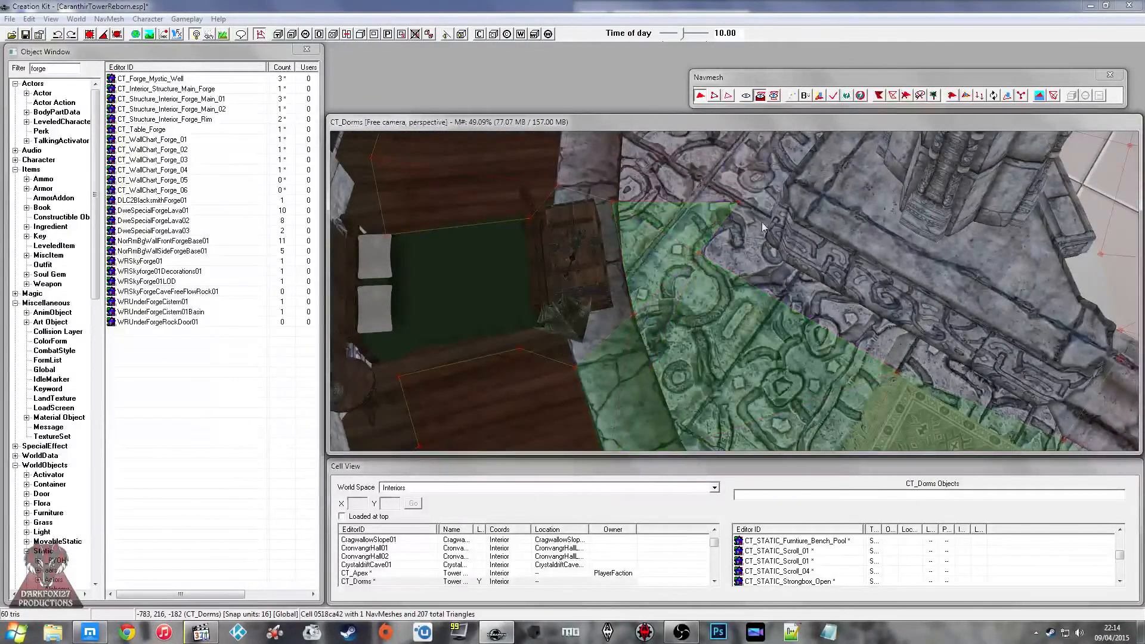
# Step: Add the triangles over the carved floor and stone border just past the green bed to the selection
pyautogui.moveTo(761, 224); pyautogui.dragTo(758, 239, button='middle')
pyautogui.keyDown('ctrl'); pyautogui.click(716, 307); pyautogui.keyUp('ctrl')
pyautogui.keyDown('ctrl'); pyautogui.click(675, 317); pyautogui.keyUp('ctrl')
pyautogui.keyDown('ctrl'); pyautogui.click(614, 305); pyautogui.keyUp('ctrl')
pyautogui.keyDown('ctrl'); pyautogui.click(612, 260); pyautogui.keyUp('ctrl')
pyautogui.keyDown('ctrl'); pyautogui.click(719, 198); pyautogui.keyUp('ctrl')
# Step: Continue the selection along the carved floor onto the start of the following dark-centred rug
pyautogui.moveTo(718, 198); pyautogui.dragTo(695, 263, button='middle')
pyautogui.keyDown('ctrl'); pyautogui.click(649, 296); pyautogui.keyUp('ctrl')
pyautogui.keyDown('ctrl'); pyautogui.click(746, 243); pyautogui.keyUp('ctrl')
pyautogui.keyDown('ctrl'); pyautogui.click(846, 199); pyautogui.keyUp('ctrl')
pyautogui.moveTo(846, 199); pyautogui.dragTo(813, 293, button='middle')
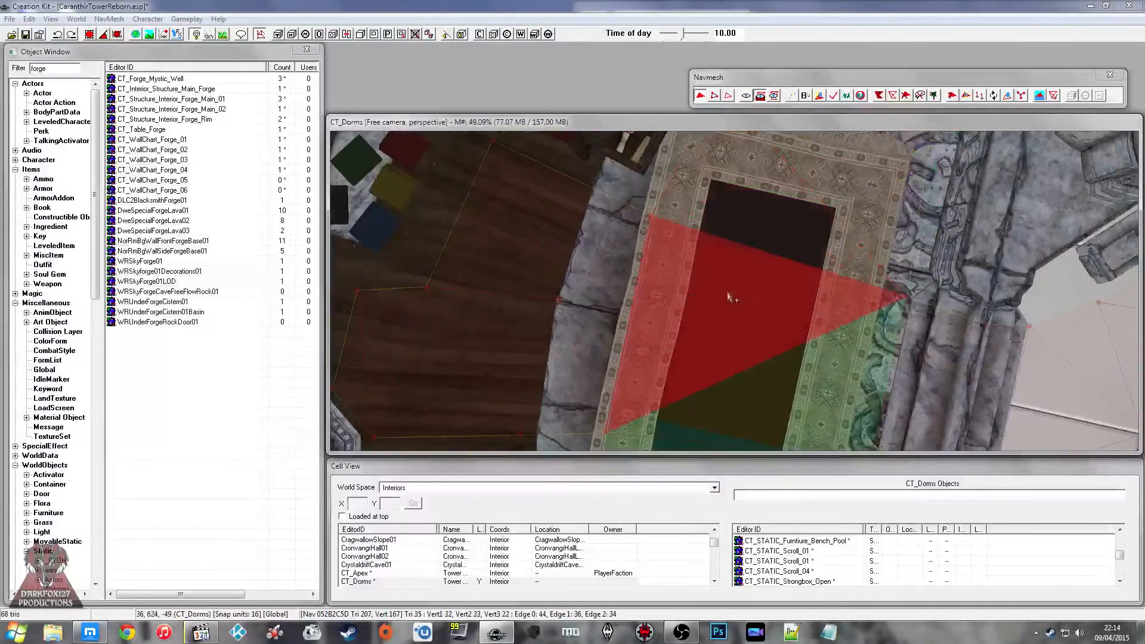
# Step: Select the remaining triangles over that rug and the first carved floor triangles beyond it near the red bed
pyautogui.keyDown('ctrl'); pyautogui.click(730, 296); pyautogui.keyUp('ctrl')
pyautogui.keyDown('ctrl'); pyautogui.click(805, 231); pyautogui.keyUp('ctrl')
pyautogui.moveTo(806, 232); pyautogui.dragTo(741, 298, button='middle')
pyautogui.click(740, 299)
pyautogui.keyDown('ctrl'); pyautogui.click(737, 320); pyautogui.keyUp('ctrl')
pyautogui.keyDown('ctrl'); pyautogui.click(671, 243); pyautogui.keyUp('ctrl')
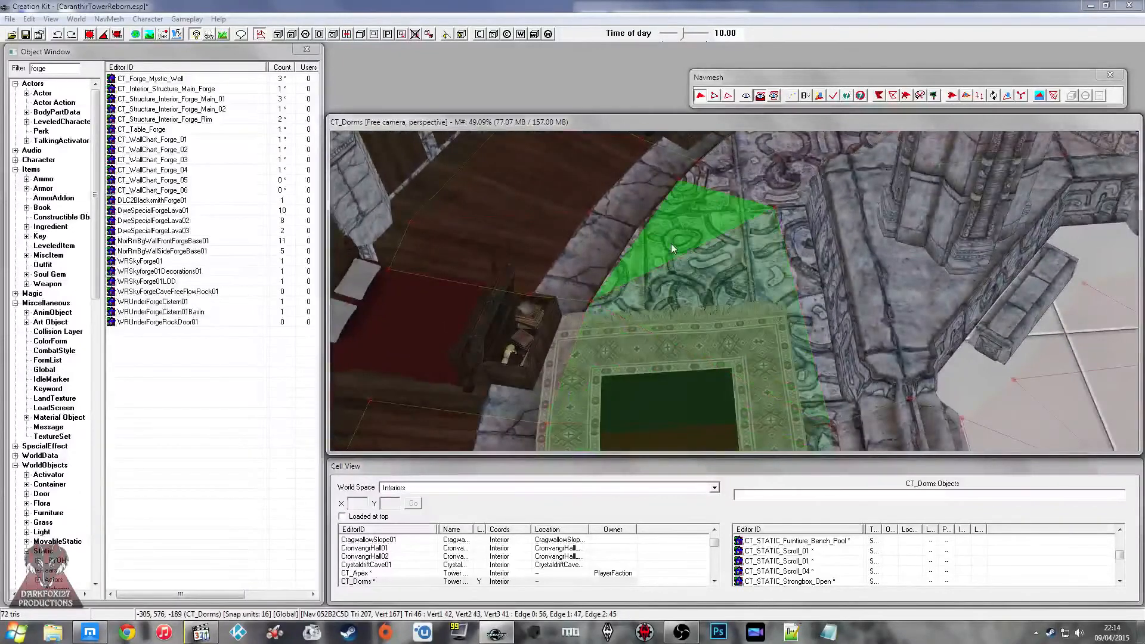
# Step: Extend the navmesh selection over the curved carved floor from the red bed past the blue bed
pyautogui.moveTo(671, 243); pyautogui.dragTo(675, 255, button='middle')
pyautogui.keyDown('ctrl'); pyautogui.click(715, 232); pyautogui.keyUp('ctrl')
pyautogui.press('p')
pyautogui.click(774, 223)
pyautogui.press('p')
pyautogui.click(766, 186)
pyautogui.click(812, 165)
pyautogui.press('p')
pyautogui.click(790, 180)
pyautogui.moveTo(802, 173); pyautogui.dragTo(790, 318, button='middle')
pyautogui.keyDown('ctrl'); pyautogui.click(787, 319); pyautogui.keyUp('ctrl')
pyautogui.keyDown('ctrl'); pyautogui.click(777, 271); pyautogui.keyUp('ctrl')
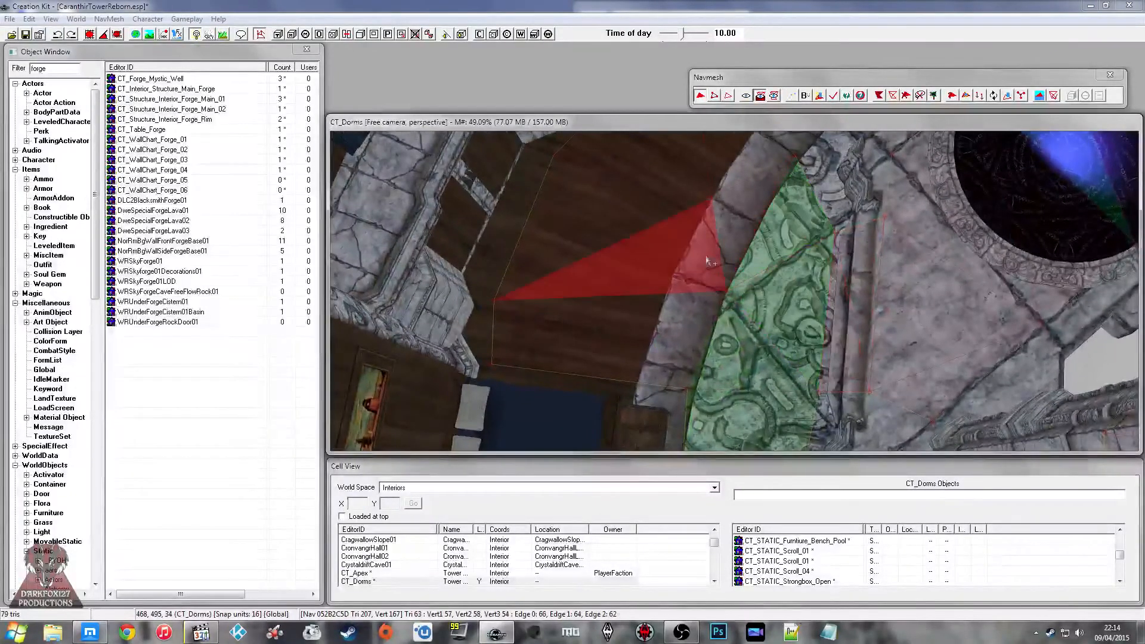
# Step: Extend the navmesh selection over the last stone border and carved floor triangles approaching the portal area
pyautogui.keyDown('ctrl'); pyautogui.click(707, 261); pyautogui.keyUp('ctrl')
pyautogui.keyDown('ctrl'); pyautogui.click(695, 318); pyautogui.keyUp('ctrl')
pyautogui.keyDown('ctrl'); pyautogui.click(758, 241); pyautogui.keyUp('ctrl')
pyautogui.keyDown('ctrl'); pyautogui.click(753, 218); pyautogui.keyUp('ctrl')
pyautogui.keyDown('ctrl'); pyautogui.click(770, 225); pyautogui.keyUp('ctrl')
pyautogui.moveTo(771, 226); pyautogui.dragTo(669, 300, button='middle')
pyautogui.keyDown('ctrl'); pyautogui.click(660, 285); pyautogui.keyUp('ctrl')
pyautogui.keyDown('ctrl'); pyautogui.click(653, 341); pyautogui.keyUp('ctrl')
pyautogui.keyDown('ctrl'); pyautogui.click(669, 299); pyautogui.keyUp('ctrl')
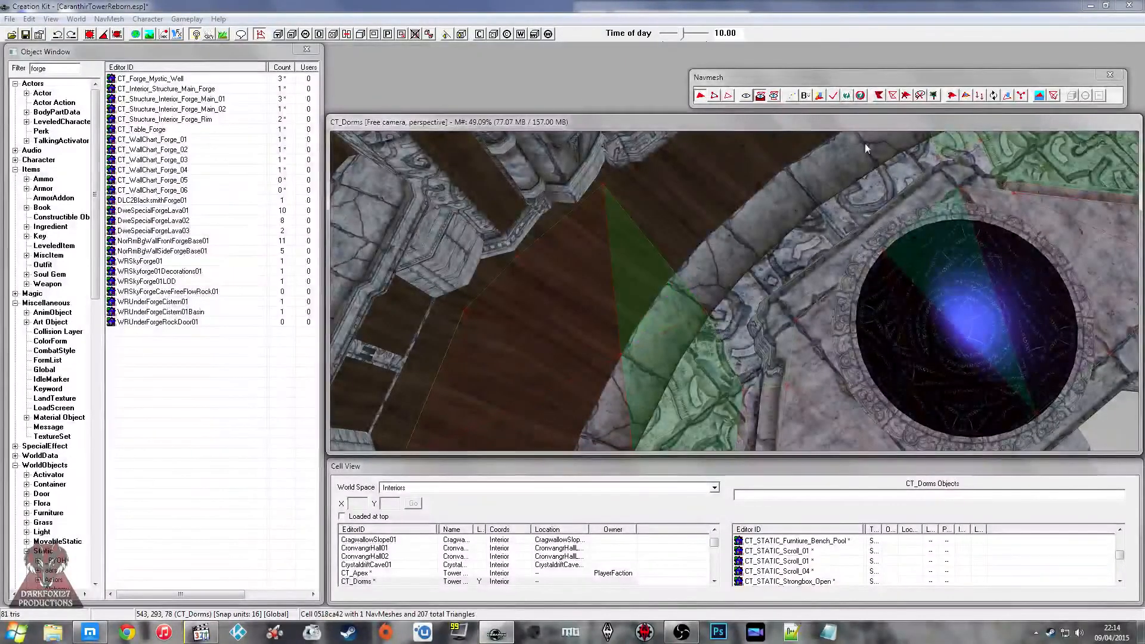
# Step: Toggle preferred pathing on the selected CT_Dorms walkway triangles
pyautogui.click(1051, 98)
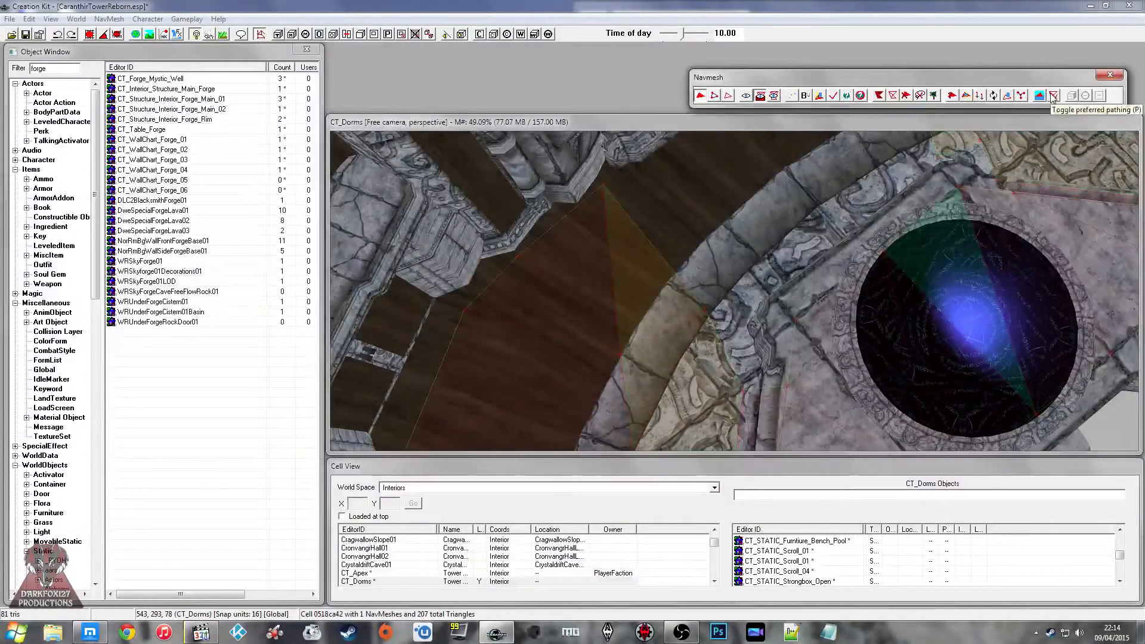
pyautogui.moveTo(810, 239); pyautogui.dragTo(805, 191, button='middle')
pyautogui.click(598, 231)
# Step: Leave navmesh editing with the render window enlarged upward, and save the plugin
pyautogui.click(1110, 75)
pyautogui.moveTo(995, 115); pyautogui.dragTo(1000, 46)
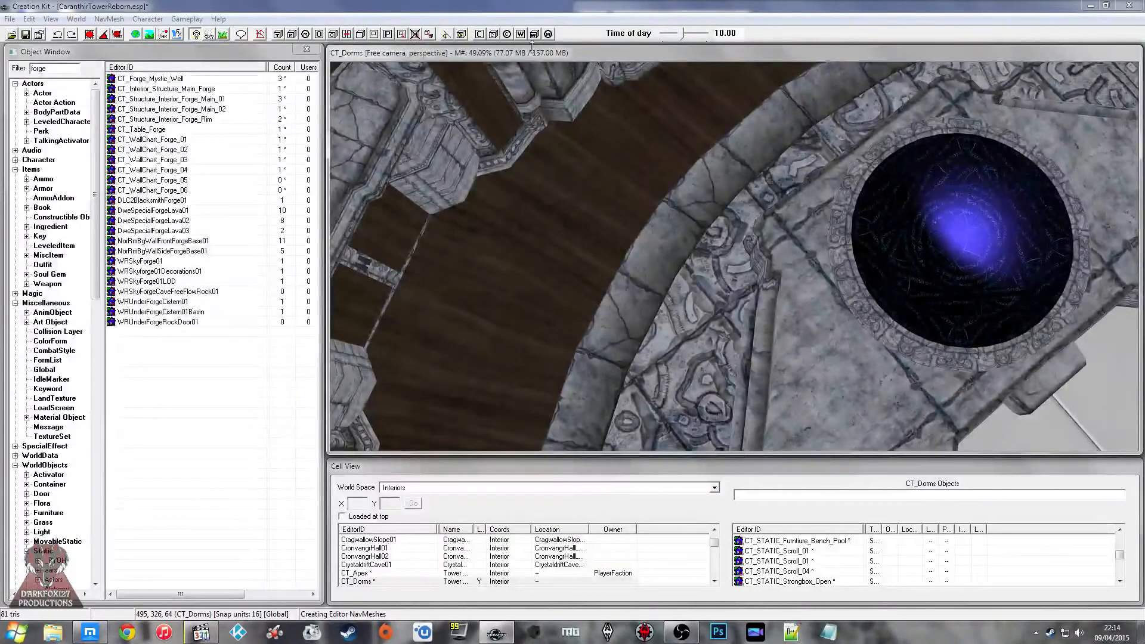
pyautogui.click(25, 34)
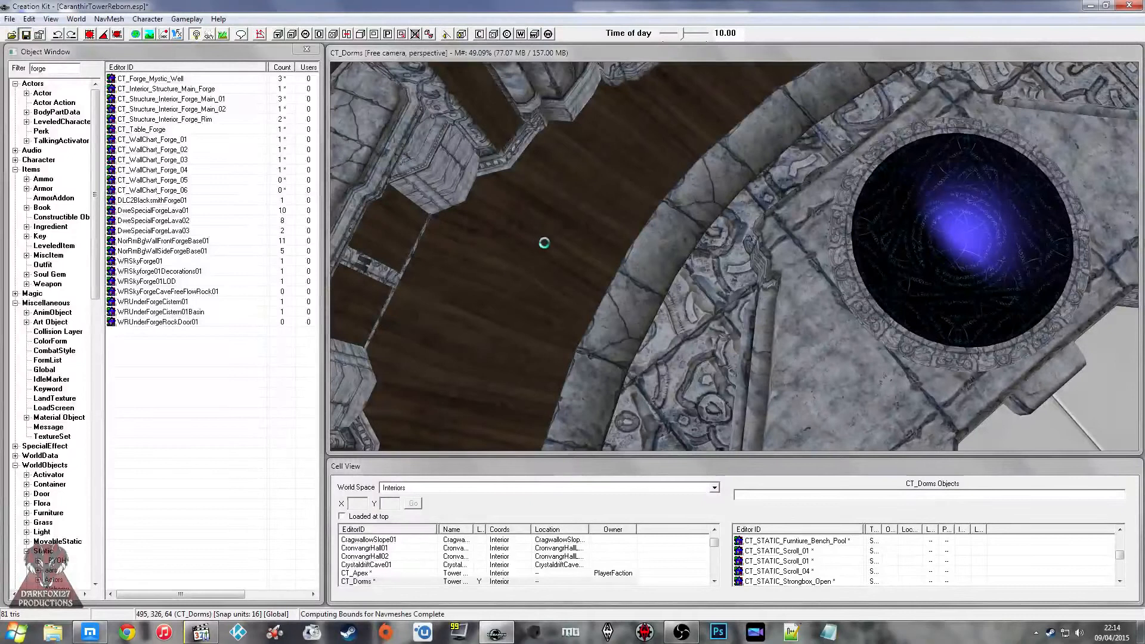
# Step: Bring the view from above the portal down to room level in CT_Dorms and save the plugin again
pyautogui.click(893, 228)
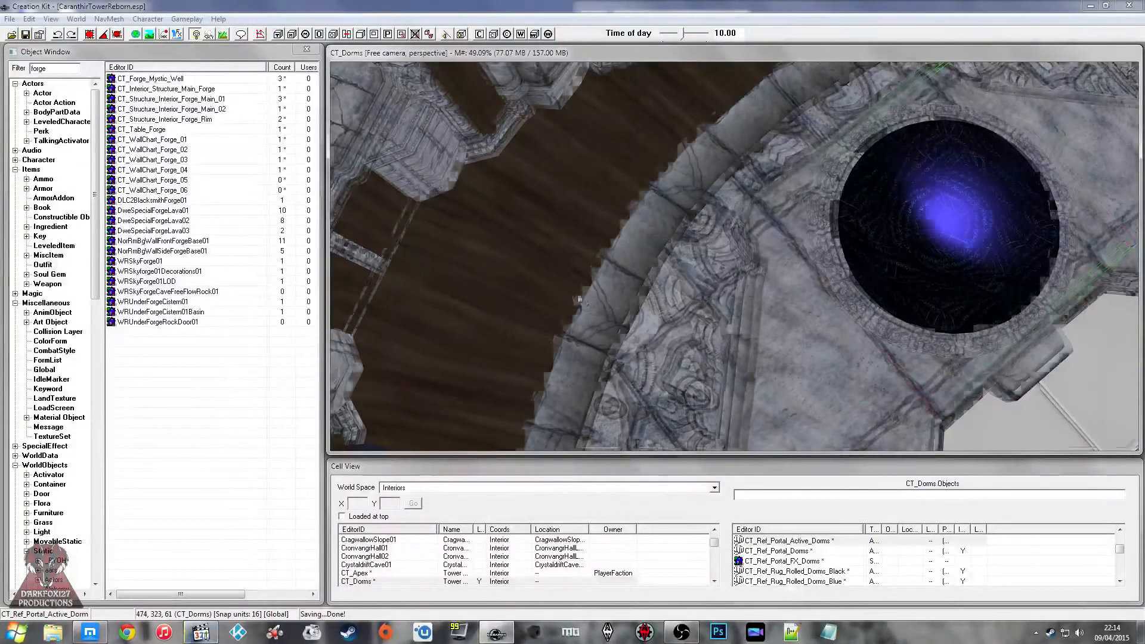
pyautogui.click(936, 240)
pyautogui.keyDown('shift'); pyautogui.moveTo(920, 240); pyautogui.dragTo(739, 143, button='middle'); pyautogui.keyUp('shift')
pyautogui.click(765, 263)
pyautogui.click(727, 194)
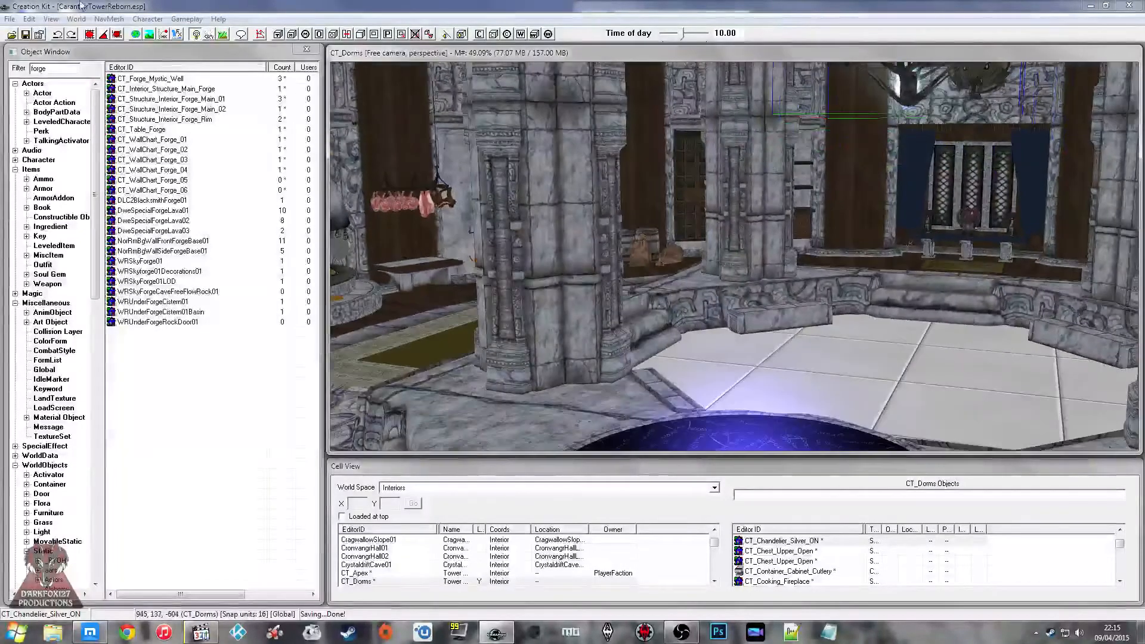
pyautogui.click(26, 34)
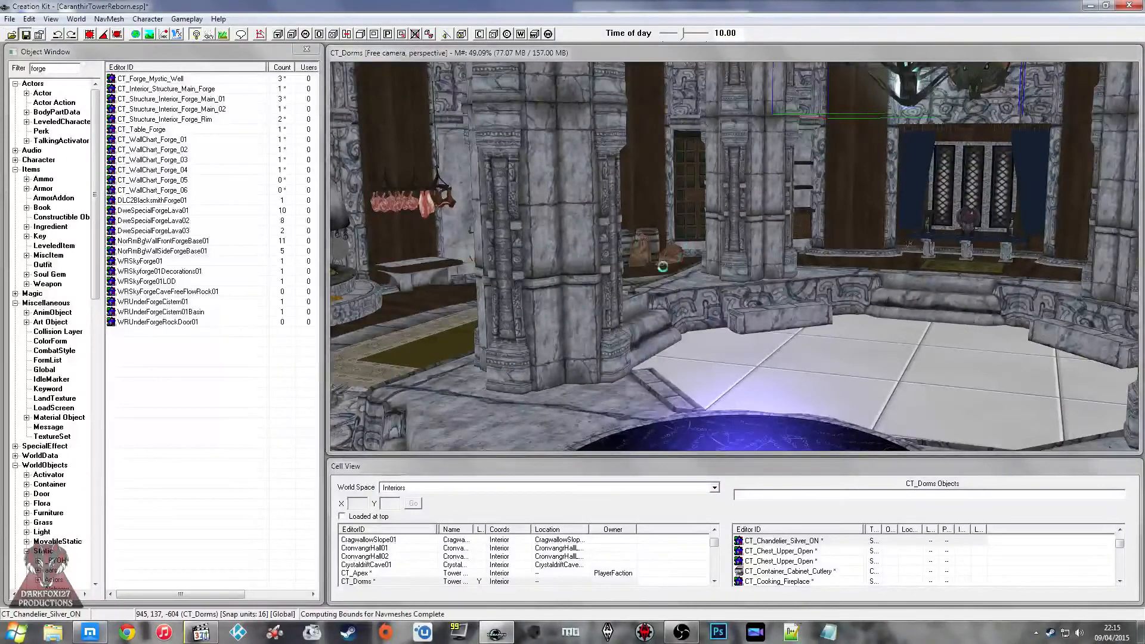
# Step: Examine the CT_Dorms kitchen area, including the hanging meat, food barrels, stove and cooking fireplace
pyautogui.keyDown('shift'); pyautogui.moveTo(631, 229); pyautogui.dragTo(674, 232, button='middle'); pyautogui.keyUp('shift')
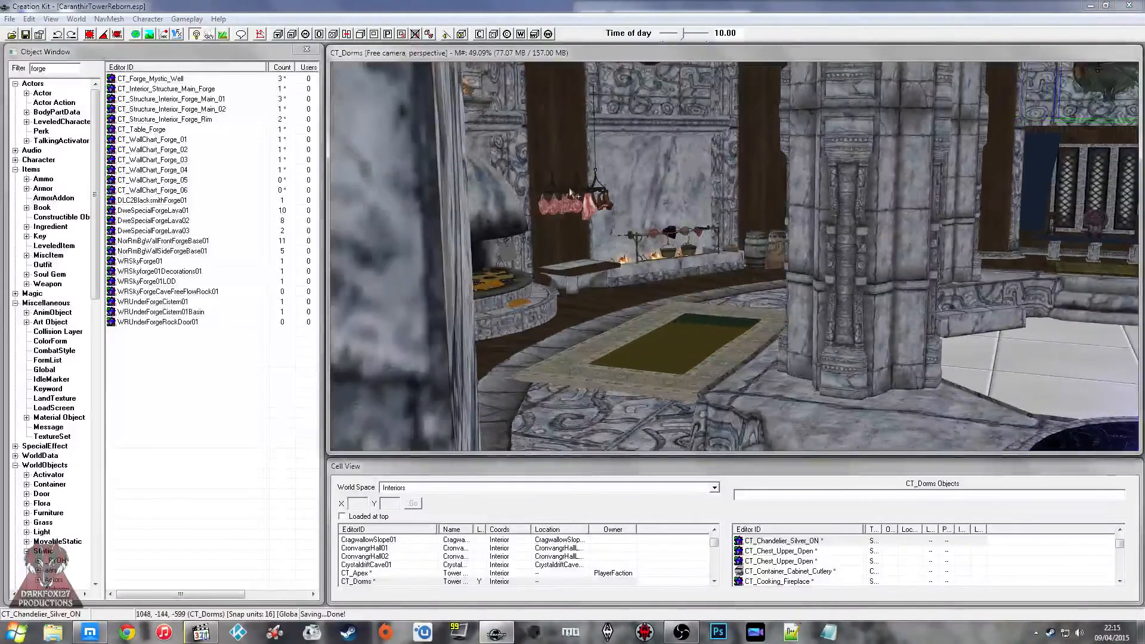
pyautogui.click(603, 210)
pyautogui.scroll(5, 606, 211)
pyautogui.click(580, 204)
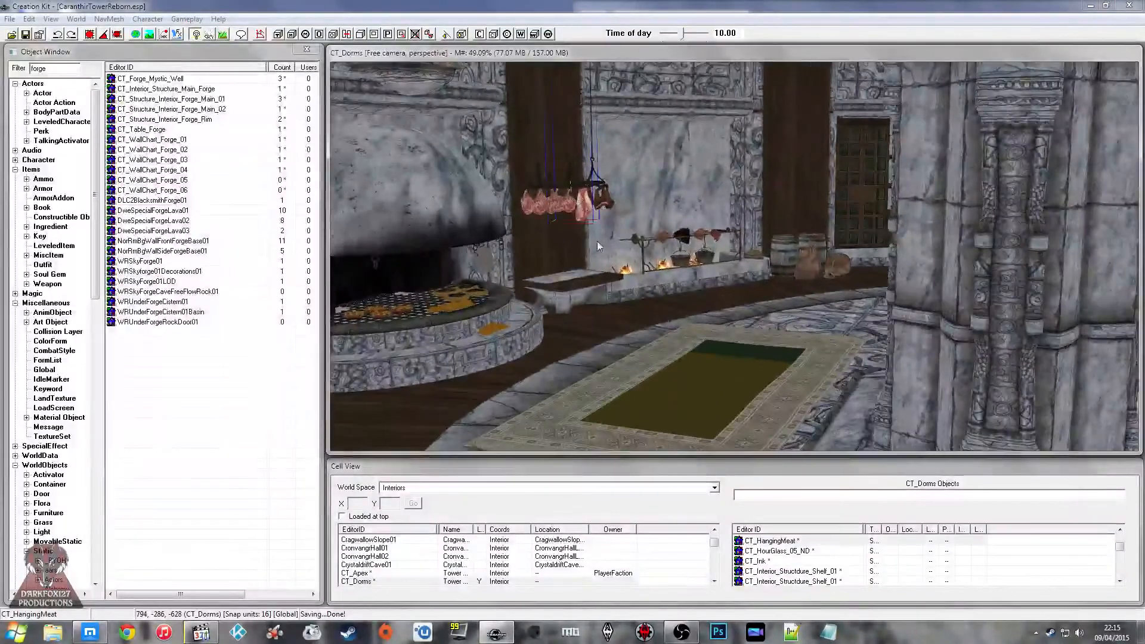
pyautogui.moveTo(597, 241); pyautogui.dragTo(638, 234, button='middle')
pyautogui.click(847, 239)
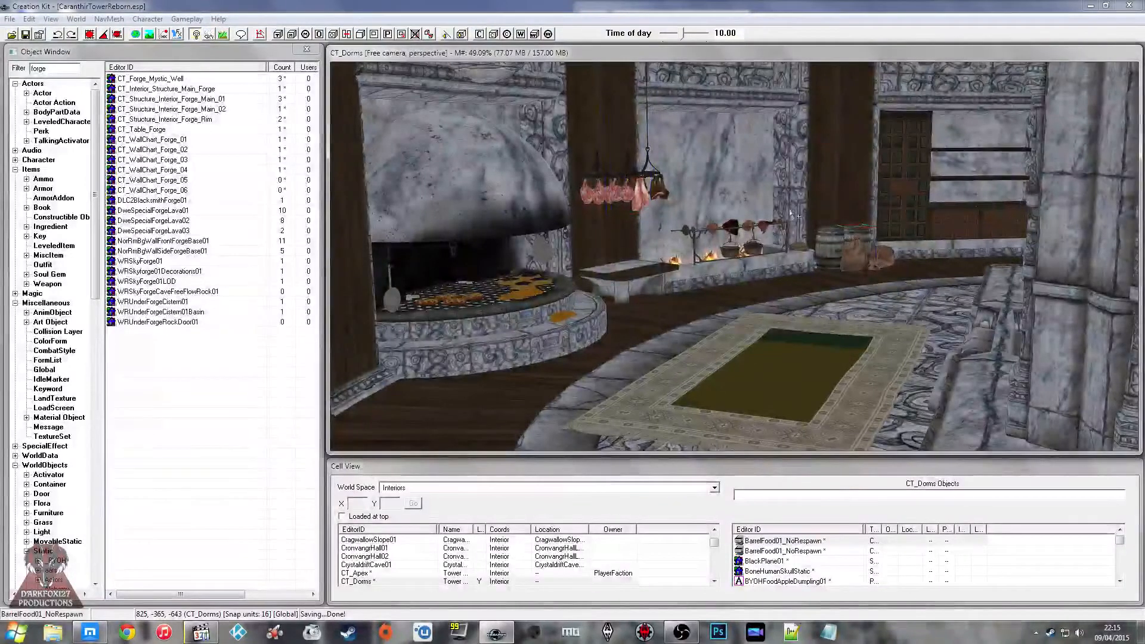
pyautogui.moveTo(703, 205); pyautogui.dragTo(672, 172, button='middle')
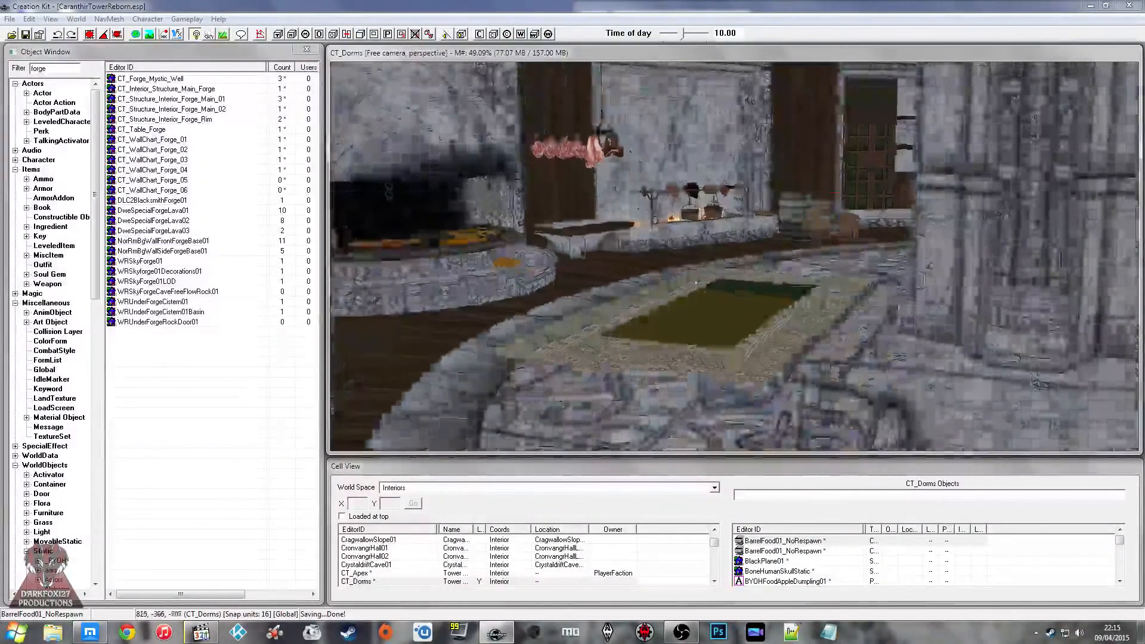
pyautogui.click(701, 301)
pyautogui.moveTo(660, 284)
pyautogui.mouseDown(button='middle')
pyautogui.moveTo(742, 301)
pyautogui.moveTo(661, 287)
pyautogui.mouseUp(button='middle')
pyautogui.click(682, 280)
pyautogui.scroll(3, 655, 285)
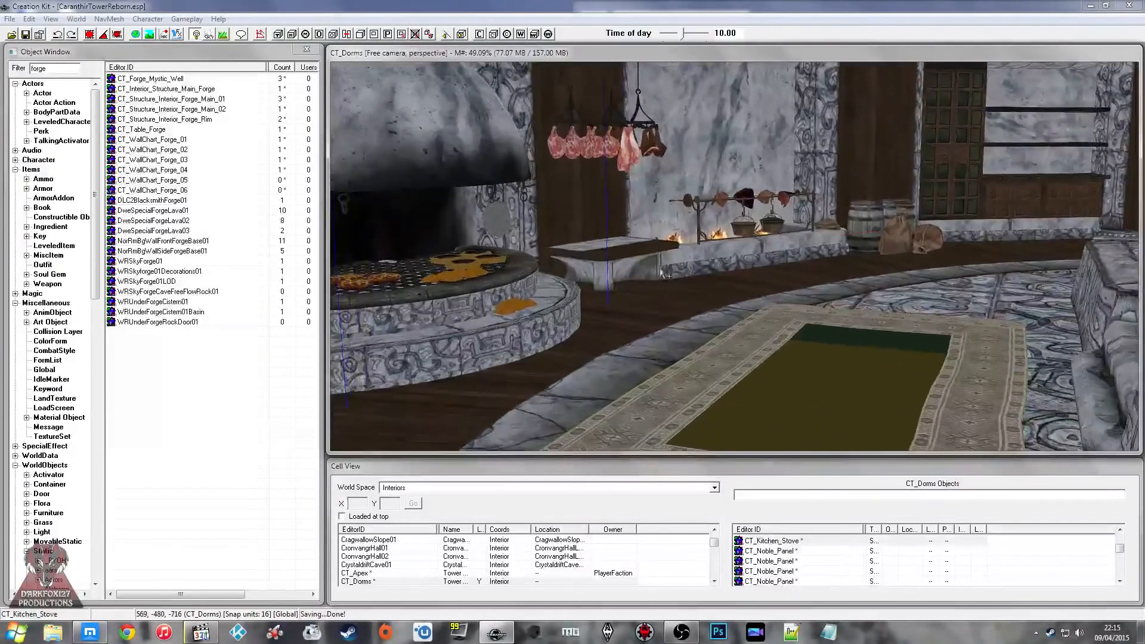
pyautogui.click(660, 262)
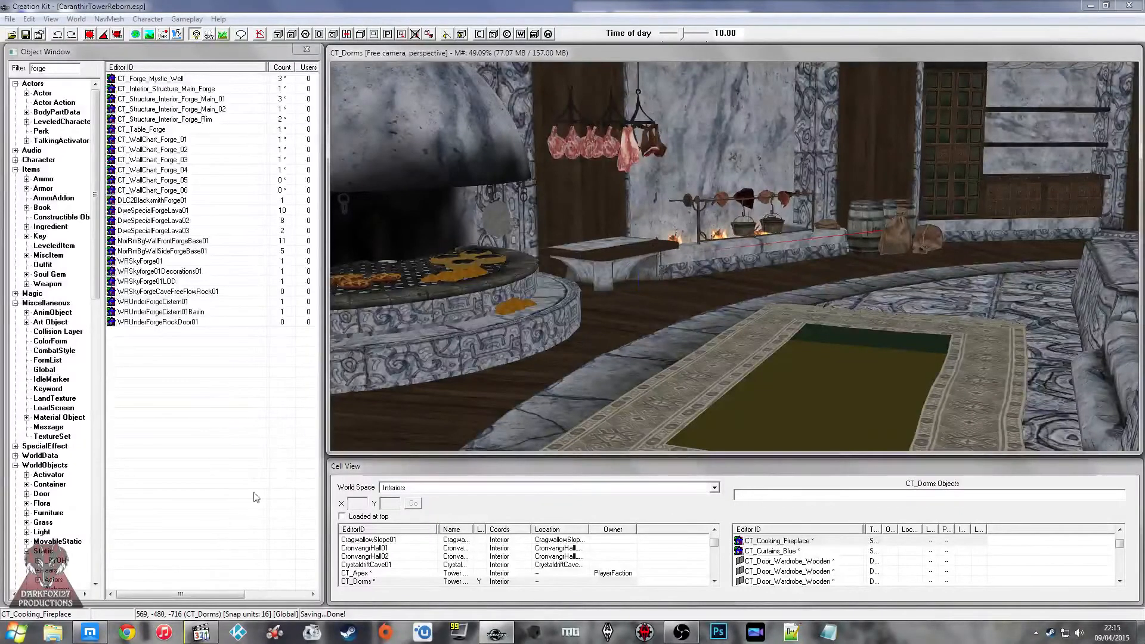
# Step: Check the Twitch stream chat in the browser, and return to the CT_Dorms render view
pyautogui.click(100, 631)
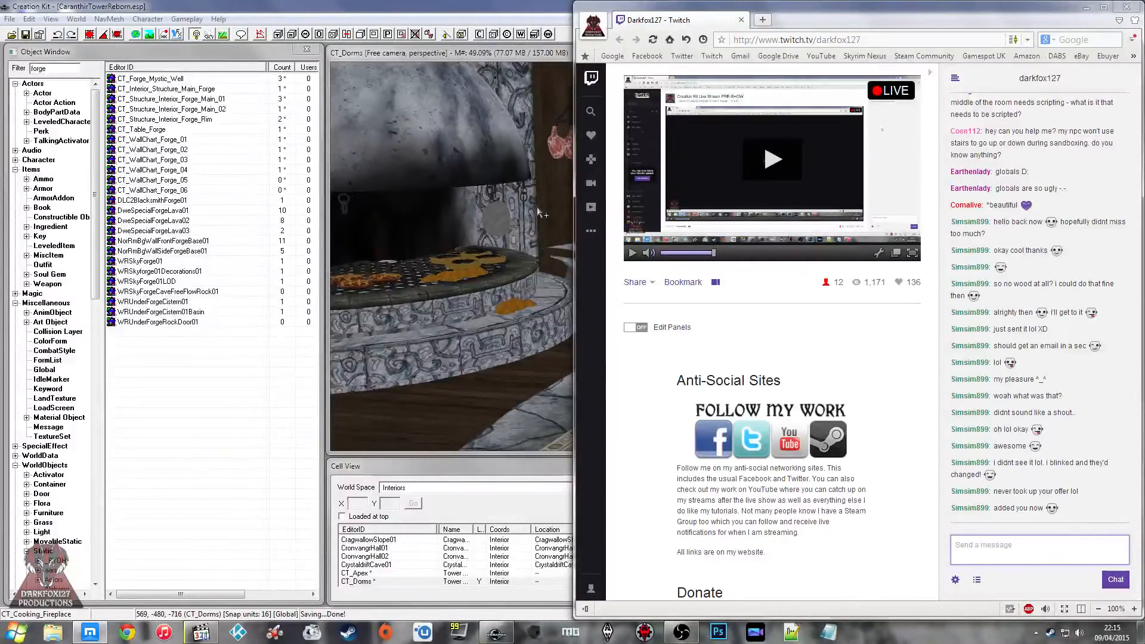
pyautogui.click(540, 246)
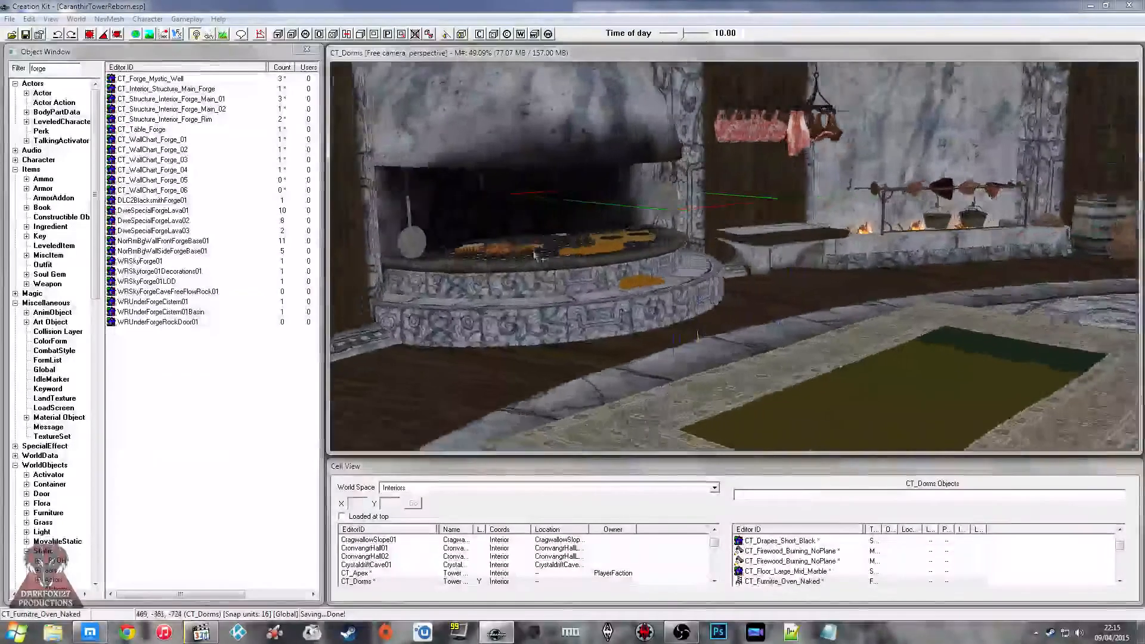
pyautogui.keyDown('shift'); pyautogui.moveTo(536, 255); pyautogui.dragTo(644, 210, button='middle'); pyautogui.keyUp('shift')
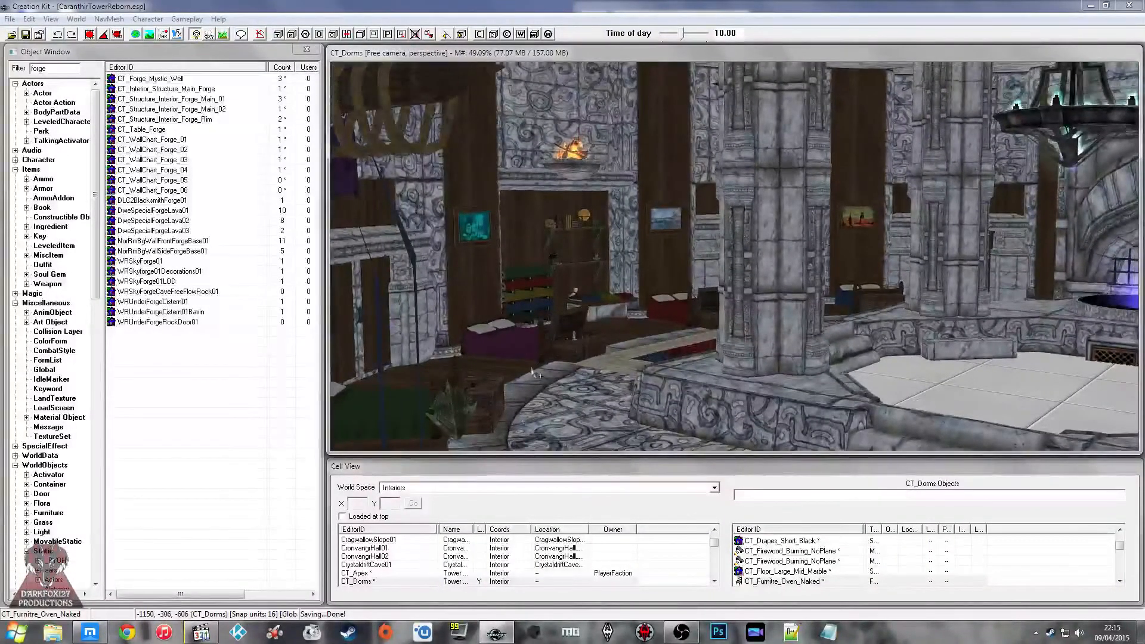
# Step: Select the CT_Apex cell in the interiors list and save the plugin
pyautogui.click(394, 564)
pyautogui.scroll(-1, 390, 561)
pyautogui.click(384, 551)
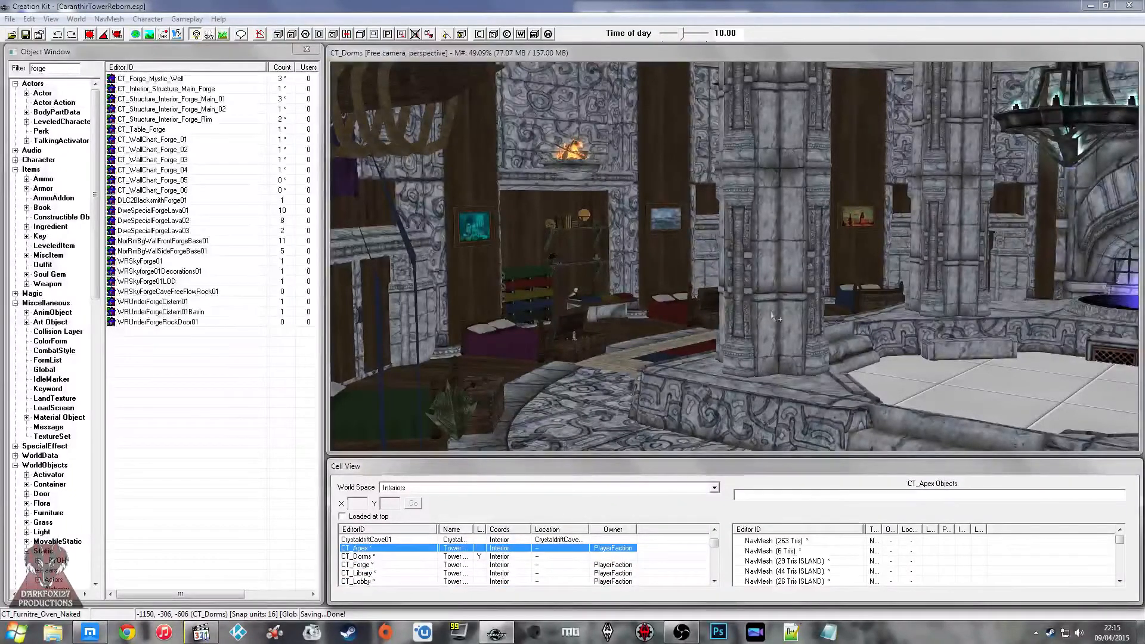
pyautogui.click(286, 346)
pyautogui.click(25, 37)
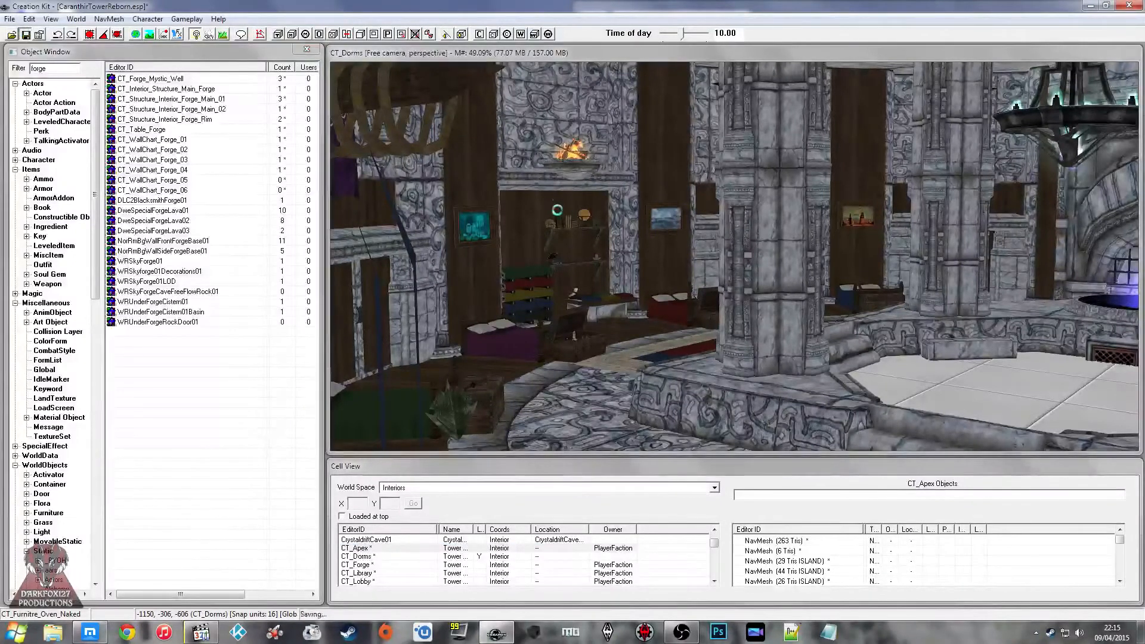
# Step: Reload the CT_Dorms cell and examine its stone platform, carved floor and sleeping area with the beds and rugs
pyautogui.doubleClick(375, 556)
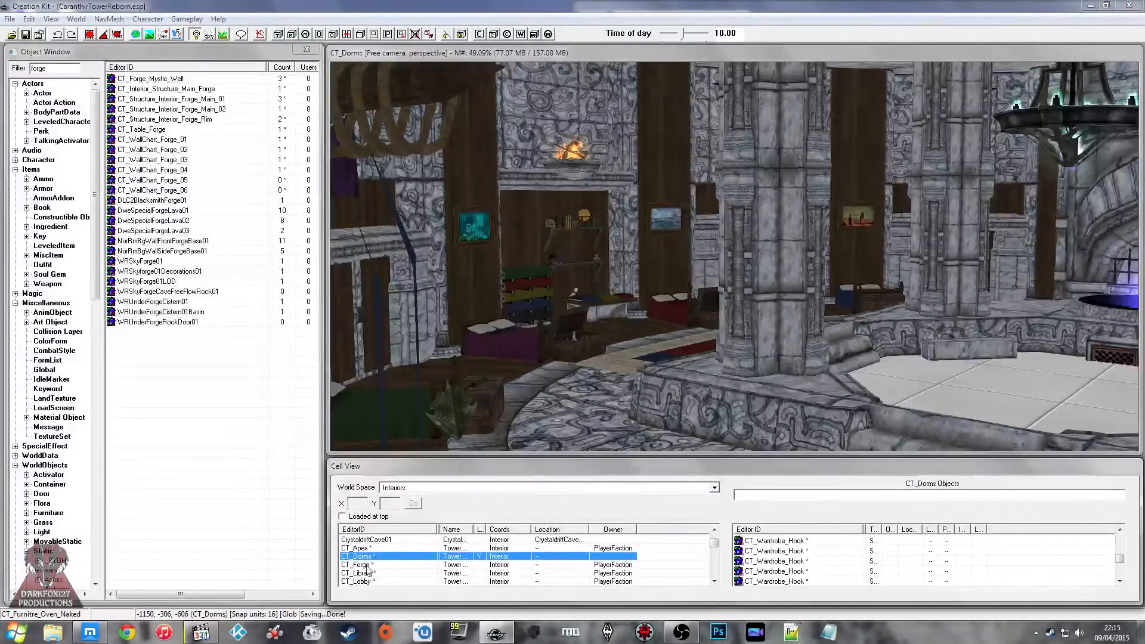
pyautogui.scroll(-3, 625, 283)
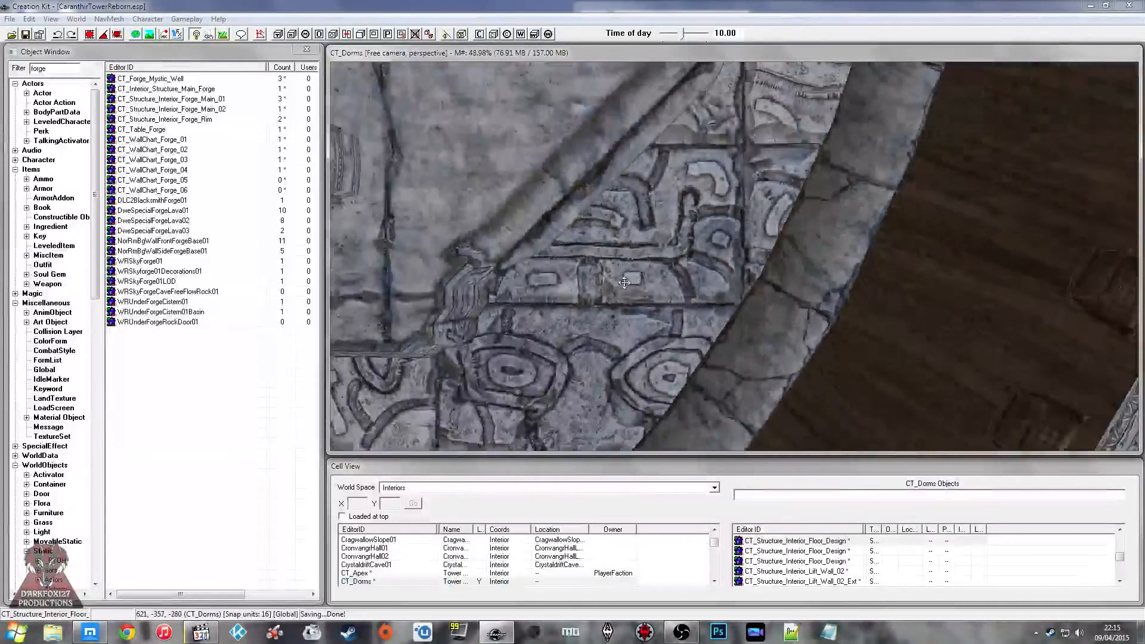
pyautogui.moveTo(625, 283); pyautogui.dragTo(663, 240, button='middle')
pyautogui.click(662, 240)
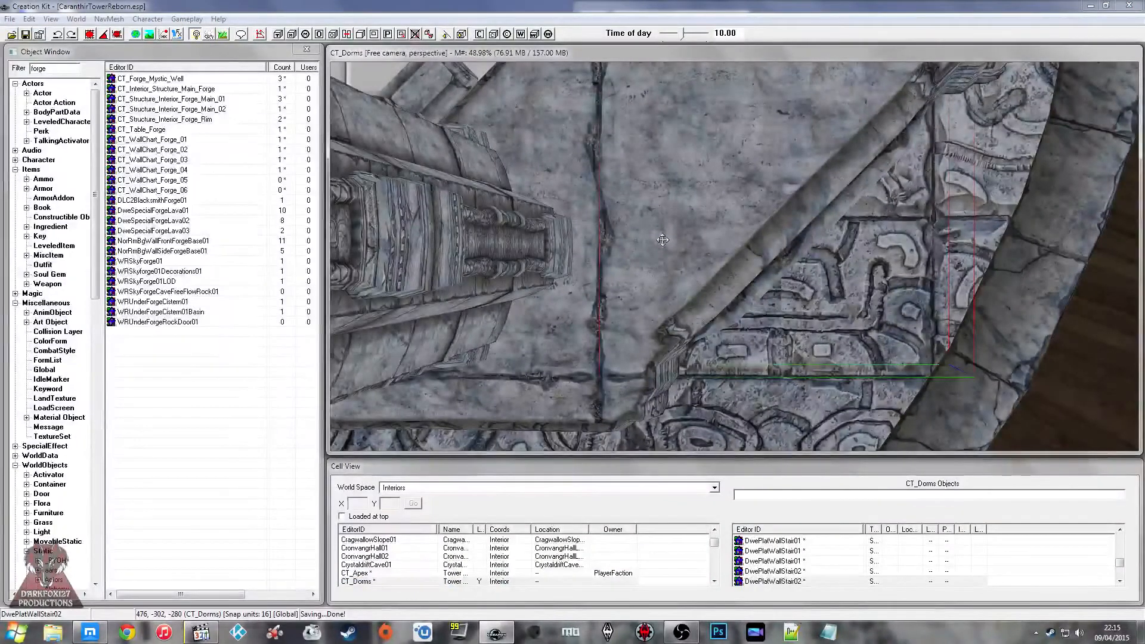
pyautogui.keyDown('shift'); pyautogui.moveTo(664, 240); pyautogui.dragTo(727, 191, button='middle'); pyautogui.keyUp('shift')
pyautogui.click(716, 271)
pyautogui.keyDown('shift'); pyautogui.moveTo(716, 271); pyautogui.dragTo(762, 240, button='middle'); pyautogui.keyUp('shift')
pyautogui.click(741, 237)
pyautogui.click(582, 265)
pyautogui.keyDown('shift'); pyautogui.moveTo(581, 265); pyautogui.dragTo(781, 257, button='middle'); pyautogui.keyUp('shift')
pyautogui.keyDown('shift'); pyautogui.moveTo(656, 253); pyautogui.dragTo(835, 313, button='middle'); pyautogui.keyUp('shift')
pyautogui.click(742, 283)
pyautogui.keyDown('shift'); pyautogui.moveTo(742, 283); pyautogui.dragTo(609, 278, button='middle'); pyautogui.keyUp('shift')
pyautogui.scroll(-2, 606, 277)
pyautogui.scroll(4, 599, 275)
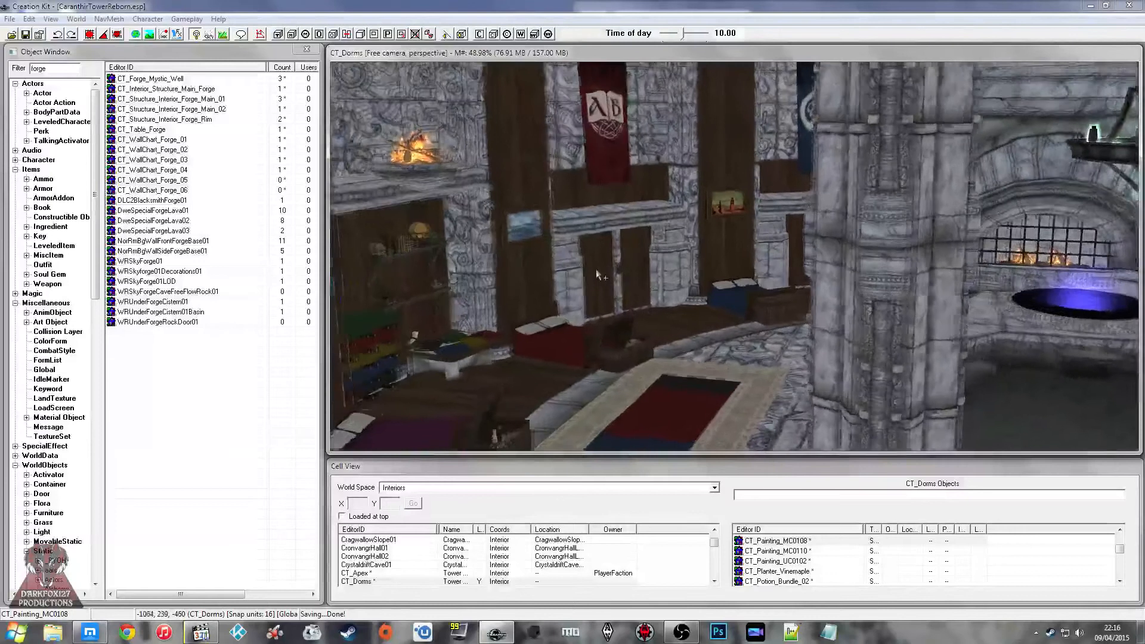
# Step: Load the CT_Apex cell and pull the view back to show its interior
pyautogui.click(381, 571)
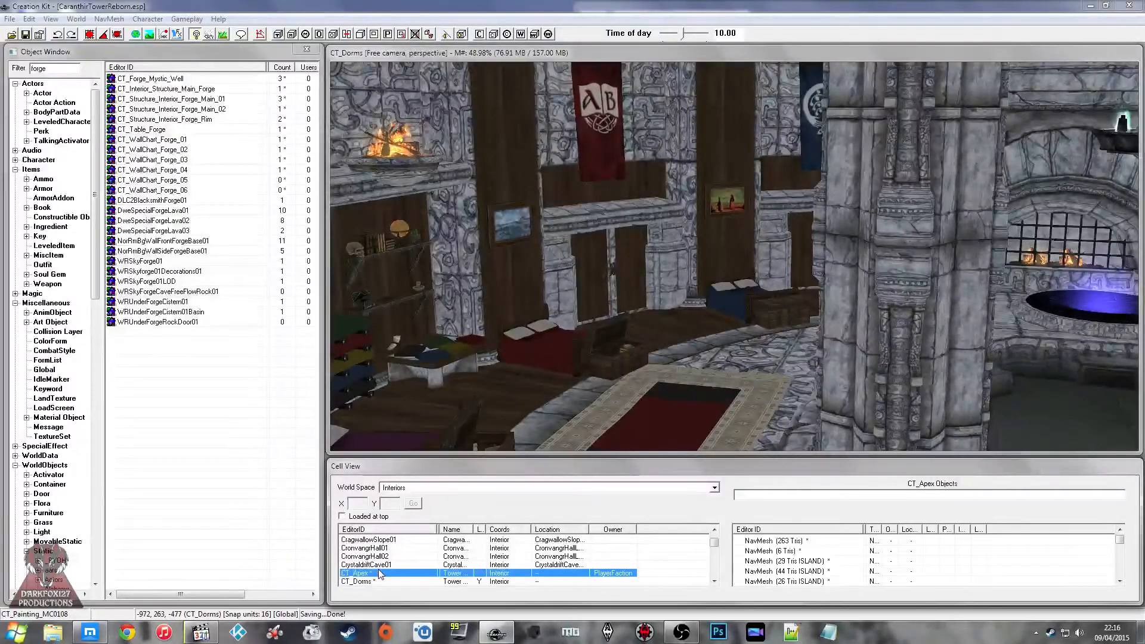
pyautogui.scroll(-1, 380, 573)
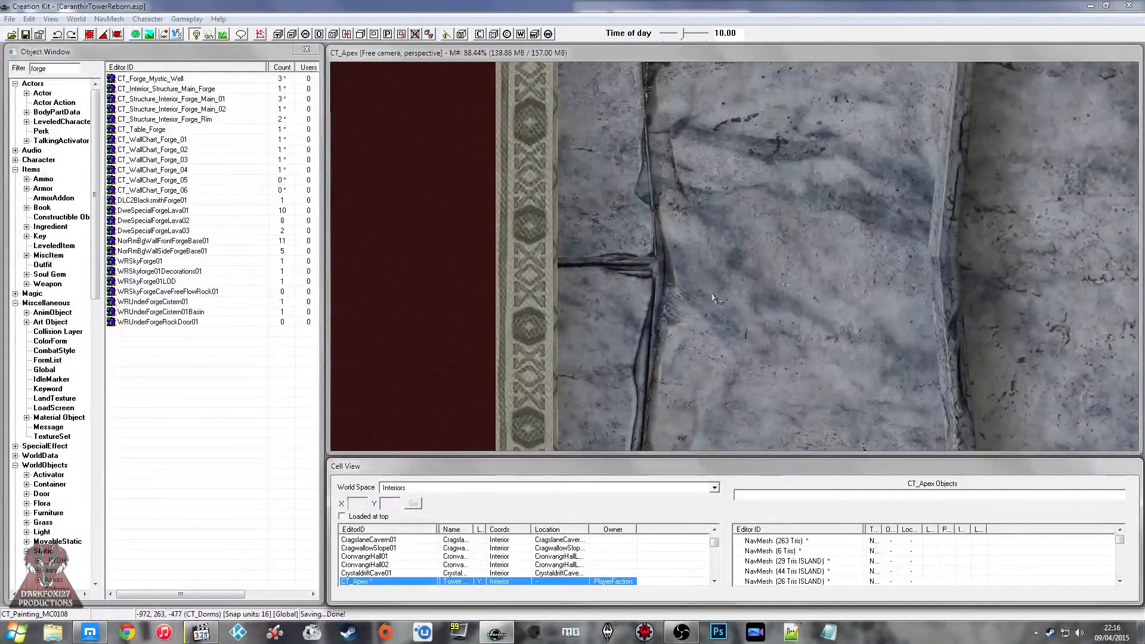
pyautogui.click(684, 263)
pyautogui.scroll(-5, 685, 263)
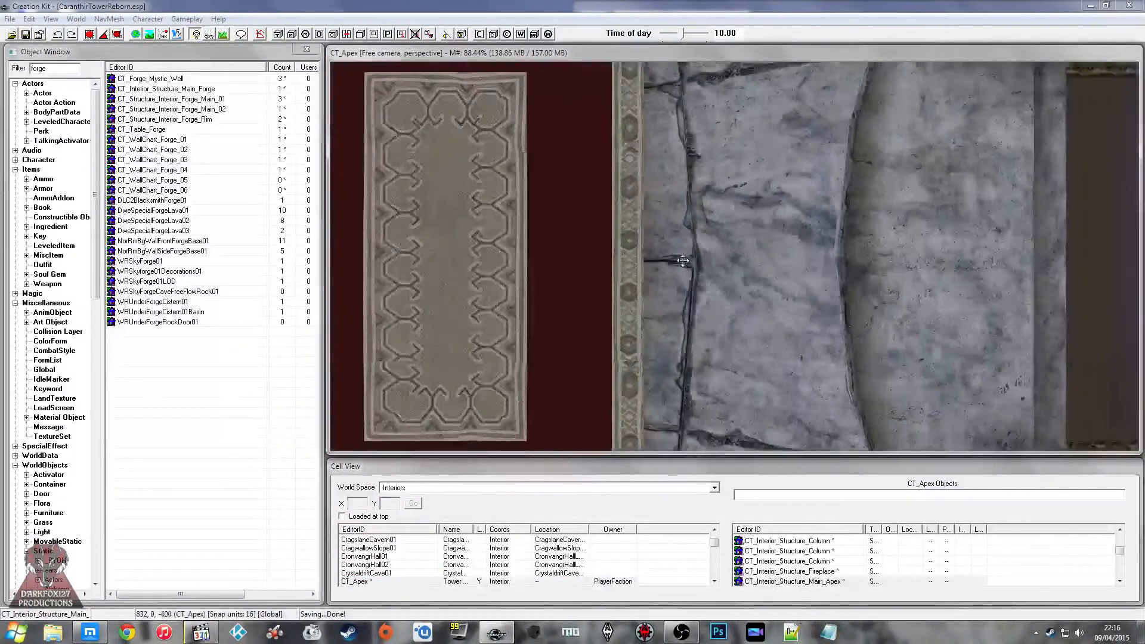
pyautogui.click(613, 253)
pyautogui.keyDown('shift'); pyautogui.moveTo(612, 252); pyautogui.dragTo(727, 238, button='middle'); pyautogui.keyUp('shift')
pyautogui.scroll(-1, 730, 191)
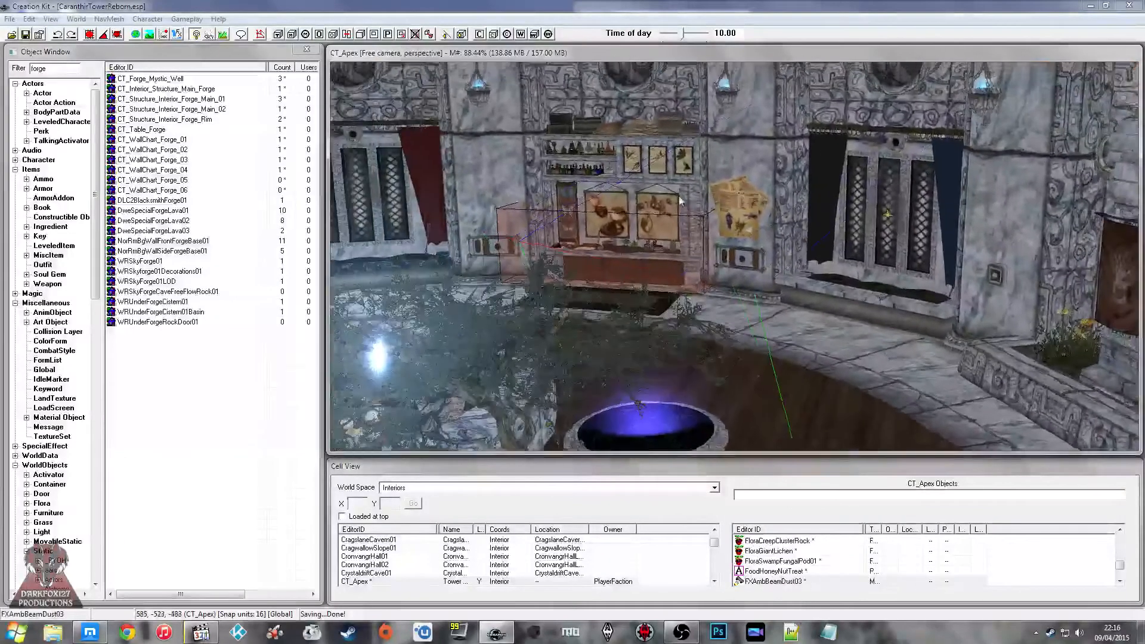
# Step: Examine the CT_Apex interior from the alchemy area round to the wardrobe beside the ladder
pyautogui.click(721, 274)
pyautogui.scroll(3, 718, 287)
pyautogui.keyDown('shift'); pyautogui.moveTo(717, 287); pyautogui.dragTo(677, 243, button='middle'); pyautogui.keyUp('shift')
pyautogui.click(871, 260)
pyautogui.keyDown('shift'); pyautogui.moveTo(871, 260); pyautogui.dragTo(723, 224, button='middle'); pyautogui.keyUp('shift')
pyautogui.click(723, 225)
pyautogui.scroll(4, 722, 227)
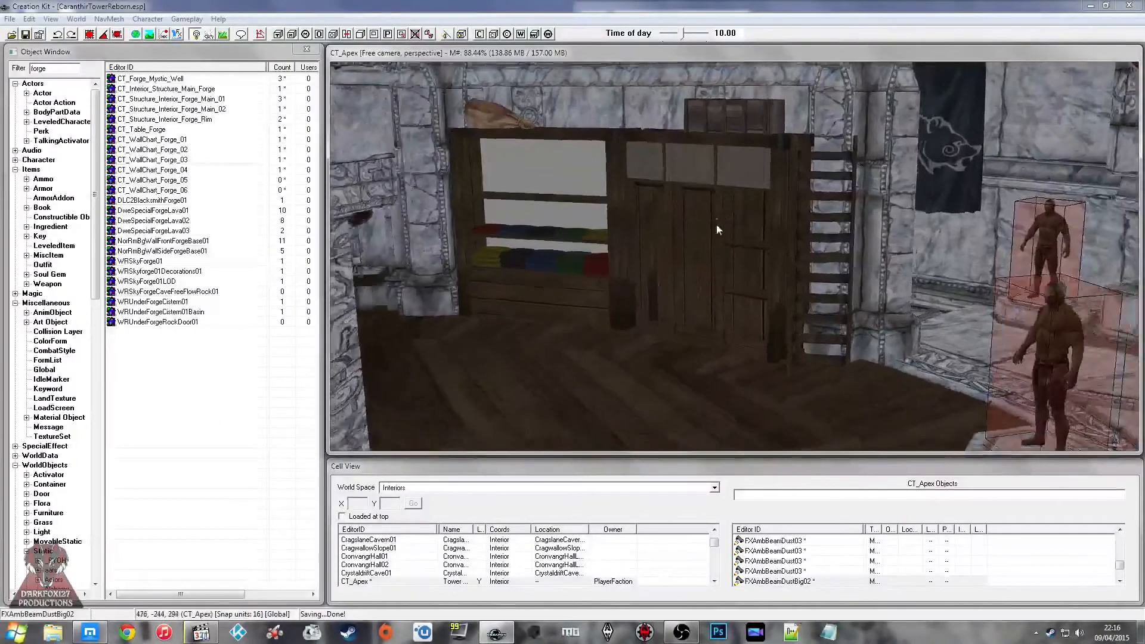
# Step: Temporarily hide the CT_Ref_Wardrobe object to inspect the wall behind it, and show it again up close
pyautogui.scroll(2, 725, 220)
pyautogui.click(726, 225)
pyautogui.press('1')
pyautogui.press('1')
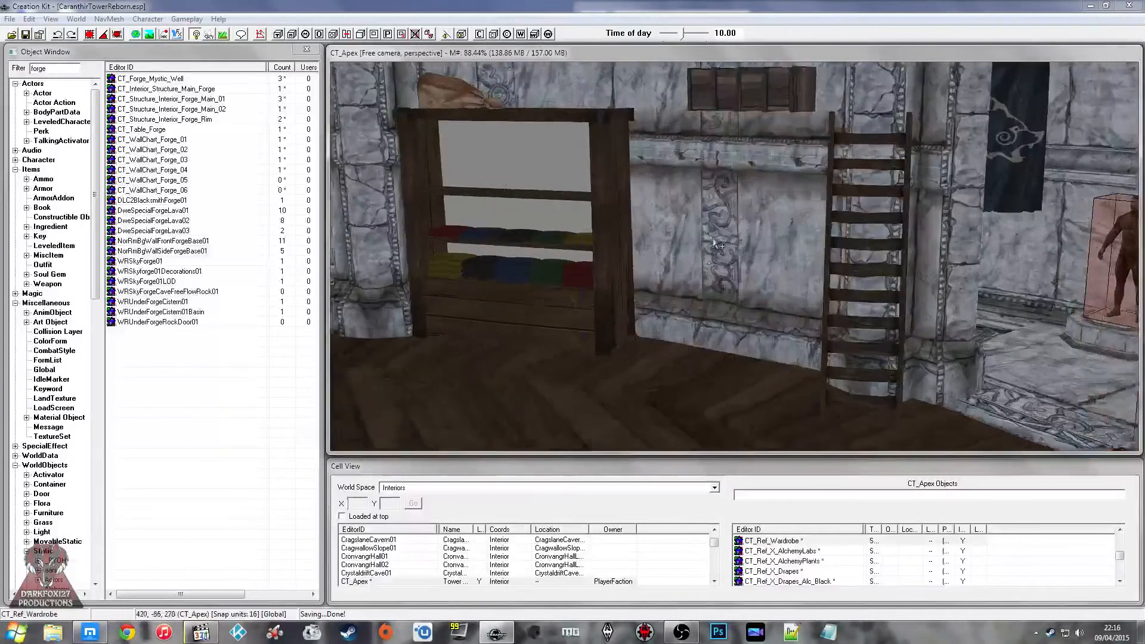
pyautogui.press('1')
pyautogui.scroll(5, 719, 241)
pyautogui.keyDown('shift'); pyautogui.moveTo(736, 253); pyautogui.dragTo(747, 252, button='middle'); pyautogui.keyUp('shift')
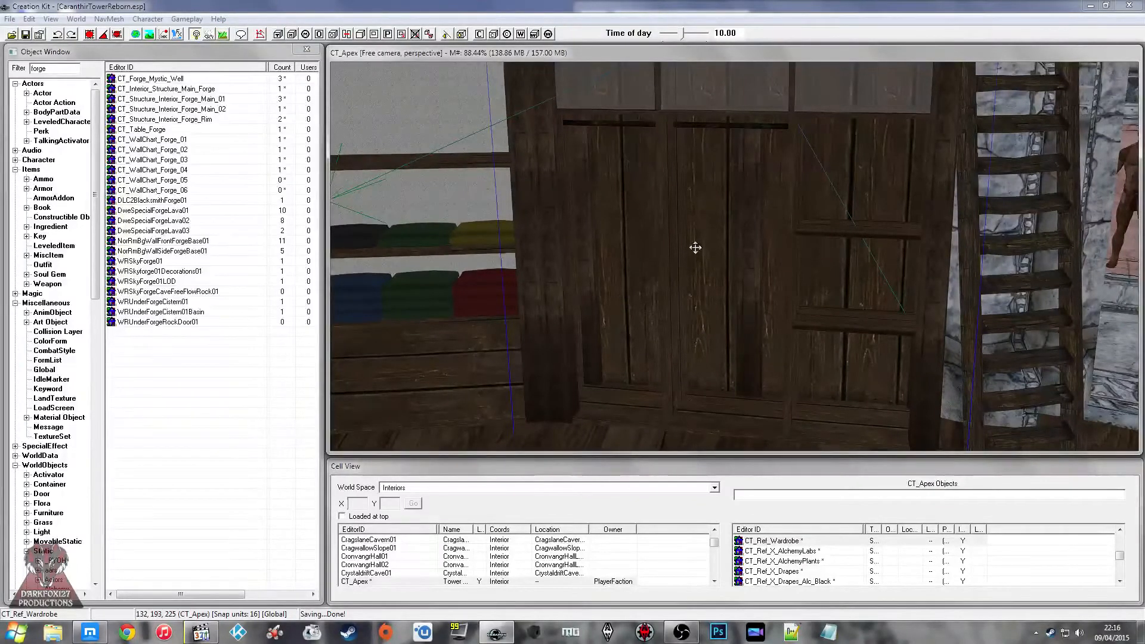
# Step: Inspect the wardrobe's compartments up close and select the wooden ladder beside it
pyautogui.moveTo(628, 298)
pyautogui.keyDown('shift'); pyautogui.mouseDown(button='middle')
pyautogui.moveTo(618, 284)
pyautogui.moveTo(610, 299)
pyautogui.mouseUp(button='middle'); pyautogui.keyUp('shift')
pyautogui.scroll(-2, 620, 287)
pyautogui.keyDown('shift'); pyautogui.moveTo(713, 269); pyautogui.dragTo(737, 251, button='middle'); pyautogui.keyUp('shift')
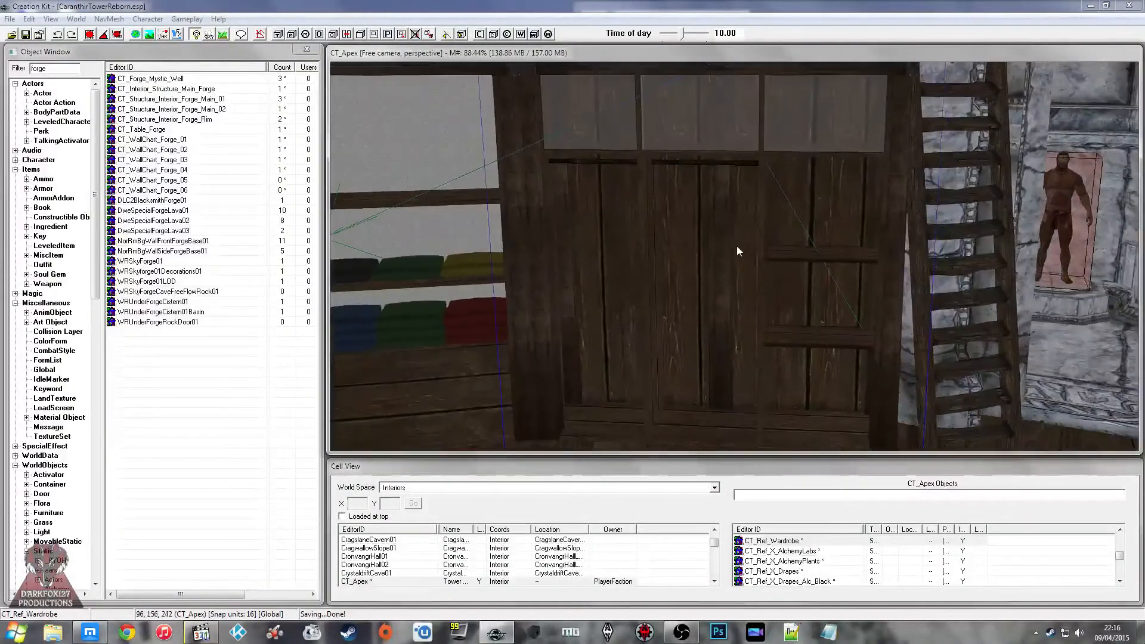
pyautogui.click(931, 203)
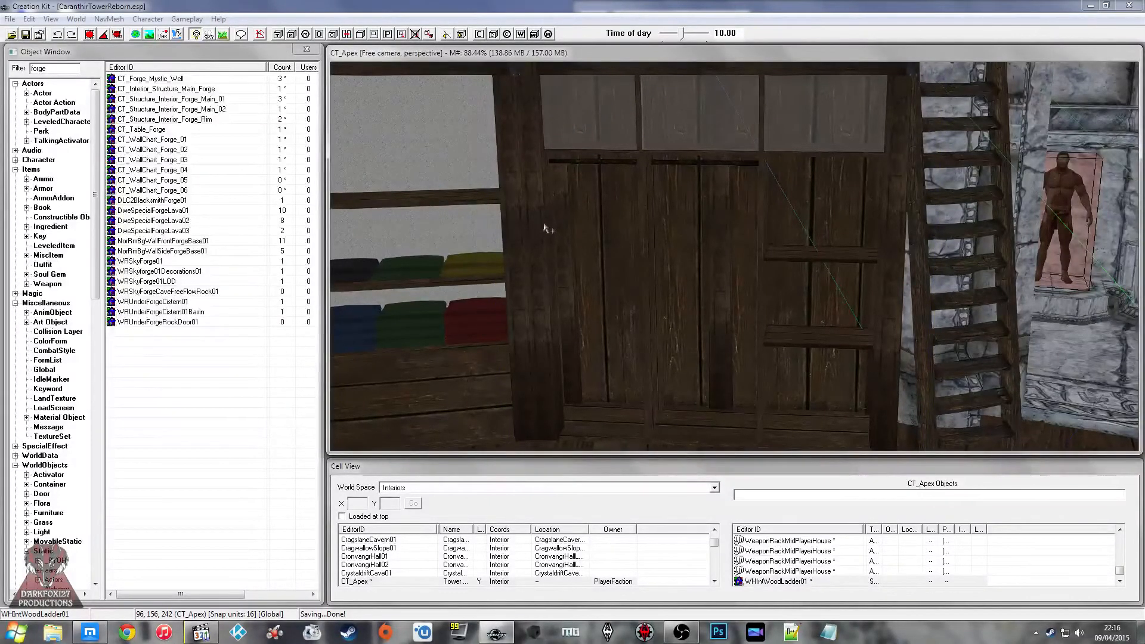
pyautogui.scroll(4, 549, 230)
pyautogui.scroll(-3, 560, 228)
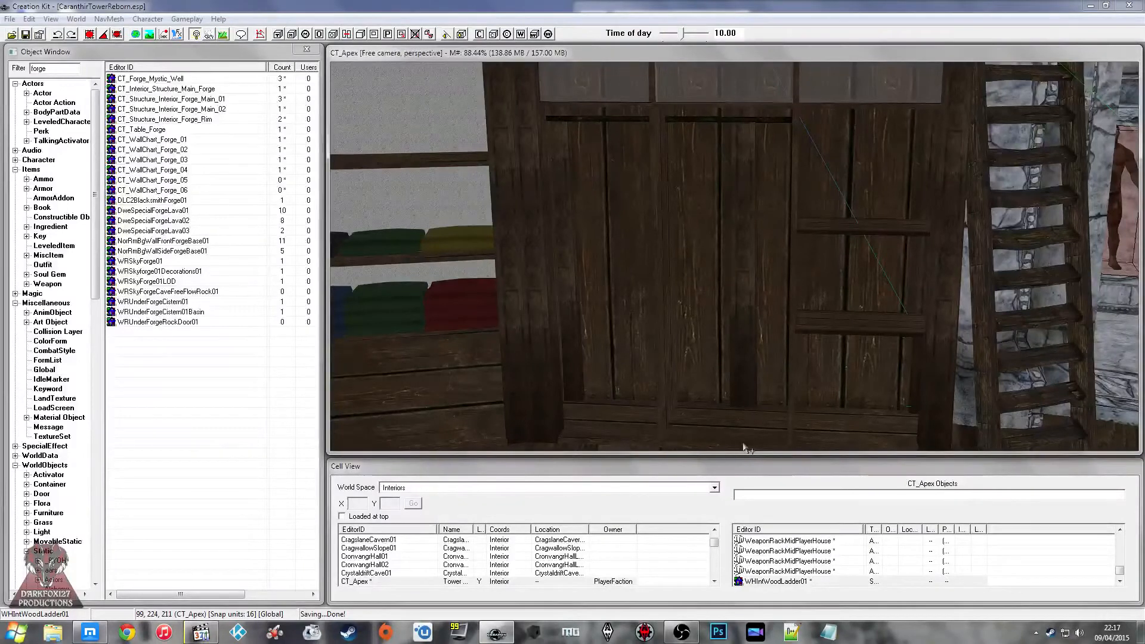
# Step: Open the Wardrobe CTR note from the desktop over the Creation Kit and add the lines "Outfit 1 - Arch Mage Robes" and "Outfit 2 -"
pyautogui.click(1141, 632)
pyautogui.doubleClick(67, 36)
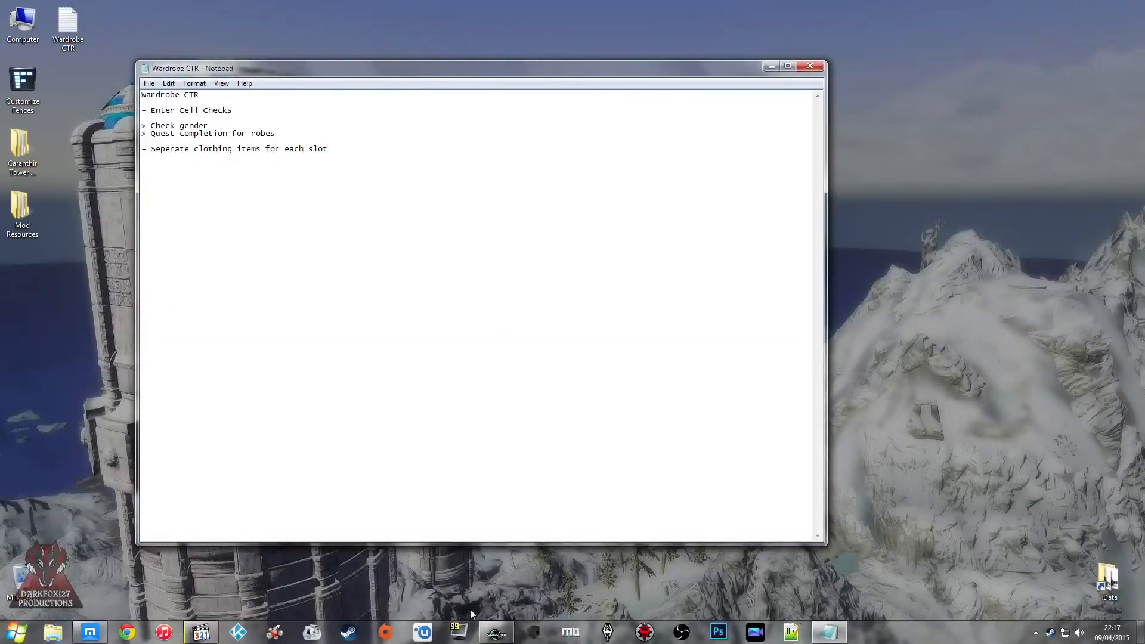
pyautogui.click(496, 632)
pyautogui.click(829, 632)
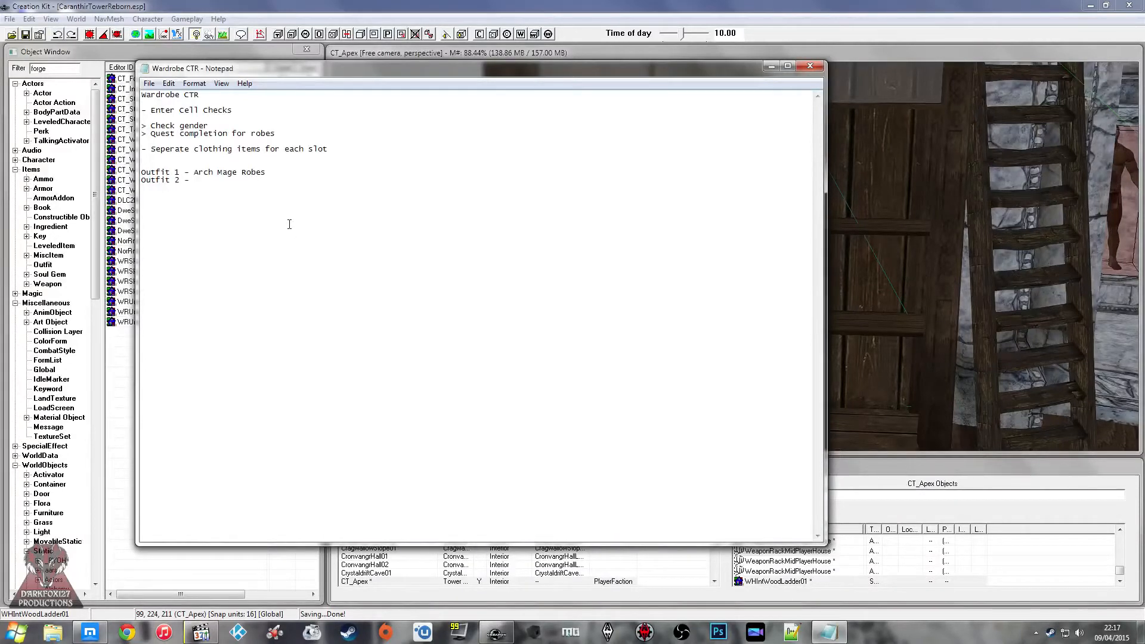
# Step: Check the Twitch stream chat in the browser and return to the Creation Kit
pyautogui.click(85, 642)
pyautogui.click(1071, 541)
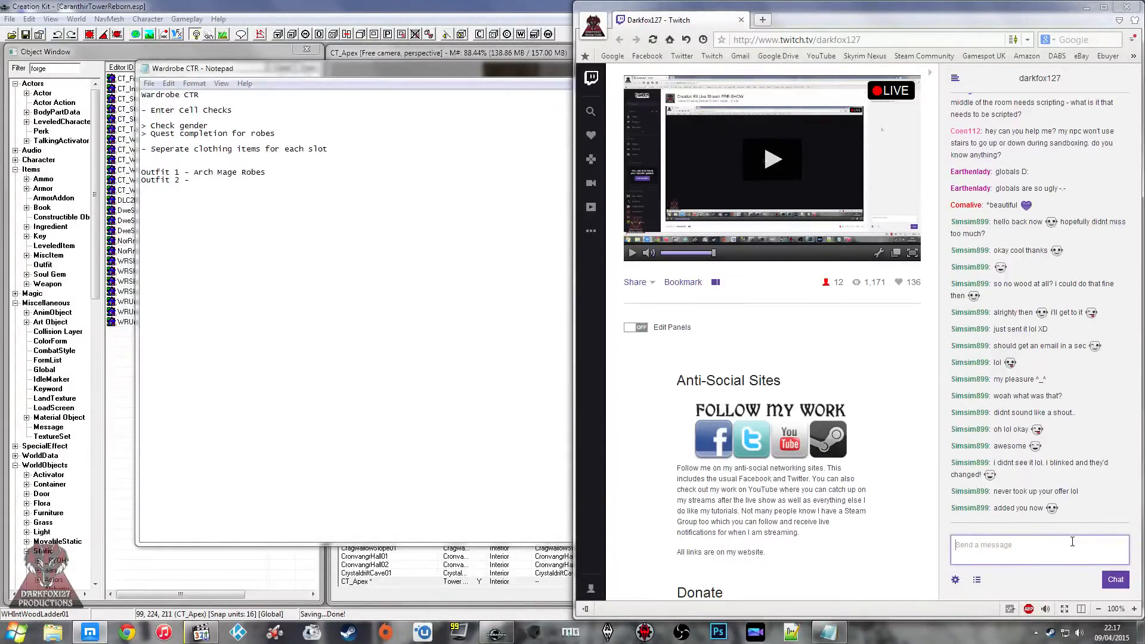
pyautogui.click(319, 325)
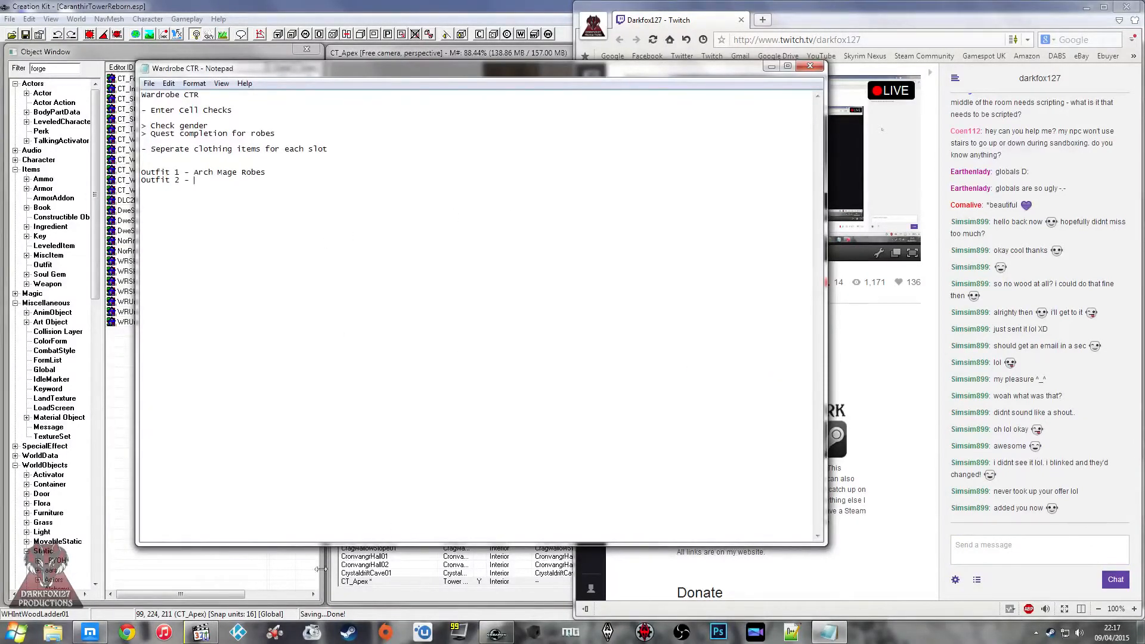
pyautogui.click(320, 568)
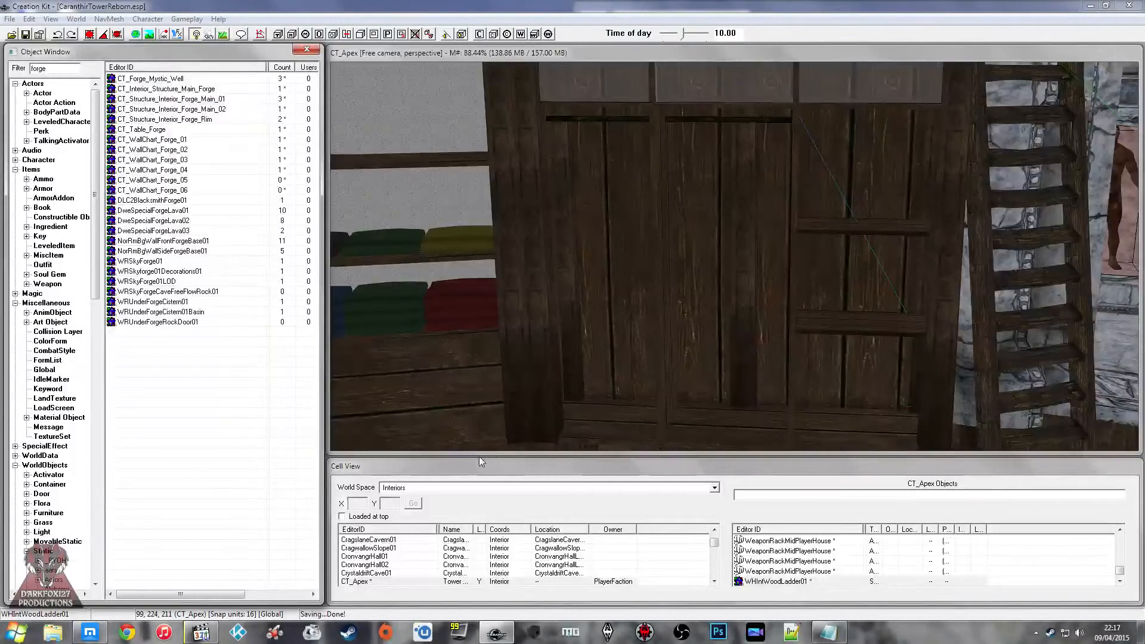
# Step: Open the Static Clothes folder under Skyrim's Data\Meshes\DF127 in Windows Explorer to review the existing static clothing meshes
pyautogui.click(53, 632)
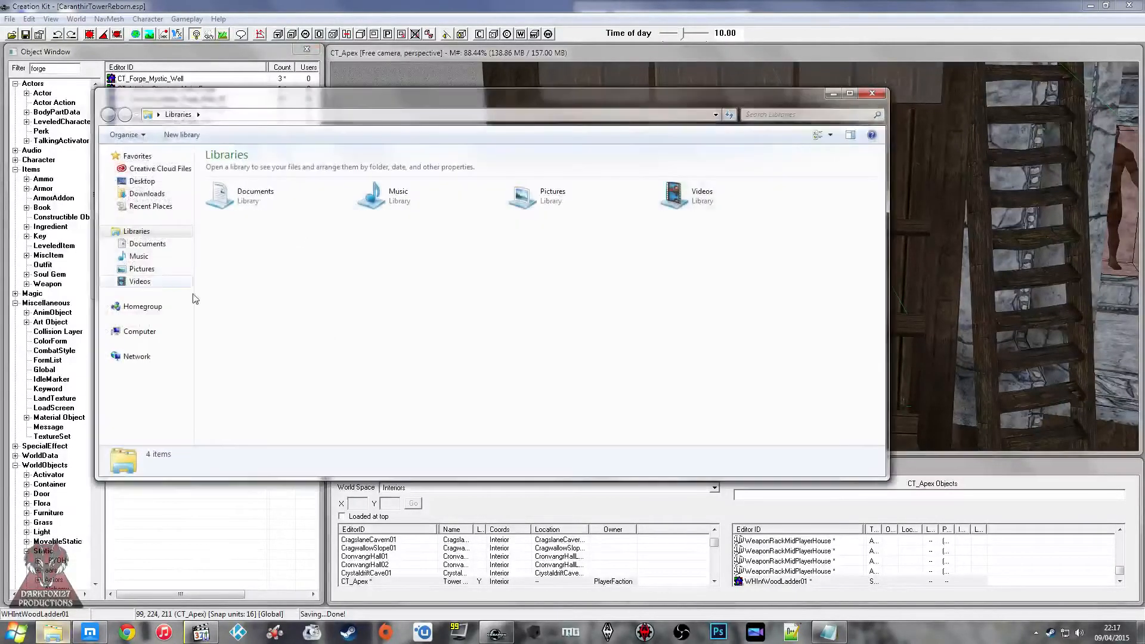
pyautogui.click(157, 333)
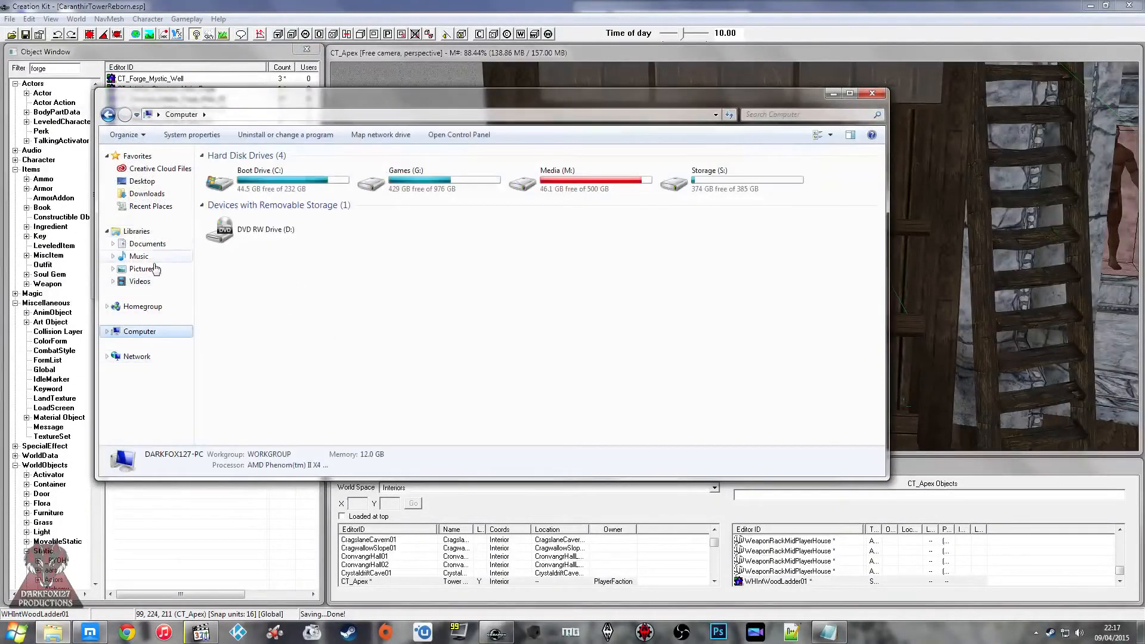
pyautogui.click(1140, 631)
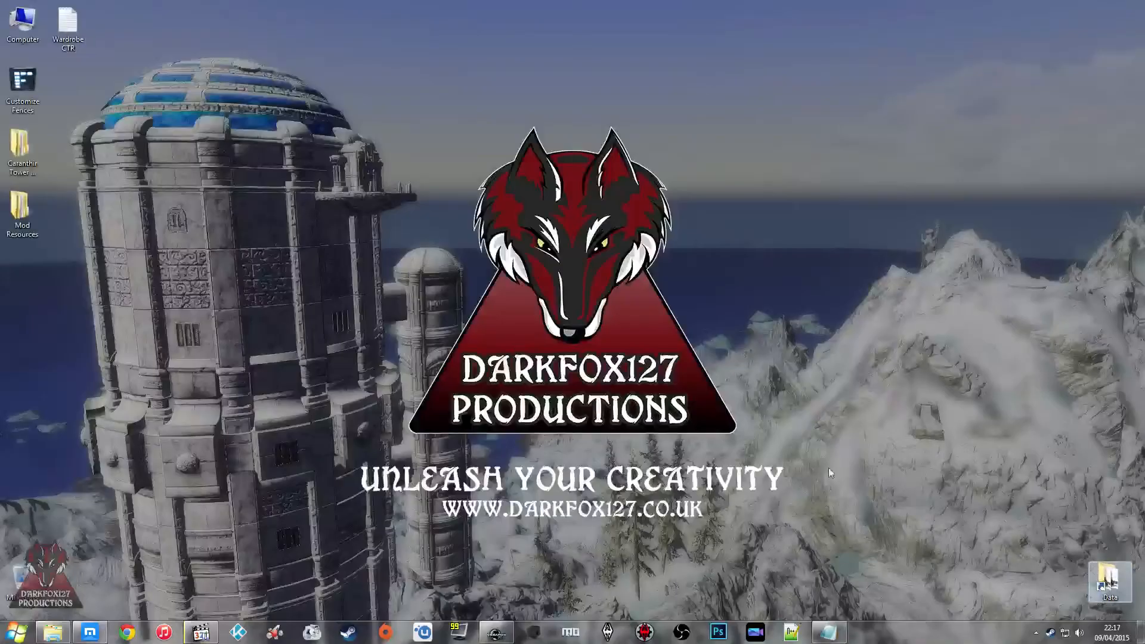
pyautogui.doubleClick(257, 221)
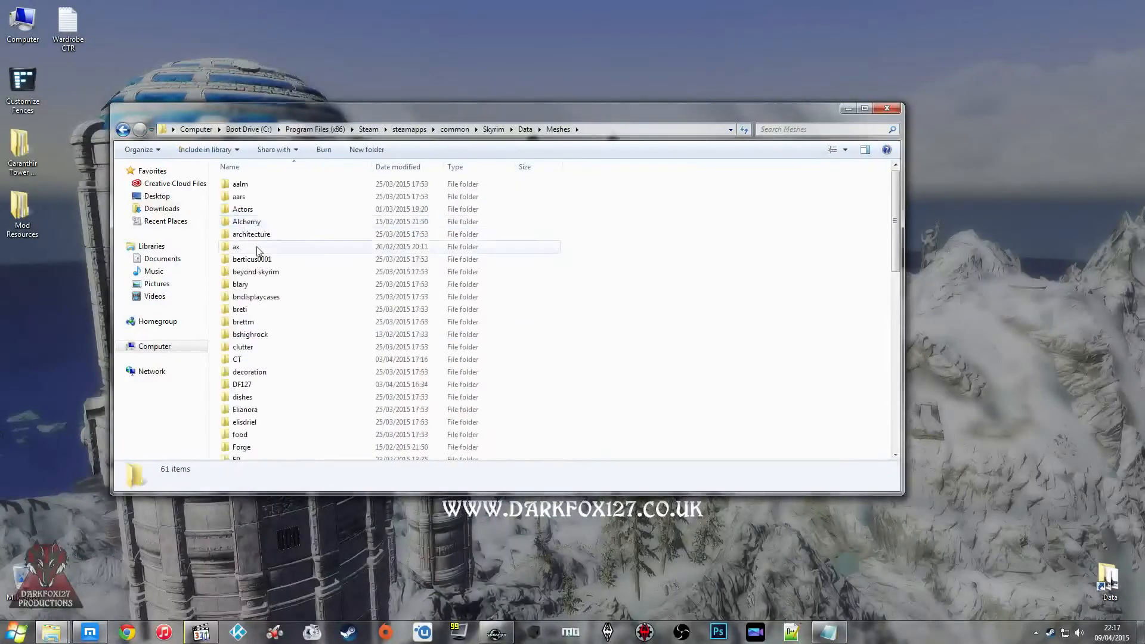
pyautogui.doubleClick(245, 384)
pyautogui.click(256, 263)
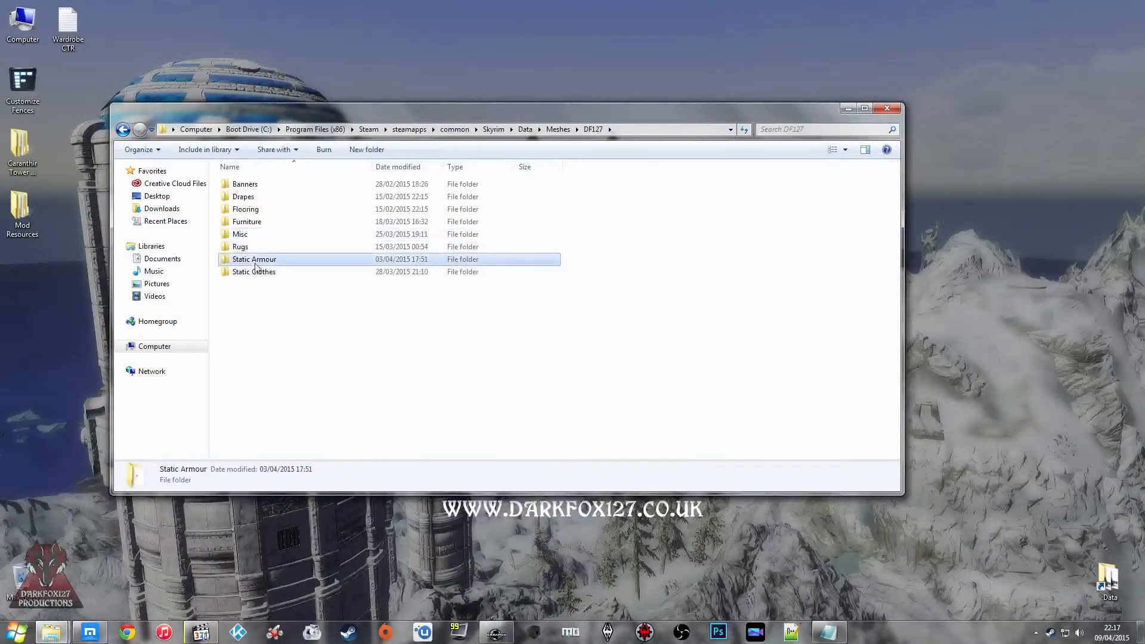
pyautogui.doubleClick(255, 271)
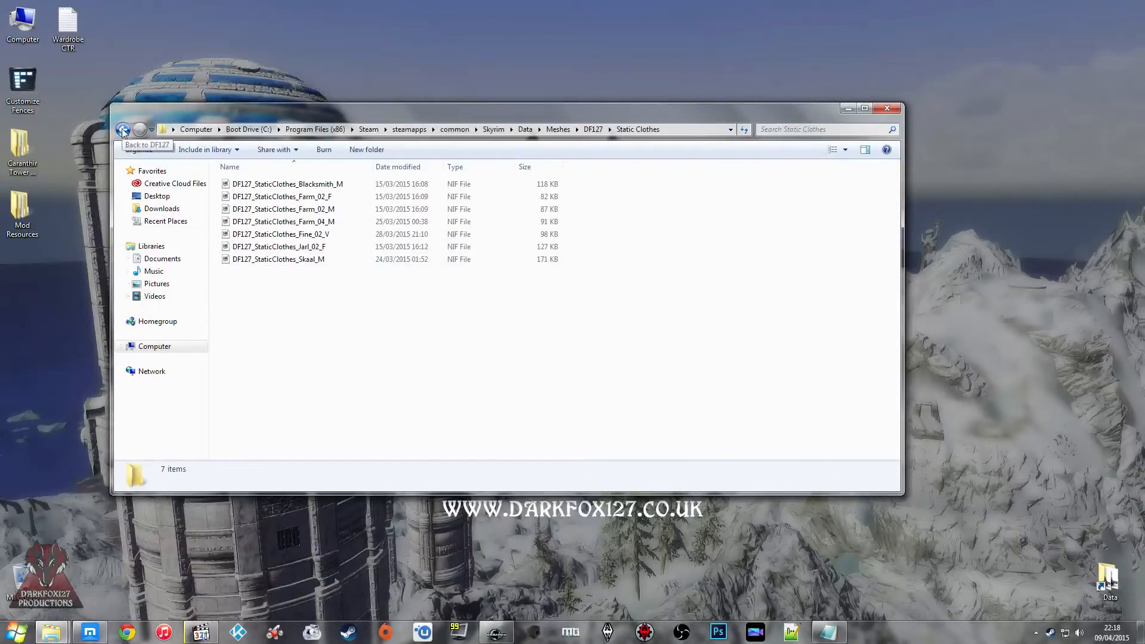
# Step: Review the meshes in the neighbouring Static Armour folder and close that folder window
pyautogui.click(122, 130)
pyautogui.doubleClick(249, 262)
pyautogui.click(286, 196)
pyautogui.click(302, 280)
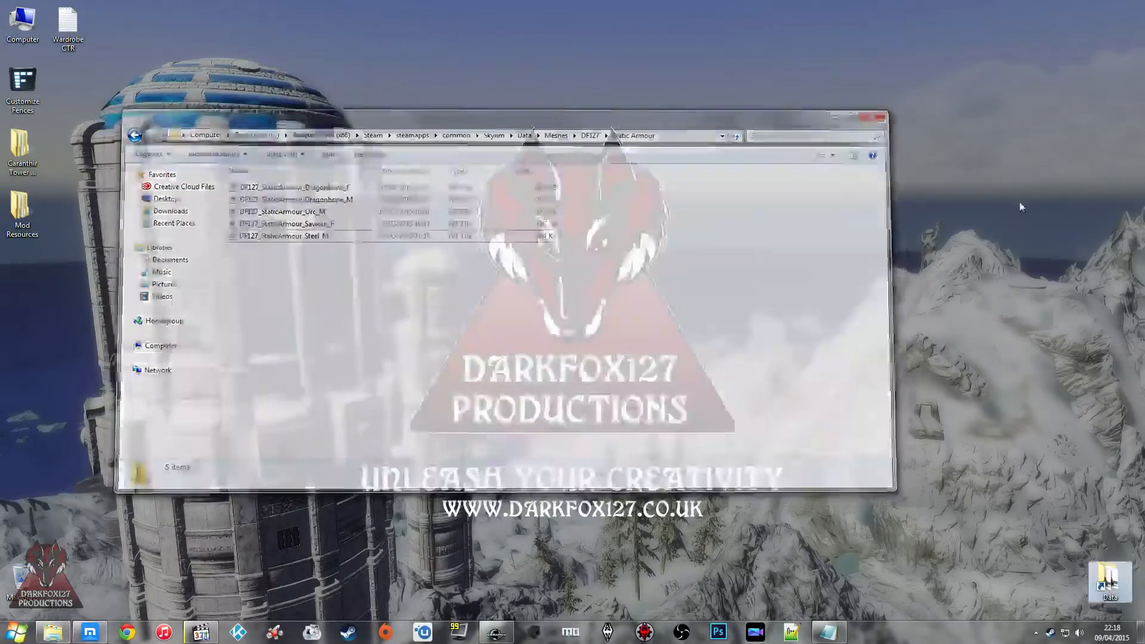
pyautogui.click(1021, 207)
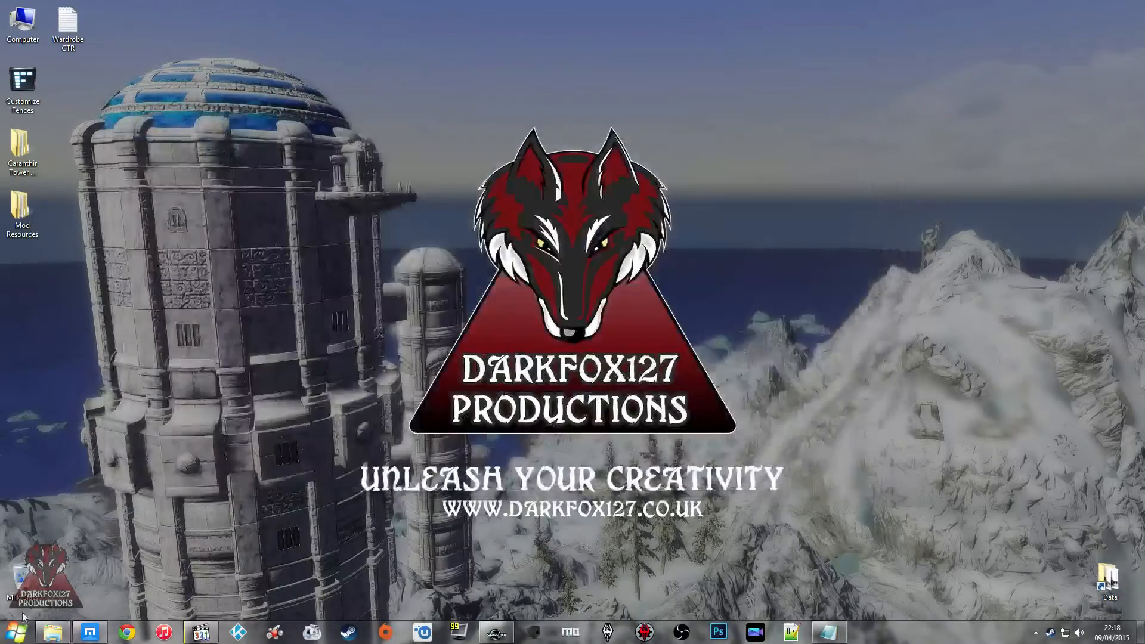
# Step: Open the extracted meshes\armor folder under Program Files (x86)\BSAopt\out on the Boot Drive (C:)
pyautogui.click(55, 633)
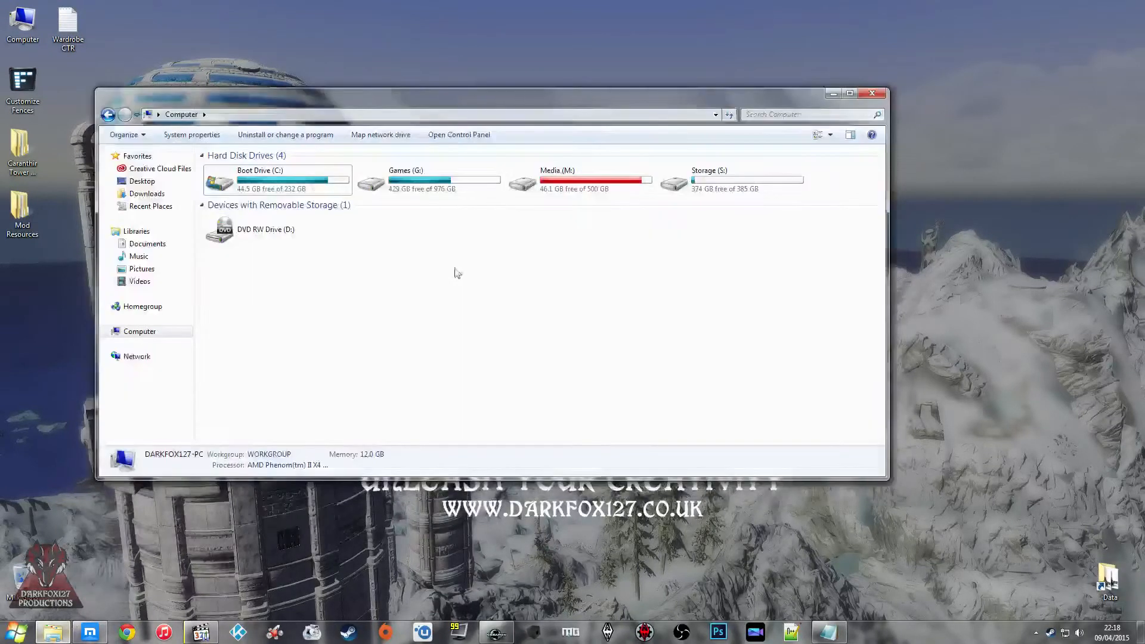
pyautogui.doubleClick(274, 193)
pyautogui.doubleClick(249, 220)
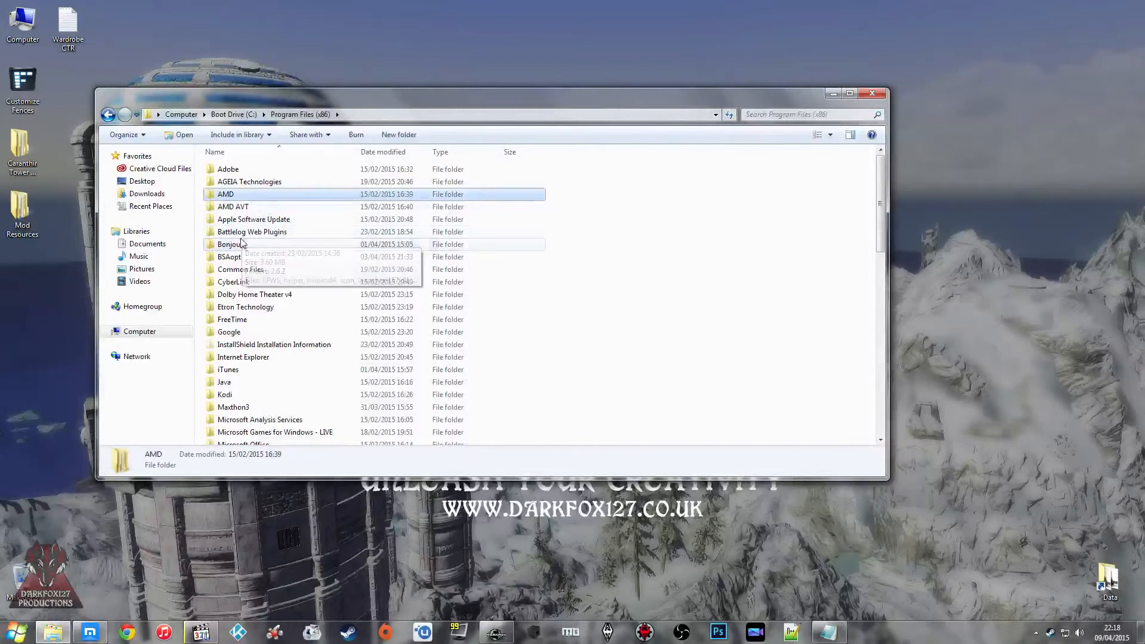
pyautogui.doubleClick(250, 257)
pyautogui.doubleClick(249, 172)
pyautogui.doubleClick(239, 207)
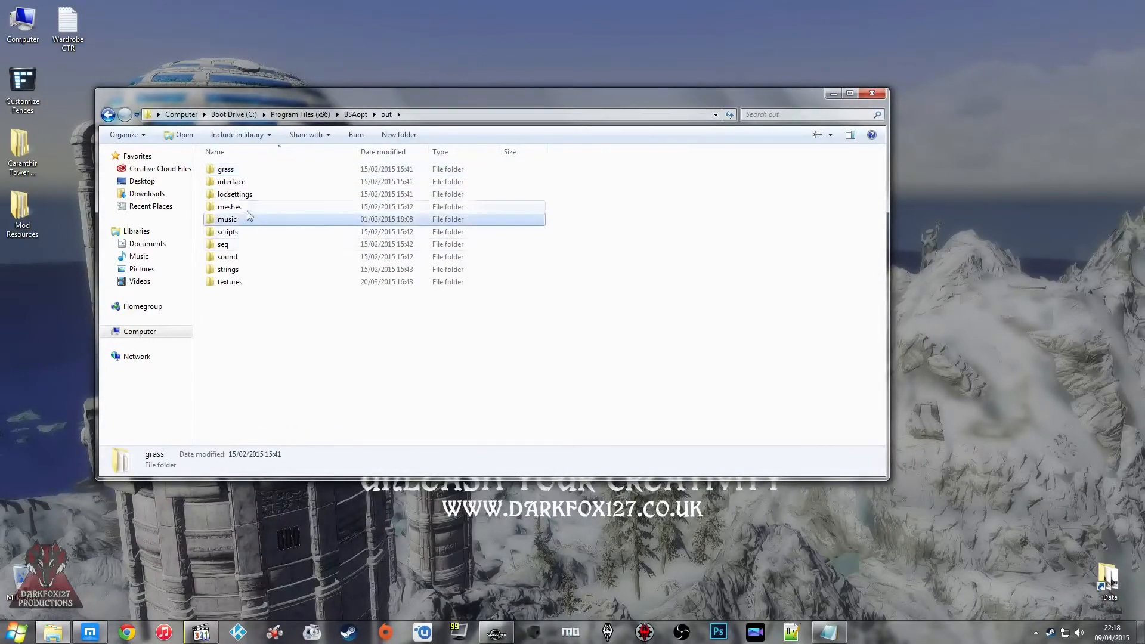
pyautogui.click(242, 219)
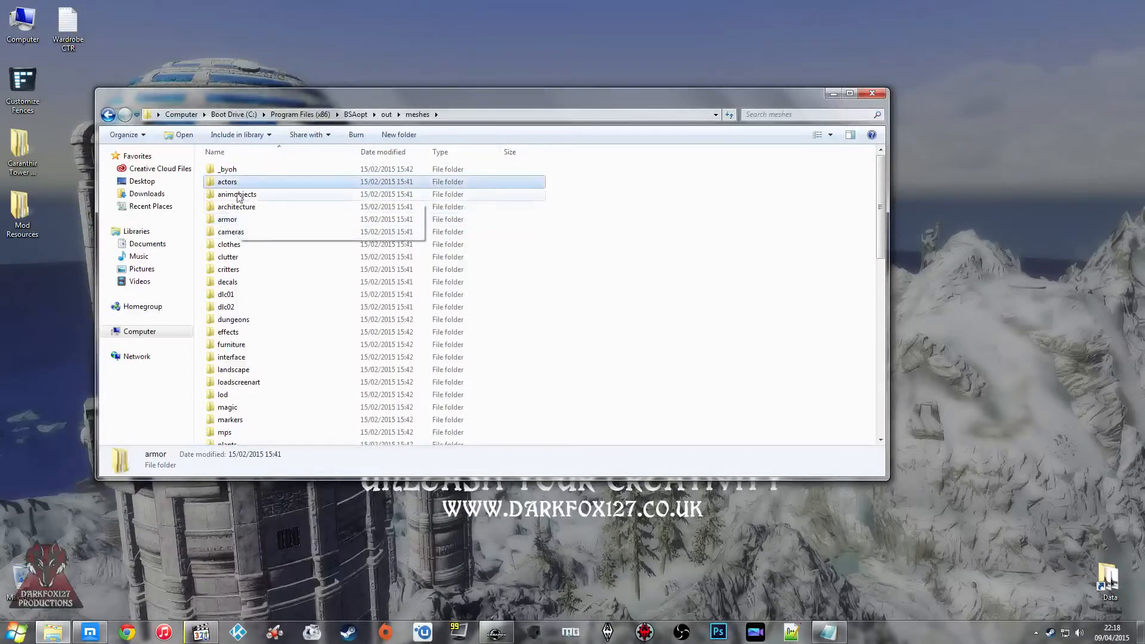
pyautogui.doubleClick(240, 220)
# Step: Look through the whole list of armor mesh folders for a second wardrobe outfit
pyautogui.press('Down')
pyautogui.scroll(-3, 284, 286)
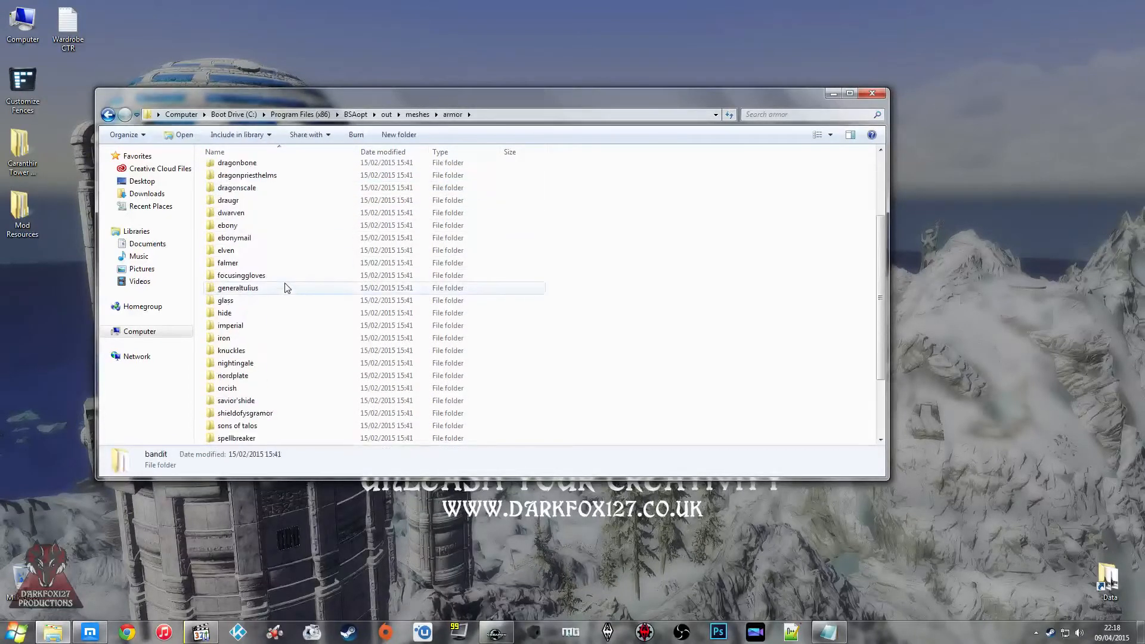
pyautogui.scroll(3, 290, 311)
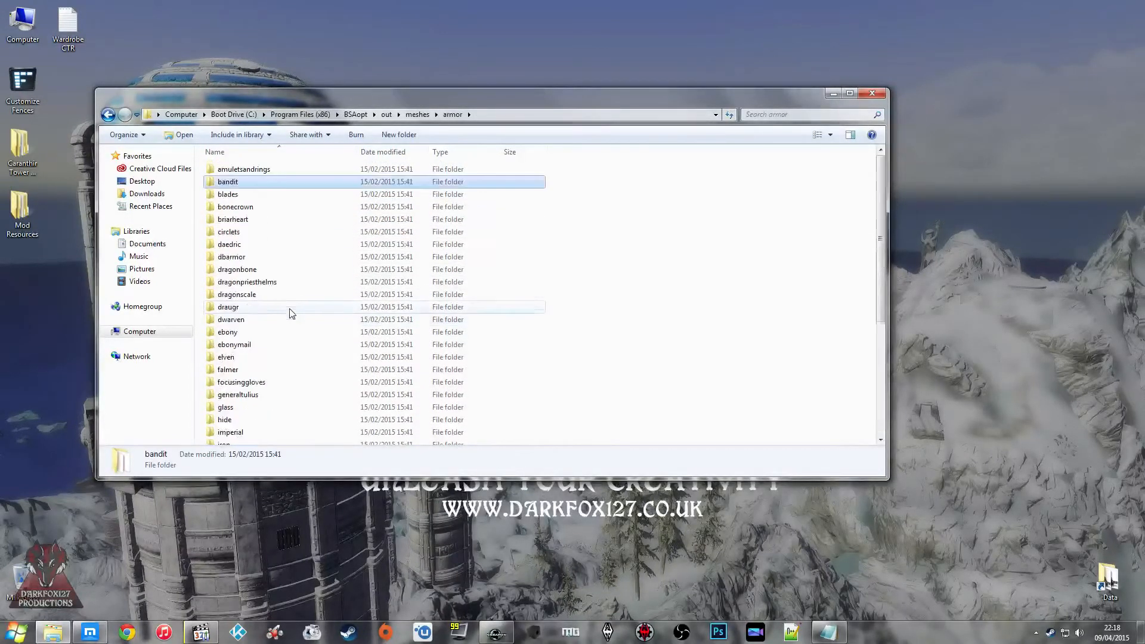
pyautogui.click(260, 220)
pyautogui.click(261, 172)
pyautogui.scroll(-4, 260, 219)
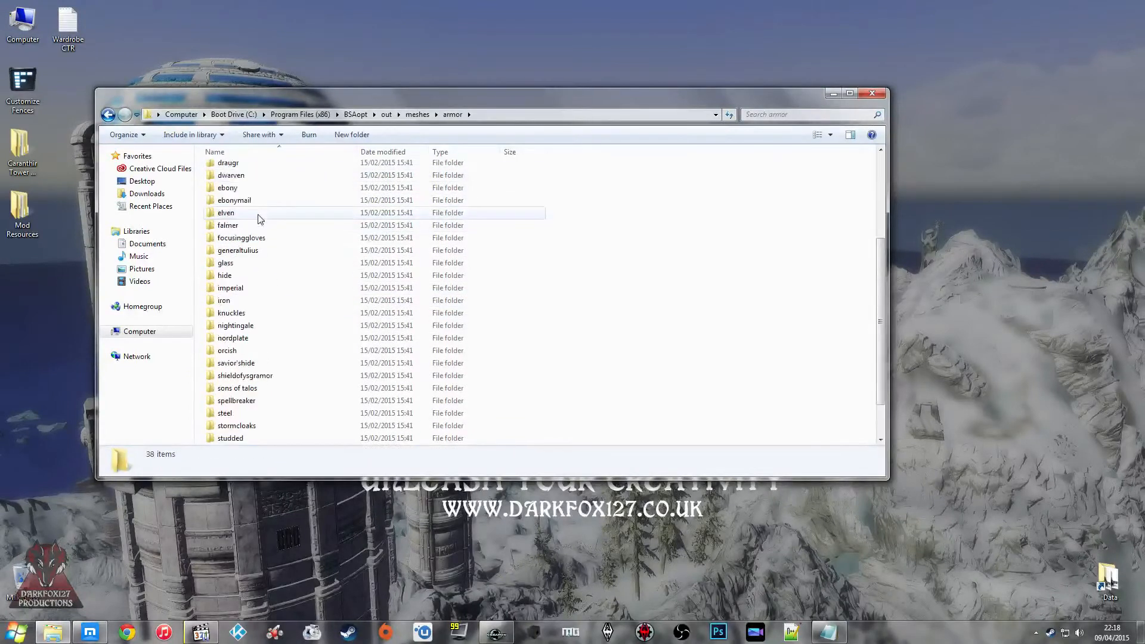
pyautogui.scroll(-2, 334, 289)
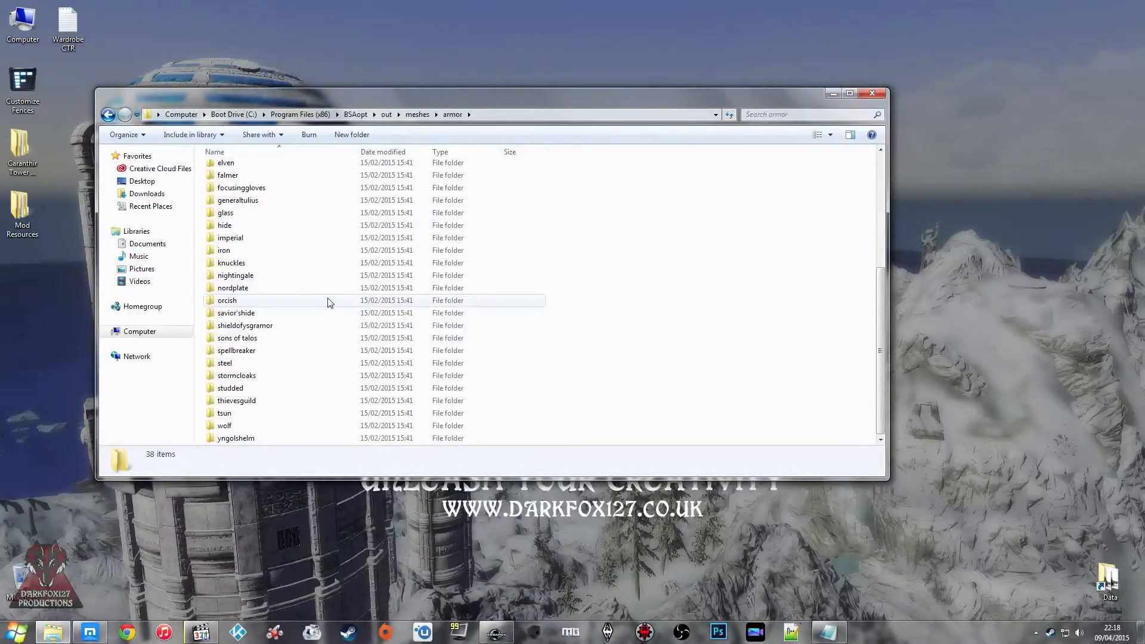
pyautogui.click(310, 291)
pyautogui.scroll(2, 310, 293)
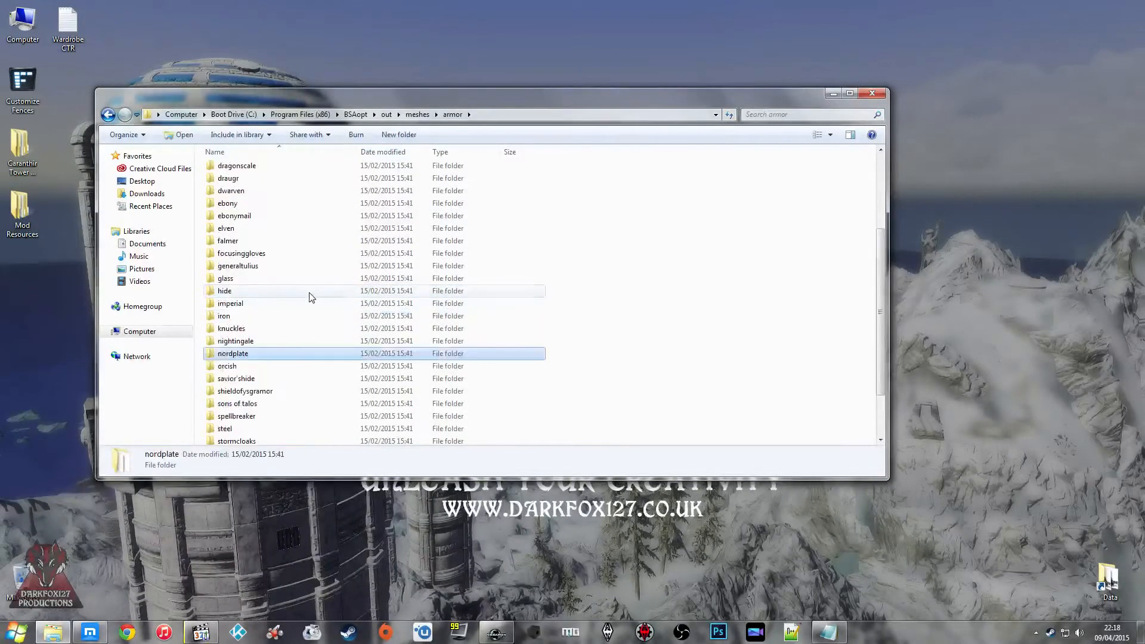
# Step: Inspect the male body mesh bodym_0 from the savior'shide folder in NifSkope up close, and close the viewer
pyautogui.doubleClick(250, 378)
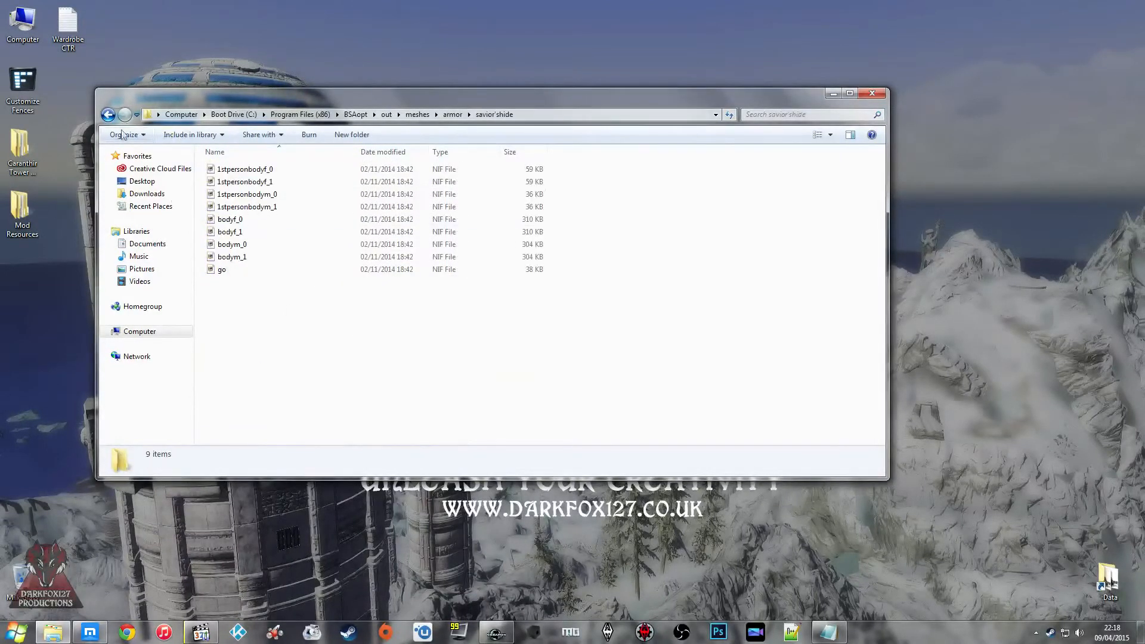
pyautogui.doubleClick(233, 245)
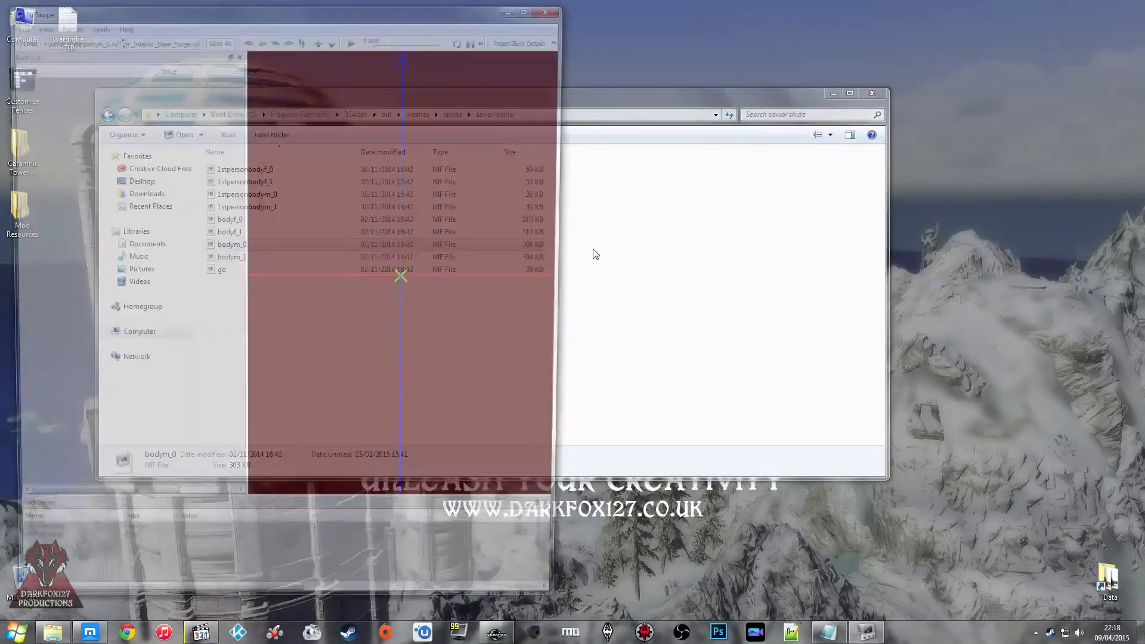
pyautogui.moveTo(375, 180); pyautogui.dragTo(495, 201)
pyautogui.scroll(4, 441, 204)
pyautogui.moveTo(401, 204); pyautogui.dragTo(482, 218)
pyautogui.moveTo(458, 210); pyautogui.dragTo(467, 240, button='middle')
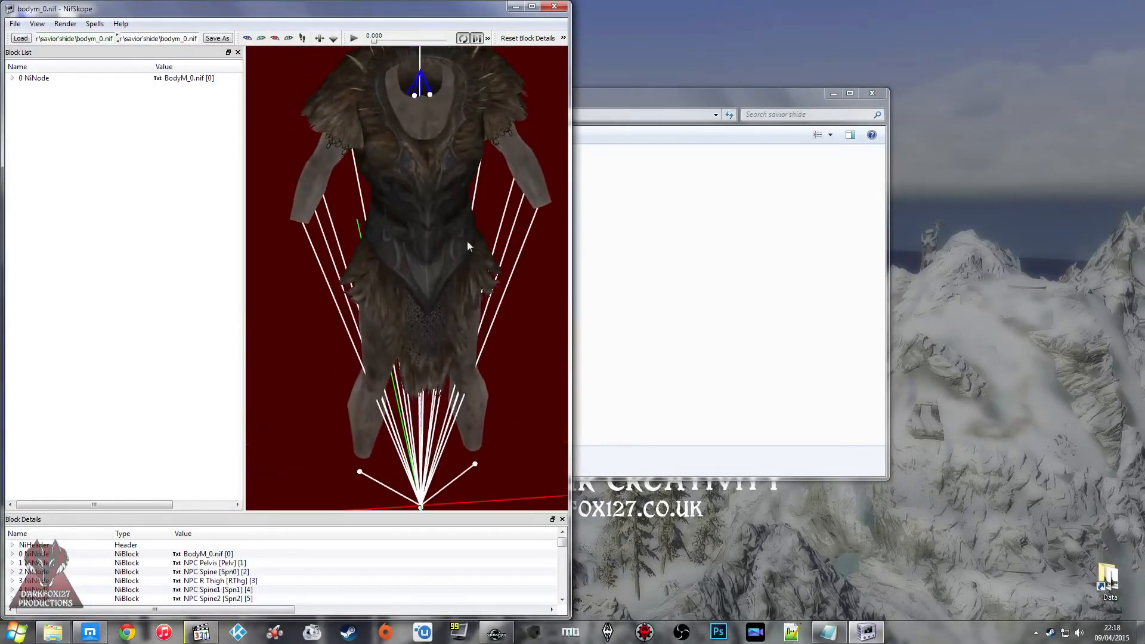
pyautogui.click(553, 7)
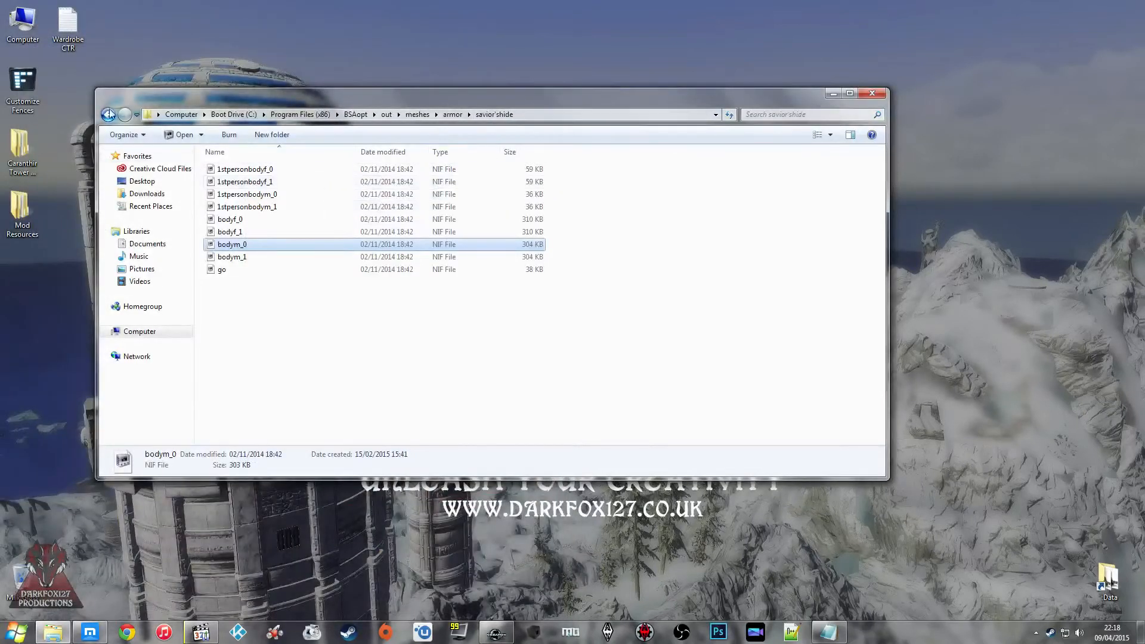
# Step: Return to the armor folder and compare its remaining subfolders as further outfit candidates
pyautogui.click(109, 114)
pyautogui.scroll(-2, 608, 288)
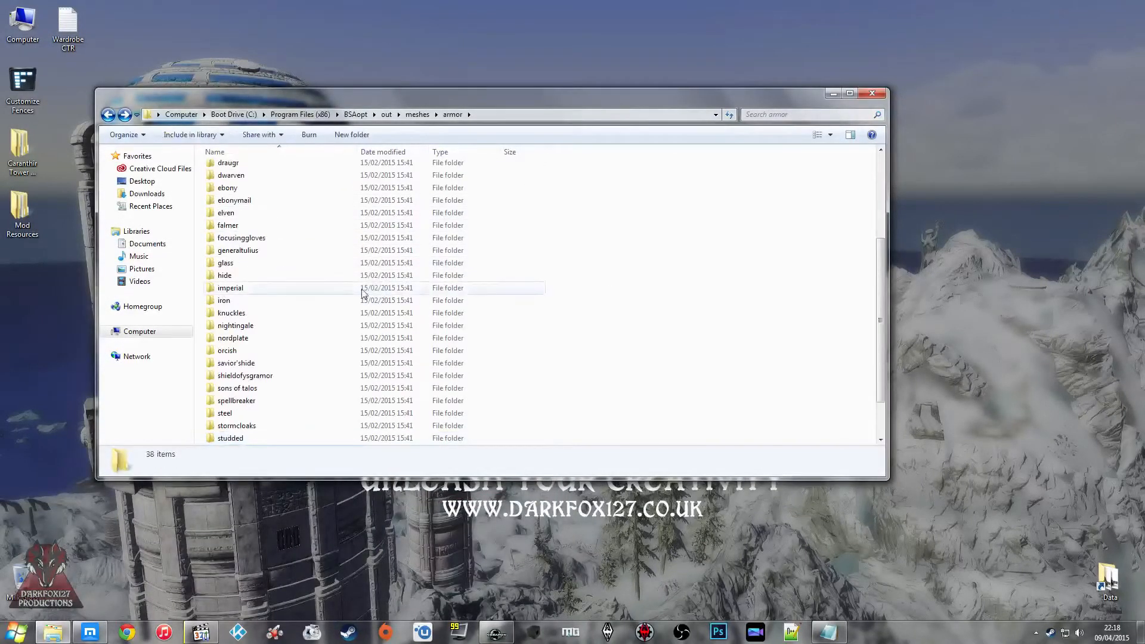
pyautogui.click(332, 351)
pyautogui.scroll(-1, 333, 357)
pyautogui.scroll(-1, 333, 360)
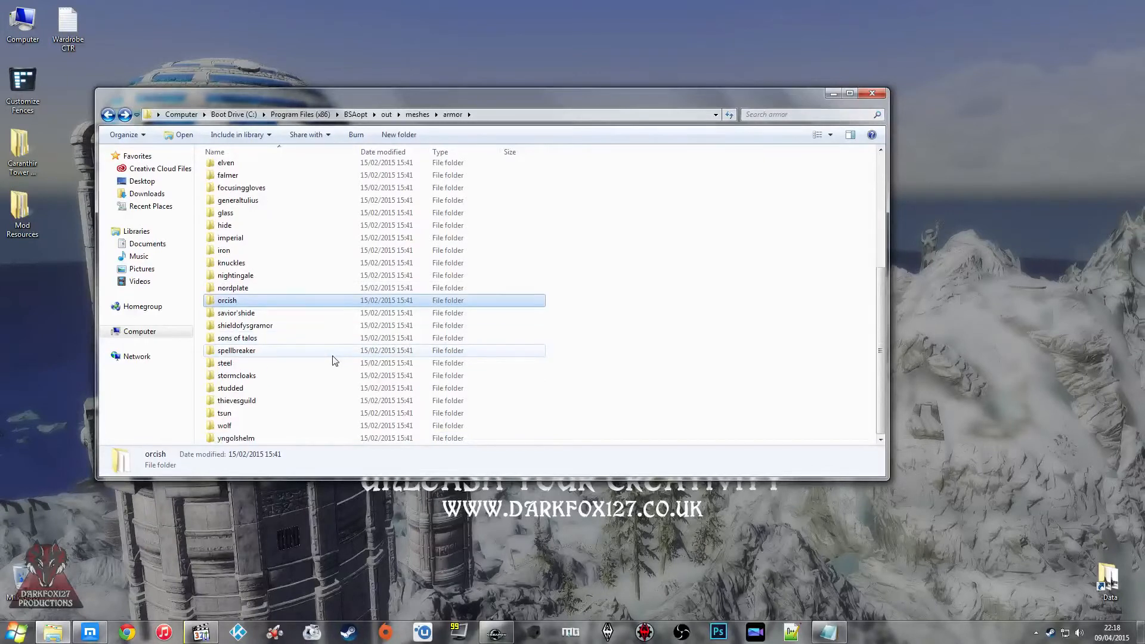
pyautogui.scroll(1, 282, 366)
pyautogui.scroll(-1, 279, 366)
pyautogui.click(256, 425)
pyautogui.scroll(3, 278, 383)
pyautogui.scroll(2, 277, 383)
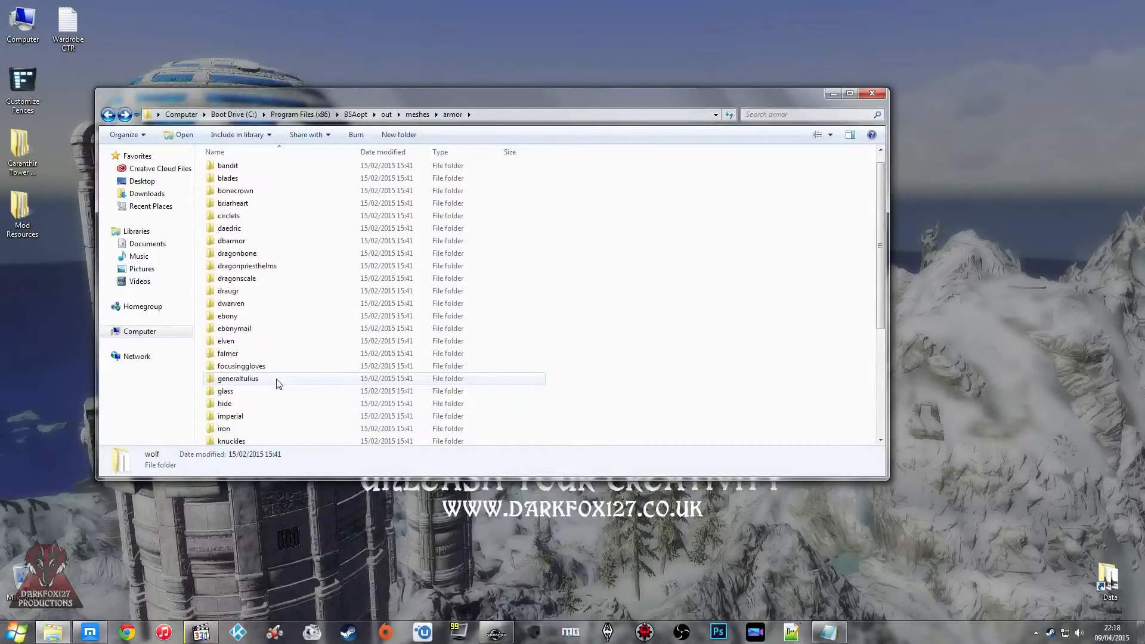
pyautogui.scroll(-2, 278, 383)
pyautogui.scroll(-3, 277, 382)
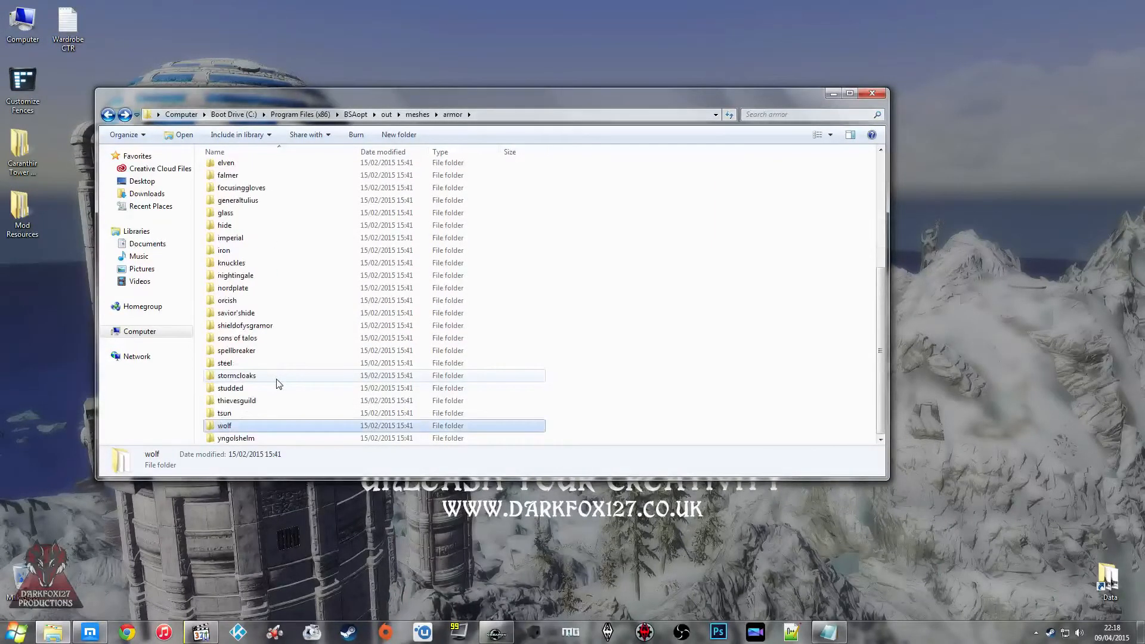
pyautogui.scroll(5, 277, 382)
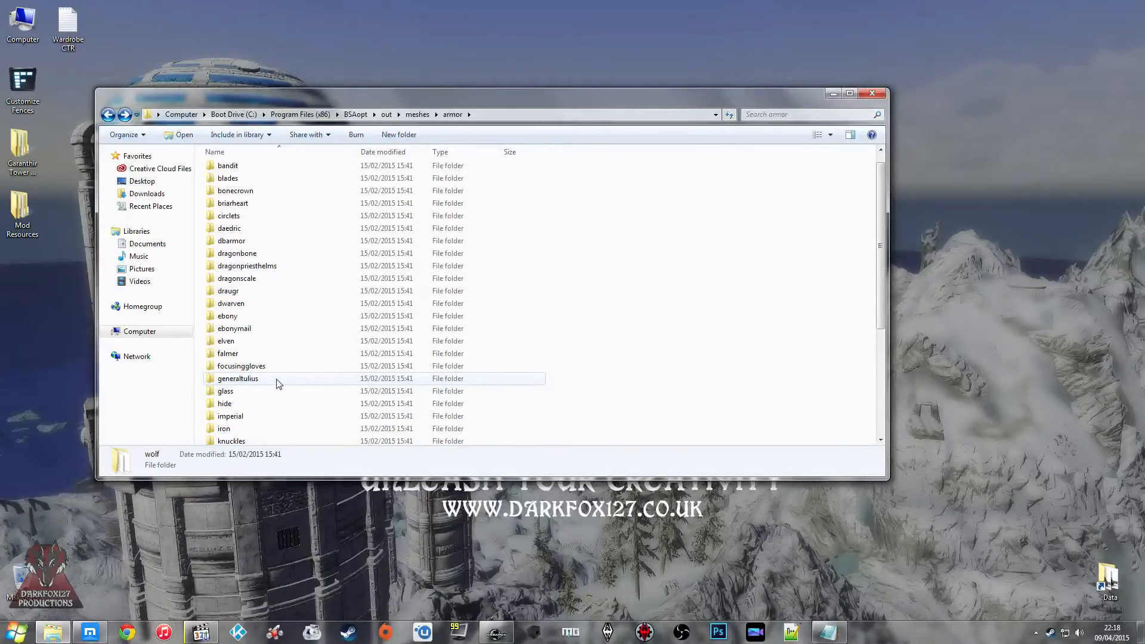
pyautogui.scroll(-5, 276, 384)
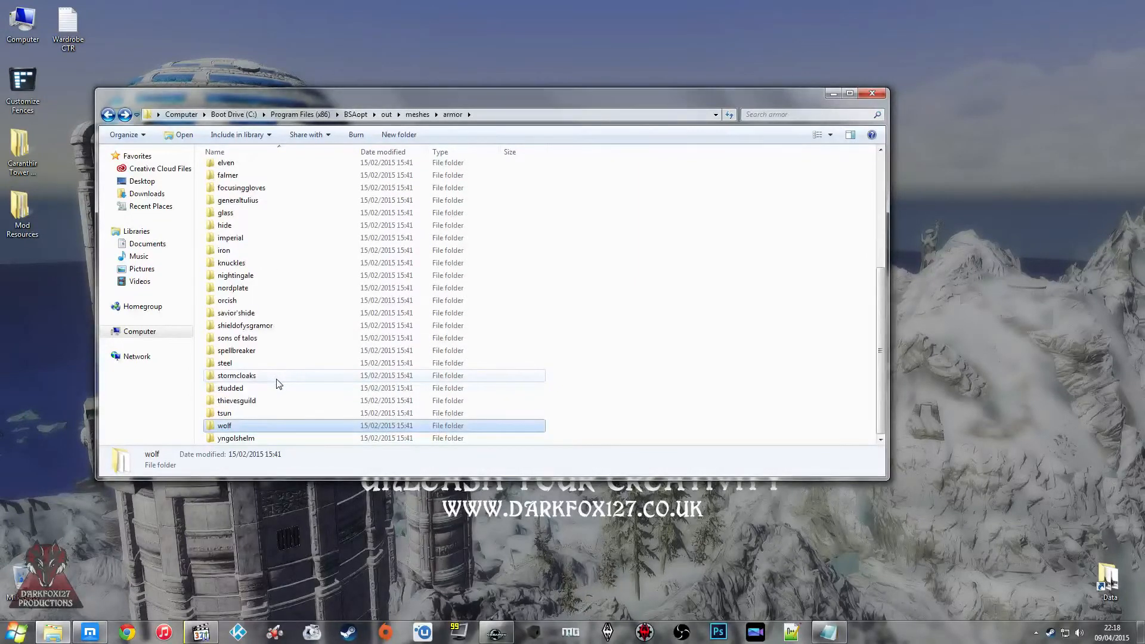
pyautogui.click(275, 337)
pyautogui.click(274, 325)
pyautogui.click(263, 262)
pyautogui.scroll(3, 265, 272)
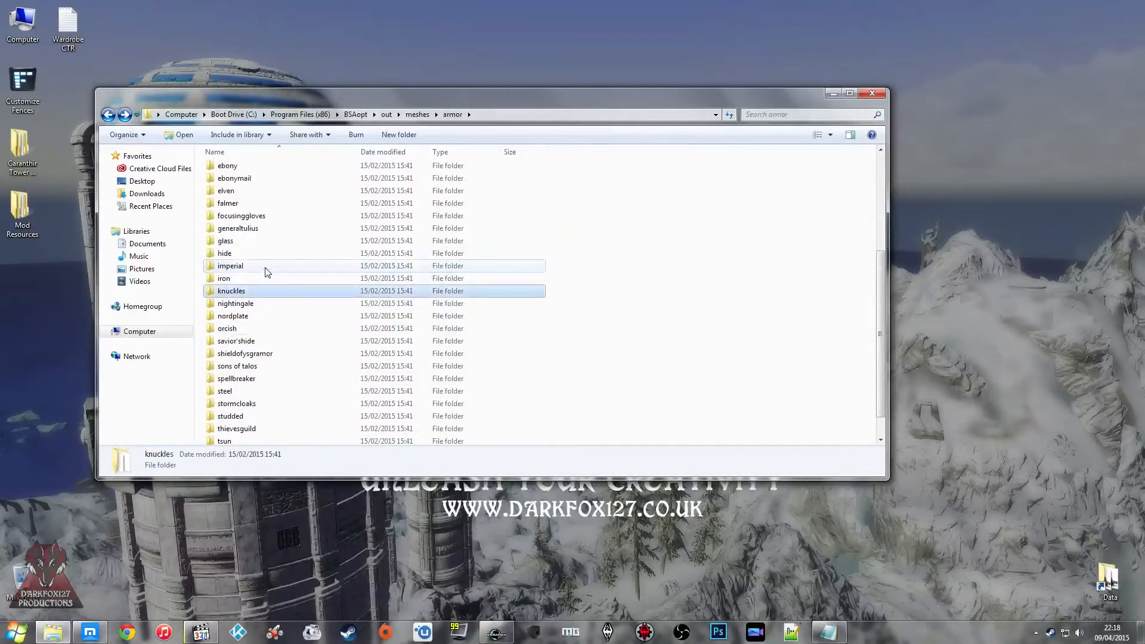
pyautogui.scroll(1, 266, 272)
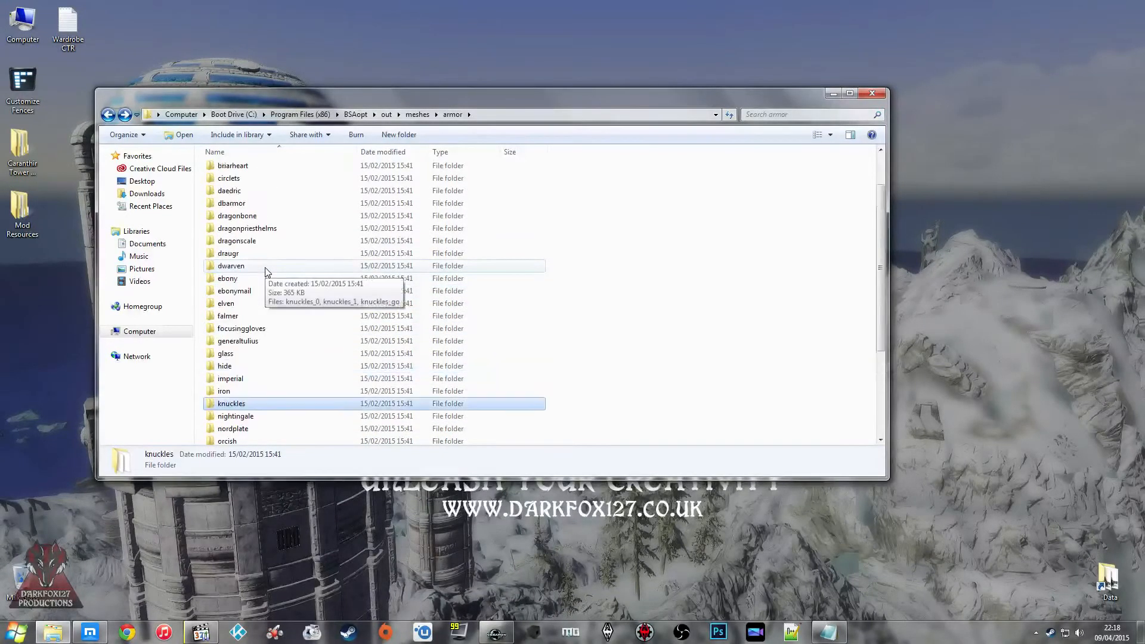
pyautogui.scroll(1, 266, 272)
pyautogui.click(267, 270)
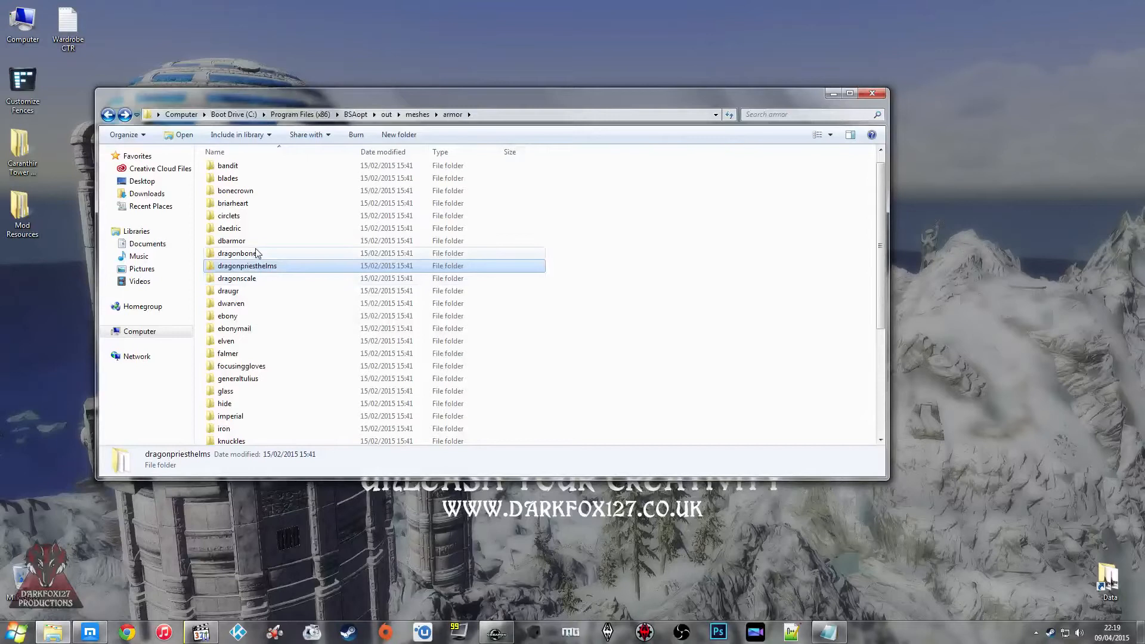
pyautogui.click(253, 253)
pyautogui.scroll(1, 254, 255)
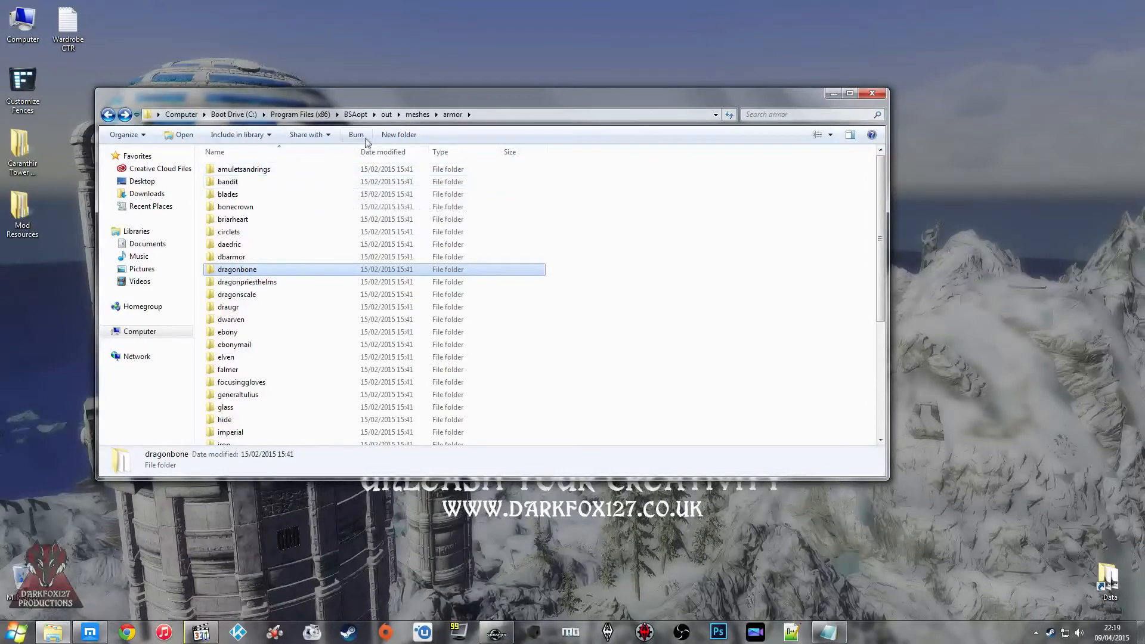
# Step: Go back to the meshes folder and open the archmage folder inside clothes
pyautogui.click(418, 116)
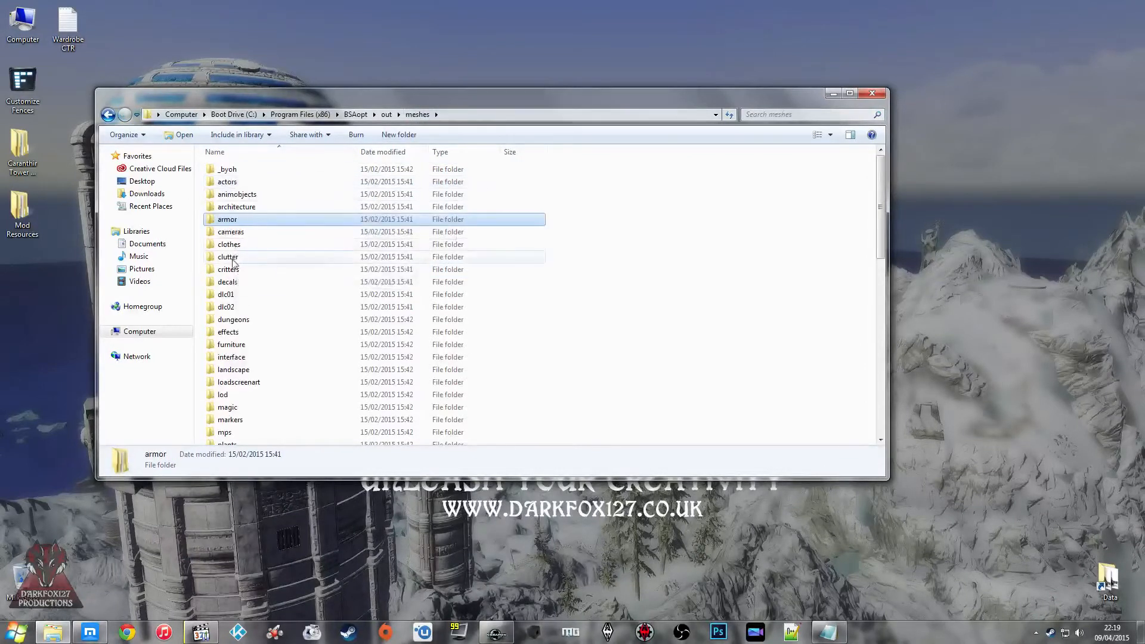
pyautogui.doubleClick(230, 244)
pyautogui.doubleClick(266, 171)
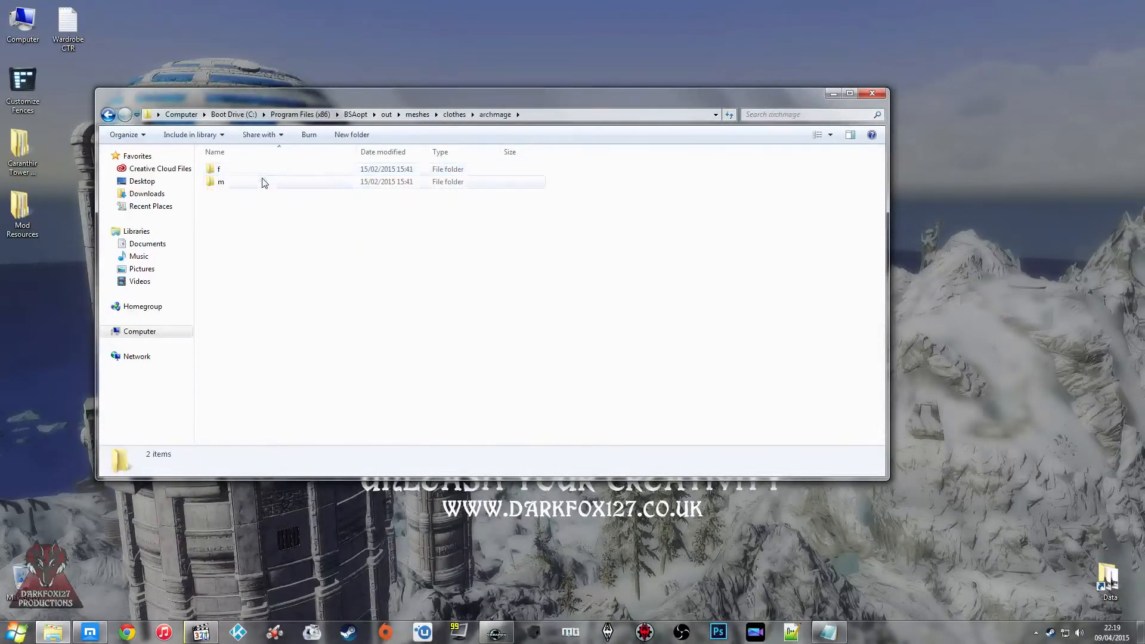
# Step: Open the archmage robe mesh archmagerobesm_1 from the m folder in NifSkope
pyautogui.doubleClick(243, 183)
pyautogui.click(243, 171)
pyautogui.click(246, 197)
pyautogui.click(252, 245)
pyautogui.click(262, 306)
pyautogui.click(266, 356)
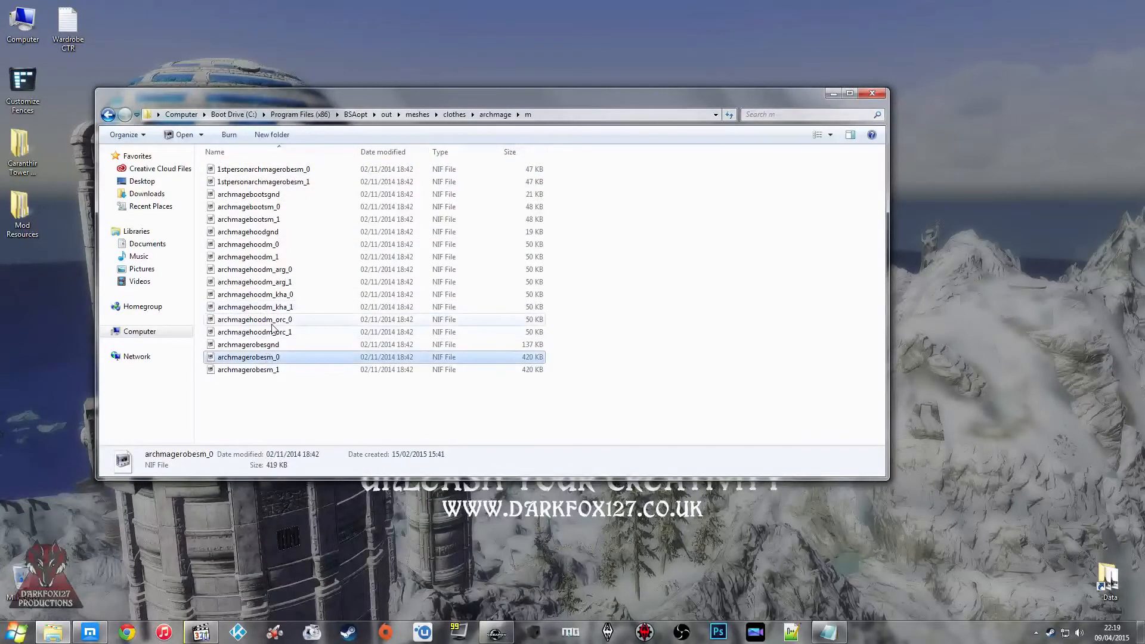
pyautogui.click(276, 370)
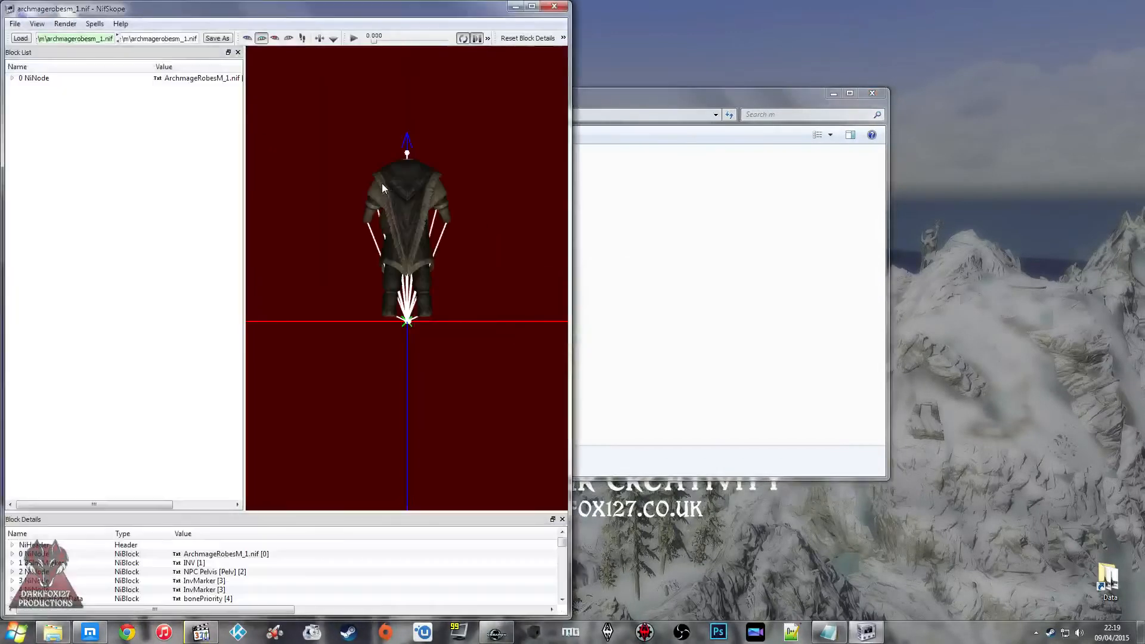
# Step: Inspect the archmage robe mesh up close from the front and the back
pyautogui.scroll(5, 439, 185)
pyautogui.moveTo(439, 178); pyautogui.dragTo(436, 194)
pyautogui.moveTo(437, 194); pyautogui.dragTo(442, 229, button='middle')
pyautogui.scroll(-3, 440, 235)
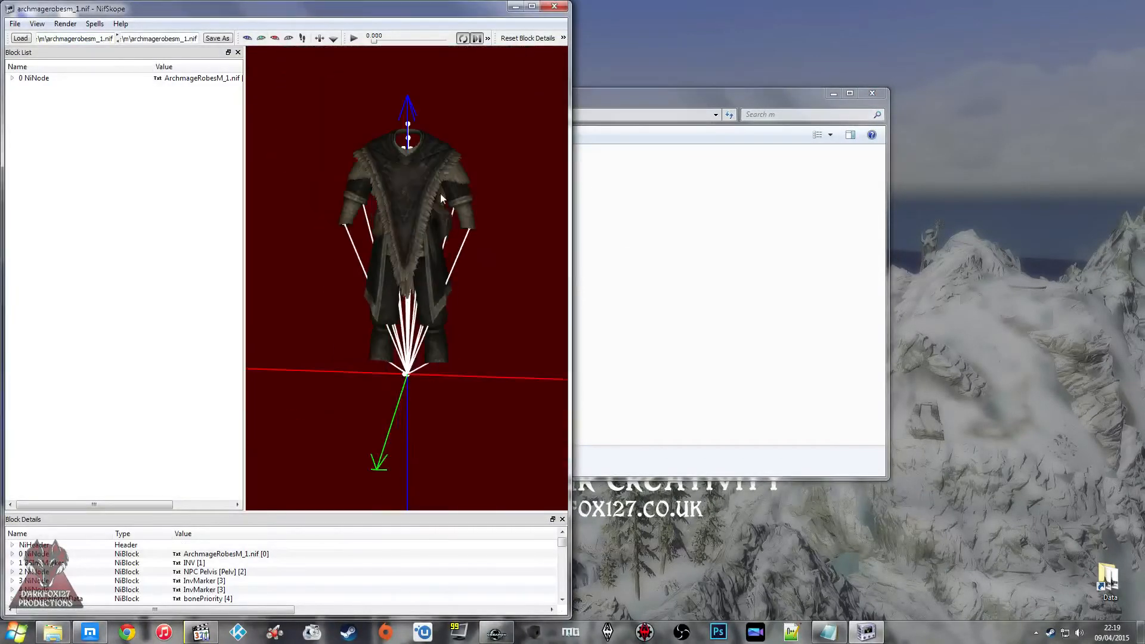
pyautogui.moveTo(440, 193); pyautogui.dragTo(436, 203)
# Step: Open DF127_StaticClothes_Blacksmith_M from the Skyrim Data folder's Meshes\DF127\Static Clothes and place its window beside the archmage robe's
pyautogui.doubleClick(1108, 577)
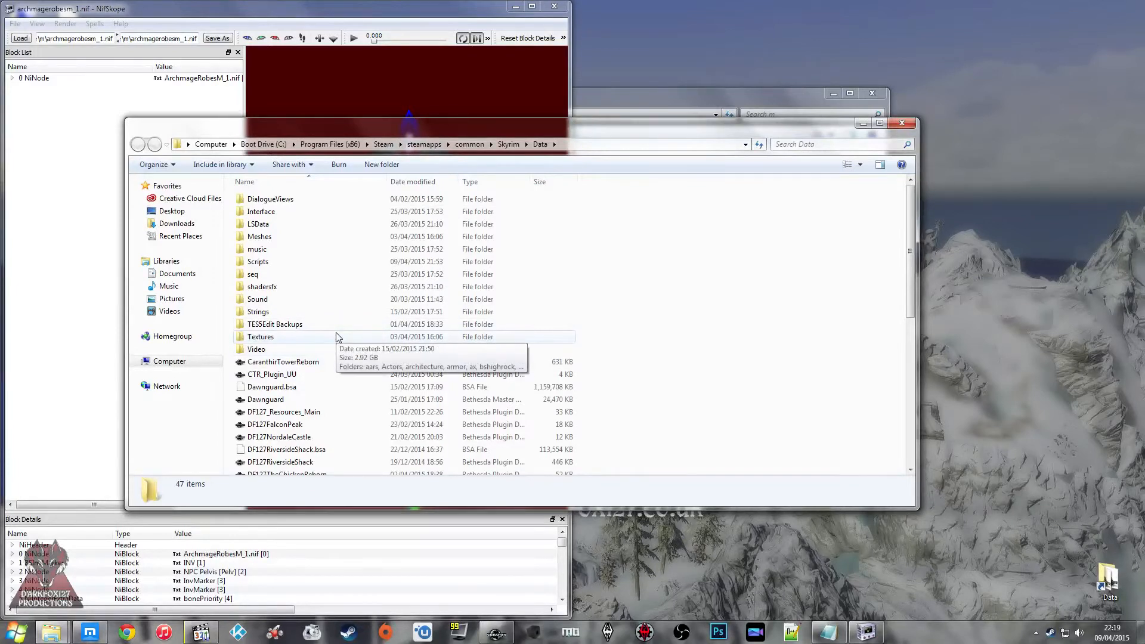
pyautogui.doubleClick(311, 236)
pyautogui.doubleClick(263, 399)
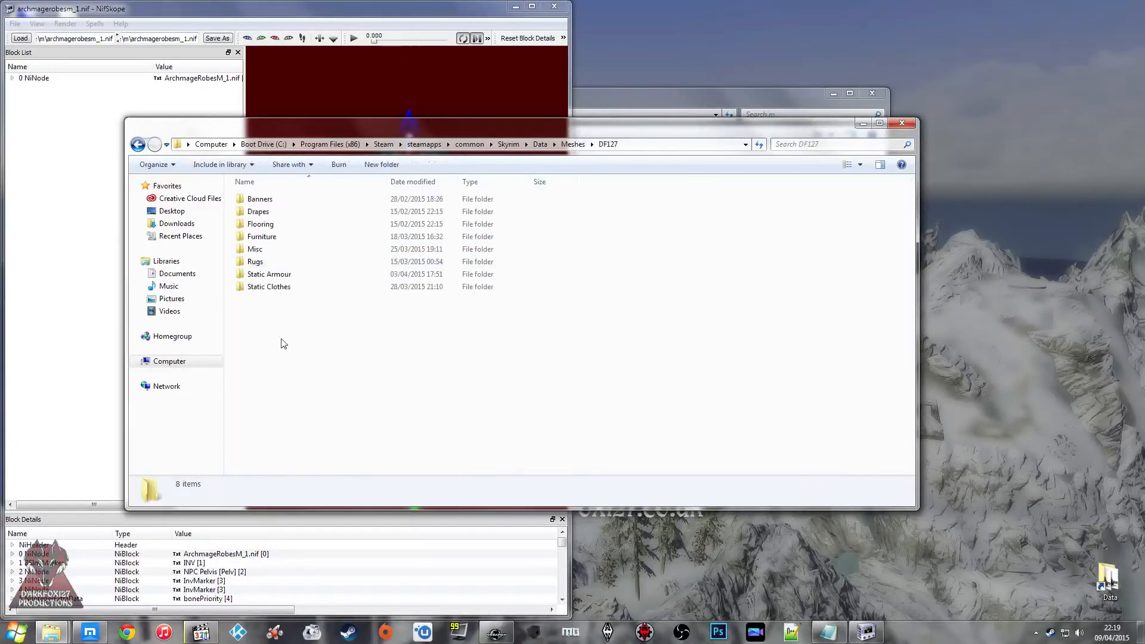
pyautogui.doubleClick(284, 286)
pyautogui.click(291, 201)
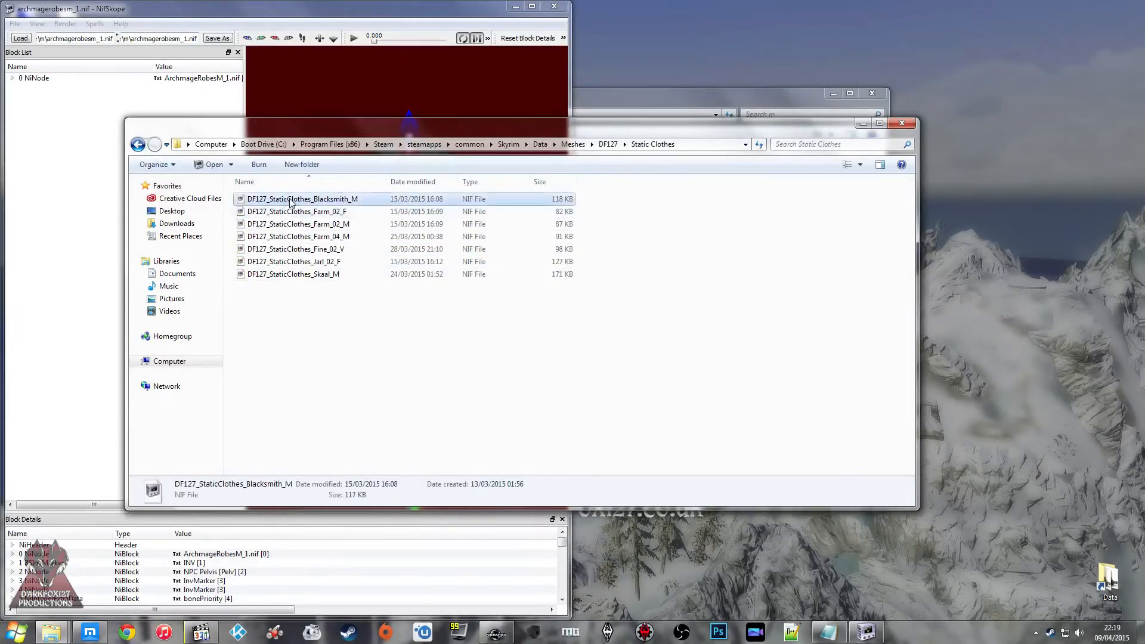
pyautogui.doubleClick(291, 201)
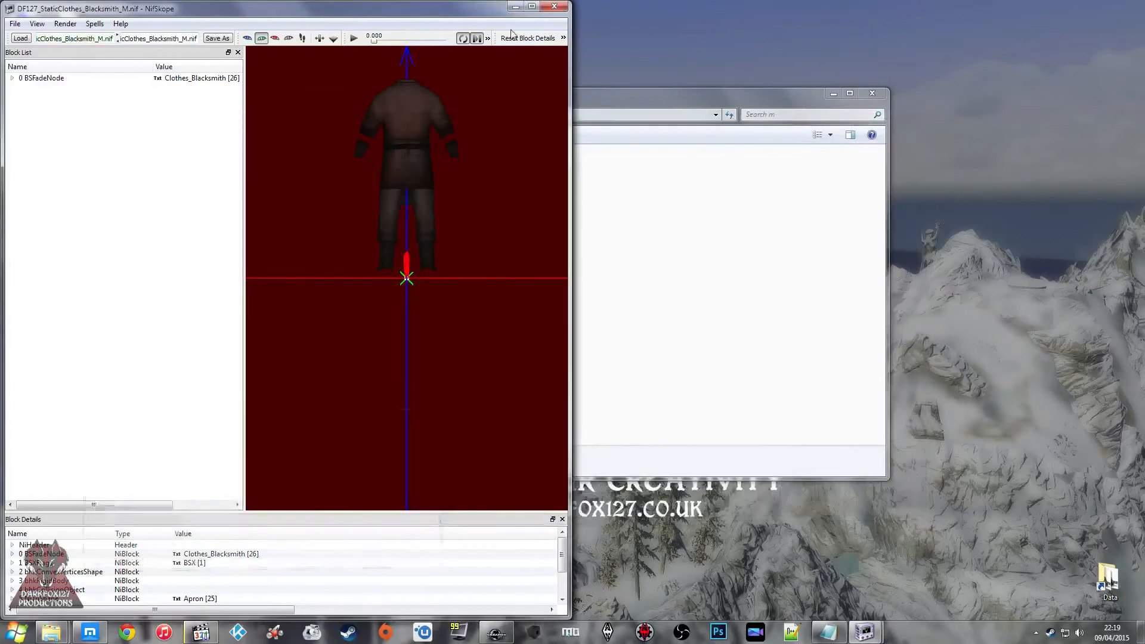
pyautogui.moveTo(475, 13); pyautogui.dragTo(1143, 15)
# Step: Rename the blacksmith file's root BSFadeNode to Clothes_ArchMage_M
pyautogui.rightClick(771, 78)
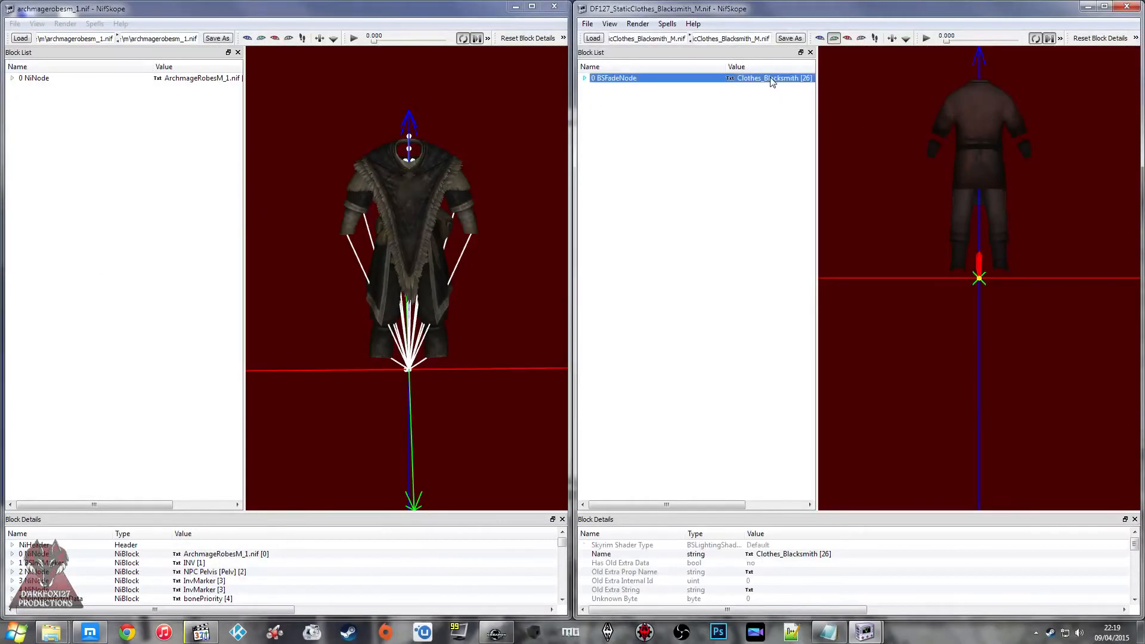
pyautogui.click(729, 160)
pyautogui.rightClick(791, 555)
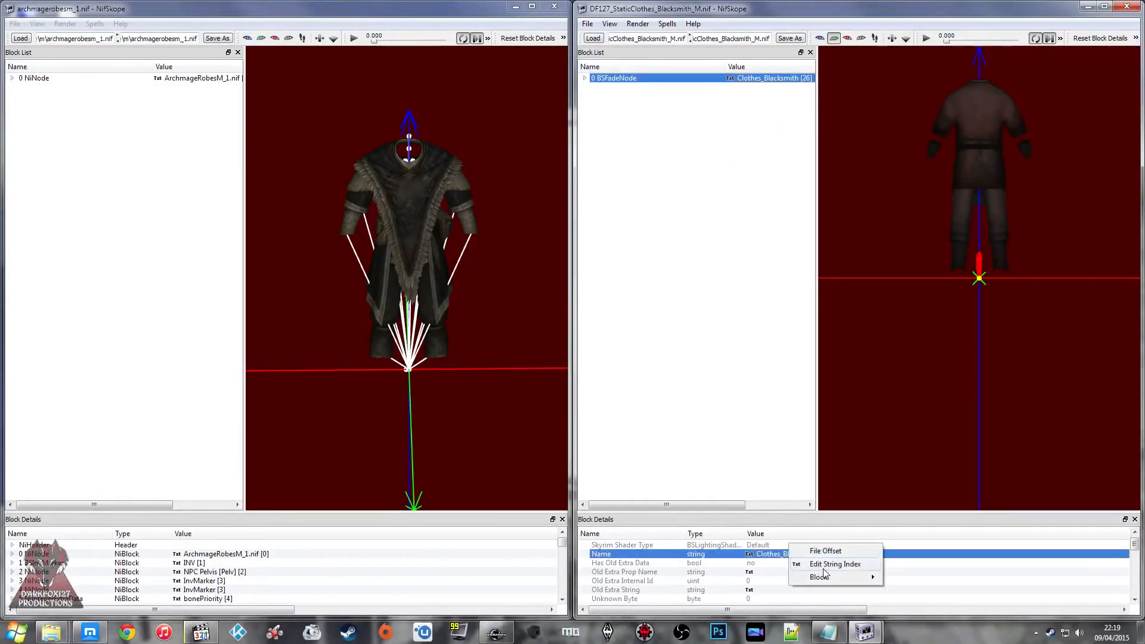
pyautogui.click(811, 562)
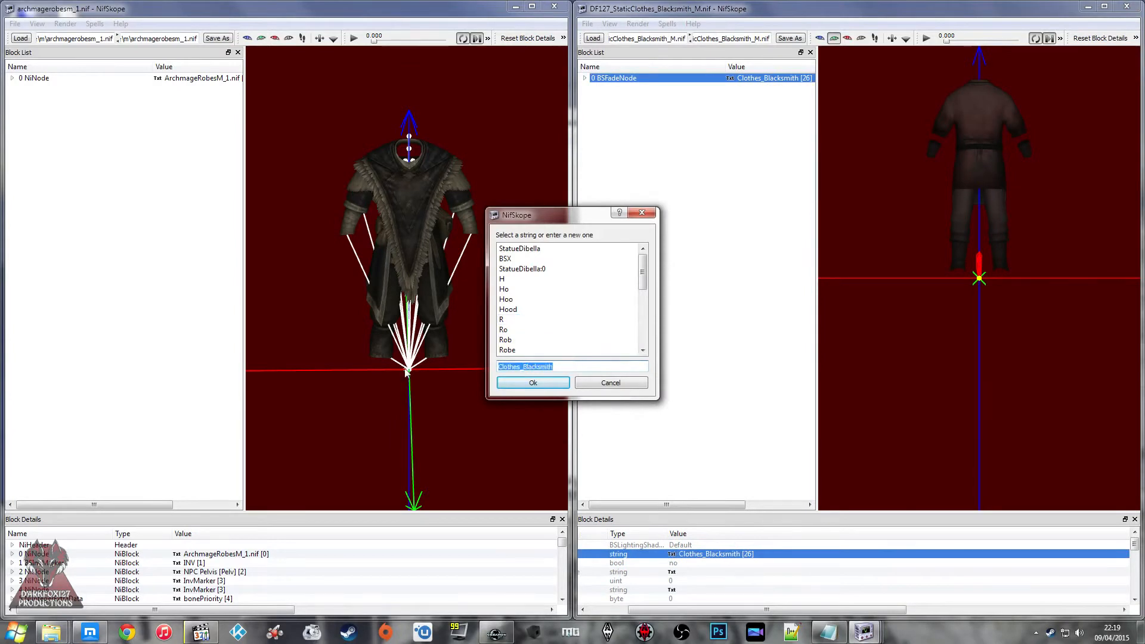
pyautogui.write('Clko')
pyautogui.click(534, 384)
# Step: Expand the block trees of both meshes and locate the Apron shape and the robes shape
pyautogui.click(586, 78)
pyautogui.click(638, 96)
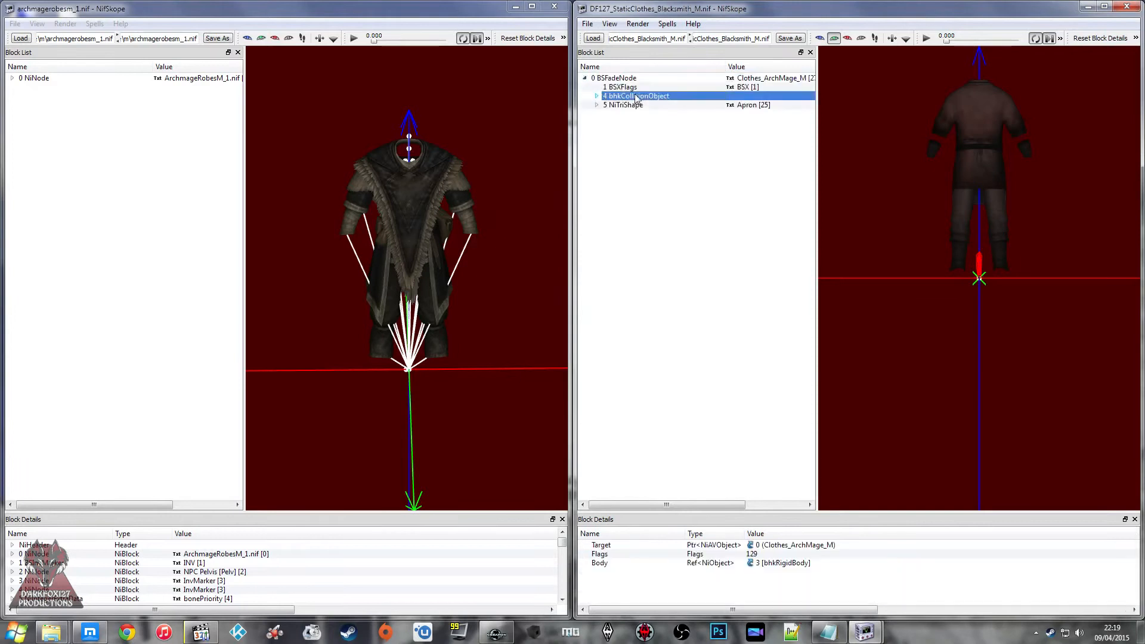
pyautogui.click(640, 105)
pyautogui.click(81, 88)
pyautogui.click(12, 78)
pyautogui.click(75, 87)
pyautogui.click(70, 106)
pyautogui.click(68, 149)
pyautogui.moveTo(384, 169); pyautogui.dragTo(415, 214)
pyautogui.click(416, 213)
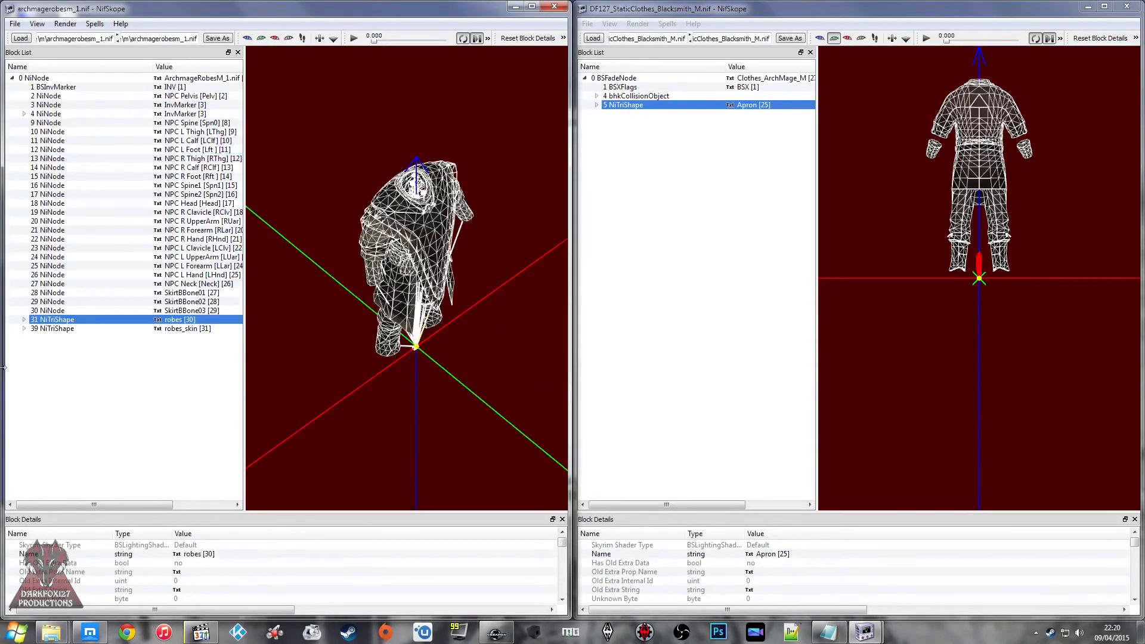
# Step: Remove the BSDismemberSkinInstance branch from the robes shape in archmagerobesm_1
pyautogui.click(24, 320)
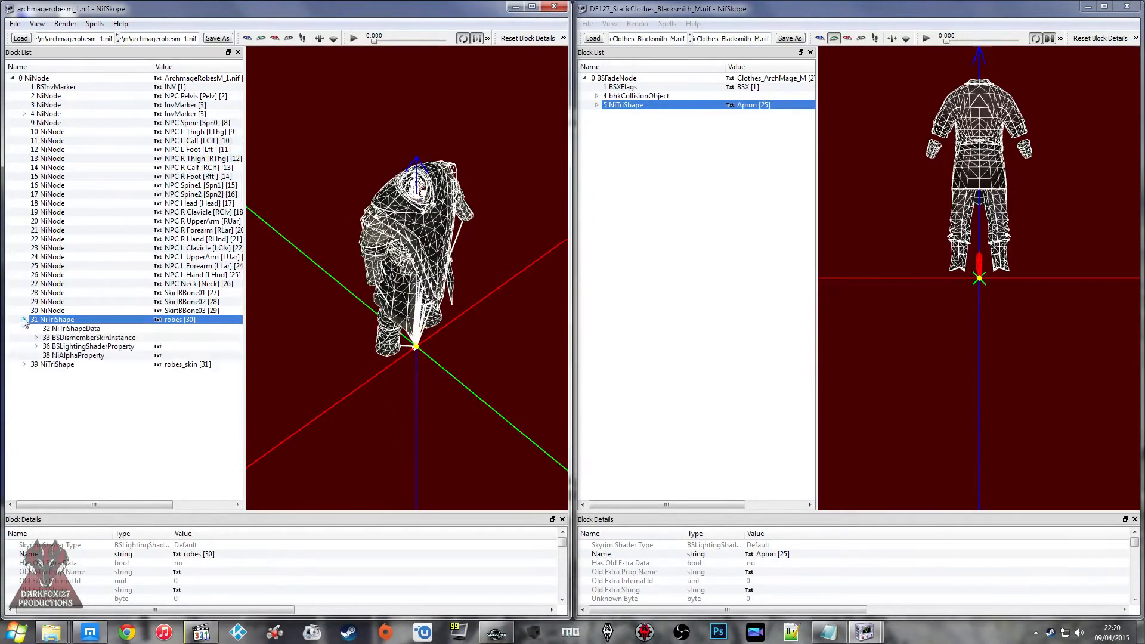
pyautogui.click(62, 338)
pyautogui.rightClick(63, 339)
pyautogui.moveTo(95, 342)
pyautogui.click(173, 396)
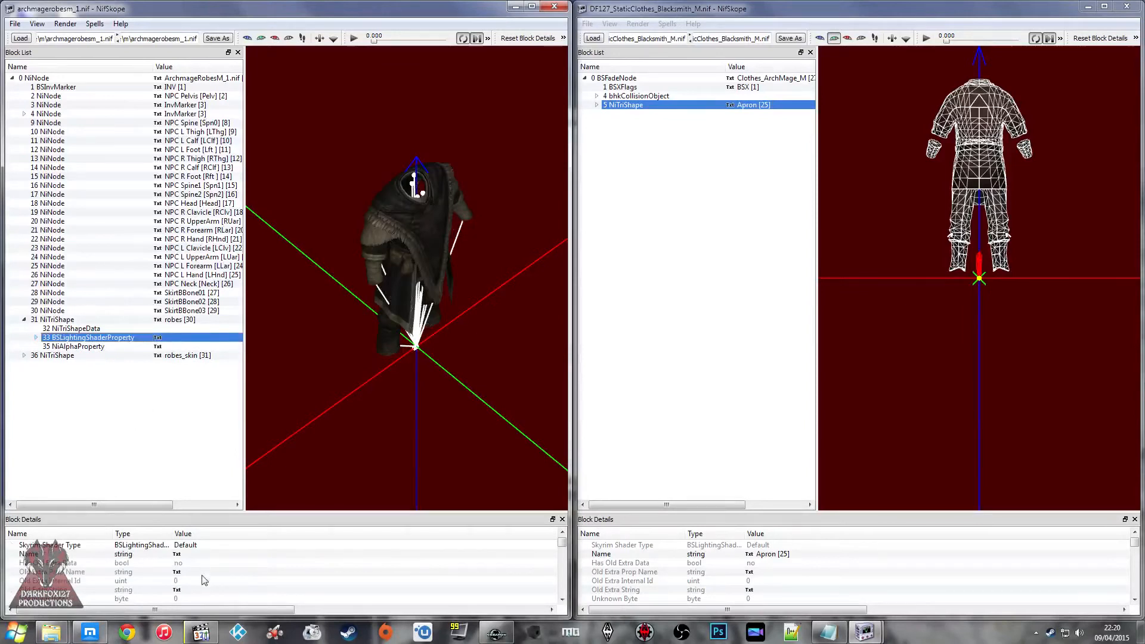
# Step: Clear the SLSF1_Skinned shader flag in the robes shape's BSLightingShaderProperty
pyautogui.scroll(-3, 313, 569)
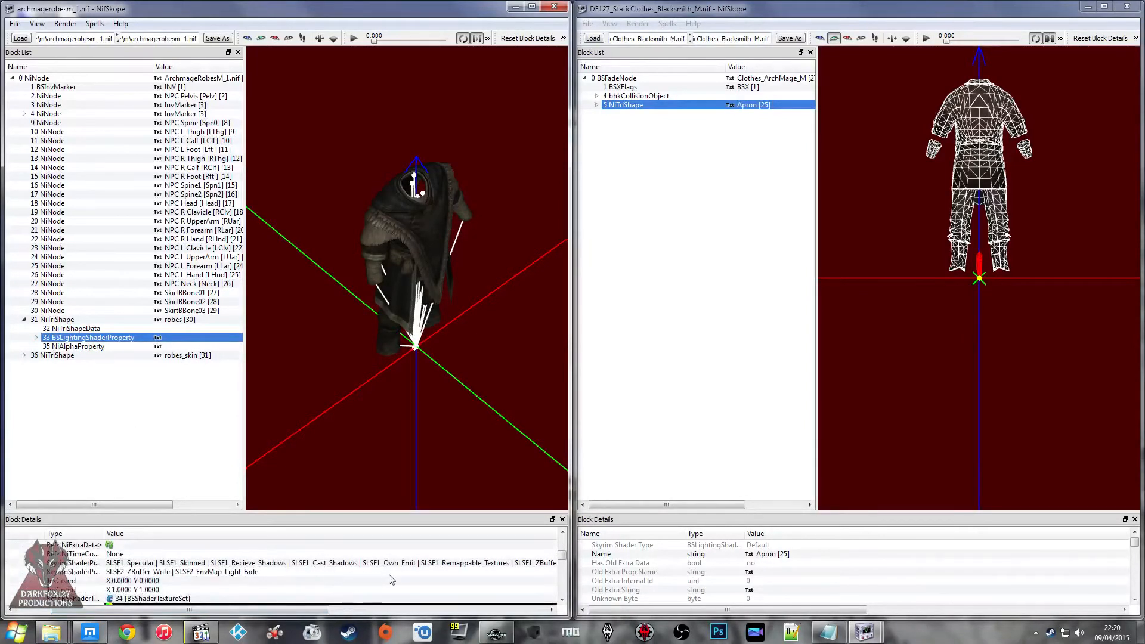
pyautogui.moveTo(309, 612); pyautogui.dragTo(357, 612)
pyautogui.doubleClick(416, 564)
pyautogui.click(469, 564)
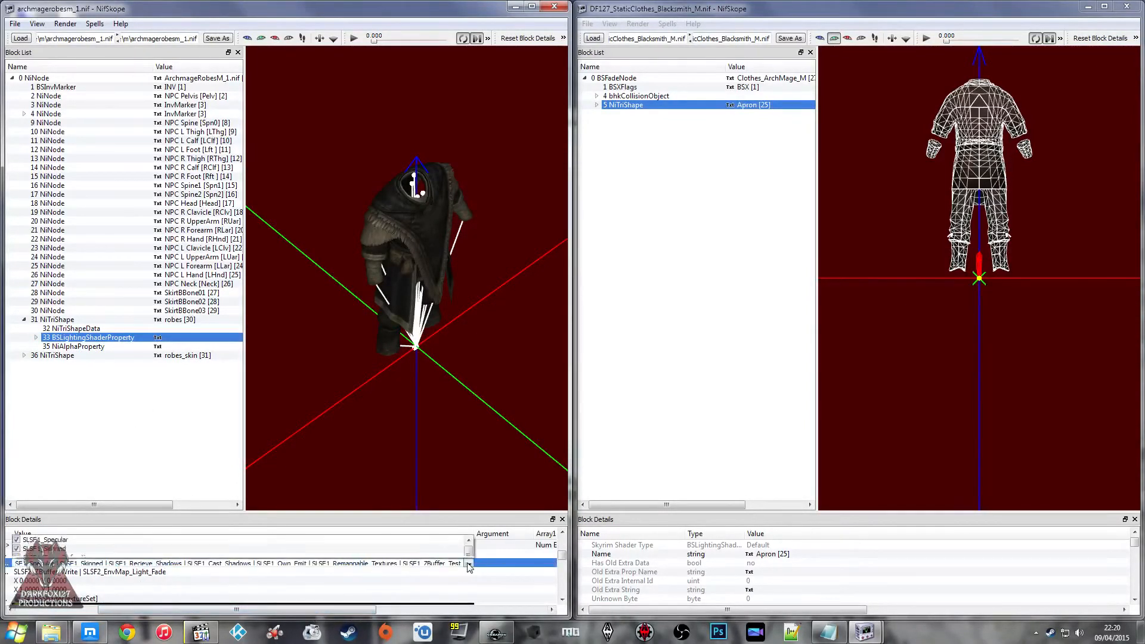
pyautogui.click(17, 481)
pyautogui.click(220, 581)
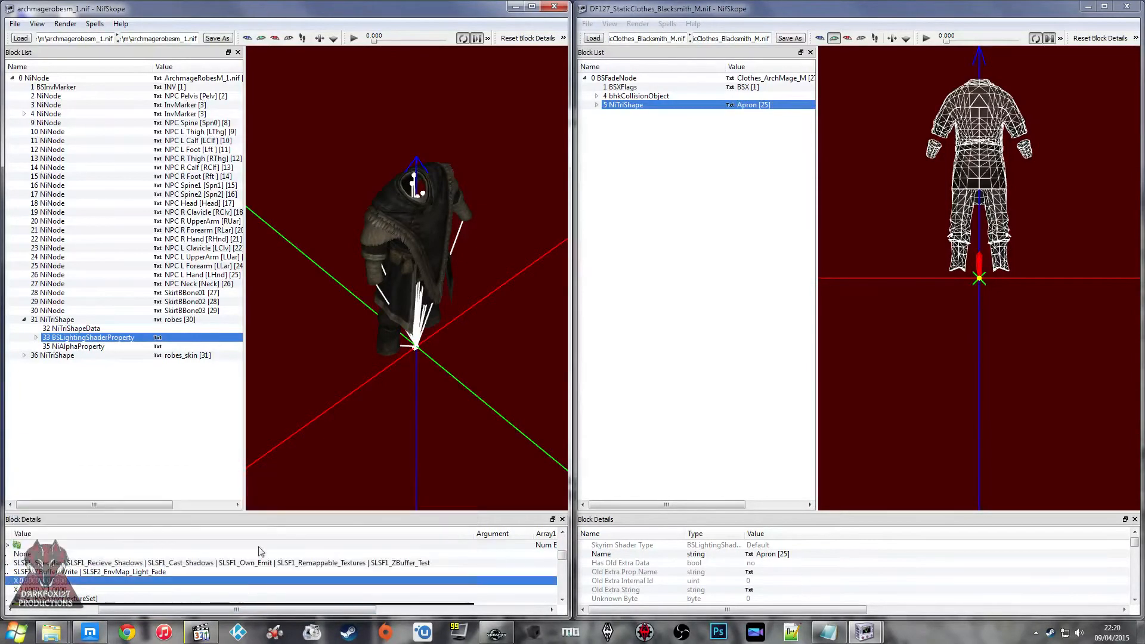
# Step: Copy the robes shape branch and paste it under the Clothes_ArchMage_M root node of the blacksmith file
pyautogui.rightClick(57, 321)
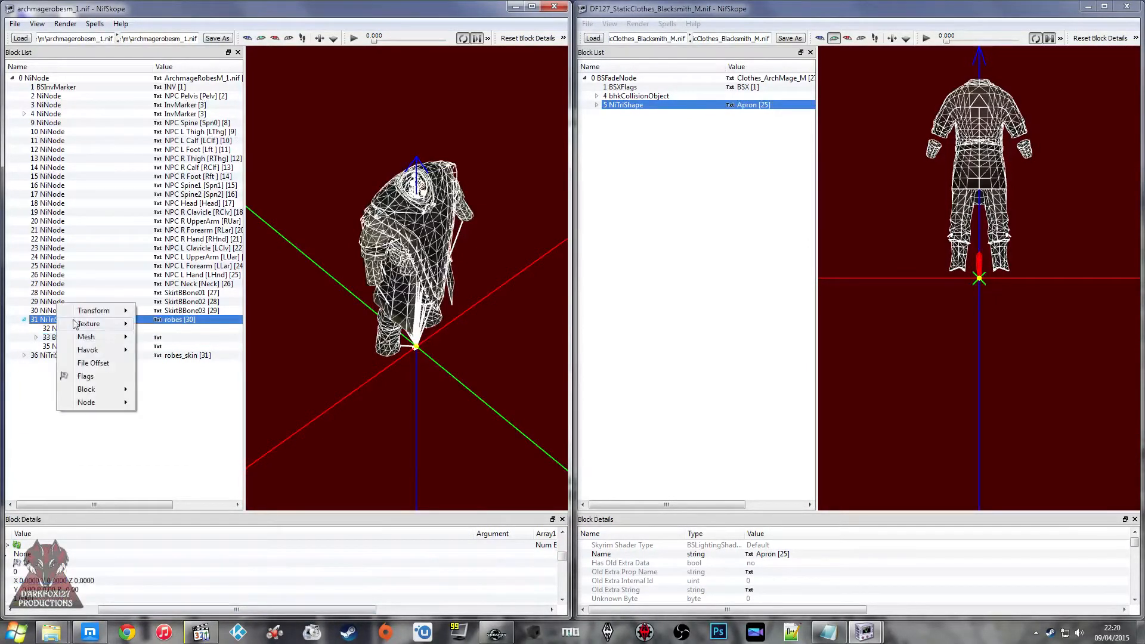
pyautogui.moveTo(89, 385)
pyautogui.click(179, 430)
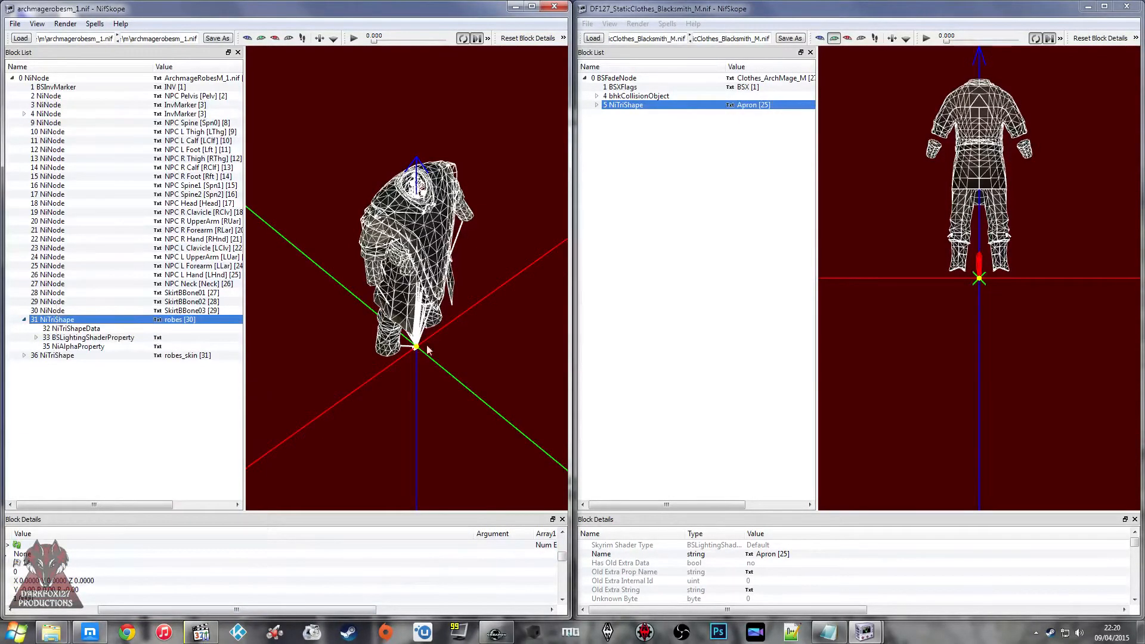
pyautogui.click(614, 77)
pyautogui.rightClick(614, 78)
pyautogui.moveTo(650, 97)
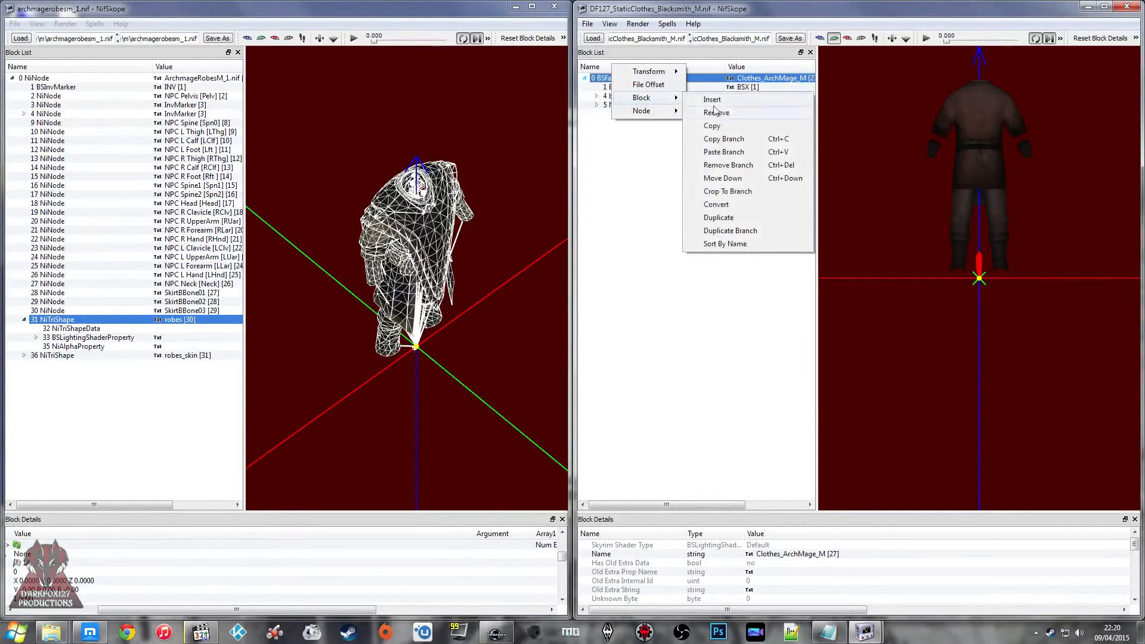
pyautogui.click(729, 152)
# Step: Remove the Apron shape branch from the blacksmith file and select the pasted robes shape
pyautogui.rightClick(651, 102)
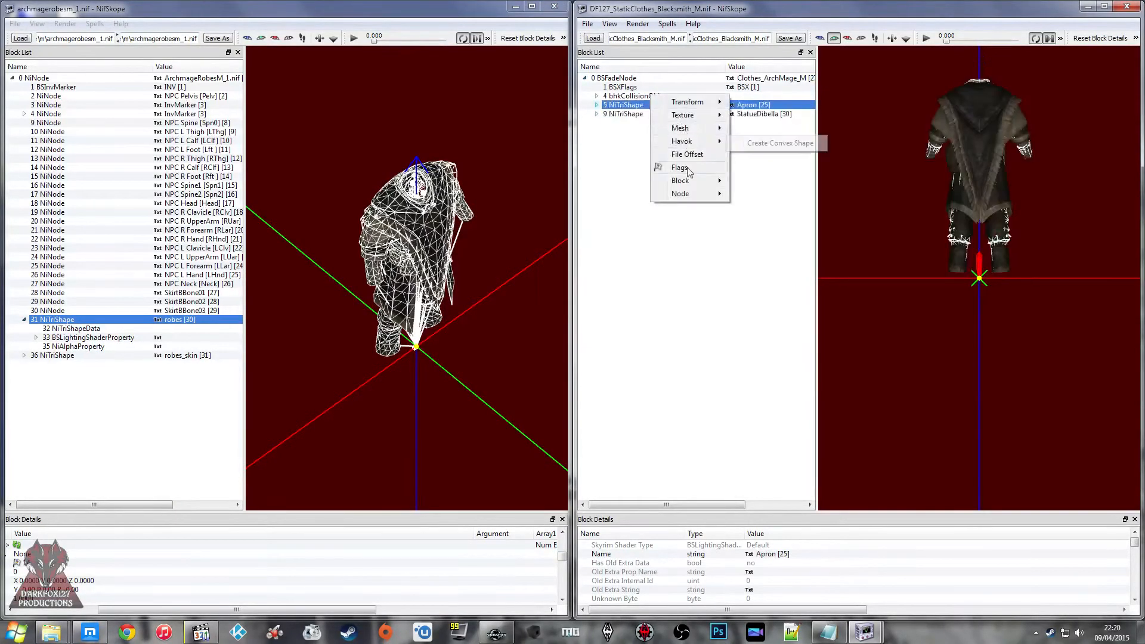
pyautogui.moveTo(686, 180)
pyautogui.click(759, 248)
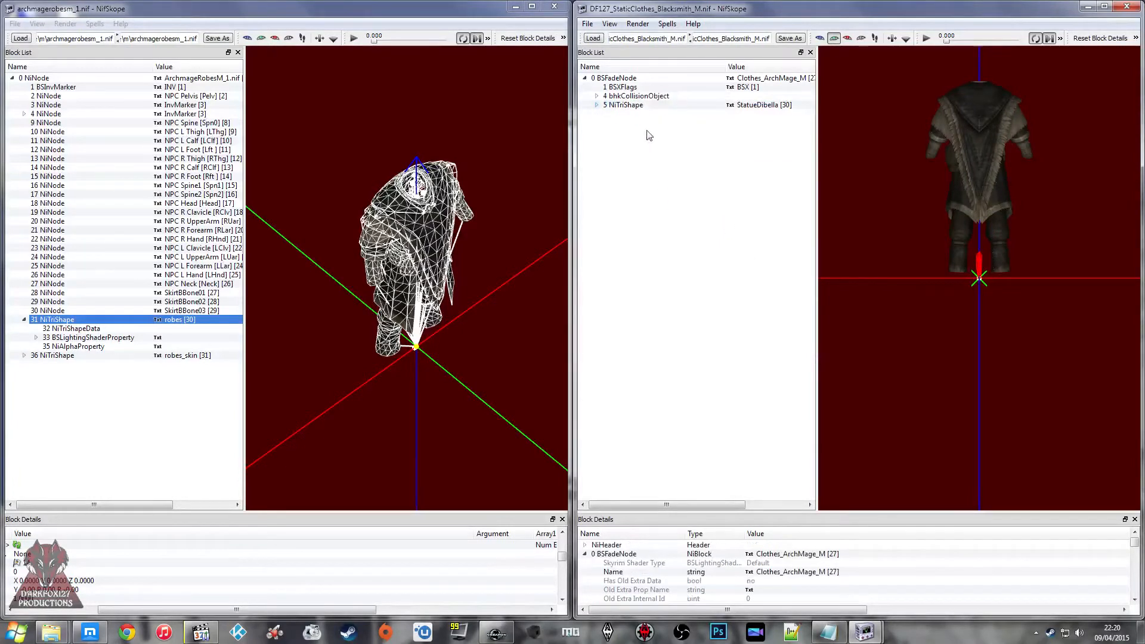
pyautogui.click(625, 105)
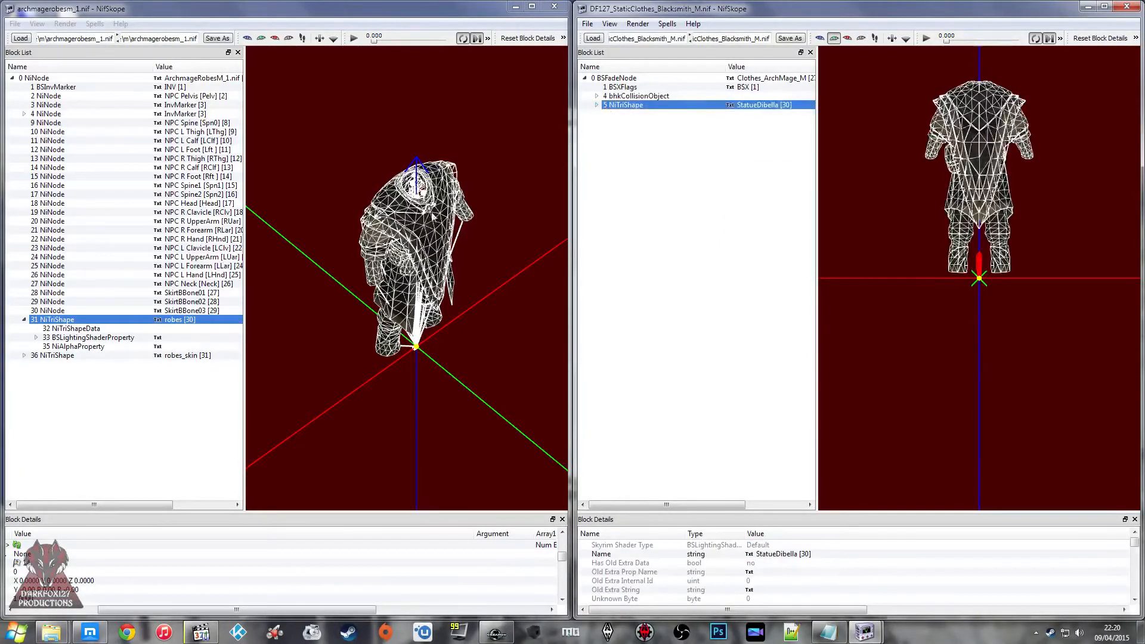
# Step: Remove the BSDismemberSkinInstance branch from the robes_skin shape in archmagerobesm_1
pyautogui.click(69, 354)
pyautogui.click(24, 355)
pyautogui.click(69, 374)
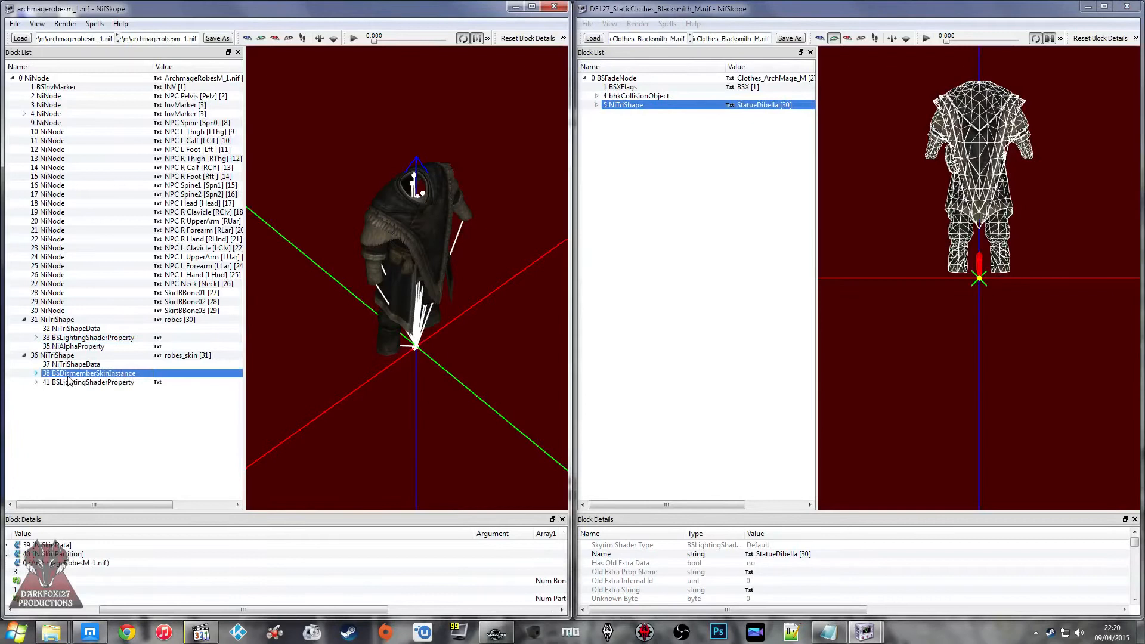
pyautogui.rightClick(58, 377)
pyautogui.moveTo(98, 380)
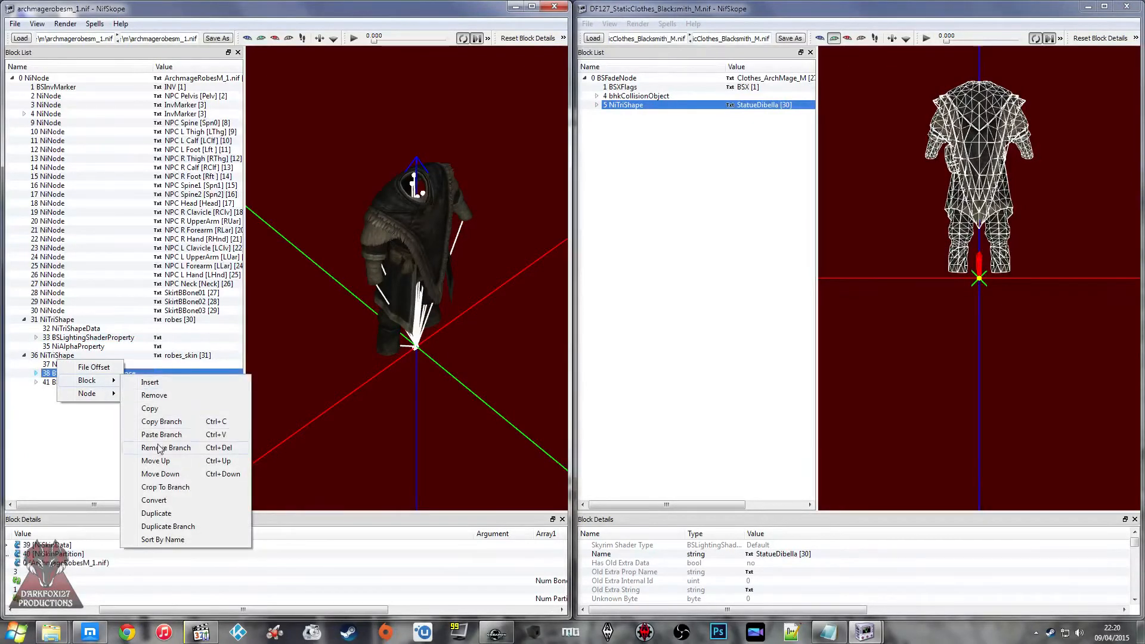
pyautogui.click(161, 447)
# Step: Clear the SLSF1_Skinned flag in the robes_skin shape's BSLightingShaderProperty and save the archmagerobesm_1 mesh
pyautogui.click(35, 374)
pyautogui.click(71, 373)
pyautogui.click(115, 545)
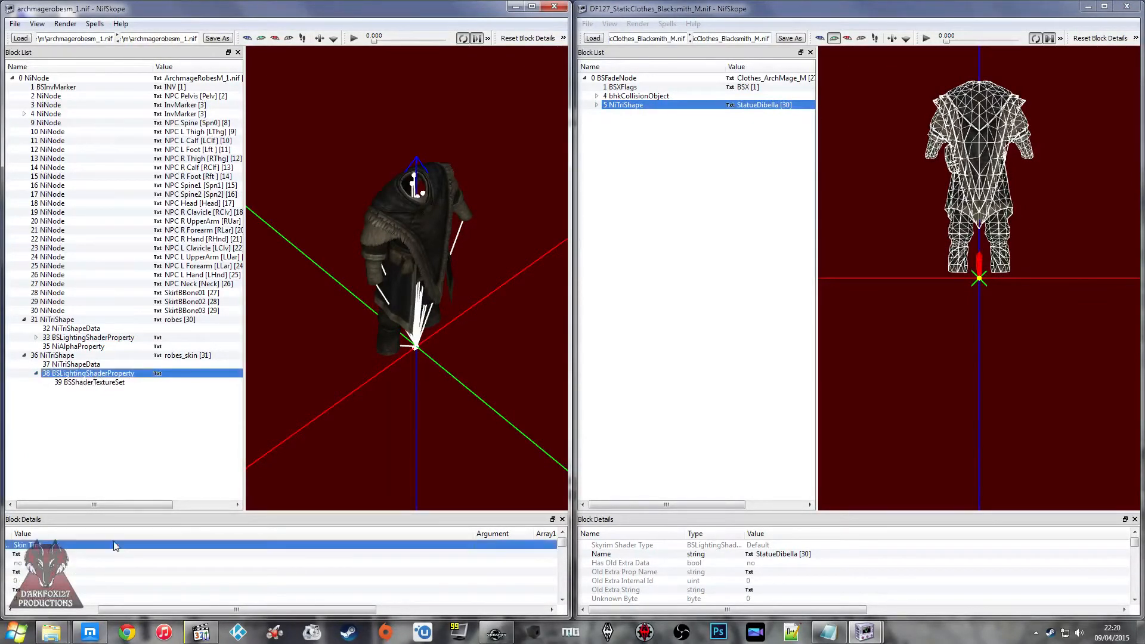
pyautogui.scroll(-4, 110, 571)
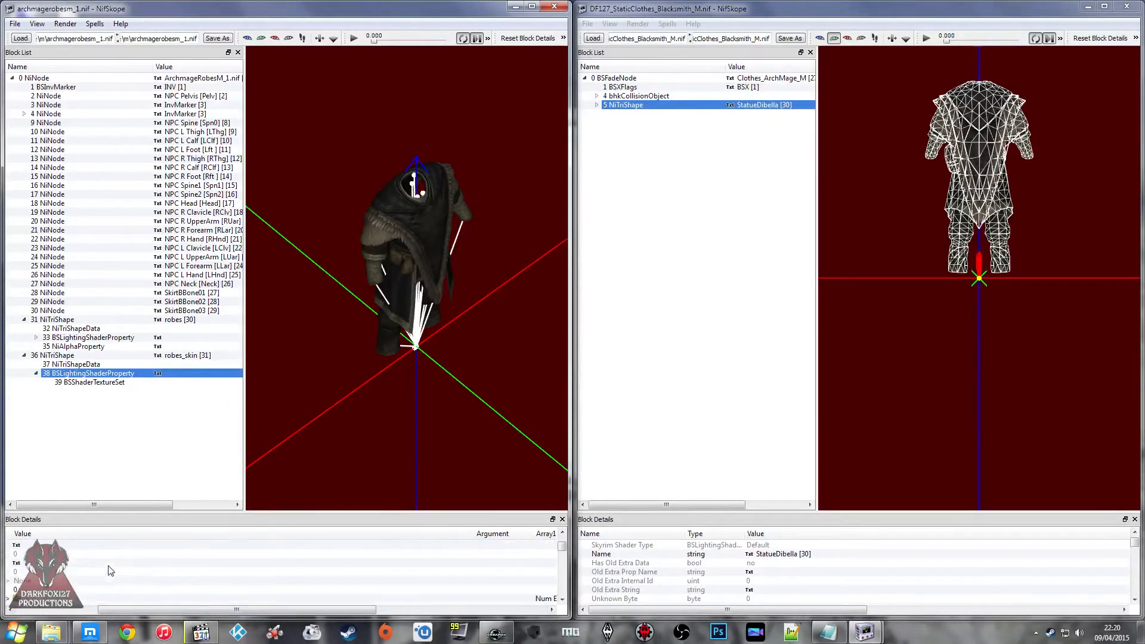
pyautogui.doubleClick(358, 562)
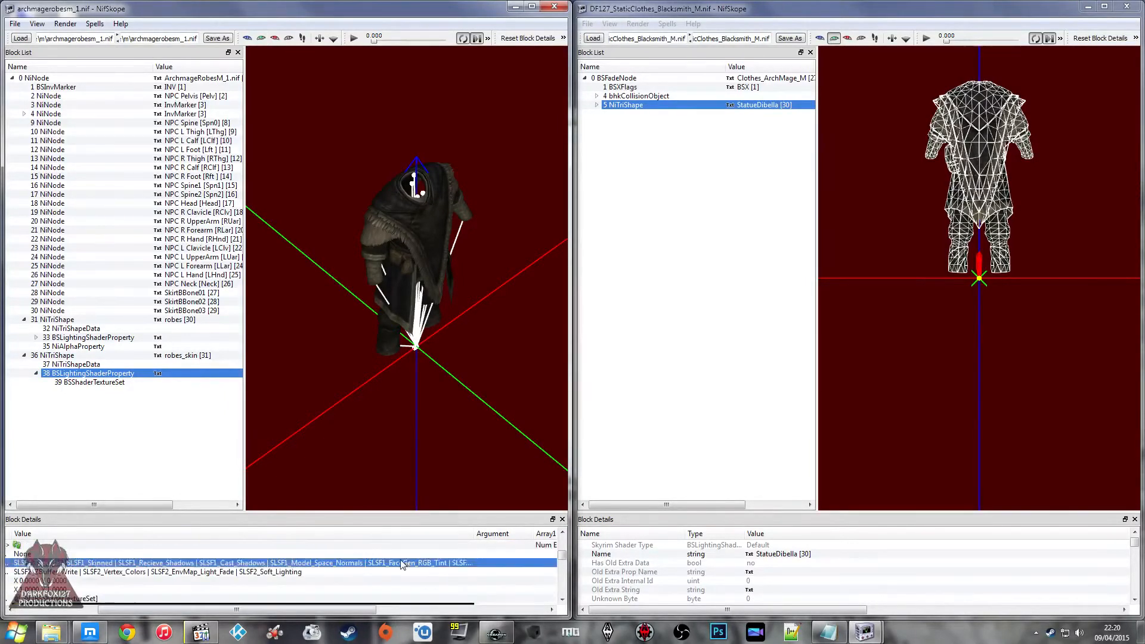
pyautogui.click(402, 564)
pyautogui.click(16, 482)
pyautogui.click(202, 581)
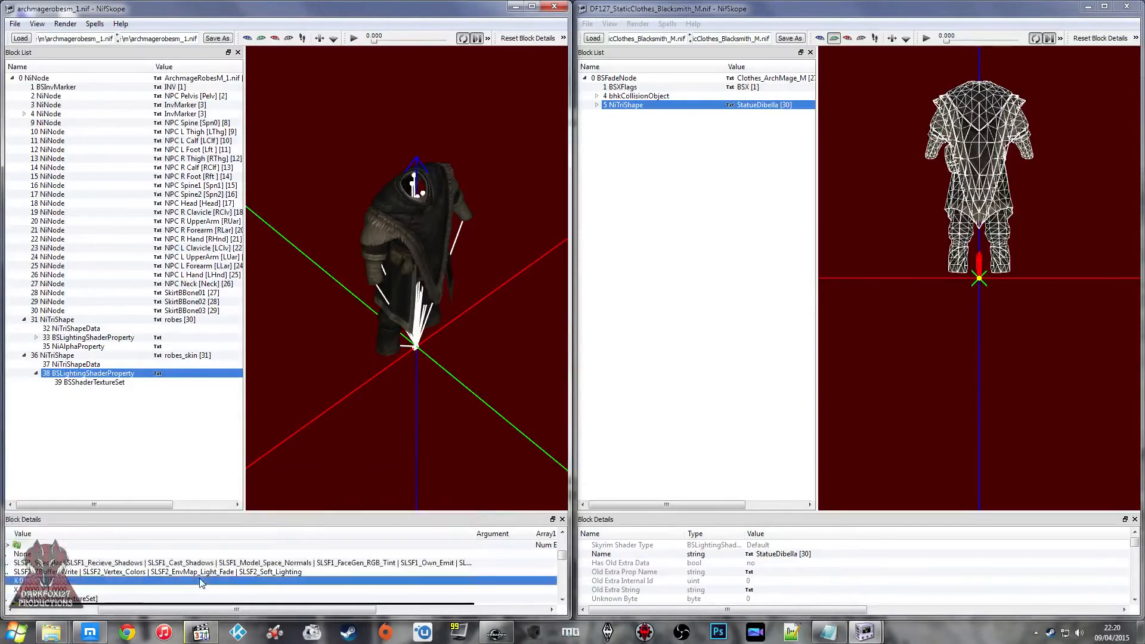
pyautogui.click(214, 41)
pyautogui.click(532, 320)
pyautogui.click(408, 307)
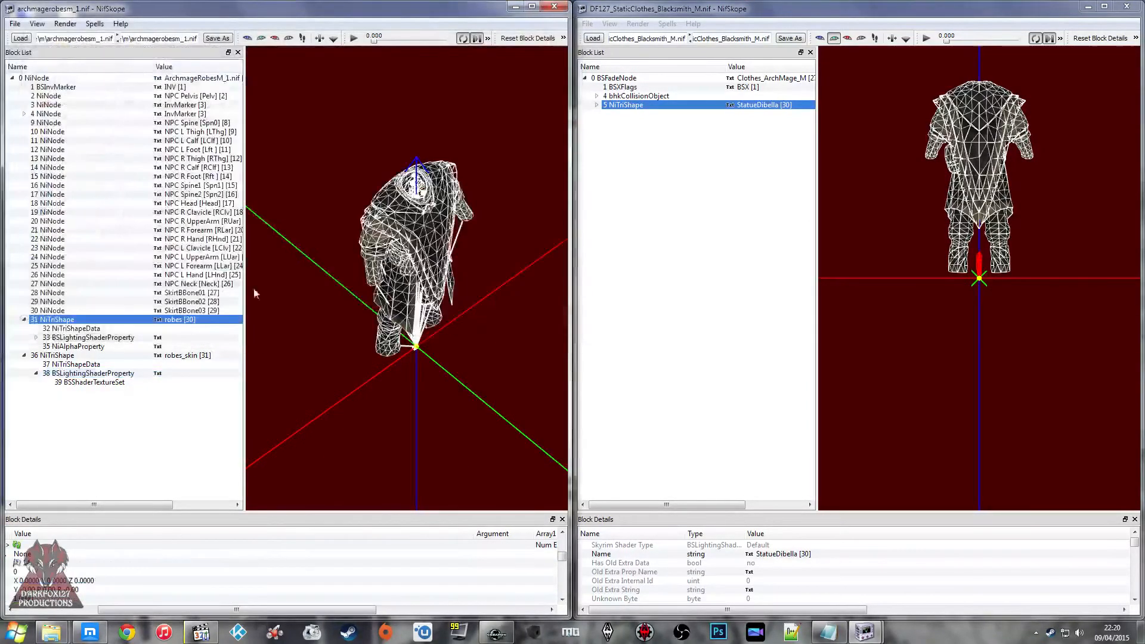
# Step: Copy the robes shape branch again and paste a second copy under the Clothes_ArchMage_M root node
pyautogui.rightClick(71, 314)
pyautogui.rightClick(49, 319)
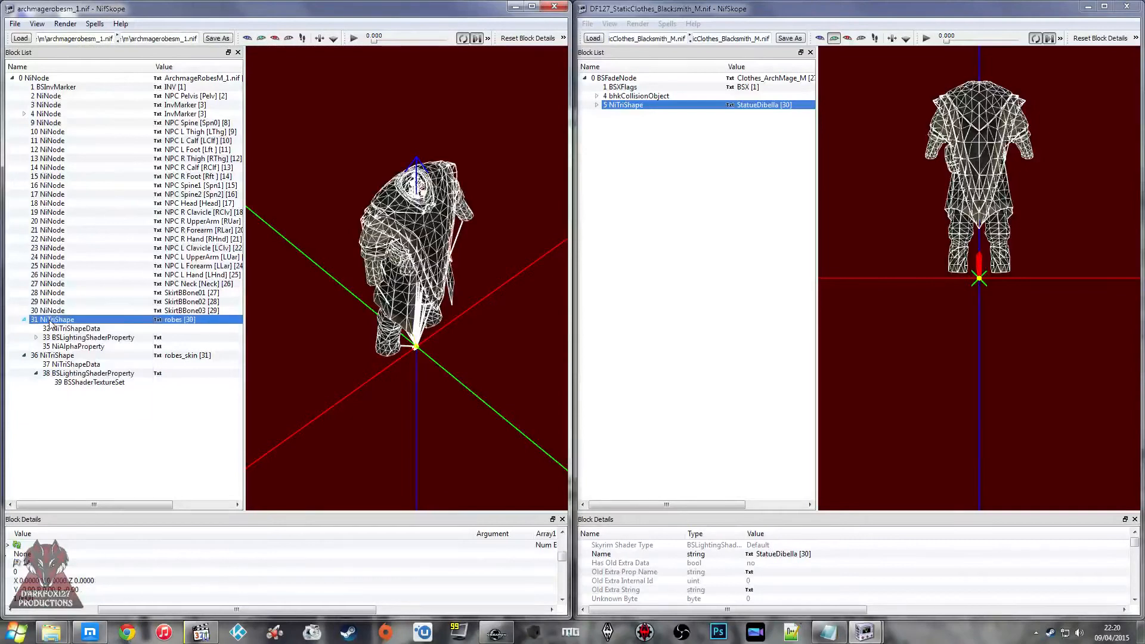
pyautogui.moveTo(93, 393)
pyautogui.click(188, 435)
pyautogui.rightClick(638, 77)
pyautogui.moveTo(659, 95)
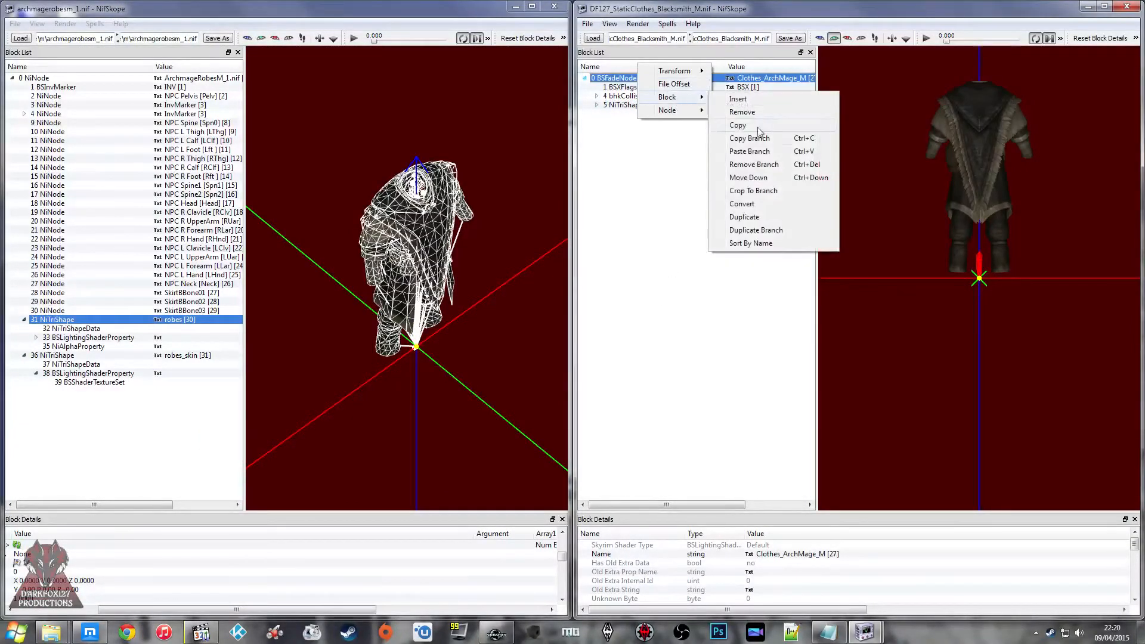
pyautogui.click(752, 157)
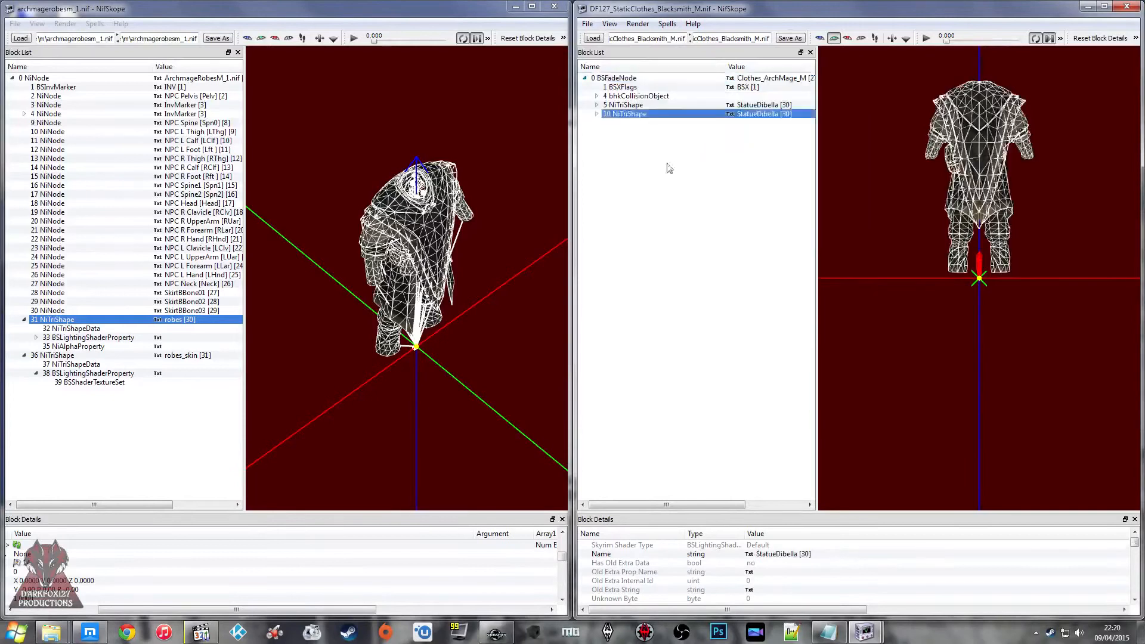
# Step: Rename the second pasted robes shape to Robes and remove the other StatueDibella shape branch from the static clothes file
pyautogui.rightClick(793, 553)
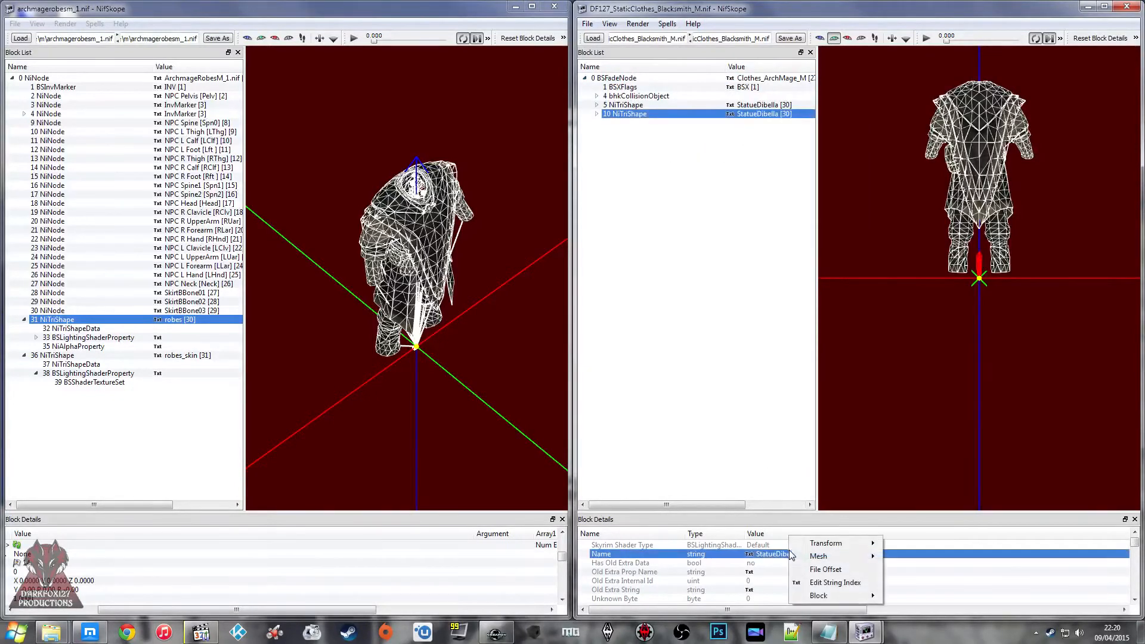
pyautogui.click(819, 583)
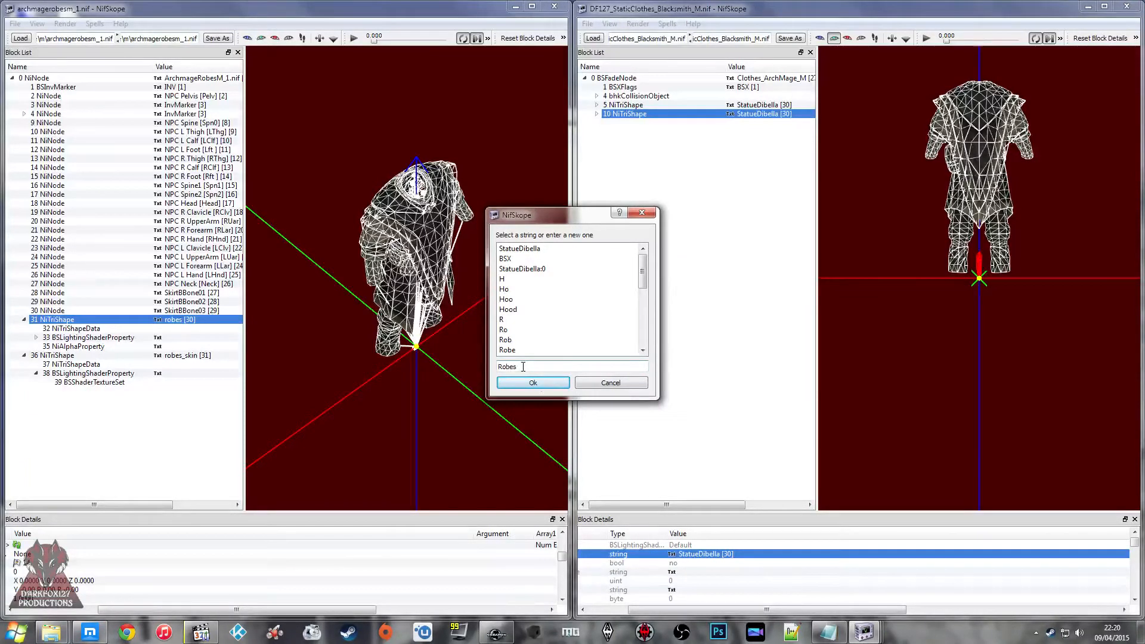
pyautogui.press('Return')
pyautogui.rightClick(774, 102)
pyautogui.moveTo(803, 174)
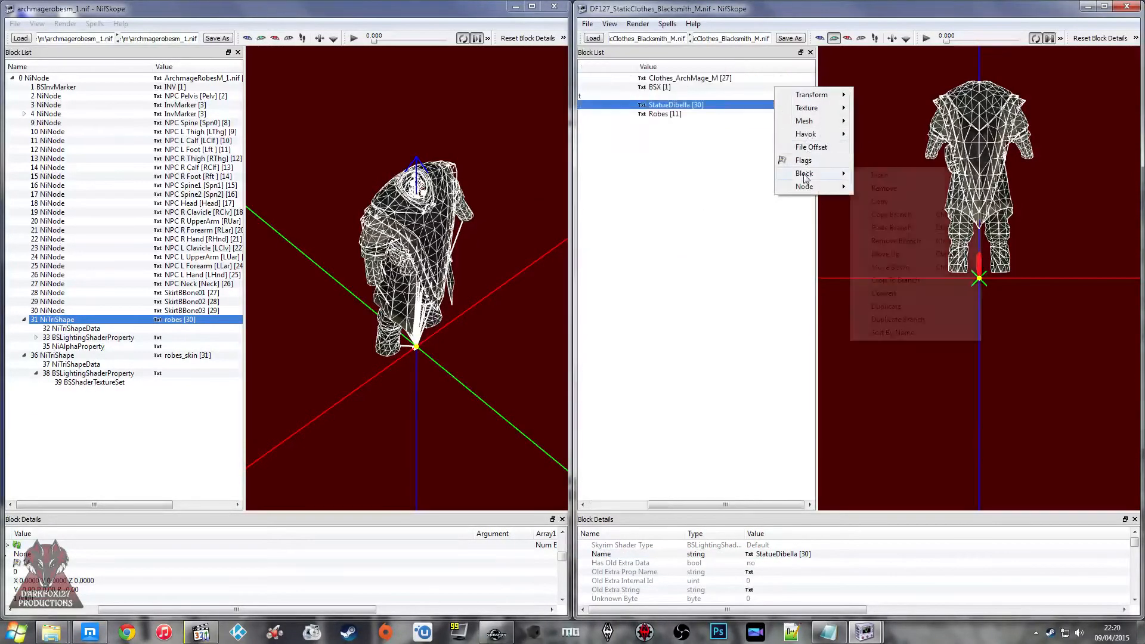
pyautogui.click(884, 241)
# Step: Examine the robes_skin shape in archmagerobesm_1 from several angles and copy its branch
pyautogui.click(57, 356)
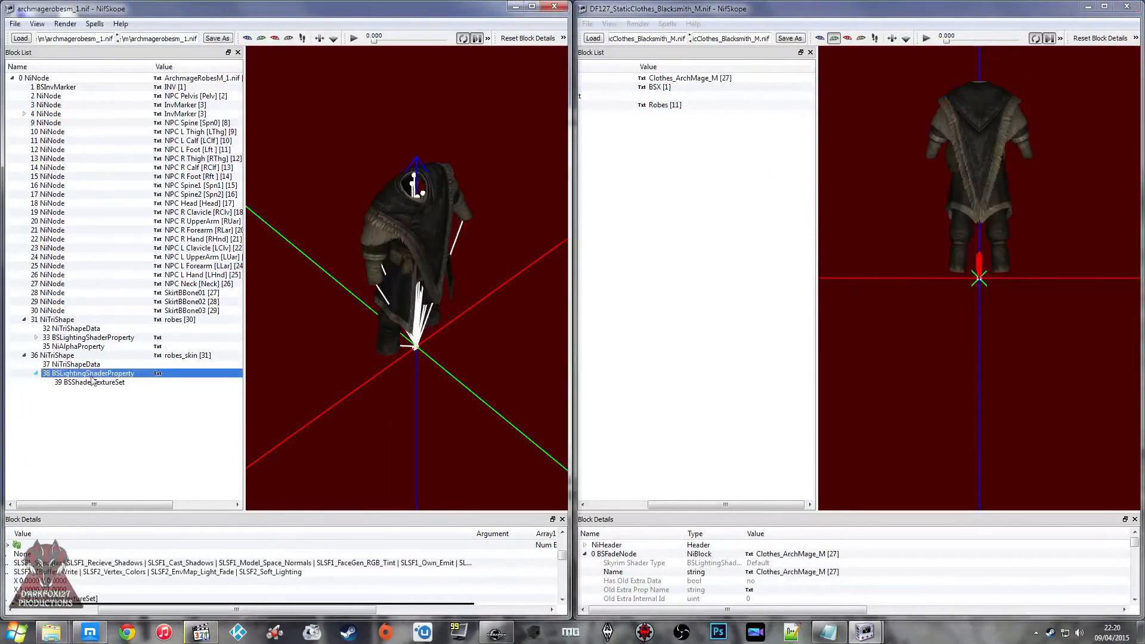
pyautogui.rightClick(82, 355)
pyautogui.click(313, 366)
pyautogui.moveTo(312, 366); pyautogui.dragTo(379, 262)
pyautogui.scroll(9, 380, 263)
pyautogui.moveTo(379, 262); pyautogui.dragTo(370, 363, button='middle')
pyautogui.click(45, 355)
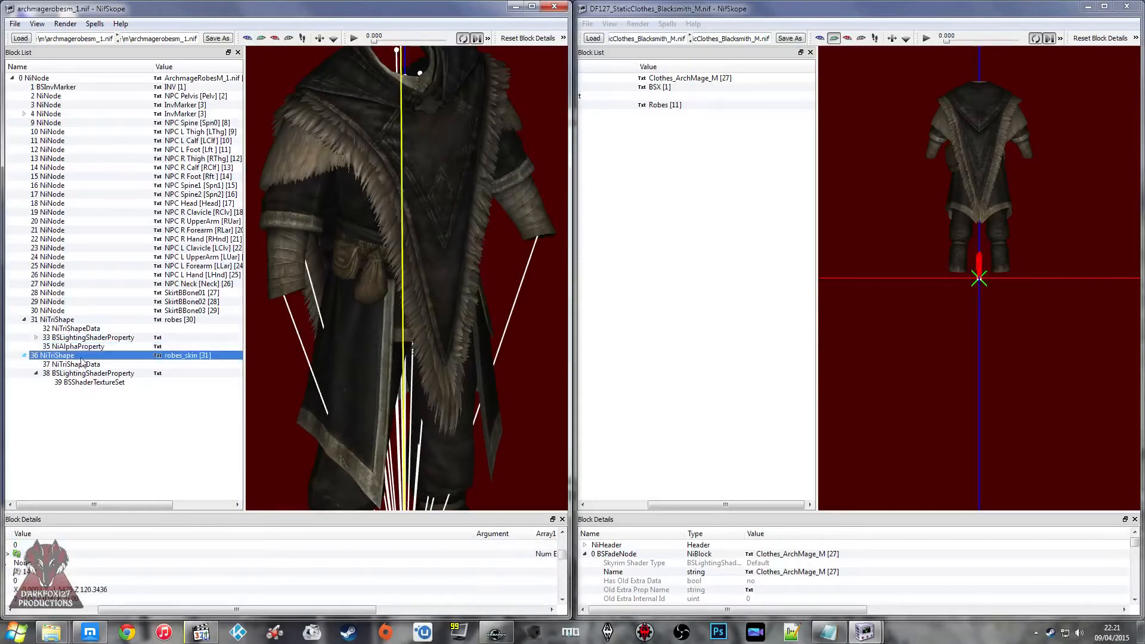
pyautogui.moveTo(423, 302); pyautogui.dragTo(256, 340)
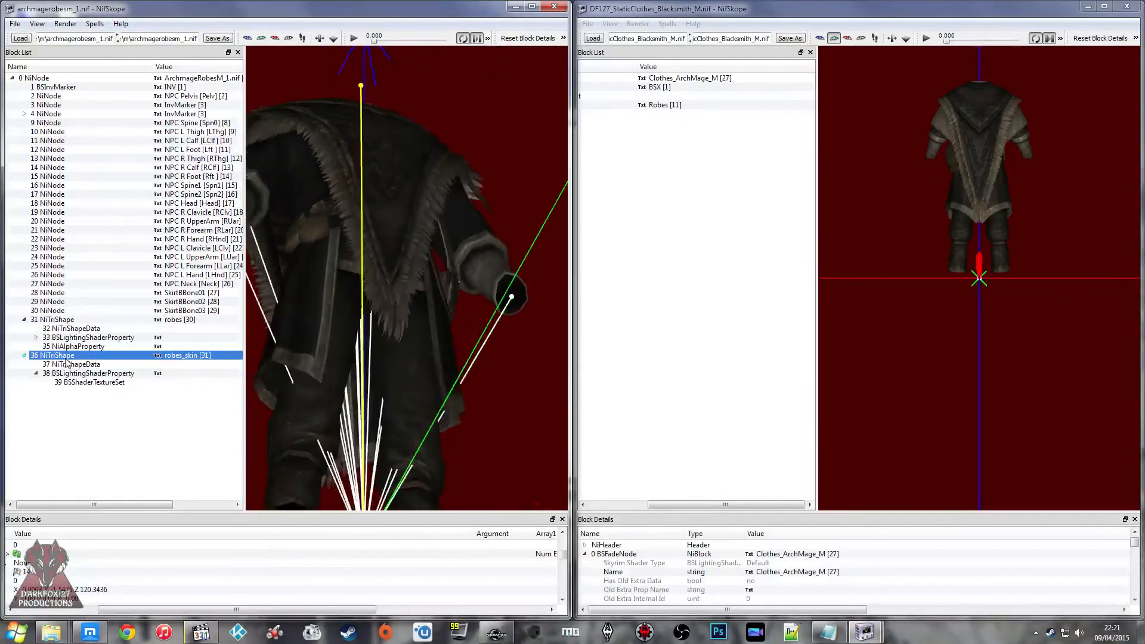
pyautogui.rightClick(62, 347)
pyautogui.rightClick(58, 353)
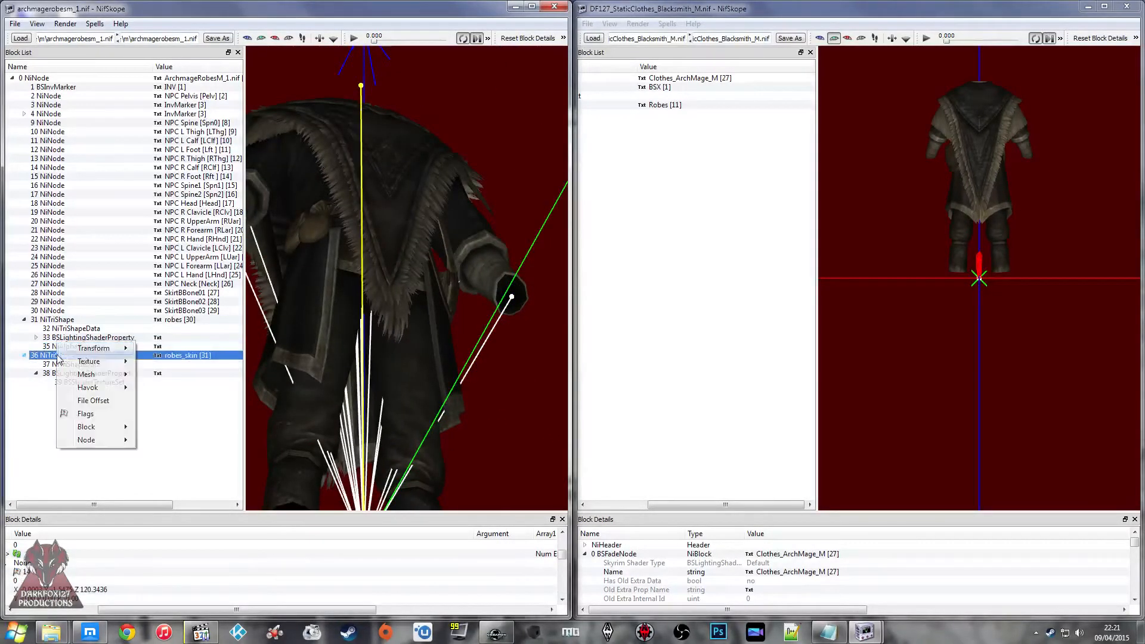
pyautogui.moveTo(111, 434)
pyautogui.click(188, 473)
pyautogui.moveTo(391, 358); pyautogui.dragTo(344, 351)
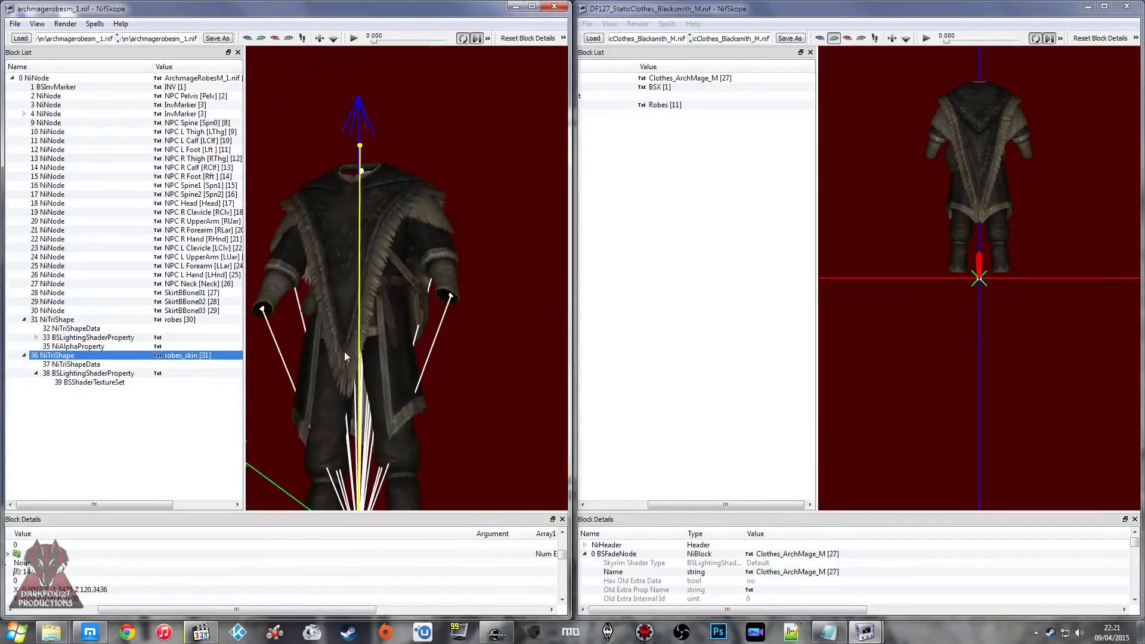
# Step: Close archmagerobesm_1 and open the female mesh archmagerobesf_1 from the archmage\f folder
pyautogui.click(549, 7)
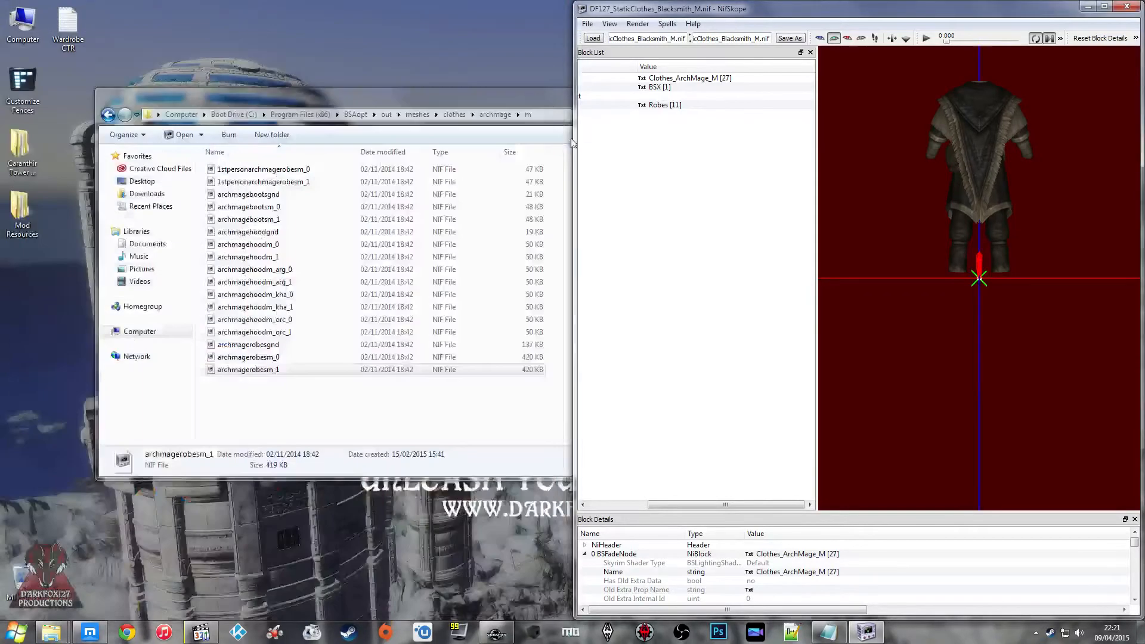
pyautogui.click(495, 114)
pyautogui.doubleClick(262, 170)
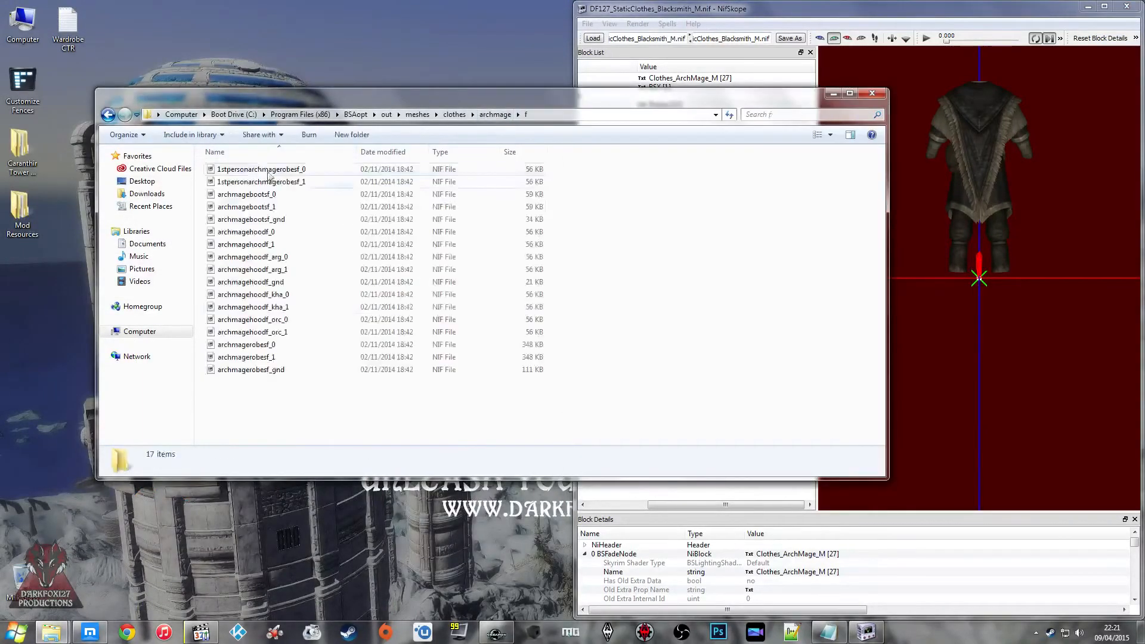
pyautogui.click(280, 369)
pyautogui.doubleClick(280, 357)
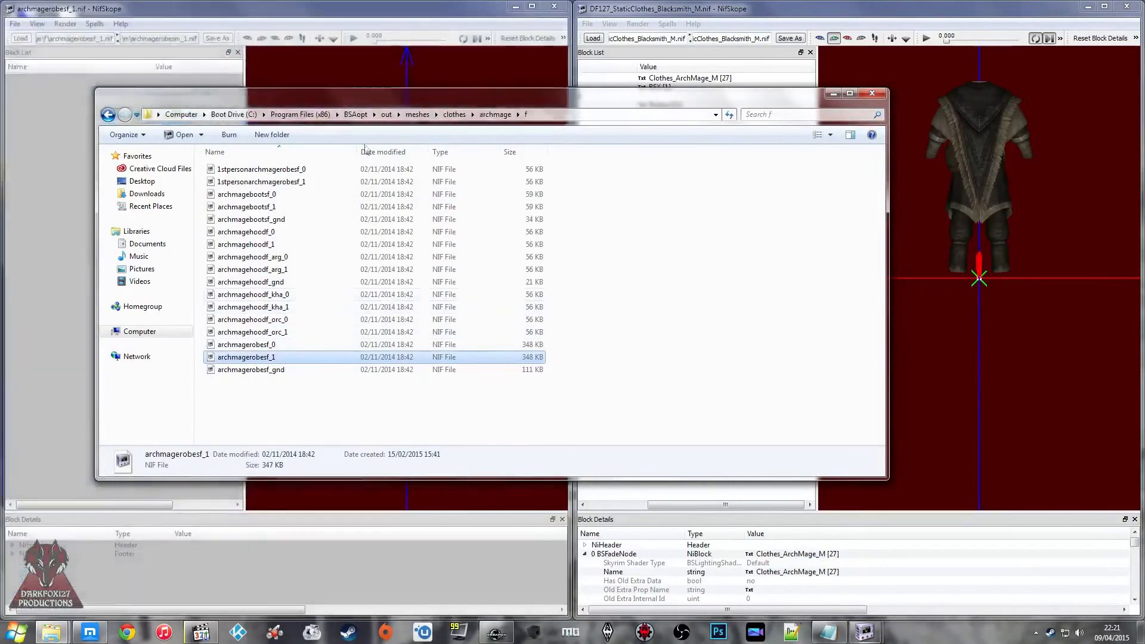
pyautogui.scroll(7, 505, 215)
pyautogui.moveTo(435, 184); pyautogui.dragTo(572, 205)
pyautogui.moveTo(490, 184); pyautogui.dragTo(490, 248, button='middle')
# Step: Check the male static robes from the front and save the mesh as DF127_StaticClothes_ArchMage_M in the Static Clothes folder
pyautogui.click(867, 241)
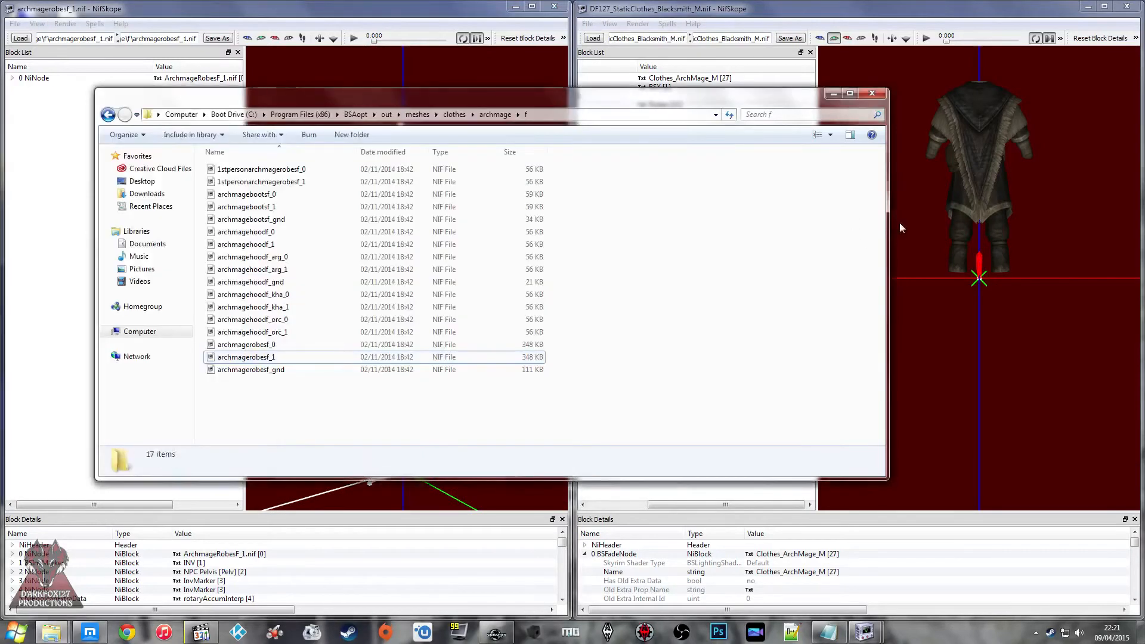
pyautogui.click(916, 224)
pyautogui.moveTo(917, 224); pyautogui.dragTo(719, 236)
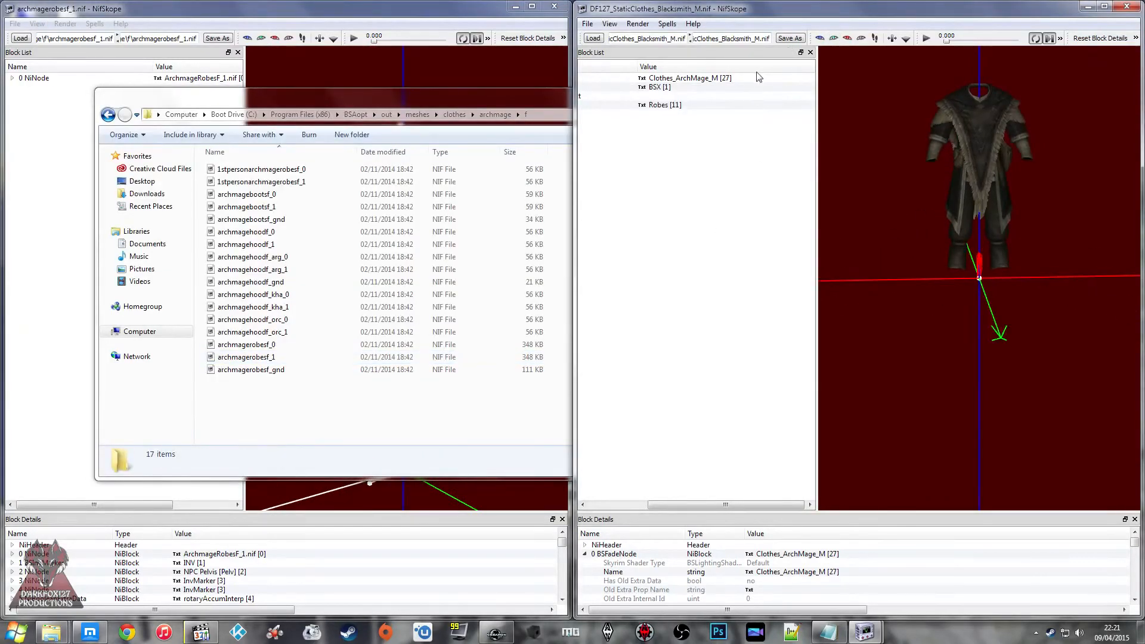
pyautogui.click(789, 38)
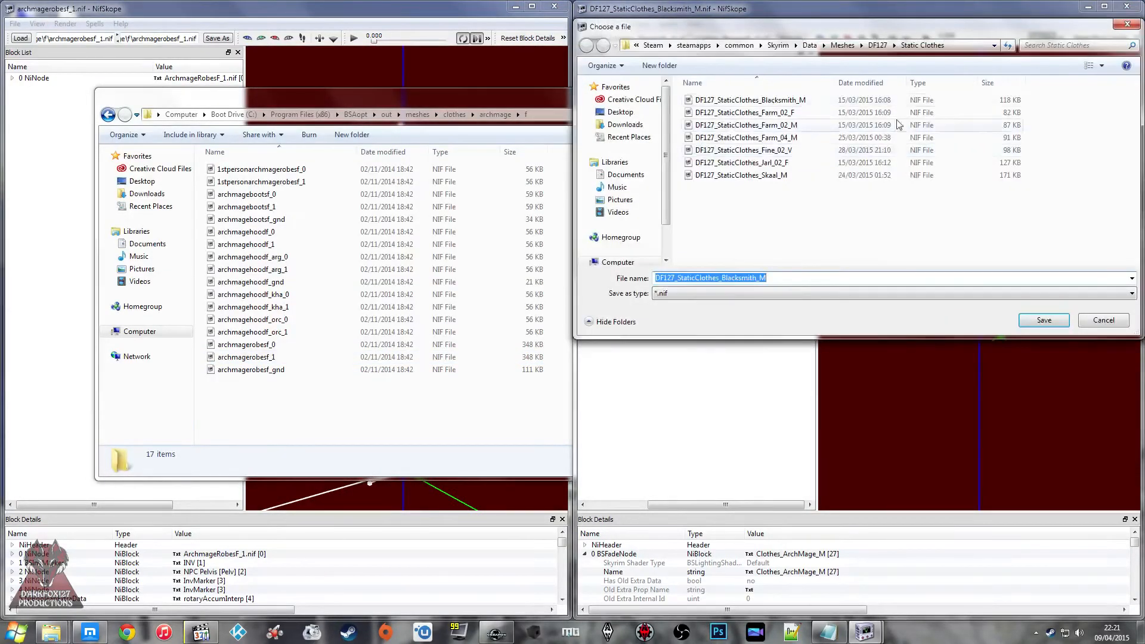
pyautogui.click(756, 278)
pyautogui.doubleClick(756, 278)
pyautogui.click(756, 278)
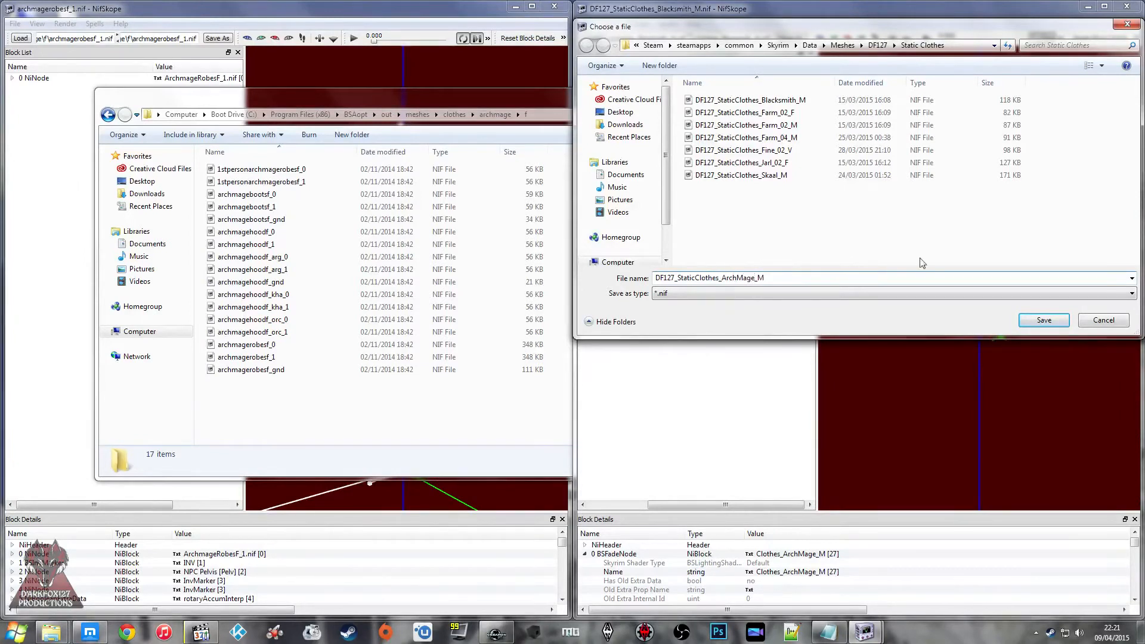
pyautogui.click(1064, 326)
# Step: Remove the BSDismemberSkinInstance branch from the robes:0 shape in archmagerobesf_1
pyautogui.click(16, 197)
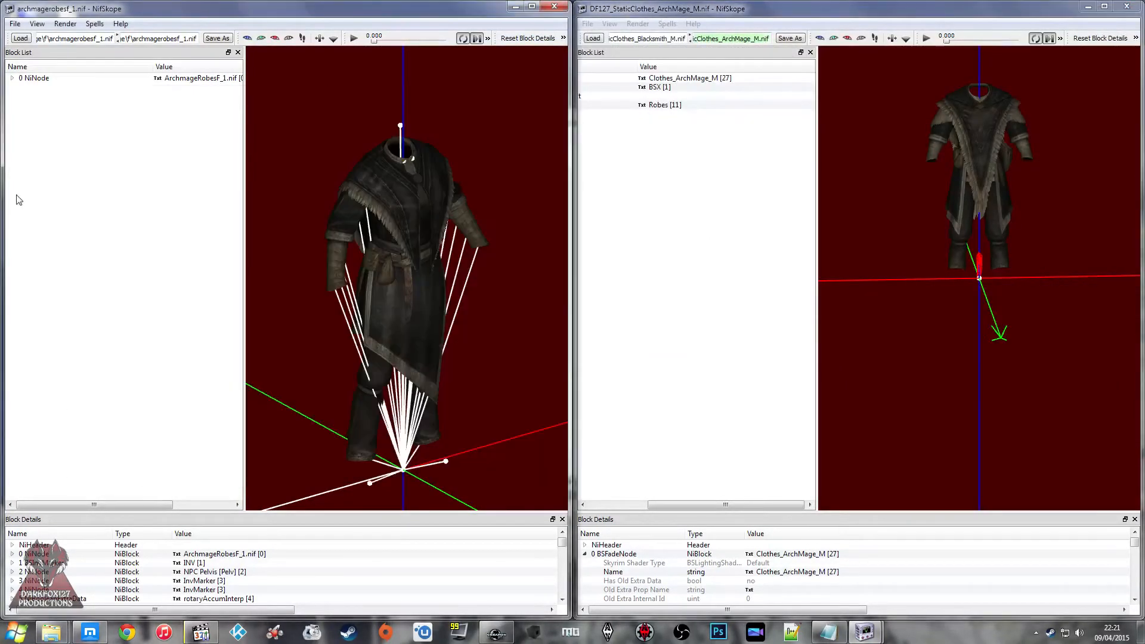
pyautogui.click(11, 78)
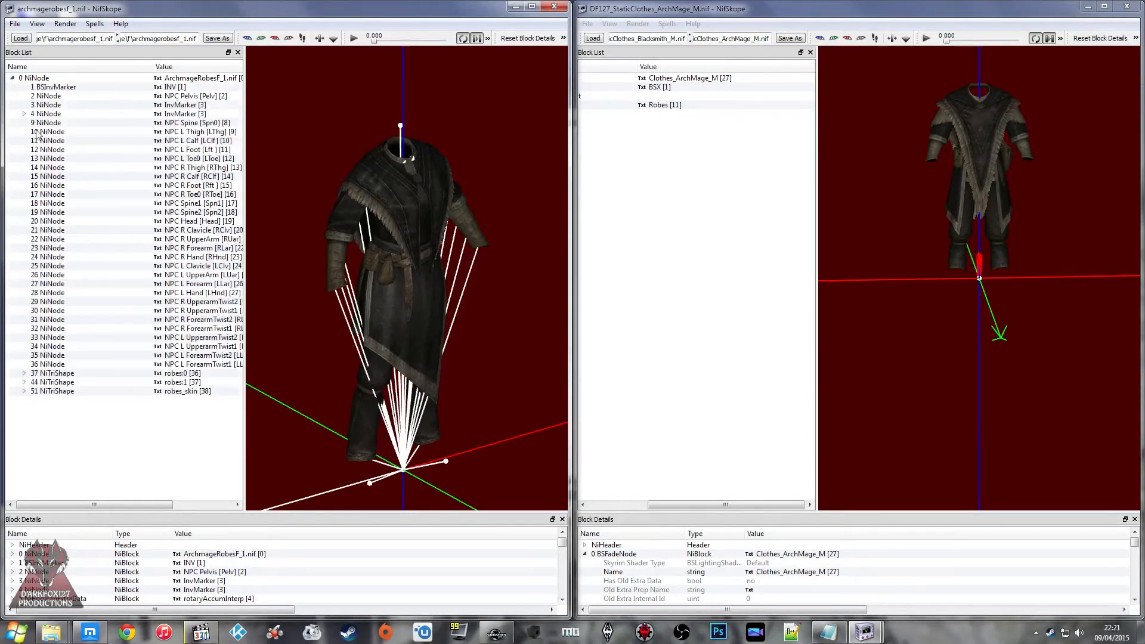
pyautogui.click(123, 383)
pyautogui.click(24, 383)
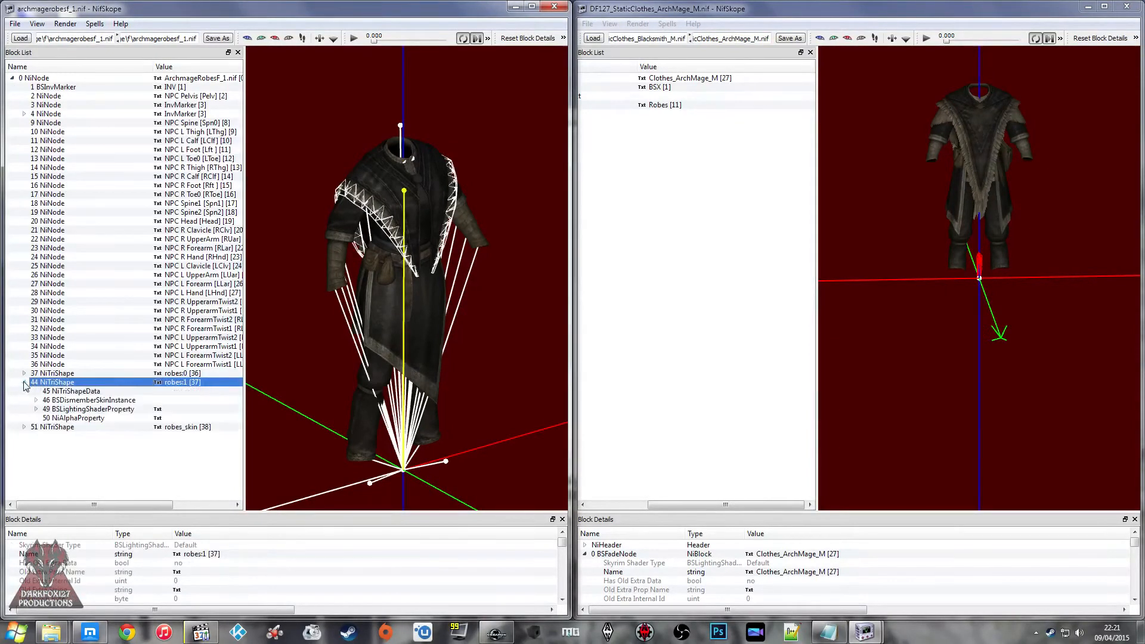
pyautogui.click(41, 374)
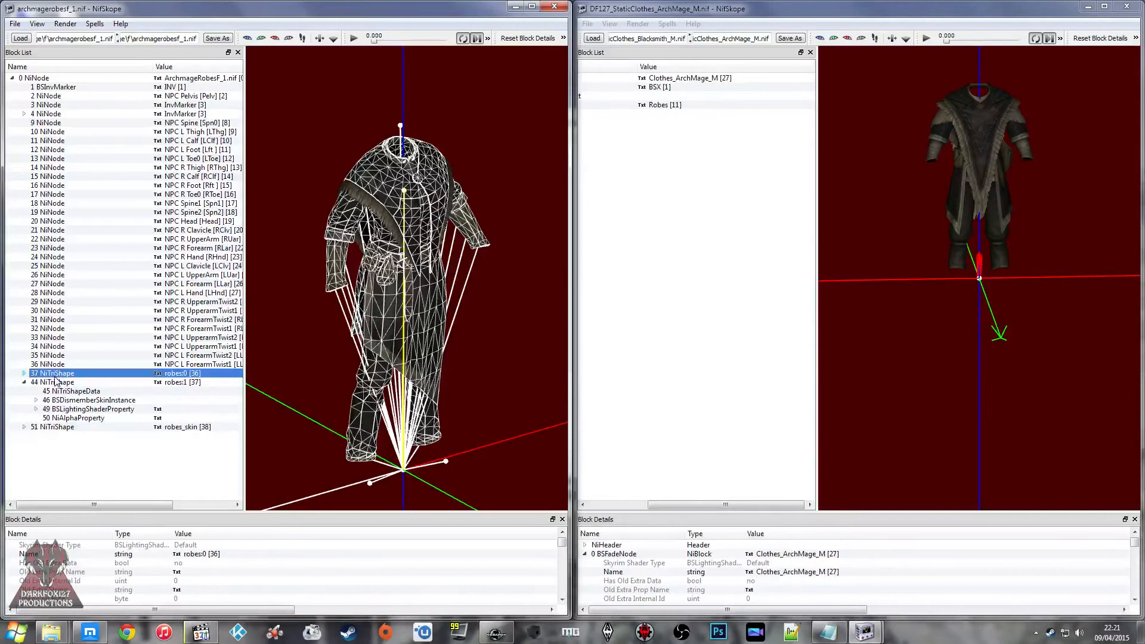
pyautogui.click(23, 373)
pyautogui.rightClick(51, 391)
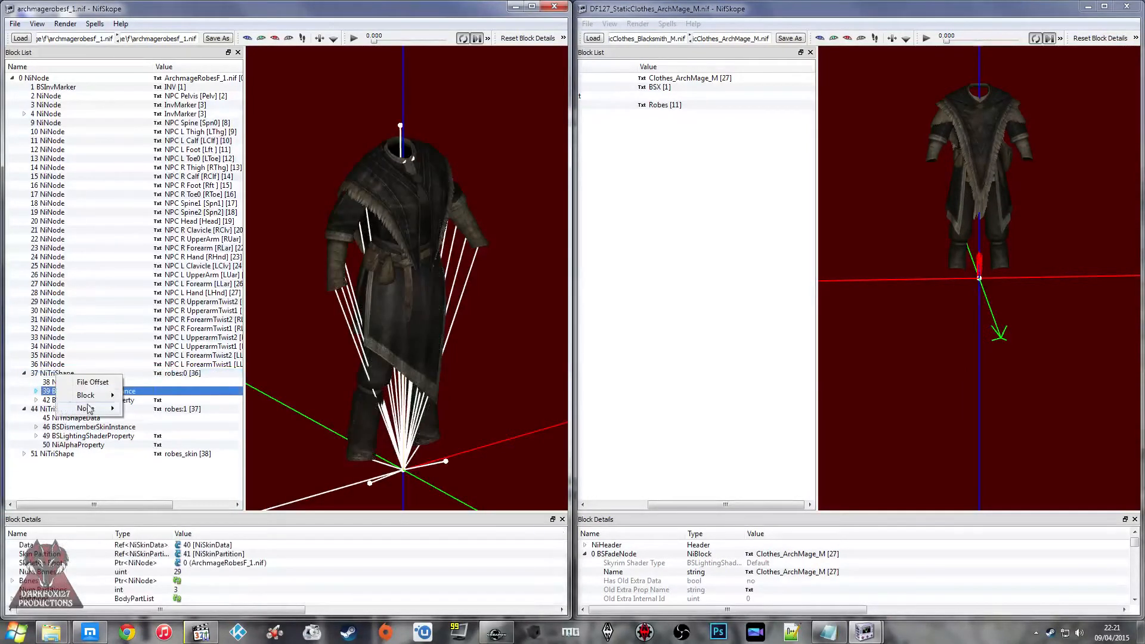
pyautogui.moveTo(89, 396)
pyautogui.click(165, 462)
# Step: Clear the SLSF1_Skinned flag in the BSLightingShaderProperty of the robes:0 shape
pyautogui.click(66, 391)
pyautogui.scroll(-2, 266, 585)
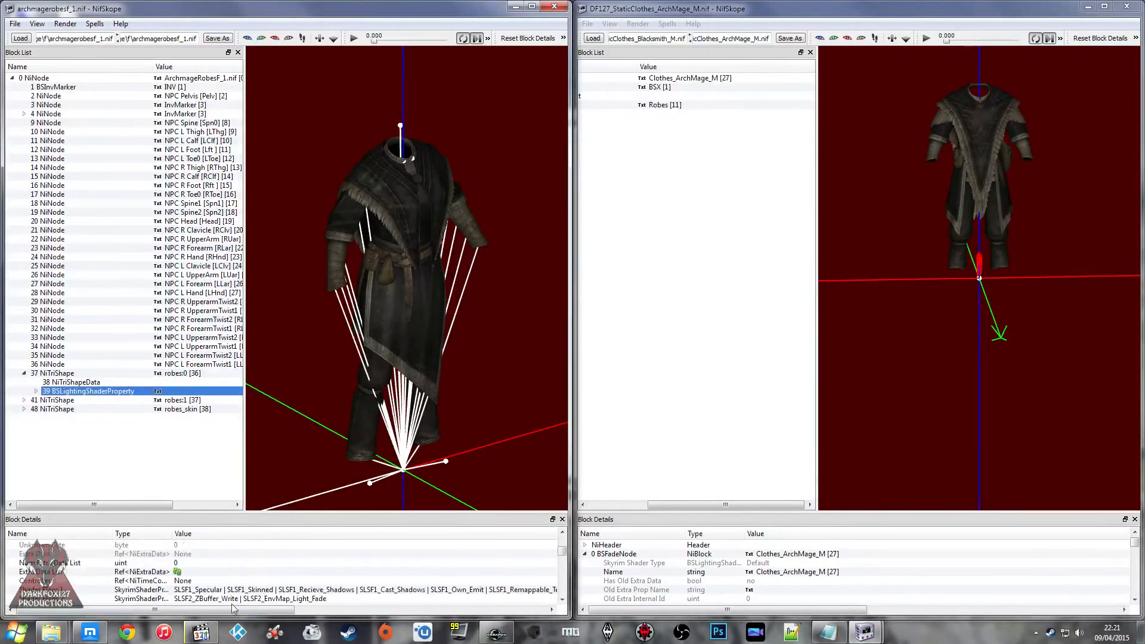
pyautogui.hscroll(2, 234, 609)
pyautogui.moveTo(297, 616); pyautogui.dragTo(372, 610)
pyautogui.doubleClick(418, 589)
pyautogui.click(423, 590)
pyautogui.click(5, 509)
pyautogui.click(502, 571)
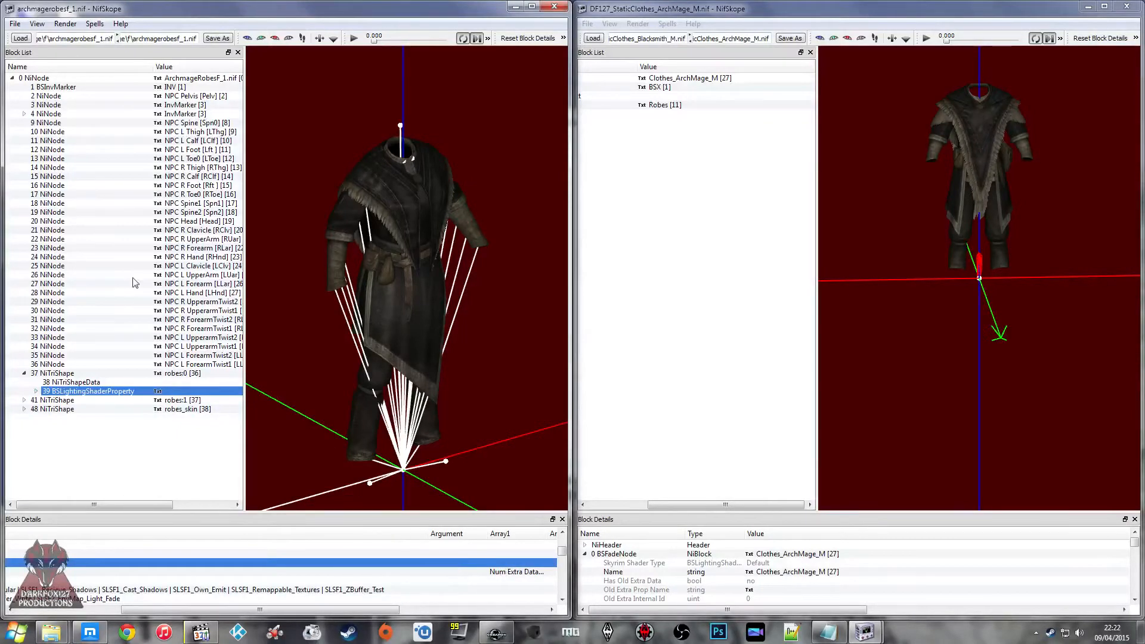
# Step: Replace the male Robes shape in the static clothes file with a copy of the robes:0 branch under the root node
pyautogui.rightClick(53, 373)
pyautogui.moveTo(89, 444)
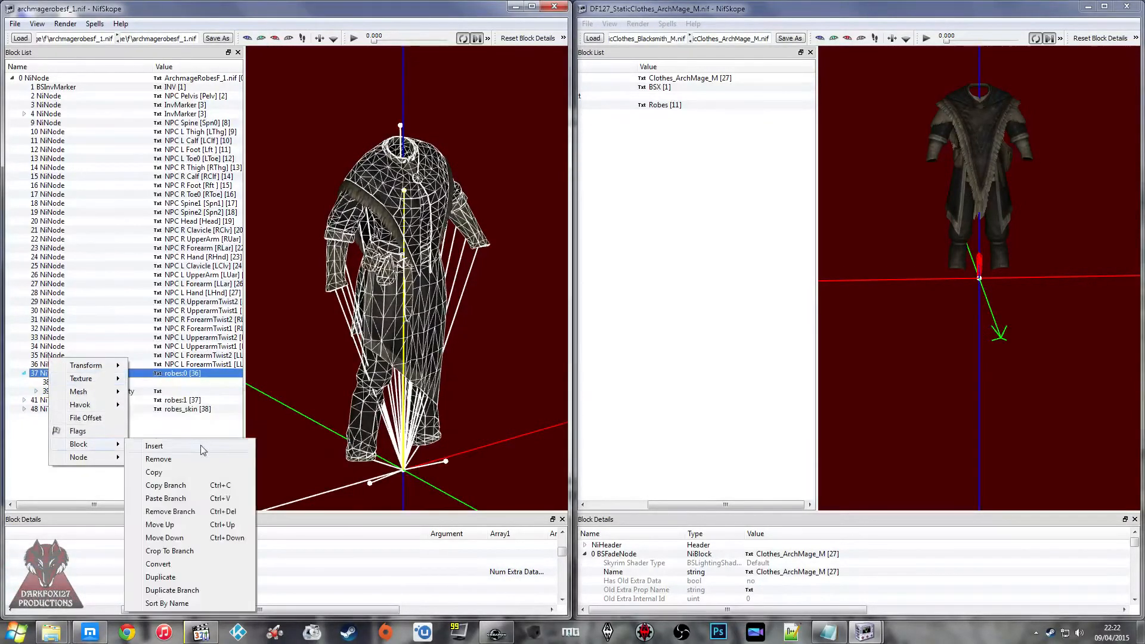
pyautogui.click(182, 485)
pyautogui.rightClick(679, 105)
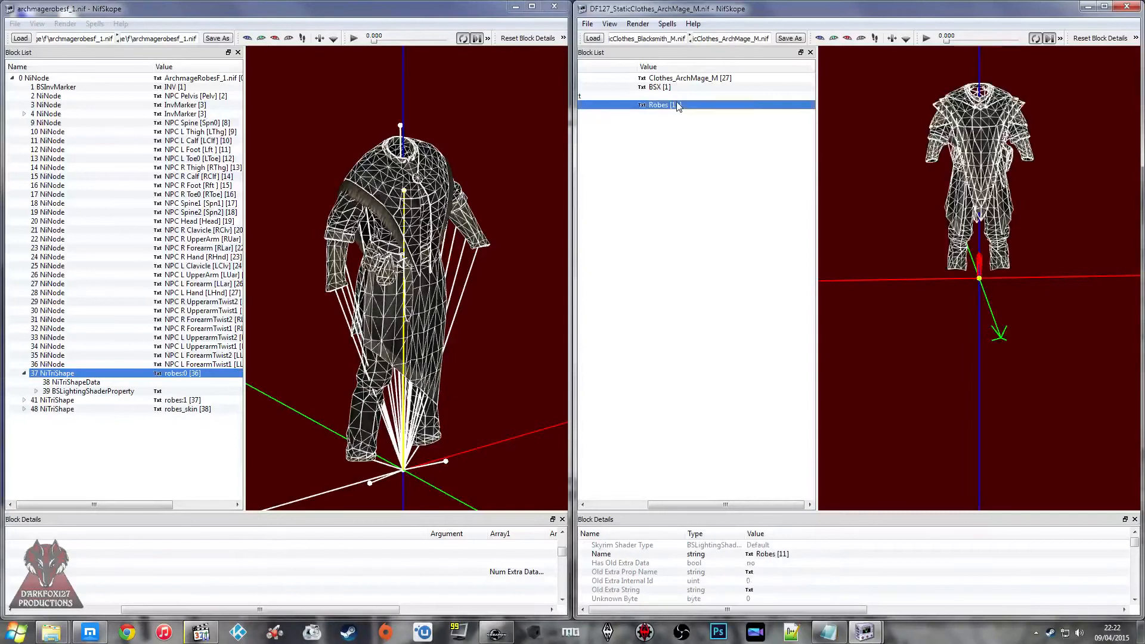
pyautogui.moveTo(722, 176)
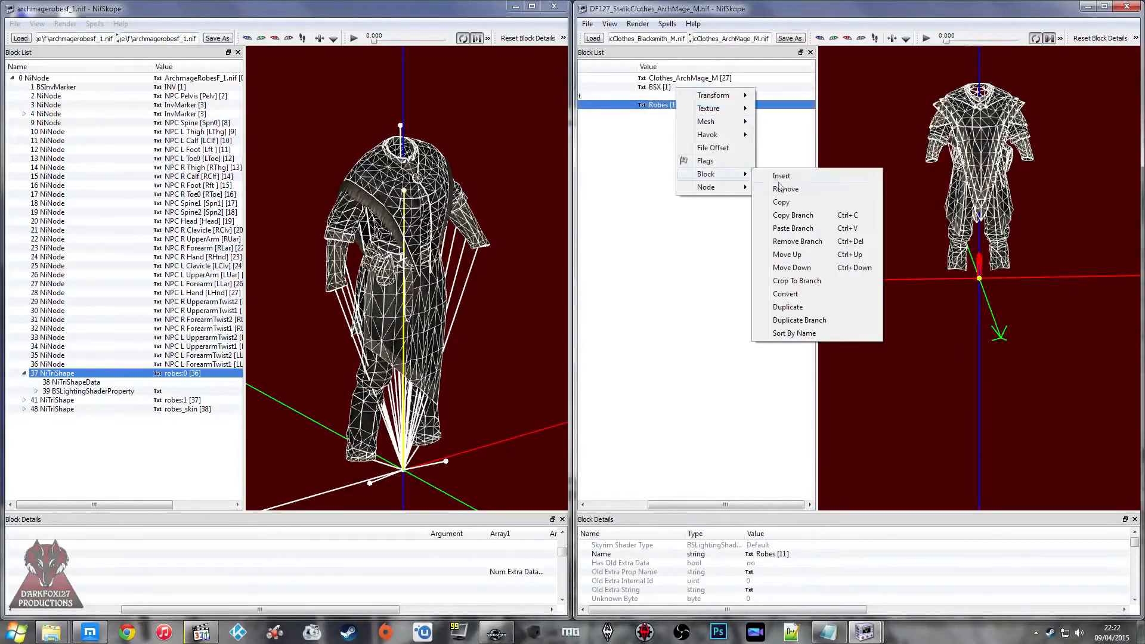
pyautogui.click(776, 243)
pyautogui.rightClick(654, 78)
pyautogui.moveTo(686, 96)
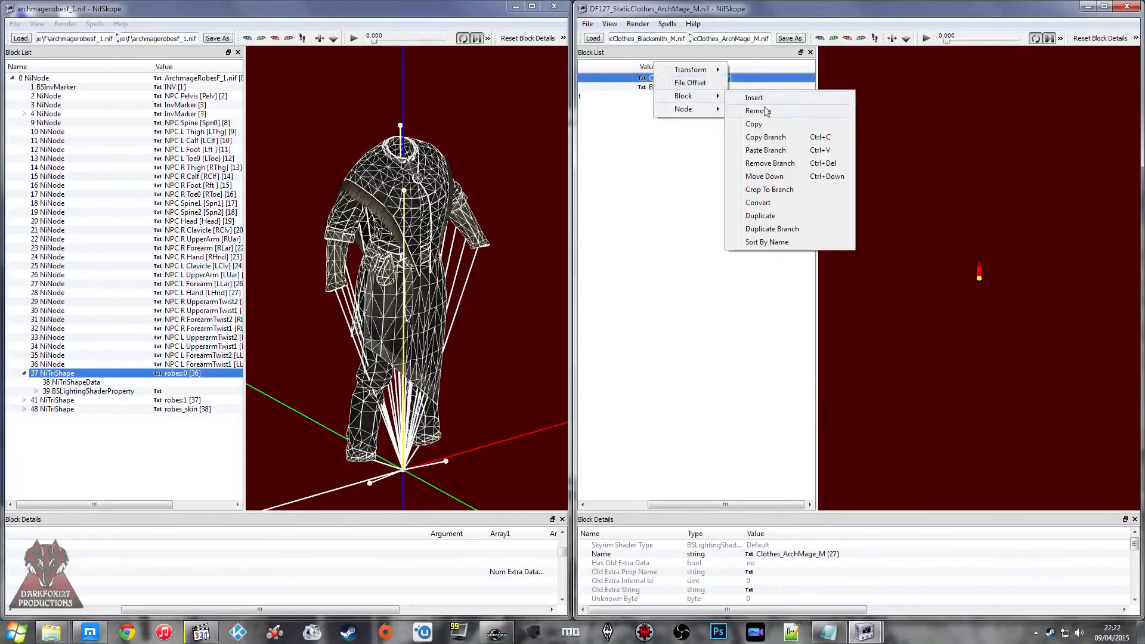
pyautogui.click(769, 152)
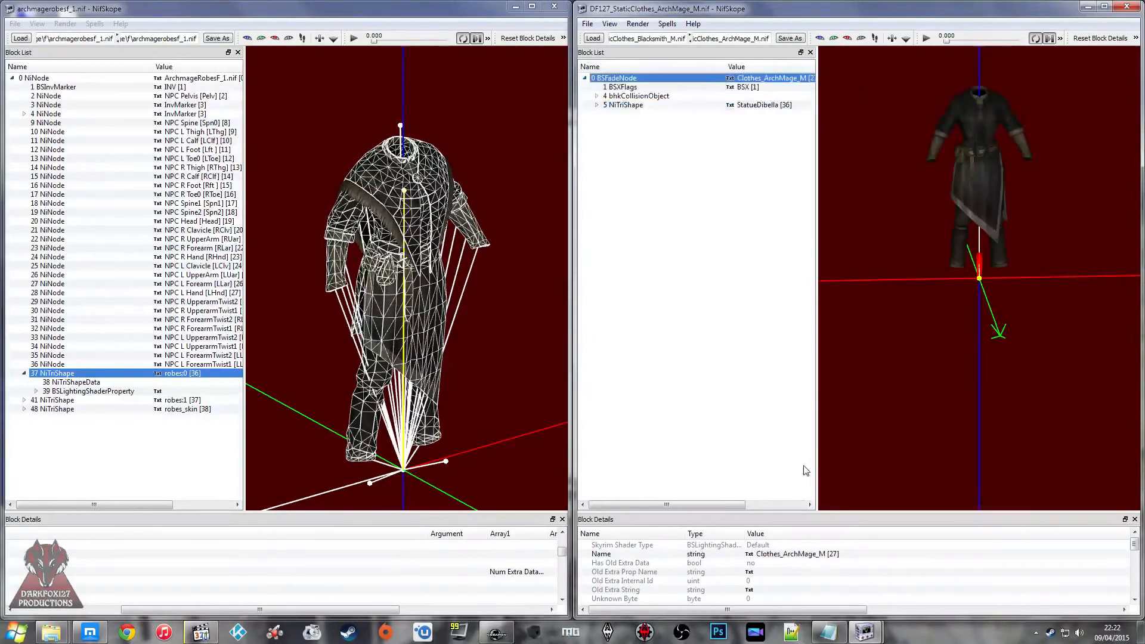
# Step: Rename the root BSFadeNode of the static clothes file to Clothes_ArchMage_F
pyautogui.rightClick(805, 552)
pyautogui.click(840, 559)
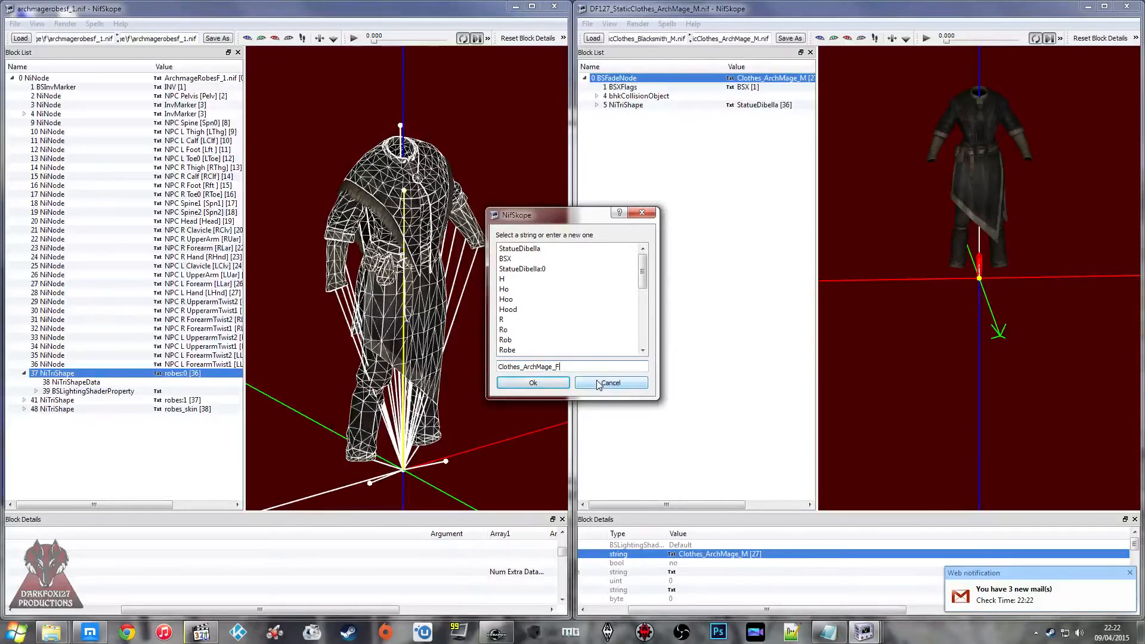
pyautogui.click(530, 382)
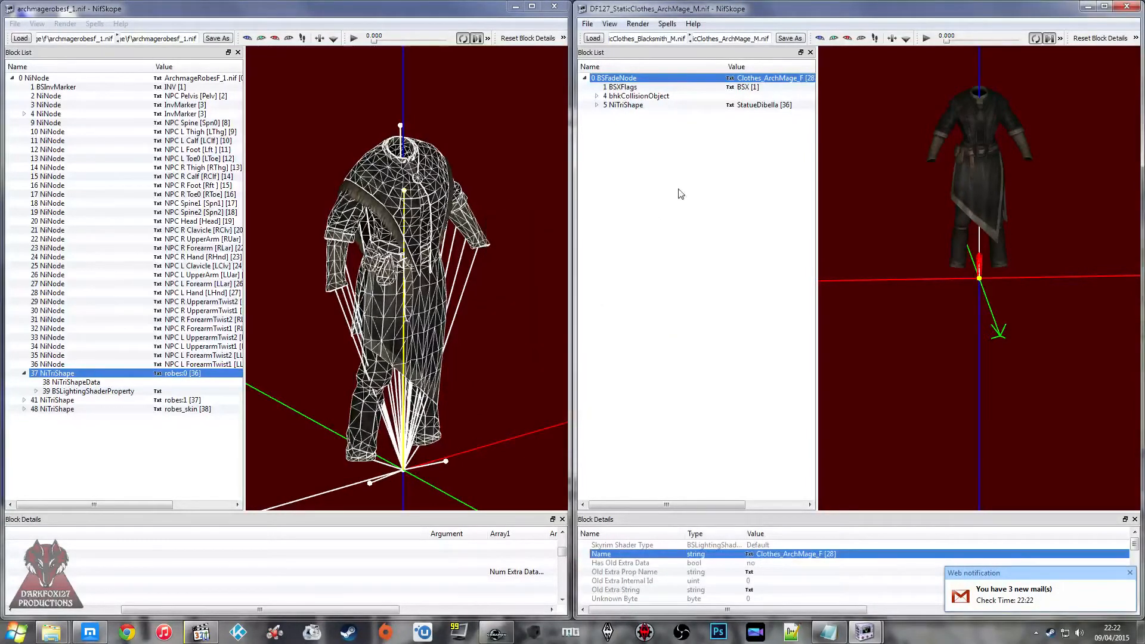
# Step: Rename the pasted female robes shape from StatueDibella to Robes
pyautogui.click(644, 105)
pyautogui.rightClick(803, 554)
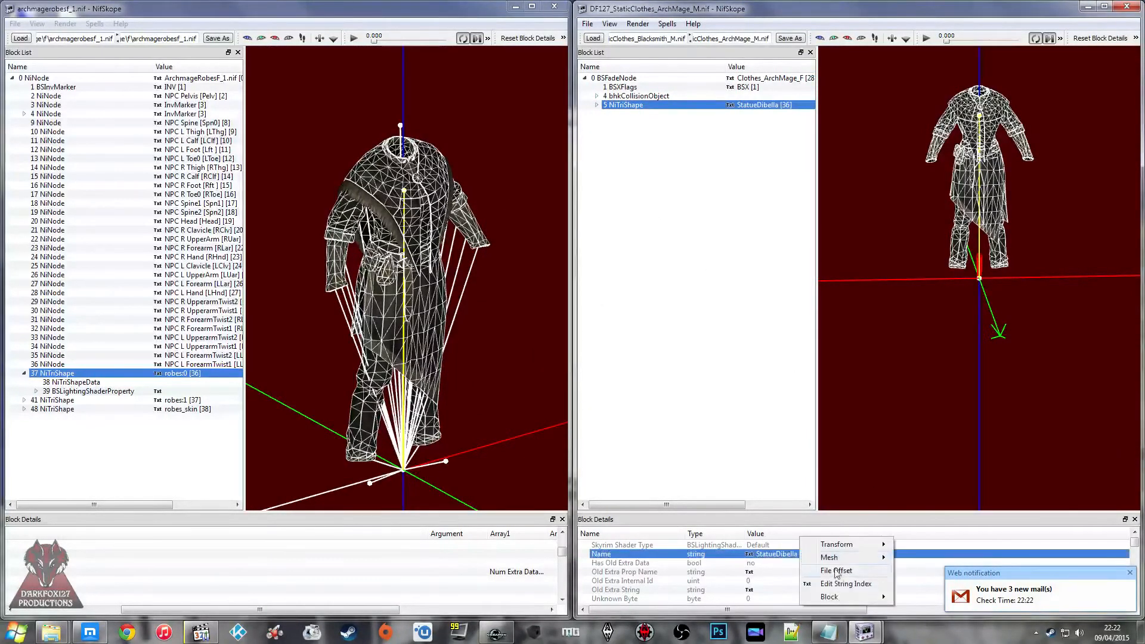
pyautogui.click(839, 584)
pyautogui.write('R')
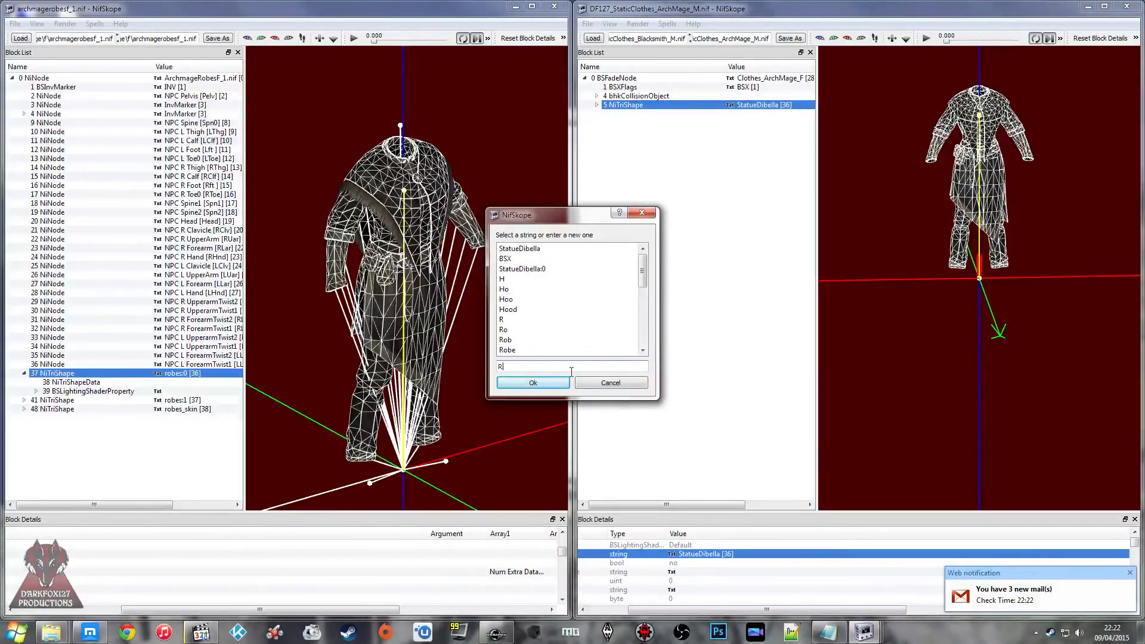
pyautogui.write('obes')
pyautogui.press('Return')
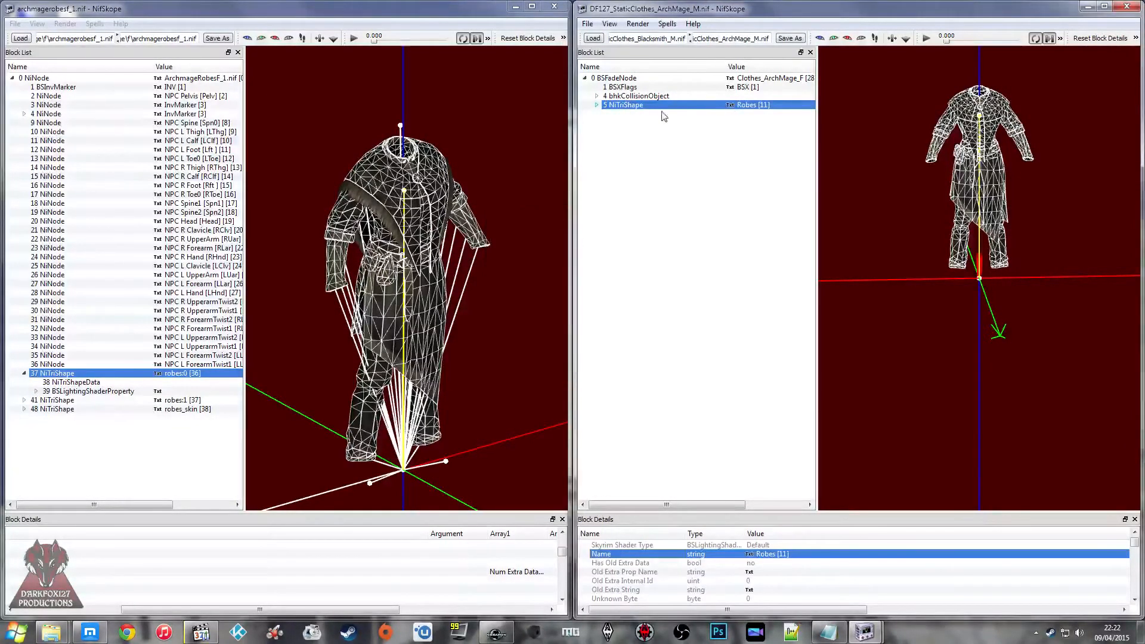
# Step: Expand the new Robes shape, and remove the BSDismemberSkinInstance branch from the robes:1 shape in archmagerobesf_1
pyautogui.click(597, 106)
pyautogui.click(48, 401)
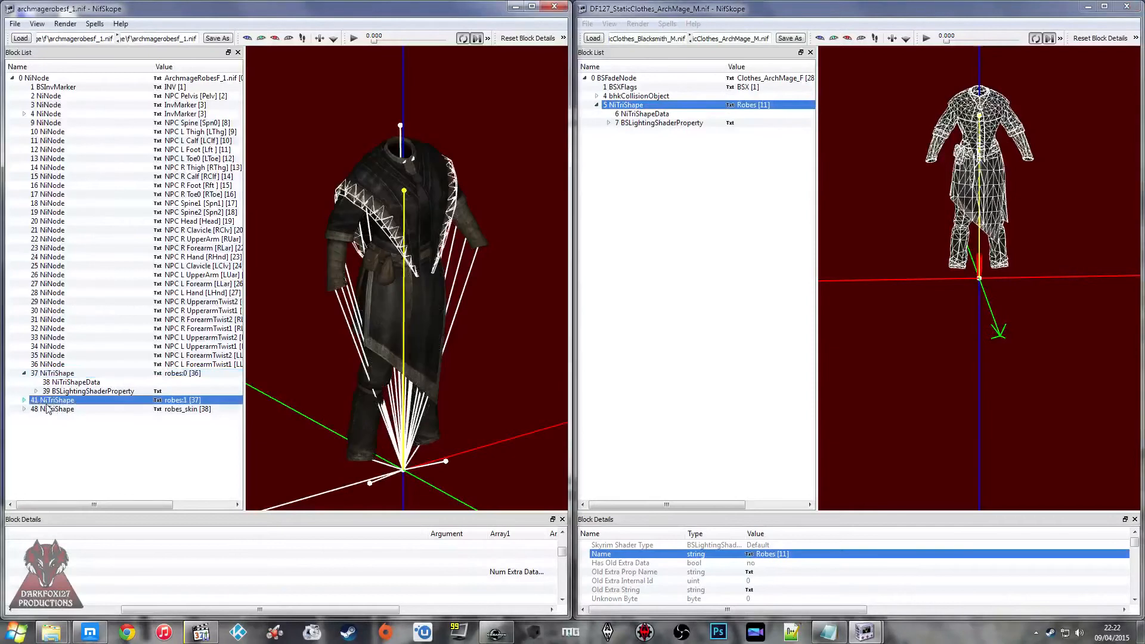
pyautogui.click(25, 400)
pyautogui.rightClick(92, 417)
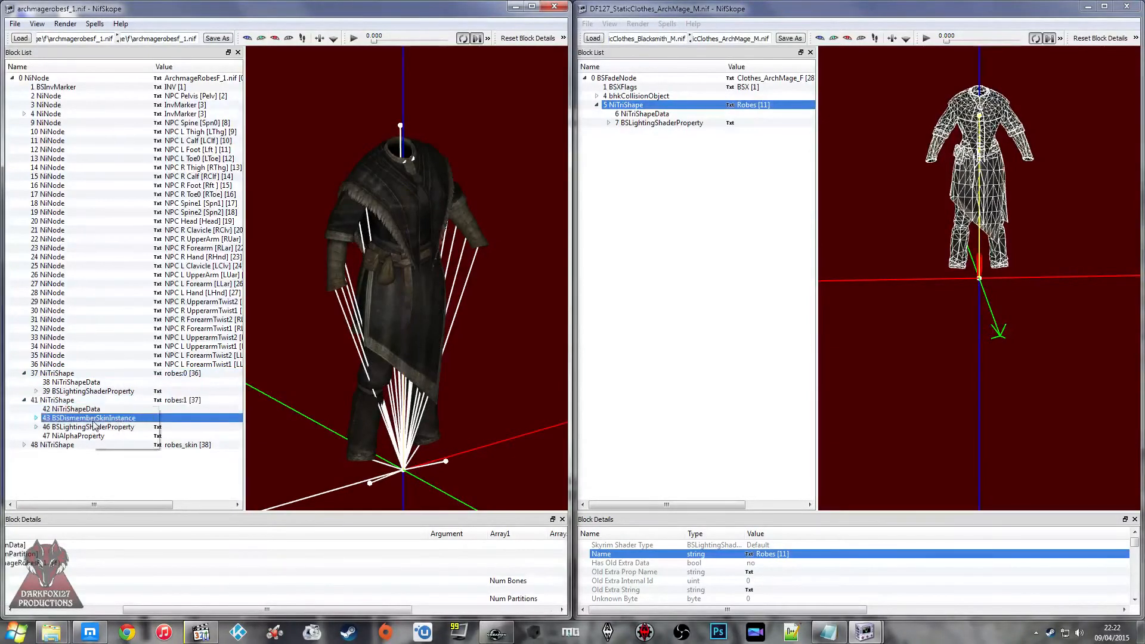
pyautogui.moveTo(122, 427)
pyautogui.click(201, 495)
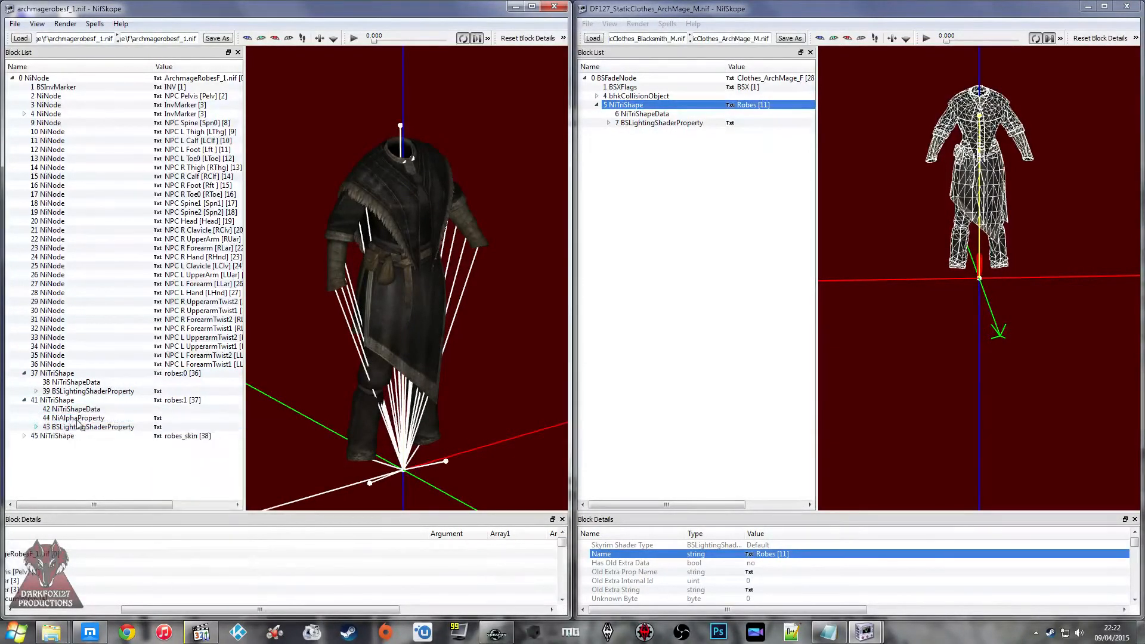
# Step: Clear the SLSF1_Skinned shader flag on the robes:1 shape's BSLightingShaderProperty in archmagerobesf_1
pyautogui.moveTo(182, 610); pyautogui.dragTo(262, 610)
pyautogui.doubleClick(460, 563)
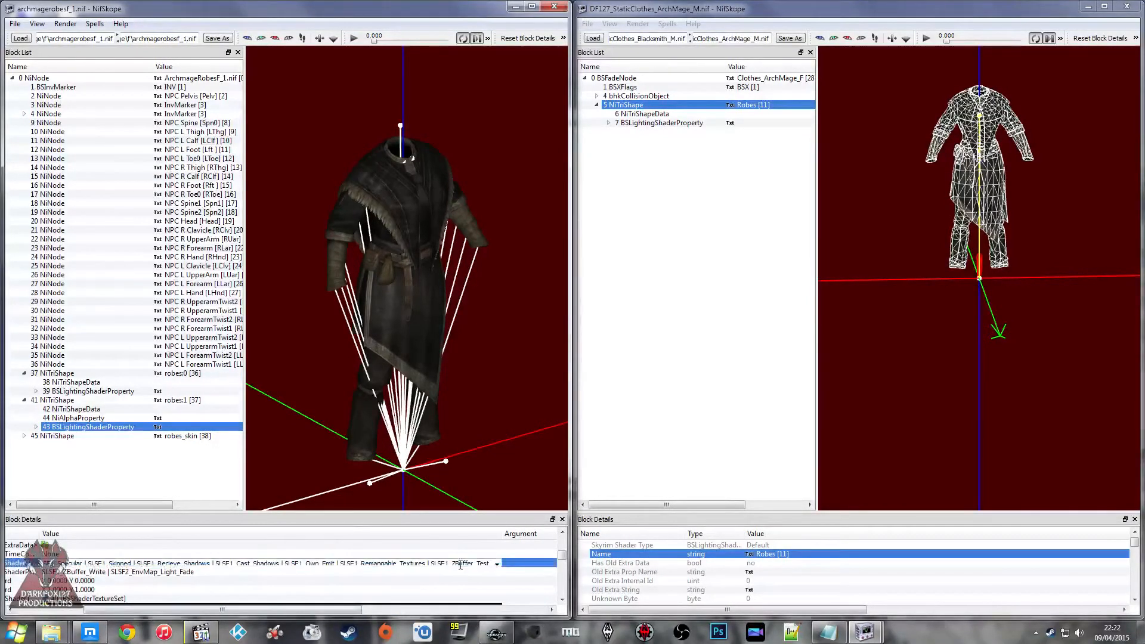
pyautogui.click(496, 563)
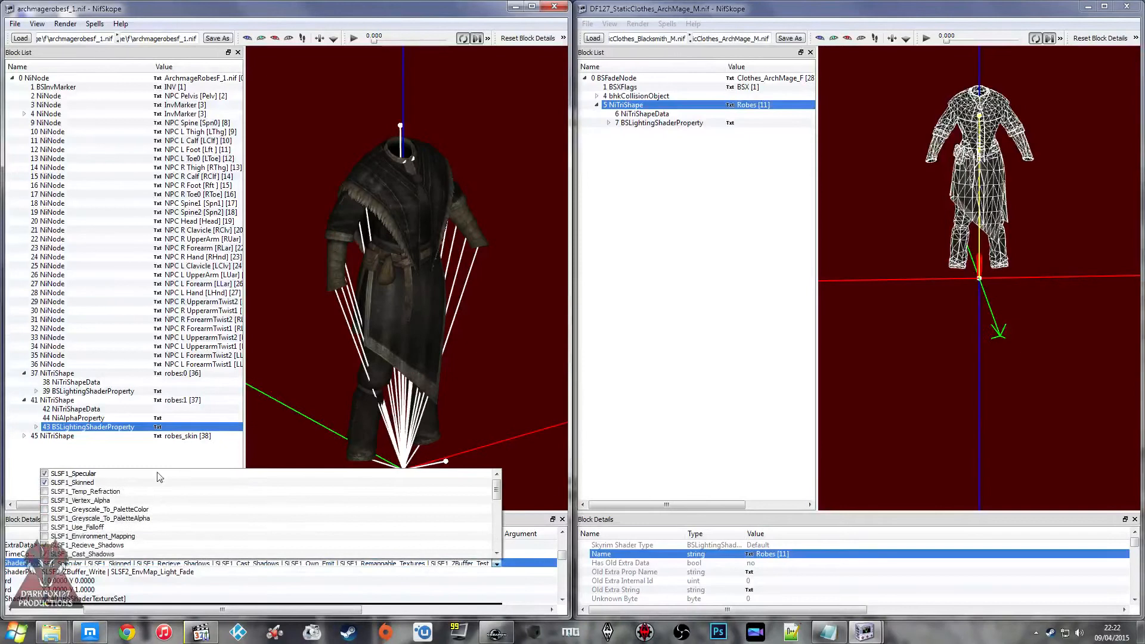
pyautogui.click(44, 482)
pyautogui.click(204, 582)
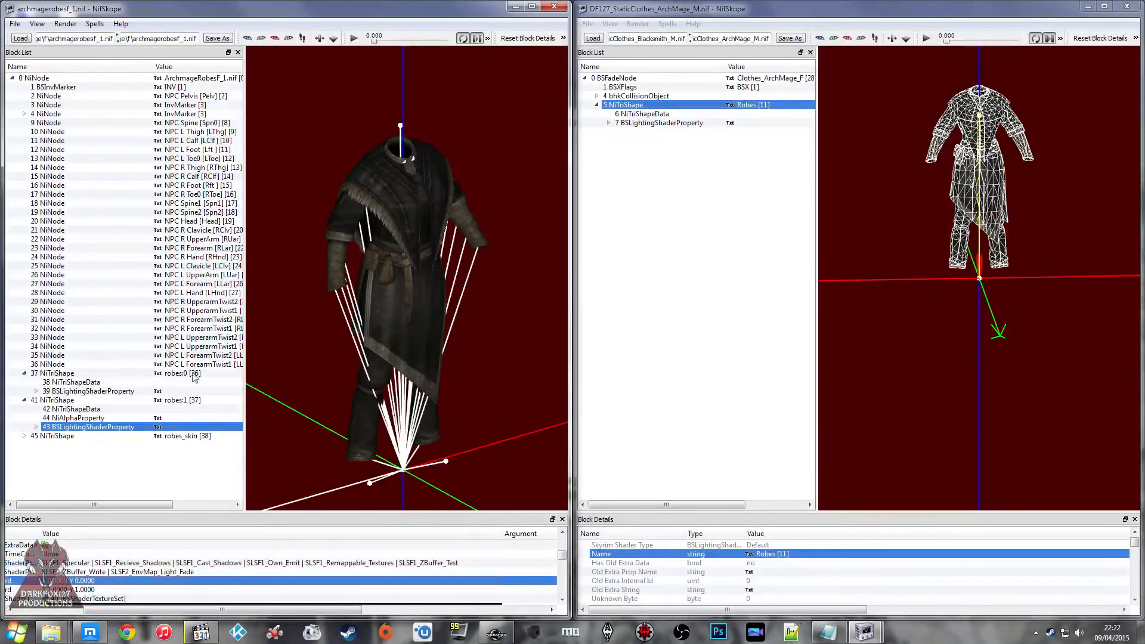
# Step: Copy the robes:1 branch and paste it under the root BSFadeNode of the static clothes file
pyautogui.rightClick(65, 400)
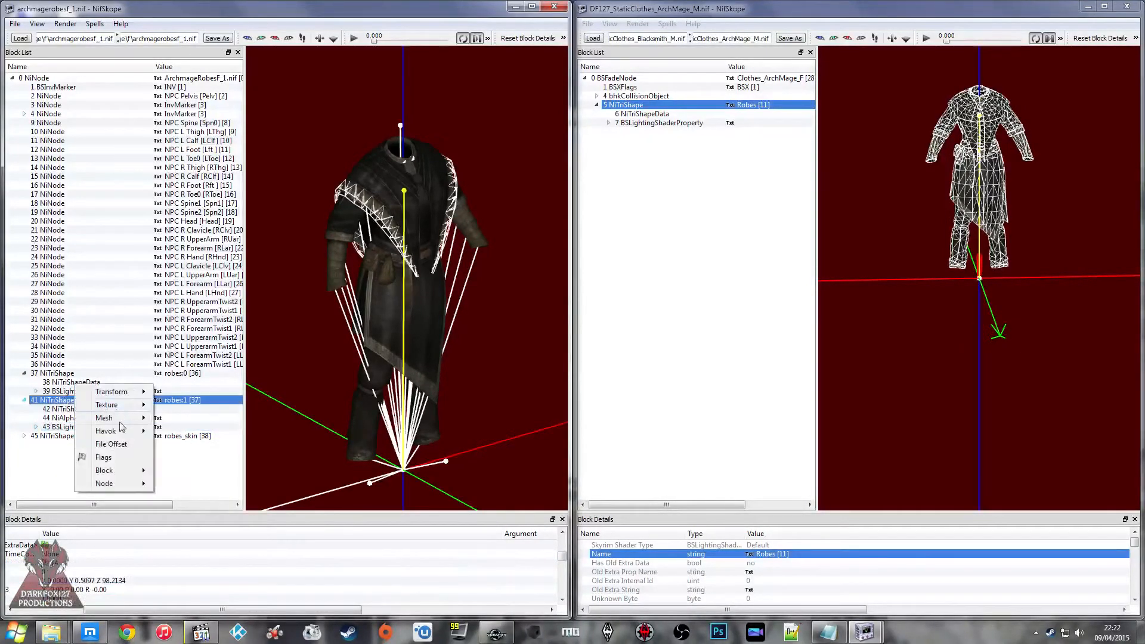
pyautogui.moveTo(112, 473)
pyautogui.click(197, 512)
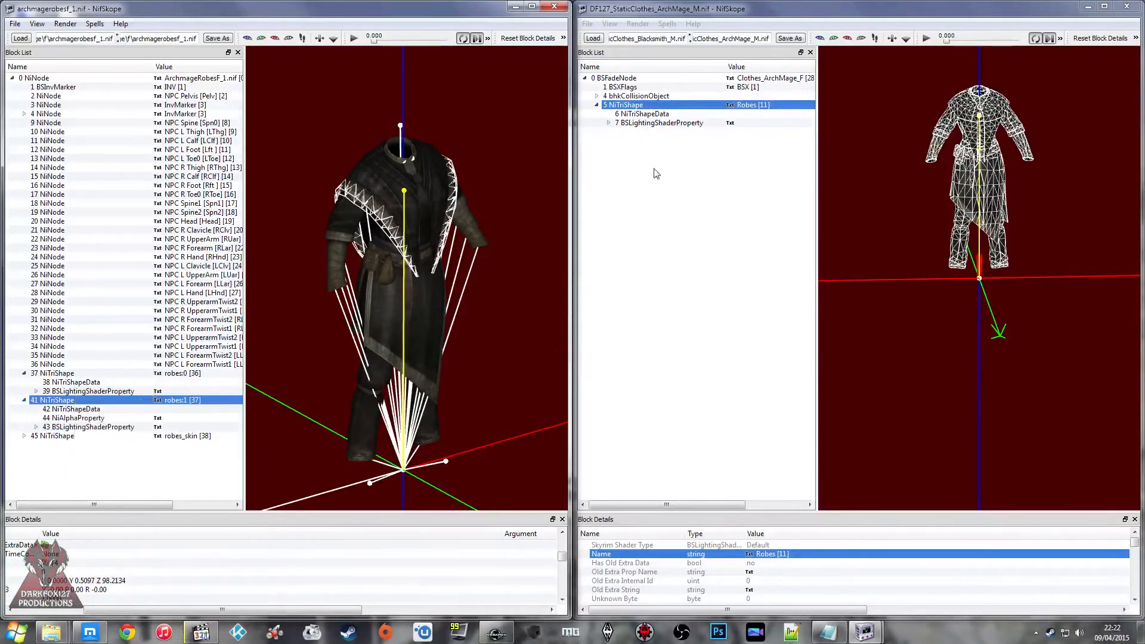
pyautogui.rightClick(644, 78)
pyautogui.moveTo(685, 94)
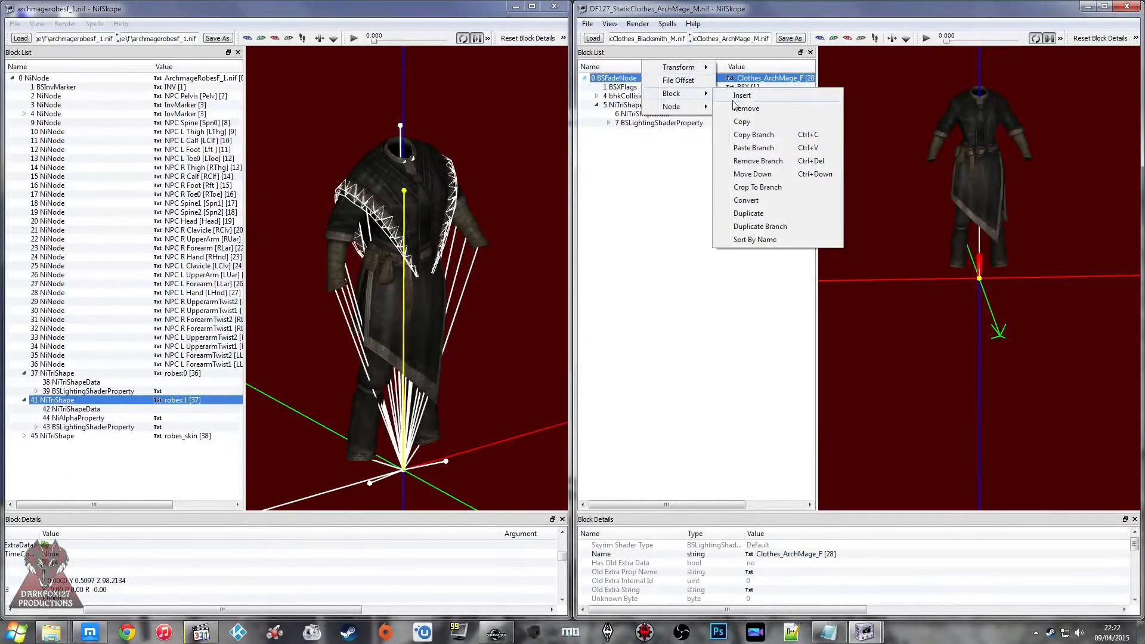
pyautogui.click(744, 147)
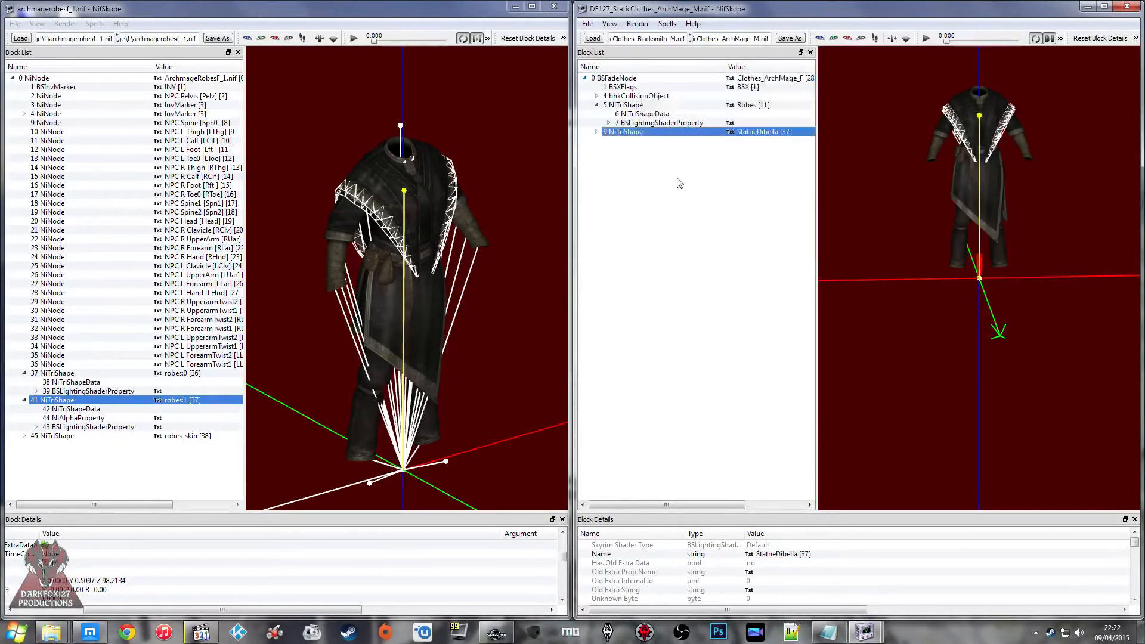
# Step: Rename the pasted trim shape from StatueDibella to Fluff, and check both shapes on the model
pyautogui.rightClick(771, 555)
pyautogui.click(835, 587)
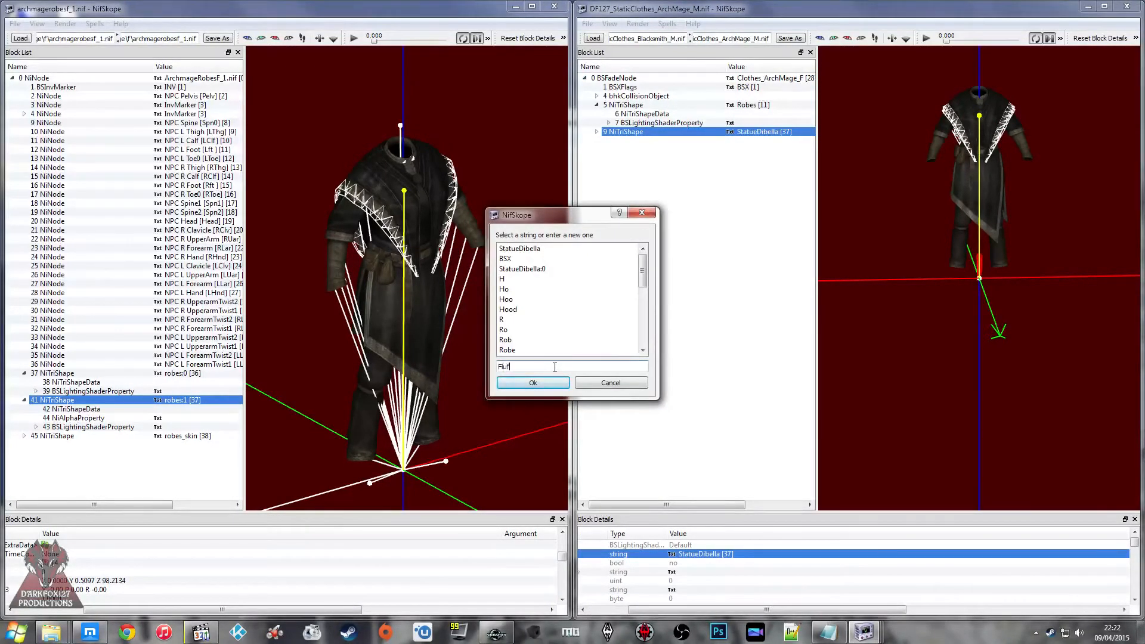
pyautogui.click(533, 385)
pyautogui.scroll(3, 891, 182)
pyautogui.click(898, 194)
pyautogui.scroll(5, 903, 206)
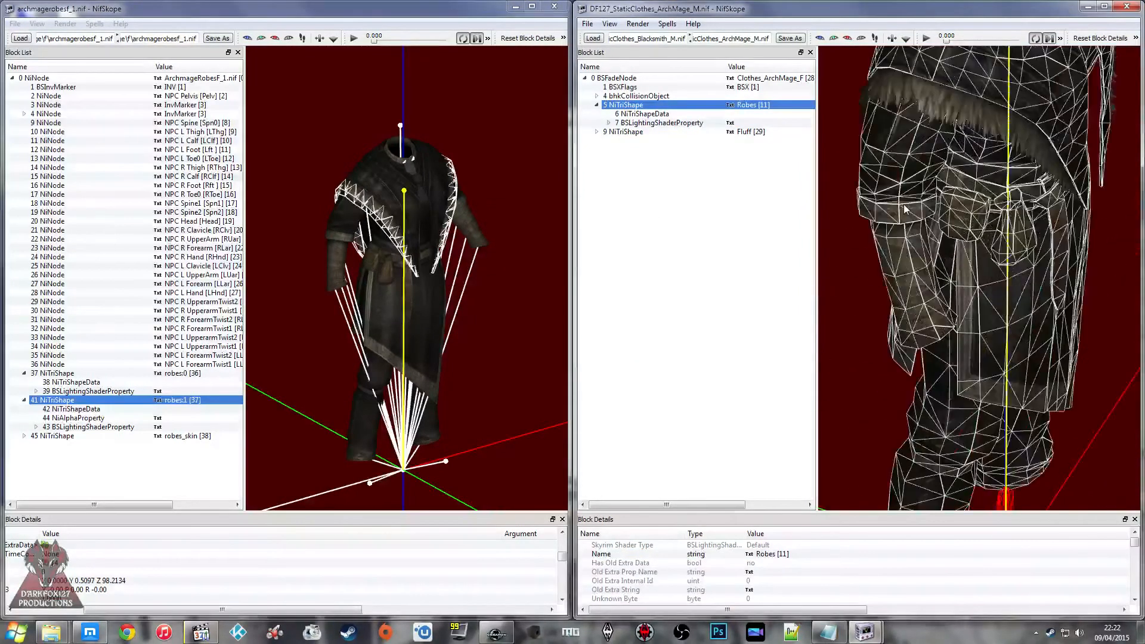
pyautogui.click(629, 133)
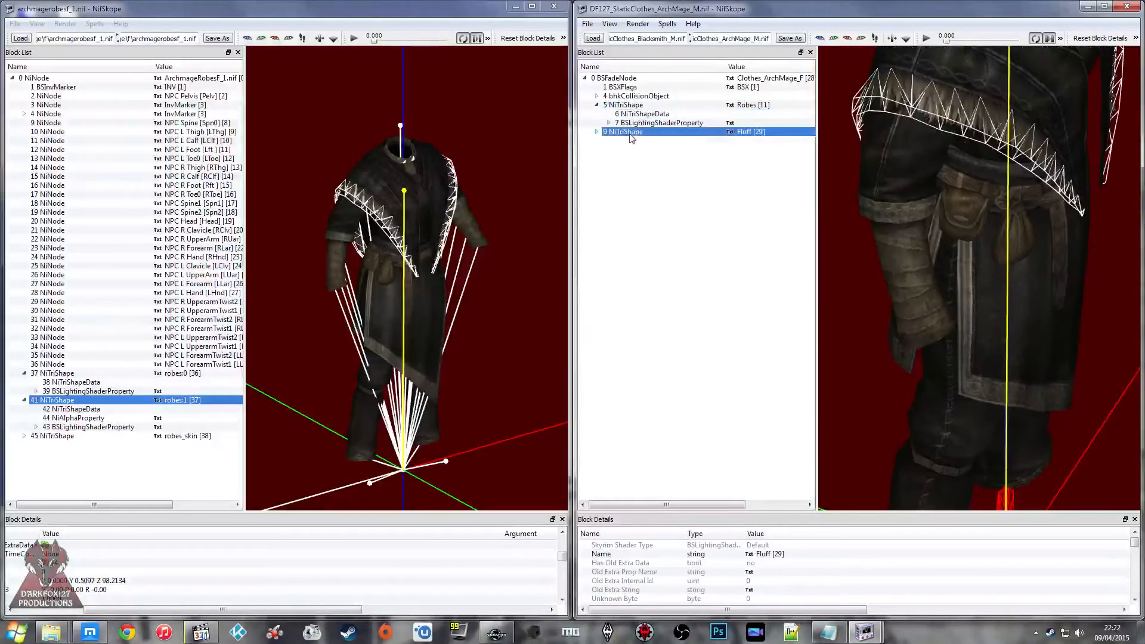
# Step: Save the static clothes file under the new name DF127_StaticClothes_ArchMage_F in the Static Clothes folder
pyautogui.click(788, 39)
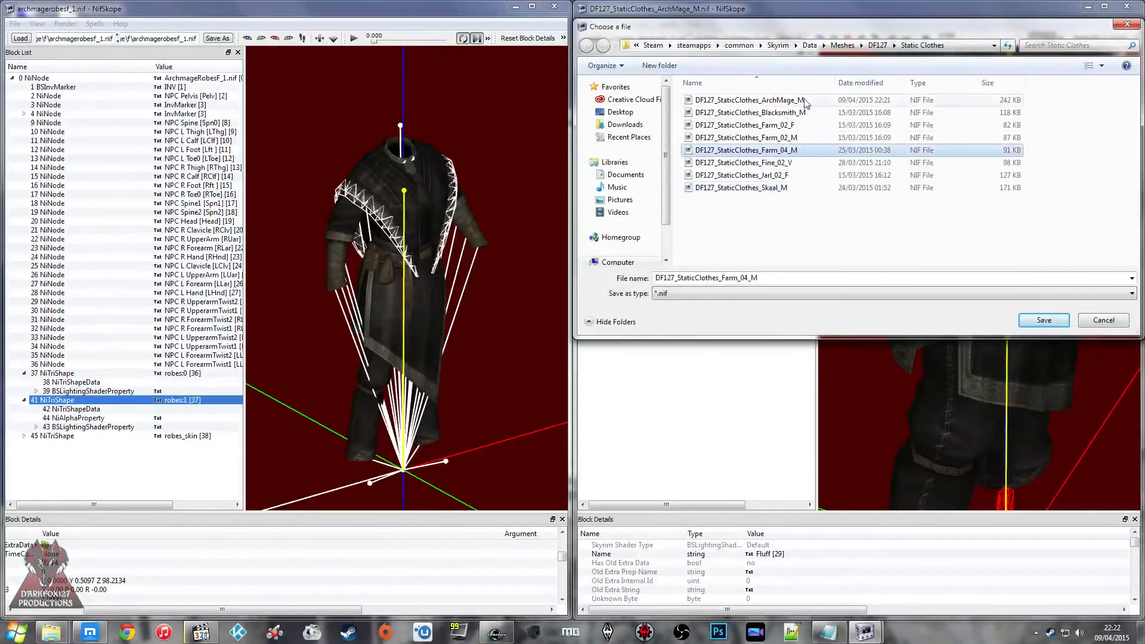
pyautogui.click(796, 282)
pyautogui.press('BackSpace')
pyautogui.write('F')
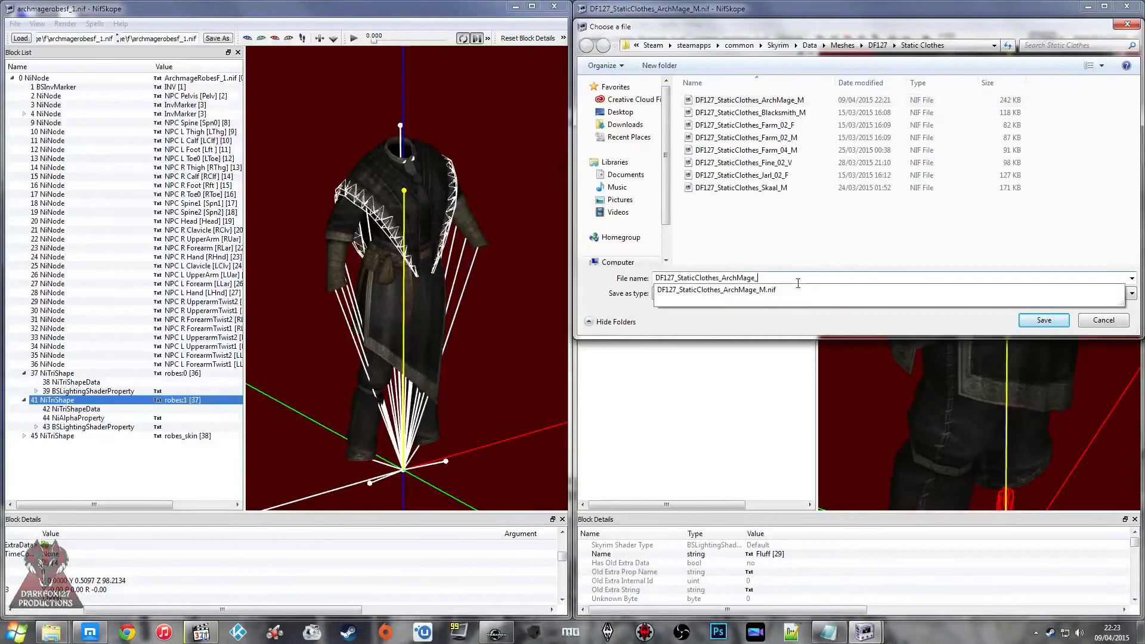
pyautogui.press('Return')
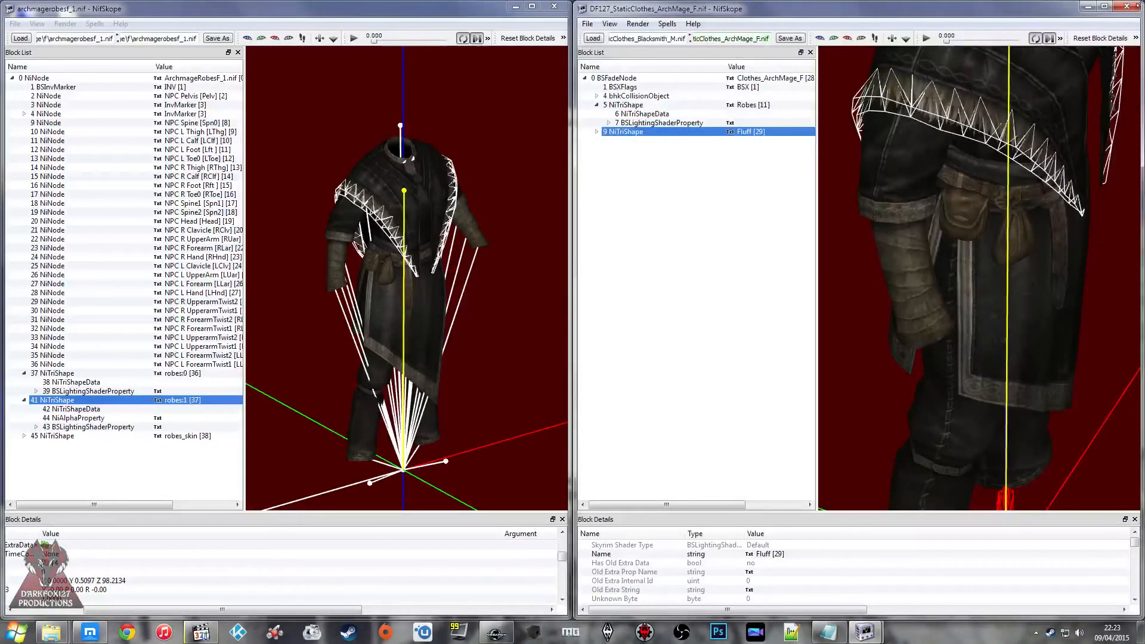
# Step: Close both NifSkope windows and the archmage mesh folder, and switch to the Creation Kit
pyautogui.click(1127, 6)
pyautogui.click(555, 6)
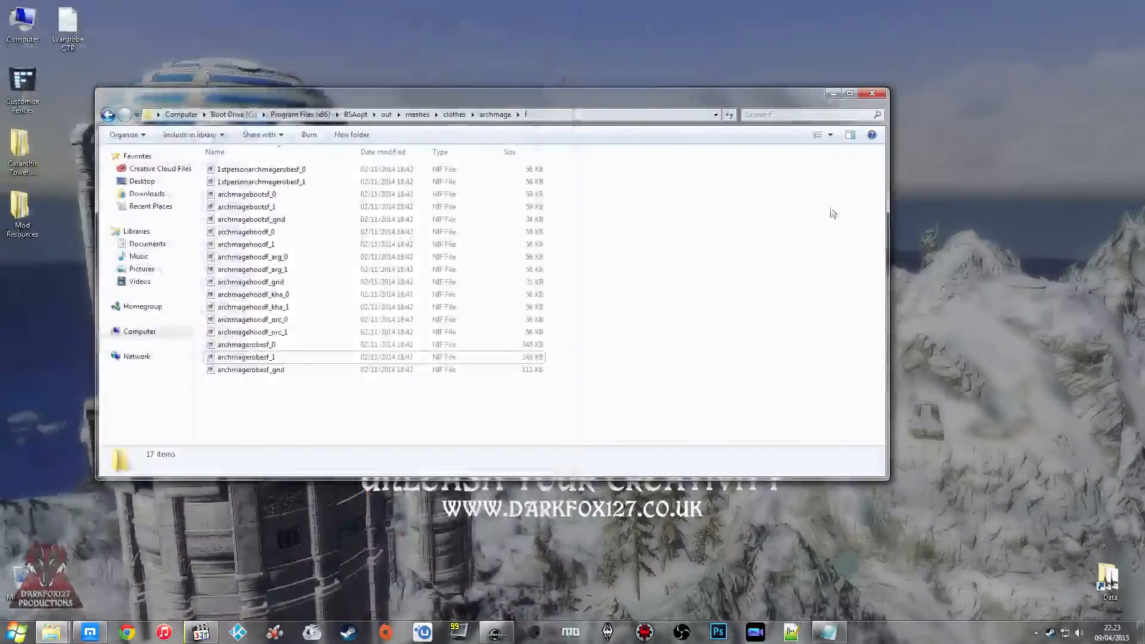
pyautogui.click(873, 96)
pyautogui.click(500, 633)
pyautogui.click(205, 123)
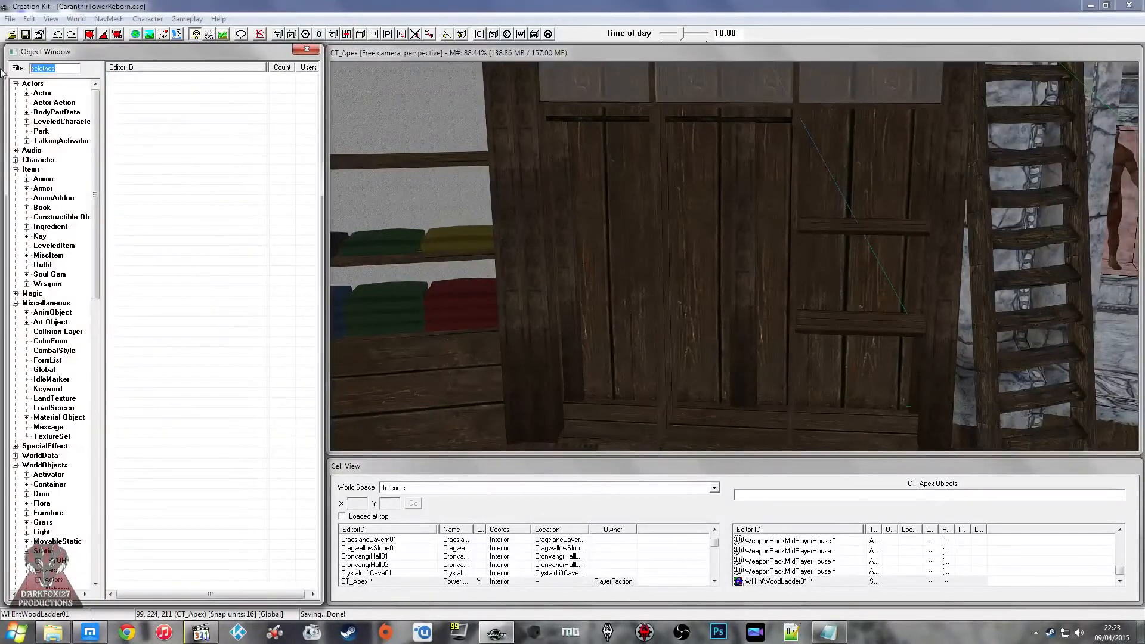
# Step: Open the CT_STATIC_Clothes_Fine_02_V static and change its ID to CT_STATIC_Clothes_ArchMage_M
pyautogui.doubleClick(179, 119)
pyautogui.click(560, 216)
pyautogui.press('BackSpace')
pyautogui.press('BackSpace')
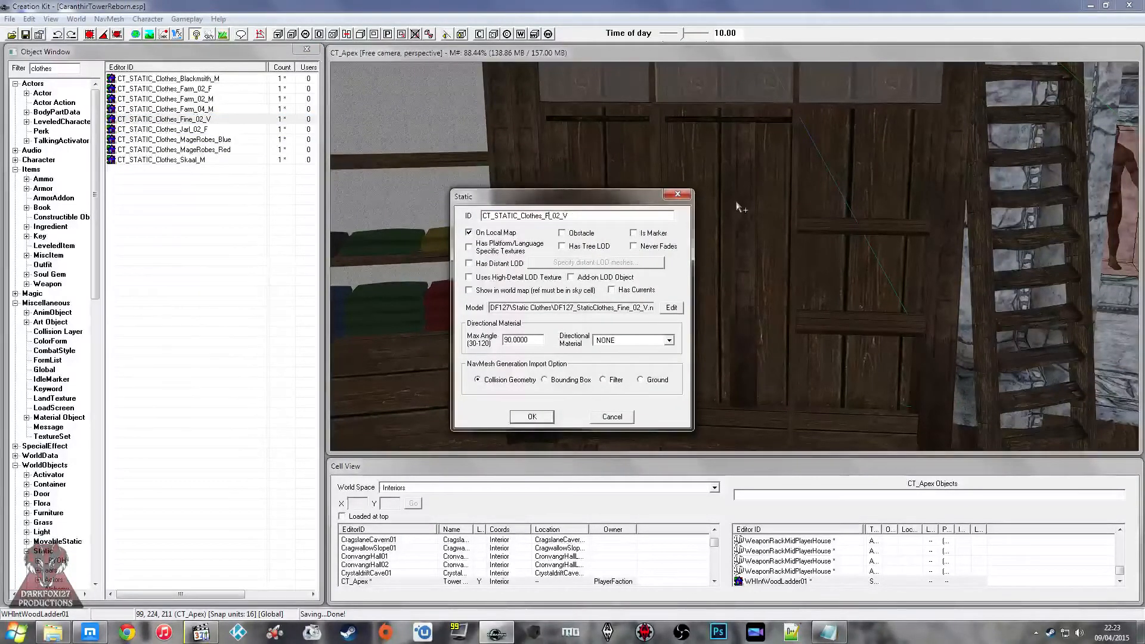
pyautogui.write('Arch')
# Step: Assign the DF127_StaticClothes_ArchMage_M model from Meshes\DF127\Static Clothes, and create the static as a new form
pyautogui.click(671, 308)
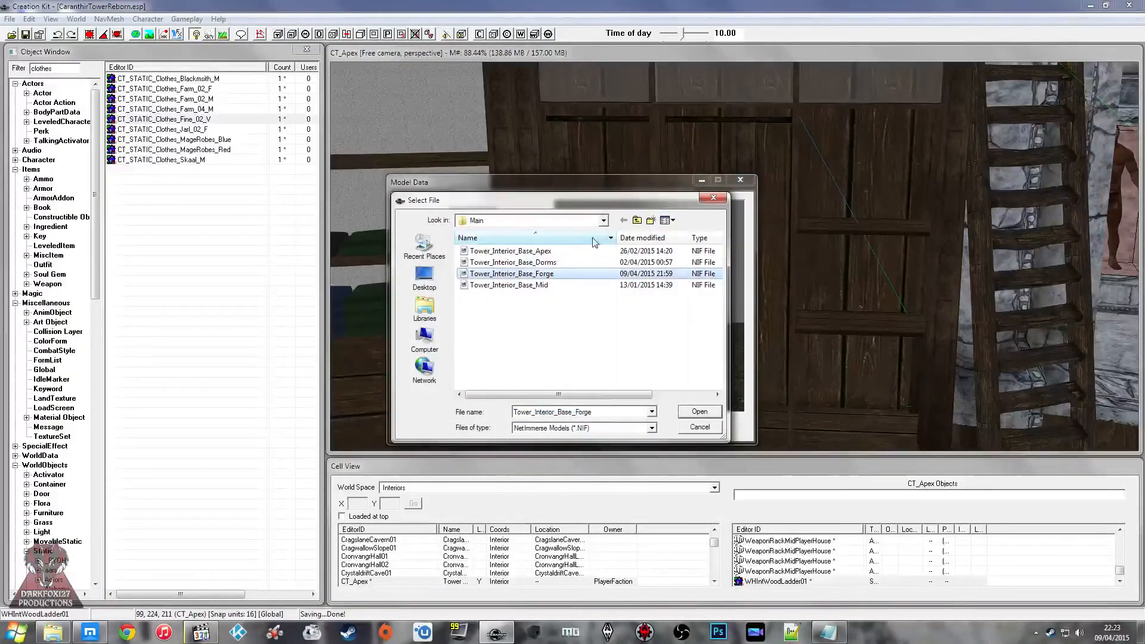
pyautogui.click(602, 220)
pyautogui.click(532, 290)
pyautogui.click(547, 220)
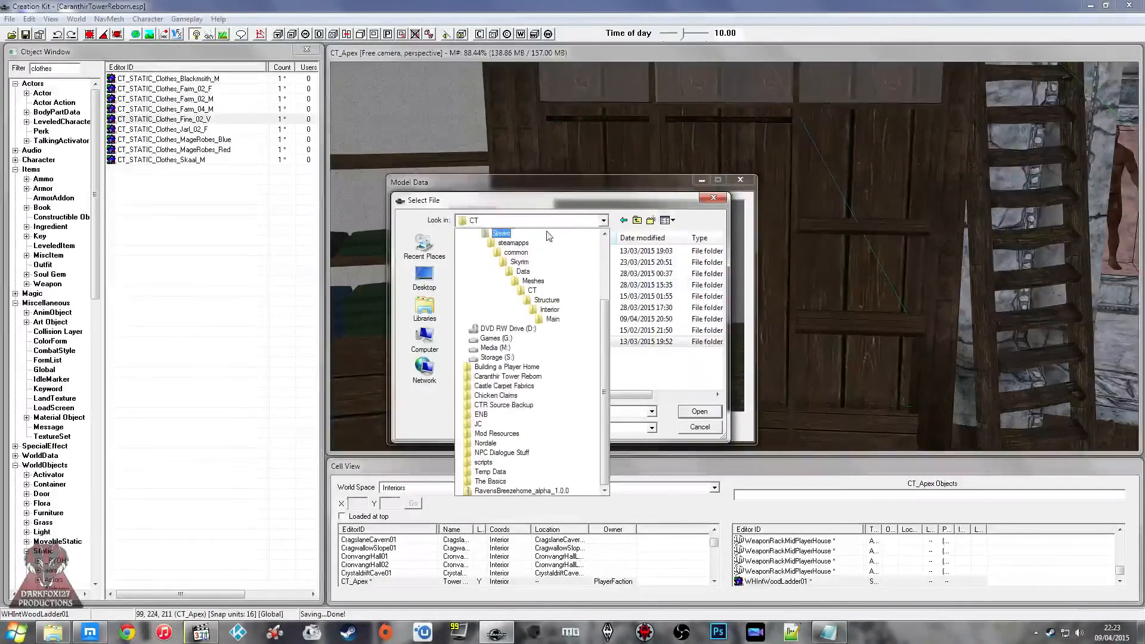
pyautogui.click(533, 281)
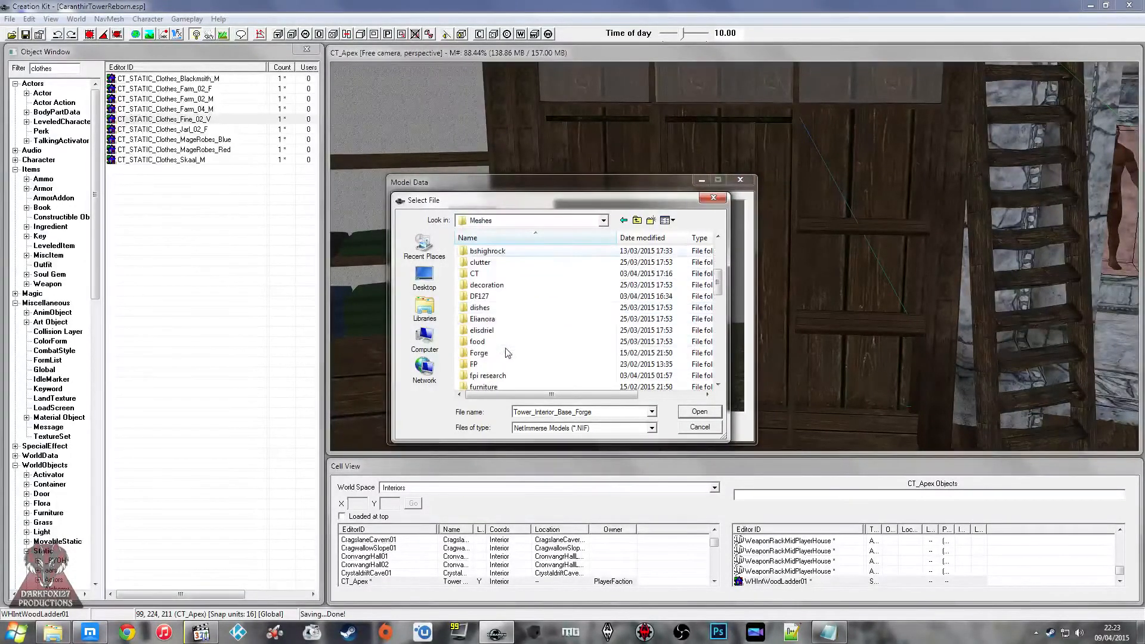
pyautogui.doubleClick(480, 295)
pyautogui.doubleClick(486, 330)
pyautogui.click(511, 273)
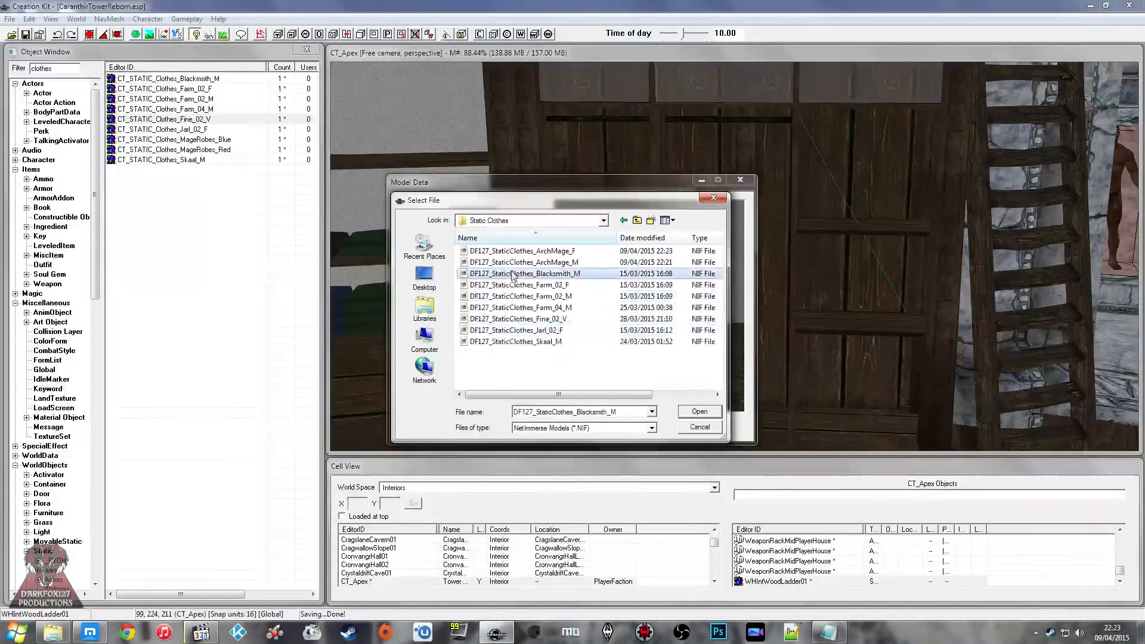
pyautogui.click(513, 263)
pyautogui.click(694, 412)
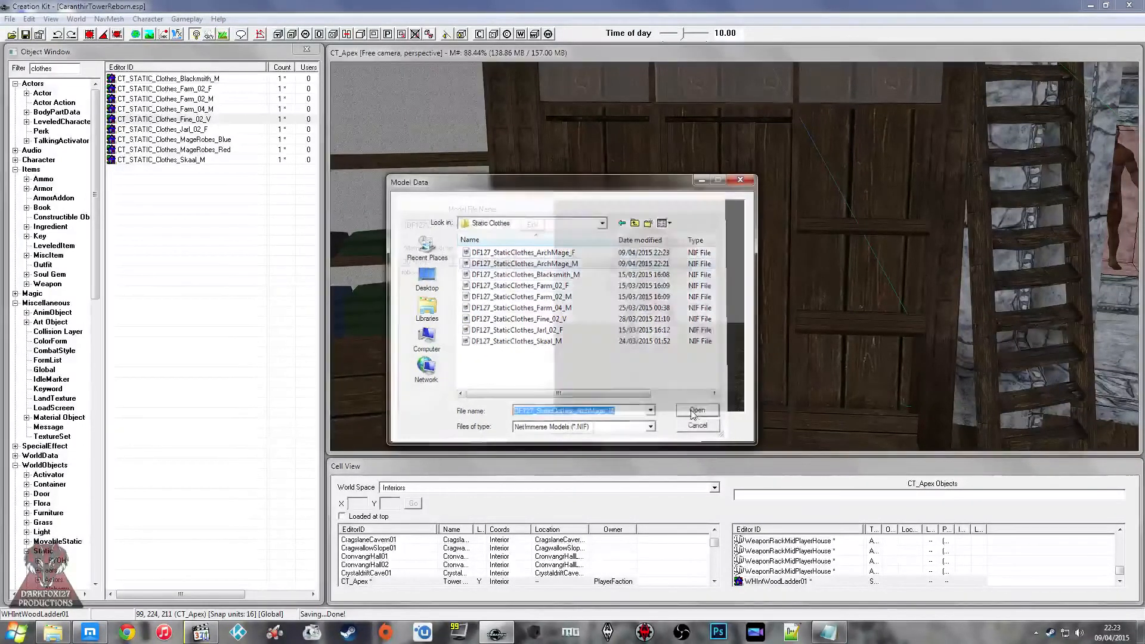
pyautogui.click(580, 425)
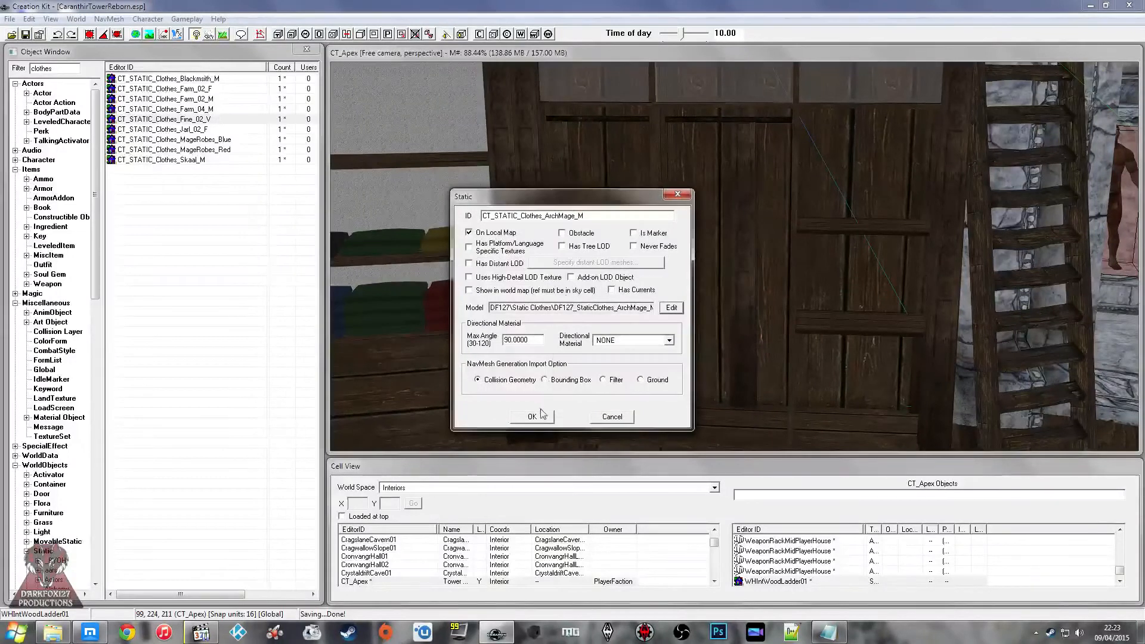
pyautogui.click(531, 416)
pyautogui.click(586, 366)
# Step: Open the CT_STATIC_Clothes_ArchMage_M static and change its ID to CT_STATIC_Clothes_ArchMage_F
pyautogui.click(175, 80)
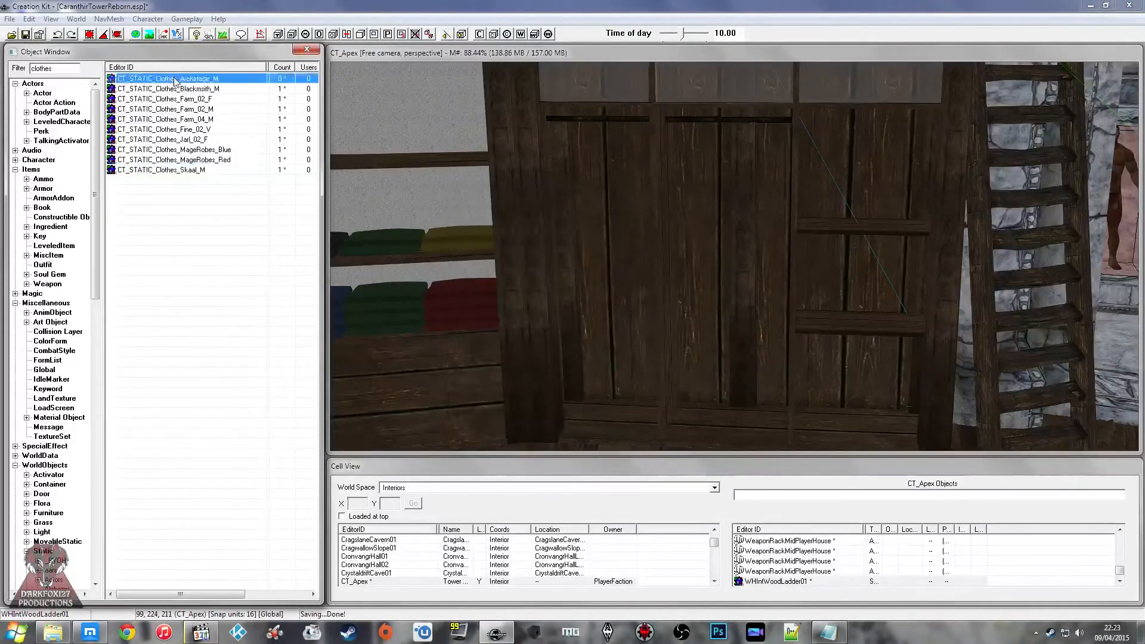
pyautogui.doubleClick(175, 79)
pyautogui.press('End')
pyautogui.press('BackSpace')
pyautogui.write('F')
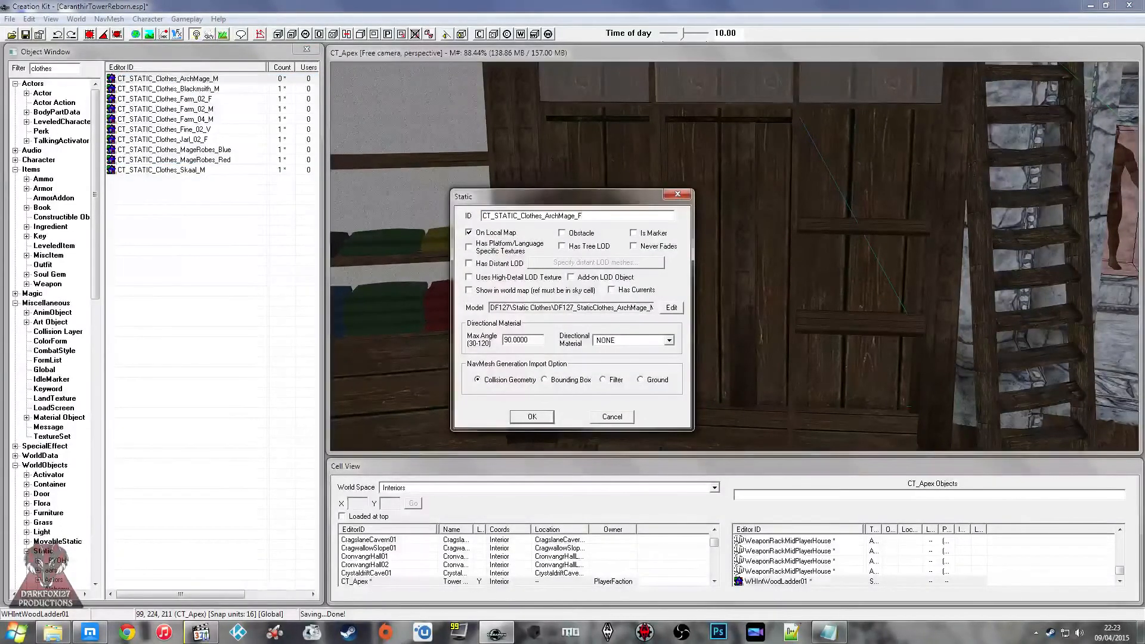
# Step: Create the female static as a new form with the DF127_StaticClothes_ArchMage_F model, and save the plugin
pyautogui.click(671, 308)
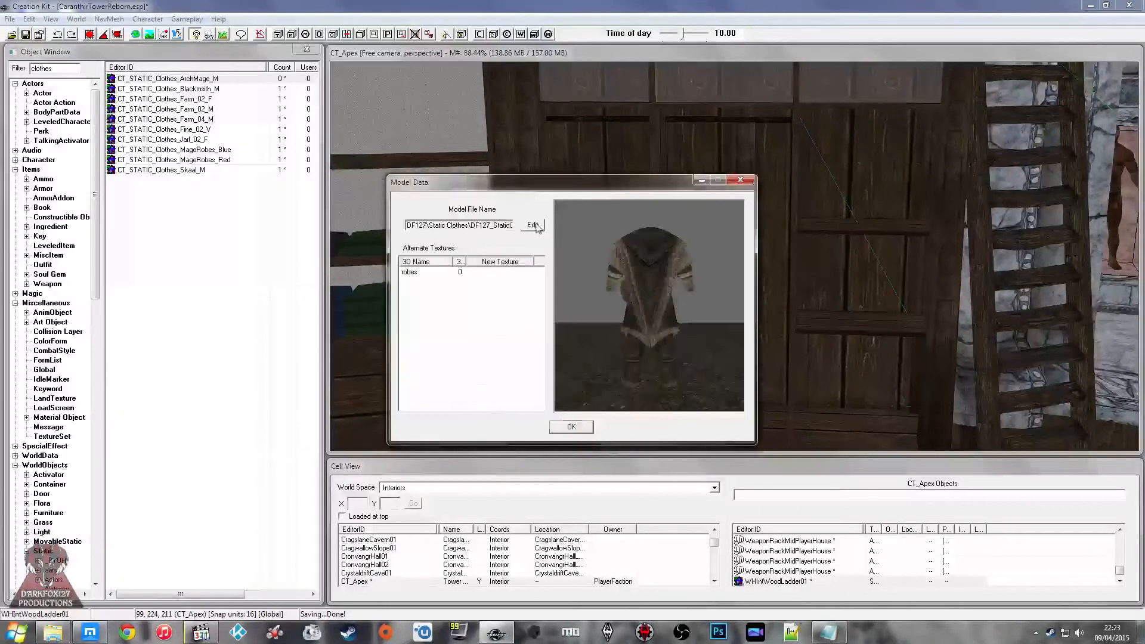
pyautogui.click(539, 227)
pyautogui.click(557, 296)
pyautogui.click(573, 262)
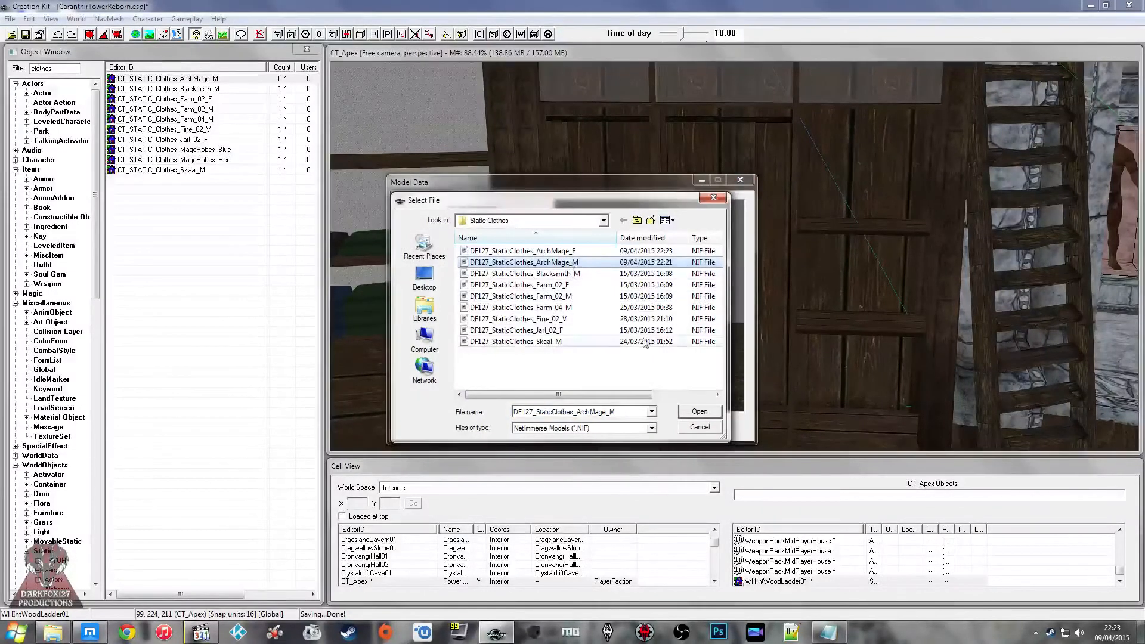
pyautogui.click(573, 251)
pyautogui.click(694, 411)
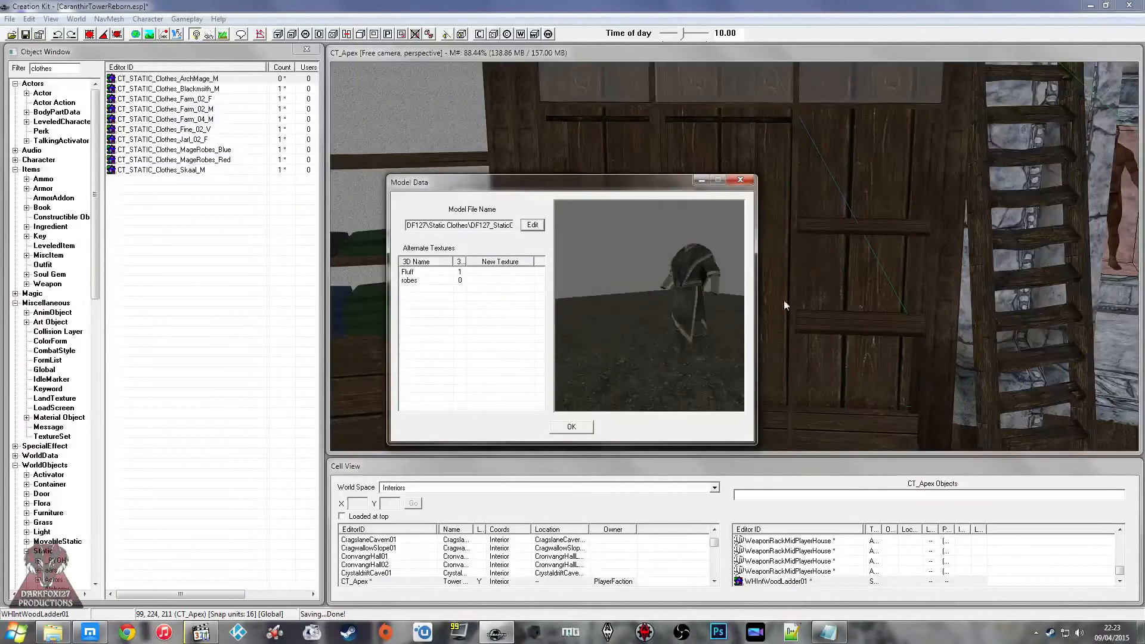
pyautogui.click(571, 426)
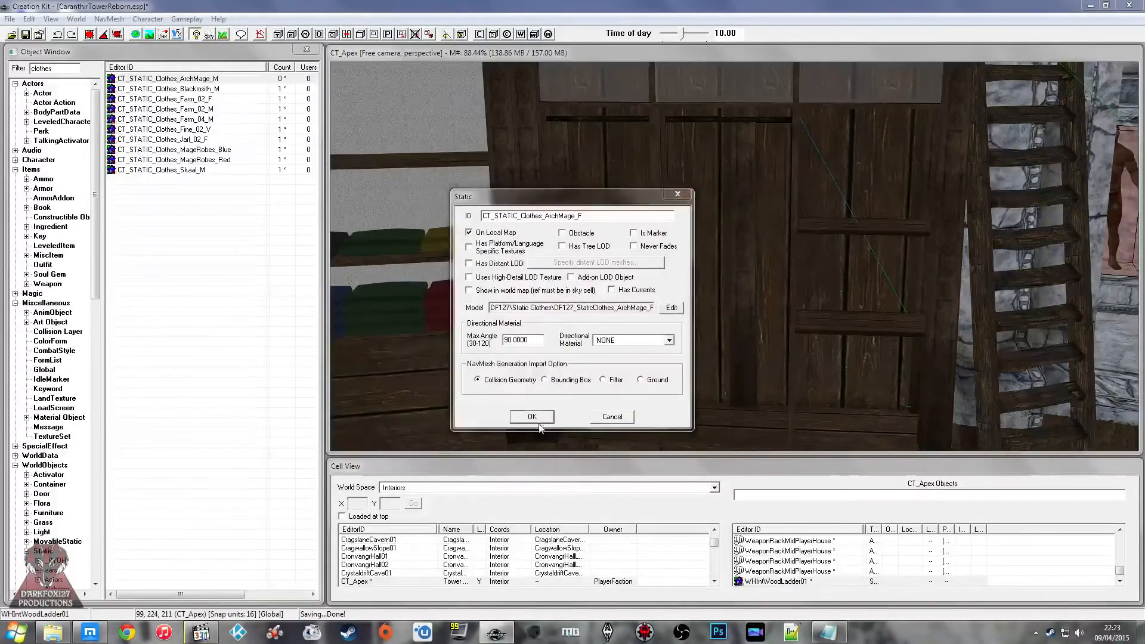
pyautogui.click(532, 417)
pyautogui.click(571, 373)
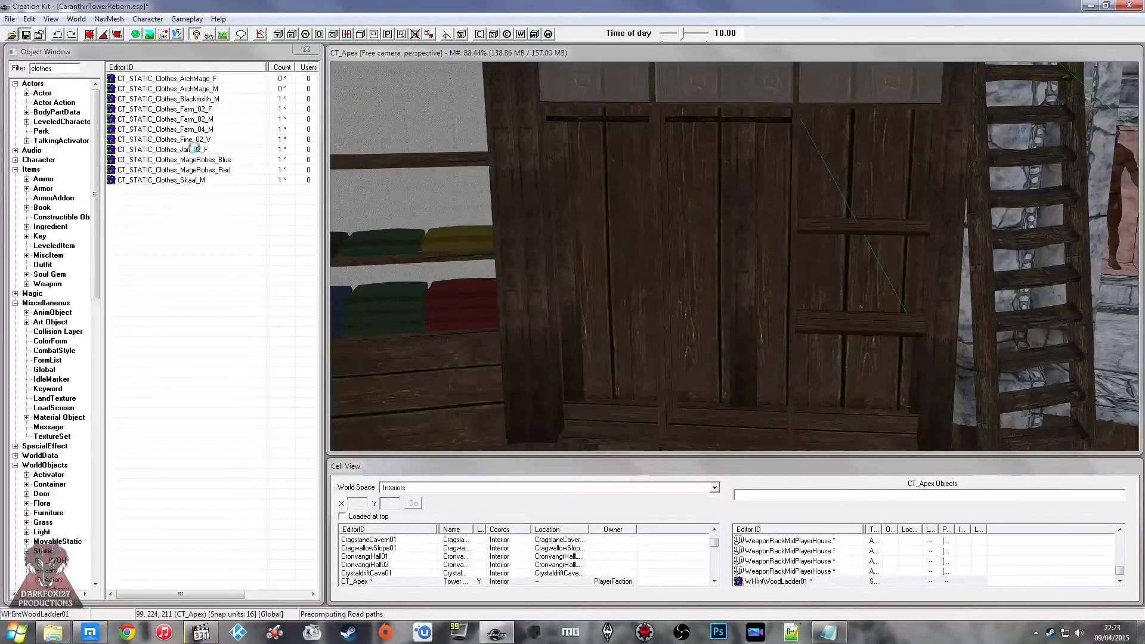
pyautogui.hotkey('ctrl', 's')
# Step: Place CT_STATIC_Clothes_ArchMage_M at the wardrobe in CT_Apex, and switch to the Twitch chat in the browser
pyautogui.click(192, 90)
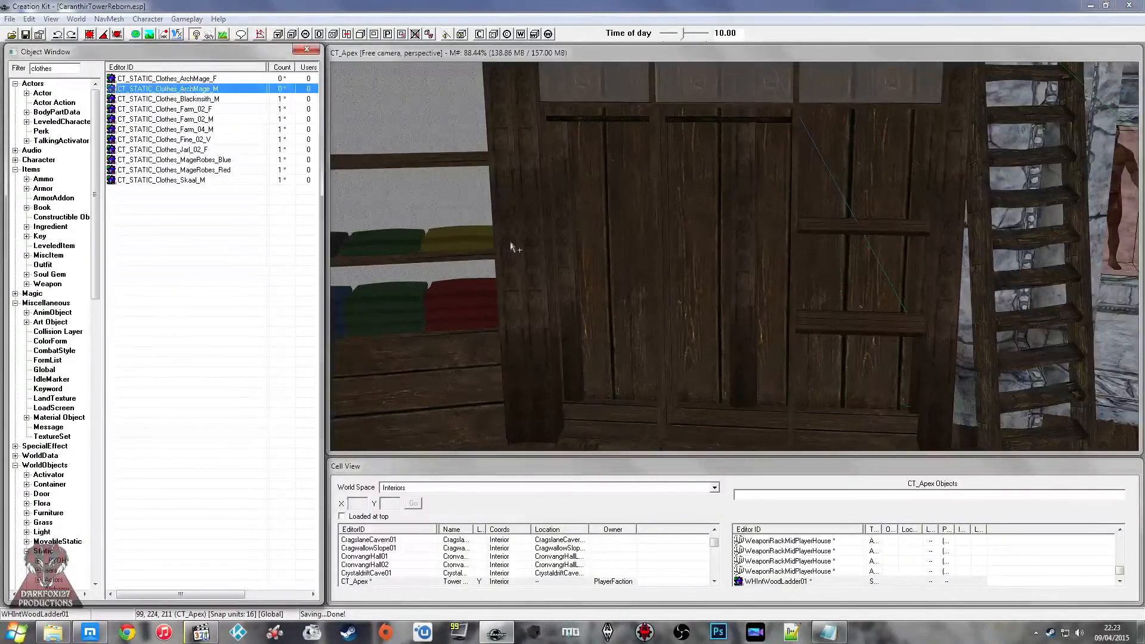
pyautogui.moveTo(510, 242); pyautogui.dragTo(637, 317)
pyautogui.moveTo(712, 291); pyautogui.dragTo(719, 292, button='middle')
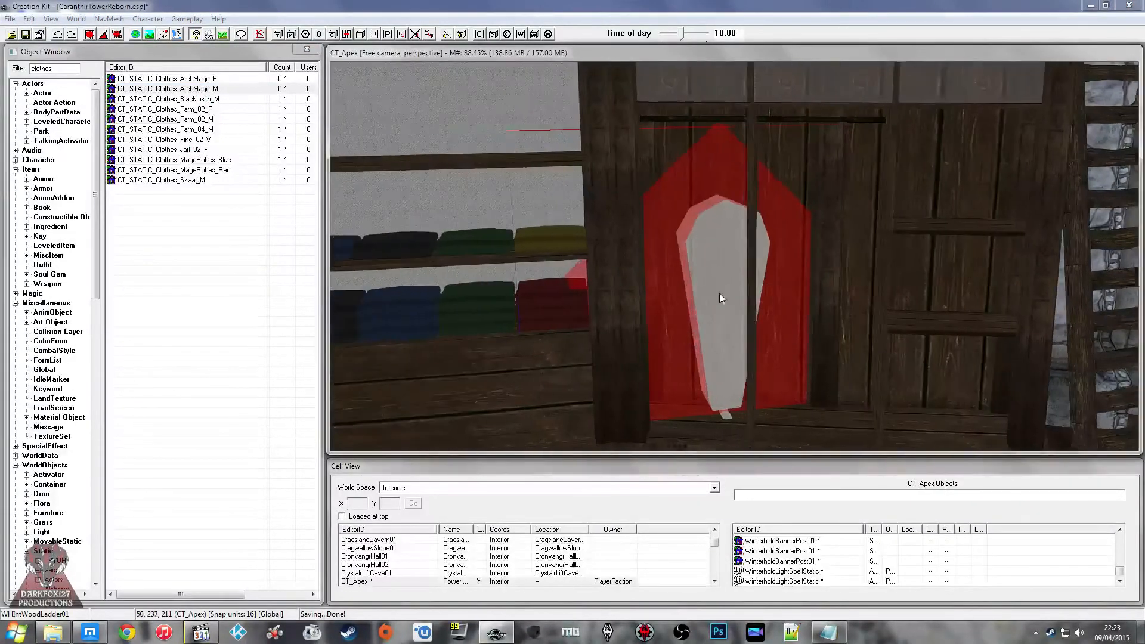
pyautogui.click(90, 632)
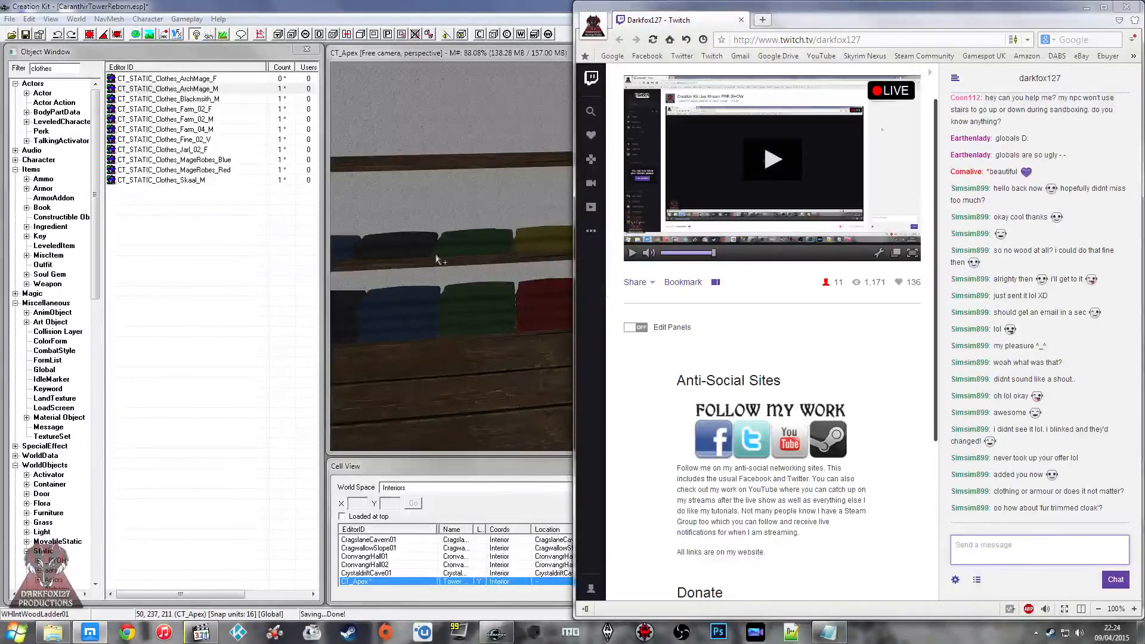
# Step: Turn the male archmage robe sideways and fit it under the hanging rail in the wardrobe's first compartment
pyautogui.moveTo(506, 256); pyautogui.dragTo(495, 252, button='middle')
pyautogui.moveTo(576, 259); pyautogui.dragTo(738, 261, button='middle')
pyautogui.scroll(4, 584, 259)
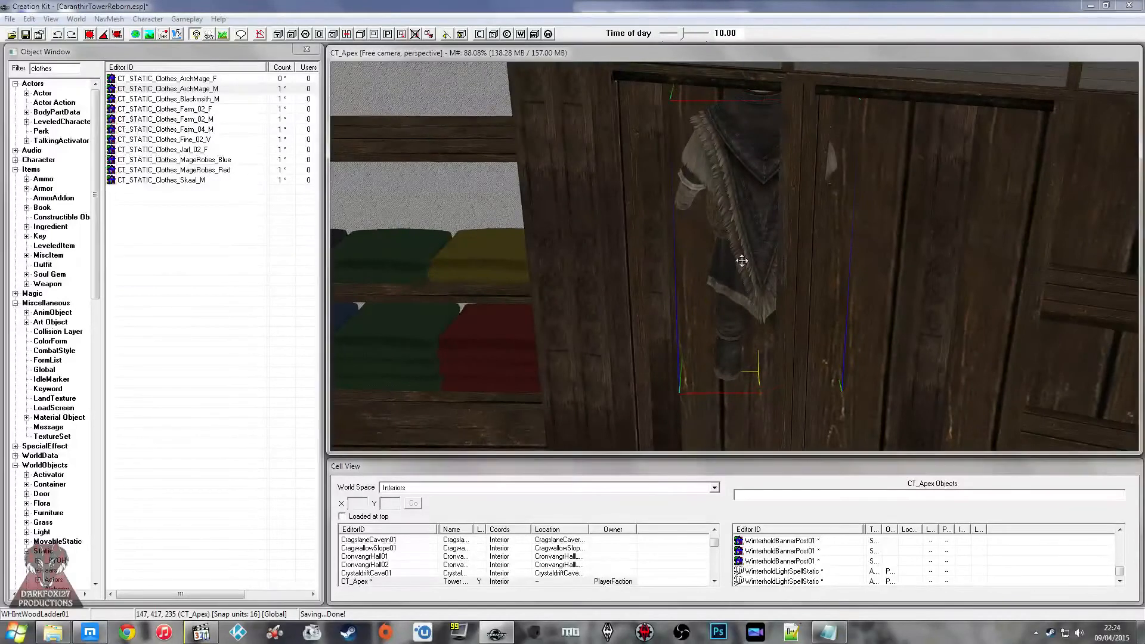
pyautogui.moveTo(726, 280); pyautogui.dragTo(776, 280, button='right')
pyautogui.moveTo(776, 280); pyautogui.dragTo(726, 256, button='middle')
pyautogui.scroll(2, 763, 287)
pyautogui.moveTo(722, 191); pyautogui.dragTo(660, 203)
pyautogui.scroll(-3, 653, 202)
pyautogui.scroll(2, 648, 199)
pyautogui.moveTo(647, 199); pyautogui.dragTo(669, 210, button='middle')
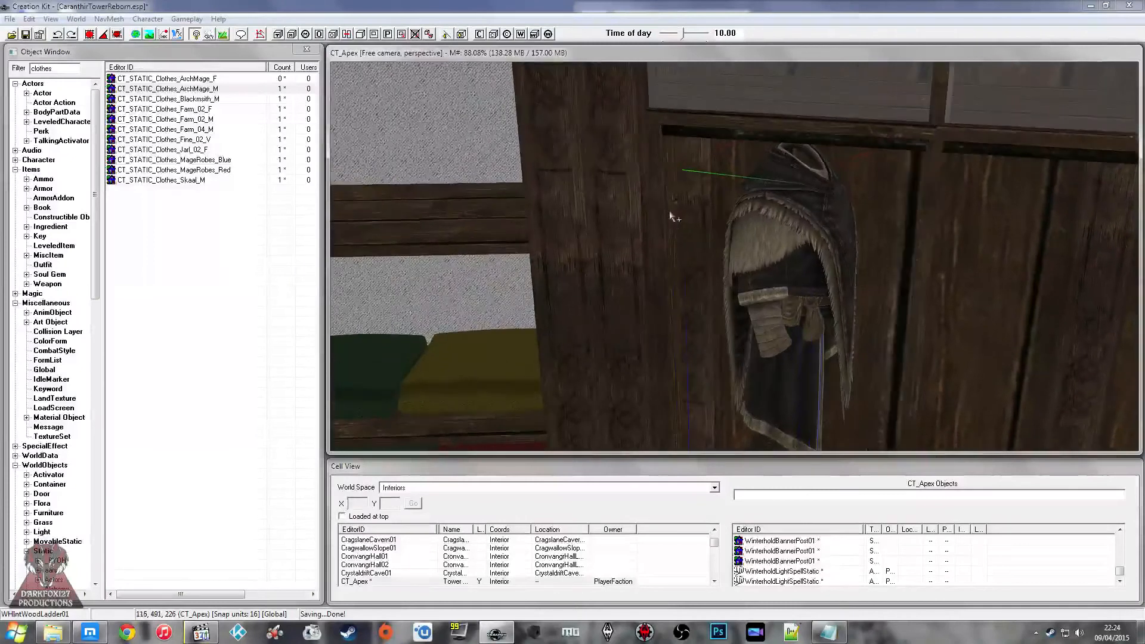
# Step: Inspect the hanging male archmage robe up close for its fit inside the wardrobe compartment
pyautogui.scroll(3, 680, 209)
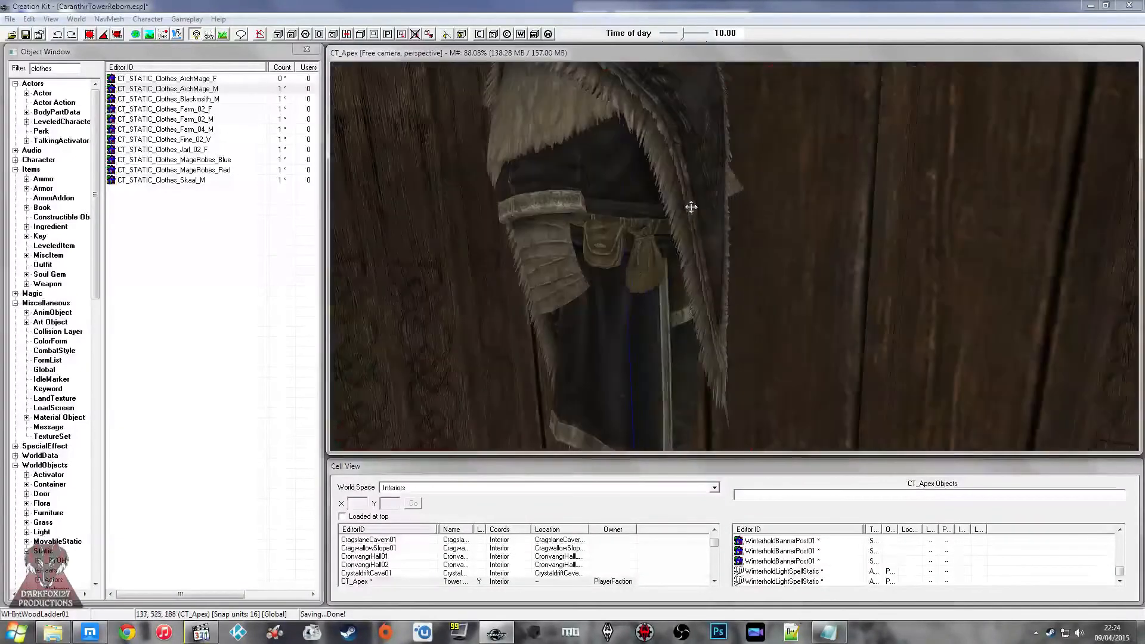
pyautogui.scroll(-3, 686, 206)
pyautogui.scroll(2, 680, 209)
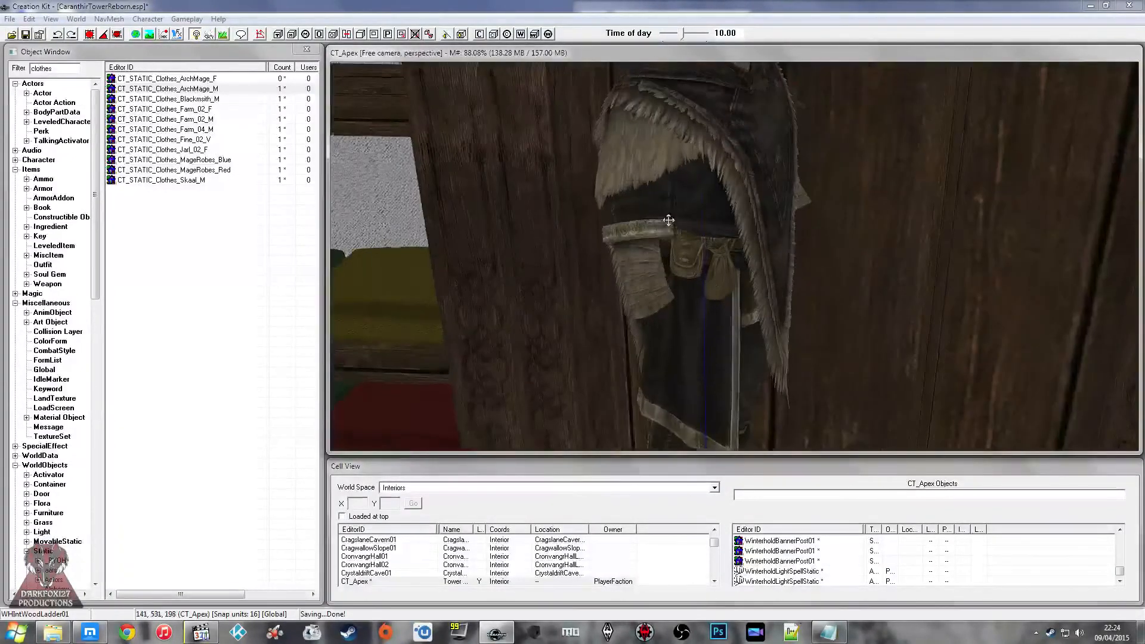
pyautogui.moveTo(668, 221); pyautogui.dragTo(682, 230, button='middle')
pyautogui.moveTo(682, 231); pyautogui.dragTo(682, 220)
pyautogui.scroll(-2, 682, 220)
pyautogui.moveTo(682, 220)
pyautogui.mouseDown(button='middle')
pyautogui.moveTo(667, 217)
pyautogui.moveTo(681, 224)
pyautogui.moveTo(680, 204)
pyautogui.mouseUp(button='middle')
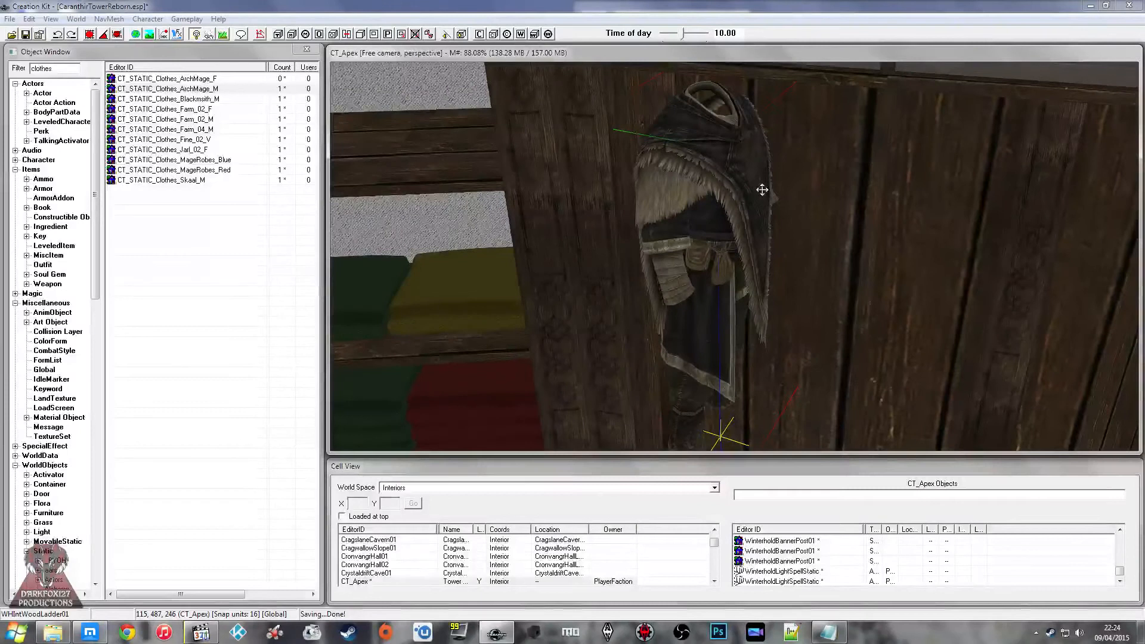
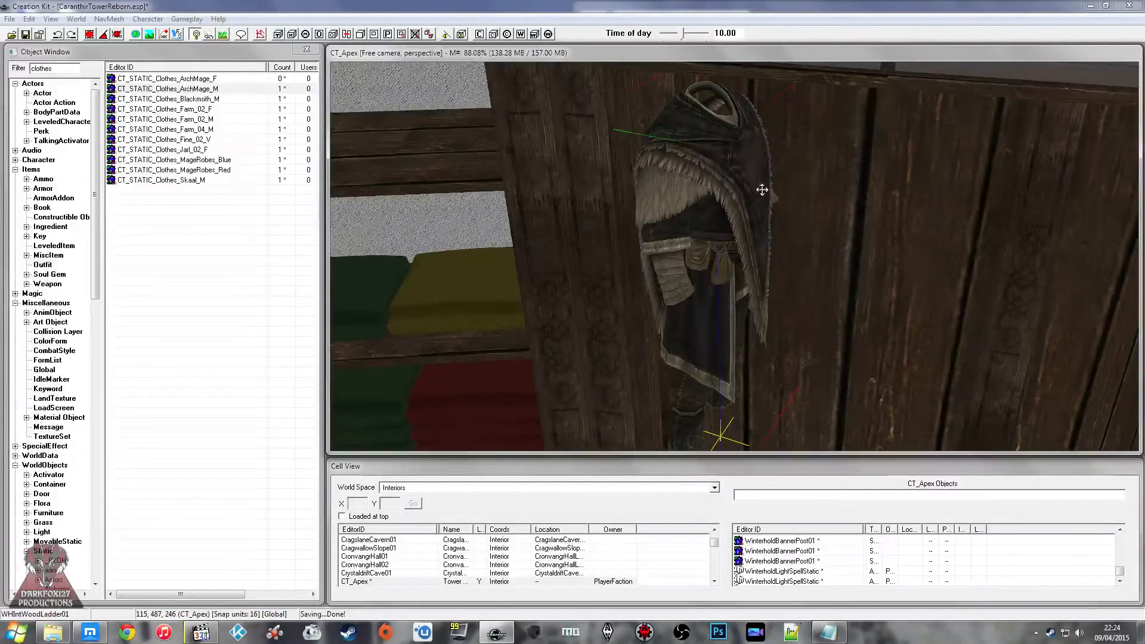
# Step: Turn the CT_STATIC_Clothes_ArchMage_M outfit so that its front faces out of the wardrobe
pyautogui.scroll(5, 762, 190)
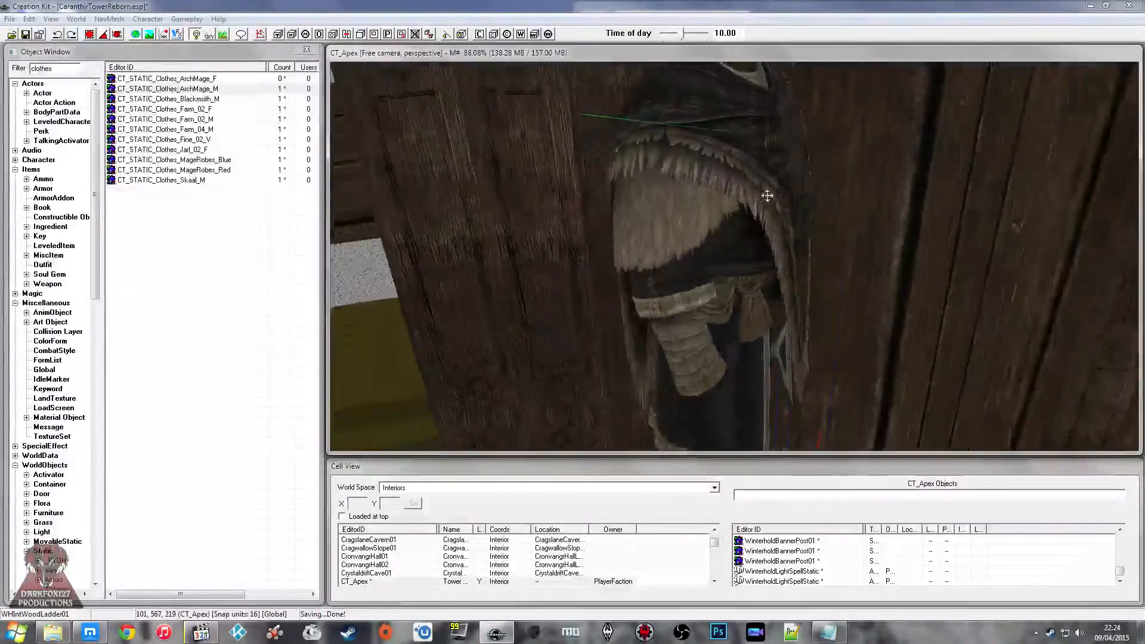
pyautogui.keyDown('shift'); pyautogui.moveTo(761, 192); pyautogui.dragTo(734, 196, button='middle'); pyautogui.keyUp('shift')
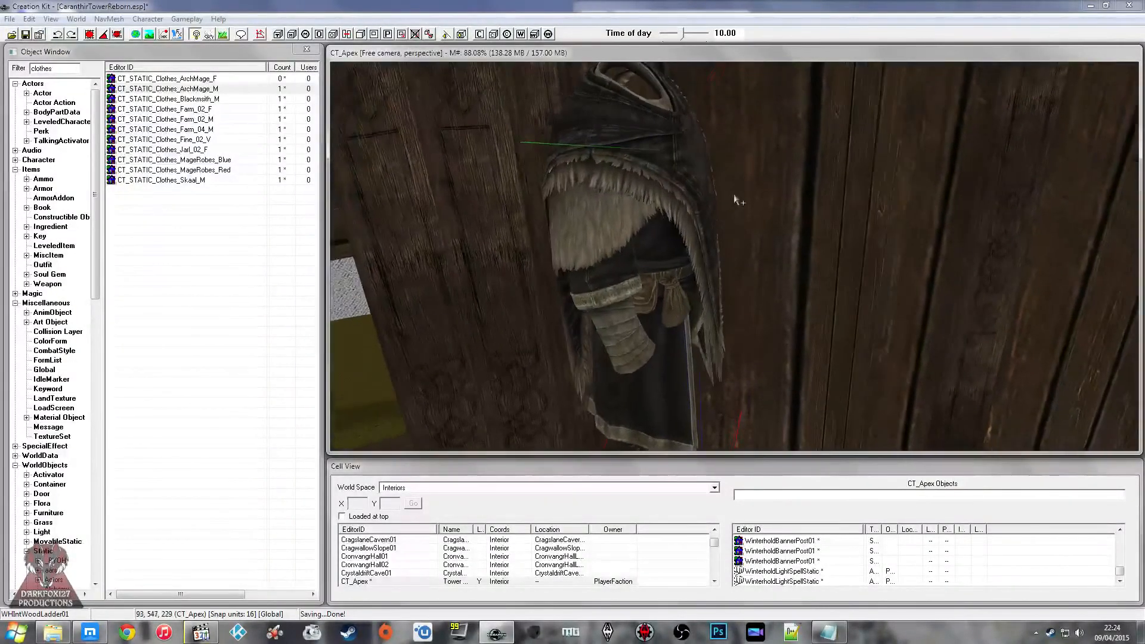
pyautogui.moveTo(734, 195); pyautogui.dragTo(738, 190, button='right')
pyautogui.moveTo(657, 192); pyautogui.dragTo(689, 185)
pyautogui.moveTo(689, 185); pyautogui.dragTo(697, 218, button='middle')
pyautogui.click(671, 176)
# Step: Position the ArchMage outfit inside the wardrobe, just below the hanging rail
pyautogui.scroll(5, 682, 152)
pyautogui.scroll(2, 581, 170)
pyautogui.scroll(-2, 581, 170)
pyautogui.scroll(-2, 644, 232)
pyautogui.scroll(-4, 641, 216)
pyautogui.click(648, 230)
pyautogui.scroll(-2, 782, 235)
pyautogui.scroll(2, 777, 230)
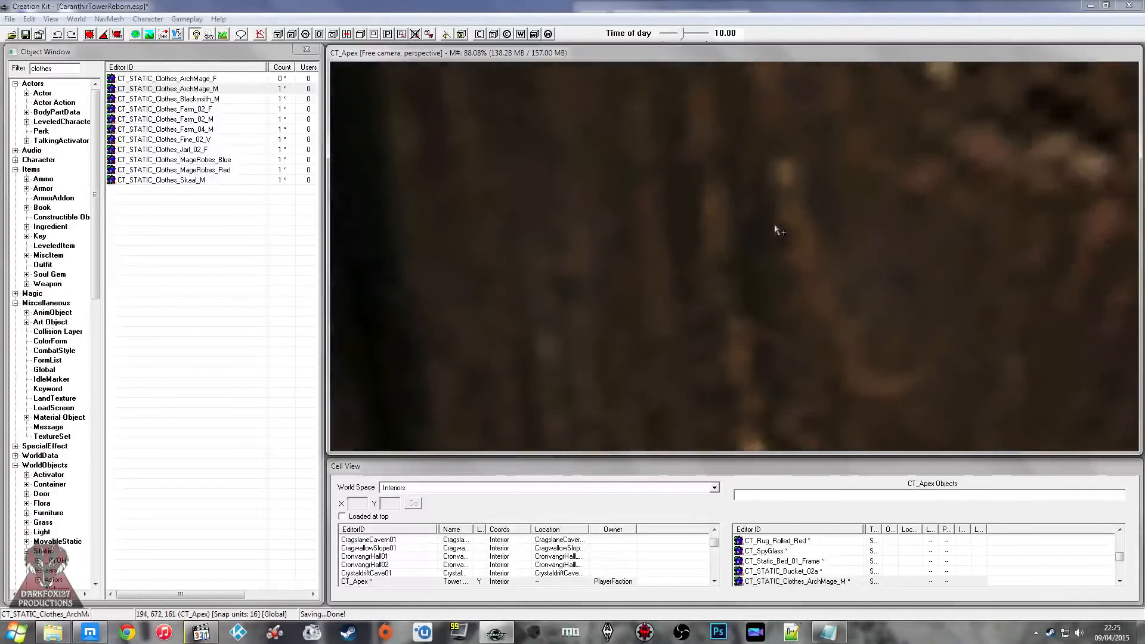
pyautogui.scroll(-2, 775, 236)
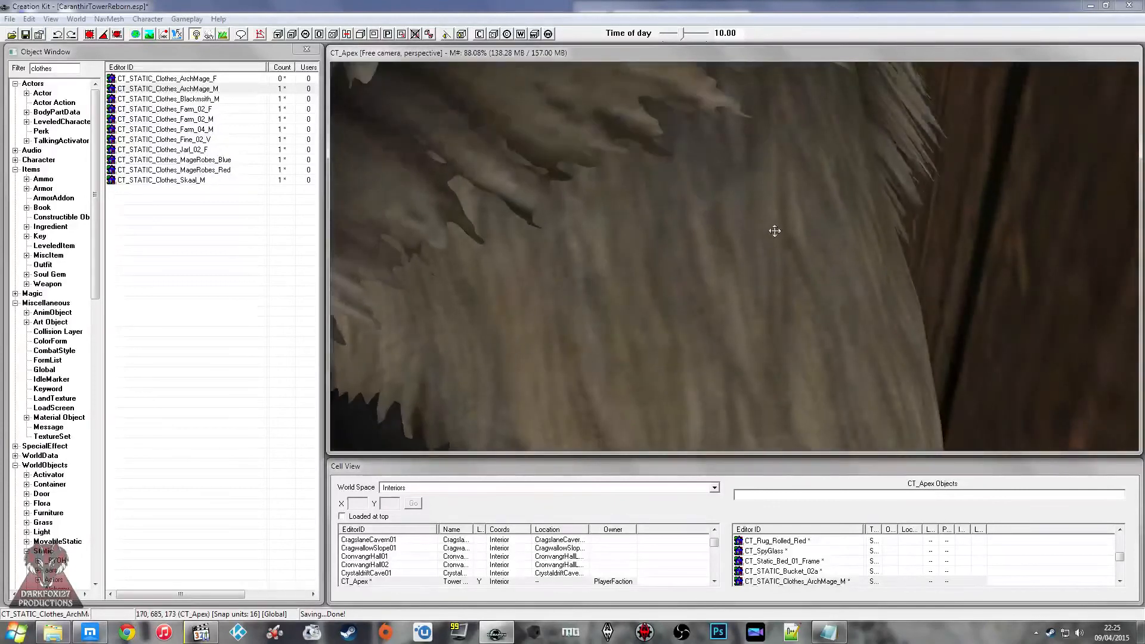
pyautogui.scroll(-5, 775, 230)
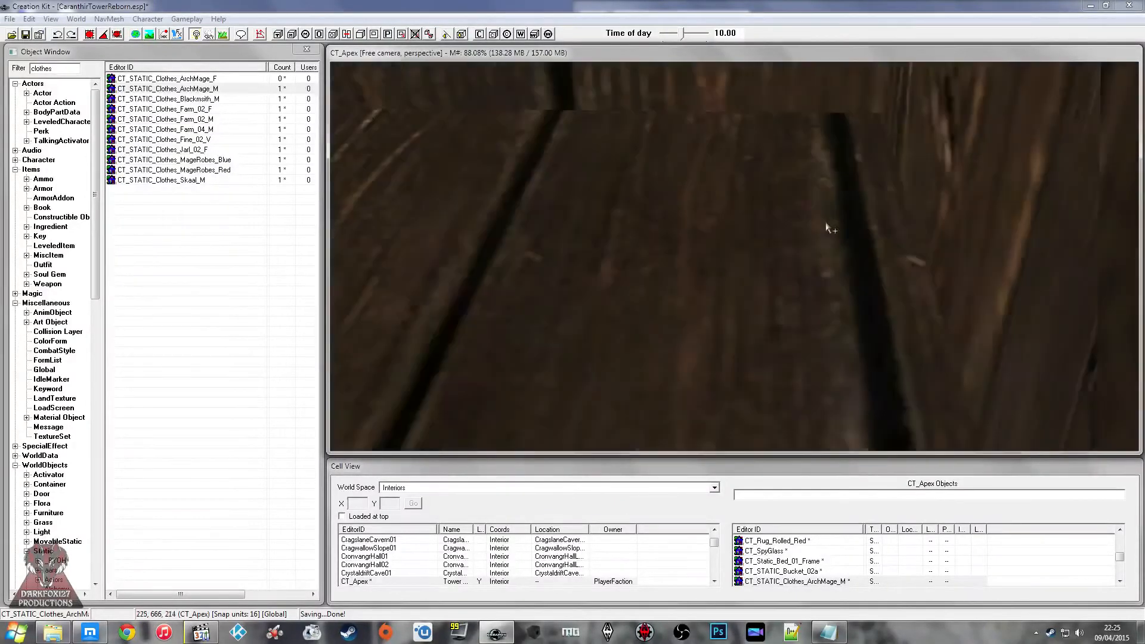
pyautogui.moveTo(880, 217); pyautogui.dragTo(872, 212, button='middle')
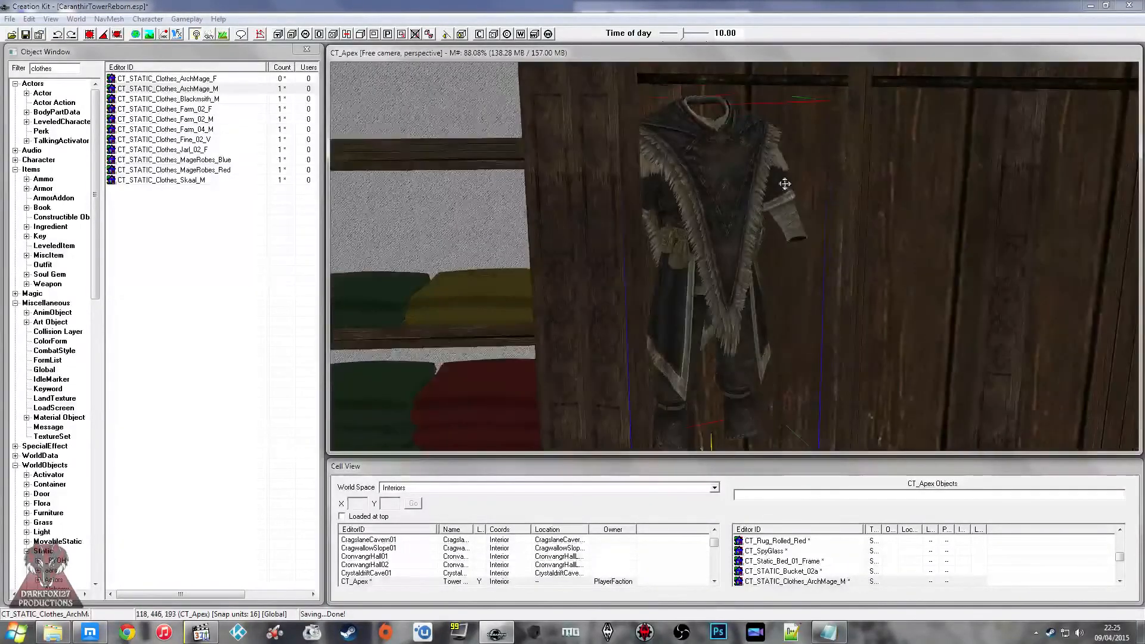
pyautogui.moveTo(62, 69); pyautogui.dragTo(17, 75)
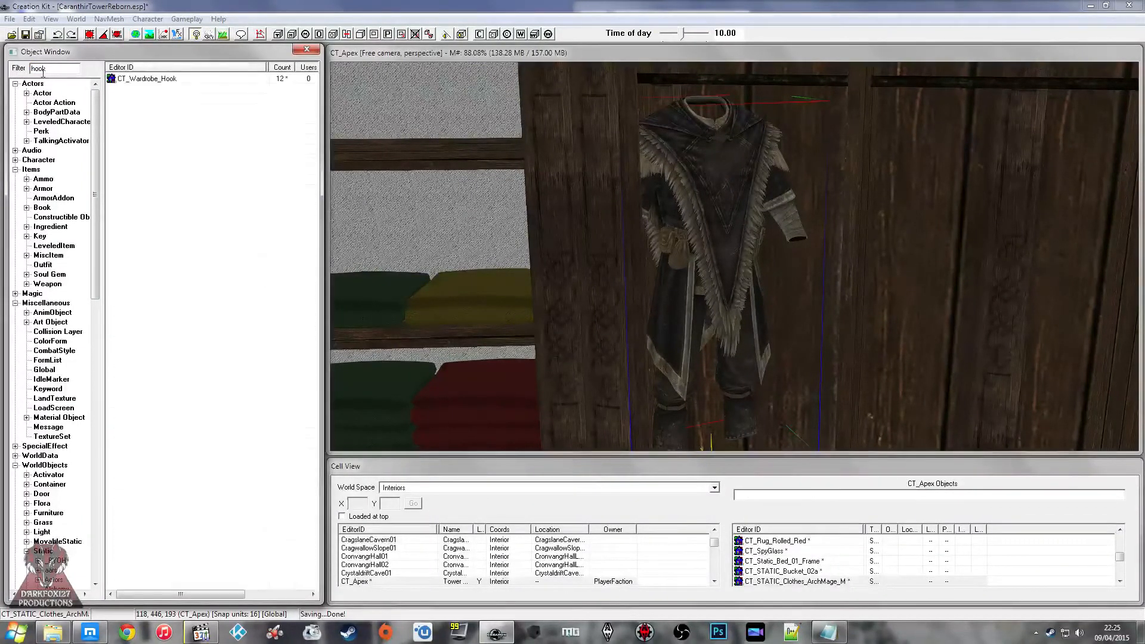
pyautogui.moveTo(191, 80); pyautogui.dragTo(204, 101)
pyautogui.moveTo(677, 118); pyautogui.dragTo(730, 145)
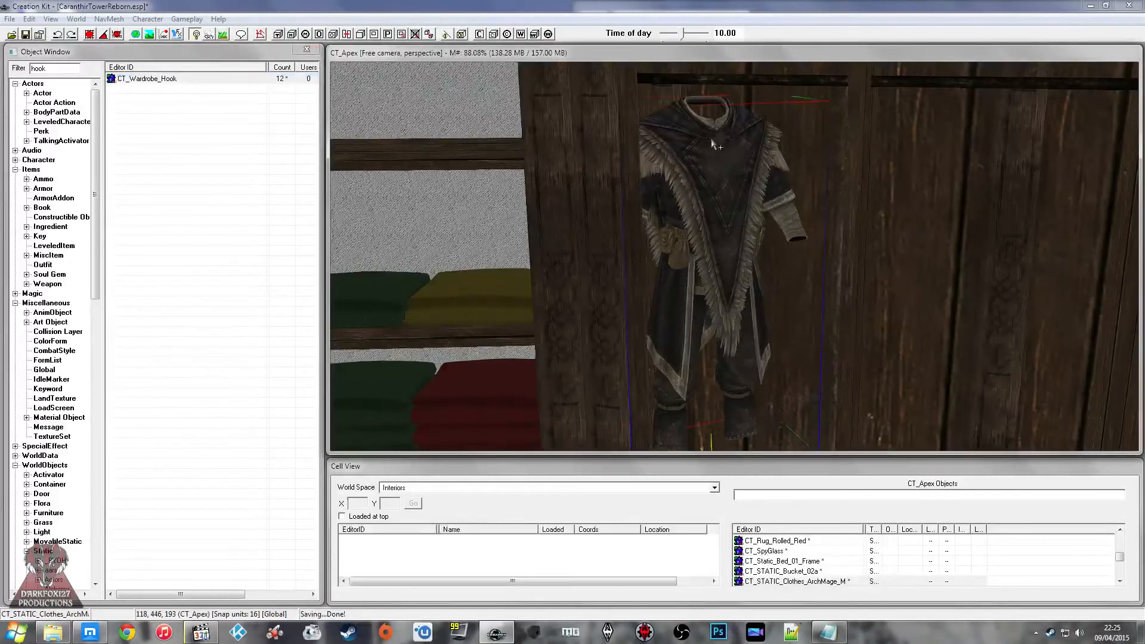
pyautogui.scroll(3, 725, 142)
pyautogui.scroll(3, 726, 152)
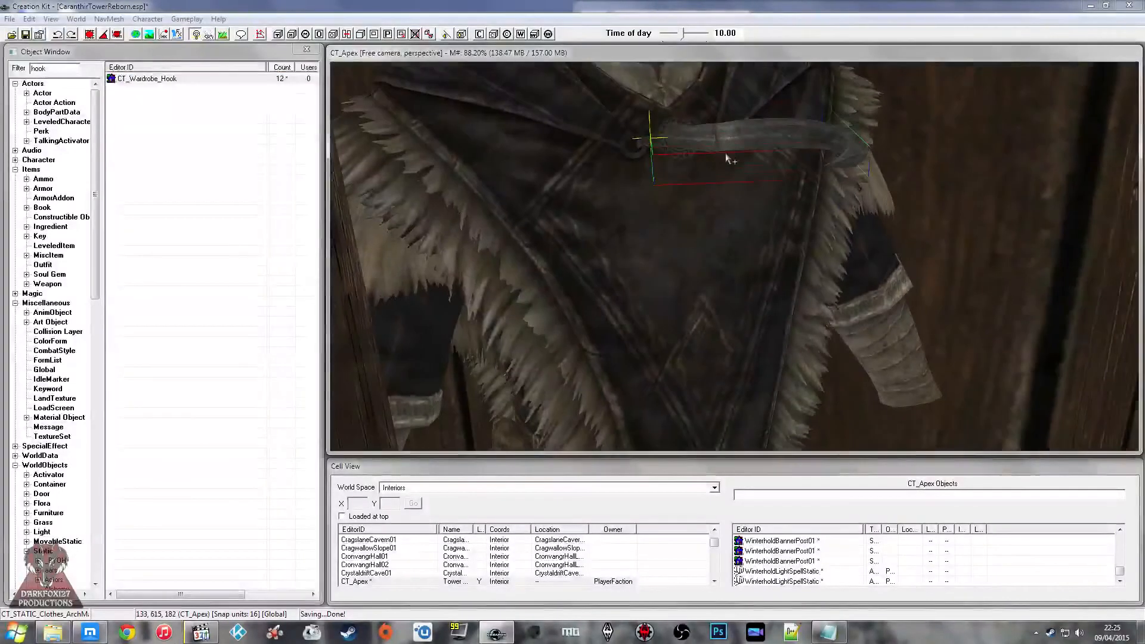
pyautogui.press('Delete')
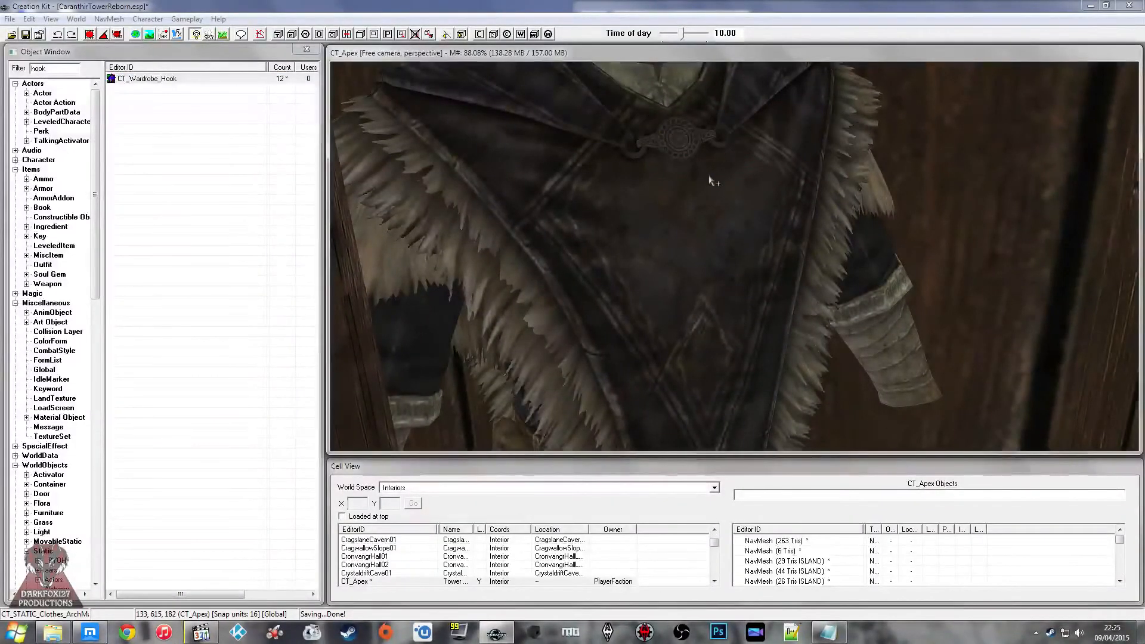
# Step: Load the CT_Dorms cell and locate the wardrobe alcove with the hanging clothes
pyautogui.scroll(-1, 376, 578)
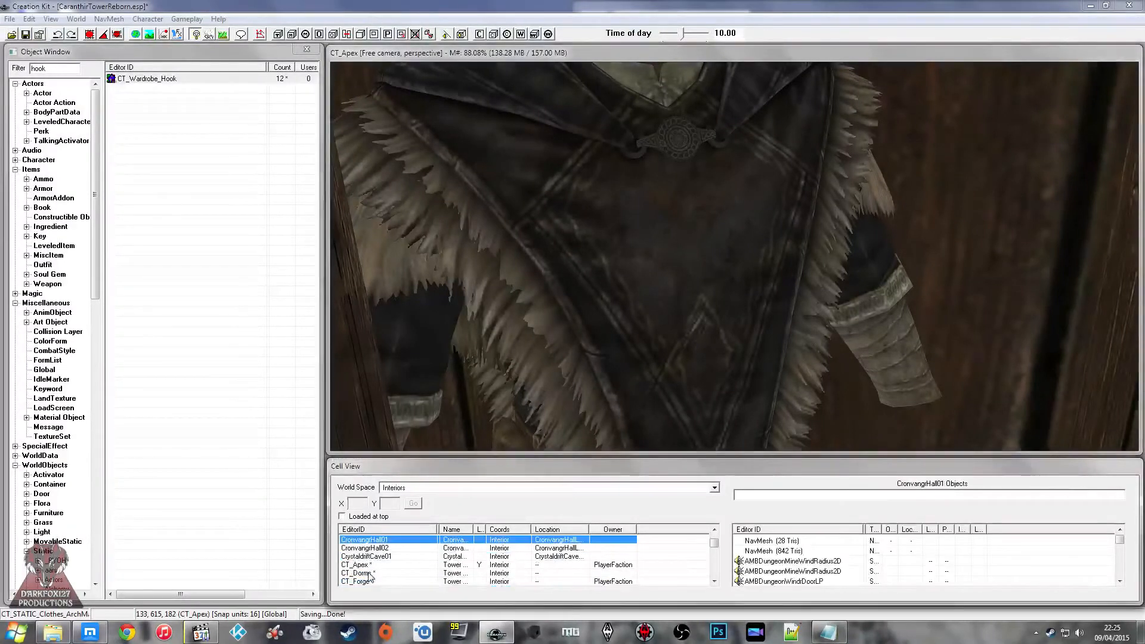
pyautogui.click(375, 573)
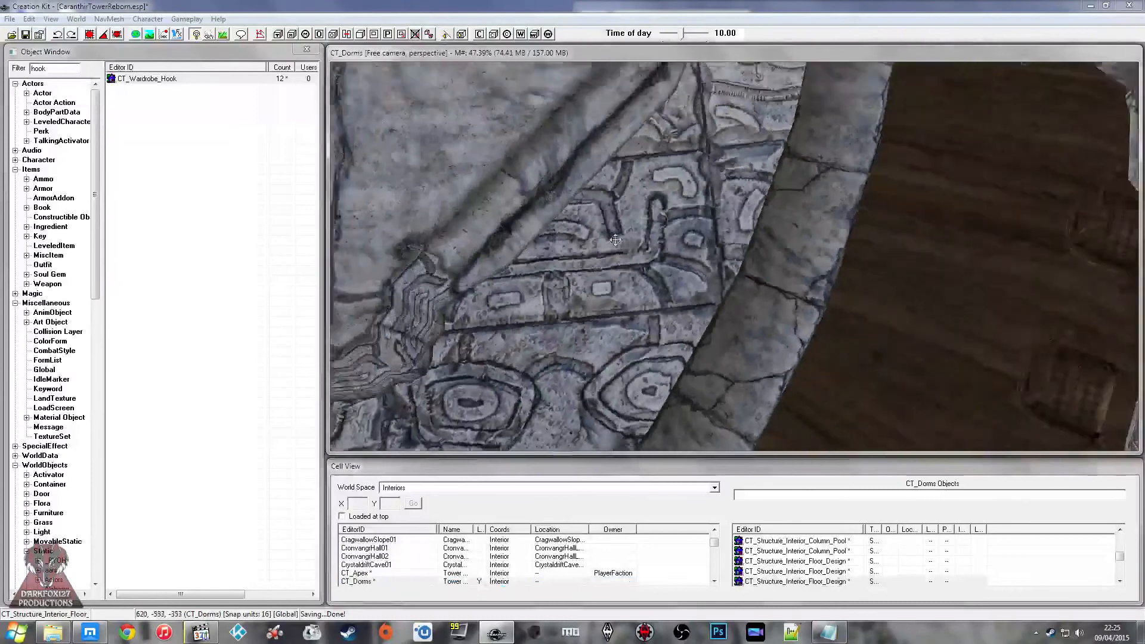
pyautogui.scroll(-5, 615, 240)
pyautogui.click(769, 239)
pyautogui.press('1')
pyautogui.press('1')
pyautogui.scroll(1, 768, 243)
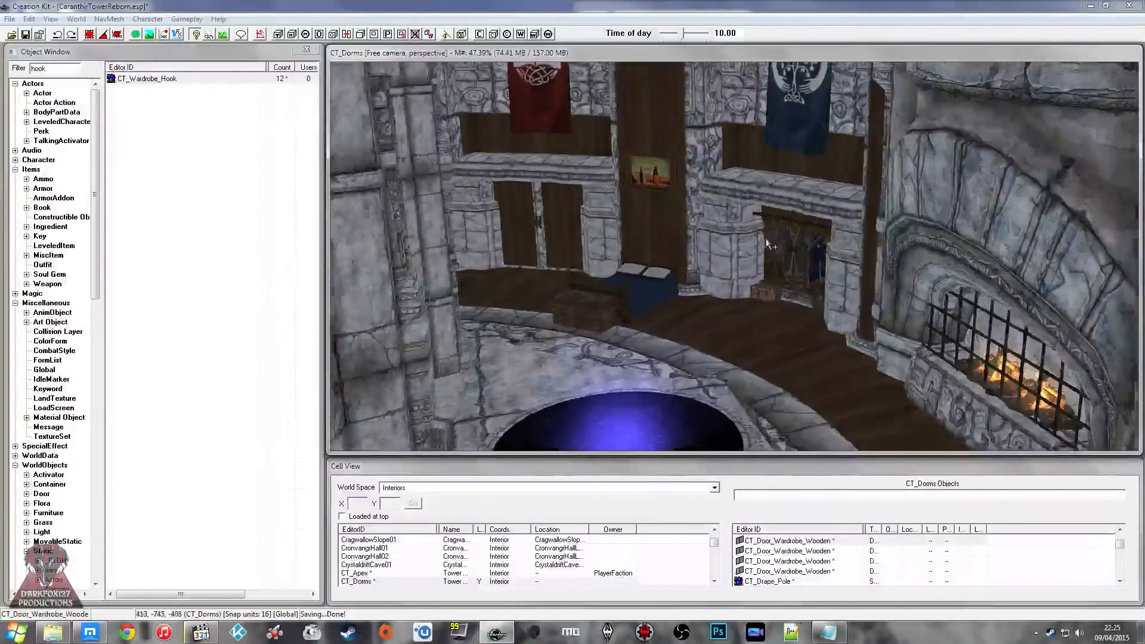
# Step: Copy the wardrobe hook that holds the steel armour in the dorm wardrobe
pyautogui.scroll(6, 768, 244)
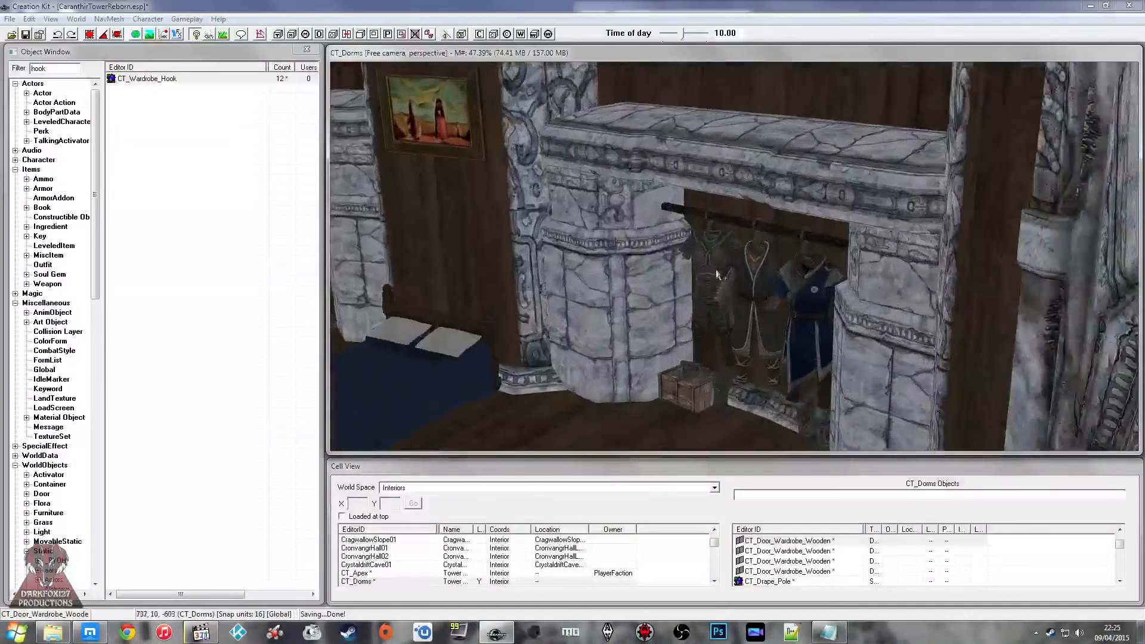
pyautogui.scroll(6, 718, 275)
pyautogui.click(590, 112)
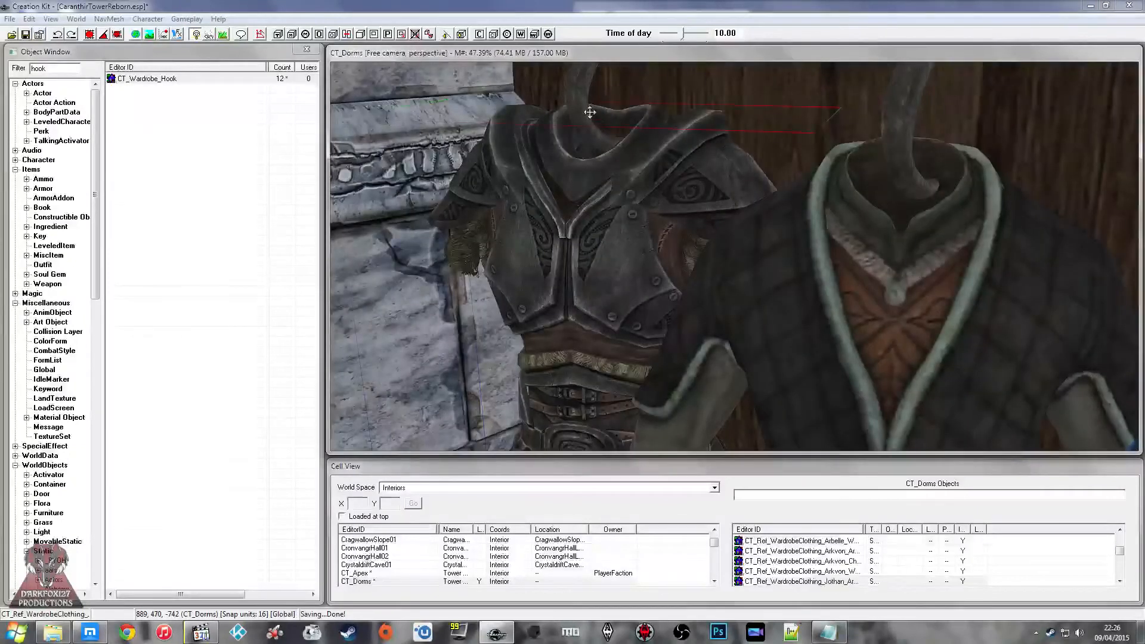
pyautogui.click(578, 110)
pyautogui.rightClick(581, 126)
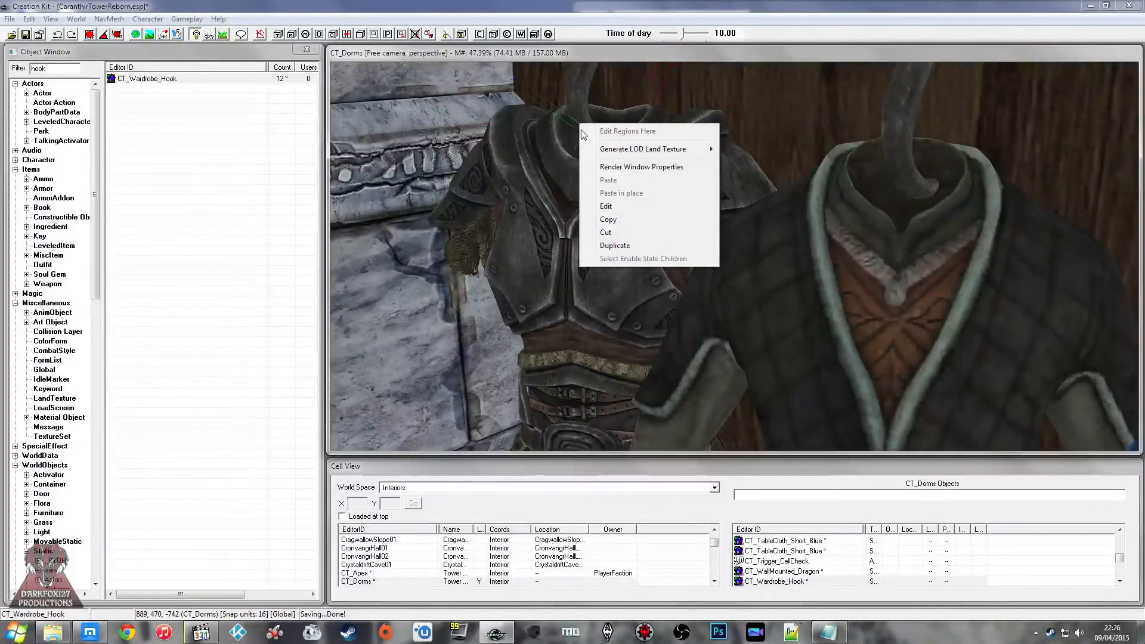
pyautogui.click(608, 219)
# Step: Load the CT_Apex cell and paste the copied hook at the ArchMage outfit in the wardrobe
pyautogui.doubleClick(356, 573)
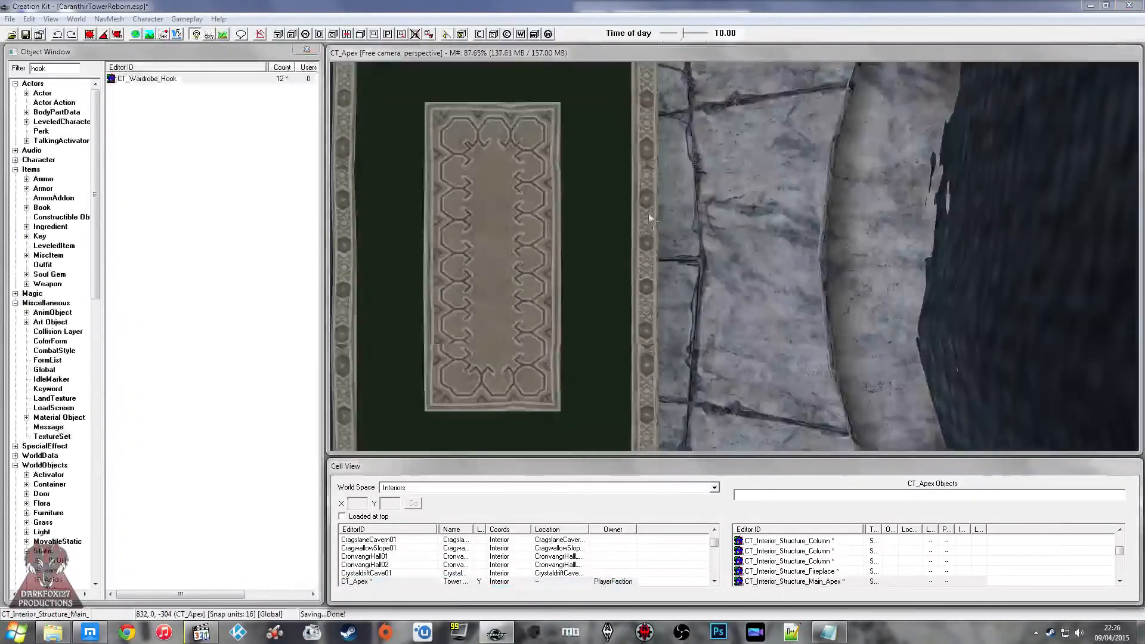
pyautogui.click(651, 217)
pyautogui.keyDown('shift'); pyautogui.moveTo(651, 217); pyautogui.dragTo(620, 194, button='middle'); pyautogui.keyUp('shift')
pyautogui.scroll(3, 661, 246)
pyautogui.click(626, 232)
pyautogui.scroll(3, 620, 194)
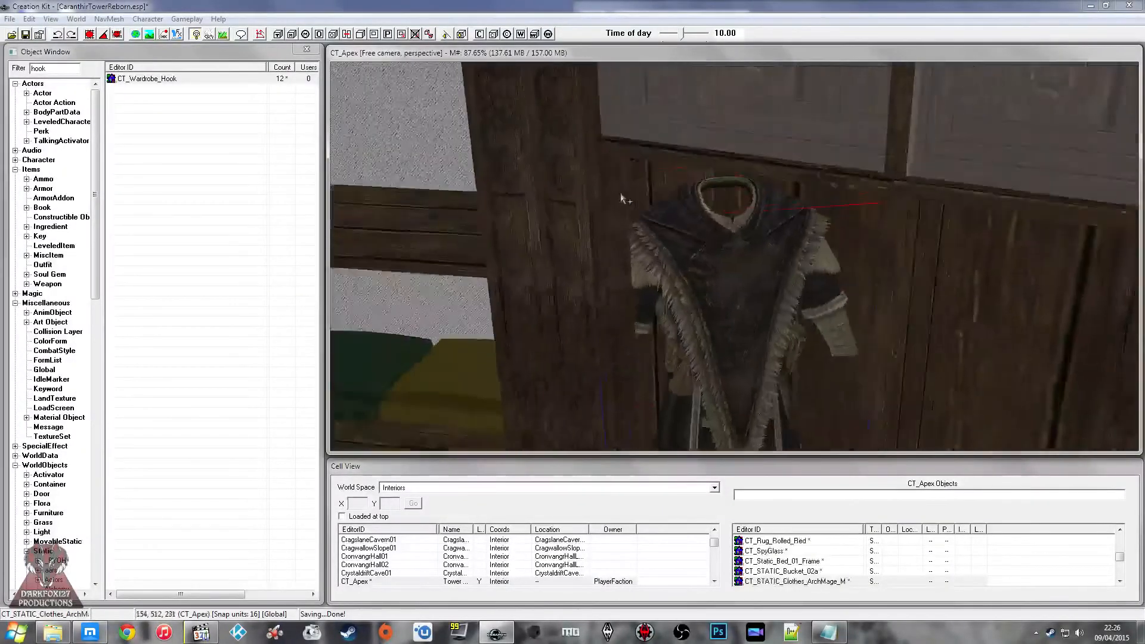
pyautogui.scroll(2, 702, 222)
pyautogui.rightClick(705, 225)
pyautogui.click(737, 281)
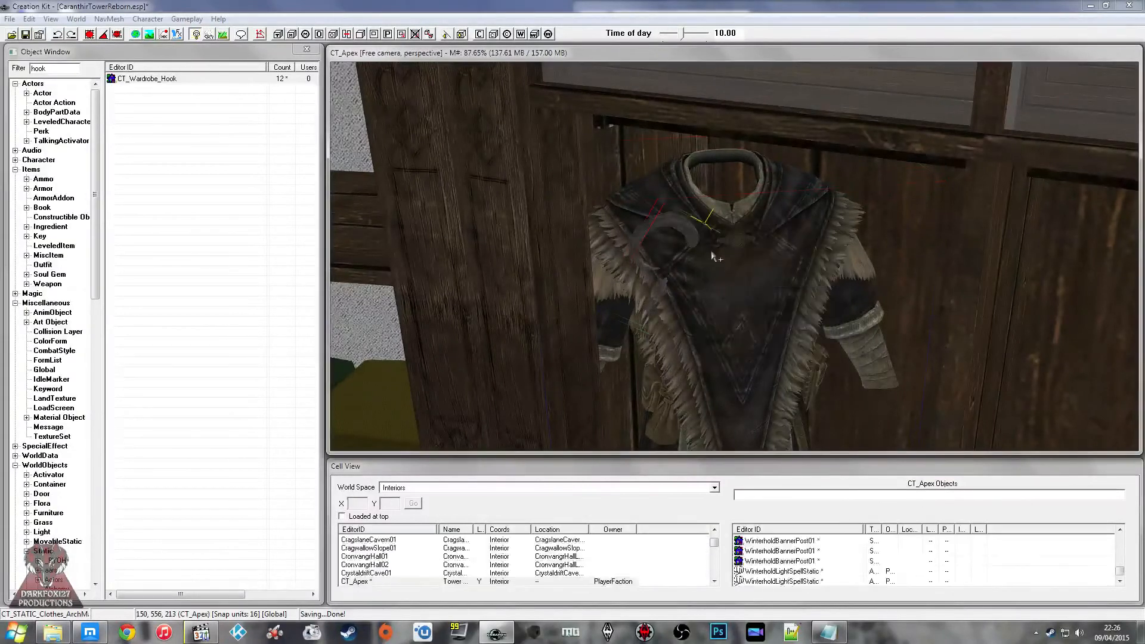
# Step: Move the pasted hooks up to the wardrobe rail above the ArchMage outfit
pyautogui.scroll(3, 710, 250)
pyautogui.moveTo(710, 251); pyautogui.dragTo(748, 315, button='right')
pyautogui.scroll(-3, 749, 316)
pyautogui.keyDown('shift'); pyautogui.moveTo(749, 316); pyautogui.dragTo(761, 271, button='middle'); pyautogui.keyUp('shift')
pyautogui.scroll(2, 748, 296)
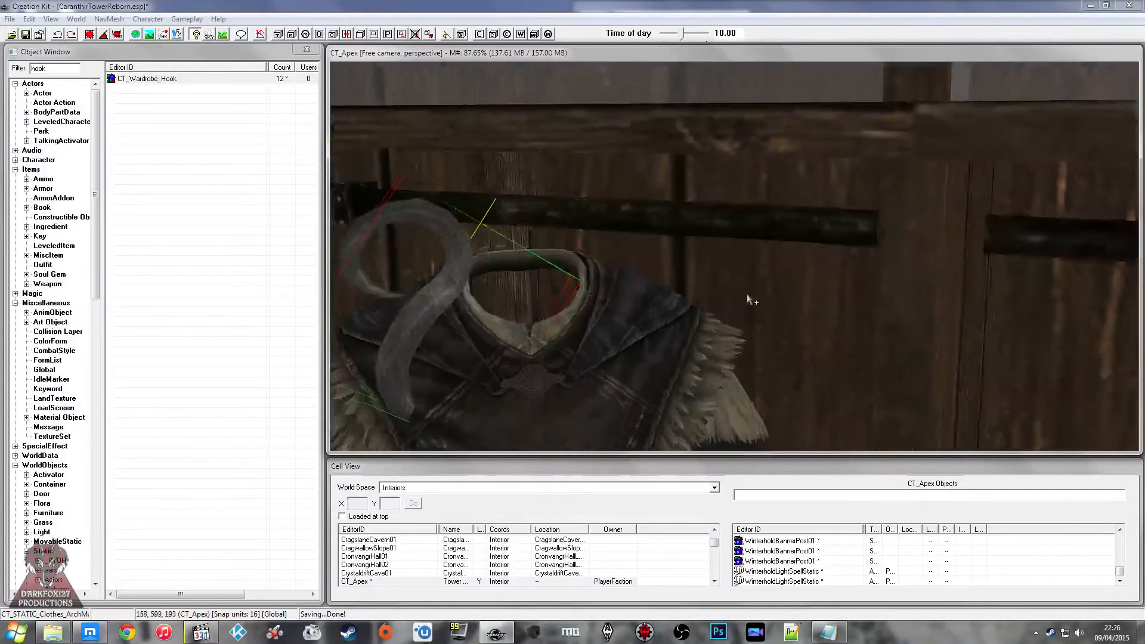
pyautogui.scroll(3, 748, 300)
pyautogui.scroll(-4, 750, 270)
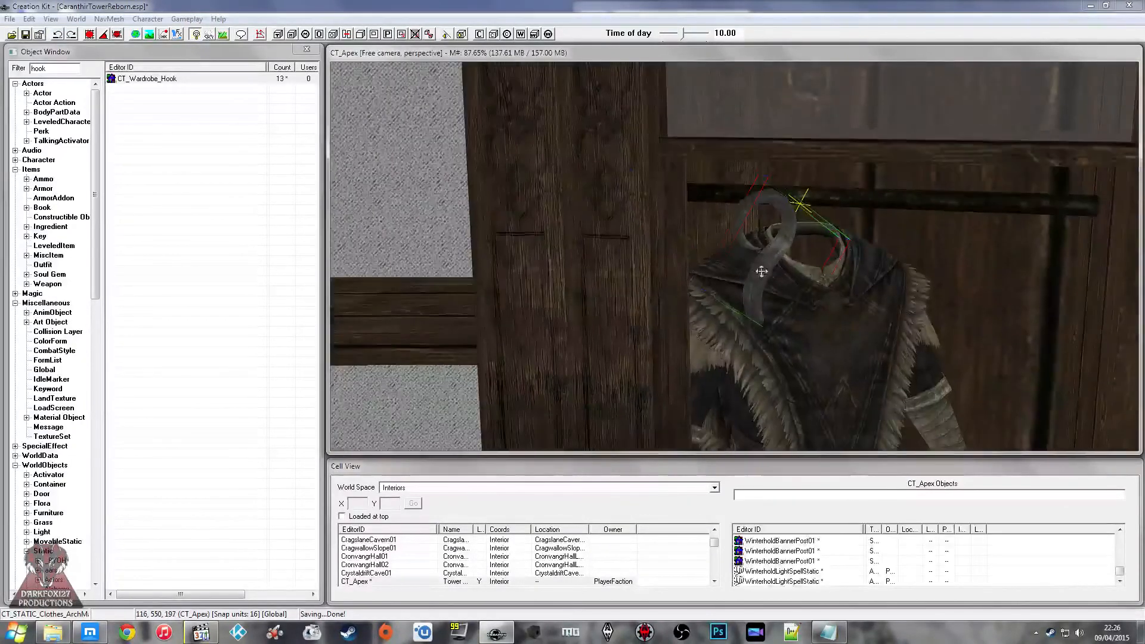
pyautogui.moveTo(785, 251); pyautogui.dragTo(871, 234)
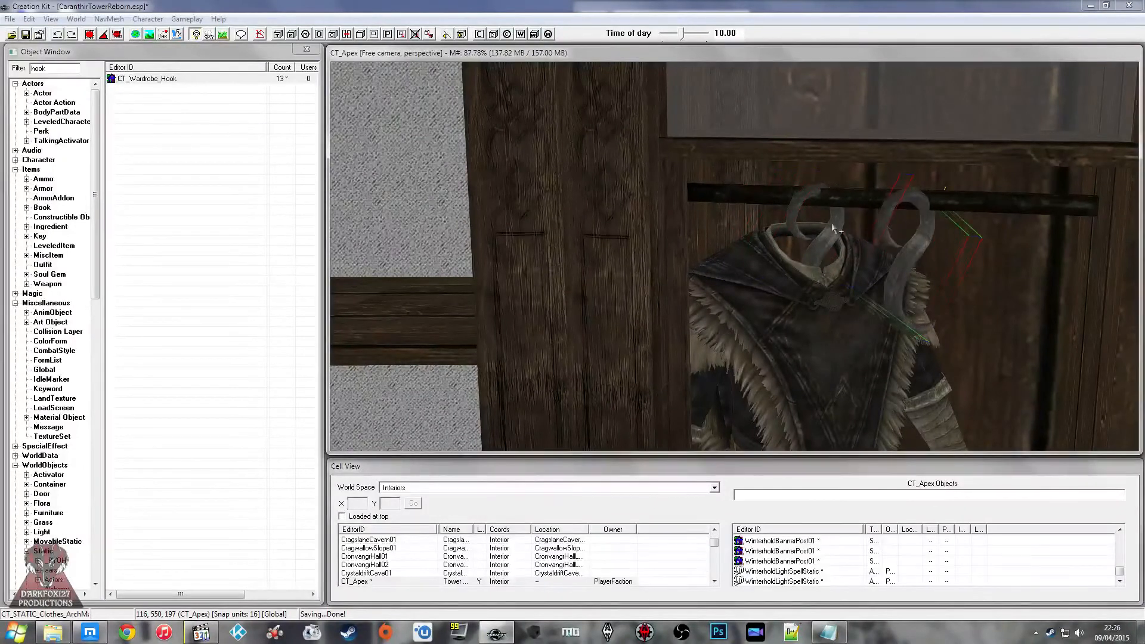
# Step: Rotate the pasted hooks so that they curve over the rail
pyautogui.scroll(5, 845, 244)
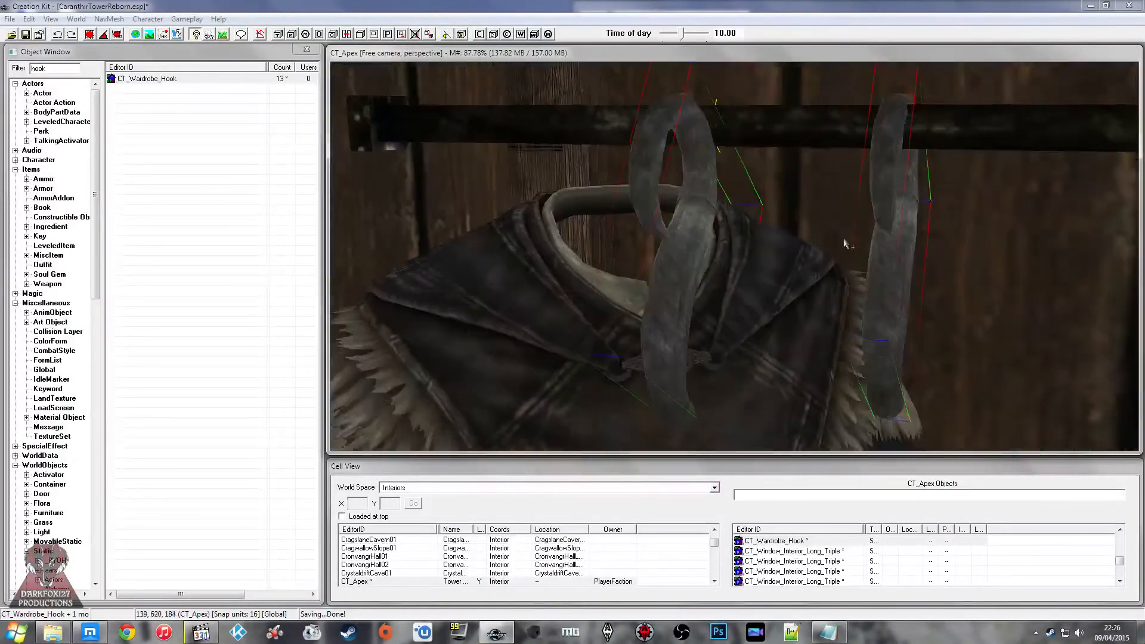
pyautogui.keyDown('shift'); pyautogui.moveTo(846, 244); pyautogui.dragTo(710, 251, button='middle'); pyautogui.keyUp('shift')
pyautogui.moveTo(695, 253); pyautogui.dragTo(644, 183)
pyautogui.keyDown('shift'); pyautogui.moveTo(644, 183); pyautogui.dragTo(616, 196, button='middle'); pyautogui.keyUp('shift')
pyautogui.scroll(2, 573, 206)
pyautogui.scroll(-1, 569, 205)
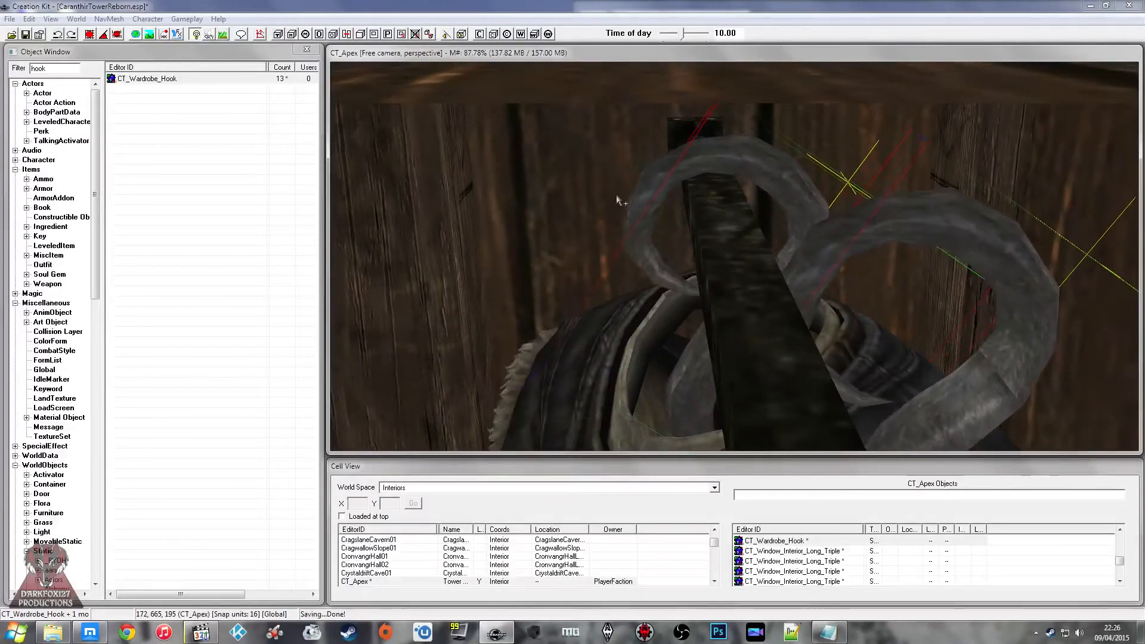
# Step: Delete the surplus hook beside the rail, keeping a single hook
pyautogui.click(918, 225)
pyautogui.scroll(3, 934, 224)
pyautogui.click(909, 225)
pyautogui.keyDown('shift'); pyautogui.moveTo(909, 225); pyautogui.dragTo(892, 219, button='middle'); pyautogui.keyUp('shift')
pyautogui.click(892, 220)
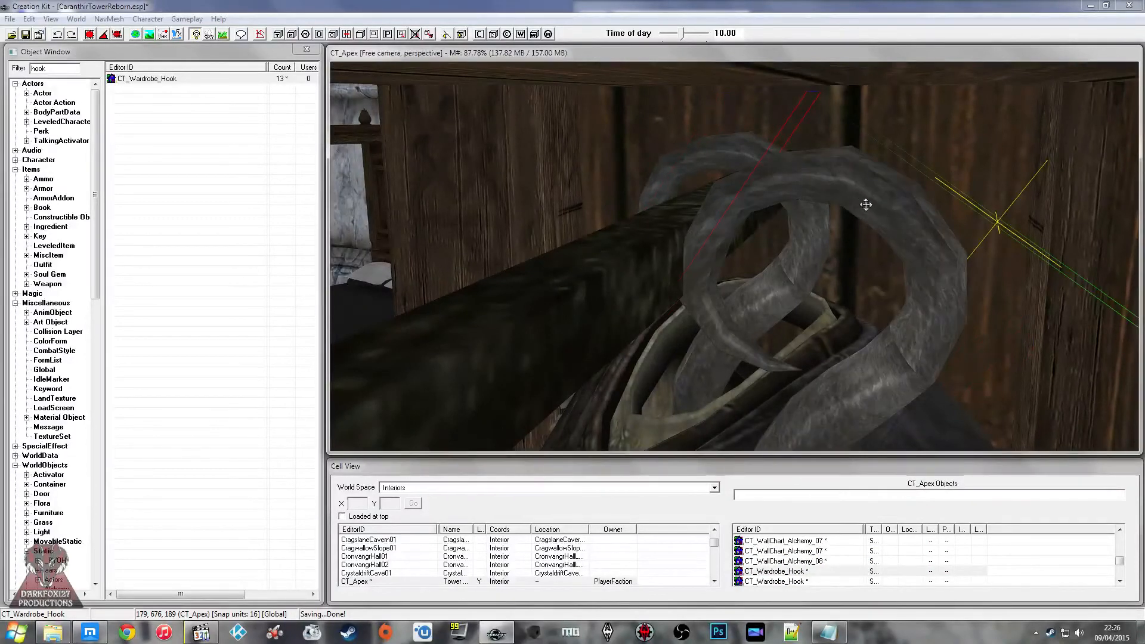
pyautogui.press('Delete')
# Step: Adjust the remaining hook's position so that it rests over the rail above the outfit's collar
pyautogui.click(802, 190)
pyautogui.keyDown('shift'); pyautogui.moveTo(802, 191); pyautogui.dragTo(802, 182, button='middle'); pyautogui.keyUp('shift')
pyautogui.press('z')
pyautogui.moveTo(802, 182)
pyautogui.mouseDown()
pyautogui.moveTo(802, 204)
pyautogui.moveTo(802, 192)
pyautogui.mouseUp()
pyautogui.keyDown('shift'); pyautogui.moveTo(802, 191); pyautogui.dragTo(826, 201, button='middle'); pyautogui.keyUp('shift')
pyautogui.scroll(-3, 845, 186)
# Step: Lower the ArchMage outfit so that its collar hangs from the lower end of the hook
pyautogui.click(833, 200)
pyautogui.scroll(-4, 833, 194)
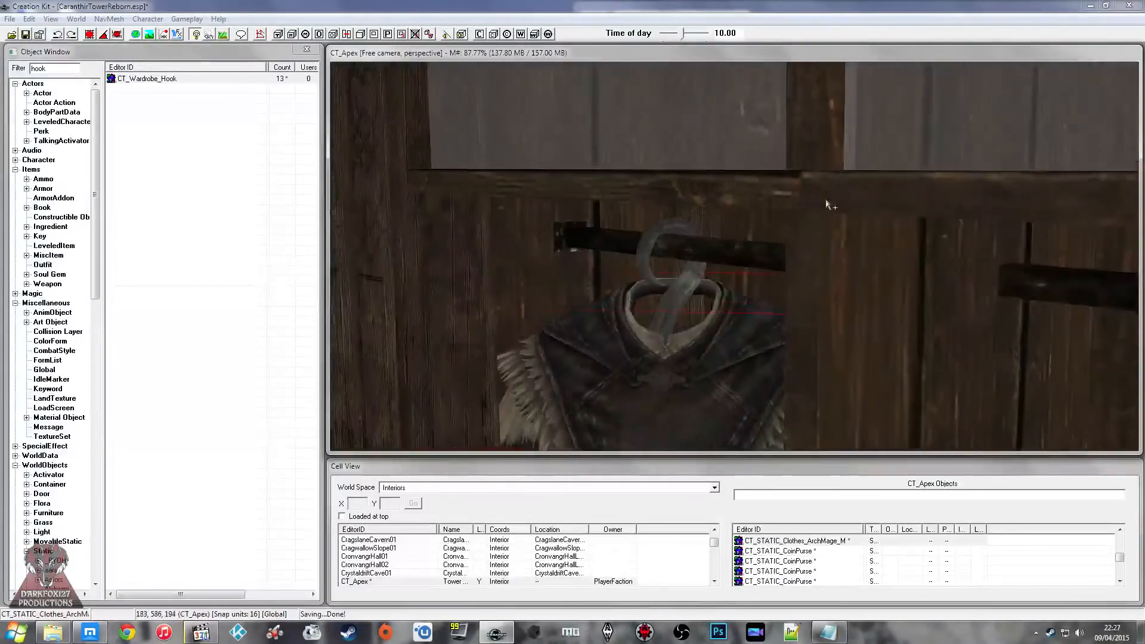
pyautogui.scroll(2, 827, 201)
pyautogui.moveTo(707, 325); pyautogui.dragTo(709, 412)
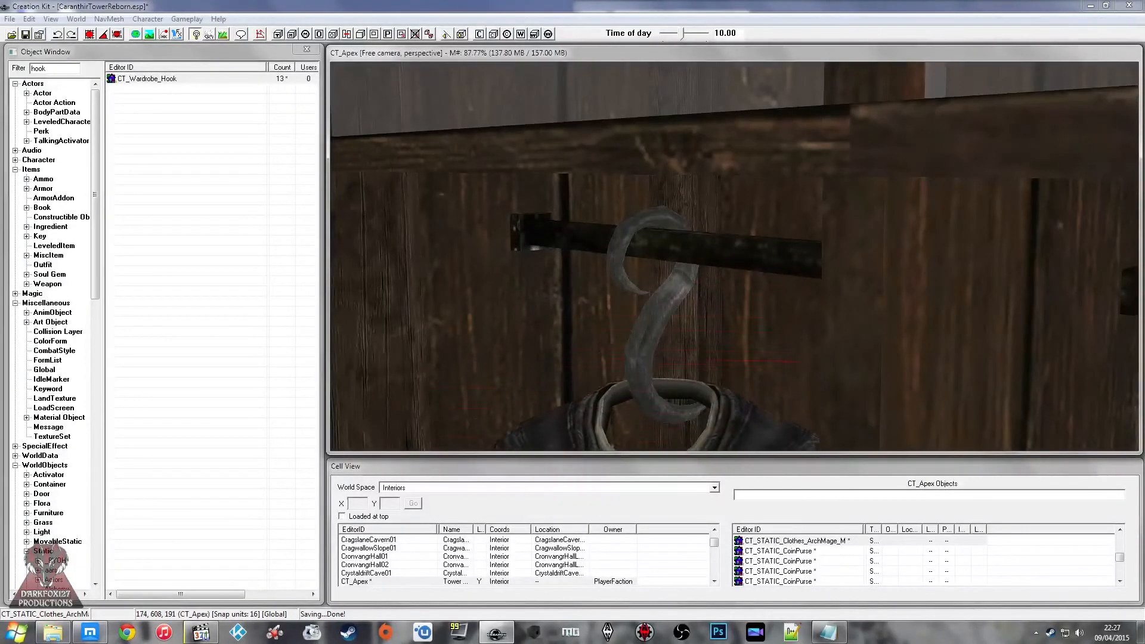
pyautogui.keyDown('shift'); pyautogui.moveTo(708, 436); pyautogui.dragTo(746, 342, button='middle'); pyautogui.keyUp('shift')
pyautogui.scroll(3, 692, 436)
pyautogui.scroll(-4, 621, 432)
pyautogui.scroll(-3, 756, 345)
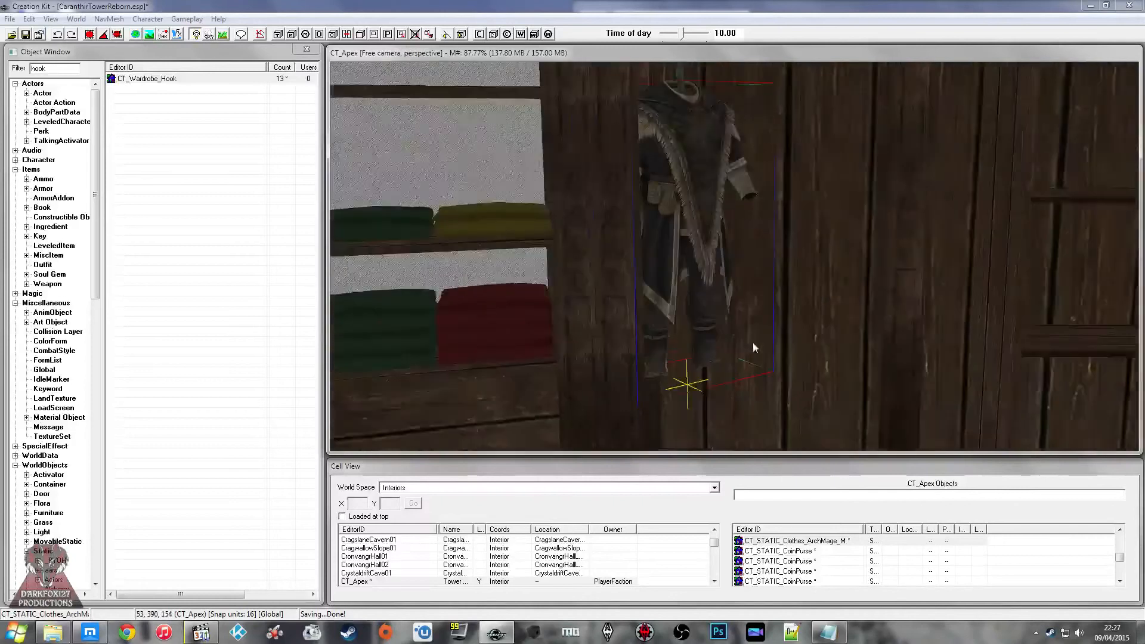
pyautogui.scroll(-2, 753, 343)
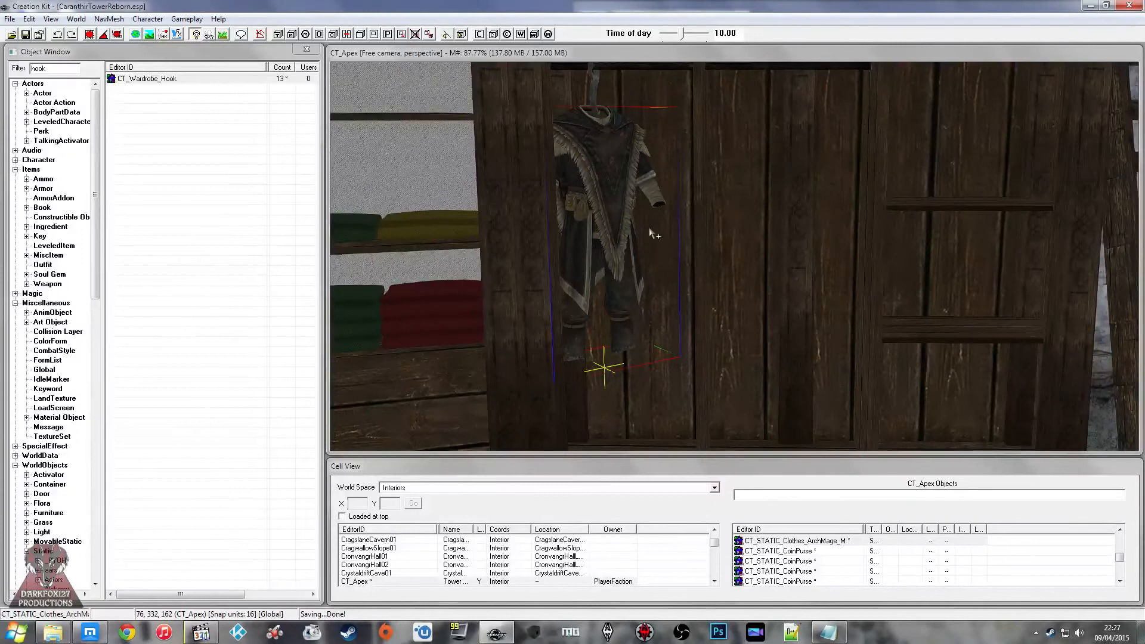
# Step: Filter the Armor objects by "arch" and inspect the ClothesMGRobesArchmage record without changing it
pyautogui.click(42, 188)
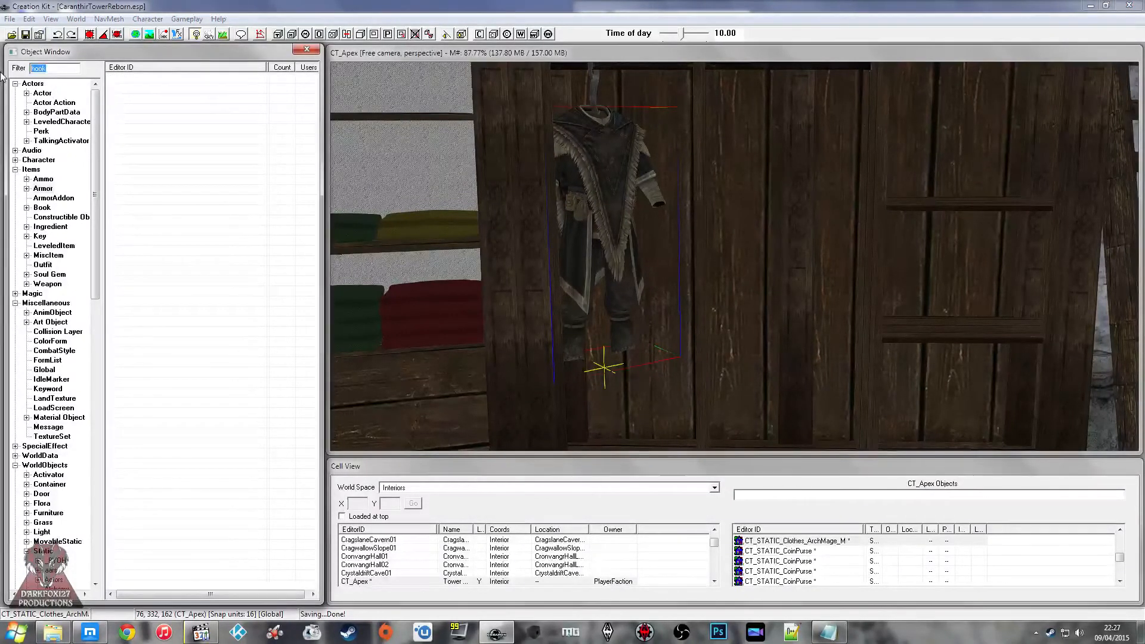
pyautogui.write('arch')
pyautogui.click(144, 90)
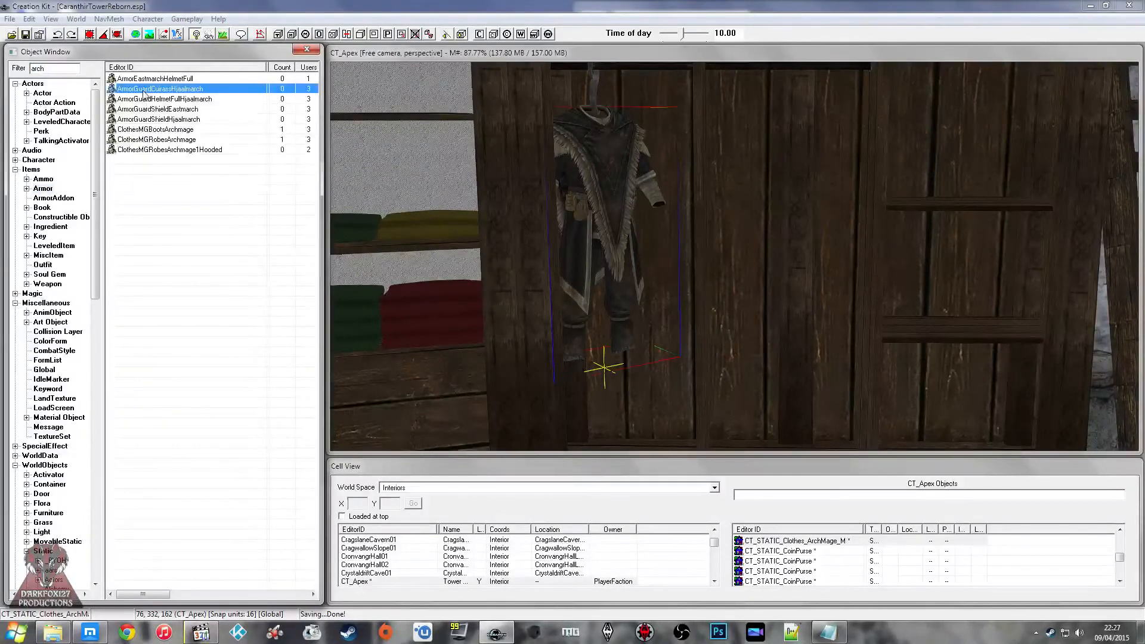
pyautogui.click(193, 140)
pyautogui.click(187, 163)
pyautogui.click(178, 142)
pyautogui.click(160, 131)
pyautogui.click(158, 143)
pyautogui.doubleClick(159, 143)
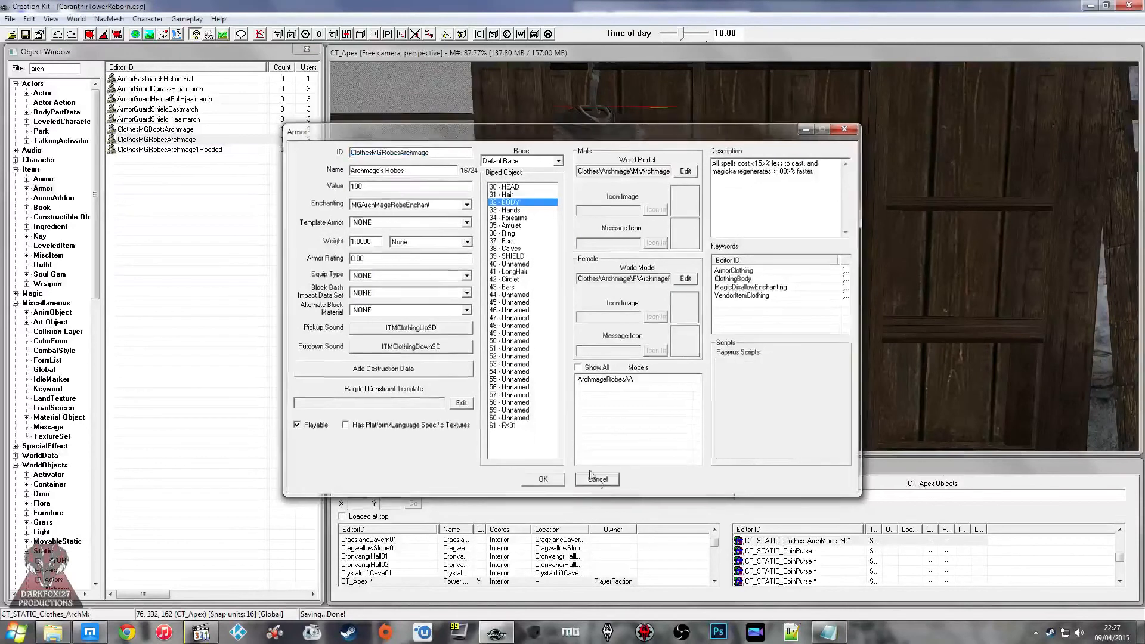
pyautogui.press('Escape')
# Step: Place the ClothesMGBootsArchmage boots in the wardrobe below the hanging outfit
pyautogui.click(158, 131)
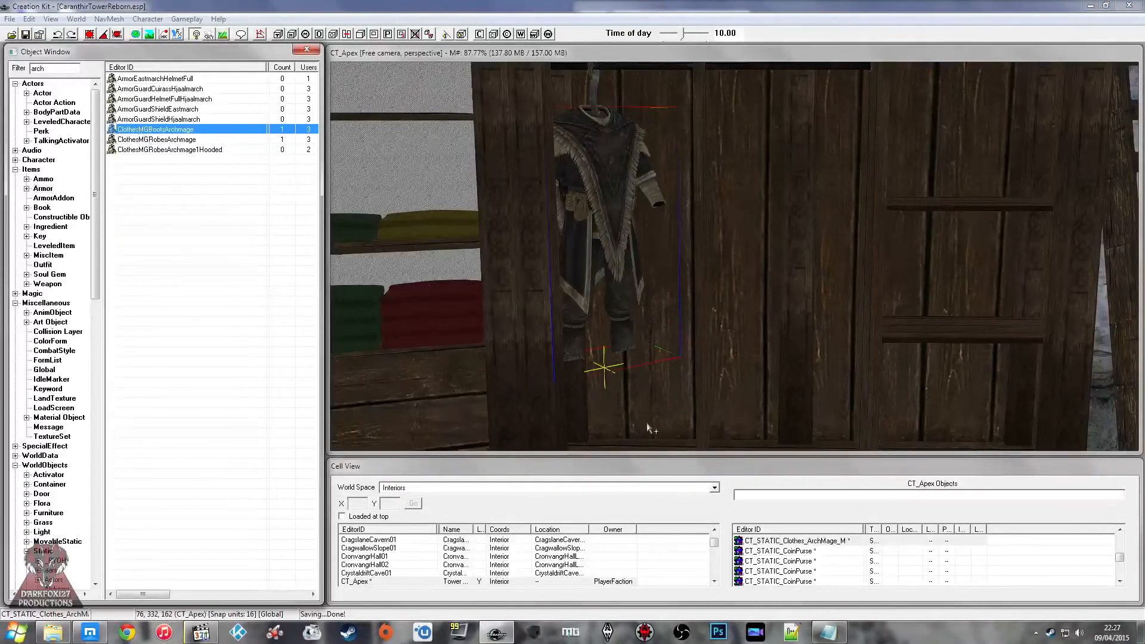
pyautogui.moveTo(646, 422); pyautogui.dragTo(647, 422)
pyautogui.press('f')
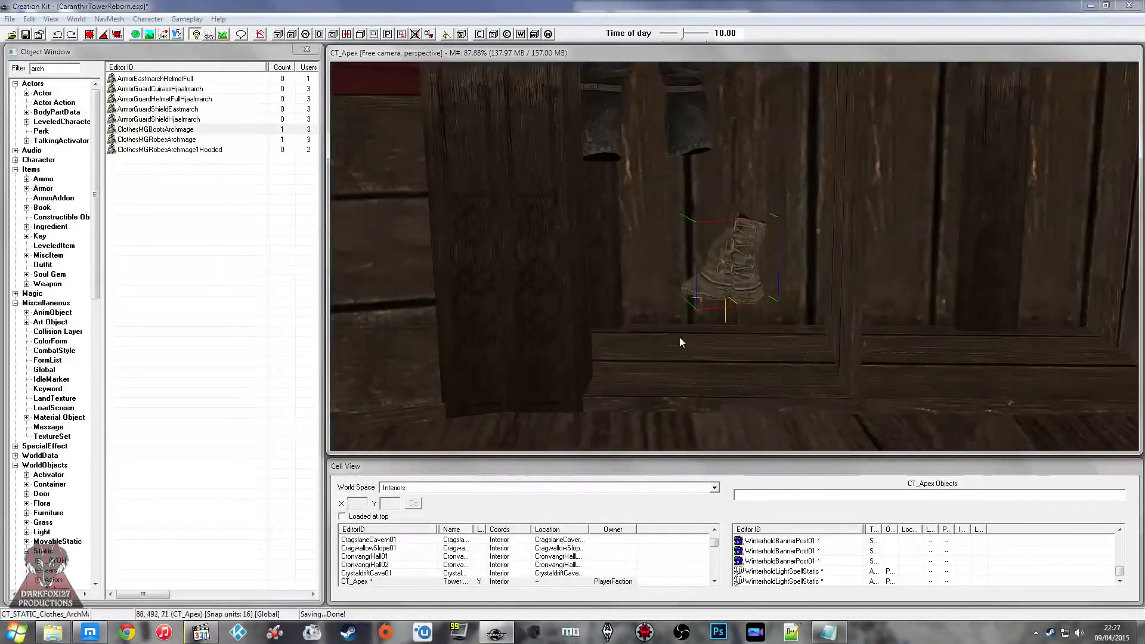
# Step: Turn the Archmage boots and stand them on the wardrobe floor directly beneath the hanging outfit
pyautogui.keyDown('shift'); pyautogui.moveTo(679, 338); pyautogui.dragTo(669, 355, button='middle'); pyautogui.keyUp('shift')
pyautogui.moveTo(669, 355); pyautogui.dragTo(672, 354, button='right')
pyautogui.moveTo(695, 274); pyautogui.dragTo(640, 290)
pyautogui.press('f')
pyautogui.keyDown('shift'); pyautogui.moveTo(648, 290); pyautogui.dragTo(666, 309, button='middle'); pyautogui.keyUp('shift')
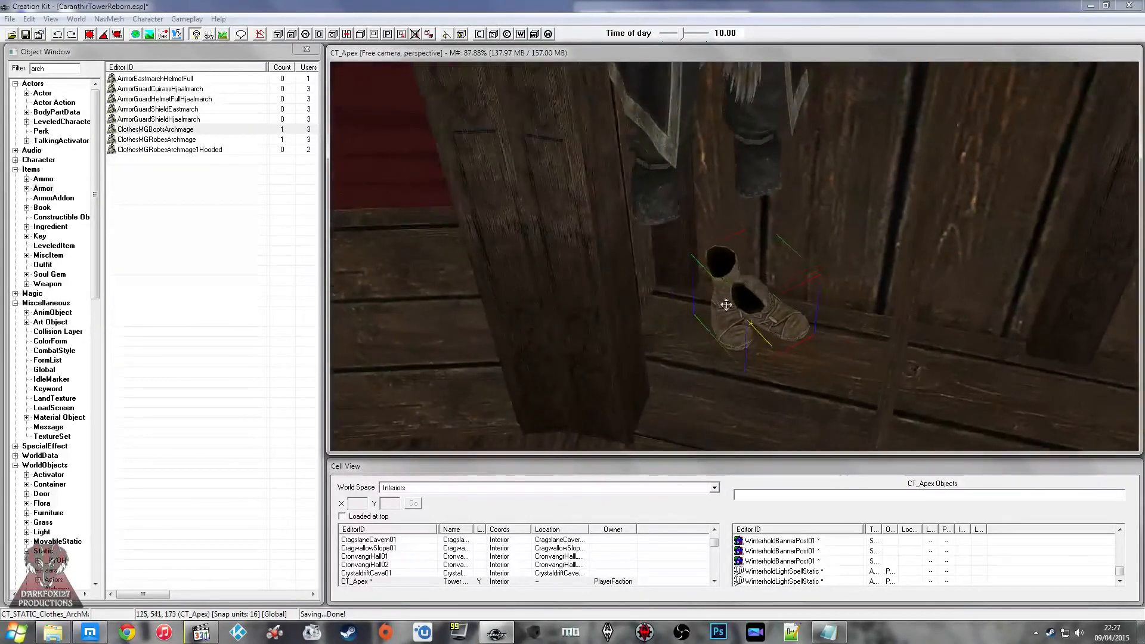
pyautogui.moveTo(741, 307); pyautogui.dragTo(671, 309)
pyautogui.scroll(-2, 670, 309)
pyautogui.keyDown('shift'); pyautogui.moveTo(671, 309); pyautogui.dragTo(685, 278, button='middle'); pyautogui.keyUp('shift')
pyautogui.scroll(-2, 687, 260)
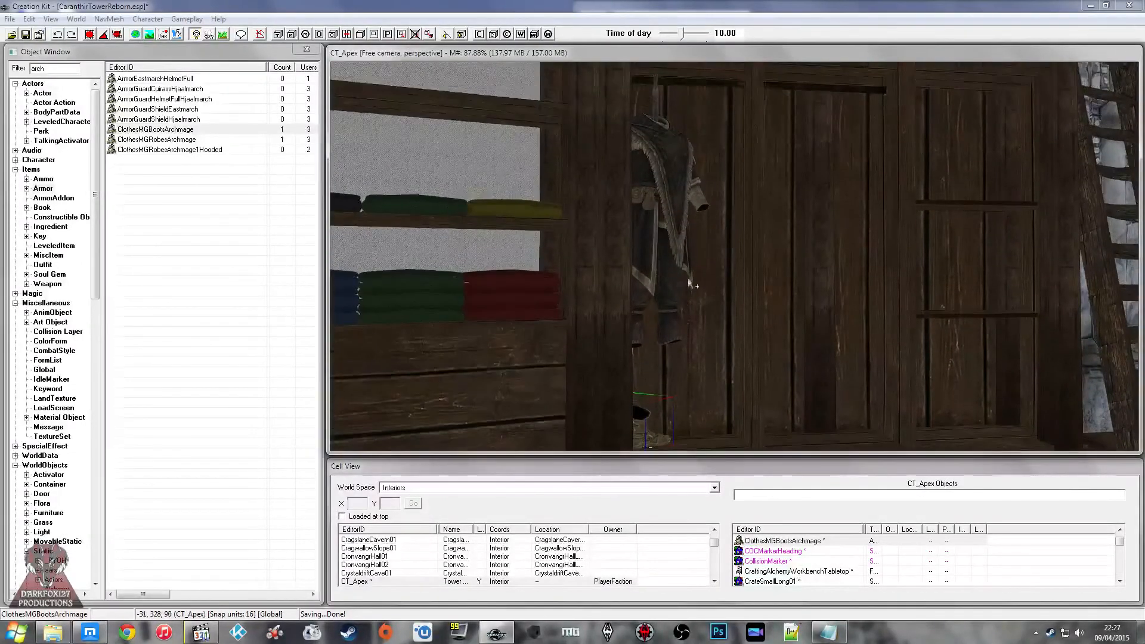
pyautogui.click(177, 131)
pyautogui.click(175, 108)
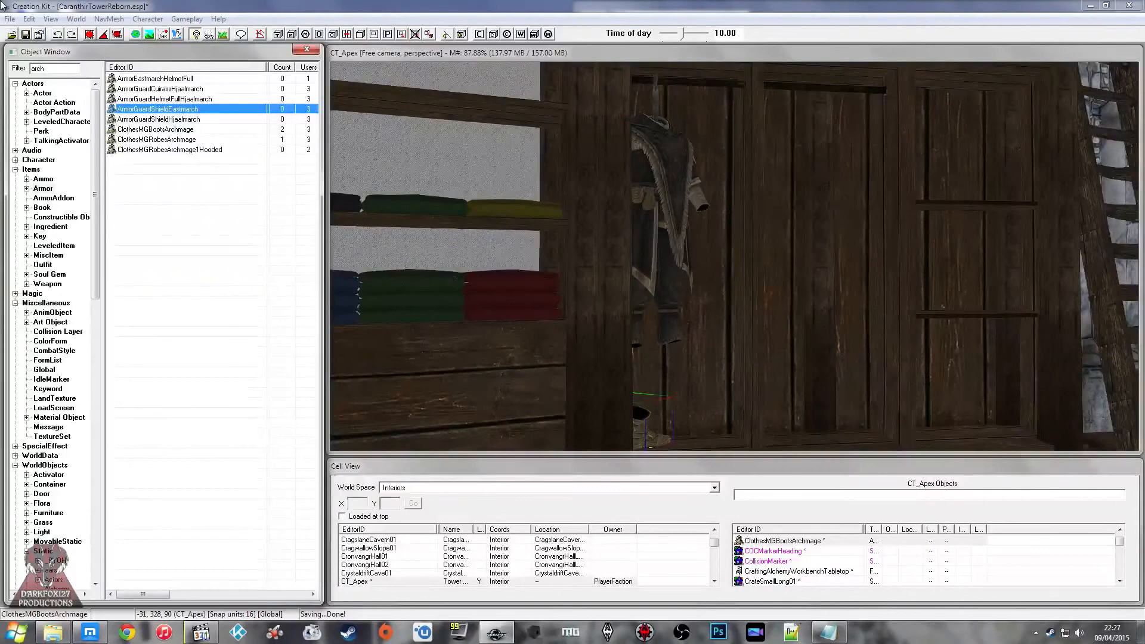
# Step: Save the plugin and duplicate the hanging CT_STATIC_Clothes_ArchMage_M outfit in place
pyautogui.click(26, 35)
pyautogui.keyDown('shift'); pyautogui.moveTo(767, 213); pyautogui.dragTo(673, 186, button='middle'); pyautogui.keyUp('shift')
pyautogui.scroll(2, 699, 245)
pyautogui.click(699, 245)
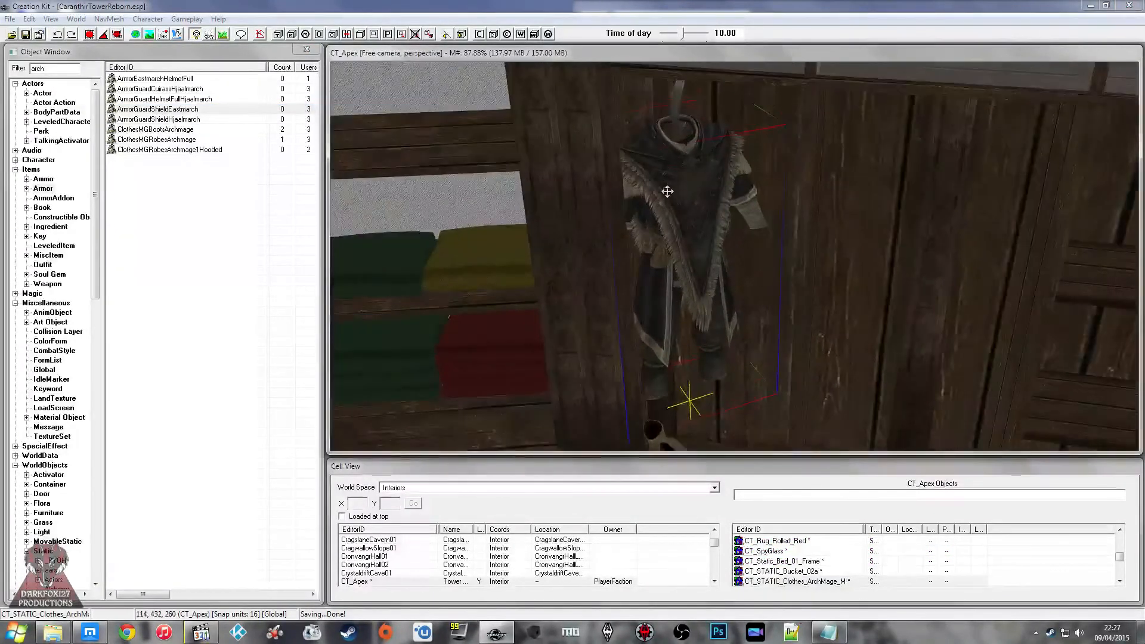
pyautogui.hotkey('ctrl', 'd')
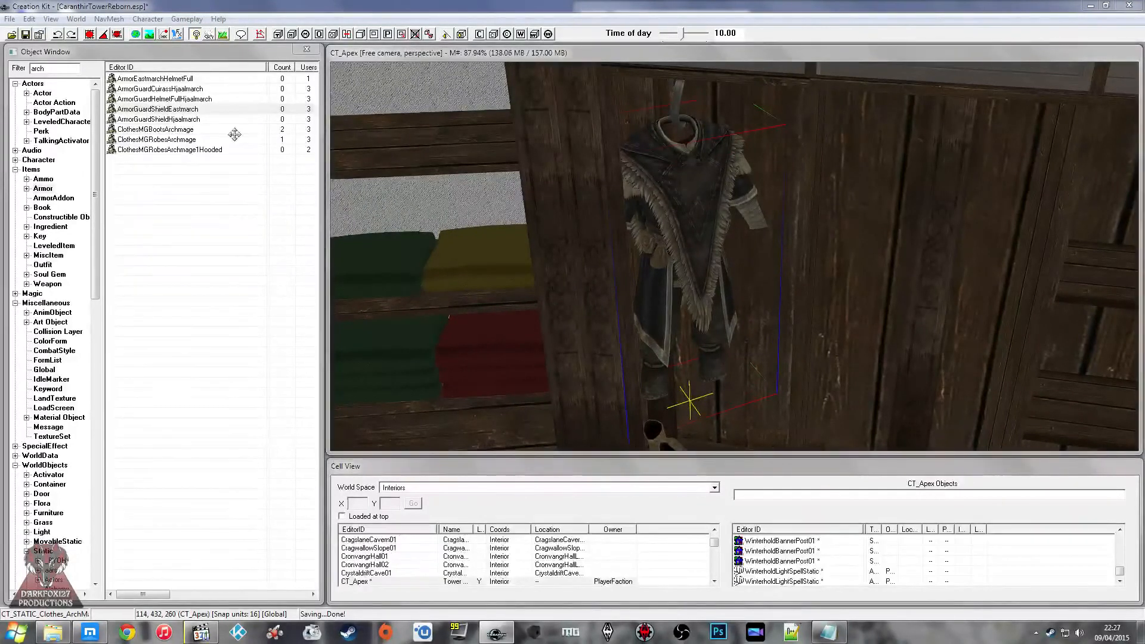
# Step: Replace the duplicate's base object with CT_STATIC_Clothes_ArchMage_F, for the selection only, and hide the original CT_STATIC_Clothes_ArchMage_M outfit
pyautogui.hotkey('ctrl', 'f')
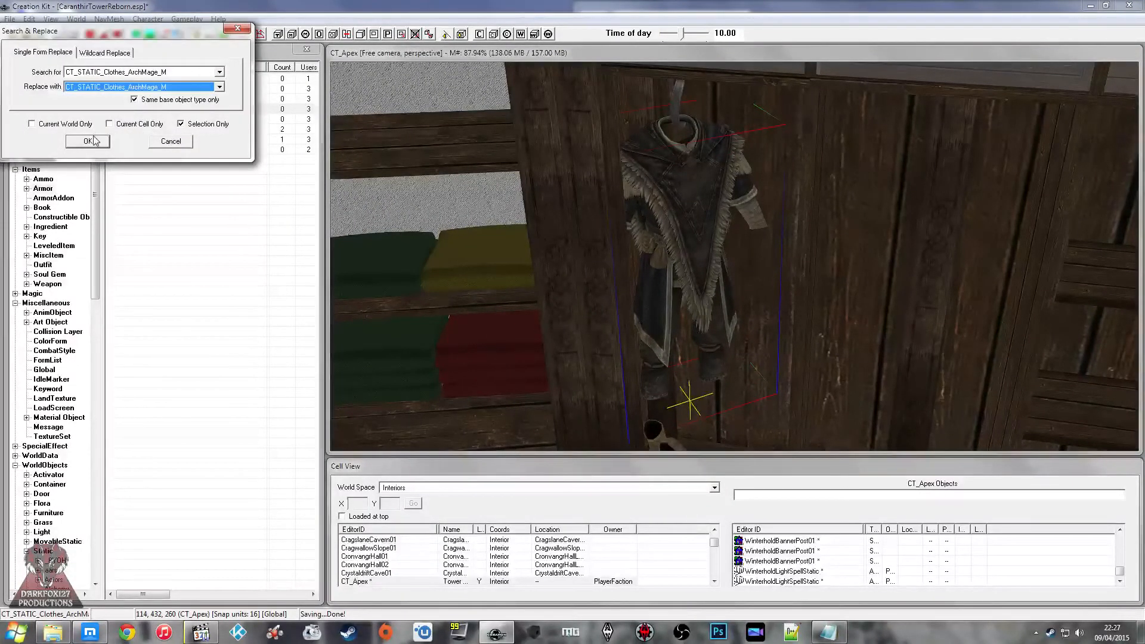
pyautogui.click(88, 141)
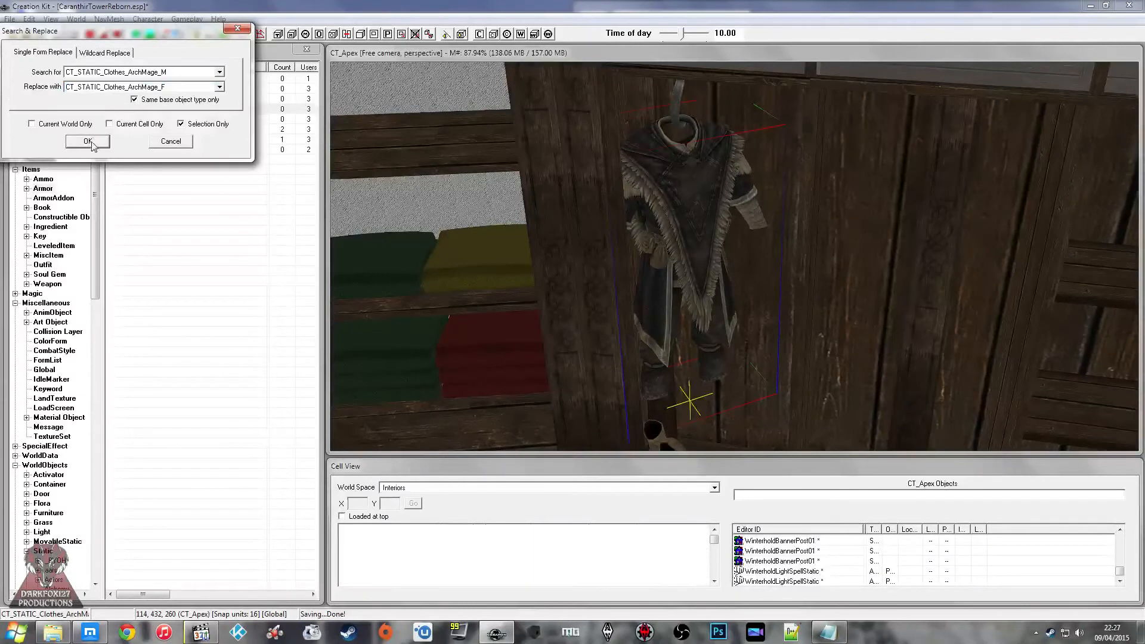
pyautogui.click(595, 350)
pyautogui.scroll(1, 707, 240)
pyautogui.click(728, 205)
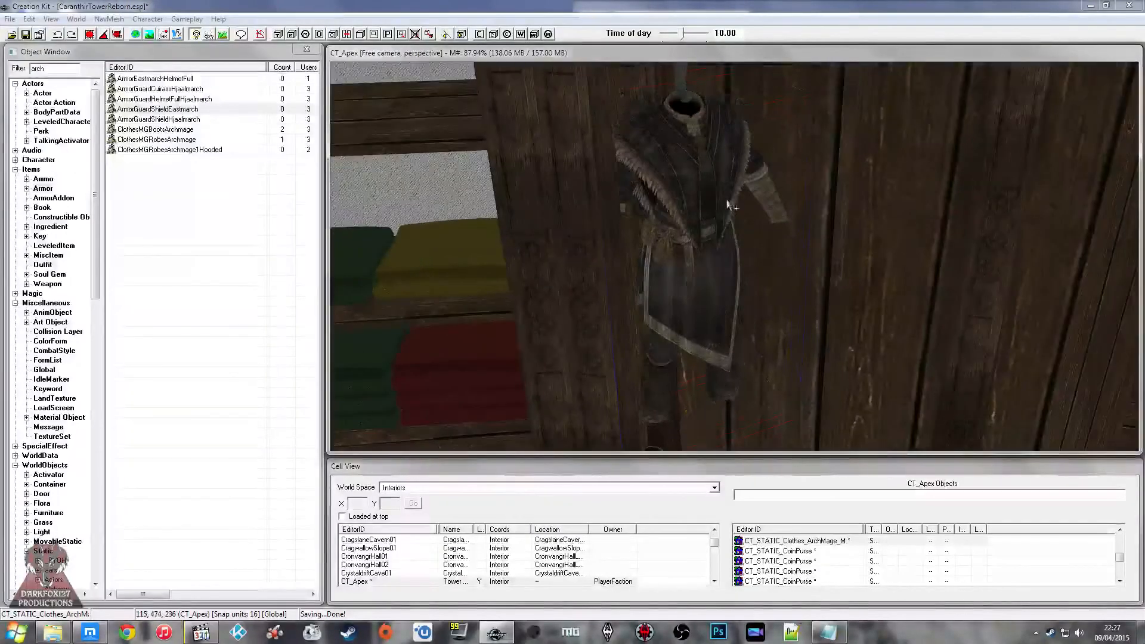
pyautogui.scroll(2, 726, 208)
pyautogui.press('1')
# Step: Nudge the CT_STATIC_Clothes_ArchMage_F outfit slightly sideways to align its collar beneath the hook
pyautogui.click(694, 195)
pyautogui.scroll(2, 685, 201)
pyautogui.keyDown('shift'); pyautogui.moveTo(680, 205); pyautogui.dragTo(627, 220, button='middle'); pyautogui.keyUp('shift')
pyautogui.scroll(1, 627, 220)
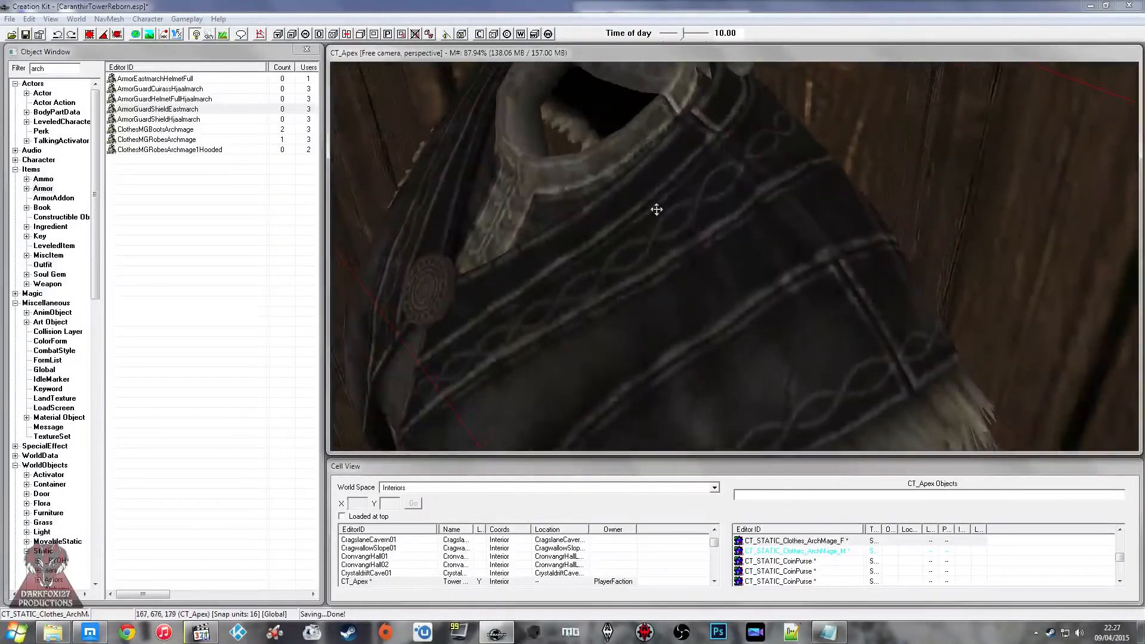
pyautogui.scroll(-2, 658, 209)
pyautogui.scroll(2, 726, 215)
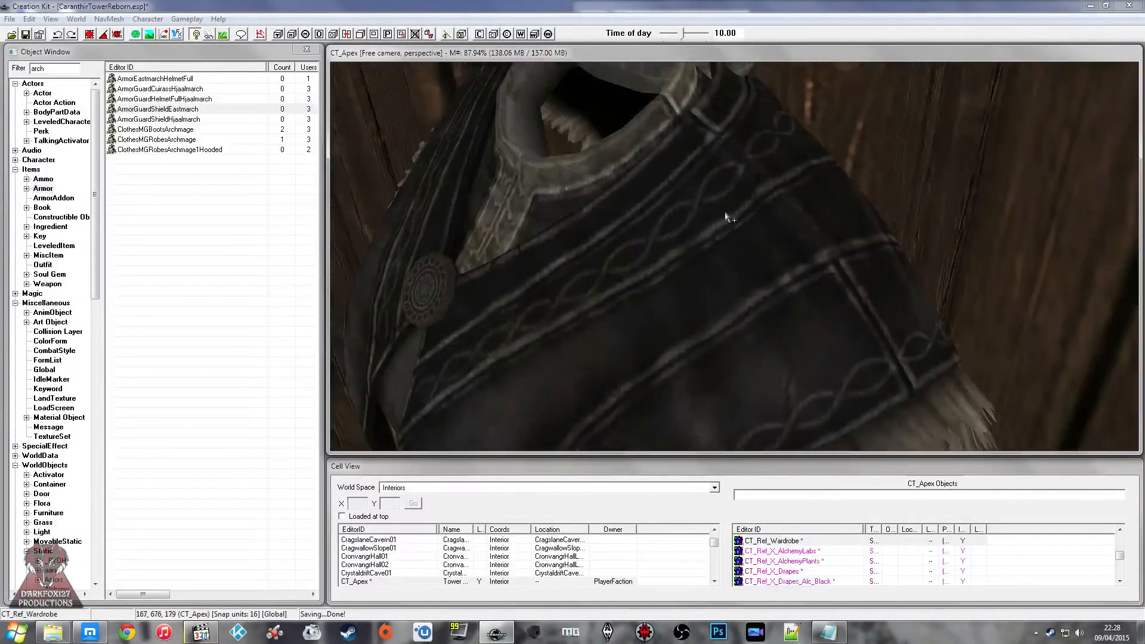
pyautogui.click(722, 216)
pyautogui.moveTo(714, 222); pyautogui.dragTo(725, 222)
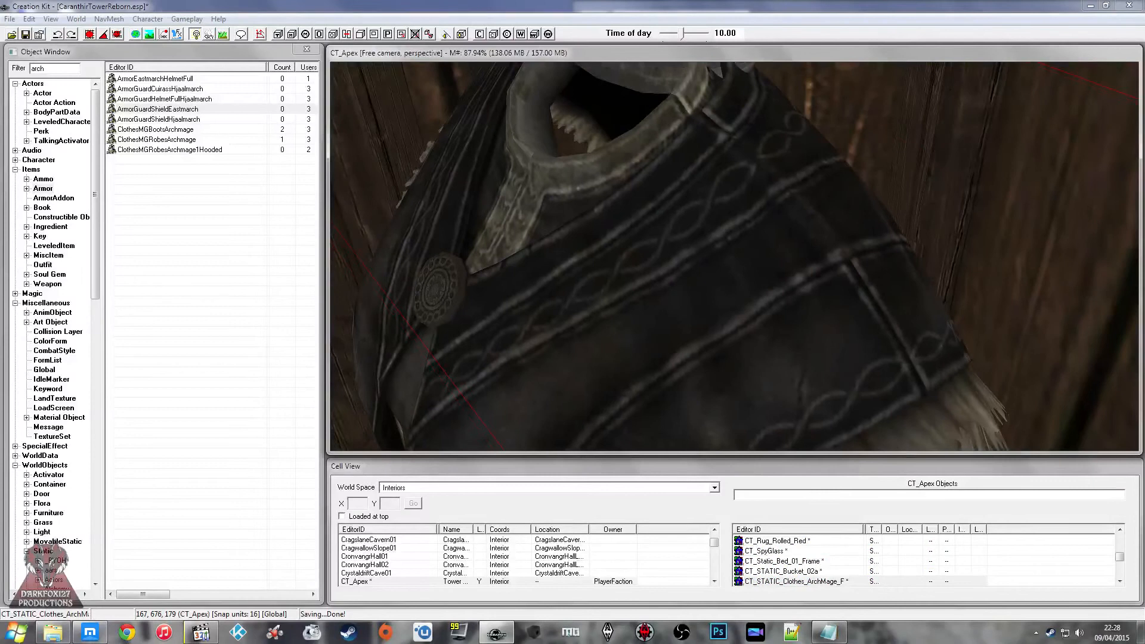
# Step: Check the hanging ArchMage_F outfit inside the wardrobe and save the plugin
pyautogui.scroll(-5, 733, 184)
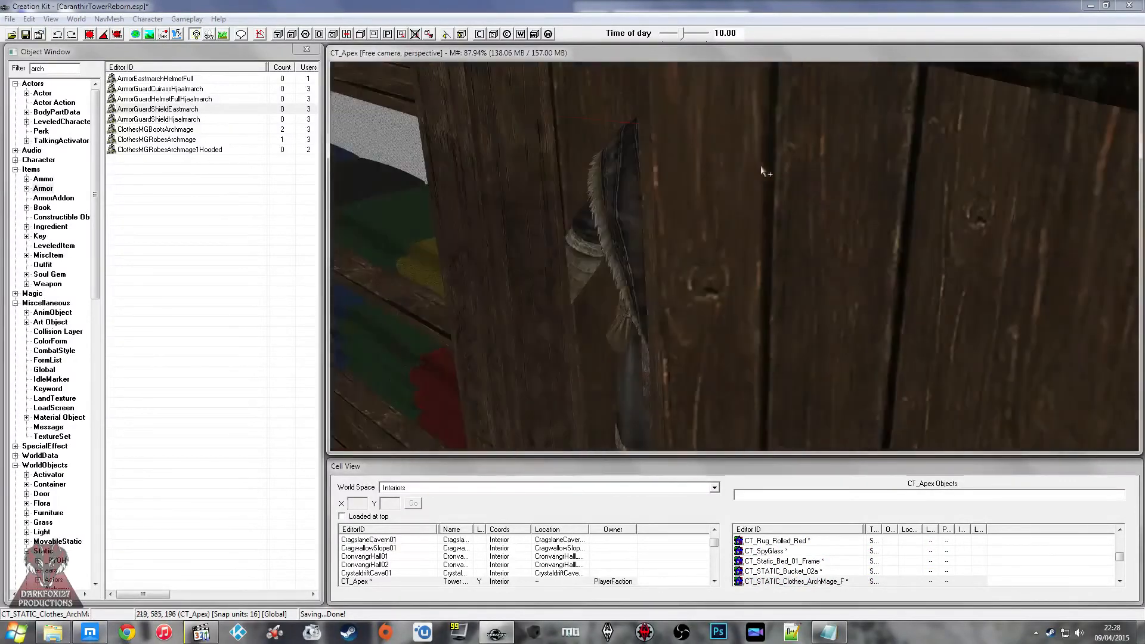
pyautogui.moveTo(787, 160); pyautogui.dragTo(800, 154, button='right')
pyautogui.scroll(-2, 800, 151)
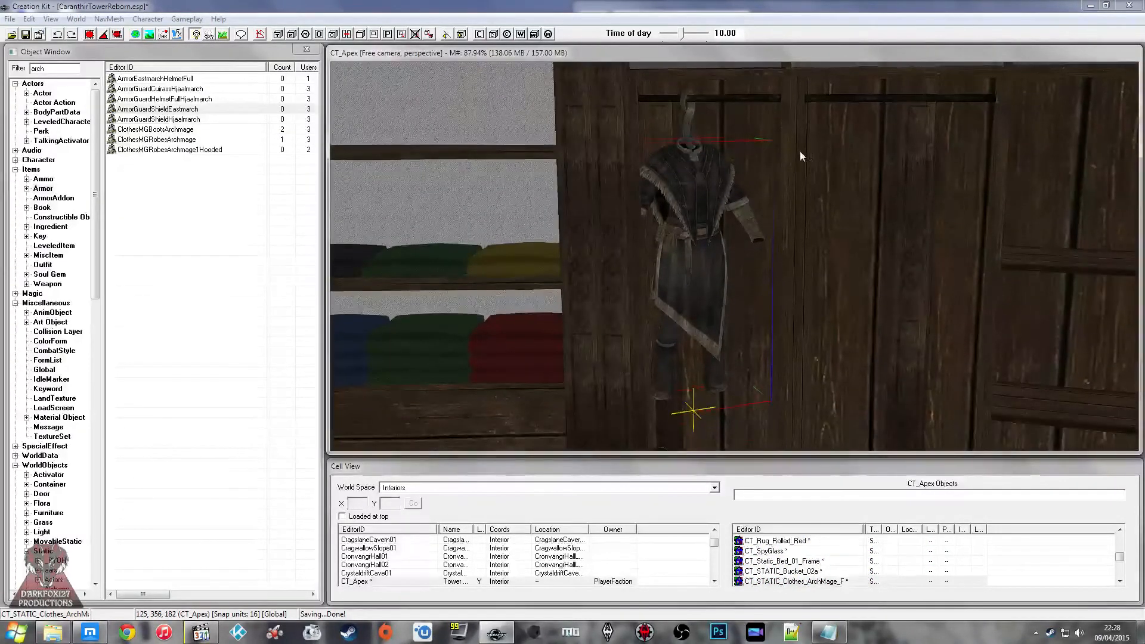
pyautogui.moveTo(799, 151); pyautogui.dragTo(739, 118, button='middle')
pyautogui.click(25, 35)
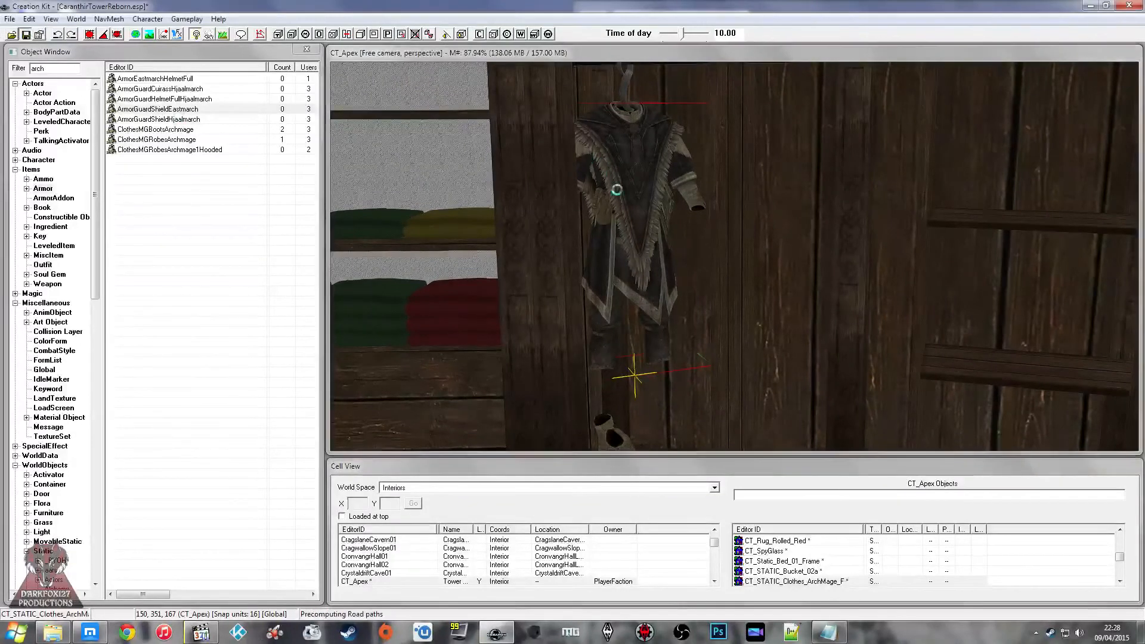
pyautogui.keyDown('shift'); pyautogui.moveTo(640, 196); pyautogui.dragTo(668, 198, button='middle'); pyautogui.keyUp('shift')
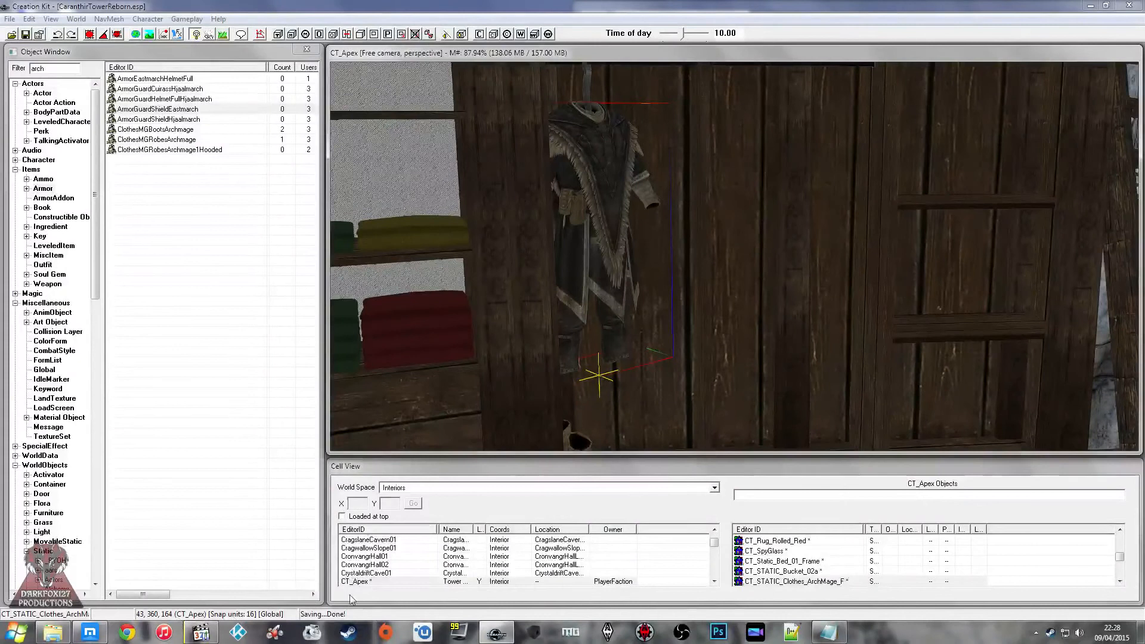
# Step: List the Static objects filtered by "static"
pyautogui.click(200, 192)
pyautogui.click(59, 70)
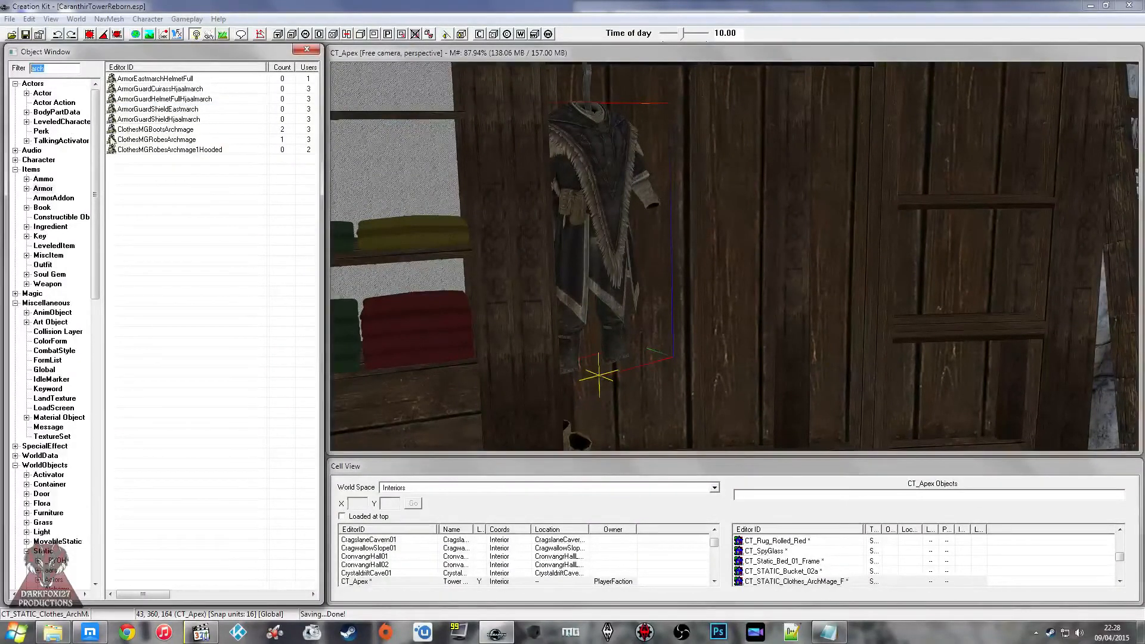
pyautogui.write('stat')
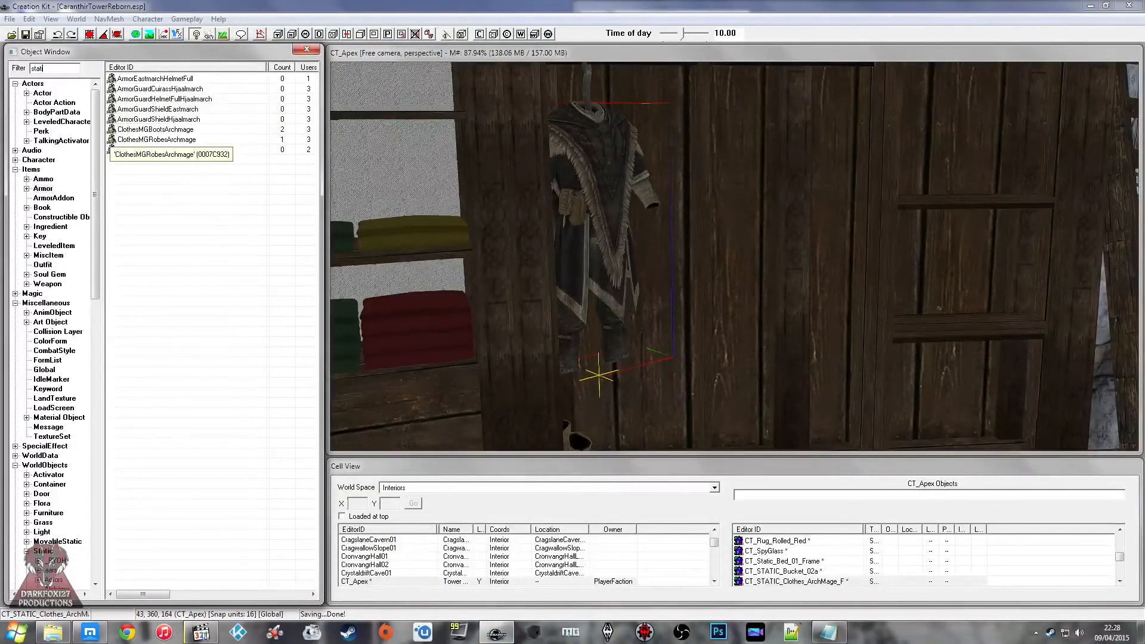
pyautogui.write('ic')
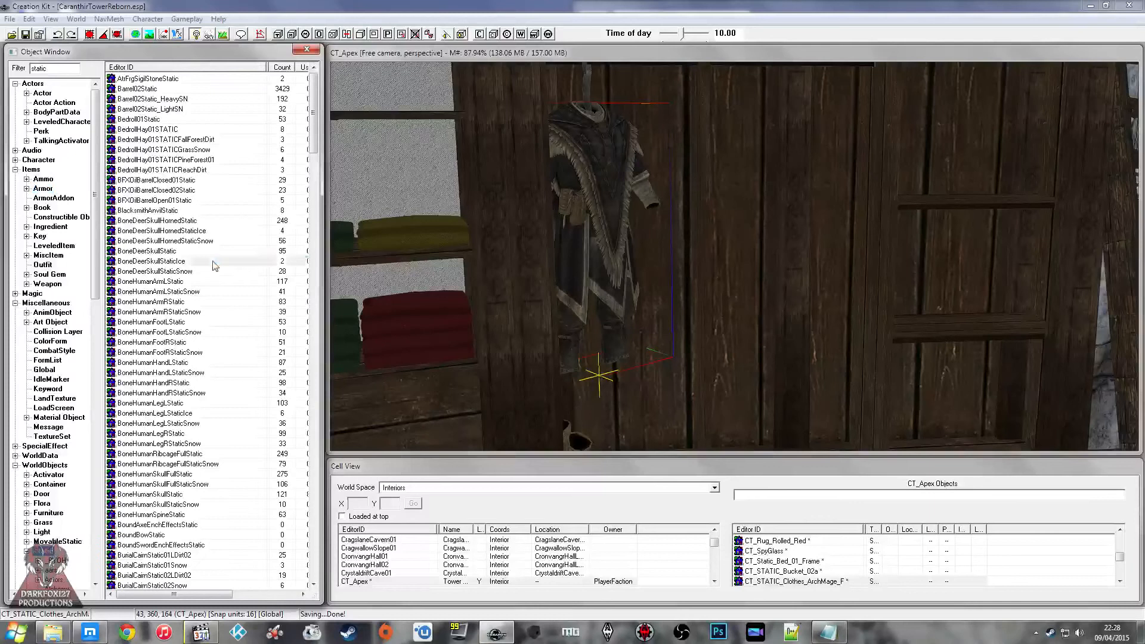
pyautogui.click(176, 140)
# Step: Filter the Static objects by "cloth" and preview CT_STATIC_Clothes_MageRobes_Blue, turning the model to see its front
pyautogui.click(65, 69)
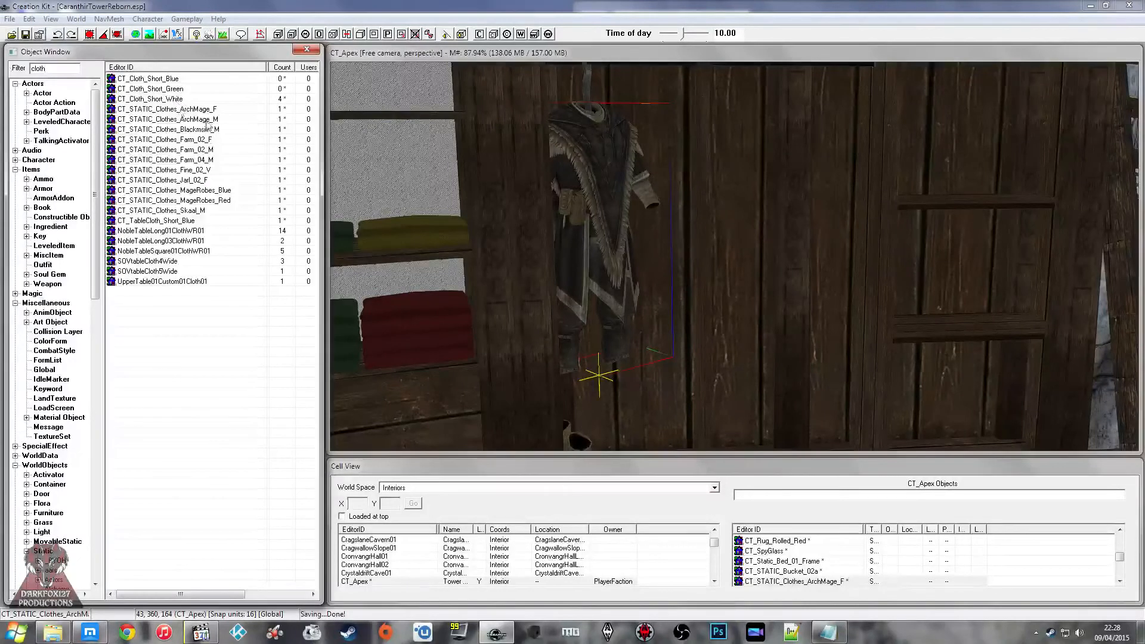
pyautogui.click(206, 131)
pyautogui.rightClick(200, 169)
pyautogui.rightClick(176, 190)
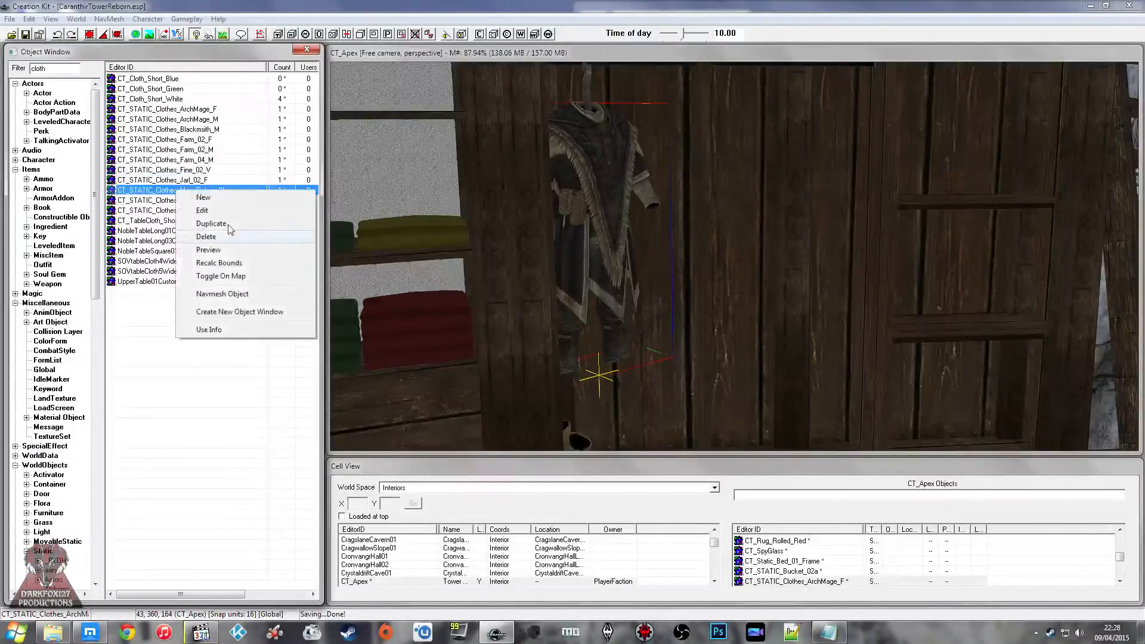
pyautogui.click(216, 254)
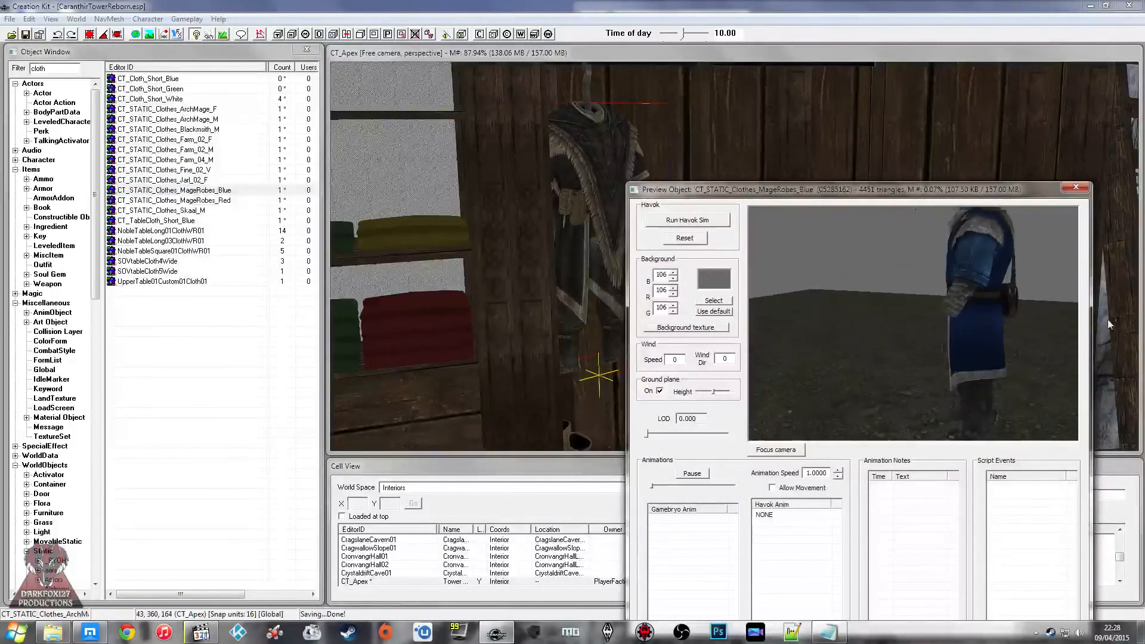
pyautogui.moveTo(956, 281); pyautogui.dragTo(932, 299)
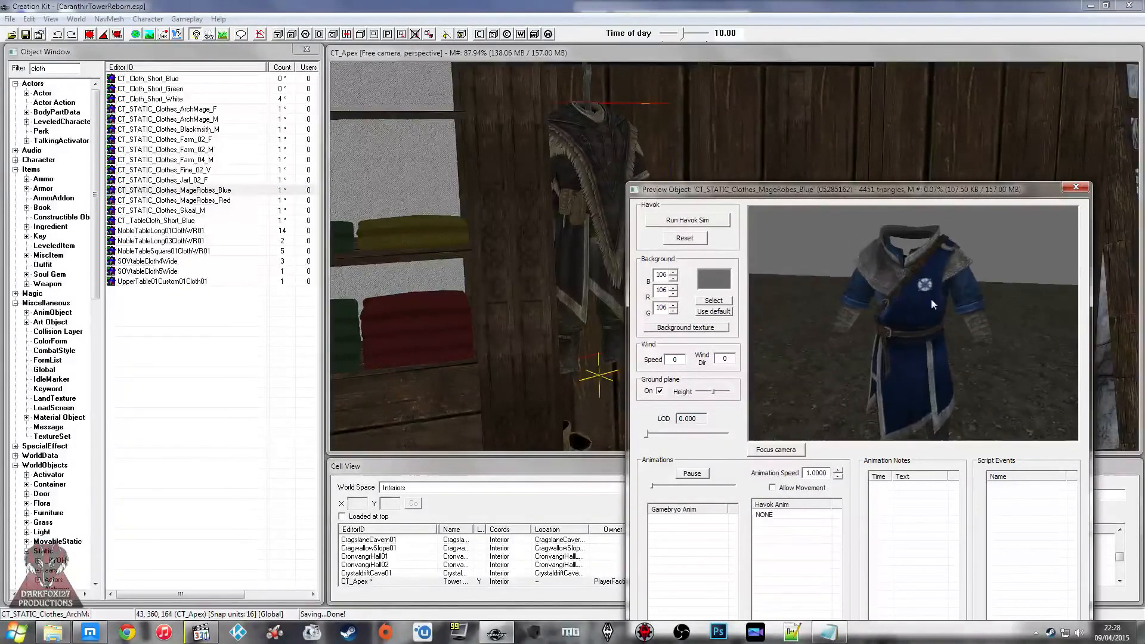
# Step: Place CT_STATIC_Clothes_MageRobes_Blue in the wardrobe next to the hanging Archmage outfit
pyautogui.click(229, 191)
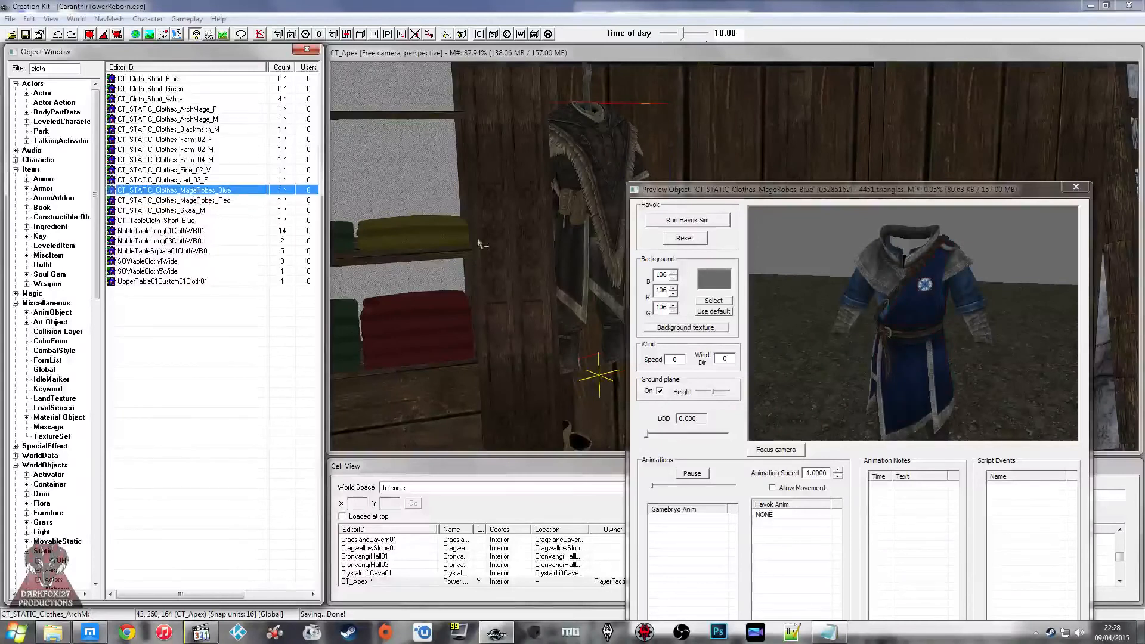
pyautogui.moveTo(478, 241); pyautogui.dragTo(587, 292)
pyautogui.moveTo(587, 292)
pyautogui.mouseDown(button='middle')
pyautogui.moveTo(610, 278)
pyautogui.moveTo(607, 295)
pyautogui.mouseUp(button='middle')
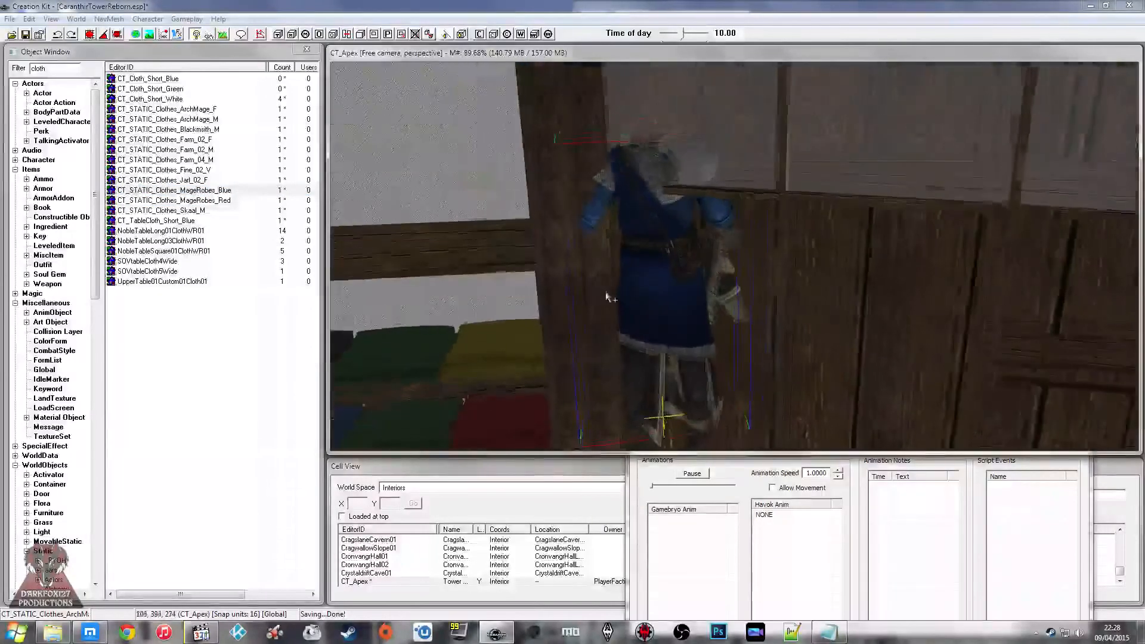
pyautogui.moveTo(610, 284); pyautogui.dragTo(644, 284, button='right')
pyautogui.moveTo(644, 283); pyautogui.dragTo(524, 215, button='middle')
pyautogui.scroll(1, 525, 215)
pyautogui.moveTo(525, 215); pyautogui.dragTo(561, 215, button='right')
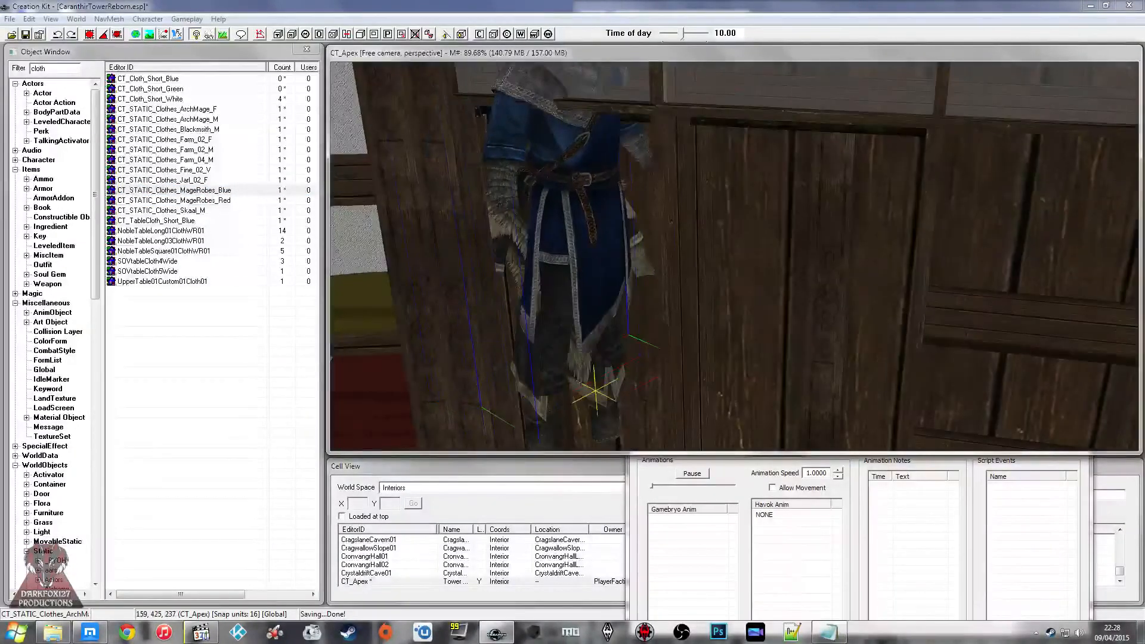
# Step: Turn the blue mage robes to face out of the wardrobe and set them beside the Archmage outfit
pyautogui.moveTo(560, 215); pyautogui.dragTo(612, 360)
pyautogui.moveTo(613, 298); pyautogui.dragTo(605, 298, button='right')
pyautogui.moveTo(604, 298); pyautogui.dragTo(740, 268, button='middle')
pyautogui.scroll(2, 688, 286)
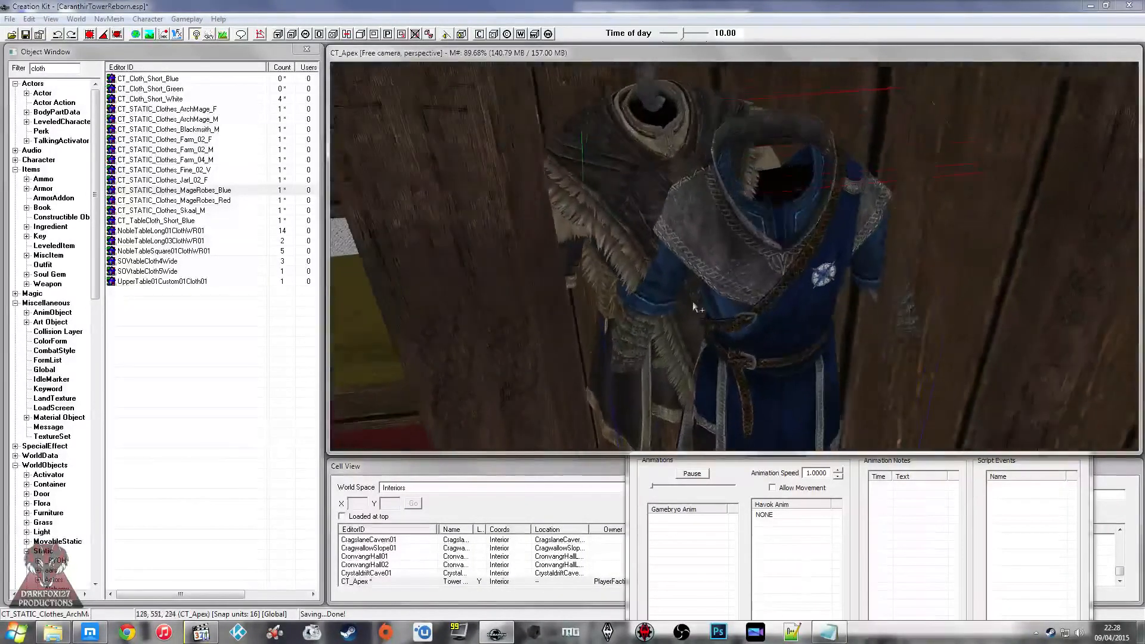
pyautogui.moveTo(739, 269); pyautogui.dragTo(787, 257, button='right')
pyautogui.keyDown('shift'); pyautogui.moveTo(787, 256); pyautogui.dragTo(764, 269, button='middle'); pyautogui.keyUp('shift')
pyautogui.moveTo(763, 268); pyautogui.dragTo(773, 259, button='right')
pyautogui.moveTo(775, 250); pyautogui.dragTo(765, 221, button='middle')
# Step: Shift the wardrobe hook and its Archmage outfit together along the rail to make room for the blue robes
pyautogui.click(674, 198)
pyautogui.moveTo(674, 198); pyautogui.dragTo(662, 191, button='middle')
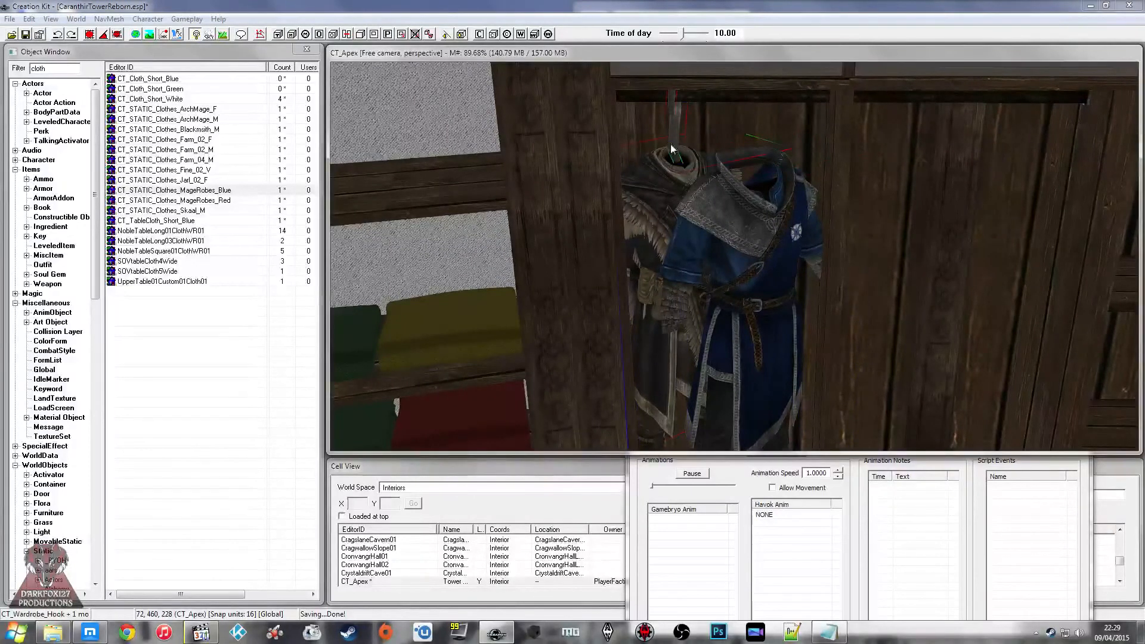
pyautogui.moveTo(670, 145); pyautogui.dragTo(663, 145)
pyautogui.moveTo(663, 144)
pyautogui.mouseDown(button='middle')
pyautogui.moveTo(660, 134)
pyautogui.moveTo(641, 145)
pyautogui.moveTo(654, 148)
pyautogui.mouseUp(button='middle')
pyautogui.scroll(3, 641, 147)
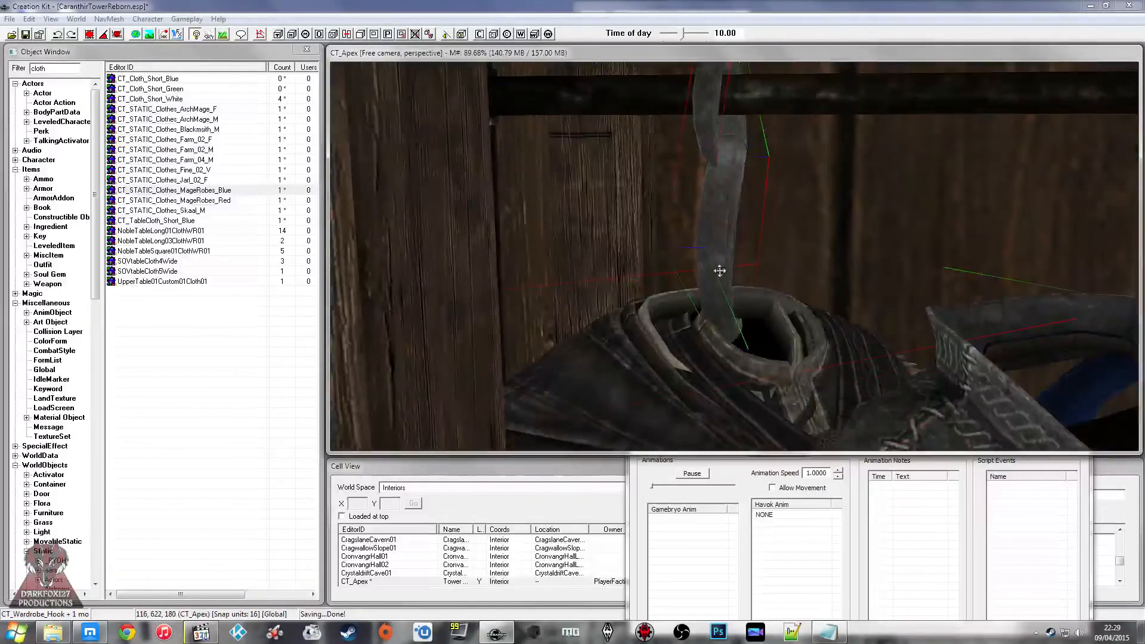
# Step: Adjust the Archmage outfit on its own so its collar sits around the hook's lower end
pyautogui.moveTo(705, 356); pyautogui.dragTo(724, 335, button='middle')
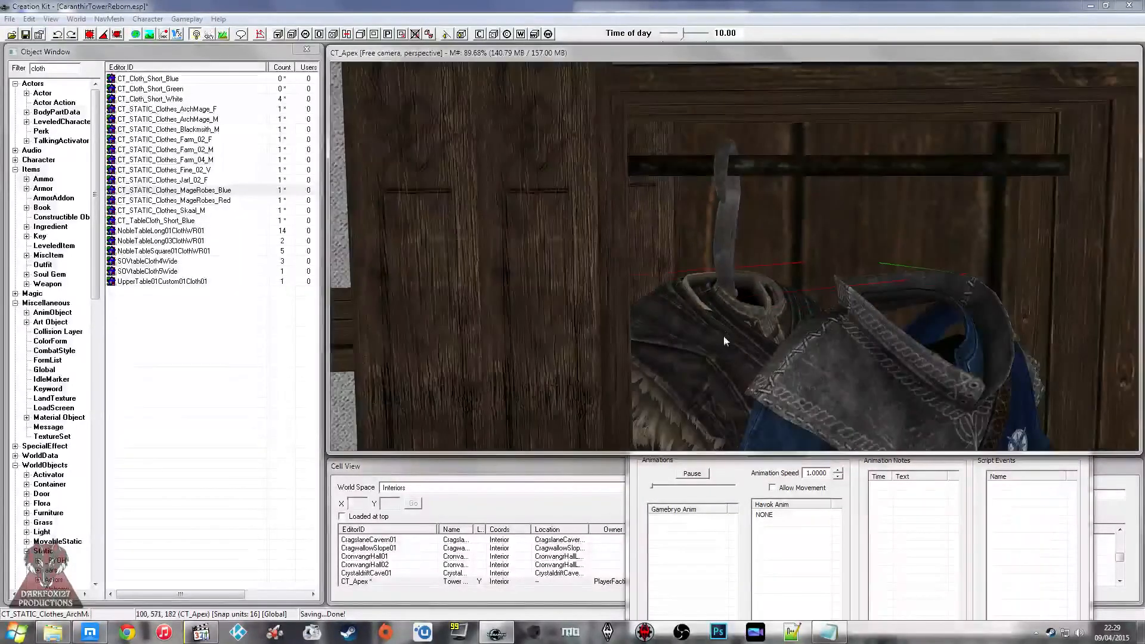
pyautogui.moveTo(723, 360)
pyautogui.mouseDown(button='right')
pyautogui.moveTo(737, 345)
pyautogui.moveTo(720, 347)
pyautogui.mouseUp(button='right')
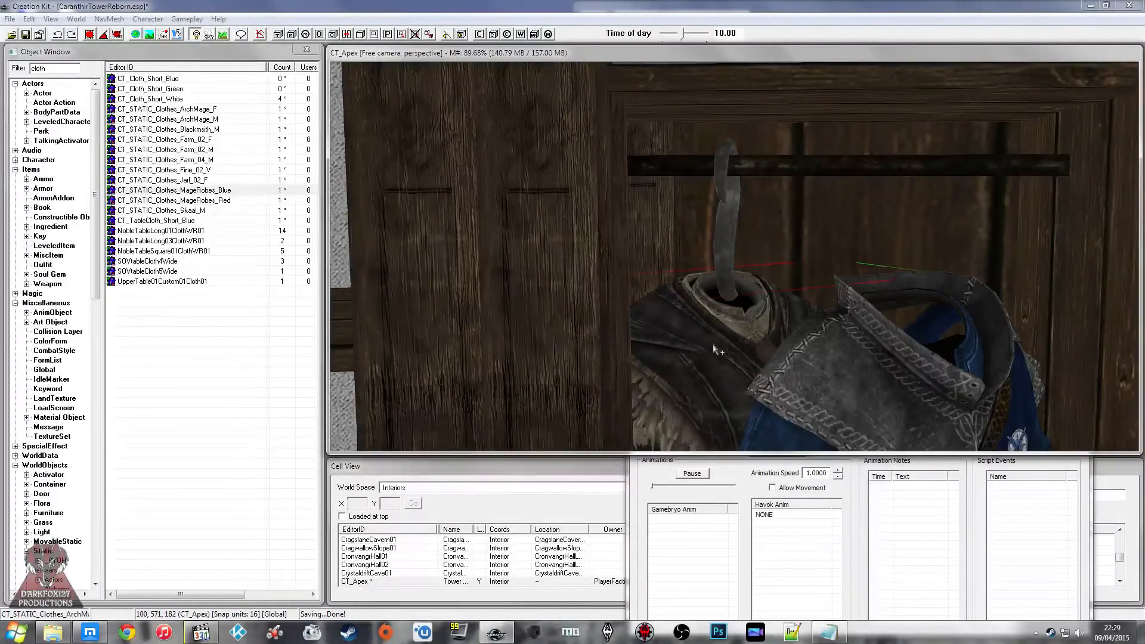
pyautogui.scroll(-3, 713, 344)
pyautogui.moveTo(713, 345); pyautogui.dragTo(713, 332, button='middle')
# Step: Line up the blue mage robes with the Archmage outfit at about the same collar height
pyautogui.click(749, 296)
pyautogui.moveTo(749, 296); pyautogui.dragTo(748, 338, button='middle')
pyautogui.scroll(2, 748, 338)
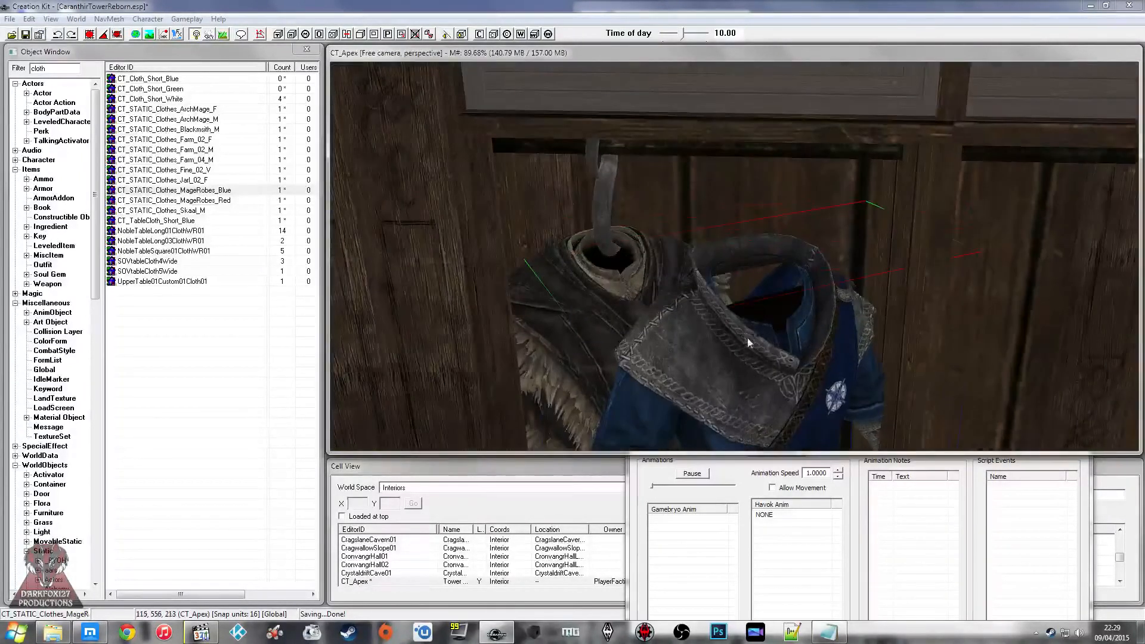
pyautogui.moveTo(748, 340); pyautogui.dragTo(745, 341, button='right')
pyautogui.scroll(-3, 746, 340)
pyautogui.moveTo(746, 340); pyautogui.dragTo(744, 353, button='middle')
pyautogui.moveTo(744, 353)
pyautogui.mouseDown(button='right')
pyautogui.moveTo(741, 341)
pyautogui.moveTo(751, 348)
pyautogui.mouseUp(button='right')
pyautogui.scroll(-3, 751, 348)
pyautogui.moveTo(752, 348)
pyautogui.mouseDown(button='middle')
pyautogui.moveTo(775, 307)
pyautogui.moveTo(784, 315)
pyautogui.moveTo(733, 325)
pyautogui.moveTo(745, 329)
pyautogui.mouseUp(button='middle')
pyautogui.scroll(2, 753, 320)
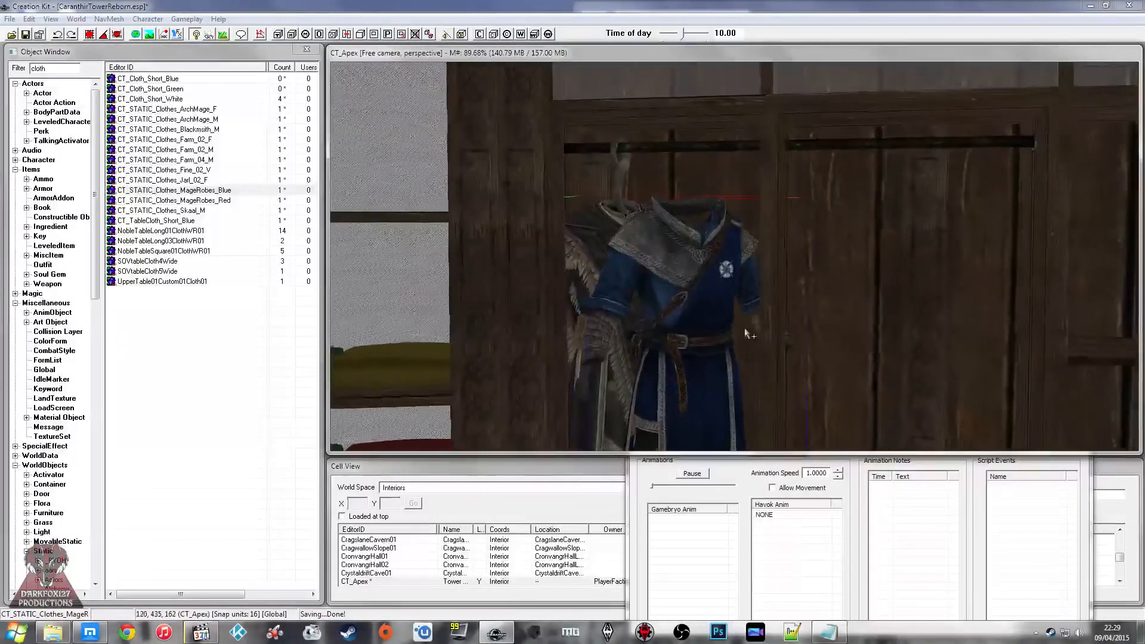
# Step: Fine-tune the position of the blue mage robes so they hang under the rail beside the Archmage outfit
pyautogui.moveTo(751, 312); pyautogui.dragTo(757, 311, button='right')
pyautogui.moveTo(752, 306); pyautogui.dragTo(729, 226, button='middle')
pyautogui.moveTo(747, 218); pyautogui.dragTo(762, 205)
pyautogui.moveTo(759, 201); pyautogui.dragTo(753, 233, button='middle')
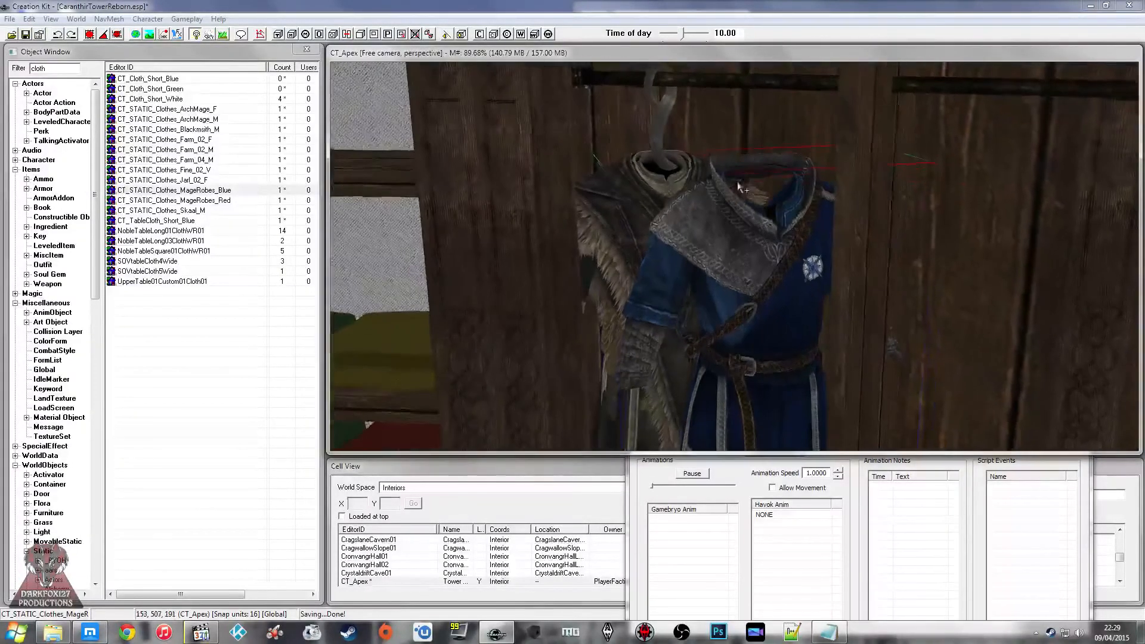
pyautogui.moveTo(753, 234); pyautogui.dragTo(750, 209)
pyautogui.moveTo(750, 255)
pyautogui.mouseDown()
pyautogui.moveTo(761, 249)
pyautogui.moveTo(744, 239)
pyautogui.mouseUp()
pyautogui.keyDown('shift'); pyautogui.moveTo(744, 238); pyautogui.dragTo(760, 239, button='middle'); pyautogui.keyUp('shift')
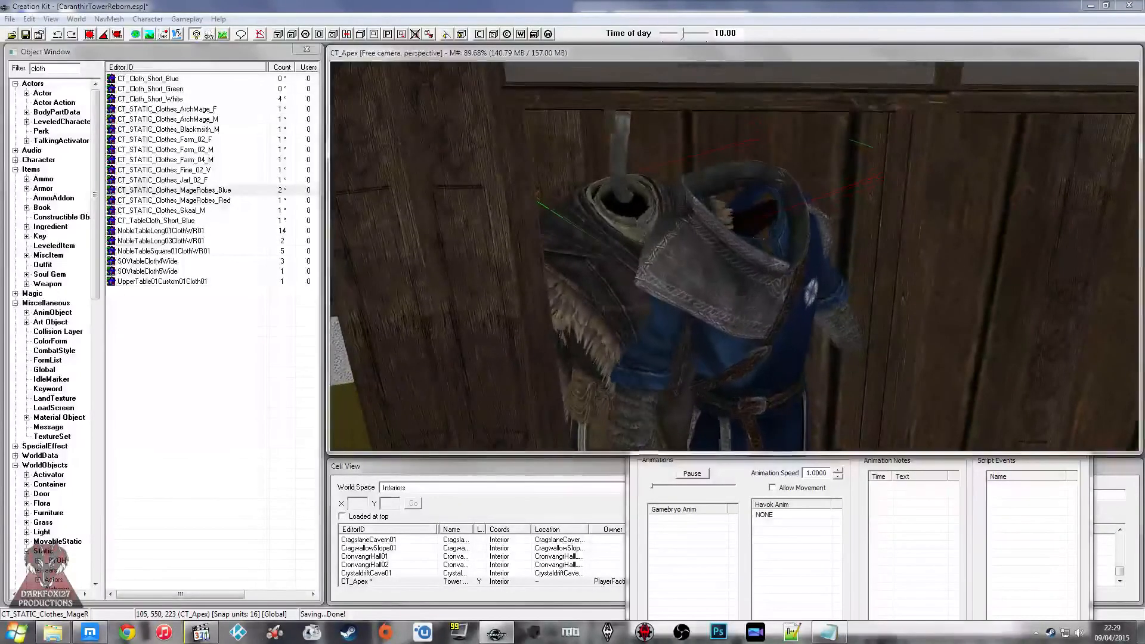
pyautogui.moveTo(757, 239); pyautogui.dragTo(768, 243)
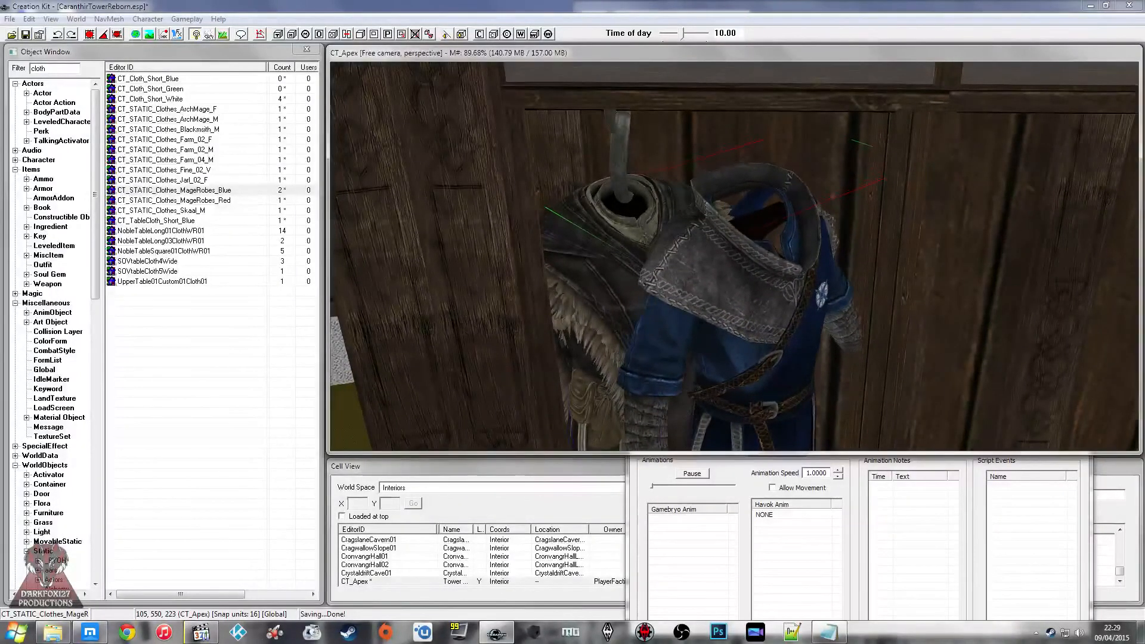
# Step: Duplicate CT_Wardrobe_Hook and slide the copy along the rail to the collar of the blue mage robes
pyautogui.keyDown('shift'); pyautogui.moveTo(769, 241); pyautogui.dragTo(751, 220, button='middle'); pyautogui.keyUp('shift')
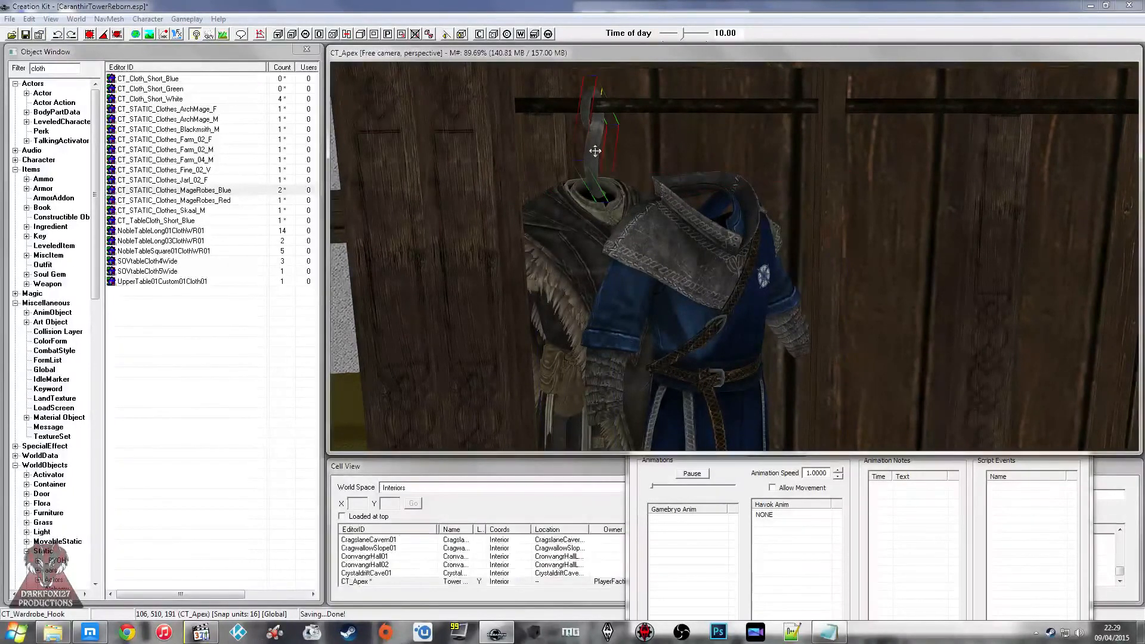
pyautogui.moveTo(629, 140); pyautogui.dragTo(705, 142)
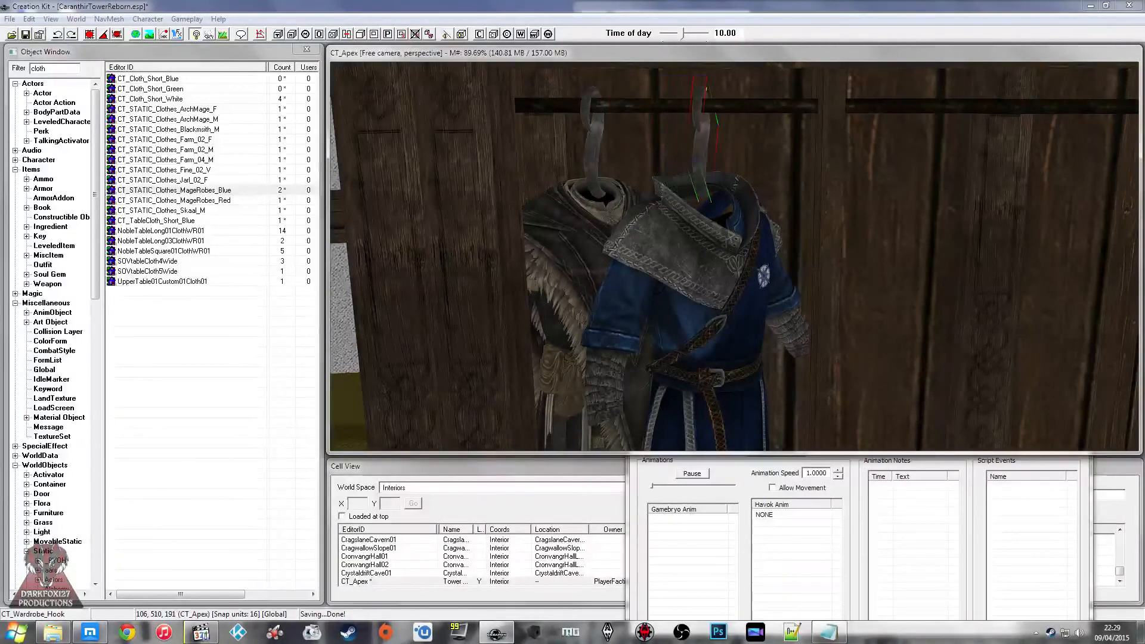
pyautogui.scroll(3, 707, 142)
pyautogui.keyDown('shift'); pyautogui.moveTo(707, 142); pyautogui.dragTo(688, 146, button='middle'); pyautogui.keyUp('shift')
pyautogui.moveTo(701, 154); pyautogui.dragTo(696, 153)
pyautogui.keyDown('shift'); pyautogui.moveTo(695, 154); pyautogui.dragTo(649, 131, button='middle'); pyautogui.keyUp('shift')
# Step: Save the plugin with the second hook and the blue robes in place
pyautogui.click(777, 192)
pyautogui.keyDown('shift'); pyautogui.moveTo(777, 192); pyautogui.dragTo(879, 267, button='middle'); pyautogui.keyUp('shift')
pyautogui.click(25, 34)
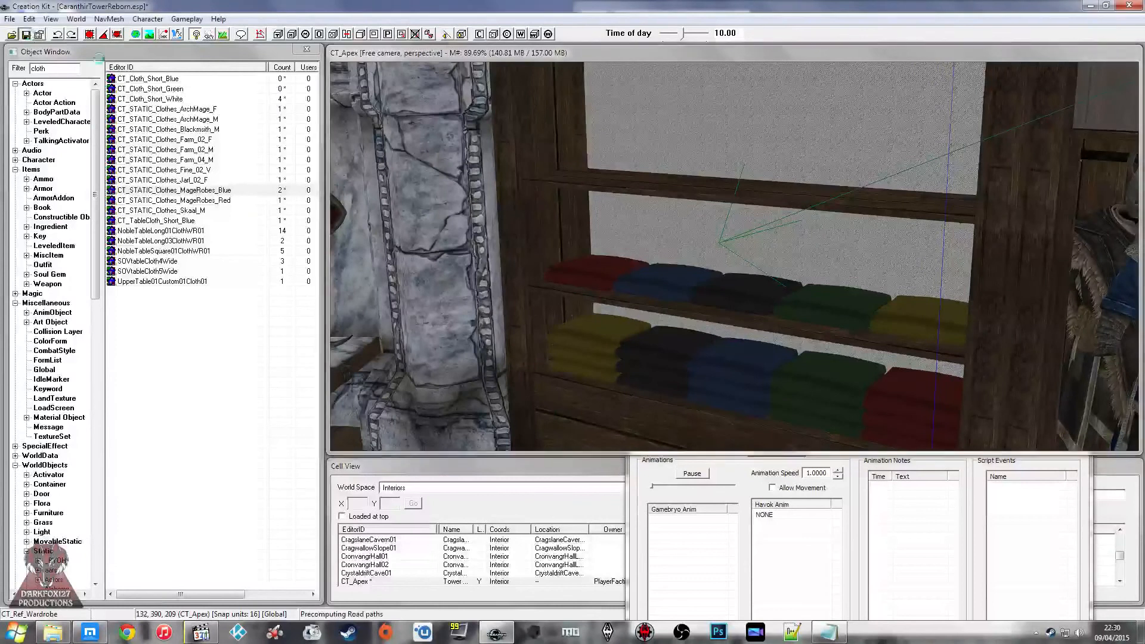
# Step: Switch to the browser and read the latest messages in the Twitch channel's chat
pyautogui.click(92, 632)
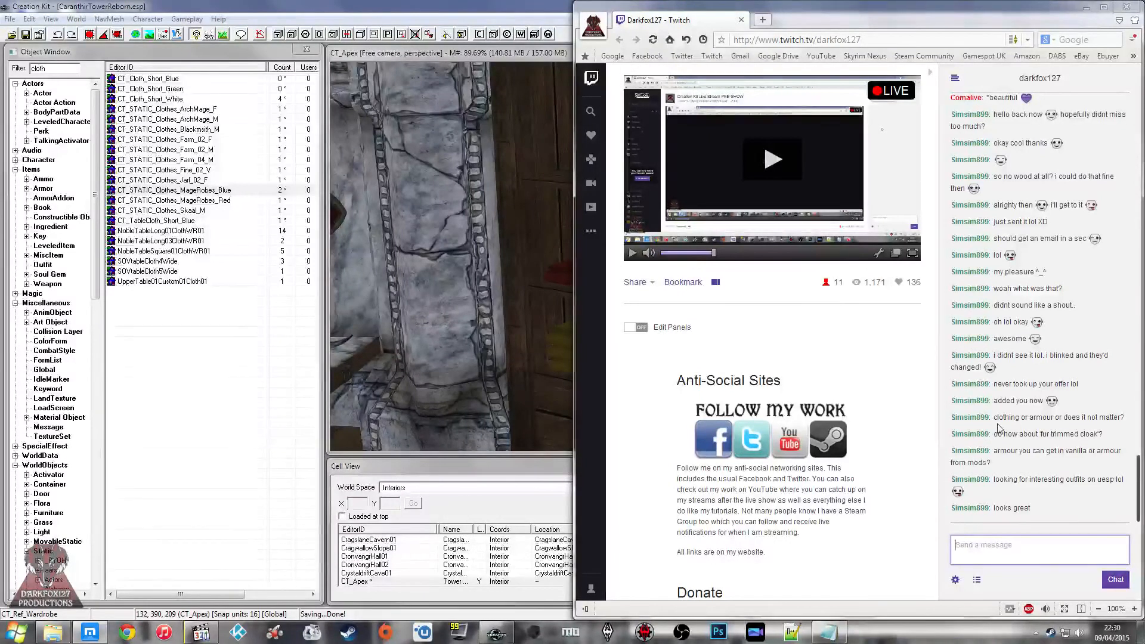
pyautogui.click(1066, 502)
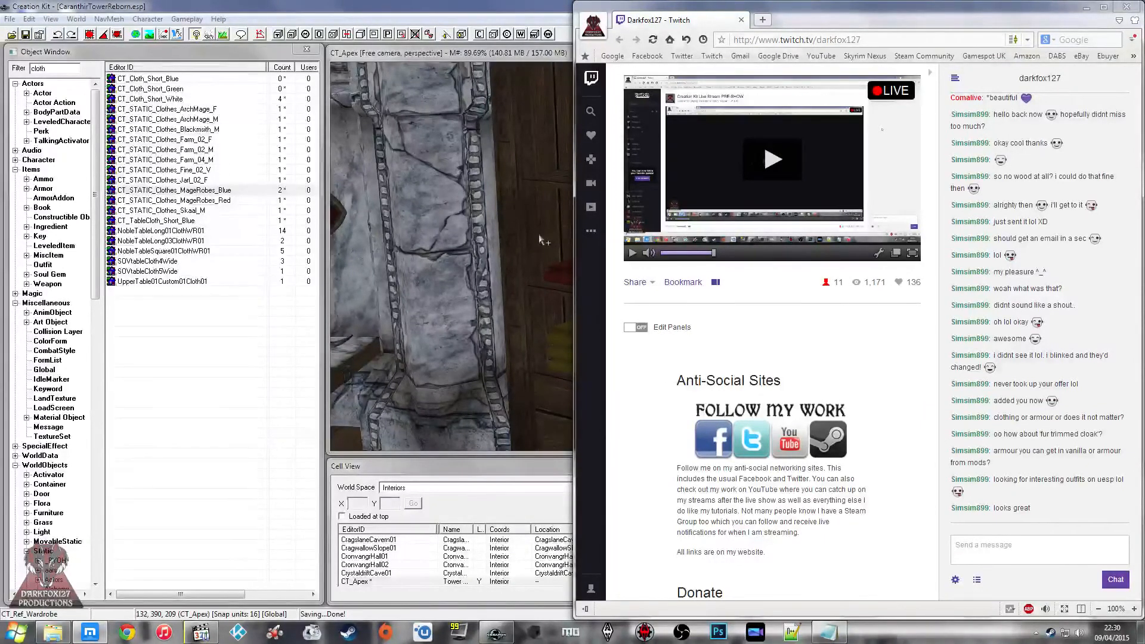
# Step: Switch back to the Creation Kit and examine the hanging outfits and the wardrobe from several angles
pyautogui.moveTo(510, 242); pyautogui.dragTo(506, 232, button='middle')
pyautogui.click(620, 248)
pyautogui.keyDown('shift'); pyautogui.moveTo(620, 248); pyautogui.dragTo(654, 214, button='middle'); pyautogui.keyUp('shift')
pyautogui.scroll(2, 668, 247)
pyautogui.click(638, 222)
pyautogui.scroll(3, 638, 222)
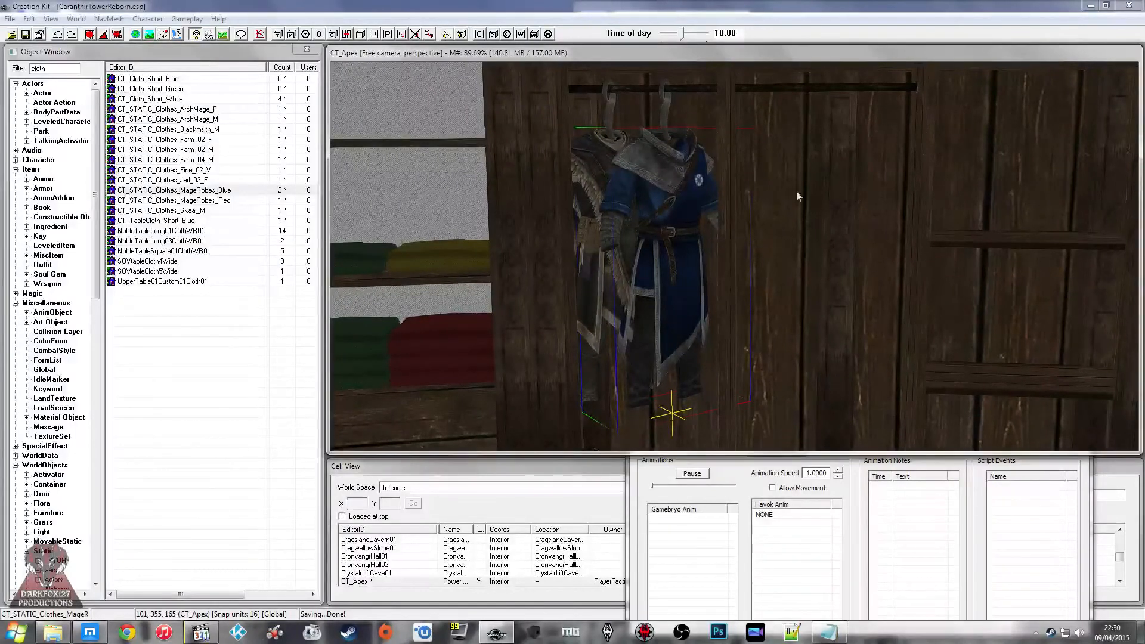
pyautogui.keyDown('shift'); pyautogui.moveTo(615, 227); pyautogui.dragTo(852, 188, button='middle'); pyautogui.keyUp('shift')
pyautogui.scroll(-3, 776, 186)
pyautogui.keyDown('shift'); pyautogui.moveTo(791, 218); pyautogui.dragTo(758, 209, button='middle'); pyautogui.keyUp('shift')
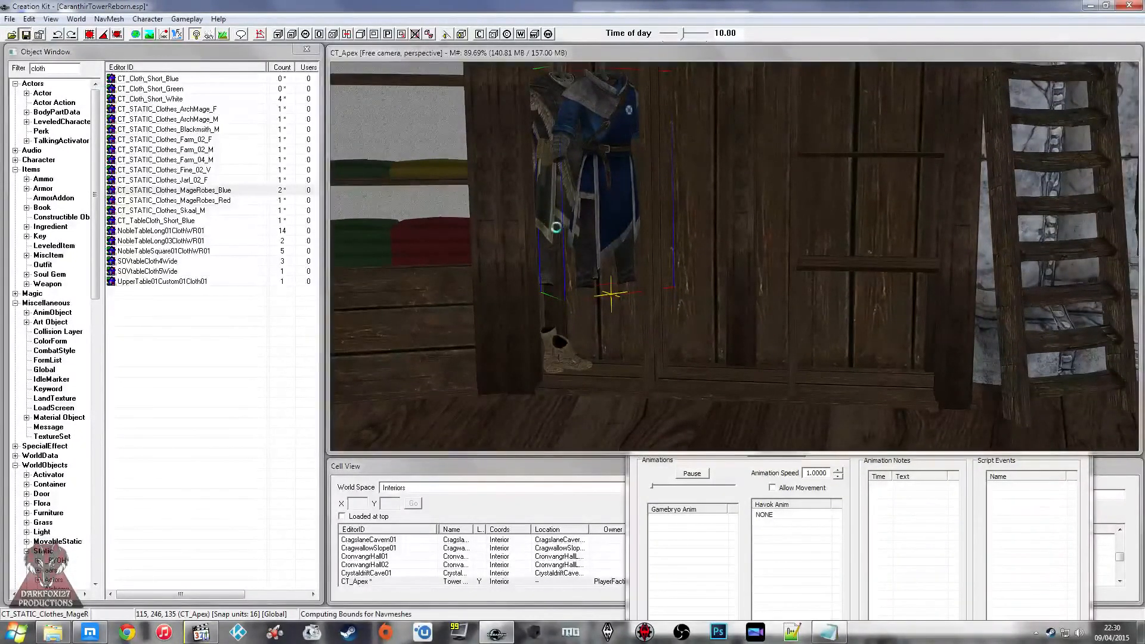
pyautogui.moveTo(635, 242); pyautogui.dragTo(795, 234, button='middle')
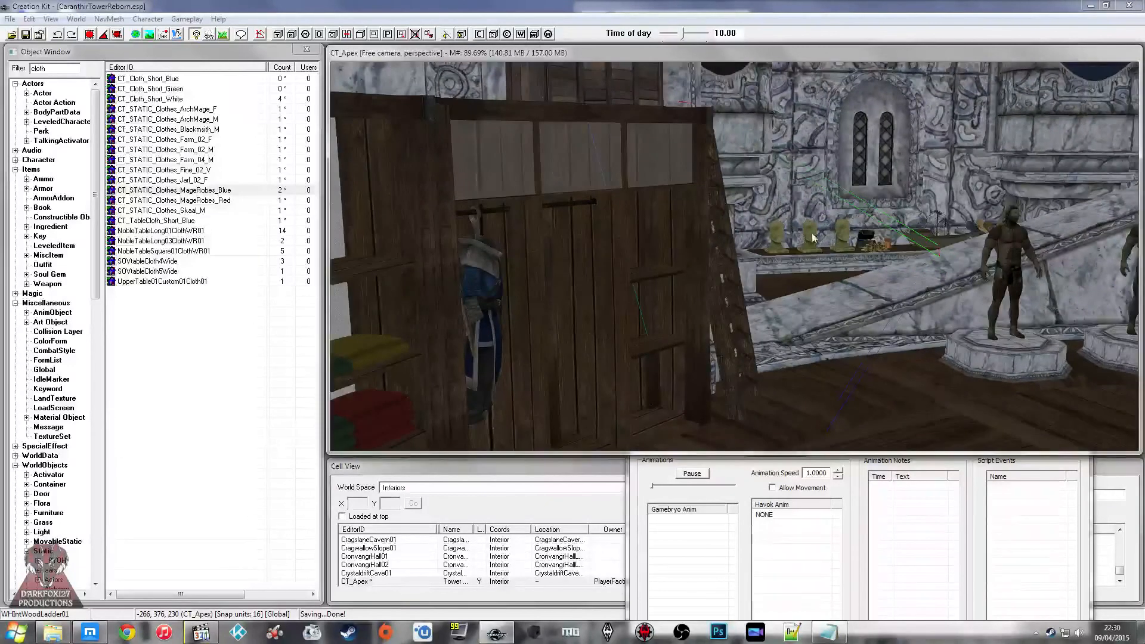
pyautogui.moveTo(720, 245); pyautogui.dragTo(807, 235, button='middle')
# Step: Close the object preview window and view the wardrobe area from across the room
pyautogui.click(942, 605)
pyautogui.click(1074, 189)
pyautogui.click(702, 232)
pyautogui.scroll(-5, 660, 232)
pyautogui.click(651, 199)
pyautogui.click(651, 206)
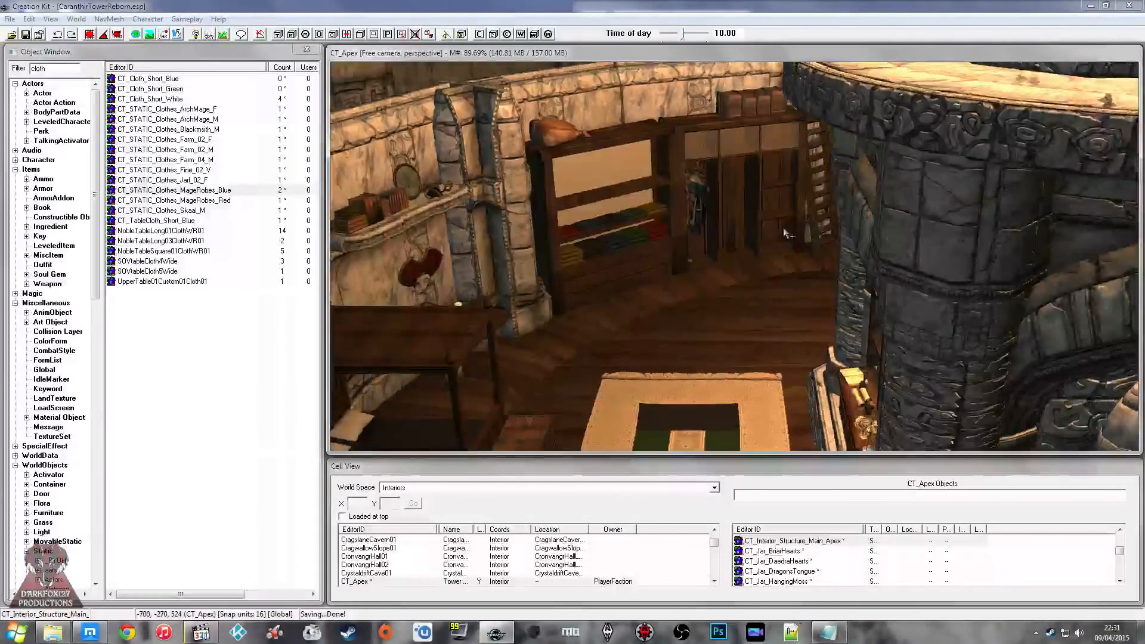
# Step: Inspect the hanging outfits in the wardrobe up close, and check the outfit list in the Wardrobe CTR notes
pyautogui.moveTo(782, 214); pyautogui.dragTo(684, 243, button='middle')
pyautogui.scroll(3, 773, 250)
pyautogui.click(768, 201)
pyautogui.scroll(3, 762, 212)
pyautogui.scroll(3, 753, 222)
pyautogui.scroll(2, 685, 243)
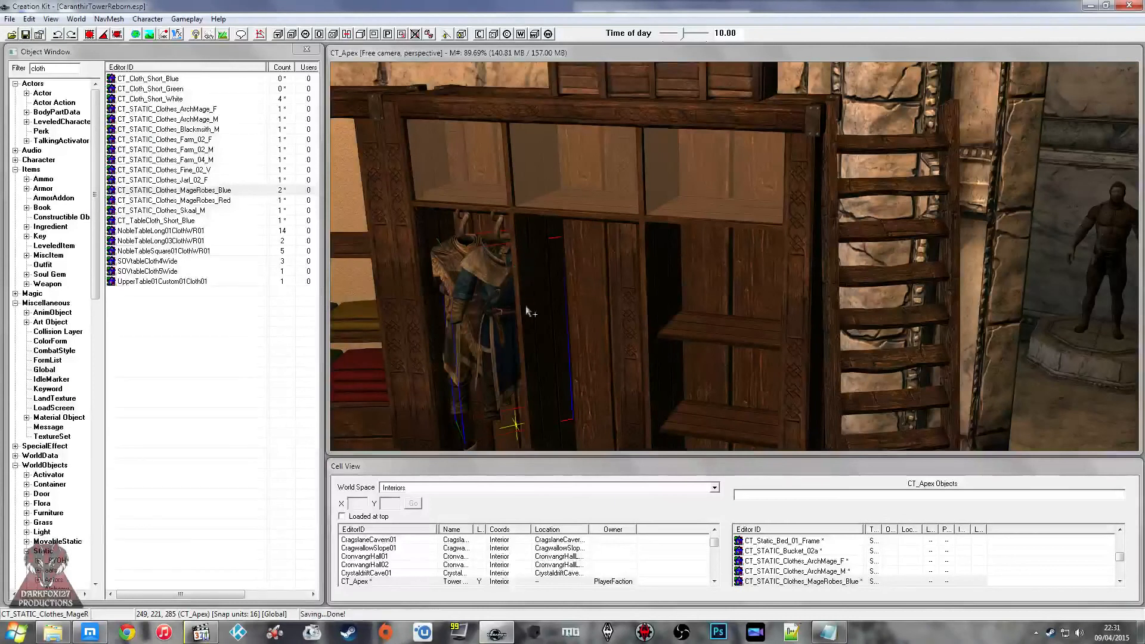
pyautogui.click(818, 632)
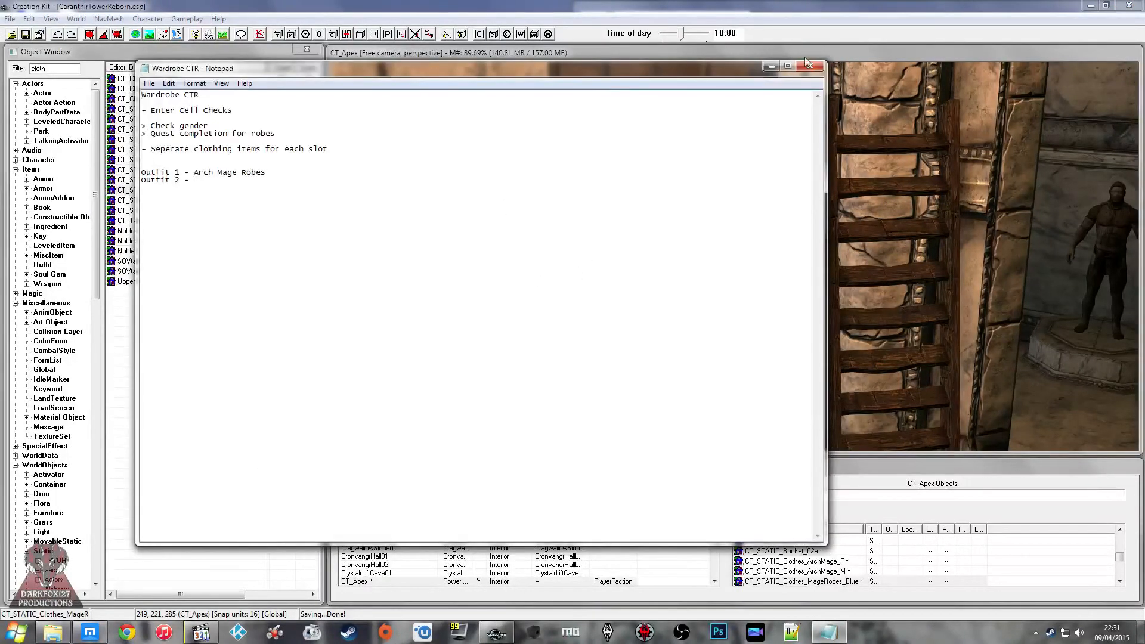
pyautogui.click(808, 65)
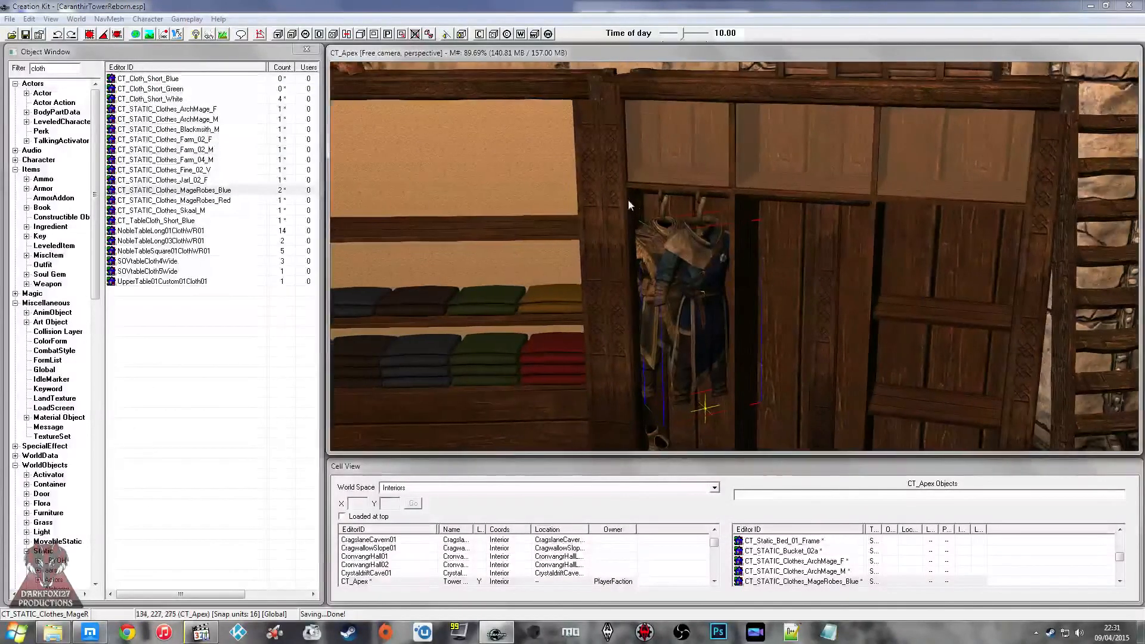
# Step: Inspect the blue mage robes on their hook, and check the Twitch channel's chat for new messages
pyautogui.keyDown('shift'); pyautogui.moveTo(686, 256); pyautogui.dragTo(663, 251, button='middle'); pyautogui.keyUp('shift')
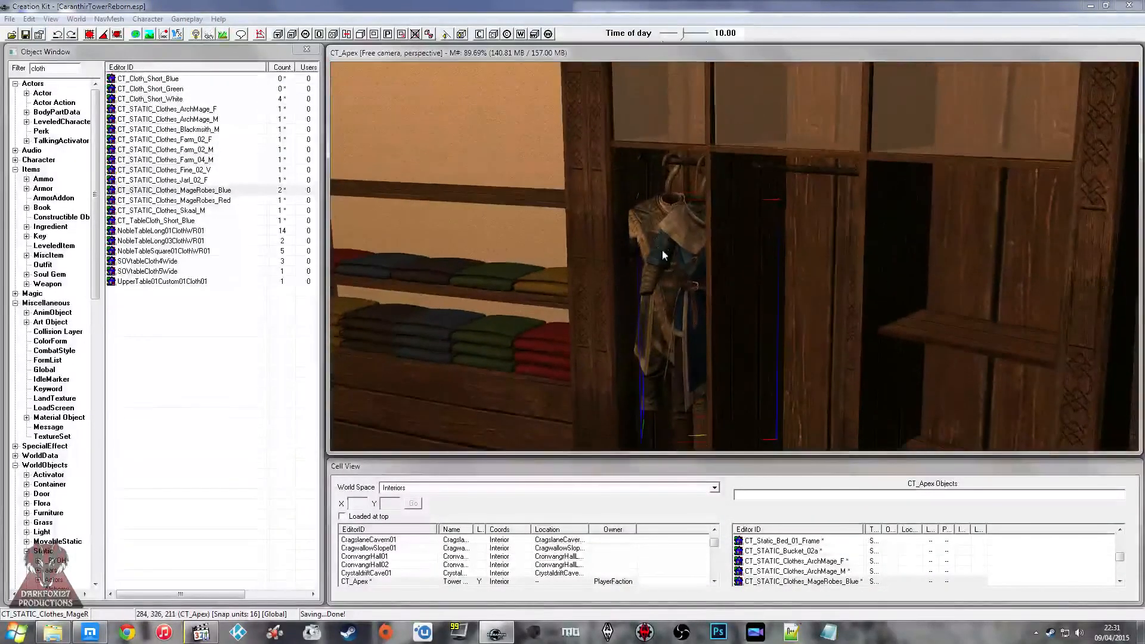
pyautogui.scroll(2, 673, 249)
pyautogui.scroll(4, 677, 254)
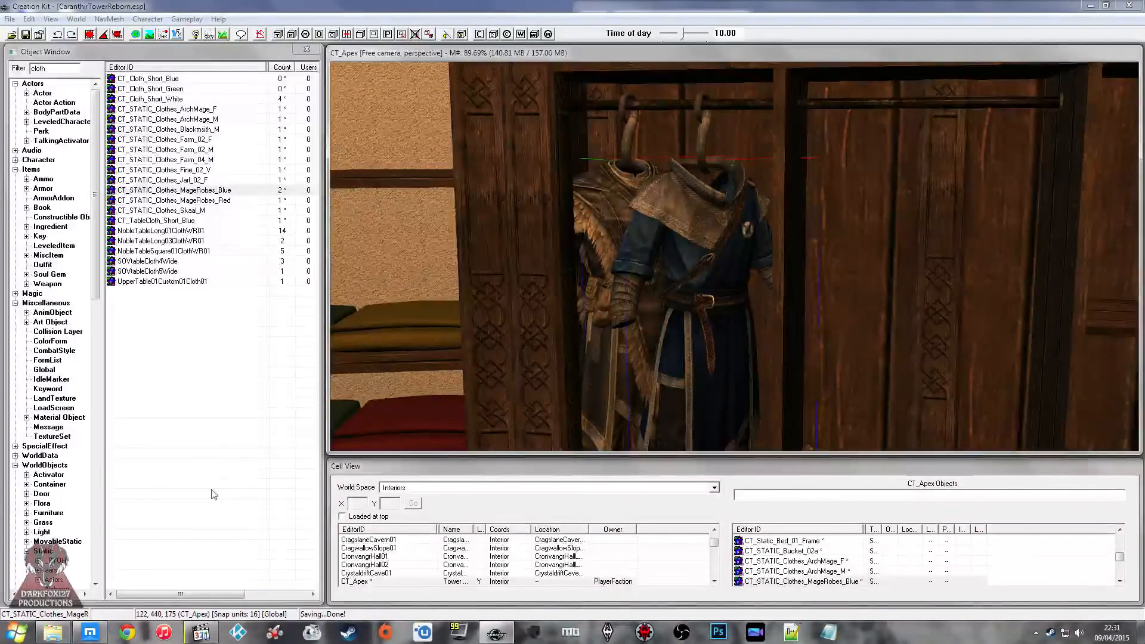
pyautogui.click(90, 632)
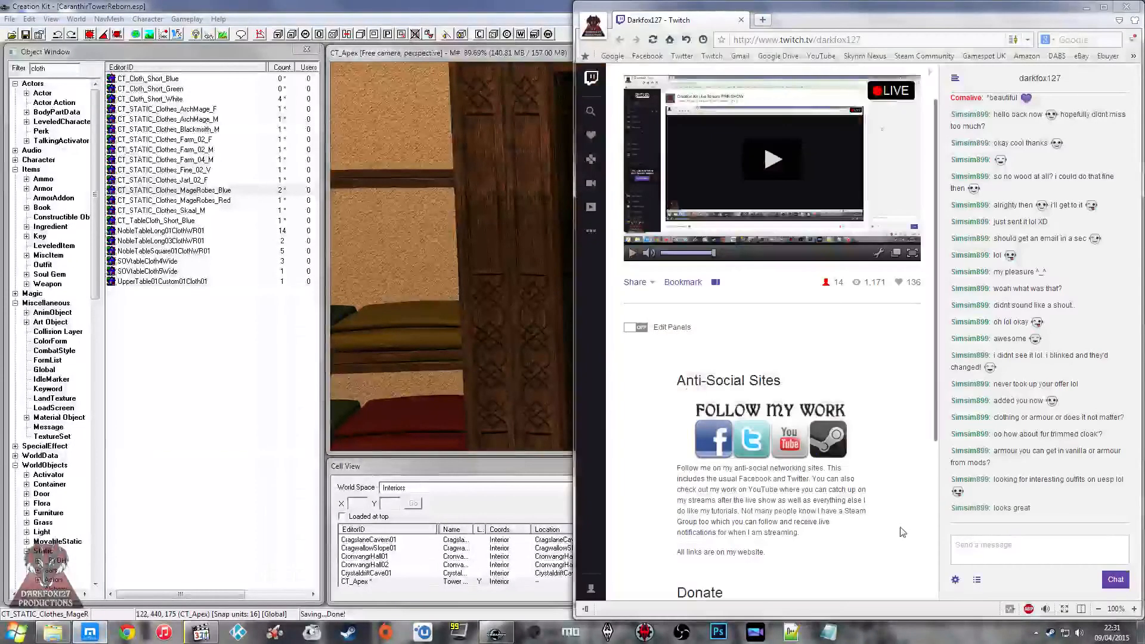
pyautogui.click(985, 541)
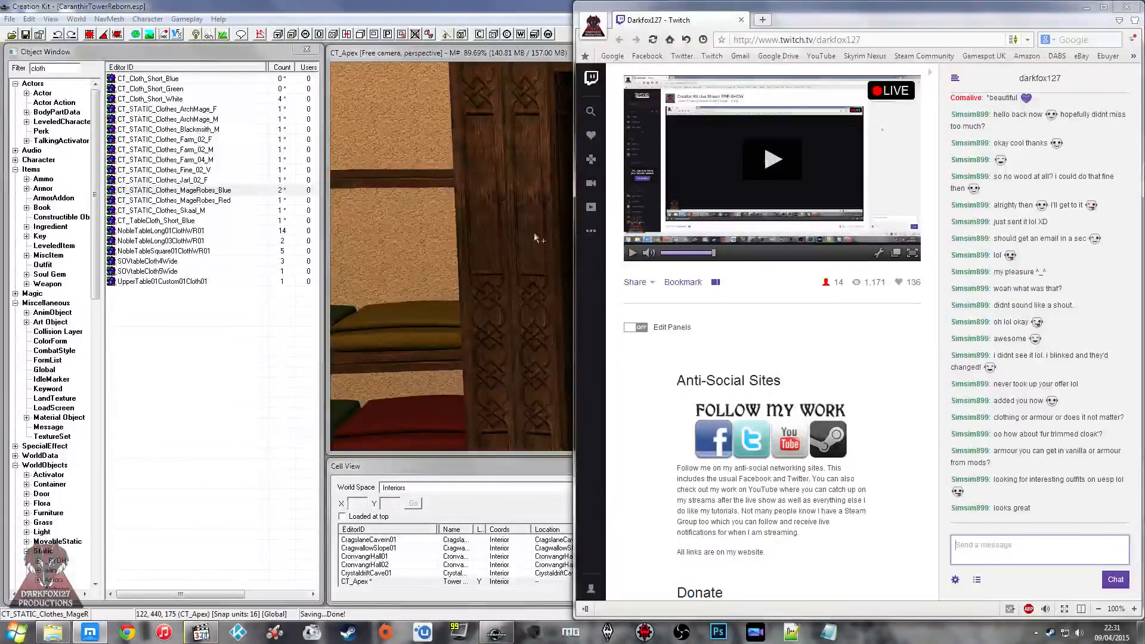
pyautogui.click(498, 244)
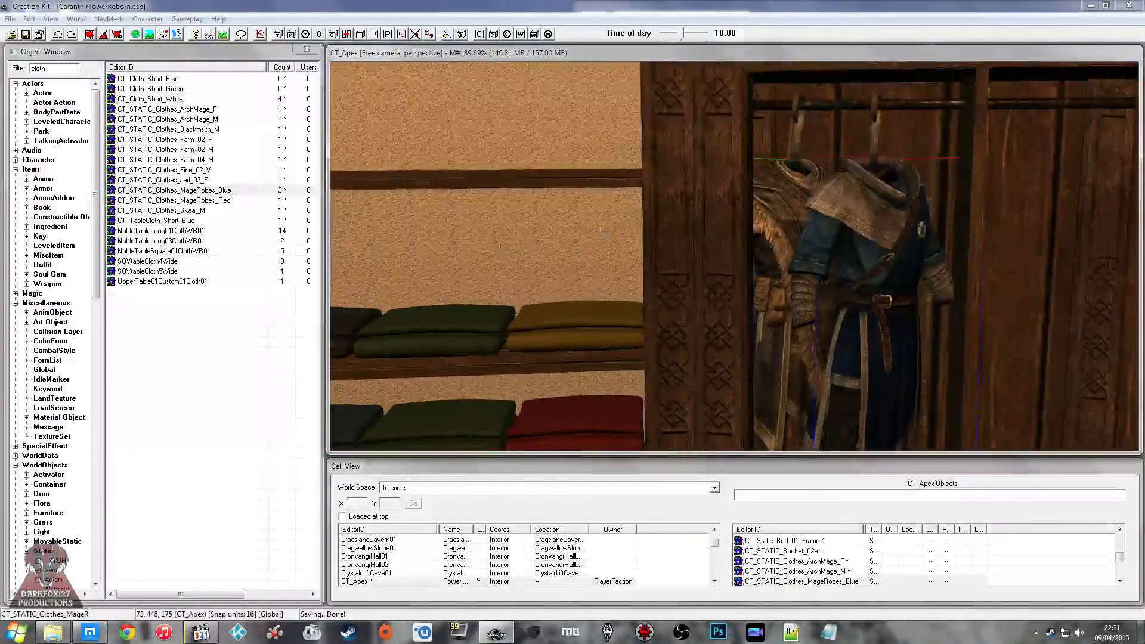
# Step: Examine the folded cloth stacks on the shelves beside the hanging outfits
pyautogui.click(660, 208)
pyautogui.scroll(-4, 648, 200)
pyautogui.keyDown('shift'); pyautogui.moveTo(646, 199); pyautogui.dragTo(772, 206, button='middle'); pyautogui.keyUp('shift')
pyautogui.click(781, 189)
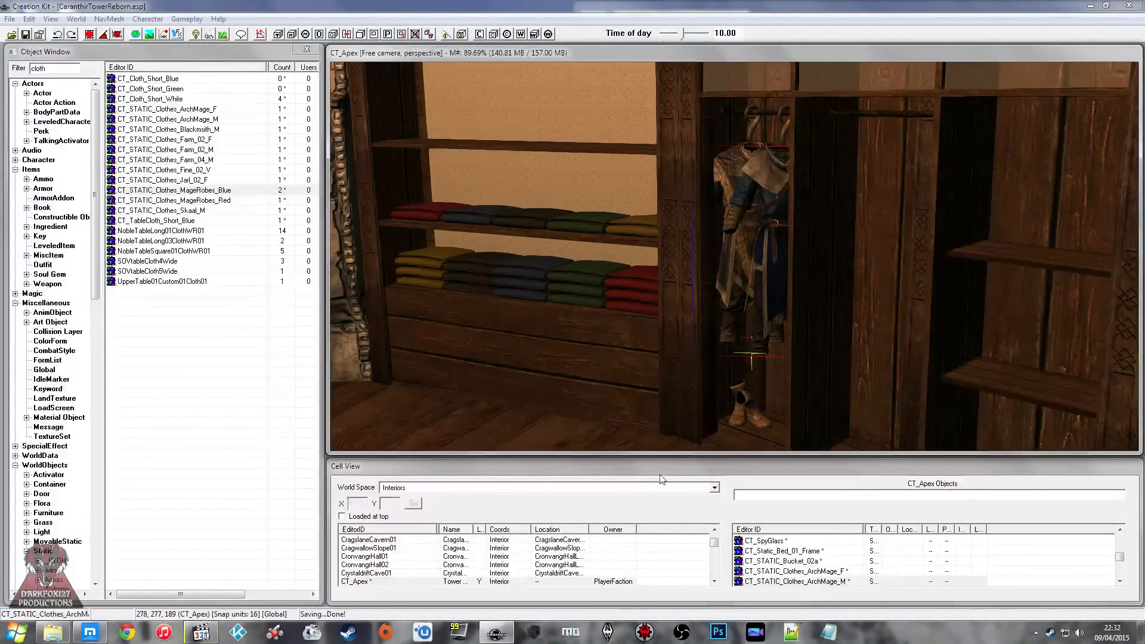
pyautogui.moveTo(555, 268); pyautogui.dragTo(613, 277, button='middle')
pyautogui.scroll(2, 610, 274)
pyautogui.click(627, 287)
pyautogui.click(626, 270)
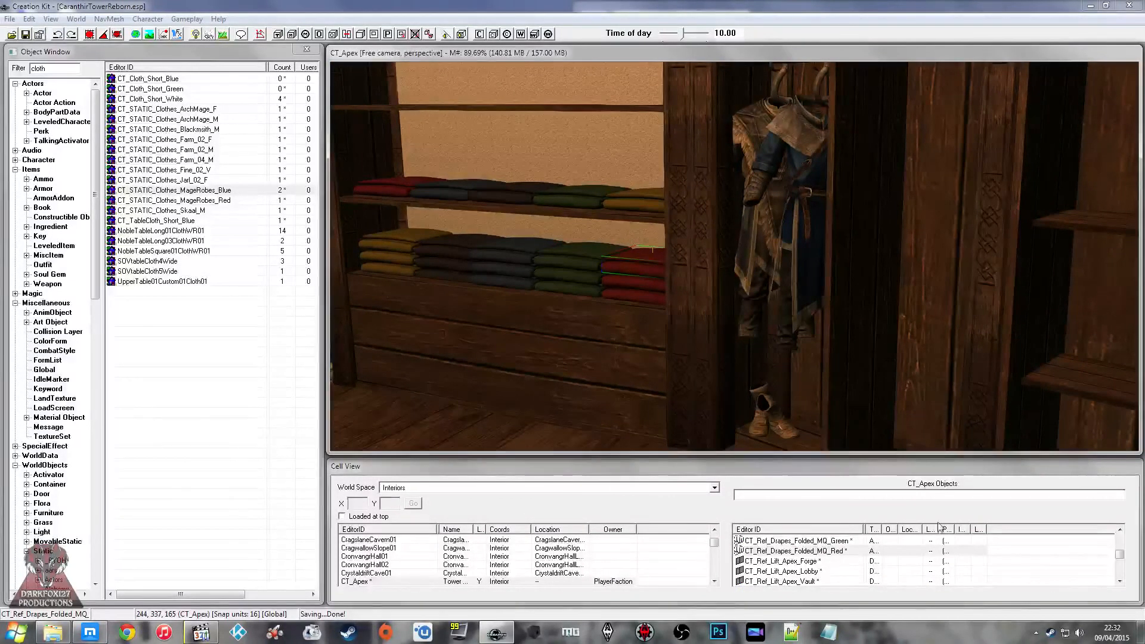
pyautogui.click(661, 295)
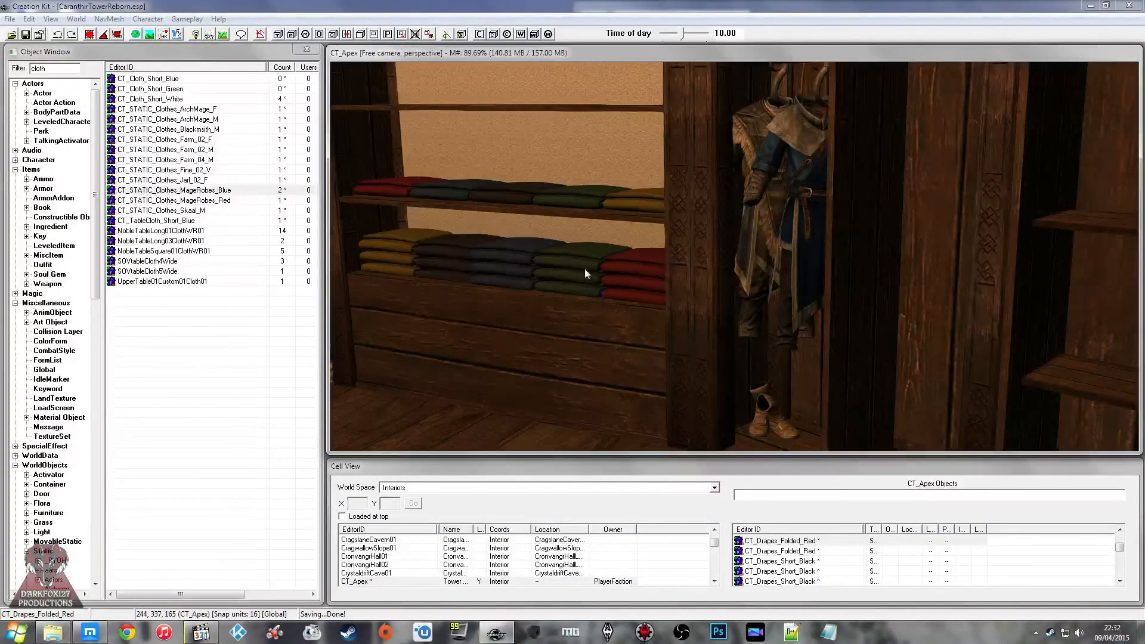
# Step: Survey the CT_Apex interior from the wardrobe across to the cloth table and potted juniper tree
pyautogui.click(590, 197)
pyautogui.moveTo(587, 198); pyautogui.dragTo(729, 256, button='middle')
pyautogui.click(743, 190)
pyautogui.moveTo(743, 189); pyautogui.dragTo(835, 189, button='middle')
pyautogui.click(722, 178)
pyautogui.moveTo(721, 178); pyautogui.dragTo(657, 180, button='middle')
pyautogui.click(738, 192)
pyautogui.moveTo(738, 192); pyautogui.dragTo(816, 214, button='middle')
pyautogui.click(754, 204)
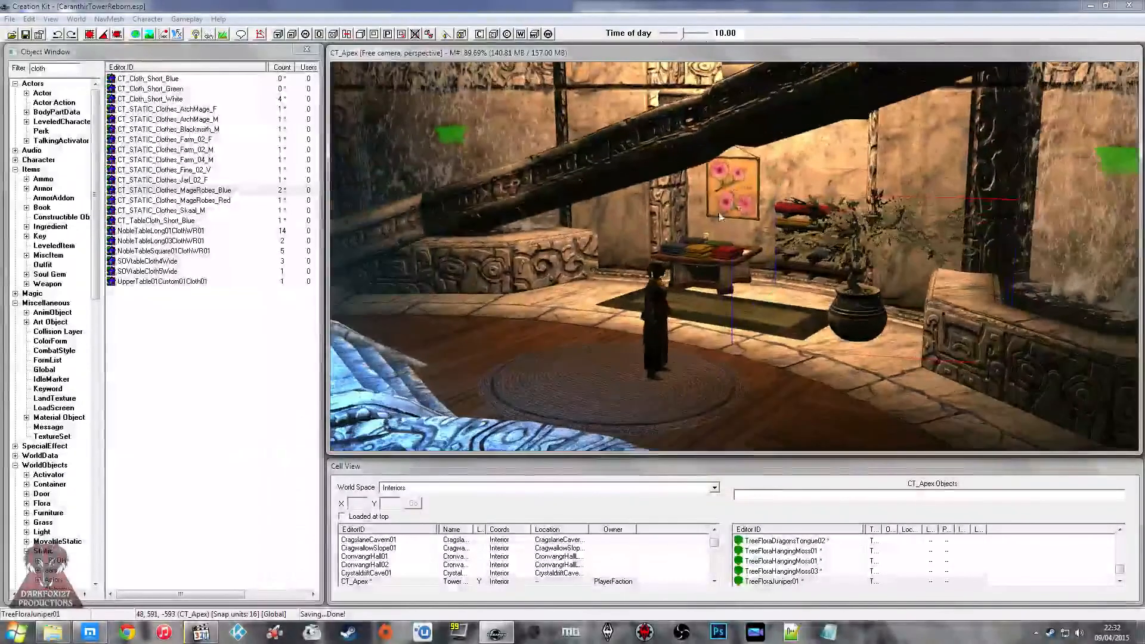
# Step: Inspect the robed female actor and the green rug in front of the cloth table
pyautogui.click(652, 289)
pyautogui.moveTo(653, 289)
pyautogui.mouseDown(button='middle')
pyautogui.moveTo(636, 301)
pyautogui.moveTo(641, 286)
pyautogui.mouseUp(button='middle')
pyautogui.scroll(3, 634, 284)
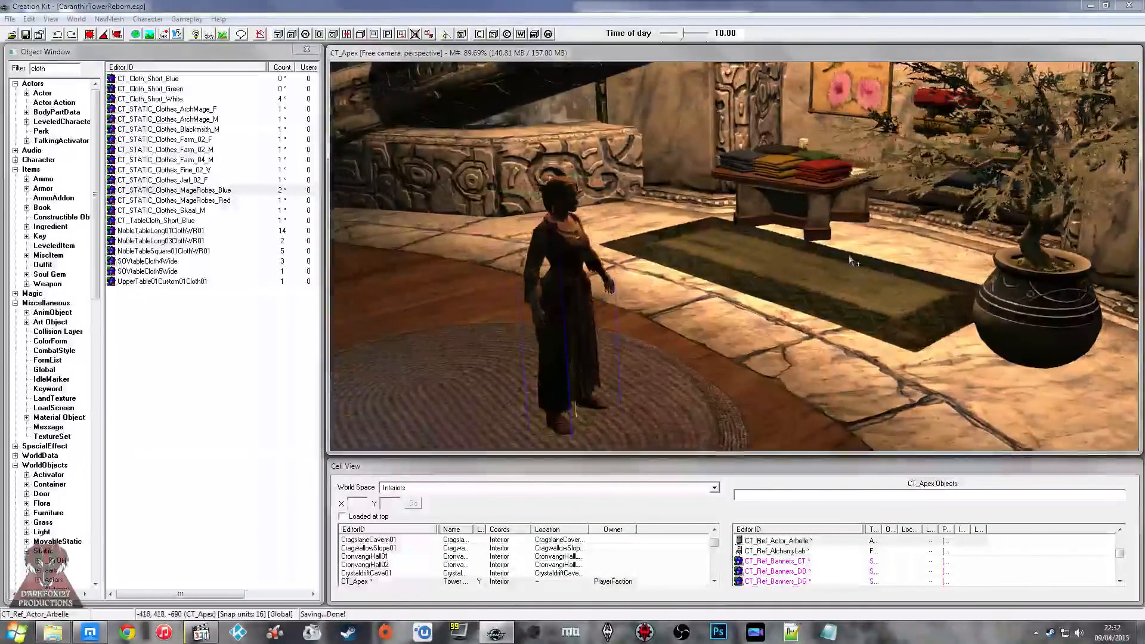
pyautogui.click(790, 266)
pyautogui.moveTo(791, 267); pyautogui.dragTo(802, 263, button='middle')
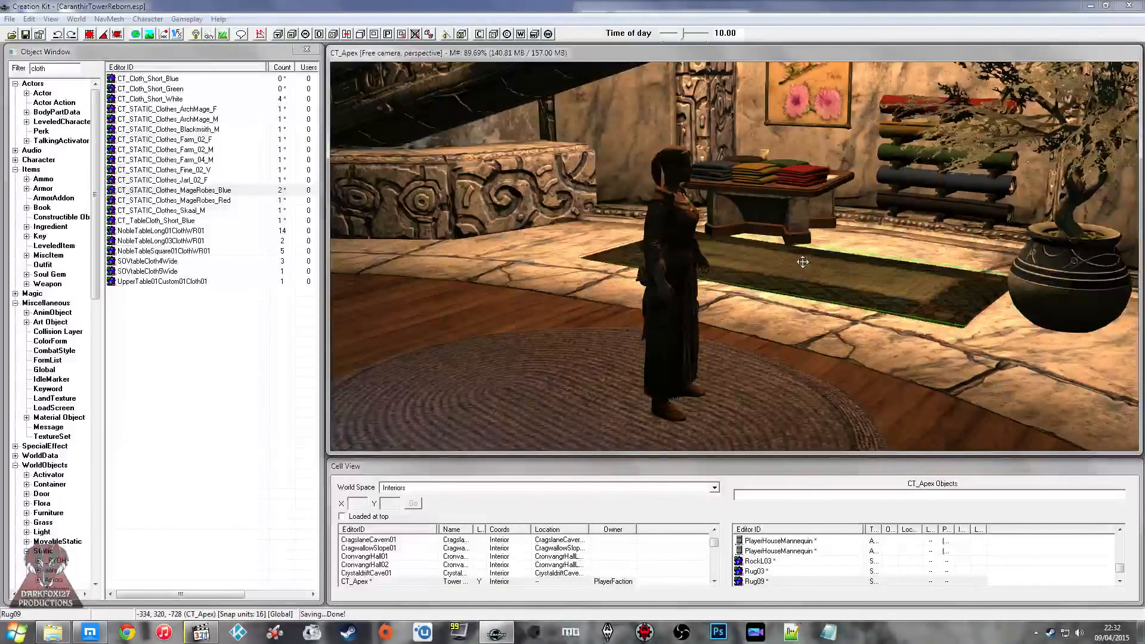
# Step: Examine the brown alchemy banner, the waterfall and the staircase around the central garden
pyautogui.moveTo(693, 173); pyautogui.dragTo(704, 196, button='middle')
pyautogui.scroll(-2, 706, 188)
pyautogui.scroll(2, 706, 188)
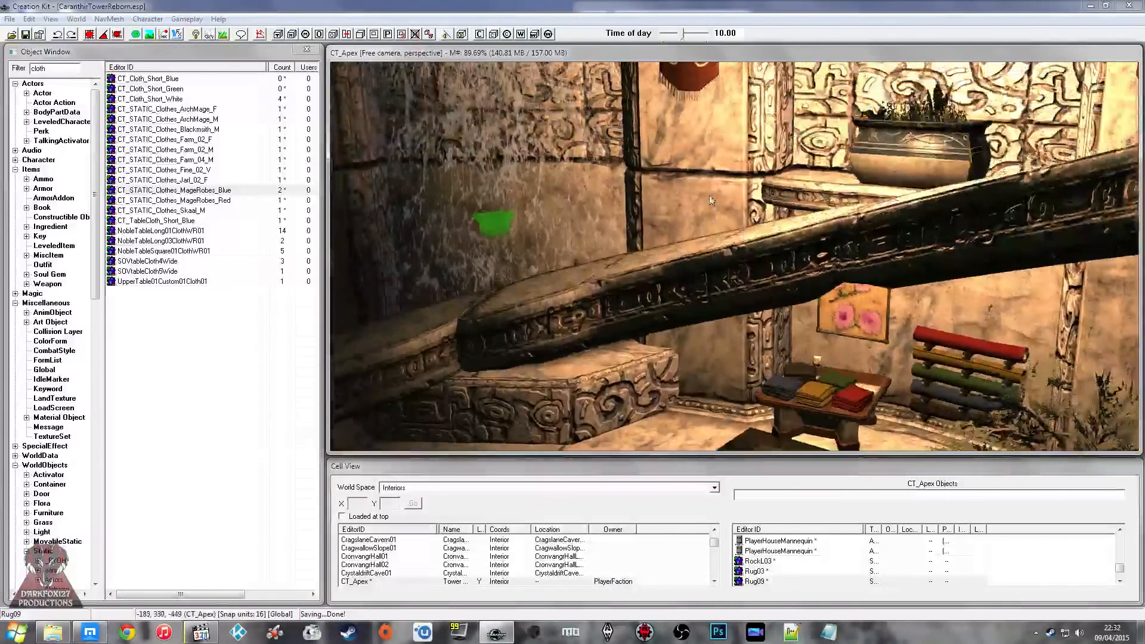
pyautogui.scroll(2, 714, 178)
pyautogui.click(739, 107)
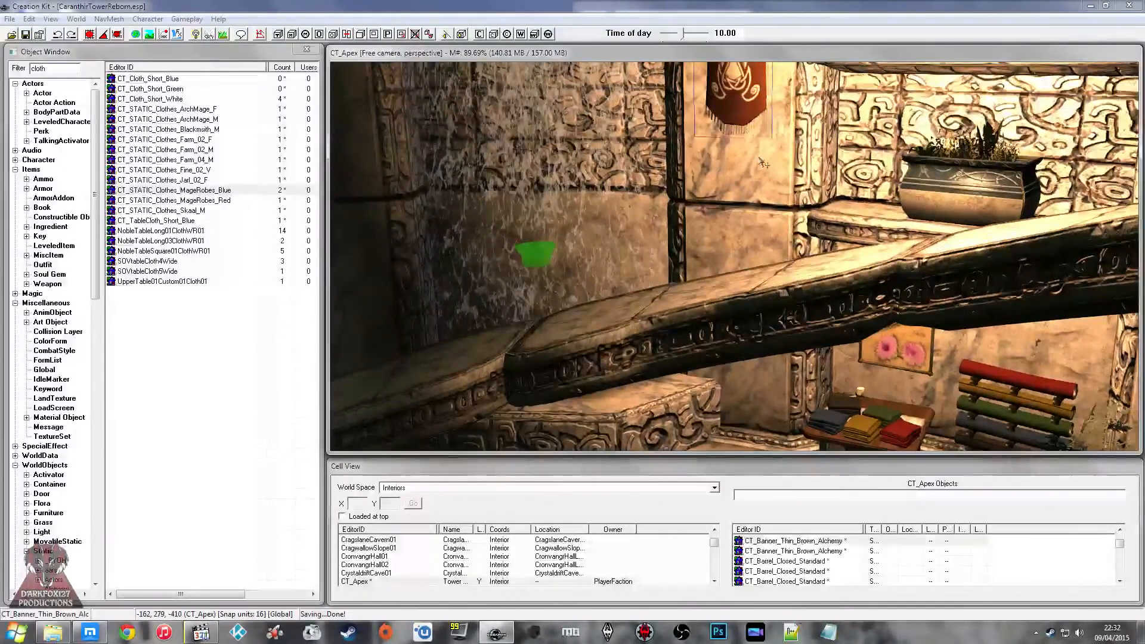
pyautogui.scroll(-3, 745, 149)
pyautogui.scroll(-5, 746, 150)
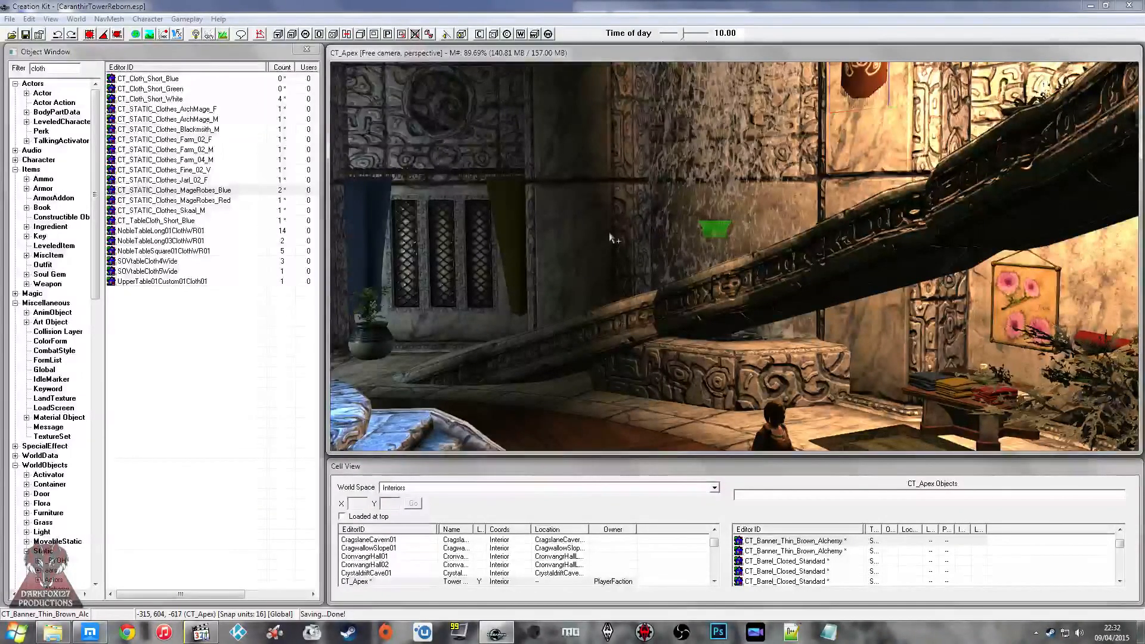
pyautogui.moveTo(602, 239); pyautogui.dragTo(598, 236, button='middle')
pyautogui.click(694, 217)
pyautogui.moveTo(694, 216)
pyautogui.keyDown('shift'); pyautogui.mouseDown(button='middle')
pyautogui.moveTo(641, 212)
pyautogui.moveTo(662, 213)
pyautogui.moveTo(663, 191)
pyautogui.moveTo(726, 177)
pyautogui.mouseUp(button='middle'); pyautogui.keyUp('shift')
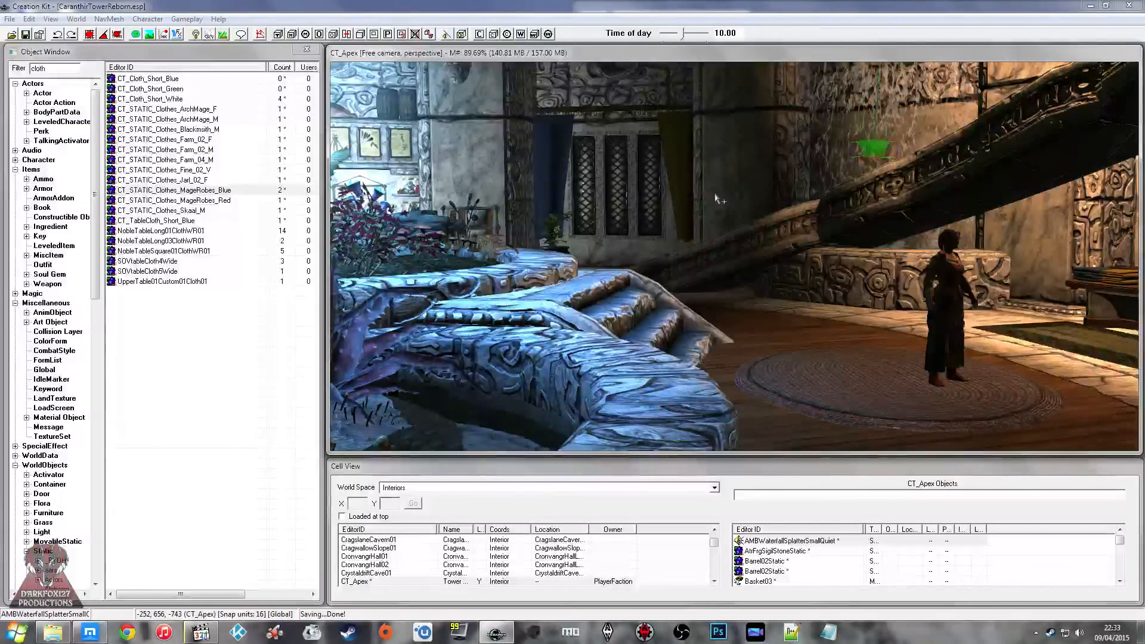
# Step: Switch to the media player and show its video full screen
pyautogui.click(202, 634)
pyautogui.doubleClick(629, 388)
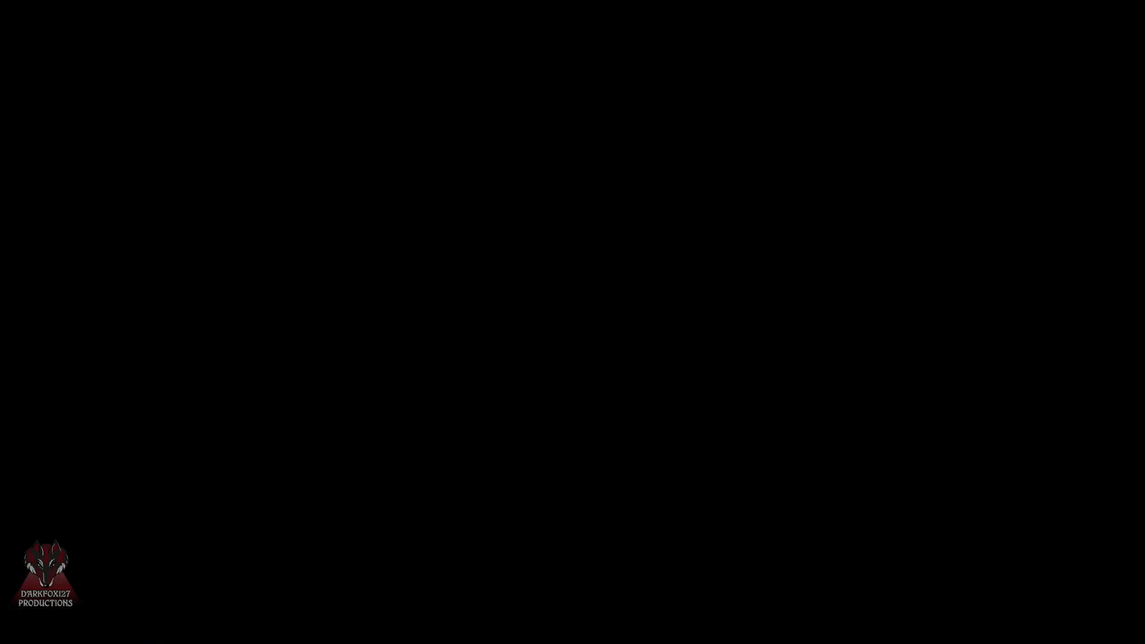